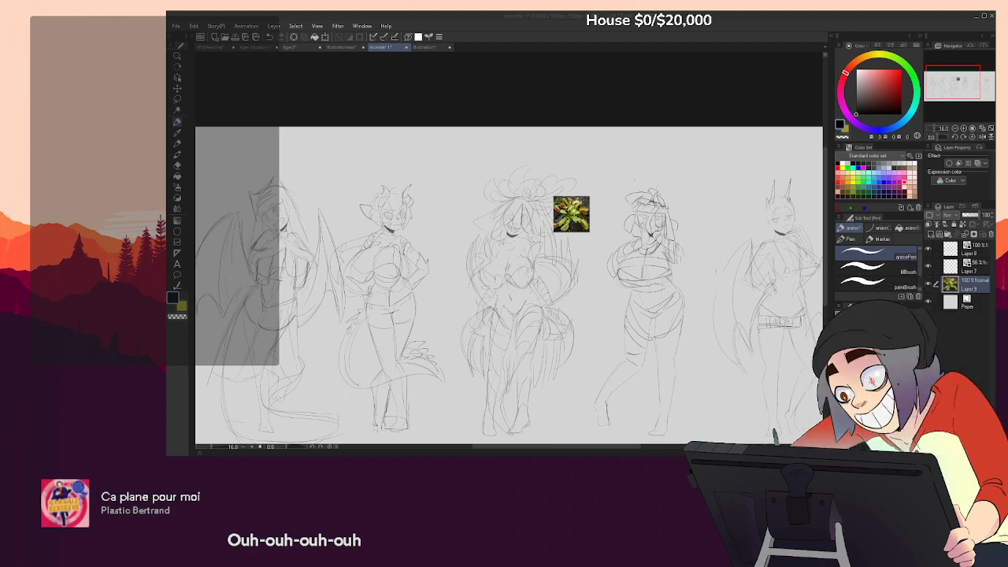
Examine the leftmost winged figure of the sketched line-up up close
click(760, 181)
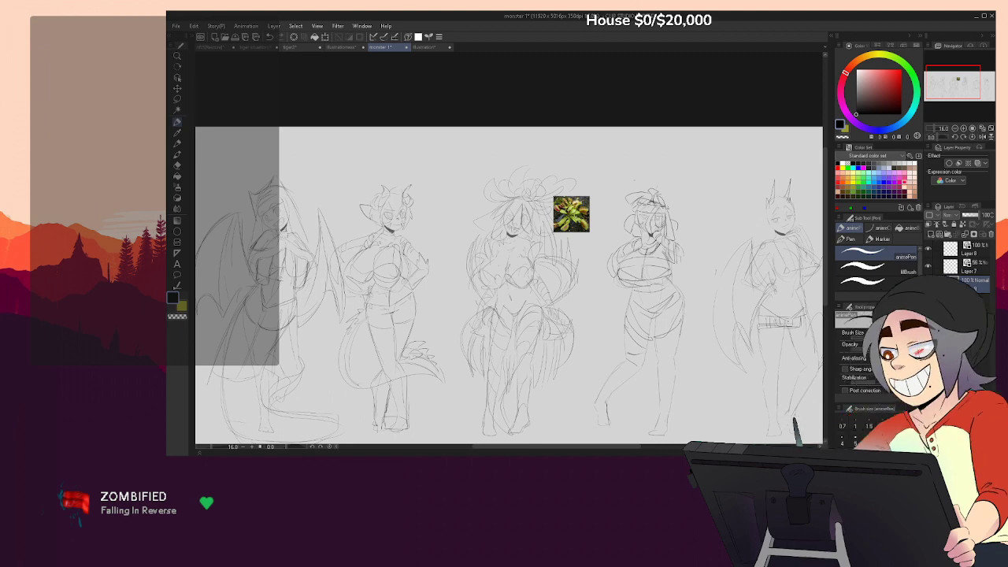
drag(946, 88, 926, 89)
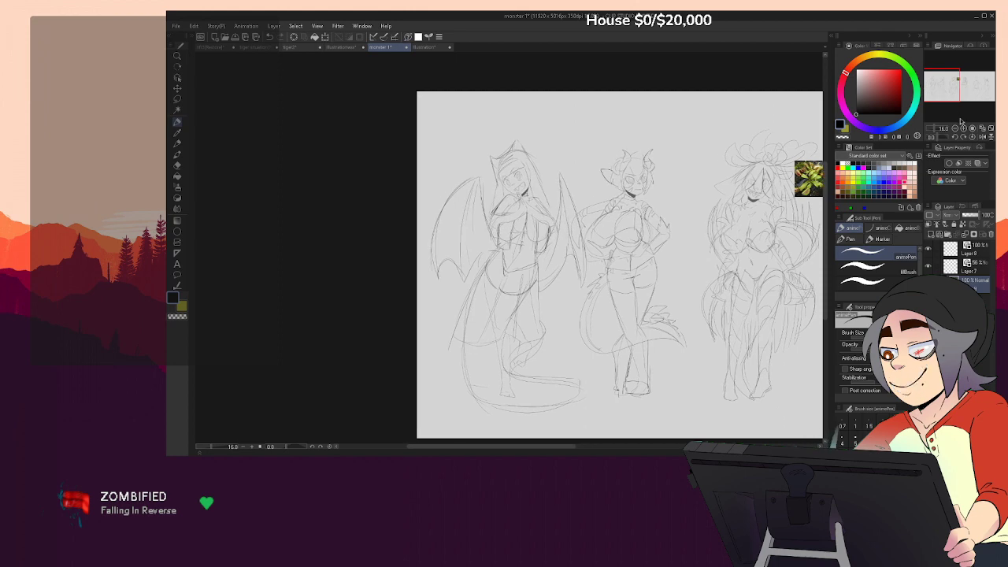
click(955, 137)
key(asciicircum)
key(asciicircum)
key(asciicircum)
key(asciicircum)
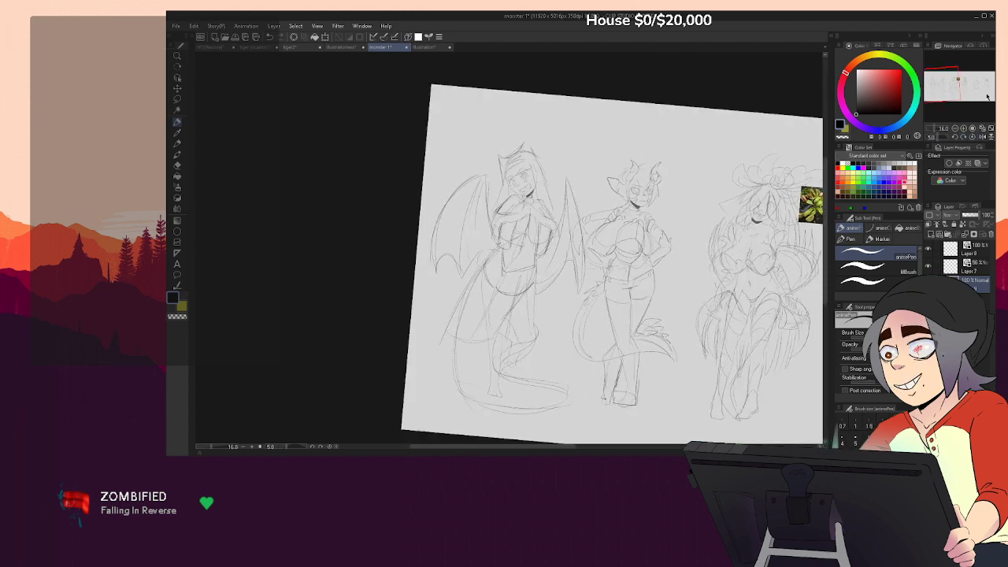
key(minus)
click(963, 128)
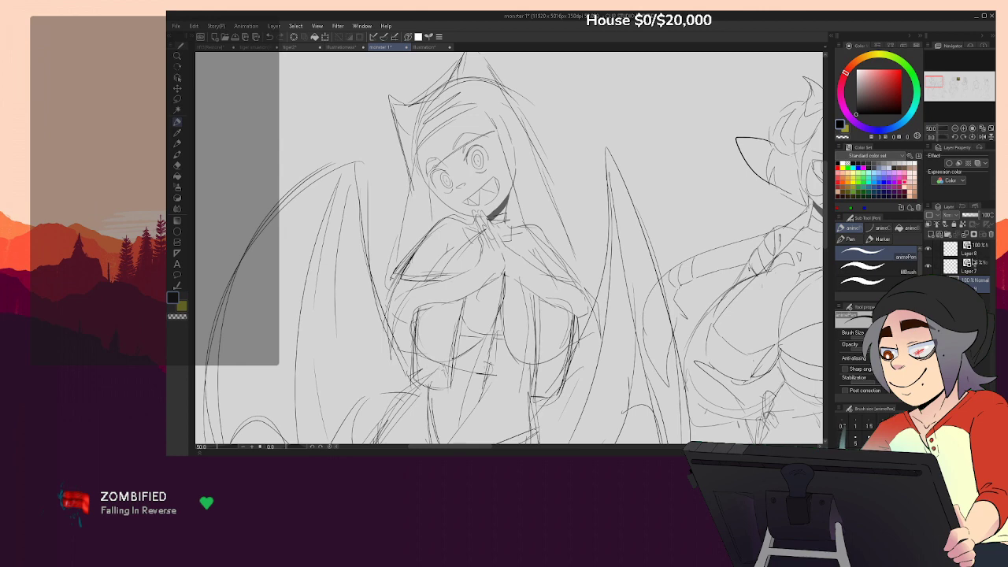
Select Layer 8 and set its opacity to 72%
click(971, 249)
click(970, 215)
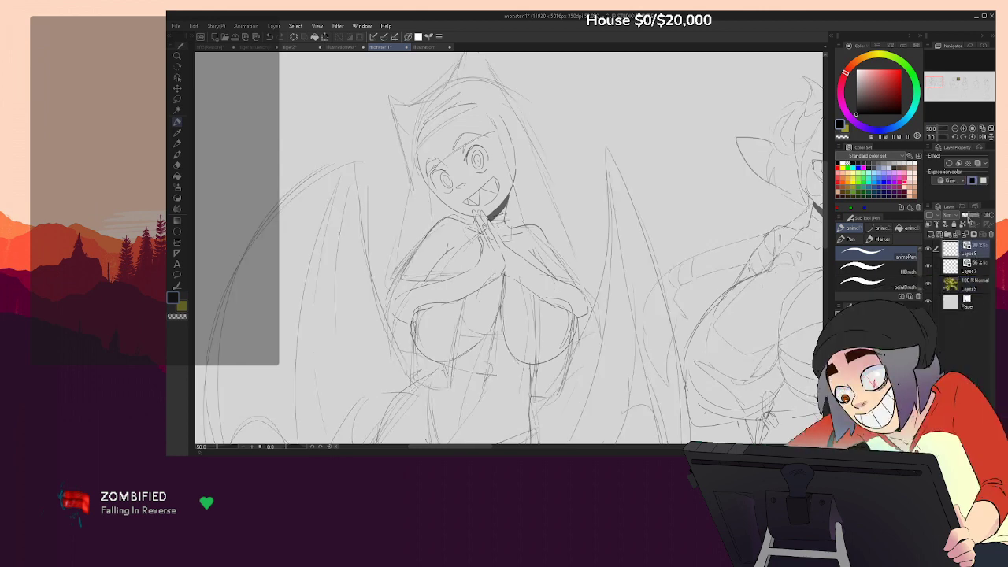
drag(970, 220, 975, 220)
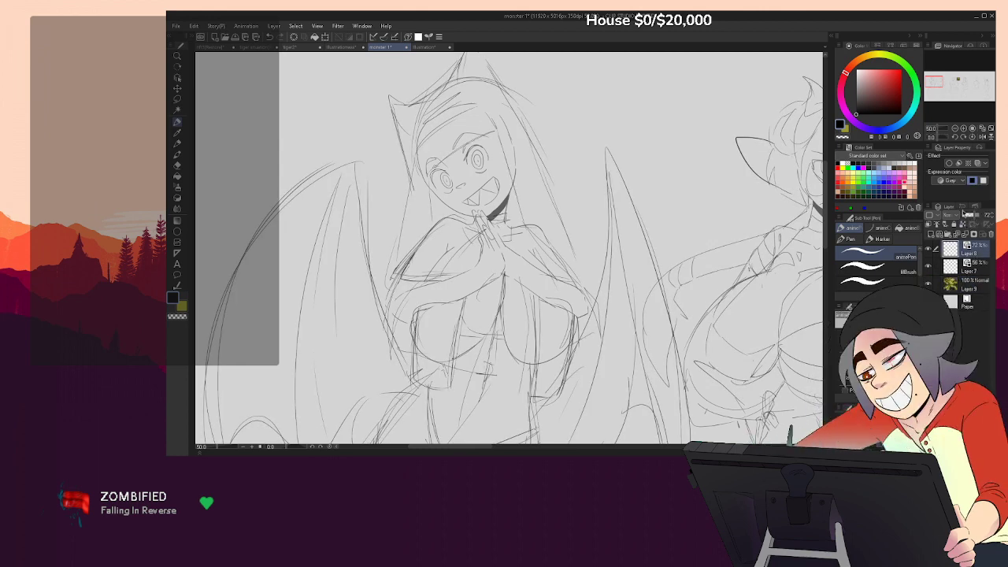
Review the whole line-up of sketched figures and the head of the horned second figure
click(955, 128)
click(955, 128)
click(955, 137)
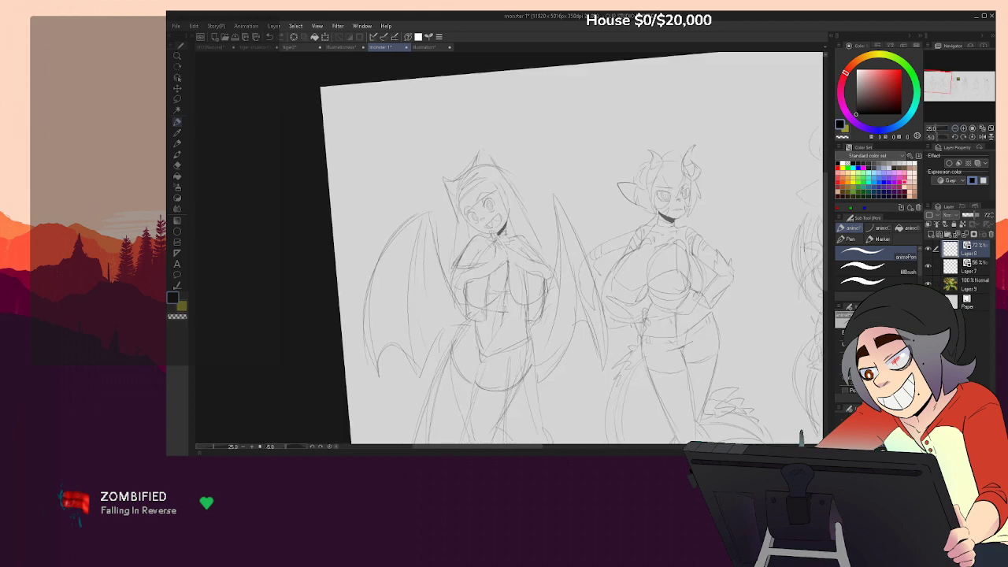
key(asciicircum)
key(asciicircum)
key(minus)
click(956, 129)
click(955, 128)
drag(748, 344, 689, 309)
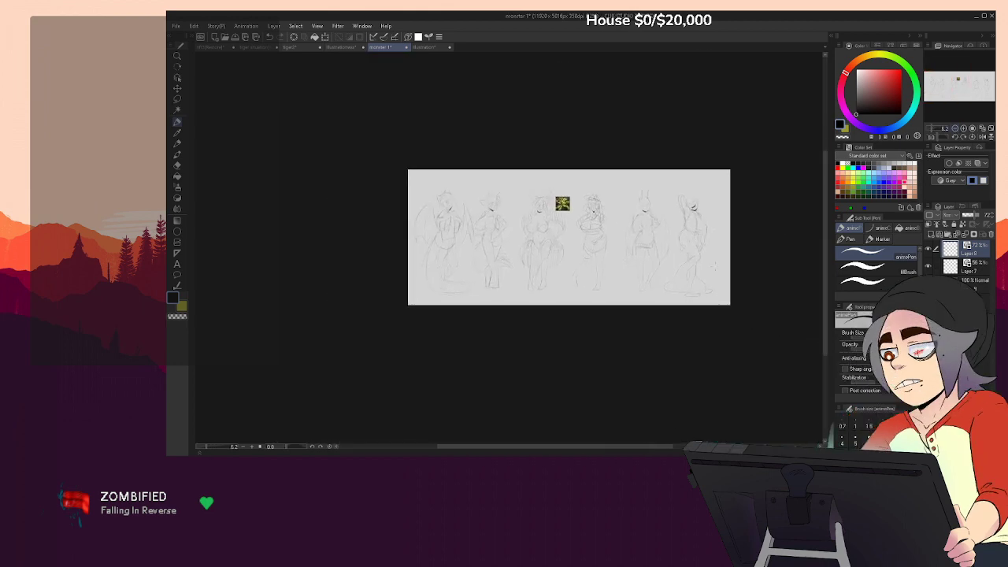
key(ctrl+plus)
key(ctrl+plus)
drag(759, 203, 762, 223)
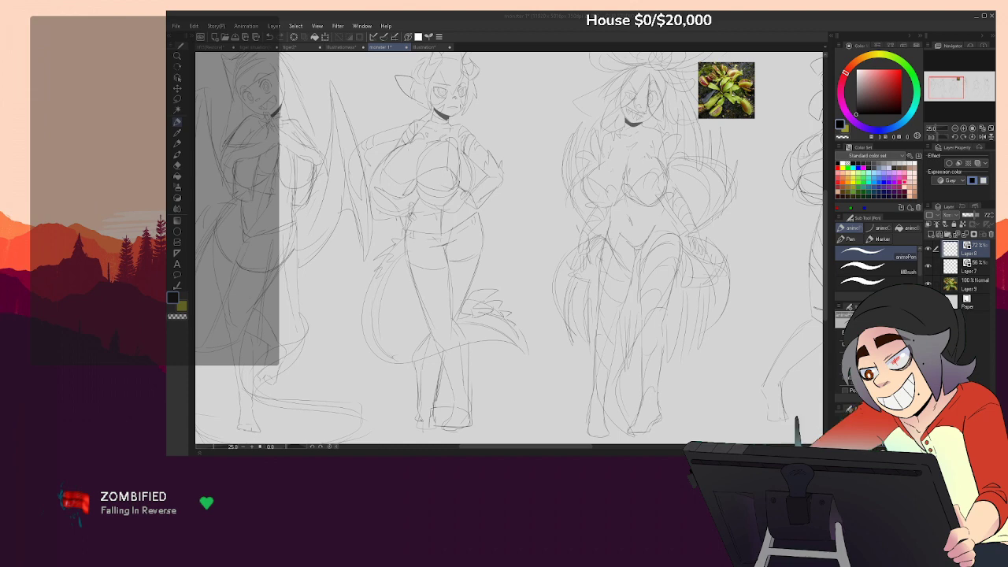
mouse_move(508, 231)
mouse_down()
mouse_move(567, 266)
mouse_move(557, 256)
mouse_move(539, 285)
mouse_up()
drag(550, 206, 611, 313)
click(964, 129)
click(963, 129)
click(963, 130)
drag(654, 193, 692, 303)
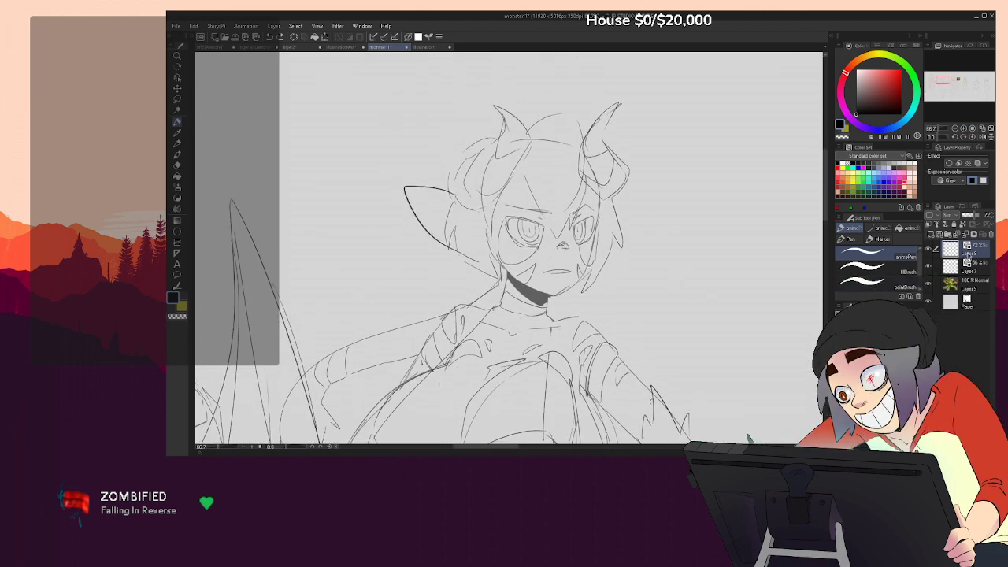
Add a new layer above Layer 8 and lower Layer 8's opacity to 13%
drag(973, 215, 956, 215)
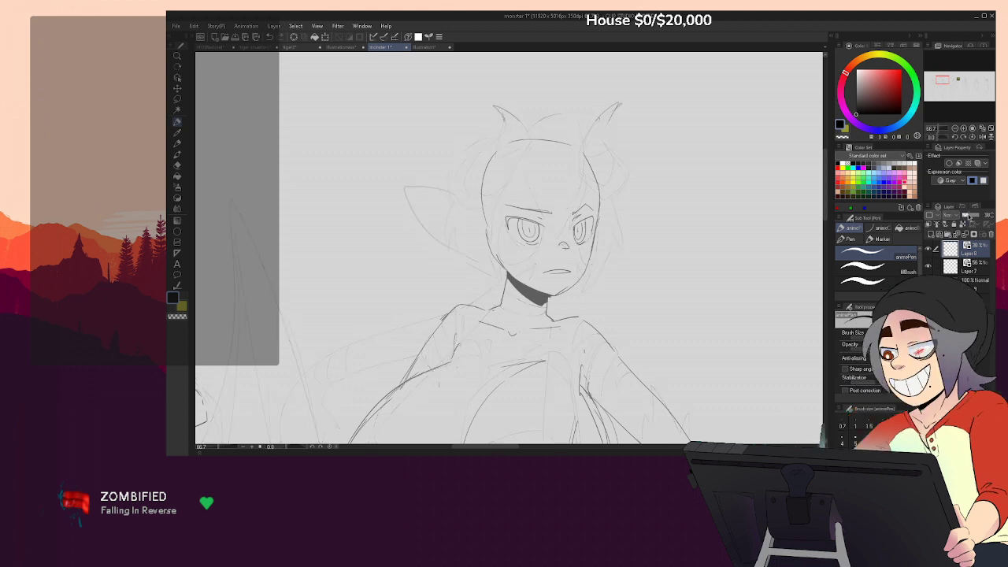
click(932, 234)
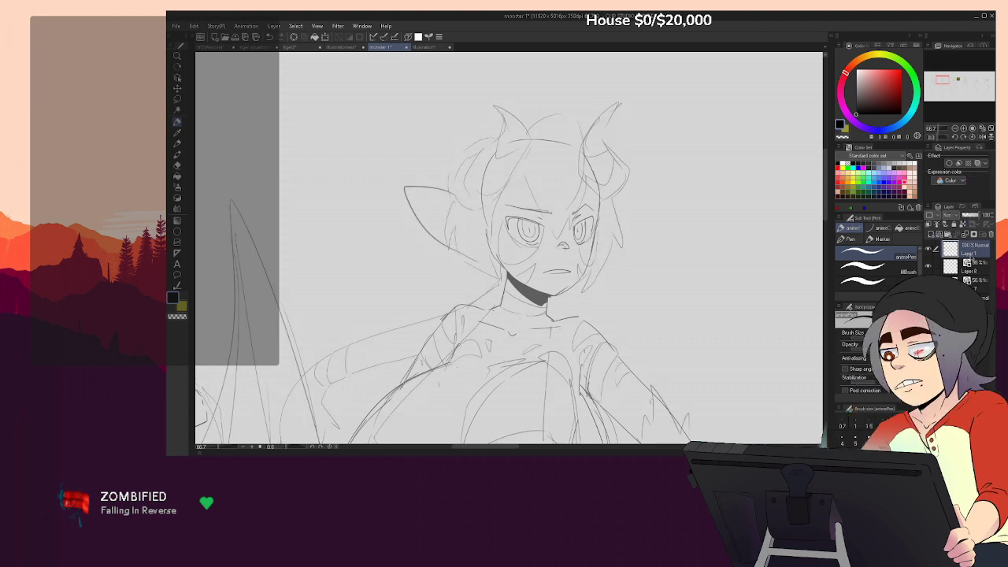
click(968, 266)
click(964, 215)
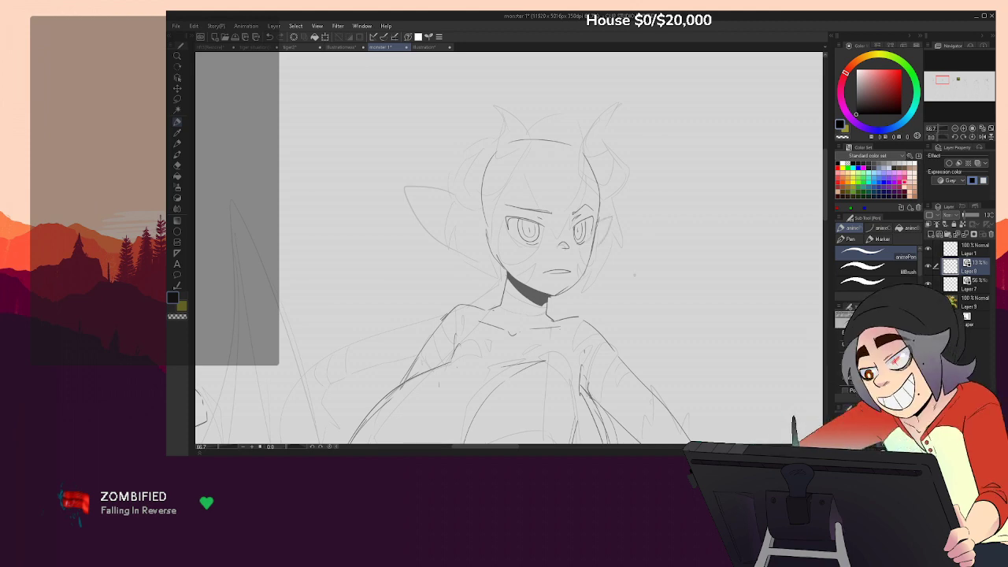
Make the new top layer active and set its expression color to Gray
click(968, 249)
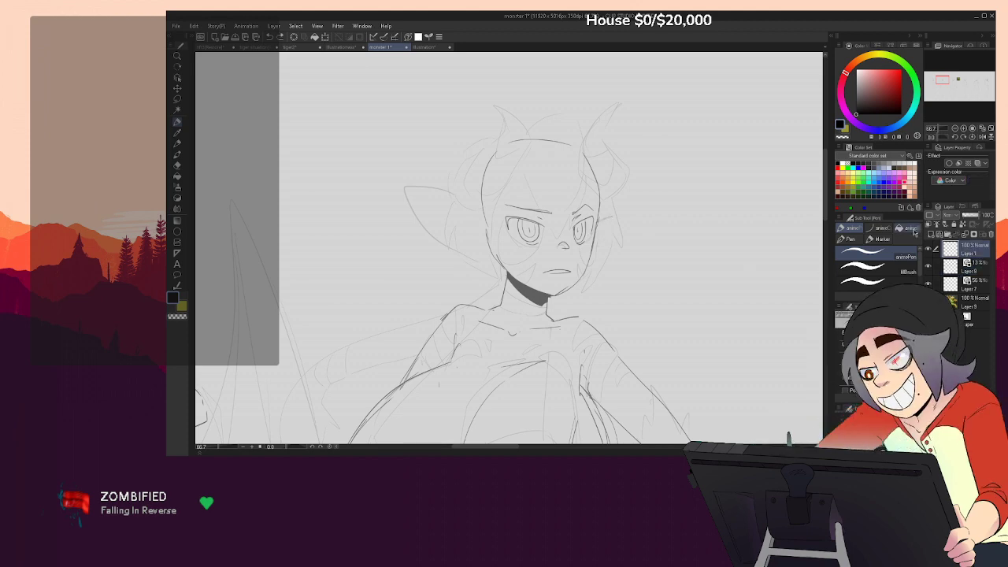
click(951, 180)
click(950, 191)
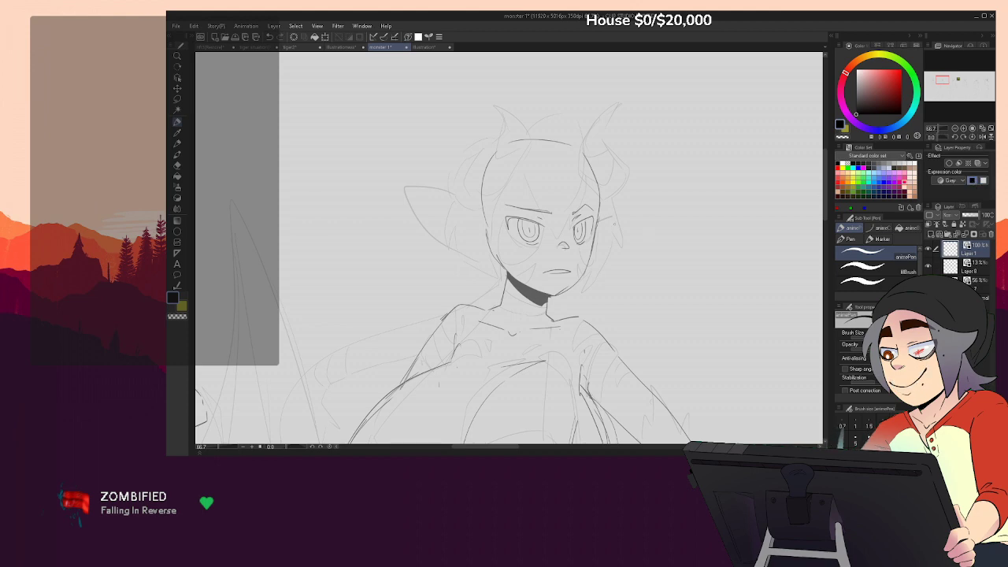
Draw small pointed ears on both sides of the second figure's head, redoing the left one, plus the right cheek line
mouse_move(596, 227)
mouse_down()
mouse_move(611, 221)
mouse_move(592, 248)
mouse_up()
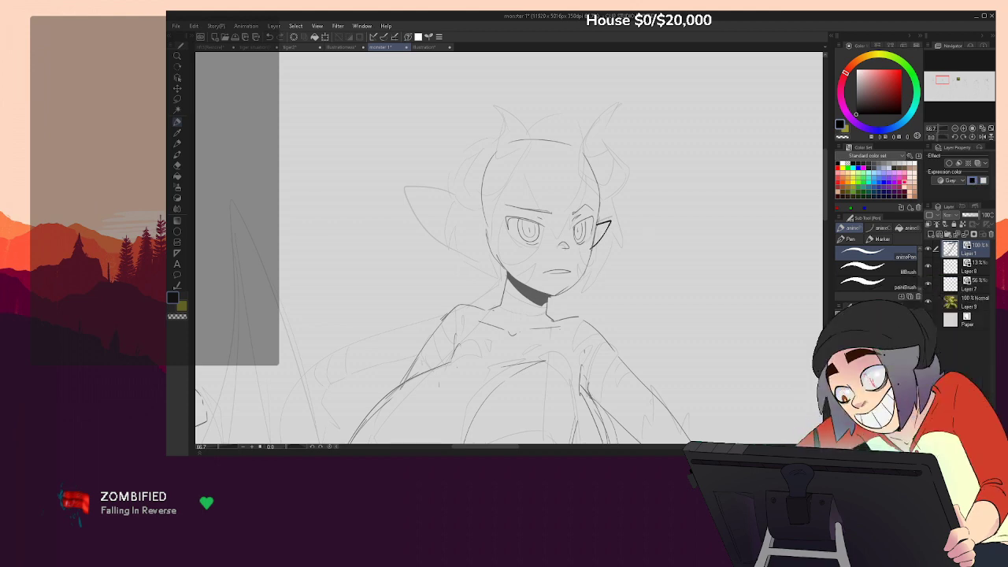
drag(471, 214, 488, 221)
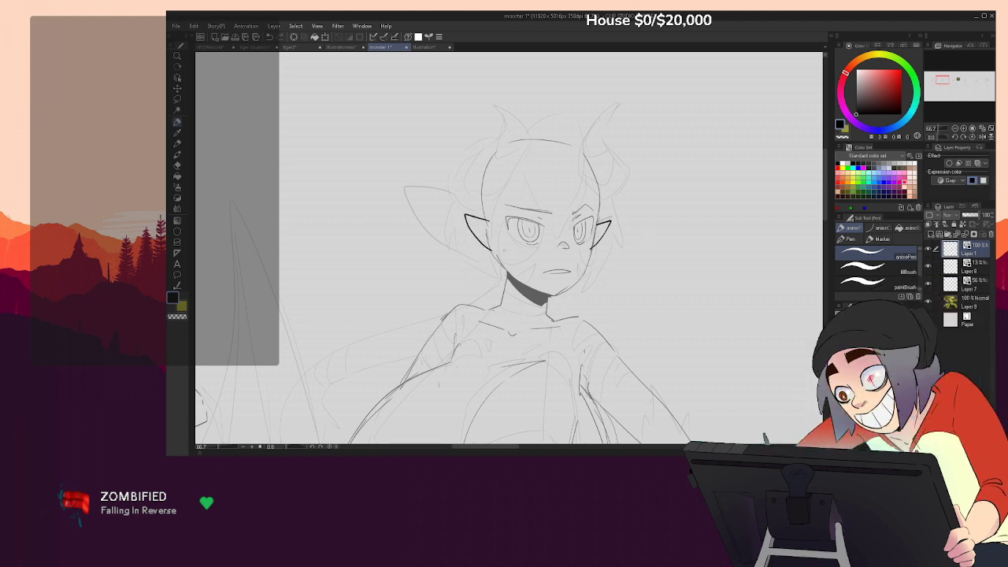
key(ctrl+z)
key(ctrl+z)
mouse_move(459, 215)
mouse_down()
mouse_move(490, 221)
mouse_move(490, 248)
mouse_move(490, 229)
mouse_up()
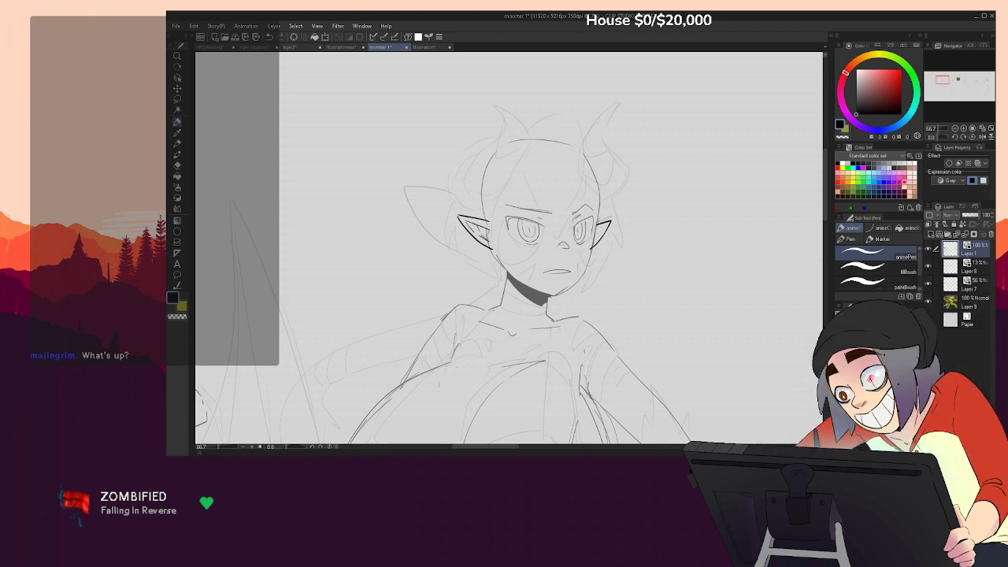
drag(504, 252, 526, 249)
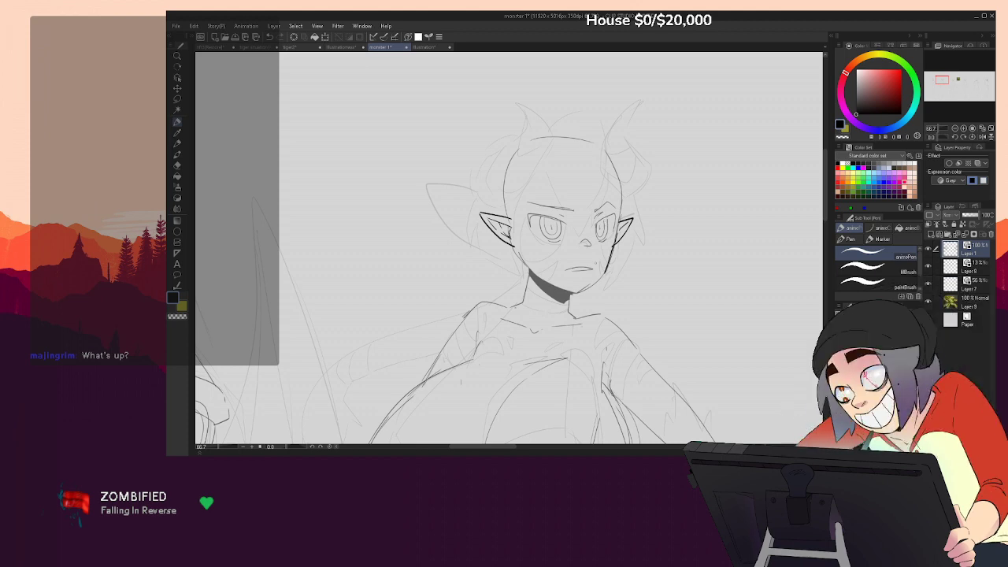
Try a large curled horn on the left side of the head, and undo its strokes
mouse_move(603, 268)
mouse_down()
mouse_move(612, 264)
mouse_move(600, 319)
mouse_up()
drag(491, 202, 471, 229)
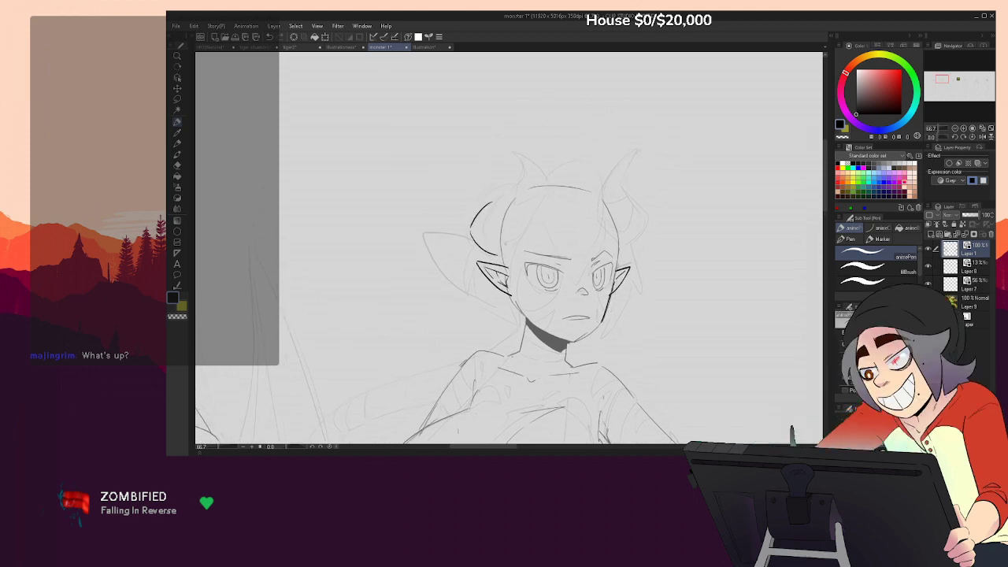
mouse_move(520, 184)
mouse_down()
mouse_move(534, 168)
mouse_move(552, 214)
mouse_up()
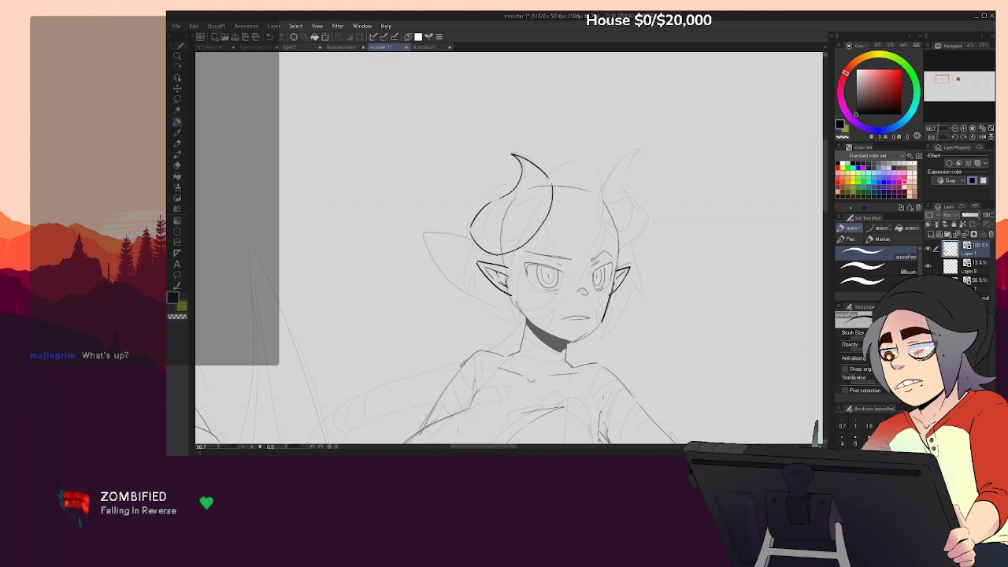
drag(521, 165, 491, 227)
key(ctrl+z)
key(ctrl+z)
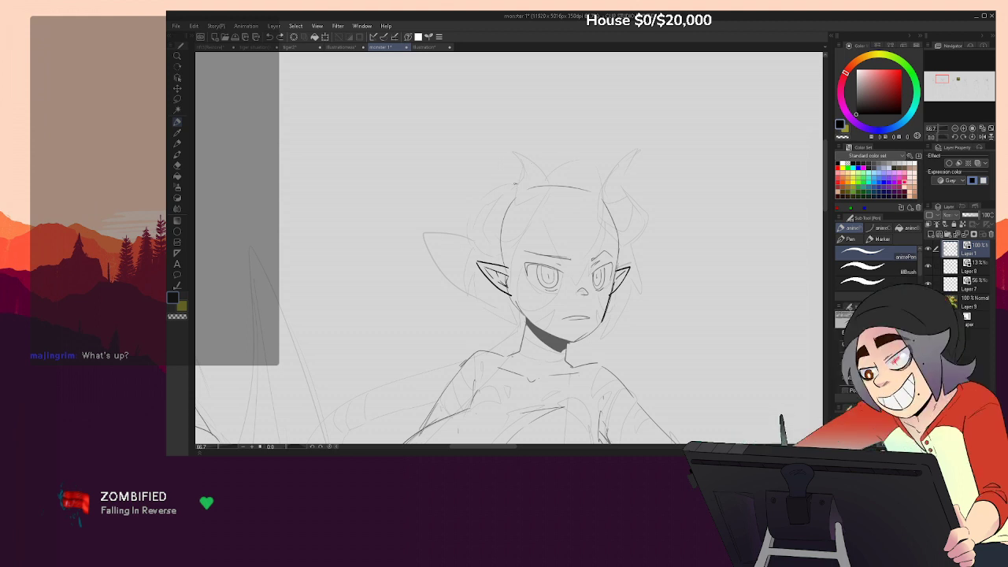
Draw the curled left horn with an upturned pointed tip and add its inner curve and ridge lines
drag(517, 184, 480, 198)
drag(542, 205, 503, 254)
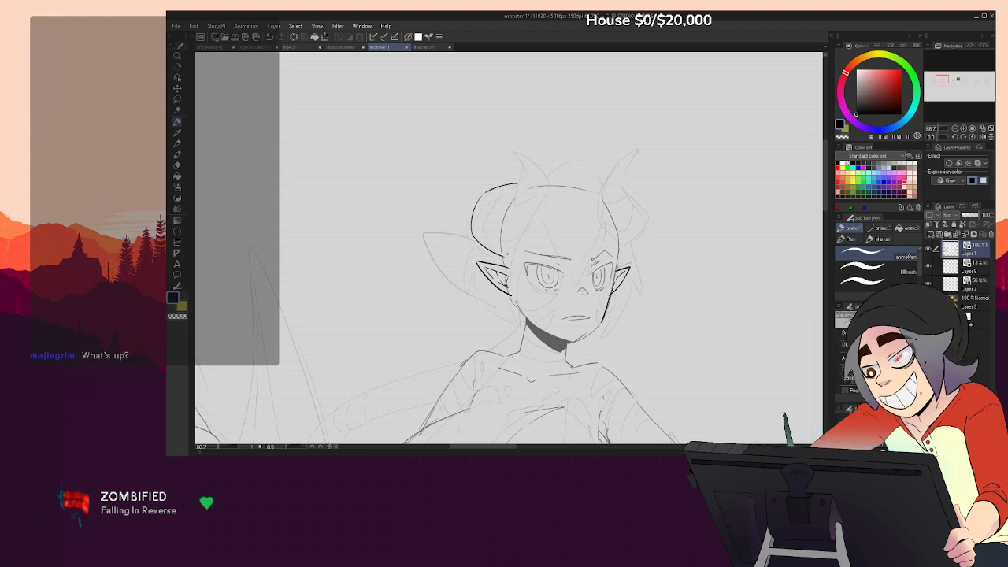
drag(501, 162, 516, 188)
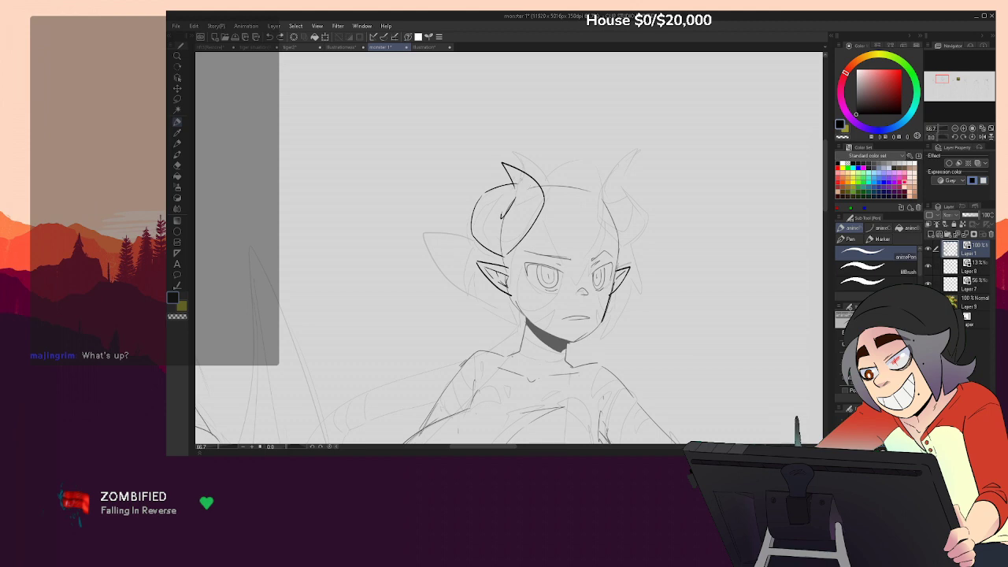
mouse_move(485, 221)
mouse_down()
mouse_move(503, 219)
mouse_move(523, 190)
mouse_up()
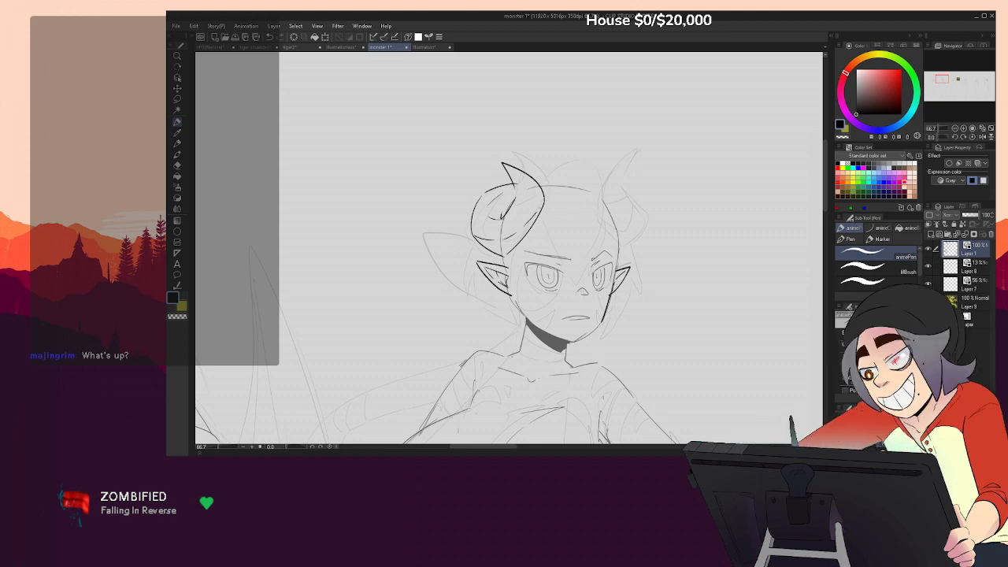
Try a long hair strand over the forehead, and undo the stroke
mouse_move(661, 268)
mouse_down()
mouse_move(678, 215)
mouse_move(668, 294)
mouse_up()
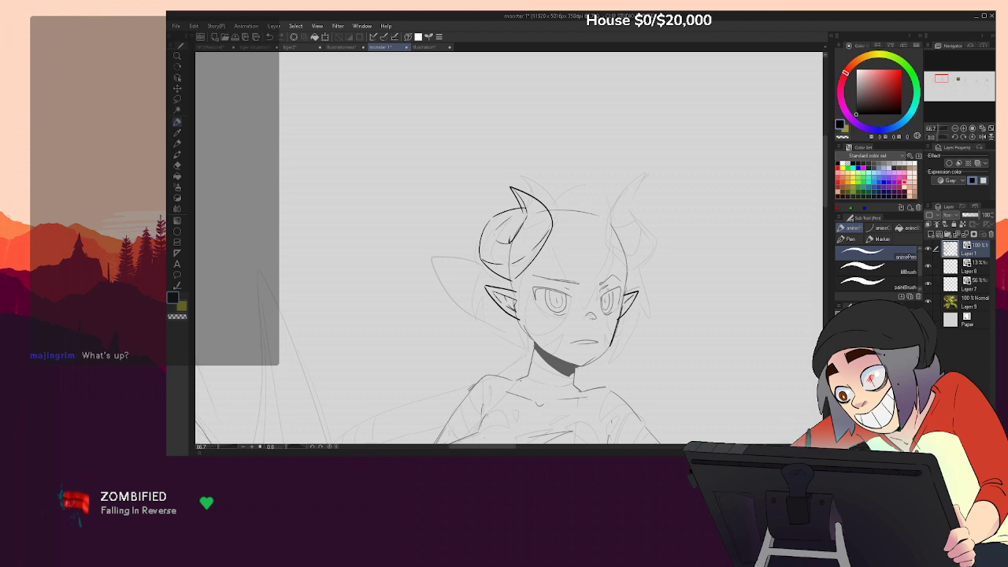
mouse_move(640, 285)
mouse_down()
mouse_move(643, 230)
mouse_move(627, 265)
mouse_move(617, 261)
mouse_up()
mouse_move(570, 170)
mouse_down()
mouse_move(593, 172)
mouse_move(603, 245)
mouse_up()
key(ctrl+z)
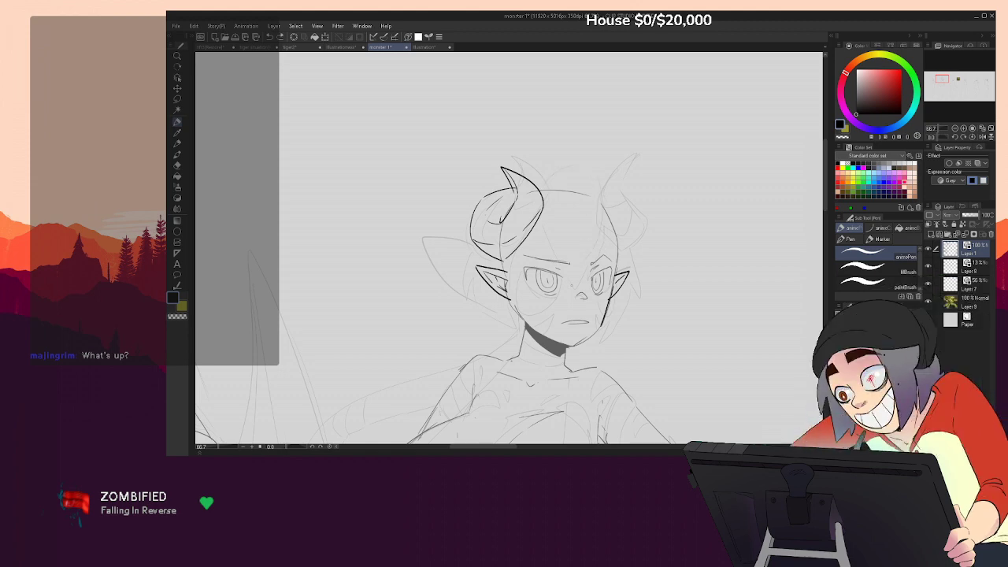
drag(596, 296, 604, 259)
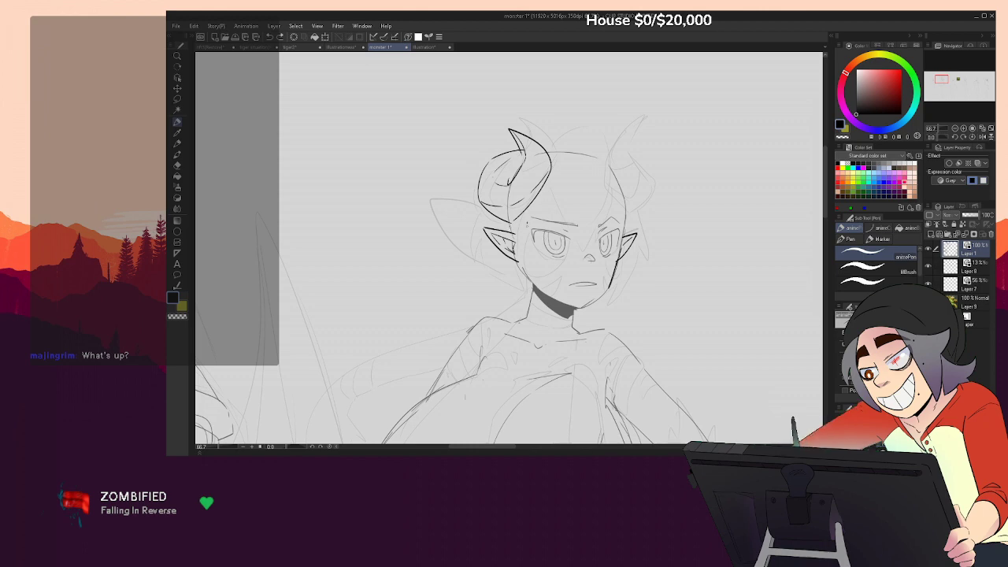
Draw the side hair running from below the left horn past the ear down to the jaw
drag(526, 222, 526, 249)
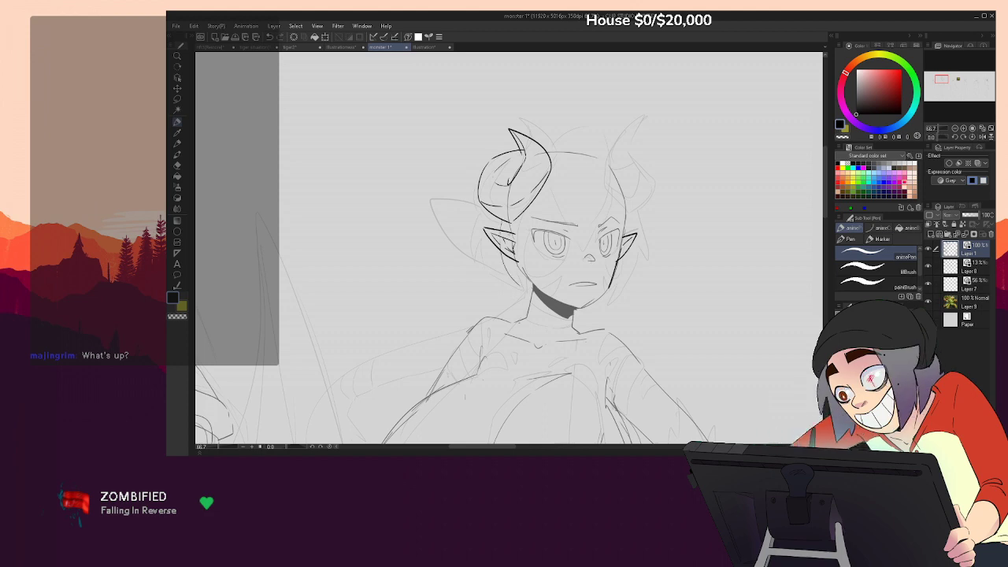
drag(503, 223, 528, 301)
drag(520, 258, 530, 302)
key(ctrl+z)
drag(502, 222, 534, 295)
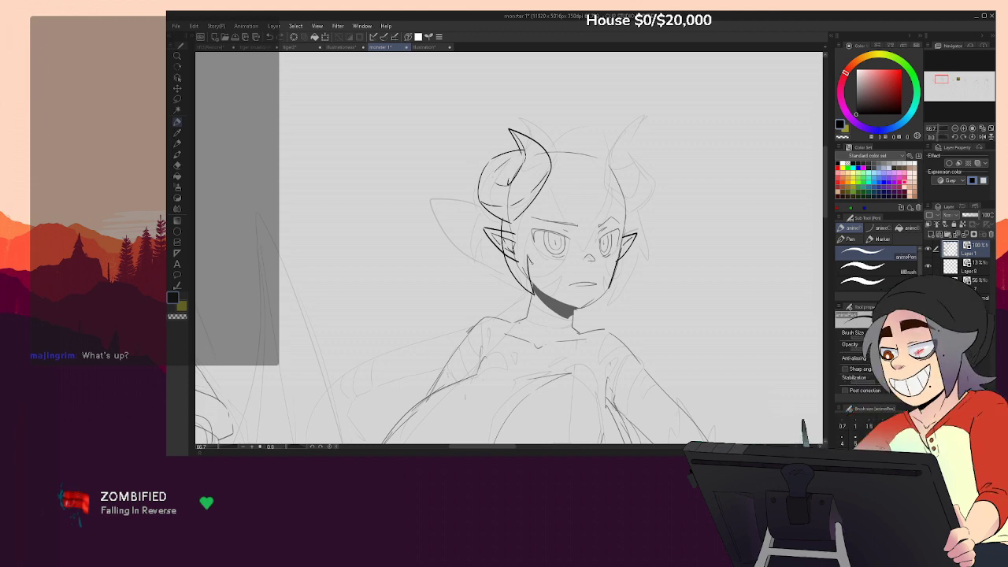
Draw pointed bangs across the forehead and over the eyes, plus strands running down to the right ear
drag(534, 202, 538, 238)
key(ctrl+z)
drag(534, 202, 573, 233)
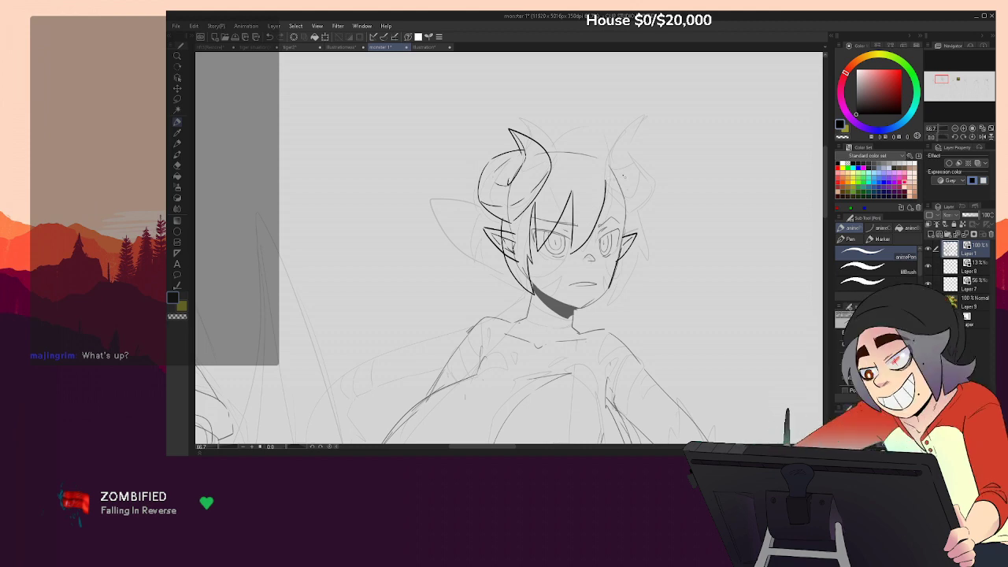
drag(606, 181, 612, 213)
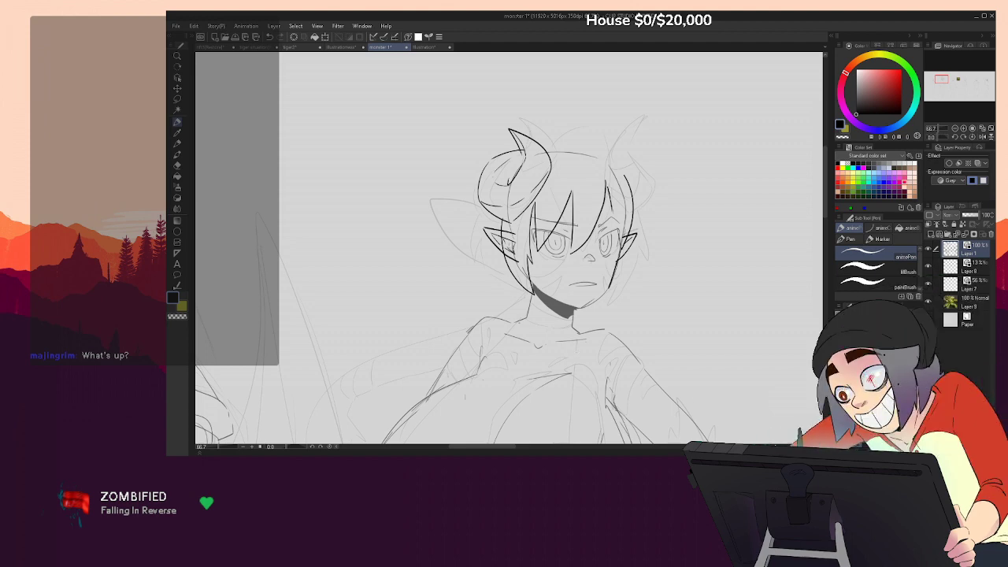
Undo the rejected strokes beside the right ear and draw pointed hair locks hanging below both ears toward the shoulders
drag(631, 196, 634, 229)
key(ctrl+z)
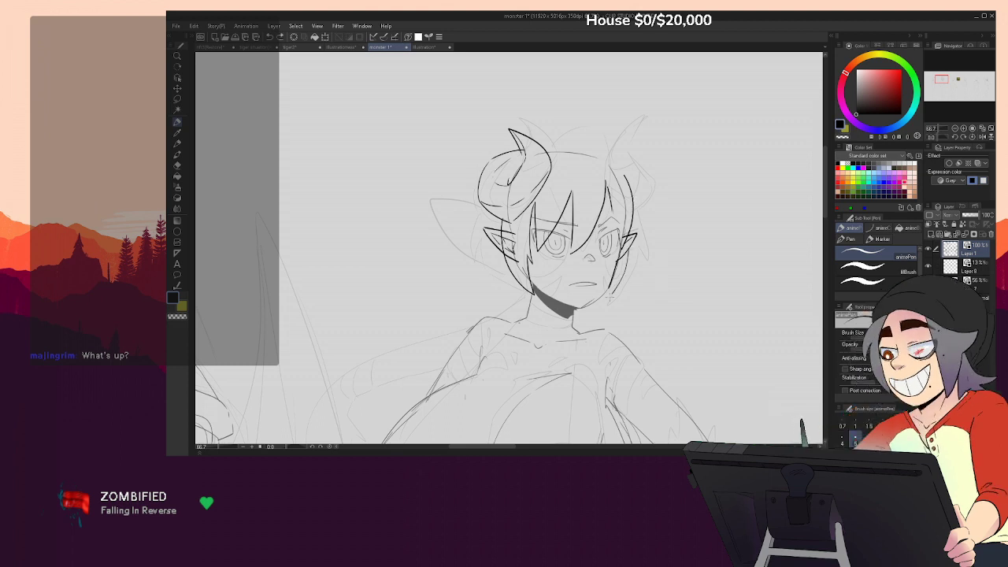
key(ctrl+z)
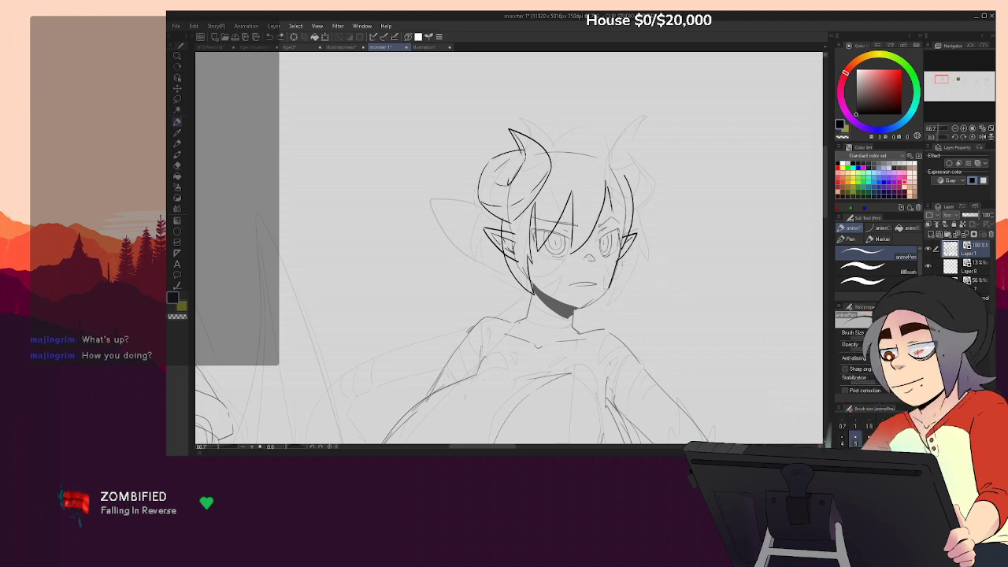
drag(624, 262, 615, 339)
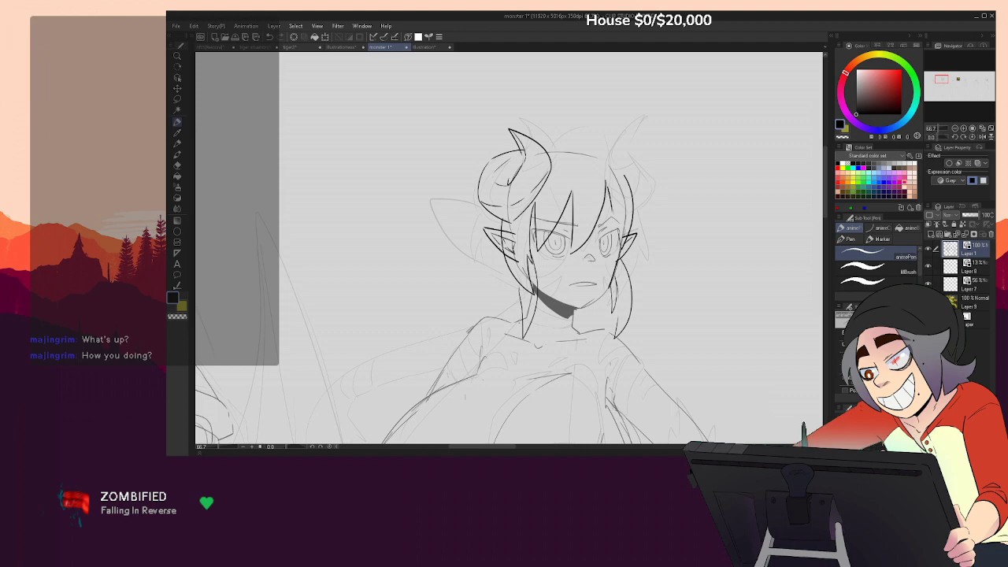
Draw a loose hair tuft behind the left ear and refine the tip of the lock hanging below the right ear
drag(499, 247, 506, 257)
key(ctrl+z)
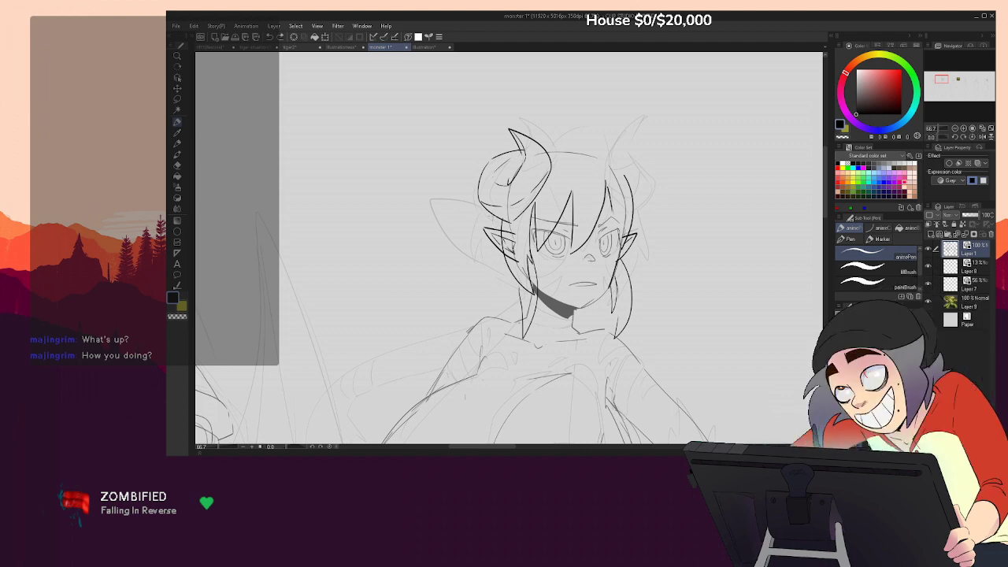
drag(473, 260, 458, 302)
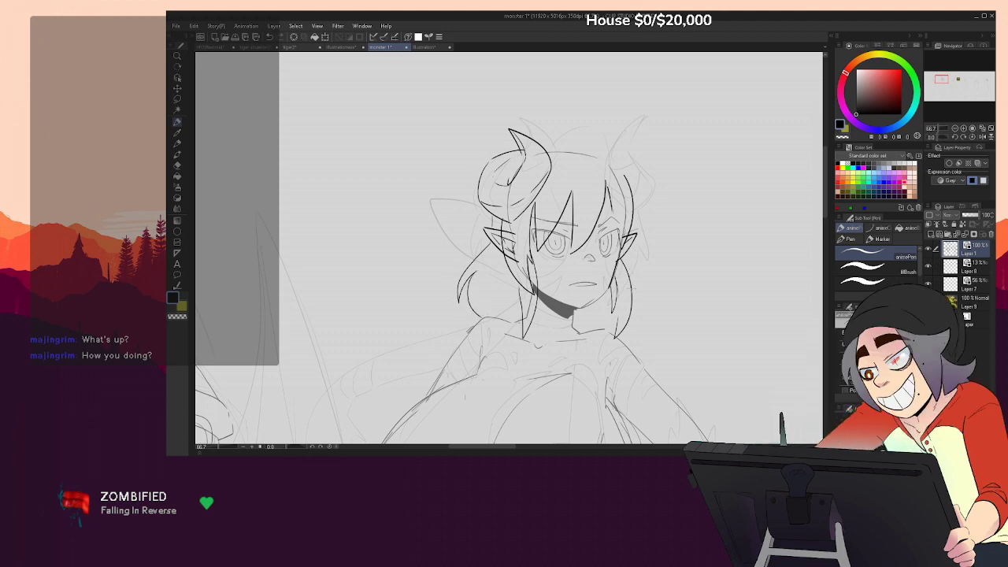
mouse_move(634, 306)
mouse_down()
mouse_move(637, 330)
mouse_move(608, 324)
mouse_up()
drag(611, 310, 605, 321)
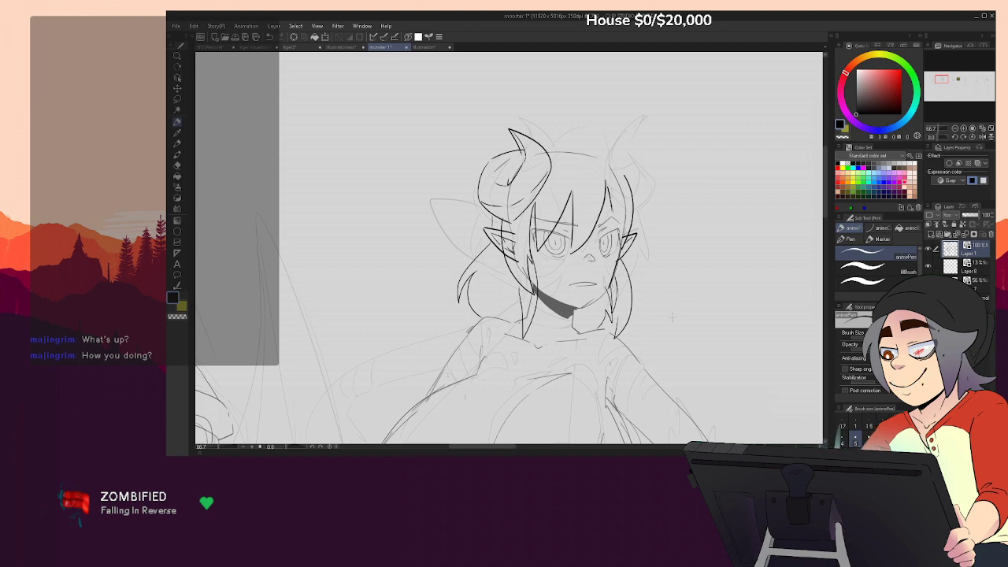
Draw the peaked hair outline across the top of the head, undoing the rejected stroke between the horns
mouse_move(671, 318)
mouse_down()
mouse_move(684, 273)
mouse_move(677, 383)
mouse_up()
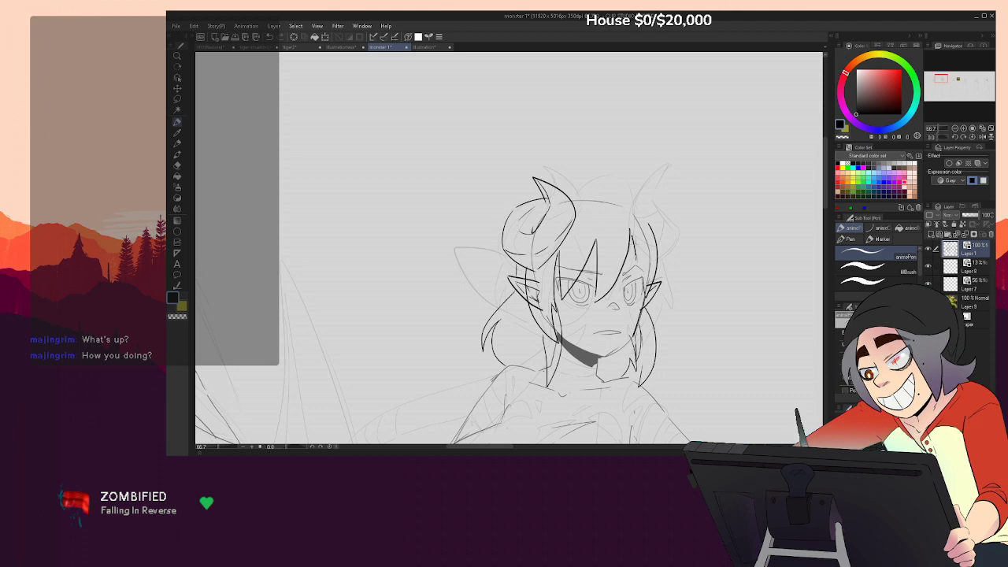
mouse_move(575, 195)
mouse_down()
mouse_move(618, 189)
mouse_move(654, 246)
mouse_up()
key(ctrl+z)
drag(644, 209, 674, 275)
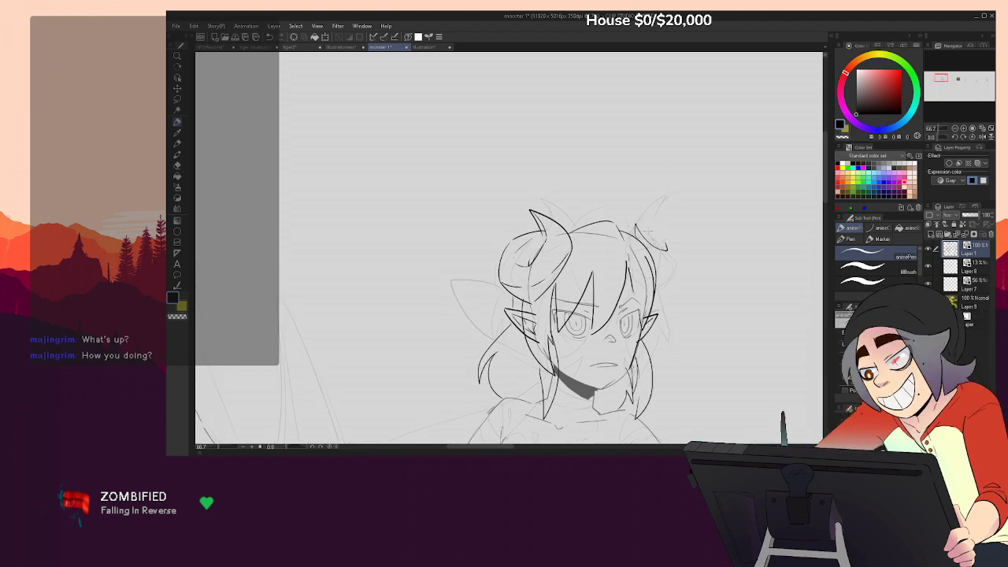
Draw the curled right horn with its pointed tip and outer curve, undoing the rejected oversized attempt
mouse_move(638, 229)
mouse_down()
mouse_move(661, 247)
mouse_move(646, 226)
mouse_up()
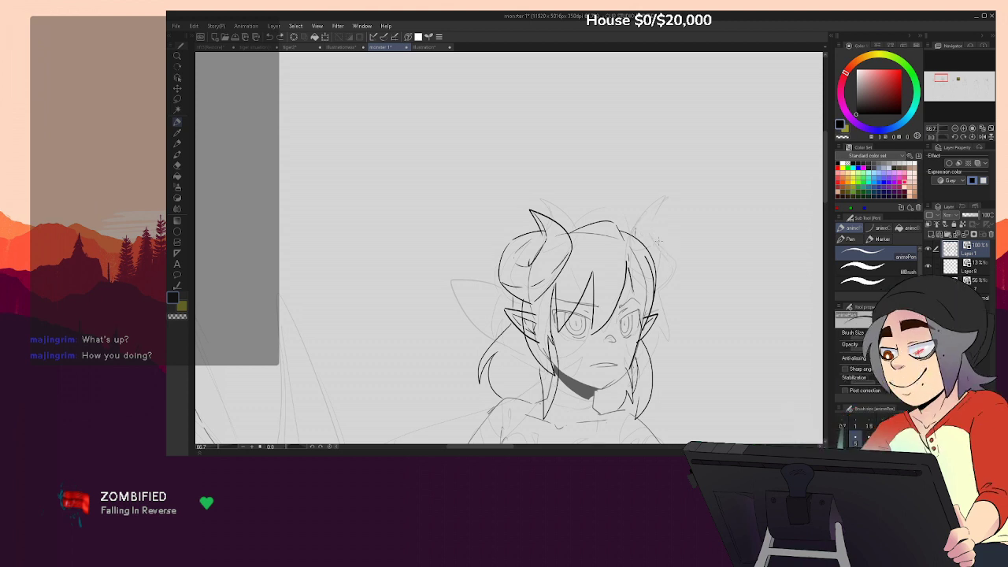
mouse_move(636, 230)
mouse_down()
mouse_move(673, 234)
mouse_move(646, 231)
mouse_up()
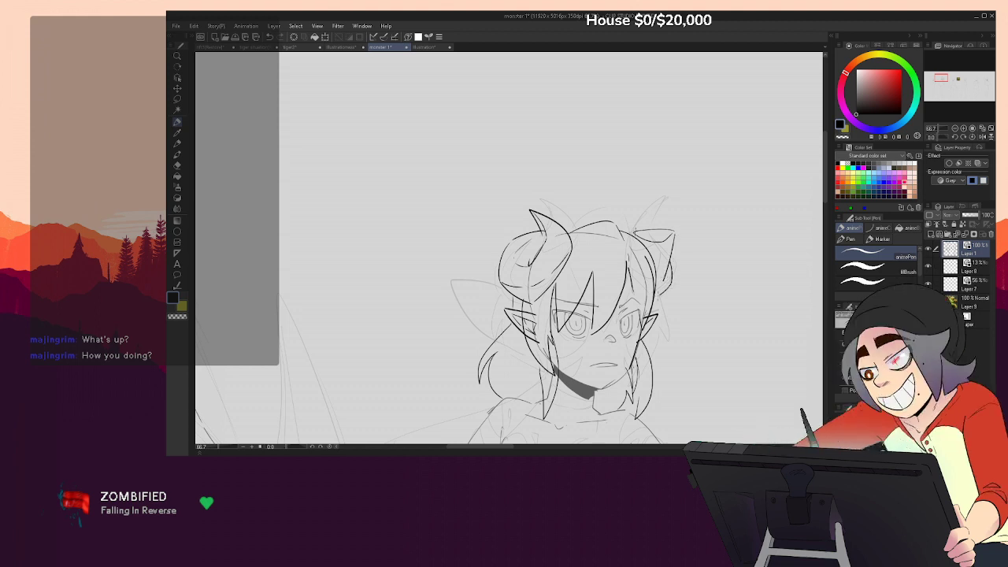
key(ctrl+z)
mouse_move(635, 230)
mouse_down()
mouse_move(660, 251)
mouse_move(643, 218)
mouse_move(656, 247)
mouse_up()
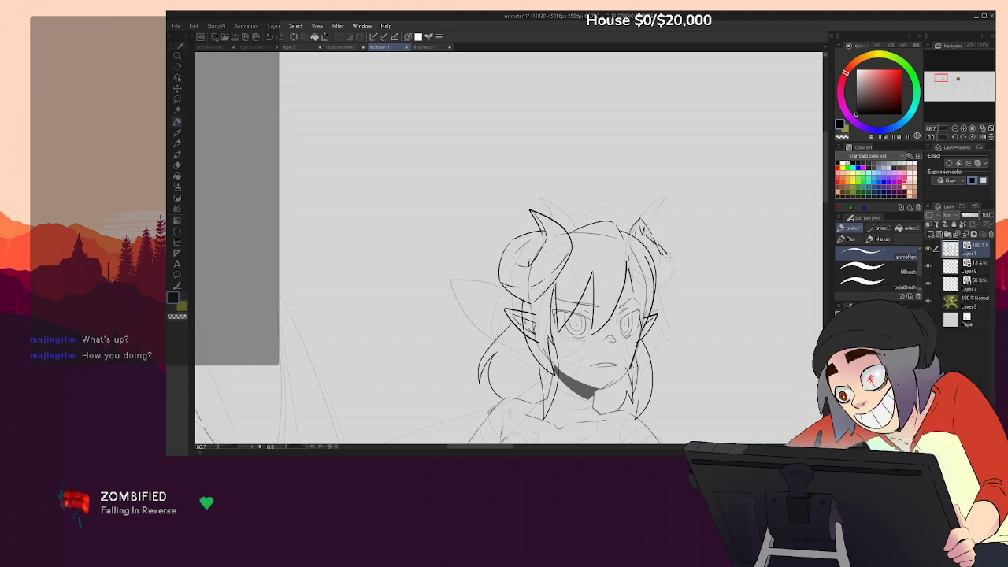
drag(672, 262, 658, 292)
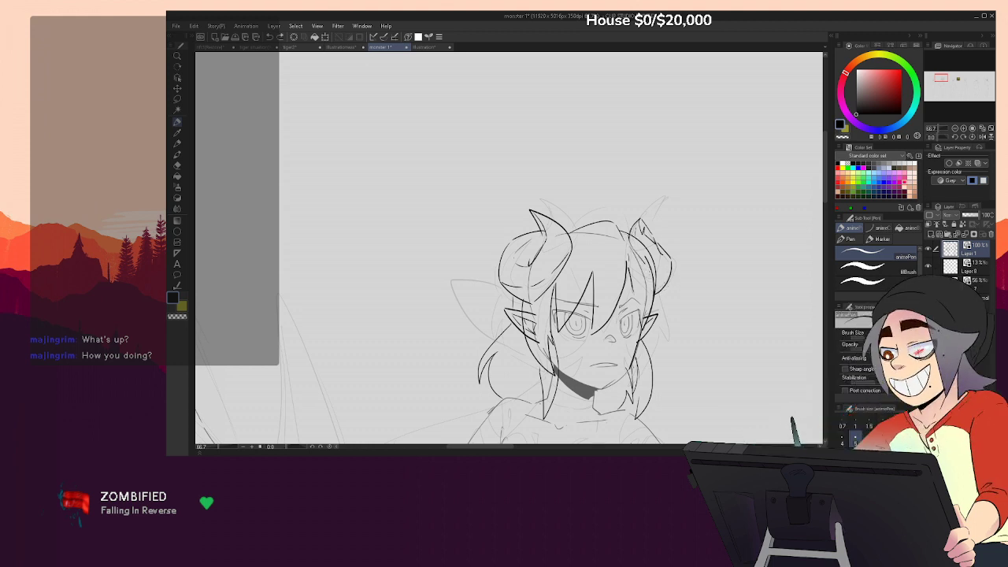
drag(636, 238, 653, 266)
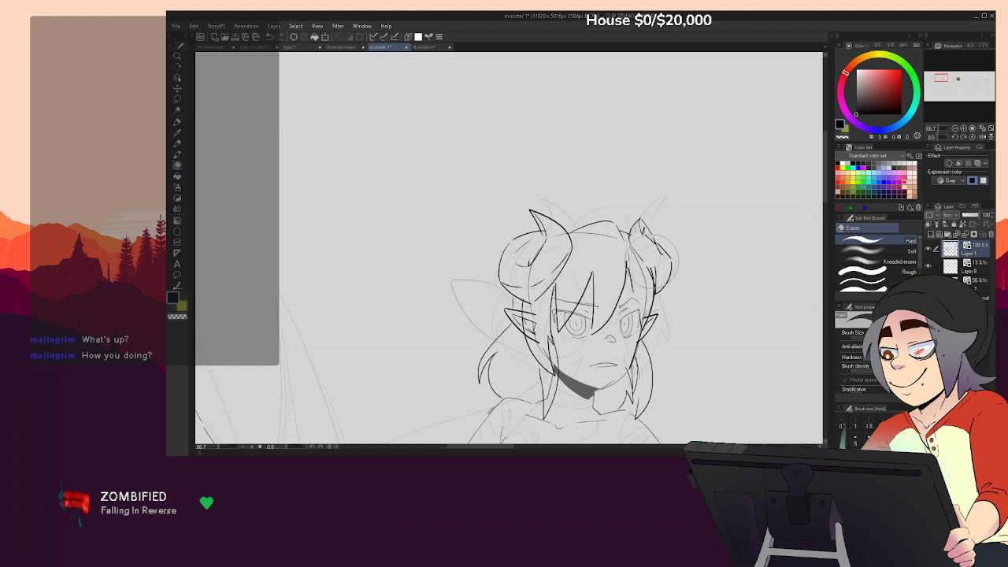
Add curved ridge lines to the horns with the pen and undo the stray stroke beside the right horn
key(p)
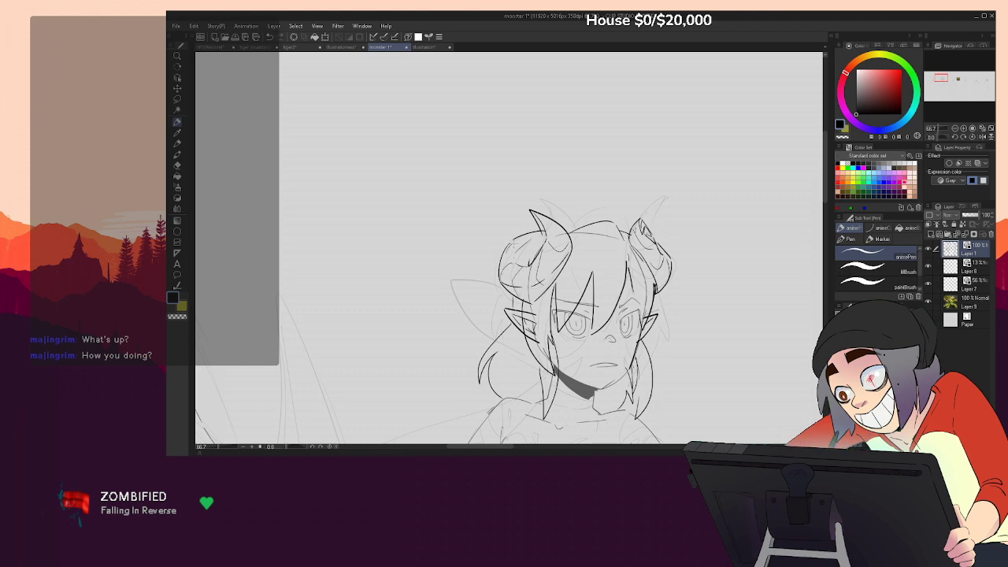
drag(545, 235, 533, 251)
mouse_move(689, 249)
mouse_down()
mouse_move(697, 146)
mouse_move(711, 122)
mouse_move(694, 223)
mouse_move(673, 252)
mouse_up()
key(ctrl+z)
Add inner detail to the right horn and draw the eyebrow above the figure's right-hand eye
mouse_move(657, 367)
mouse_down()
mouse_move(671, 271)
mouse_move(654, 318)
mouse_up()
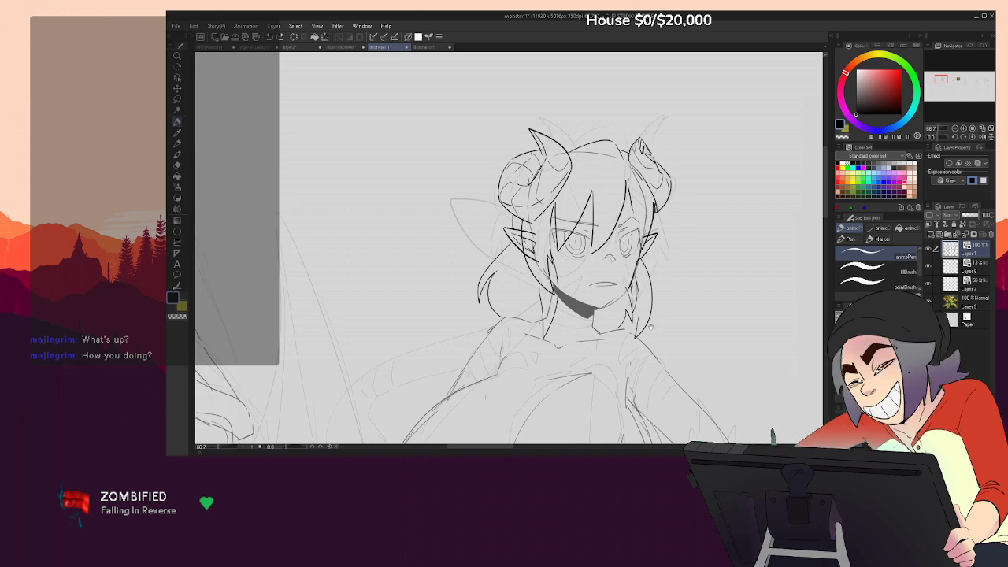
drag(651, 327, 684, 360)
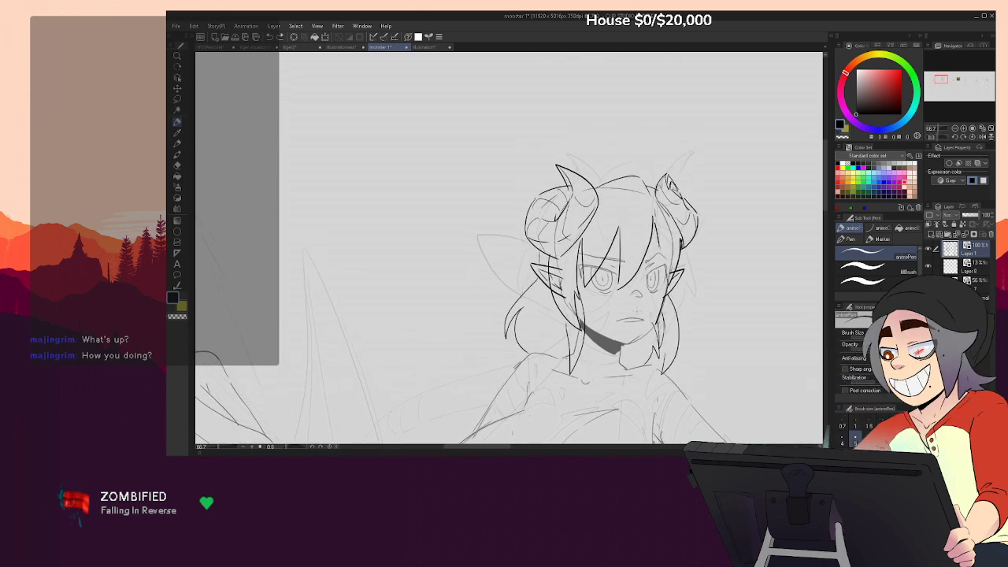
drag(604, 229, 595, 208)
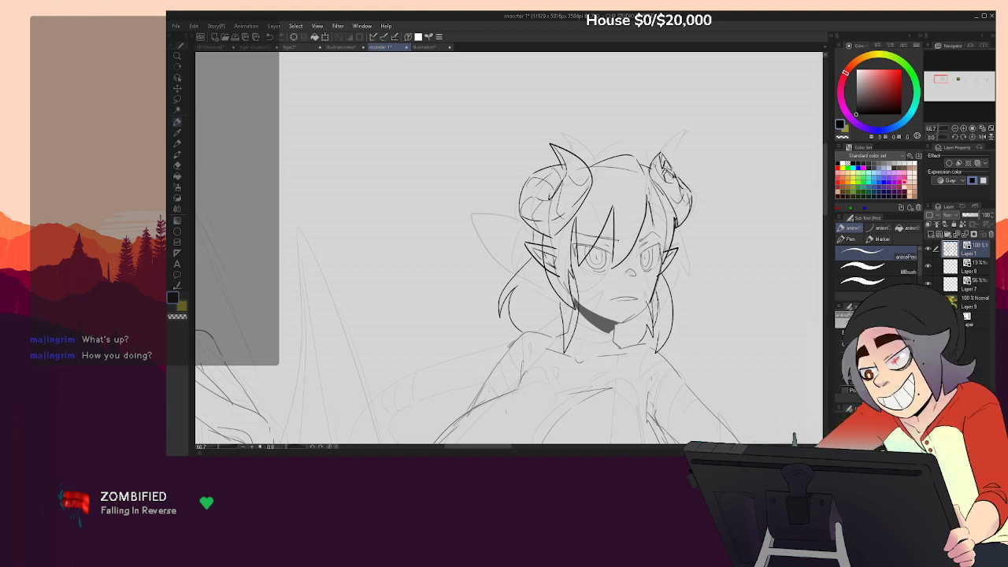
drag(697, 335, 702, 225)
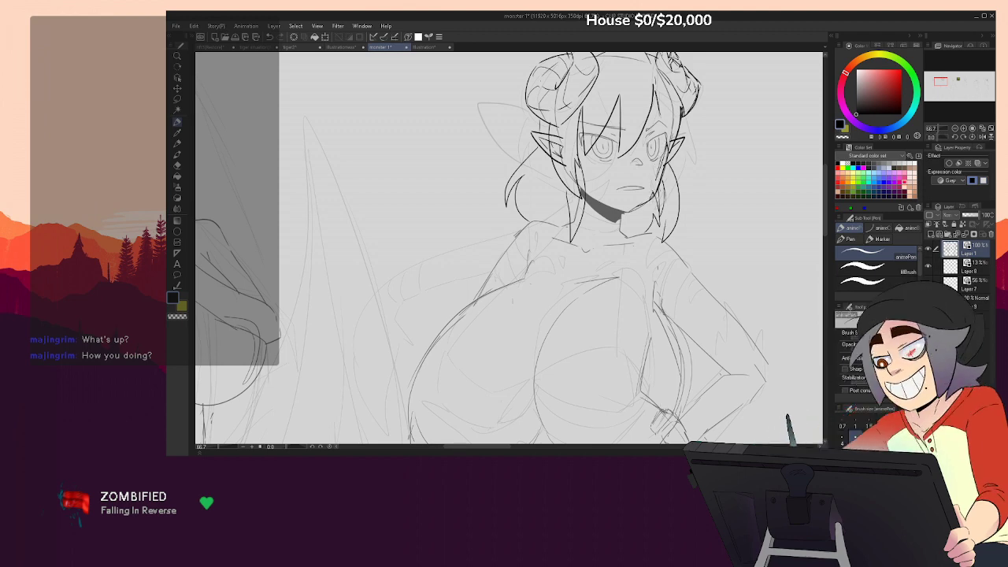
scroll(668, 313, up, 1)
drag(668, 313, 673, 345)
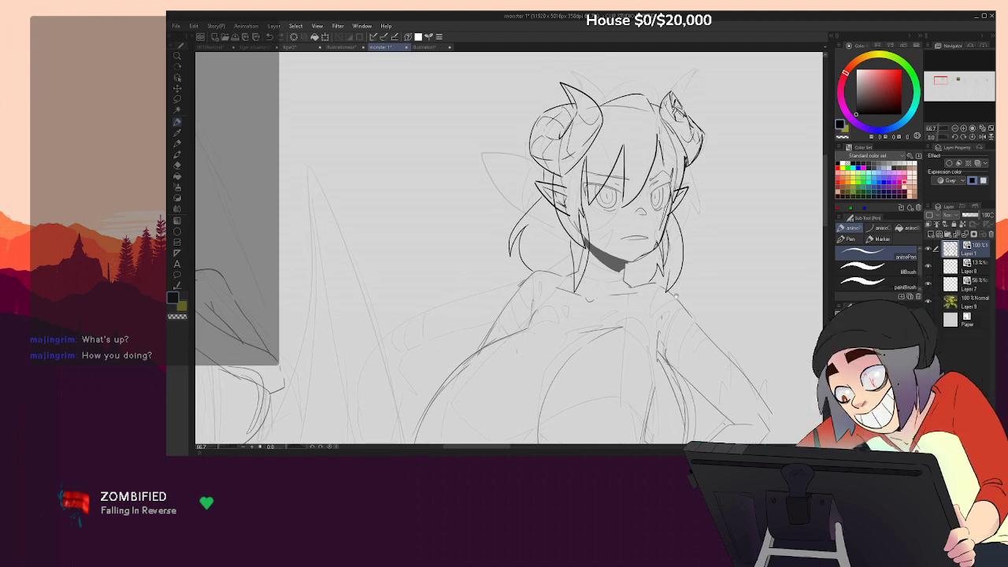
scroll(668, 313, up, 1)
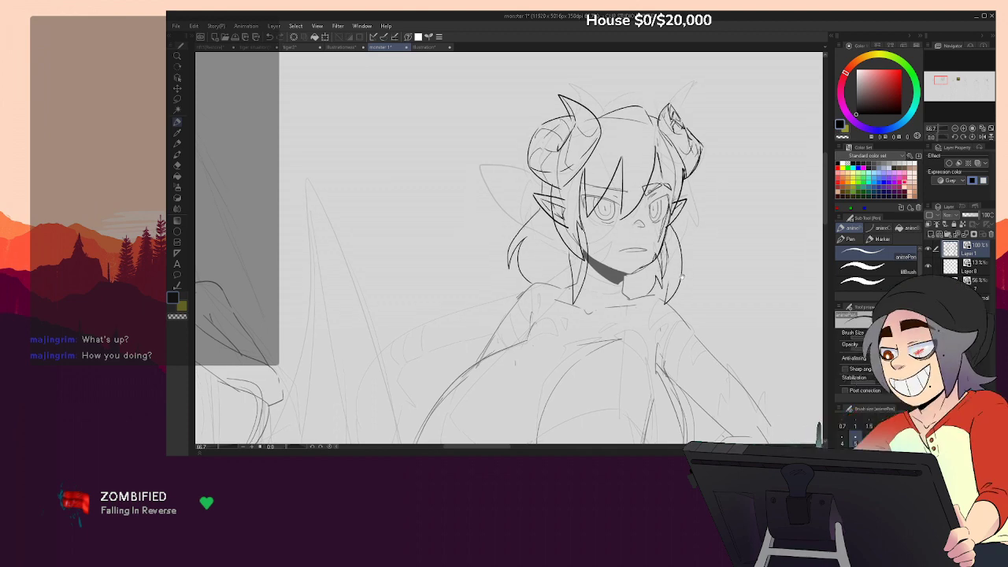
Draw a short hatched collar at the neck and a long garment edge running from it down the chest
drag(682, 278, 680, 279)
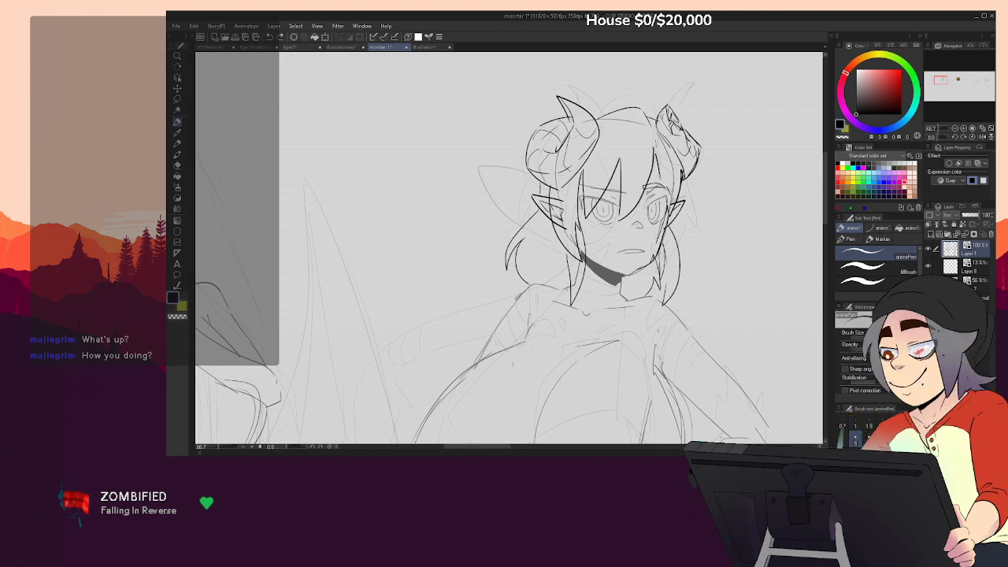
drag(701, 291, 697, 273)
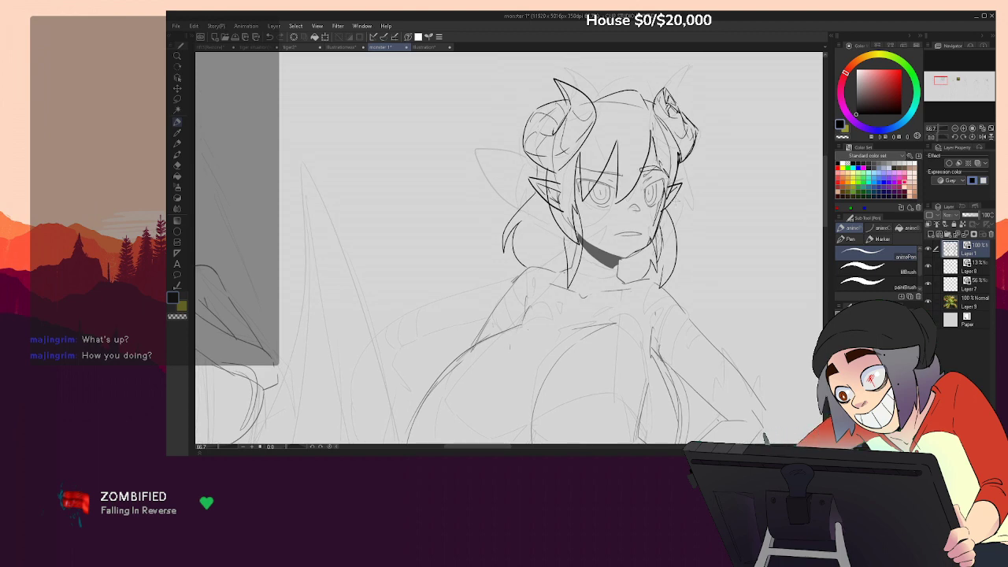
scroll(676, 269, down, 2)
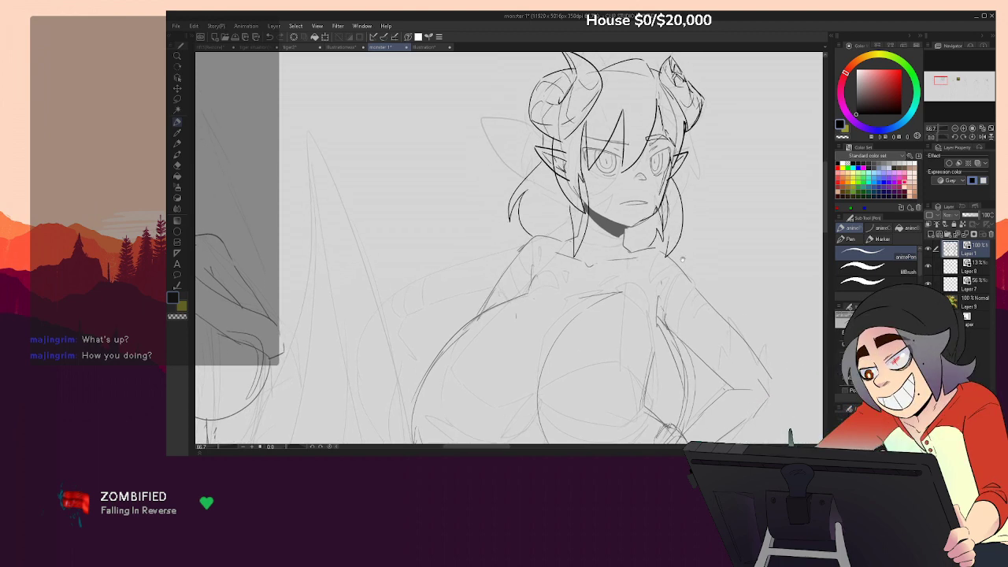
scroll(675, 269, down, 5)
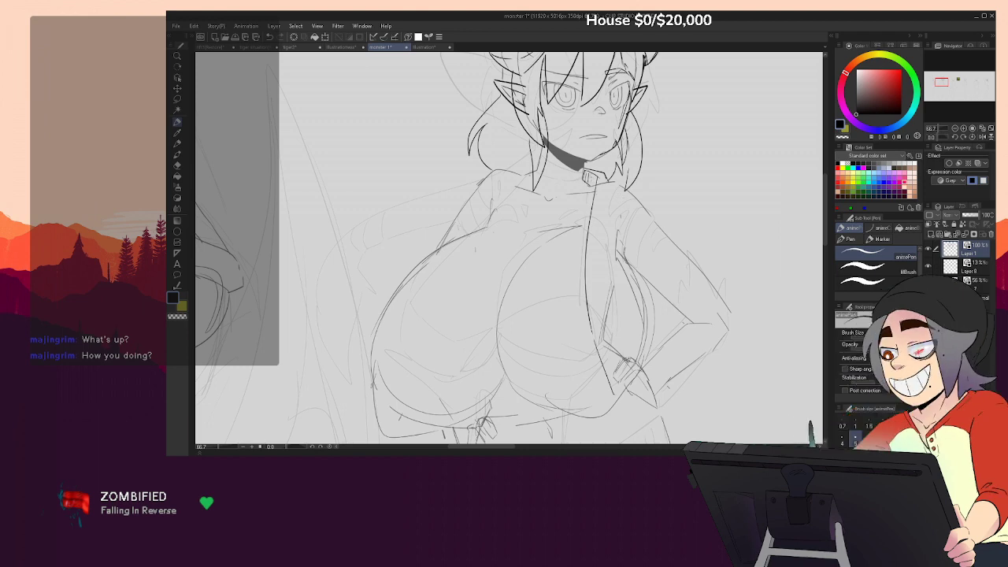
drag(676, 199, 638, 177)
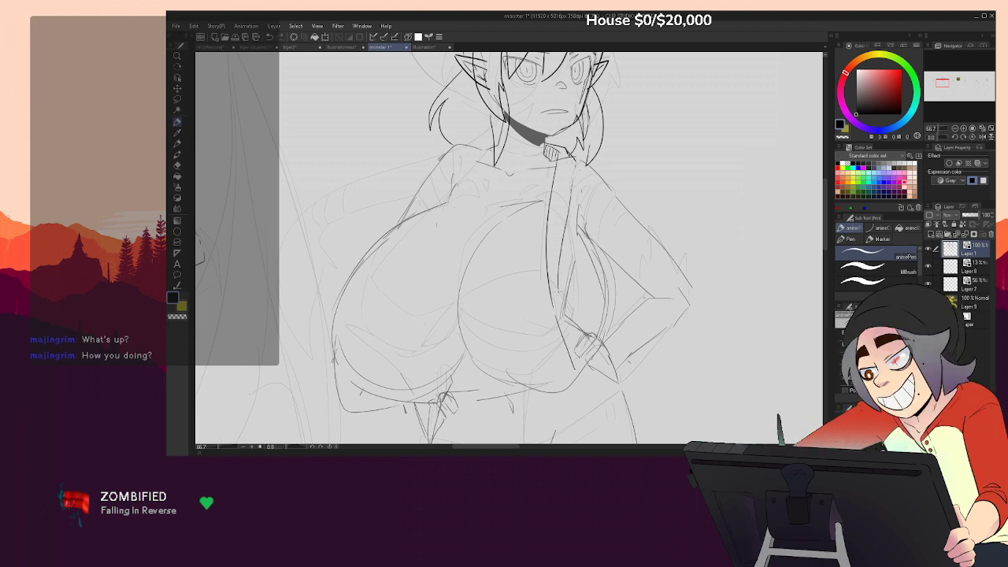
Draw the right shoulder outline and its small protruding bump, undoing and redrawing the first version of the bump
drag(588, 236, 582, 244)
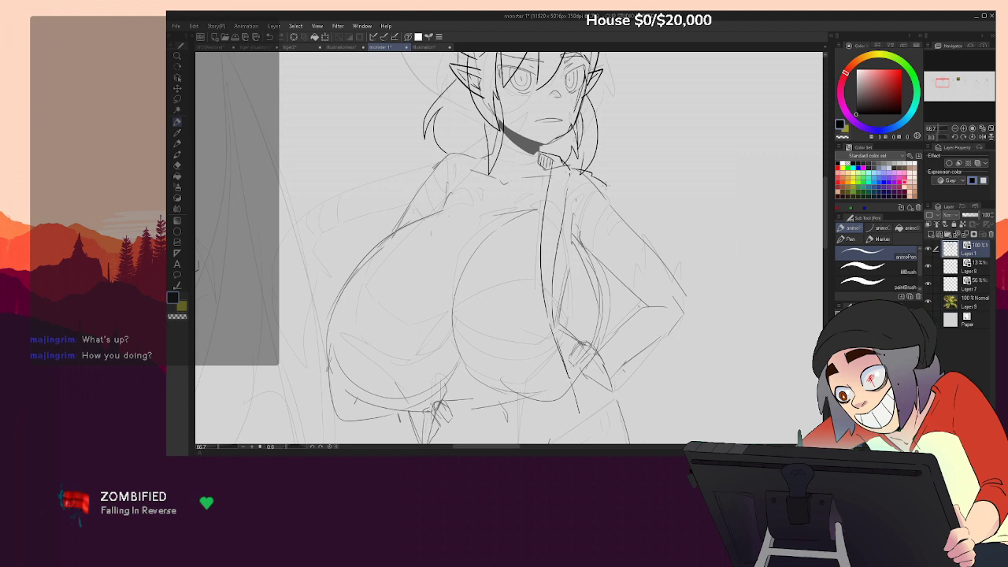
drag(603, 184, 613, 198)
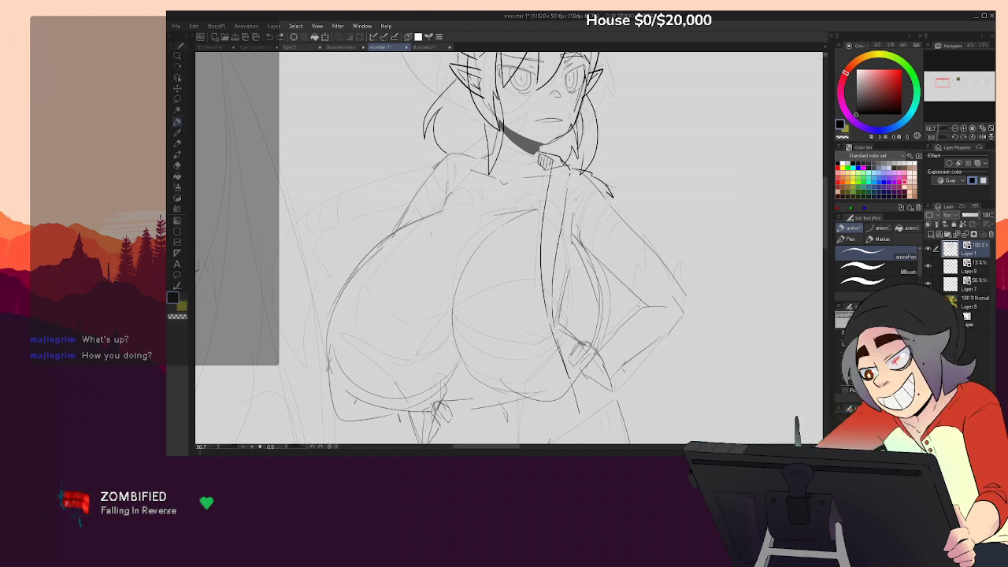
key(ctrl+z)
drag(605, 185, 611, 196)
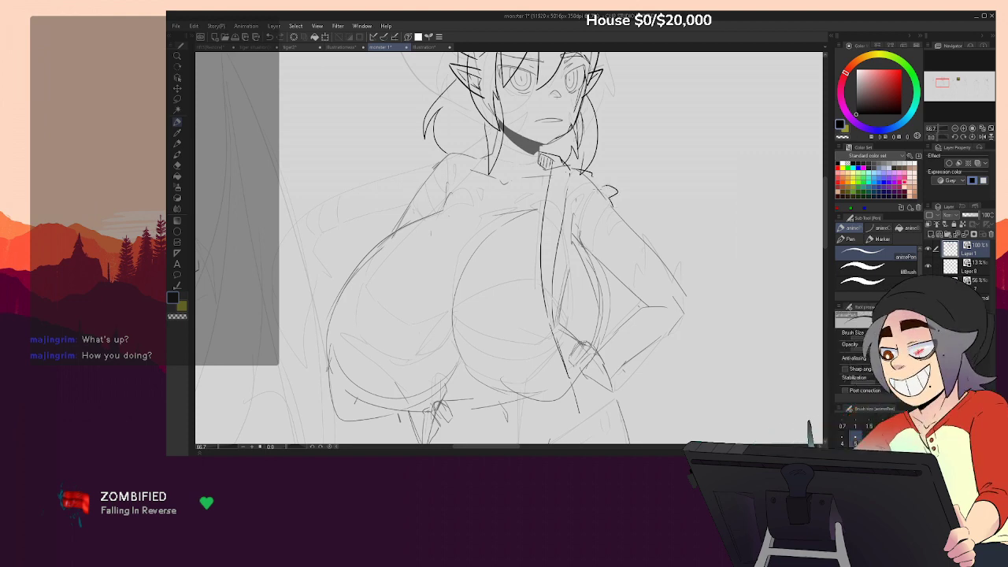
Draw a ragged, dripping edge with rounded drops across the right shoulder and upper arm
drag(583, 208, 583, 252)
drag(607, 194, 613, 207)
drag(595, 250, 596, 281)
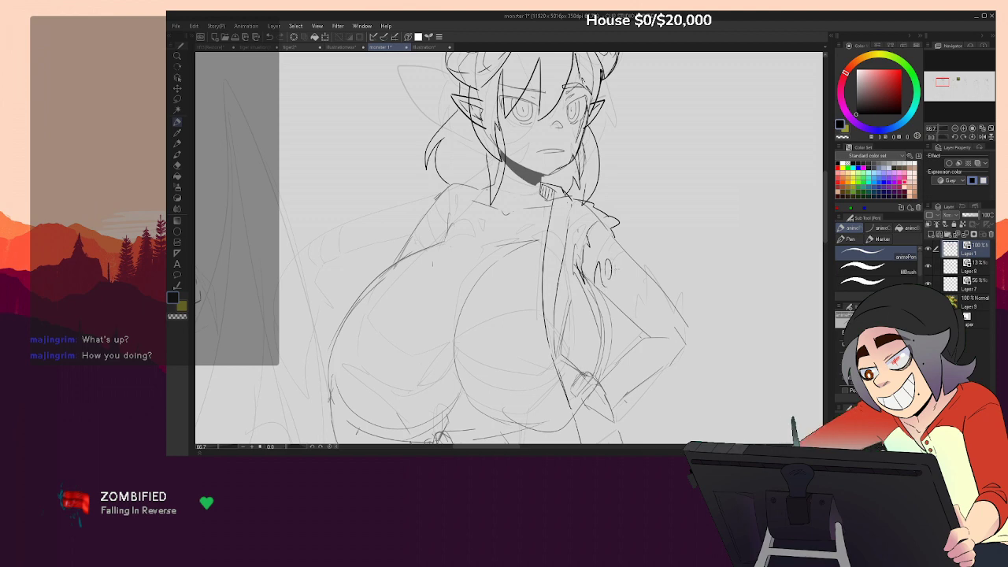
mouse_move(623, 257)
mouse_down()
mouse_move(627, 282)
mouse_move(614, 272)
mouse_up()
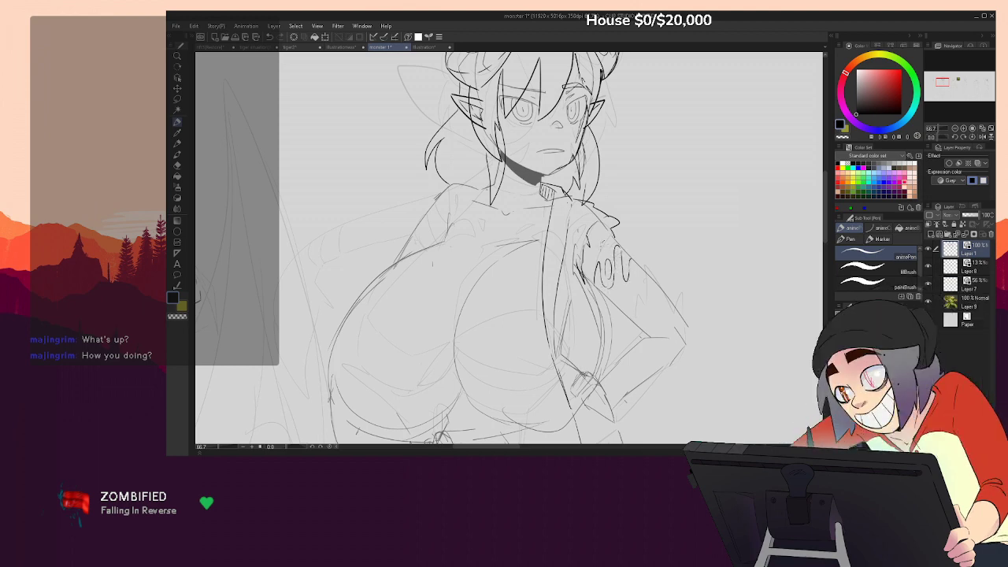
Outline the bent right arm from the shoulder to the elbow and along the forearm, undoing the rejected inner forearm stroke
mouse_move(664, 304)
mouse_down()
mouse_move(641, 254)
mouse_move(641, 263)
mouse_up()
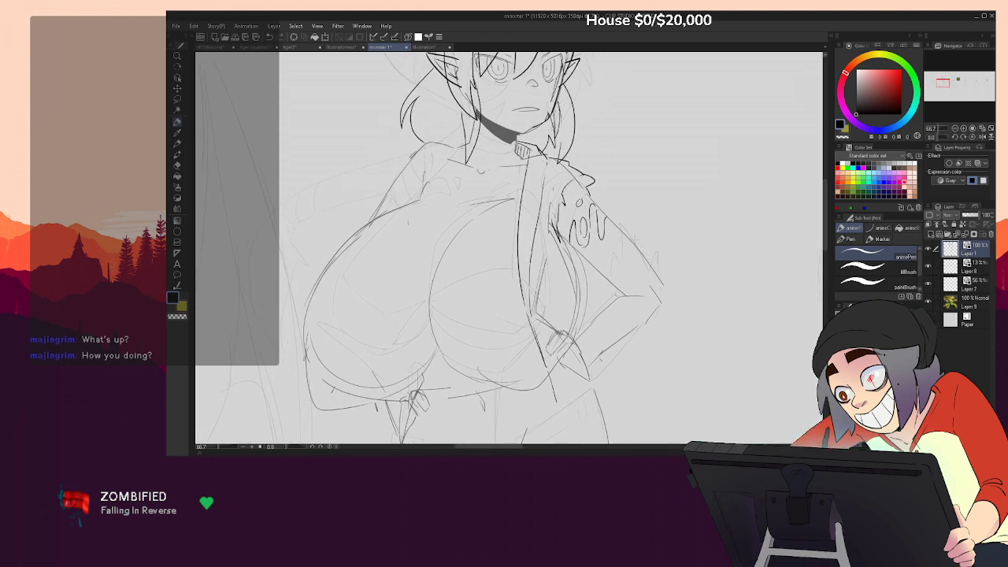
drag(612, 217, 631, 234)
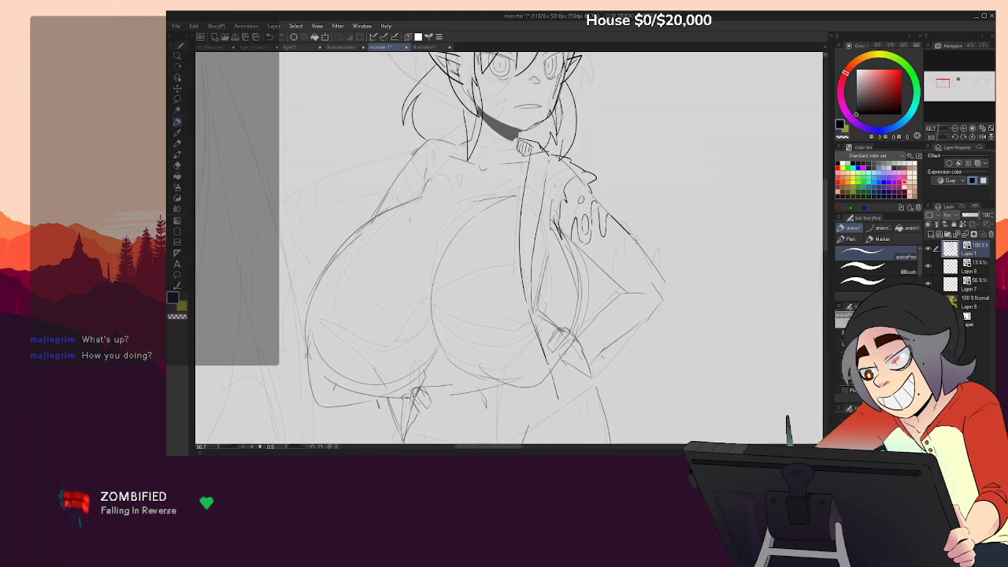
drag(675, 285, 675, 287)
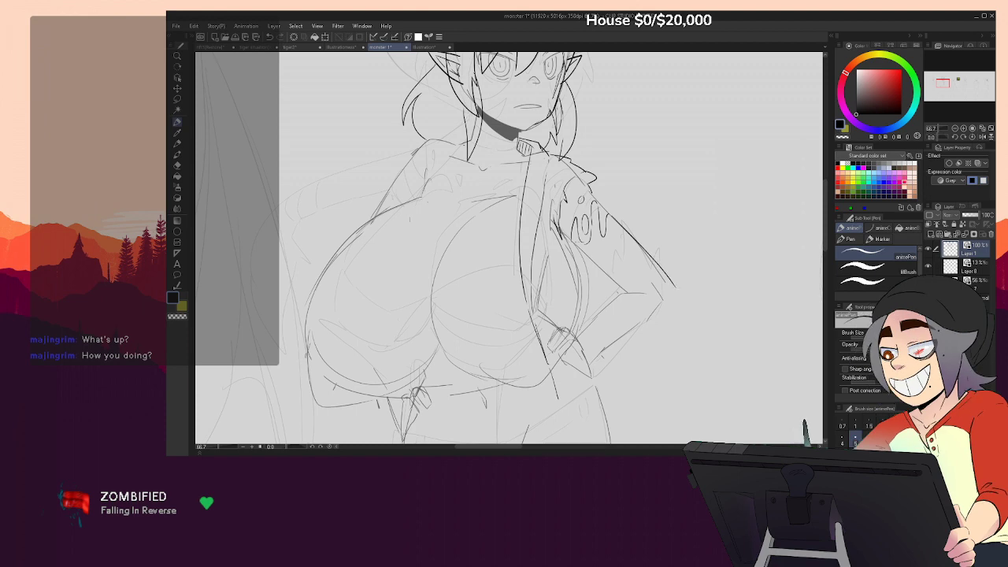
mouse_move(599, 276)
mouse_down()
mouse_move(611, 291)
mouse_move(661, 295)
mouse_move(667, 311)
mouse_up()
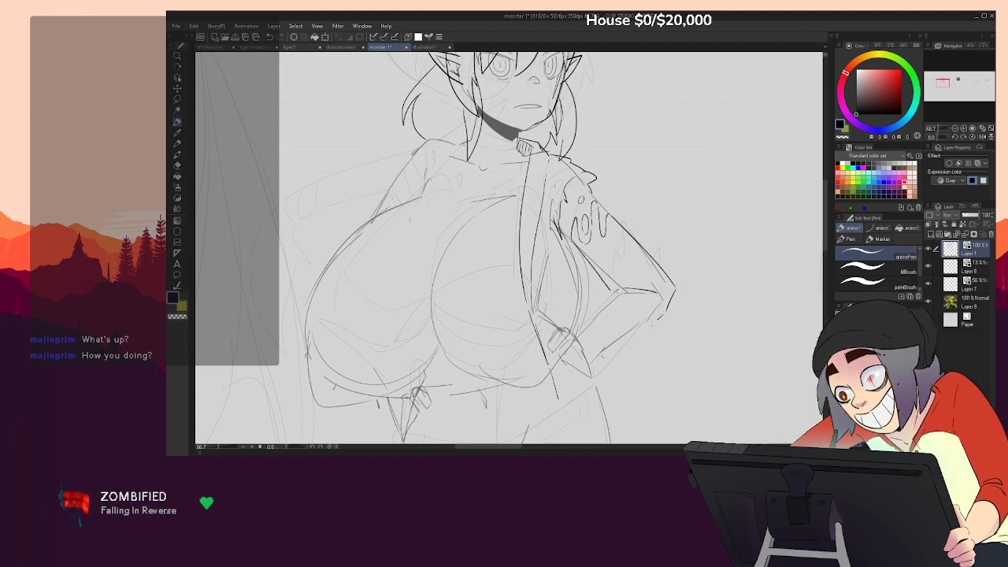
drag(613, 294, 573, 329)
key(ctrl+z)
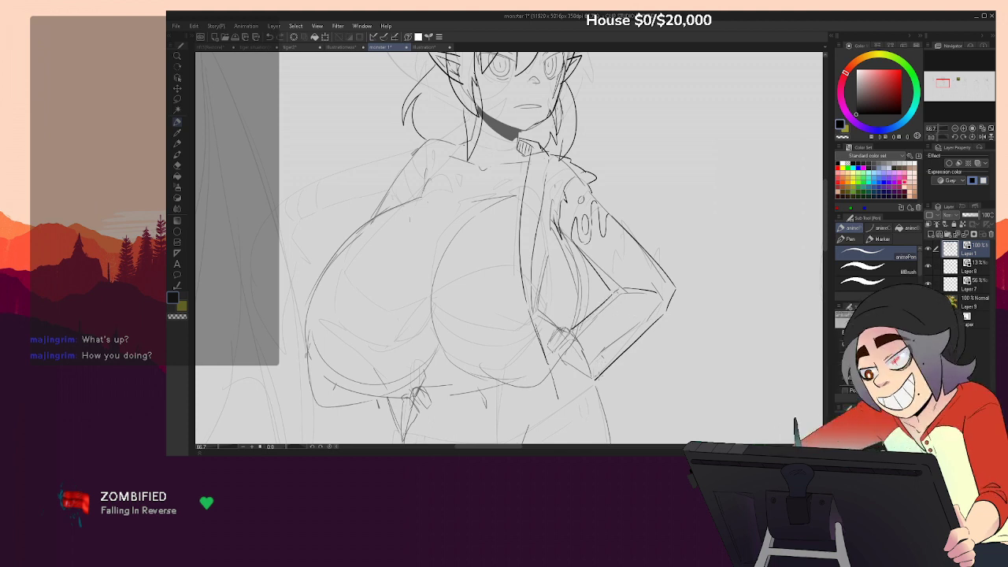
Draw the back of the hand on the hip and refine the forearm with a curved inner line and pointed elbow
key(e)
key(p)
mouse_move(608, 373)
mouse_down()
mouse_move(655, 326)
mouse_move(592, 378)
mouse_up()
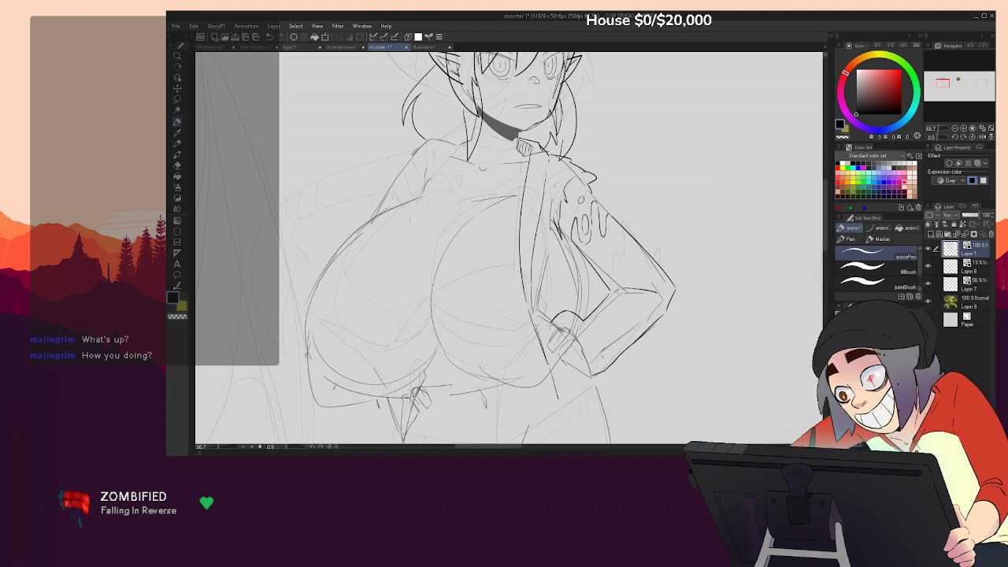
drag(555, 324, 549, 339)
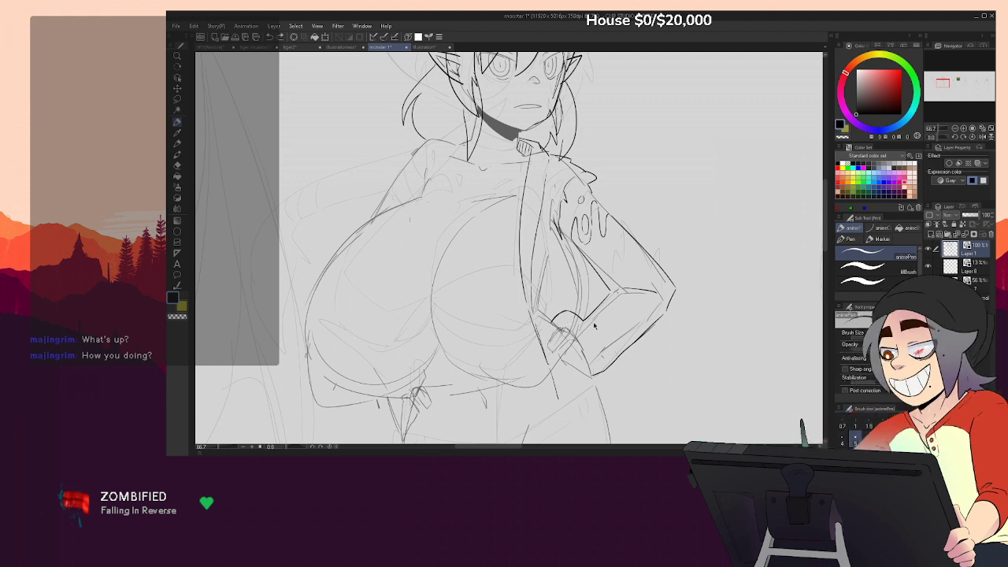
drag(603, 297, 582, 326)
drag(670, 278, 676, 286)
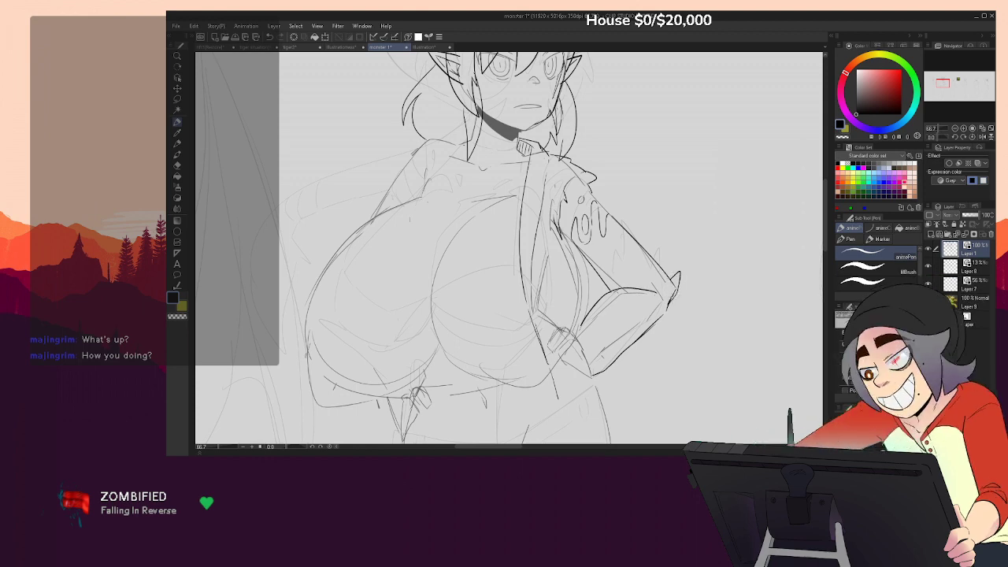
Draw the fingers of the hand resting on the hip and add scattered spots to the bent upper arm and forearm
mouse_move(697, 272)
mouse_down()
mouse_move(700, 335)
mouse_move(724, 178)
mouse_move(741, 171)
mouse_move(726, 202)
mouse_up()
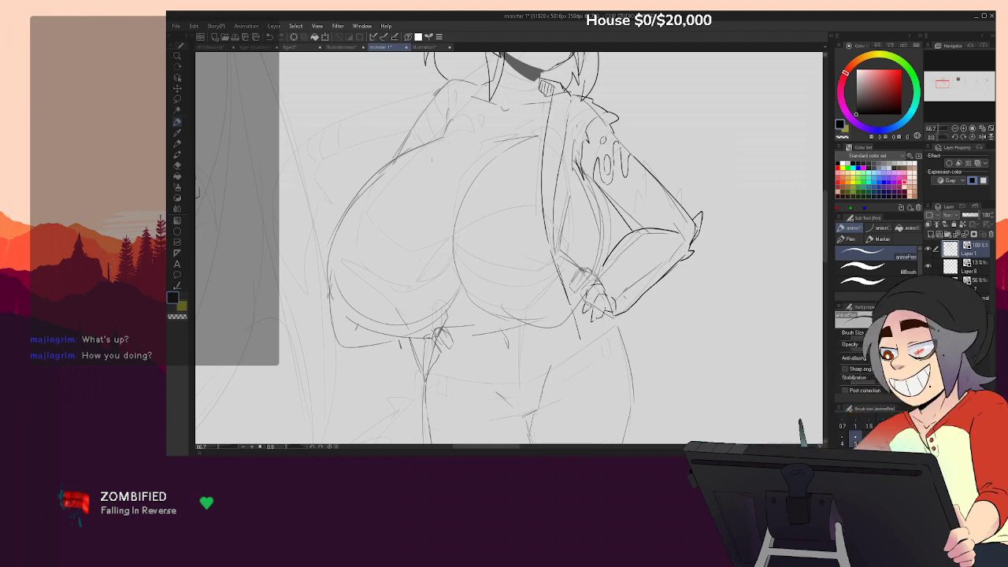
drag(587, 283, 581, 300)
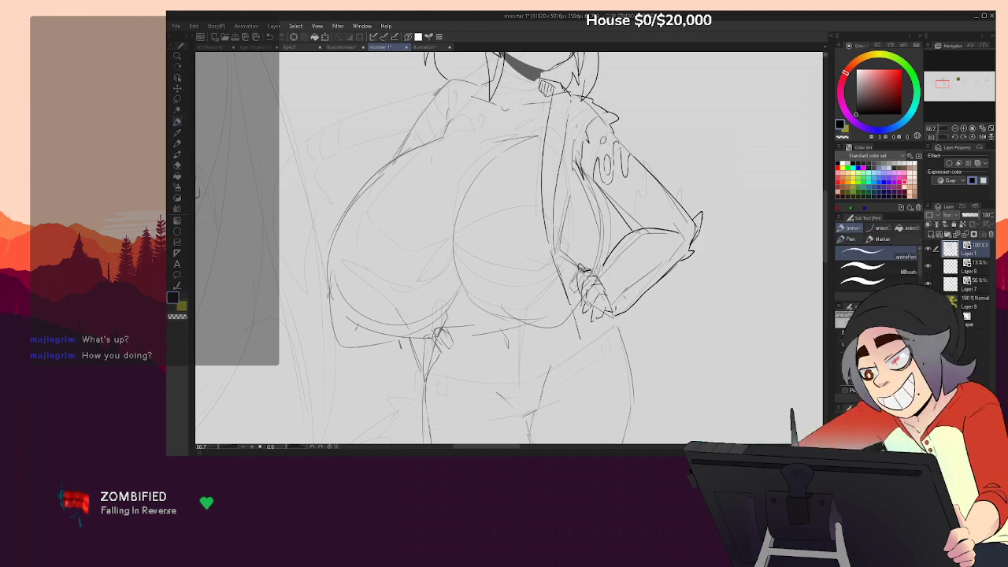
drag(670, 313, 683, 389)
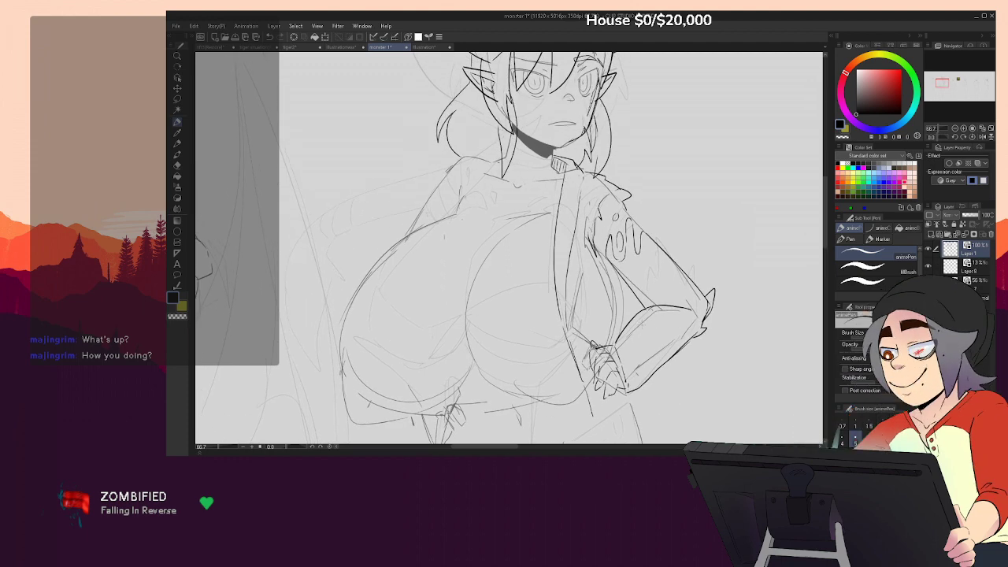
drag(641, 326, 682, 315)
mouse_move(656, 352)
mouse_down()
mouse_move(755, 205)
mouse_move(771, 331)
mouse_up()
Outline the chest with its central curve and draw the curved edges of the garment band, undoing one rejected band stroke
drag(582, 173, 569, 195)
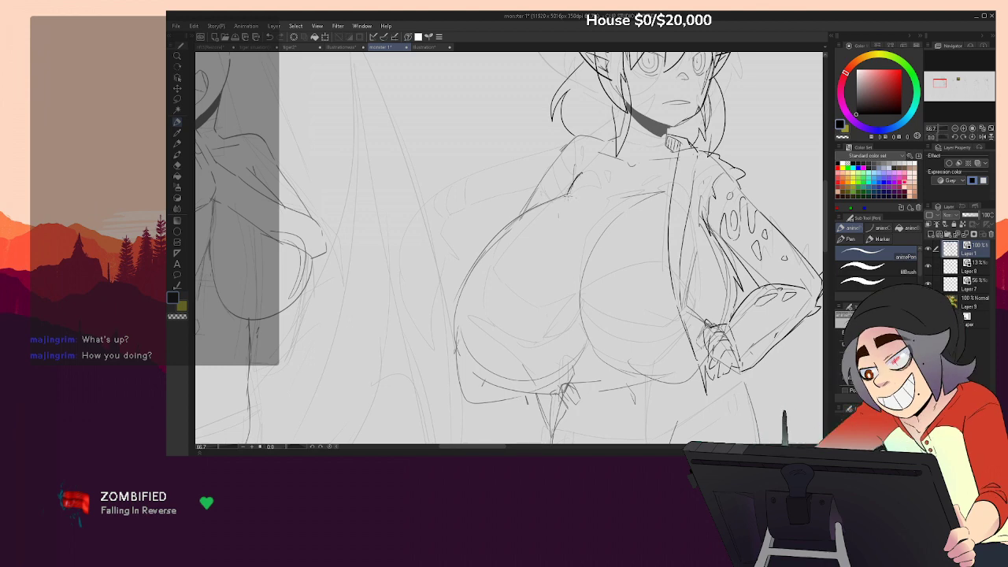
drag(477, 312, 678, 318)
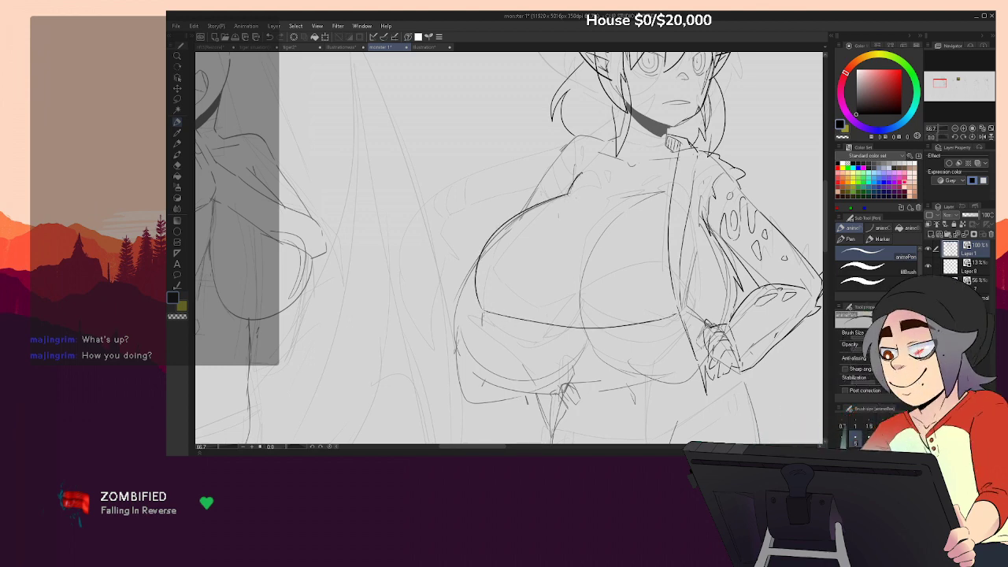
mouse_move(542, 383)
mouse_down()
mouse_move(656, 379)
mouse_move(685, 367)
mouse_up()
drag(586, 370, 689, 365)
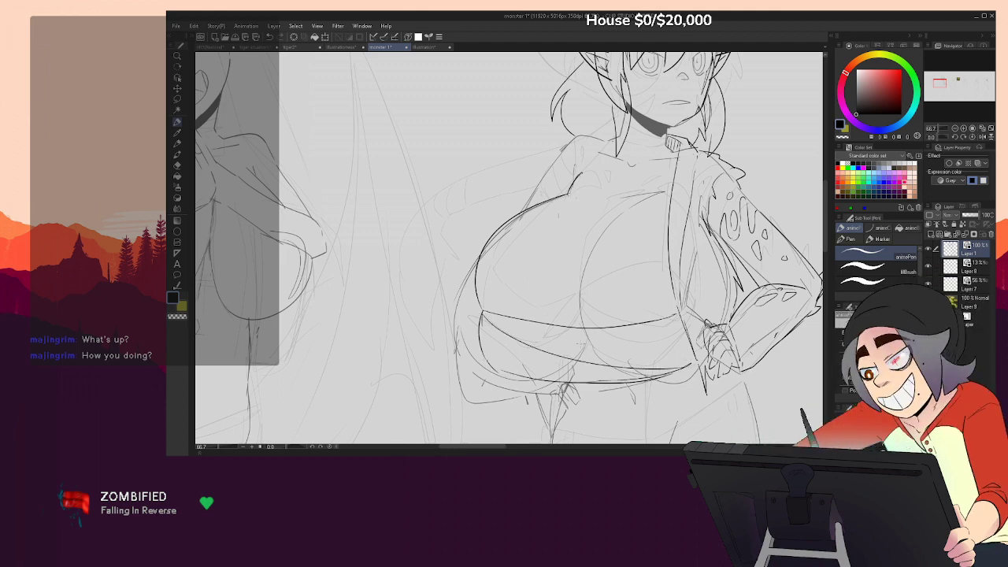
drag(543, 331, 685, 325)
key(ctrl+z)
mouse_move(511, 374)
mouse_down()
mouse_move(580, 377)
mouse_move(660, 363)
mouse_up()
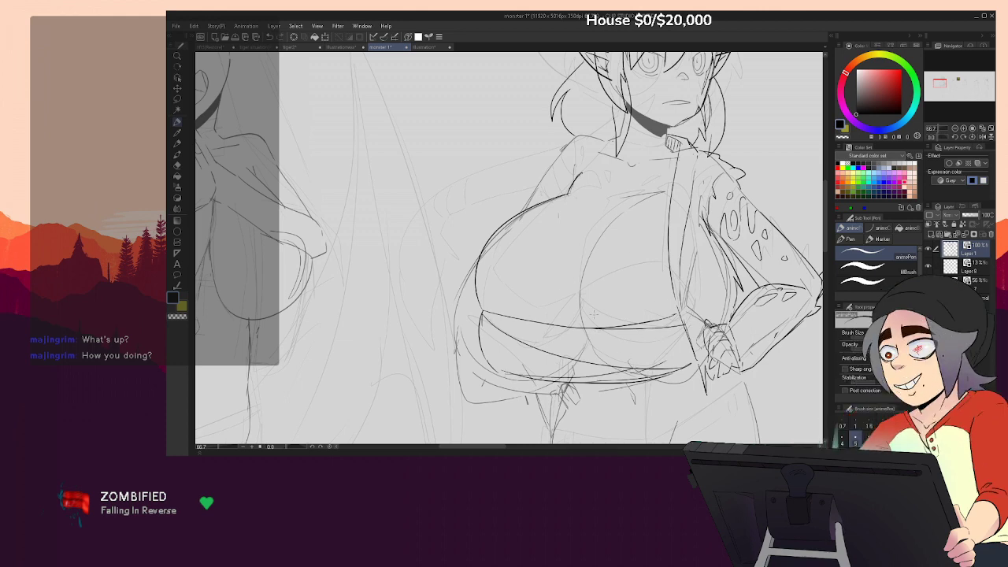
drag(579, 304, 602, 227)
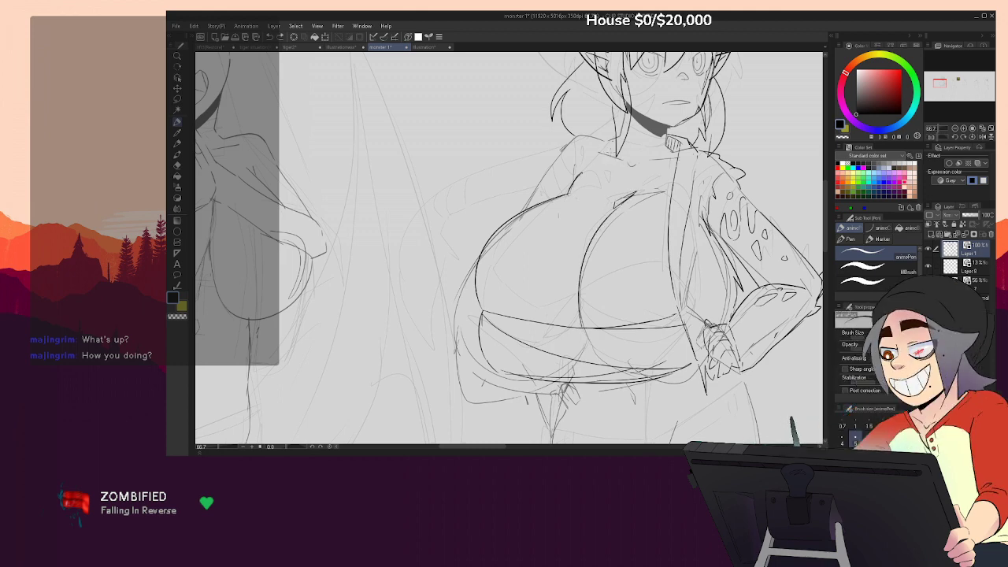
Draw the left shoulder line and the open jacket edge running down the left upper arm
mouse_move(661, 161)
mouse_down()
mouse_move(679, 152)
mouse_move(646, 202)
mouse_up()
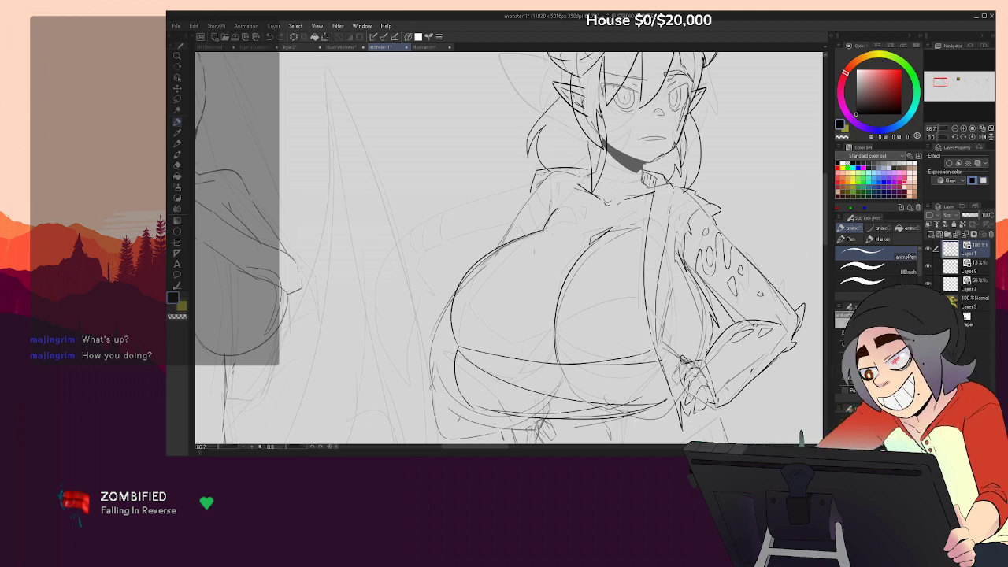
drag(721, 214, 724, 239)
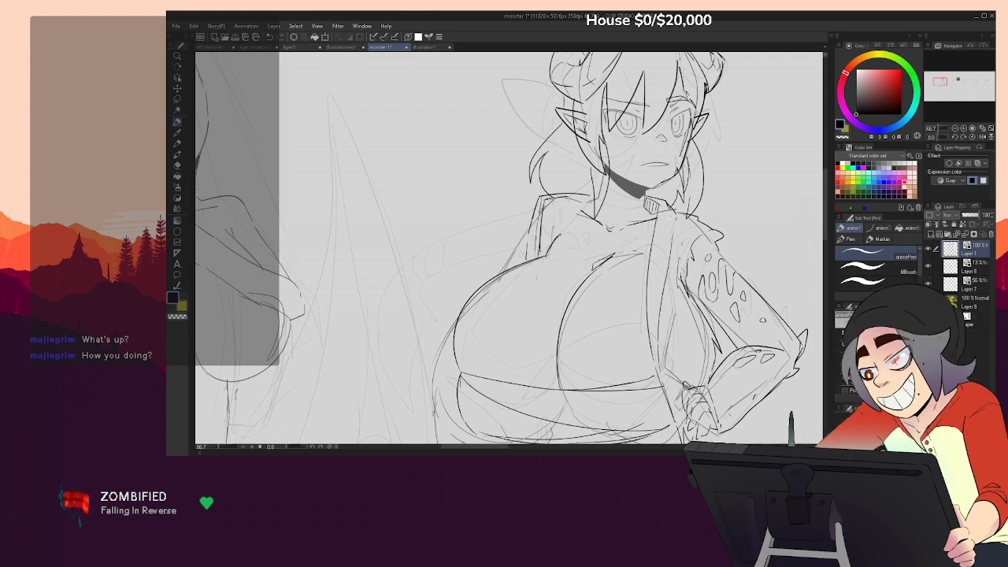
mouse_move(695, 361)
mouse_down()
mouse_move(706, 293)
mouse_move(758, 235)
mouse_move(743, 246)
mouse_up()
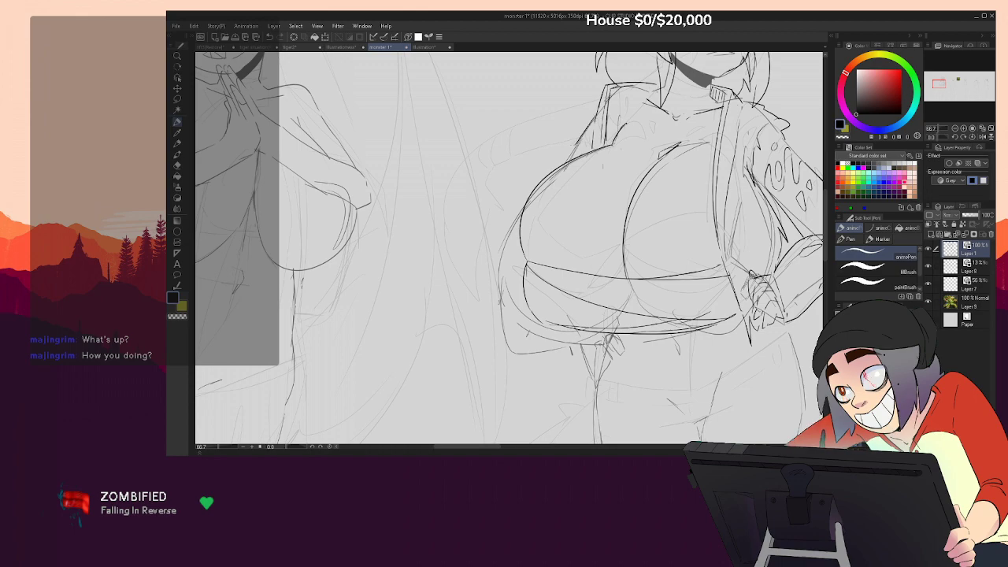
mouse_move(635, 139)
mouse_down()
mouse_move(608, 234)
mouse_move(579, 279)
mouse_up()
drag(698, 346, 697, 345)
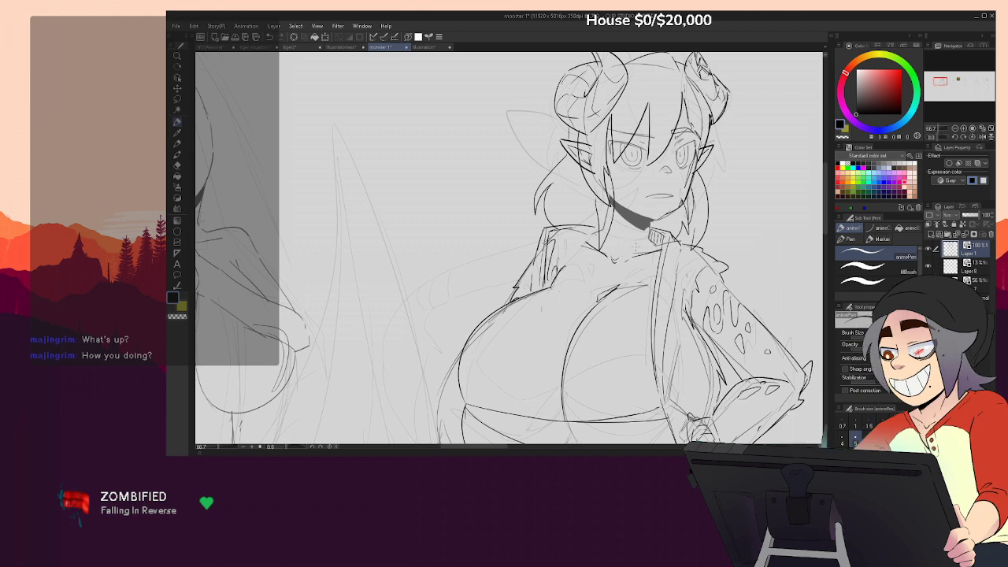
Add small rounded spots to the left shoulder, the cheek and the chin, undoing one misplaced stroke
drag(596, 265, 587, 272)
key(ctrl+z)
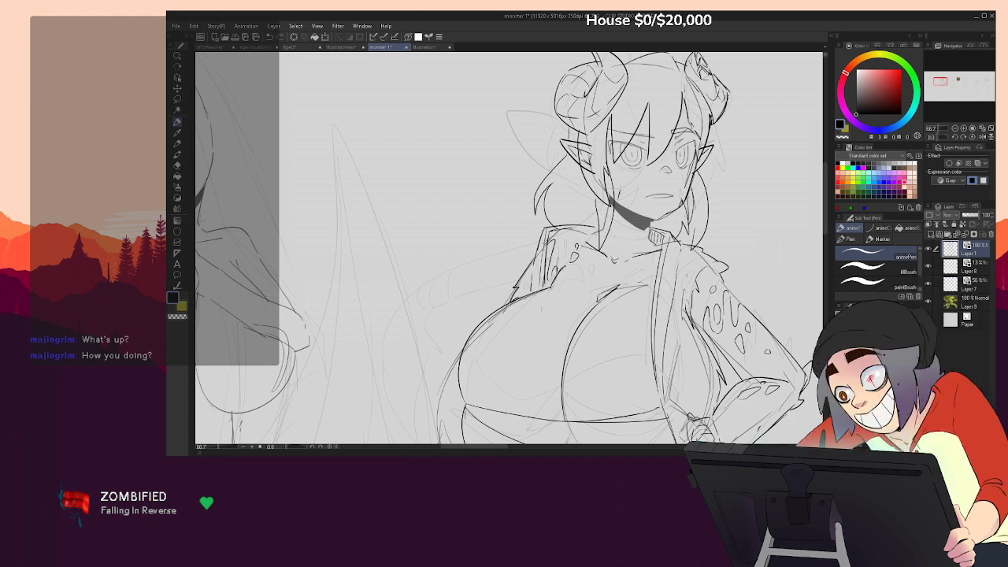
drag(627, 194, 619, 203)
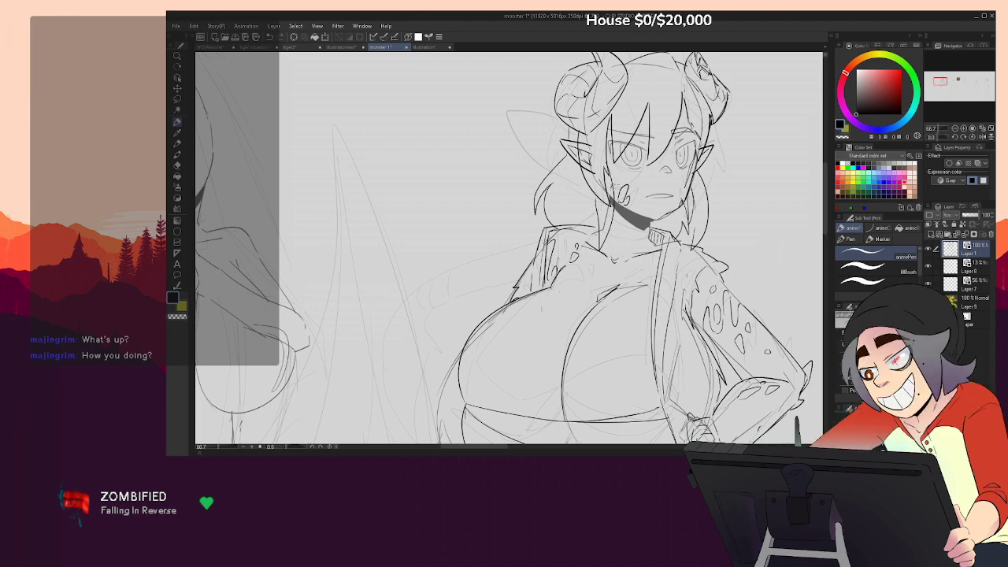
drag(679, 201, 676, 209)
Fill the protruding bump on the right shoulder and the small area at the left shoulder's edge with solid black
mouse_move(630, 315)
mouse_down()
mouse_move(605, 219)
mouse_move(599, 236)
mouse_up()
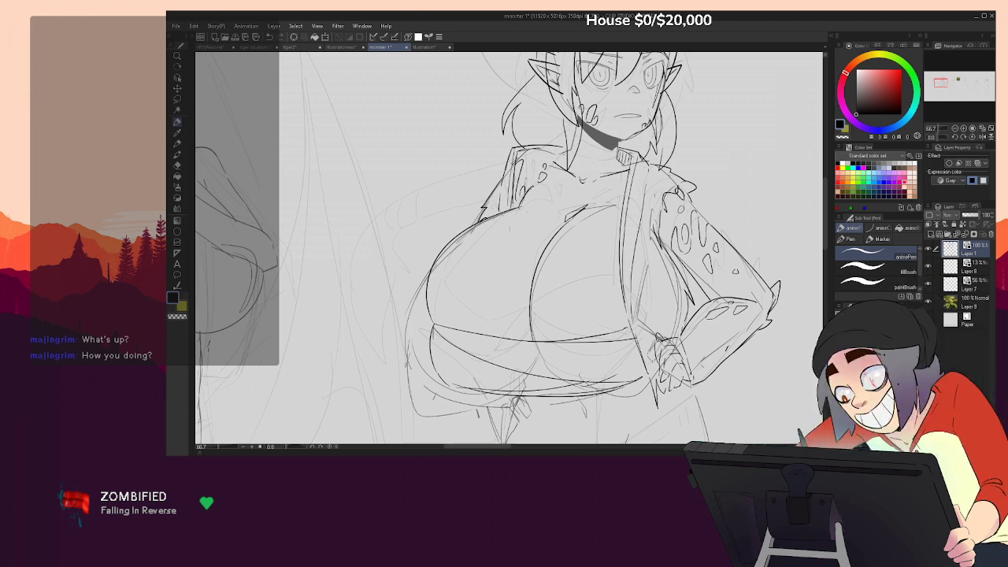
mouse_move(666, 304)
mouse_down()
mouse_move(674, 246)
mouse_move(671, 265)
mouse_up()
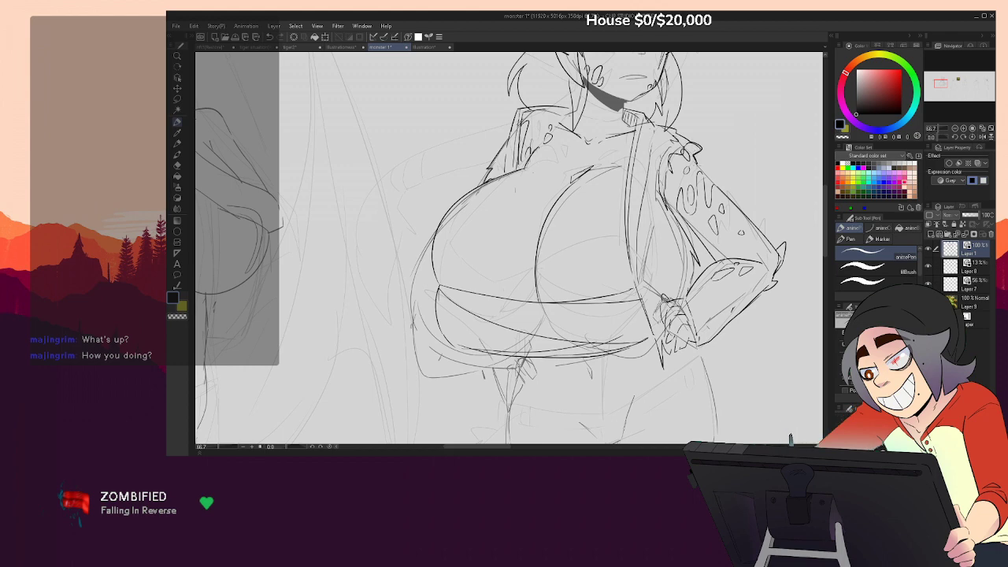
key(g)
drag(688, 150, 725, 225)
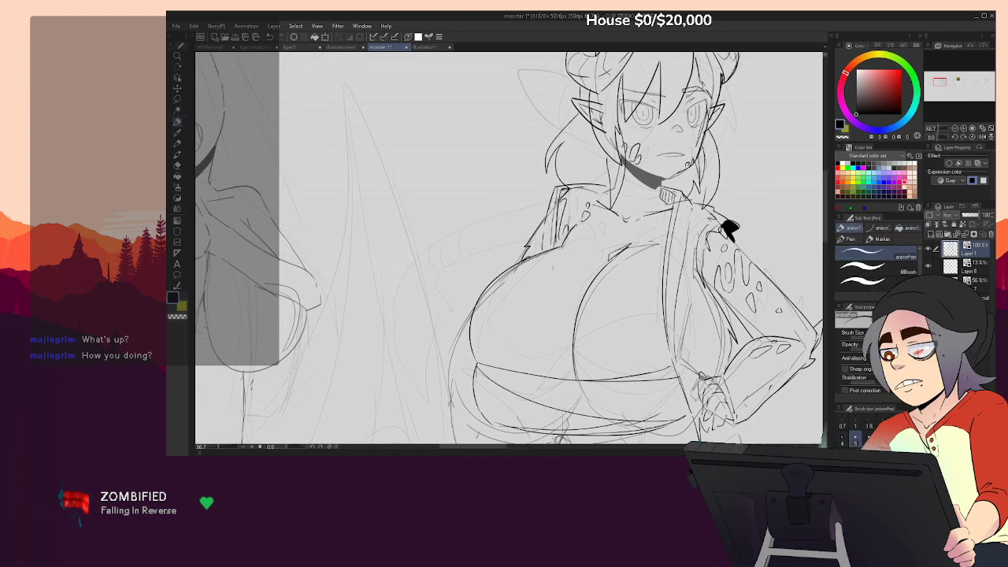
key(u)
key(g)
key(p)
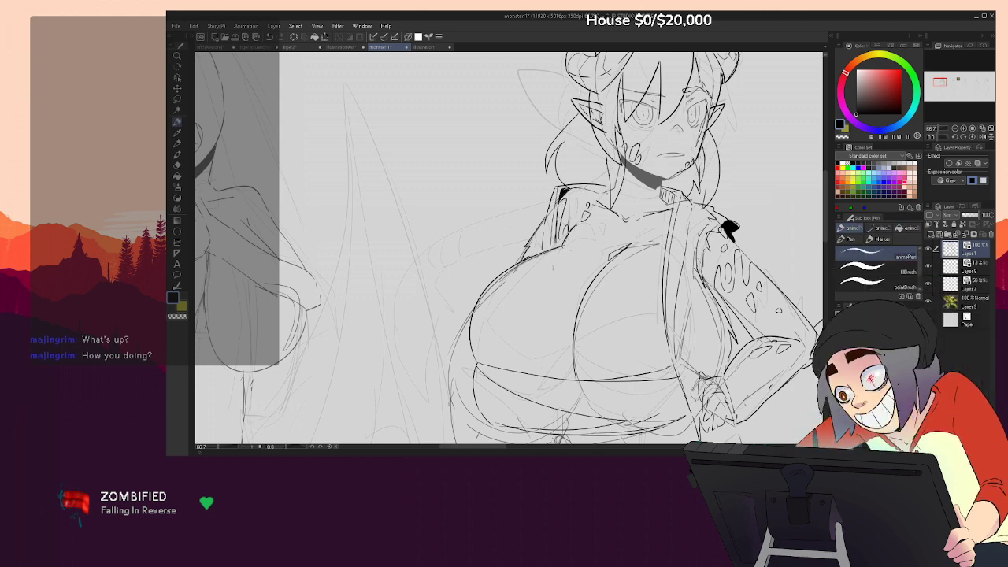
Fill the narrow strip along the top of the left shoulder and the clasp beside the neck with solid black
key(p)
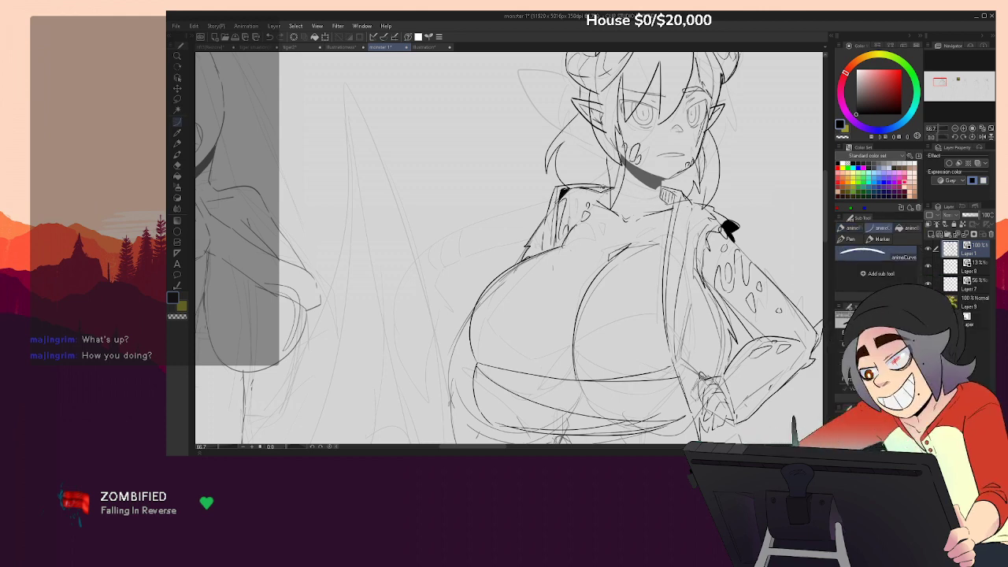
key(p)
click(597, 189)
drag(734, 243, 721, 251)
key(p)
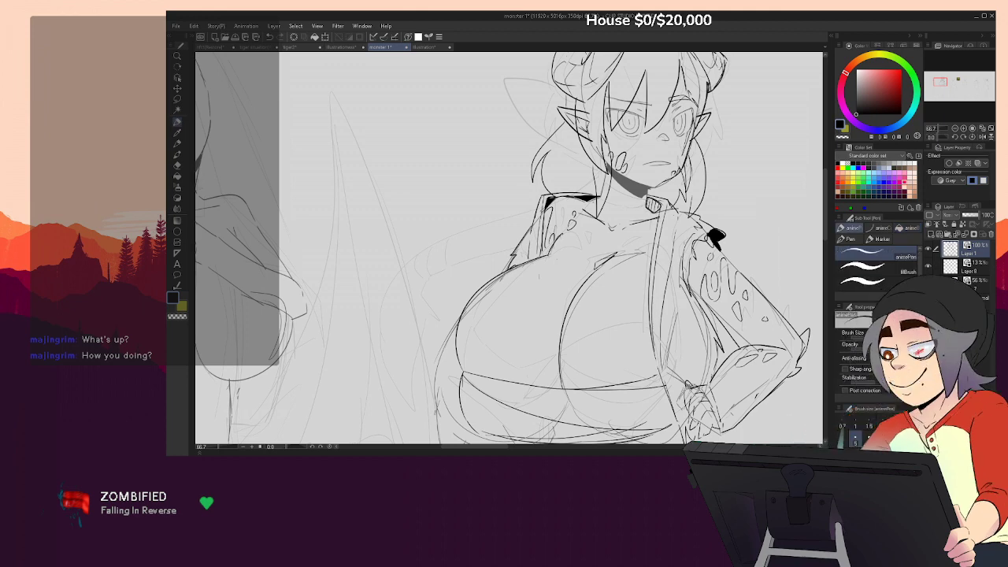
key(p)
key(p)
click(653, 205)
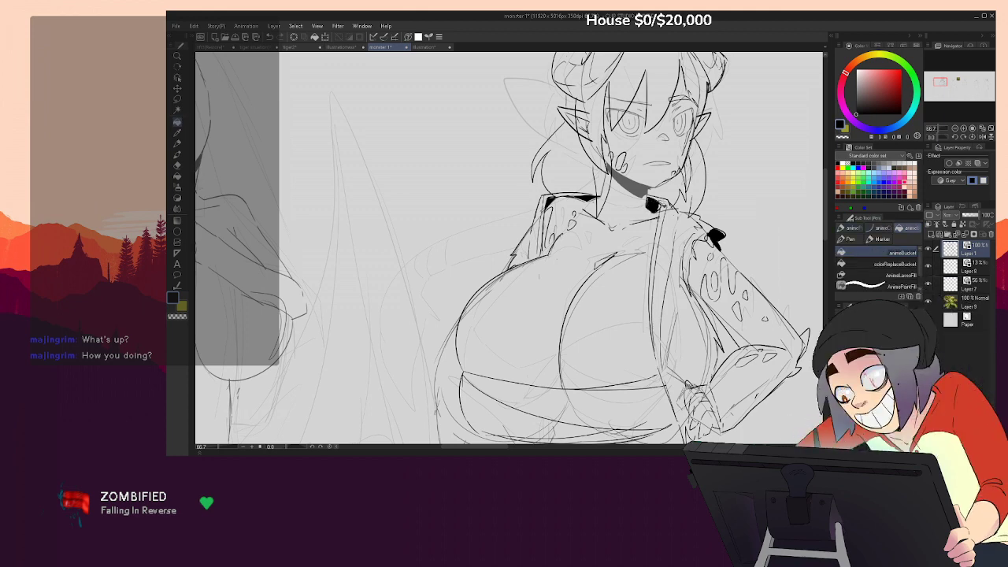
Try several waistband strokes across the hips with the pen, undoing each version
mouse_move(715, 345)
mouse_down()
mouse_move(704, 263)
mouse_move(724, 188)
mouse_move(722, 199)
mouse_up()
drag(745, 307, 673, 333)
key(p)
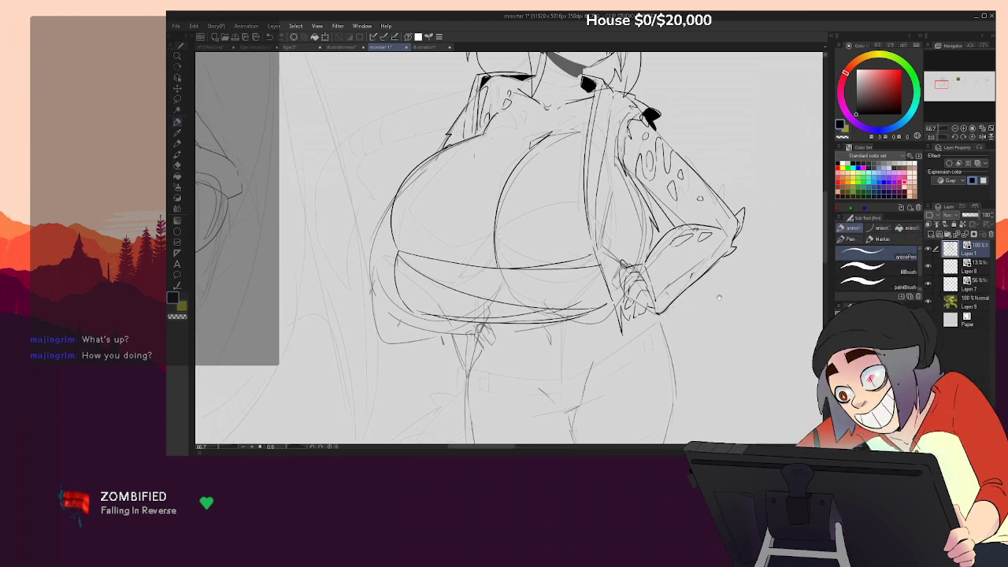
scroll(718, 298, down, 2)
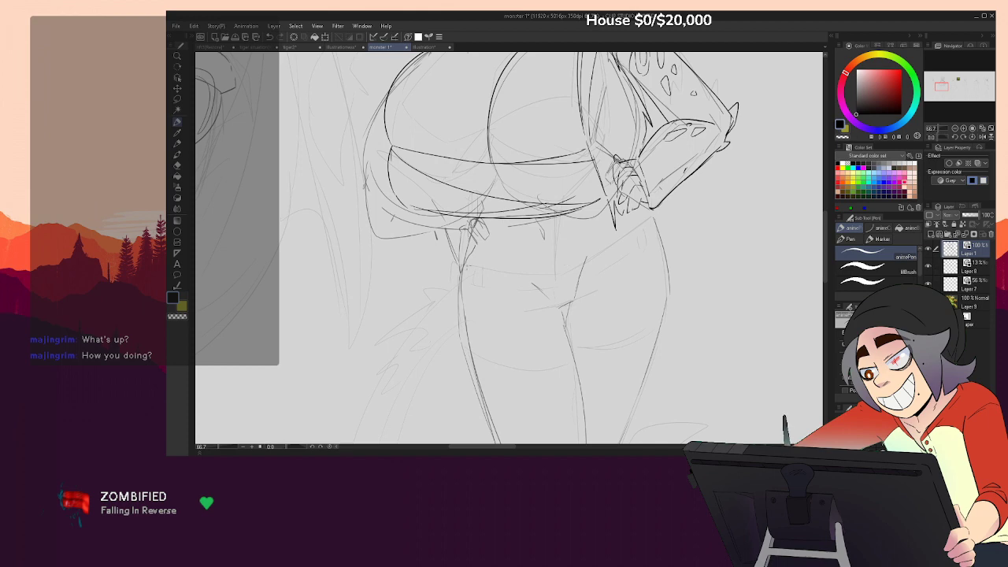
drag(463, 267, 528, 293)
key(ctrl+z)
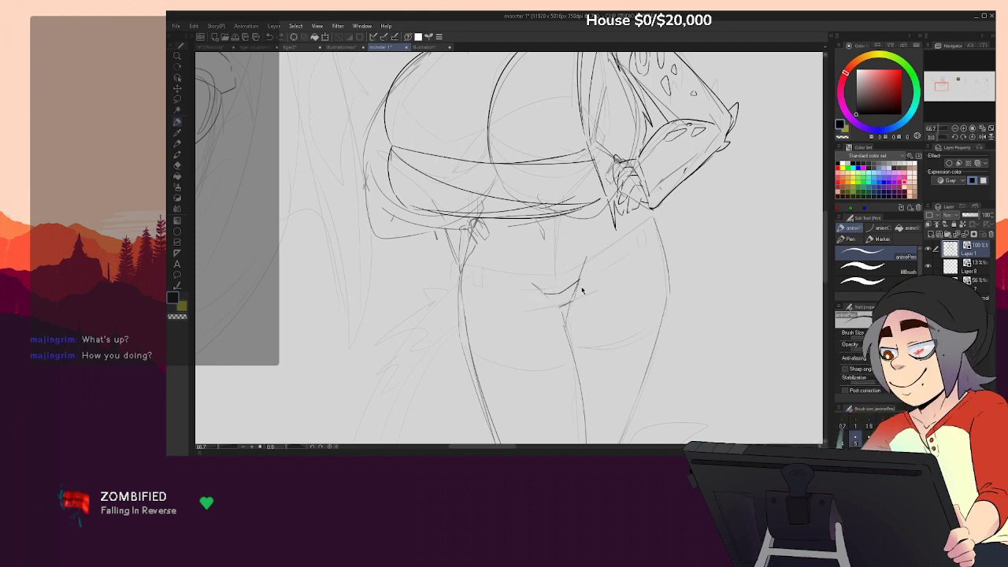
drag(646, 231, 581, 270)
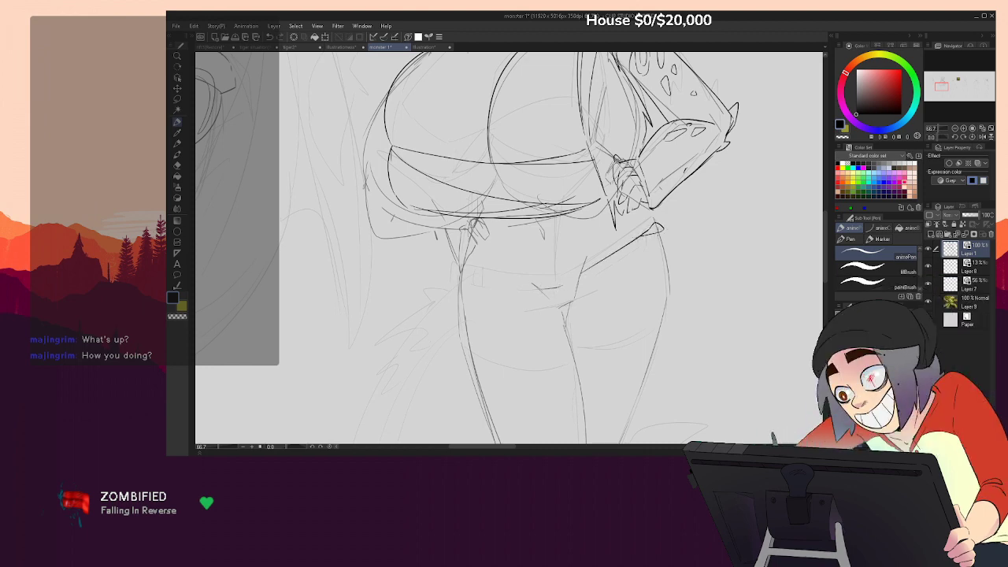
key(ctrl+z)
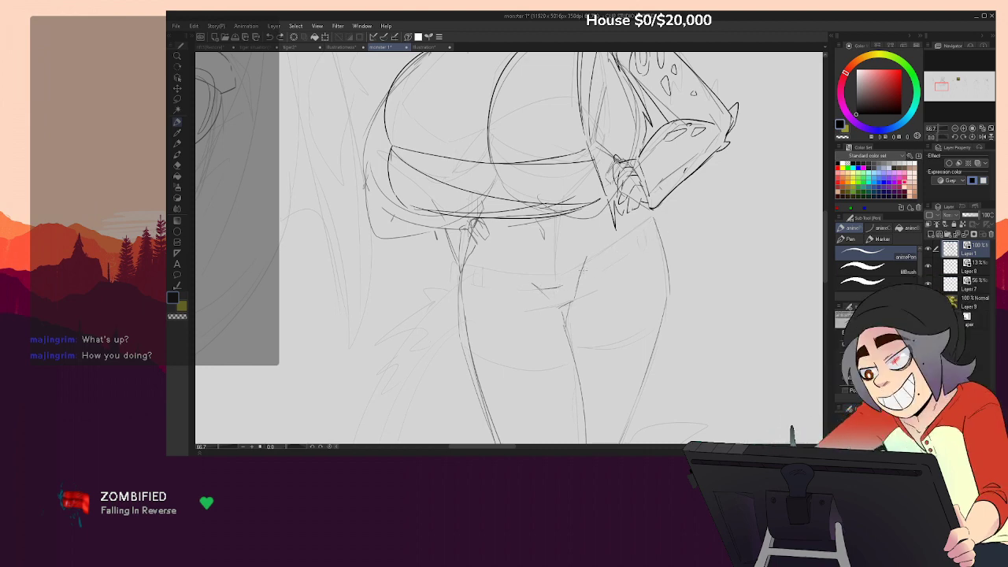
drag(662, 228, 666, 236)
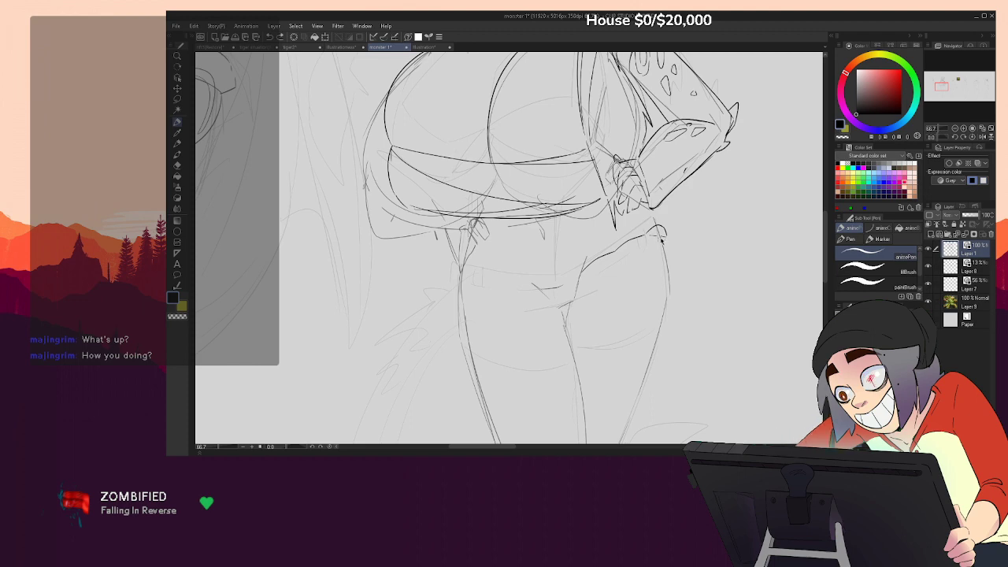
drag(665, 231, 661, 242)
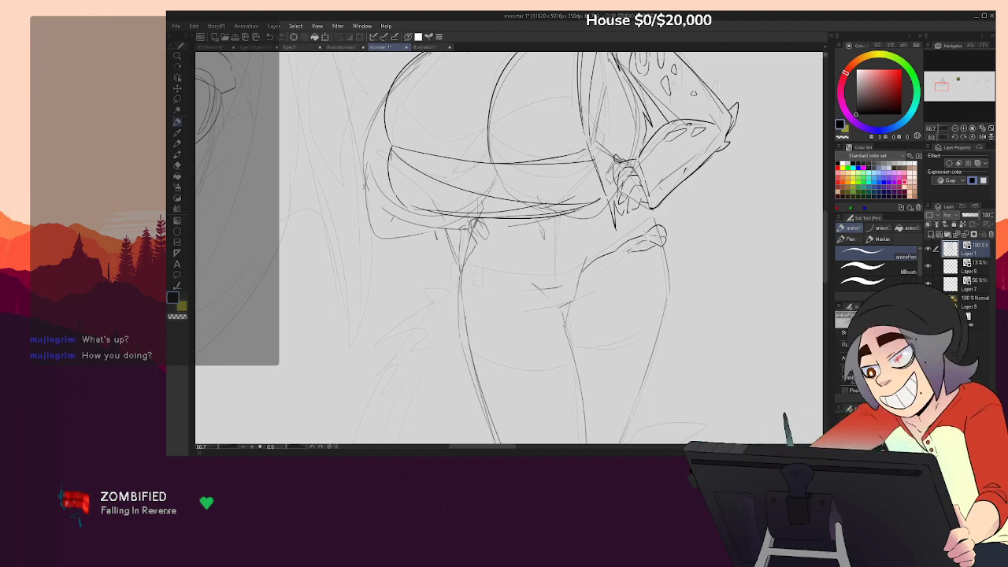
key(ctrl+z)
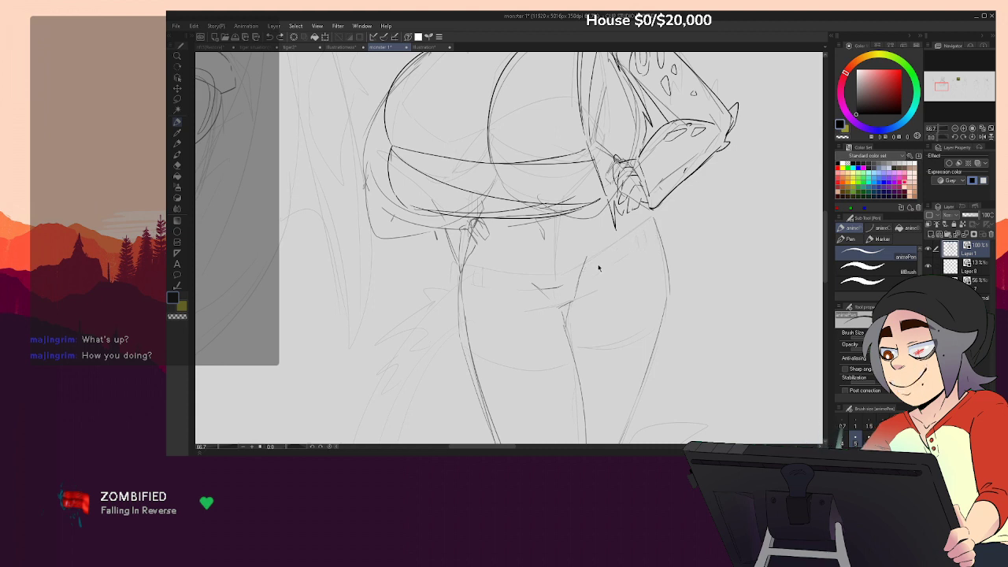
Draw a twisted, rope-like belt running diagonally along the right hip to the front of the waist
drag(643, 238, 662, 240)
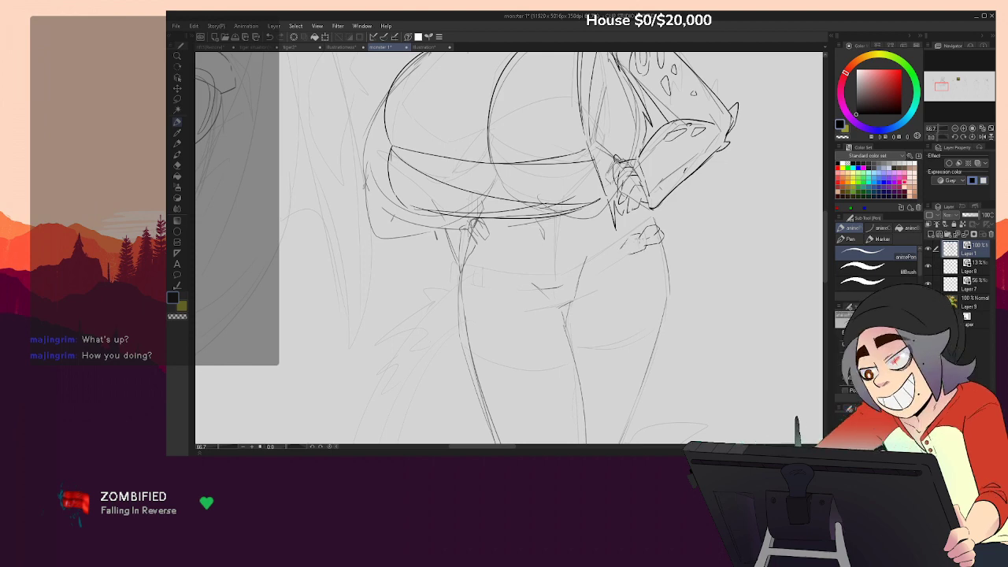
mouse_move(616, 246)
mouse_down()
mouse_move(607, 259)
mouse_move(614, 261)
mouse_up()
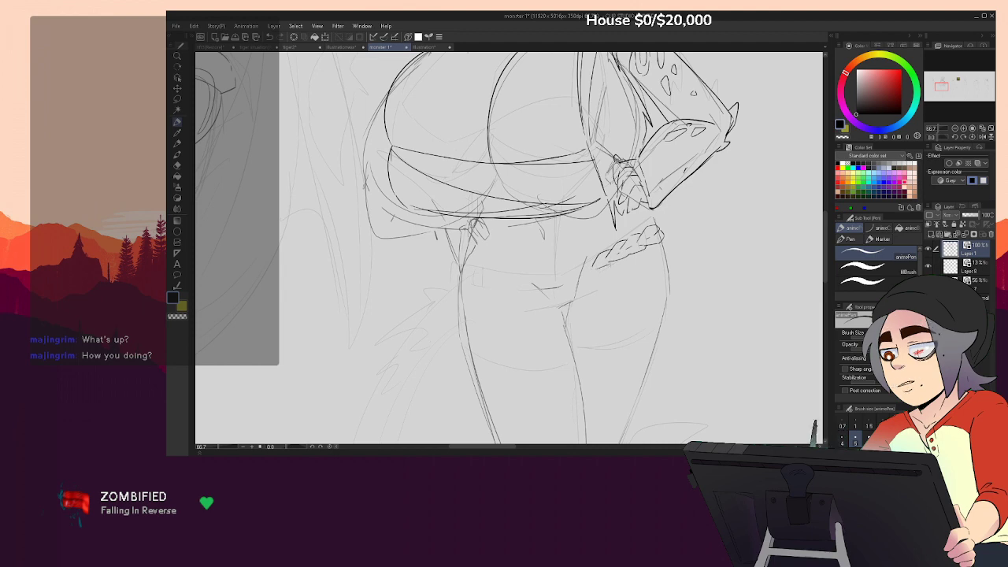
drag(581, 268, 578, 312)
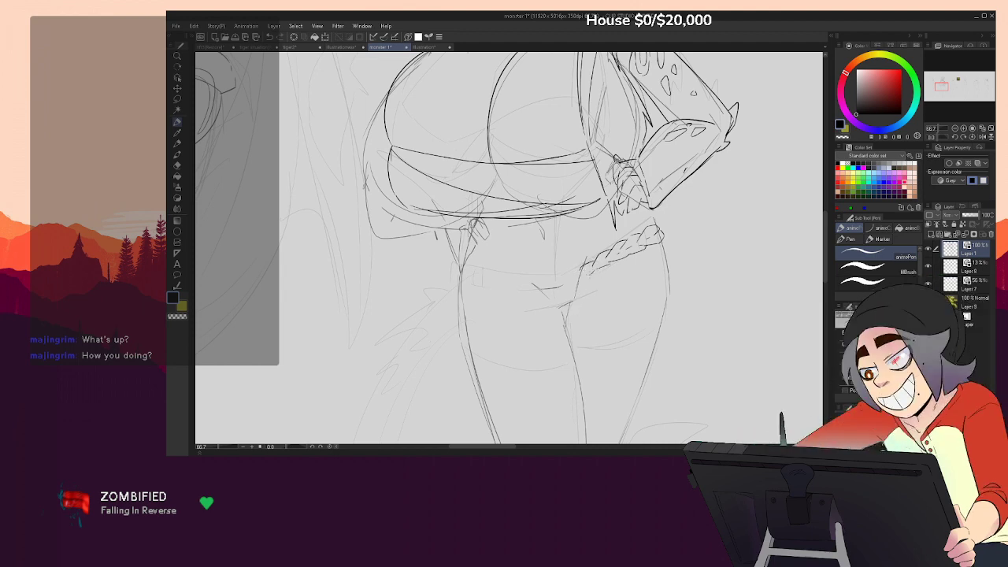
Draw the belt's curved, pointed front piece and a long line down the thigh, undoing the extra stroke at the tip
mouse_move(574, 279)
mouse_down()
mouse_move(542, 291)
mouse_move(561, 283)
mouse_move(571, 301)
mouse_up()
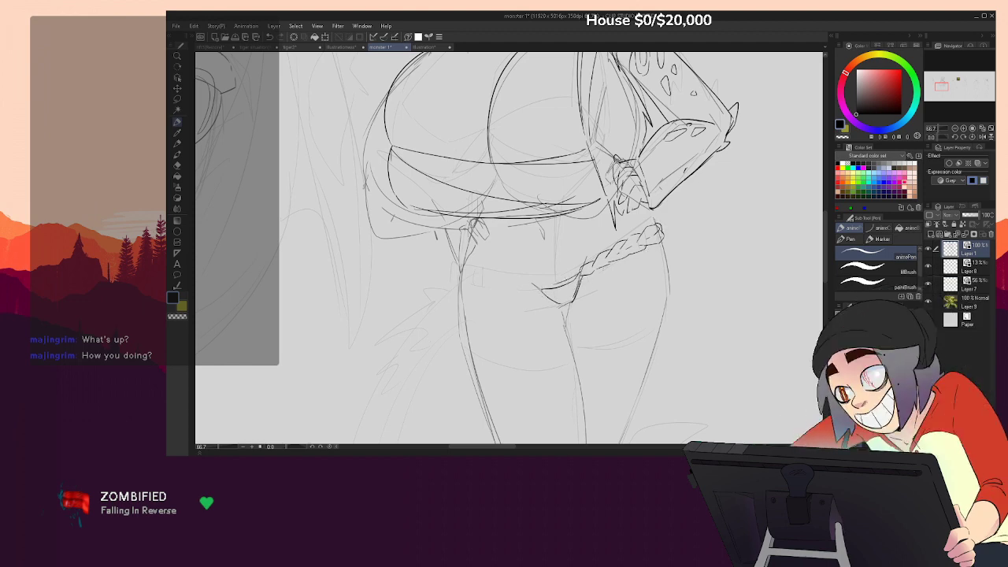
drag(591, 277, 587, 331)
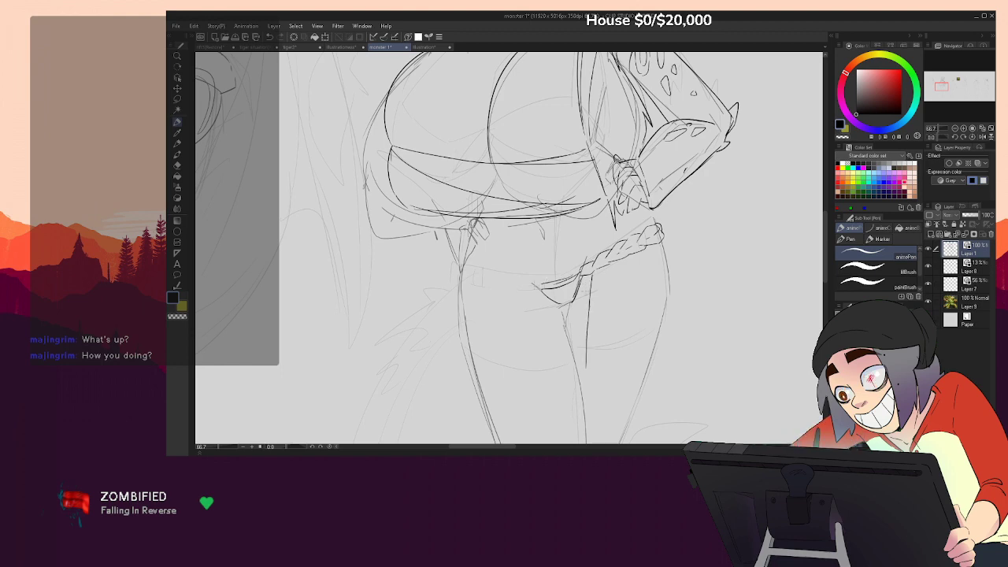
drag(542, 289, 528, 285)
key(ctrl+z)
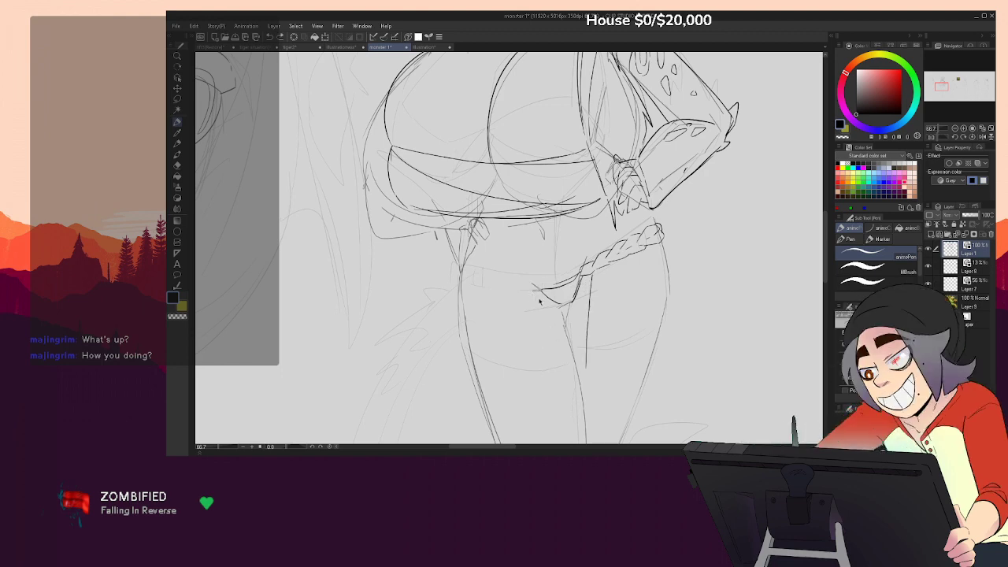
Draw a rounded cloth panel hanging from the front of the belt, erasing overlapping lines and adding the pointed knot detail at its top
mouse_move(533, 299)
mouse_down()
mouse_move(530, 351)
mouse_move(583, 365)
mouse_up()
key(e)
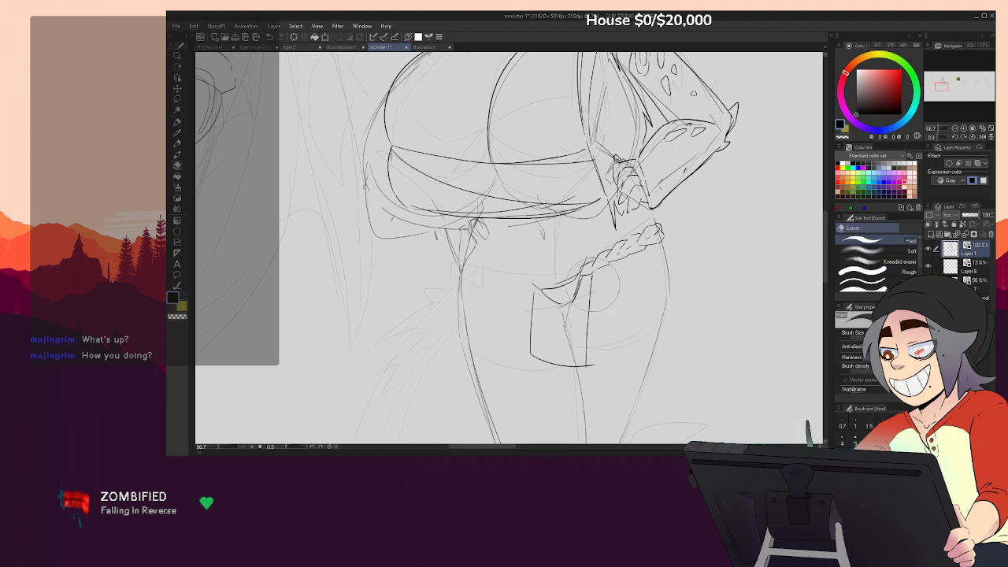
key(p)
drag(583, 365, 605, 351)
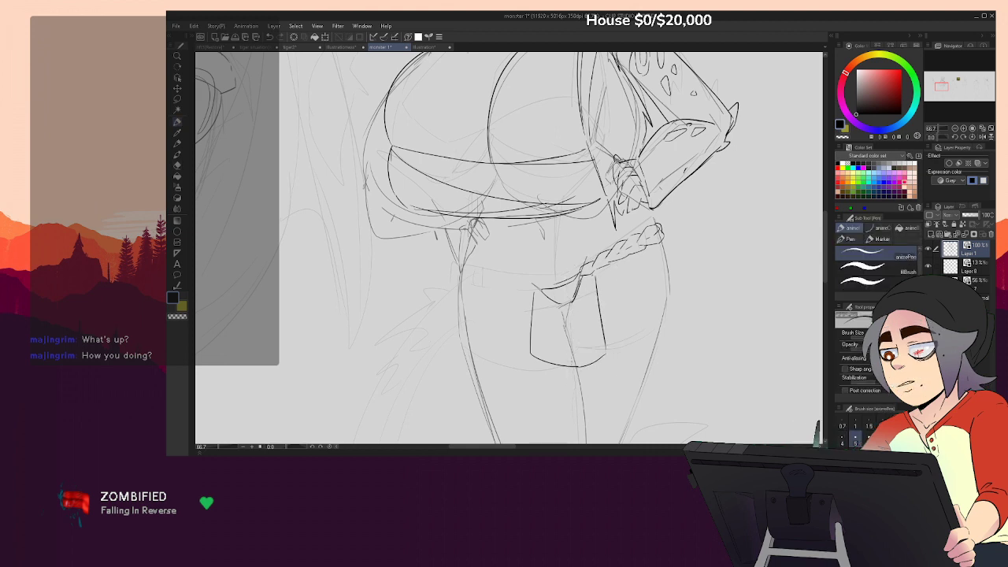
key(e)
key(p)
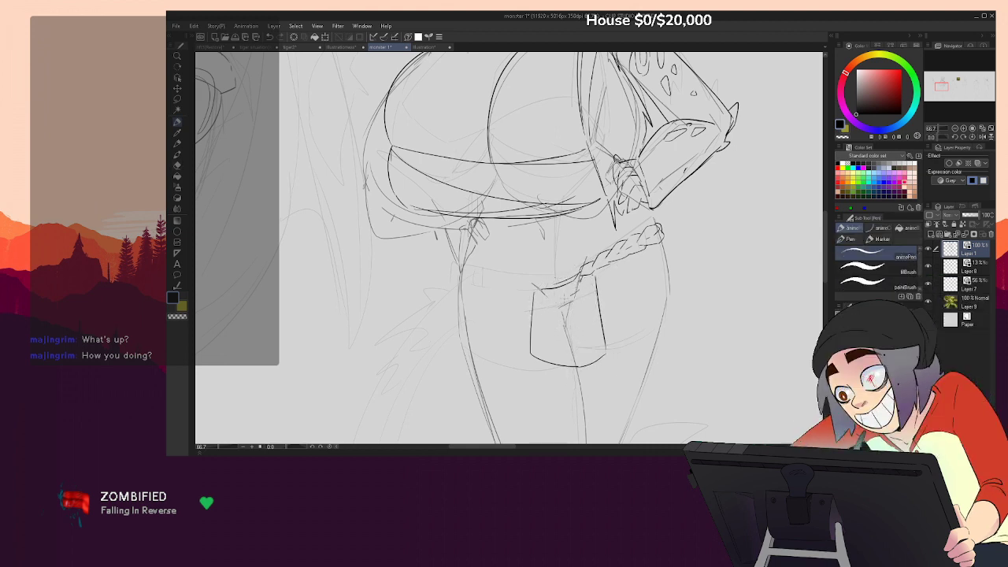
drag(567, 260, 572, 298)
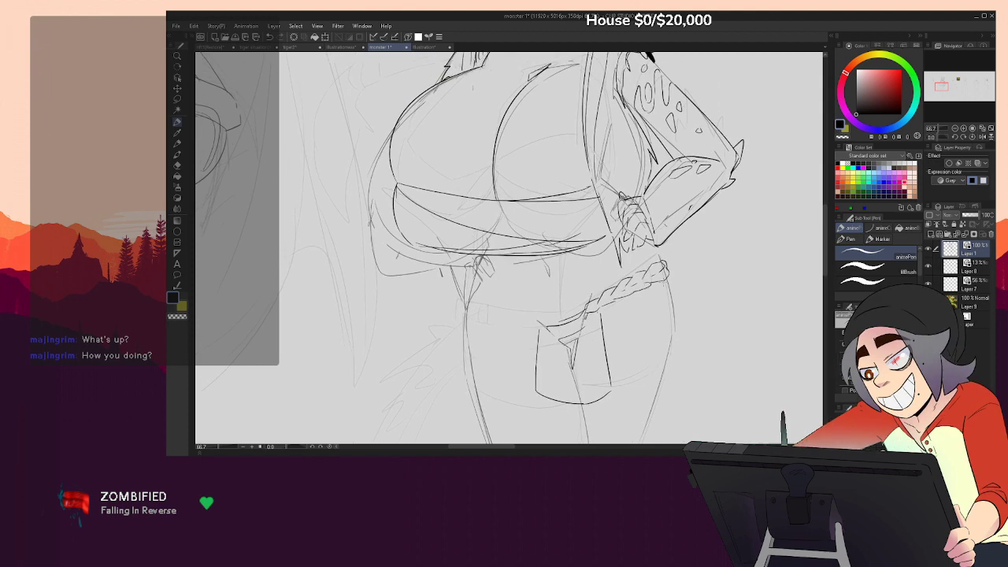
Extend the twisted belt across the front of the hips to the opposite side and add diagonal rope strands along both halves
drag(461, 312, 545, 321)
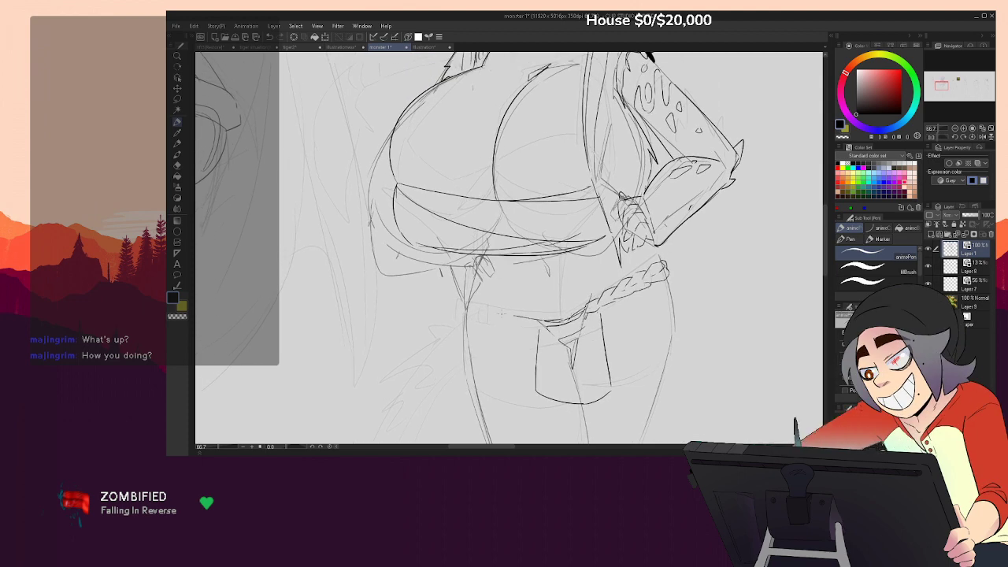
drag(466, 322, 542, 330)
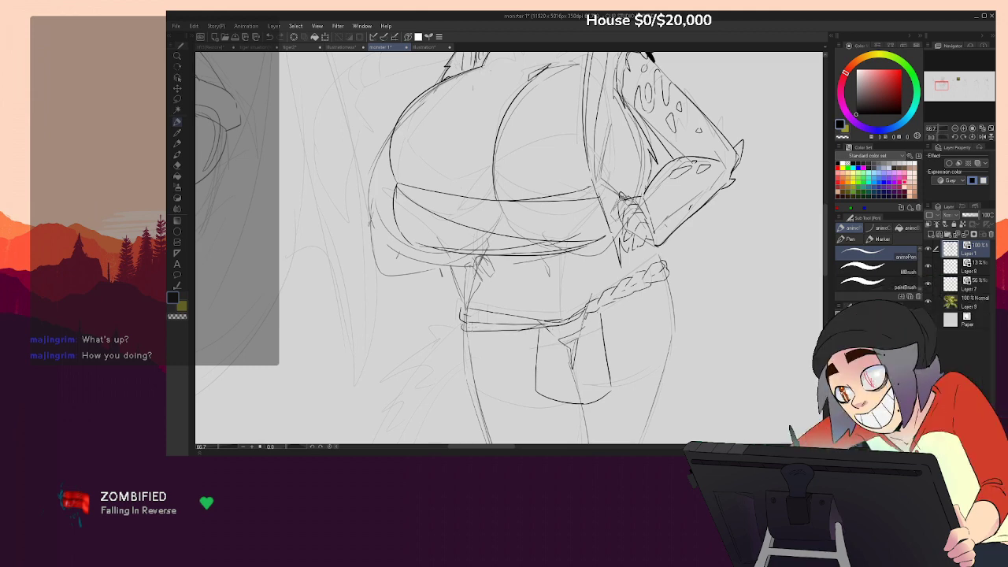
drag(511, 324, 468, 326)
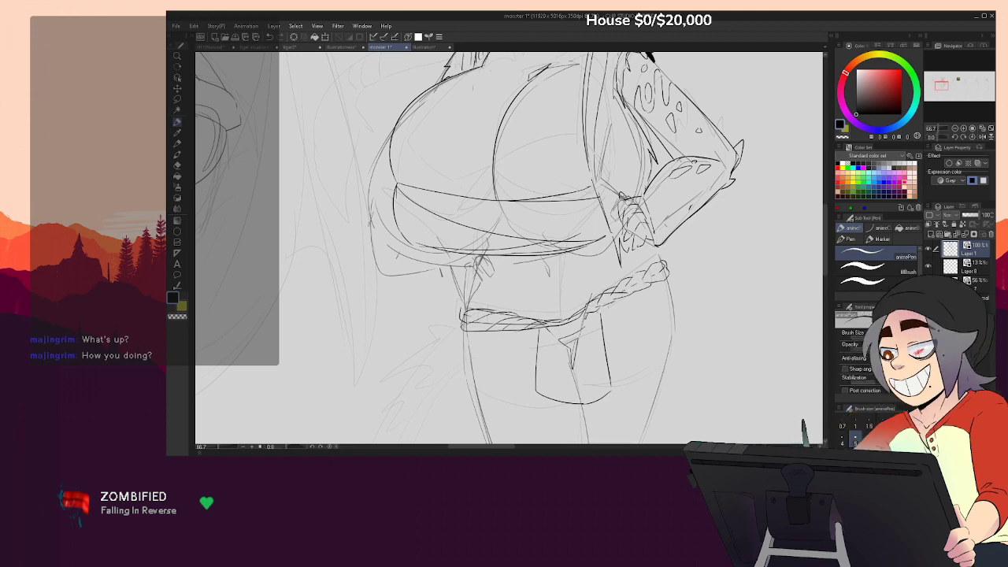
drag(616, 284, 657, 272)
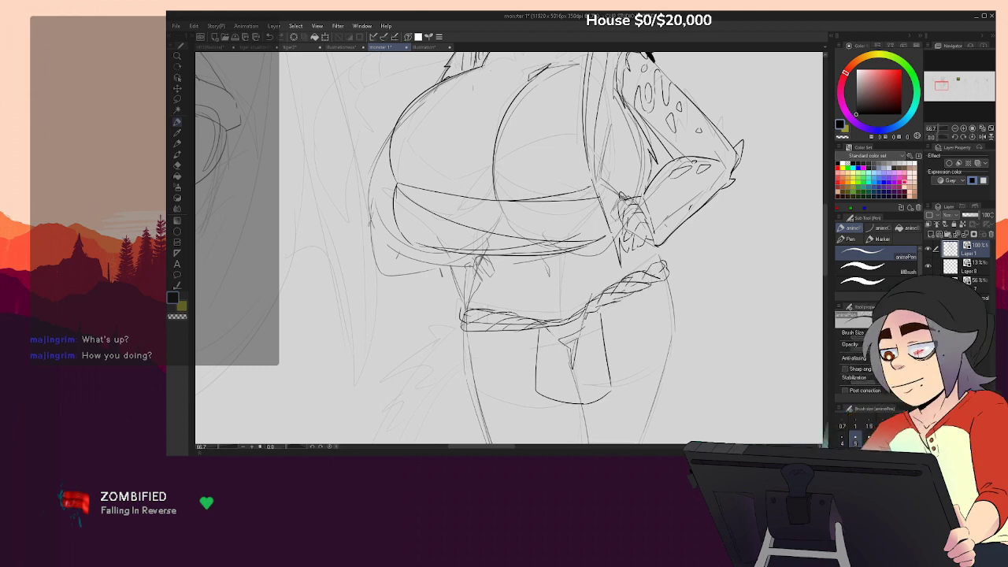
Outline the hips and outer thighs, and draw drip-shaped markings across both thighs below the belt
mouse_move(717, 230)
mouse_down()
mouse_move(701, 336)
mouse_move(716, 114)
mouse_up()
mouse_move(695, 159)
mouse_down()
mouse_move(709, 85)
mouse_move(685, 204)
mouse_up()
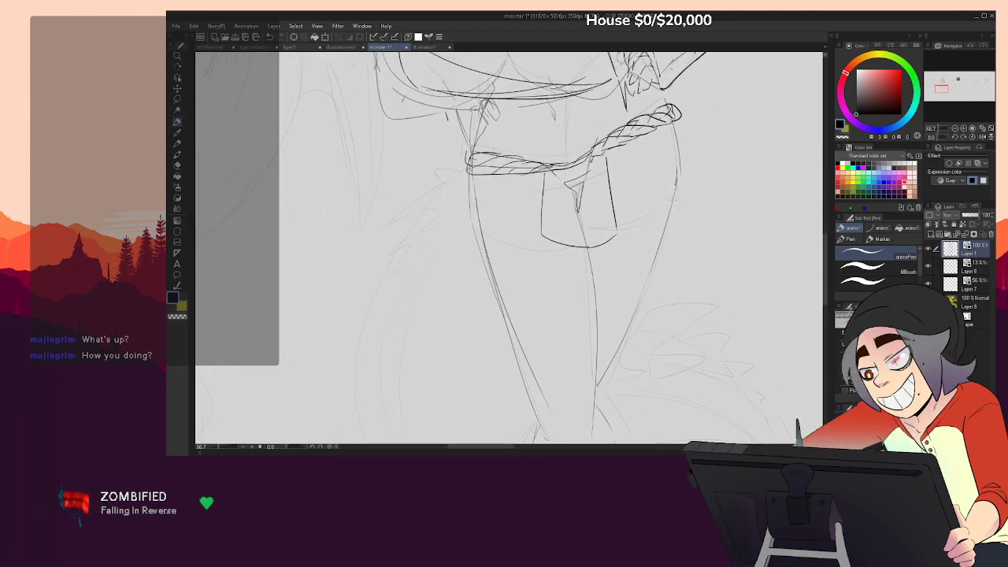
mouse_move(637, 247)
mouse_down()
mouse_move(651, 189)
mouse_move(622, 261)
mouse_move(616, 247)
mouse_move(604, 252)
mouse_move(680, 191)
mouse_move(614, 357)
mouse_up()
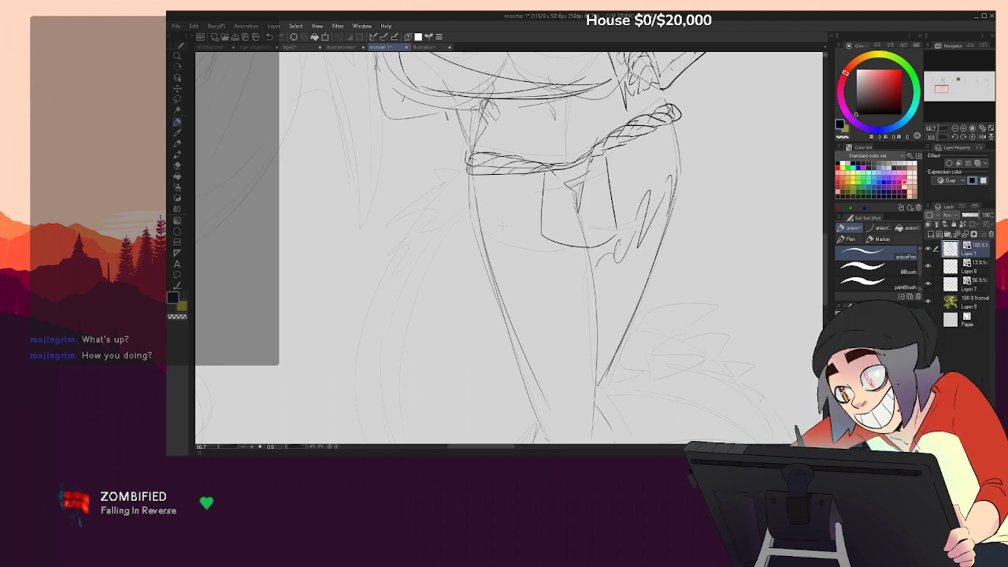
drag(511, 254, 527, 290)
drag(508, 230, 517, 228)
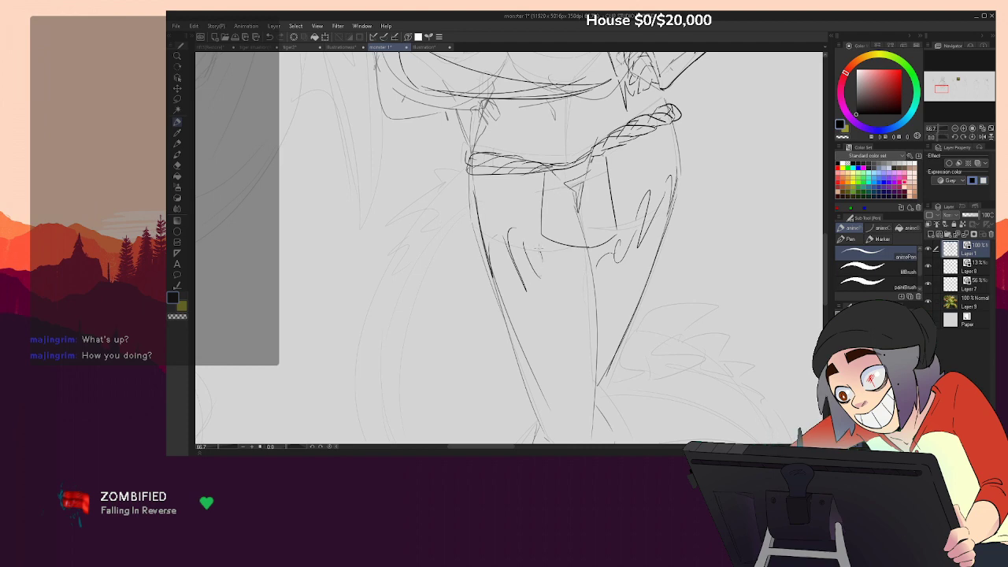
drag(555, 257, 588, 269)
Close off the small triangle where the centre chest line meets the chest band and fill it with solid black
scroll(701, 213, up, 5)
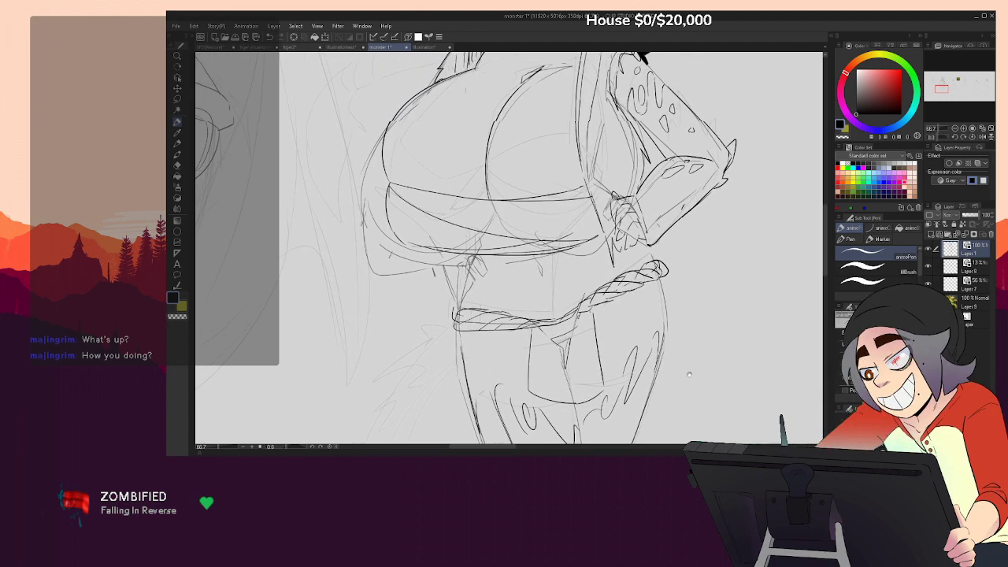
scroll(526, 300, up, 1)
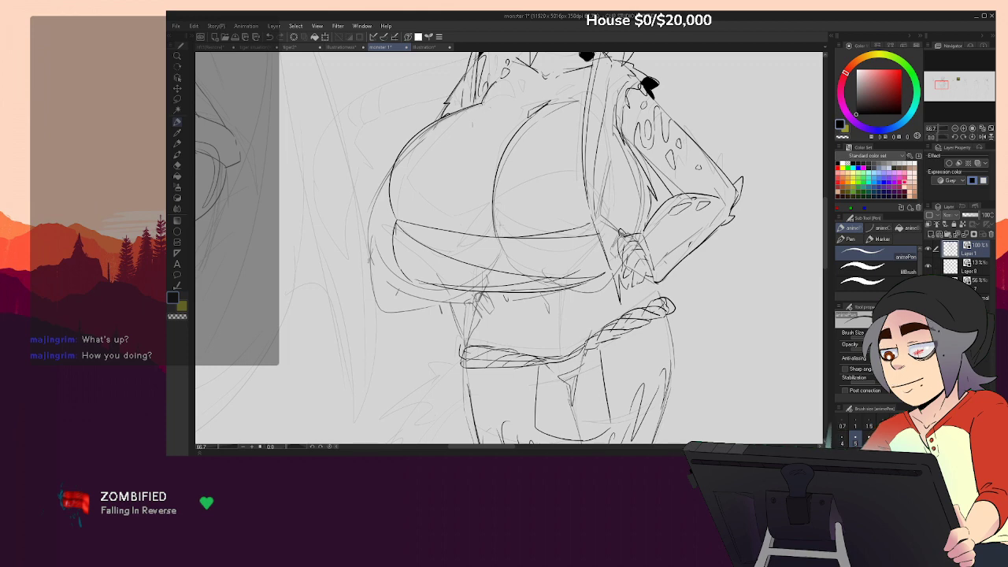
drag(494, 222, 498, 237)
key(p)
key(p)
click(494, 232)
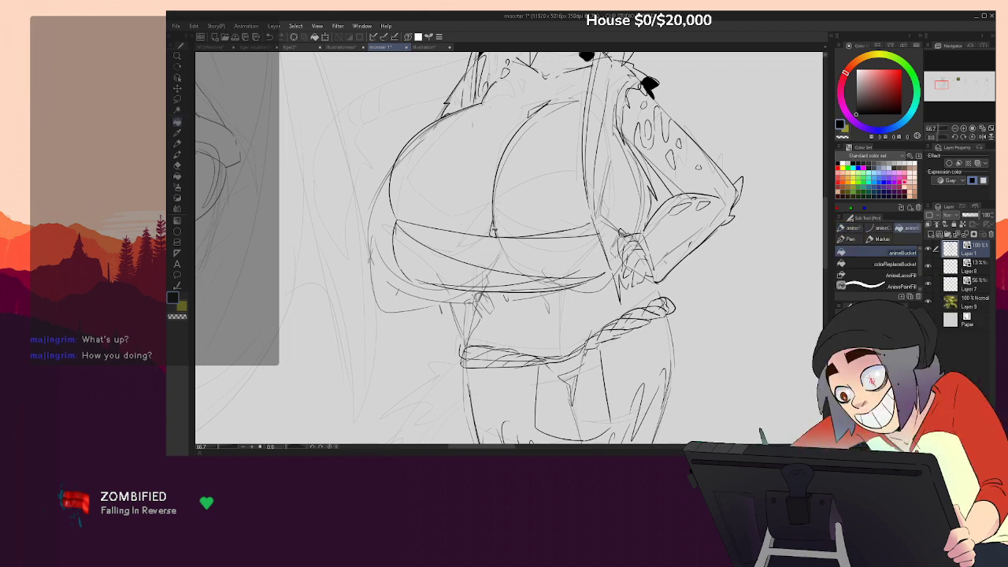
Draw a curved shadow edge beneath the chest band and fill the enclosed strip with solid black, undoing the first fill attempt
mouse_move(566, 294)
mouse_down()
mouse_move(563, 336)
mouse_move(563, 323)
mouse_up()
key(p)
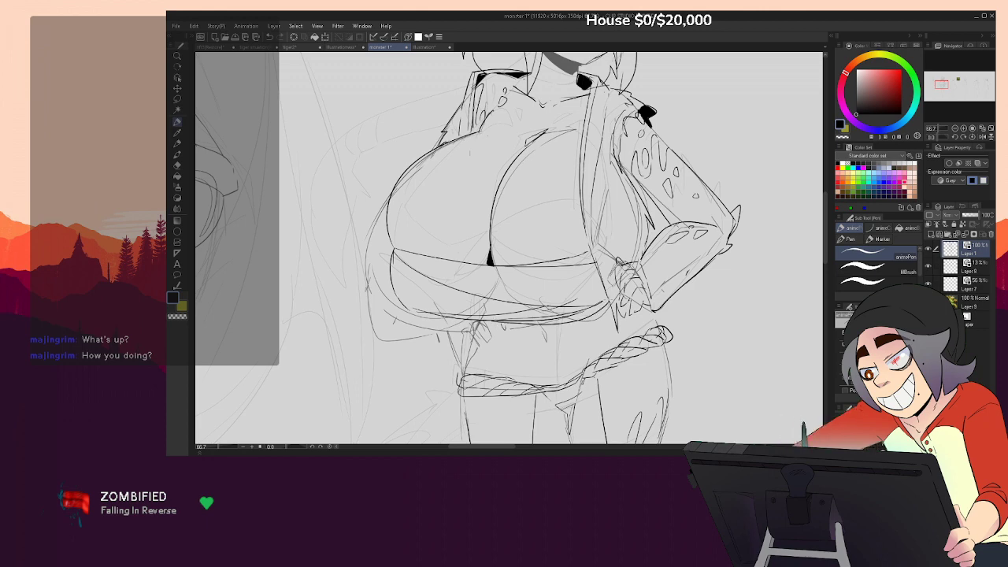
key(g)
click(589, 309)
key(ctrl+z)
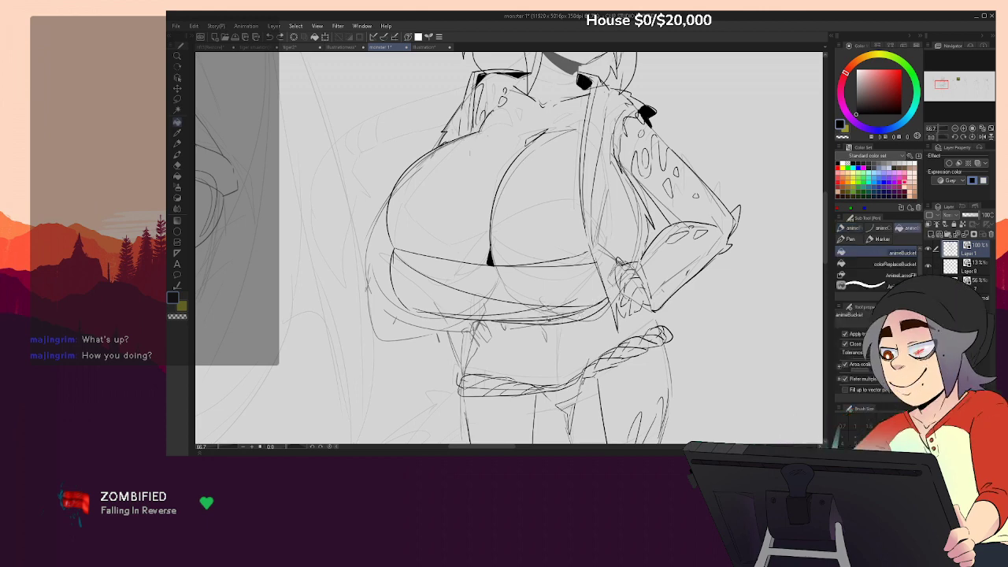
key(p)
key(p)
drag(497, 322, 610, 296)
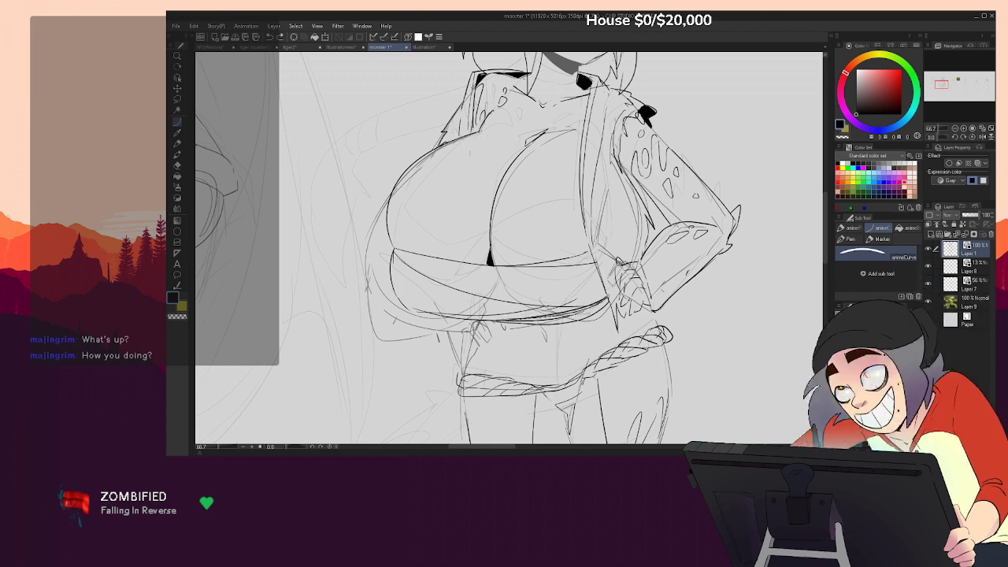
click(582, 324)
key(g)
click(584, 313)
Clean up and redraw the fingers of the hand resting on the waist, just above the belt's end opposite the bent arm
drag(677, 284, 674, 297)
key(p)
drag(583, 236, 572, 318)
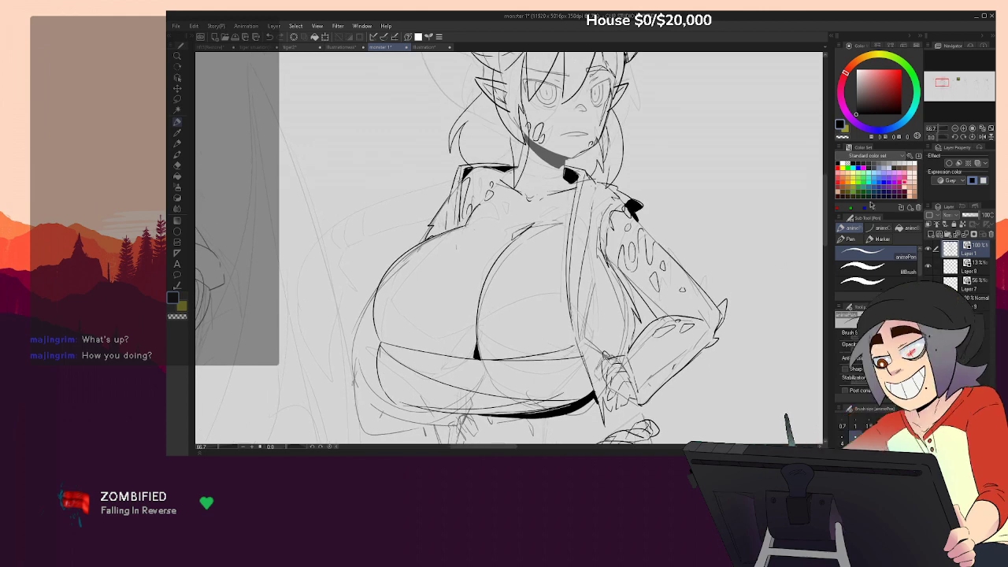
click(956, 128)
click(955, 128)
drag(717, 287, 715, 213)
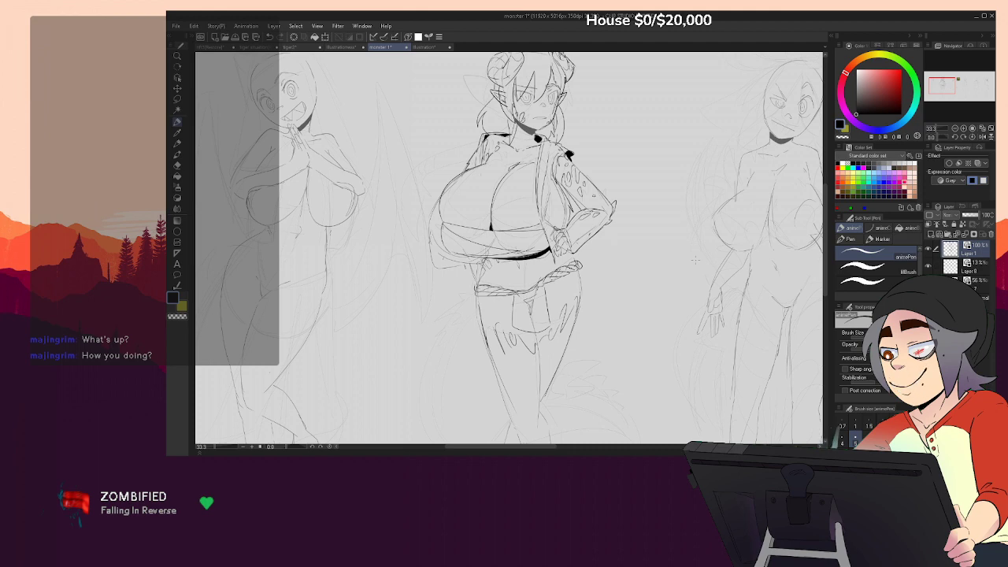
mouse_move(592, 309)
mouse_down()
mouse_move(630, 214)
mouse_move(634, 297)
mouse_up()
key(e)
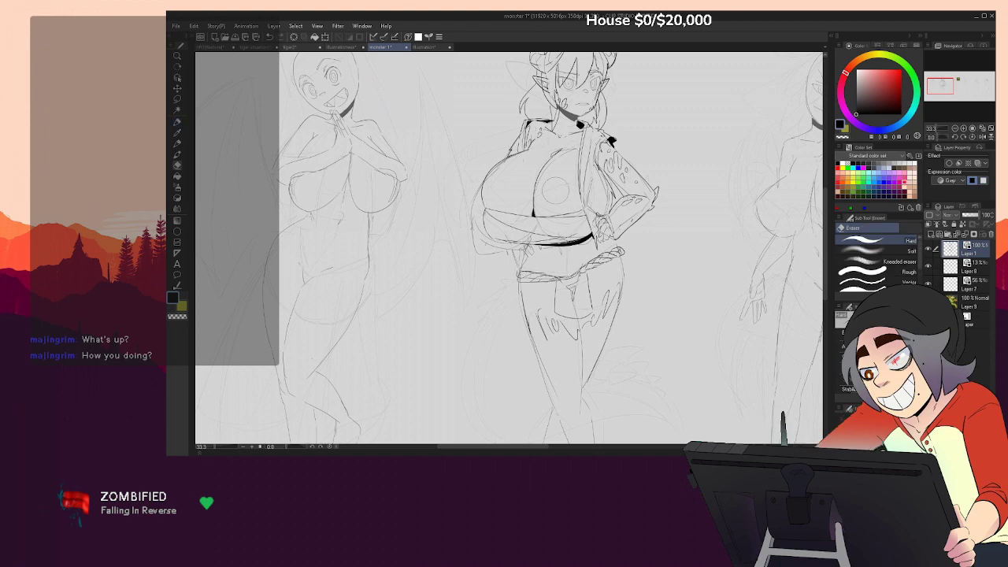
key(p)
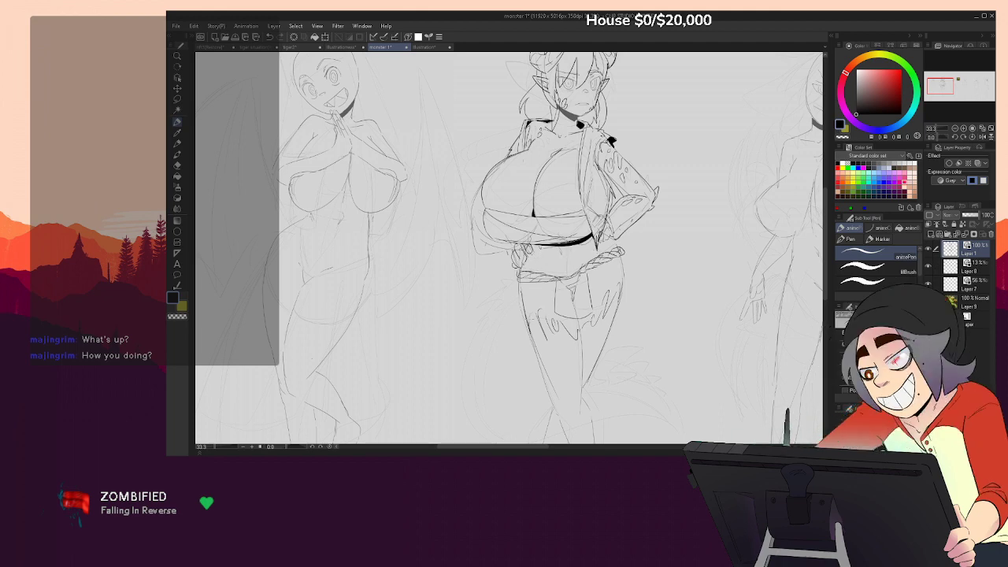
Darken the outer lash corner and outline of the second figure's eye nearest the bent-arm side of the face
mouse_move(668, 218)
mouse_down()
mouse_move(656, 148)
mouse_move(671, 119)
mouse_move(660, 355)
mouse_up()
scroll(604, 222, up, 2)
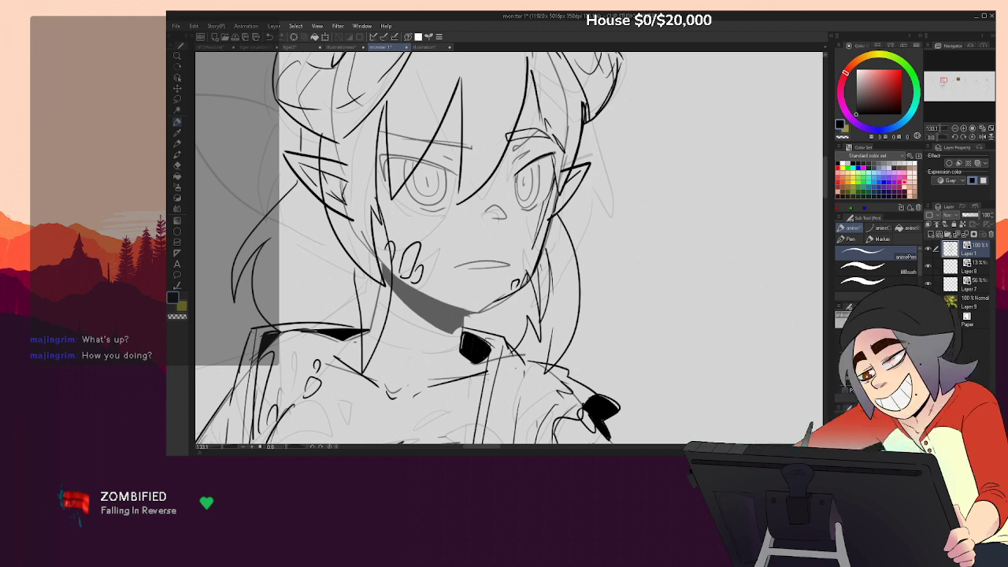
key(p)
key(p)
click(561, 167)
key(p)
mouse_move(538, 162)
mouse_down()
mouse_move(537, 195)
mouse_move(521, 205)
mouse_up()
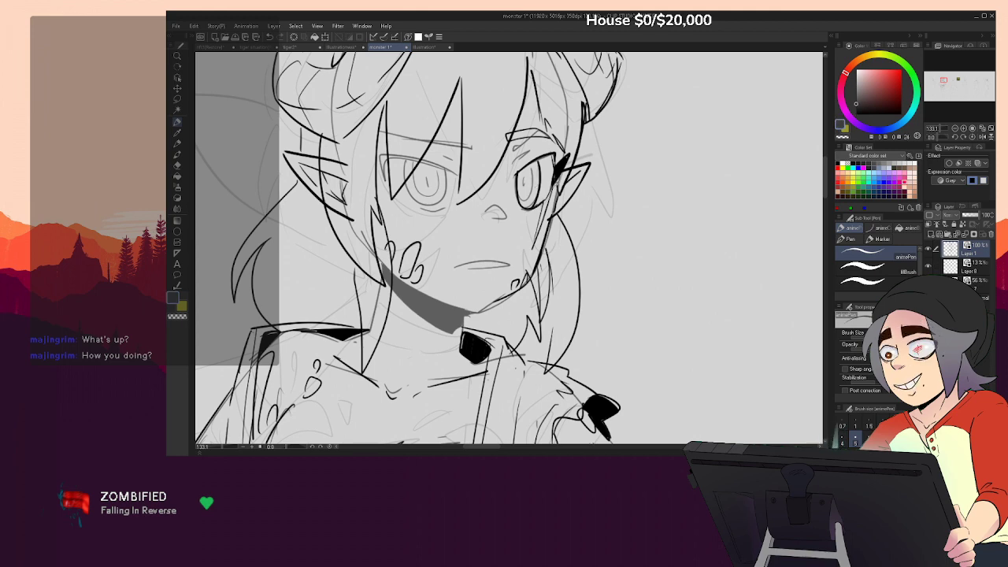
Pick a gray drawing colour, close the gap in that eye's outline and fill the area around the iris
click(857, 92)
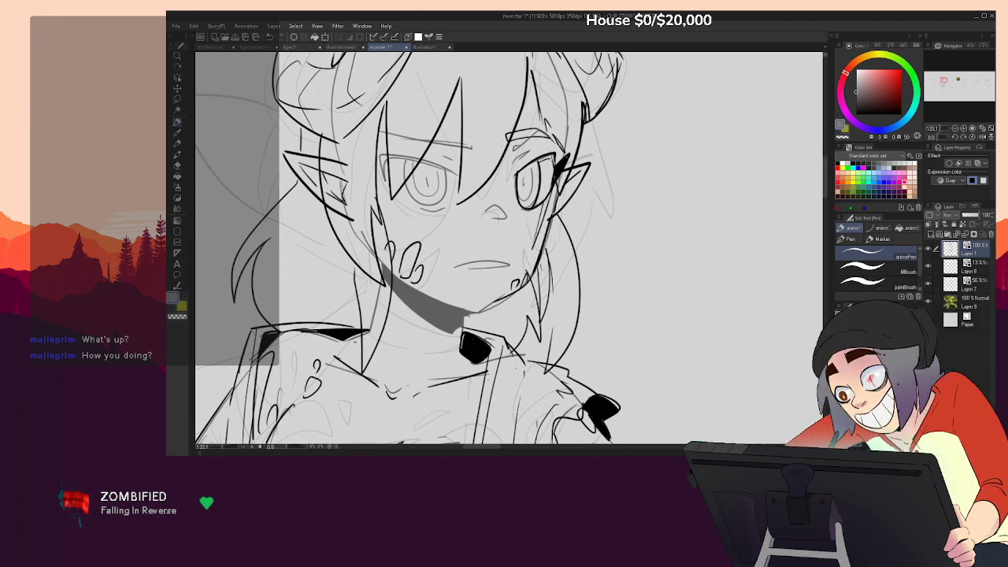
drag(551, 189, 546, 201)
key(p)
key(p)
click(546, 178)
Draw the pointed outer lash of the other eye beside the hair strand and fill it with solid black
mouse_move(601, 223)
mouse_down()
mouse_move(715, 305)
mouse_move(755, 306)
mouse_up()
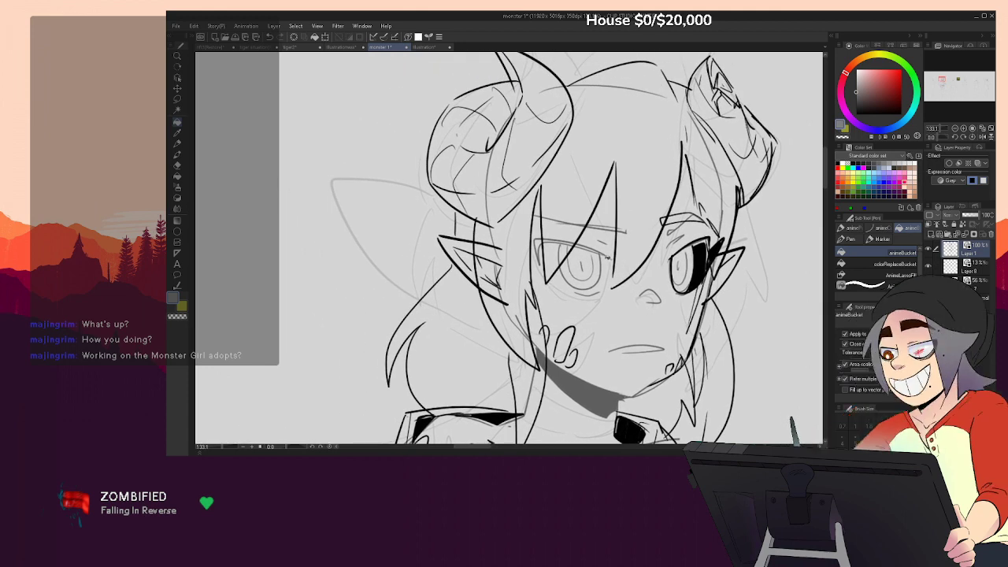
key(p)
mouse_move(607, 257)
mouse_down()
mouse_move(535, 239)
mouse_move(543, 282)
mouse_up()
key(p)
key(p)
click(530, 260)
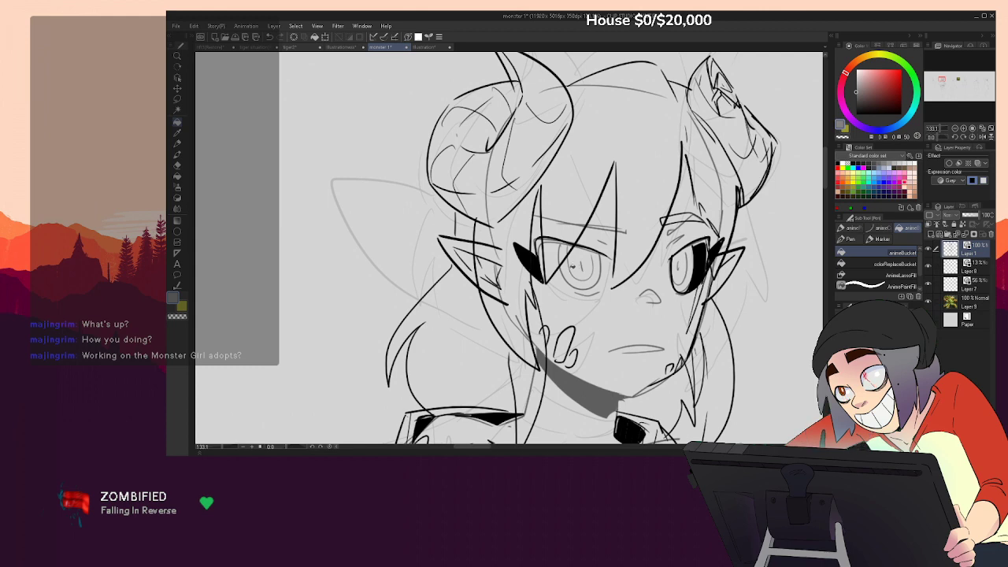
Outline the same eye and its iris with the pen and fill the area around the iris, undoing the misplaced fill
key(p)
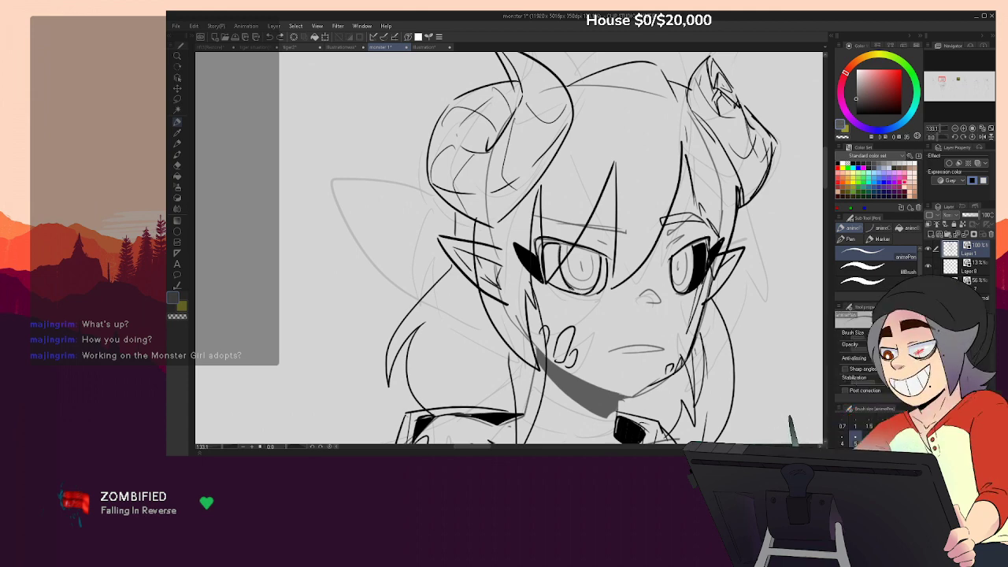
key(g)
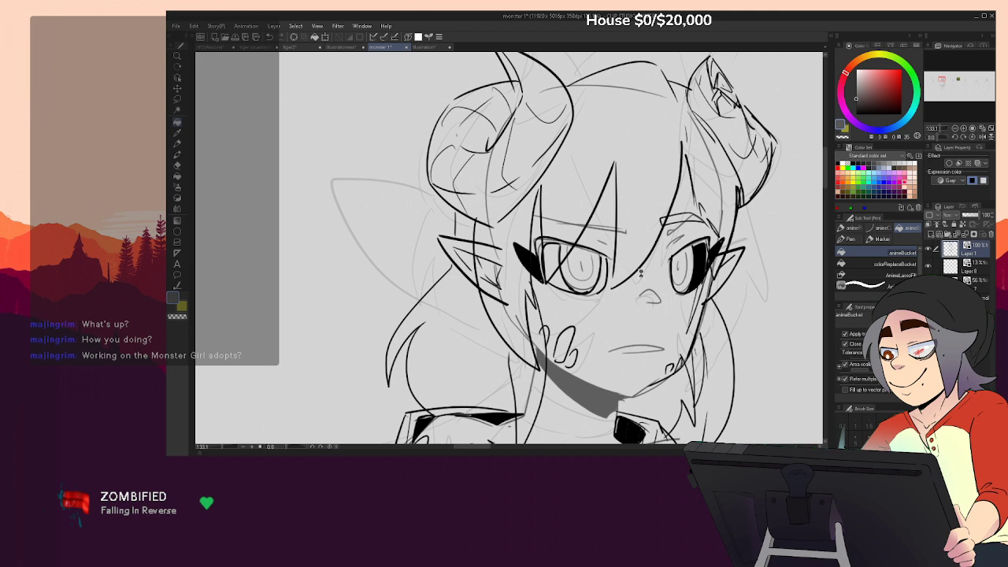
click(605, 366)
key(ctrl+z)
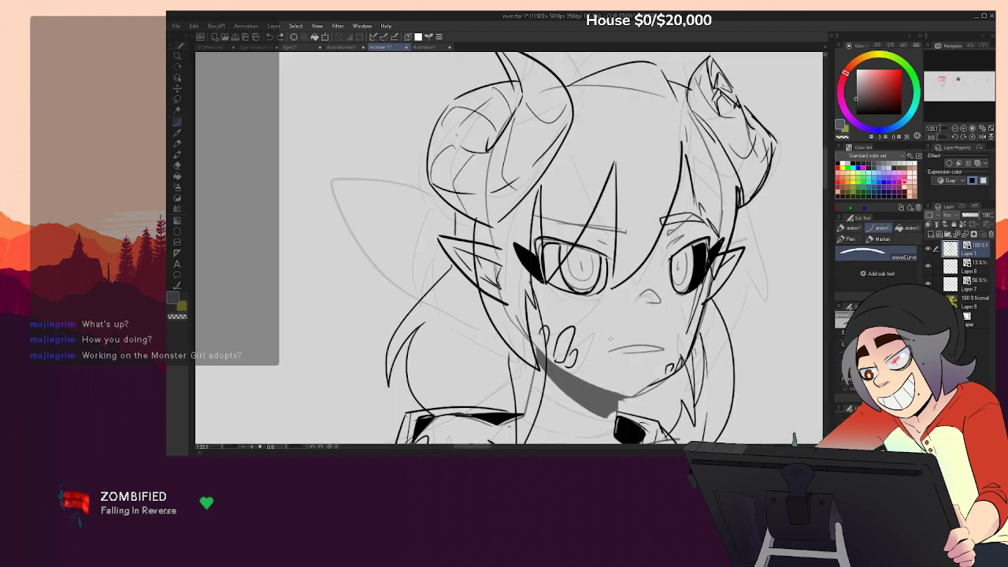
key(p)
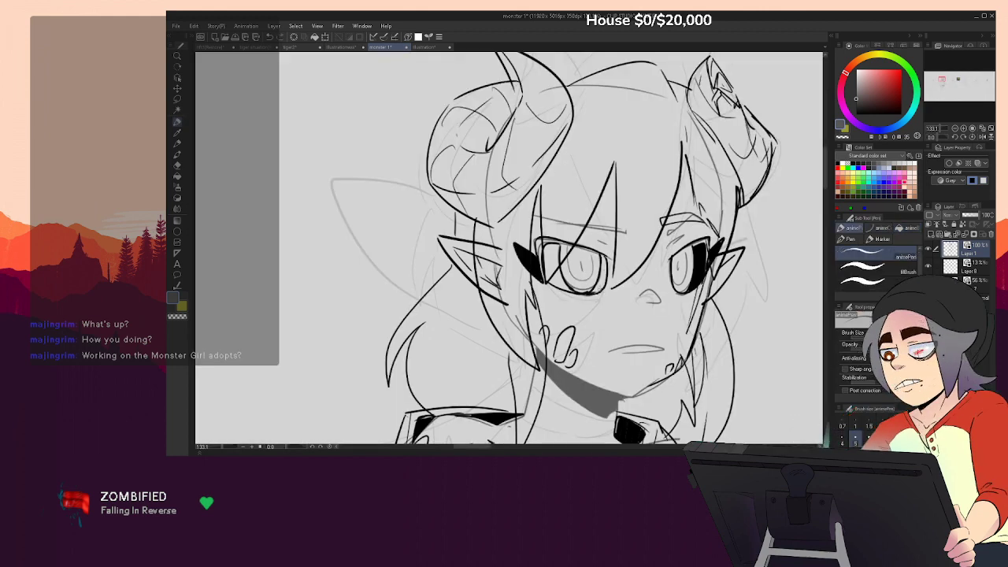
key(g)
click(553, 263)
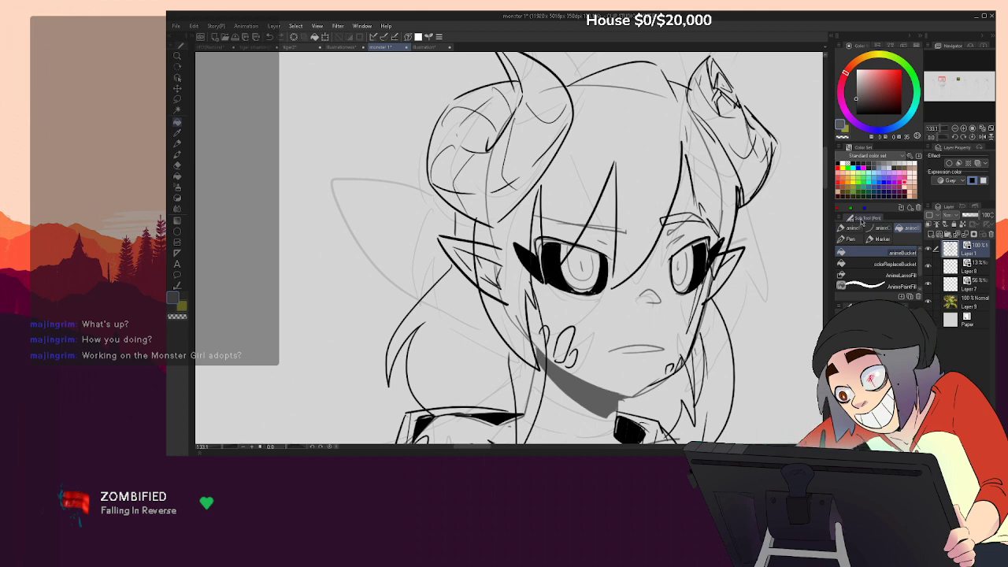
Examine the redrawn second figure's overall look and proportions against the neighbouring figures in the line-up
click(956, 128)
click(955, 128)
click(956, 129)
click(955, 128)
click(956, 128)
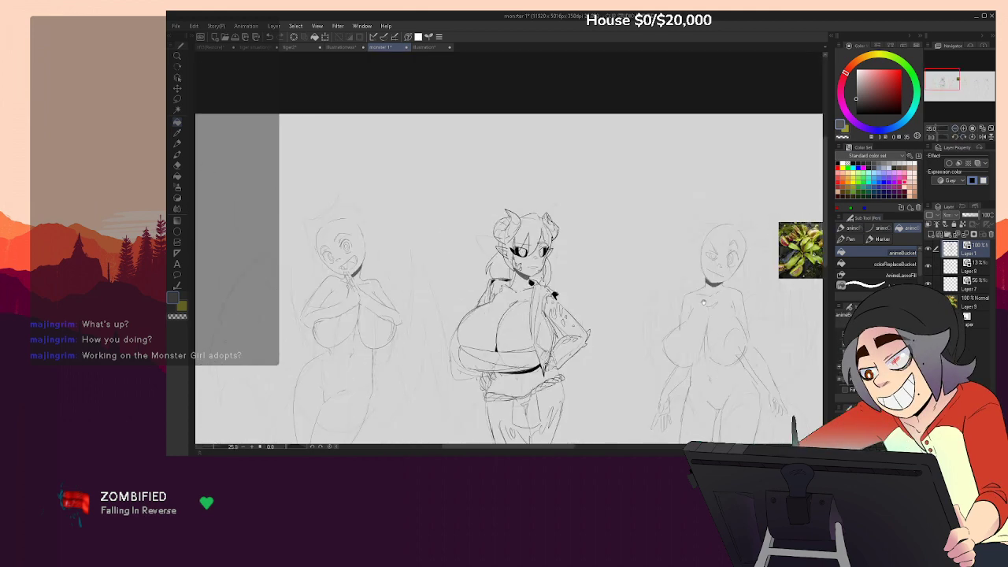
drag(944, 76, 943, 80)
mouse_move(722, 173)
mouse_down()
mouse_move(727, 137)
mouse_move(726, 189)
mouse_up()
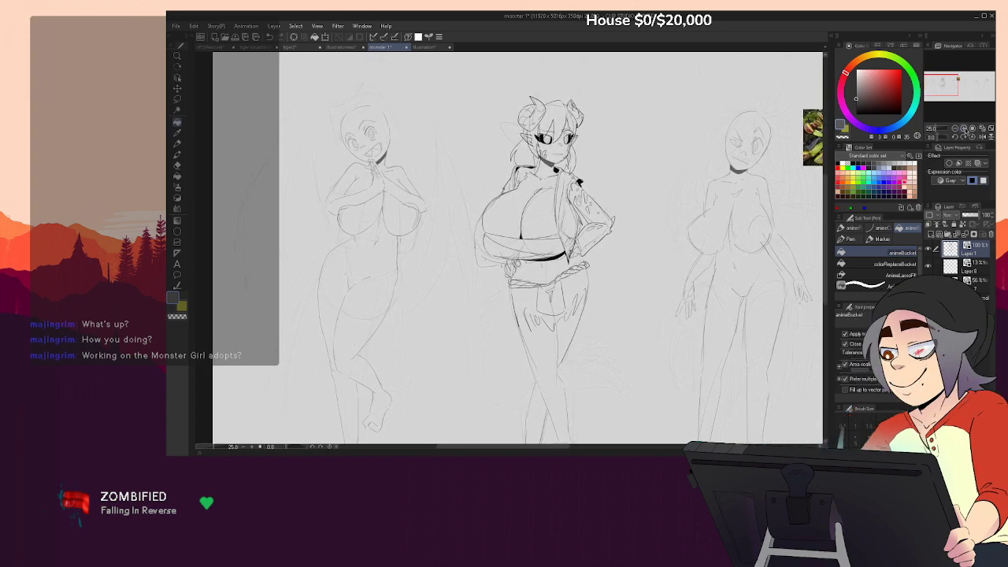
click(964, 129)
click(964, 128)
click(964, 129)
drag(720, 375, 715, 317)
click(955, 129)
click(955, 128)
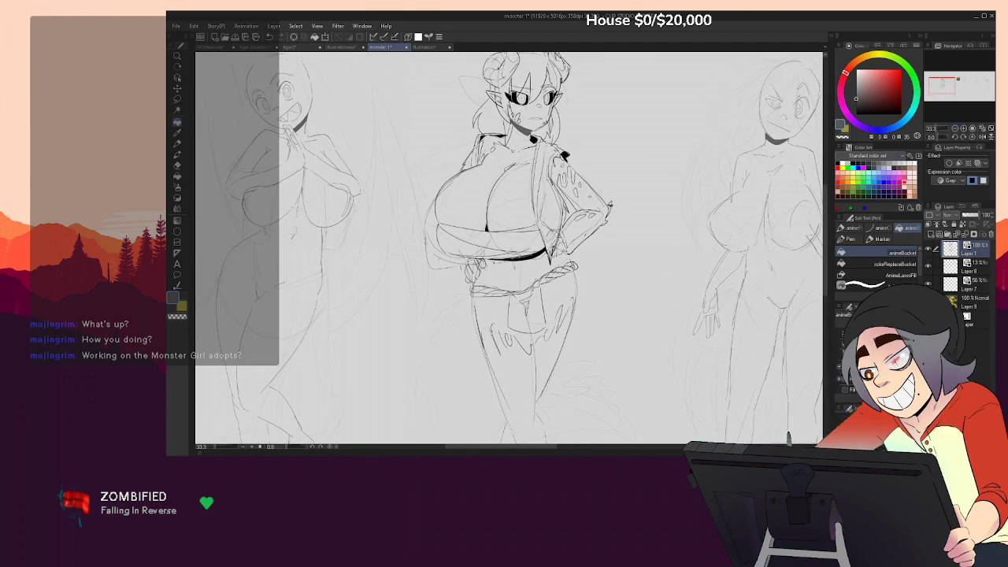
key(p)
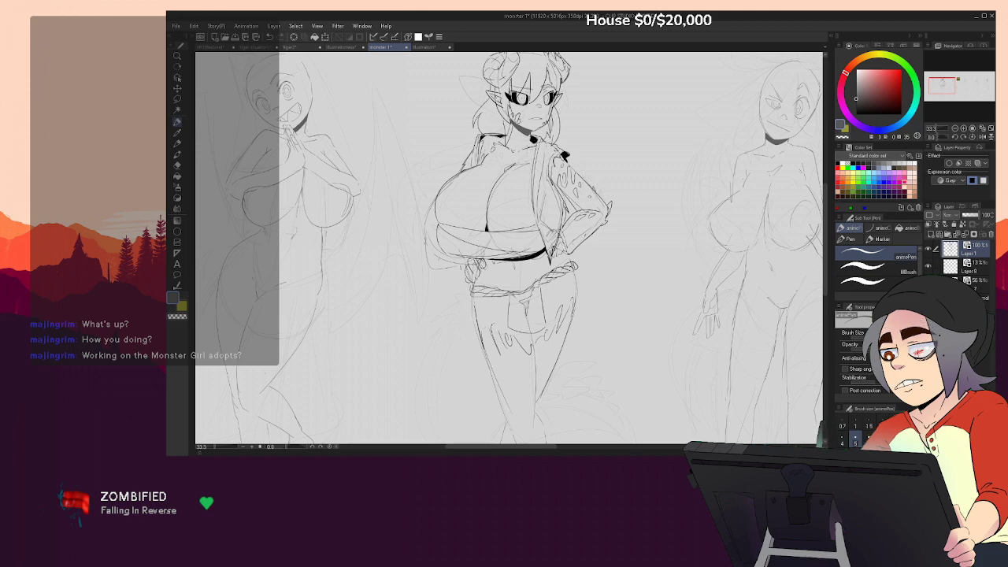
Add a new layer and draw small red oval markings on the second figure's chest with the pen
drag(567, 124, 586, 212)
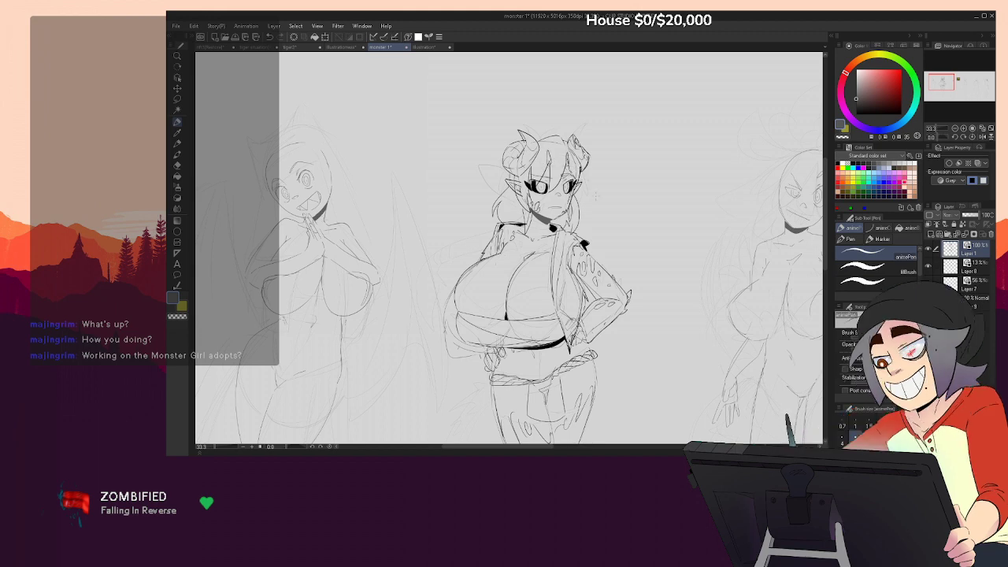
drag(653, 291, 673, 179)
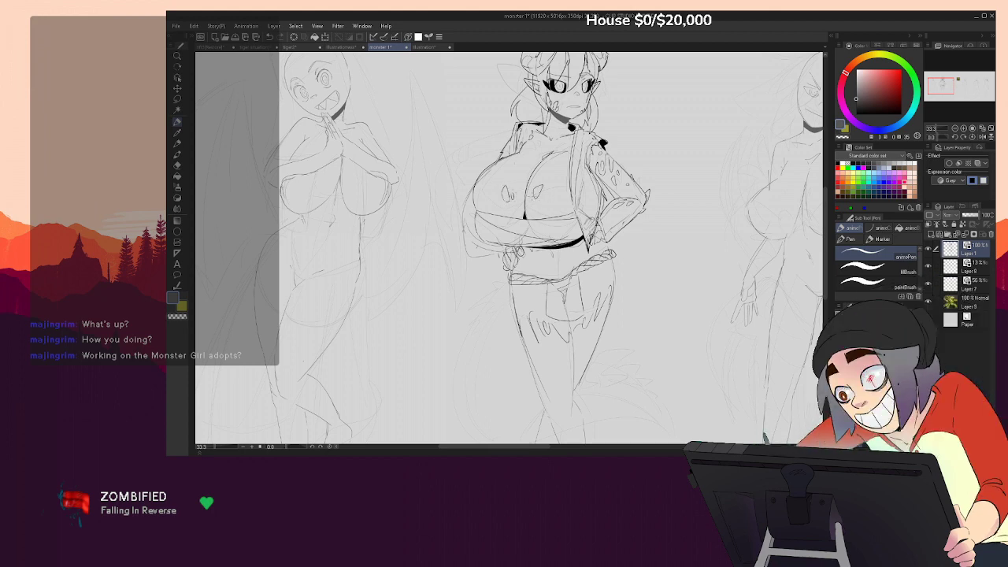
drag(620, 271, 622, 223)
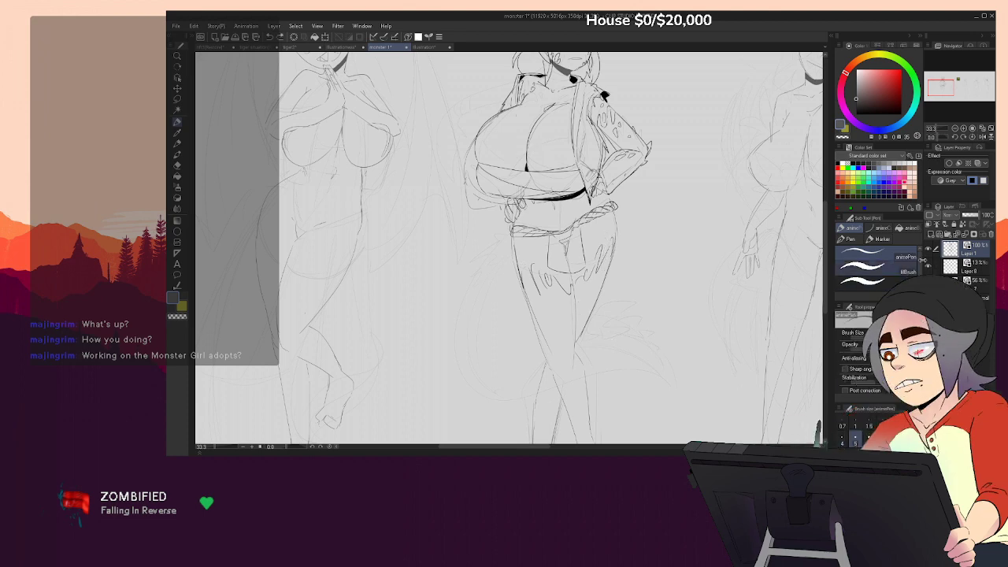
click(932, 234)
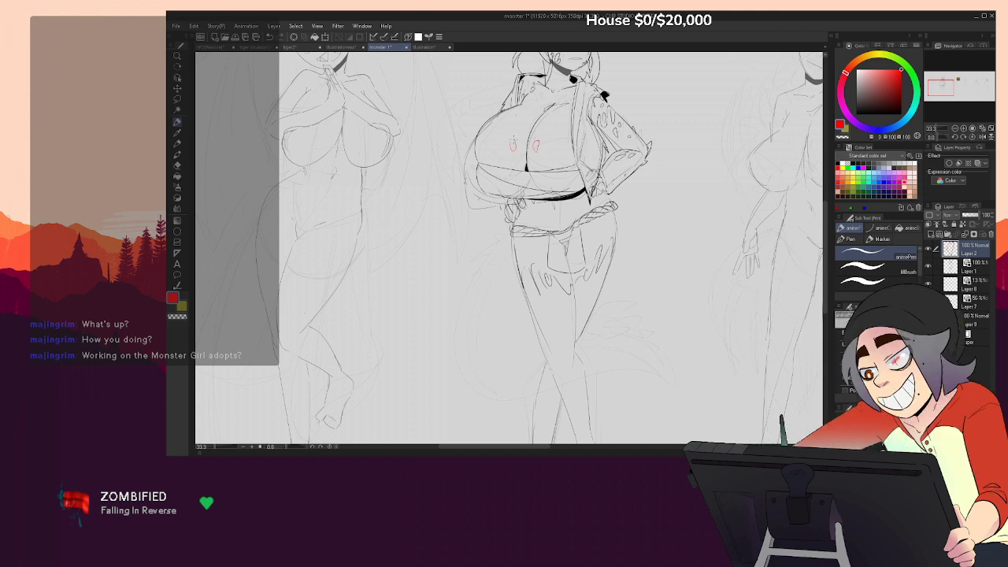
drag(514, 140, 517, 146)
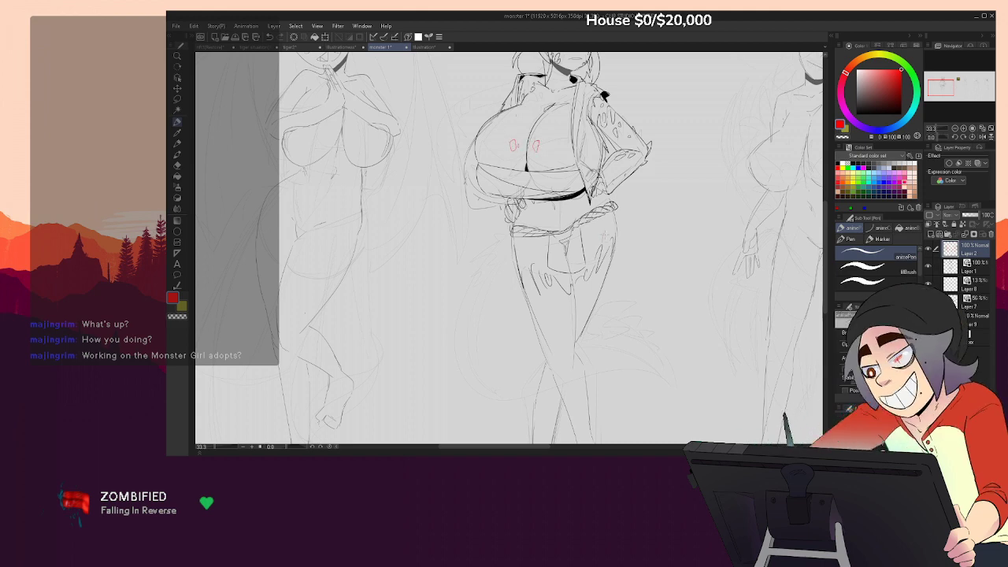
Draw red marking strokes on the second figure's outer thighs and along the bent arm and elbow
drag(604, 234, 597, 284)
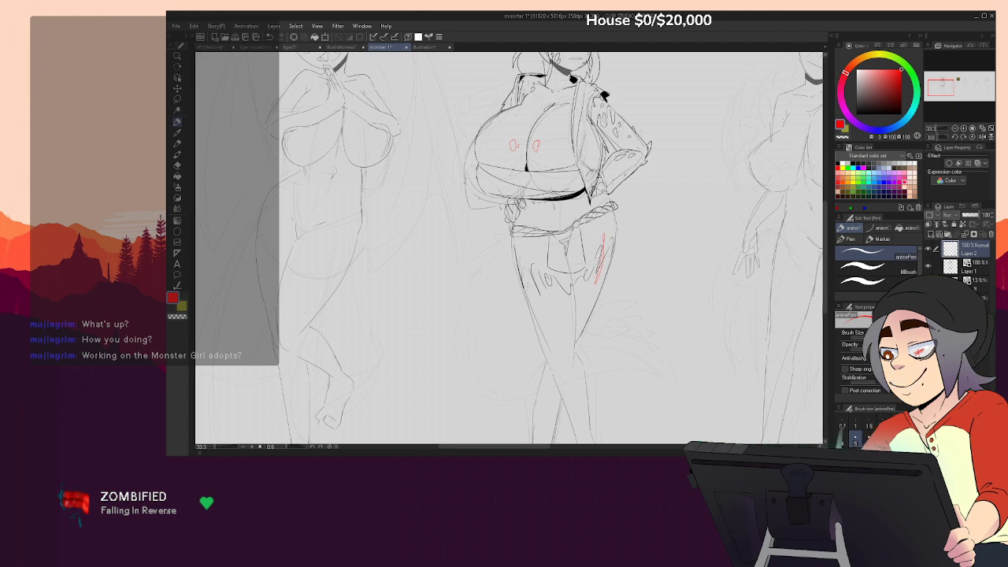
drag(646, 228, 642, 273)
drag(607, 150, 629, 171)
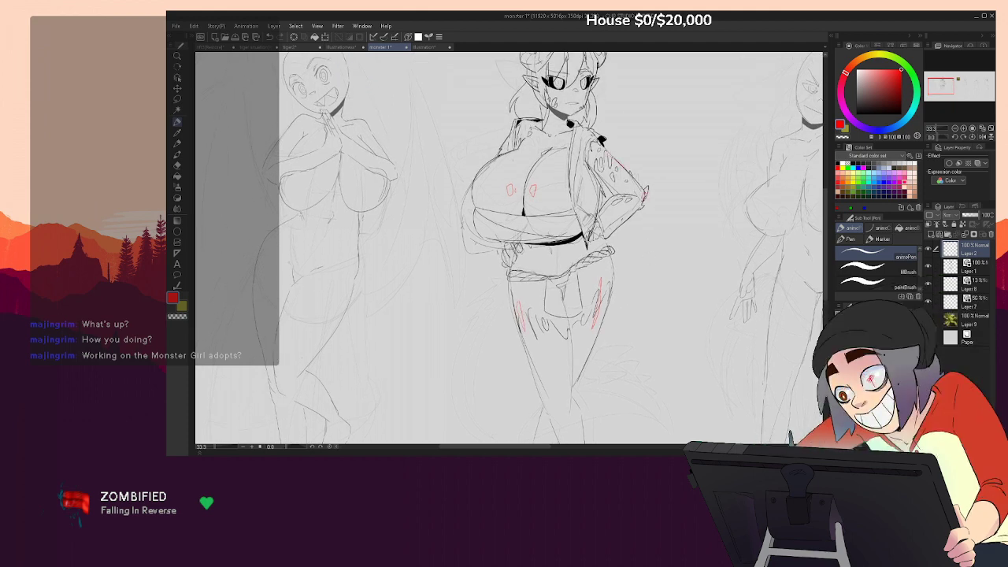
scroll(701, 257, up, 2)
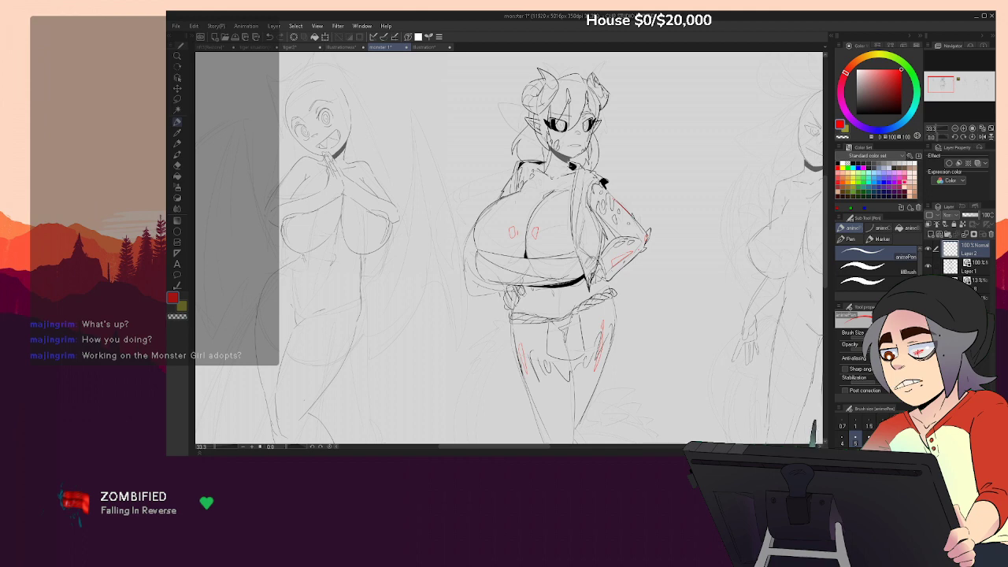
Switch to the Layer 1 line art and redraw the second figure's crossed lower legs and bare feet
click(971, 271)
drag(665, 393, 695, 237)
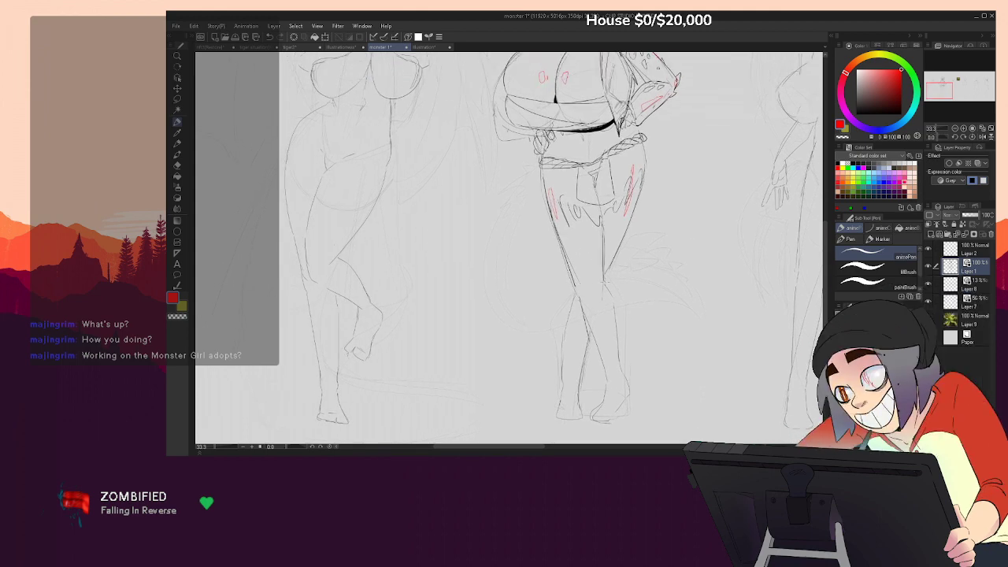
drag(635, 361, 642, 393)
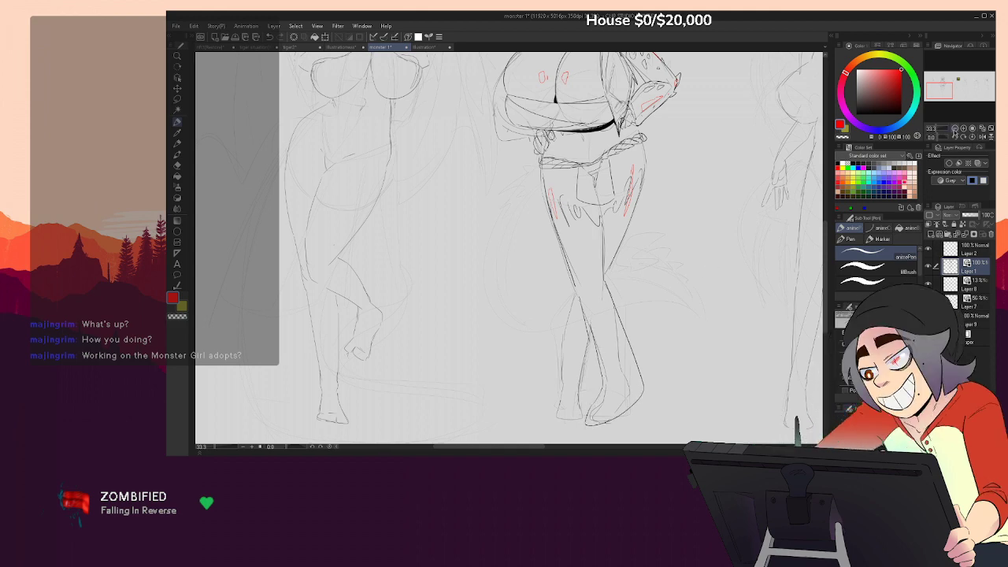
click(954, 130)
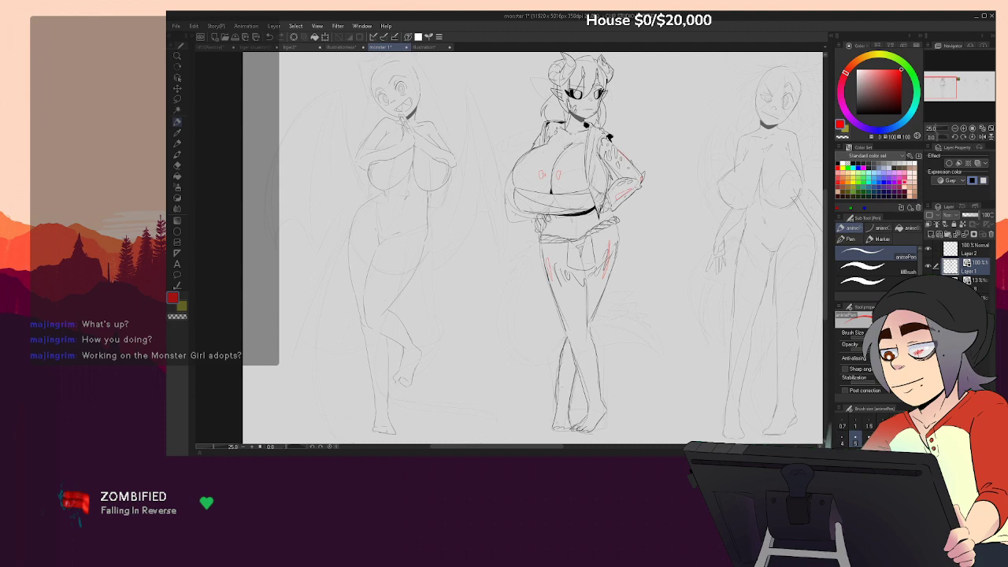
key(e)
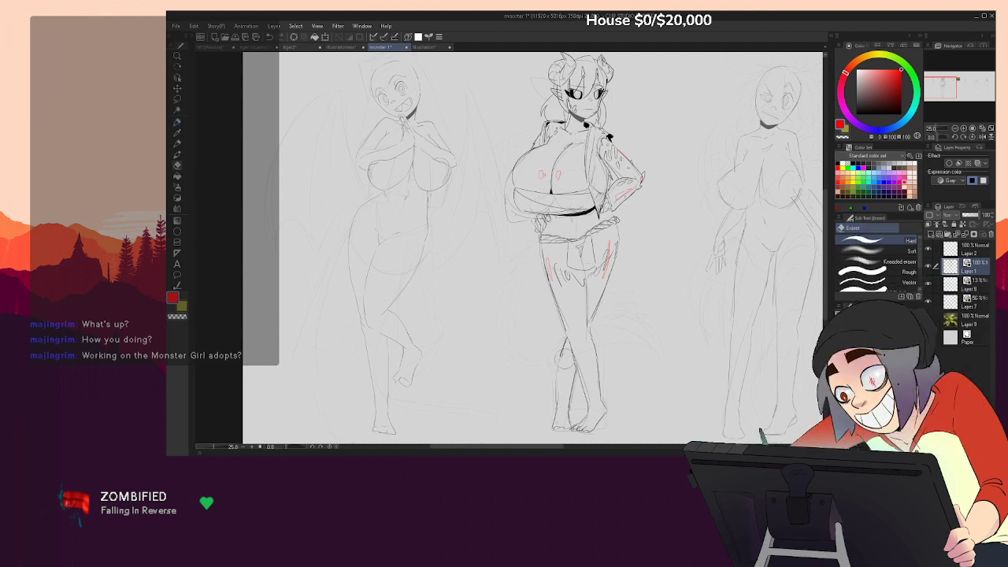
key(p)
Examine the second figure's full pose, new legs and red markings beside the first and third figures
mouse_move(687, 257)
mouse_down()
mouse_move(678, 339)
mouse_move(672, 282)
mouse_move(670, 356)
mouse_up()
drag(669, 354, 677, 290)
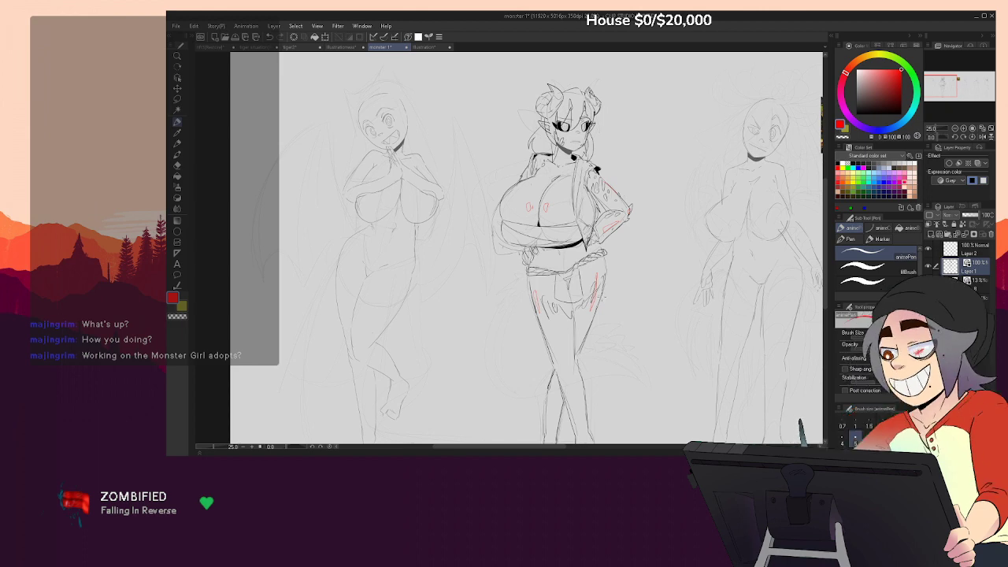
scroll(607, 279, down, 3)
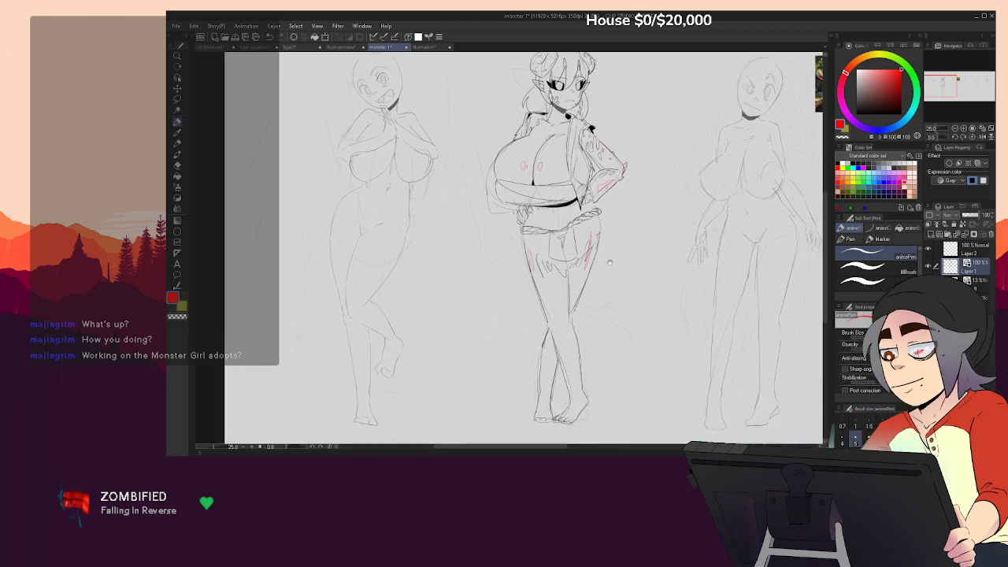
drag(607, 281, 606, 306)
key(p)
key(p)
key(p)
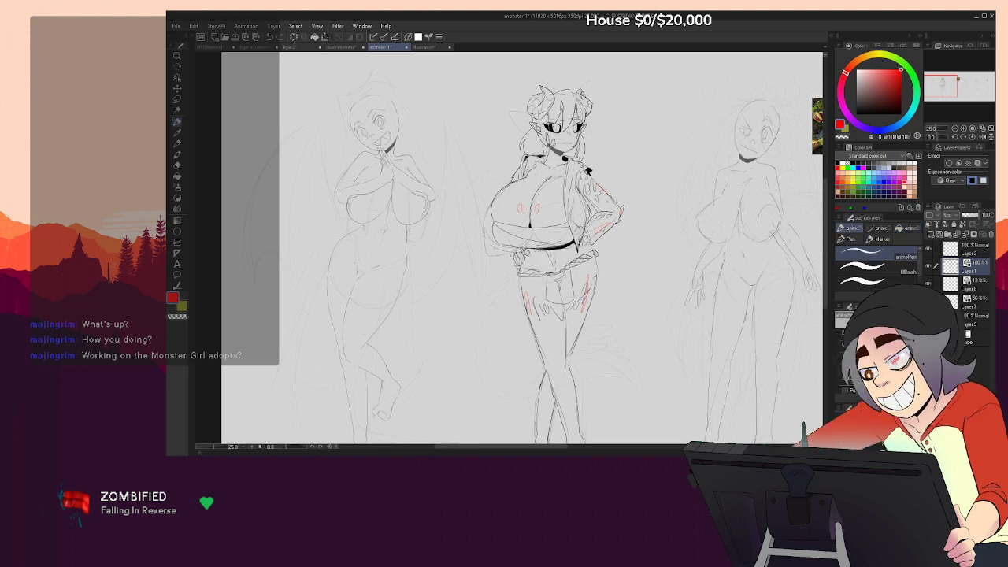
drag(652, 256, 652, 278)
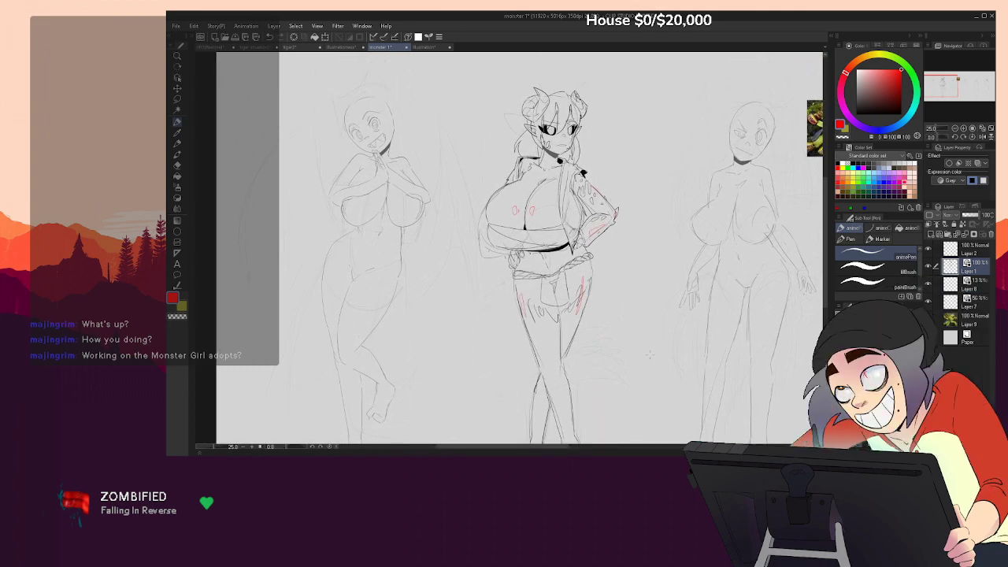
Draw the rounded lower edge of the second figure's nose and try a frowning mouth, undoing the mouth stroke
scroll(580, 140, up, 10)
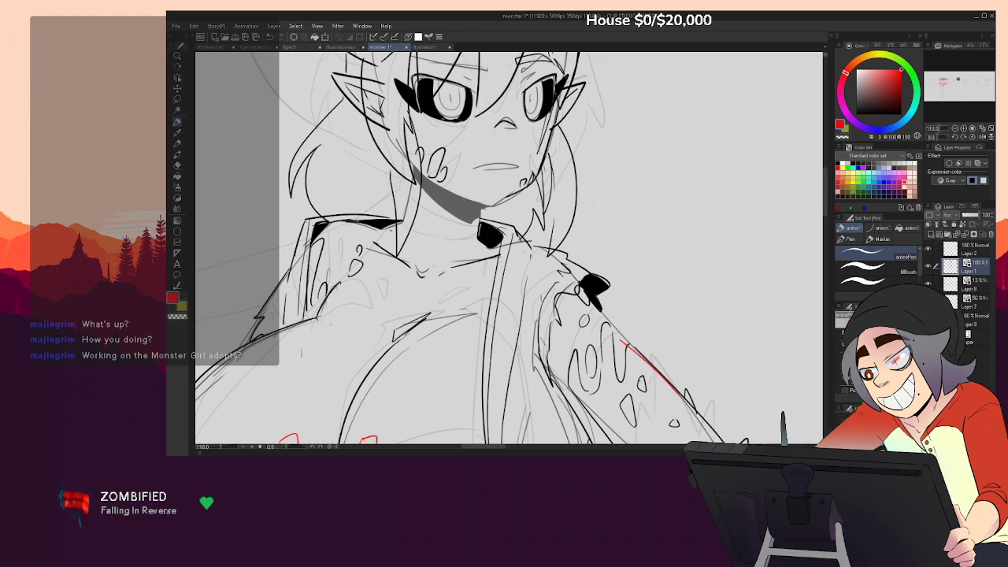
drag(498, 134, 516, 129)
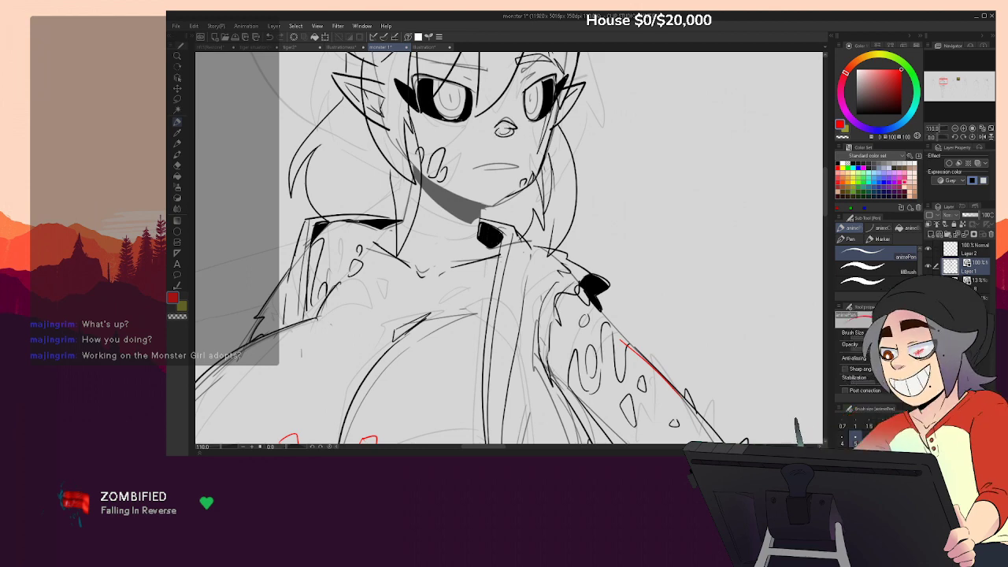
drag(576, 178, 698, 268)
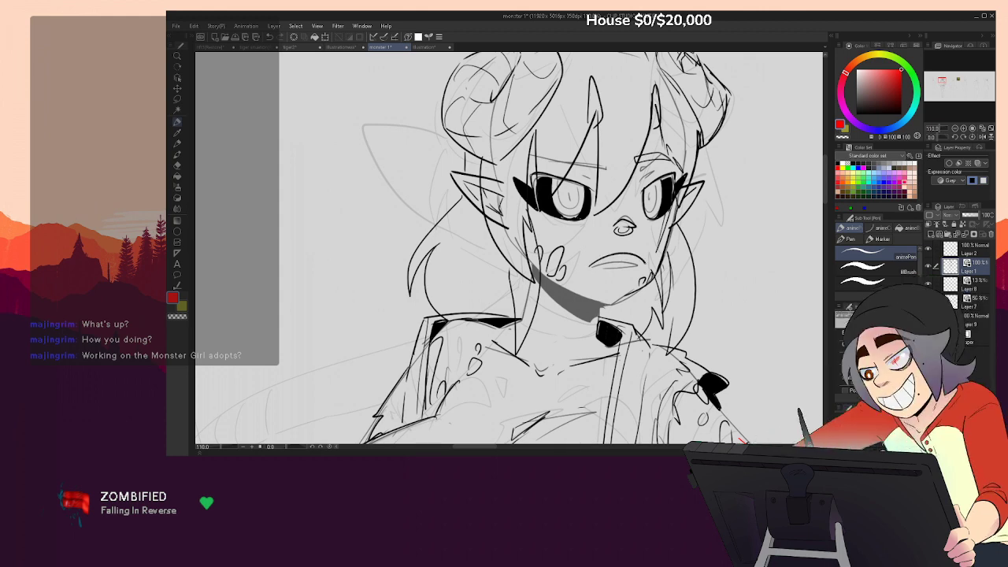
key(ctrl+z)
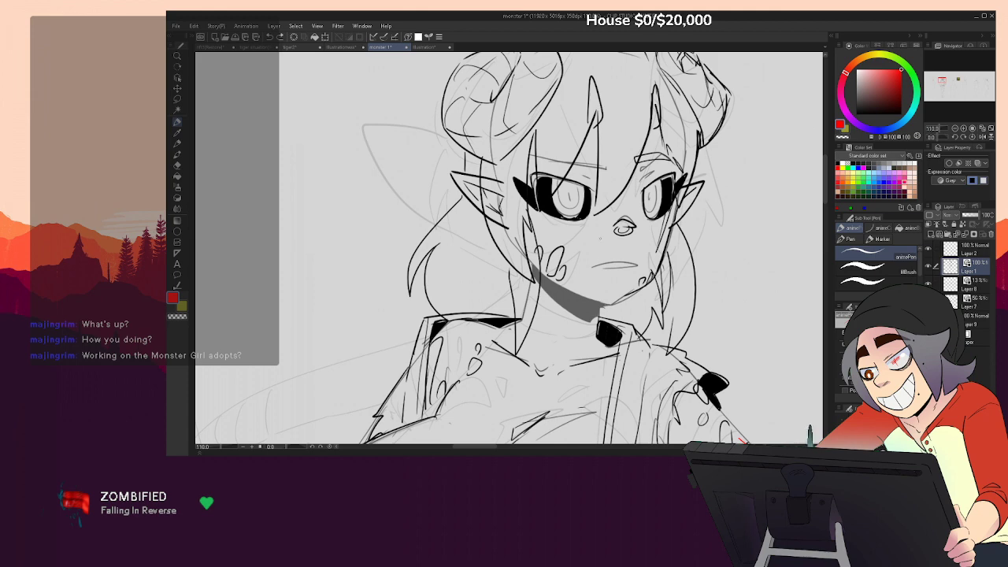
Redraw both eyebrows as angry angled strokes, erasing the old brow lines over the eye beside the hair strand
drag(575, 155, 596, 170)
drag(560, 143, 573, 154)
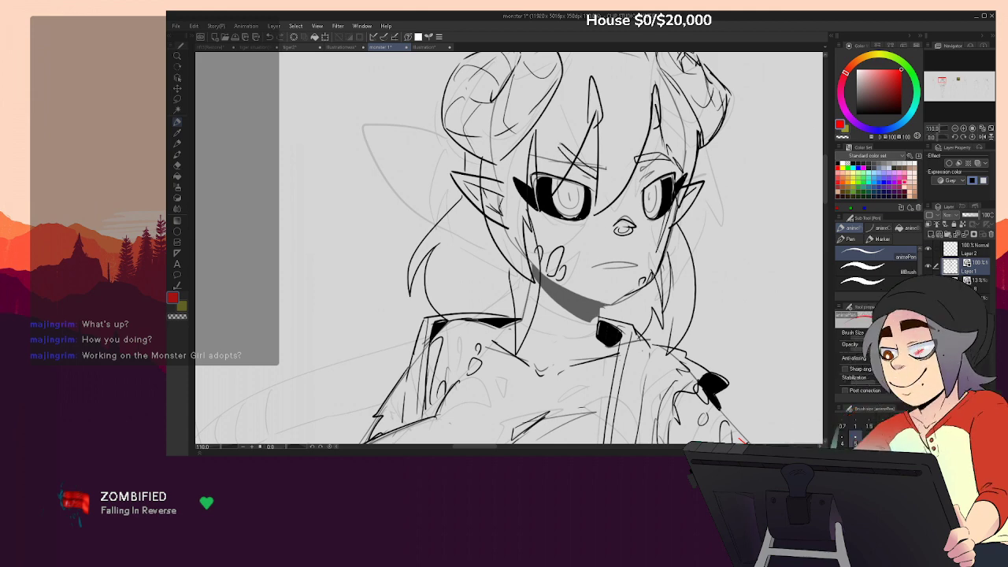
key(e)
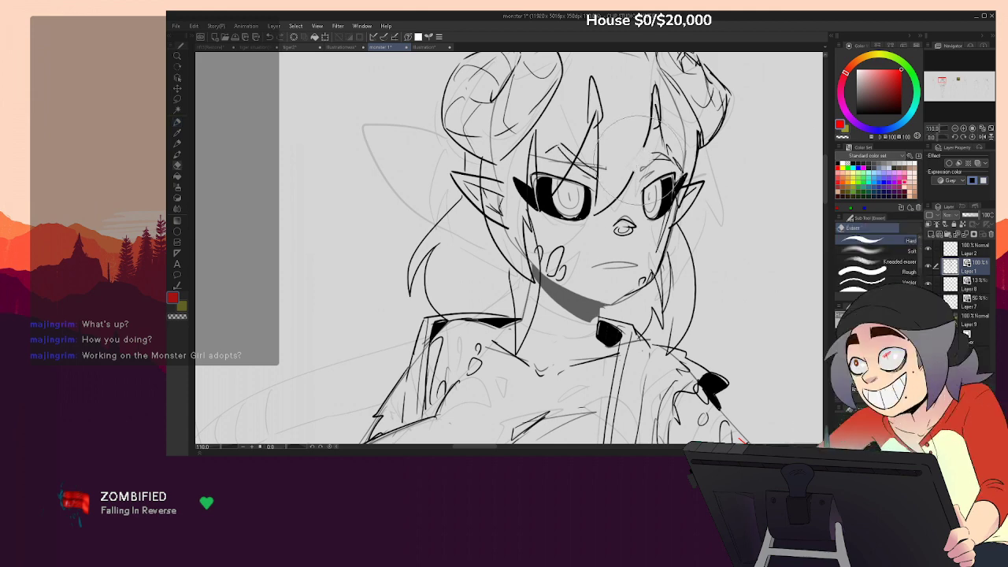
drag(660, 149, 680, 175)
key(p)
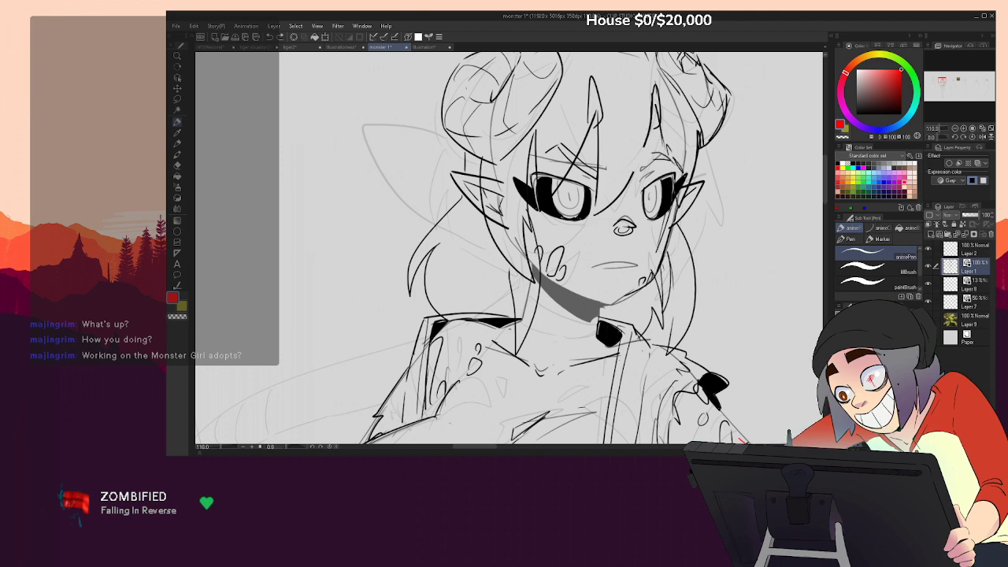
key(e)
drag(654, 148, 673, 160)
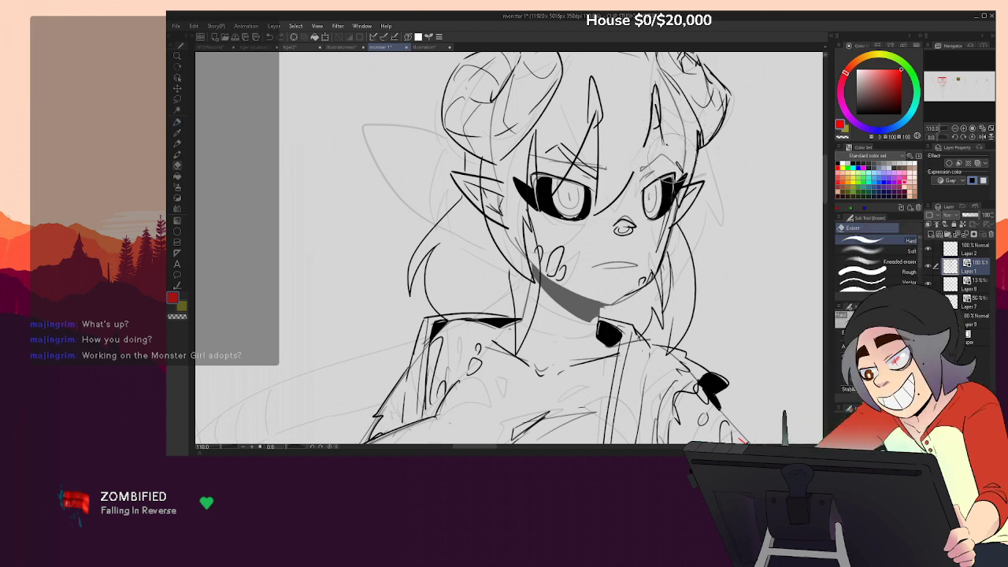
key(p)
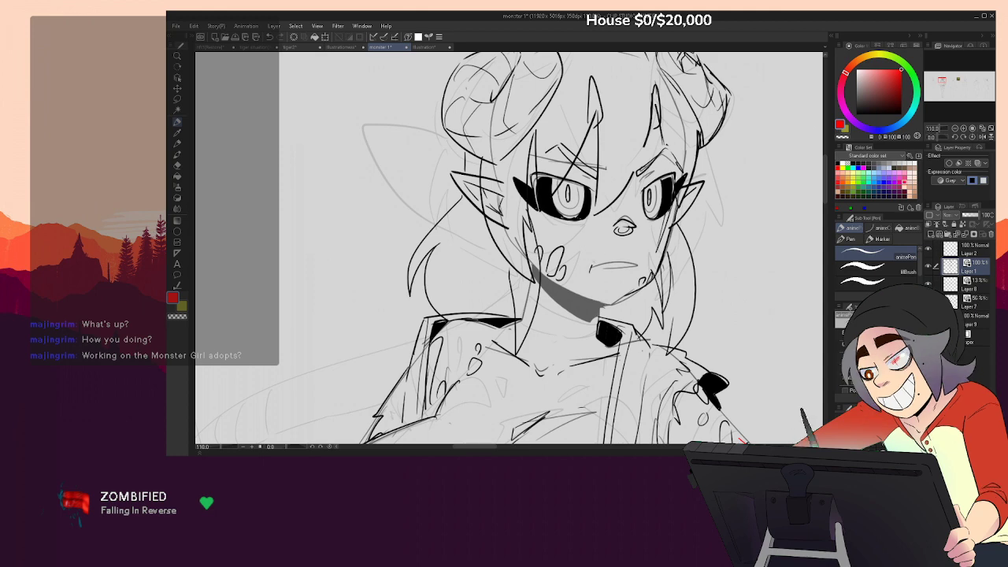
Redraw the second figure's mouth as a smirk with a small fang, undoing the misplaced strokes
drag(599, 269, 610, 256)
drag(609, 256, 619, 270)
key(ctrl+z)
key(ctrl+z)
key(ctrl+z)
key(ctrl+z)
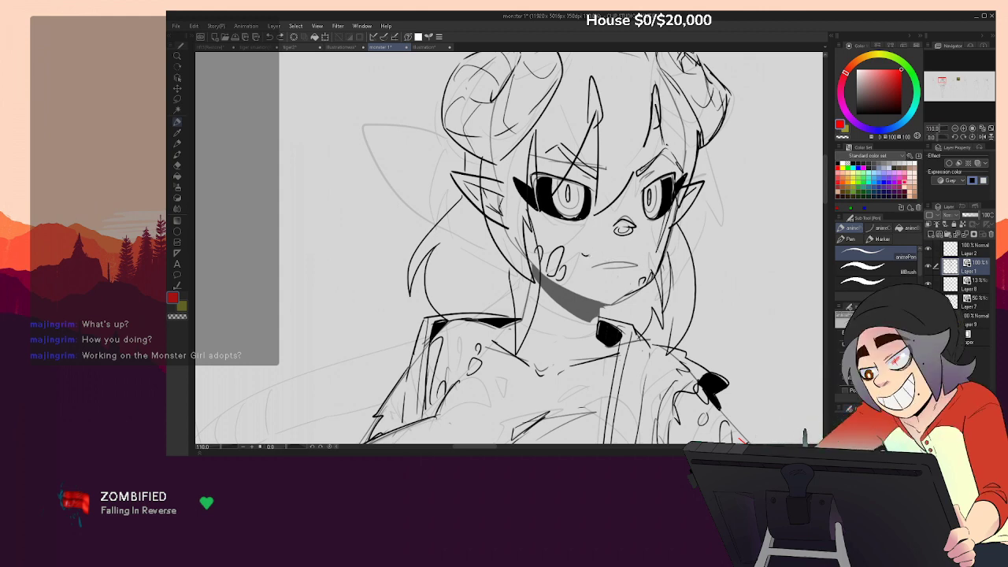
mouse_move(597, 264)
mouse_down()
mouse_move(641, 255)
mouse_move(626, 279)
mouse_up()
key(ctrl+z)
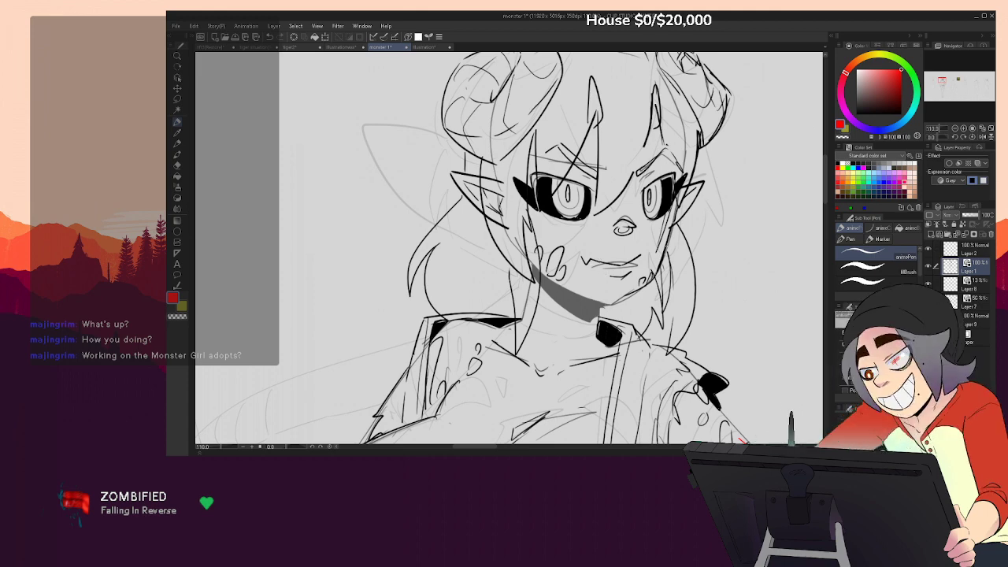
Draw platform sandals on the second figure's crossed feet
drag(688, 250, 661, 298)
key(ctrl+minus)
key(ctrl+minus)
key(ctrl+minus)
key(ctrl+minus)
key(ctrl+minus)
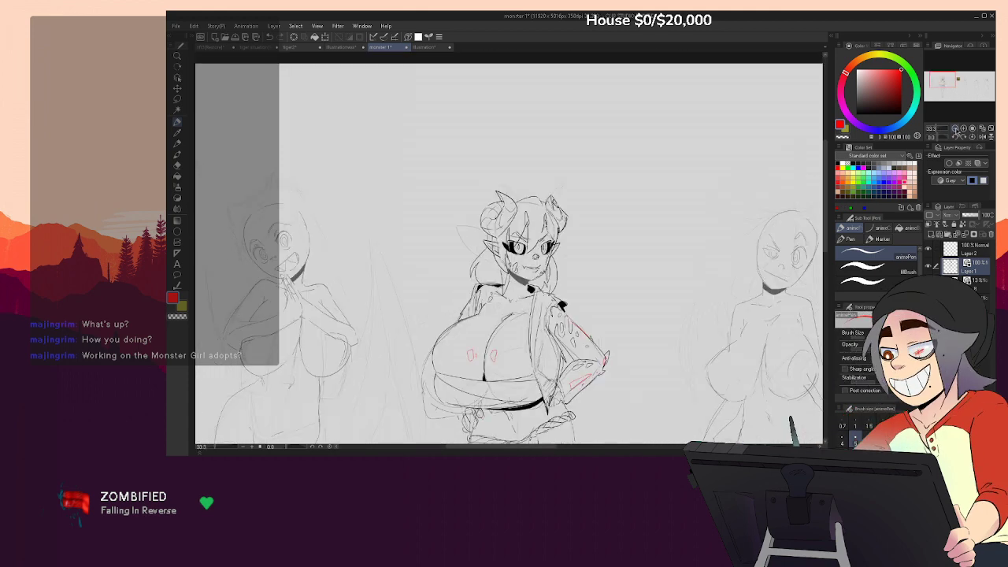
drag(680, 307, 682, 219)
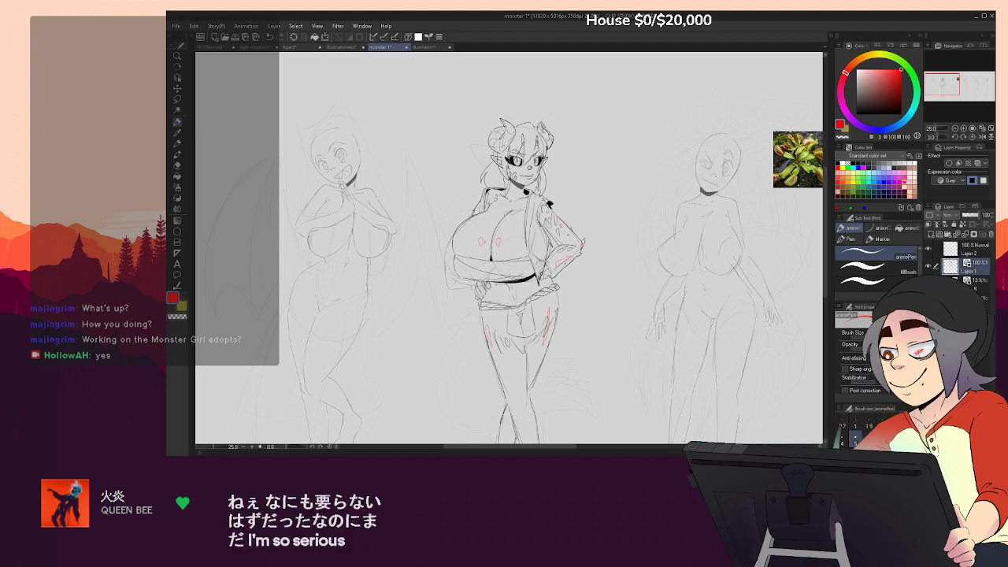
drag(672, 274, 700, 181)
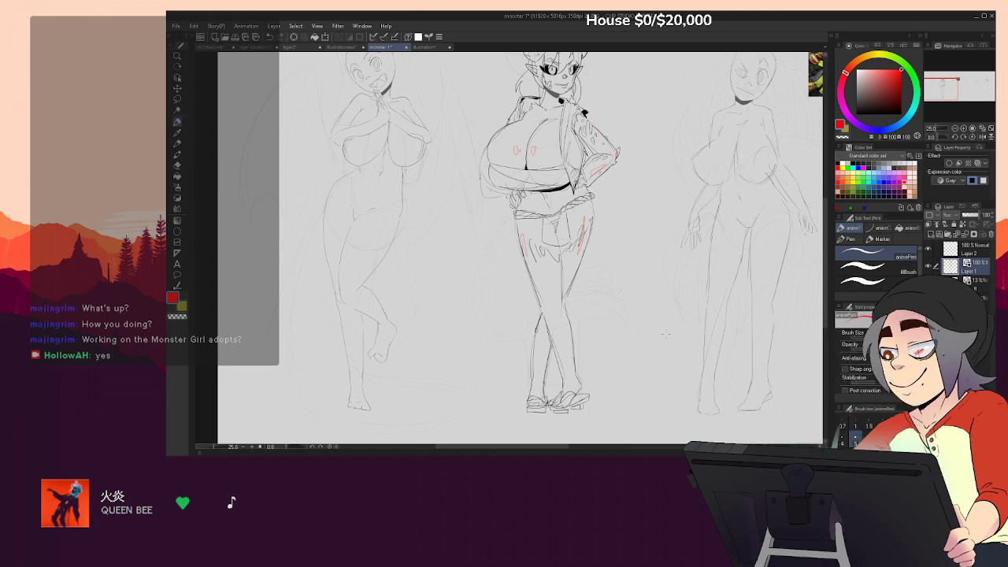
Draw curling vine markings down the third figure's upper arm beside the plant reference, undoing the misplaced outer stroke
drag(660, 339, 555, 418)
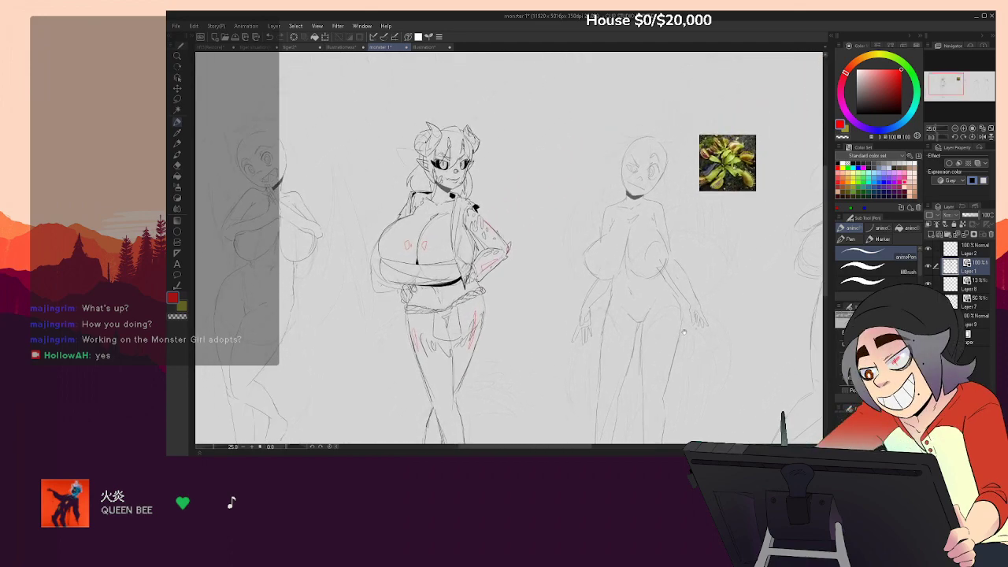
drag(709, 293, 629, 335)
scroll(627, 336, up, 4)
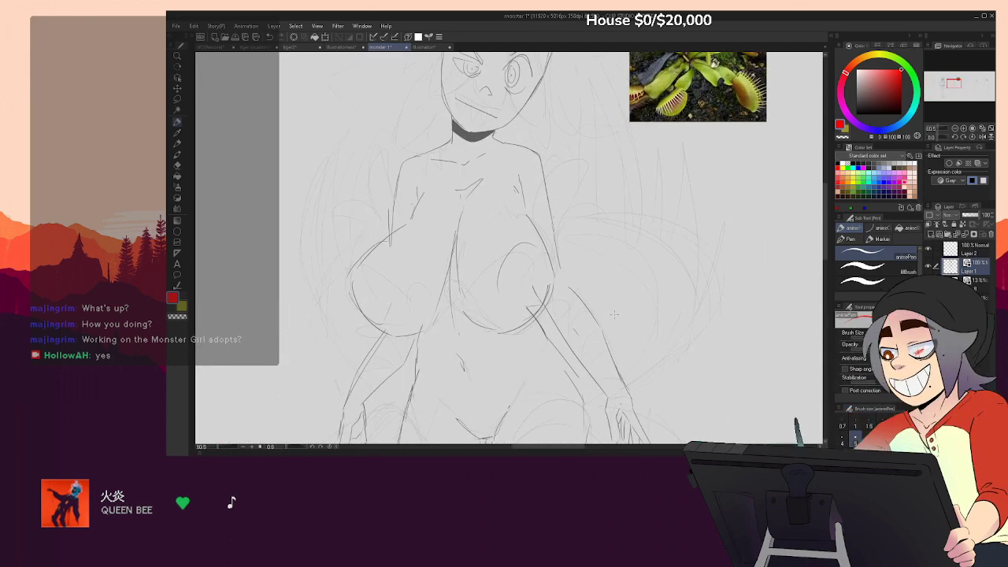
drag(616, 228, 687, 274)
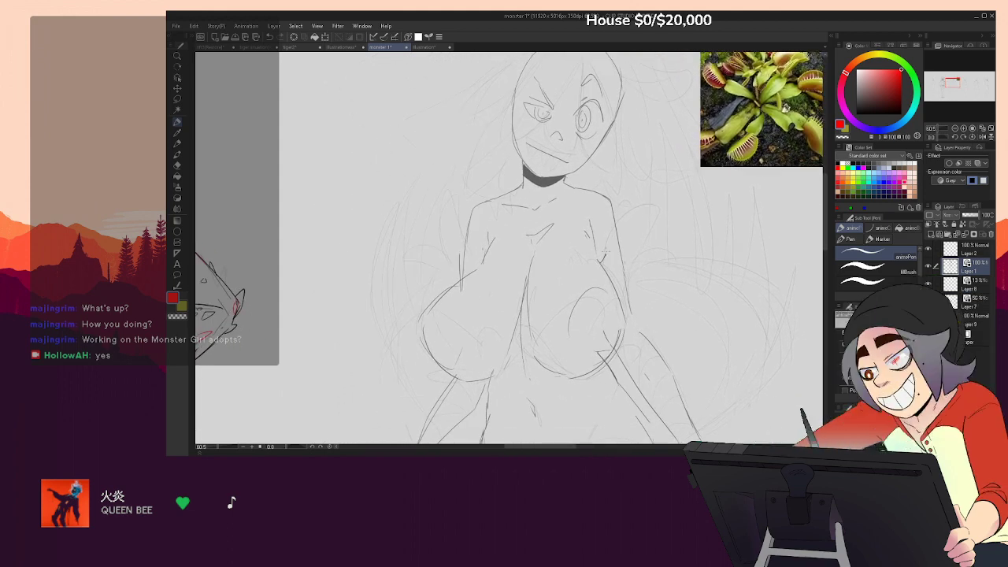
drag(604, 216, 602, 262)
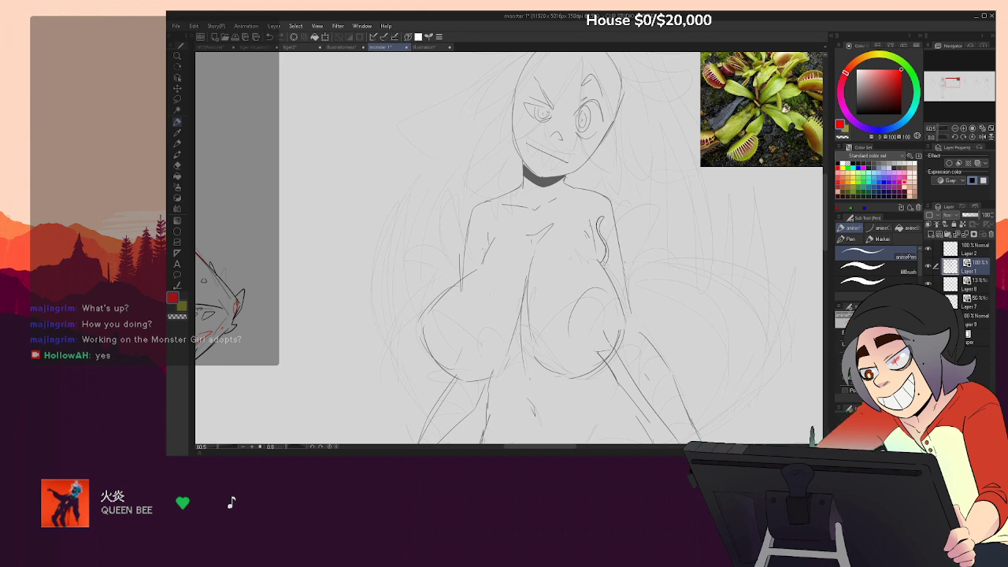
drag(611, 217, 628, 299)
key(ctrl+z)
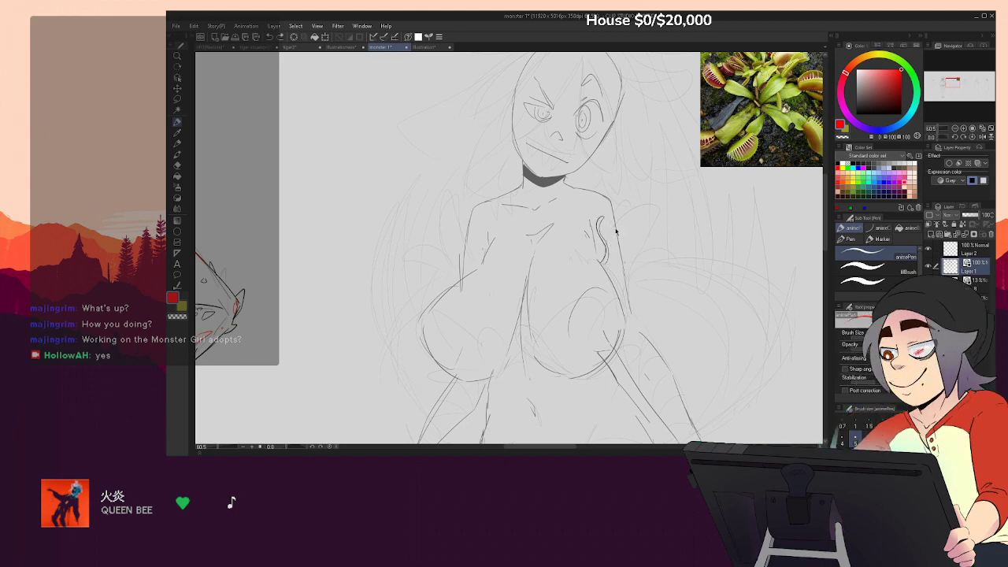
mouse_move(595, 219)
mouse_down()
mouse_move(605, 258)
mouse_move(611, 248)
mouse_up()
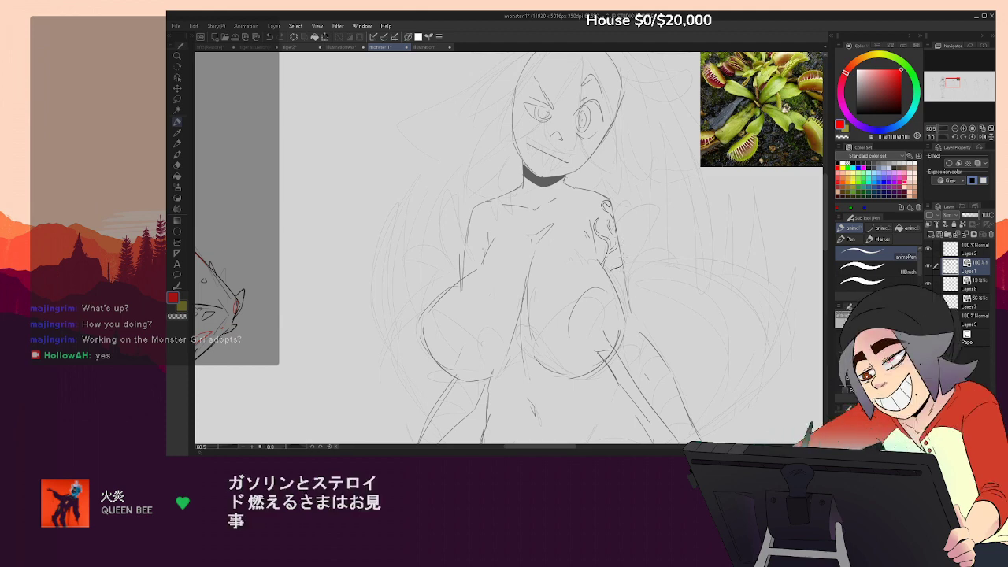
Add a spiral and small leaves sprouting from the outer edge of the third figure's vine-marked arm, undoing stray strokes
mouse_move(627, 246)
mouse_down()
mouse_move(633, 224)
mouse_move(643, 244)
mouse_up()
key(ctrl+z)
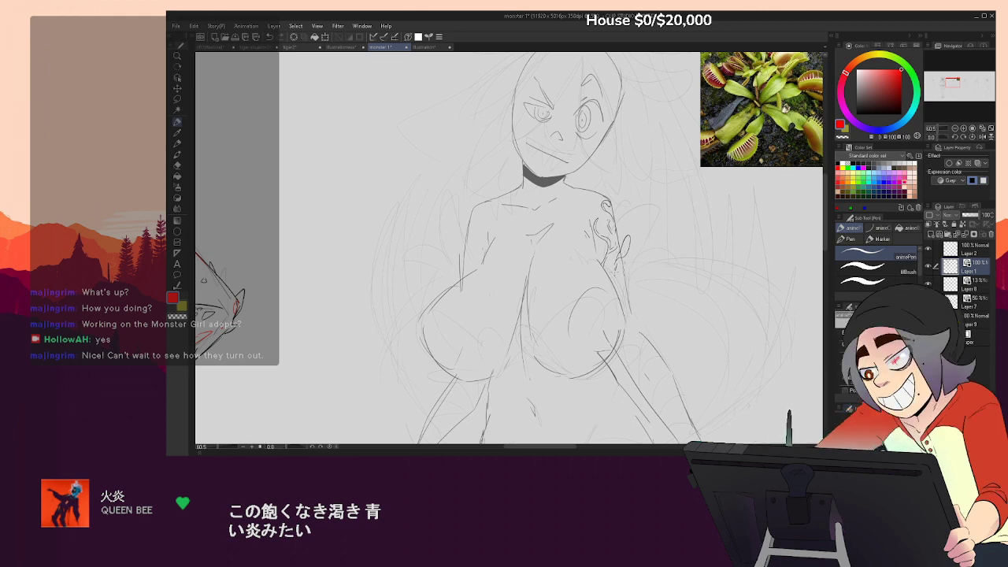
drag(619, 268, 622, 281)
drag(615, 276, 624, 289)
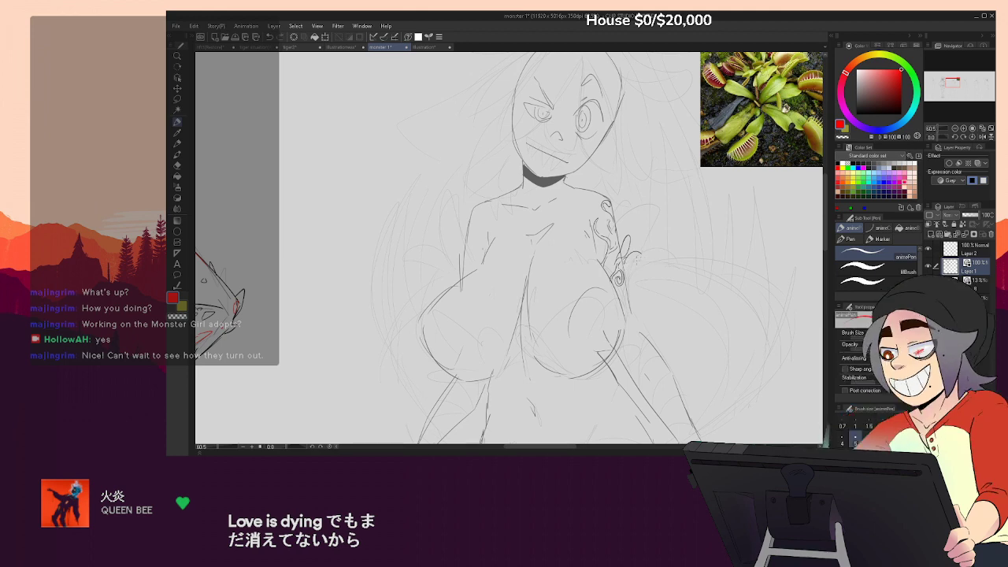
key(ctrl+z)
mouse_move(626, 263)
mouse_down()
mouse_move(649, 260)
mouse_move(657, 283)
mouse_move(643, 245)
mouse_up()
drag(634, 284, 655, 282)
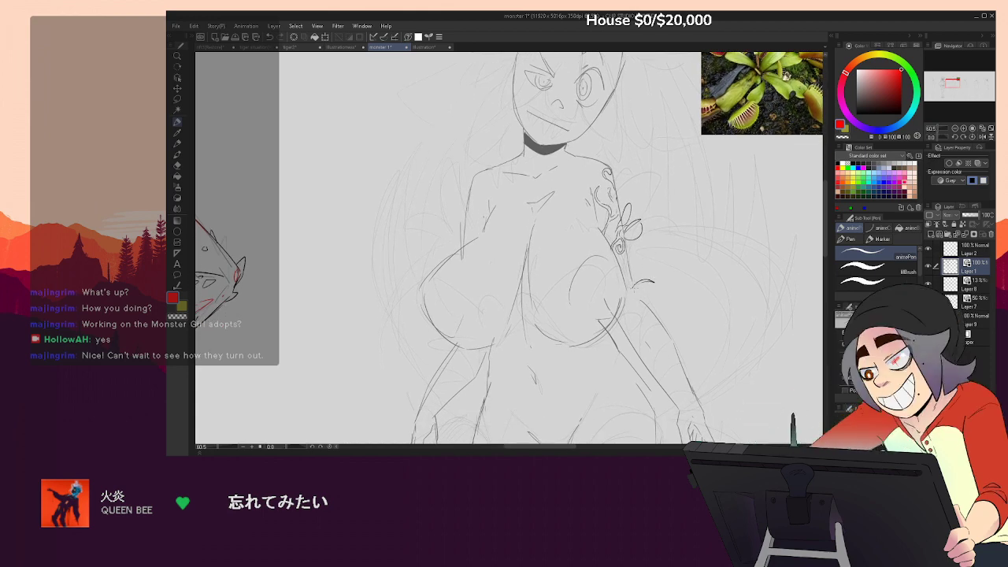
drag(514, 178, 554, 201)
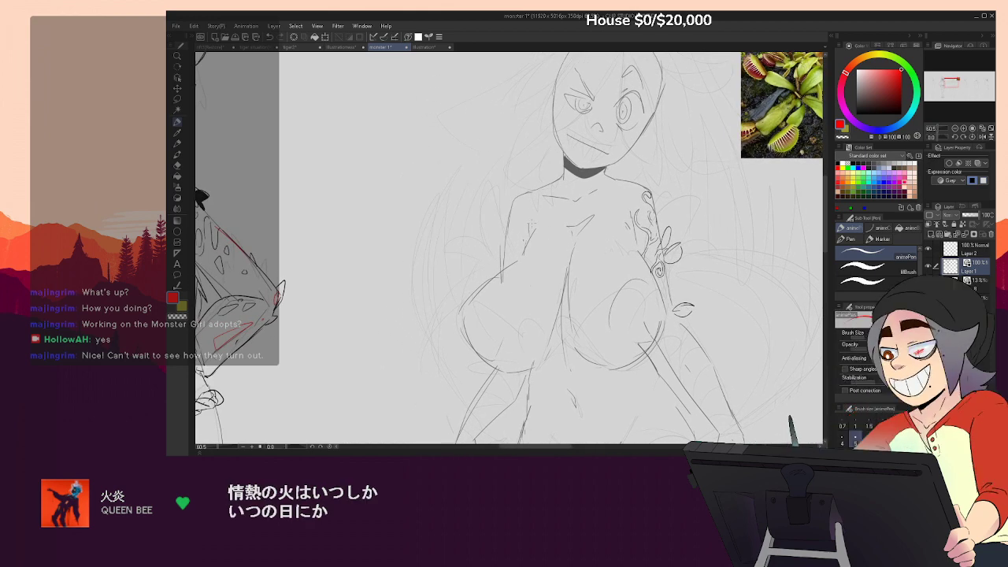
drag(500, 293, 495, 319)
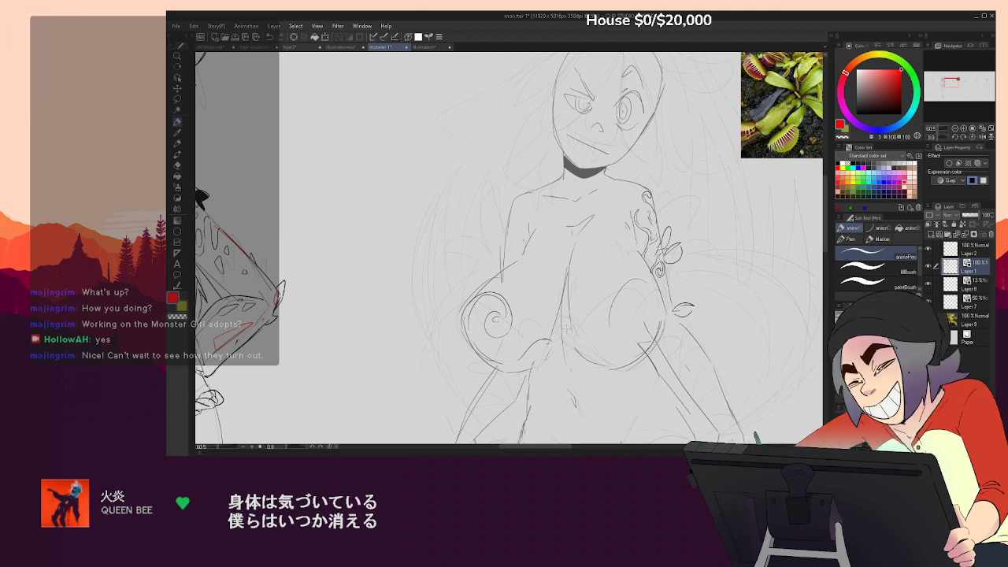
key(ctrl+z)
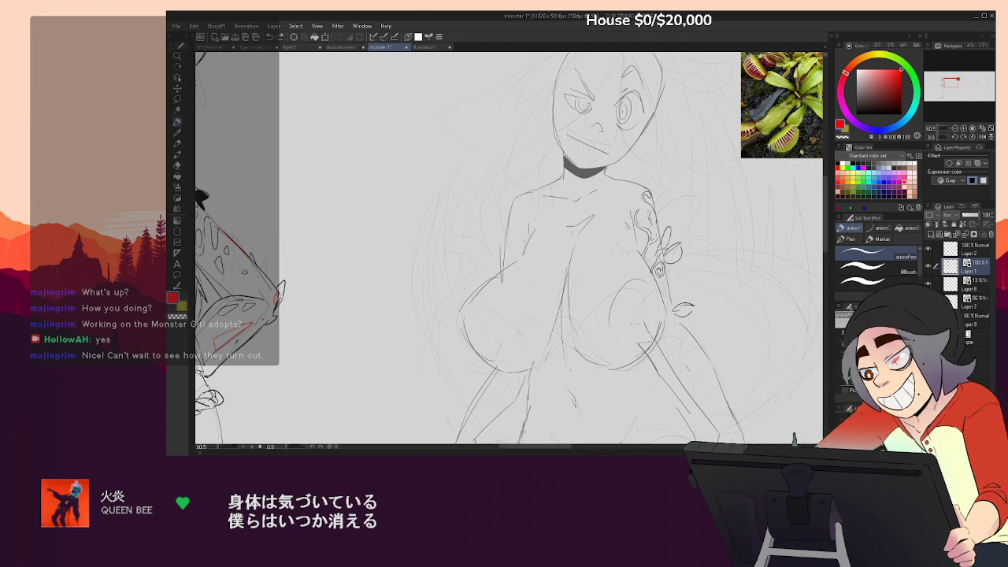
Extend the curling vine markings across the third figure's shoulder and add flytrap-like stripes to the arm's leaves
drag(687, 223, 674, 254)
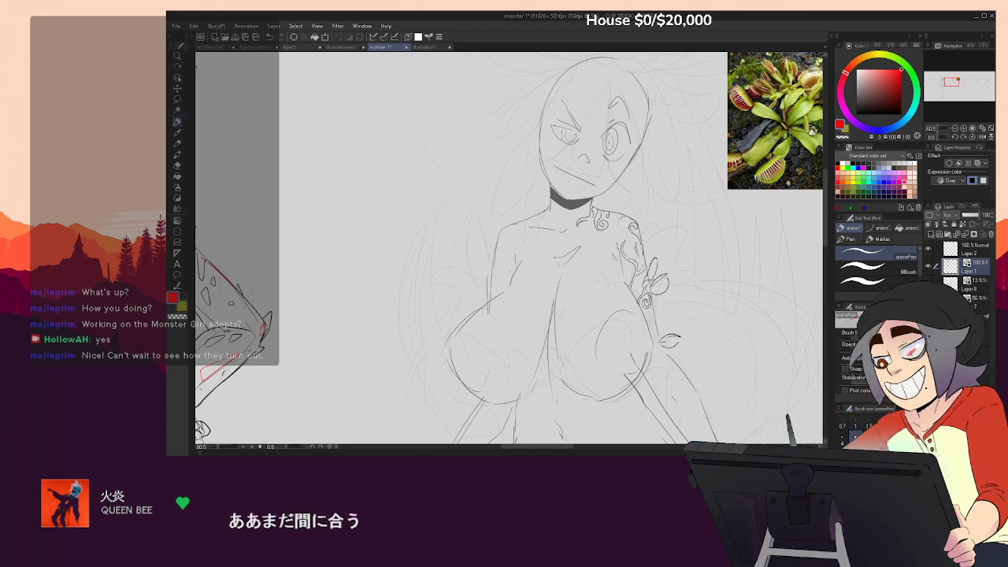
mouse_move(688, 289)
mouse_down()
mouse_move(660, 264)
mouse_move(662, 293)
mouse_up()
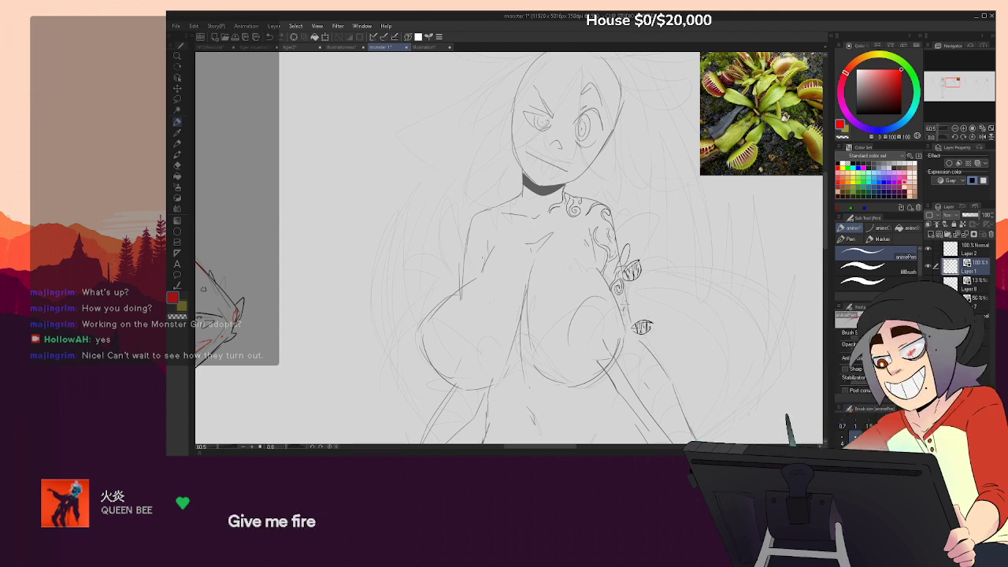
Continue the vine pattern down the third figure's forearm with curved marks and a spiral near the wrist
drag(520, 315, 482, 214)
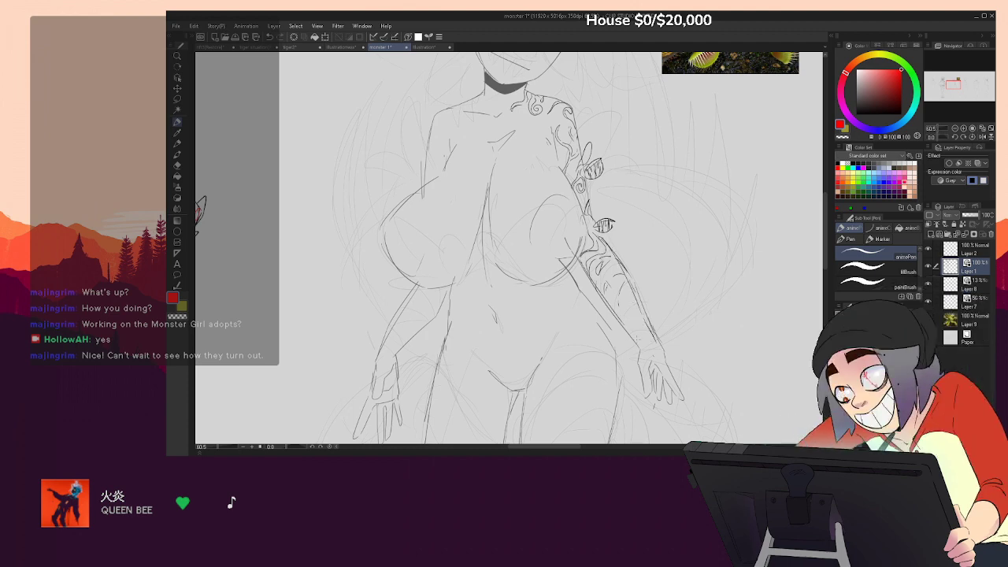
mouse_move(717, 293)
mouse_down()
mouse_move(745, 367)
mouse_move(751, 289)
mouse_move(743, 308)
mouse_up()
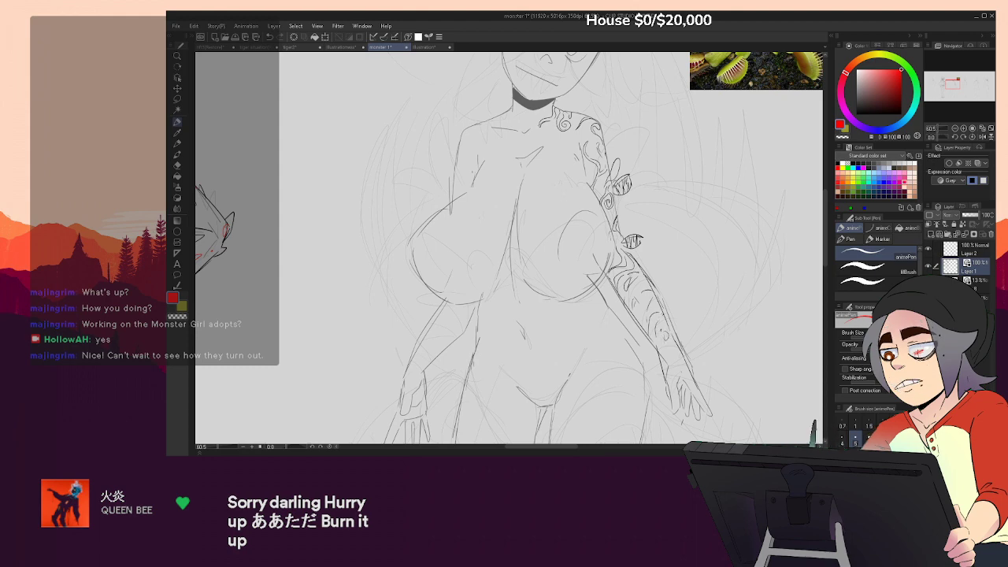
mouse_move(734, 309)
mouse_down()
mouse_move(758, 349)
mouse_move(742, 339)
mouse_move(737, 180)
mouse_move(703, 394)
mouse_move(707, 245)
mouse_move(696, 156)
mouse_up()
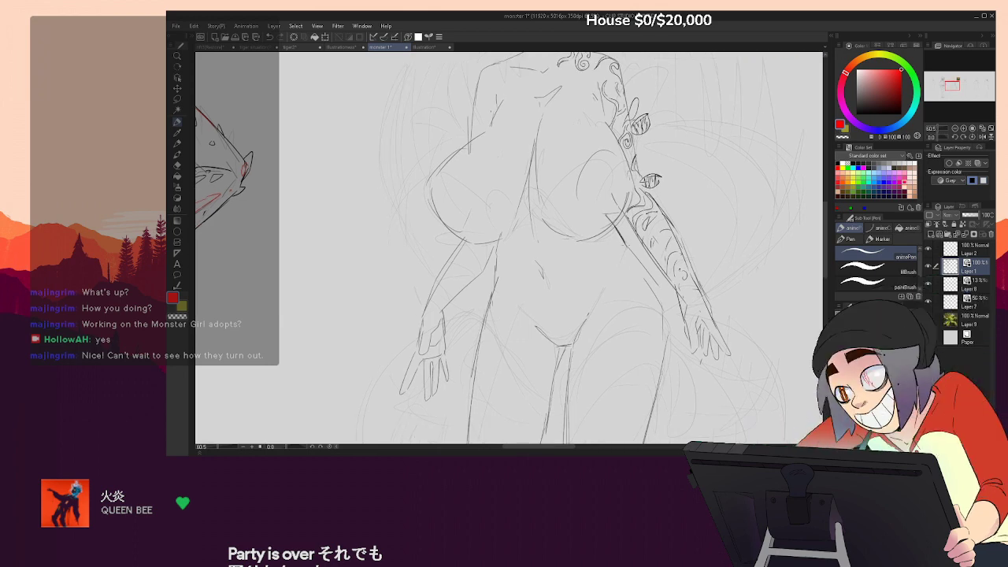
Draw large overlapping leaf shapes from the third figure's hip across the upper thigh, undoing the misplaced first stroke
drag(633, 275, 582, 384)
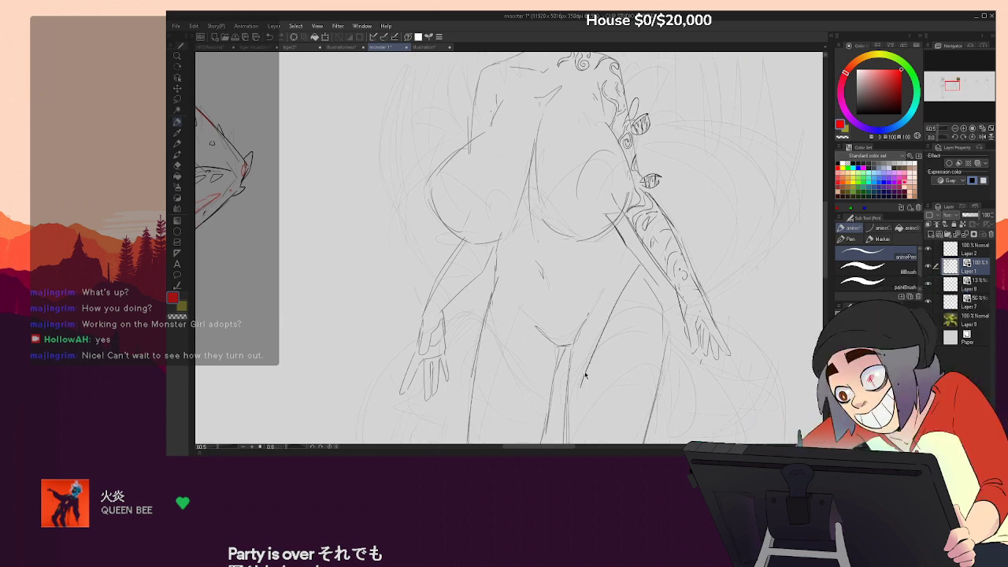
key(ctrl+z)
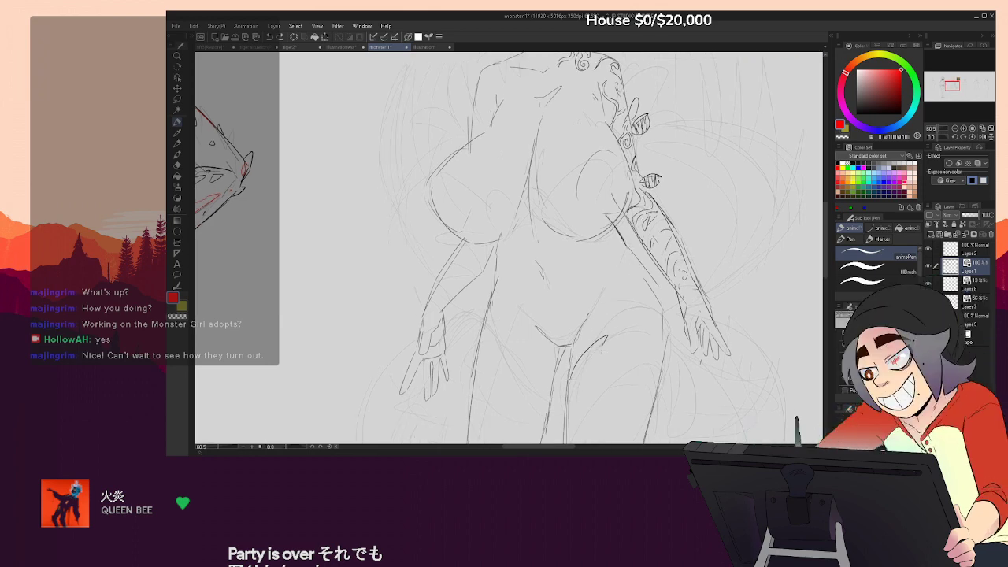
mouse_move(570, 376)
mouse_down()
mouse_move(619, 320)
mouse_move(616, 342)
mouse_up()
drag(573, 409, 564, 412)
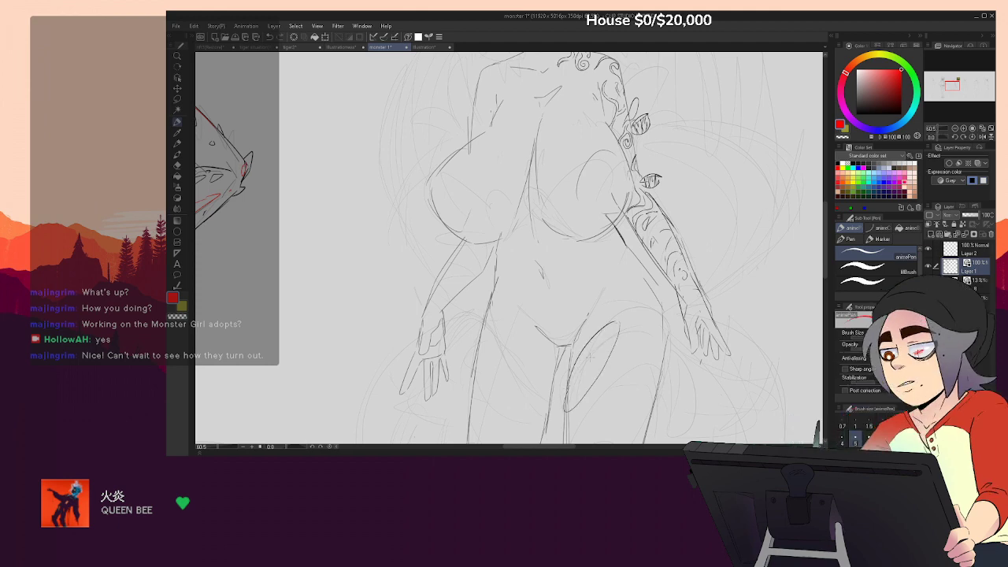
drag(637, 266, 651, 306)
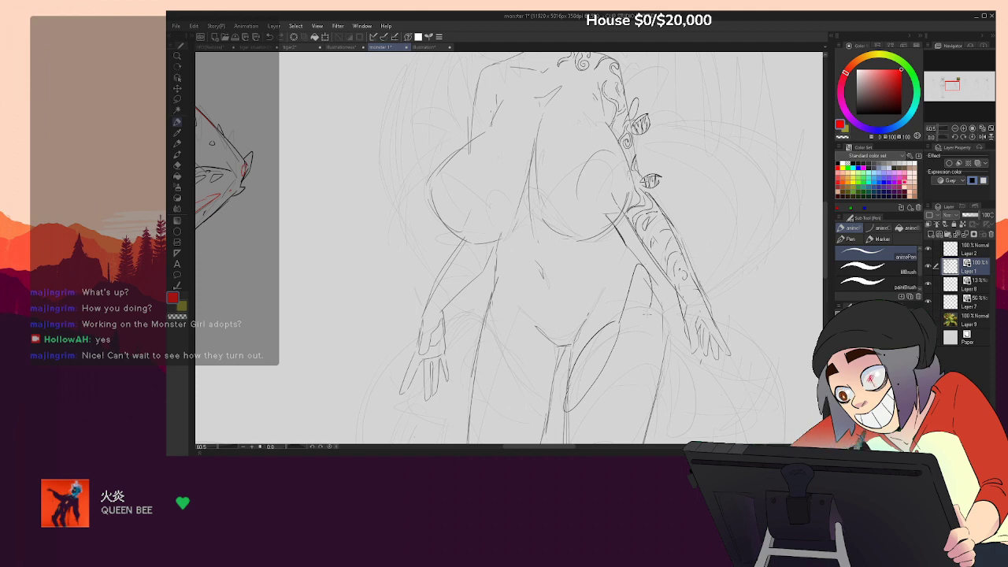
mouse_move(659, 298)
mouse_down()
mouse_move(649, 359)
mouse_move(624, 391)
mouse_up()
Add more narrow, pointed leaves layered down the third figure's thigh below the hip leaves
drag(567, 331, 581, 234)
drag(610, 282, 579, 316)
drag(582, 347, 605, 325)
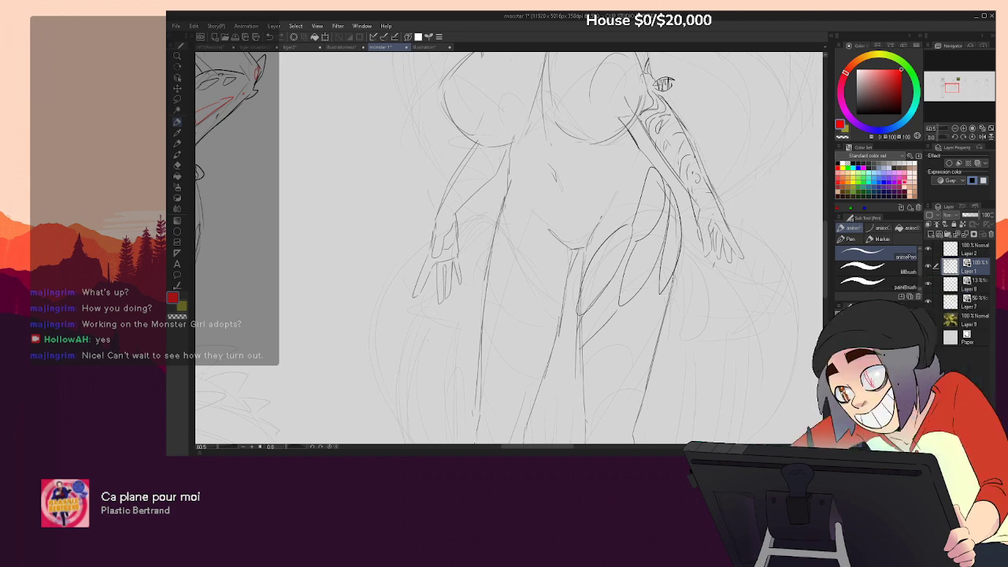
drag(648, 331, 614, 352)
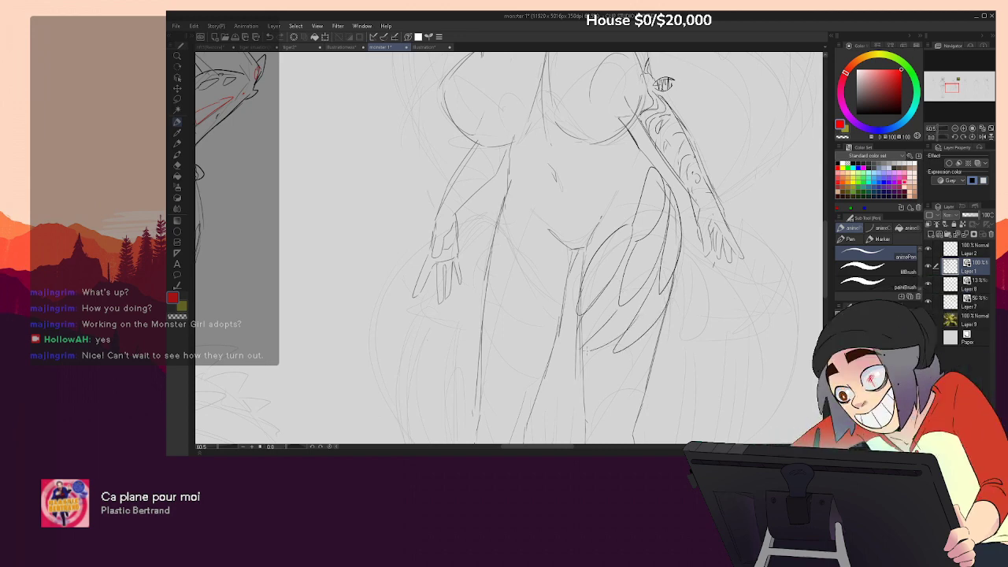
drag(700, 289, 700, 294)
drag(677, 245, 680, 278)
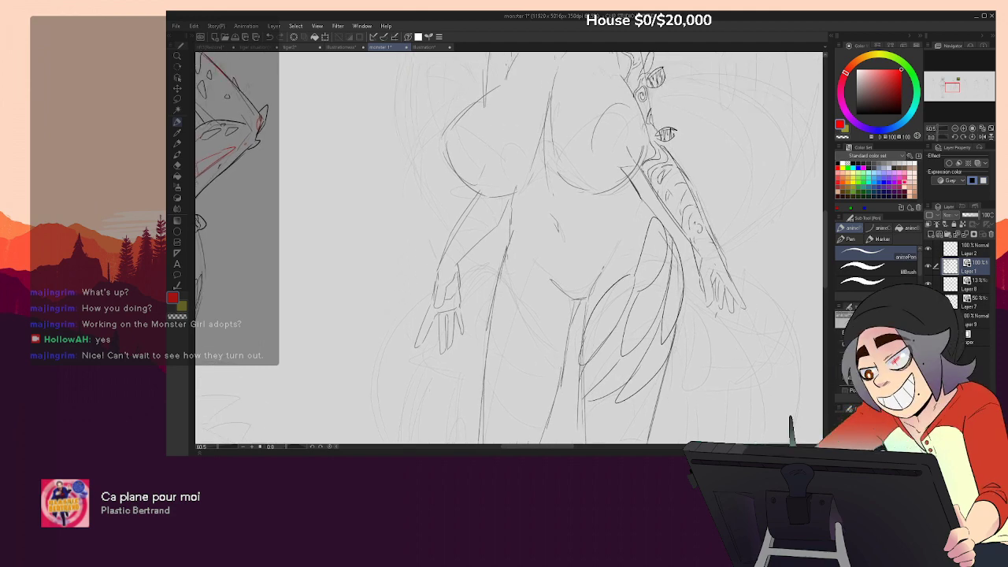
Draw curved bands and a spiral around the third figure's knee, with a long rounded shape down the shin
drag(701, 352, 723, 251)
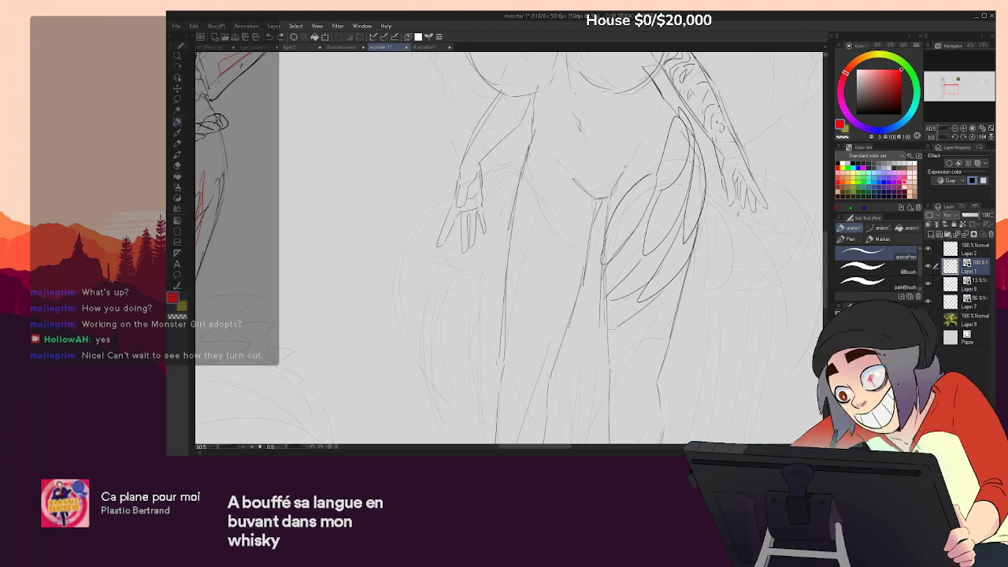
mouse_move(671, 308)
mouse_down()
mouse_move(611, 397)
mouse_move(630, 400)
mouse_up()
mouse_move(663, 341)
mouse_down()
mouse_move(638, 417)
mouse_move(642, 332)
mouse_up()
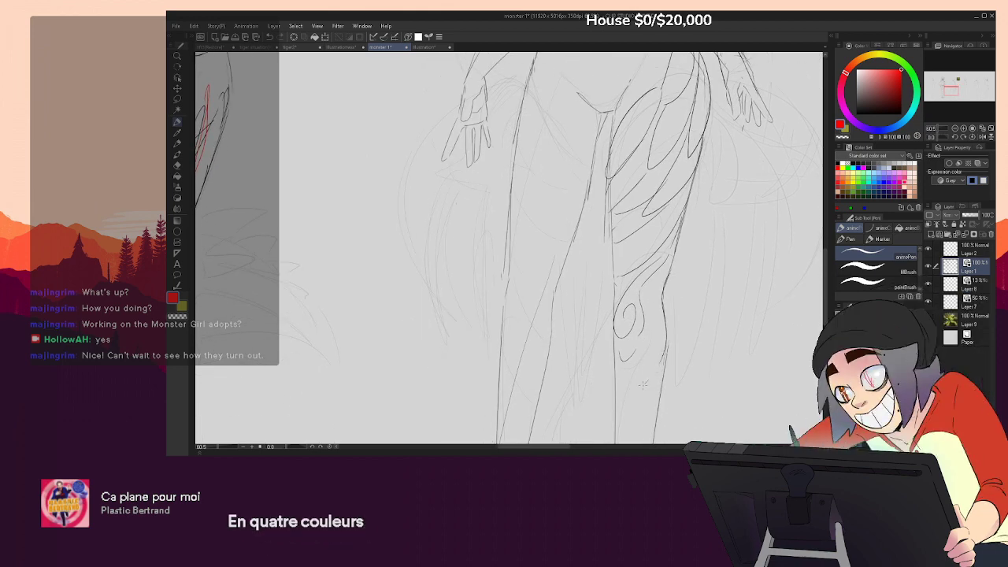
scroll(671, 290, down, 4)
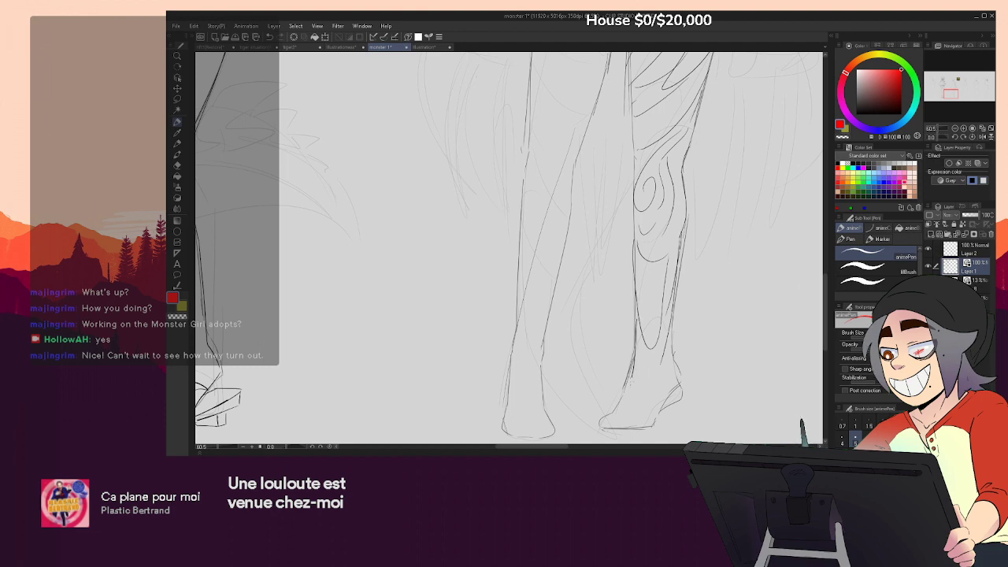
Add small leaves to both of the third figure's shoulders and upper arms
scroll(509, 247, up, 10)
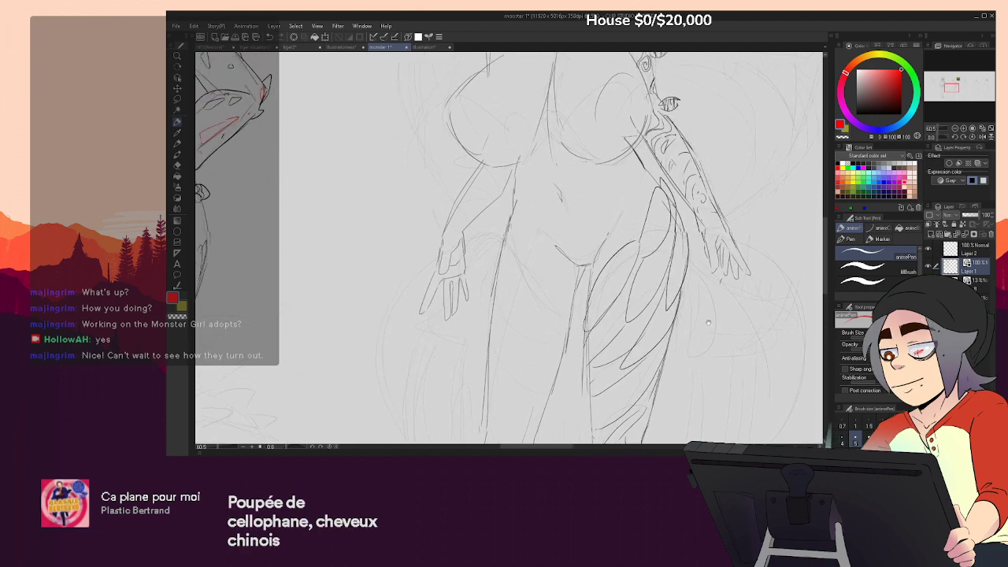
scroll(707, 344, up, 5)
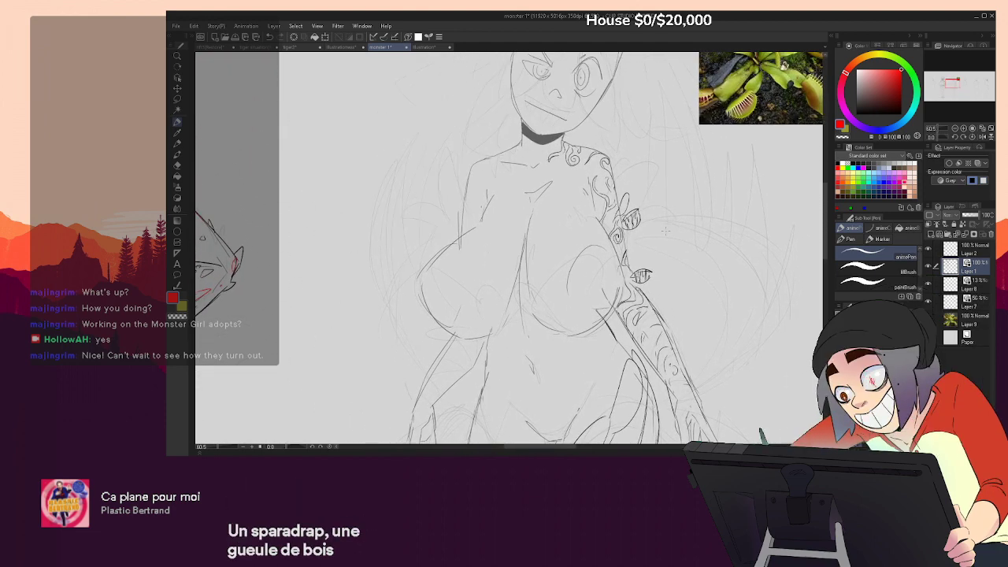
mouse_move(615, 175)
mouse_down()
mouse_move(629, 160)
mouse_move(616, 145)
mouse_up()
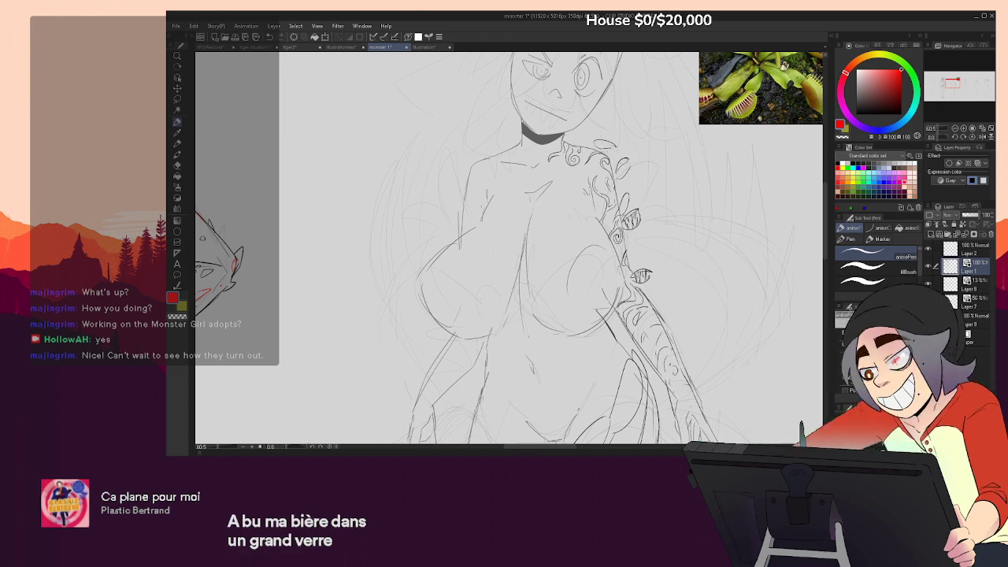
drag(637, 147, 734, 204)
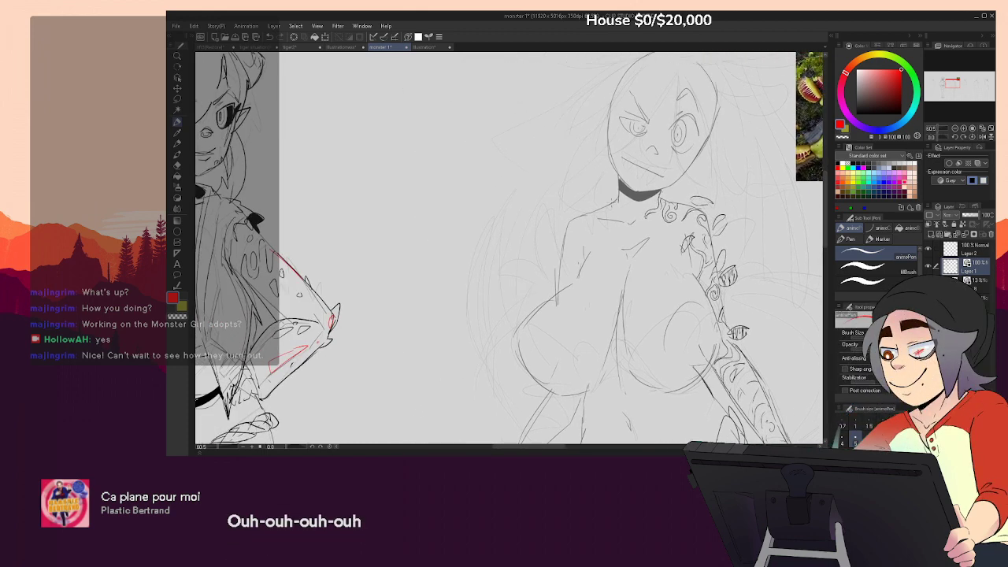
drag(559, 213, 583, 208)
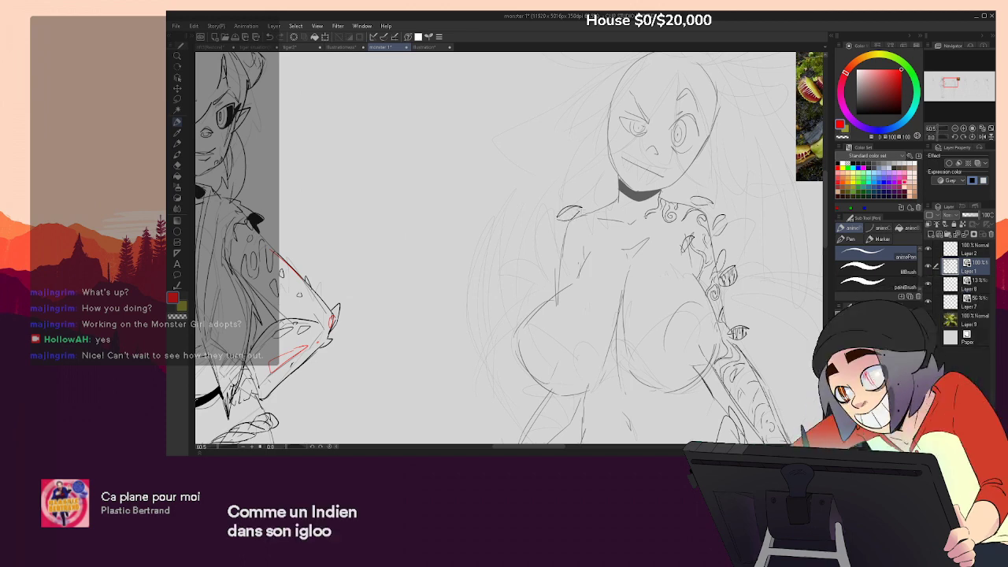
drag(555, 267, 564, 257)
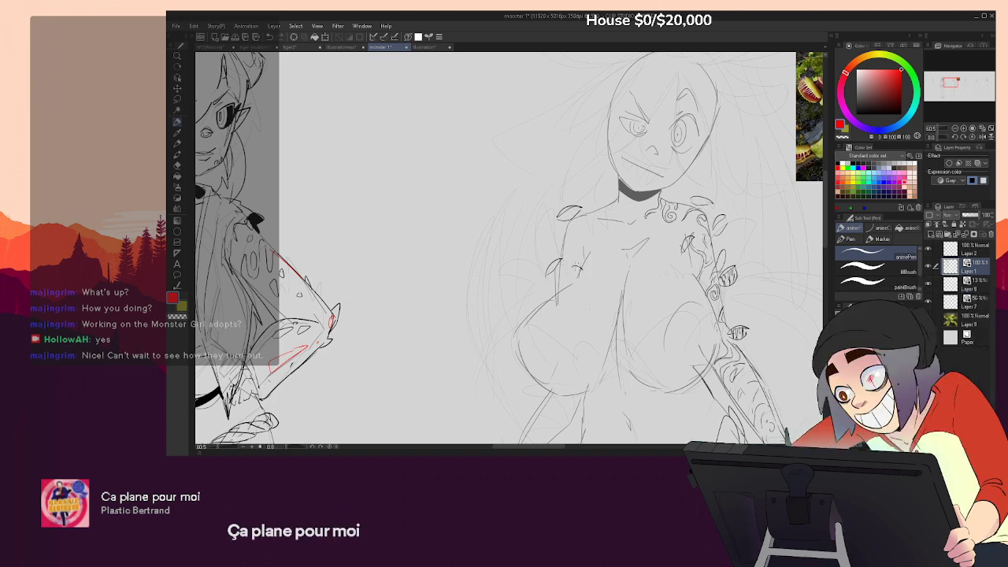
Add more curved stripes to the upper part of the third figure's vine-marked forearm
drag(802, 377, 731, 198)
drag(733, 288, 731, 264)
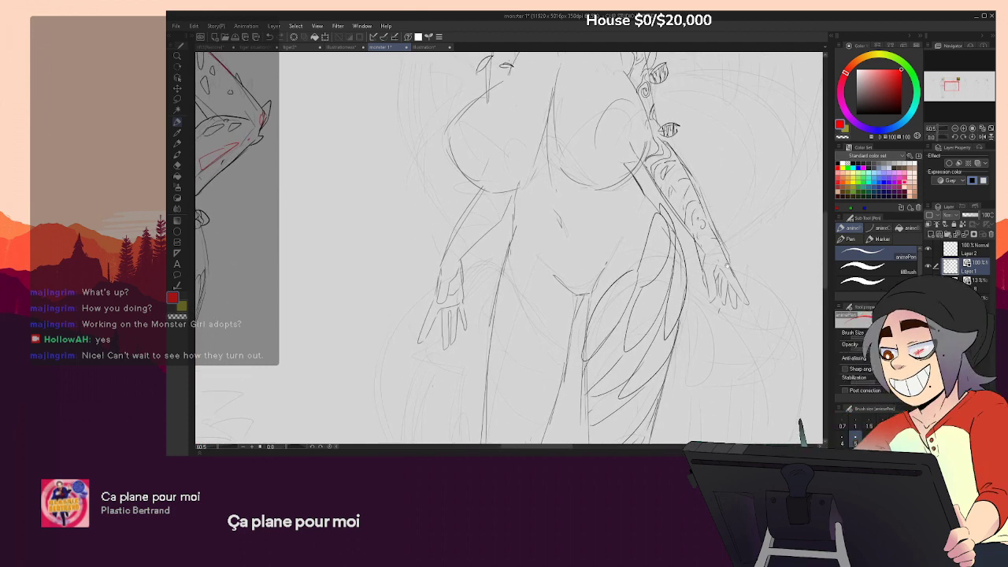
scroll(715, 213, up, 2)
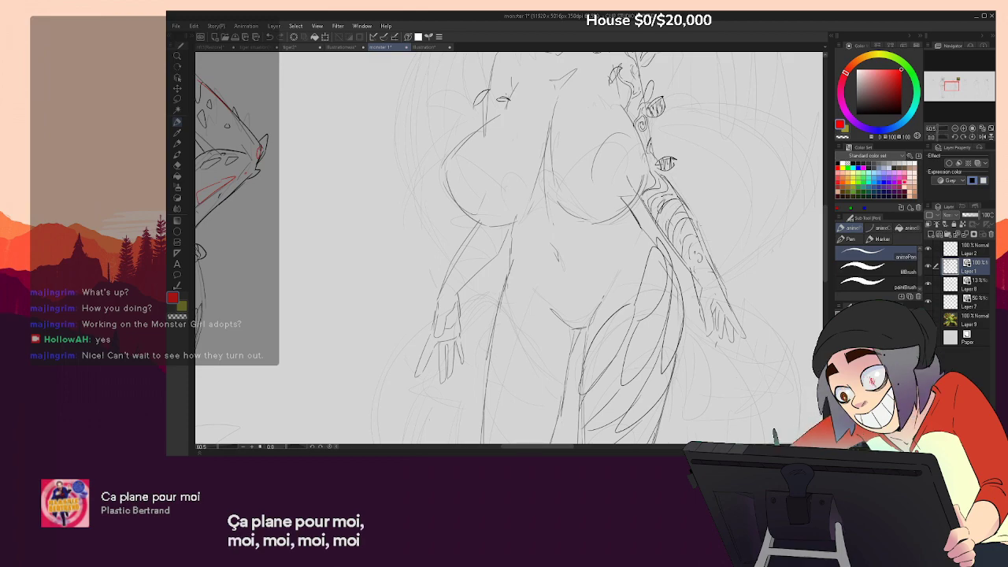
Sketch a curved, pointed leaf shape cupping the third figure's bust on the side of the vine-marked forearm
drag(674, 266, 731, 369)
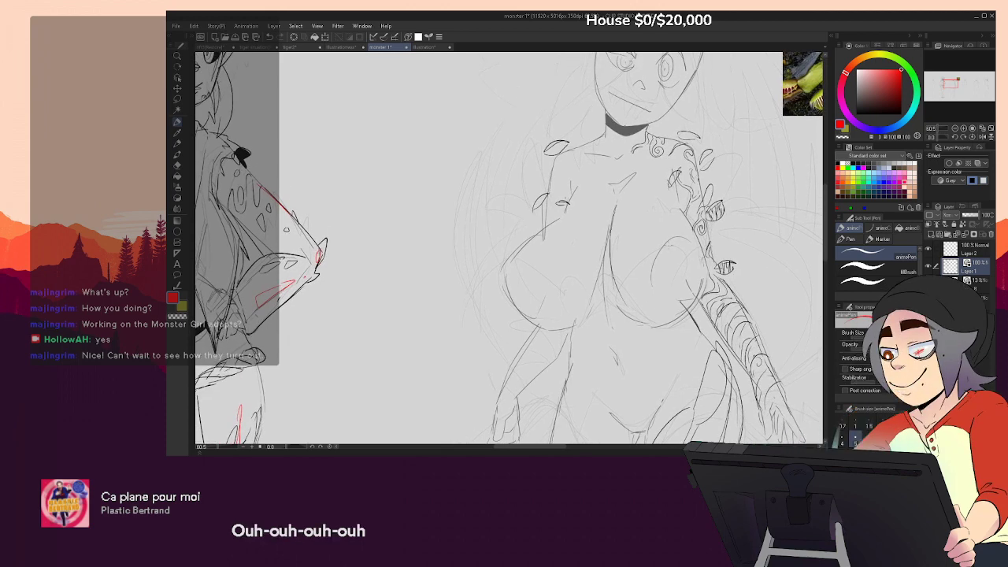
drag(686, 260, 688, 304)
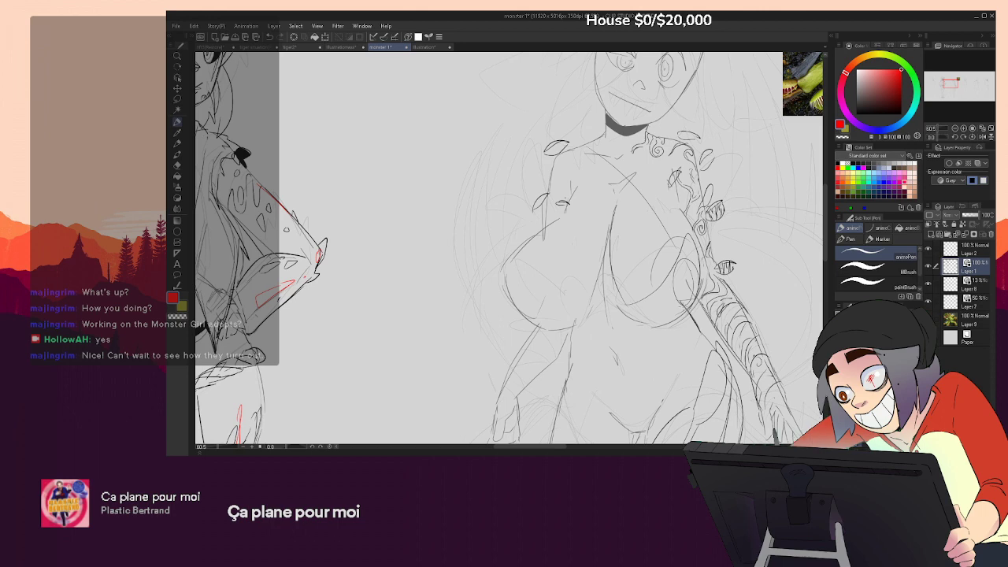
key(ctrl+z)
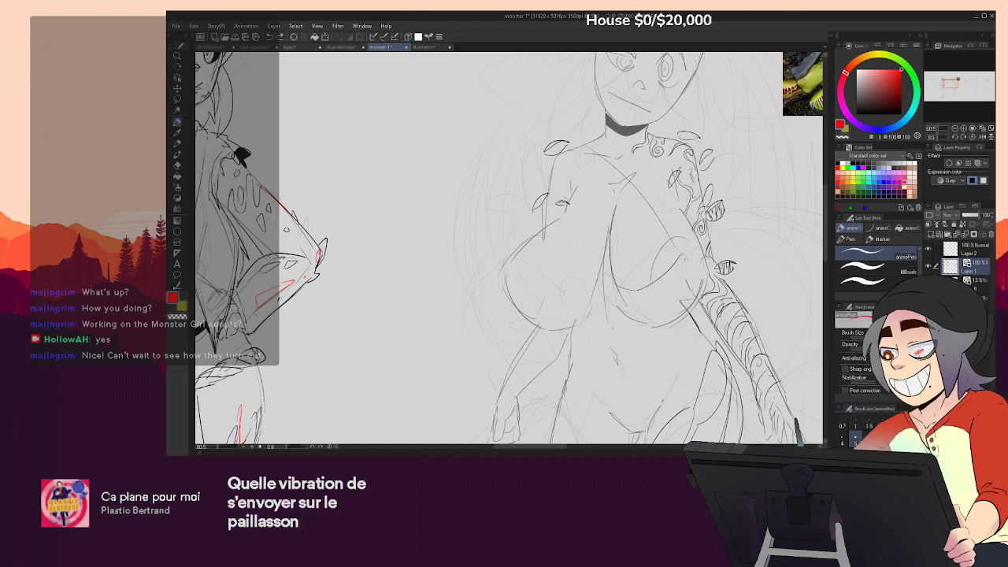
drag(625, 288, 643, 297)
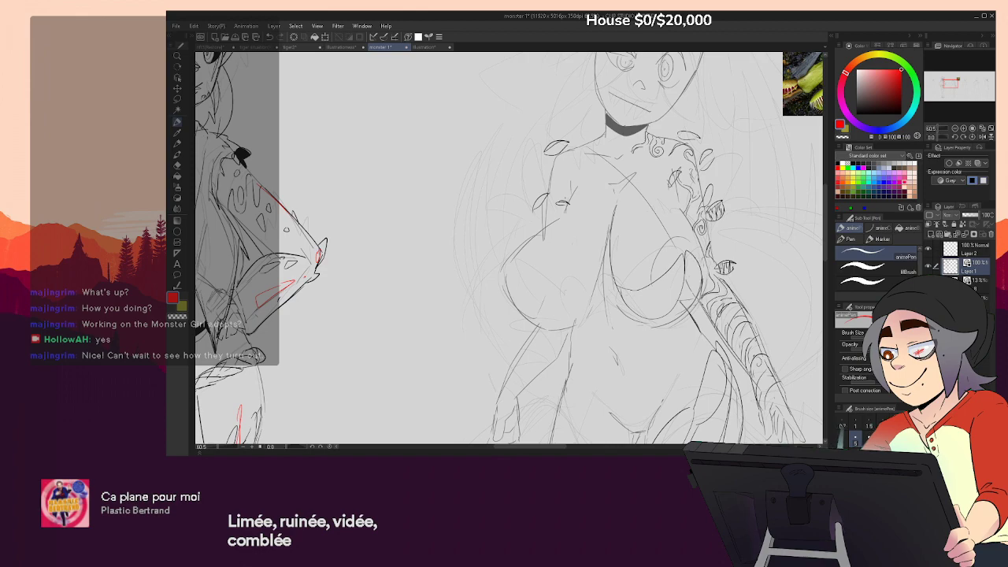
drag(754, 225, 693, 193)
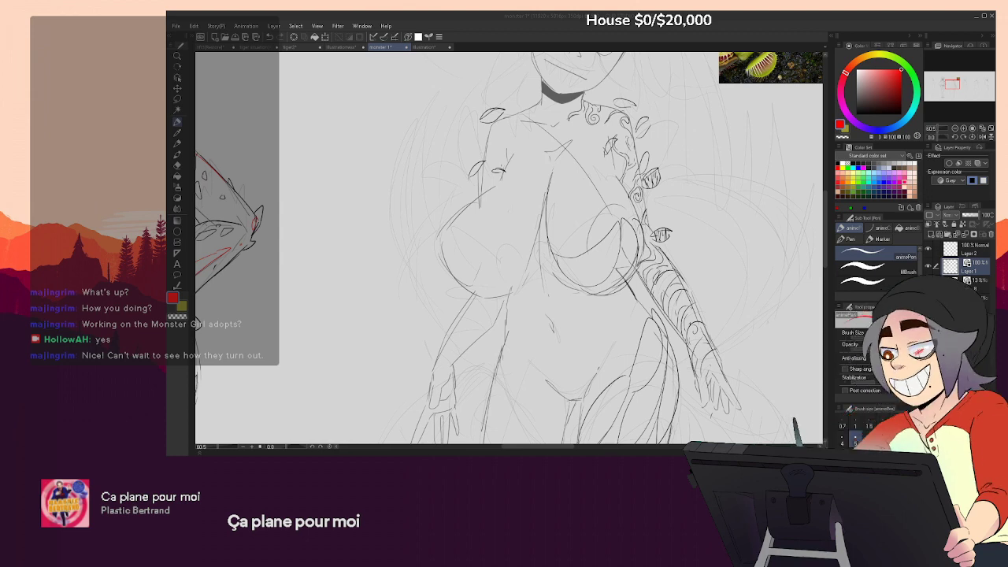
Draw layered pointed leaves over the third figure's other hip and thigh, ending in curved bands and a rounded swirl at the knee
click(955, 129)
click(955, 128)
click(955, 128)
mouse_move(705, 303)
mouse_down()
mouse_move(714, 217)
mouse_move(722, 309)
mouse_move(731, 199)
mouse_move(727, 312)
mouse_move(732, 255)
mouse_up()
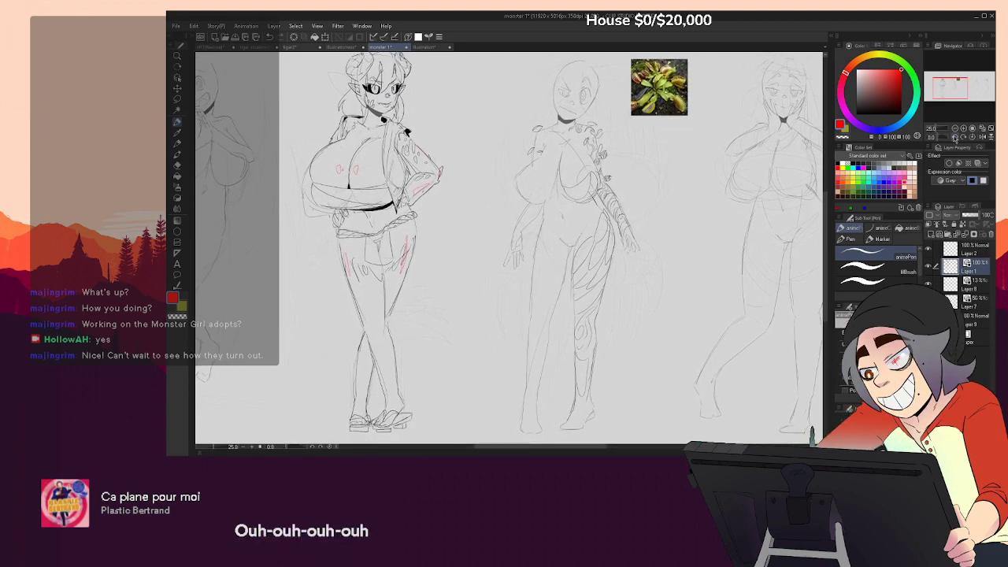
click(963, 128)
click(964, 128)
drag(607, 230, 602, 213)
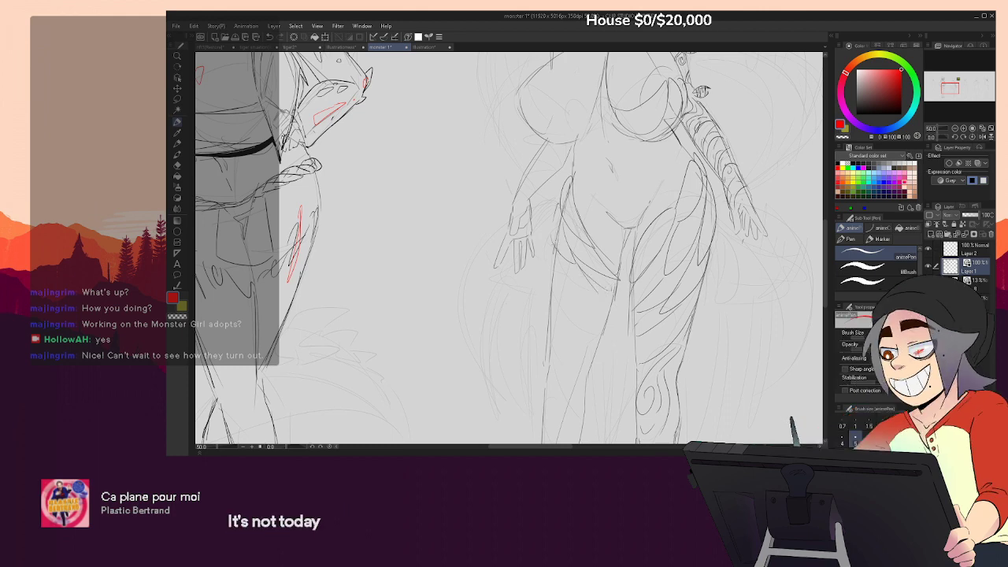
mouse_move(555, 314)
mouse_down()
mouse_move(578, 374)
mouse_move(588, 331)
mouse_up()
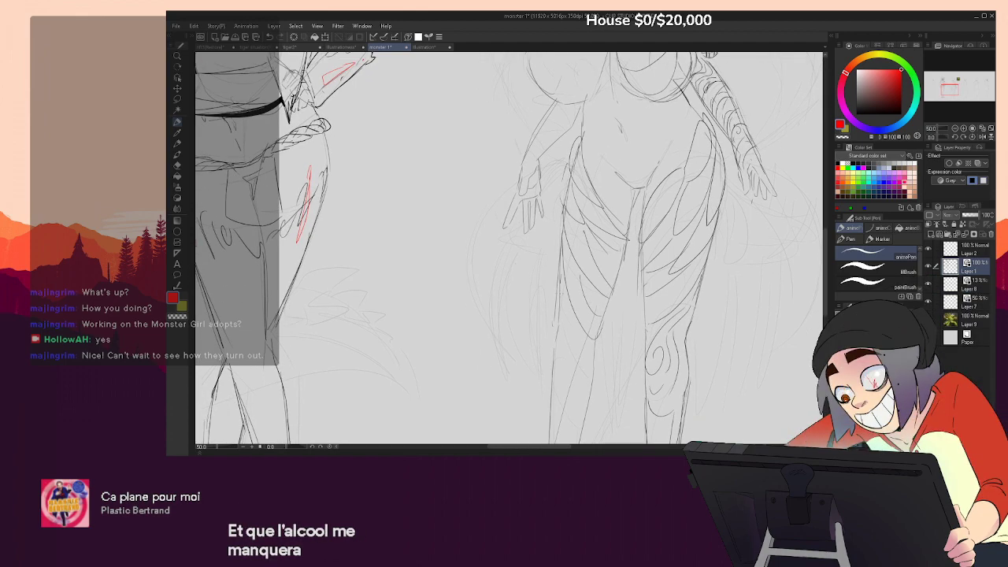
drag(697, 336, 673, 371)
key(e)
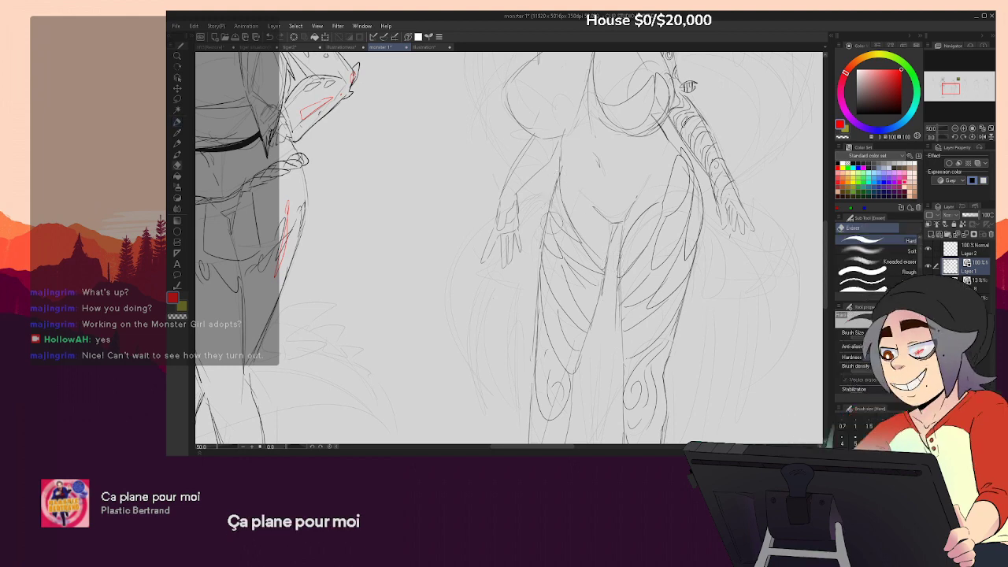
key(p)
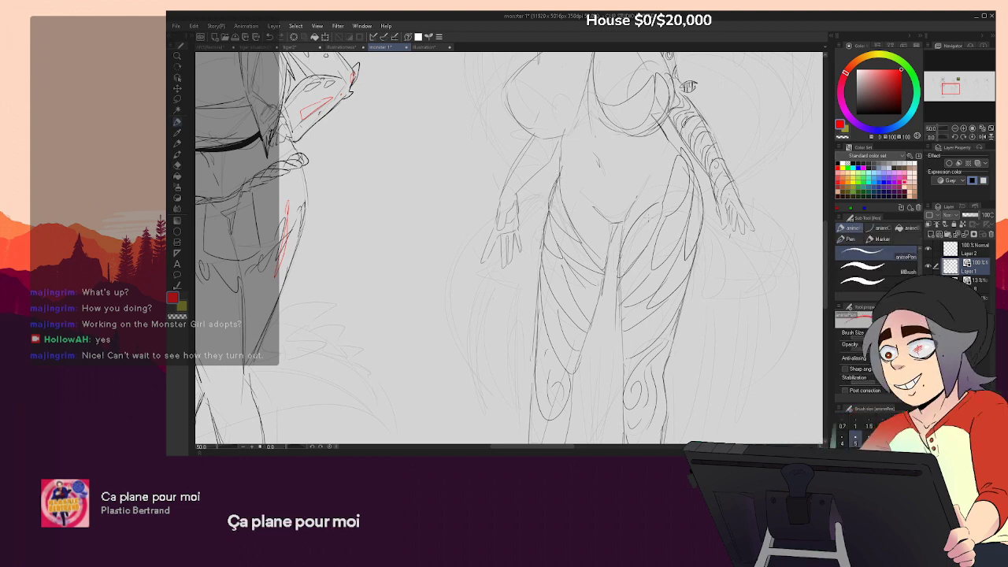
key(e)
key(p)
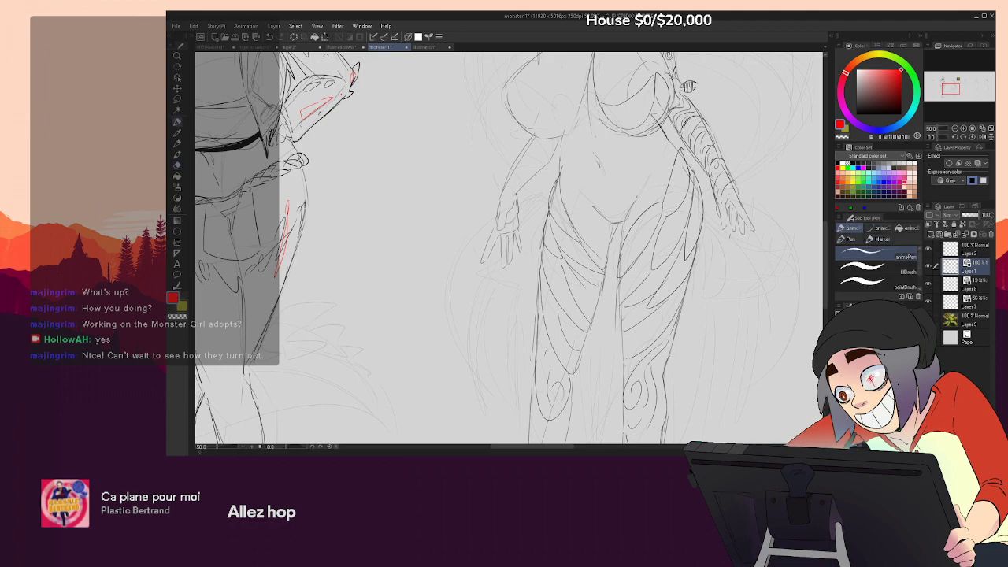
Sketch curling vines, swirls and a cluster of pointed leaves across the third figure's lower abdomen between the hips
drag(719, 260, 733, 126)
scroll(733, 126, up, 10)
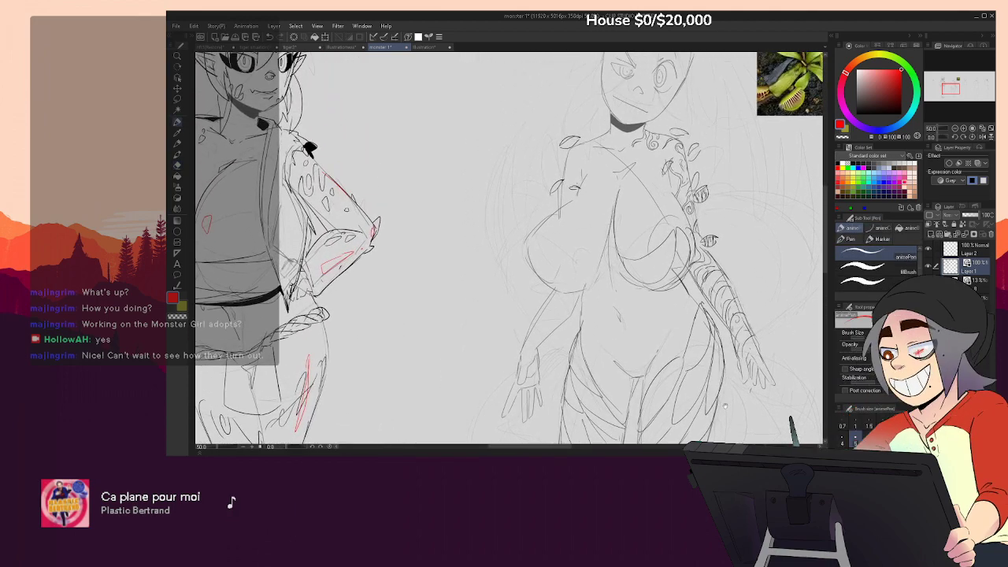
scroll(509, 249, down, 1)
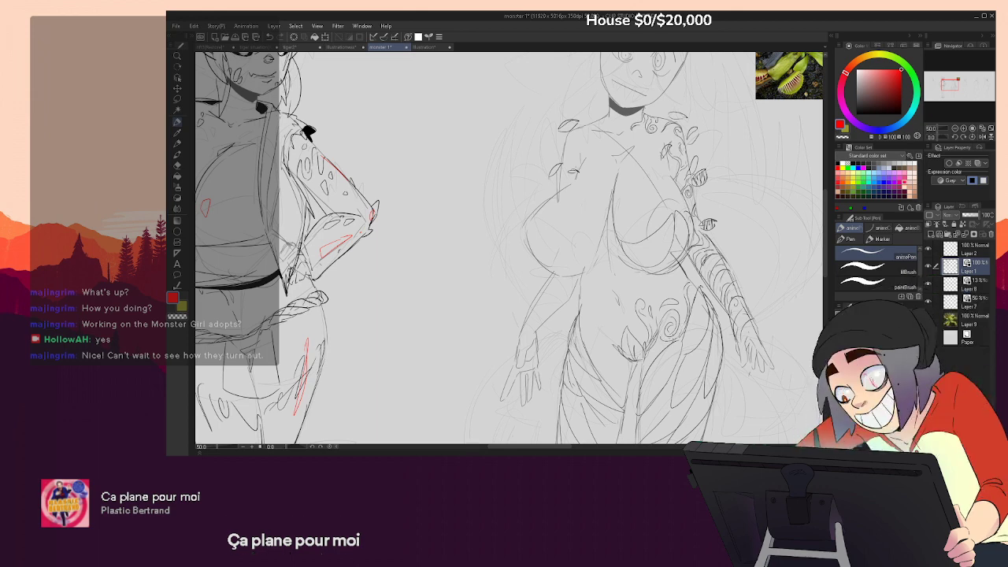
drag(308, 132, 328, 68)
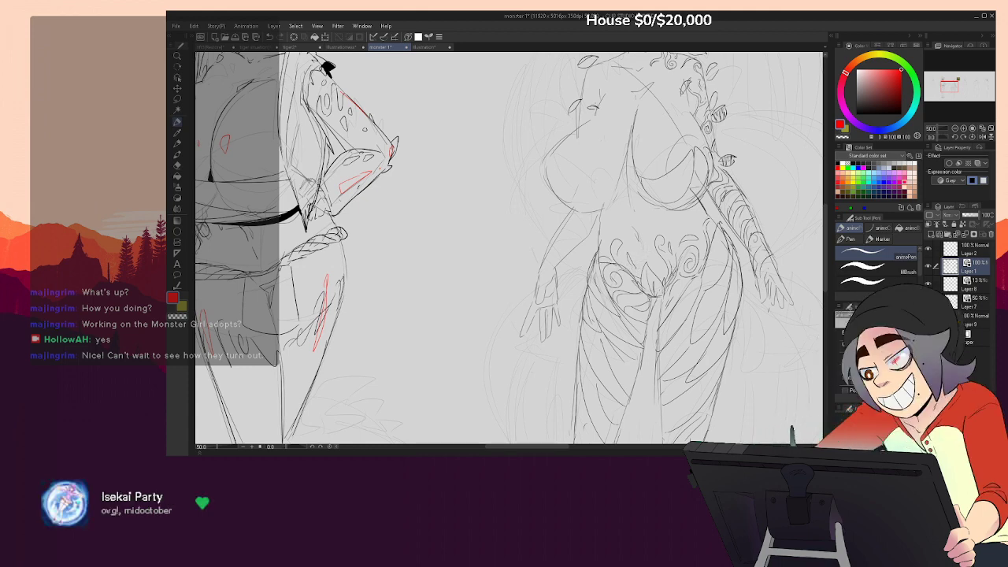
Add small striped leaves to the vines at both of the third figure's hips
drag(680, 256, 700, 237)
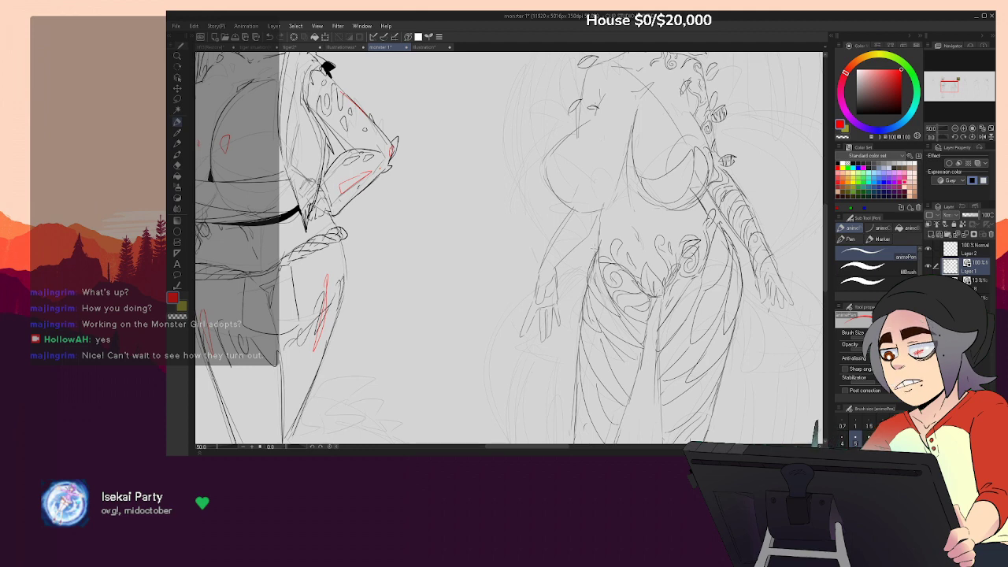
drag(585, 256, 597, 249)
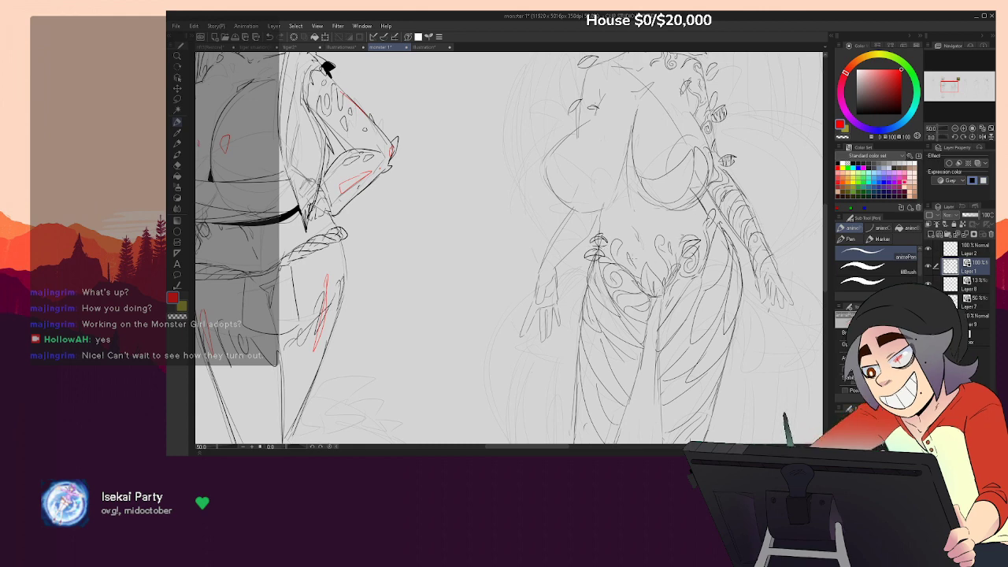
drag(647, 251, 653, 269)
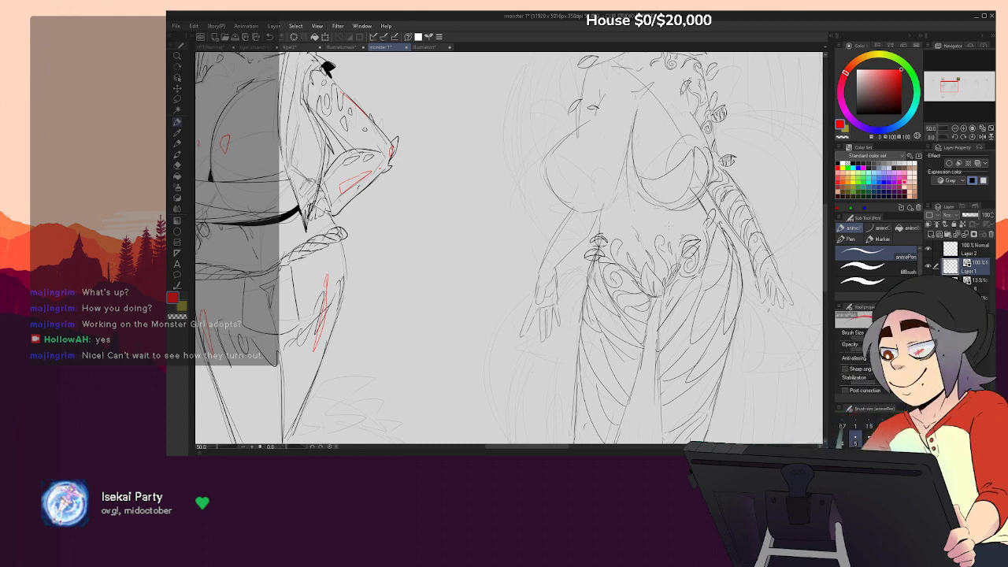
Sketch a matching leaf shape under the other side of the third figure's bust, with curling leafy vines over the chest and shoulders
drag(309, 184, 286, 252)
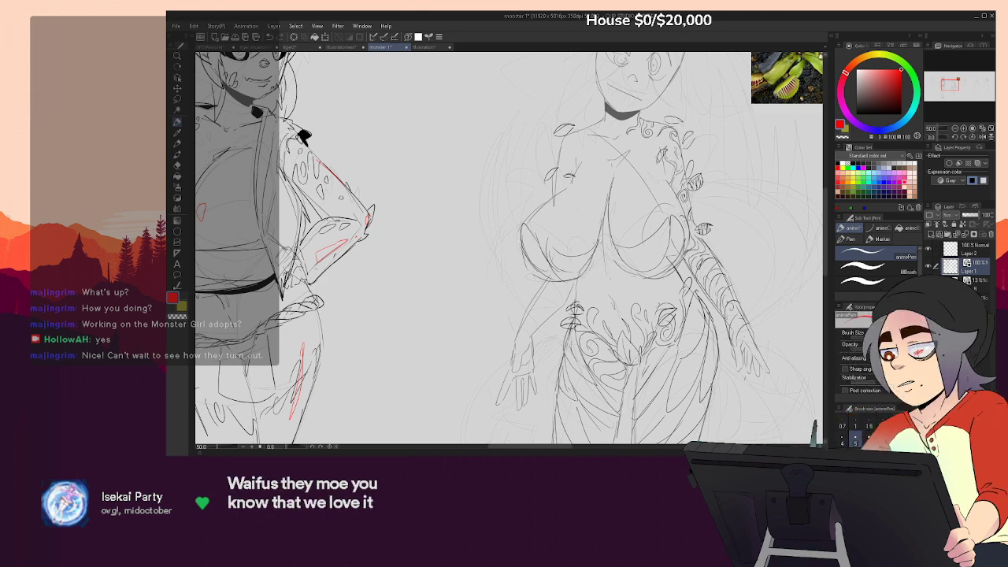
drag(750, 254, 723, 134)
drag(727, 135, 739, 322)
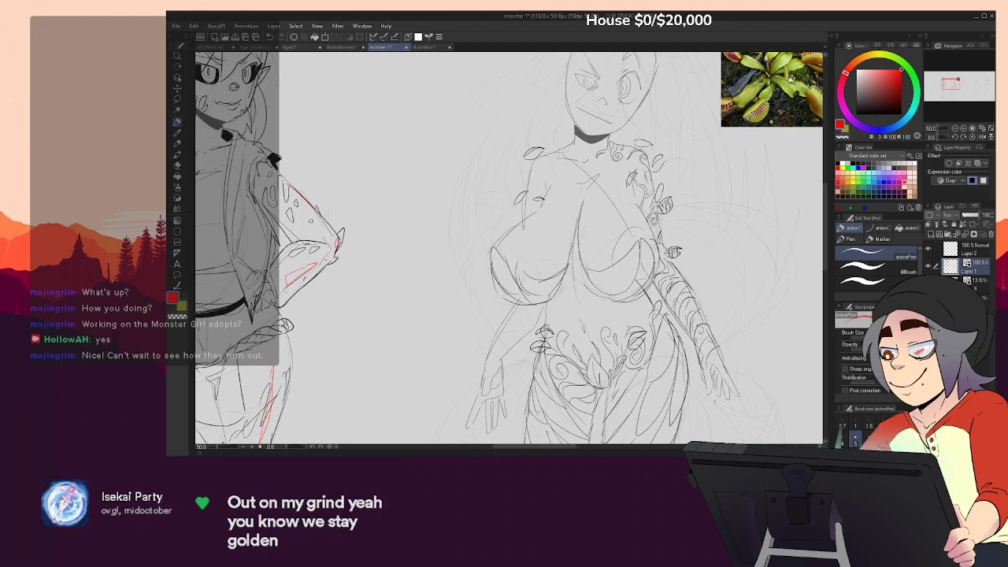
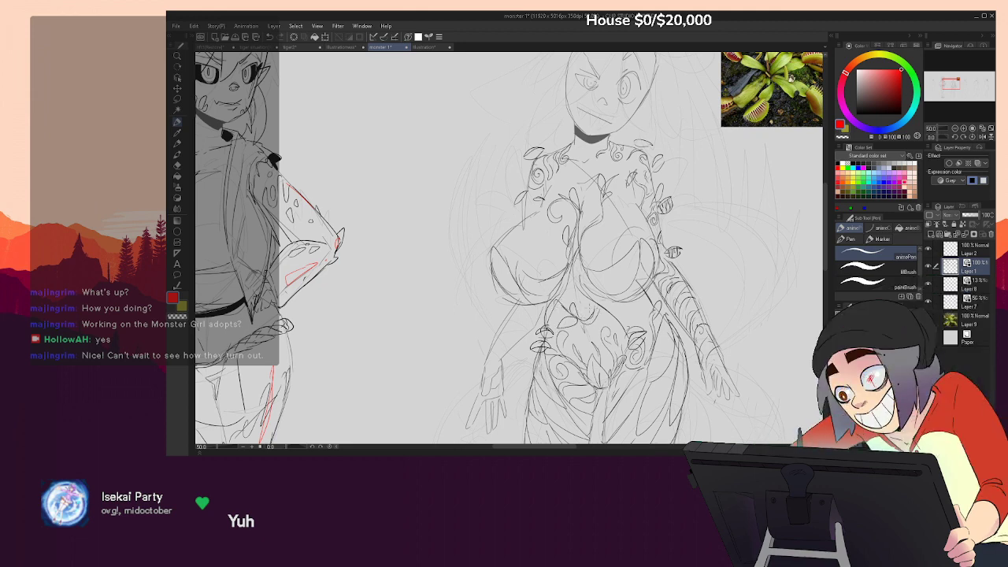
Detail the leaves on the third figure's shoulders and upper arms with stripes, like small flytraps
mouse_move(716, 291)
mouse_down()
mouse_move(723, 170)
mouse_move(725, 308)
mouse_up()
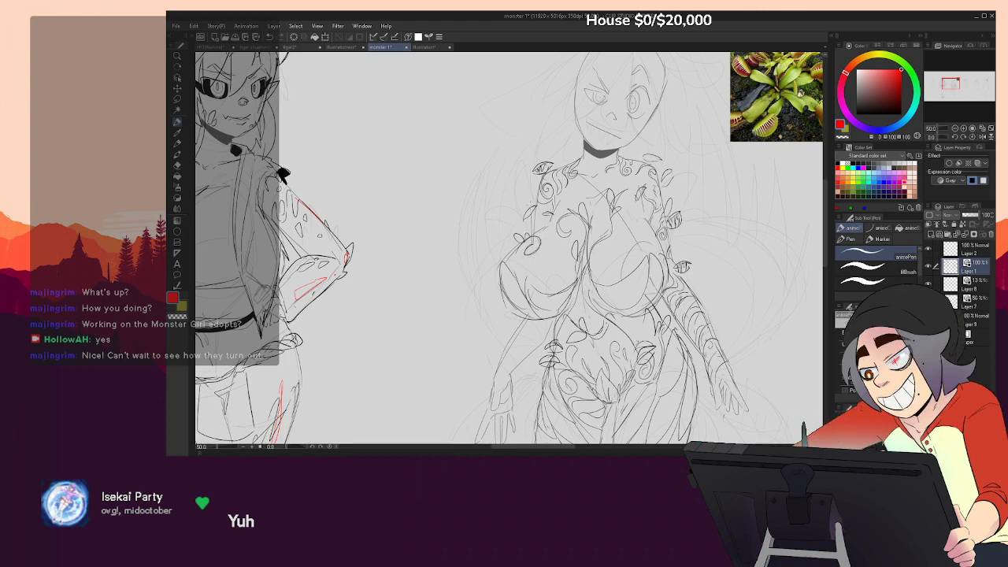
drag(534, 208, 529, 217)
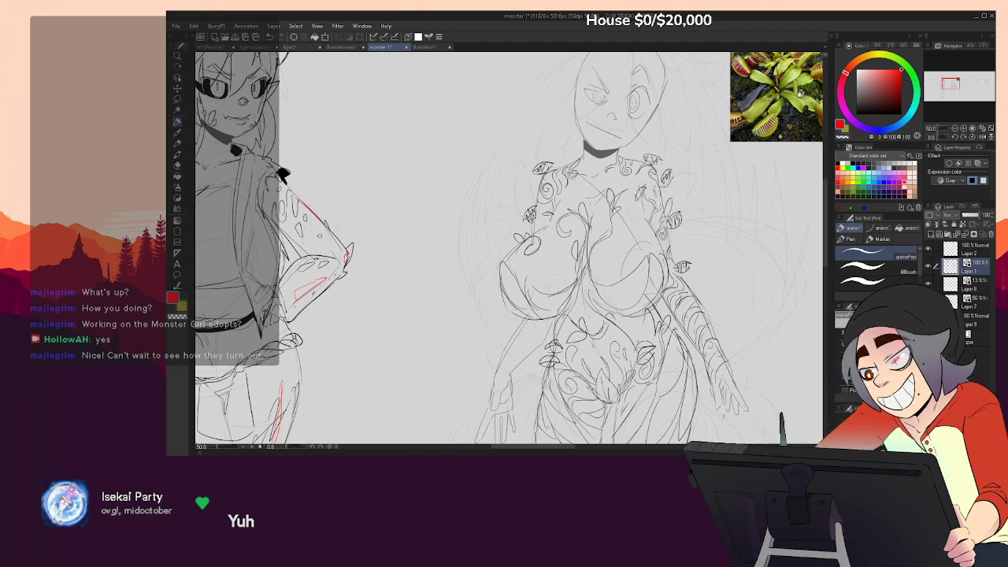
key(F7)
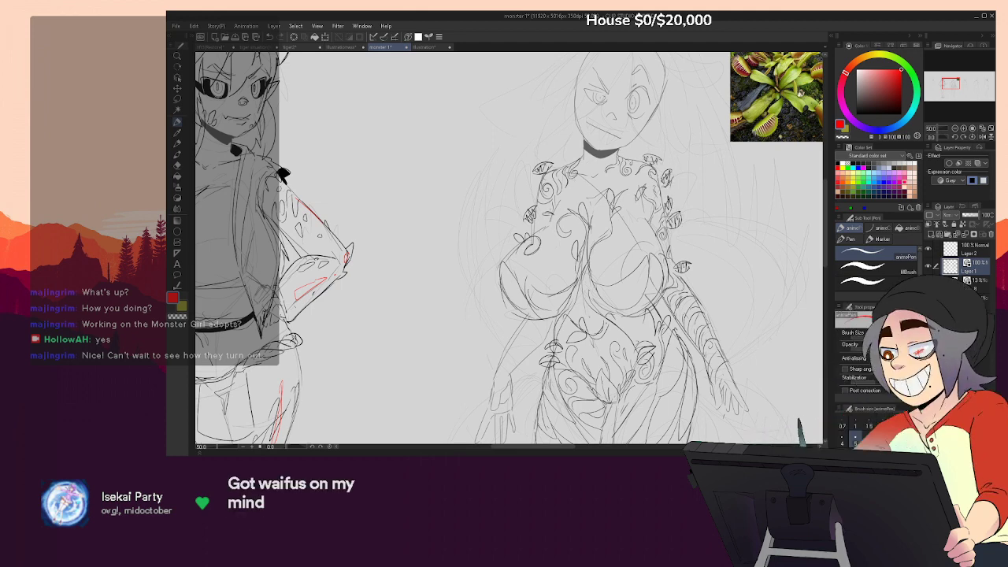
Draw curved stripes on the third figure's unmarked forearm and flared, pointed leaf shapes around both feet
drag(508, 275, 528, 213)
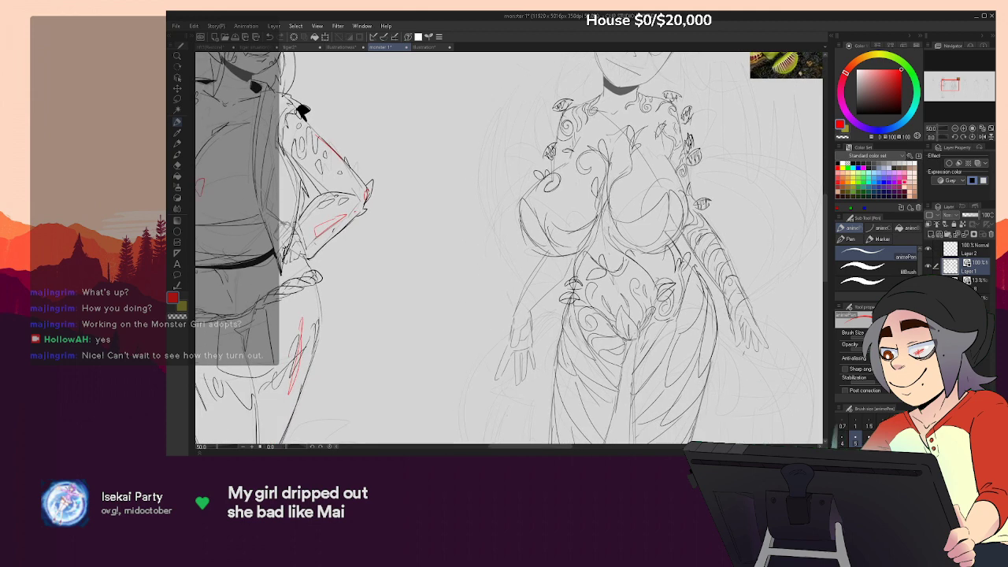
drag(560, 264, 557, 283)
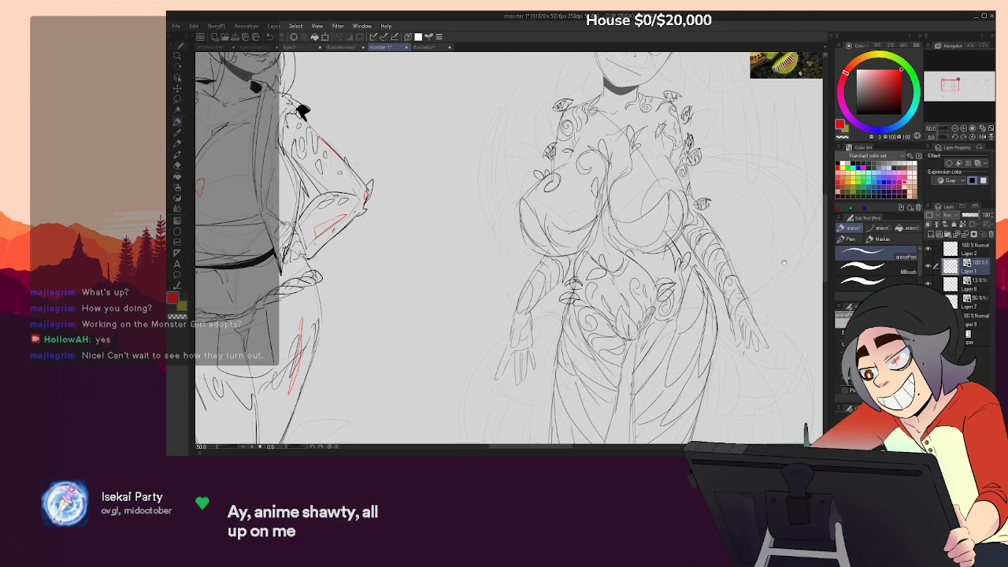
drag(781, 265, 740, 356)
key(ctrl+minus)
drag(753, 267, 778, 146)
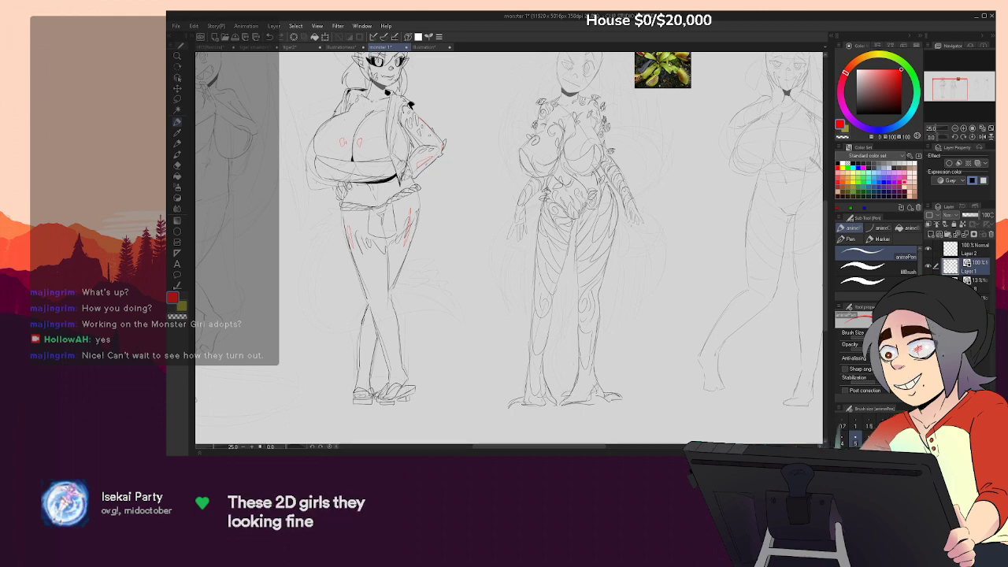
Try a choppy fringe of pointed strands over the third figure's forehead, with short spiky locks beside the face
scroll(694, 287, up, 5)
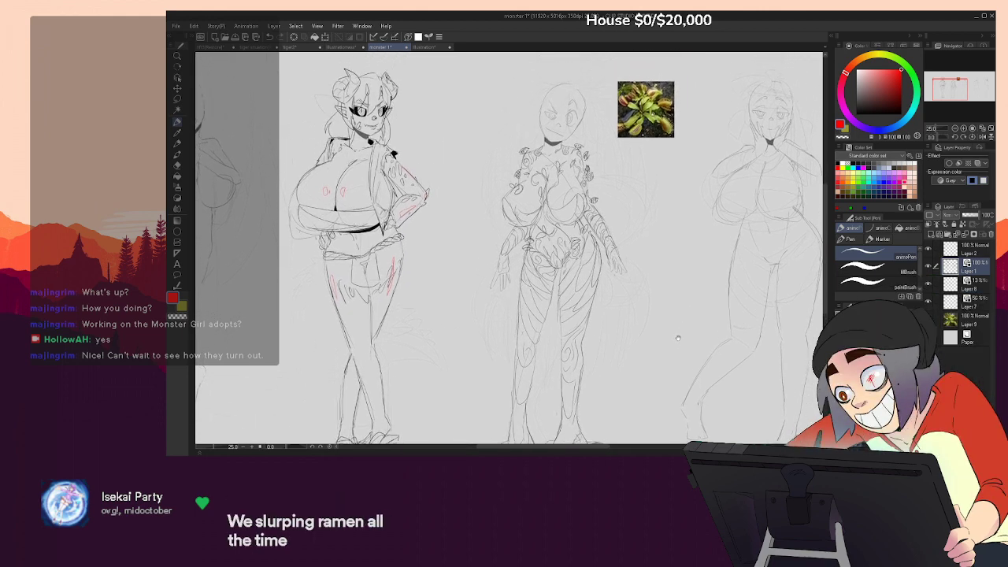
scroll(703, 311, up, 2)
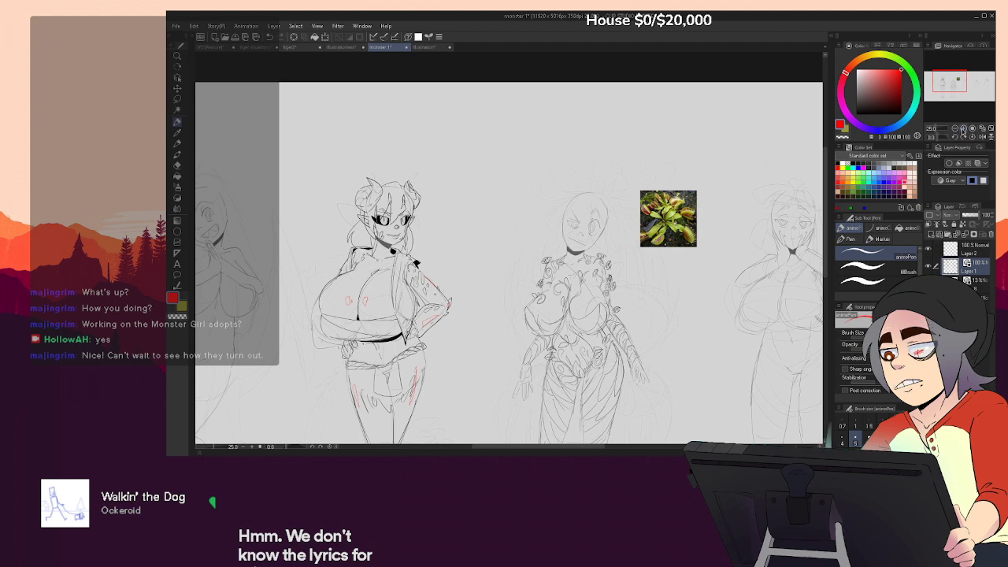
key(ctrl+plus)
key(ctrl+plus)
drag(323, 278, 287, 308)
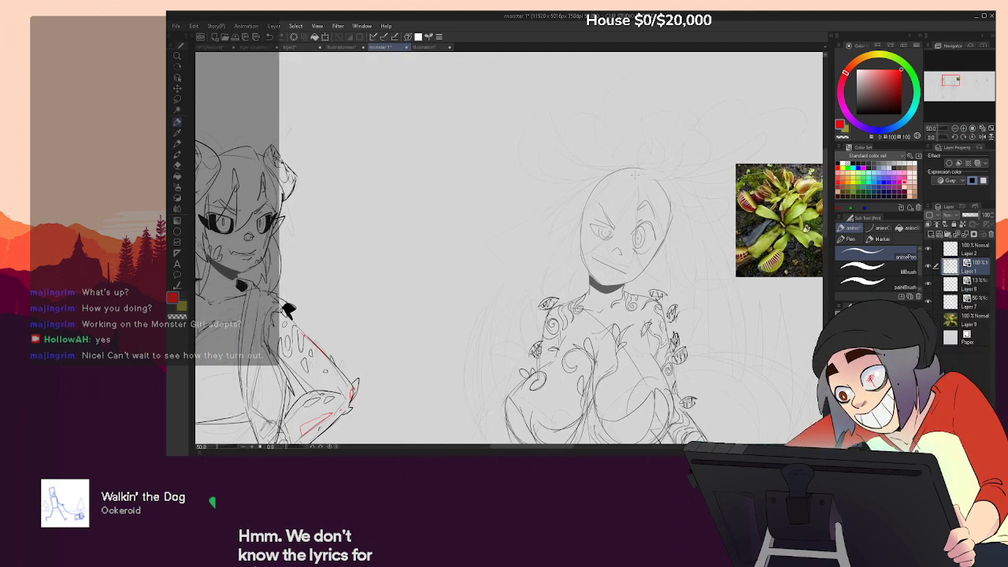
drag(618, 195, 636, 253)
drag(635, 168, 637, 253)
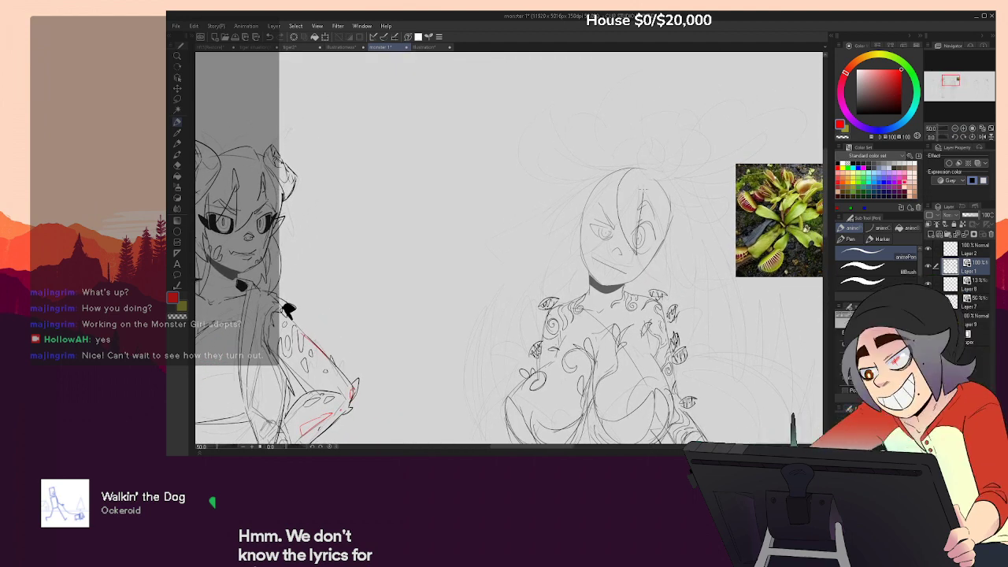
key(F7)
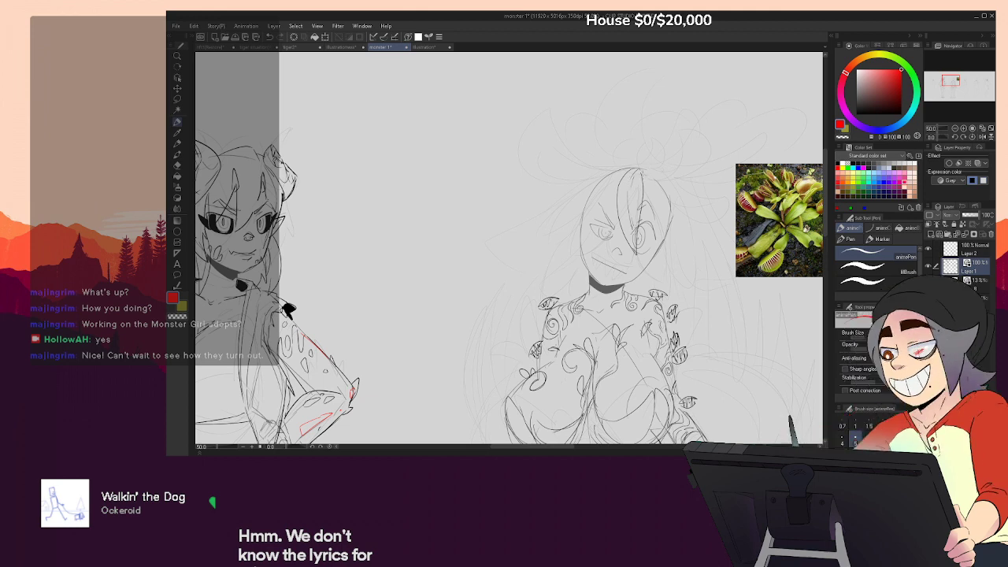
drag(665, 262, 657, 196)
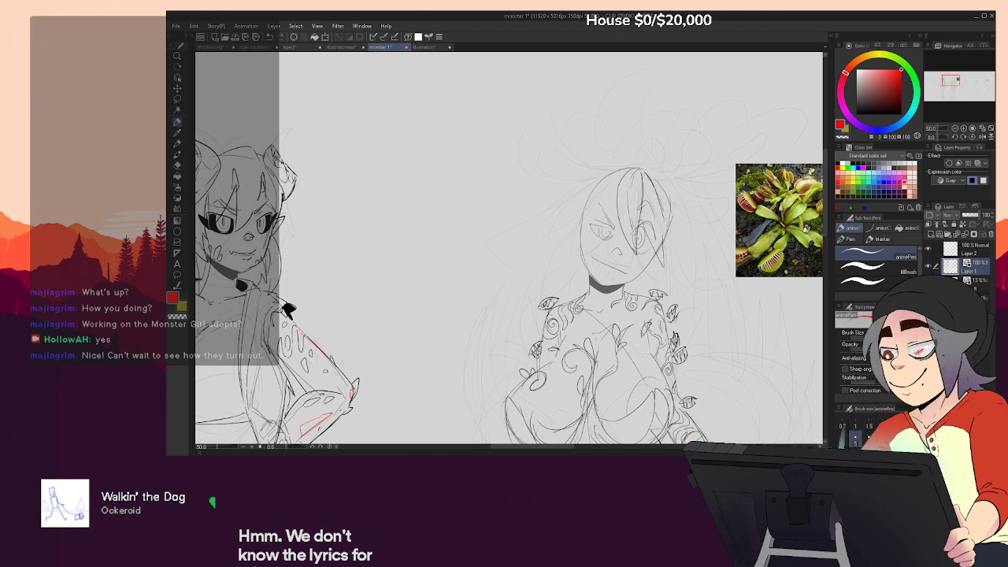
key(F7)
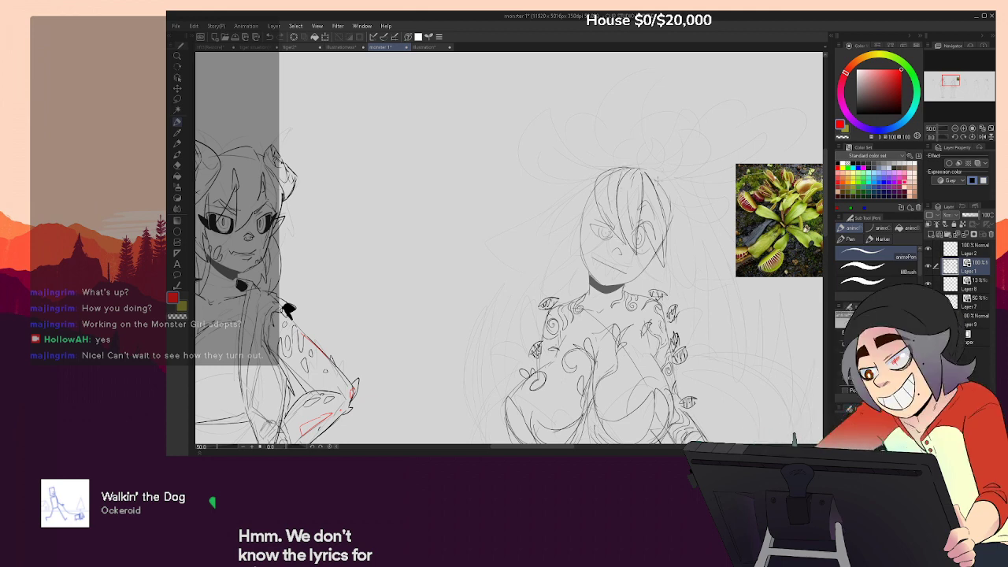
key(F7)
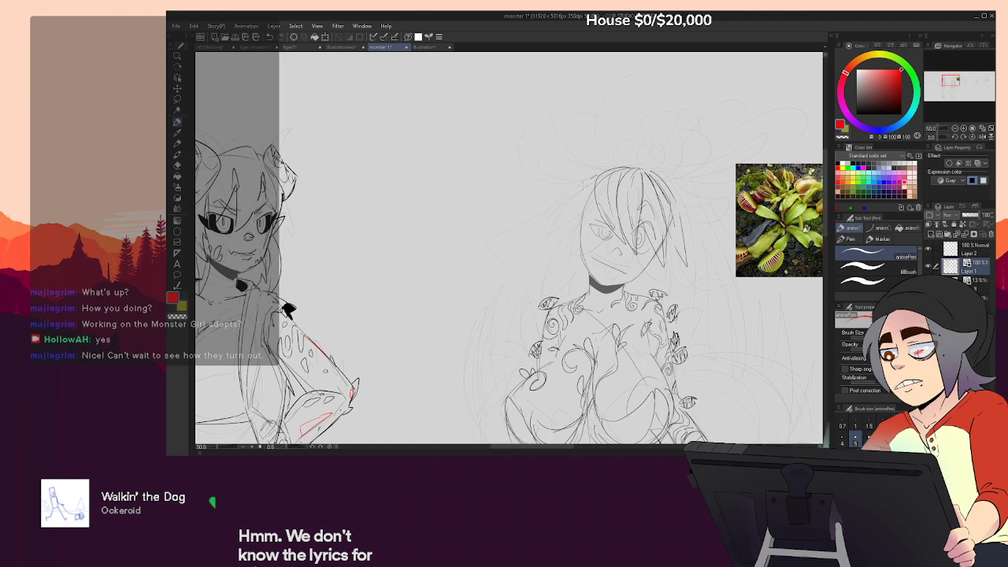
key(F7)
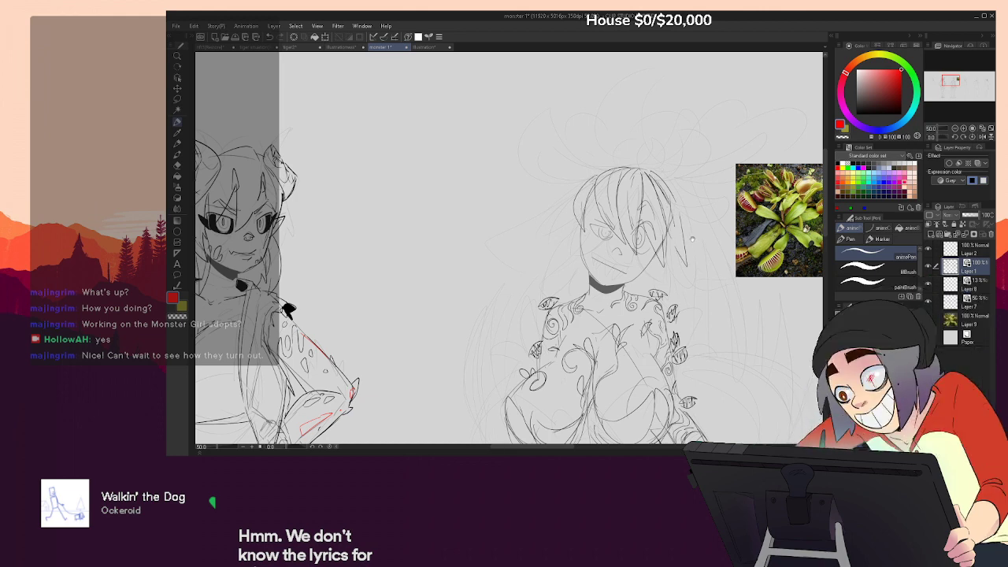
Try a curved tuft on the crown and a short pointed side lock for the third figure's hair
drag(287, 309, 301, 333)
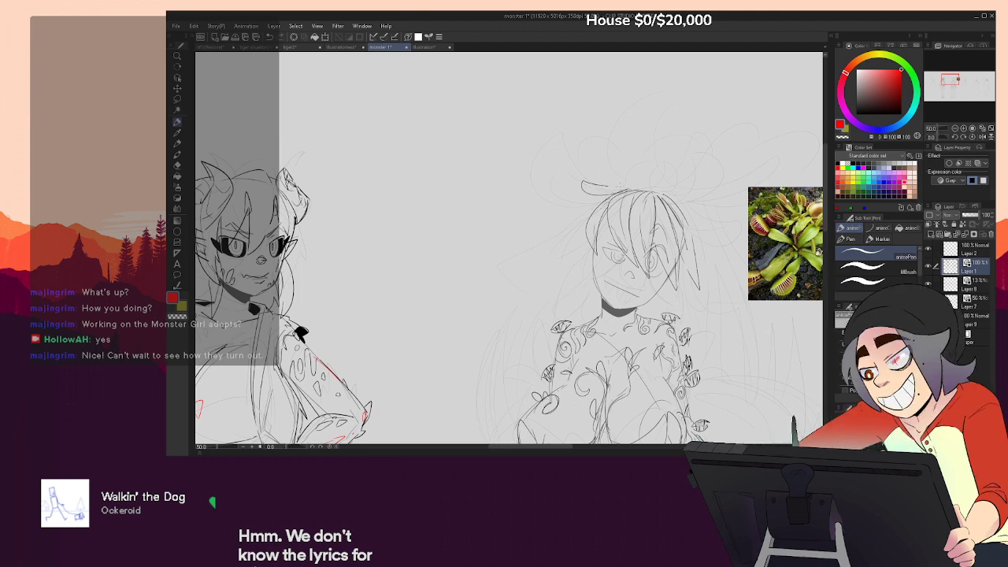
mouse_move(659, 190)
mouse_down()
mouse_move(666, 196)
mouse_move(672, 155)
mouse_up()
key(ctrl+z)
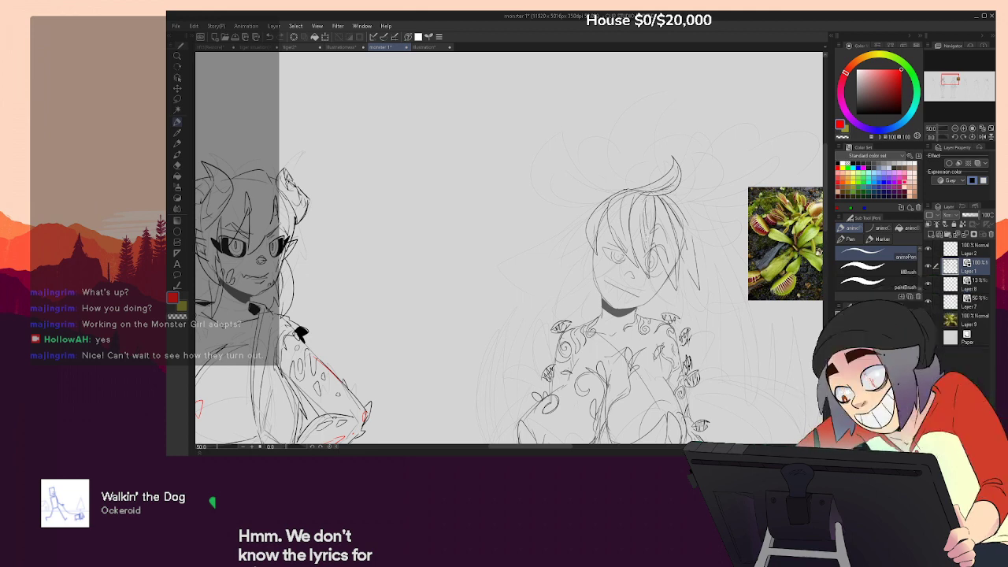
drag(590, 214, 563, 288)
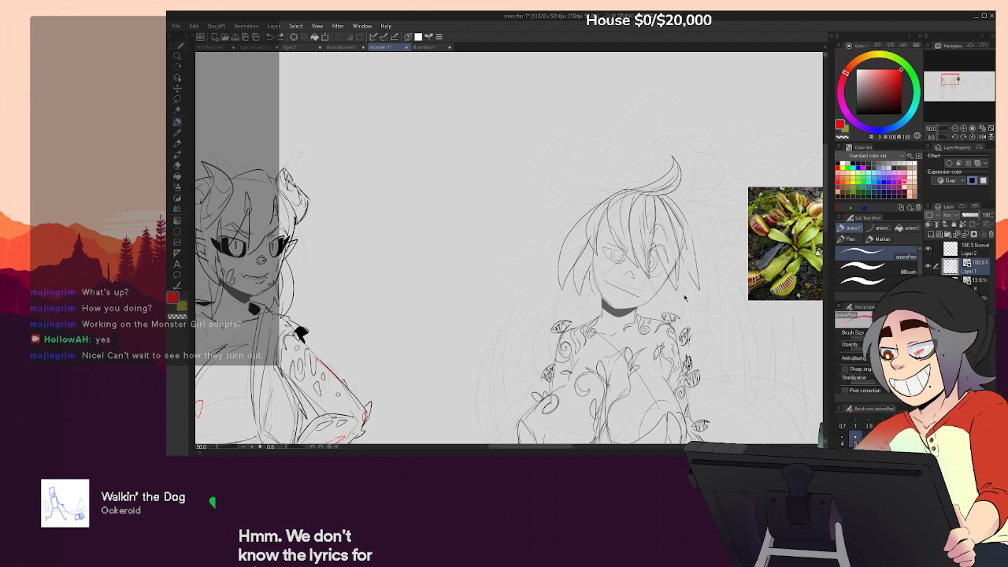
Undo the third figure's short spiky hair strokes back to the bare head
key(ctrl+z)
key(ctrl+z)
key(ctrl+z)
key(ctrl+z)
key(ctrl+z)
key(ctrl+z)
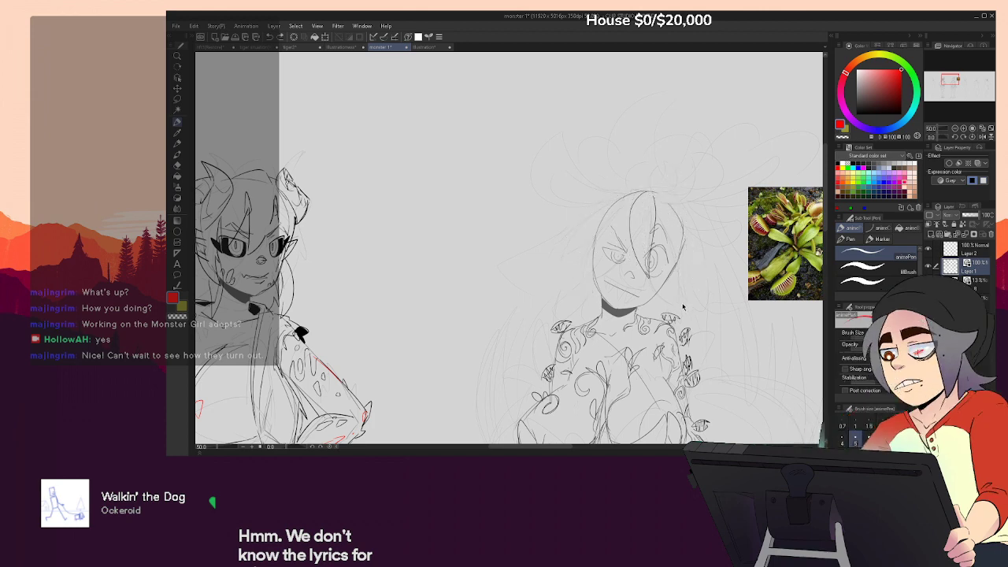
key(ctrl+z)
key(ctrl+z)
key(ctrl+z)
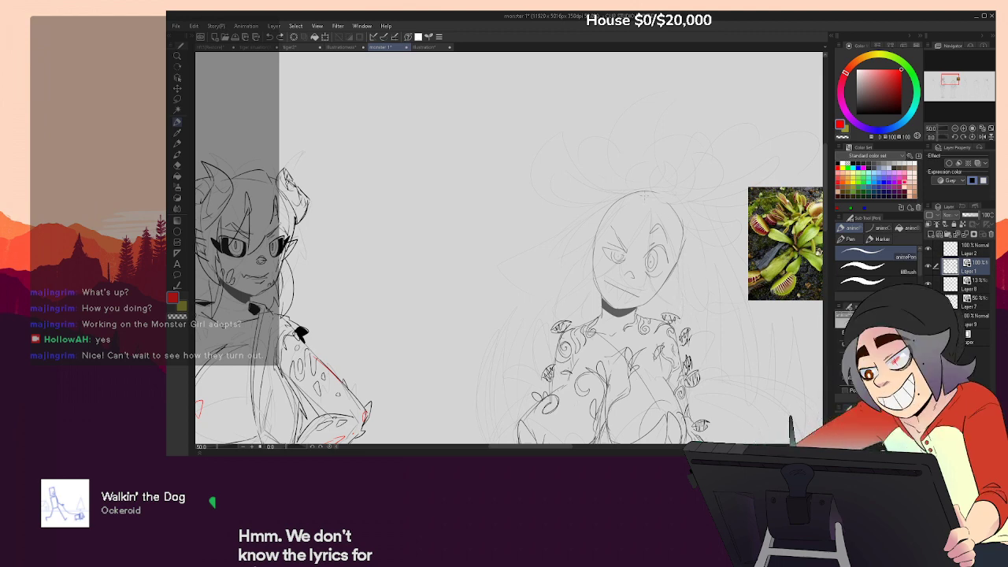
Sketch a swept hairline and long, pointed side locks falling past both of the third figure's shoulders
drag(673, 207, 607, 126)
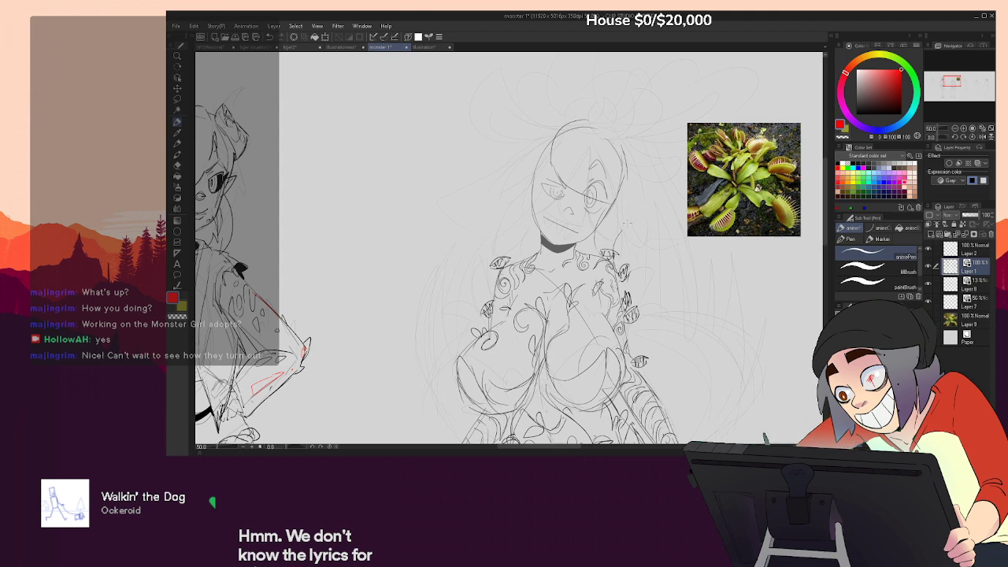
mouse_move(638, 157)
mouse_down()
mouse_move(651, 248)
mouse_move(646, 307)
mouse_up()
key(ctrl+z)
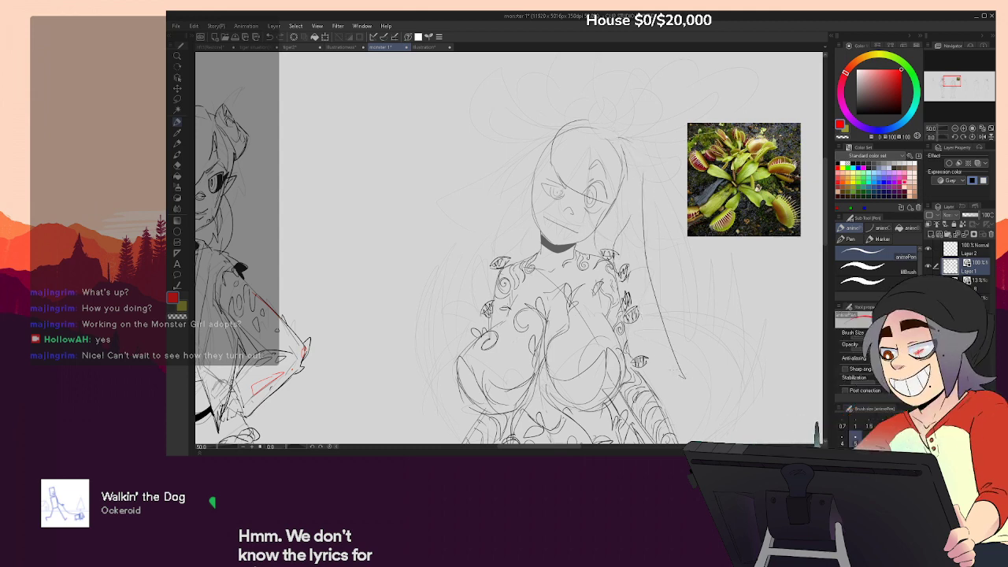
drag(682, 376, 660, 352)
drag(655, 347, 659, 367)
mouse_move(501, 230)
mouse_down()
mouse_move(445, 357)
mouse_move(450, 393)
mouse_up()
Draw long pointed bangs from the third figure's centre parting, crossing the forehead between the eyes
mouse_move(698, 309)
mouse_down()
mouse_move(734, 132)
mouse_move(727, 352)
mouse_up()
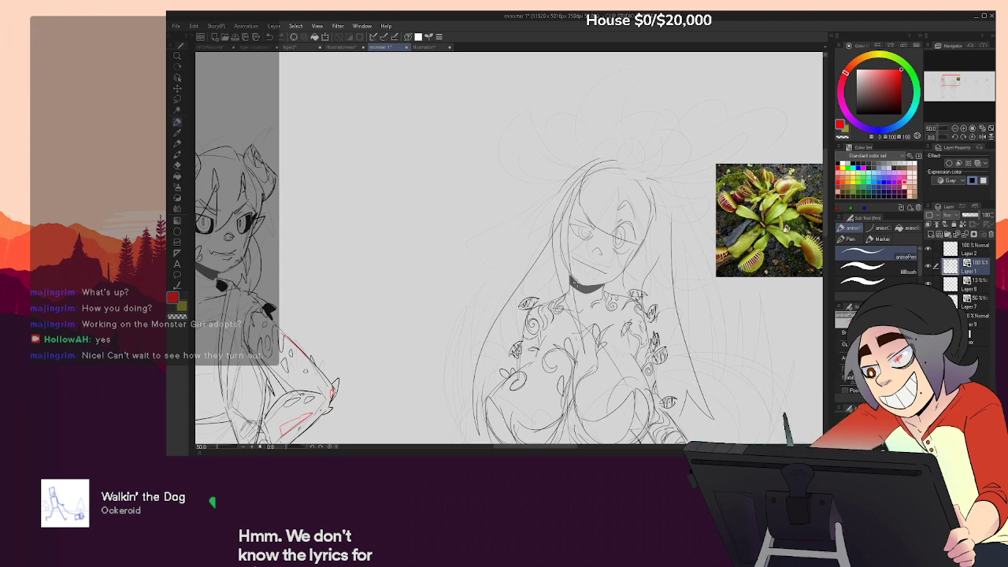
mouse_move(587, 218)
mouse_down()
mouse_move(607, 208)
mouse_move(603, 226)
mouse_up()
drag(625, 178, 620, 244)
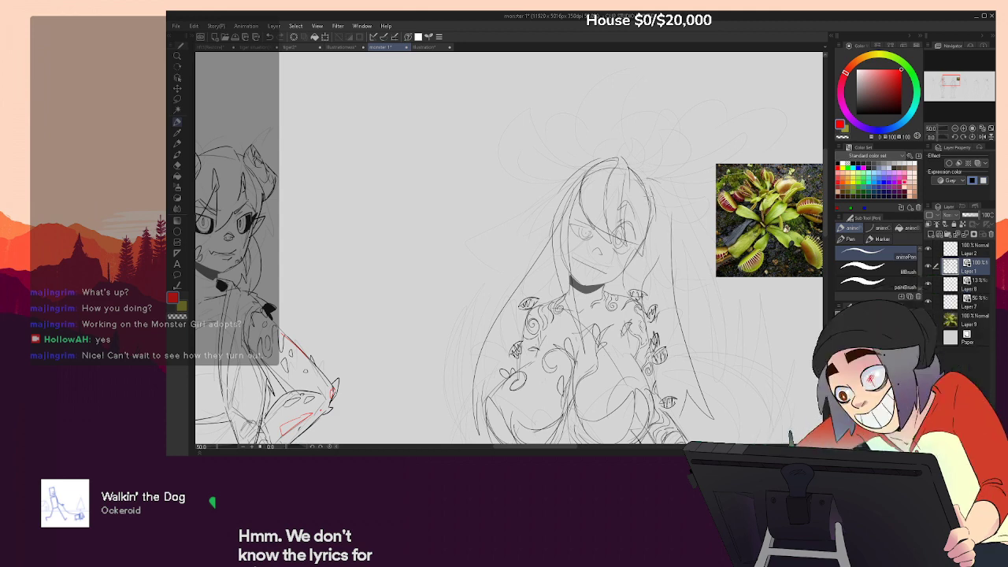
drag(583, 228, 623, 216)
drag(618, 159, 593, 204)
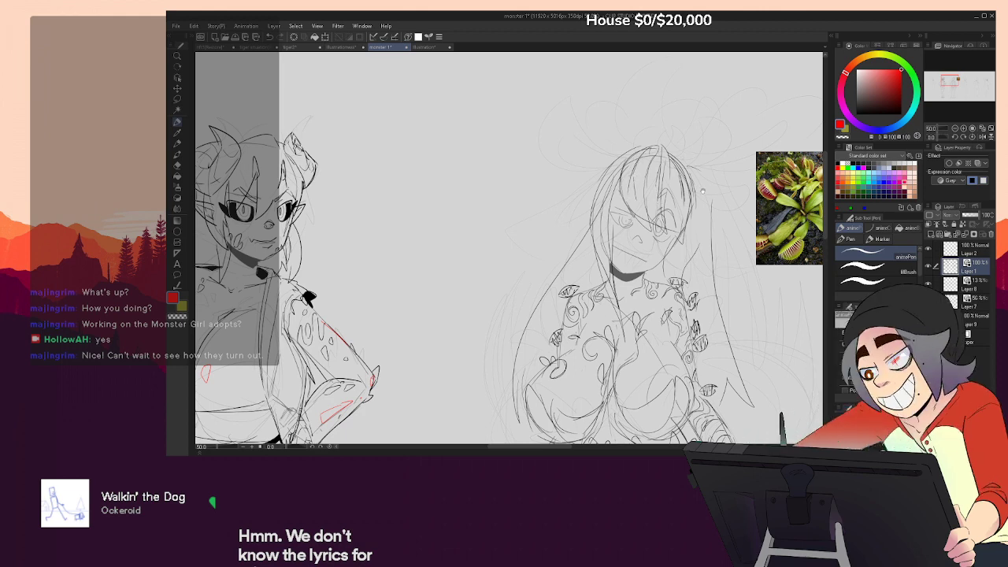
Add inner strands and reinforce the outer contours of the third figure's long hair on both sides
drag(552, 252, 492, 248)
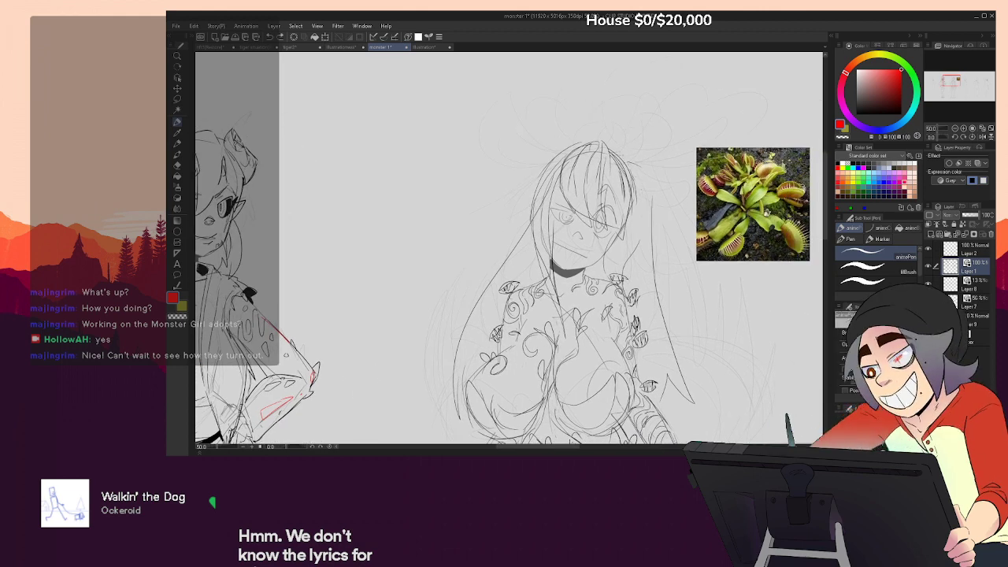
drag(643, 203, 651, 321)
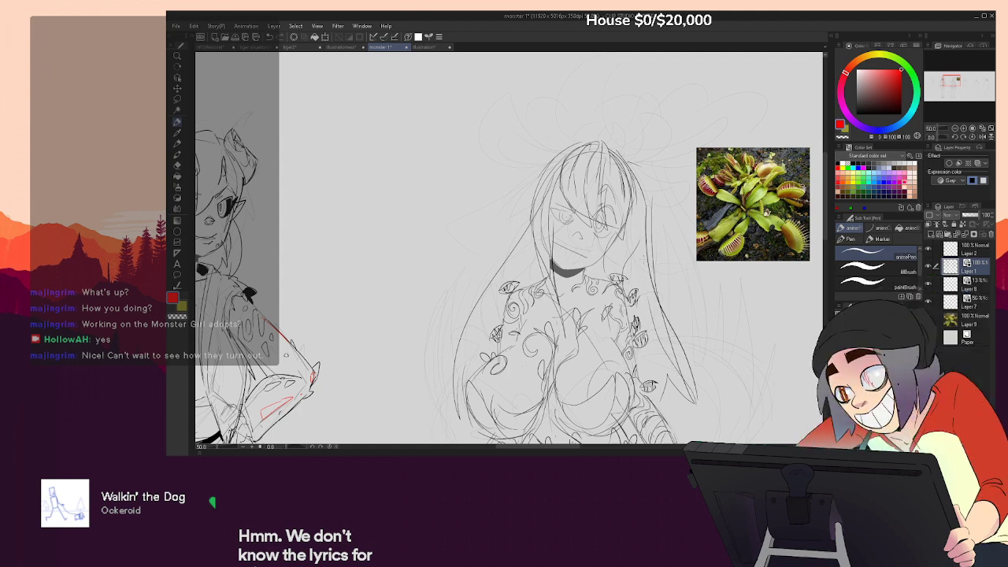
drag(646, 243, 654, 324)
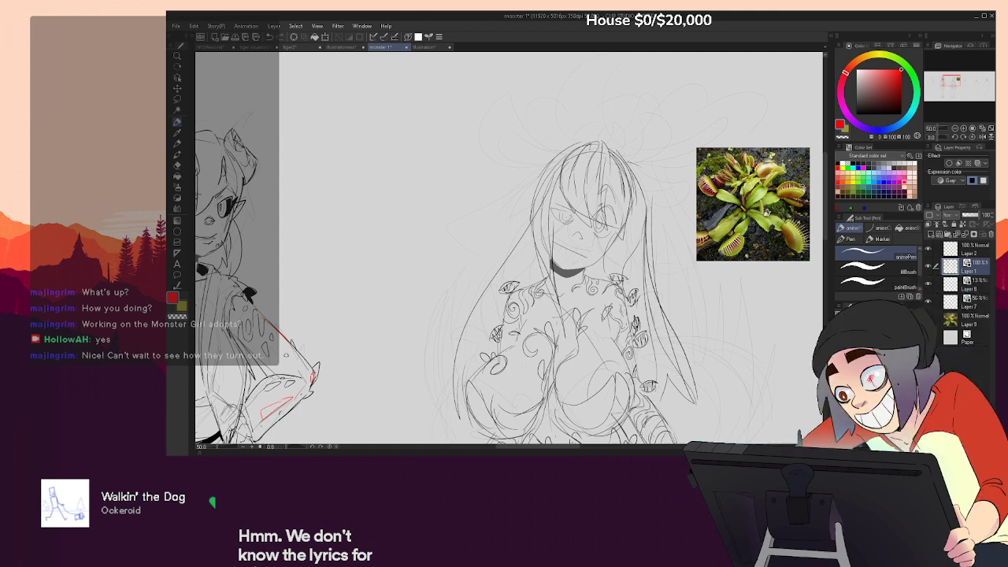
drag(645, 208, 648, 251)
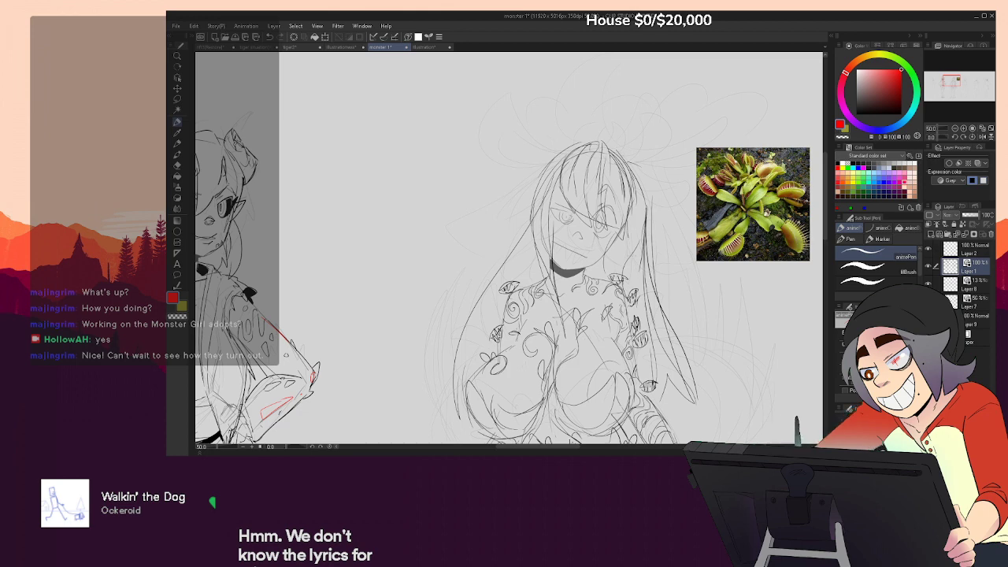
drag(641, 187, 645, 245)
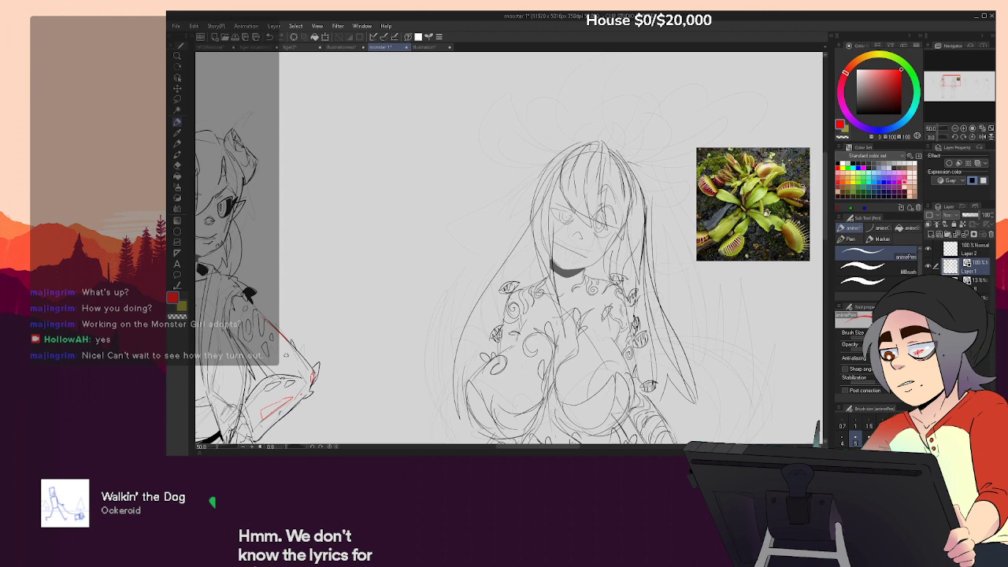
drag(225, 406, 272, 392)
drag(572, 210, 509, 323)
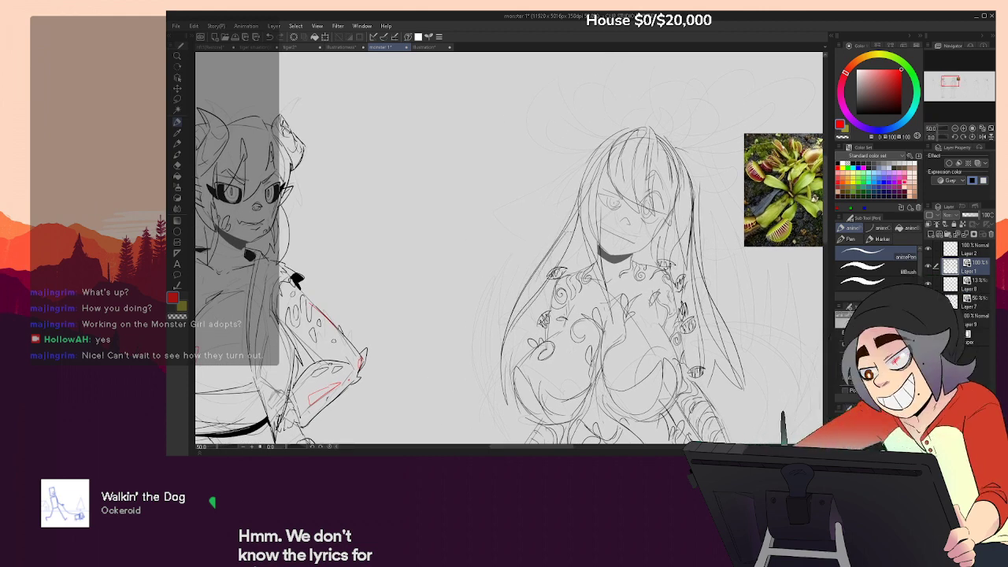
drag(334, 341, 315, 368)
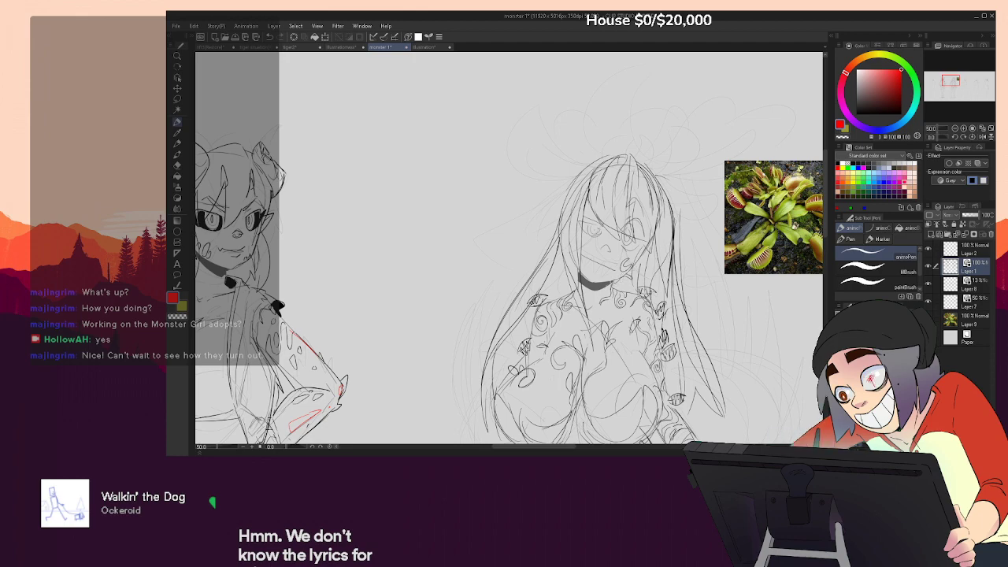
Examine how the third figure's body details and long hair read within the whole character line-up
mouse_move(544, 315)
mouse_down()
mouse_move(564, 197)
mouse_move(539, 187)
mouse_up()
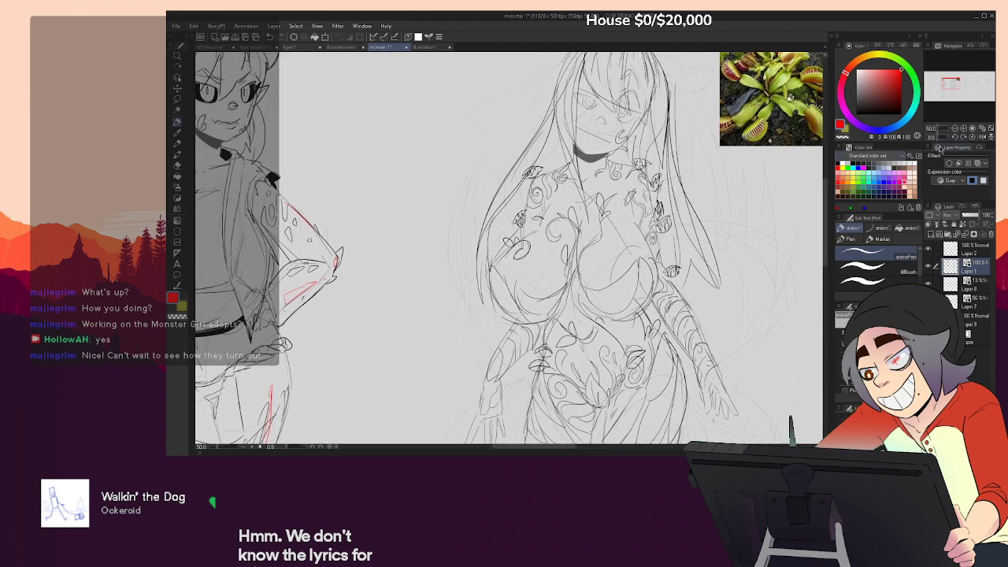
click(946, 128)
click(955, 128)
click(955, 128)
click(955, 129)
click(954, 129)
click(954, 128)
click(955, 128)
click(955, 129)
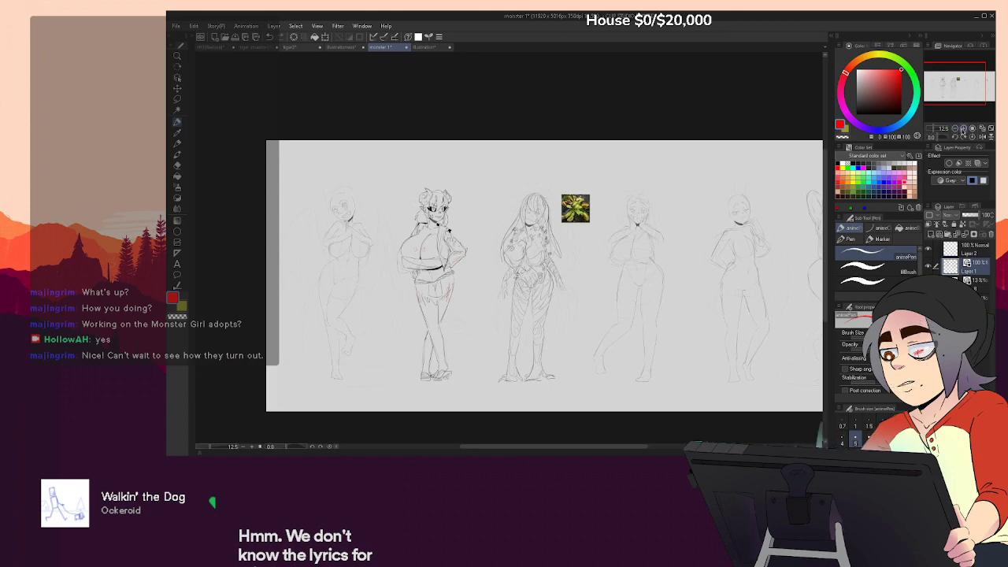
click(963, 129)
click(964, 129)
click(964, 129)
Redraw the third figure's face with sharply angled brows, half-lidded eyes with narrow pupils, a small nose and a frown
drag(714, 167, 678, 372)
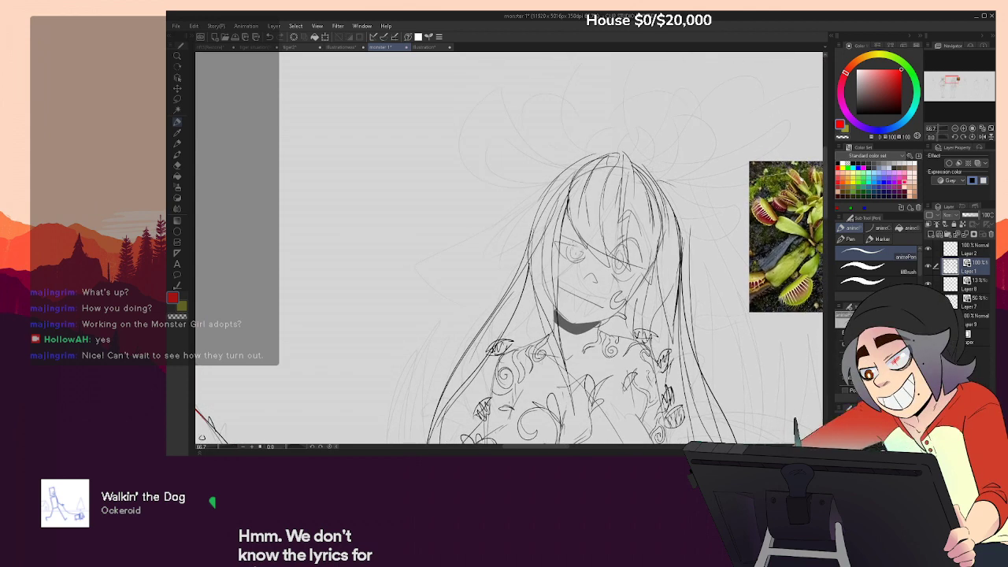
drag(566, 256, 558, 241)
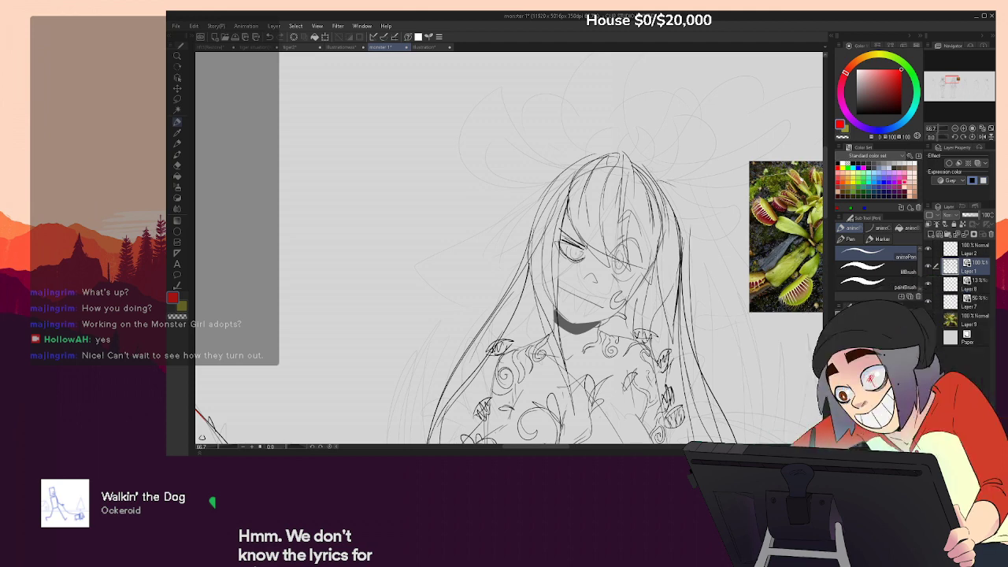
drag(607, 257, 623, 267)
key(ctrl+z)
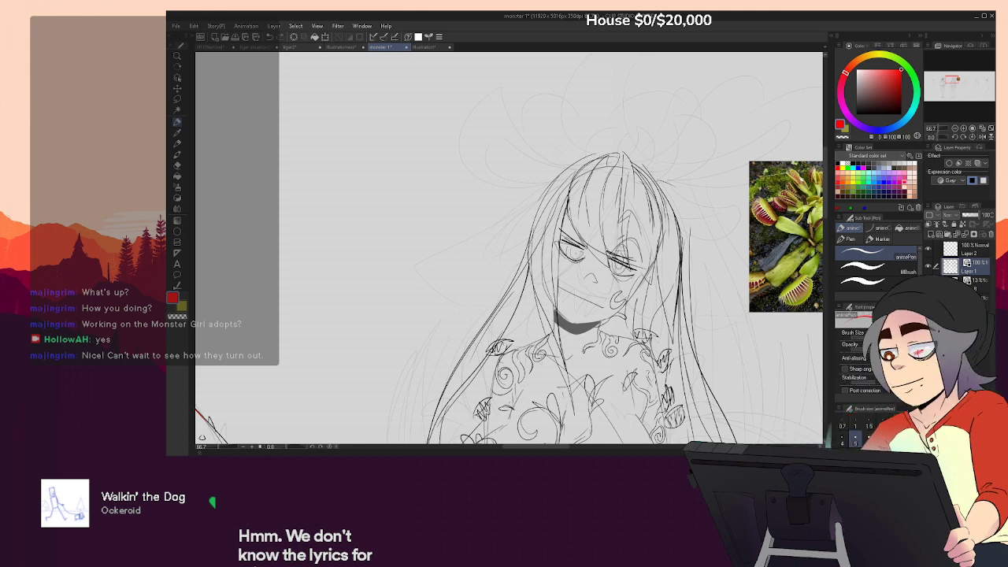
key(ctrl+z)
drag(566, 295, 608, 279)
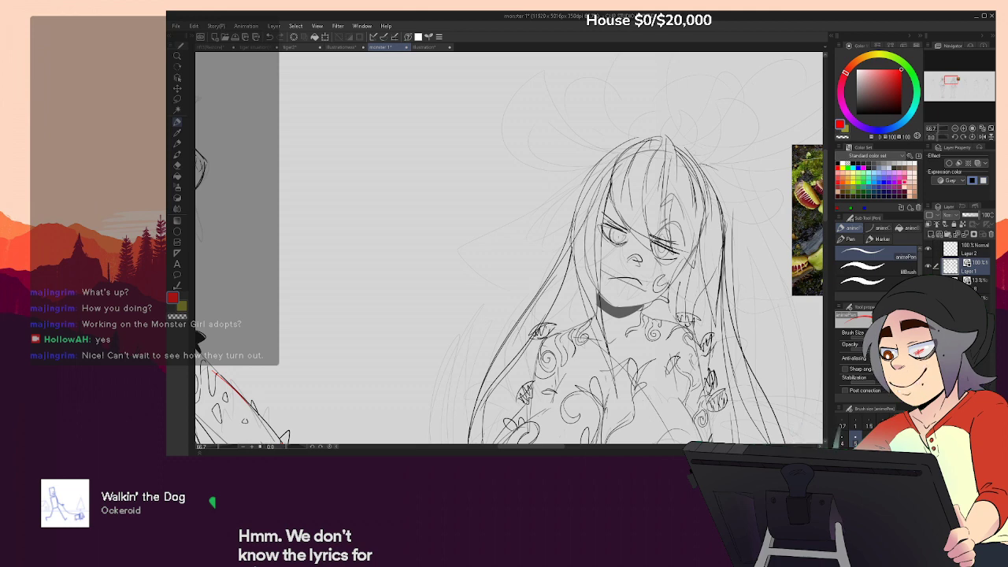
drag(623, 232, 623, 243)
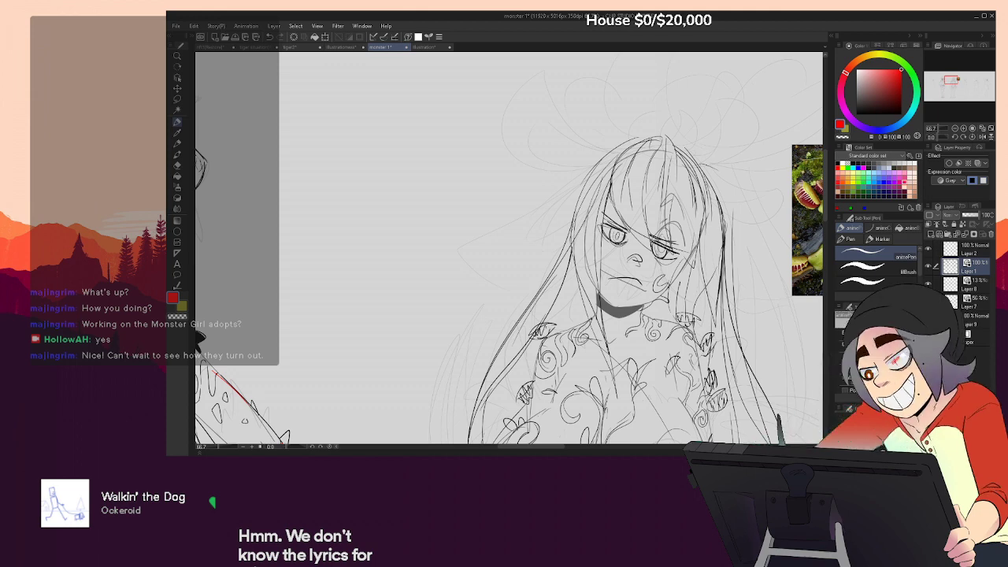
Draw rounded petals and thin upright filaments on the left side of the third figure's head, with small strokes along the crown
drag(657, 251, 637, 284)
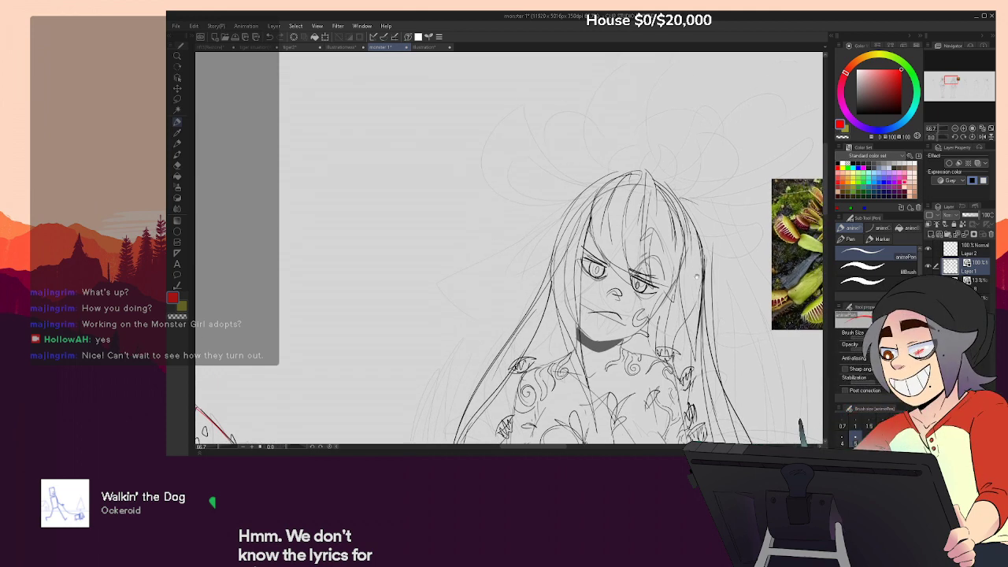
mouse_move(579, 190)
mouse_down()
mouse_move(512, 223)
mouse_move(537, 234)
mouse_move(544, 182)
mouse_move(591, 167)
mouse_up()
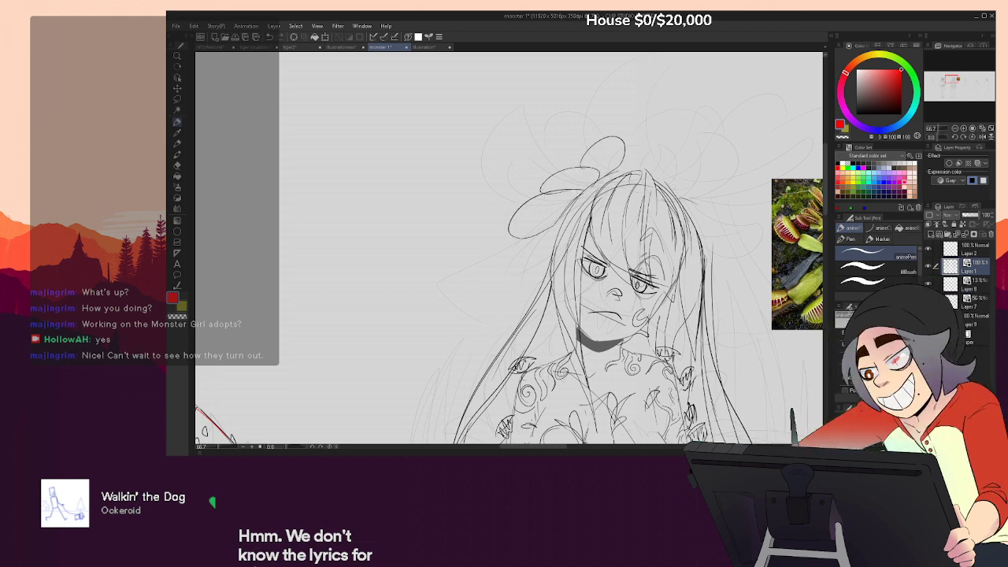
mouse_move(584, 167)
mouse_down()
mouse_move(630, 155)
mouse_move(655, 164)
mouse_up()
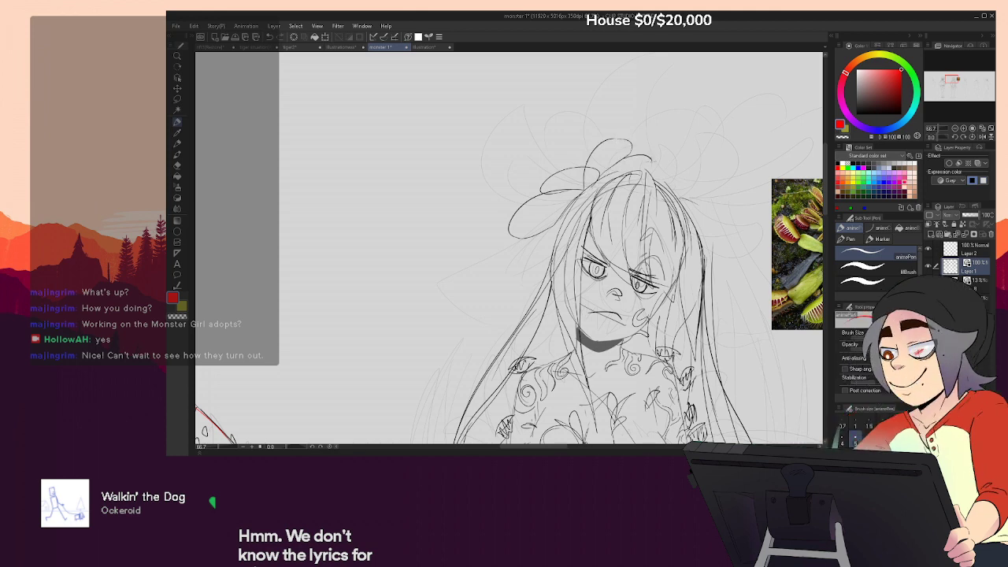
drag(581, 165, 613, 103)
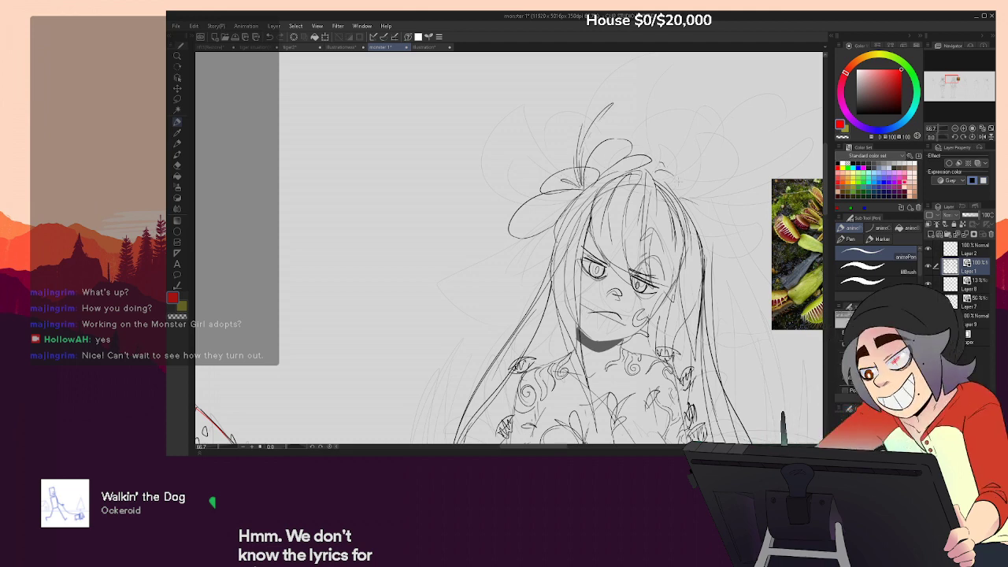
key(ctrl+z)
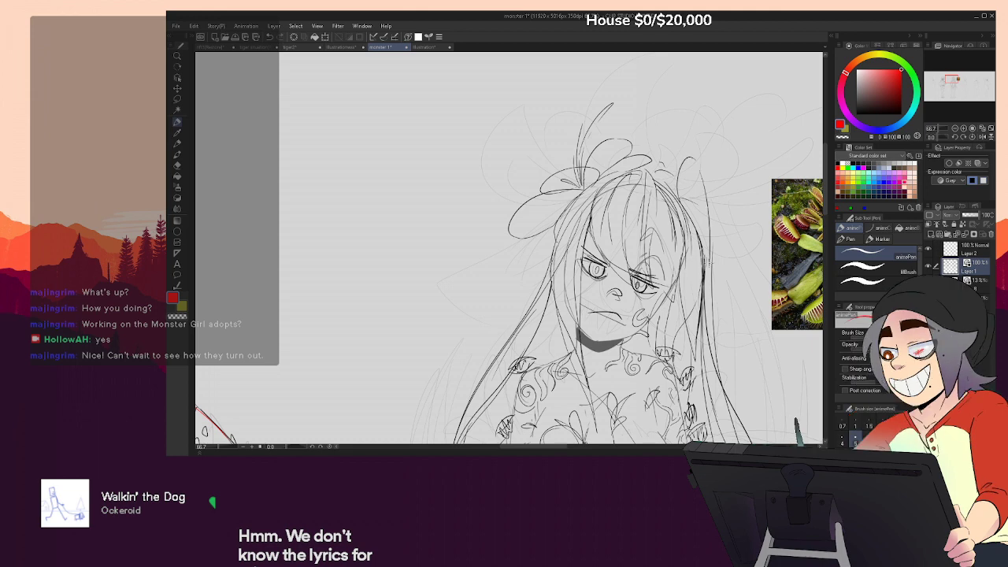
Draw matching petals with short pointed filaments on the right side of the third figure's head
drag(716, 233, 707, 273)
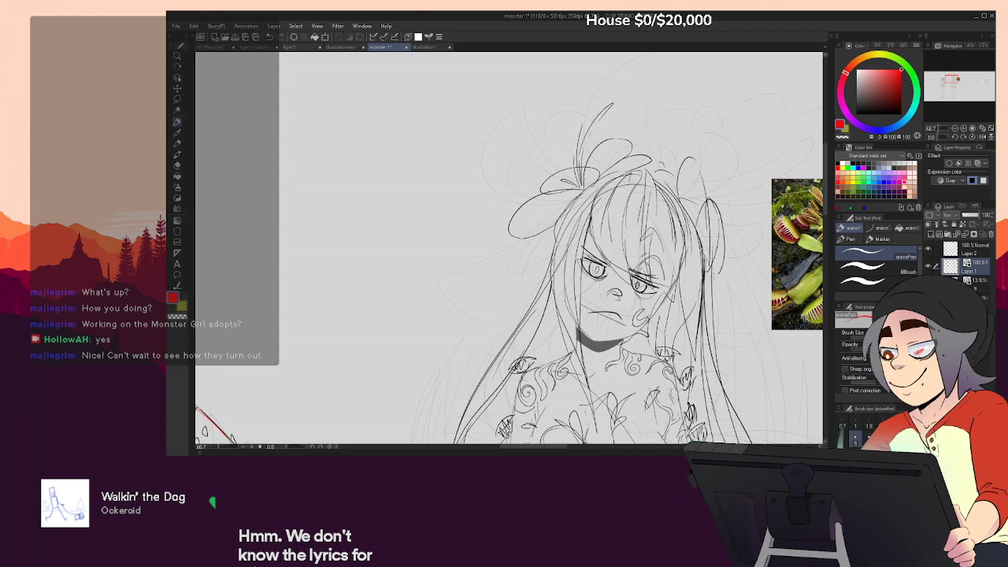
drag(729, 148, 719, 194)
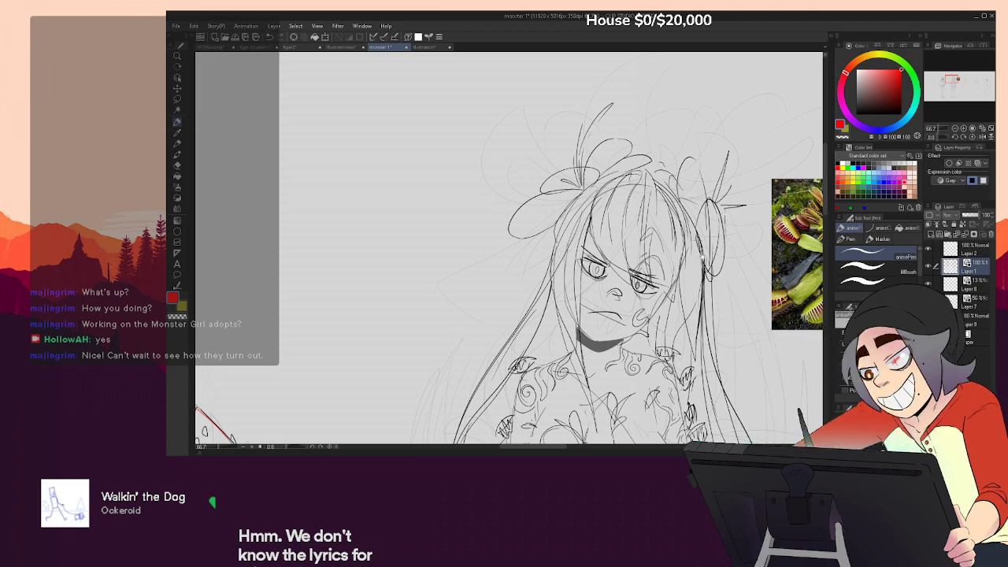
drag(686, 191, 705, 52)
drag(716, 164, 771, 261)
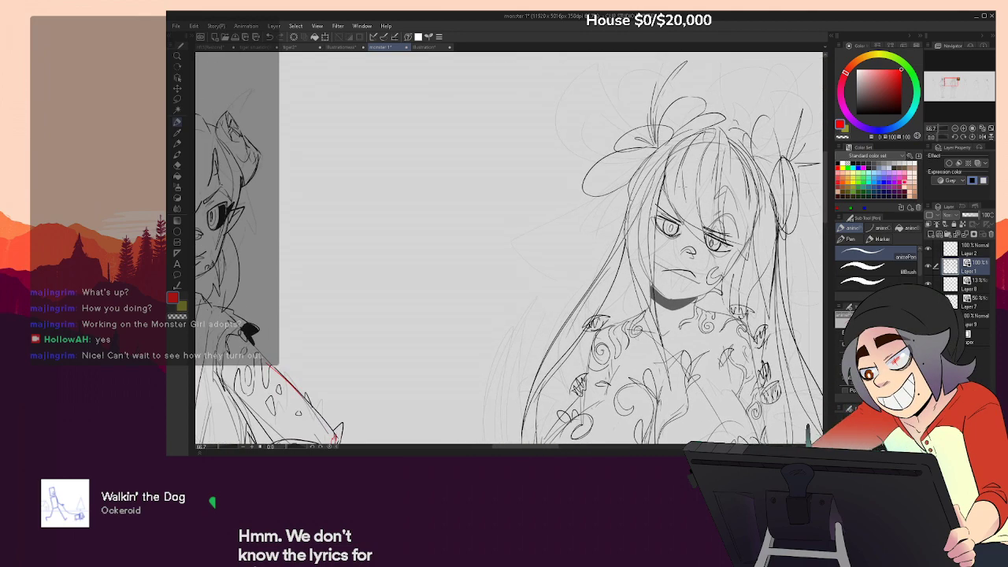
drag(599, 147, 538, 294)
key(ctrl+z)
Draw long pointed petals hanging from the third figure's hips beside both legs, forming an open petal skirt
click(956, 128)
click(955, 129)
click(955, 128)
drag(719, 275, 718, 134)
drag(763, 229, 690, 319)
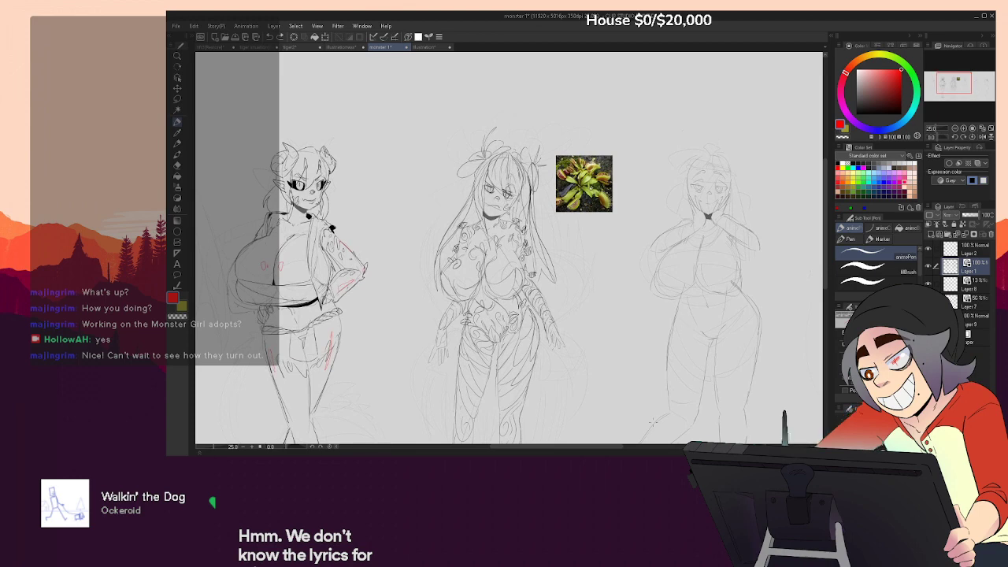
click(855, 306)
drag(952, 81, 952, 84)
drag(565, 383, 559, 408)
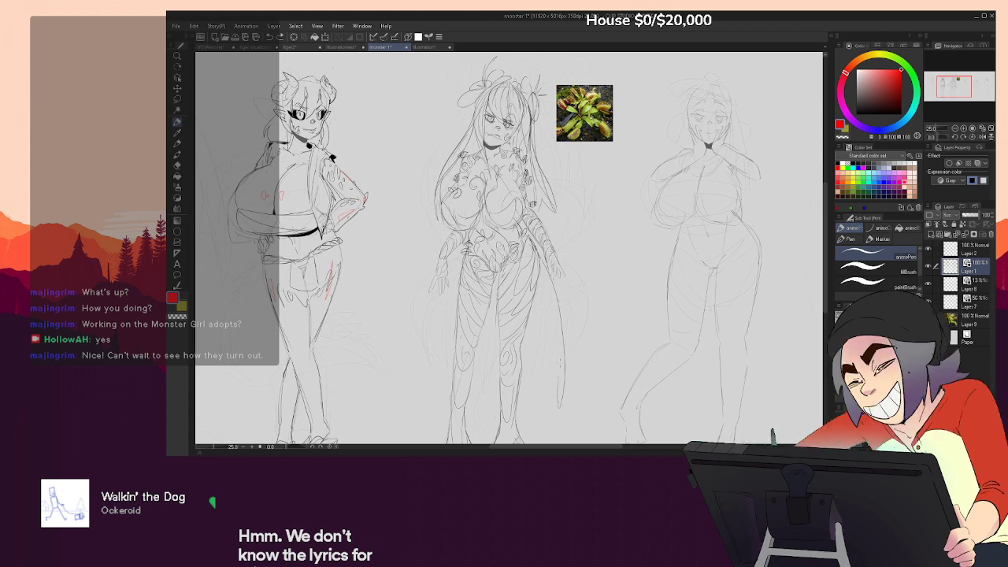
drag(537, 273, 559, 408)
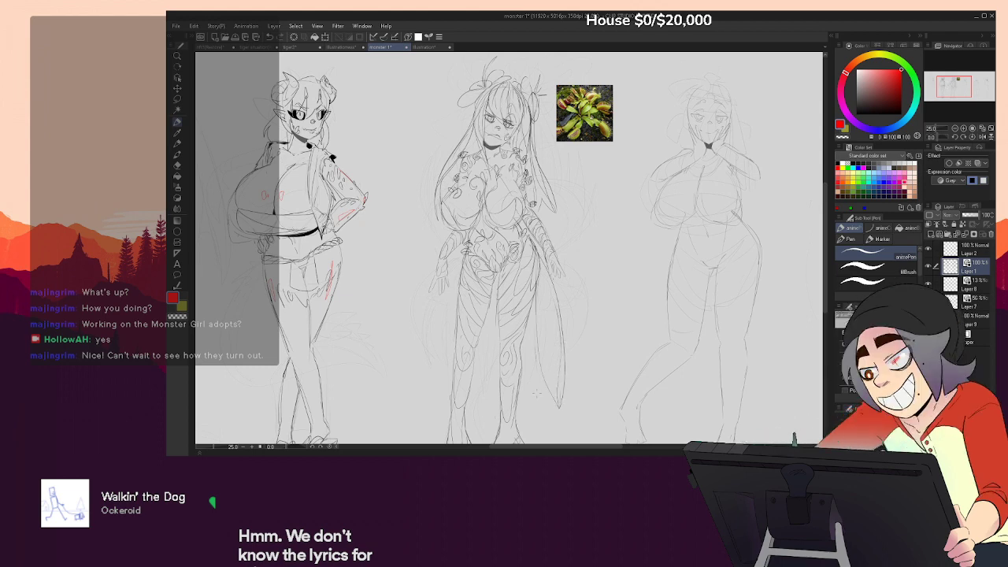
drag(438, 371, 427, 411)
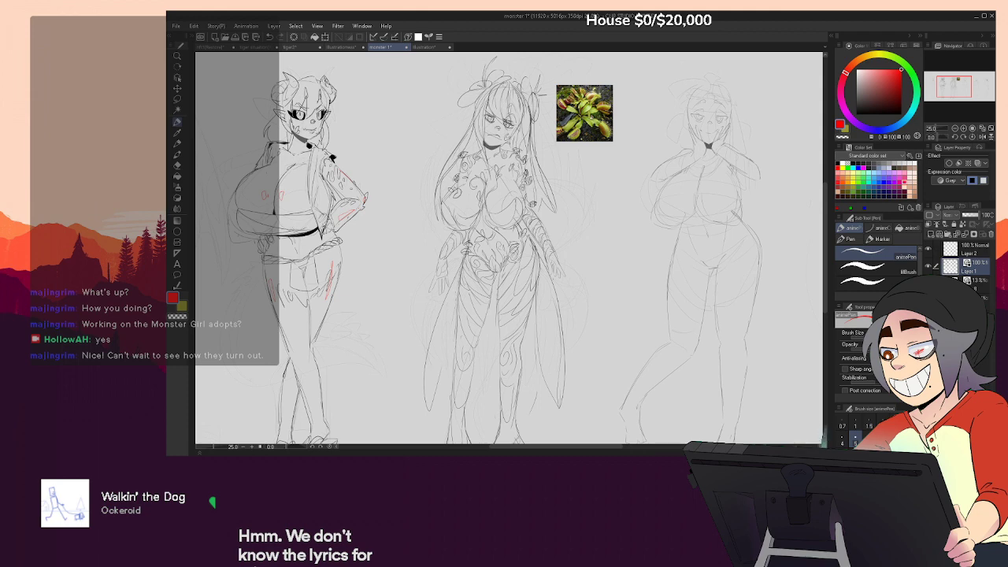
drag(525, 334, 524, 369)
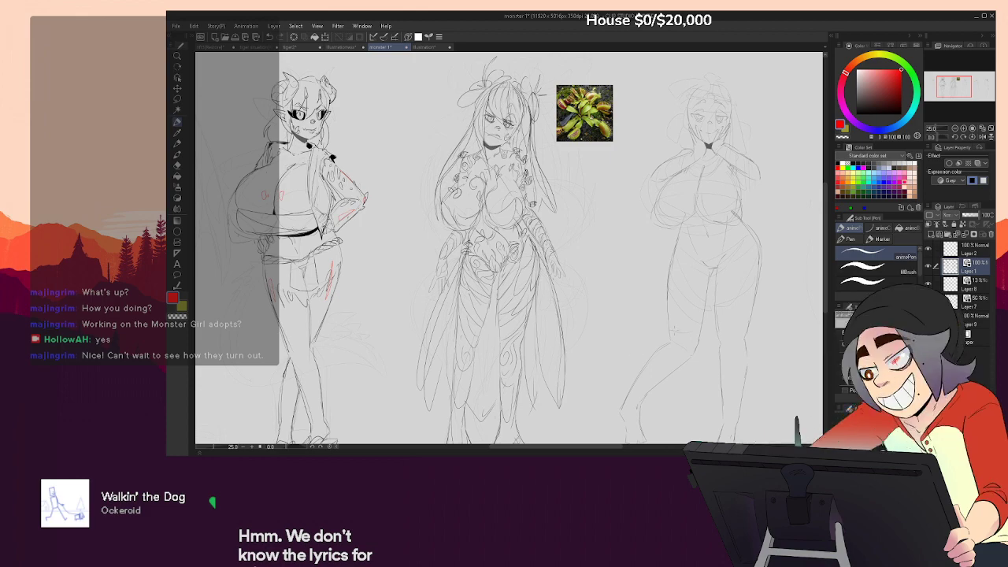
Sketch large rounded lobes behind the third figure's arms and hips on both sides
drag(641, 243, 693, 274)
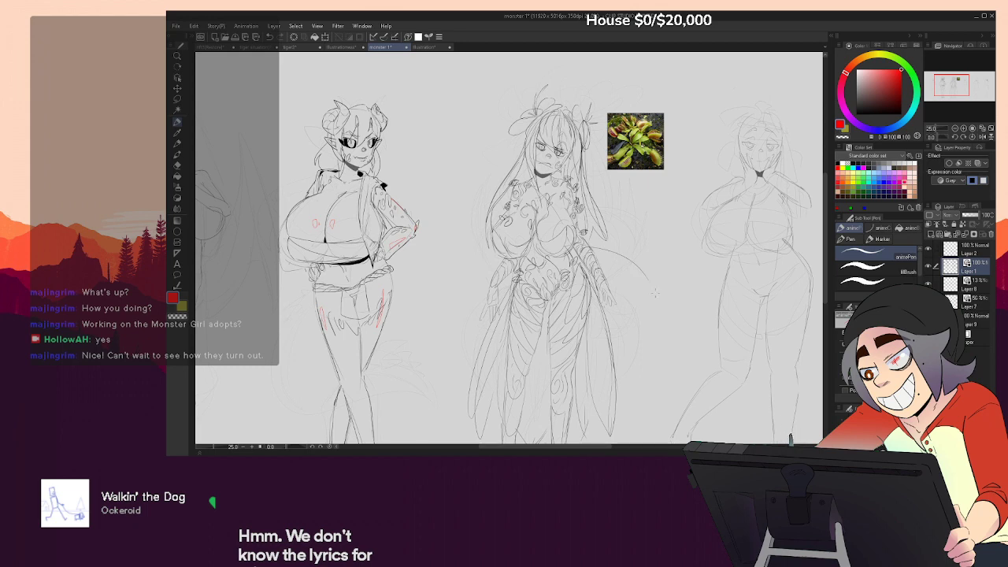
drag(625, 210, 629, 245)
drag(487, 219, 482, 329)
scroll(703, 306, down, 3)
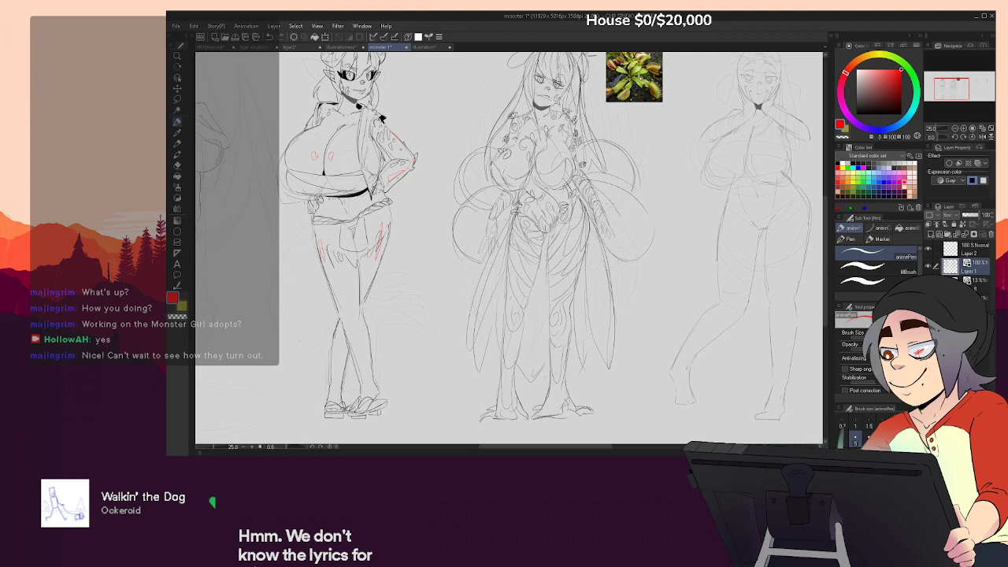
Draw bandage bands across the fourth figure's forehead and a loose curved end sweeping off the left side of the head
drag(766, 197, 676, 187)
drag(676, 237, 586, 332)
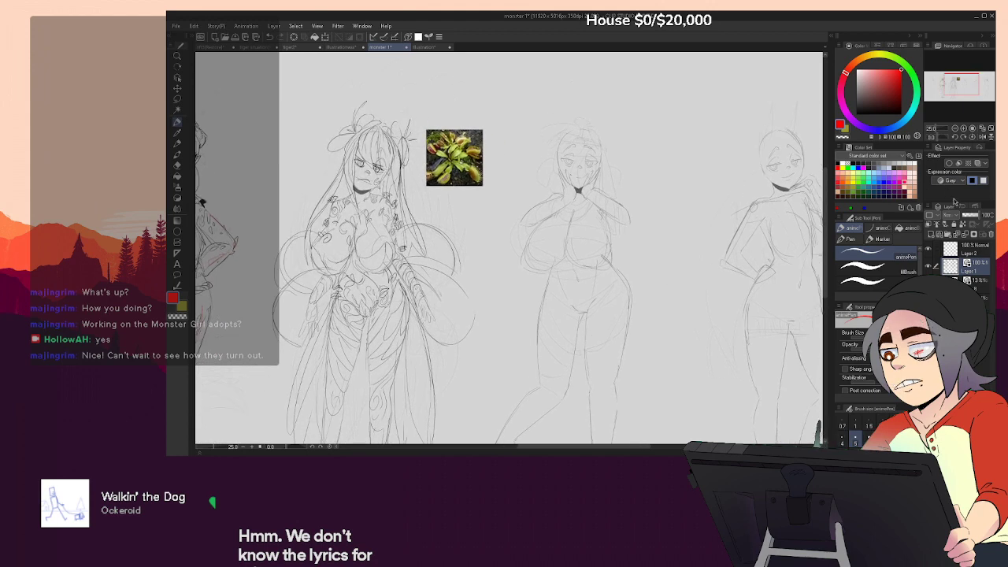
click(929, 319)
click(963, 129)
click(963, 129)
click(963, 128)
drag(728, 202, 655, 404)
drag(689, 337, 682, 351)
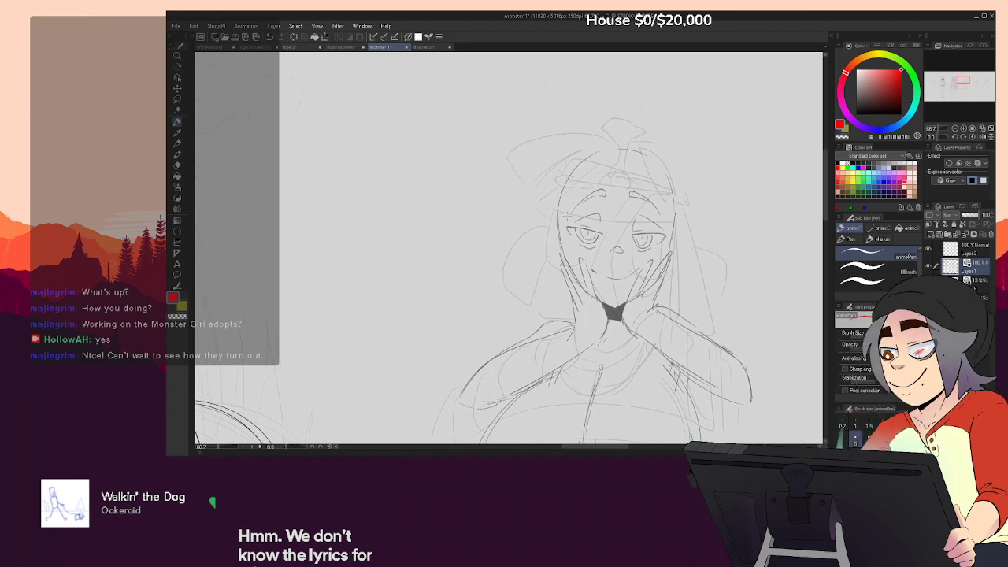
drag(557, 214, 678, 220)
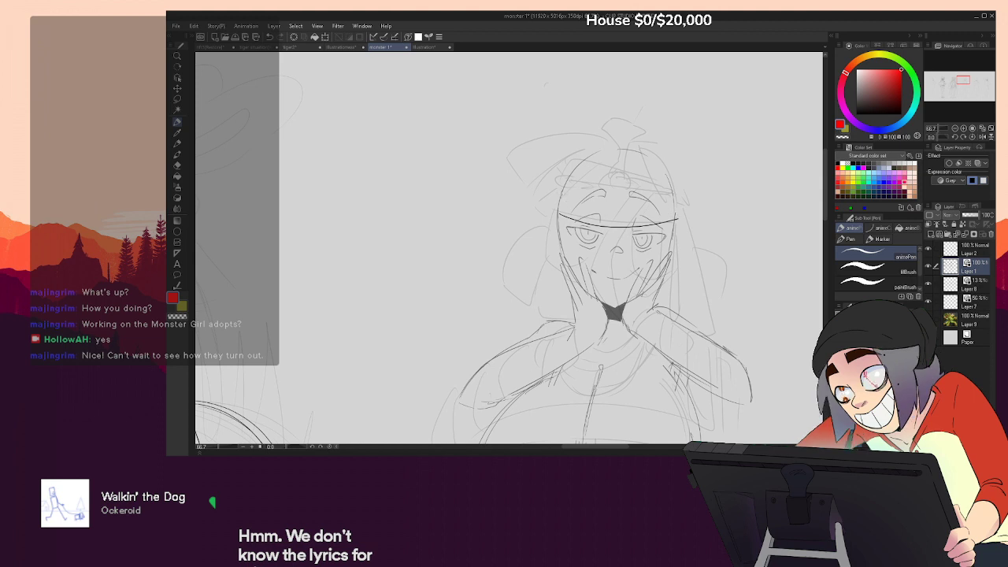
drag(561, 211, 676, 214)
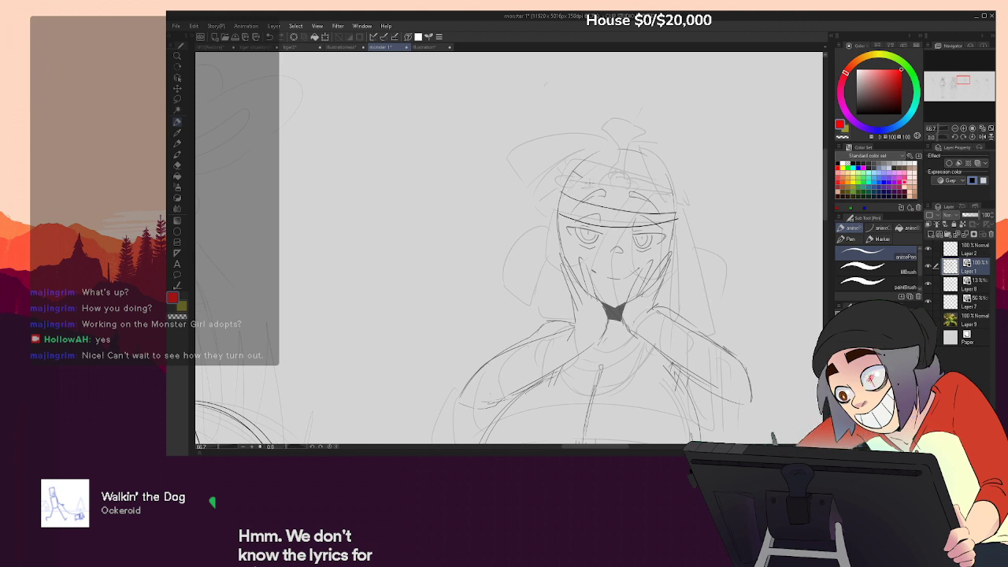
drag(572, 171, 670, 202)
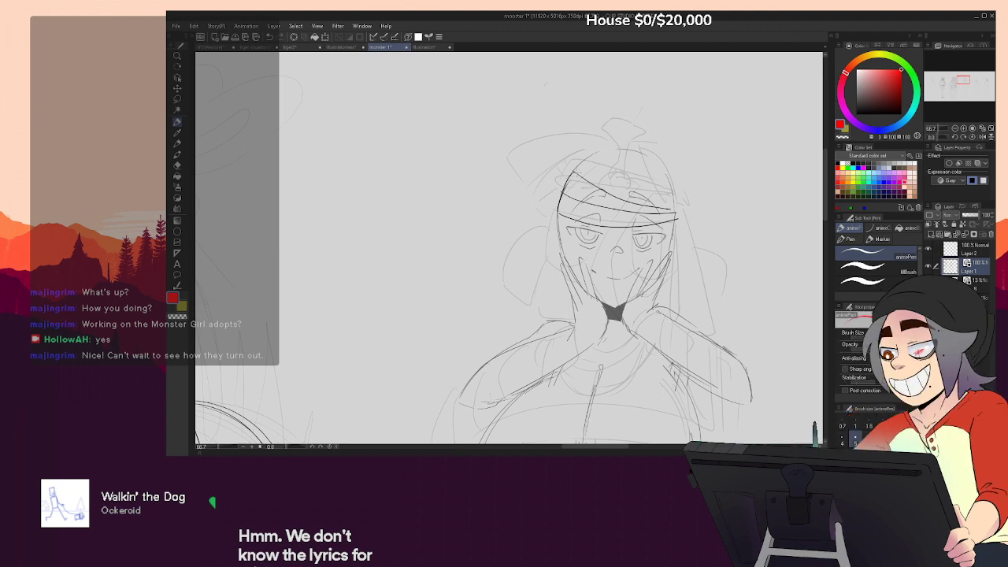
mouse_move(607, 144)
mouse_down()
mouse_move(519, 189)
mouse_move(559, 209)
mouse_up()
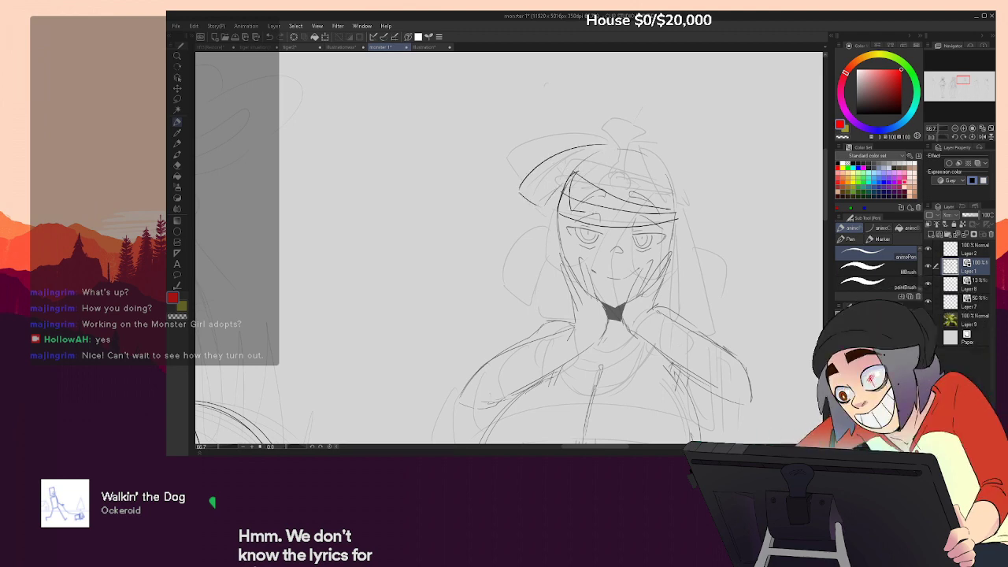
drag(607, 146, 612, 173)
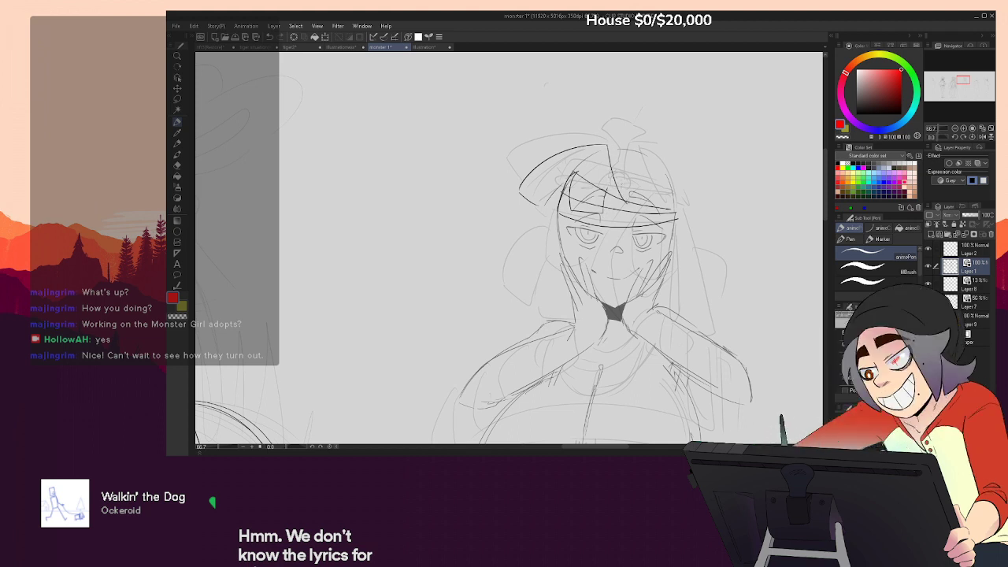
key(ctrl+z)
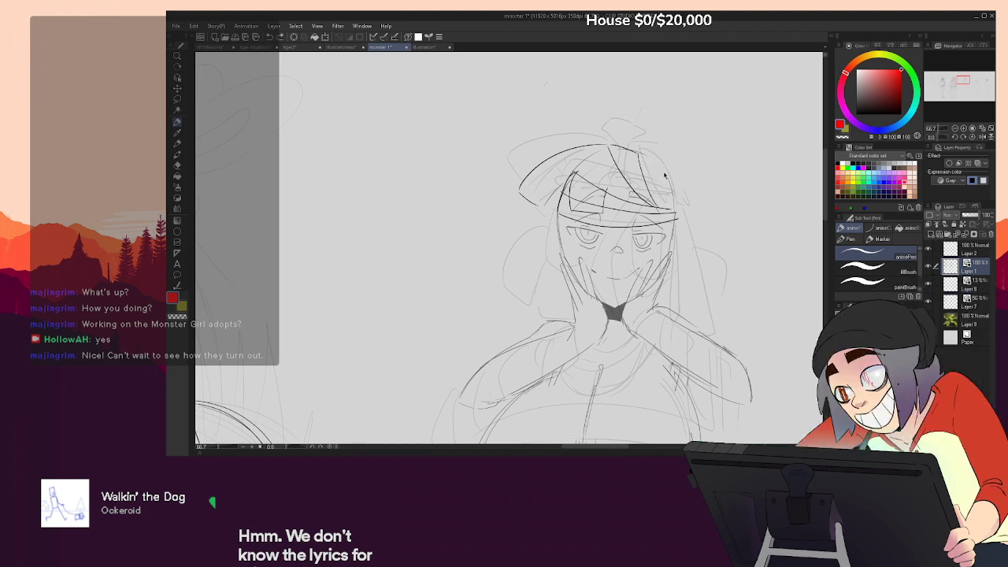
drag(653, 167, 657, 203)
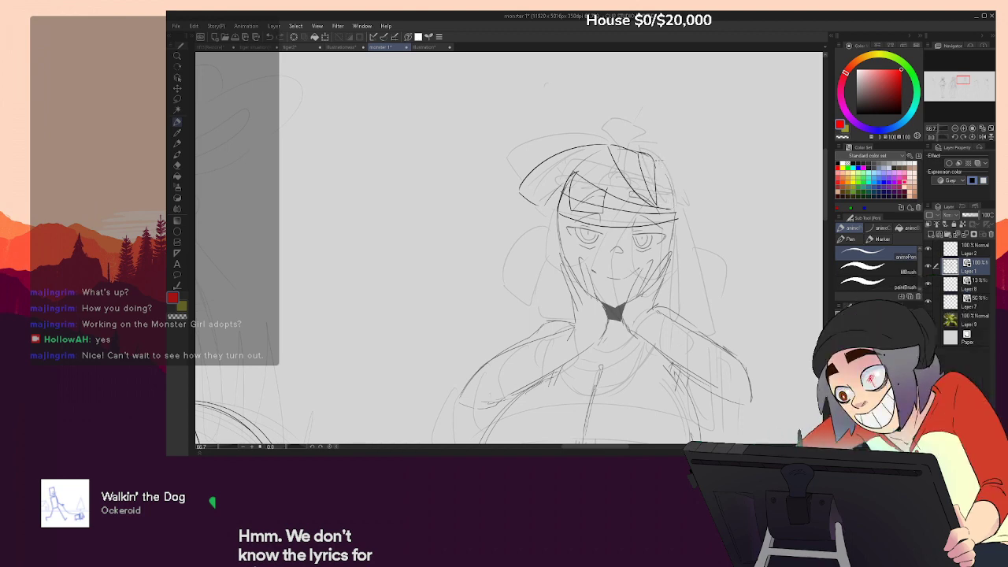
drag(606, 144, 581, 112)
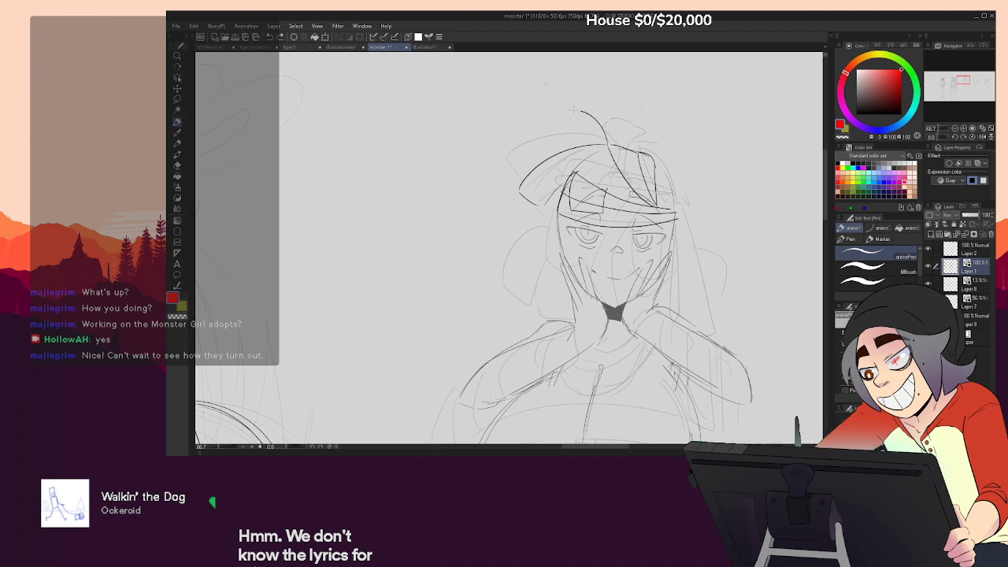
drag(654, 162, 695, 150)
key(ctrl+z)
key(ctrl+z)
key(ctrl+z)
key(ctrl+z)
key(ctrl+z)
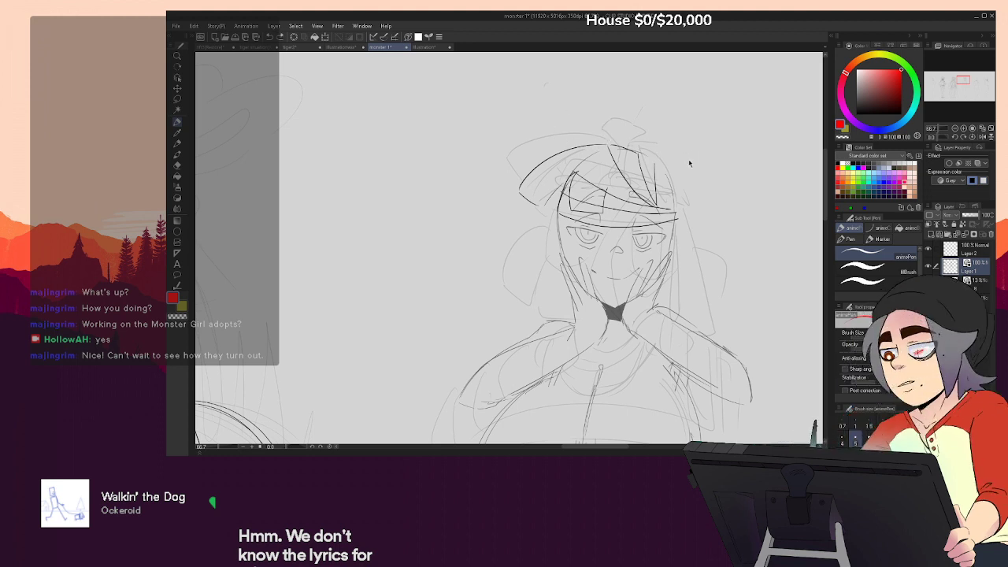
Draw a wide loose bandage end above the fourth figure's head and wrap diagonal strips across the face and chin
drag(656, 157, 575, 107)
mouse_move(589, 142)
mouse_down()
mouse_move(603, 146)
mouse_move(621, 192)
mouse_move(669, 207)
mouse_move(671, 249)
mouse_up()
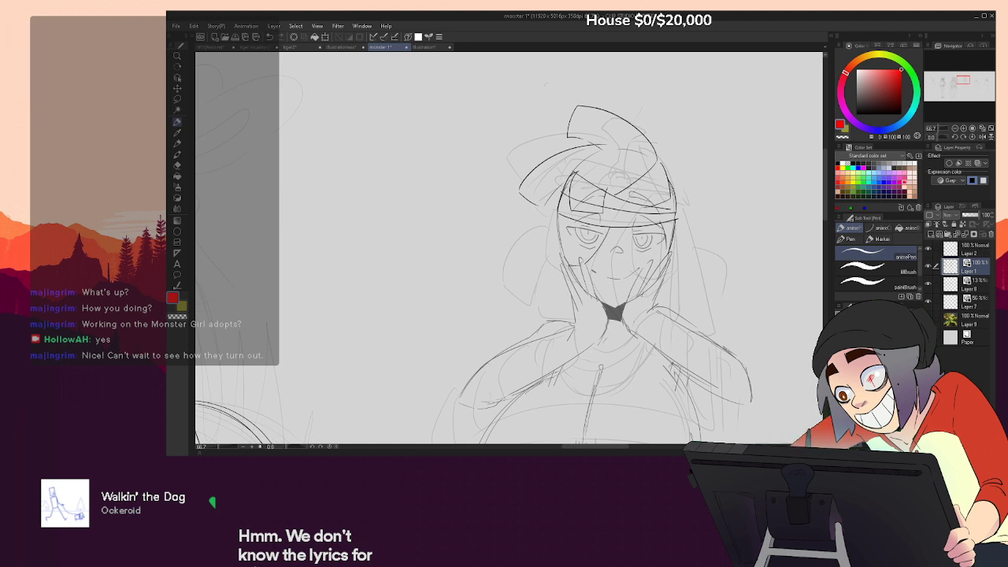
mouse_move(636, 228)
mouse_down()
mouse_move(625, 278)
mouse_move(594, 297)
mouse_up()
key(ctrl+z)
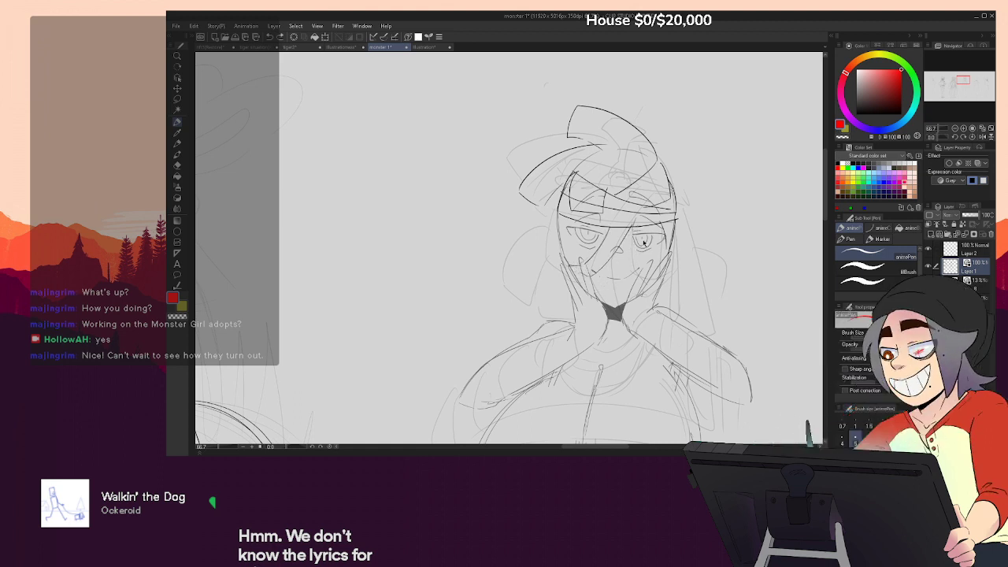
drag(646, 230, 594, 280)
key(ctrl+z)
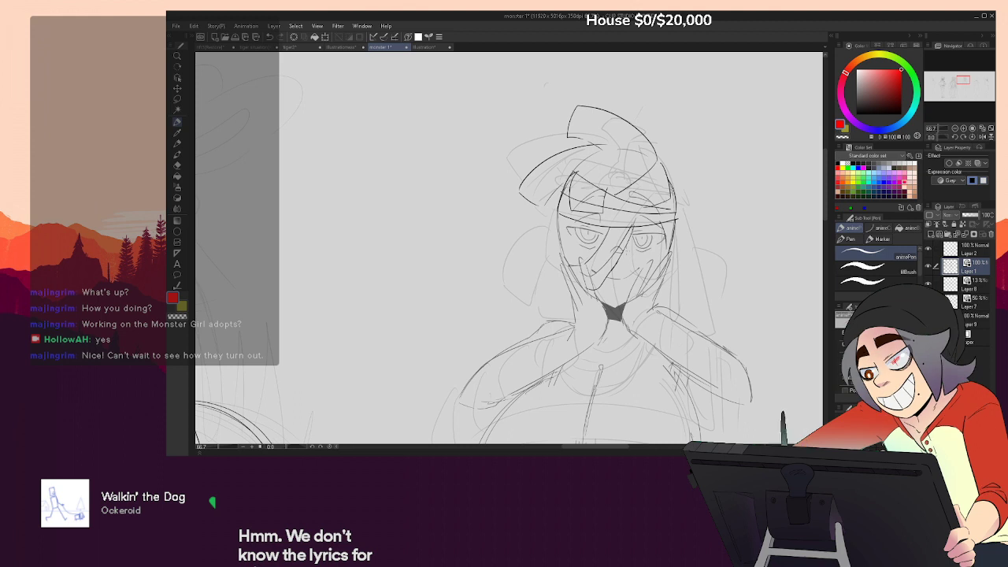
drag(642, 267, 669, 256)
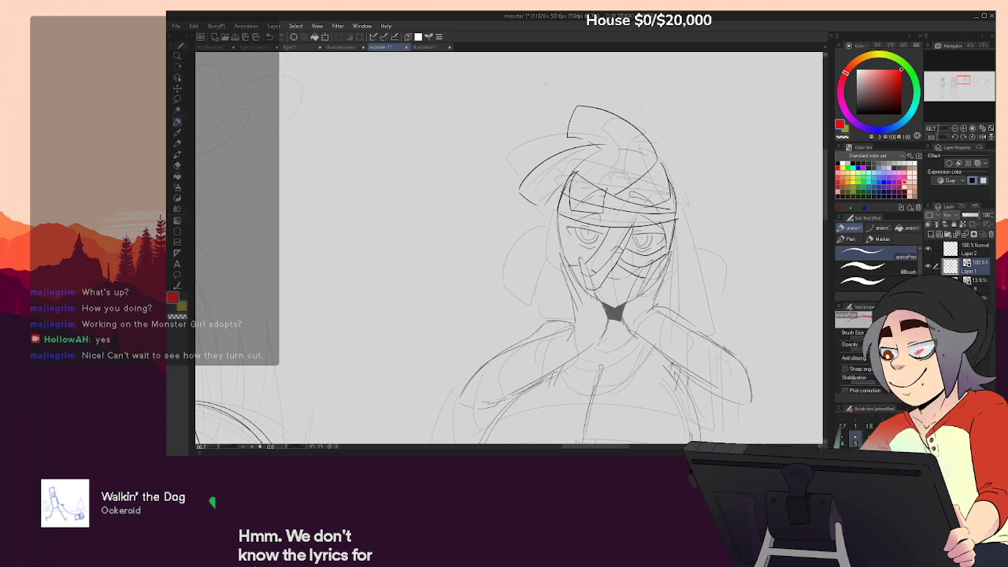
drag(620, 301, 637, 285)
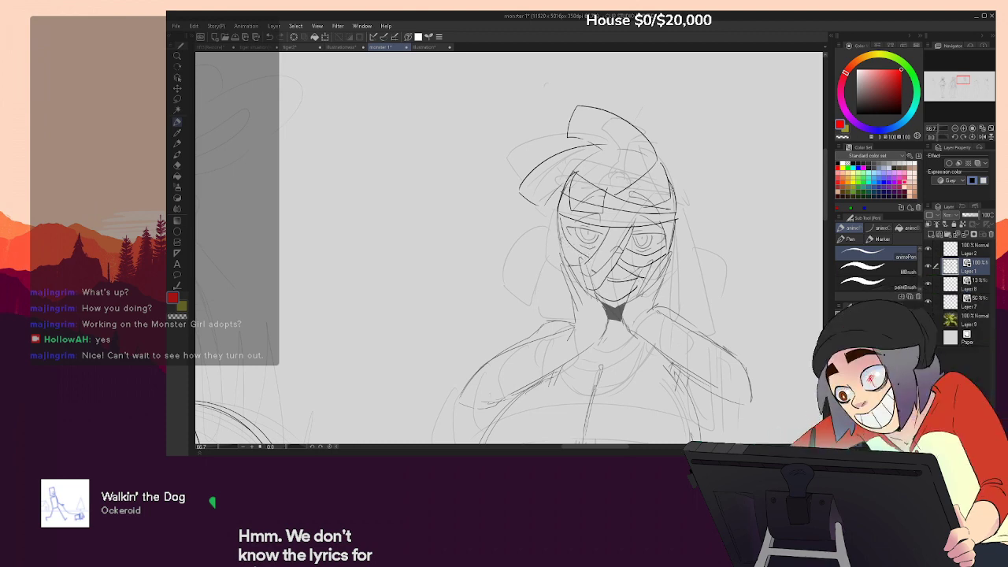
Add a cheek wrap, more crossing head bands, an upright bandage end and extra loose strips beside the fourth figure's head
drag(562, 247, 593, 265)
drag(709, 294, 712, 333)
drag(660, 145, 660, 196)
drag(635, 154, 657, 142)
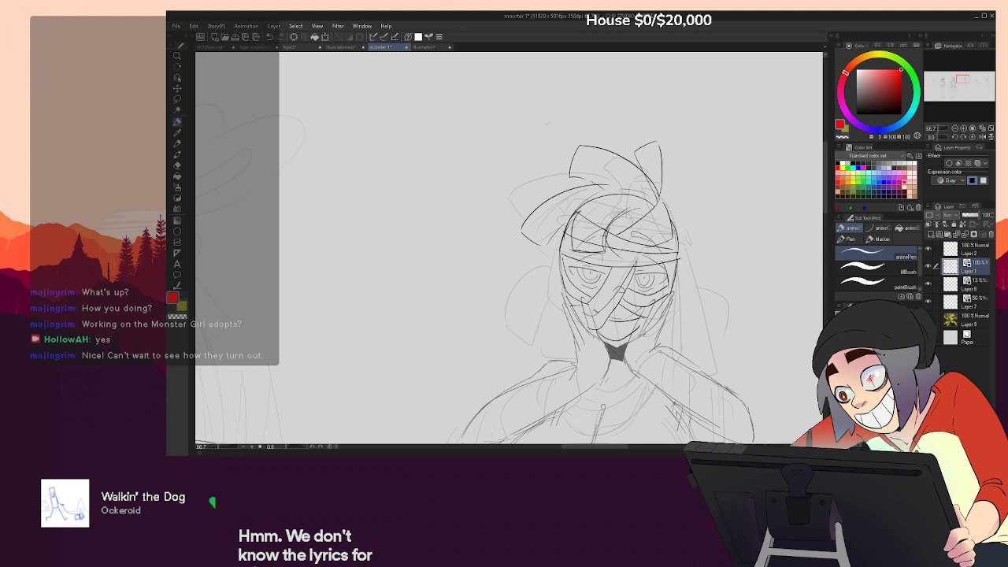
drag(595, 194, 557, 273)
drag(682, 208, 711, 198)
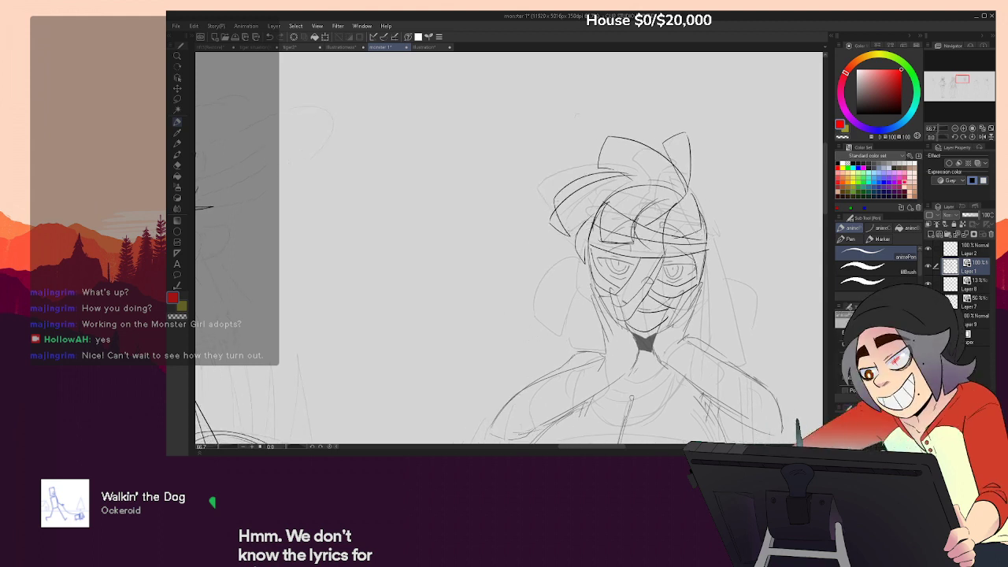
drag(748, 256, 719, 217)
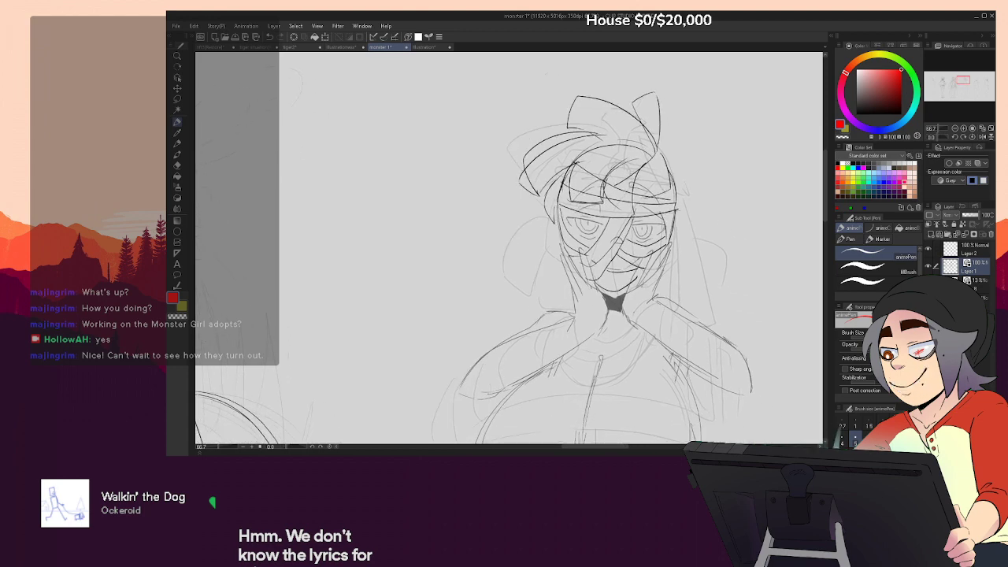
key(ctrl+z)
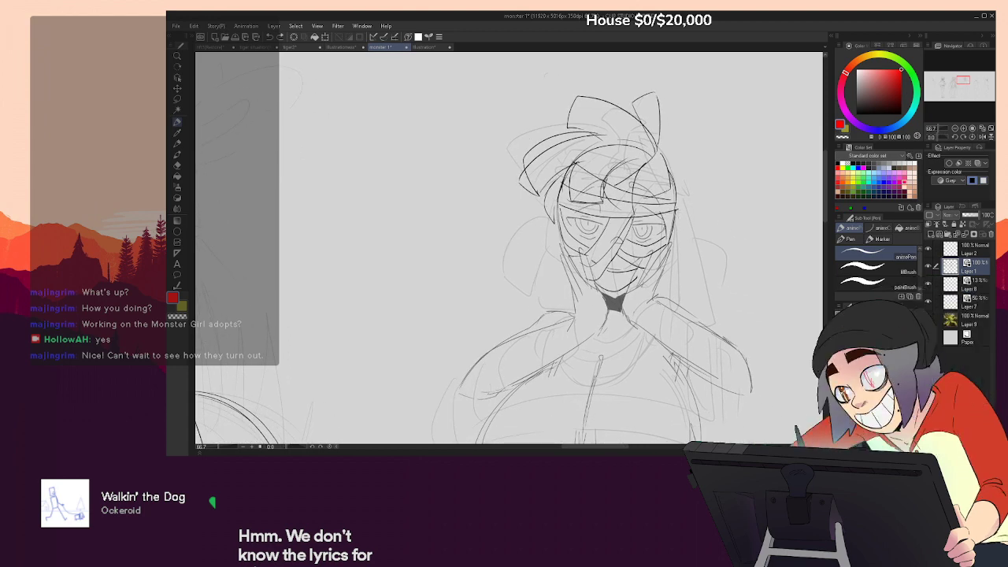
Draw a loose bandage end curving down beside the right side of the fourth figure's head
mouse_move(696, 246)
mouse_down()
mouse_move(684, 226)
mouse_move(675, 238)
mouse_up()
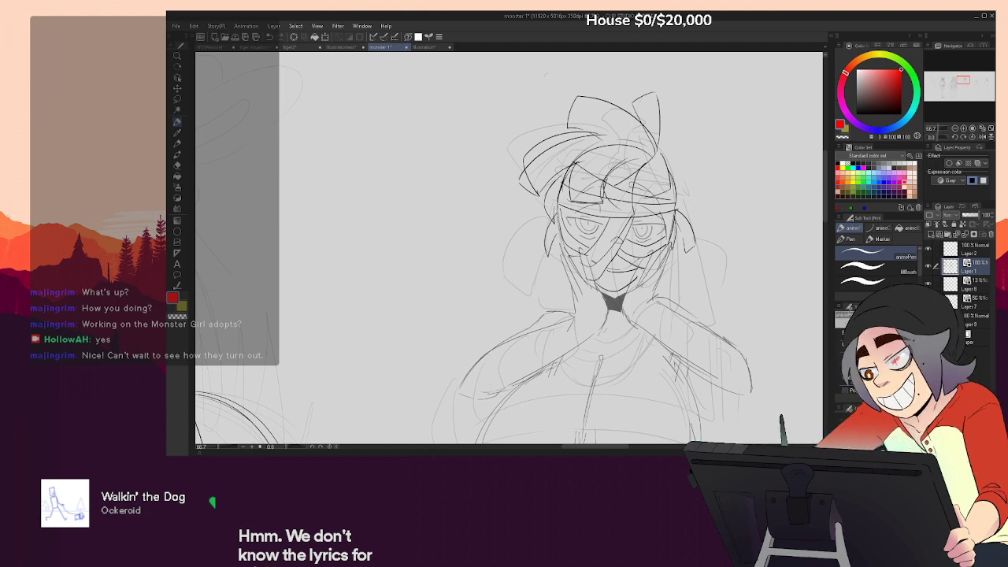
key(ctrl+z)
mouse_move(706, 296)
mouse_down()
mouse_move(711, 229)
mouse_move(707, 261)
mouse_up()
scroll(706, 260, up, 3)
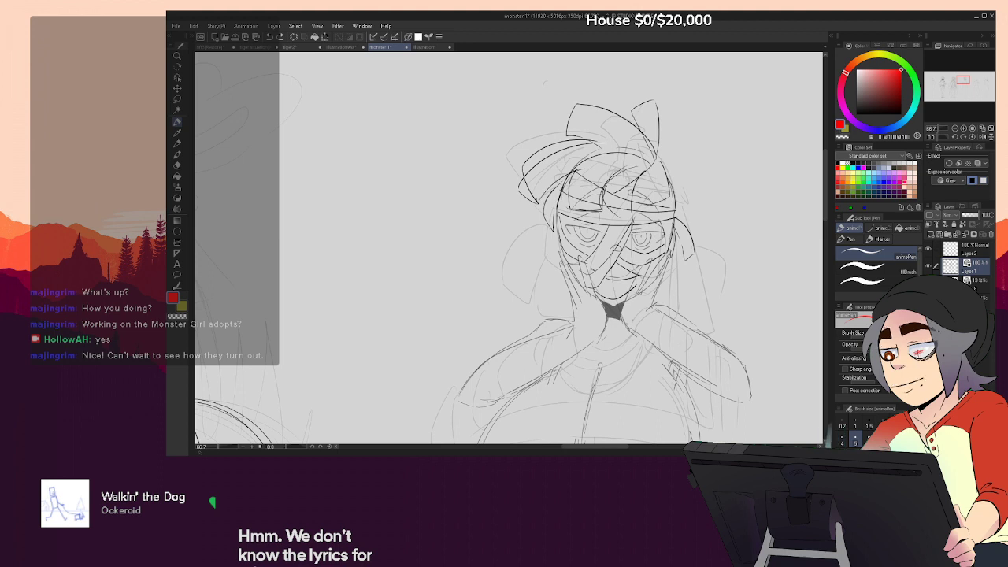
Outline the fourth figure's right-side eye opening, fill it with black and erase its iris area clean
drag(661, 234, 656, 244)
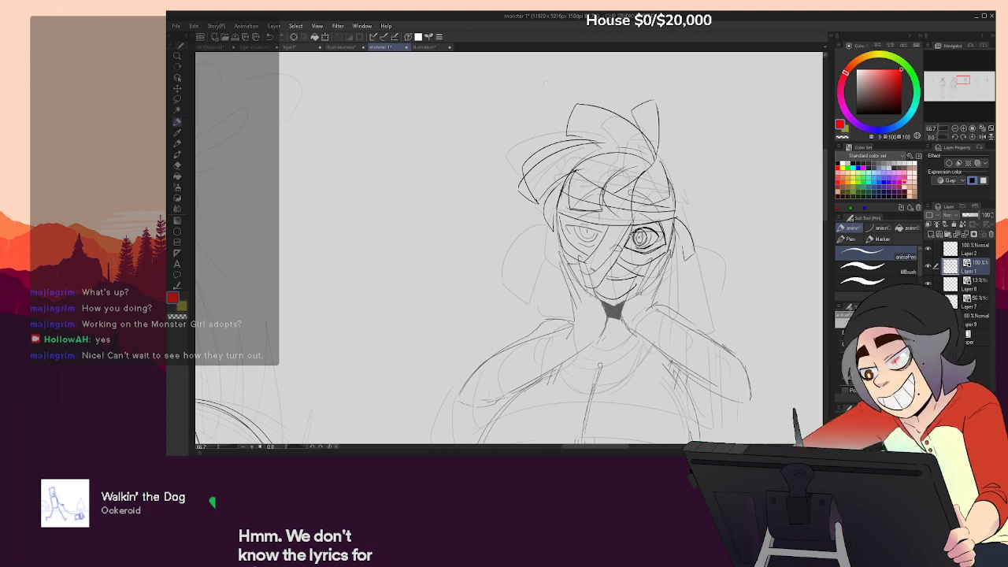
key(g)
click(657, 238)
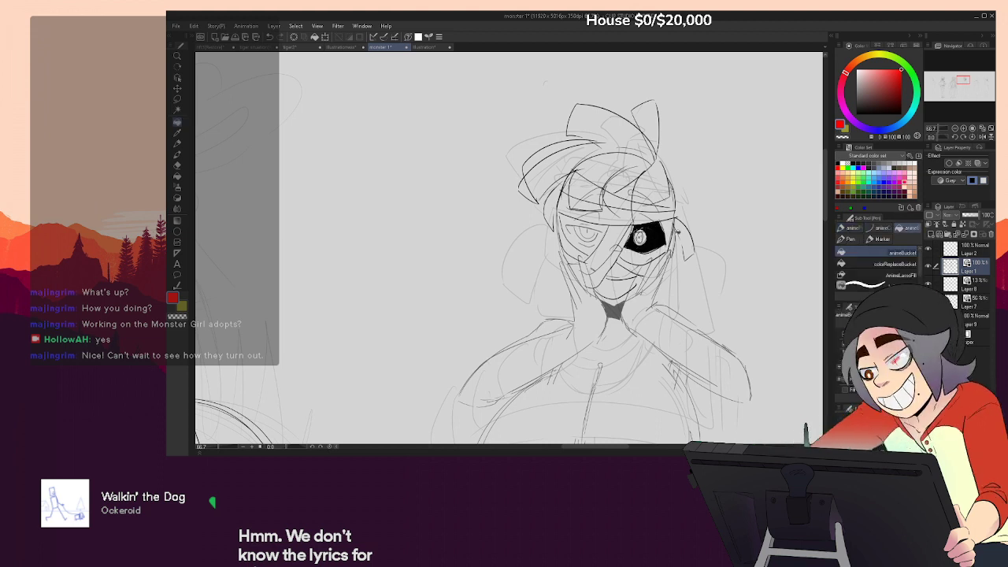
key(e)
drag(629, 244, 650, 253)
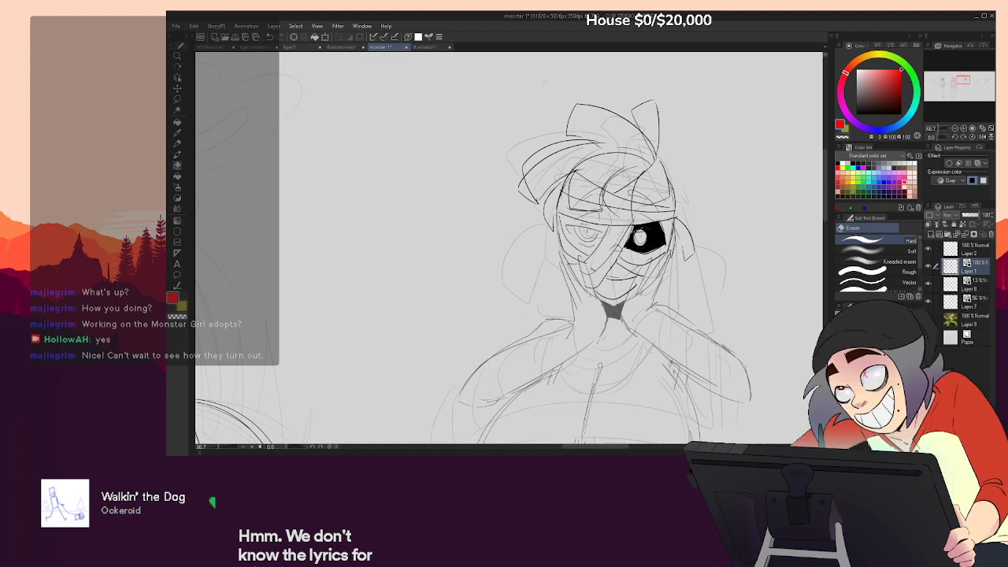
key(p)
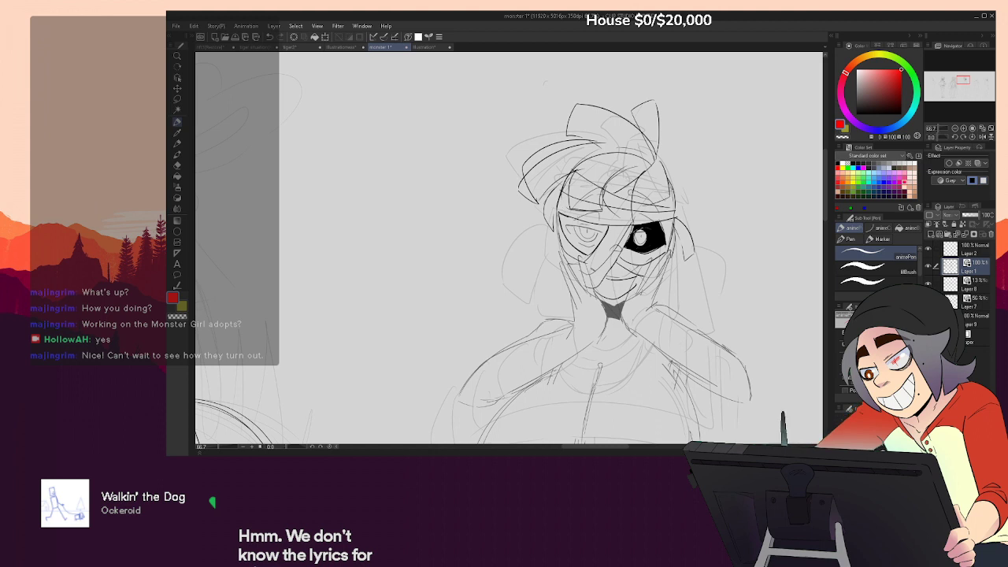
Fill the fourth figure's left-side eye opening with black and erase a light iris into it
key(g)
click(583, 233)
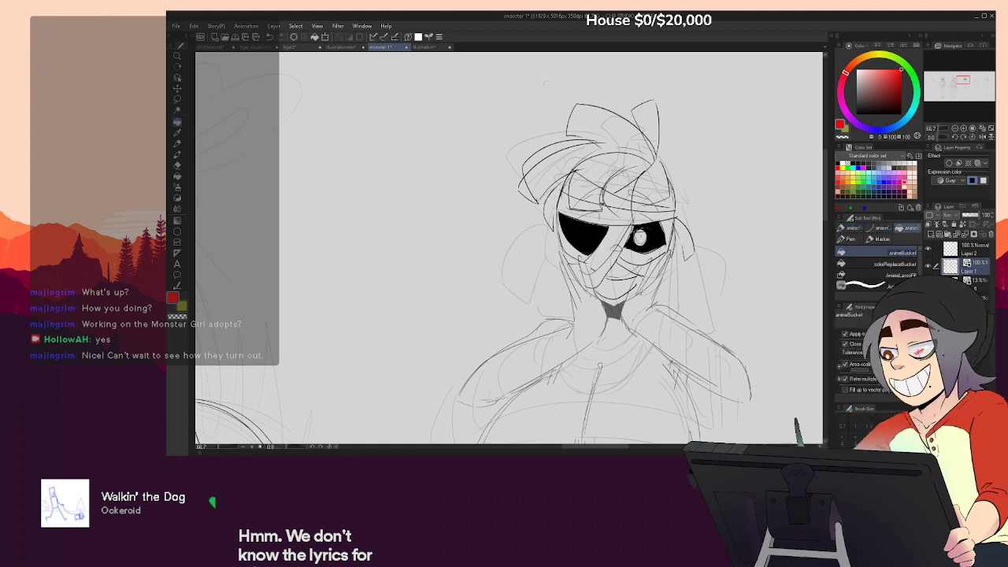
key(e)
drag(584, 233, 590, 246)
drag(698, 260, 701, 226)
key(p)
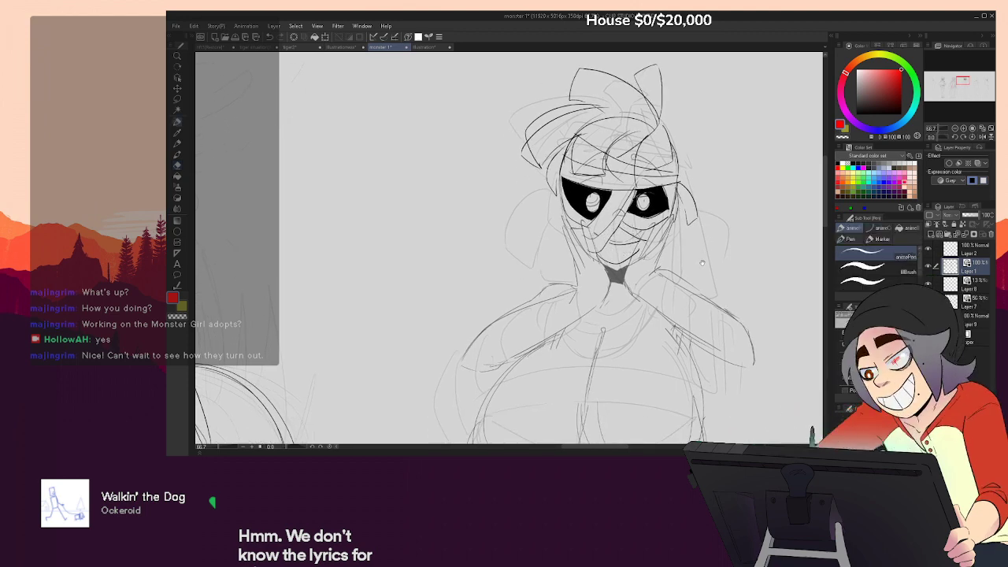
Draw small pupils inside the light irises of both of the fourth figure's eyes
scroll(693, 230, down, 3)
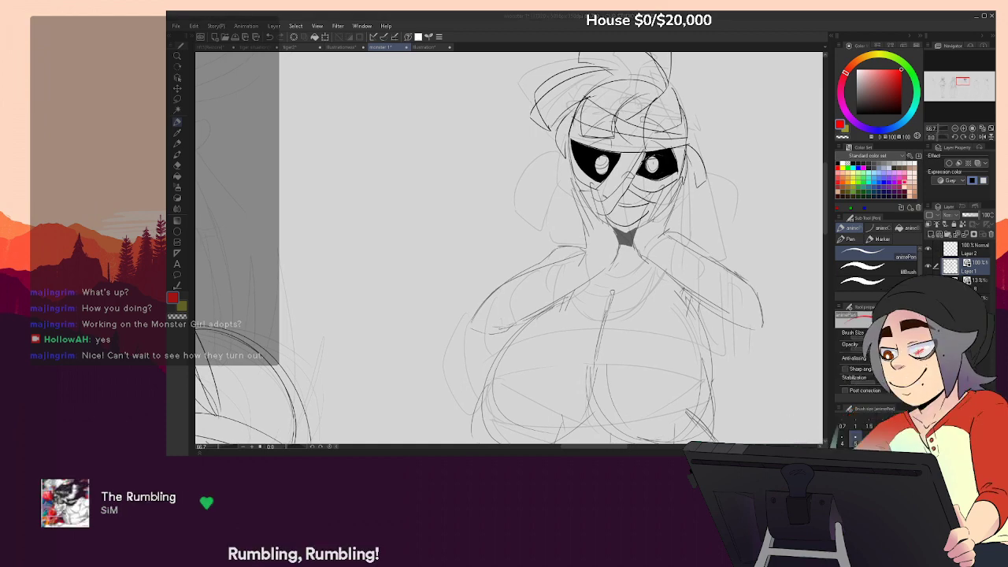
drag(717, 315, 705, 343)
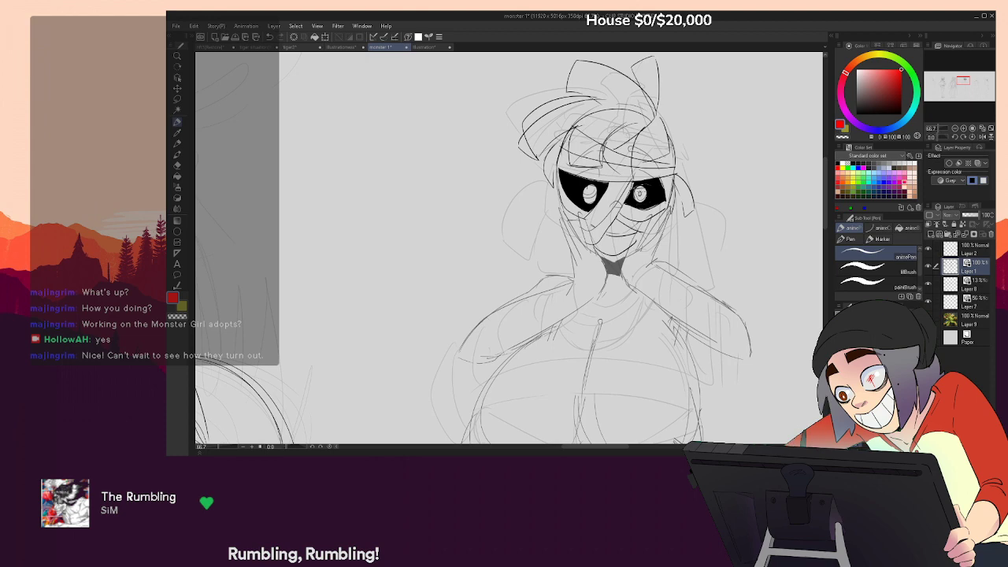
mouse_move(717, 247)
mouse_down()
mouse_move(683, 220)
mouse_move(688, 207)
mouse_move(691, 277)
mouse_move(706, 240)
mouse_up()
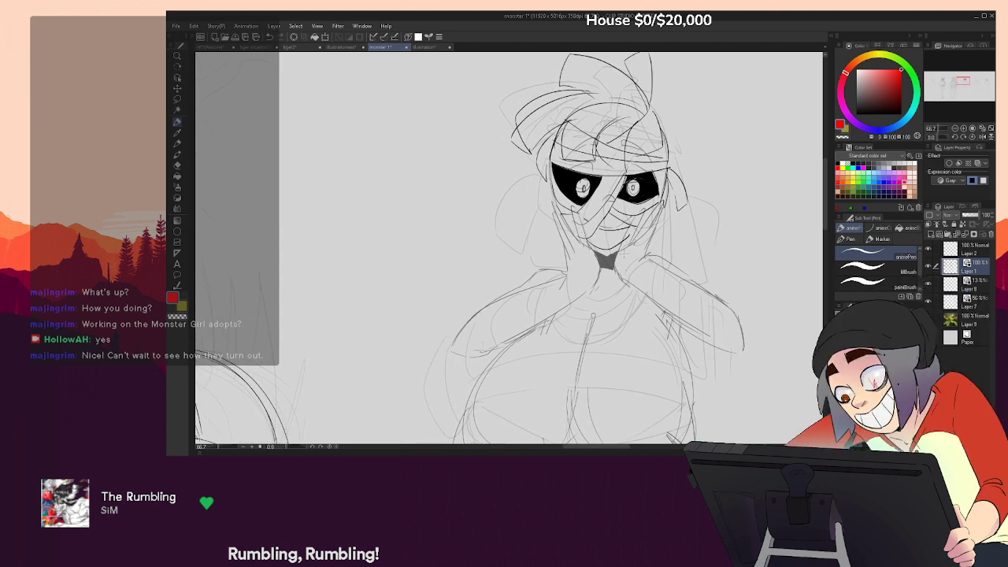
Draw the fourth figure's collar curves, centre chest line and wide bandage bands wrapping across the chest
drag(658, 253, 670, 132)
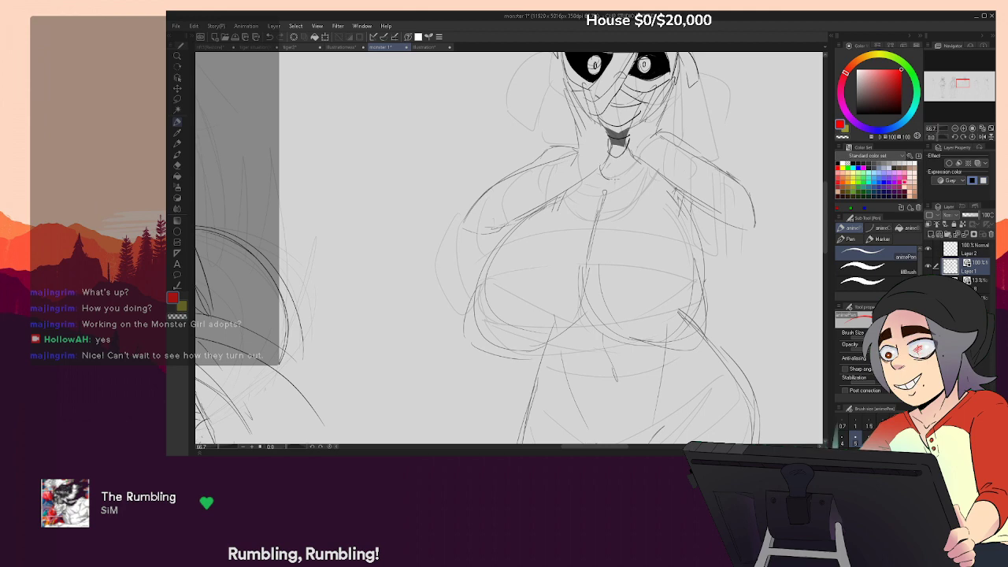
drag(600, 162, 635, 160)
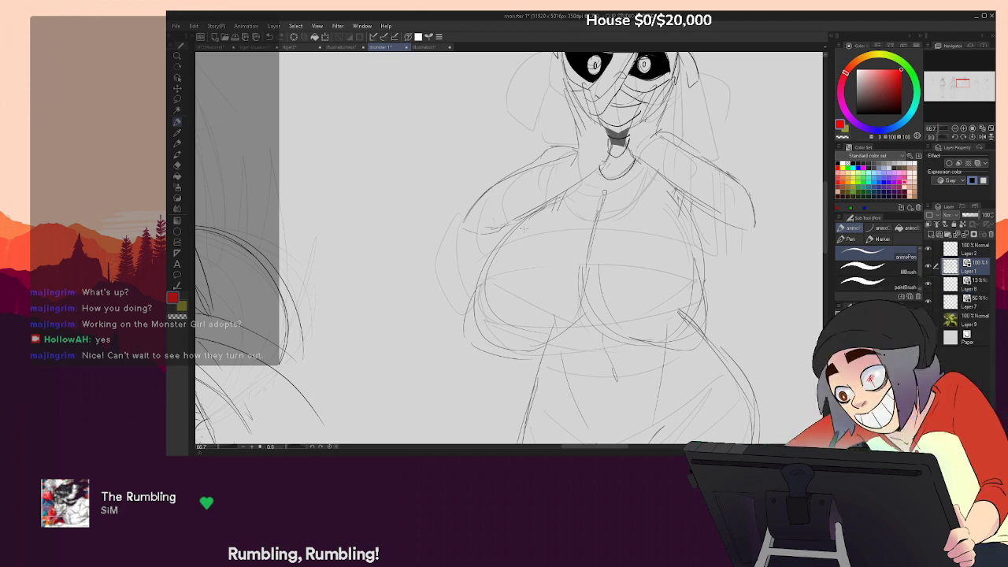
mouse_move(523, 221)
mouse_down()
mouse_move(543, 264)
mouse_move(697, 278)
mouse_up()
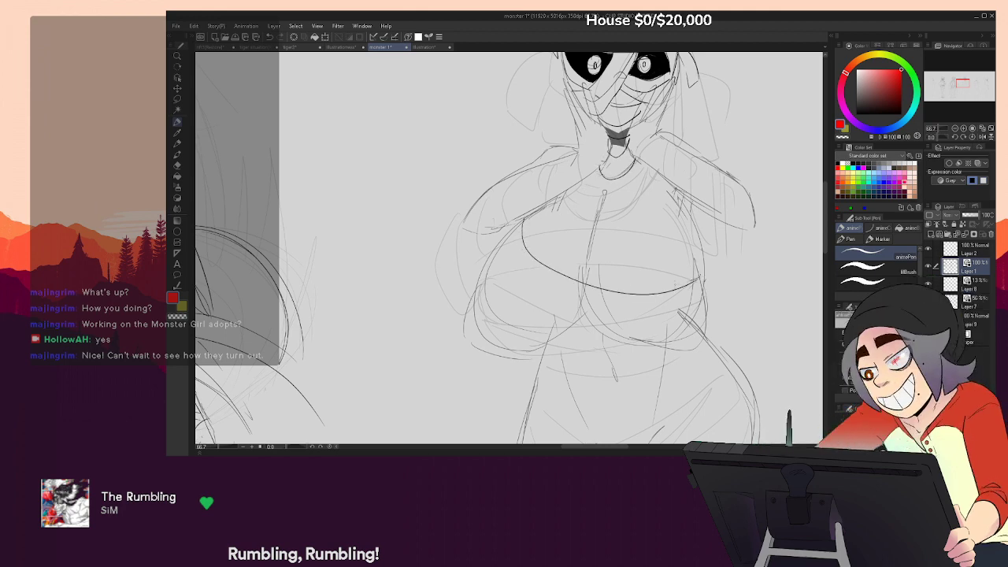
mouse_move(495, 265)
mouse_down()
mouse_move(632, 319)
mouse_move(702, 289)
mouse_move(489, 328)
mouse_move(579, 349)
mouse_move(698, 310)
mouse_up()
mouse_move(632, 286)
mouse_down()
mouse_move(701, 227)
mouse_move(683, 319)
mouse_up()
mouse_move(598, 208)
mouse_down()
mouse_move(588, 278)
mouse_move(594, 230)
mouse_up()
mouse_move(573, 190)
mouse_down()
mouse_move(597, 217)
mouse_move(657, 167)
mouse_up()
key(ctrl+z)
drag(593, 205, 610, 208)
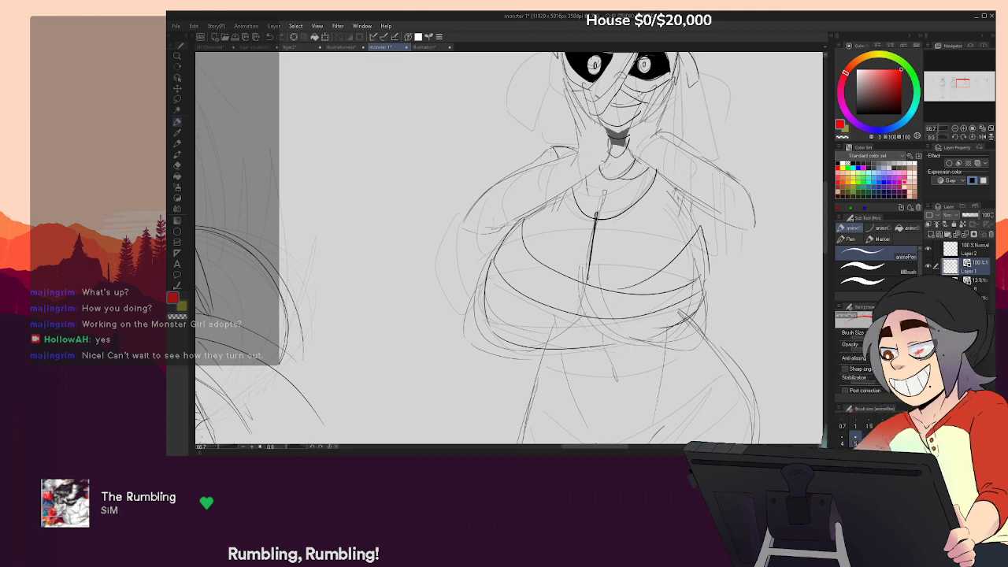
Wrap bandage bands around the fourth figure's raised arms and outline the fingers resting on both cheeks
mouse_move(540, 158)
mouse_down()
mouse_move(491, 191)
mouse_move(492, 226)
mouse_up()
mouse_move(509, 191)
mouse_down()
mouse_move(507, 227)
mouse_move(535, 216)
mouse_up()
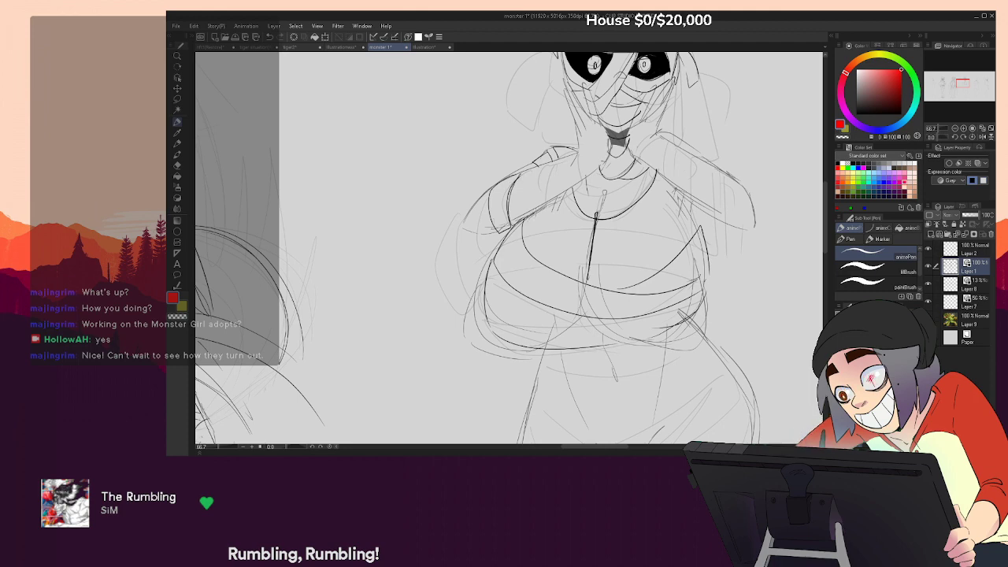
drag(594, 189, 587, 263)
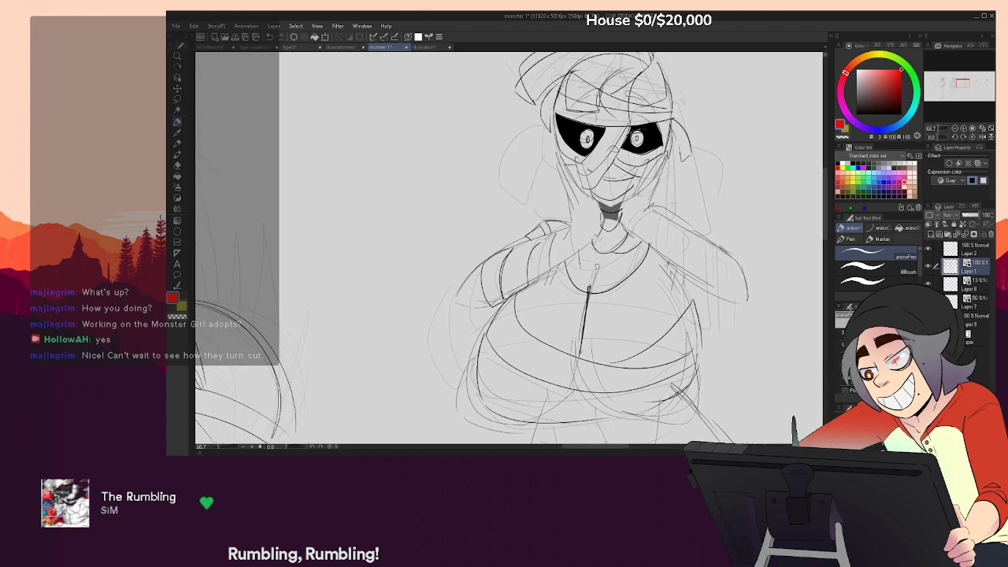
drag(574, 166, 594, 197)
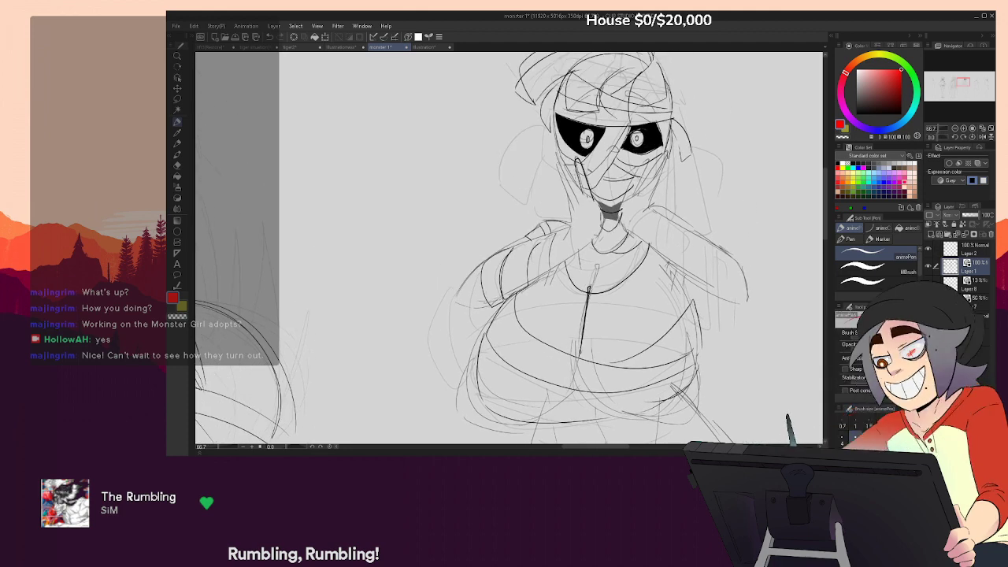
drag(571, 159, 561, 205)
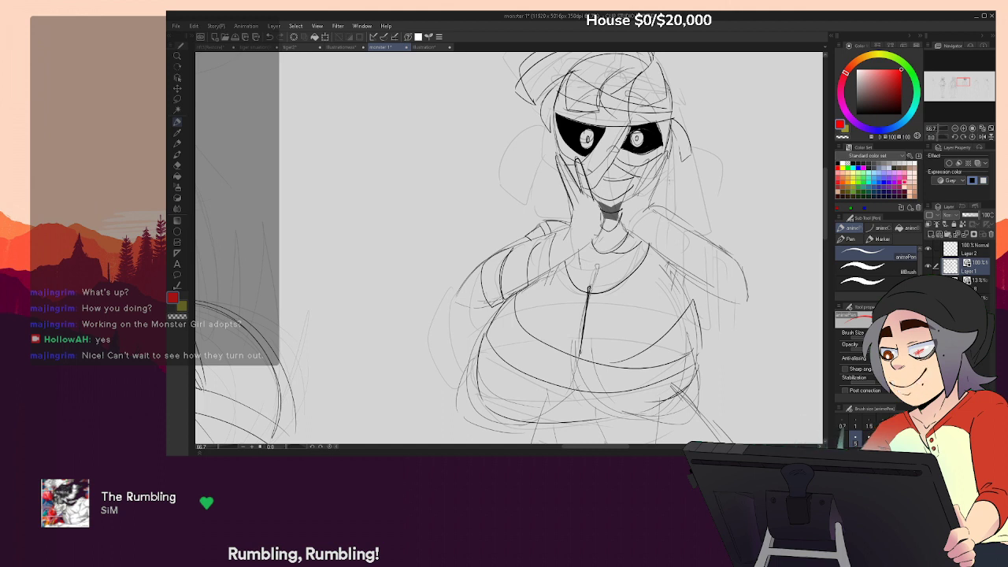
drag(671, 153, 646, 177)
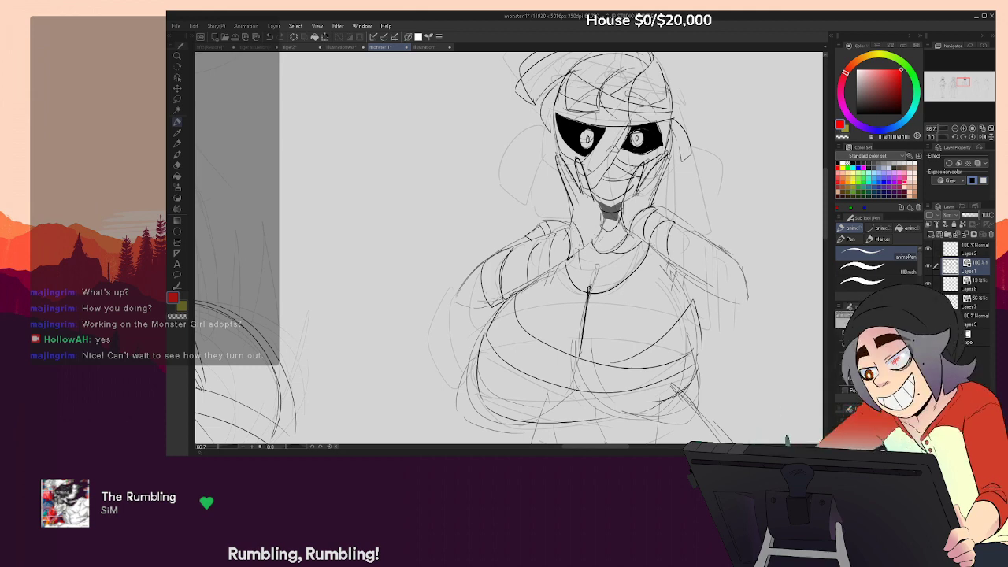
Draw crossing bandage bands around the fourth figure's waist and hips
drag(819, 130, 819, 206)
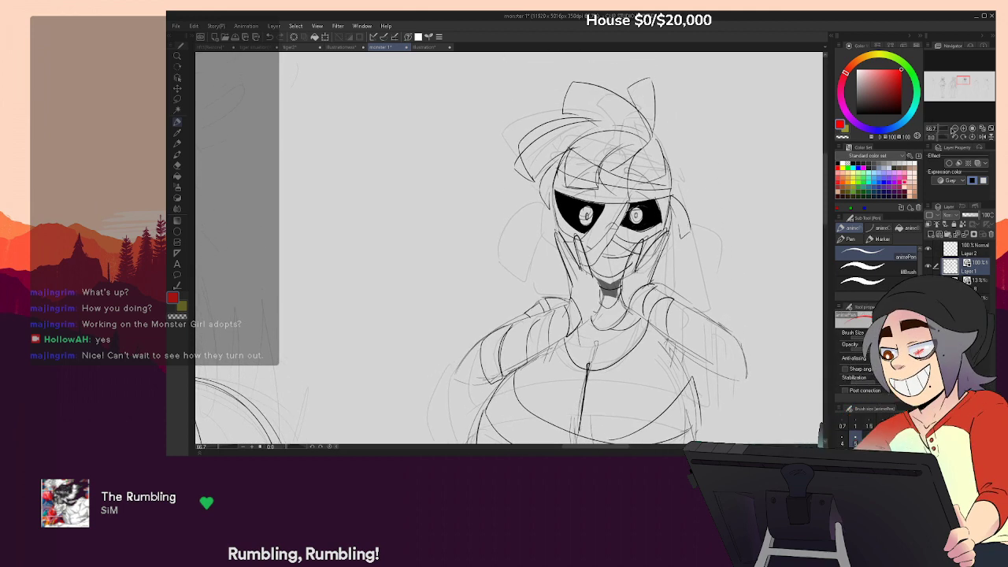
click(955, 128)
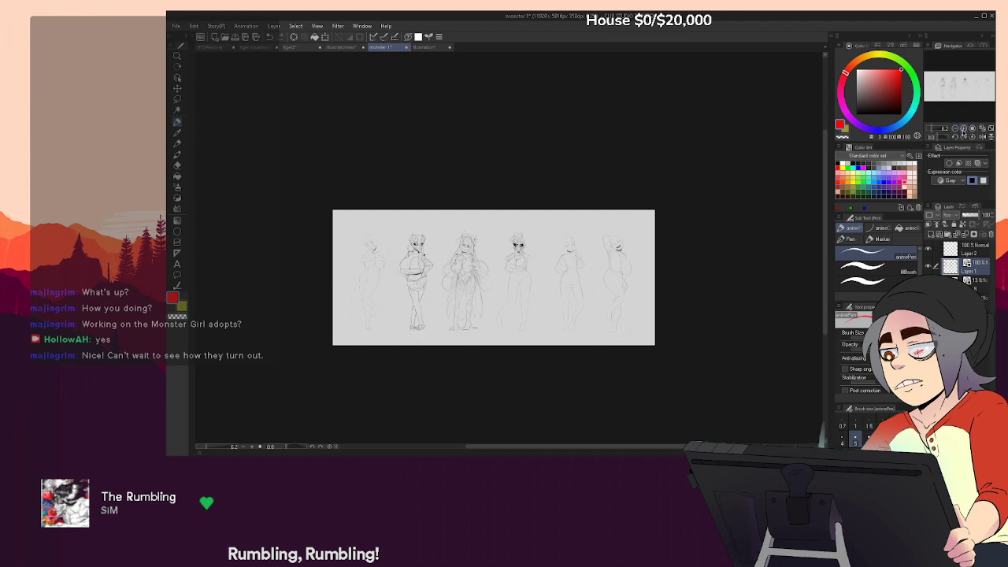
click(962, 128)
click(963, 128)
click(963, 128)
click(963, 129)
click(962, 128)
mouse_move(675, 329)
mouse_down()
mouse_move(717, 169)
mouse_move(718, 205)
mouse_up()
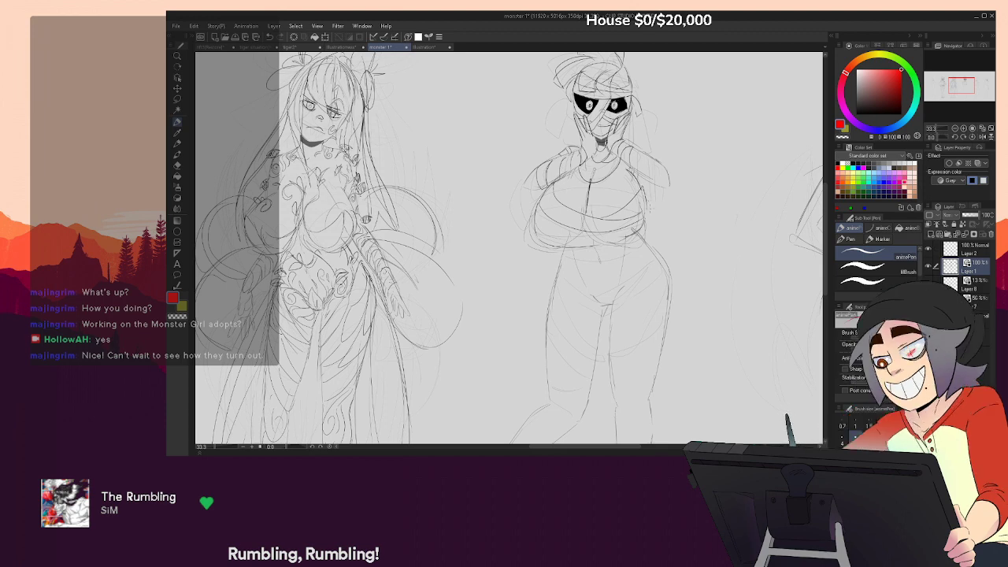
drag(591, 255, 595, 244)
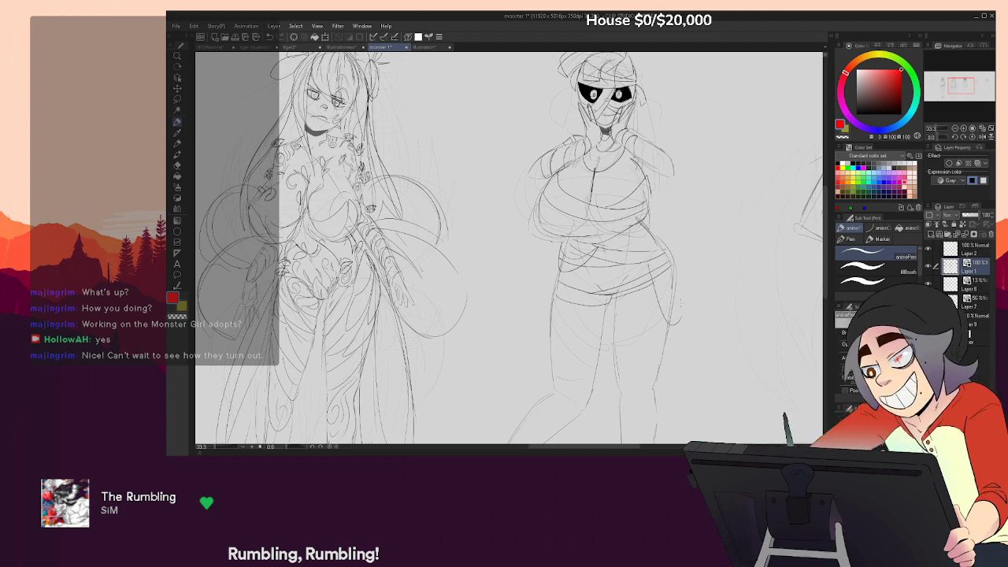
Add a knotted bandage loop at the fourth figure's right-side hip and a drooping loop at the opposite hip
drag(661, 261, 681, 311)
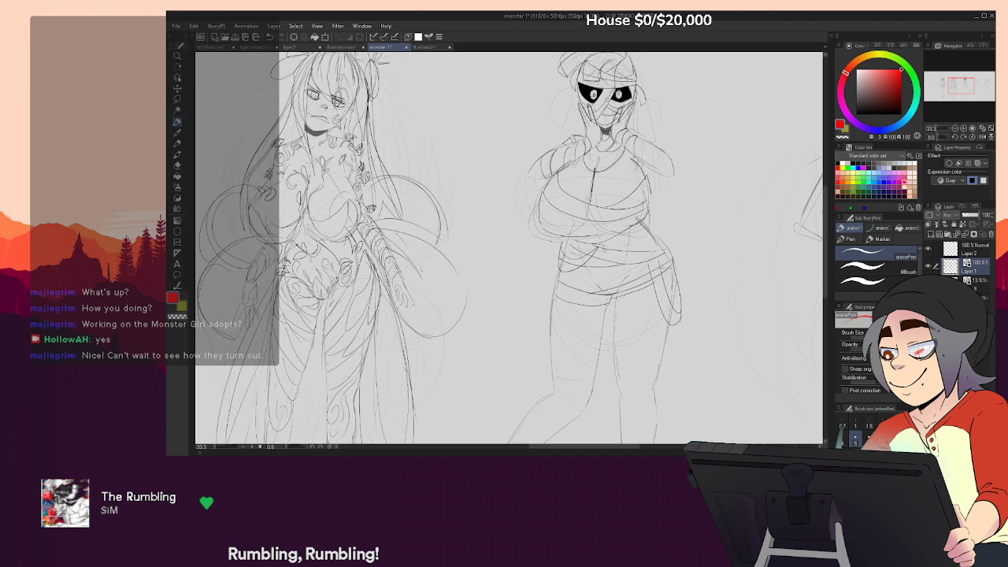
drag(678, 260, 684, 276)
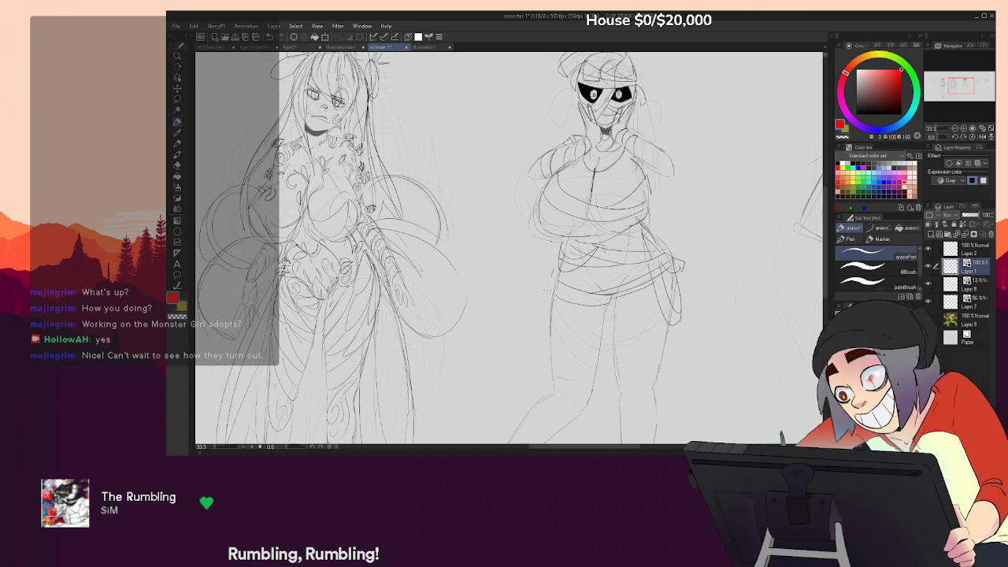
drag(553, 271, 566, 294)
Draw a long bandage strip trailing beside the fourth figure's right-side leg and a loose end hanging from the left-side elbow
mouse_move(663, 323)
mouse_down()
mouse_move(668, 224)
mouse_move(691, 312)
mouse_move(682, 388)
mouse_up()
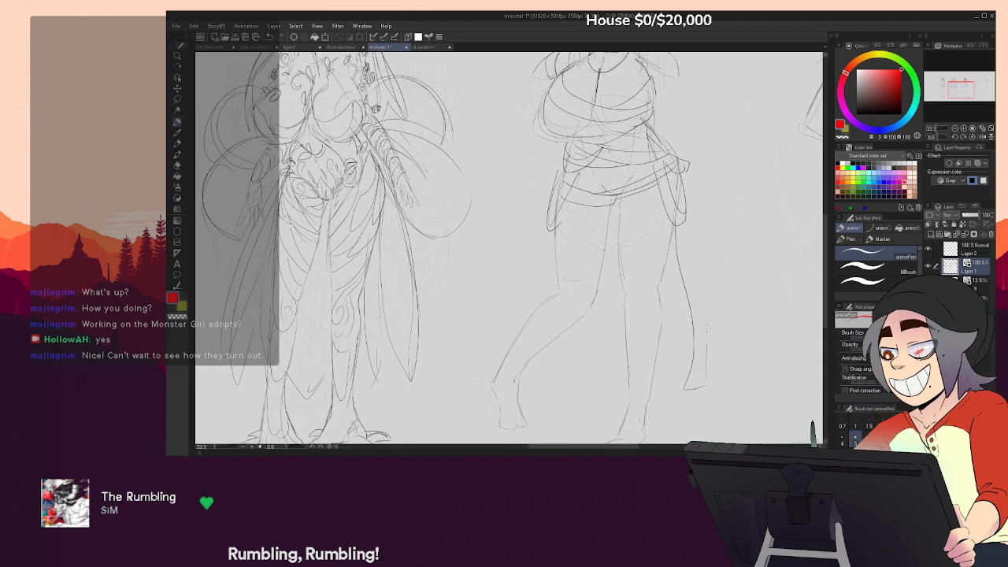
drag(707, 324, 697, 276)
mouse_move(684, 238)
mouse_down()
mouse_move(693, 262)
mouse_move(673, 351)
mouse_move(680, 383)
mouse_up()
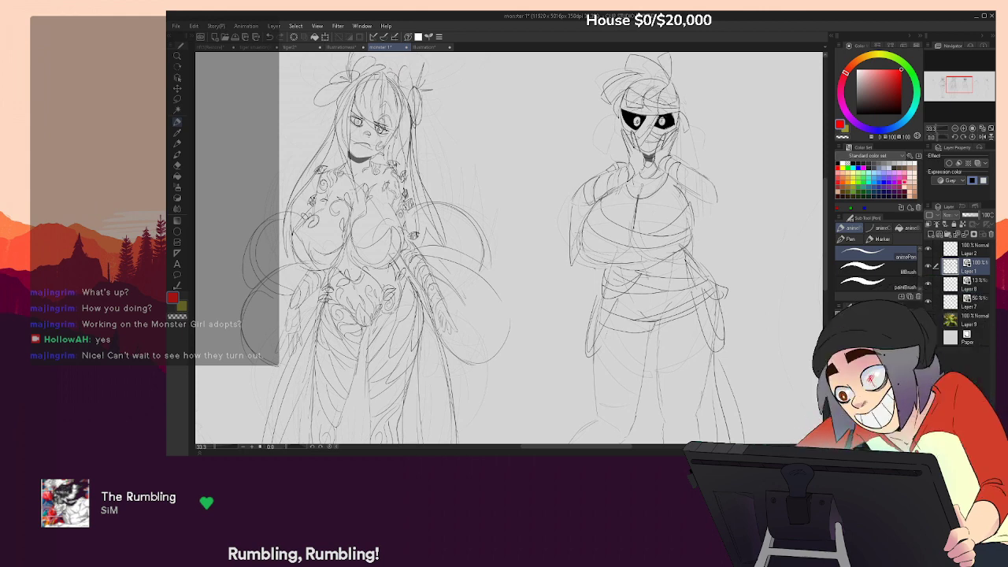
drag(721, 203, 707, 219)
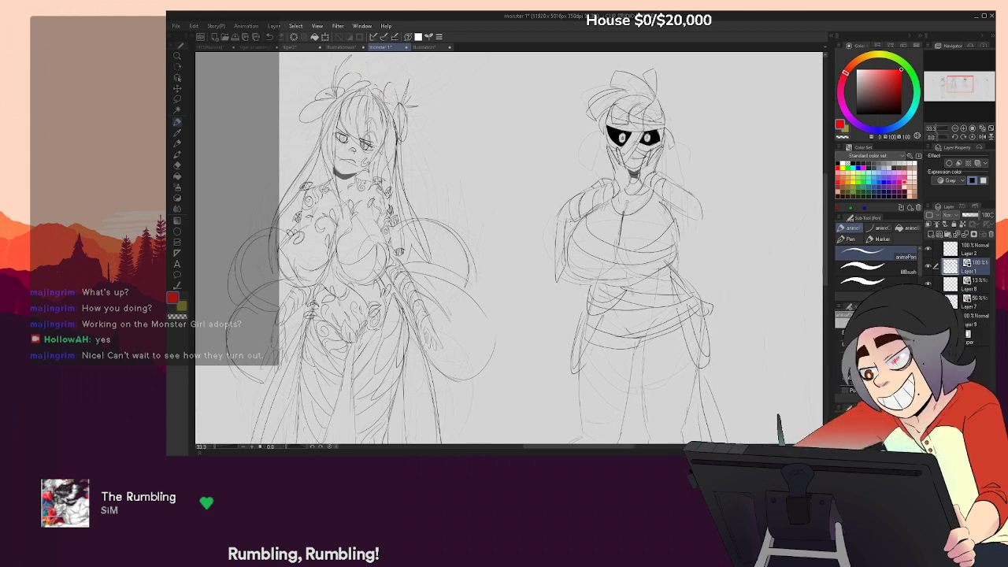
key(g)
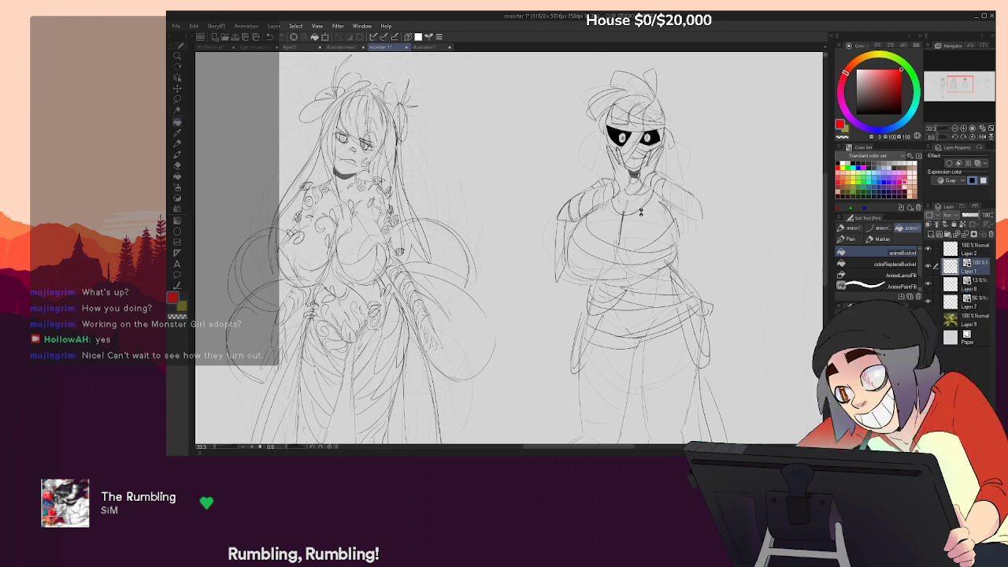
click(641, 215)
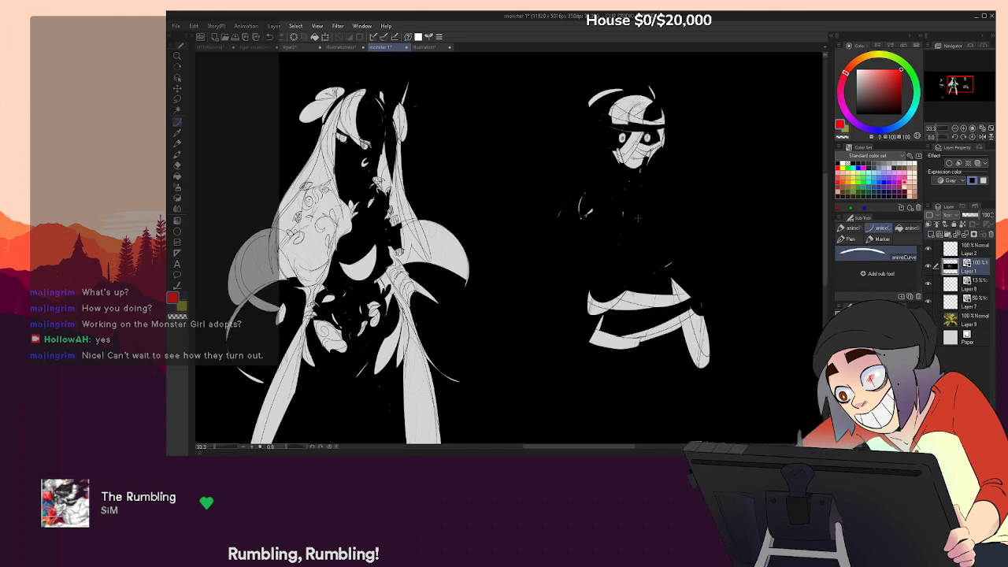
key(ctrl+z)
key(p)
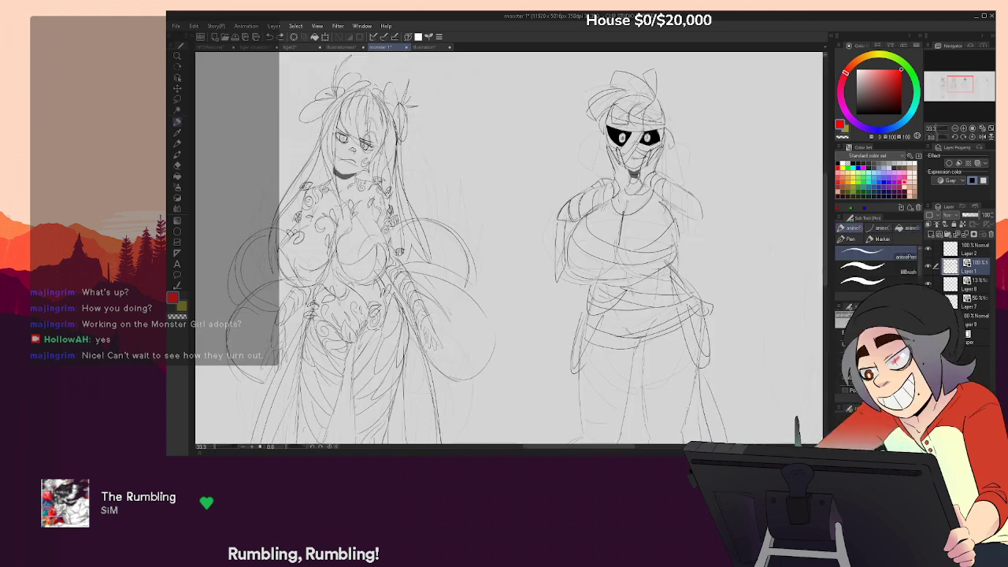
Close off the exposed elbow area on the fourth figure's left-side arm and fill it with black
drag(557, 220, 570, 223)
key(g)
click(567, 211)
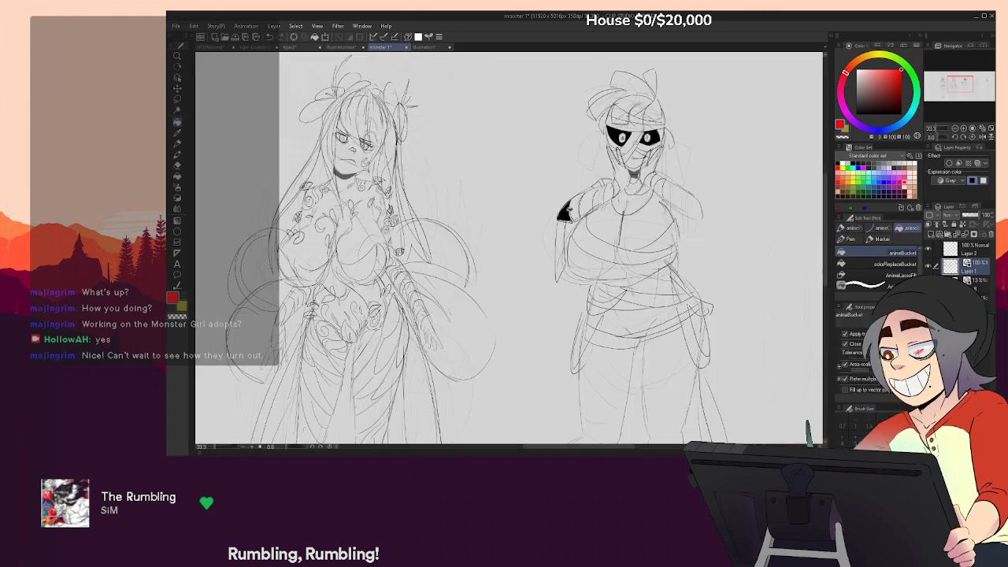
key(p)
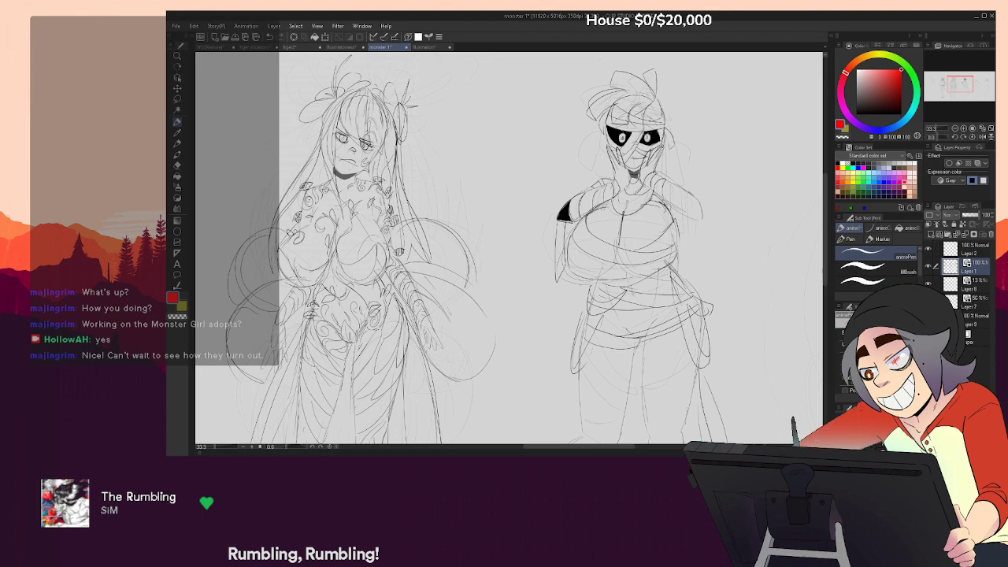
Undo the last strokes and redraw the outline of the open area on the fourth figure's upper chest more firmly
key(ctrl+z)
key(ctrl+z)
drag(661, 240, 676, 224)
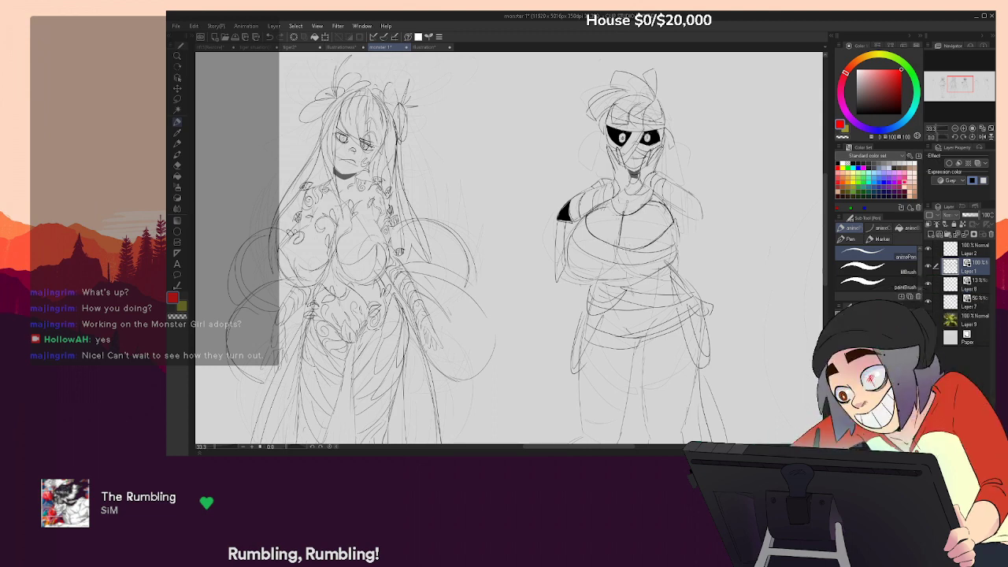
Fill both halves of the fourth figure's open upper-chest area with black and erase a thin line down its centre
key(g)
click(639, 228)
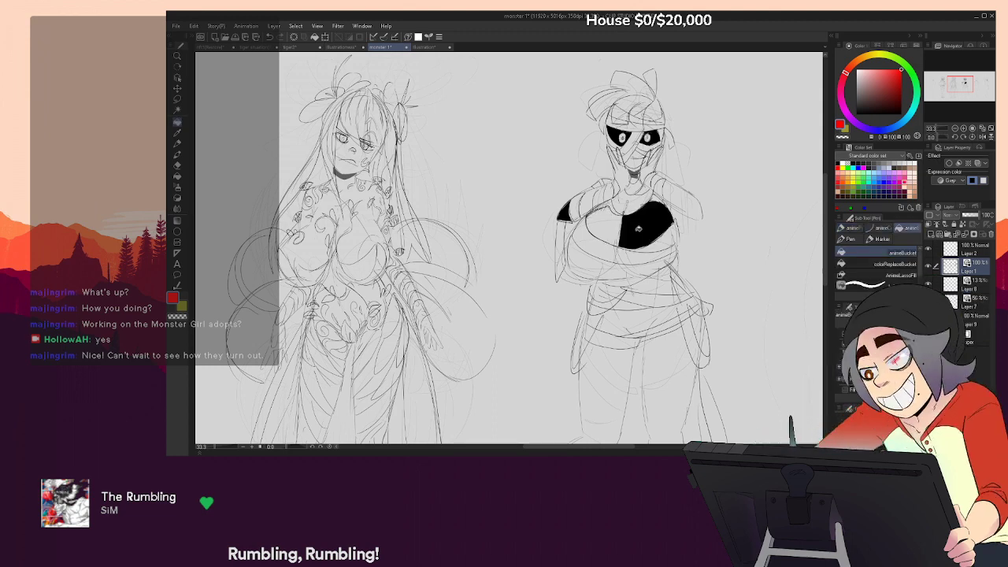
click(622, 226)
key(e)
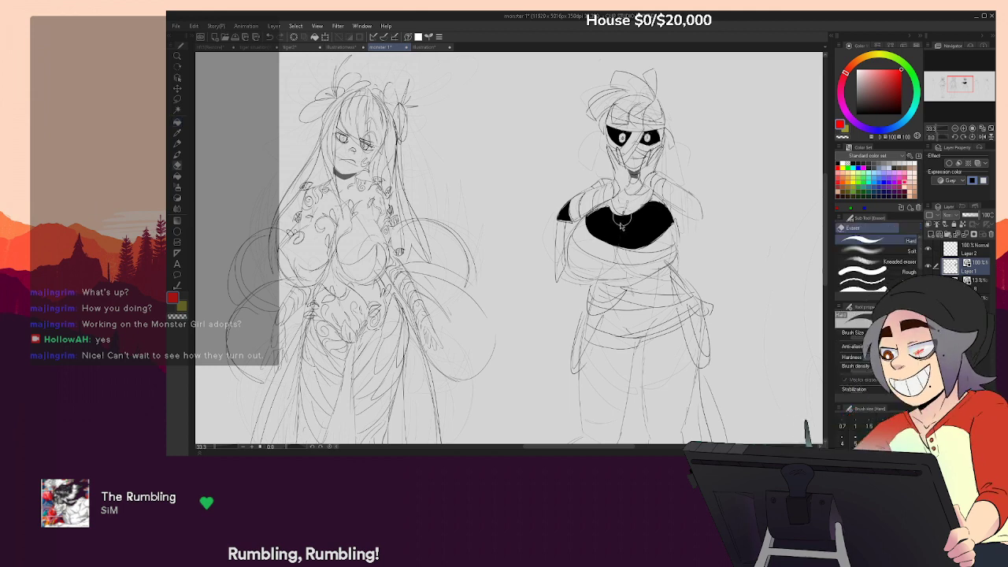
drag(622, 223, 620, 246)
drag(728, 225, 717, 234)
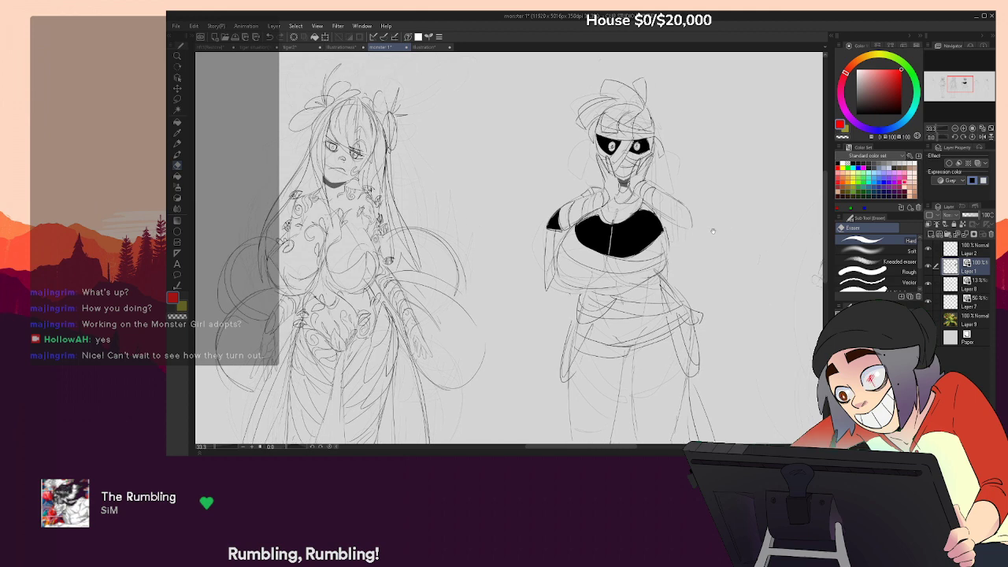
Outline narrow gaps across the fourth figure's right-side upper arm and both shoulders, and fill them with black
key(p)
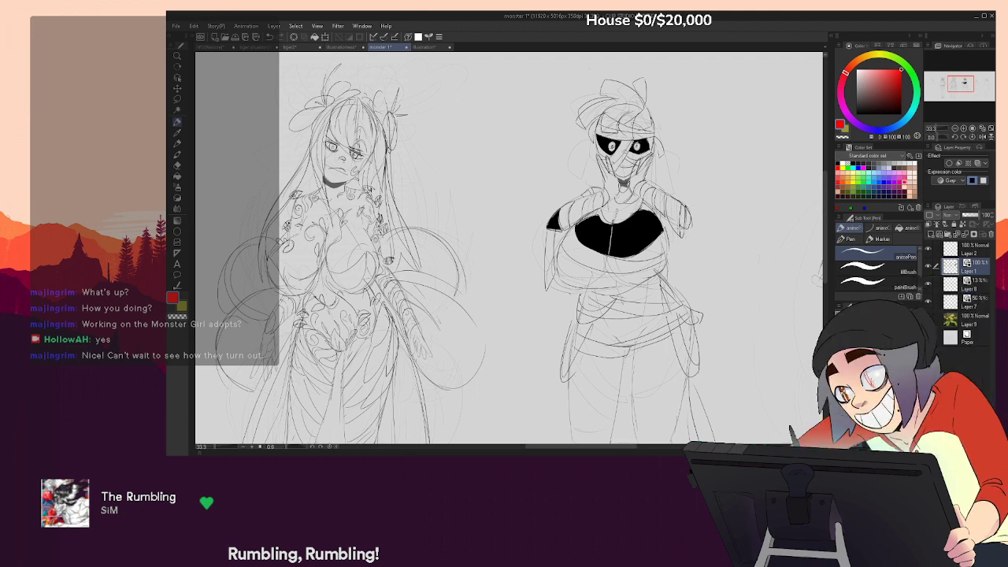
key(g)
click(684, 215)
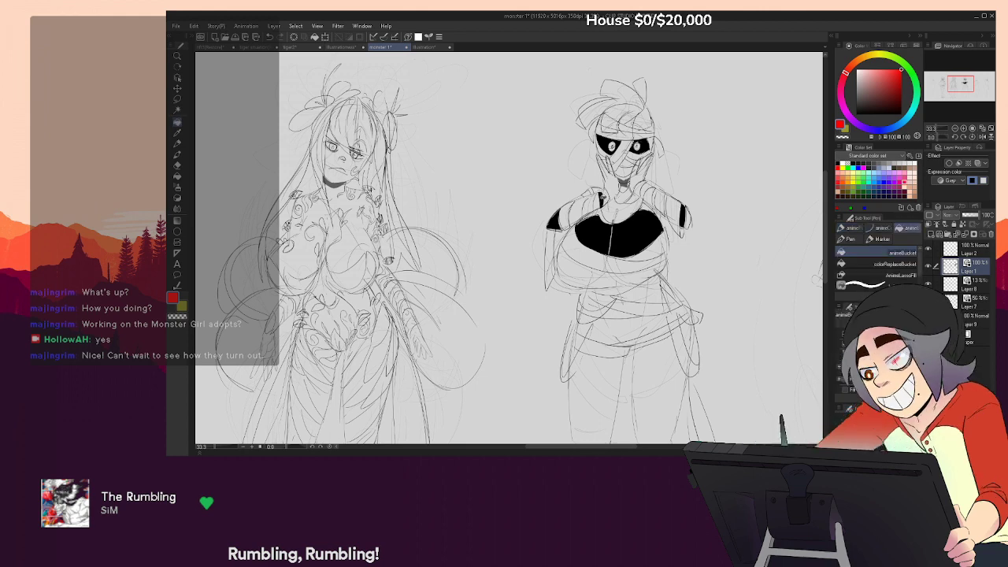
key(p)
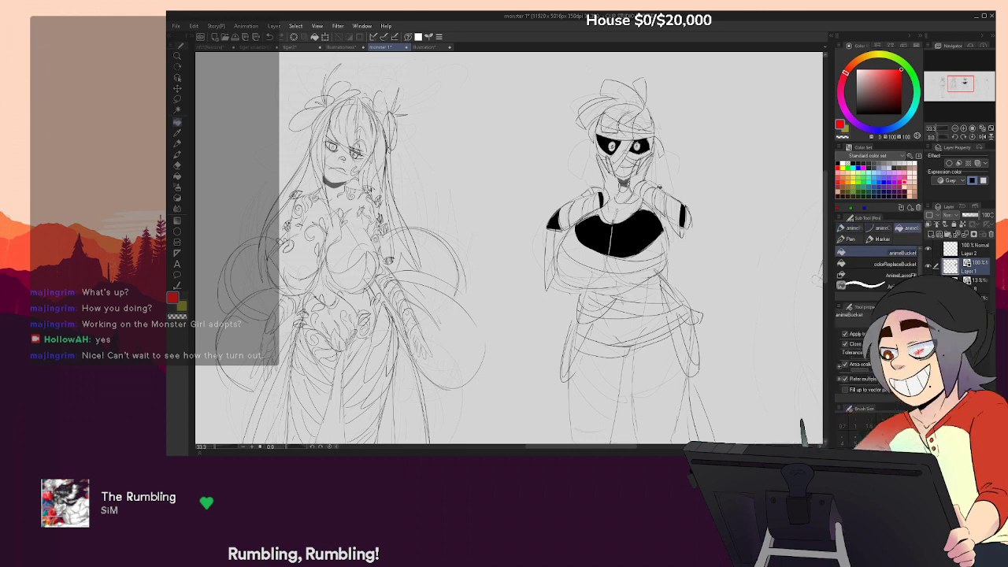
drag(654, 191, 657, 202)
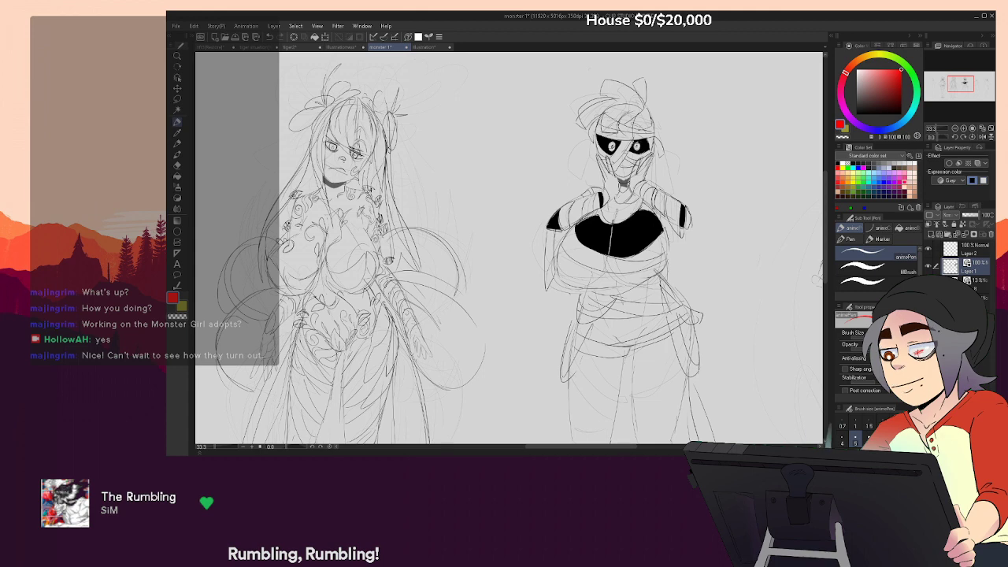
key(g)
click(655, 198)
drag(720, 246, 723, 236)
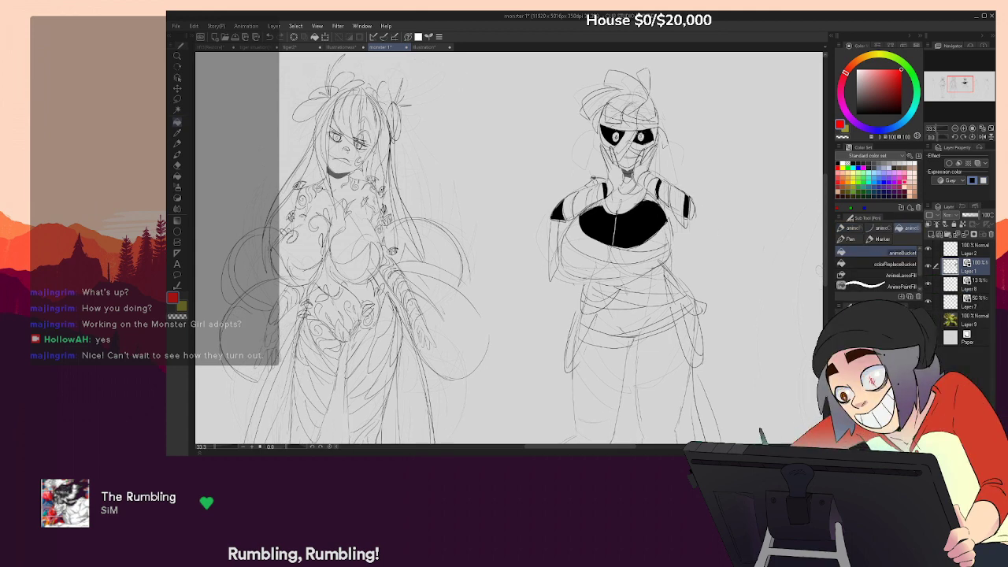
key(p)
key(g)
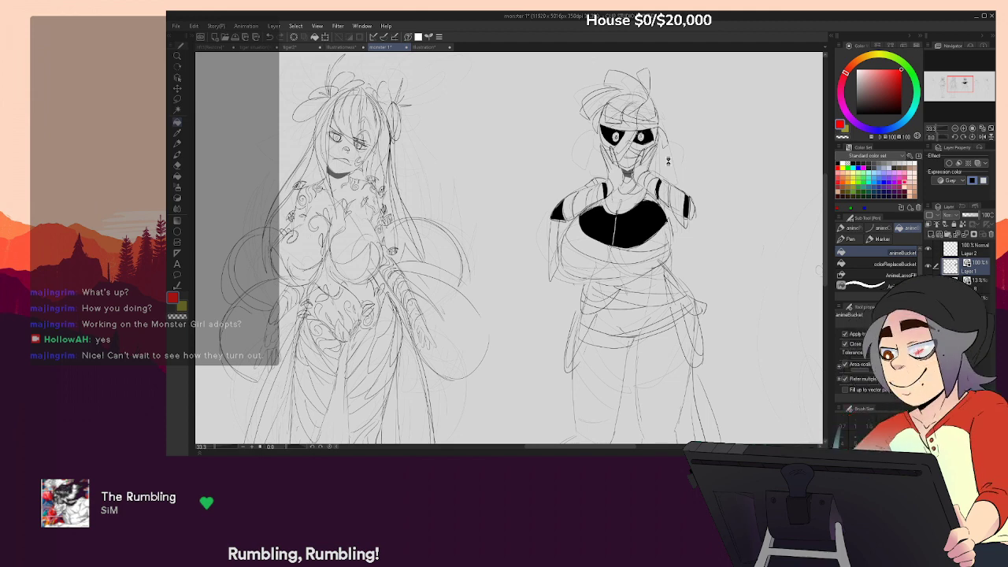
click(668, 160)
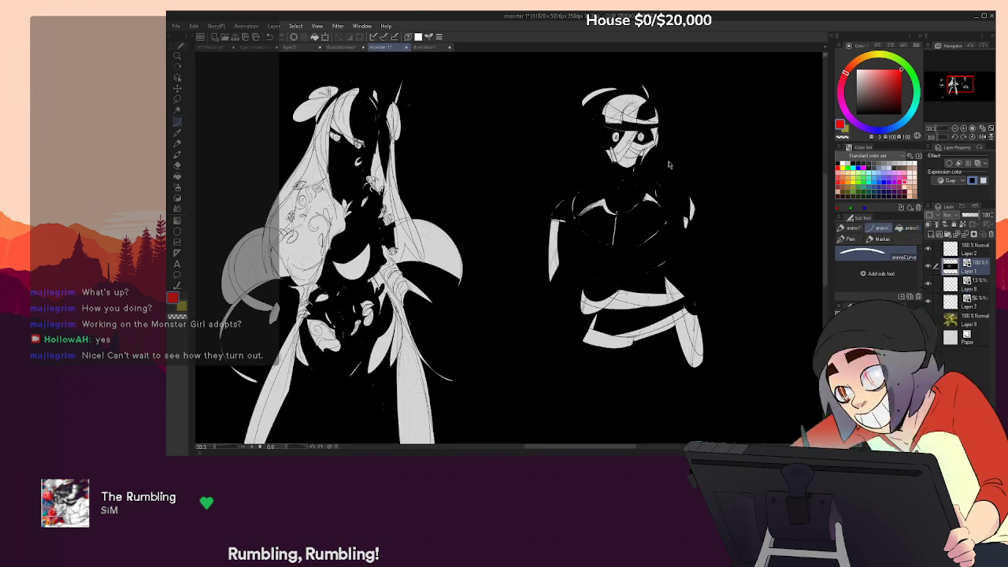
key(ctrl+z)
key(p)
key(p)
key(p)
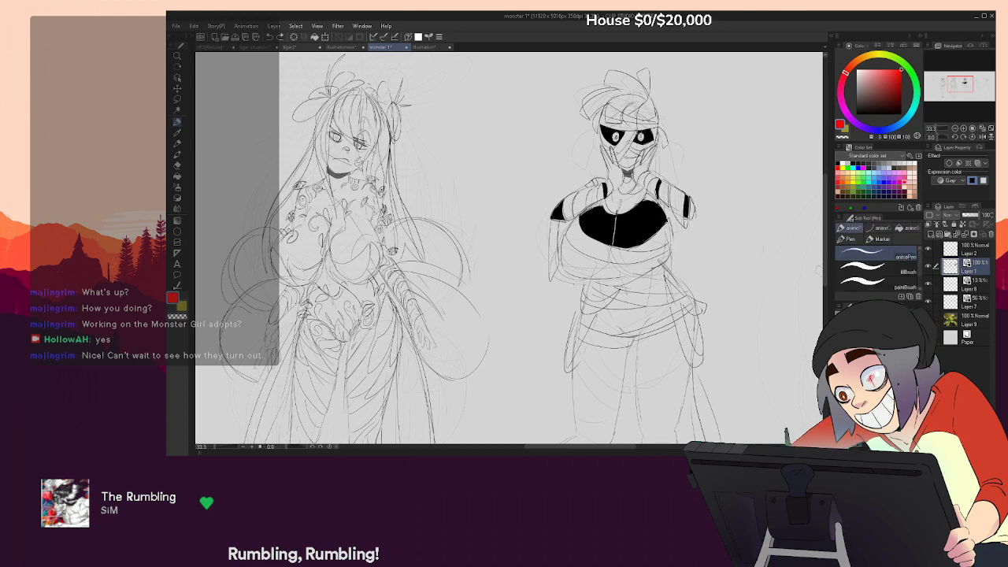
Close off the gap between the bandages across the fourth figure's waist and fill it with black
key(g)
scroll(704, 230, down, 3)
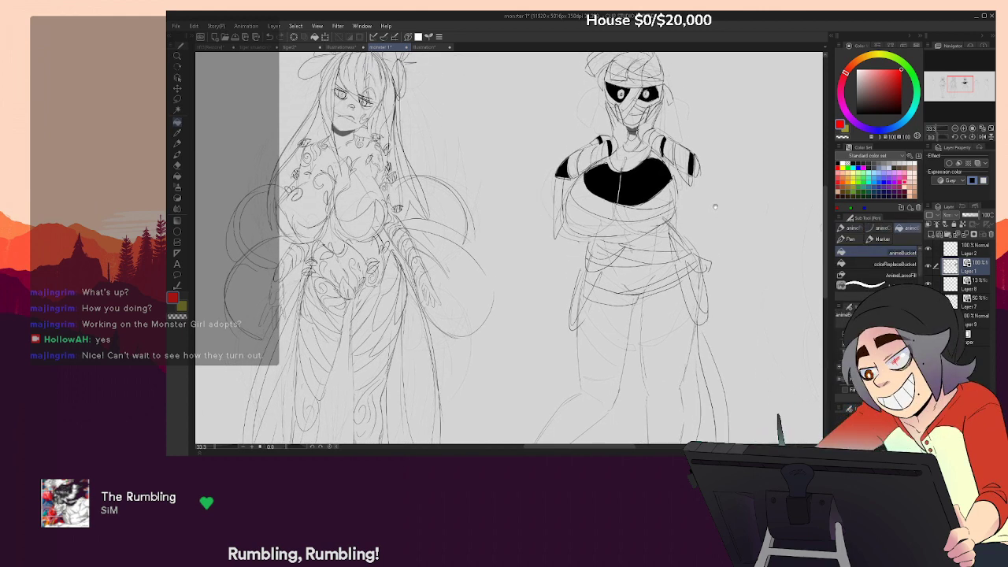
key(p)
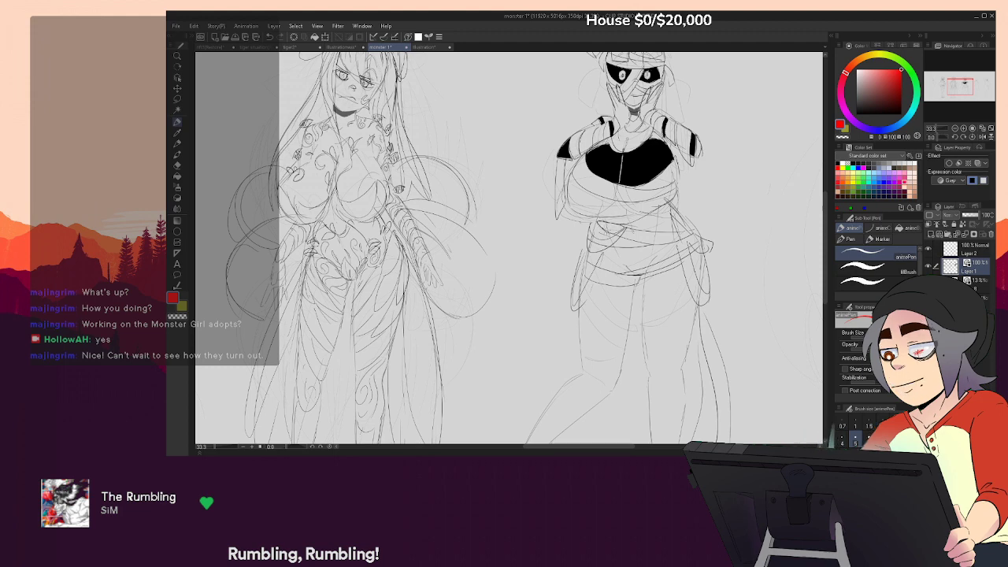
key(g)
click(616, 227)
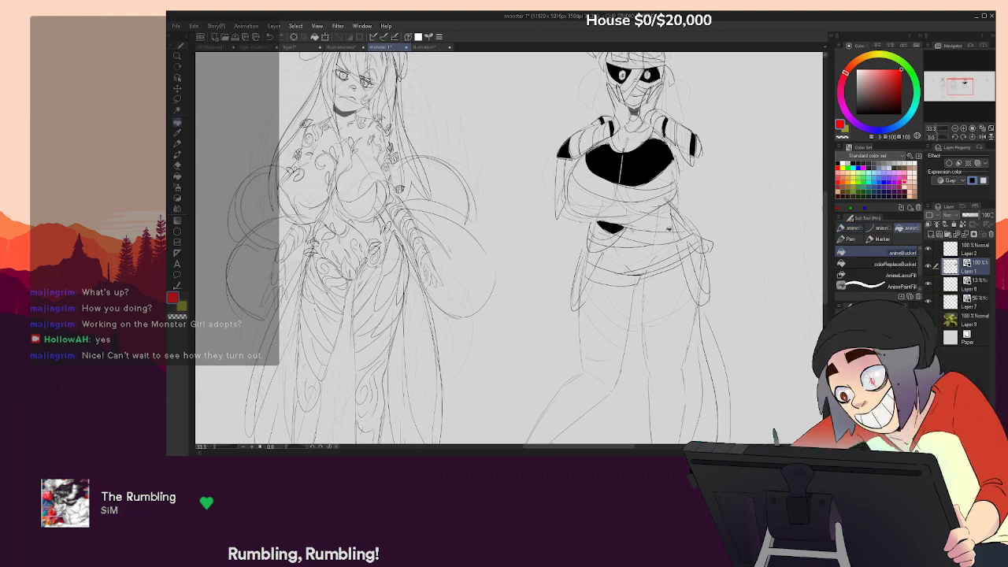
key(p)
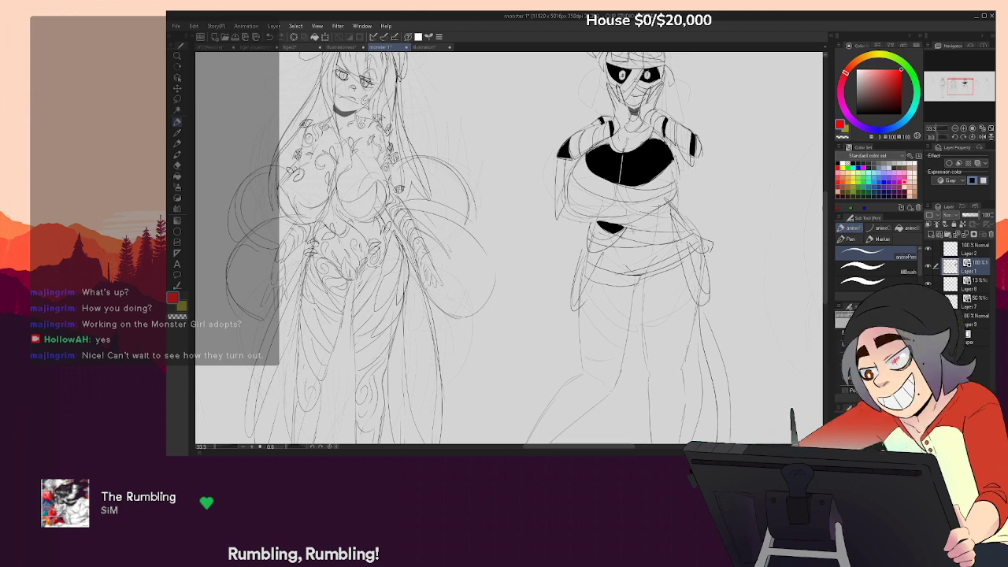
key(g)
click(650, 235)
key(p)
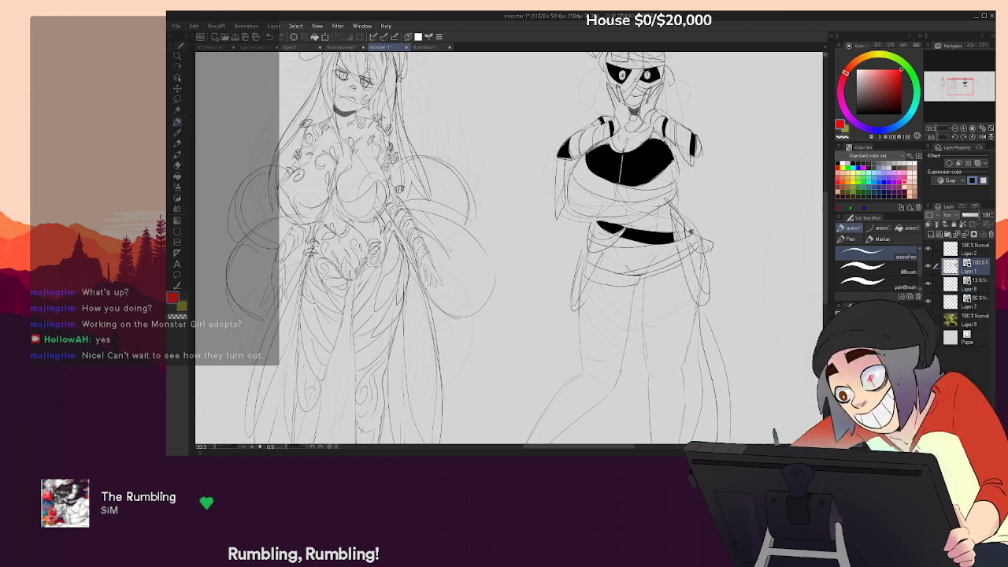
Erase stray sketch lines around the fourth figure's hips and draw bandage wrap lines across both thighs
key(e)
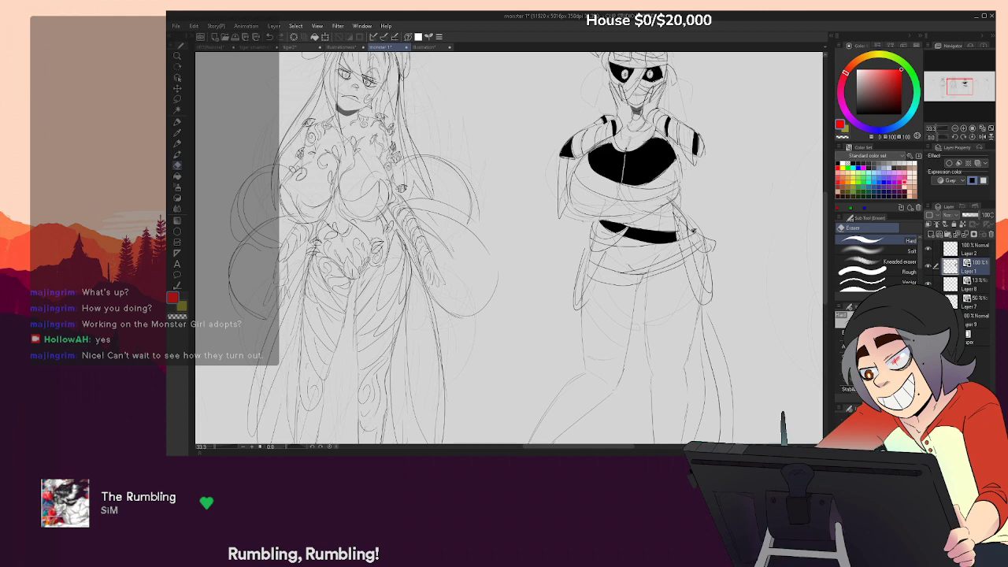
scroll(509, 248, up, 2)
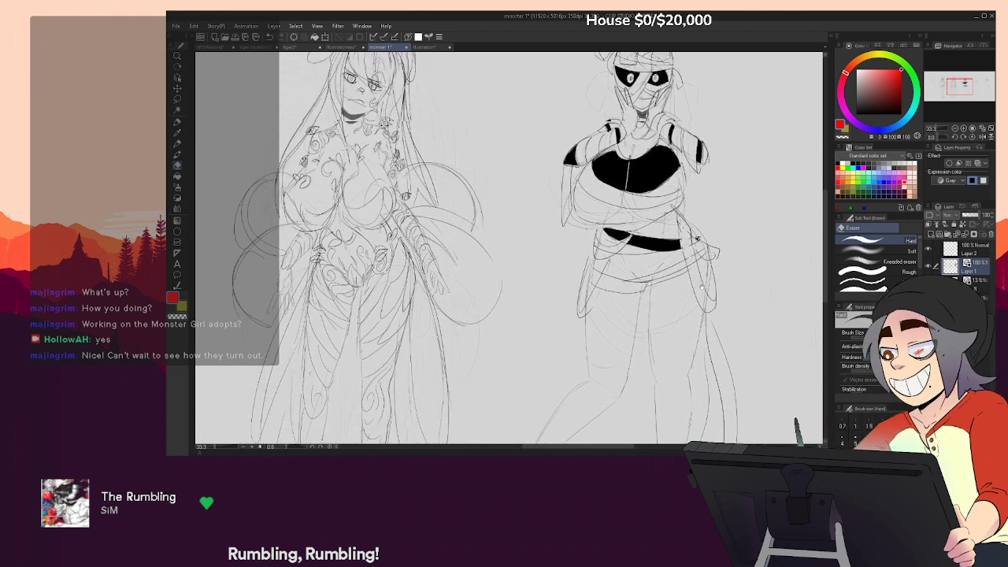
key(p)
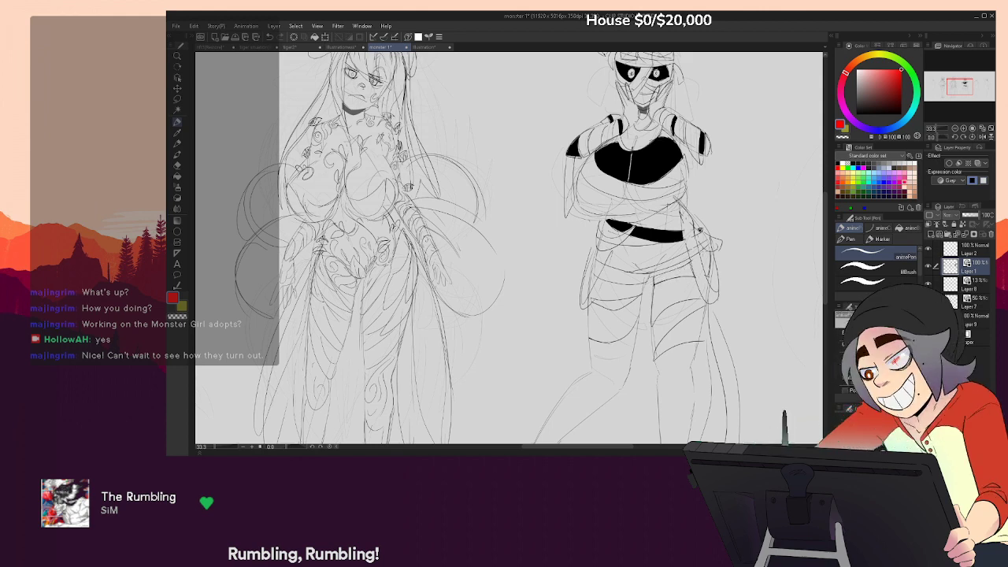
Close the gaps between the hip bandages and thigh wraps on both sides of the fourth figure and fill them with black
key(g)
click(678, 284)
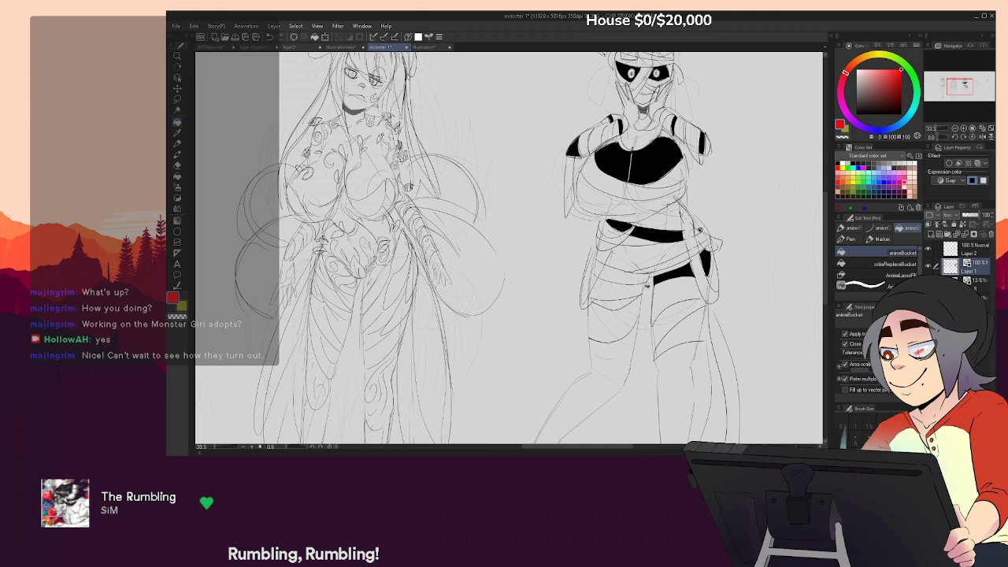
key(p)
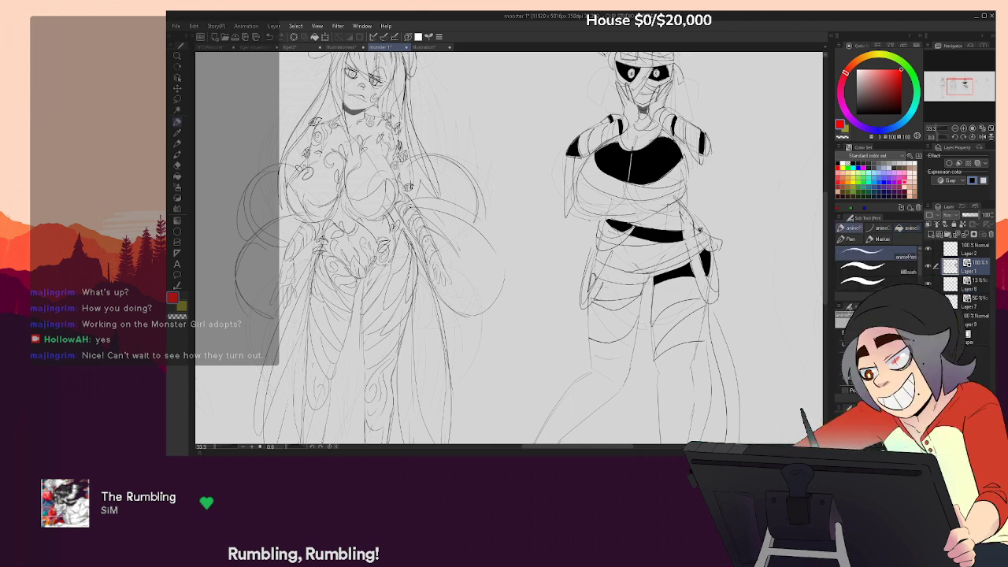
key(g)
click(626, 291)
click(594, 282)
drag(749, 265, 727, 329)
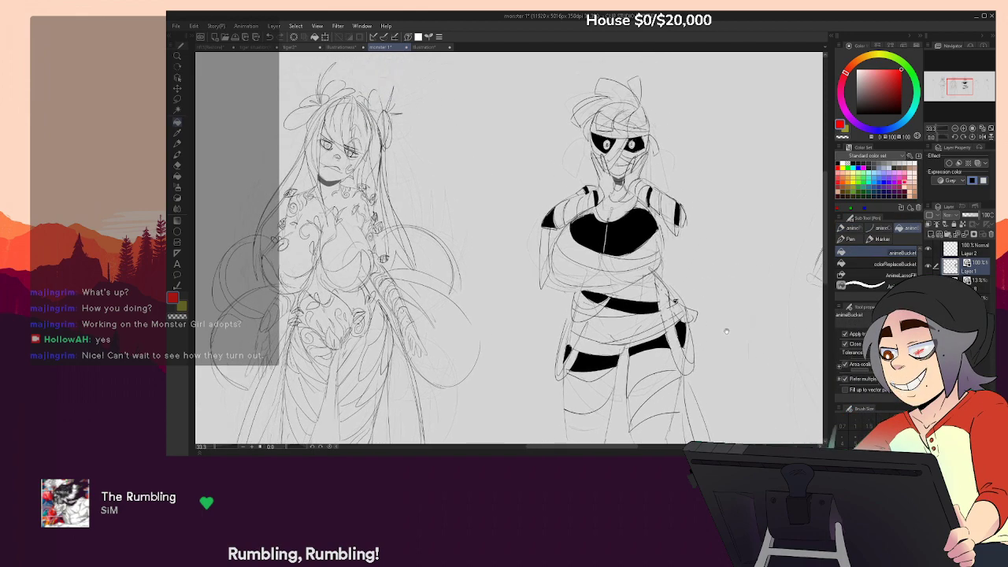
Draw firmer curved bandage lines around the lower bust of the fourth figure
key(ctrl+minus)
key(ctrl+minus)
key(ctrl+minus)
drag(738, 270, 745, 238)
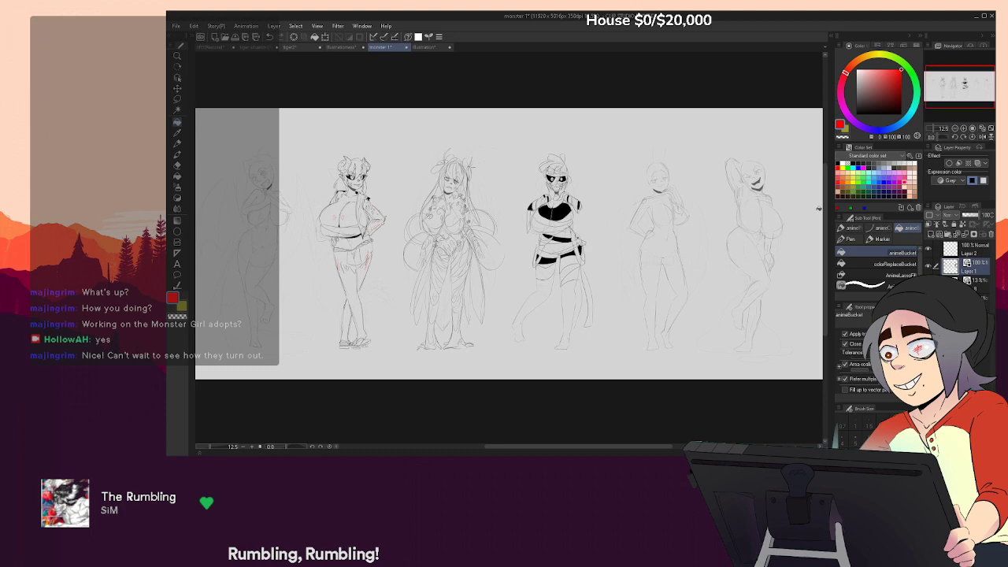
click(963, 129)
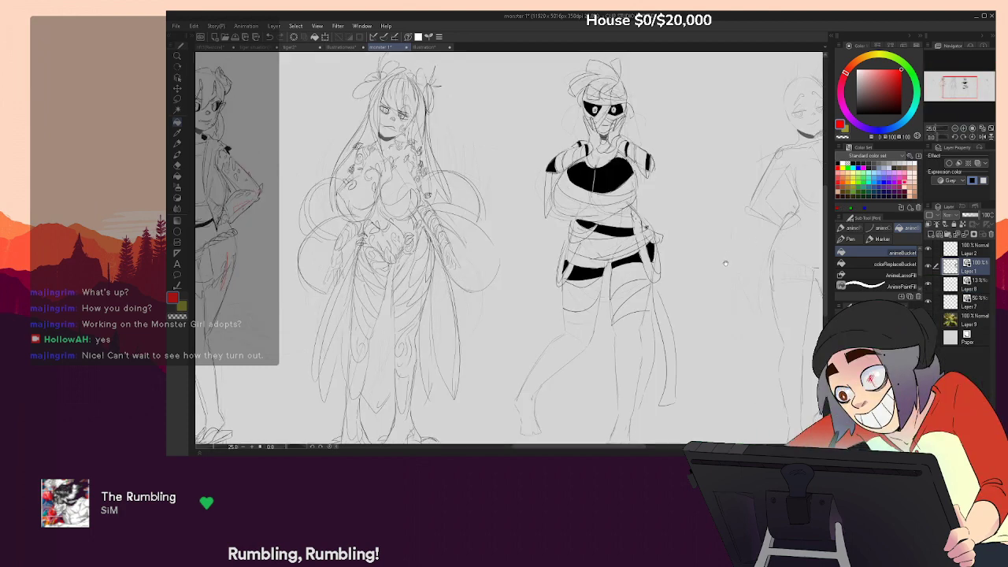
drag(725, 263, 719, 257)
key(p)
key(p)
key(p)
key(p)
key(p)
key(p)
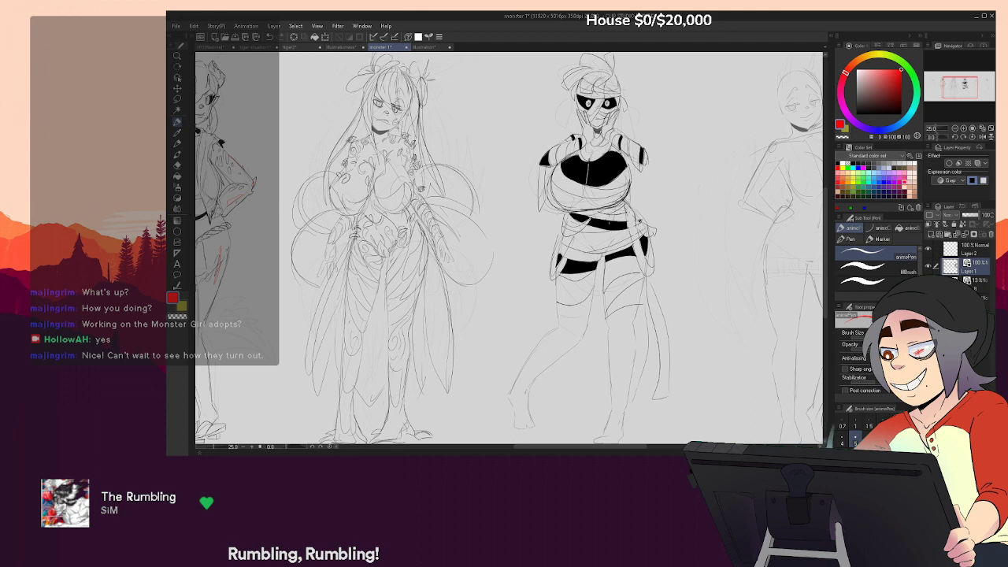
key(e)
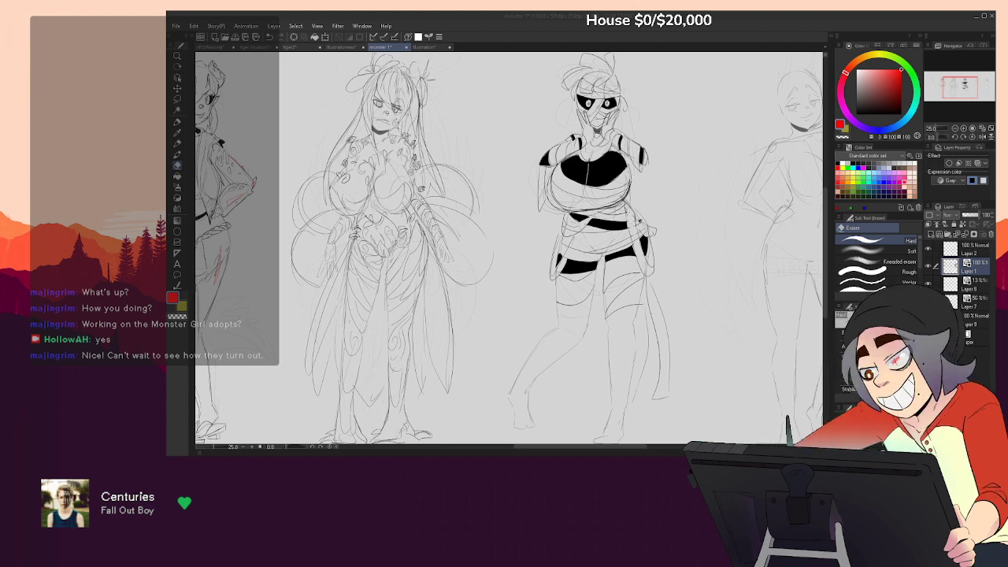
Outline a gap between the bandages at the mummy's straight-leg knee and fill it black
key(alt+Tab)
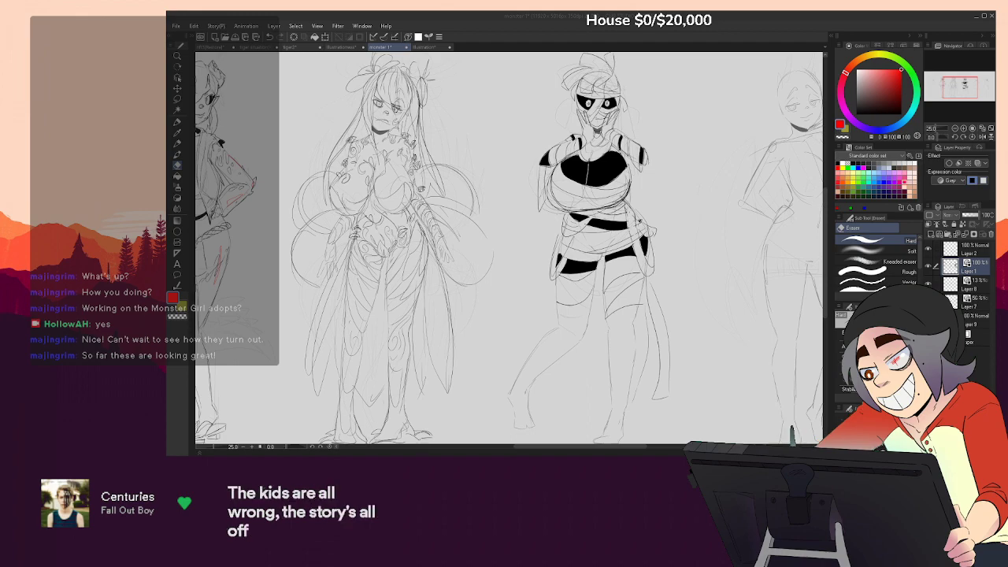
mouse_move(960, 88)
mouse_down()
mouse_move(933, 84)
mouse_move(960, 92)
mouse_up()
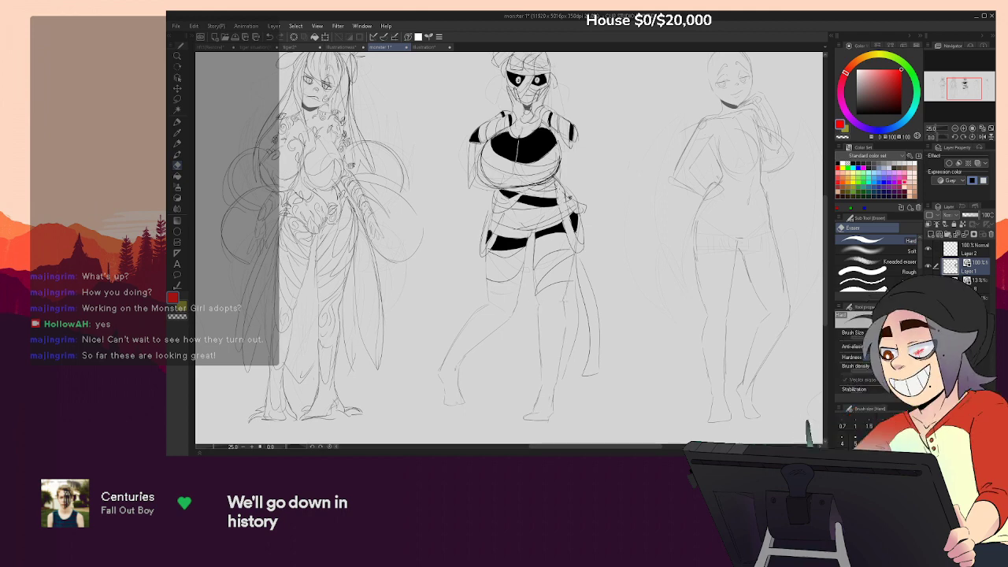
key(p)
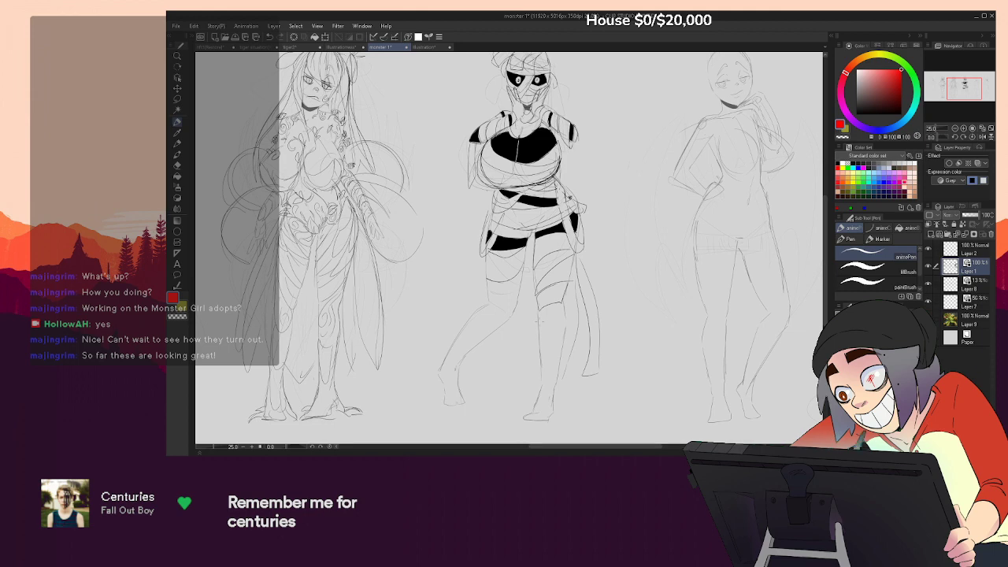
drag(550, 309, 563, 303)
key(p)
key(p)
click(556, 307)
key(p)
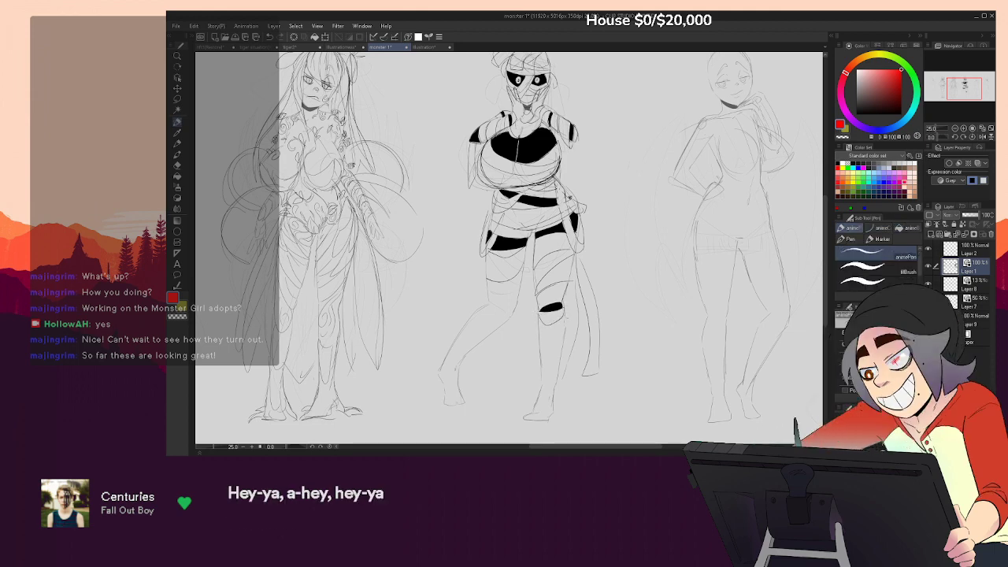
Draw bandage wraps around the mummy's straight lower leg, its foot and the bent thigh, and fill the bent-knee gap black
drag(539, 344, 698, 318)
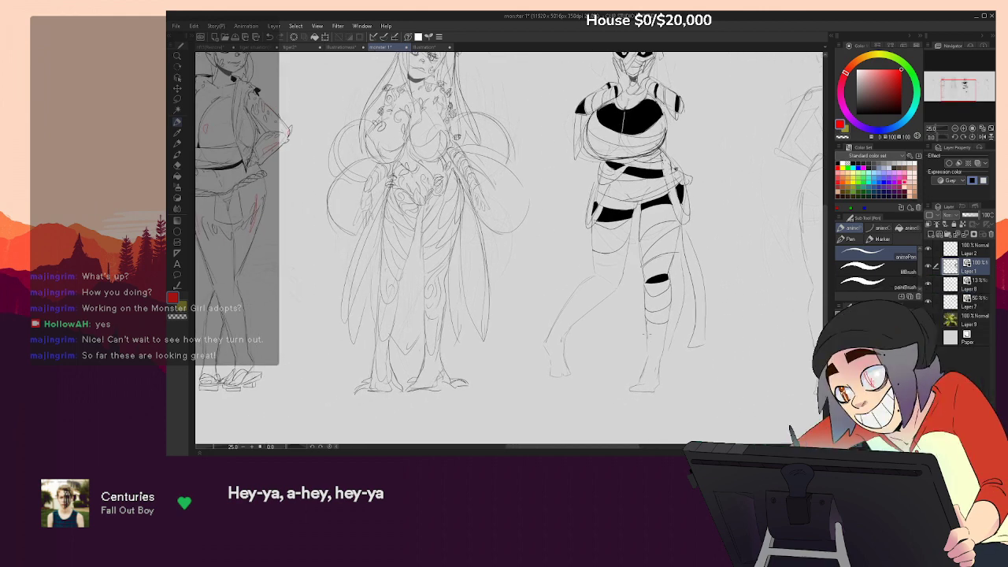
drag(641, 384, 656, 377)
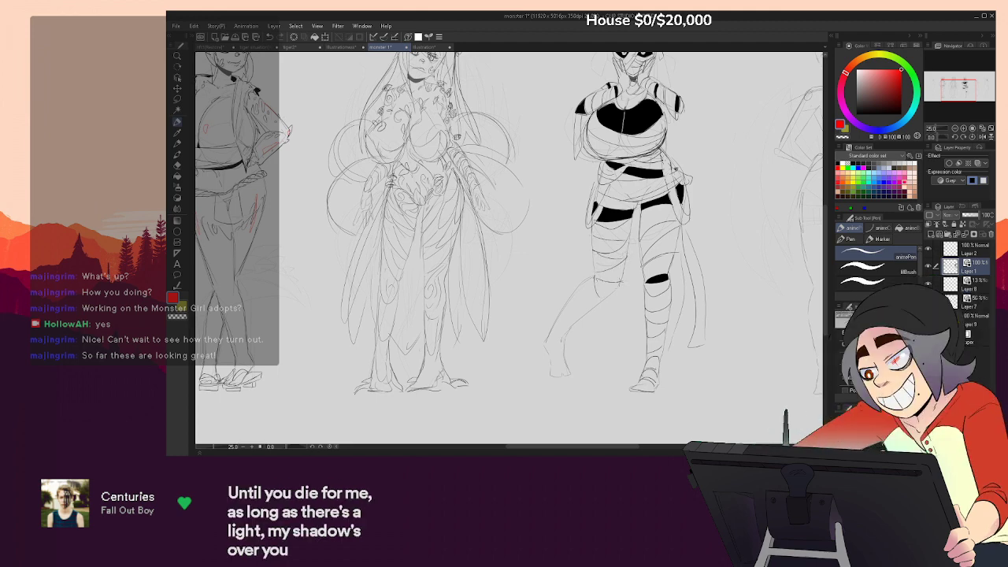
key(p)
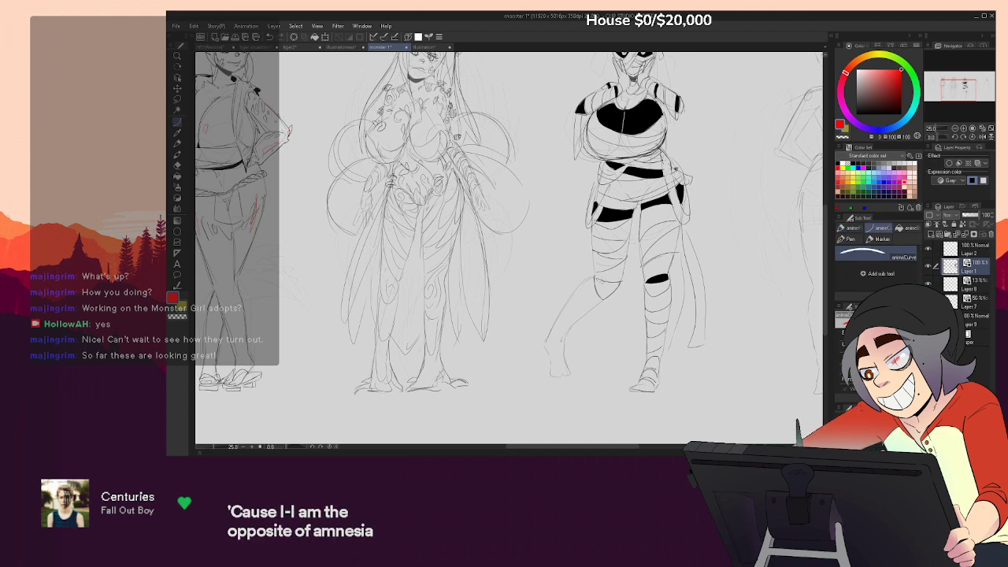
key(p)
key(p)
key(p)
key(g)
click(608, 290)
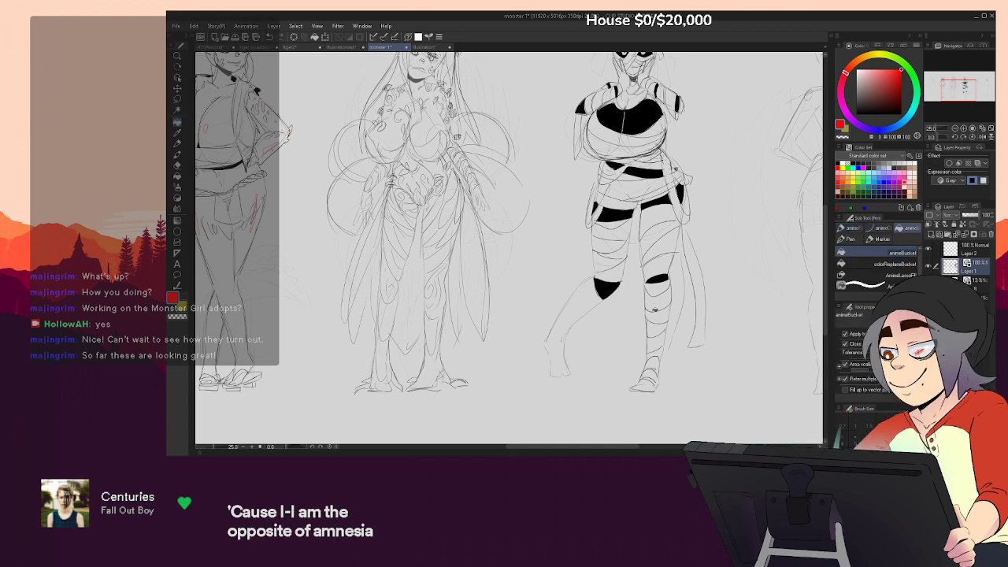
Wrap the mummy's bent lower leg in bandage lines and fill the gap at its ankle black
drag(689, 300, 735, 333)
key(p)
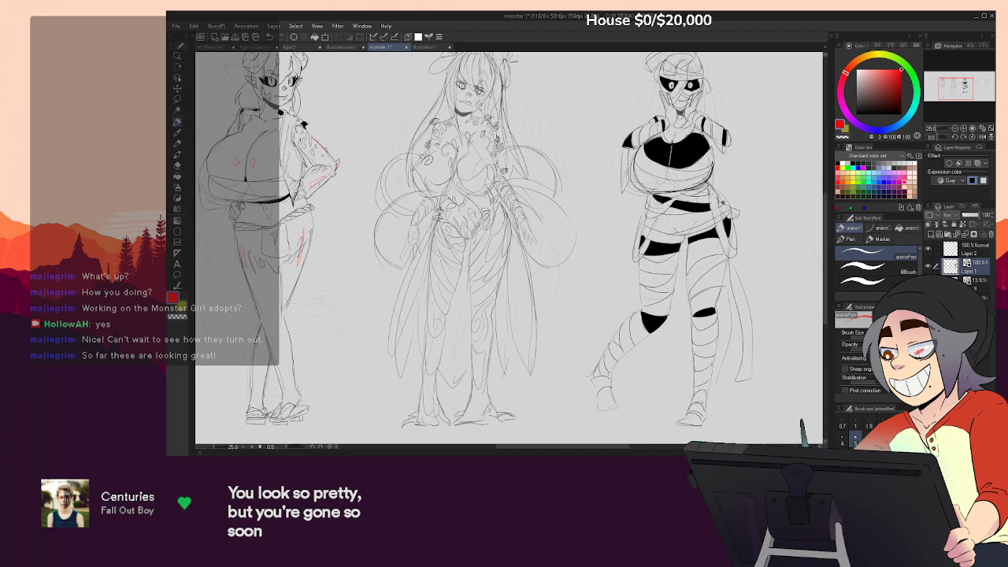
key(g)
click(599, 371)
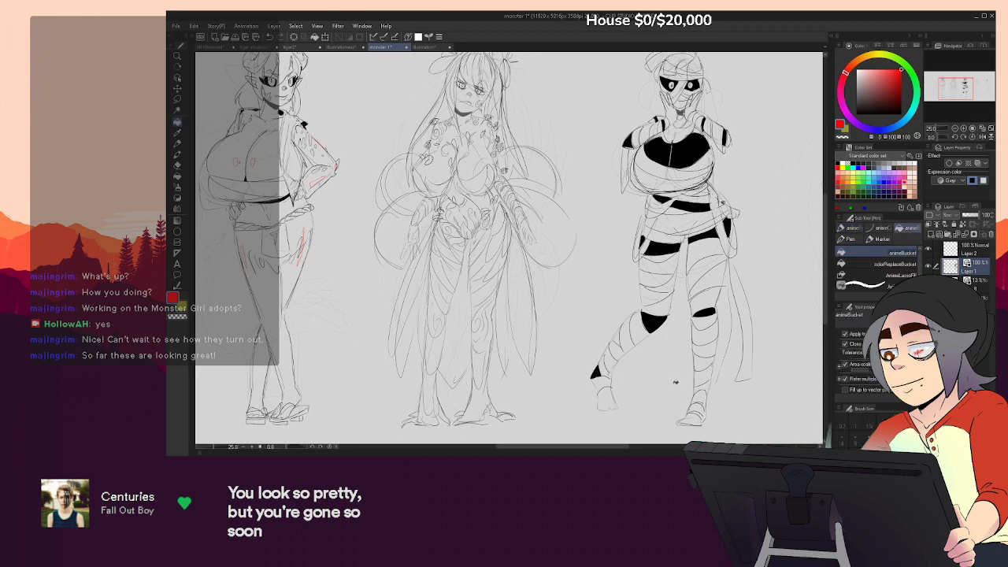
Draw wraps on the bent leg's foot and add long loose bandage strips trailing from the mummy's hips and arm
key(p)
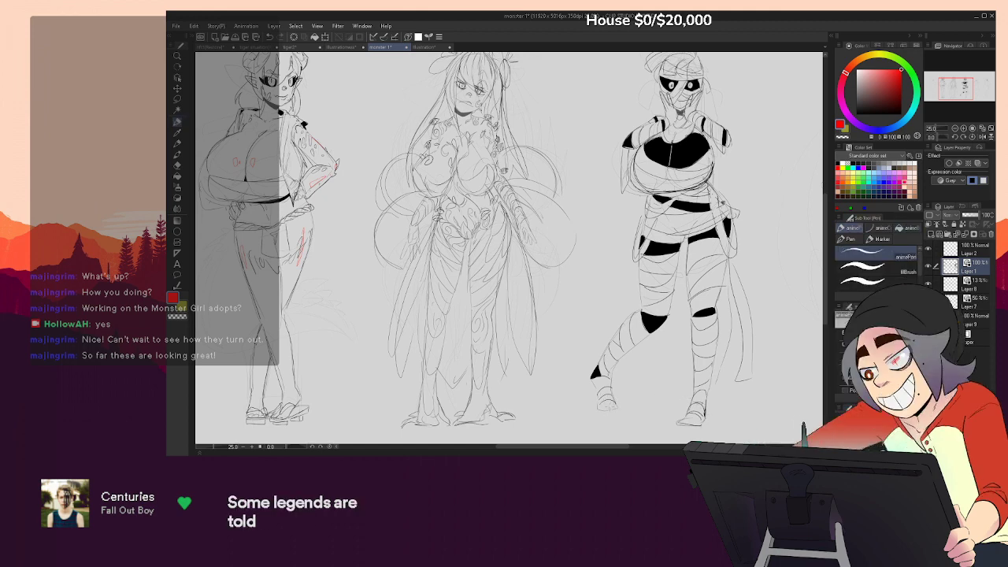
drag(780, 296, 724, 324)
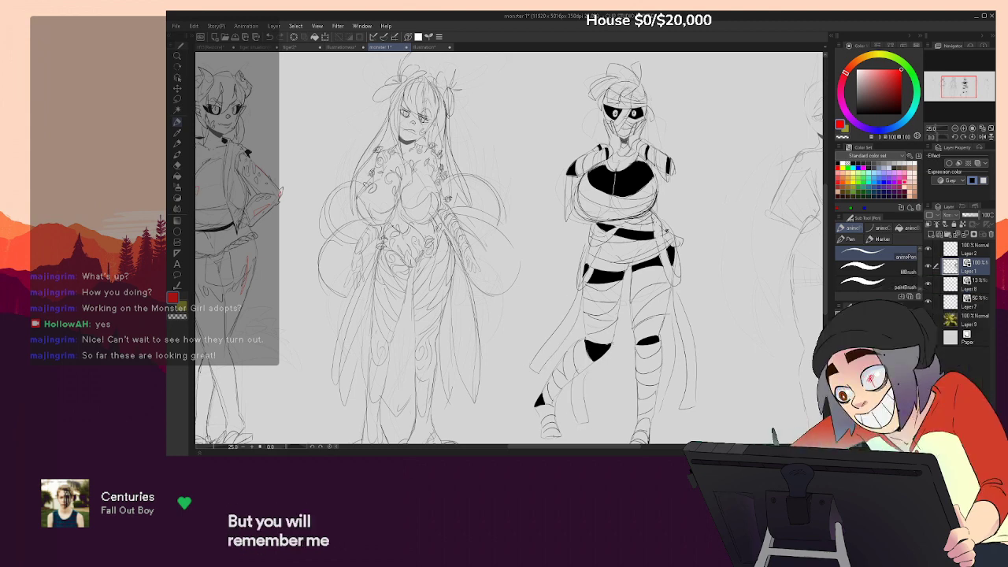
drag(730, 302, 723, 262)
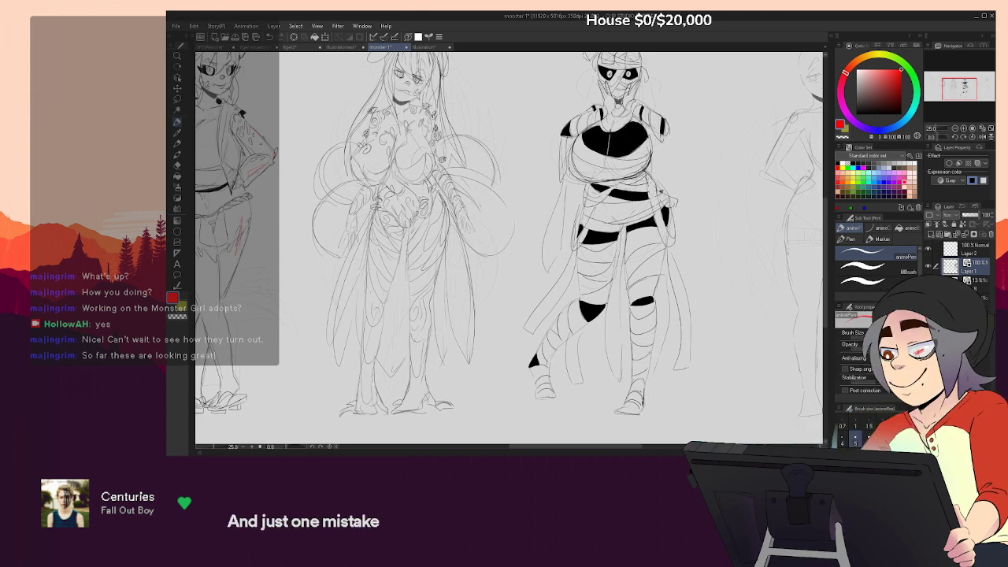
drag(733, 234, 585, 256)
drag(685, 277, 553, 317)
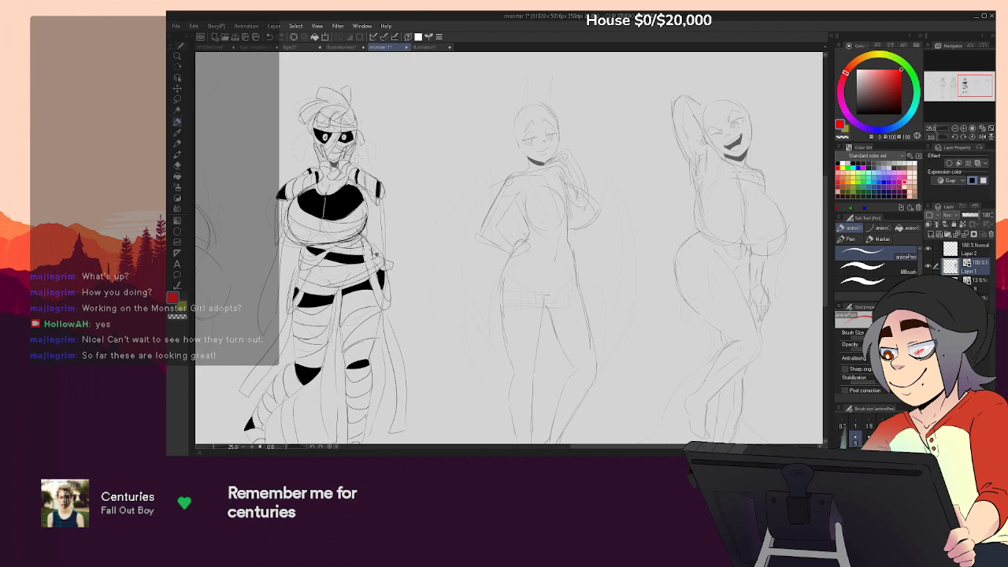
Examine the horned figure's rough pose sketch next to the mummy, both close up and as a whole
mouse_move(617, 266)
mouse_down()
mouse_move(639, 195)
mouse_move(660, 344)
mouse_up()
key(ctrl+plus)
key(ctrl+plus)
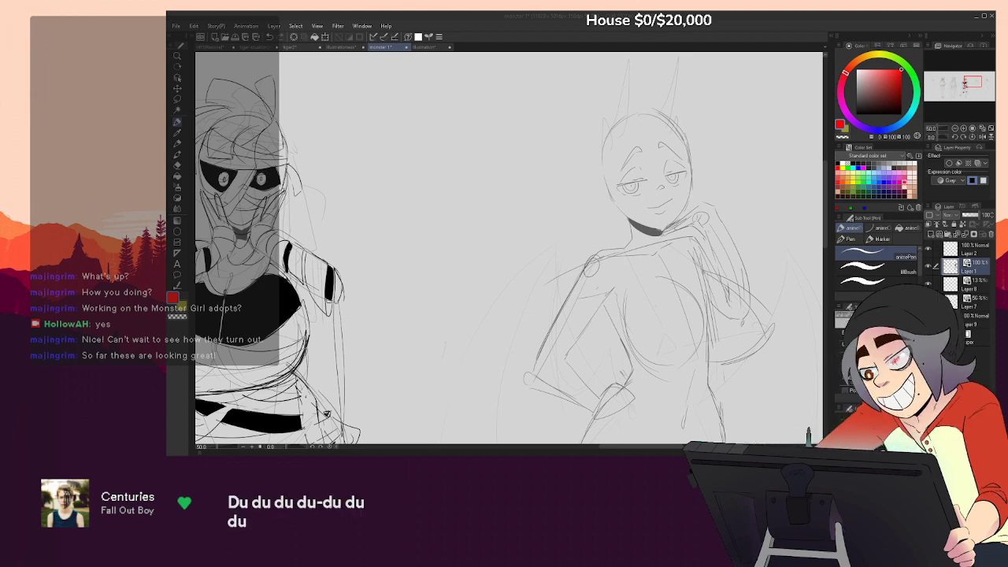
click(759, 228)
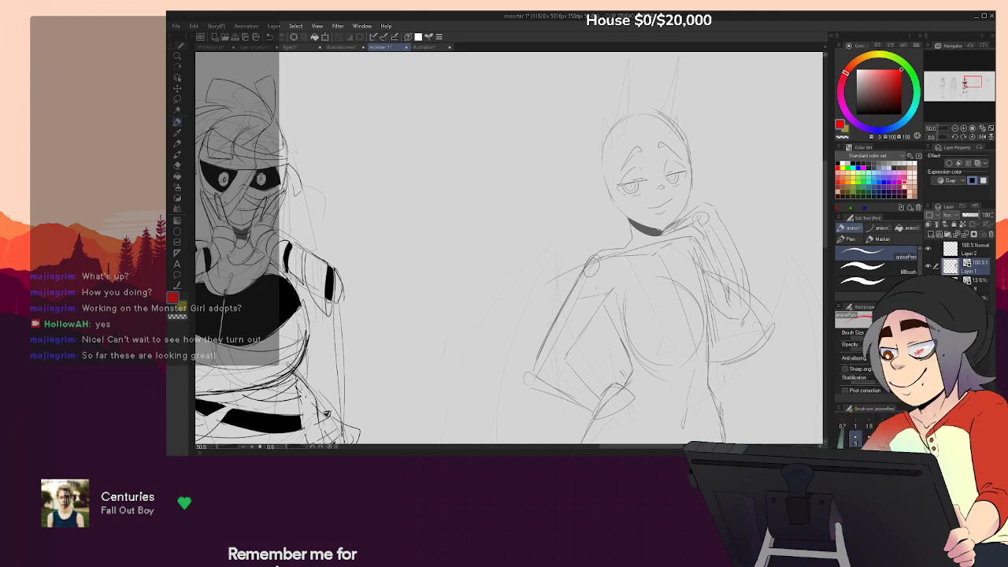
drag(729, 304, 680, 122)
drag(277, 234, 314, 376)
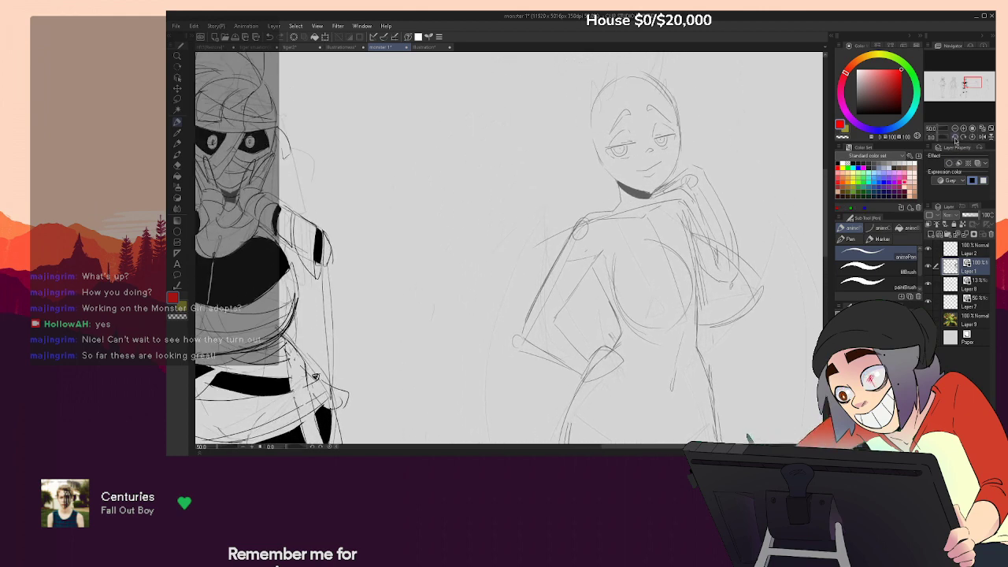
click(956, 129)
click(956, 129)
click(956, 128)
mouse_move(951, 83)
mouse_down()
mouse_move(938, 86)
mouse_move(956, 84)
mouse_up()
click(962, 129)
drag(716, 260, 651, 277)
click(847, 308)
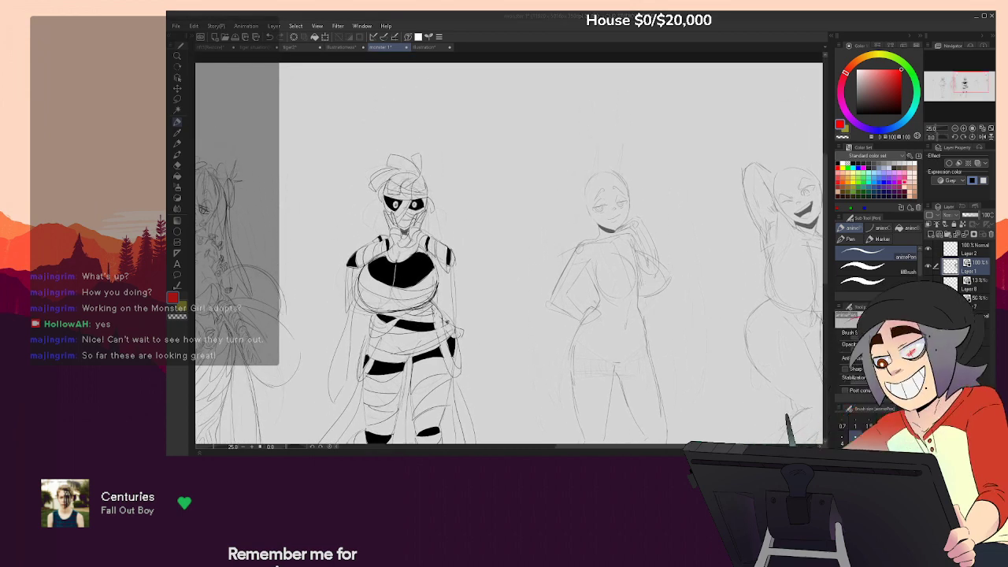
click(963, 128)
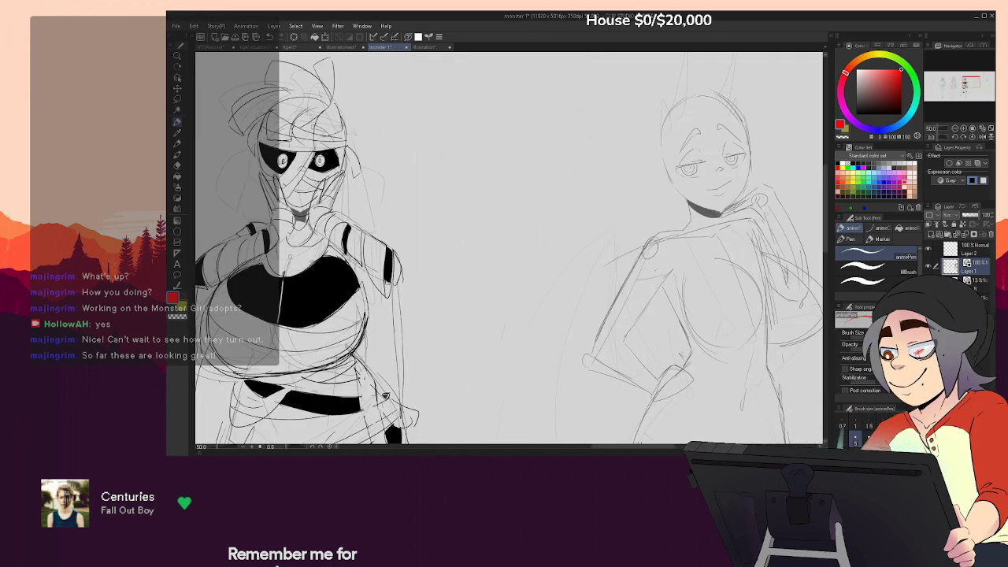
Sketch both sides of a serpent tail sweeping from the horned figure's hips over the legs to the ground
drag(669, 270, 666, 162)
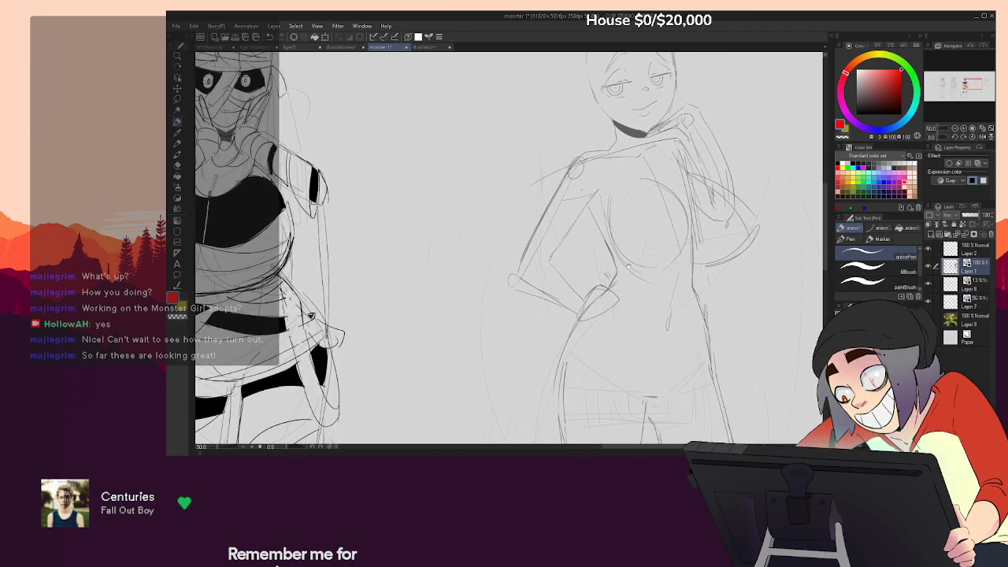
drag(579, 316, 556, 418)
click(957, 129)
drag(630, 291, 664, 199)
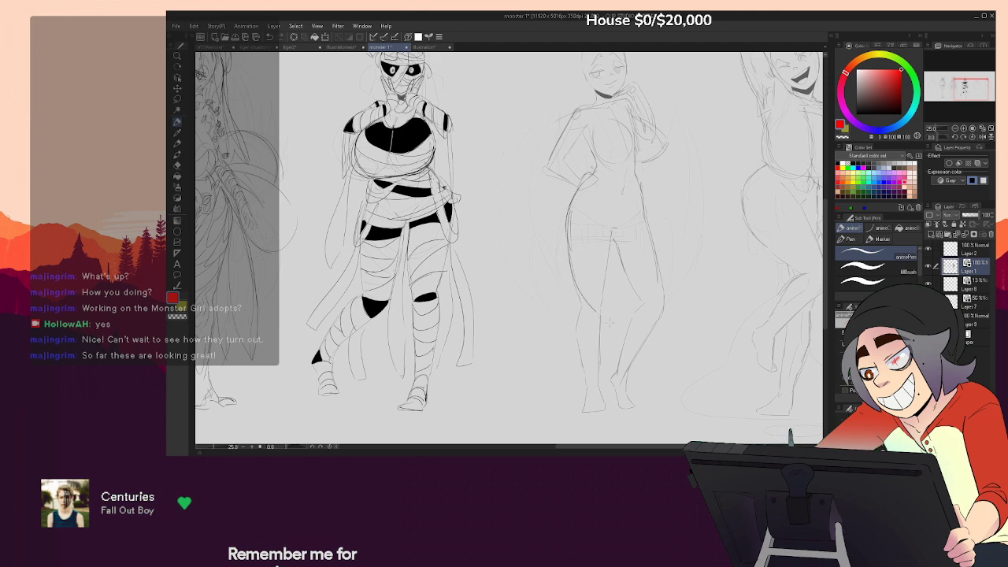
drag(632, 230, 674, 290)
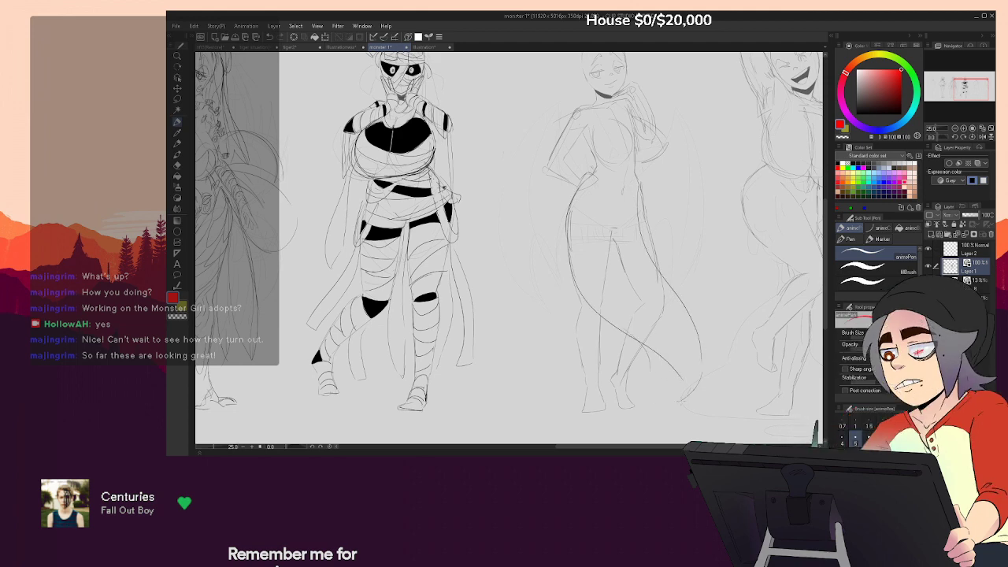
drag(701, 363, 670, 407)
Sketch the tail's flat coil around the feet and a curled tip rising beside the legs
mouse_move(650, 348)
mouse_down()
mouse_move(577, 363)
mouse_move(520, 380)
mouse_up()
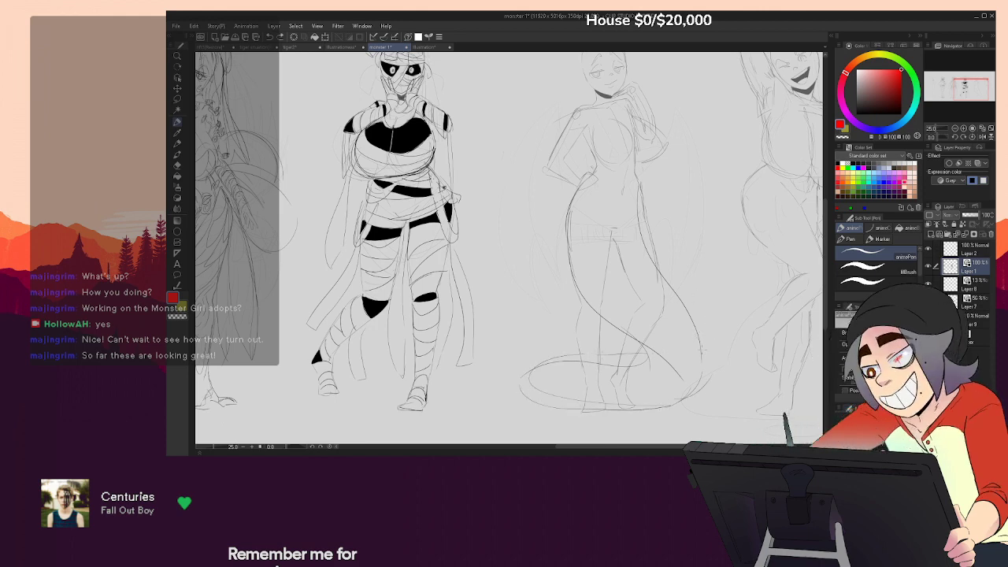
drag(701, 349, 728, 384)
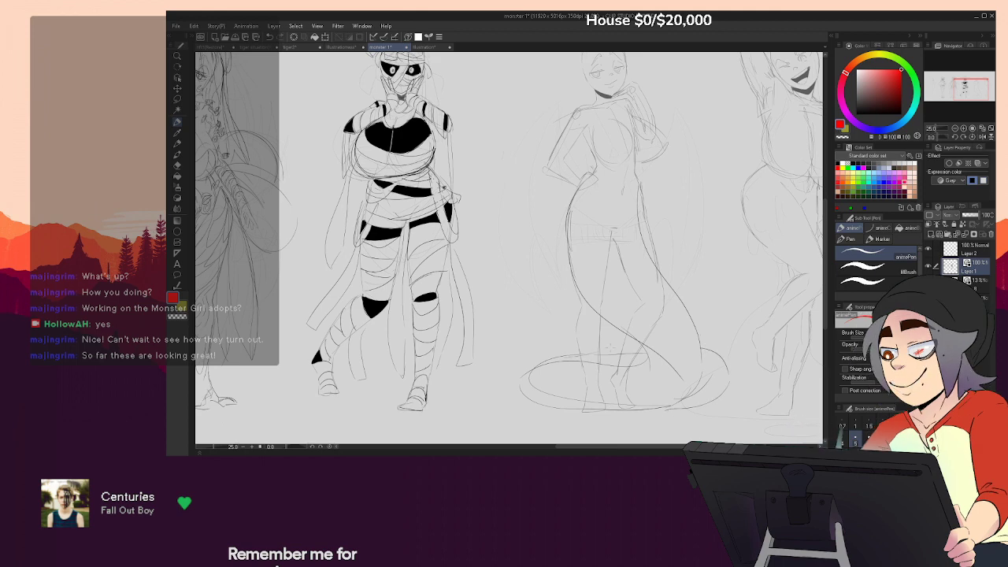
drag(545, 281, 608, 345)
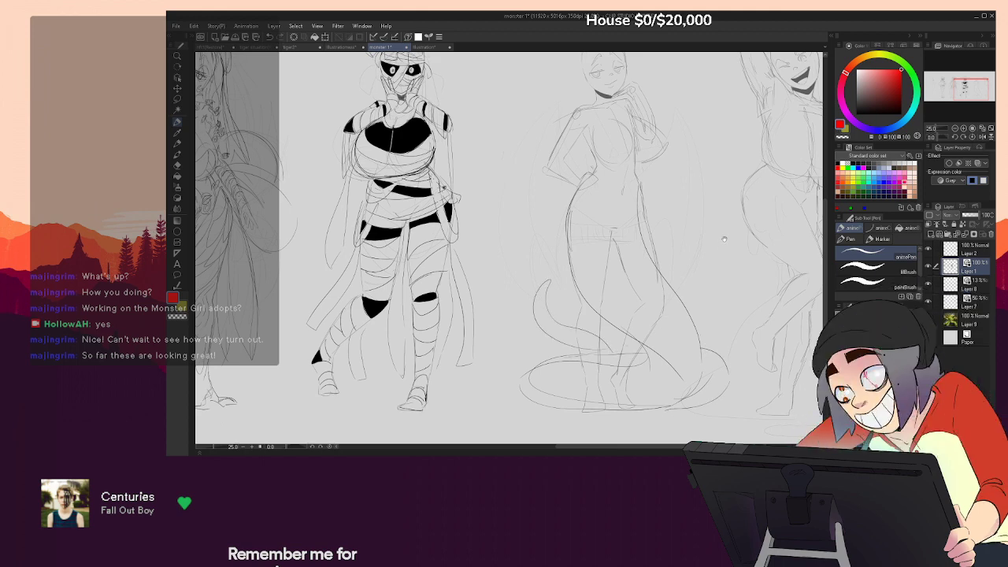
Refine the tail's contours along the hips and thighs, erasing stray sections and redrawing them with darker pen lines
drag(723, 239, 715, 292)
scroll(716, 293, up, 1)
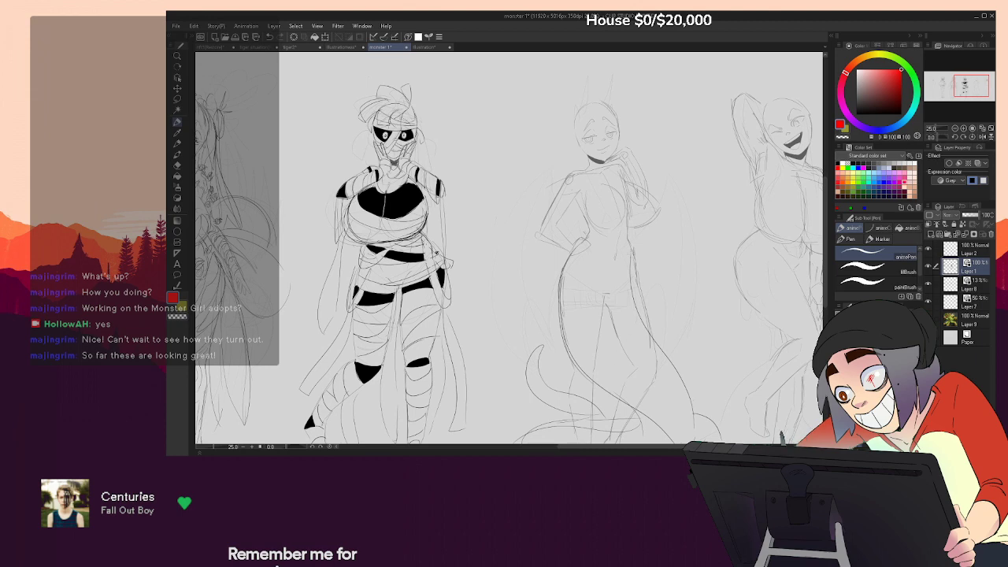
key(e)
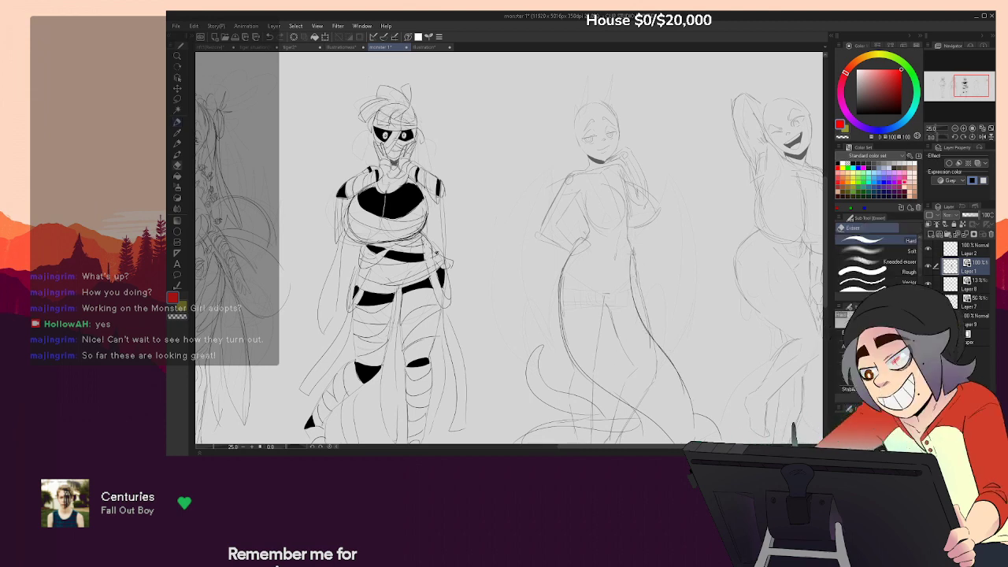
key(p)
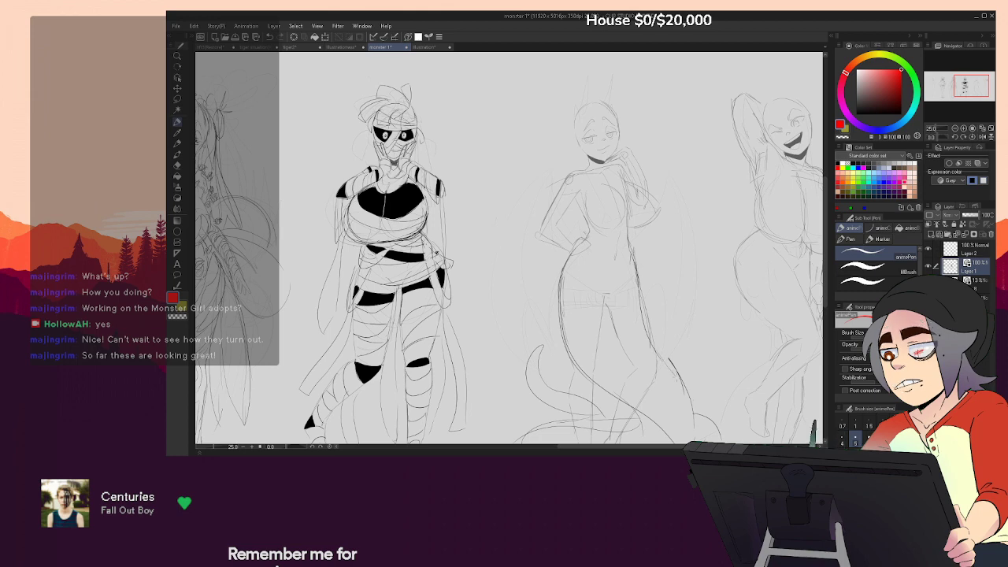
key(e)
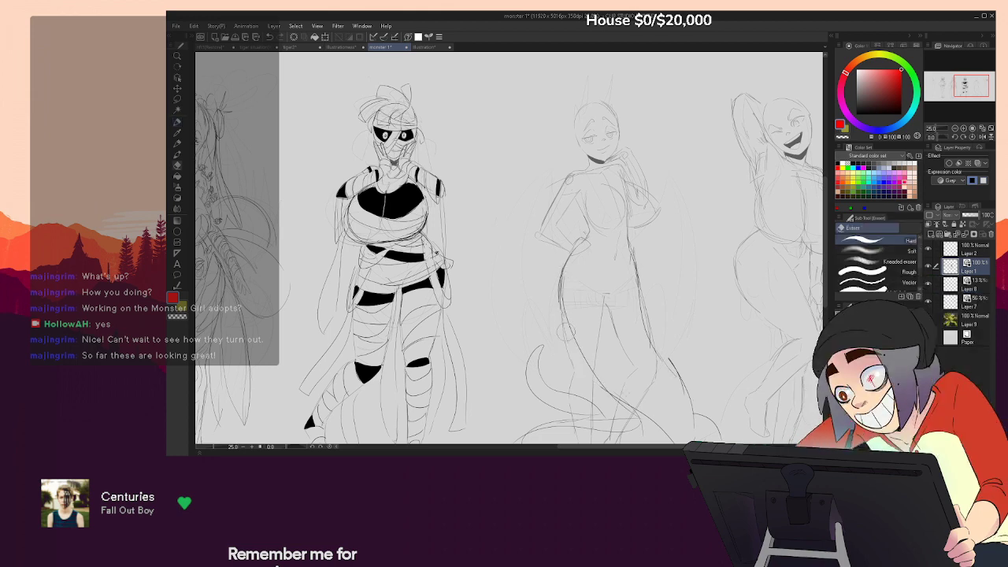
key(p)
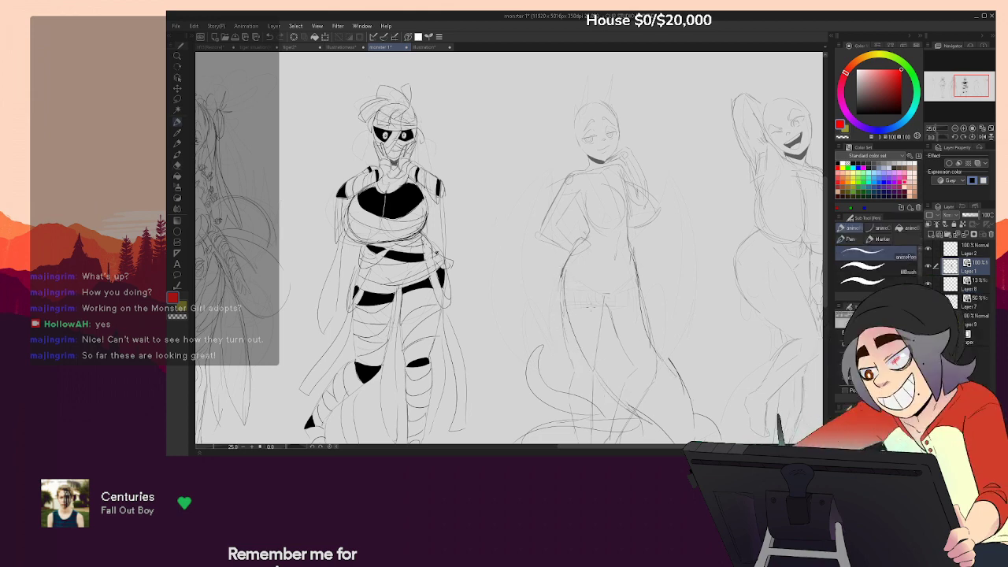
key(e)
key(p)
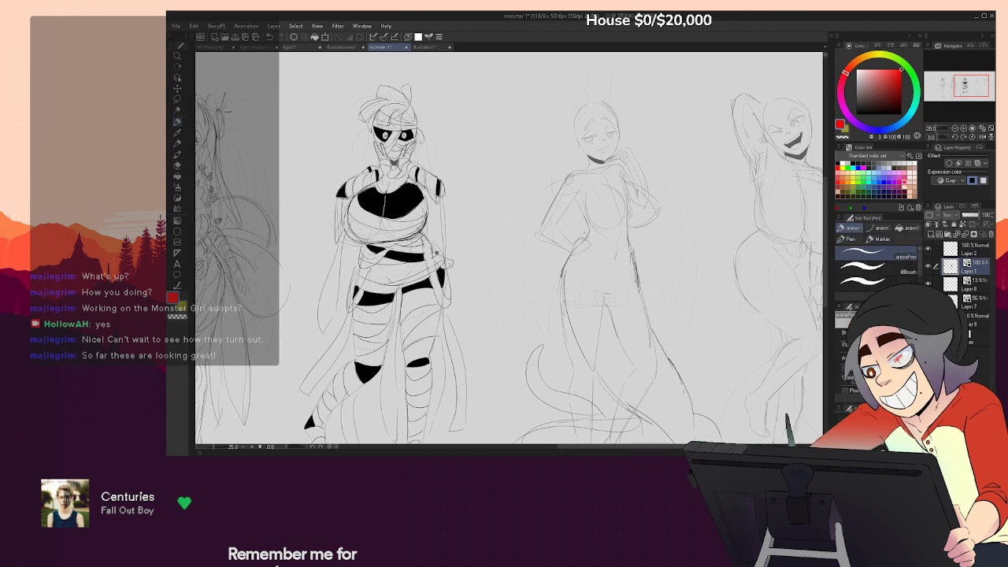
Clean up the tail lines near the knees and redraw the outer edge curving down into the ground coil
drag(678, 395, 674, 330)
key(e)
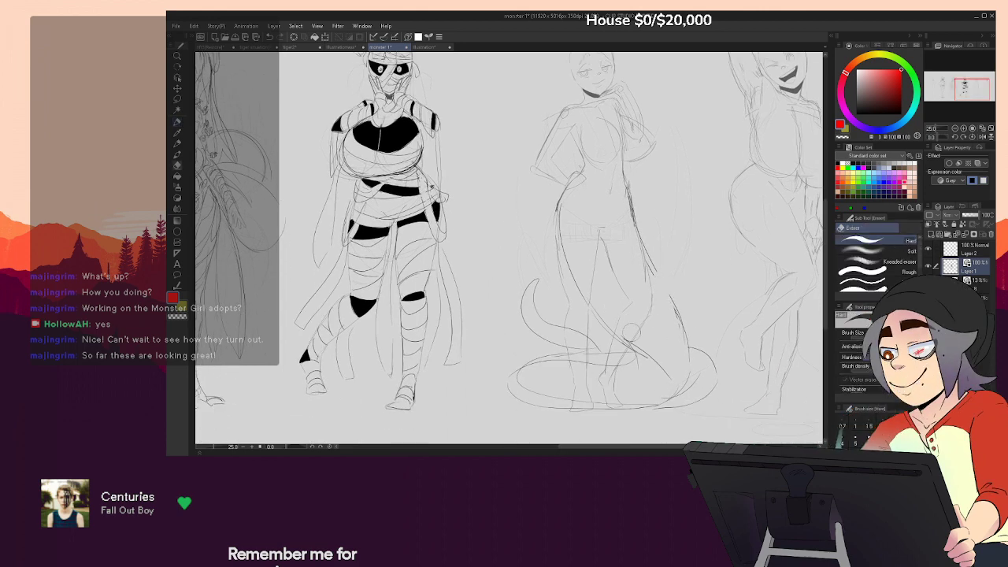
key(p)
mouse_move(684, 333)
mouse_down()
mouse_move(677, 394)
mouse_move(637, 414)
mouse_up()
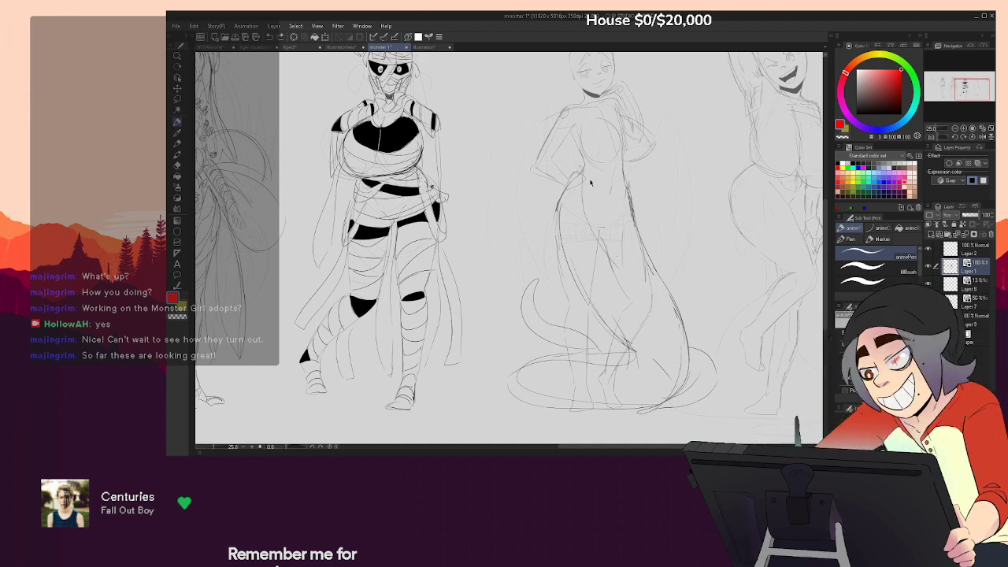
Sketch the inner contour from the waist across the pelvis where the serpent tail begins
drag(622, 183, 624, 206)
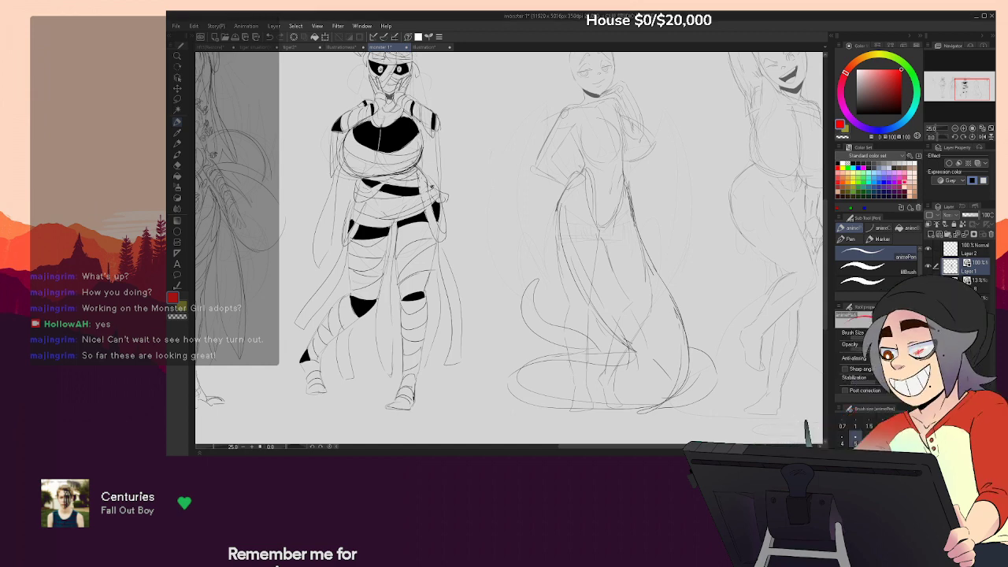
Try sketching loose hair strands framing the serpent figure's face, with a curled lock rising beside the head
drag(680, 194, 672, 279)
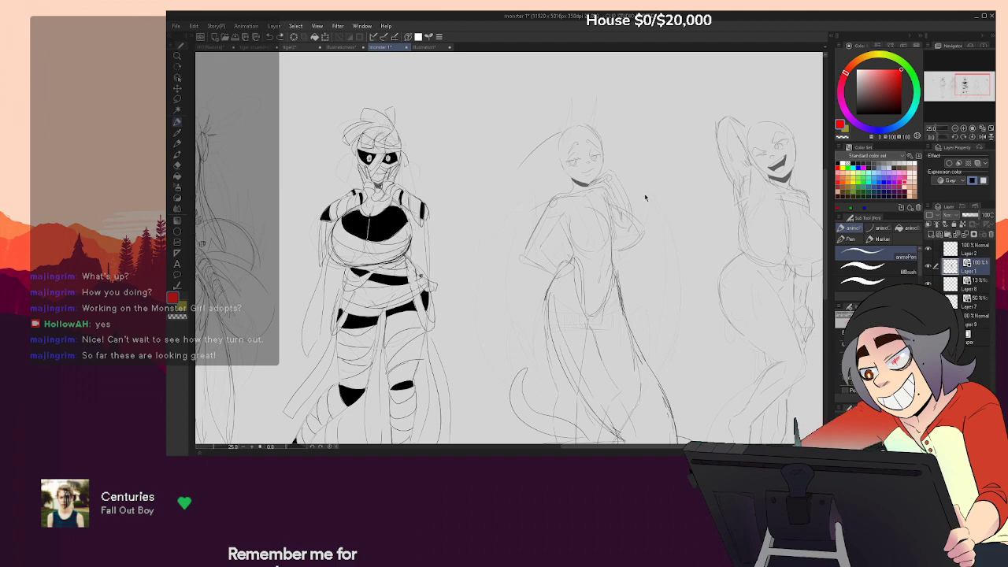
drag(656, 221, 636, 211)
drag(669, 282, 672, 365)
key(ctrl+plus)
key(ctrl+plus)
drag(706, 240, 683, 217)
mouse_move(574, 130)
mouse_down()
mouse_move(564, 182)
mouse_move(577, 298)
mouse_up()
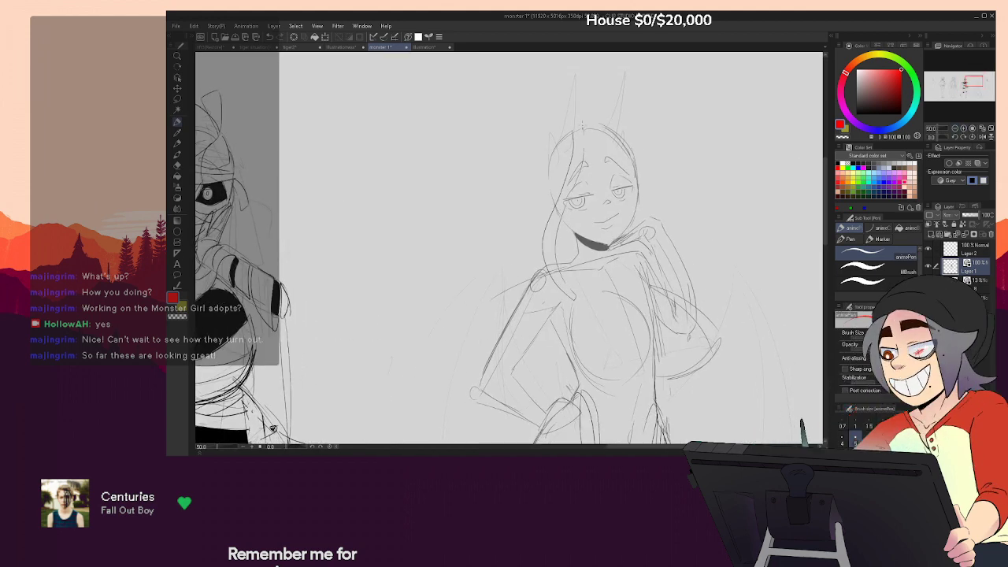
drag(585, 136, 601, 220)
key(ctrl+z)
drag(585, 128, 599, 199)
key(ctrl+z)
drag(650, 120, 616, 159)
drag(693, 111, 655, 139)
mouse_move(591, 133)
mouse_down()
mouse_move(596, 155)
mouse_move(620, 153)
mouse_move(667, 187)
mouse_up()
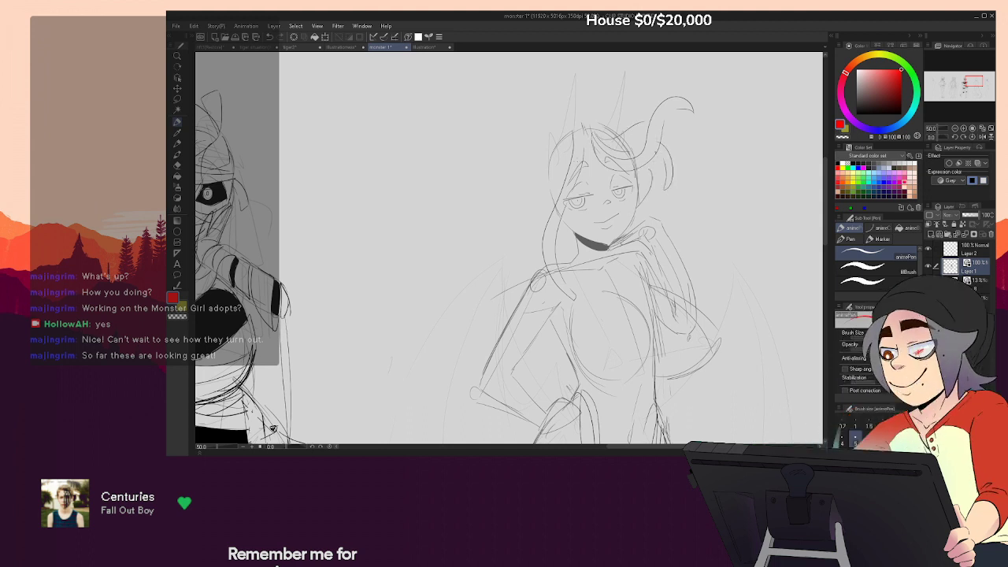
Try long wavy locks and a curl along the other side of the head, undoing all the new hair strokes
drag(563, 139, 518, 254)
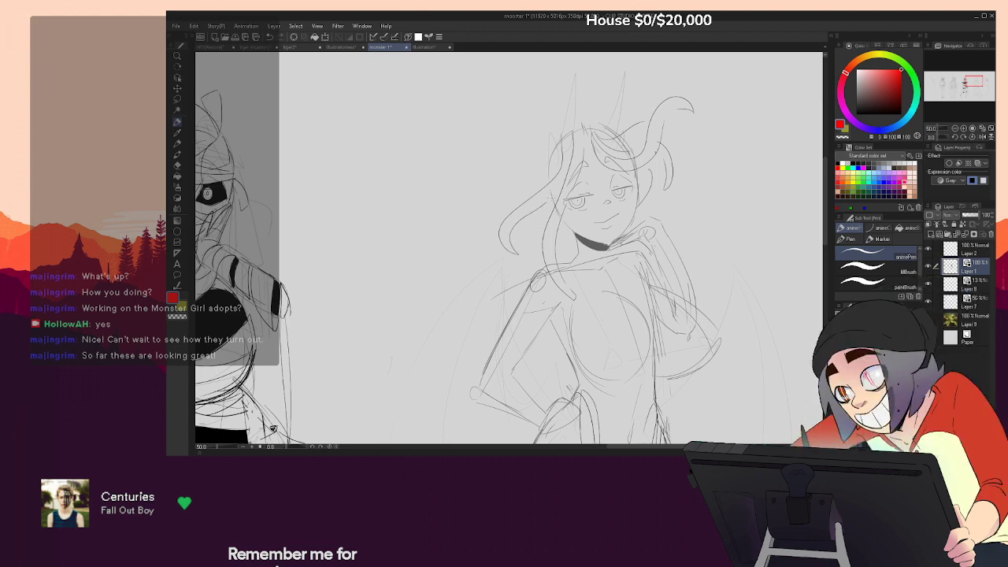
drag(551, 136, 526, 196)
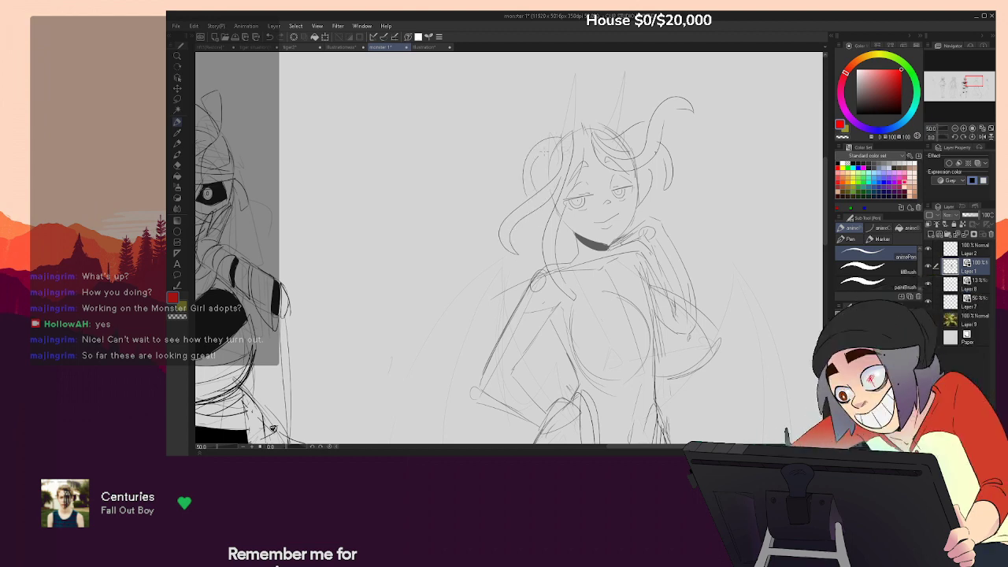
mouse_move(550, 139)
mouse_down()
mouse_move(626, 119)
mouse_move(585, 119)
mouse_move(572, 99)
mouse_up()
key(ctrl+z)
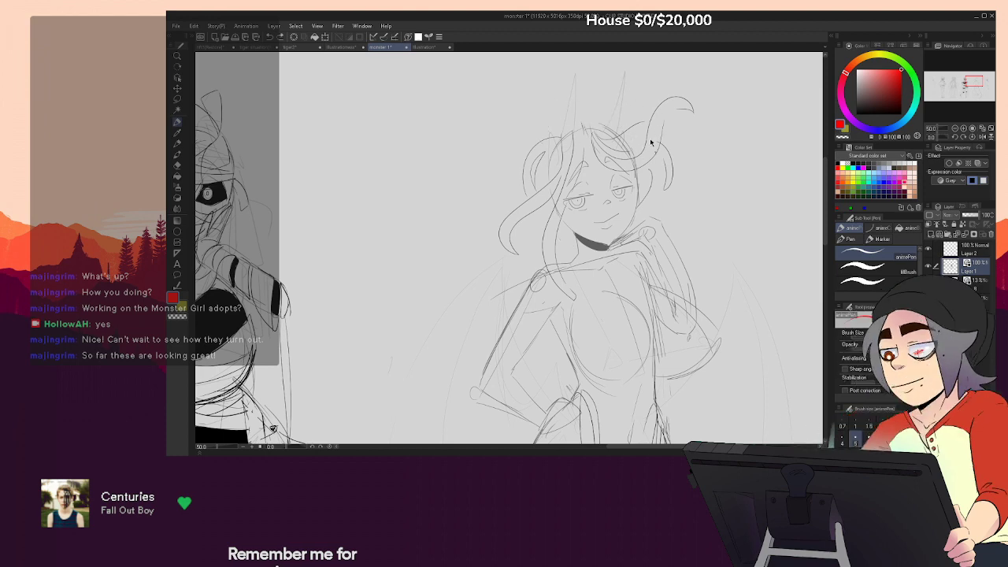
key(ctrl+z)
key(ctrl+z)
key(ctrl+z)
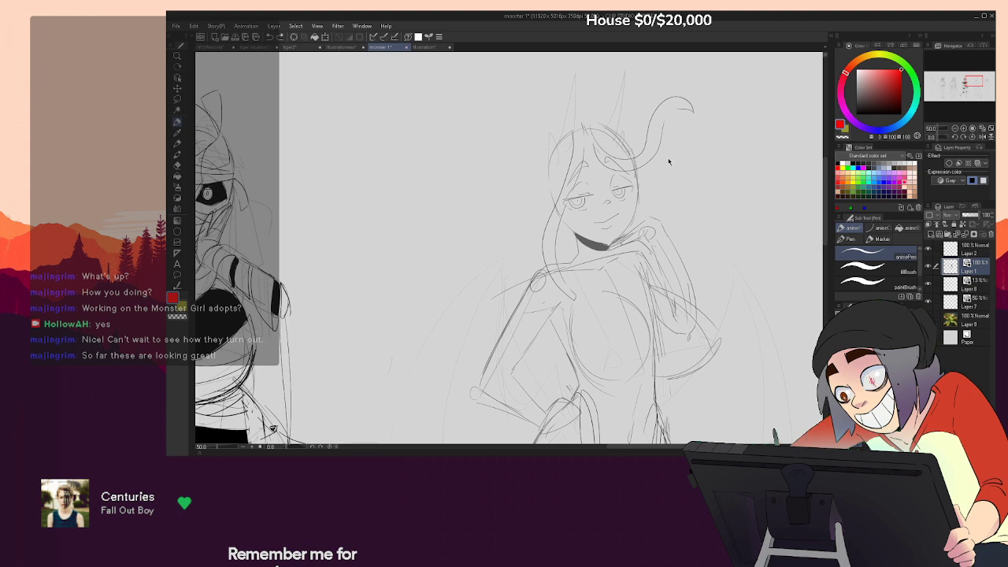
key(ctrl+z)
key(ctrl+z)
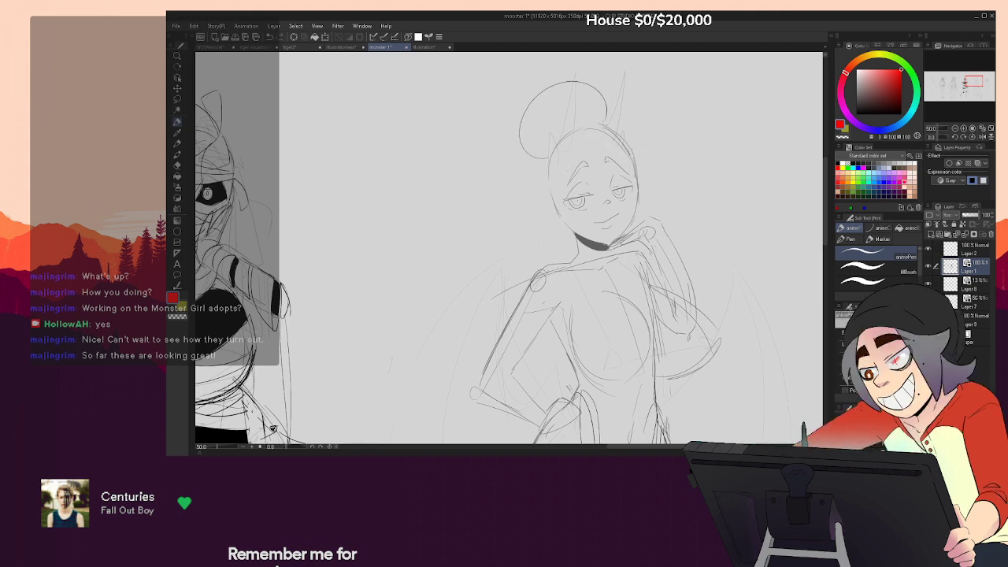
Try rounded hair bun outlines of different sizes behind the top of the head
key(ctrl+z)
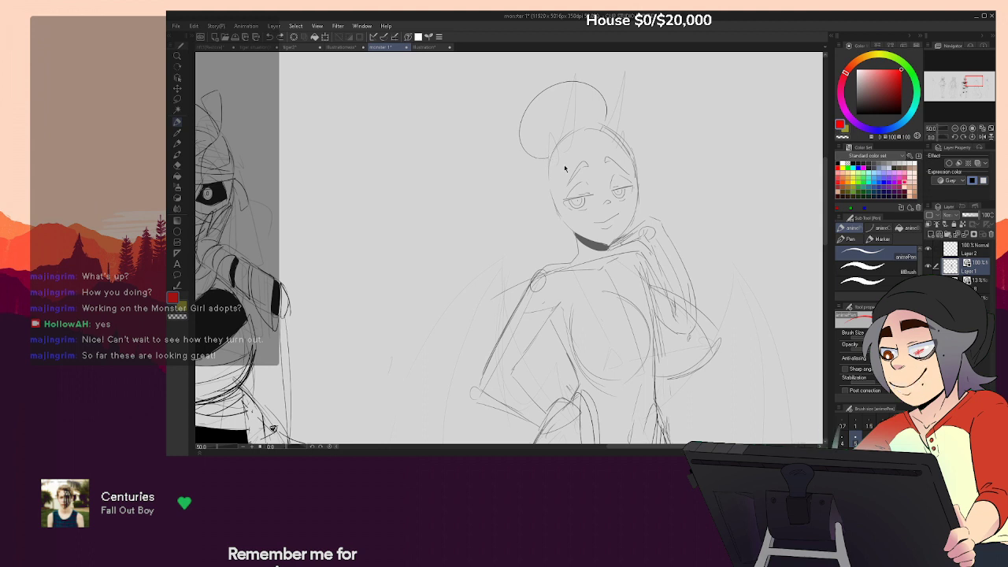
key(ctrl+z)
drag(600, 123, 547, 159)
key(ctrl+z)
drag(546, 117, 549, 177)
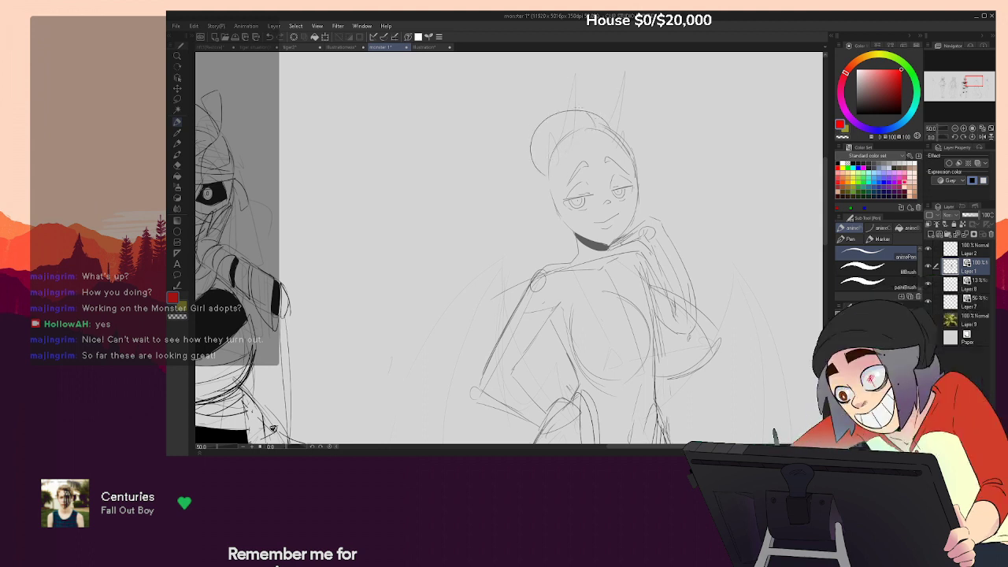
key(ctrl+z)
key(ctrl+z)
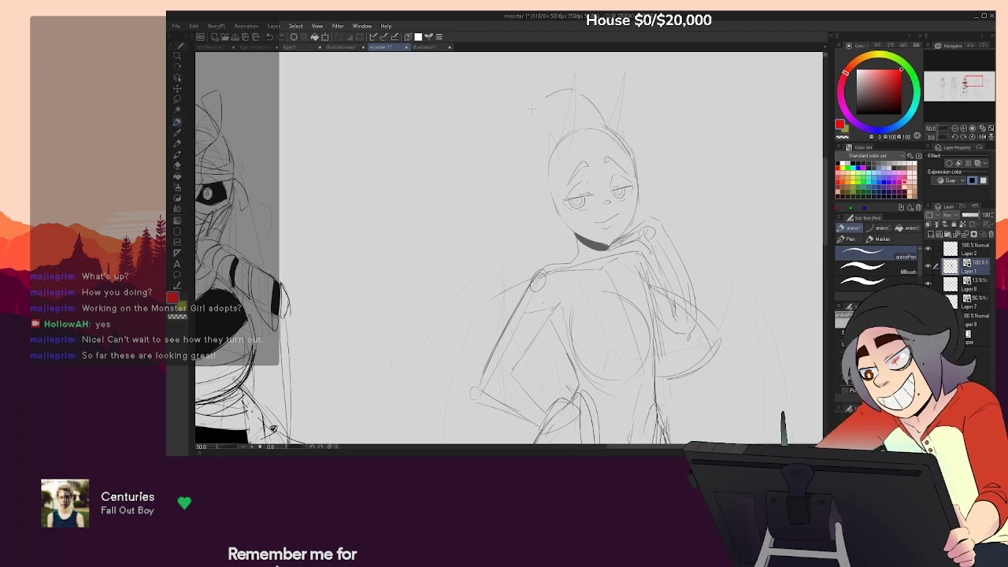
Sketch side hair framing the face below the bun, with a small snake-like lock curling out beside the head
mouse_move(581, 129)
mouse_down()
mouse_move(549, 206)
mouse_move(587, 291)
mouse_up()
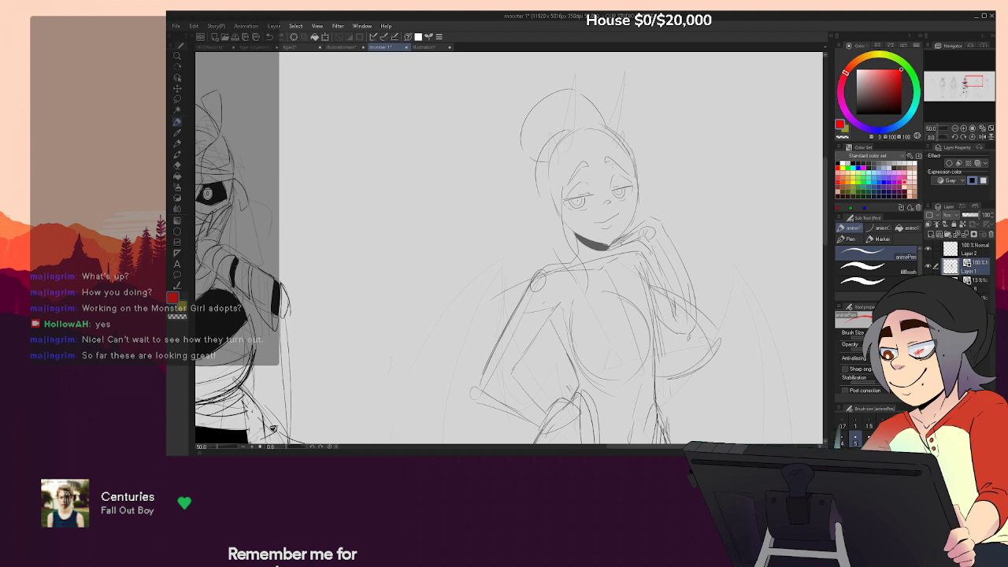
drag(590, 130, 580, 160)
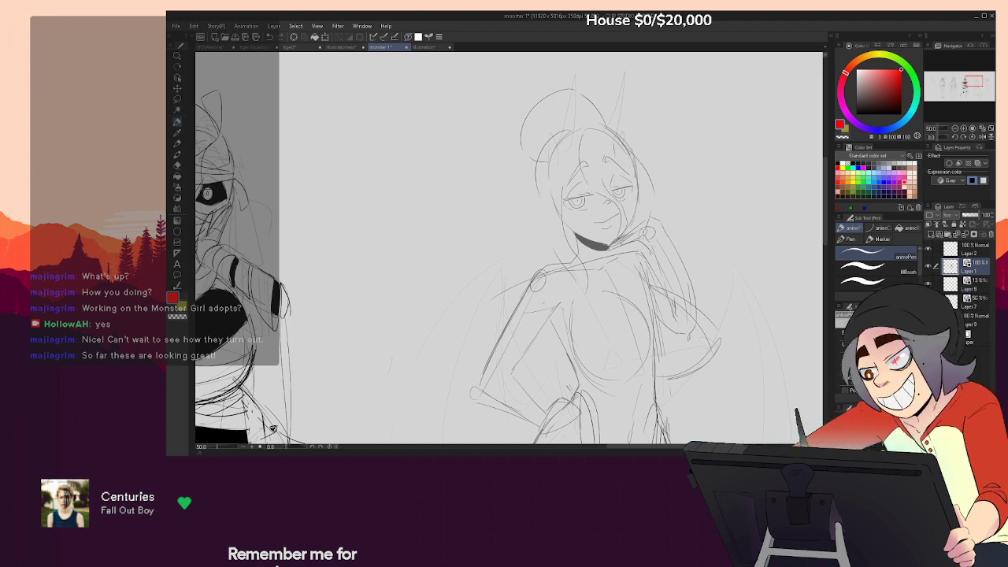
click(854, 306)
drag(673, 142, 655, 145)
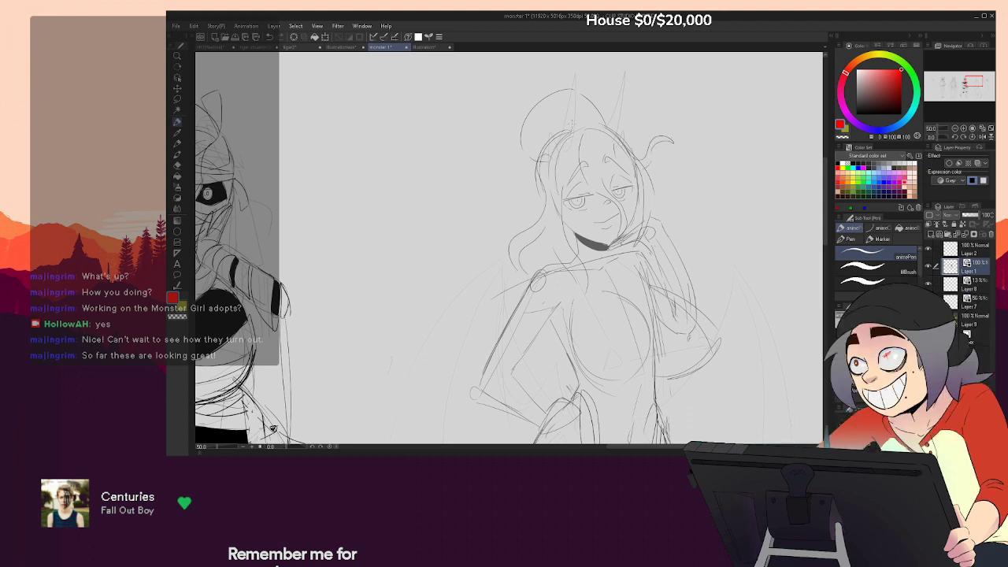
Fill the hair bun with curved strand lines and add small snake-like curls sticking out around it
drag(556, 92, 579, 130)
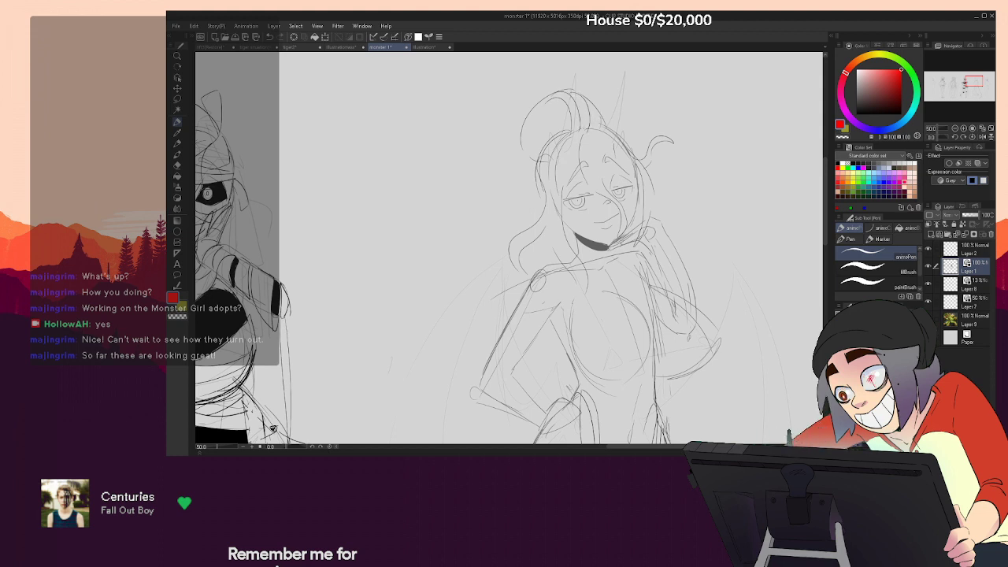
mouse_move(568, 113)
mouse_down()
mouse_move(556, 109)
mouse_move(534, 159)
mouse_up()
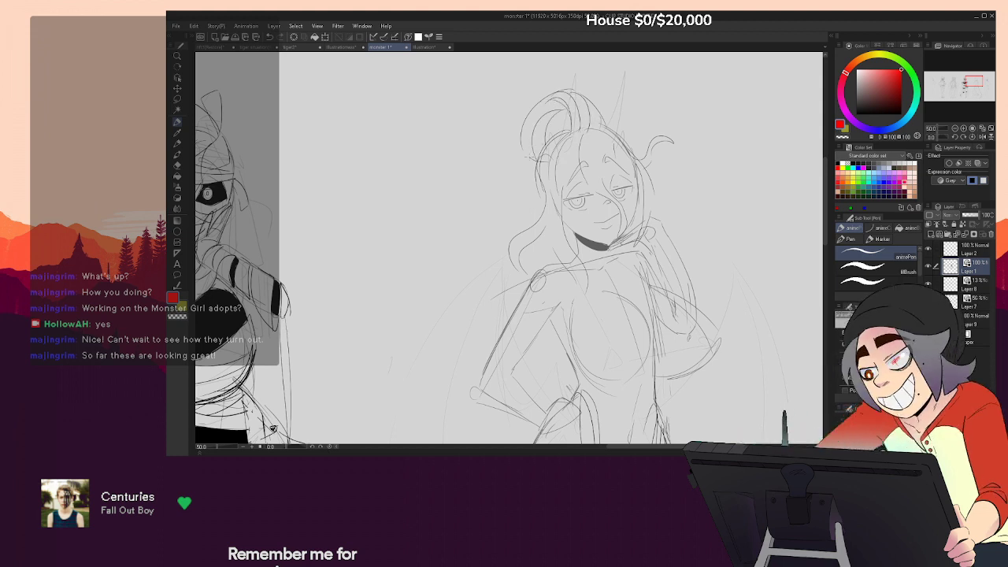
click(855, 306)
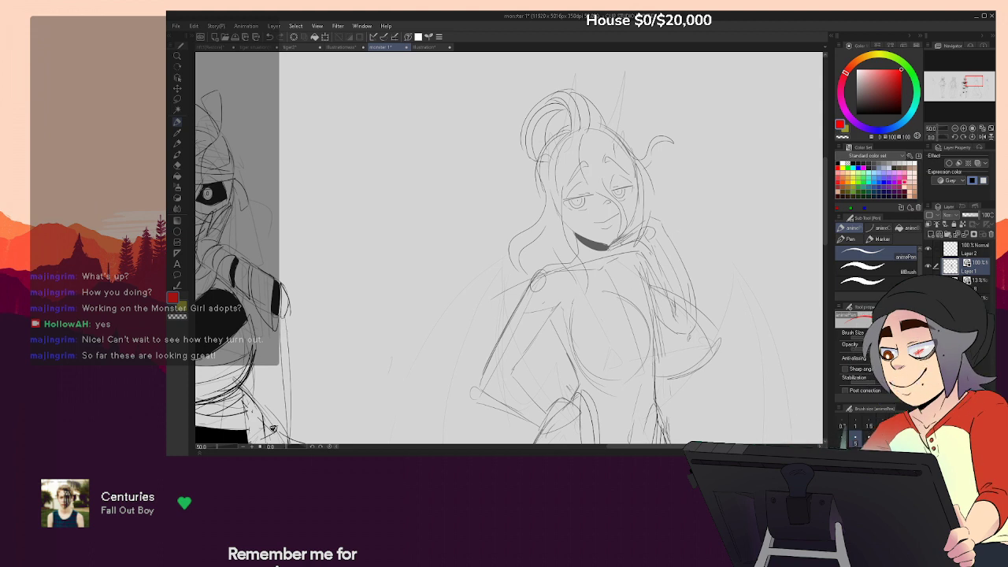
click(855, 306)
drag(519, 111, 509, 128)
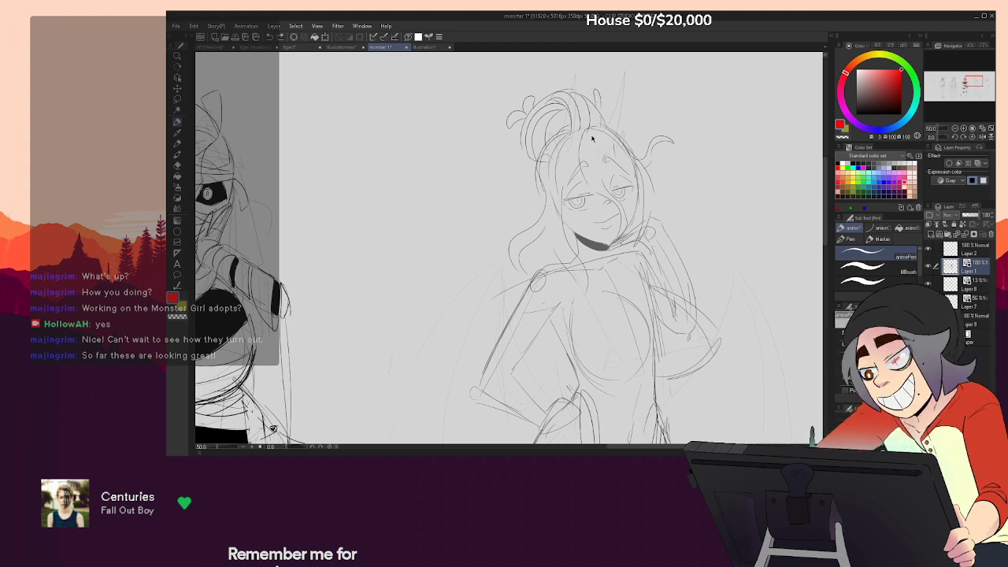
Sketch fringe strands falling from the hairline across the face, redrawing the lock that sweeps over one eye
drag(591, 125, 606, 181)
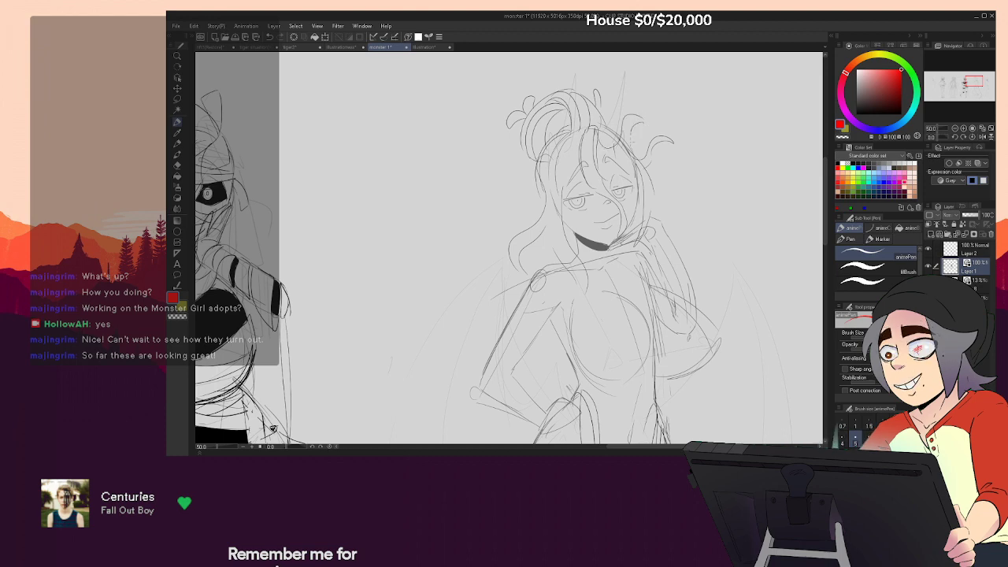
key(ctrl+z)
key(ctrl+z)
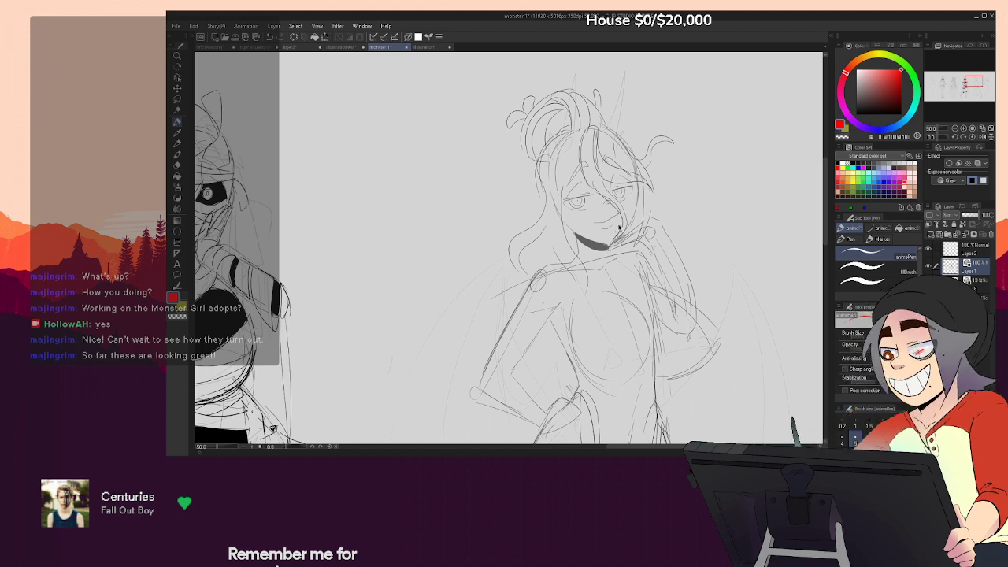
key(ctrl+z)
drag(587, 177, 626, 223)
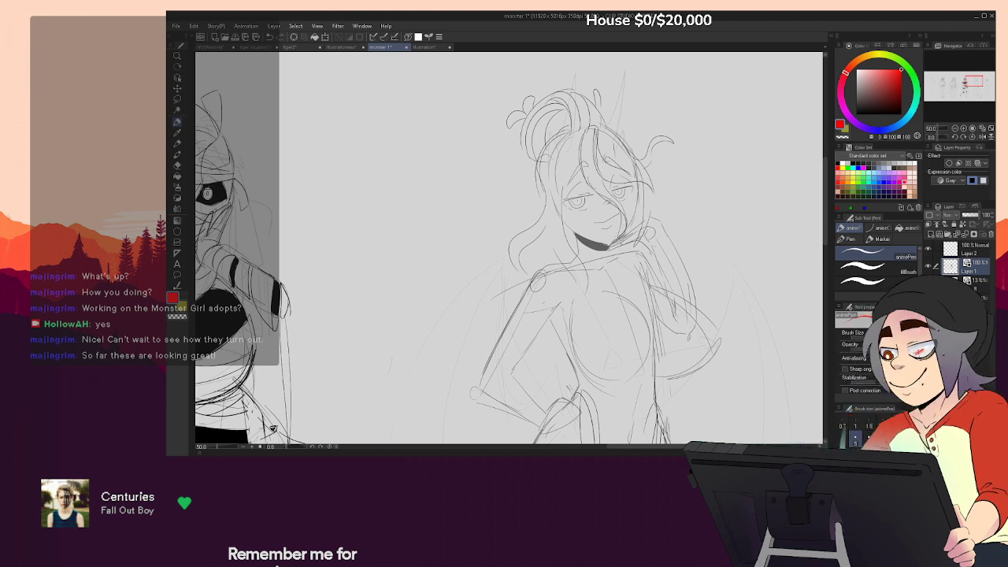
click(619, 249)
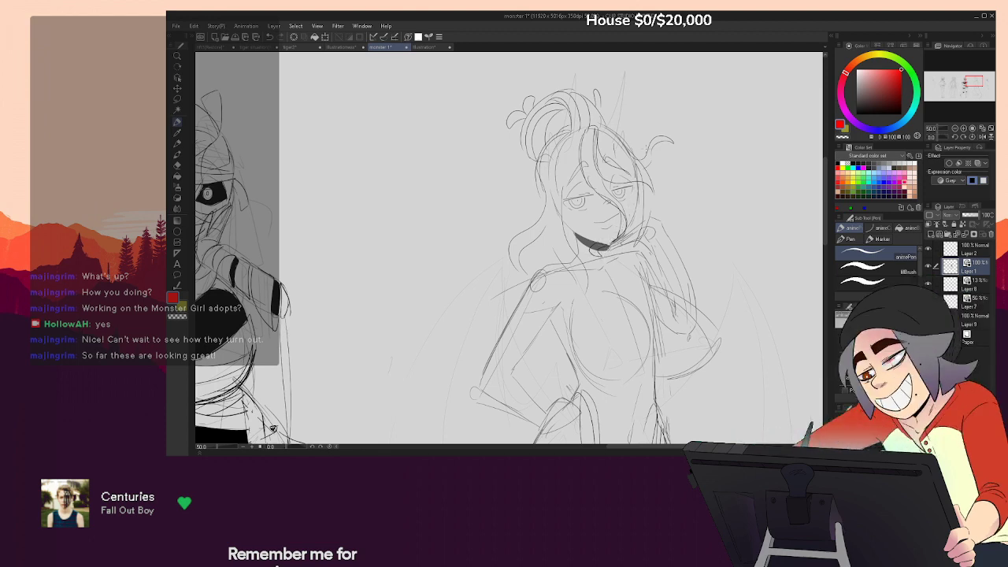
Define the small snake's head beside the hair and add wavy locks along the face down to the shoulder
drag(661, 145, 675, 142)
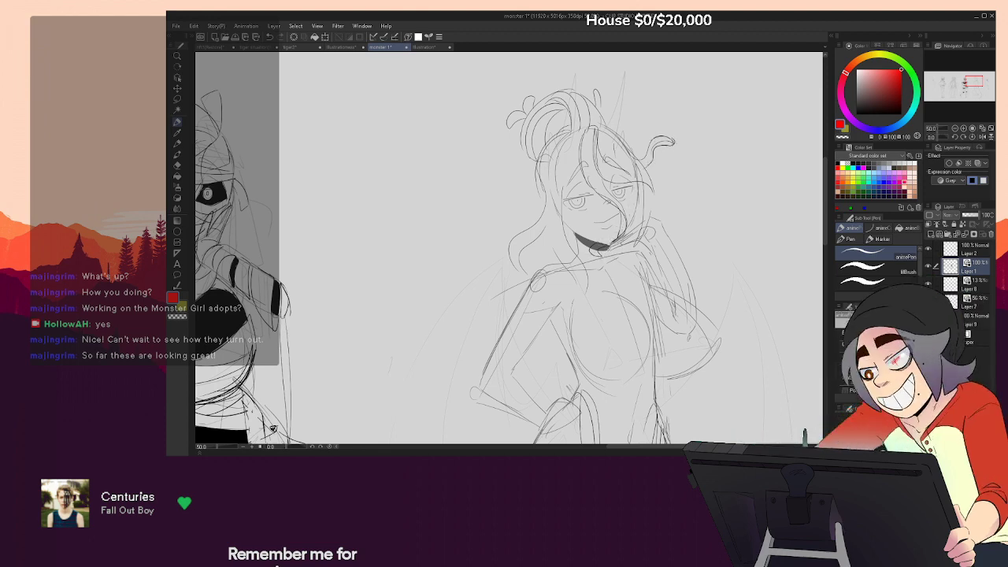
click(859, 307)
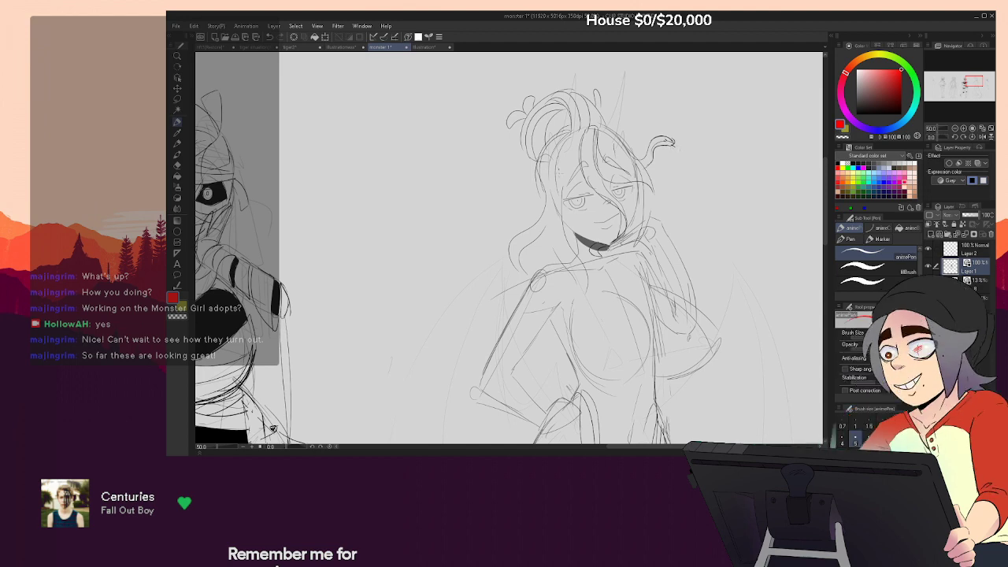
drag(552, 170, 562, 214)
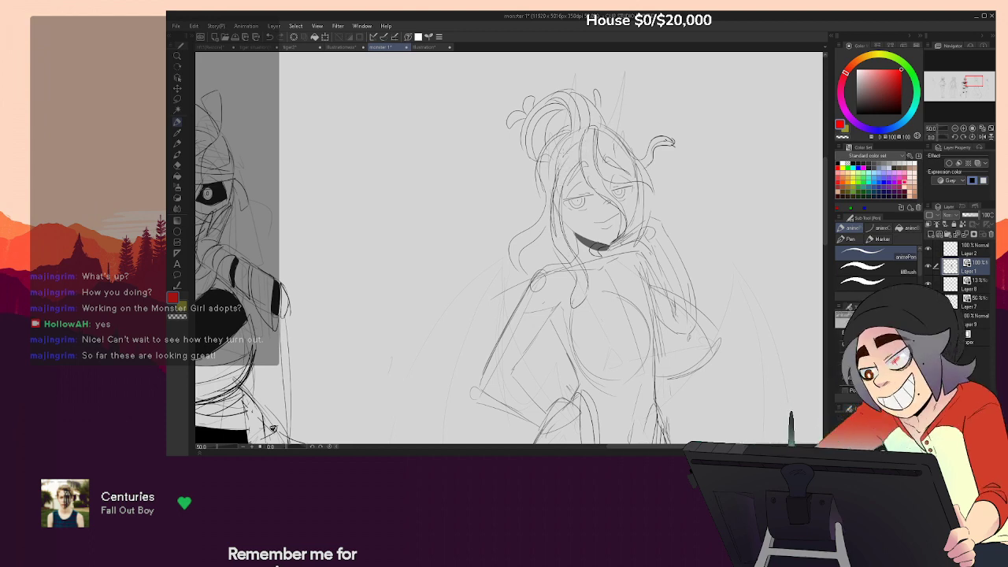
drag(545, 226, 527, 242)
key(ctrl+z)
drag(535, 167, 525, 182)
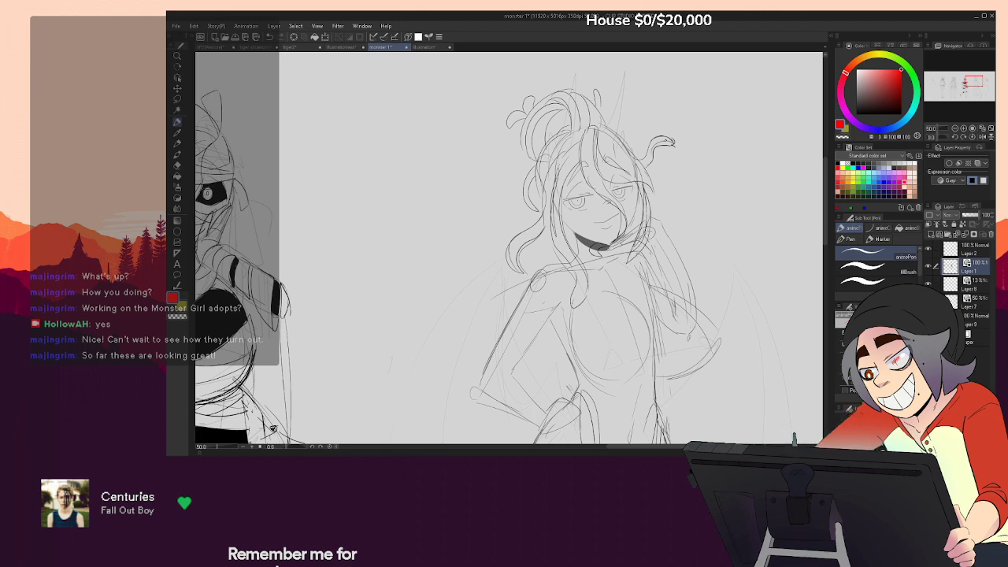
drag(595, 242, 523, 254)
Sketch an off-shoulder draped top across the serpent figure's chest, with folds and a loose cloth end over the bent arm
click(956, 129)
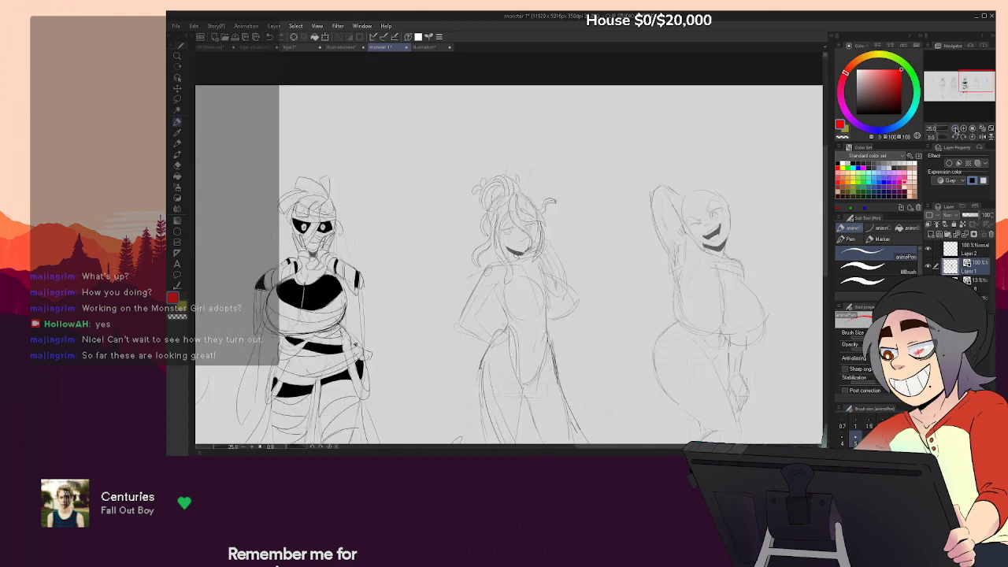
click(955, 128)
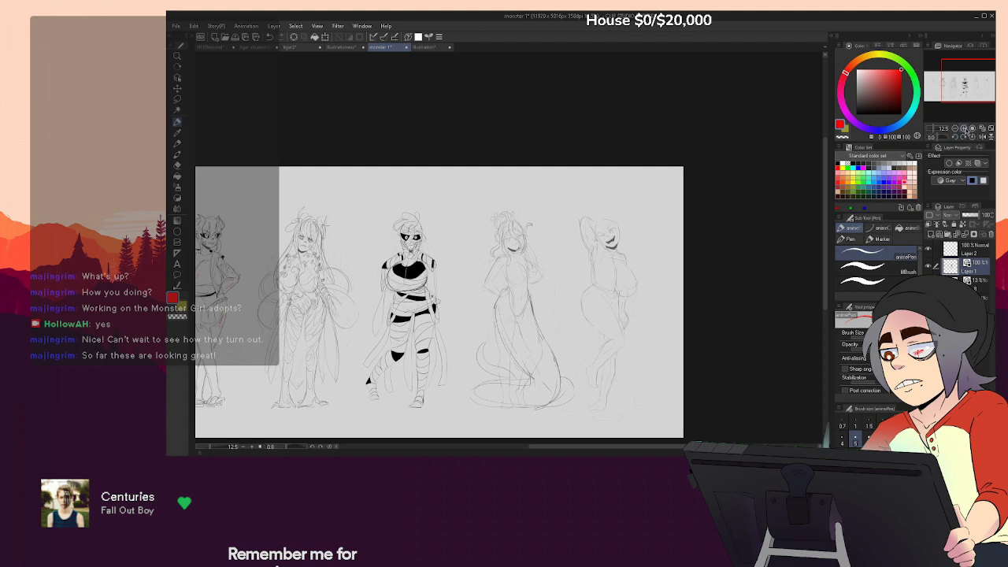
click(965, 129)
click(965, 129)
drag(682, 294, 685, 195)
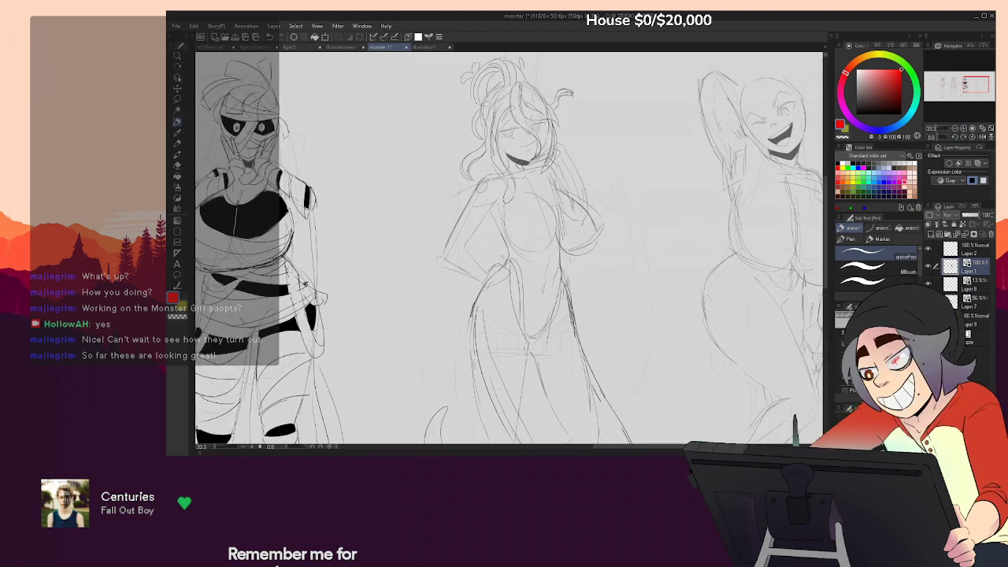
drag(507, 237, 520, 195)
mouse_move(654, 235)
mouse_down()
mouse_move(668, 226)
mouse_move(670, 235)
mouse_up()
key(ctrl+z)
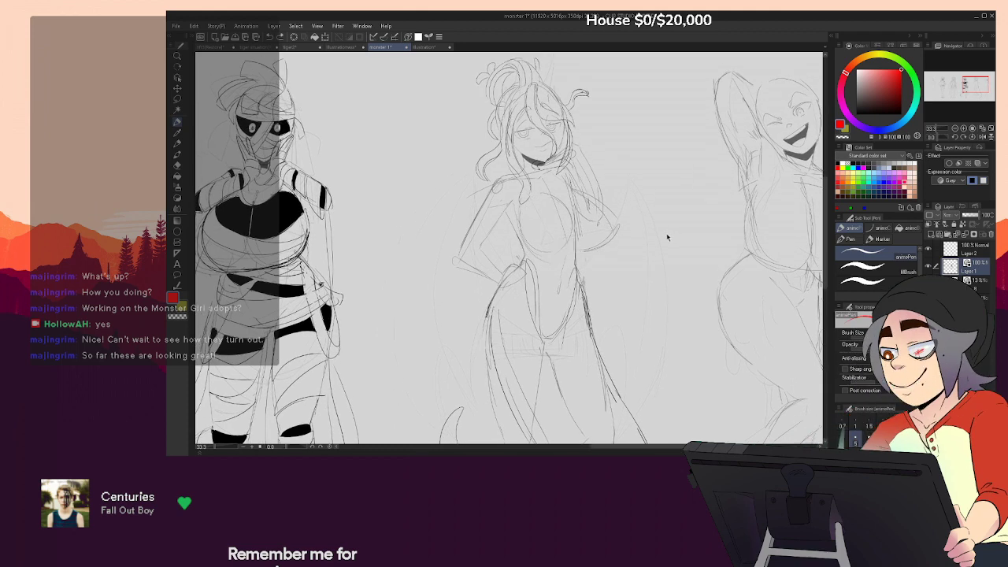
drag(664, 231, 678, 235)
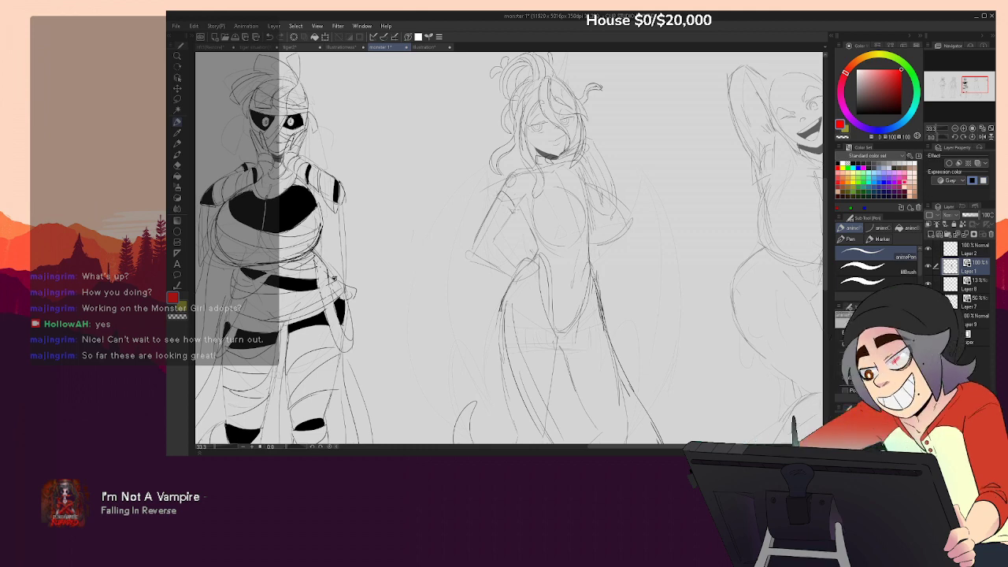
drag(500, 199, 484, 229)
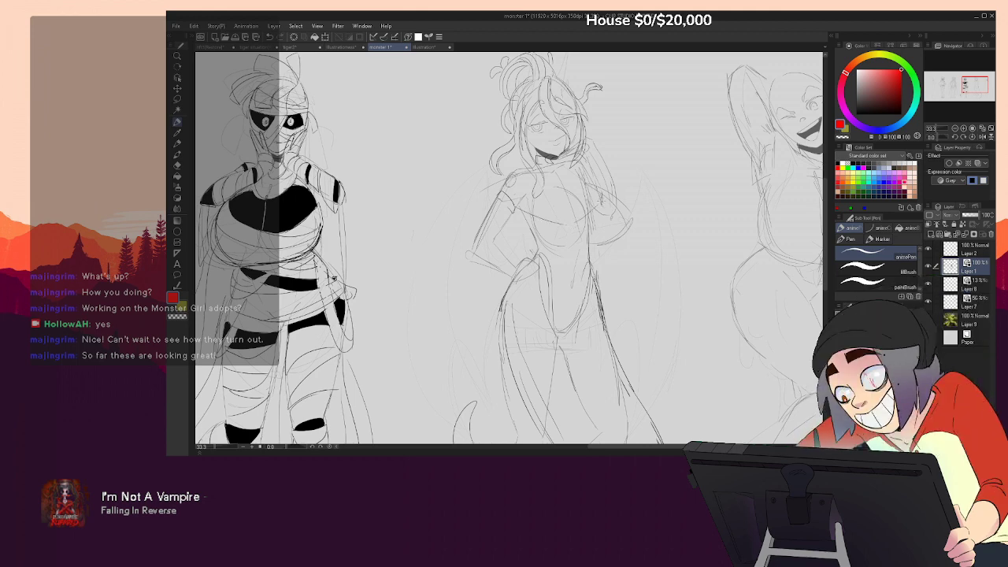
key(ctrl+z)
drag(522, 207, 562, 222)
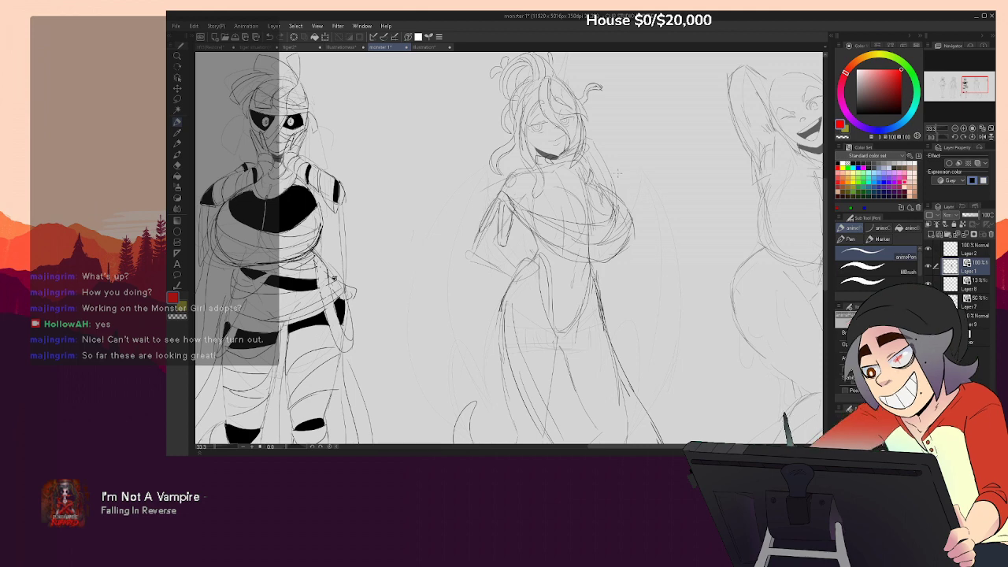
drag(334, 279, 346, 301)
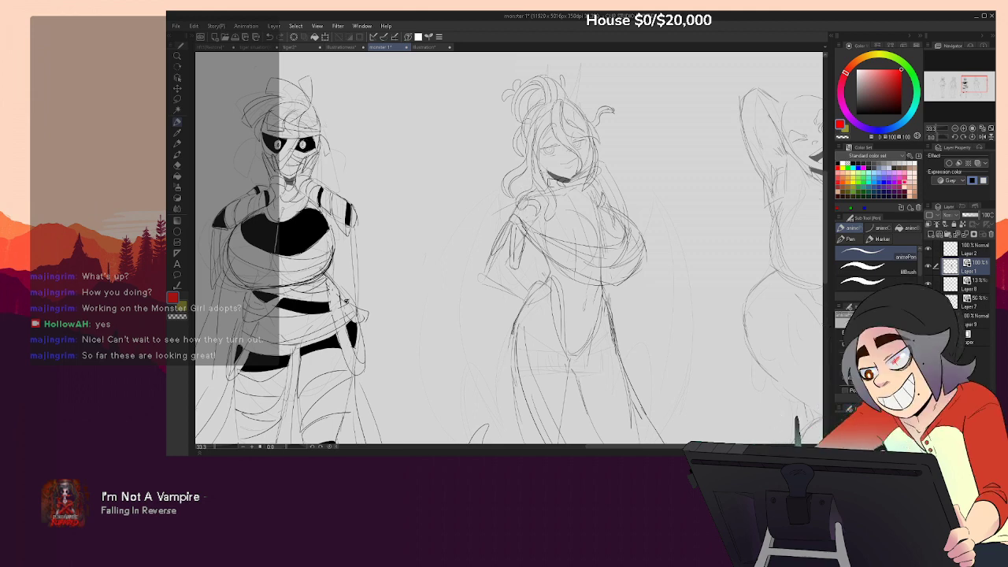
Sketch a rounded front cloth panel hanging below the serpent figure's waist, with drape lines over the hips
drag(345, 301, 372, 262)
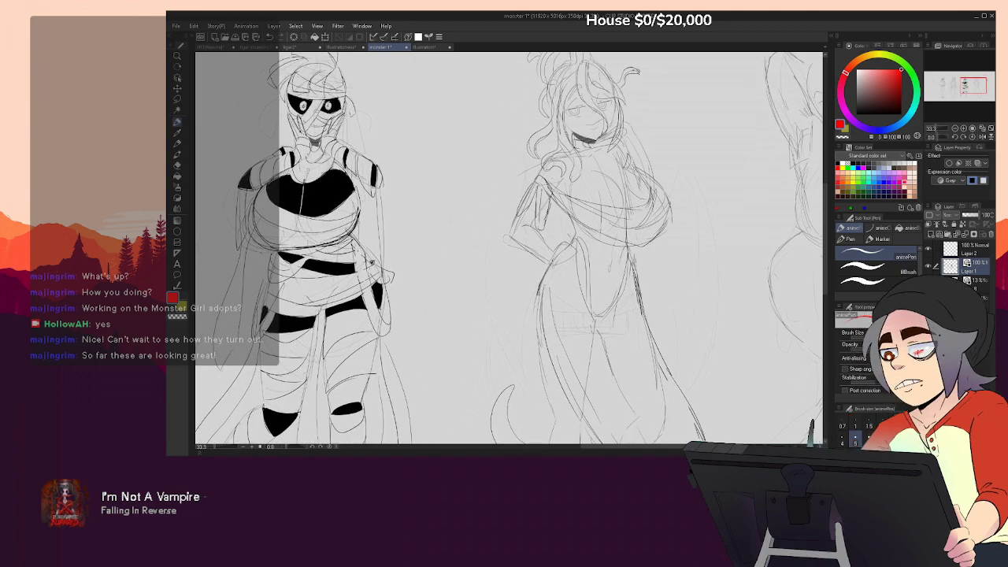
drag(371, 262, 339, 284)
drag(597, 149, 618, 191)
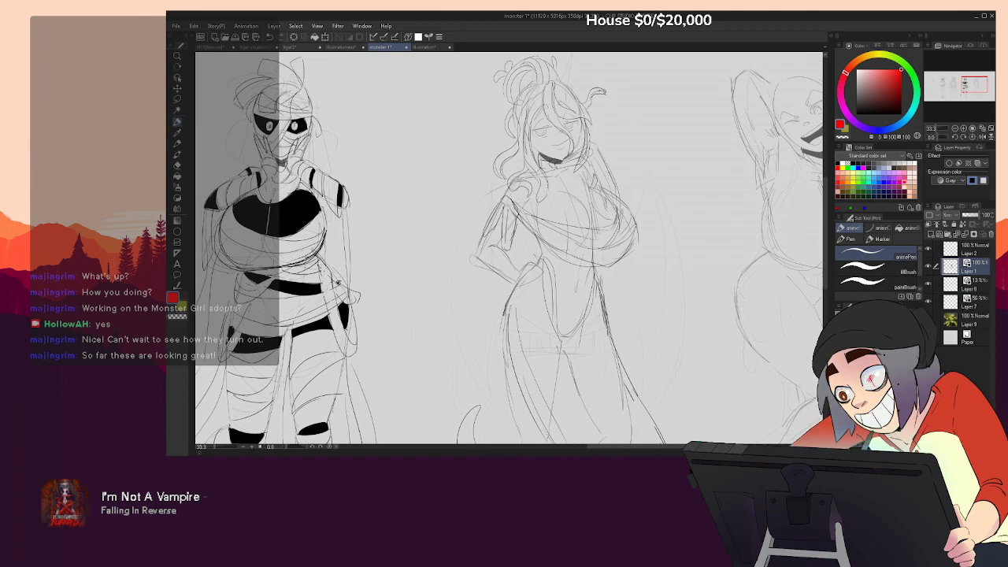
drag(641, 232, 650, 199)
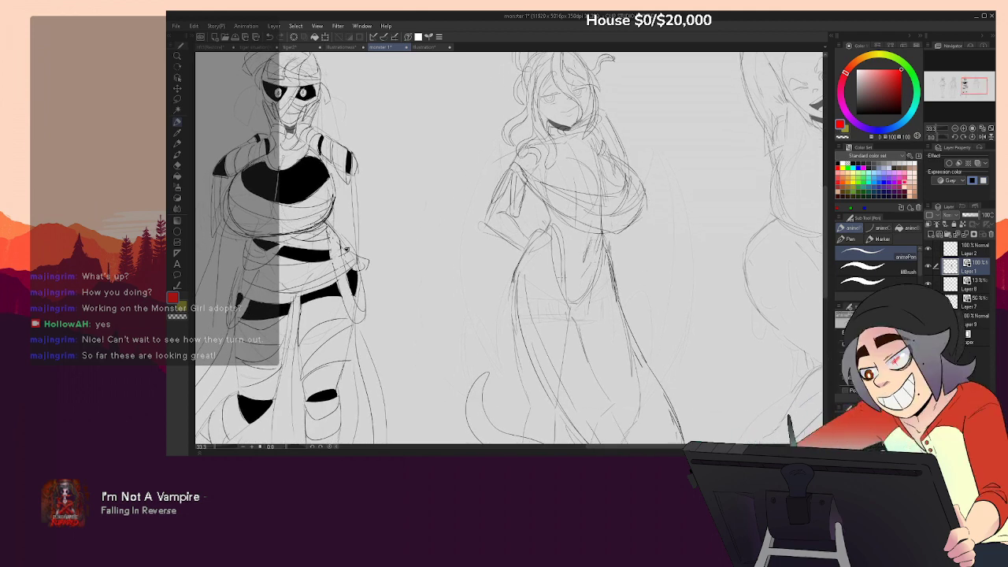
mouse_move(588, 286)
mouse_down()
mouse_move(584, 311)
mouse_move(567, 307)
mouse_up()
drag(604, 254, 584, 302)
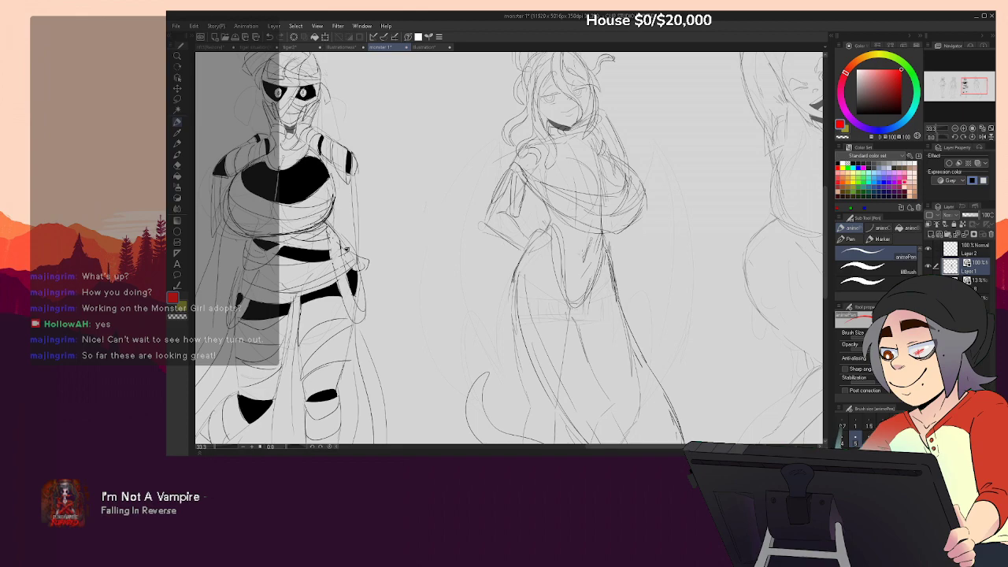
drag(530, 272, 534, 311)
mouse_move(651, 261)
mouse_down()
mouse_move(650, 245)
mouse_move(659, 285)
mouse_up()
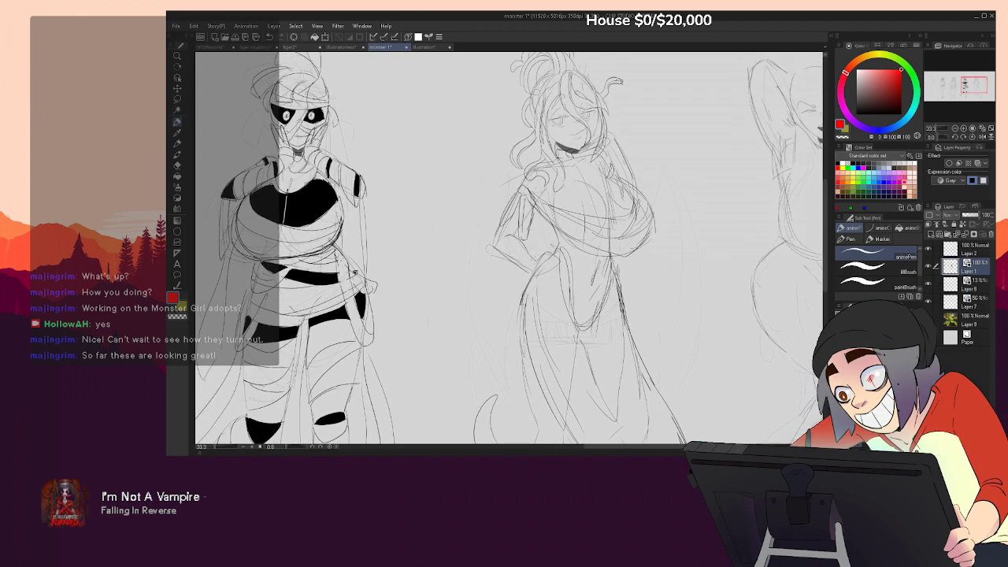
Draw wrist cuffs on the hip arm and the raised arm, and define the fingers of the raised hand
drag(525, 250, 535, 261)
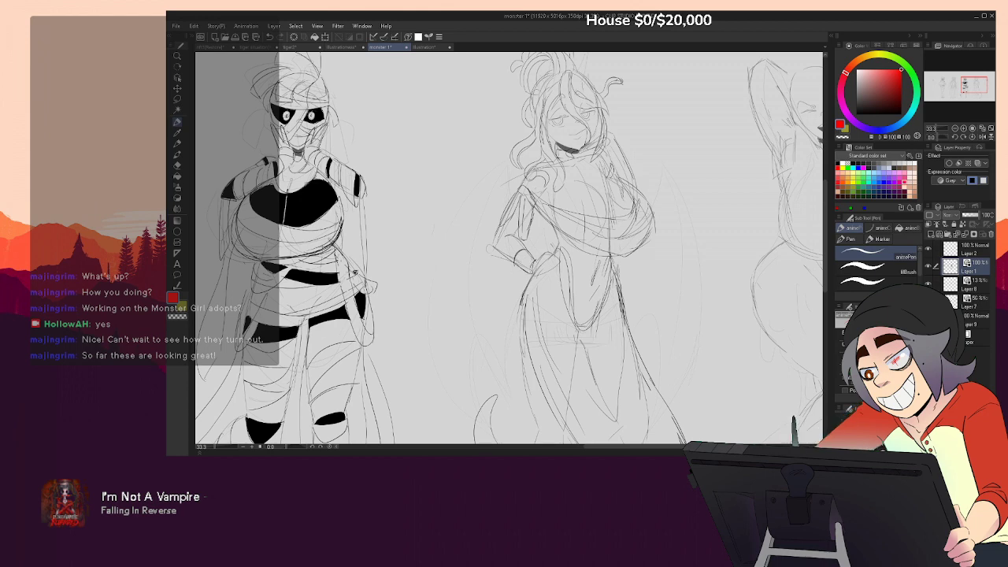
key(ctrl+z)
drag(605, 150, 616, 142)
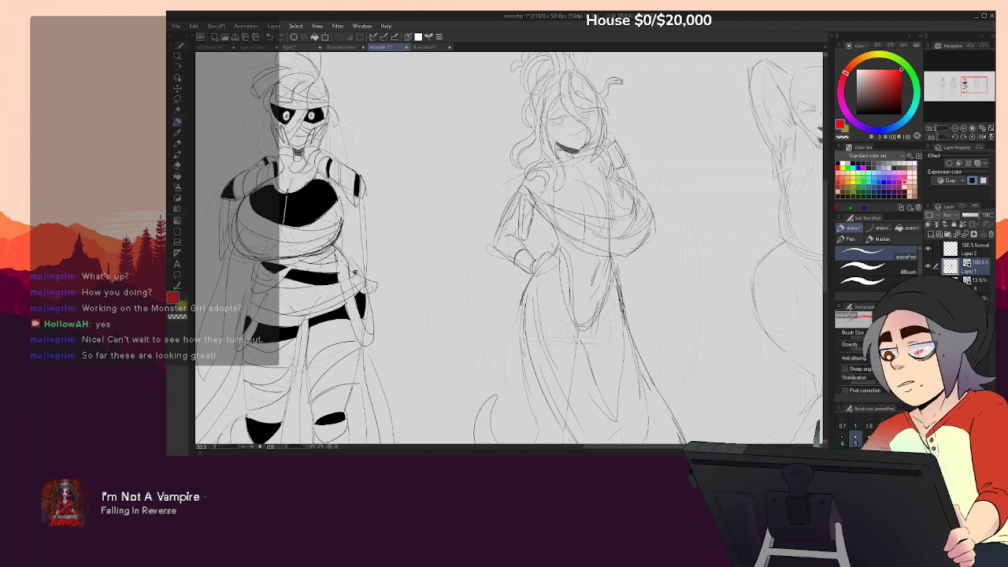
key(e)
key(p)
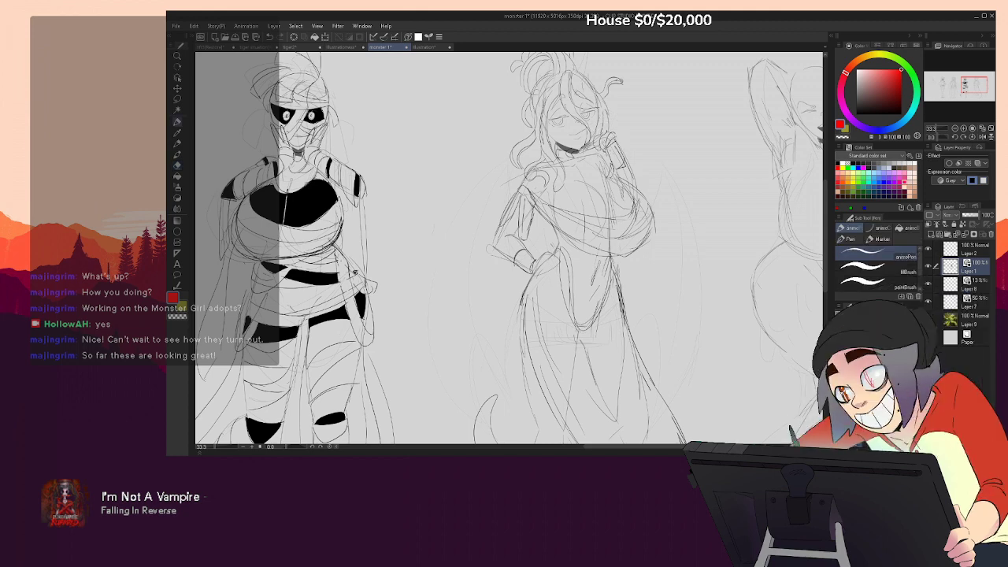
Clean up the lines around the serpent figure's face and sketch a collar with a neckline running down the chest
key(e)
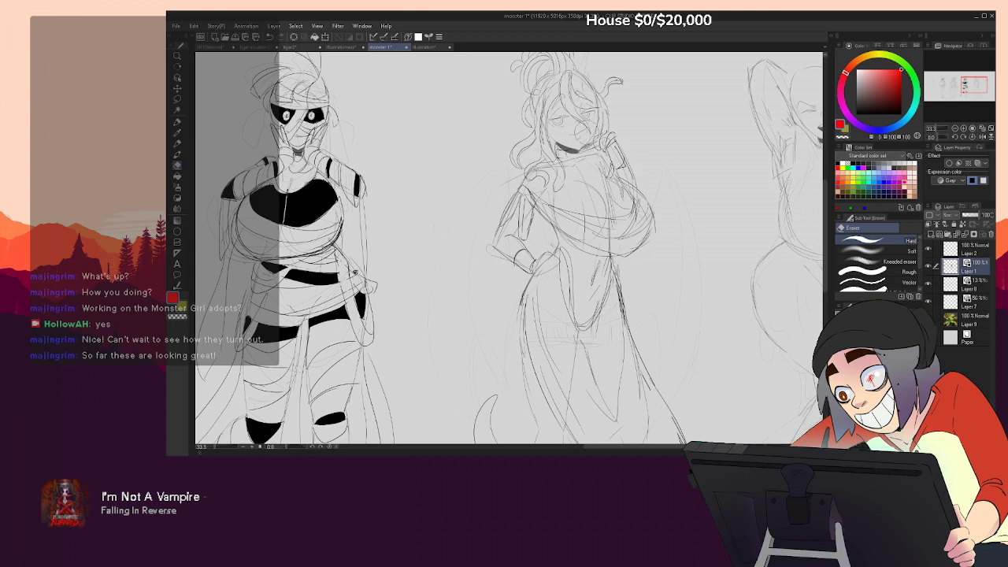
key(p)
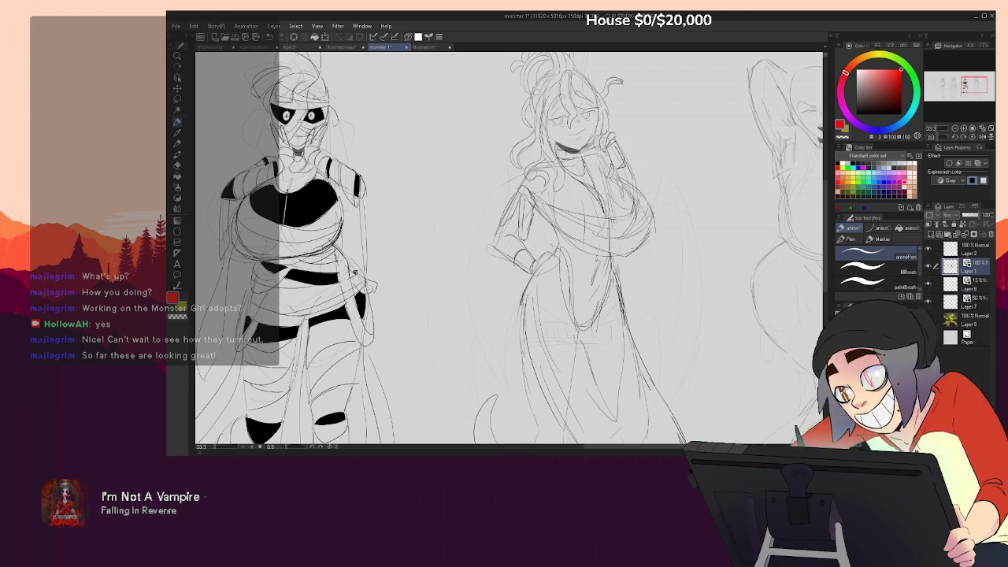
key(ctrl+z)
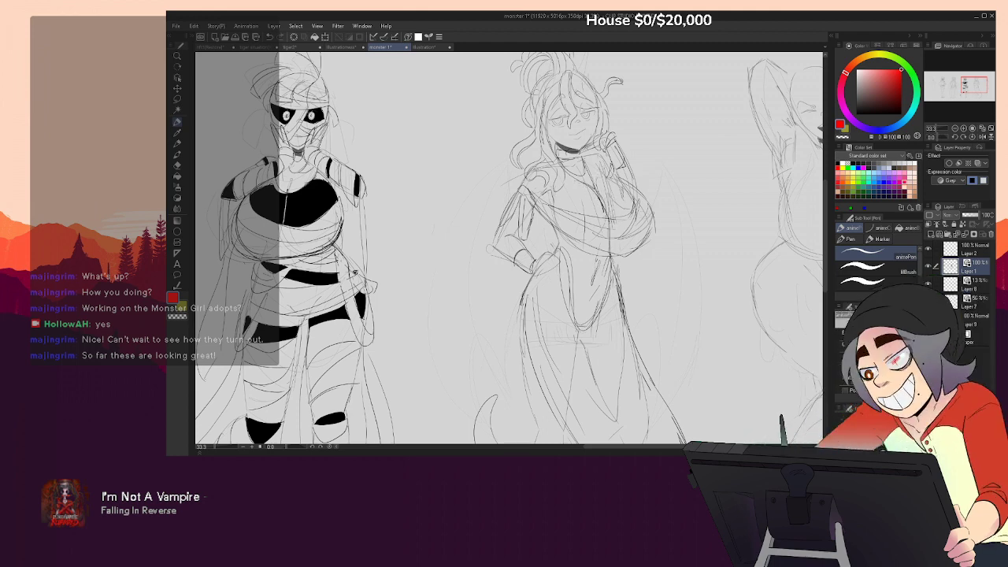
Reinforce the curves of the serpent tail and lower coil, cleaning up overlapping lines near the skirt
mouse_move(645, 256)
mouse_down()
mouse_move(663, 218)
mouse_move(660, 258)
mouse_move(656, 189)
mouse_move(693, 146)
mouse_up()
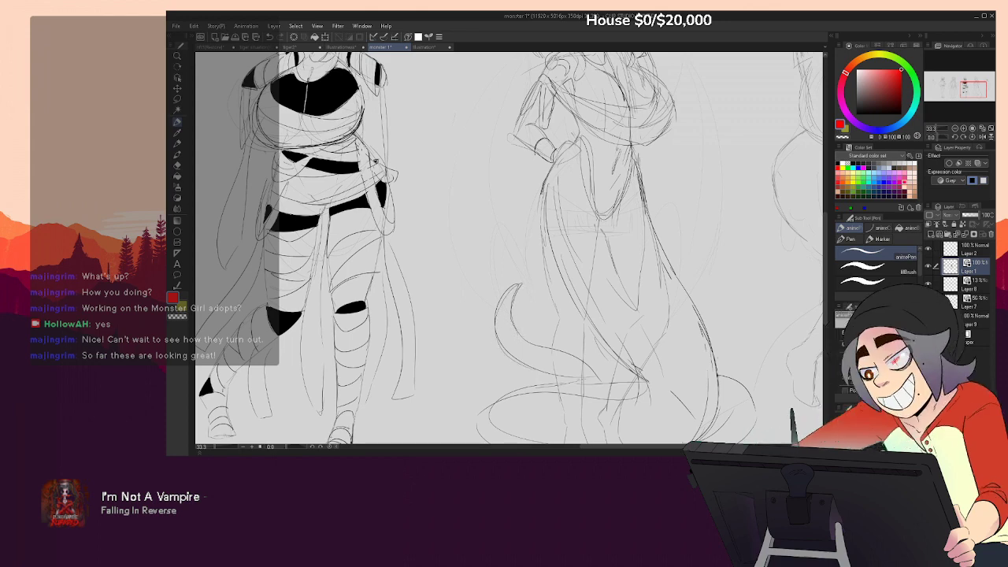
mouse_move(559, 346)
mouse_down()
mouse_move(538, 294)
mouse_move(604, 331)
mouse_up()
key(e)
key(p)
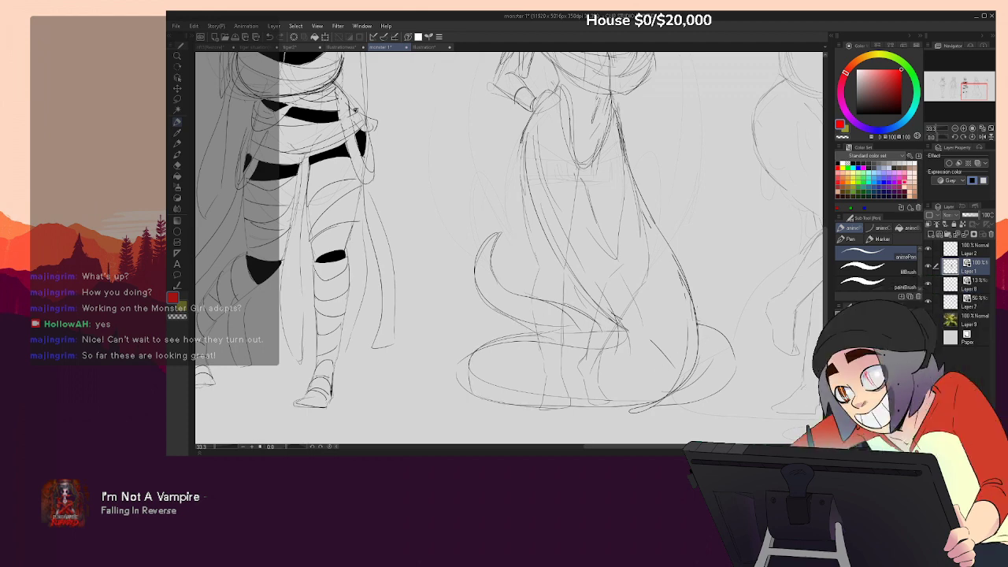
drag(628, 132, 607, 355)
key(ctrl+z)
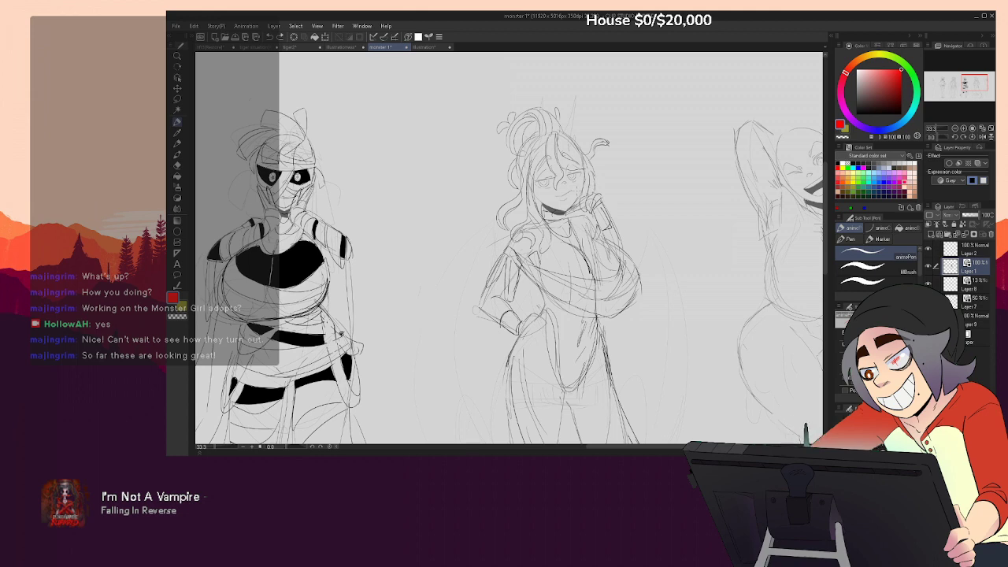
Sketch a veil across the gorgon's lower face, running over the nose and hanging down past the chin
scroll(558, 187, up, 5)
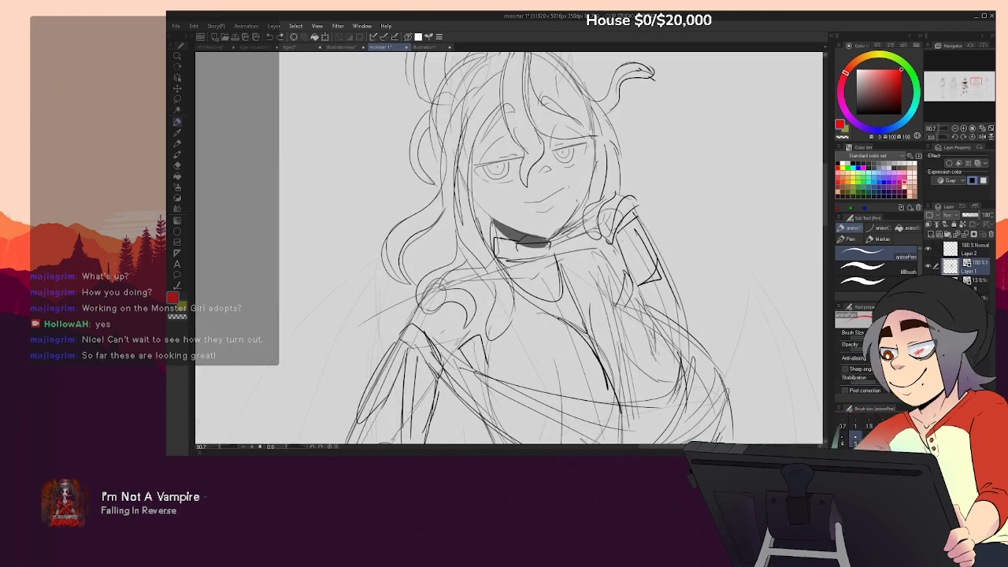
mouse_move(568, 188)
mouse_down()
mouse_move(582, 180)
mouse_move(503, 222)
mouse_up()
key(ctrl+z)
key(ctrl+z)
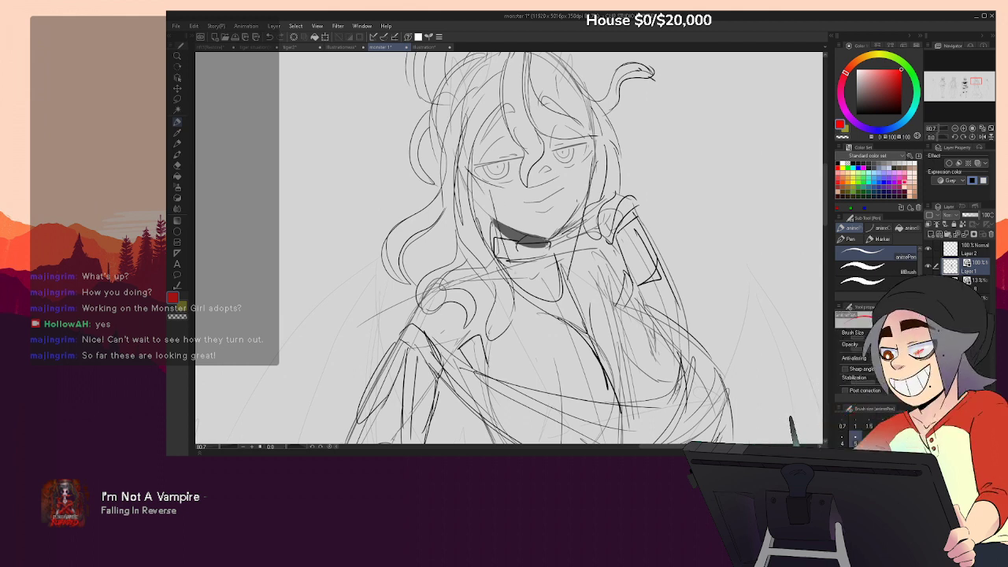
drag(590, 173, 574, 281)
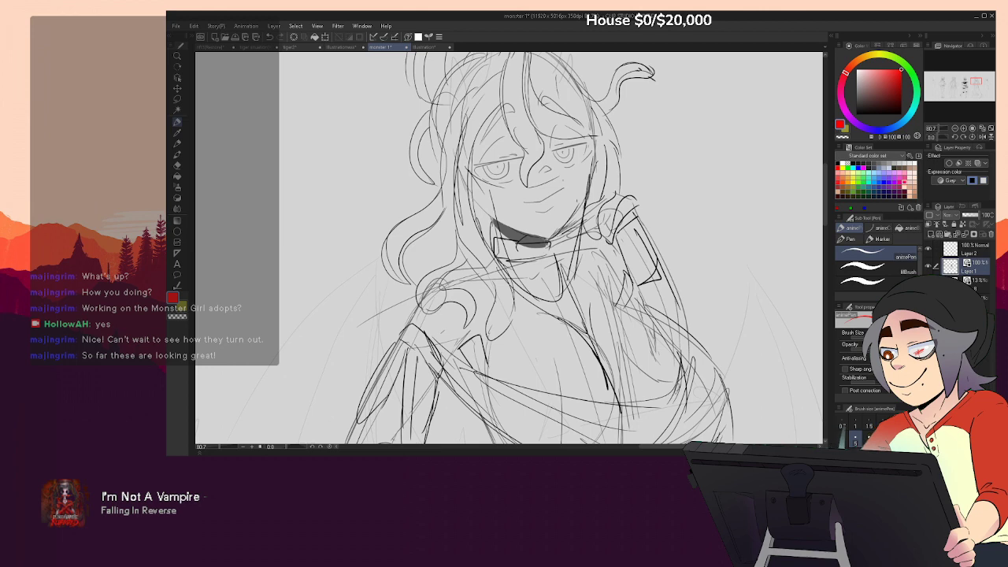
drag(548, 170, 501, 186)
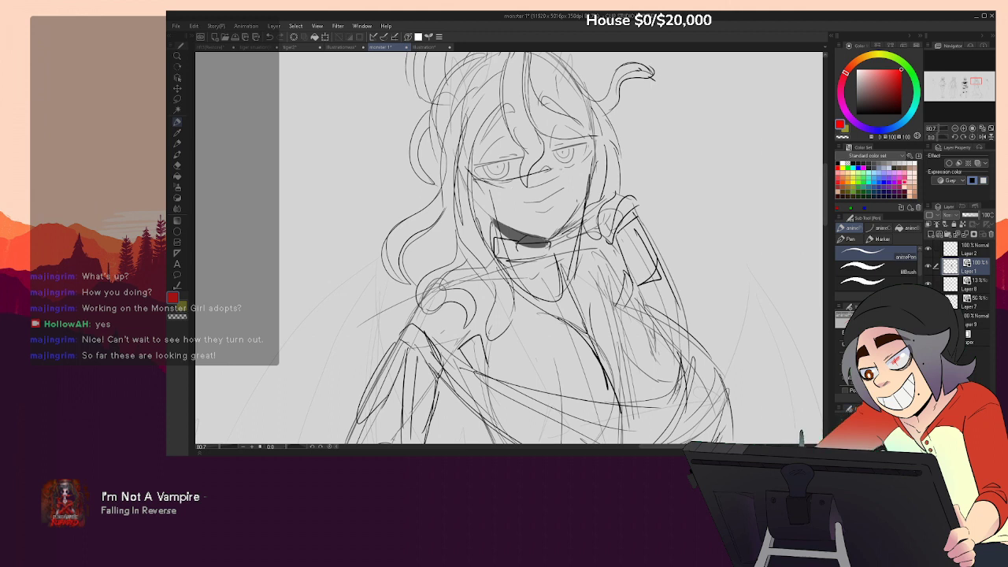
mouse_move(589, 164)
mouse_down()
mouse_move(583, 189)
mouse_move(571, 177)
mouse_move(552, 275)
mouse_up()
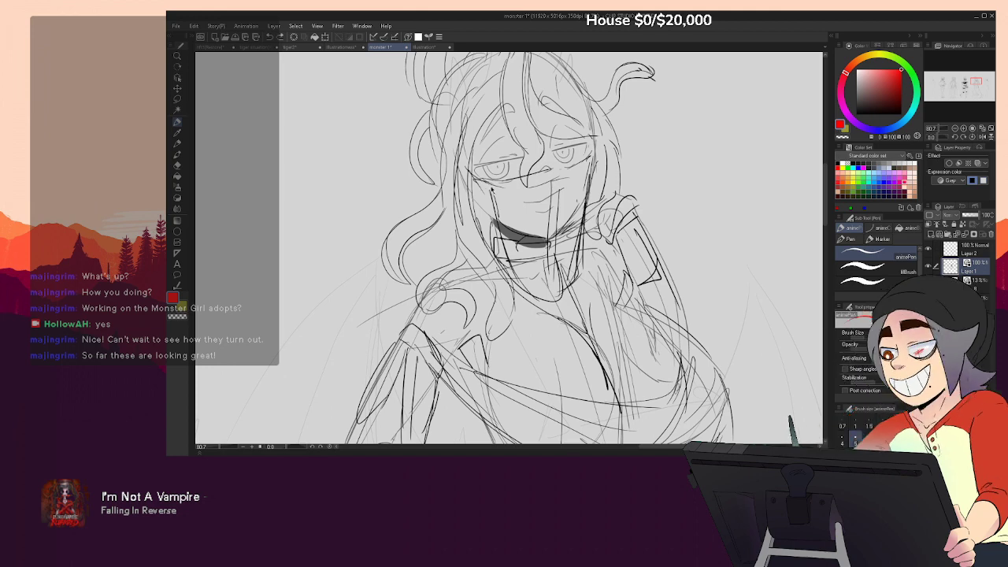
drag(490, 193, 472, 177)
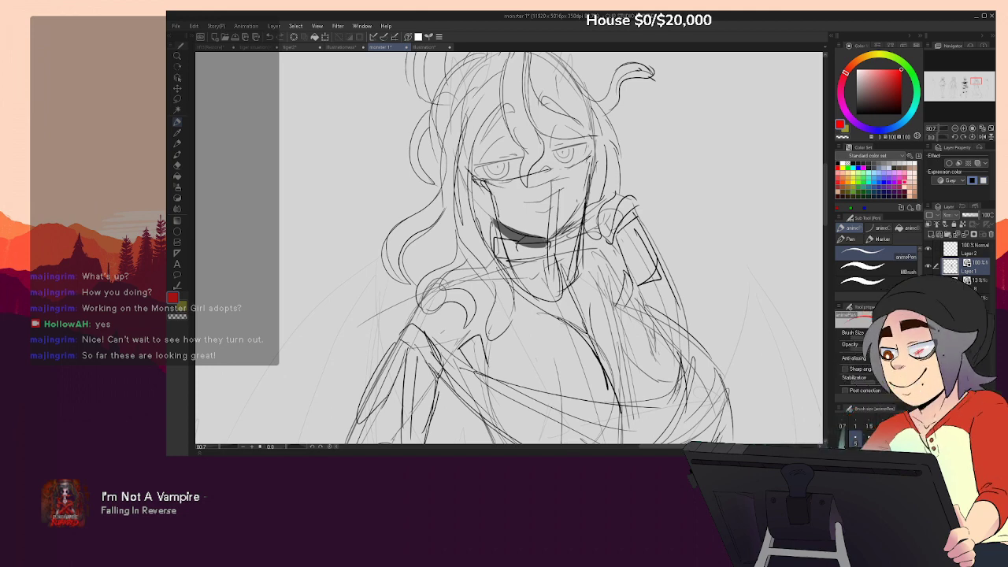
View the figures together and compare the detailed sketch with the base poses by hiding and reshowing Layer 1
click(955, 128)
click(956, 129)
click(955, 128)
click(955, 129)
drag(660, 261, 672, 166)
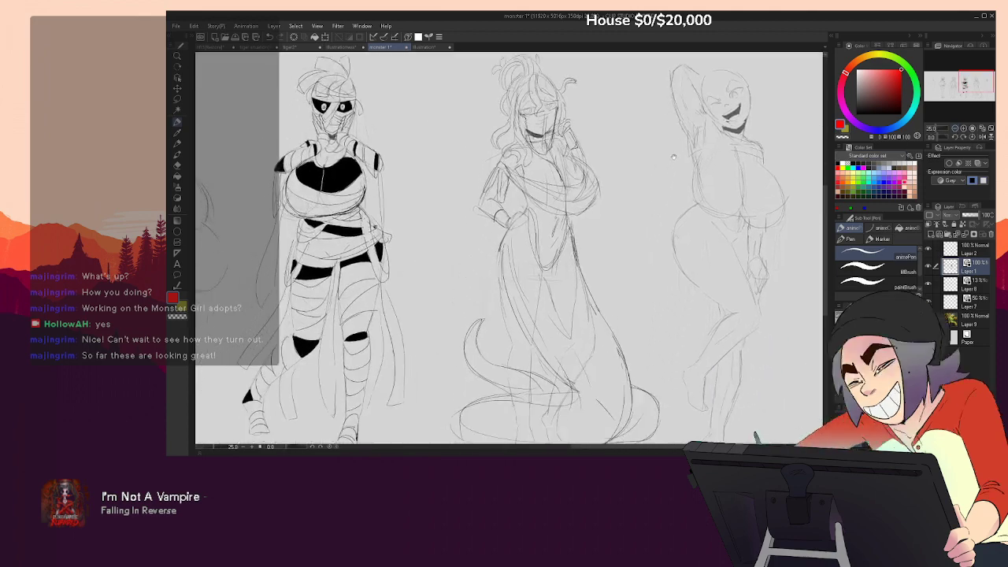
click(931, 270)
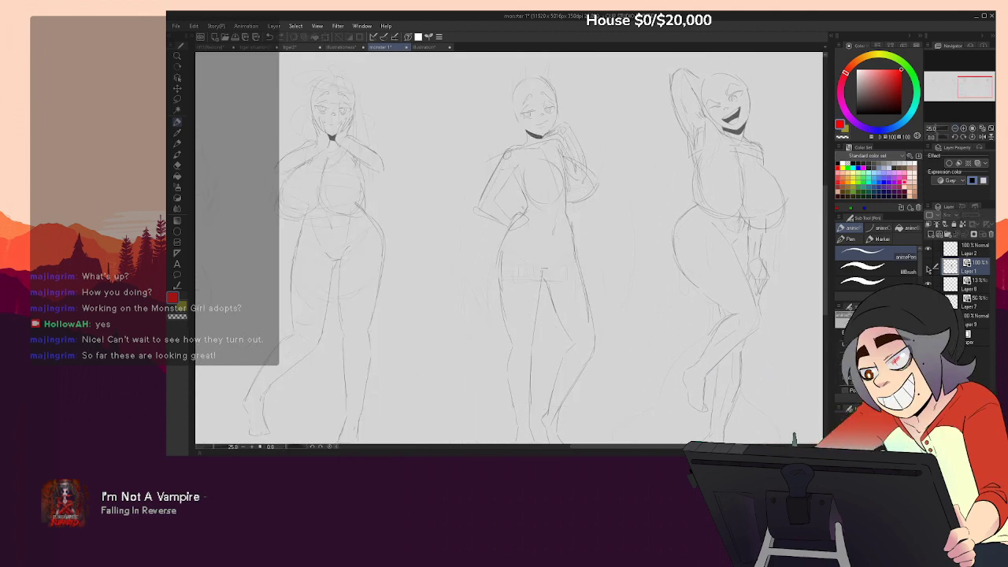
click(930, 267)
Redraw the outer curve of the serpent's tail coil beside the base of the skirt
mouse_move(708, 261)
mouse_down()
mouse_move(651, 195)
mouse_move(585, 225)
mouse_move(546, 272)
mouse_up()
mouse_move(622, 259)
mouse_down()
mouse_move(596, 239)
mouse_move(681, 235)
mouse_move(710, 208)
mouse_up()
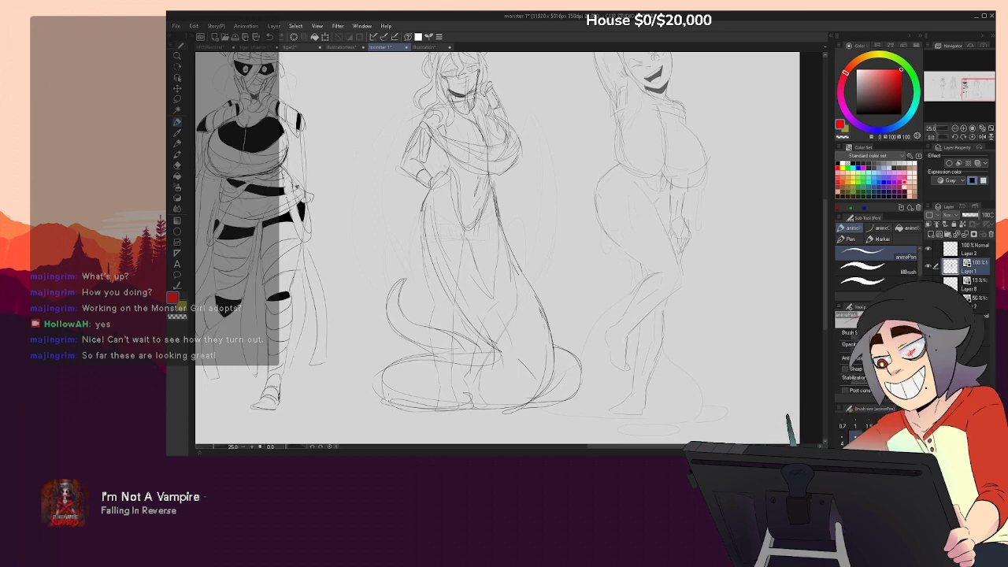
drag(564, 402, 577, 367)
drag(567, 405, 542, 407)
drag(603, 246, 612, 292)
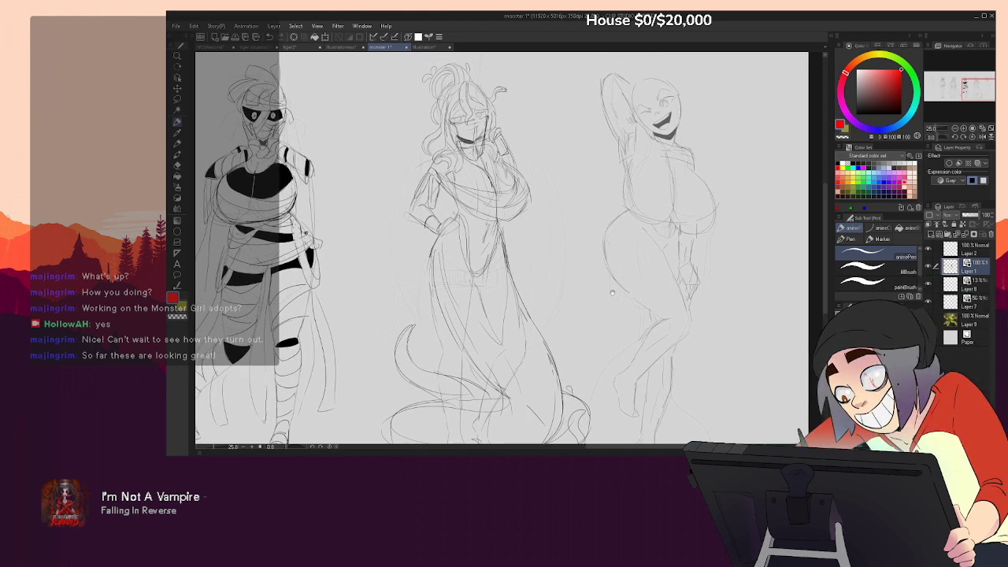
scroll(612, 293, up, 1)
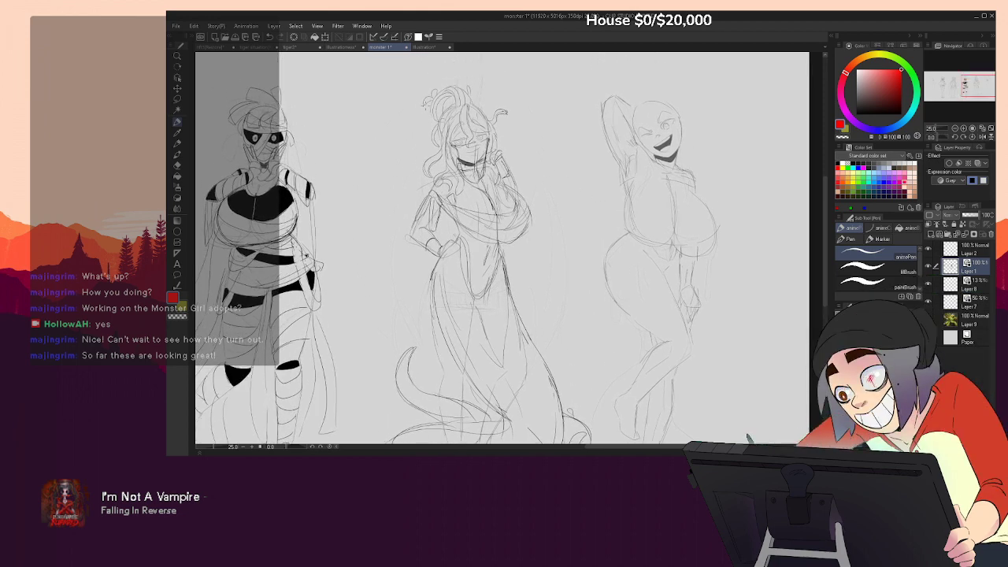
Sketch a small open-mouthed fanged face in the empty space between the gorgon and the last figure
drag(753, 238, 673, 218)
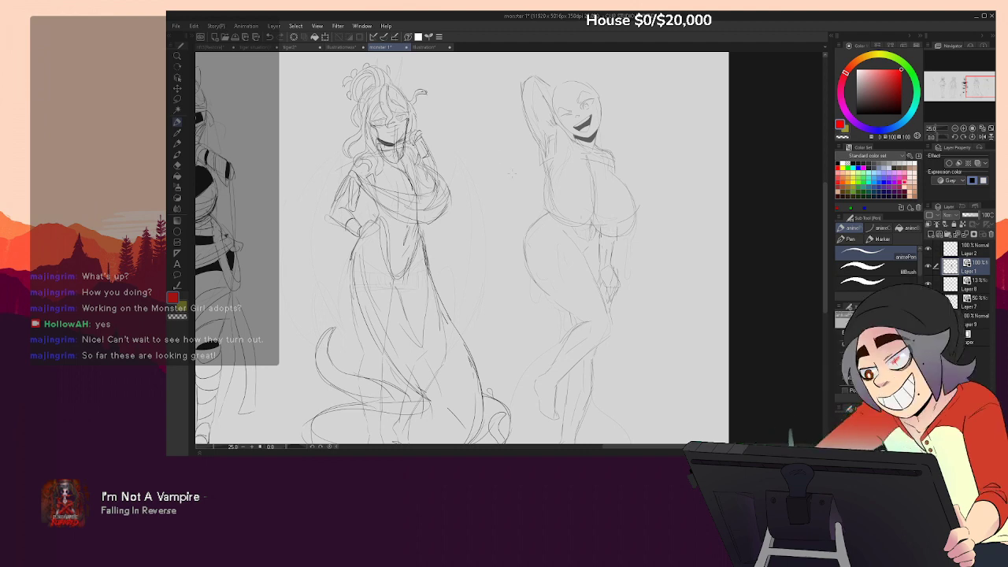
drag(502, 172, 599, 204)
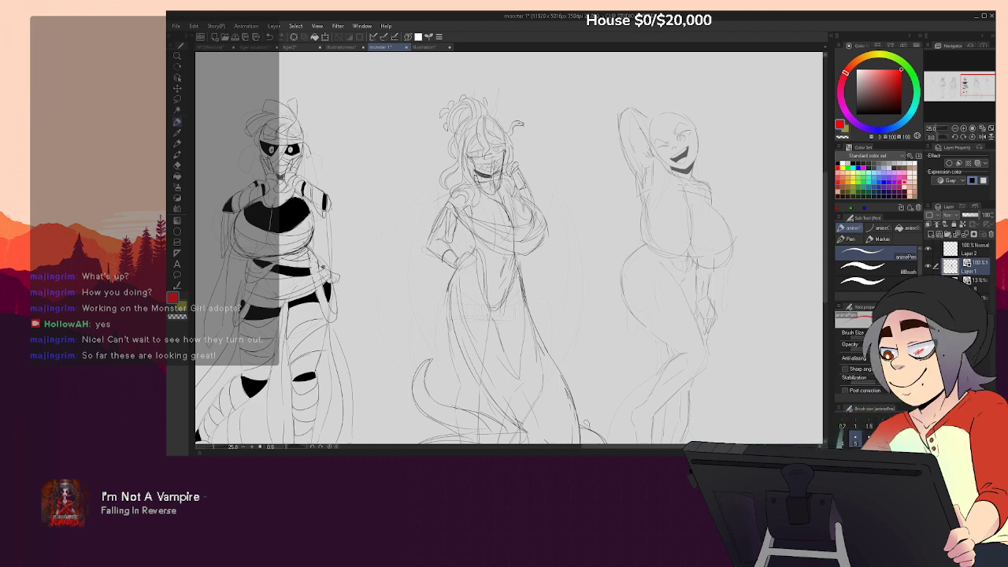
key(ctrl+z)
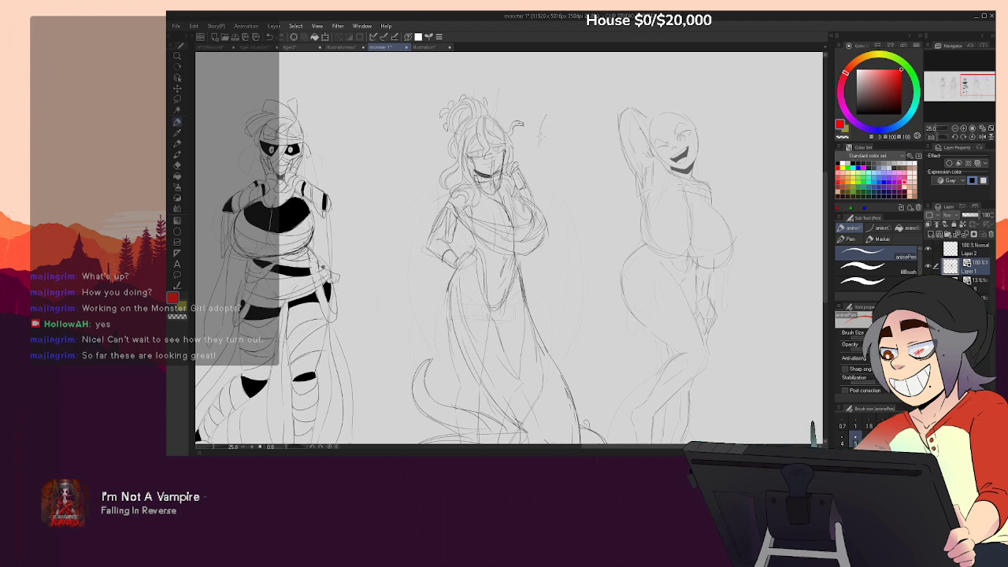
key(ctrl+z)
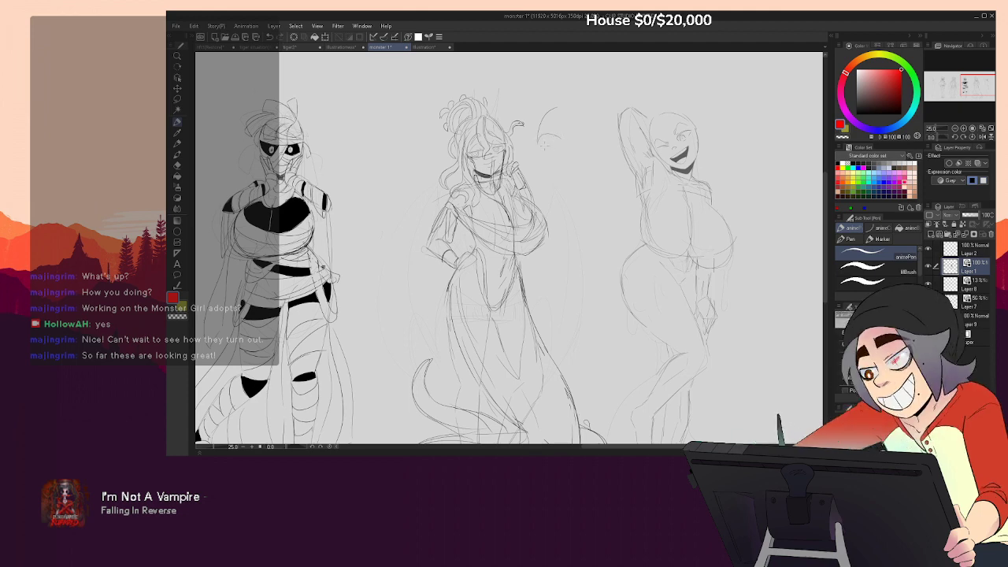
drag(564, 174, 569, 162)
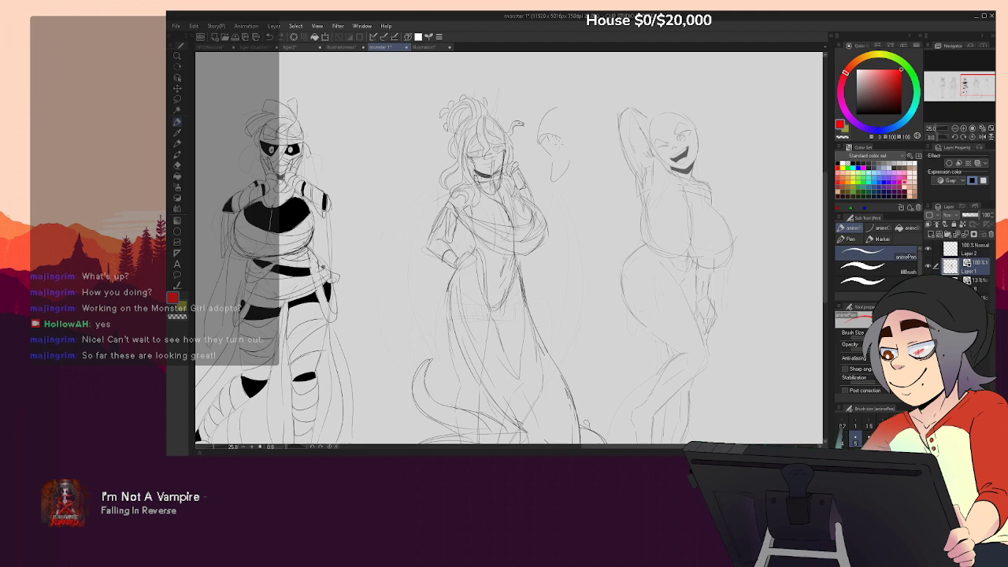
drag(564, 120, 573, 128)
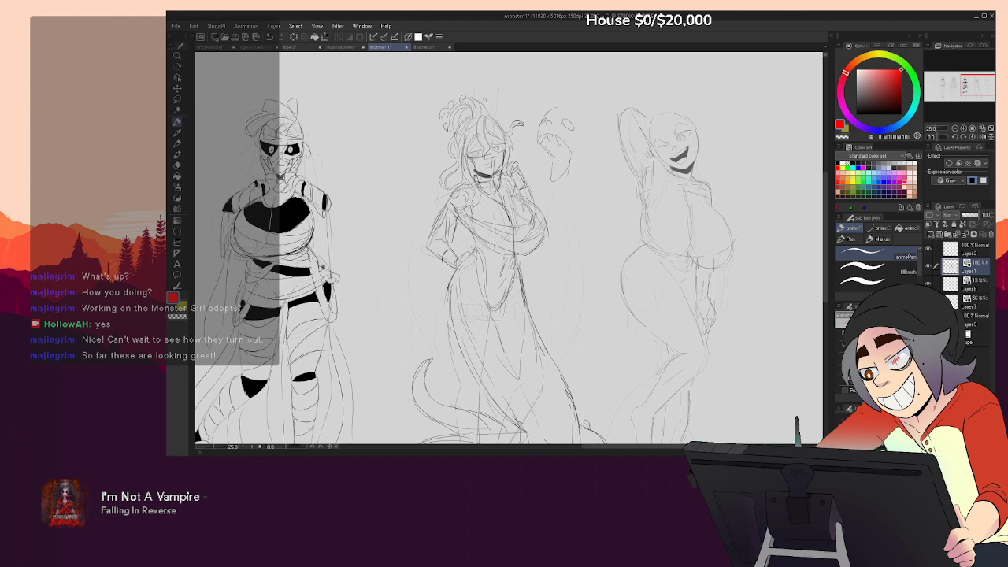
drag(550, 170, 554, 178)
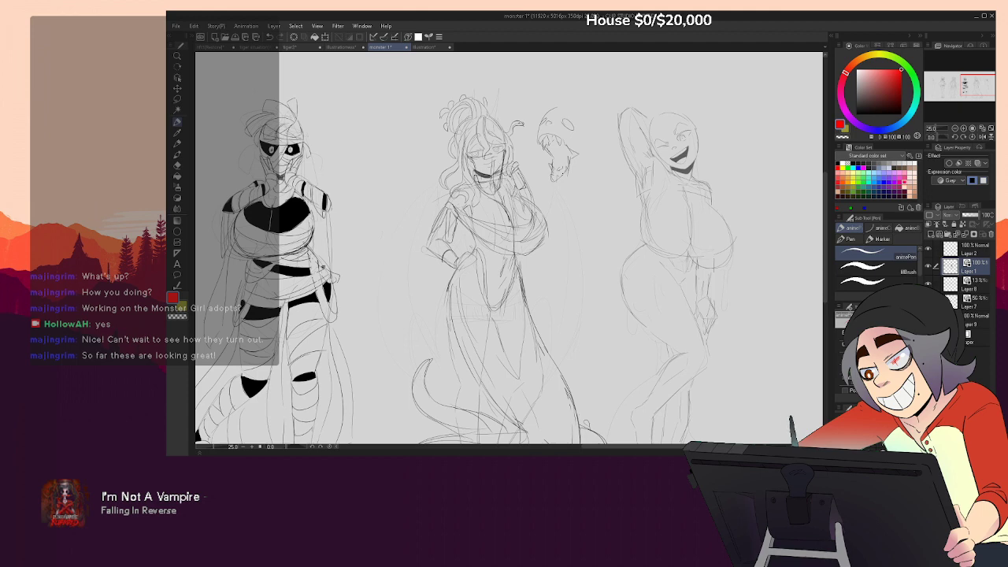
Fill the inside of the fanged face's open mouth with black and sketch the curved head outline around it
drag(562, 153, 568, 159)
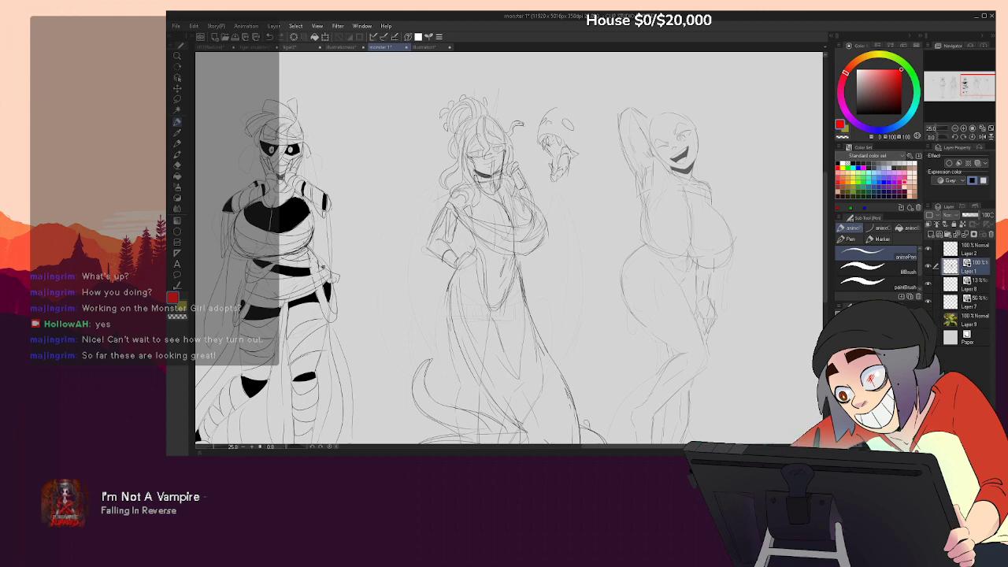
key(g)
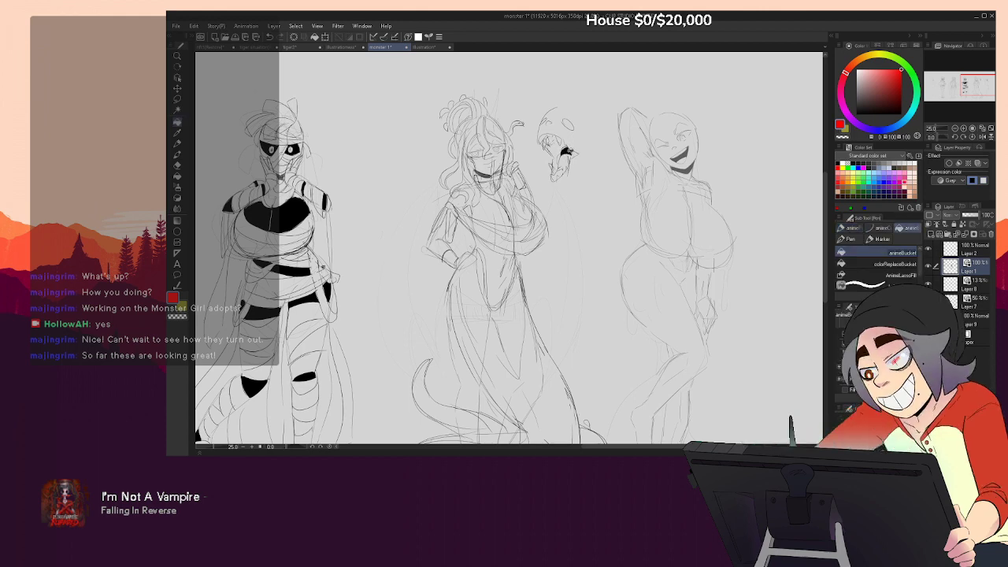
key(p)
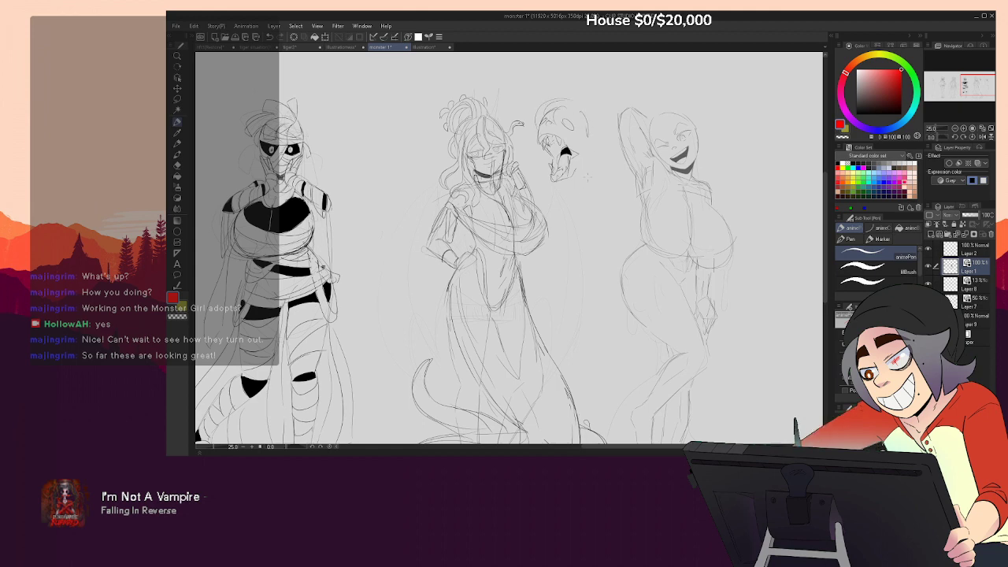
click(843, 308)
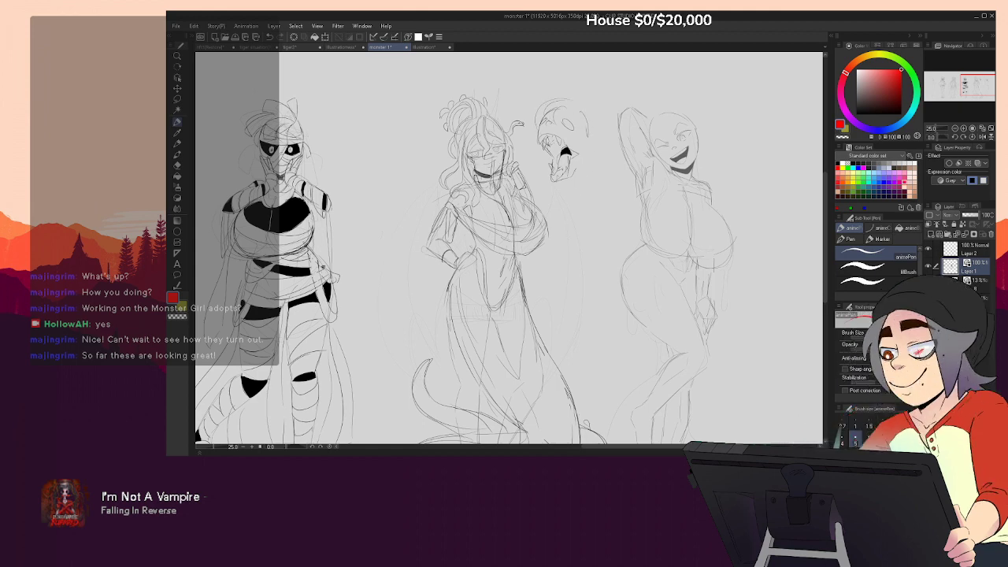
Erase stray lines on the gorgon's lower face and undo the last stroke
key(e)
drag(480, 157, 488, 172)
key(p)
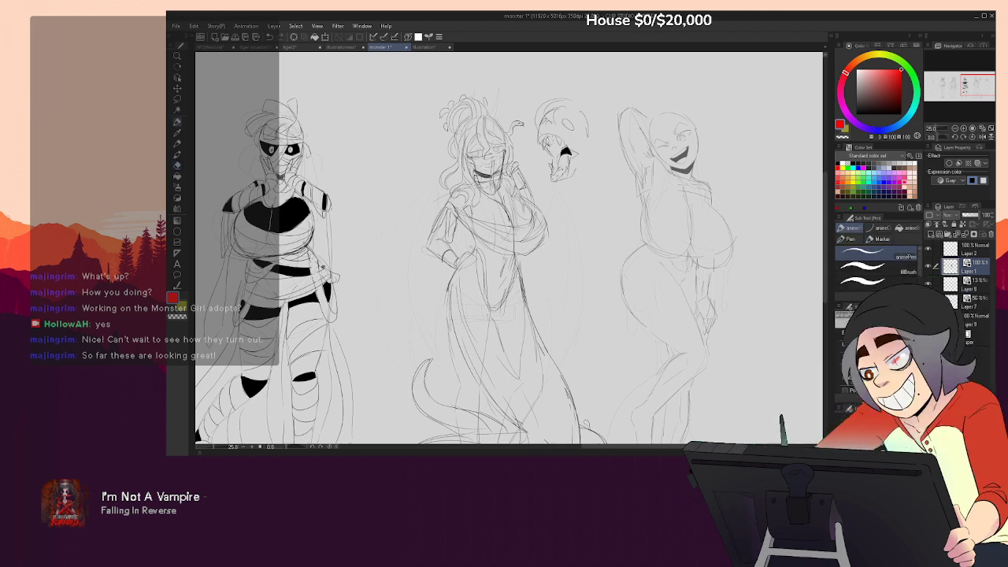
key(ctrl+z)
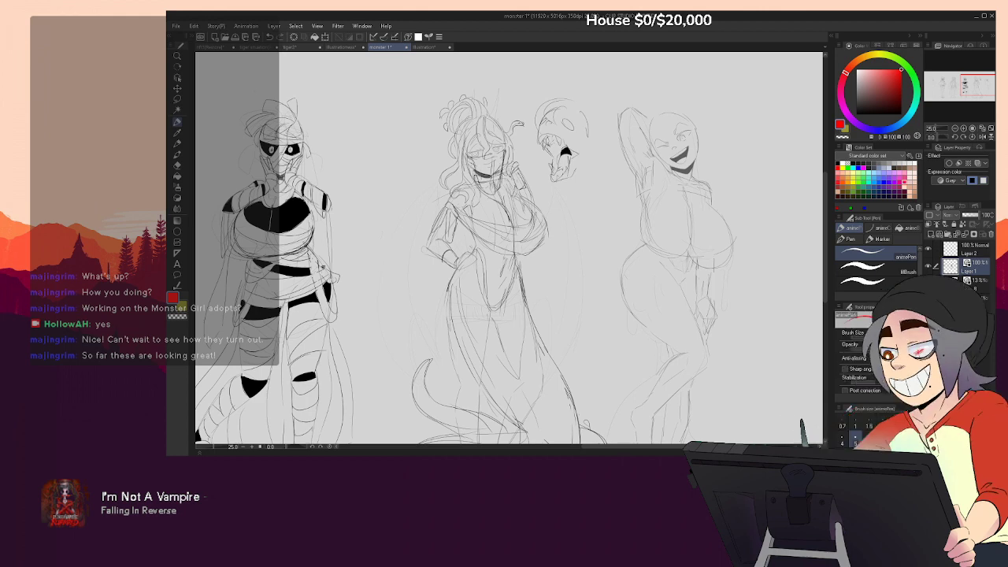
Erase the fanged head study beside the gorgon, and undo the removal of the gorgon's own detail lines
key(e)
mouse_move(551, 110)
mouse_down()
mouse_move(545, 96)
mouse_move(574, 162)
mouse_move(551, 101)
mouse_move(580, 106)
mouse_up()
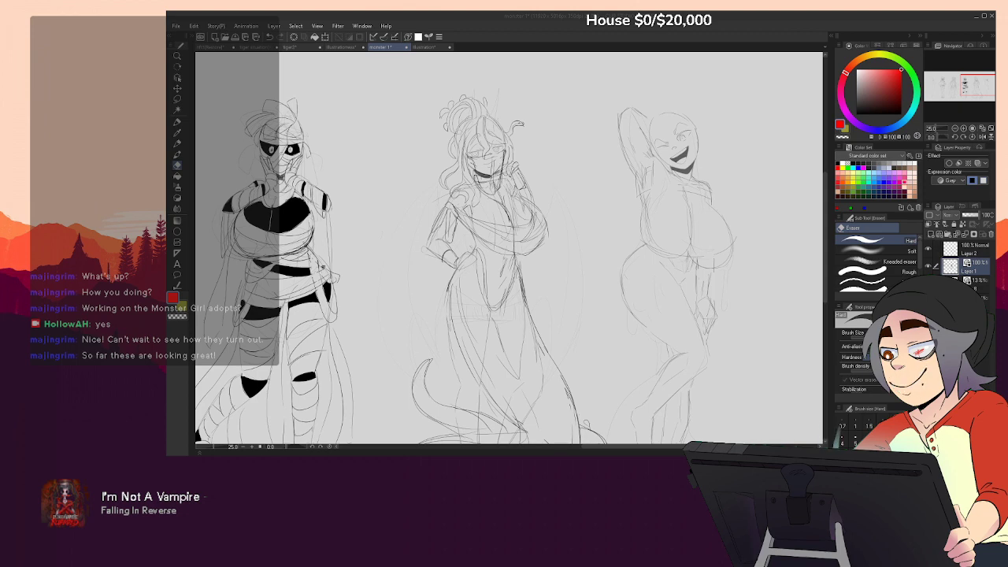
drag(957, 86, 964, 89)
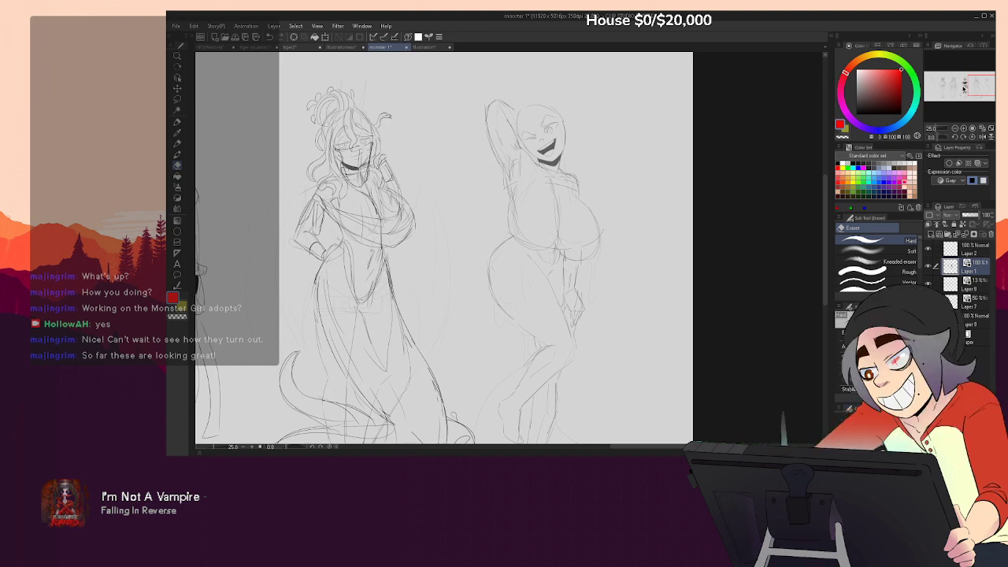
click(956, 129)
mouse_move(970, 94)
mouse_down()
mouse_move(939, 94)
mouse_move(951, 96)
mouse_up()
mouse_move(952, 96)
mouse_down()
mouse_move(960, 94)
mouse_move(946, 98)
mouse_up()
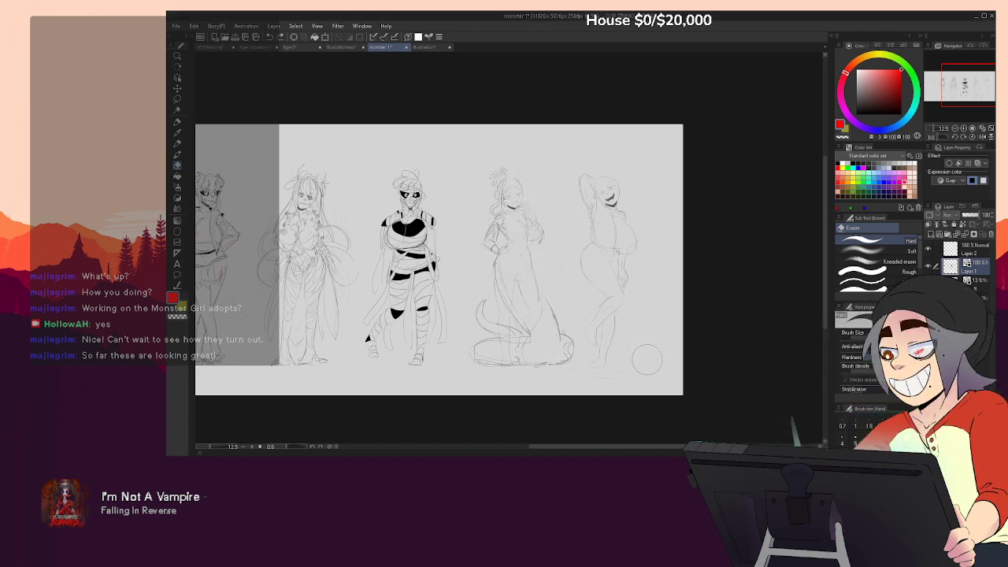
key(ctrl+z)
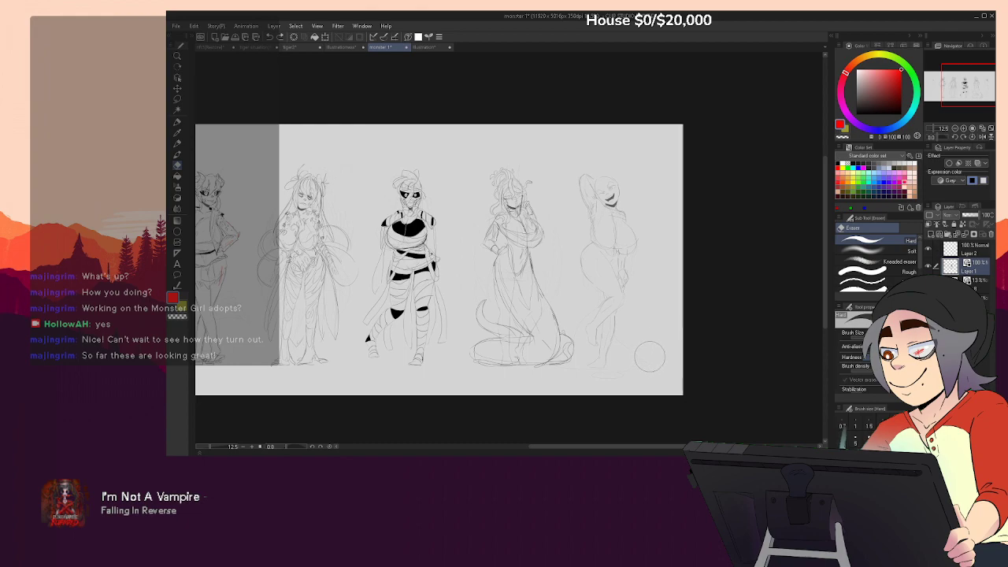
Examine the last figure's winking face up close, and her whole pose down to the feet
click(964, 129)
click(963, 129)
drag(765, 232, 577, 344)
drag(782, 141, 687, 175)
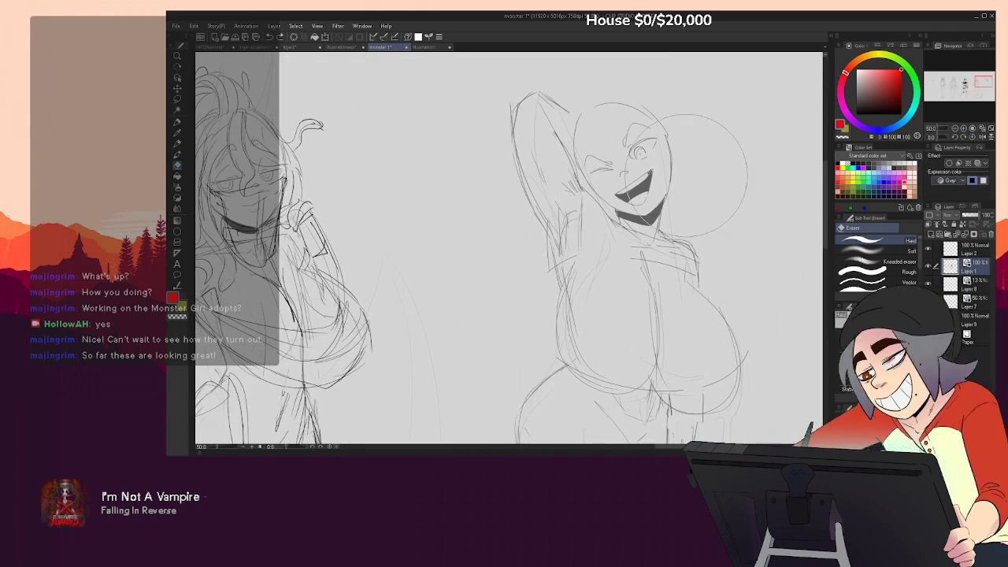
key(p)
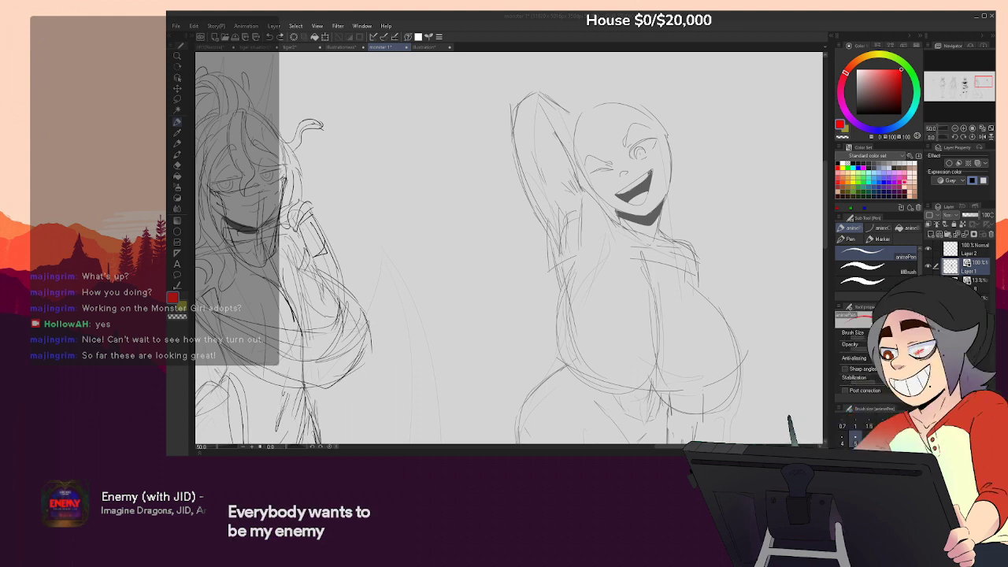
click(913, 137)
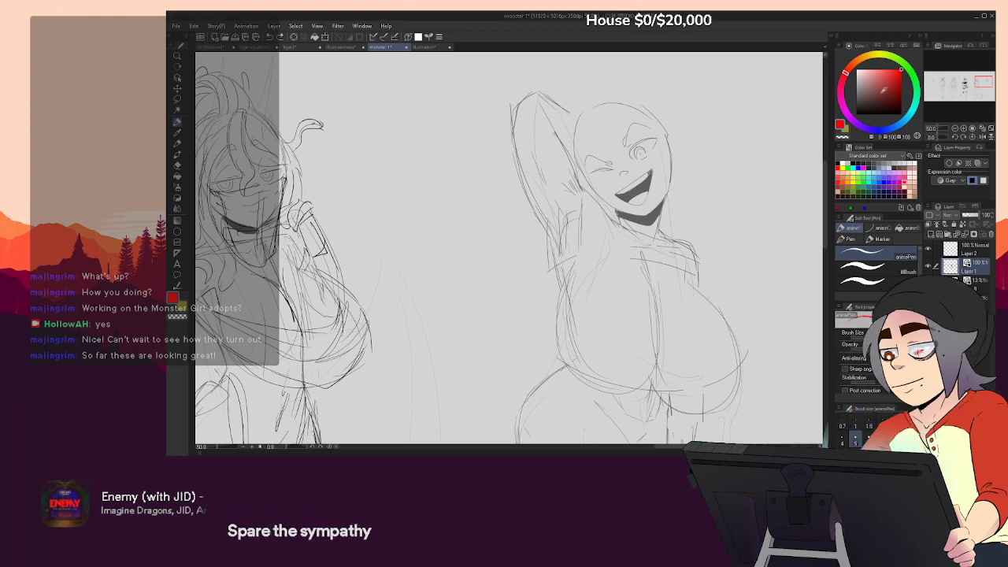
click(955, 128)
click(955, 129)
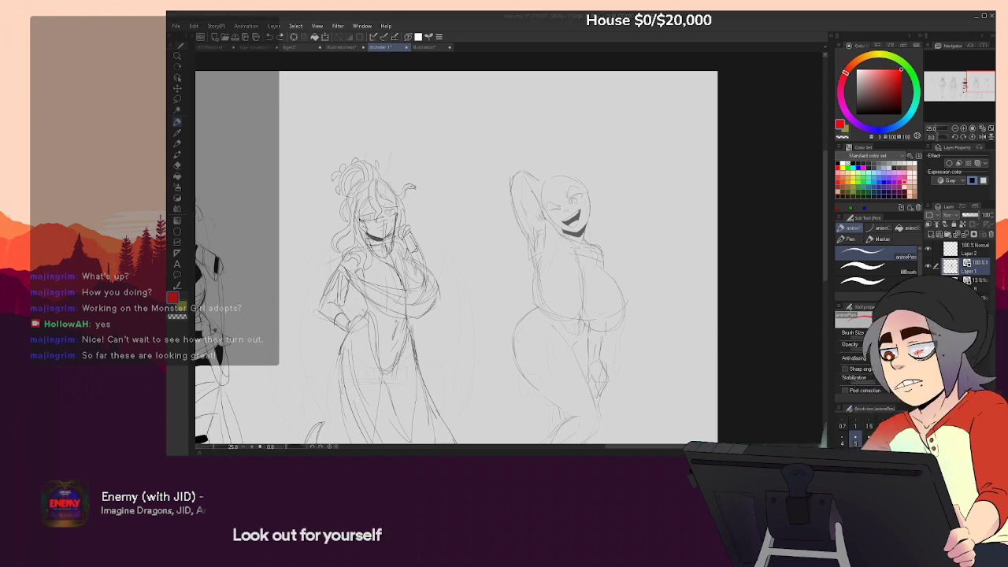
scroll(716, 229, down, 5)
drag(716, 230, 701, 415)
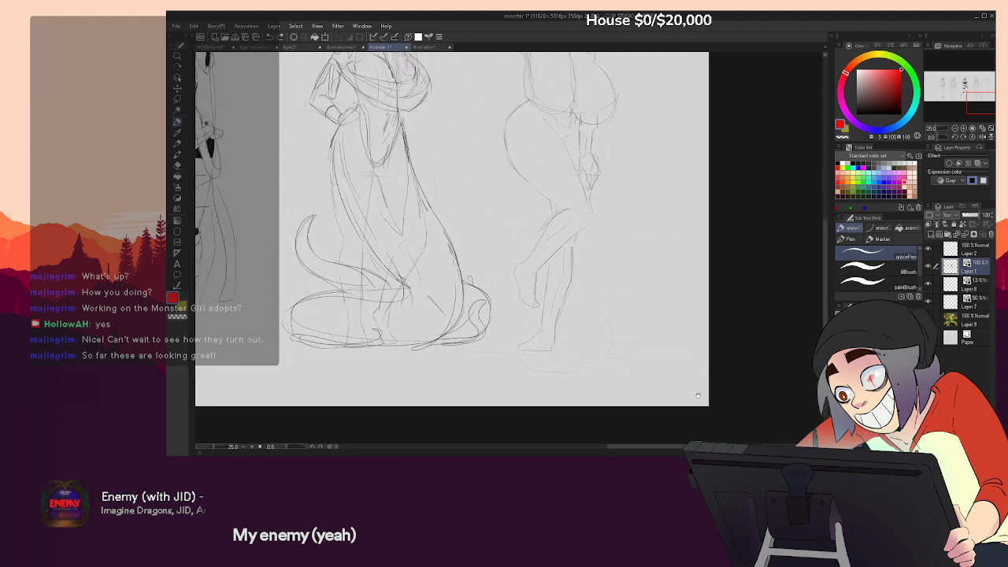
Try out large curved shapes around the last figure's hips and shoulder, including a wide ellipse across the thighs
scroll(701, 416, up, 3)
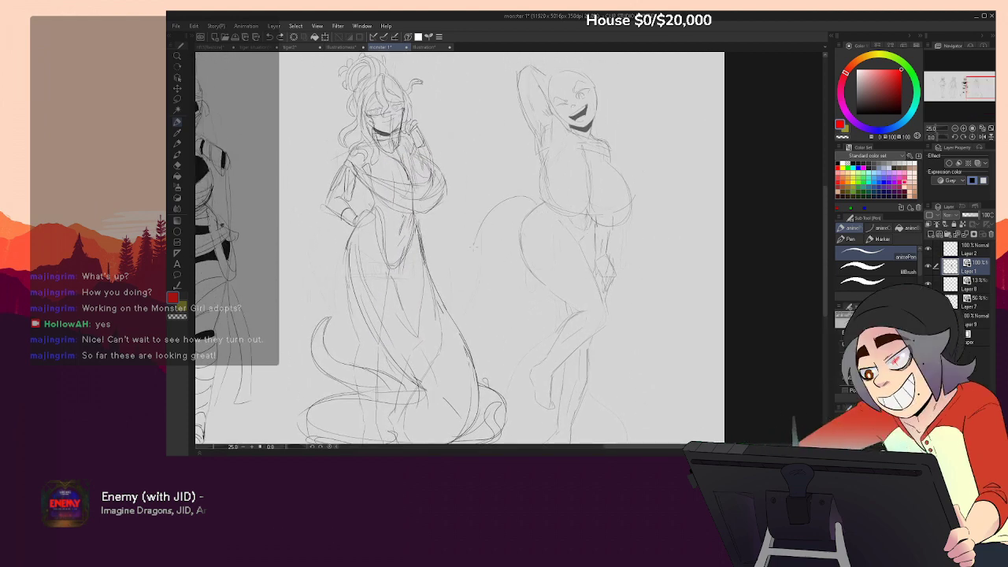
drag(479, 225, 481, 314)
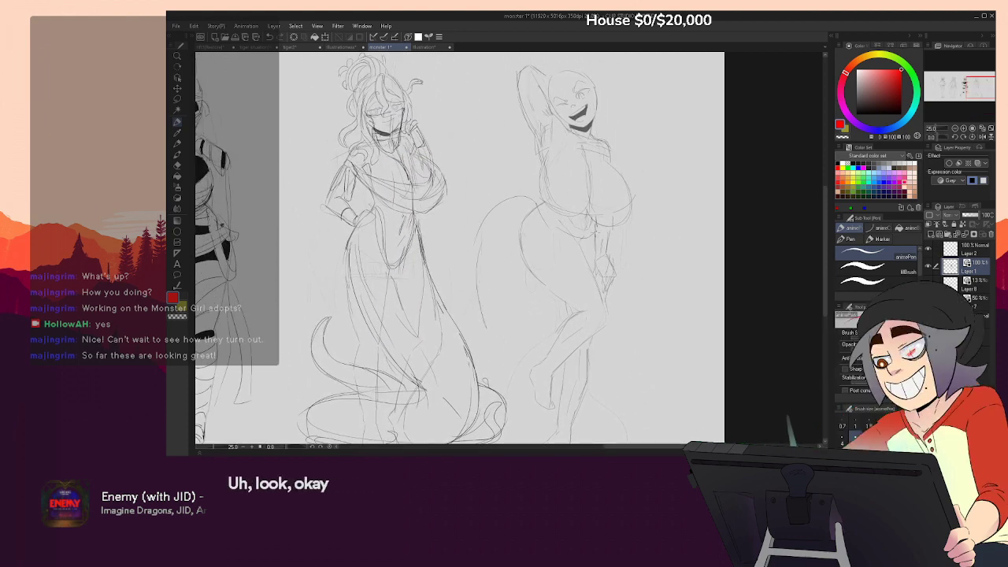
drag(542, 204, 579, 235)
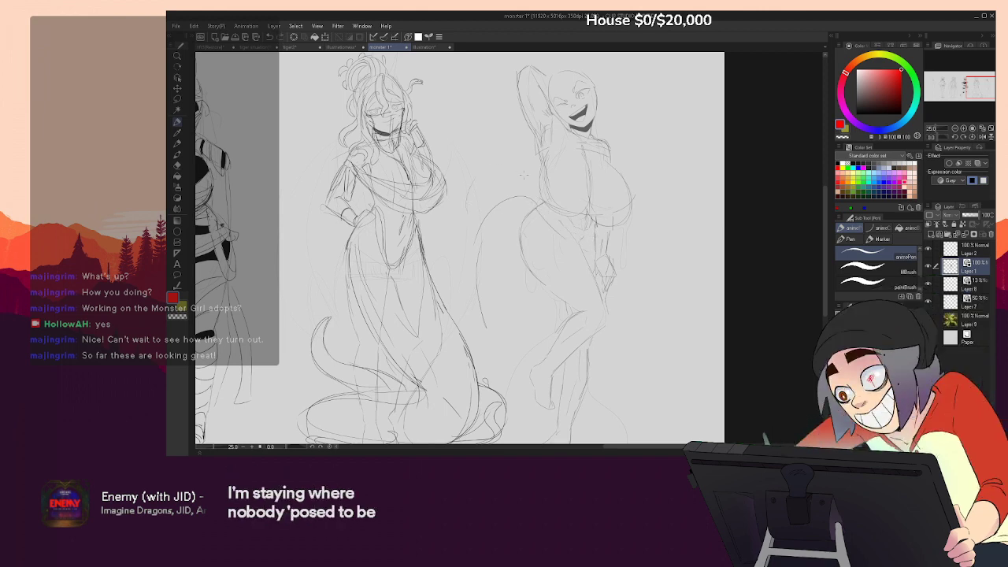
drag(487, 203, 493, 257)
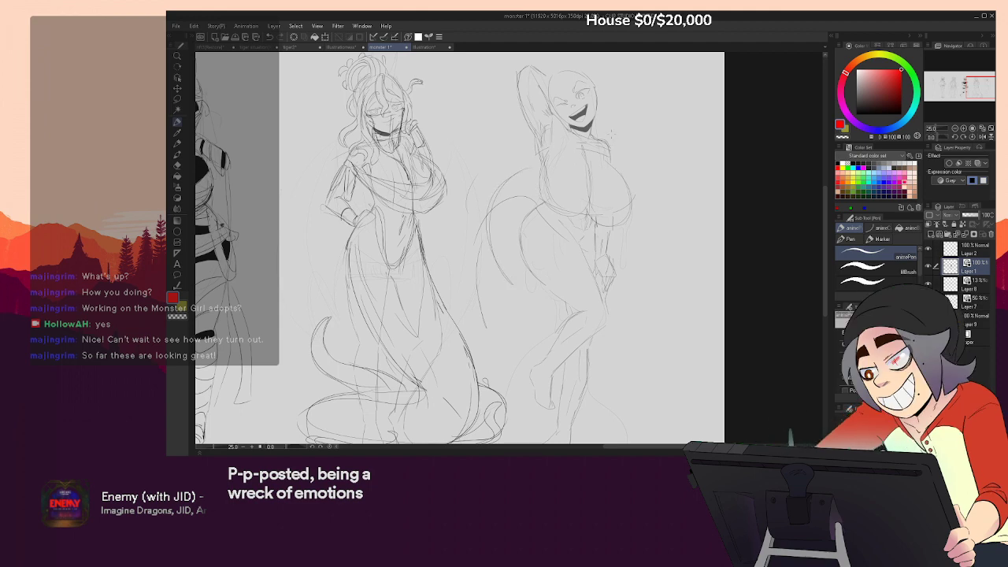
drag(605, 112, 682, 212)
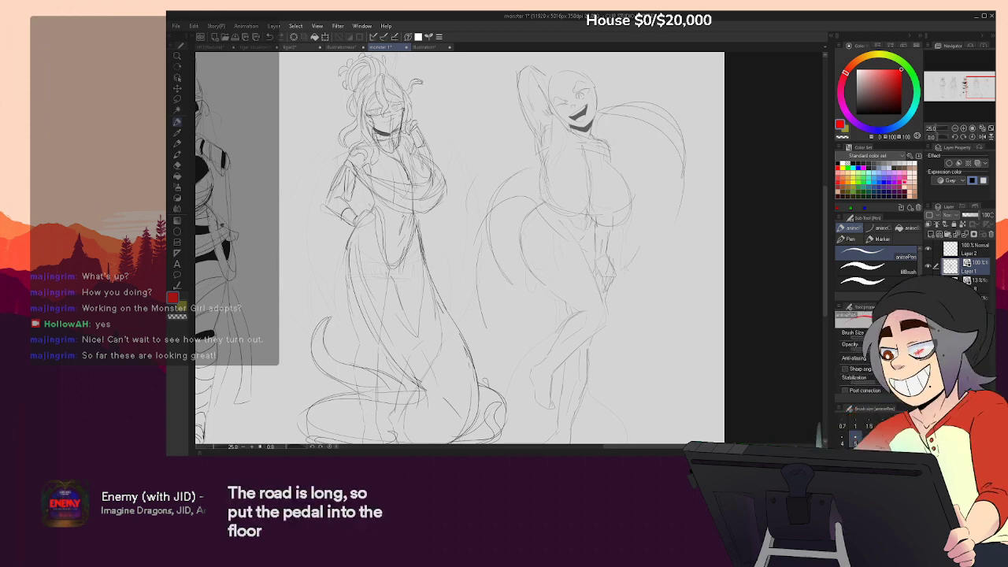
key(ctrl+z)
mouse_move(537, 325)
mouse_down()
mouse_move(550, 223)
mouse_move(533, 329)
mouse_move(653, 293)
mouse_up()
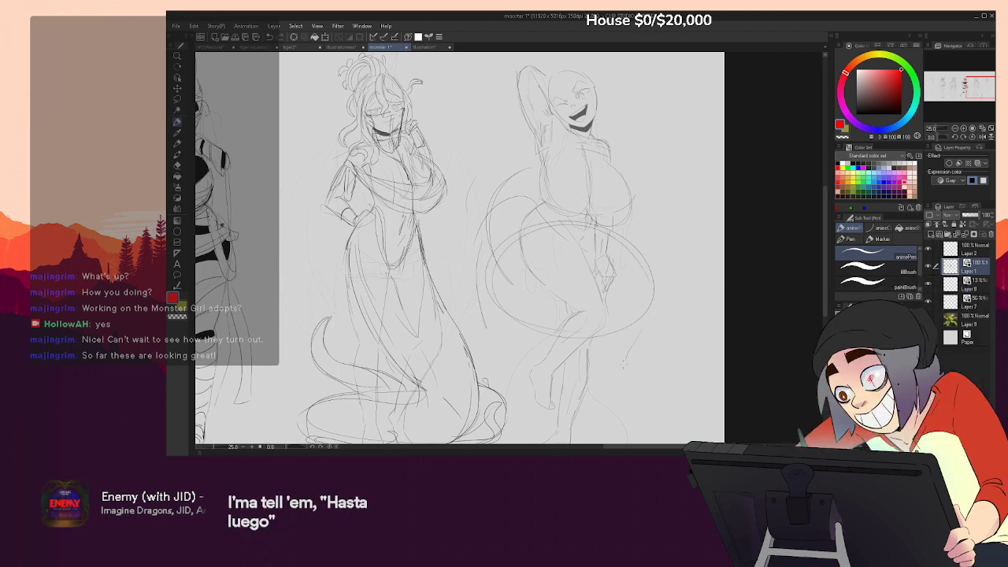
key(ctrl+z)
key(ctrl+z)
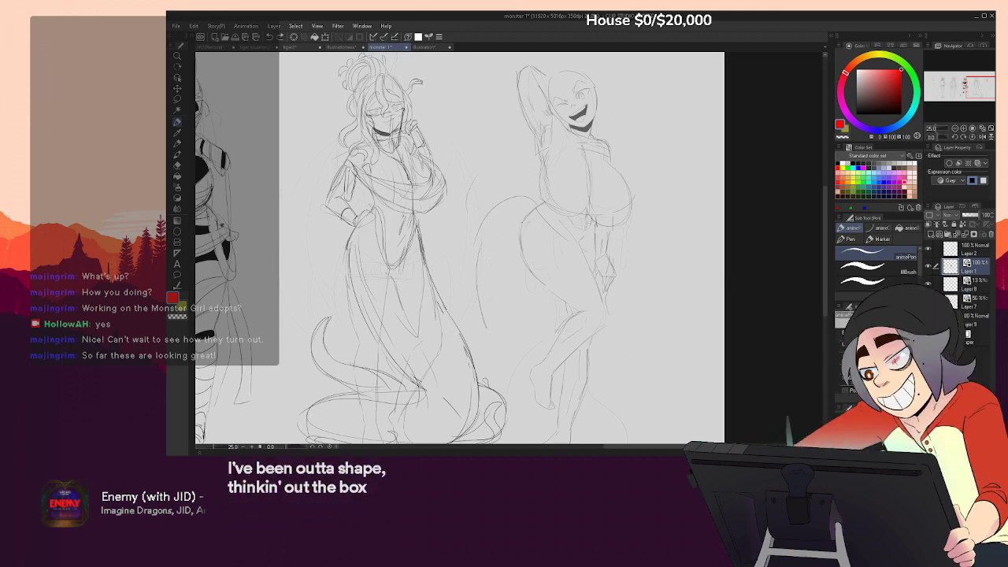
key(e)
mouse_move(539, 210)
mouse_down()
mouse_move(488, 227)
mouse_move(486, 323)
mouse_up()
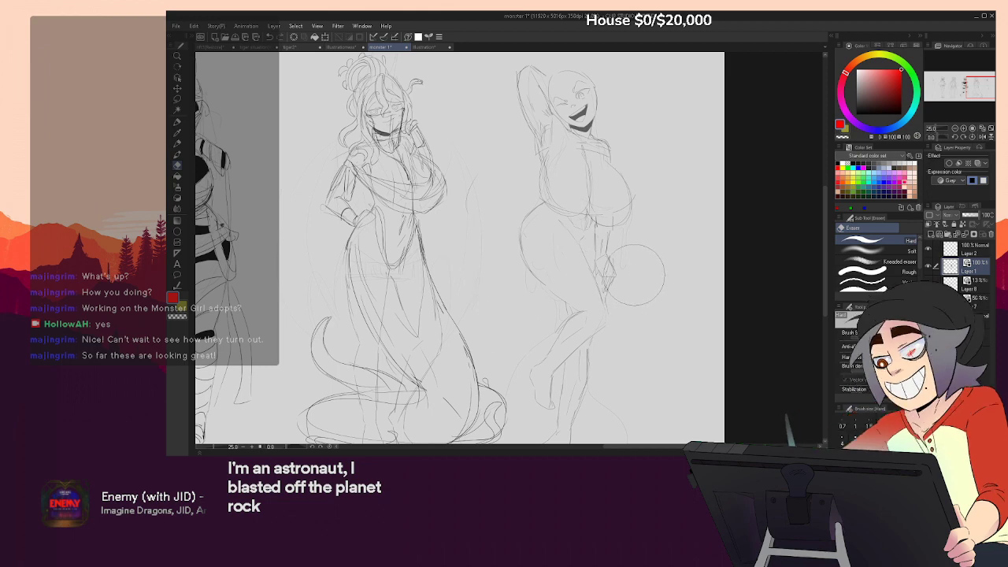
Sketch curved, segmented spider-like legs arching from the last figure's hips and tapering to points near the ground
scroll(637, 272, up, 1)
key(p)
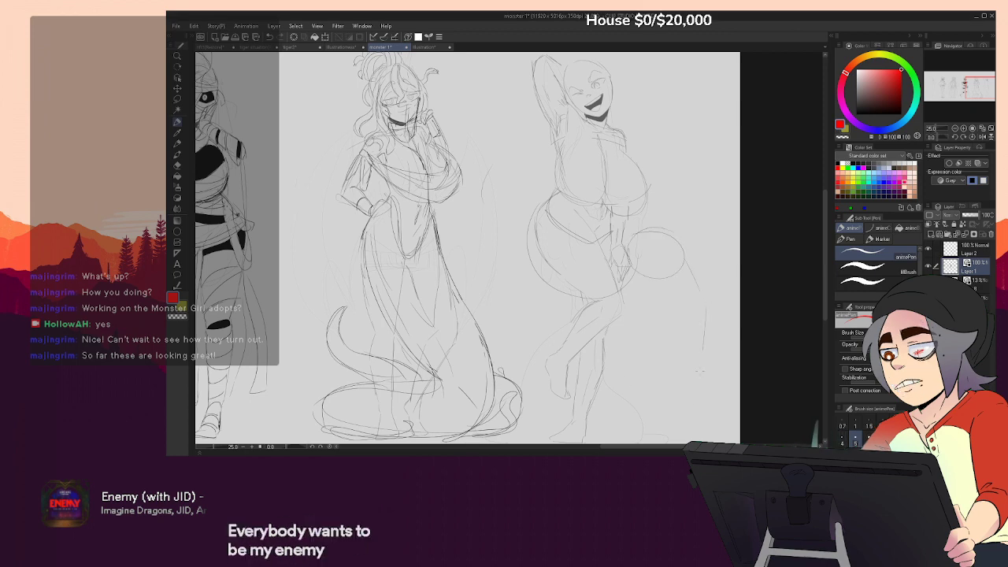
drag(706, 309, 689, 426)
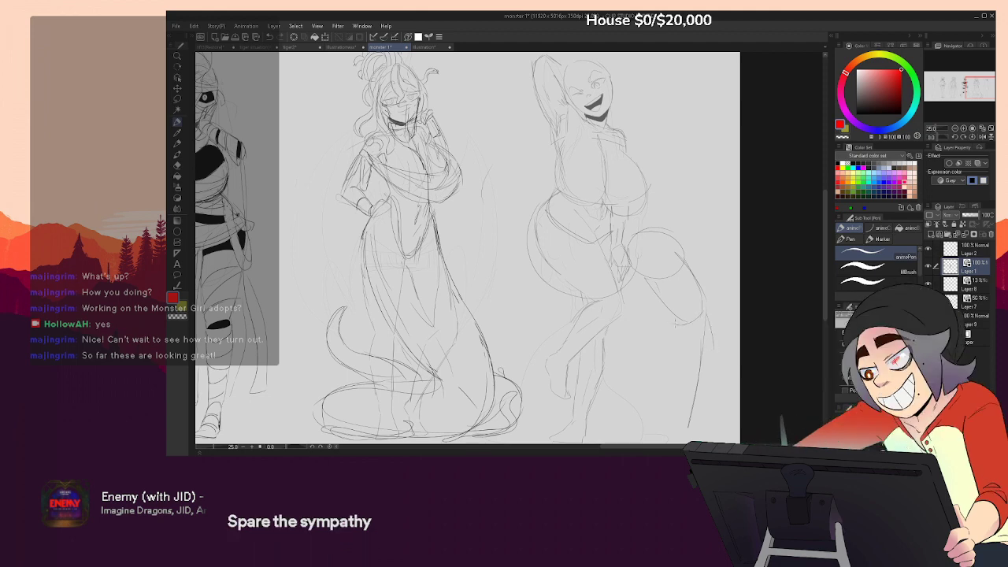
drag(674, 321, 681, 432)
mouse_move(630, 229)
mouse_down()
mouse_move(676, 210)
mouse_move(705, 295)
mouse_up()
drag(676, 327, 669, 353)
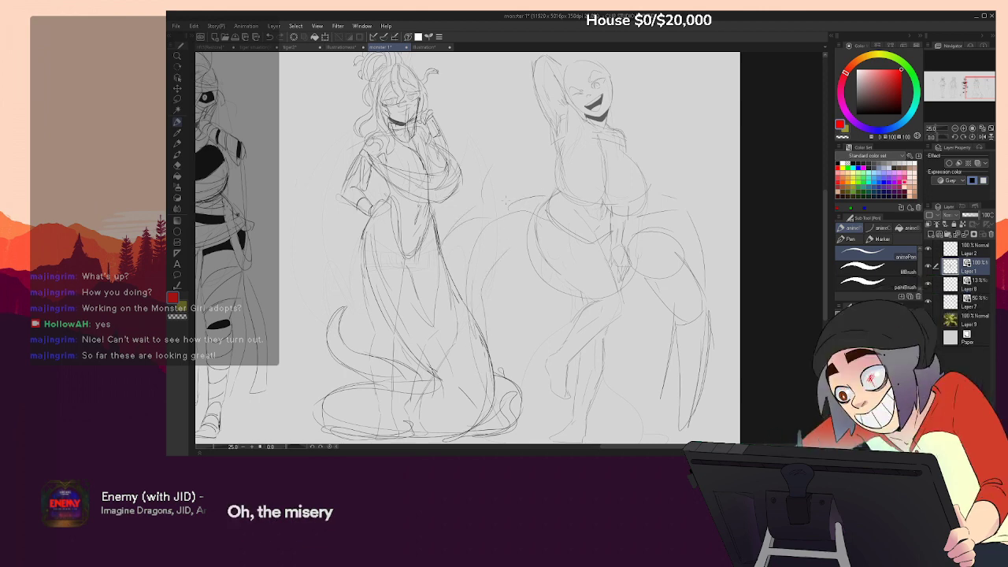
Sketch tall arcs beside the last figure's shoulders and small extra eyes on her forehead, undoing the stray face stroke
drag(637, 119, 693, 187)
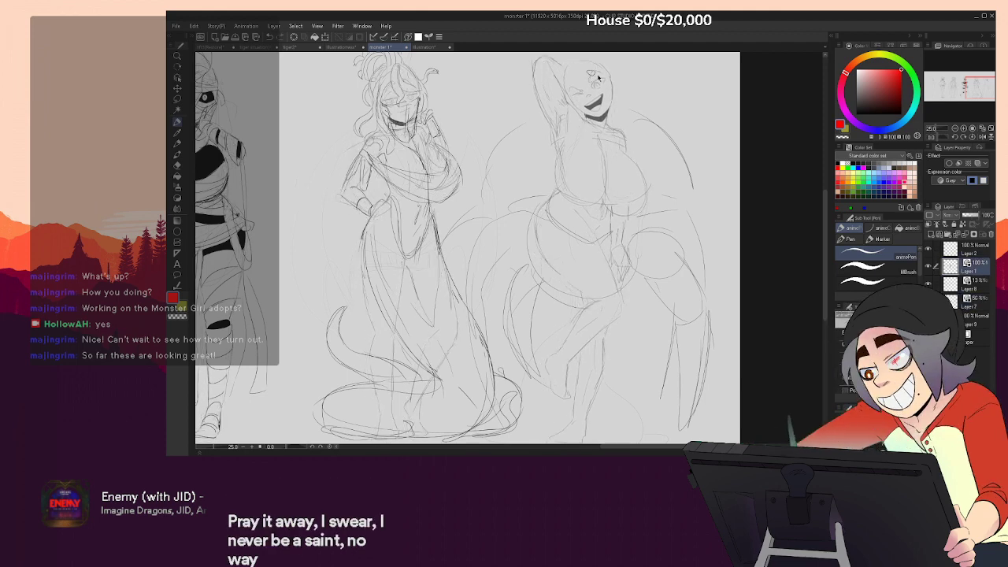
drag(589, 76, 606, 90)
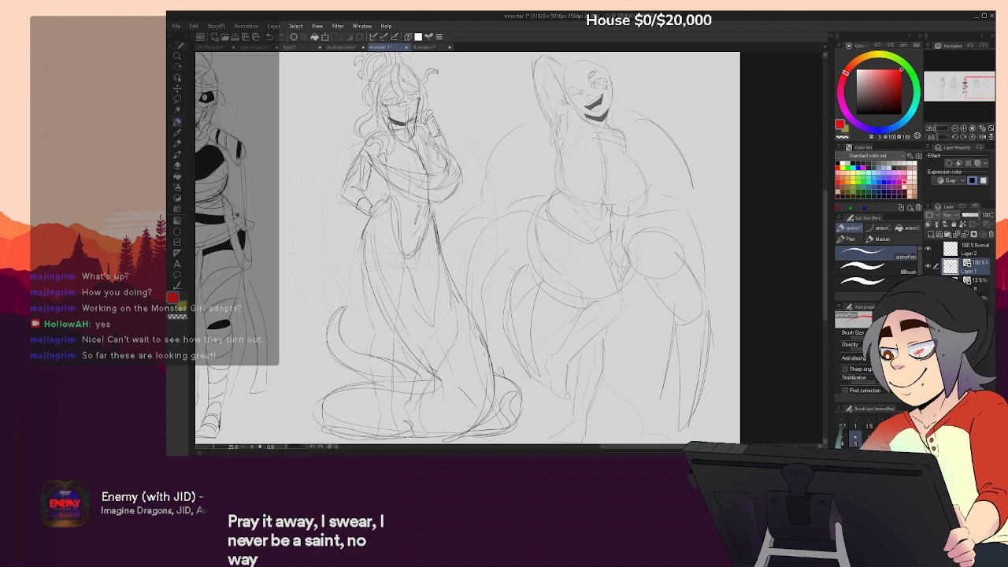
key(ctrl+z)
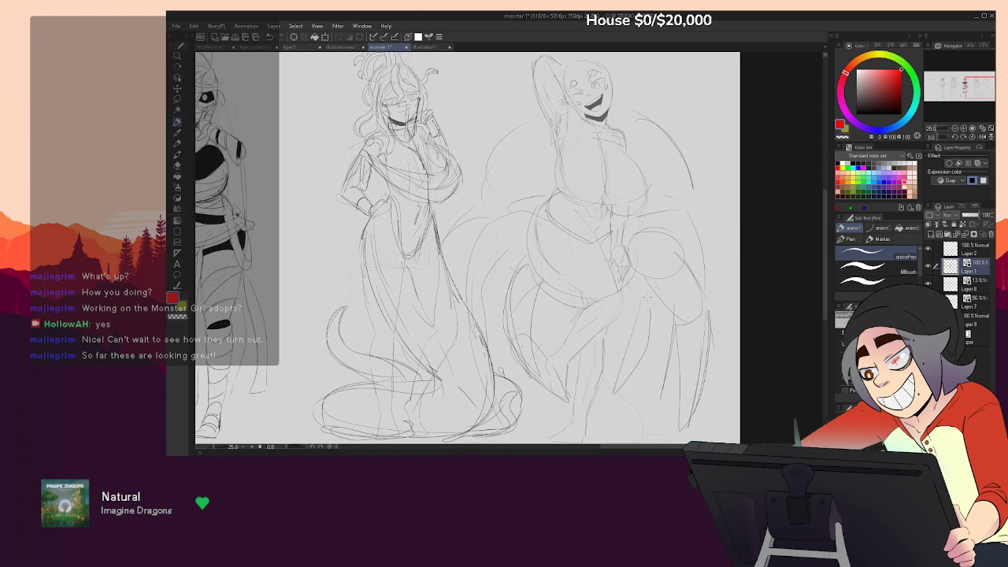
Reinforce the arcs beside the last figure's shoulders and add another pair of curved limbs around her waist
drag(722, 281, 740, 391)
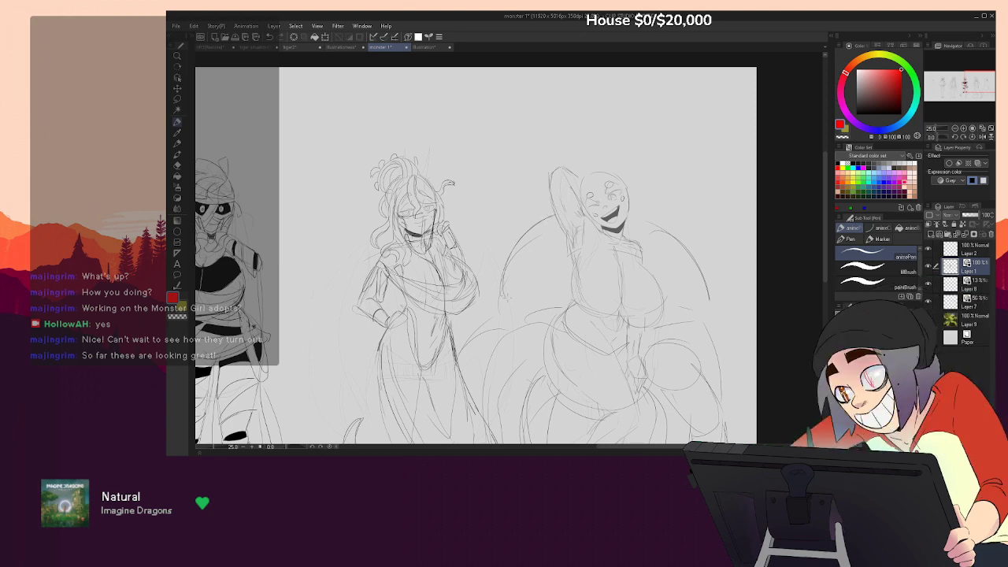
drag(658, 222, 713, 295)
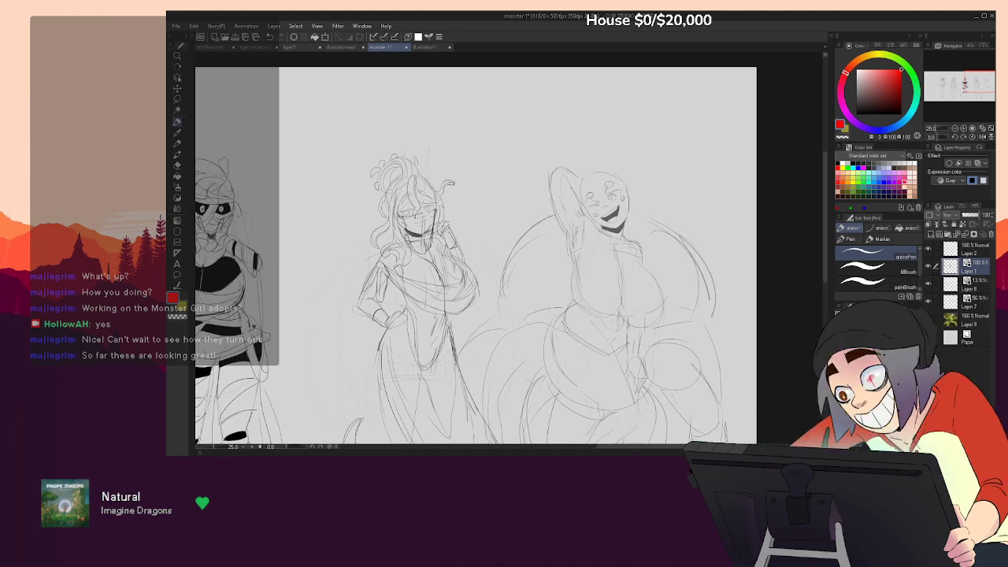
drag(528, 298, 503, 343)
drag(539, 297, 516, 349)
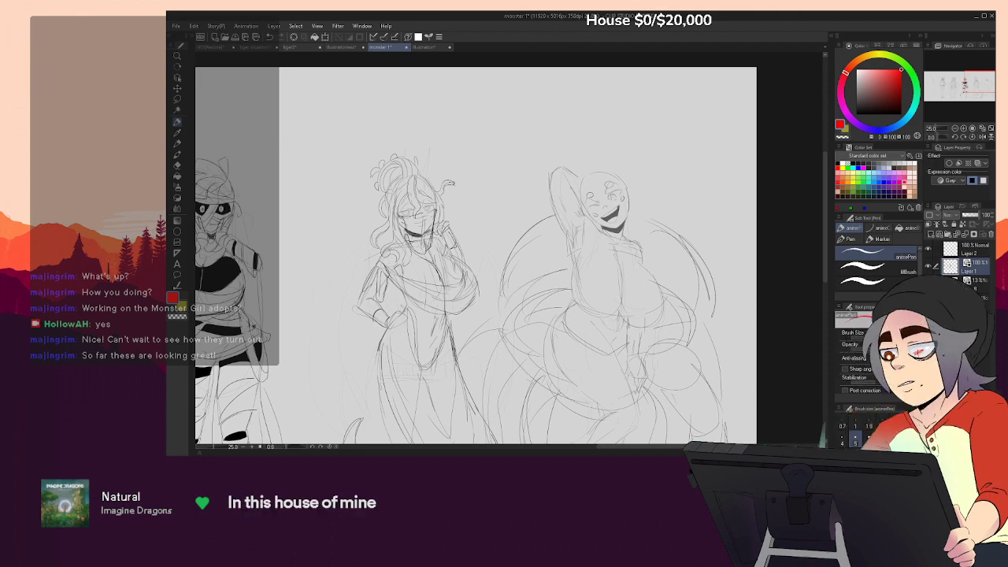
drag(707, 323, 696, 206)
Try long pointed hair around the last figure's face, with jagged strands falling past both shoulders
scroll(696, 207, up, 4)
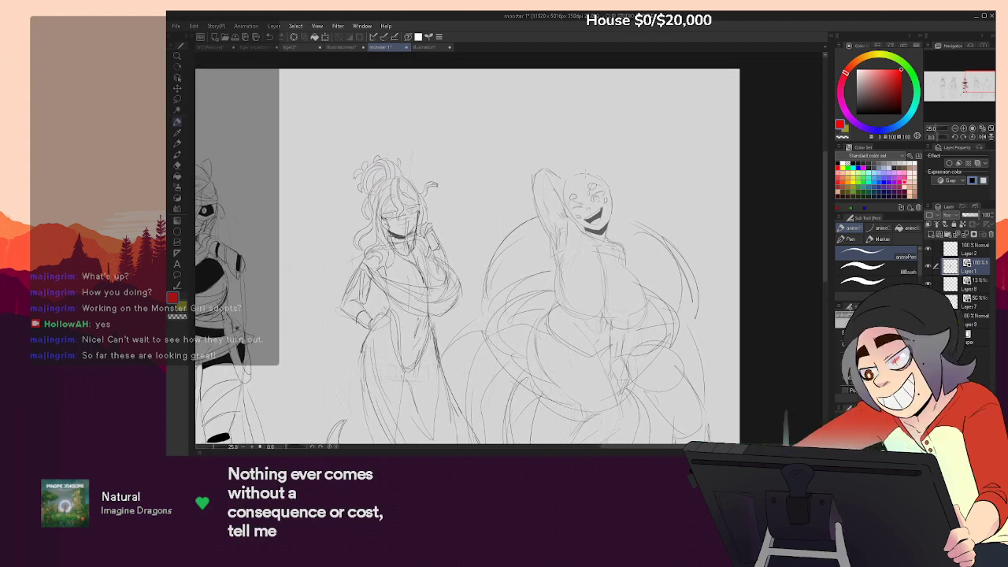
mouse_move(568, 173)
mouse_down()
mouse_move(591, 152)
mouse_move(625, 236)
mouse_up()
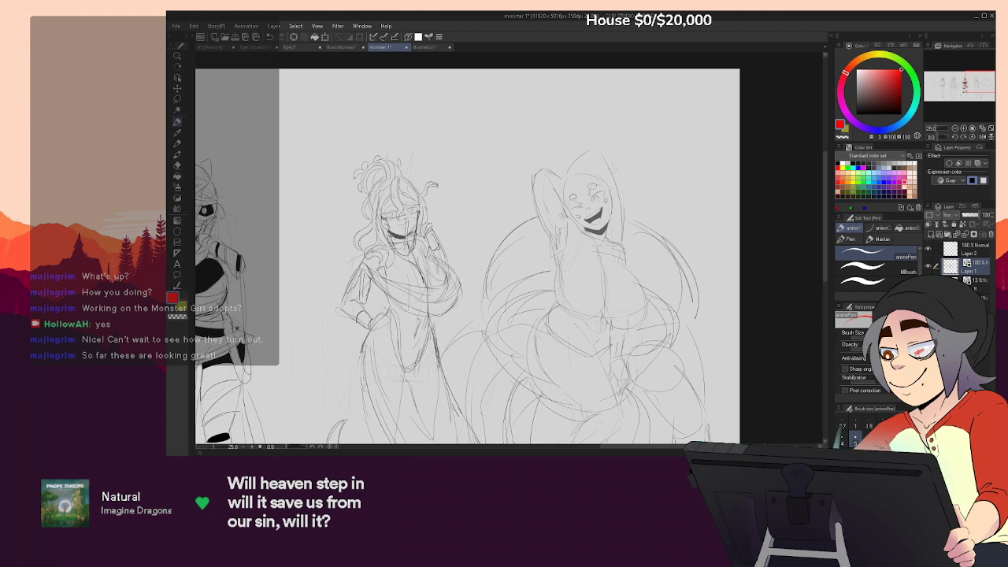
drag(644, 197, 654, 235)
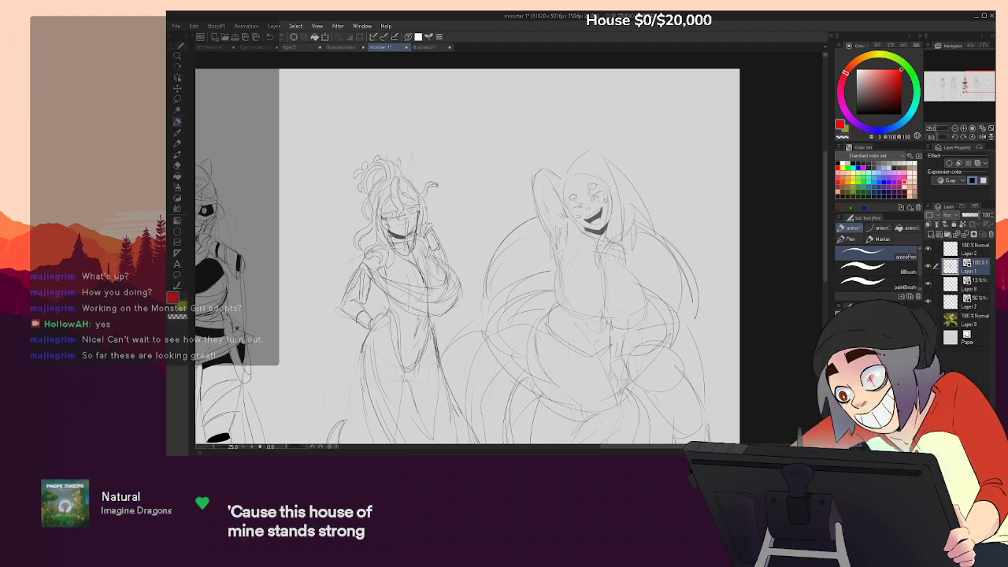
drag(600, 182, 611, 220)
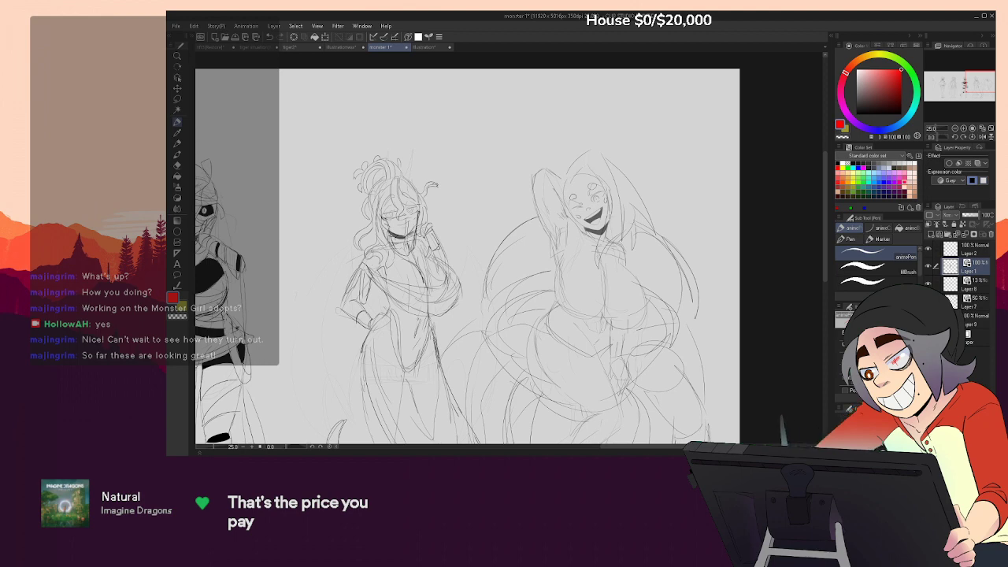
mouse_move(567, 200)
mouse_down()
mouse_move(577, 228)
mouse_move(531, 265)
mouse_up()
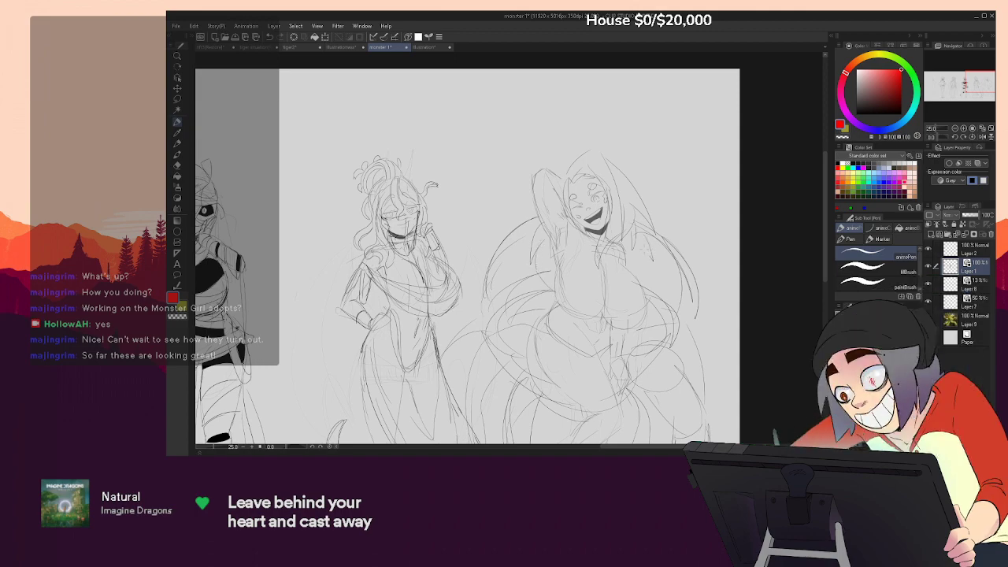
mouse_move(705, 283)
mouse_down()
mouse_move(716, 181)
mouse_move(737, 176)
mouse_move(729, 245)
mouse_up()
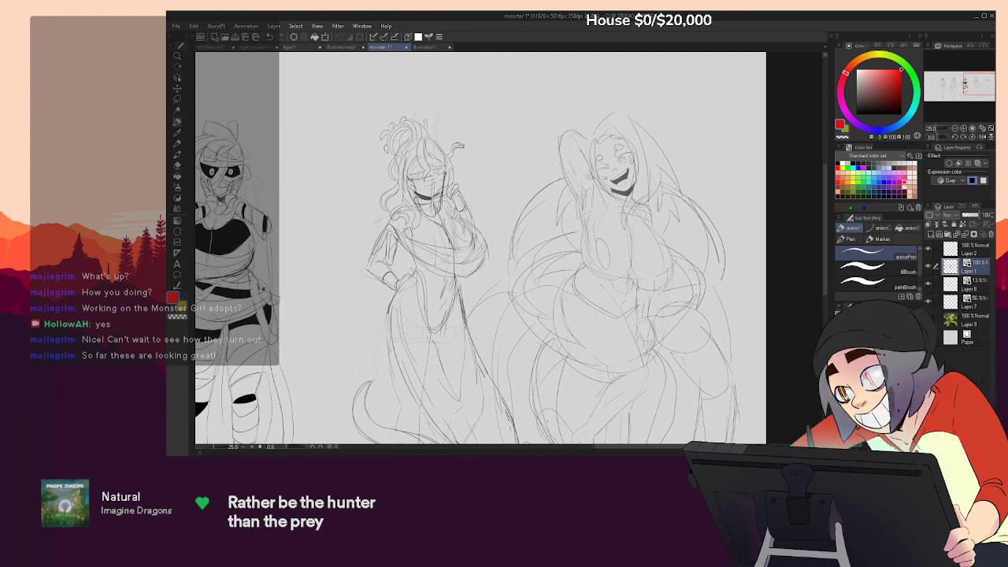
drag(711, 281, 718, 315)
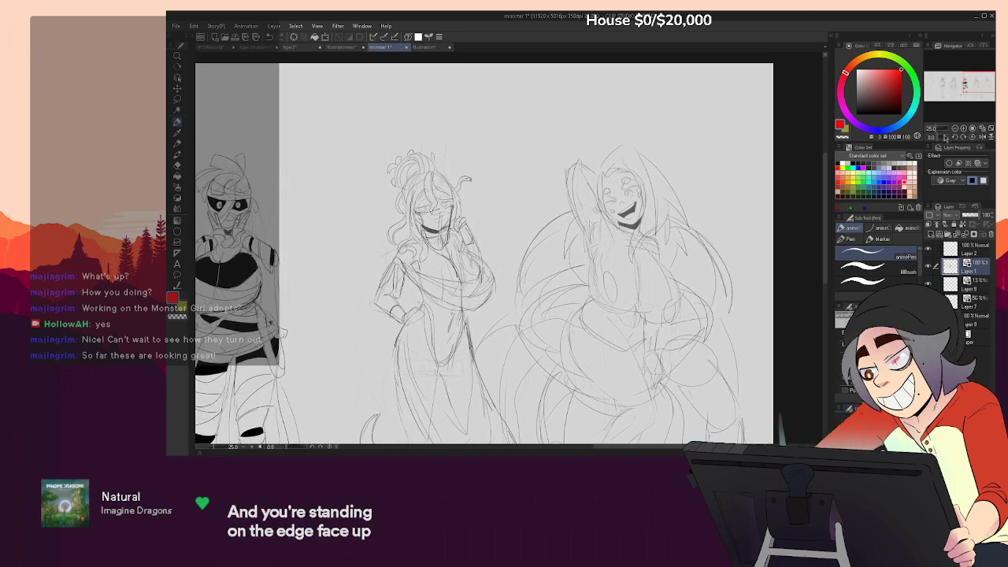
Undo the hair, extra eyes and spider limbs on the last figure and erase the leftover large curve around her hips
key(ctrl+minus)
drag(753, 249, 717, 307)
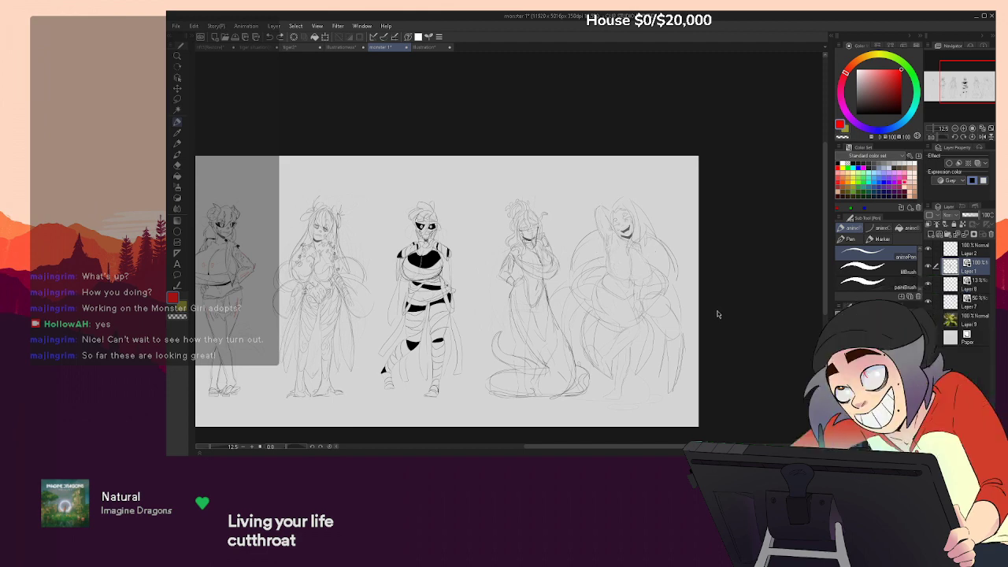
key(ctrl+z)
key(ctrl+z)
key(ctrl+z)
key(ctrl+z)
key(ctrl+z)
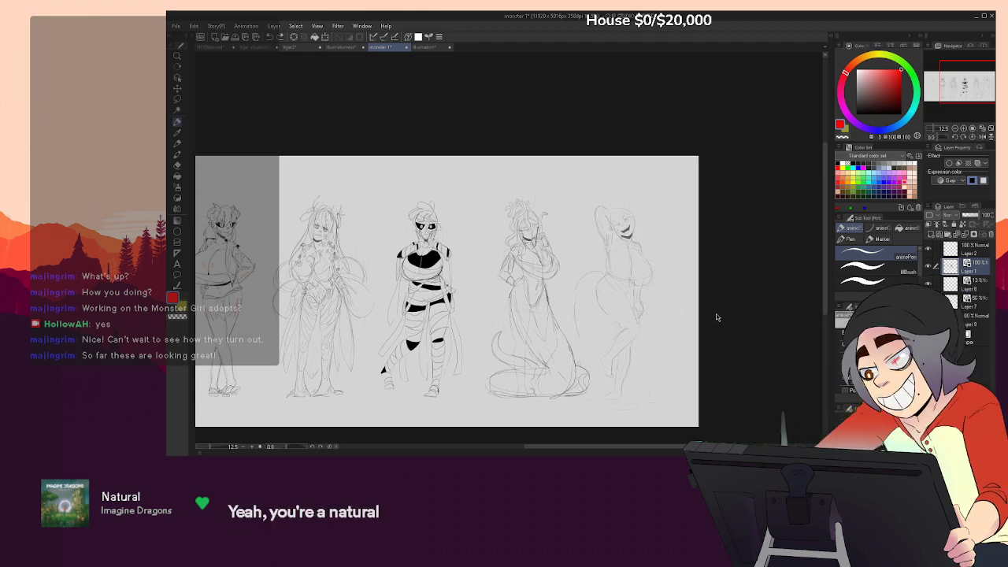
key(e)
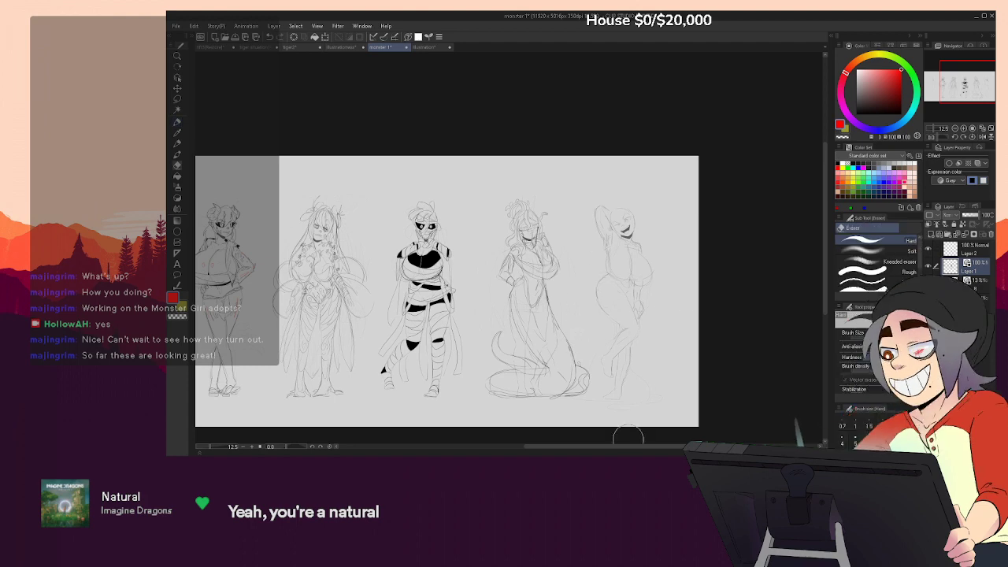
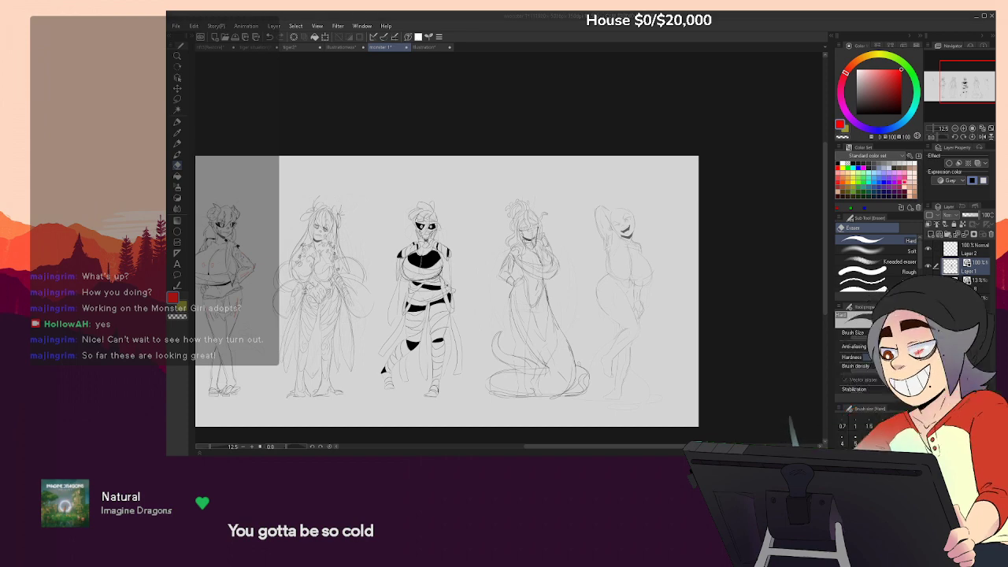
Sketch a large crescent arc behind the last figure's raised arm, undoing its outer curve
click(963, 128)
click(963, 128)
click(963, 129)
drag(975, 83, 982, 84)
key(p)
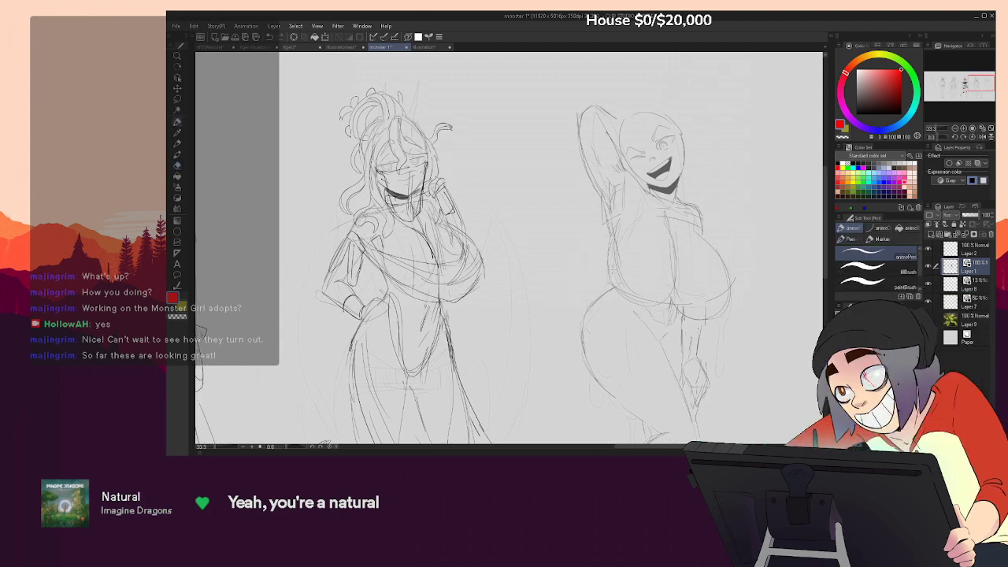
drag(608, 271, 555, 227)
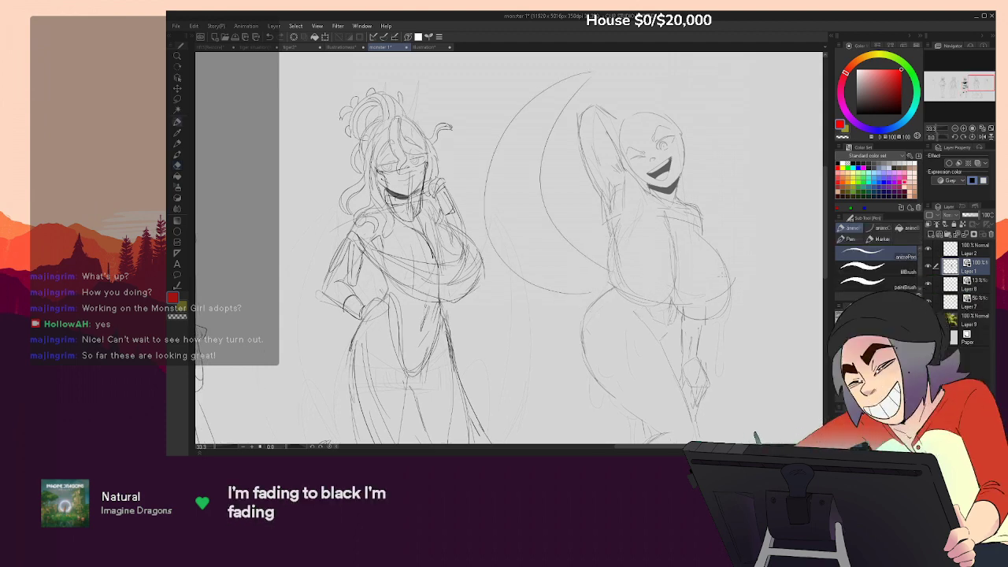
key(ctrl+z)
key(ctrl+z)
Draw tall pointed ears on the last figure's head and spiky fur tufts along her outer hip and thigh
mouse_move(666, 93)
mouse_down()
mouse_move(673, 119)
mouse_move(658, 72)
mouse_move(673, 115)
mouse_move(687, 118)
mouse_move(676, 123)
mouse_up()
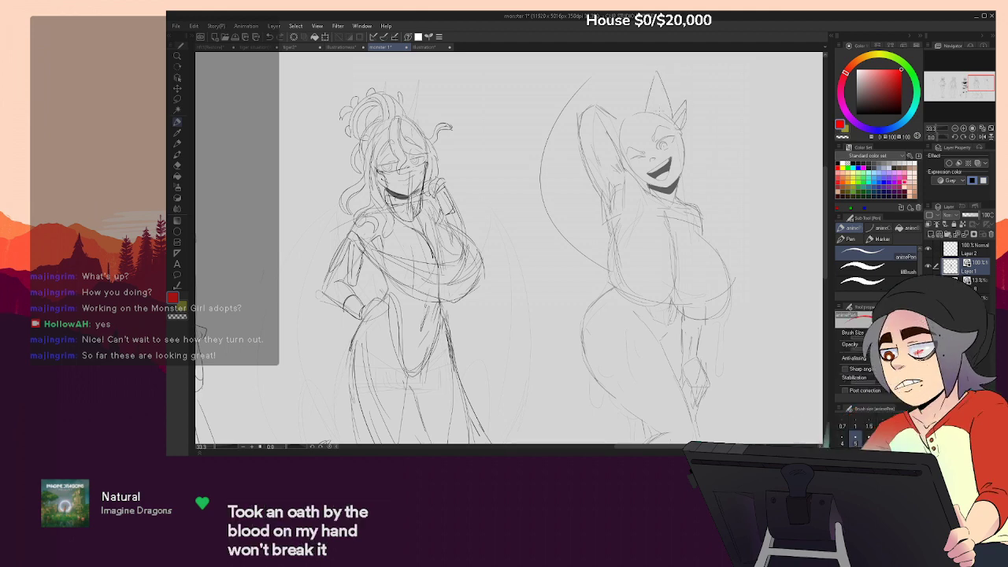
drag(659, 74, 660, 112)
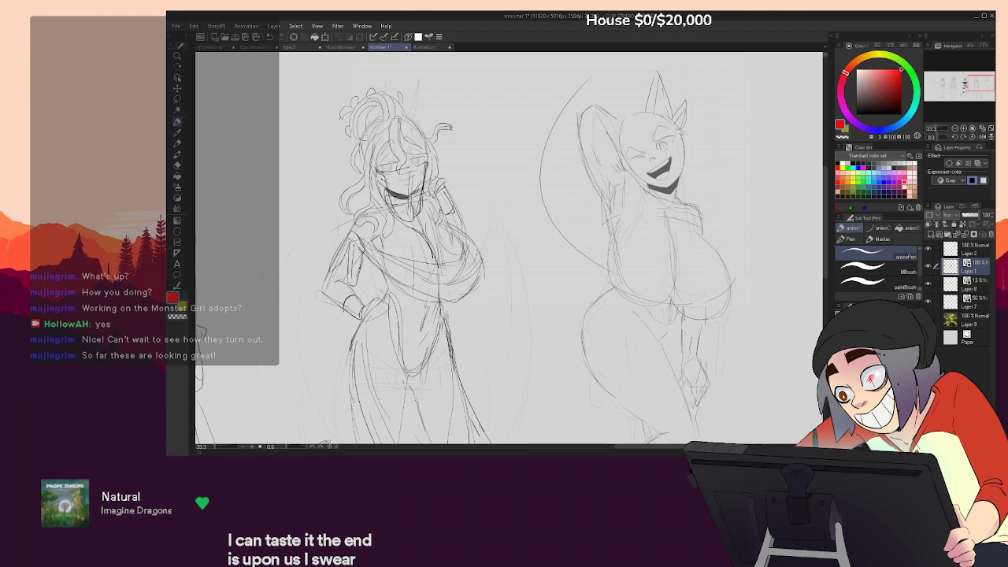
drag(664, 361, 670, 295)
mouse_move(582, 242)
mouse_down()
mouse_move(566, 245)
mouse_move(586, 282)
mouse_up()
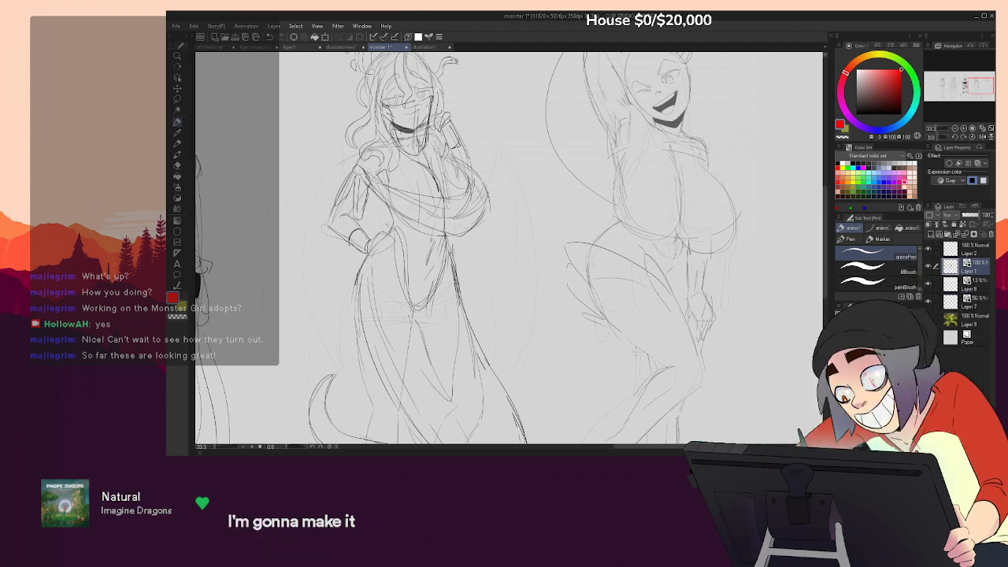
Add pointed fur tufts to the last figure's raised arm and try to erase her lowered hand
drag(641, 132, 636, 237)
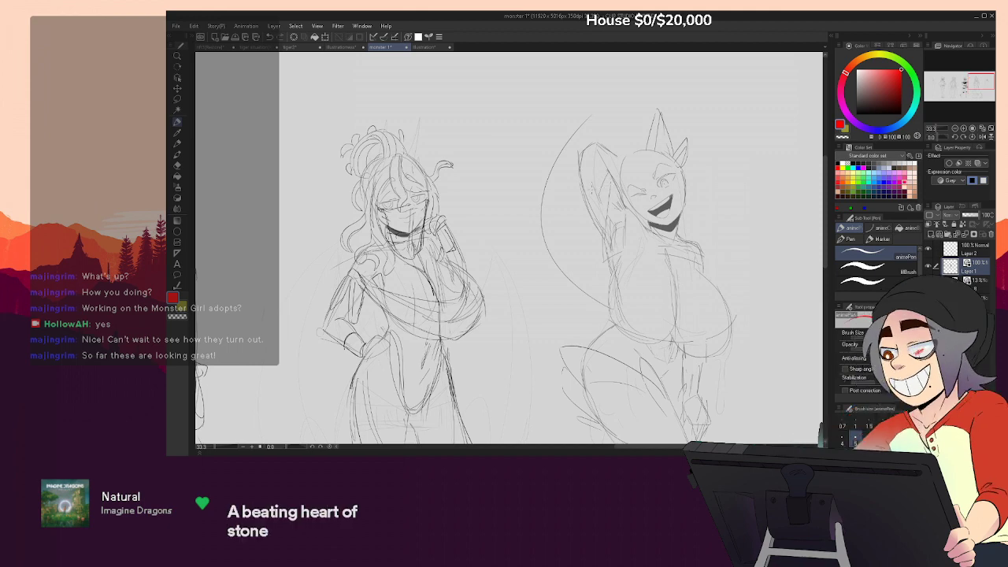
drag(581, 187, 579, 222)
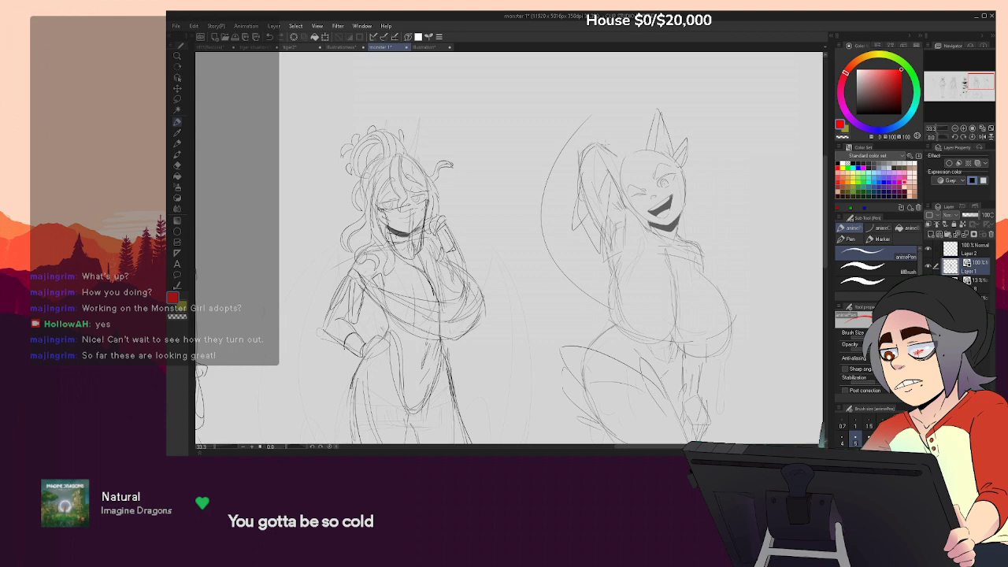
drag(701, 335, 690, 320)
key(e)
drag(710, 406, 700, 358)
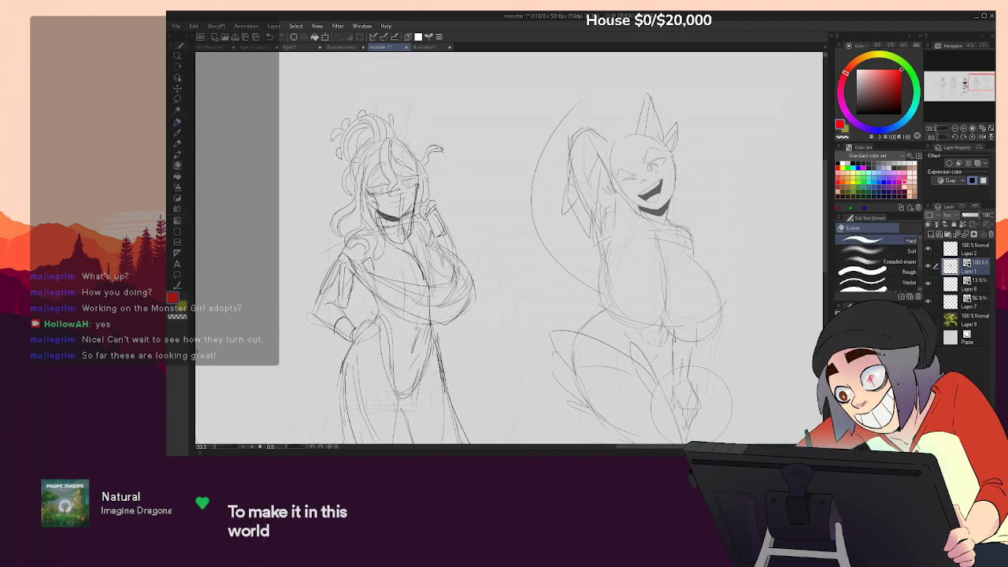
Sketch an outstretched arm ending in a round paw beside the last figure's shoulder, undoing the first oversized arc
key(p)
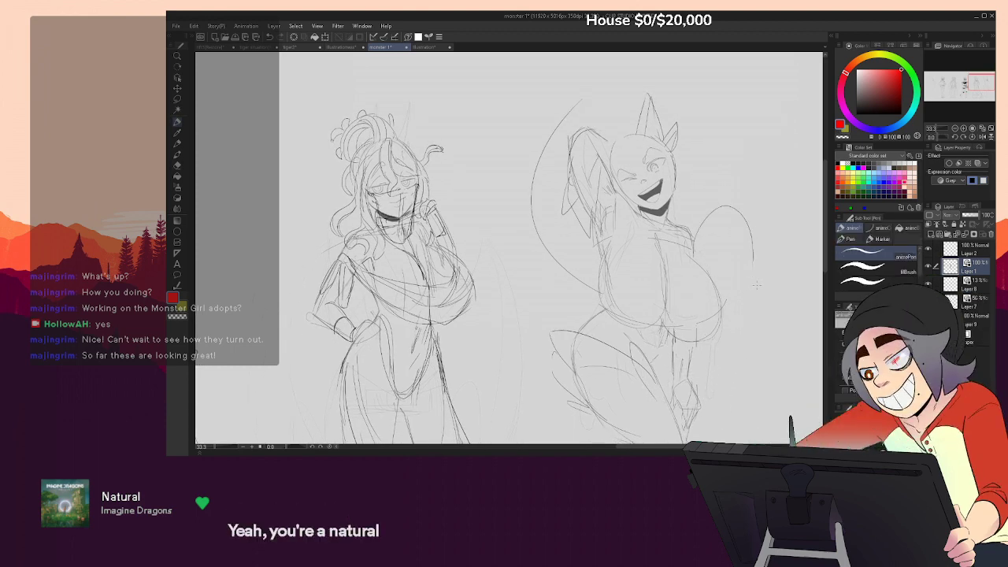
key(ctrl+z)
drag(750, 219, 777, 265)
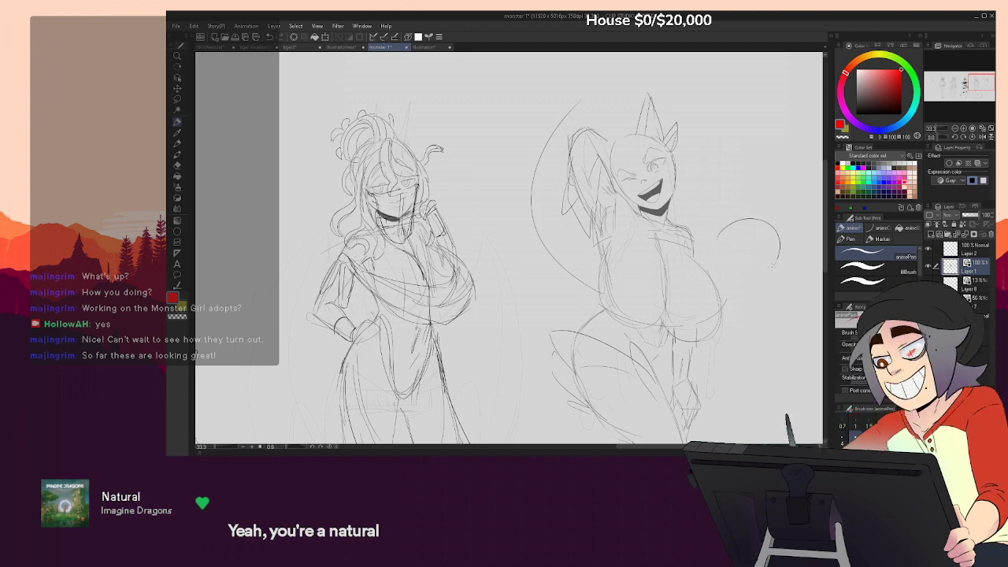
drag(738, 222, 768, 224)
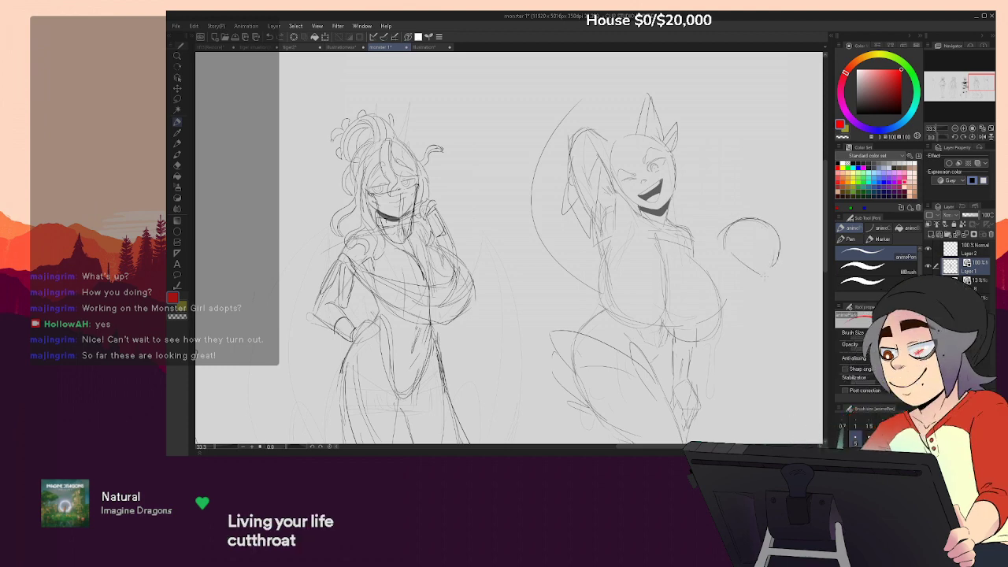
mouse_move(725, 232)
mouse_down()
mouse_move(700, 260)
mouse_move(725, 284)
mouse_up()
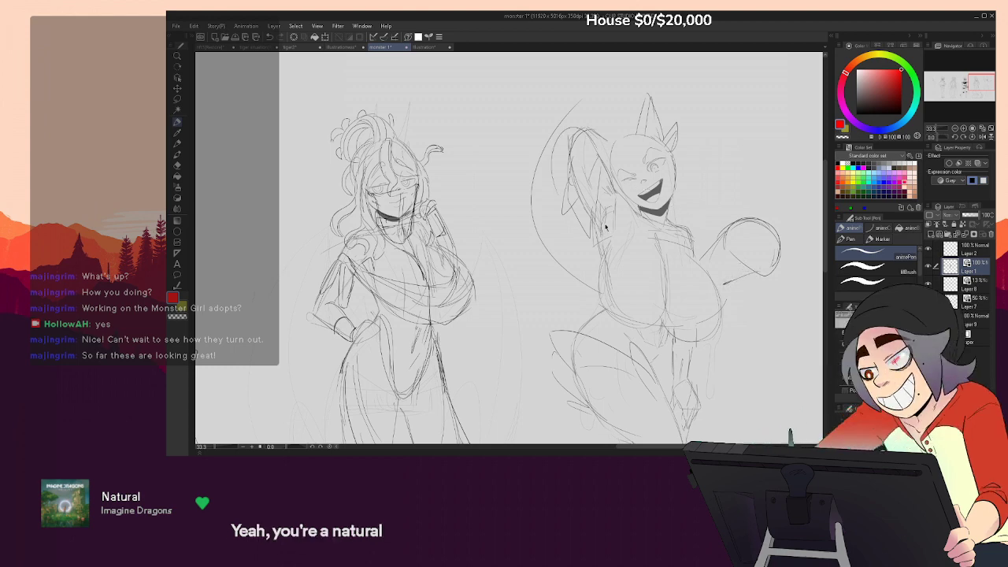
Try a large circular paw over the last figure's raised arm and a small circle near her shoulder
drag(548, 151, 542, 159)
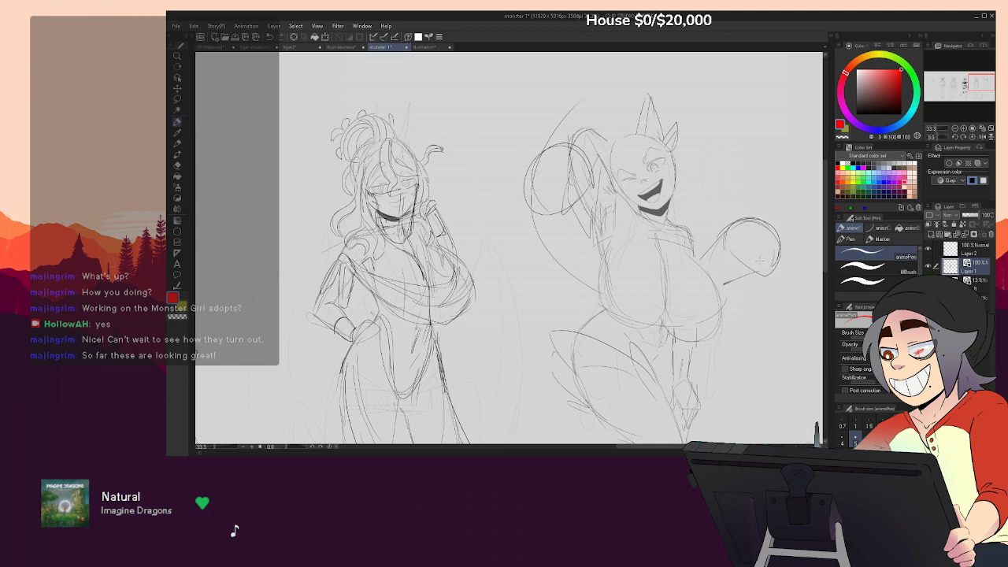
mouse_move(760, 305)
mouse_down()
mouse_move(734, 177)
mouse_move(745, 306)
mouse_up()
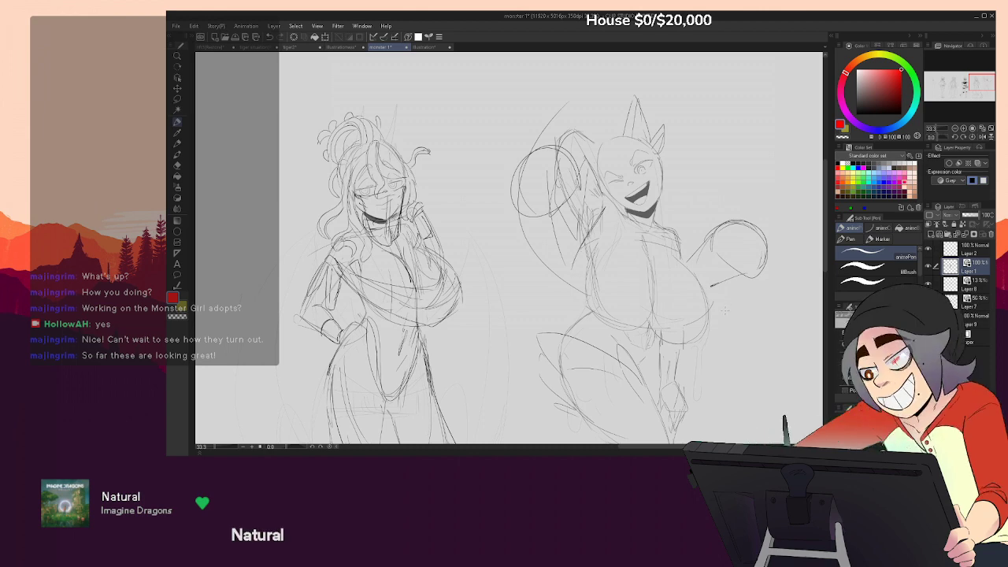
drag(600, 202, 583, 229)
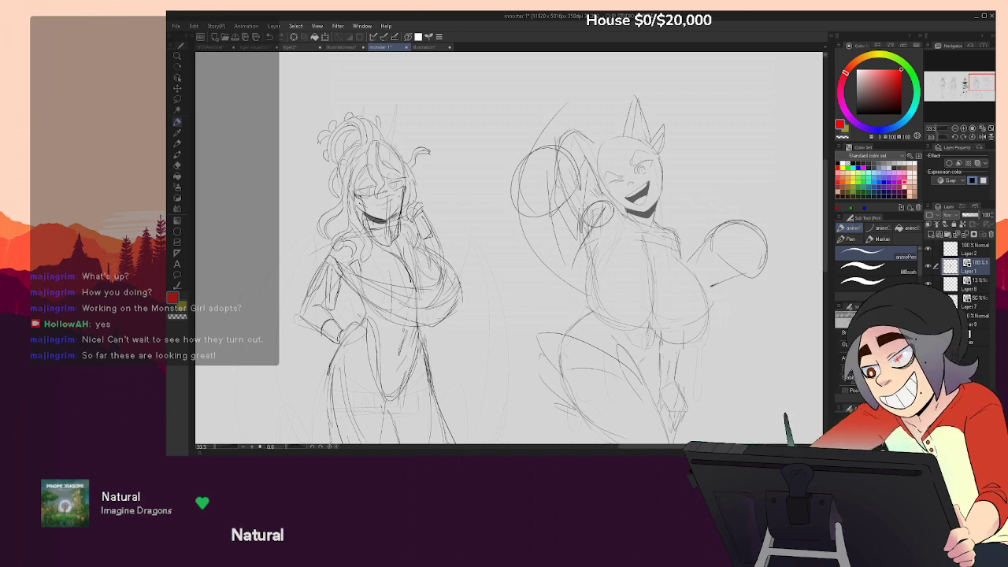
key(ctrl+z)
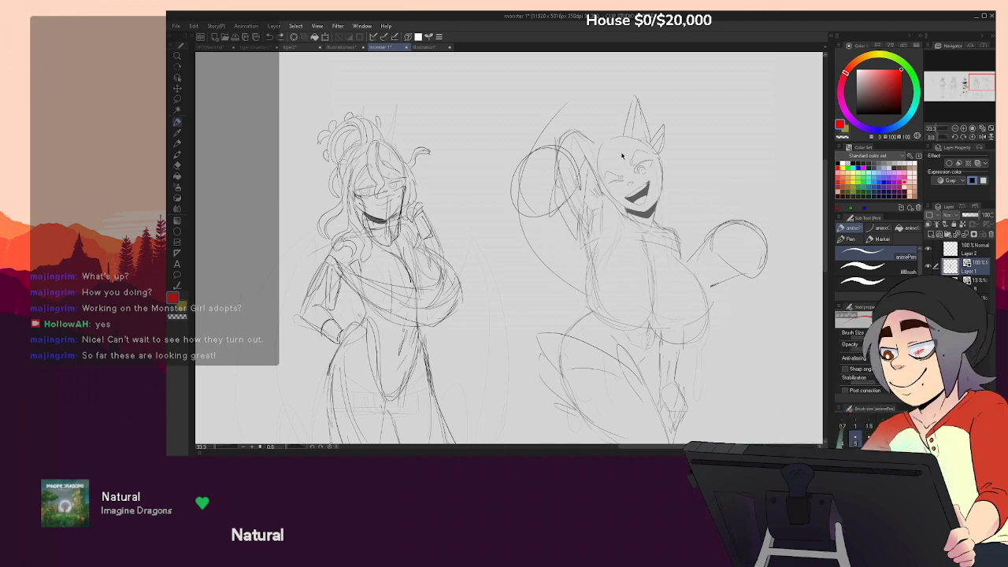
key(ctrl+z)
key(ctrl+z)
key(ctrl+z)
Sketch a curved loop above the last figure's raised arm and erase her old lowered arm from the underlying body sketch layer
drag(628, 99, 575, 120)
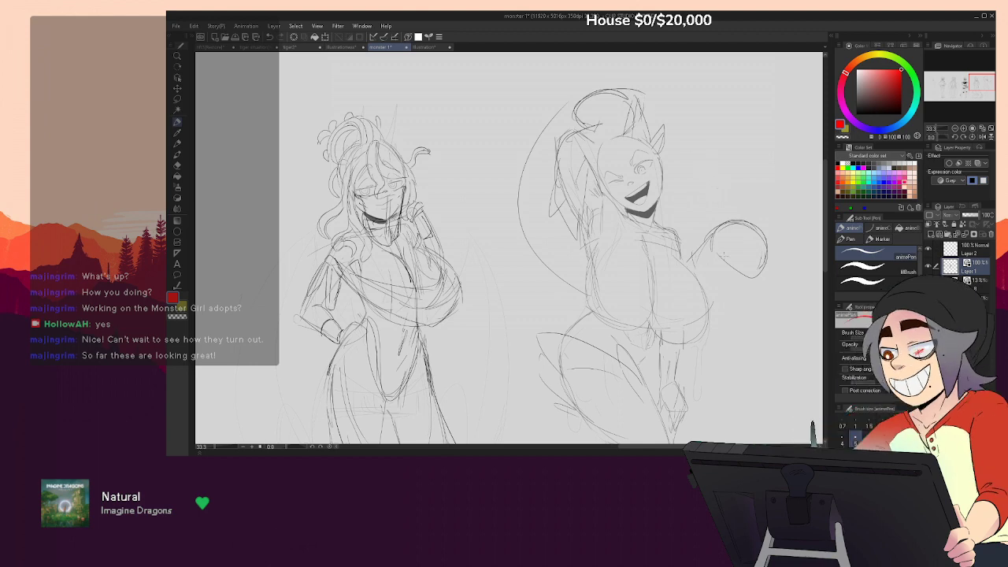
click(970, 284)
key(e)
mouse_move(701, 345)
mouse_down()
mouse_move(696, 399)
mouse_move(650, 381)
mouse_move(666, 393)
mouse_move(679, 366)
mouse_move(681, 418)
mouse_move(669, 345)
mouse_up()
click(937, 304)
key(p)
click(973, 268)
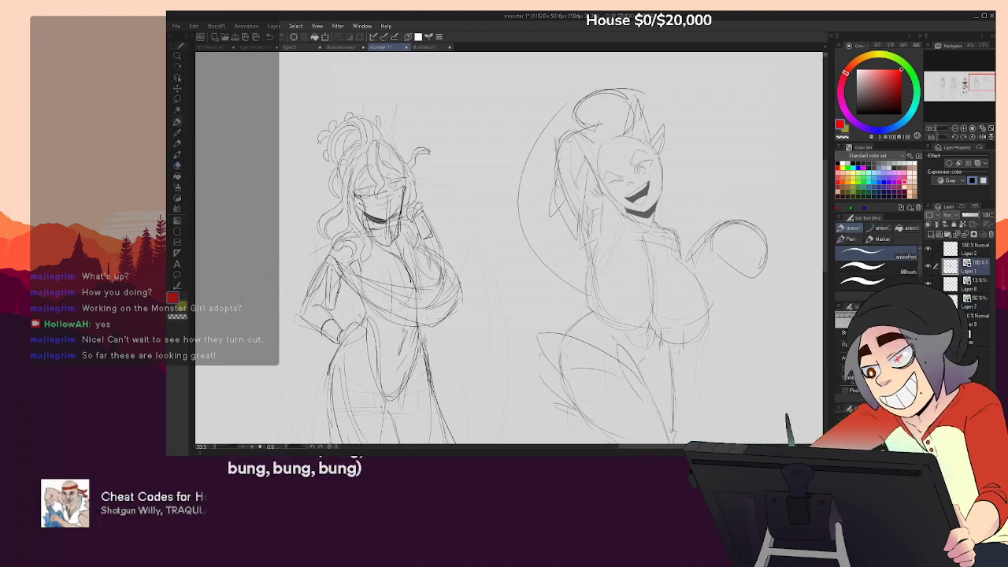
Define the outstretched paw with darker outlines and finger shapes, and add pointed fur tufts across the last figure's upper thighs
drag(738, 220, 769, 258)
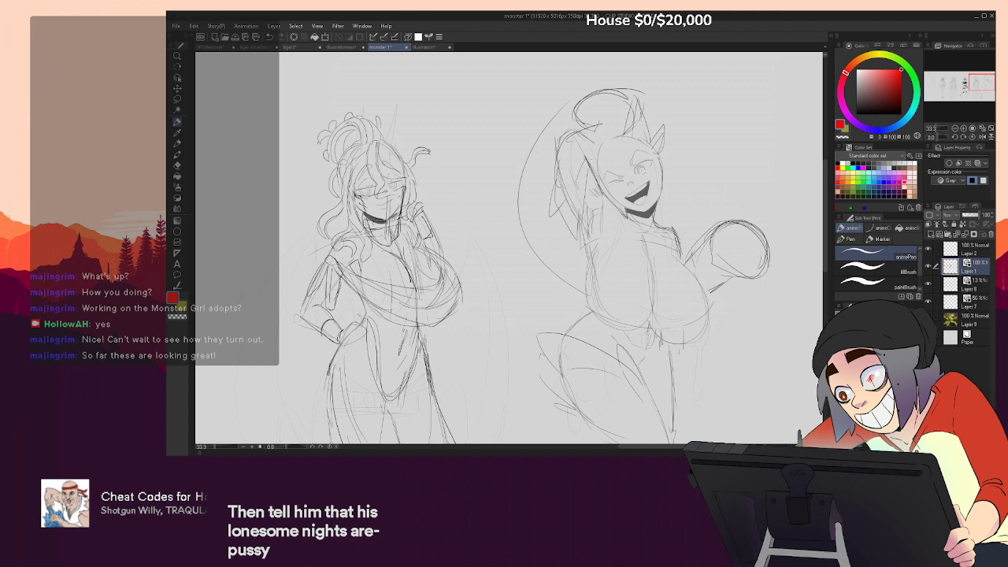
drag(760, 280, 704, 179)
drag(714, 268, 754, 229)
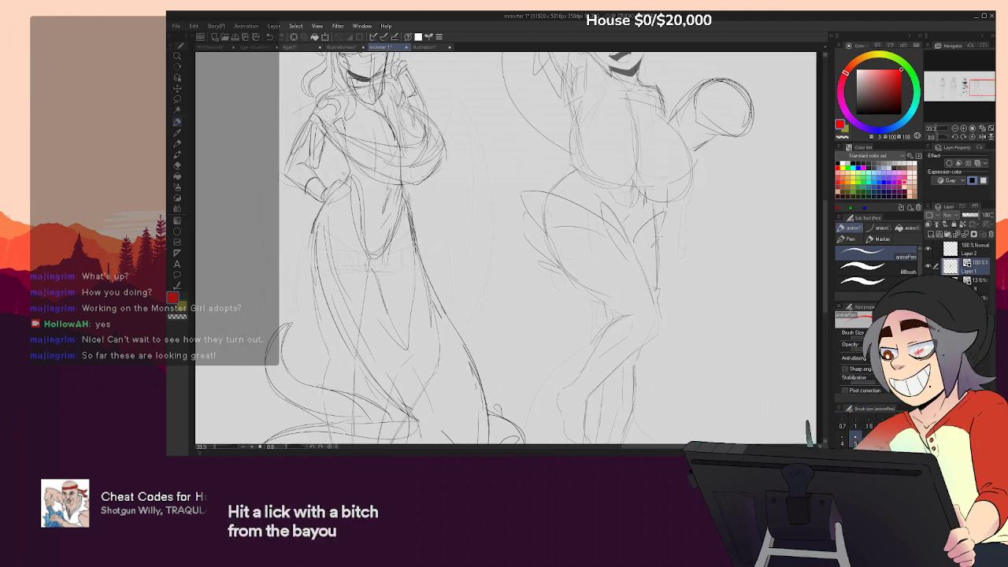
scroll(708, 270, up, 1)
scroll(709, 270, up, 2)
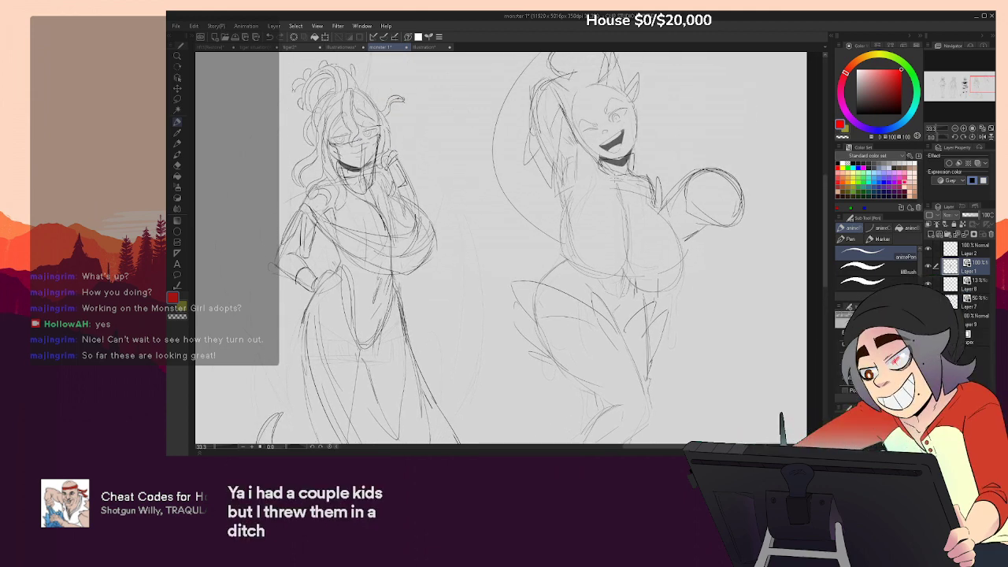
drag(687, 275, 686, 320)
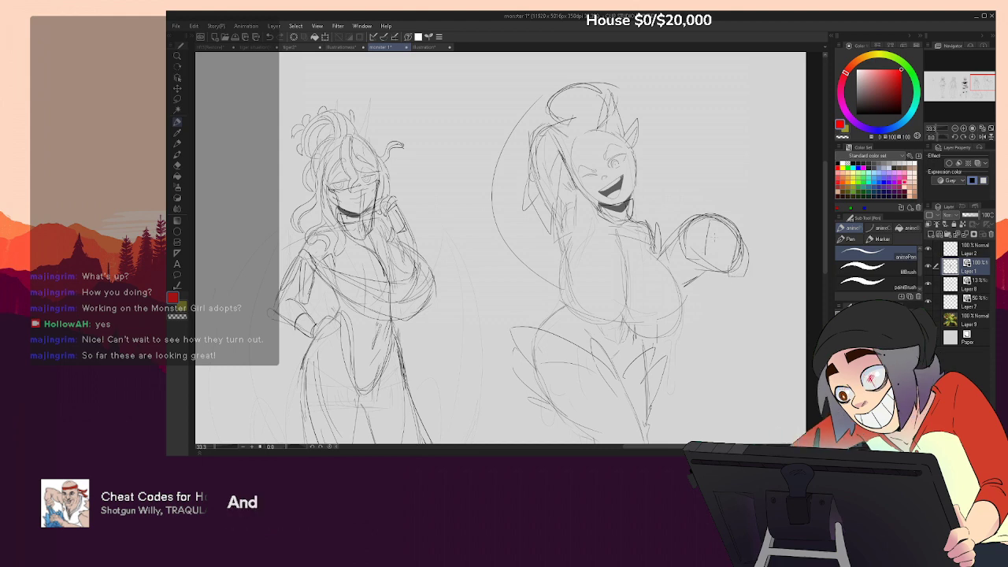
Erase the last figure's short ear and redraw it as a taller pointed ear with an inner line and jagged fur beside it
key(e)
mouse_move(613, 109)
mouse_down()
mouse_move(636, 115)
mouse_move(633, 82)
mouse_move(638, 132)
mouse_move(632, 98)
mouse_up()
key(p)
drag(632, 98, 637, 152)
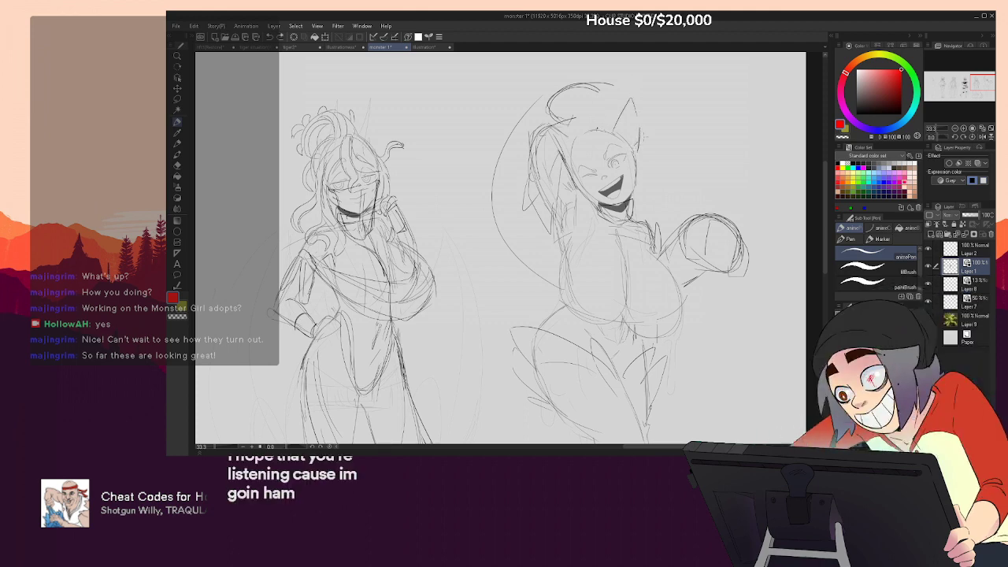
drag(643, 132, 649, 153)
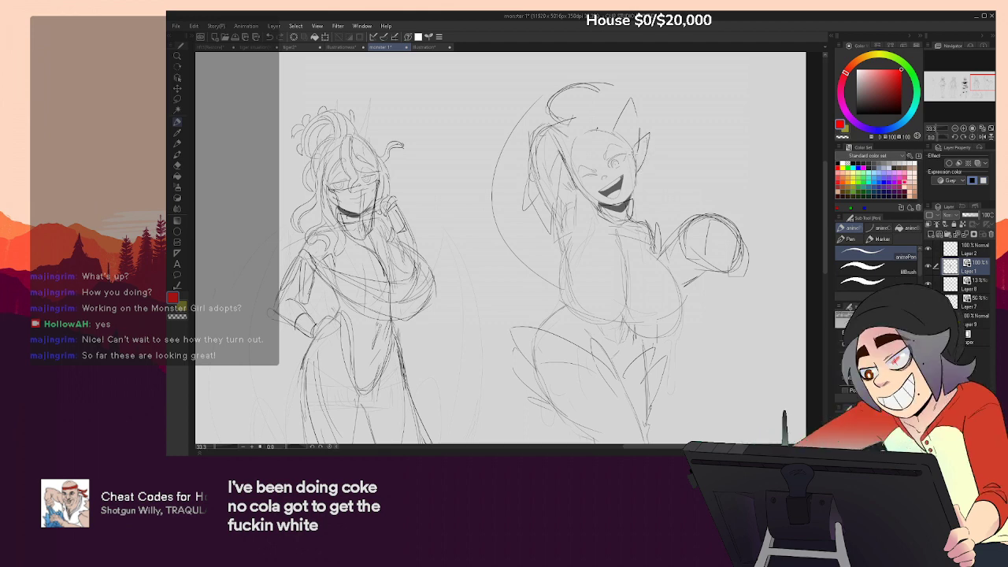
drag(632, 103, 632, 137)
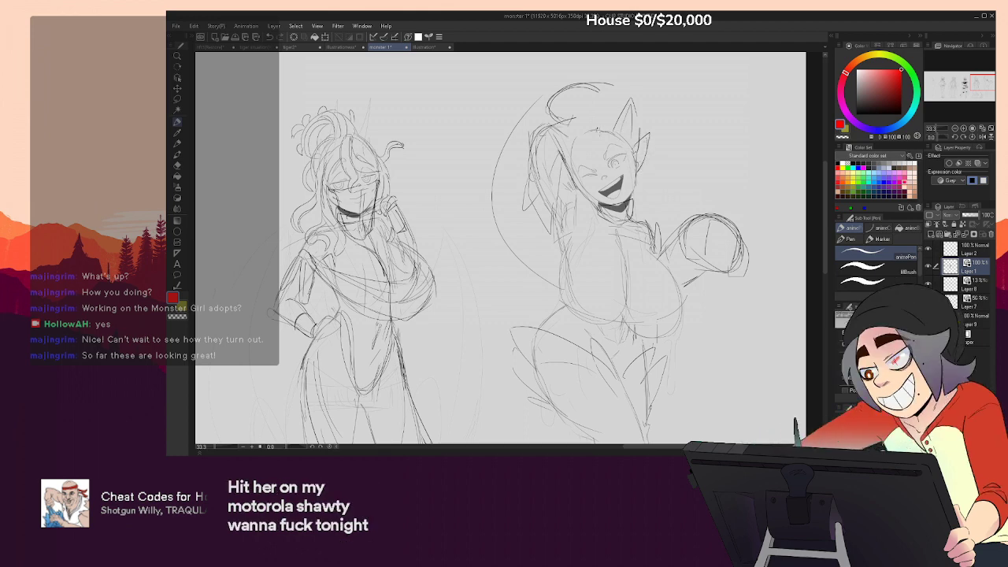
Sketch loose fringe strands falling across the last figure's forehead and beside her winking eye
drag(570, 150, 576, 131)
drag(602, 170, 590, 179)
mouse_move(603, 115)
mouse_down()
mouse_move(605, 167)
mouse_move(612, 127)
mouse_up()
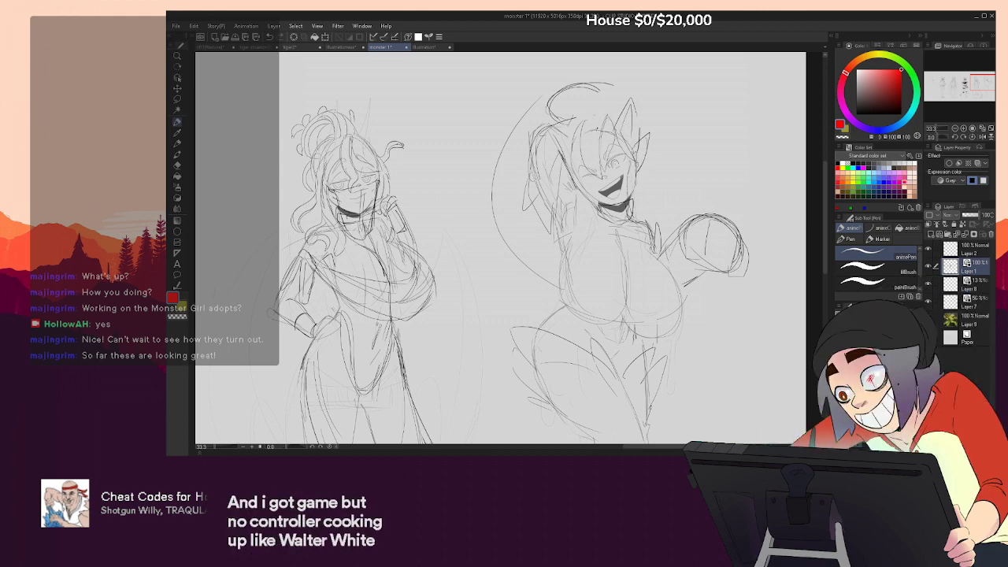
Frame the last figure's face with long side hair strands, redrawing the curved outer lock beside her ear as a fuller shape
drag(646, 151, 638, 229)
drag(657, 153, 672, 204)
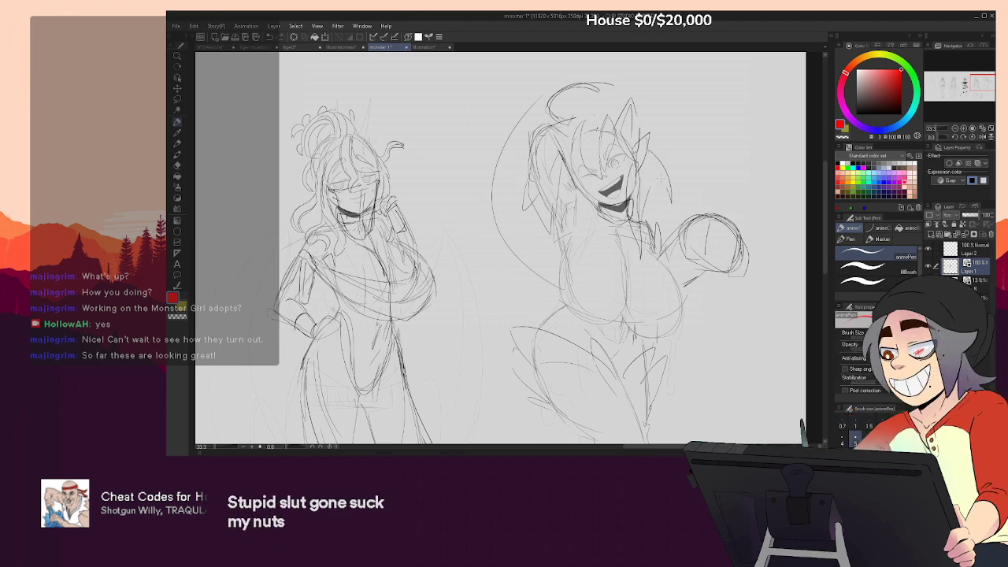
key(ctrl+z)
key(ctrl+z)
mouse_move(651, 156)
mouse_down()
mouse_move(671, 194)
mouse_move(672, 178)
mouse_move(668, 193)
mouse_up()
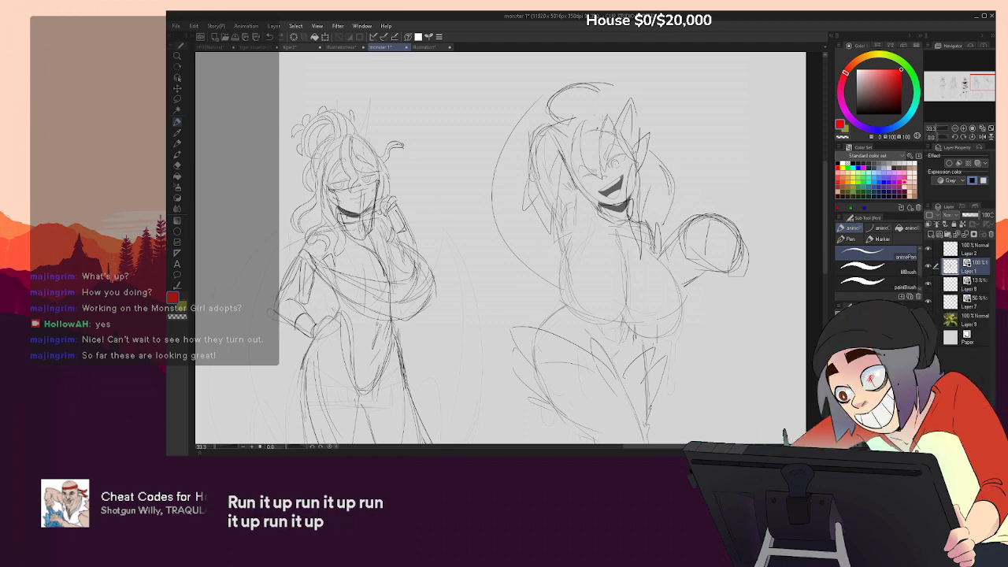
mouse_move(571, 137)
mouse_down()
mouse_move(564, 155)
mouse_move(588, 202)
mouse_up()
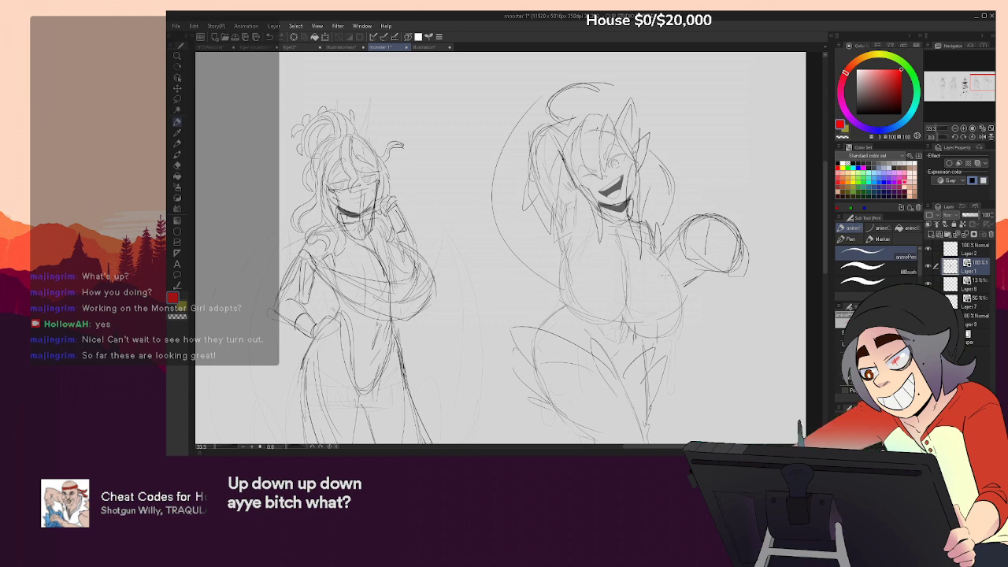
Extend the last figure's hair in a curved lock beside her torso and erase the large arc behind her raised arm
drag(551, 236, 581, 227)
drag(557, 253, 533, 305)
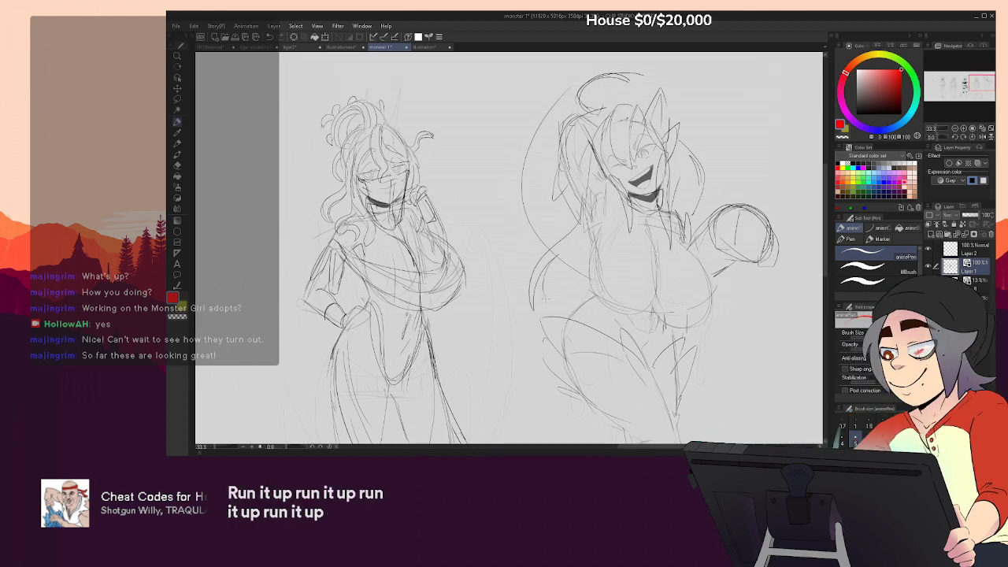
key(e)
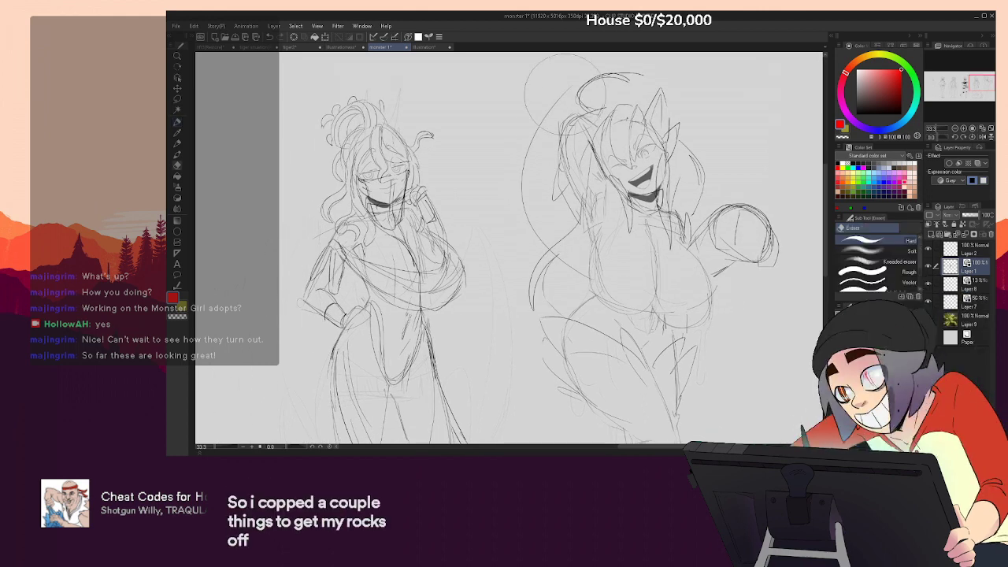
mouse_move(557, 94)
mouse_down()
mouse_move(512, 202)
mouse_move(534, 238)
mouse_move(550, 147)
mouse_up()
key(p)
drag(693, 86, 709, 126)
key(ctrl+z)
key(ctrl+z)
key(ctrl+z)
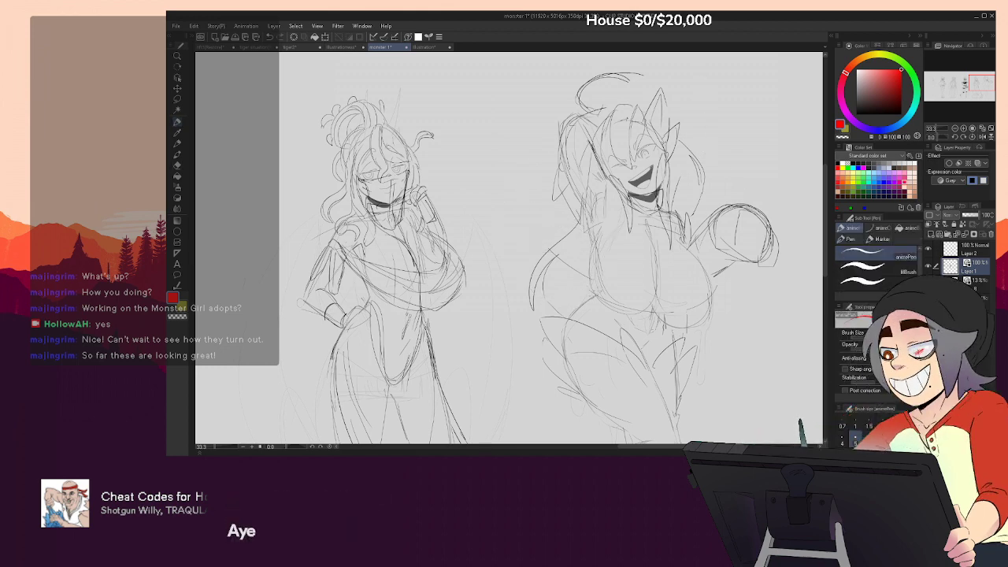
Sketch a pointed outer lock beside the last figure's torso and a large curved, pointed shape rising behind her head above the outstretched paw
drag(533, 257, 504, 211)
mouse_move(506, 159)
mouse_down()
mouse_move(504, 142)
mouse_move(610, 60)
mouse_up()
drag(729, 163, 720, 214)
key(ctrl+z)
key(ctrl+z)
drag(573, 345, 501, 271)
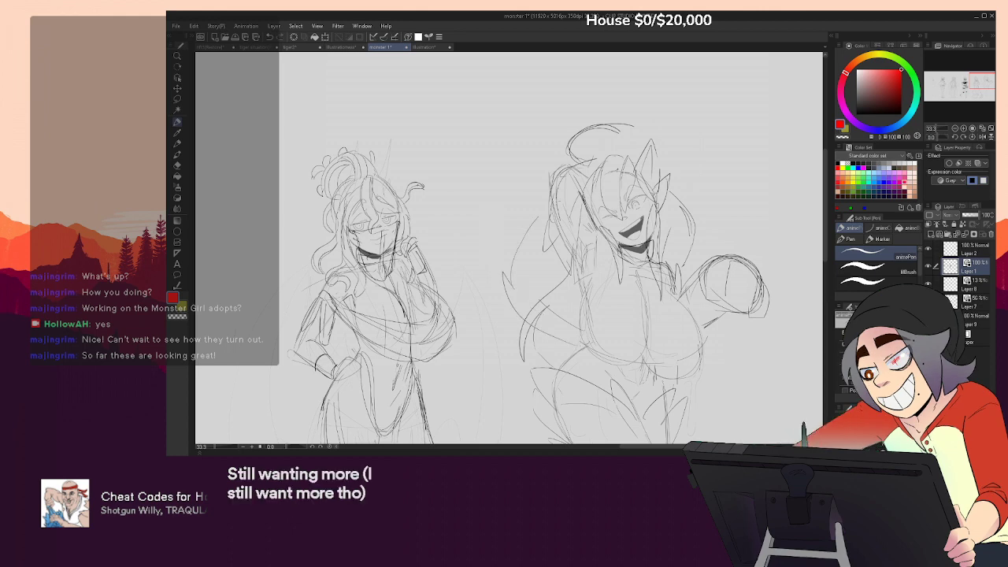
drag(657, 159, 696, 166)
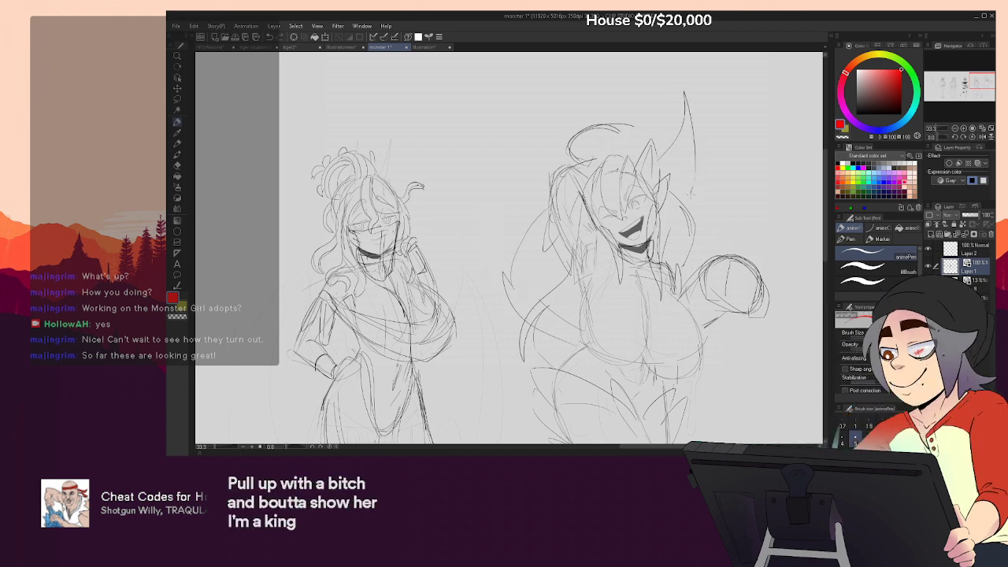
mouse_move(675, 150)
mouse_down()
mouse_move(687, 107)
mouse_move(716, 150)
mouse_move(719, 194)
mouse_up()
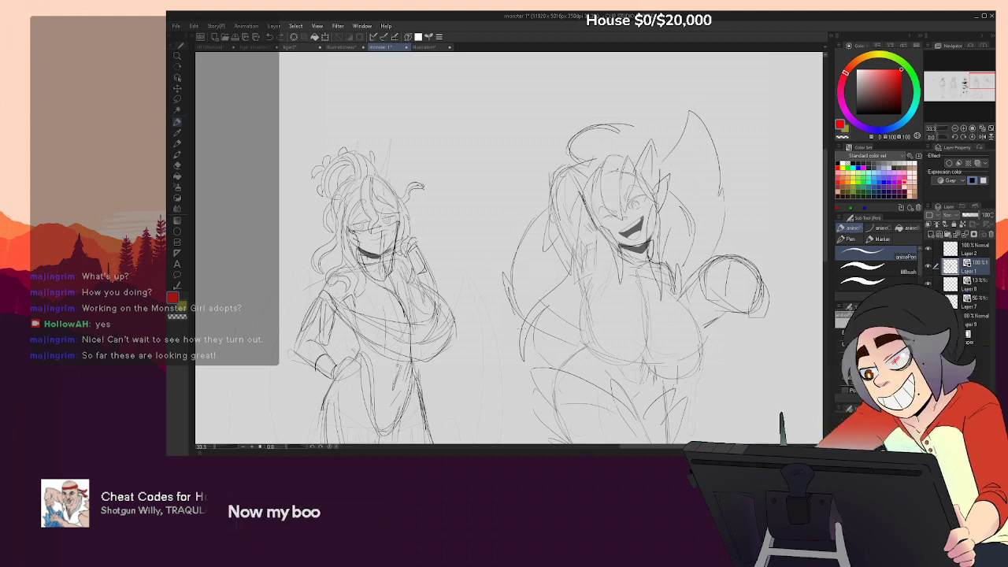
Erase the last figure's raised foot and redraw it as a straight lower leg ending in a rounded paw
drag(682, 378, 712, 169)
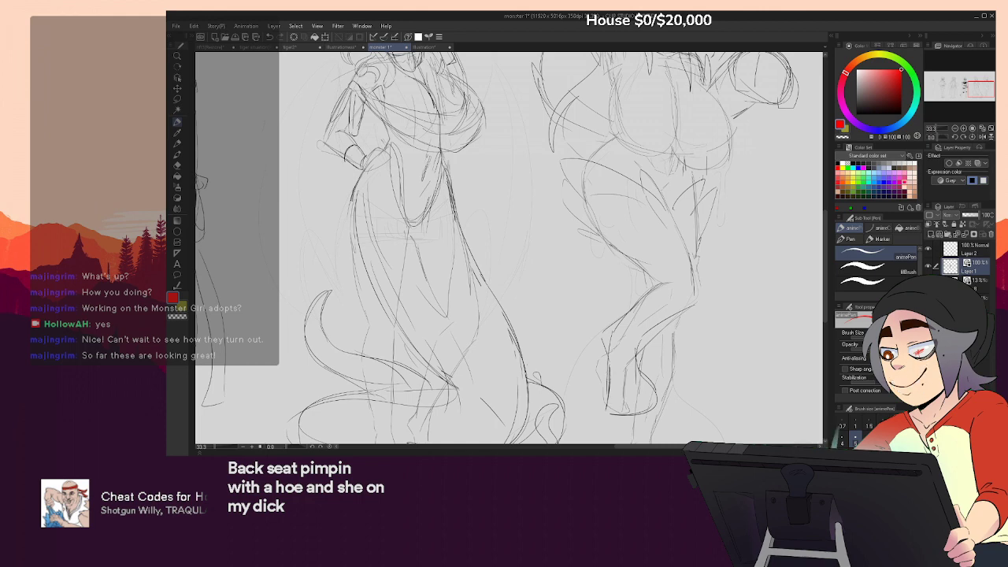
drag(658, 400, 618, 414)
mouse_move(659, 324)
mouse_down()
mouse_move(639, 363)
mouse_move(634, 413)
mouse_up()
key(e)
key(p)
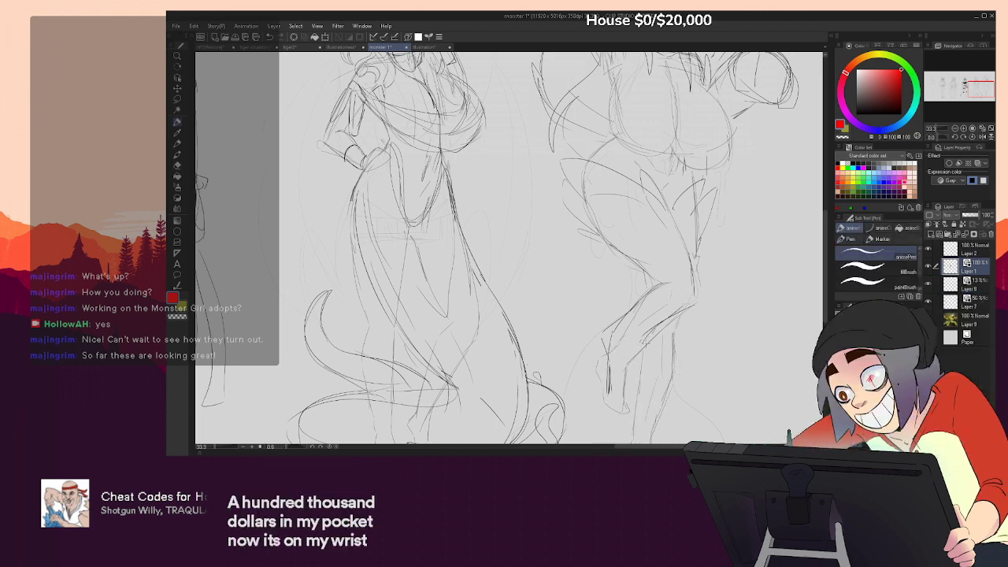
drag(640, 370, 630, 416)
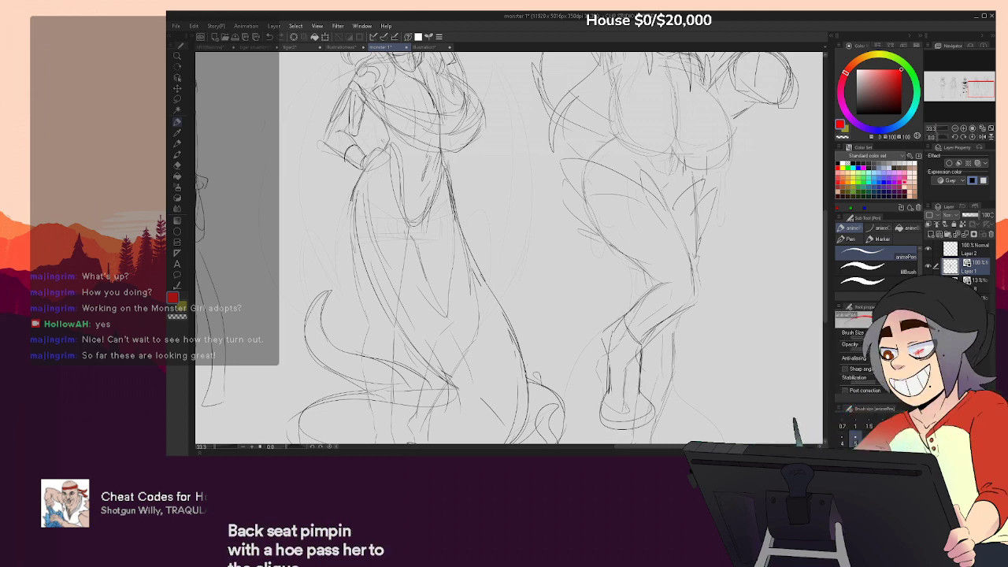
Add a cuff band below the raised leg's knee and sketch the standing leg's calf with an oval paw
drag(654, 319, 640, 351)
drag(633, 299, 623, 316)
drag(735, 285, 717, 184)
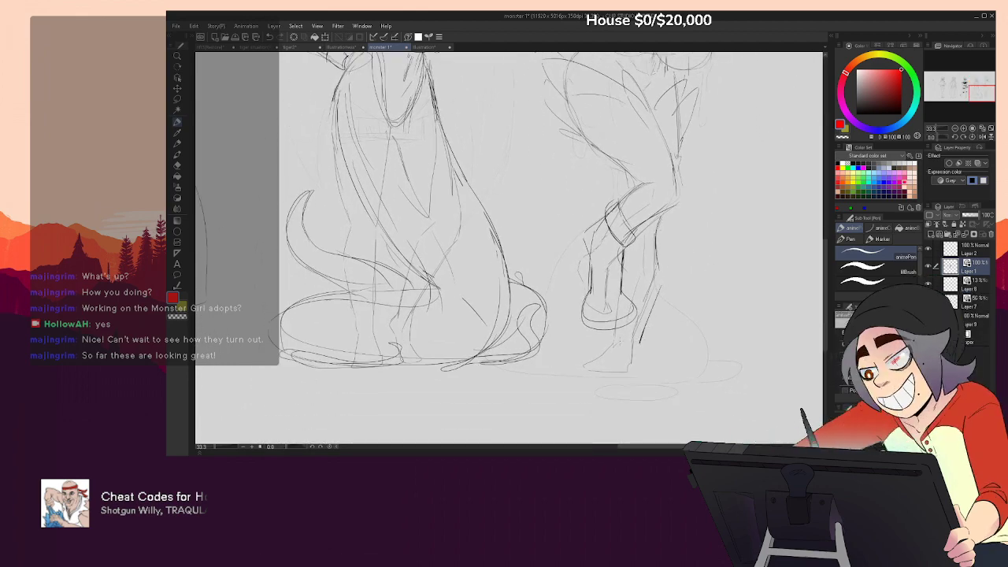
mouse_move(588, 352)
mouse_down()
mouse_move(595, 370)
mouse_move(637, 369)
mouse_move(644, 346)
mouse_up()
drag(654, 317, 646, 342)
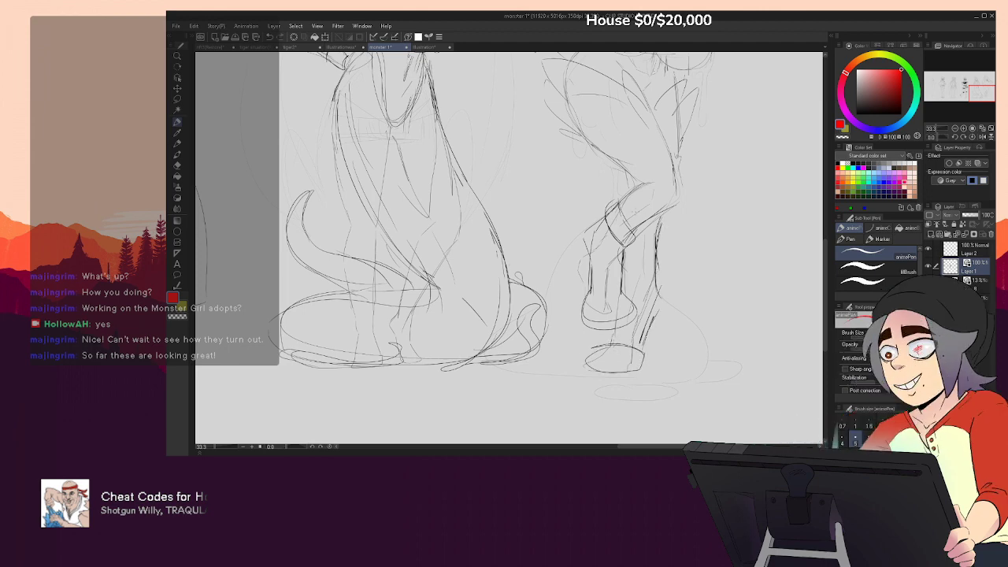
Sketch a V-shaped garment line across the hips of the bat-winged figure at the start of the lineup
scroll(735, 162, up, 10)
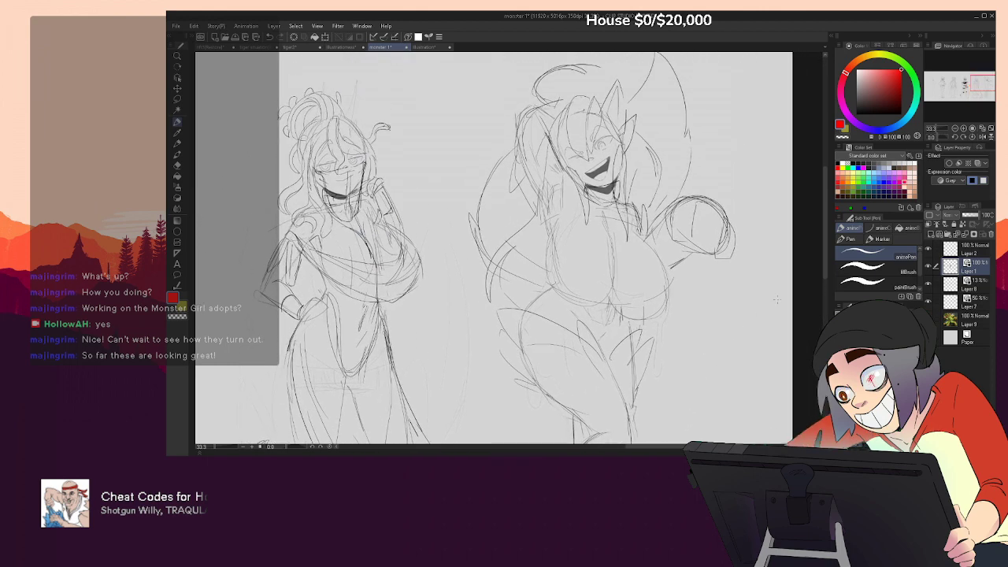
triple_click(955, 128)
drag(698, 288, 828, 259)
drag(658, 320, 786, 323)
drag(594, 326, 830, 338)
click(962, 129)
click(963, 129)
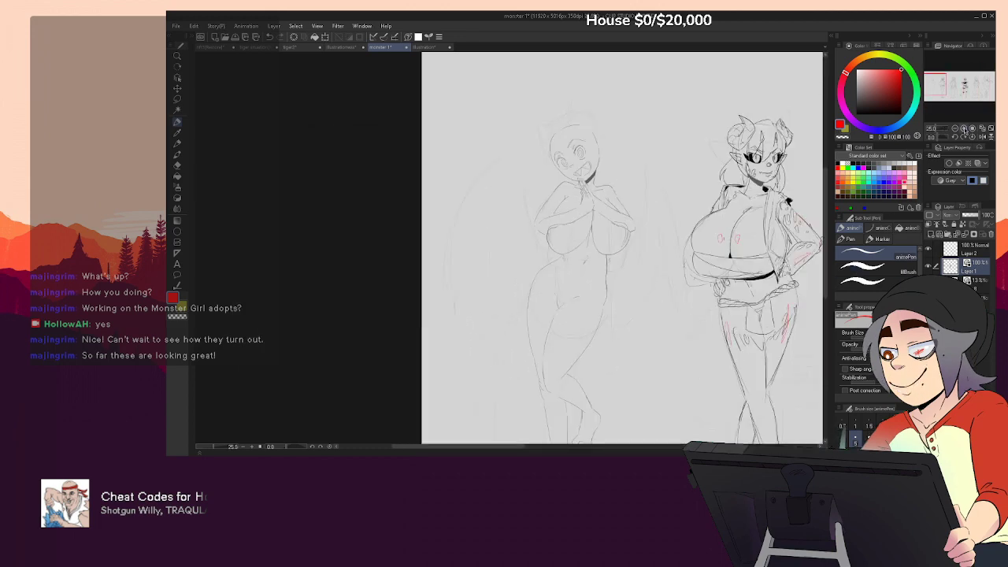
click(963, 128)
click(962, 129)
click(963, 128)
mouse_move(762, 114)
mouse_down()
mouse_move(733, 148)
mouse_move(665, 282)
mouse_move(663, 329)
mouse_move(667, 36)
mouse_up()
mouse_move(509, 217)
mouse_down()
mouse_move(530, 297)
mouse_move(545, 307)
mouse_up()
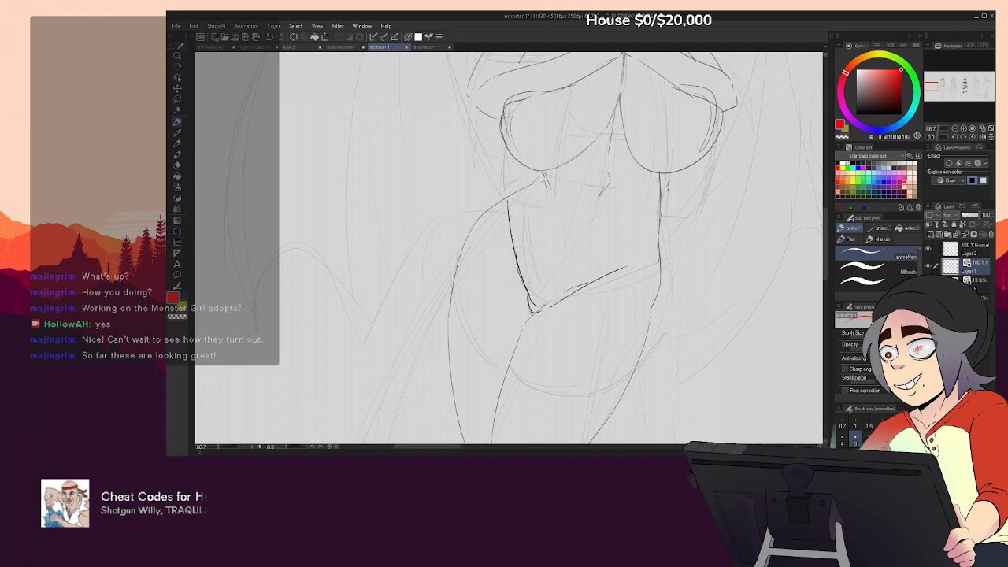
key(ctrl+z)
Shape the bat-winged figure's V-shaped garment into scalloped bat wings with pointed tips hanging over each hip
mouse_move(508, 203)
mouse_down()
mouse_move(534, 249)
mouse_move(605, 272)
mouse_up()
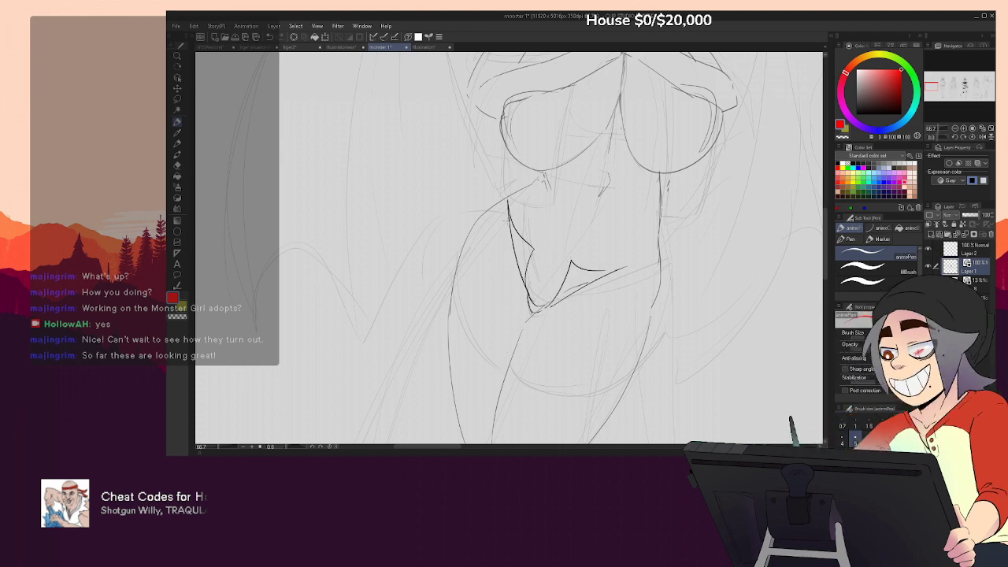
drag(508, 205, 505, 283)
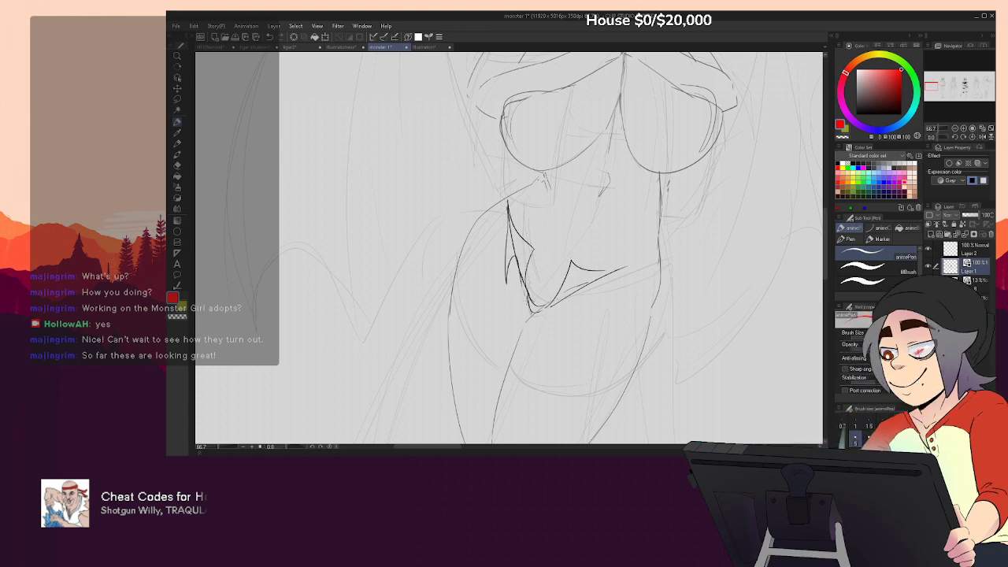
drag(603, 273, 580, 329)
Refine the bat-winged figure's eyes with a narrow pupil, darker lash lines and a diagonal stroke across the iris, undoing stray strokes
drag(696, 130, 641, 434)
mouse_move(549, 204)
mouse_down()
mouse_move(547, 225)
mouse_move(557, 196)
mouse_move(536, 183)
mouse_up()
key(ctrl+z)
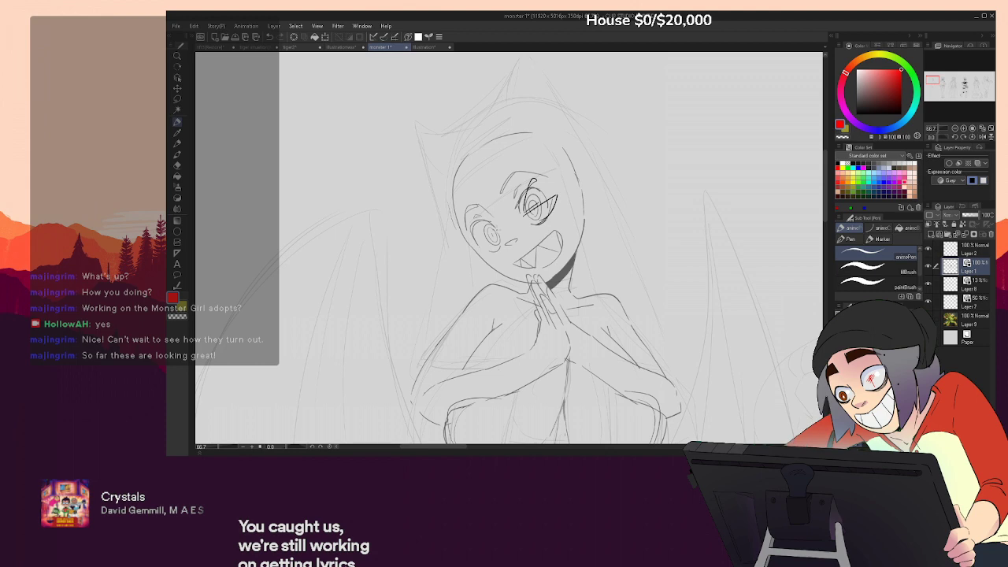
drag(485, 233, 496, 227)
key(ctrl+z)
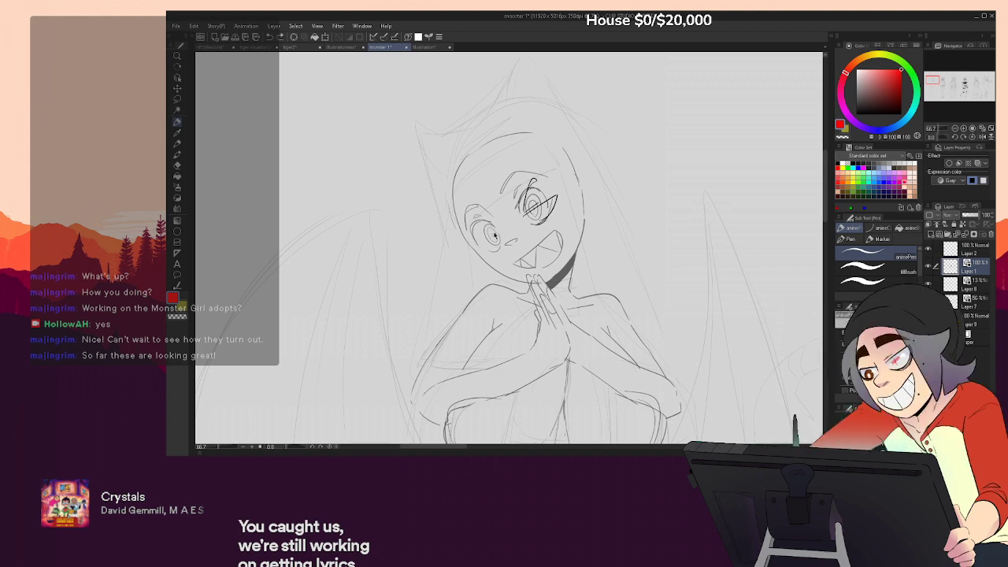
mouse_move(471, 242)
mouse_down()
mouse_move(502, 241)
mouse_move(488, 206)
mouse_up()
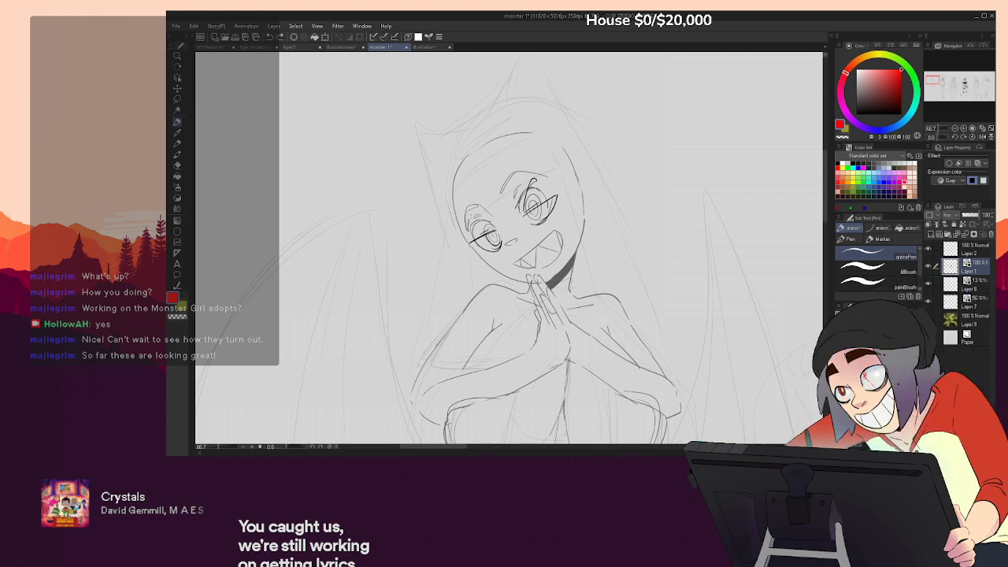
Draw curved sleeve edges across both of the bat-winged figure's upper arms, replacing the first misplaced stroke
drag(597, 225, 601, 96)
drag(626, 185, 648, 123)
scroll(648, 124, up, 4)
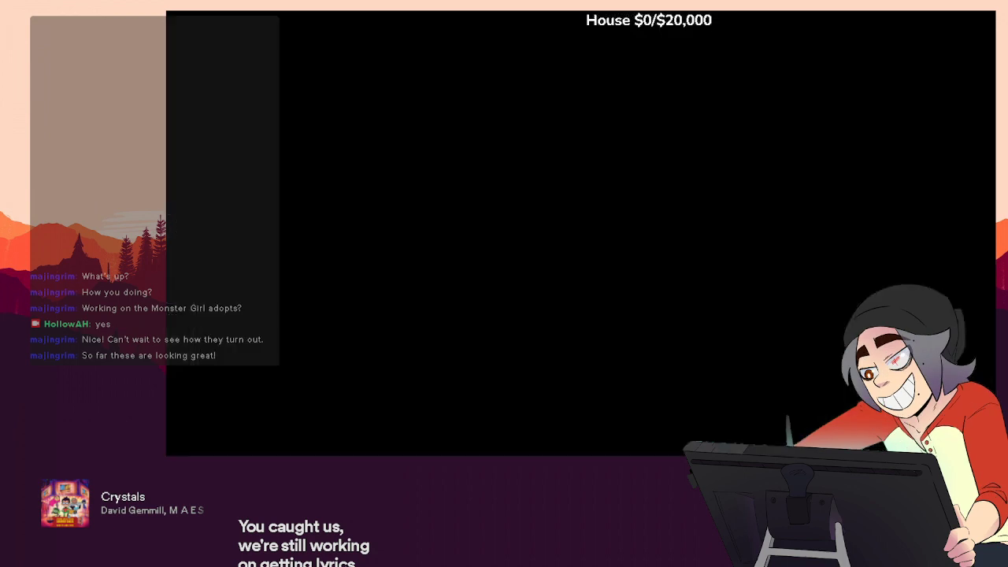
key(ctrl+z)
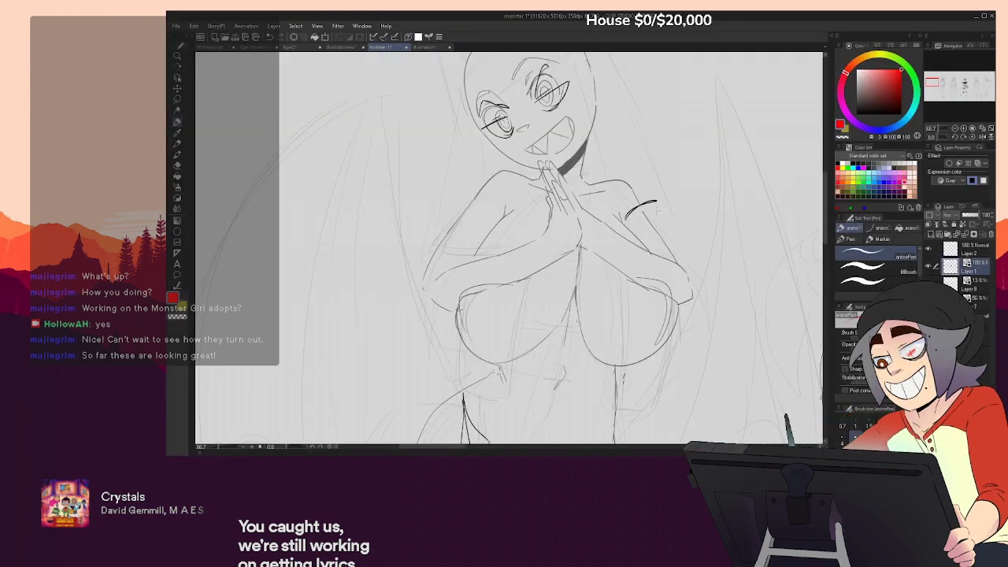
drag(647, 210, 670, 246)
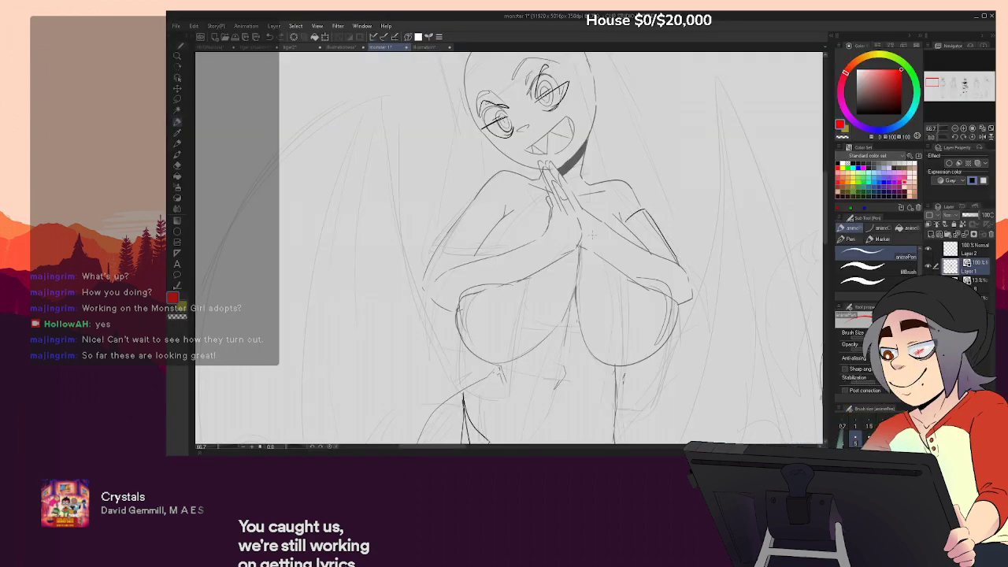
drag(469, 204, 496, 226)
Erase the inner curls of the bat-wing garment and sketch a small heart at its centre between the two wings
mouse_move(674, 292)
mouse_down()
mouse_move(678, 179)
mouse_move(686, 200)
mouse_move(724, 93)
mouse_up()
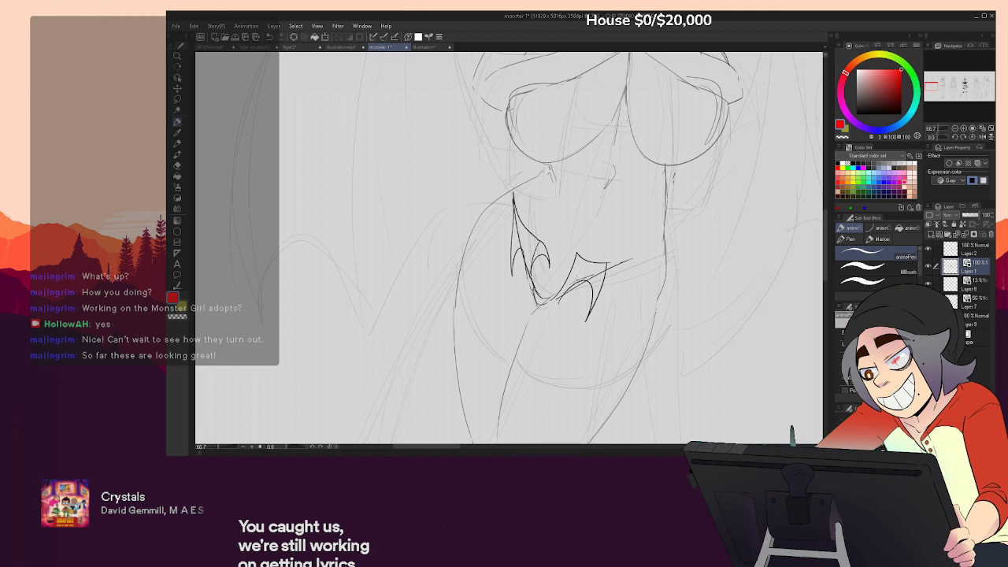
scroll(552, 228, down, 1)
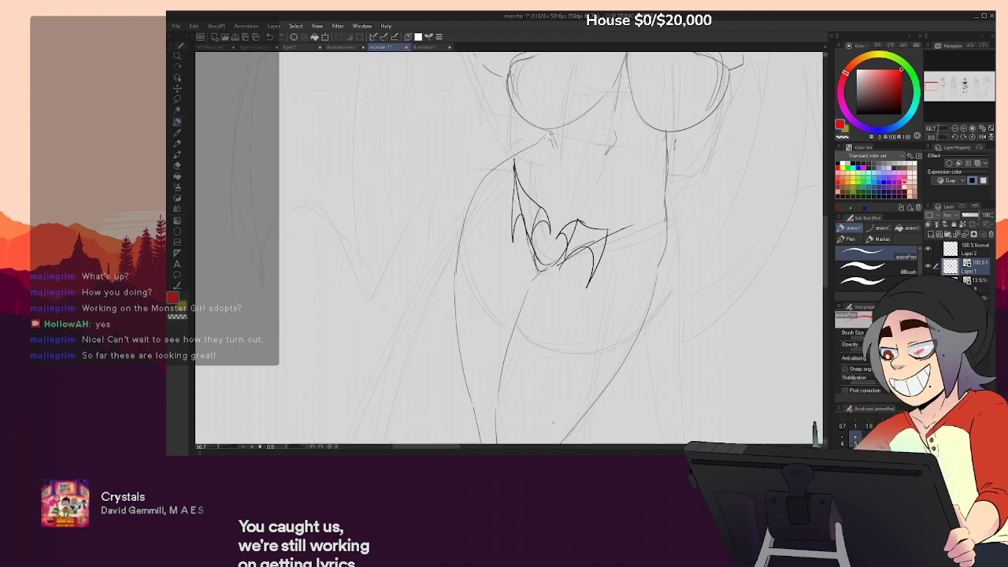
key(e)
mouse_move(551, 227)
mouse_down()
mouse_move(559, 235)
mouse_move(567, 225)
mouse_up()
key(ctrl+z)
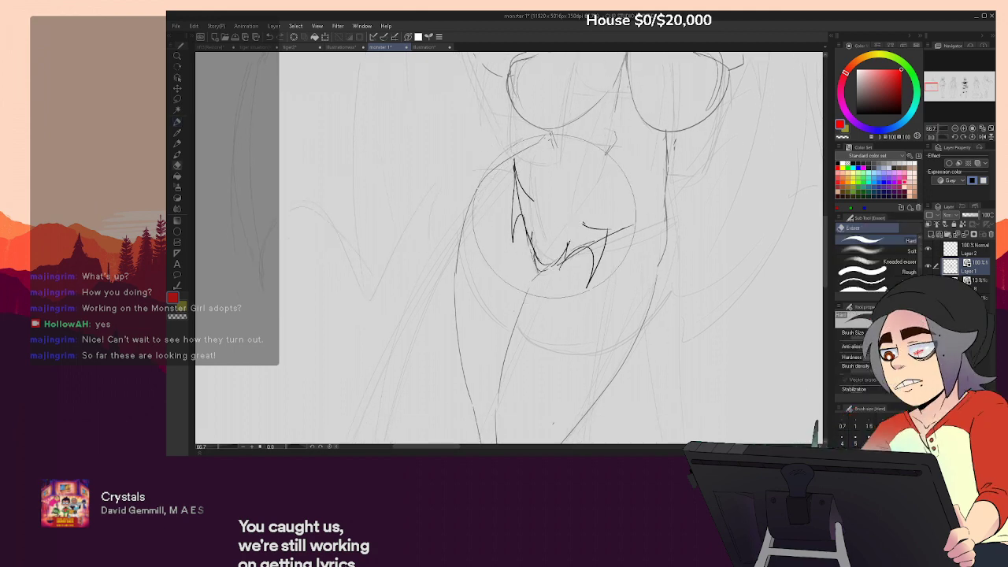
key(p)
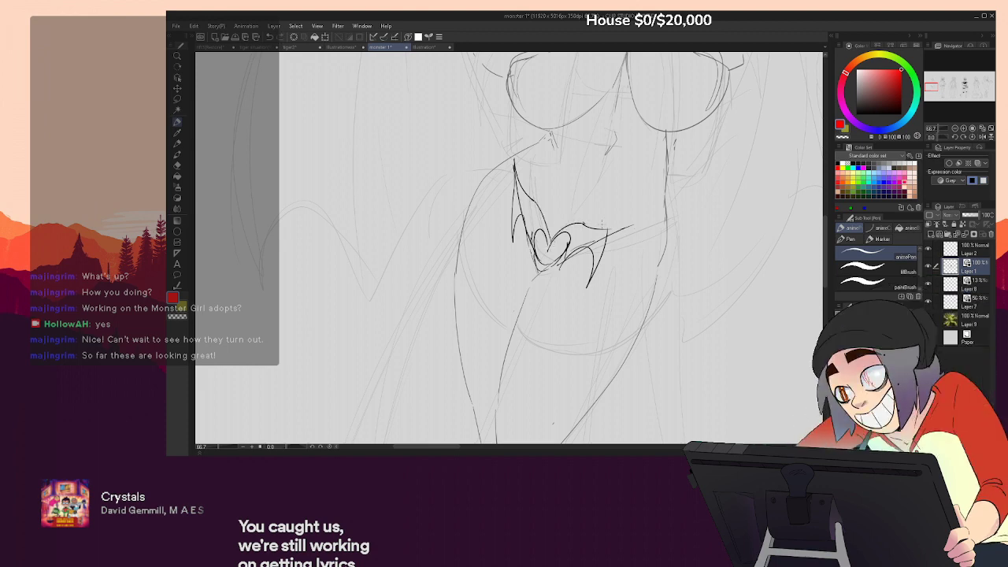
Undo the stray curves on the bat-winged figure's bust and redraw the contour line down its centre
drag(678, 210, 642, 395)
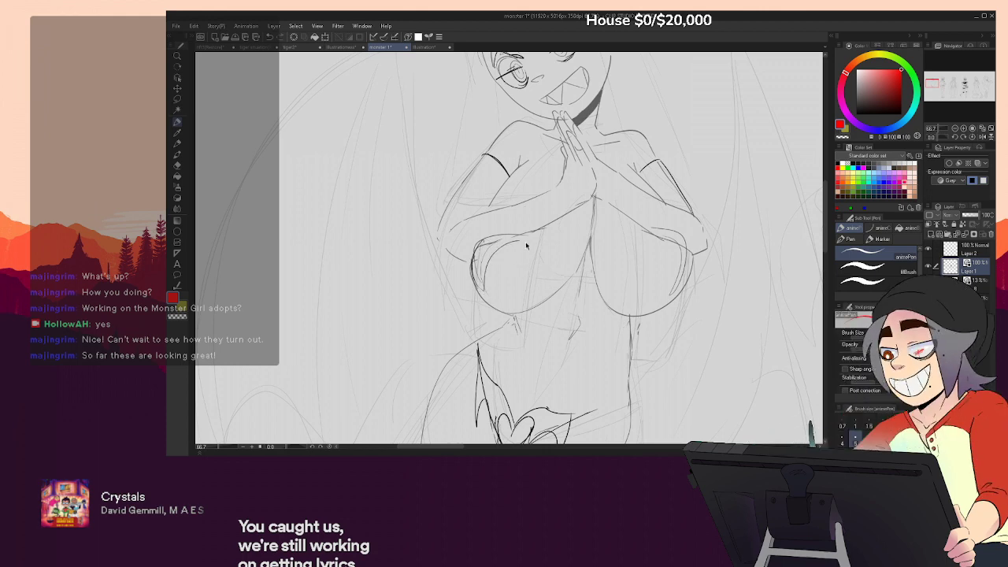
key(ctrl+z)
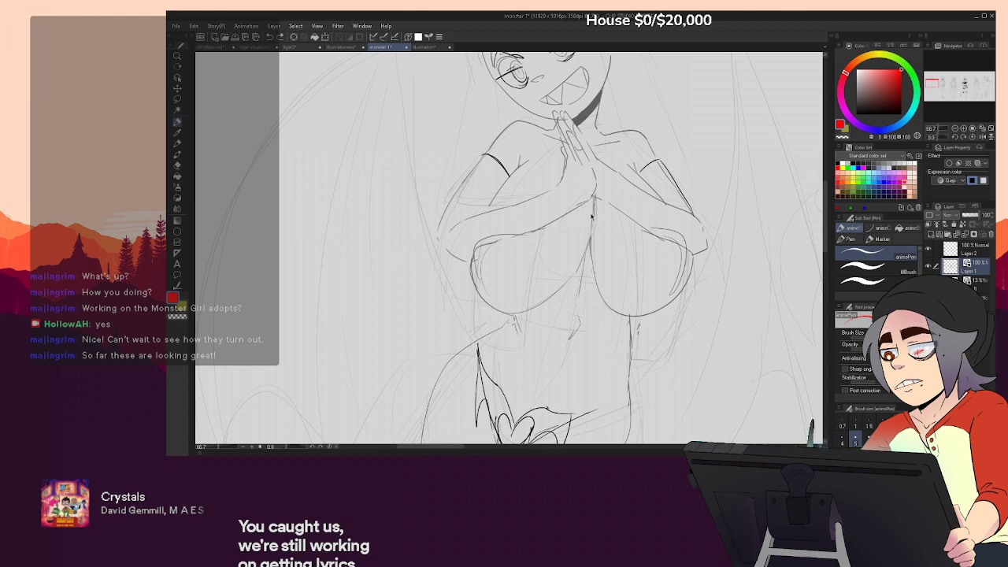
mouse_move(590, 201)
mouse_down()
mouse_move(586, 249)
mouse_move(615, 314)
mouse_up()
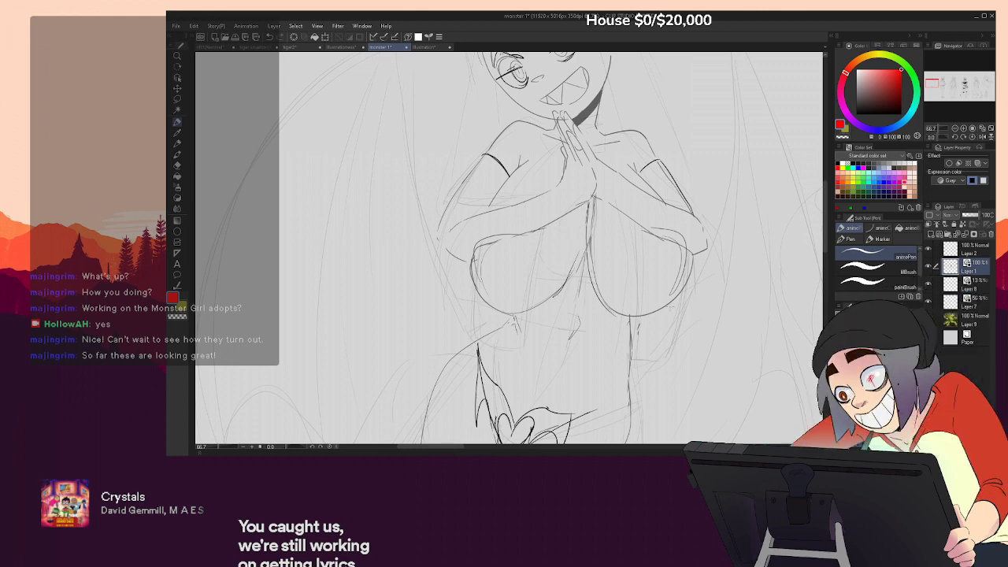
Sketch a nun-style veil around the bat-winged figure's head with a forehead band, pointed upper corners and long side edges, undoing one stroke
drag(690, 214, 709, 394)
drag(523, 227, 600, 183)
mouse_move(593, 173)
mouse_down()
mouse_move(600, 184)
mouse_move(551, 170)
mouse_move(491, 214)
mouse_up()
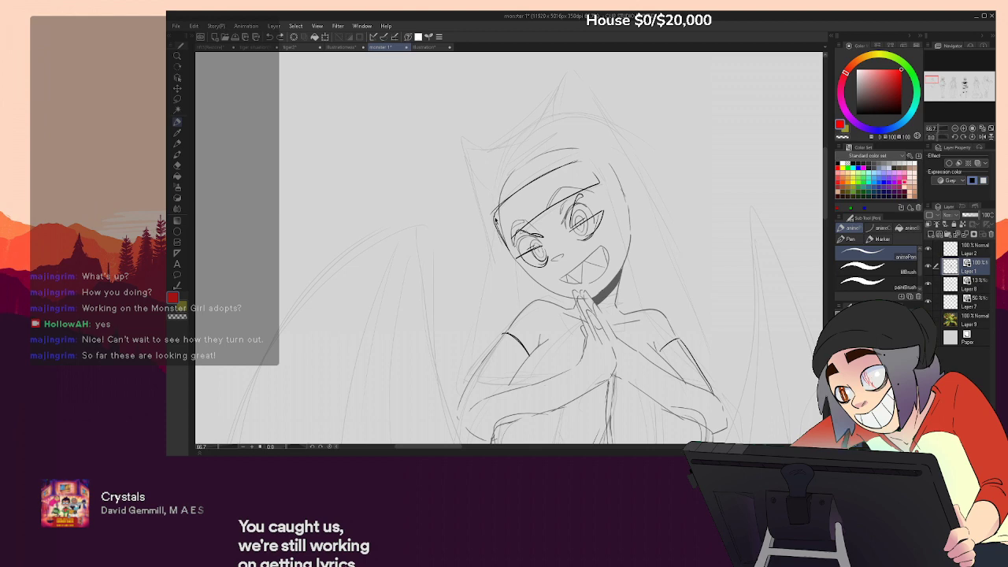
key(ctrl+z)
drag(494, 209, 504, 167)
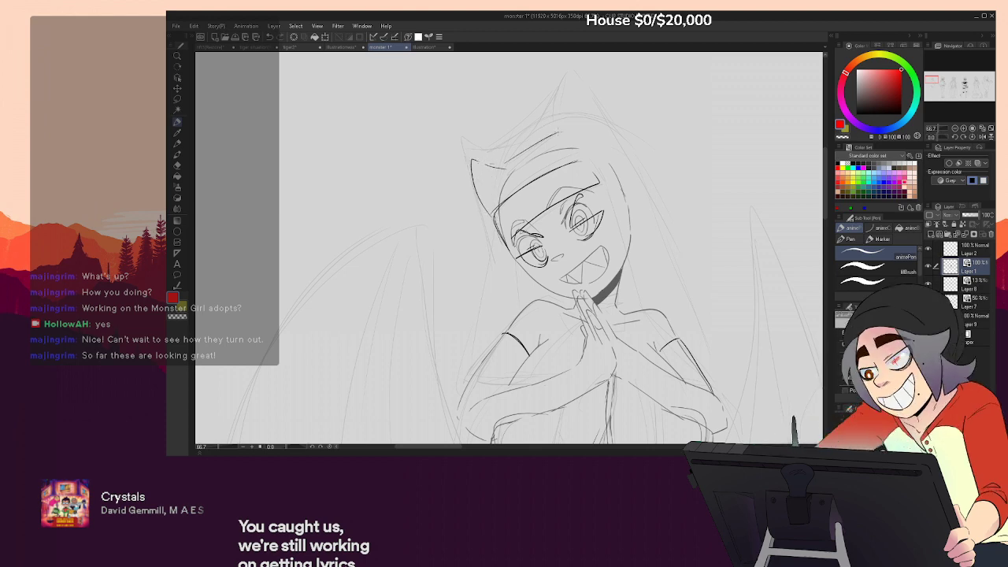
mouse_move(559, 93)
mouse_down()
mouse_move(617, 158)
mouse_move(551, 141)
mouse_move(616, 142)
mouse_up()
drag(660, 216, 676, 263)
drag(489, 215, 453, 375)
Draw a short angular cape collar over both of the bat-winged figure's shoulders, open around the clasped hands
mouse_move(472, 308)
mouse_down()
mouse_move(487, 298)
mouse_move(532, 184)
mouse_up()
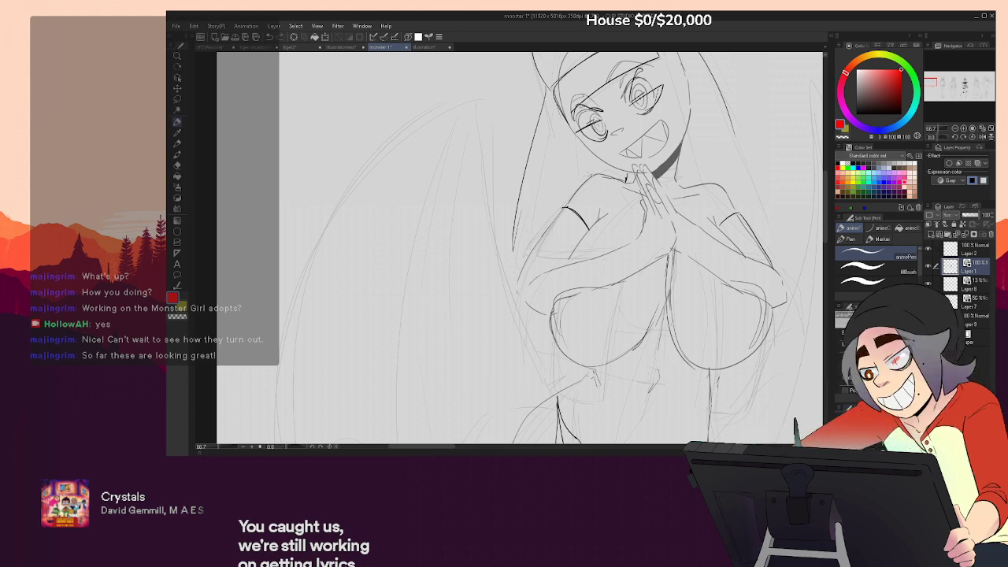
mouse_move(542, 199)
mouse_down()
mouse_move(633, 201)
mouse_move(646, 215)
mouse_up()
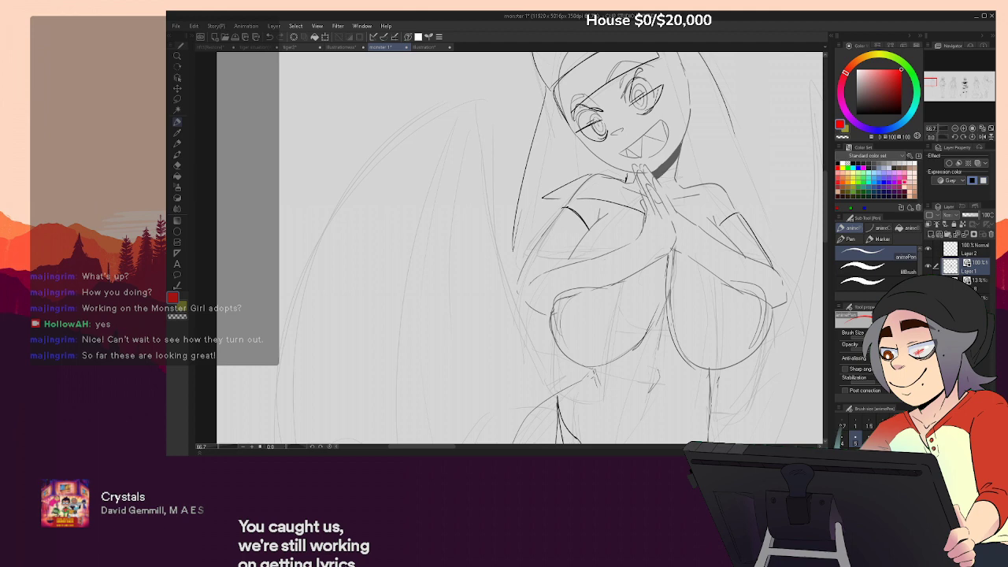
drag(607, 214, 644, 217)
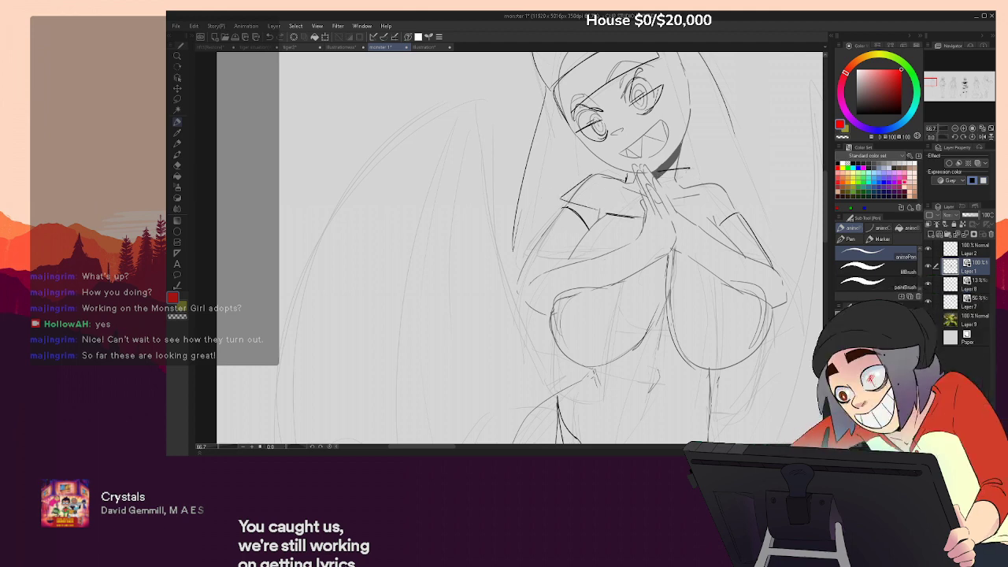
mouse_move(690, 183)
mouse_down()
mouse_move(726, 181)
mouse_move(681, 219)
mouse_up()
Erase and redraw the veil's outer edge with a wider fall and a bottom hem, adding an inner fold beside the cheek
drag(742, 232, 718, 291)
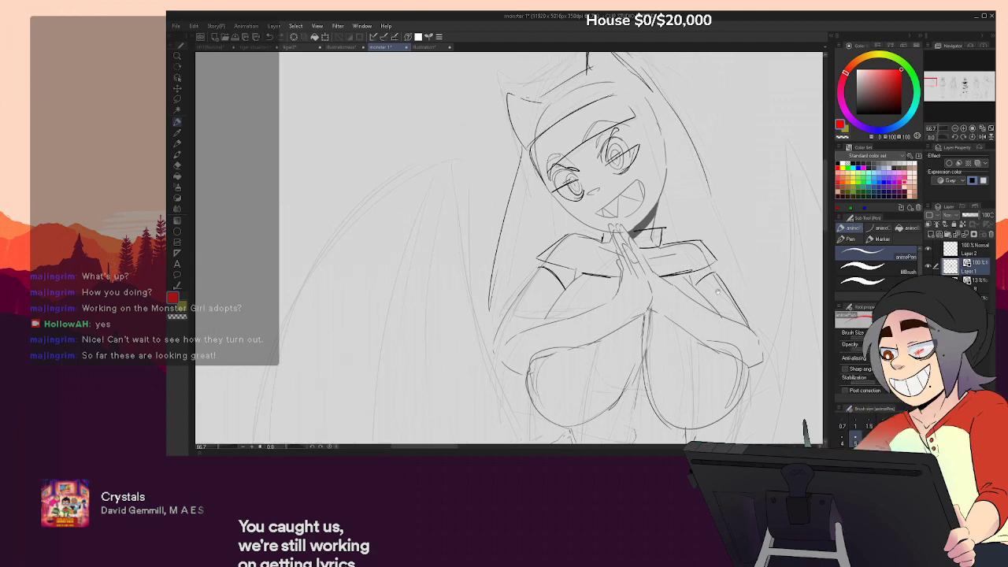
key(e)
drag(494, 279, 507, 214)
key(p)
drag(517, 134, 479, 280)
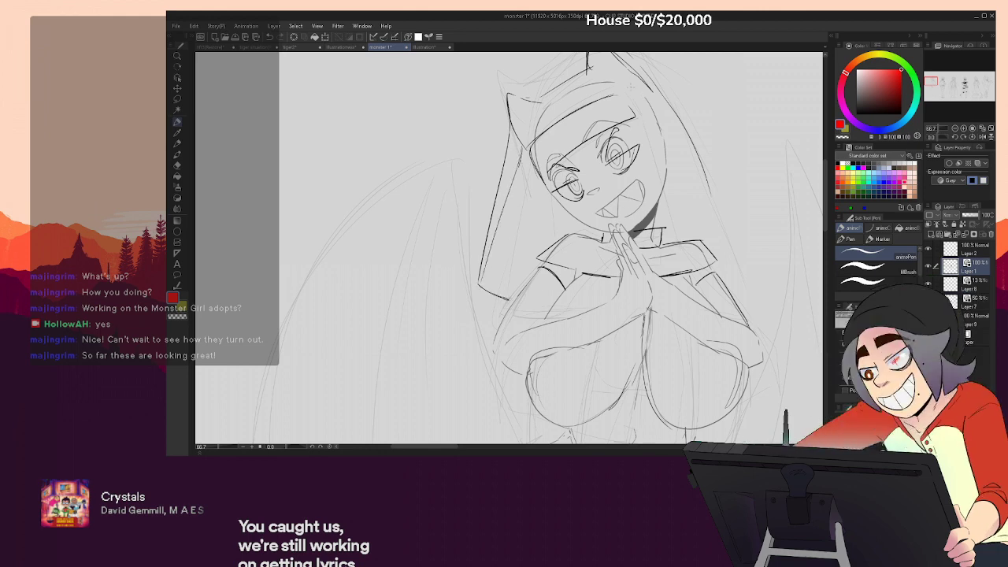
drag(647, 133, 664, 260)
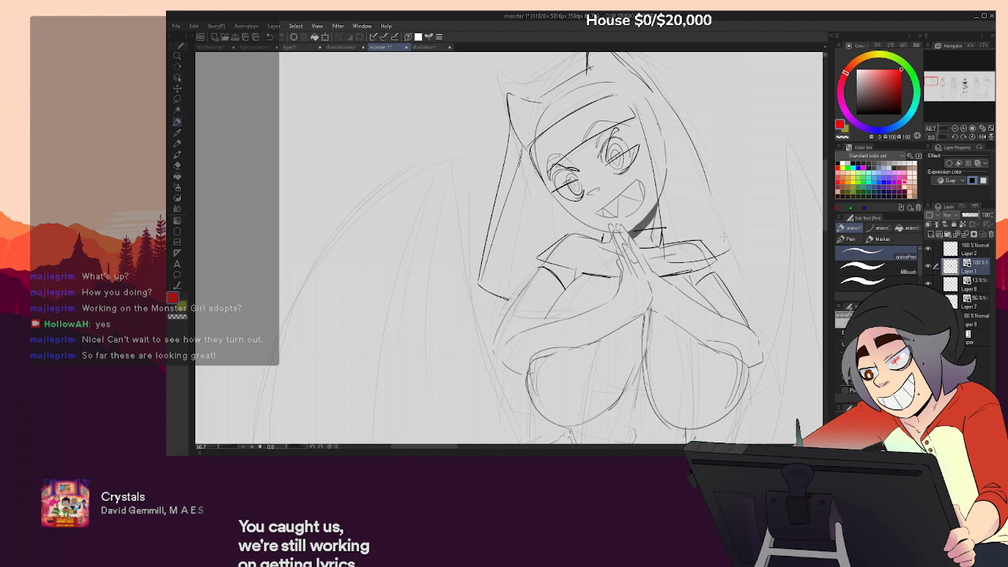
Erase the veil's pointed upper corners and sketch a rounded crown over the head
drag(699, 259, 712, 153)
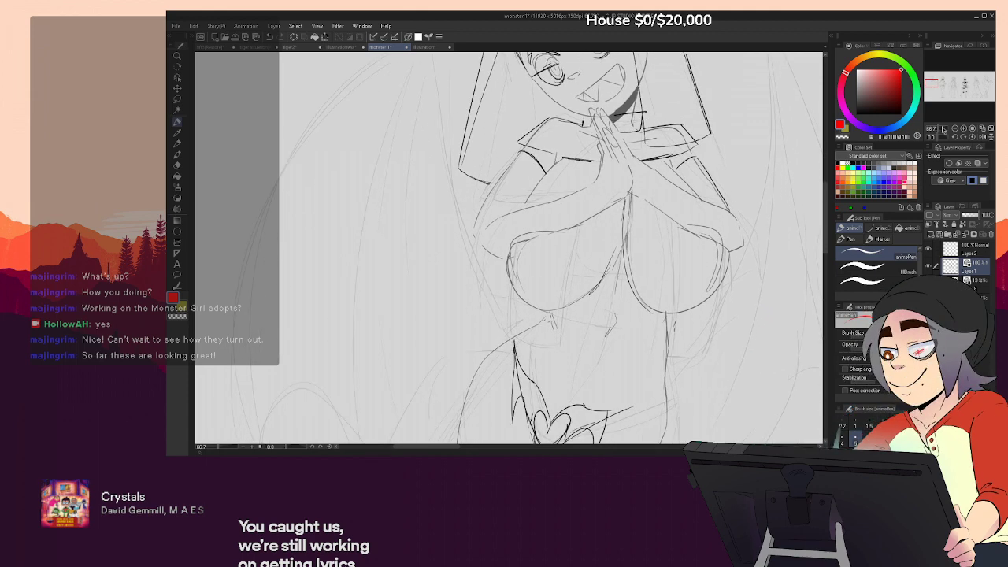
key(ctrl+minus)
key(ctrl+minus)
mouse_move(707, 308)
mouse_down()
mouse_move(716, 279)
mouse_move(712, 324)
mouse_up()
key(e)
mouse_move(561, 93)
mouse_down()
mouse_move(567, 100)
mouse_move(509, 111)
mouse_up()
key(p)
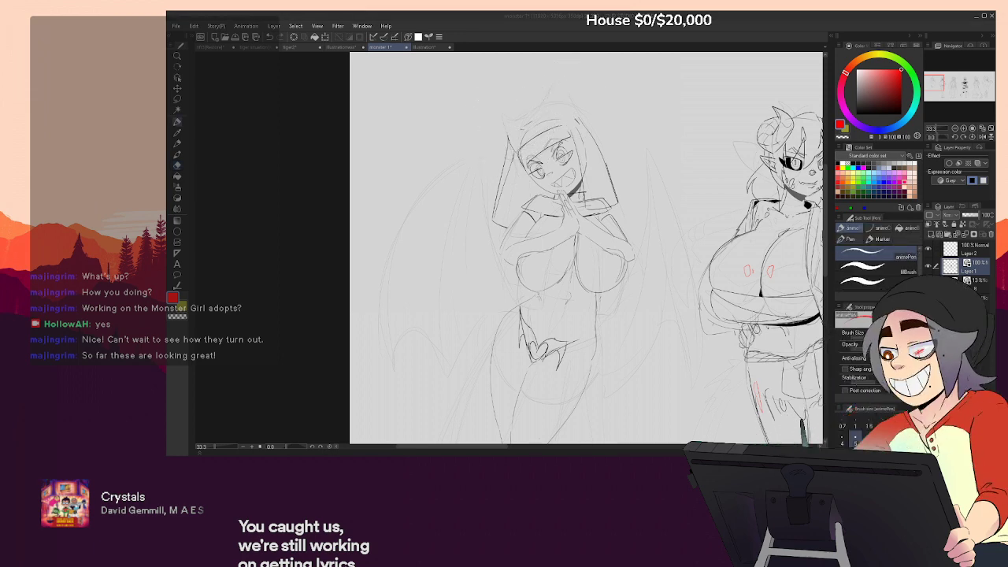
key(p)
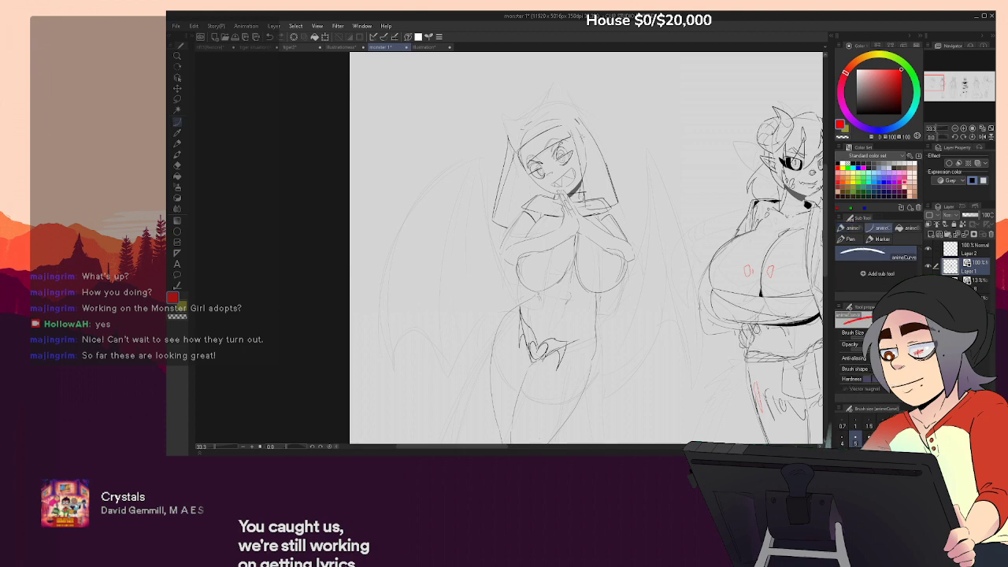
key(p)
key(b)
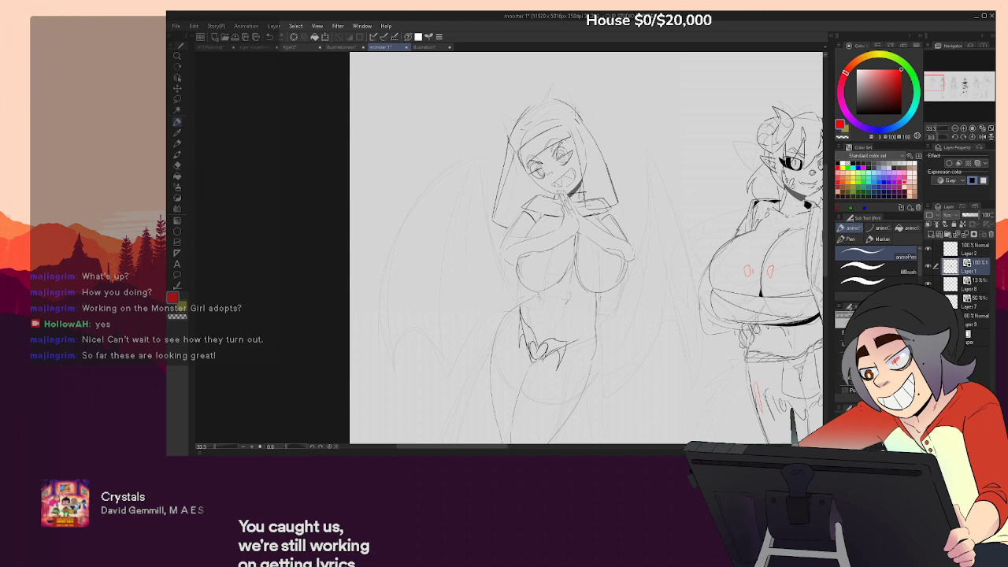
Erase the veil's outer edge beside the forehead and rework it as a smooth curve
key(e)
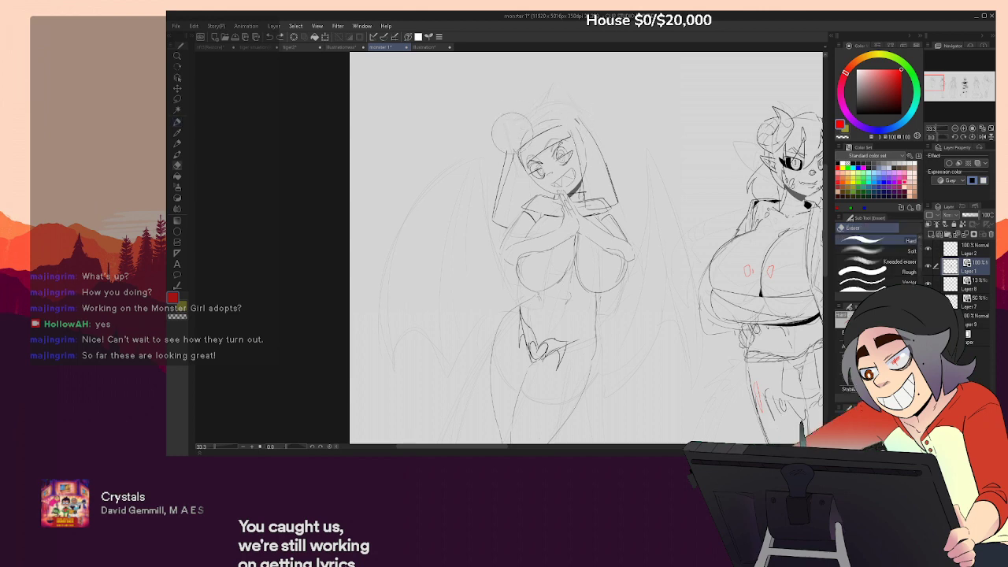
key(p)
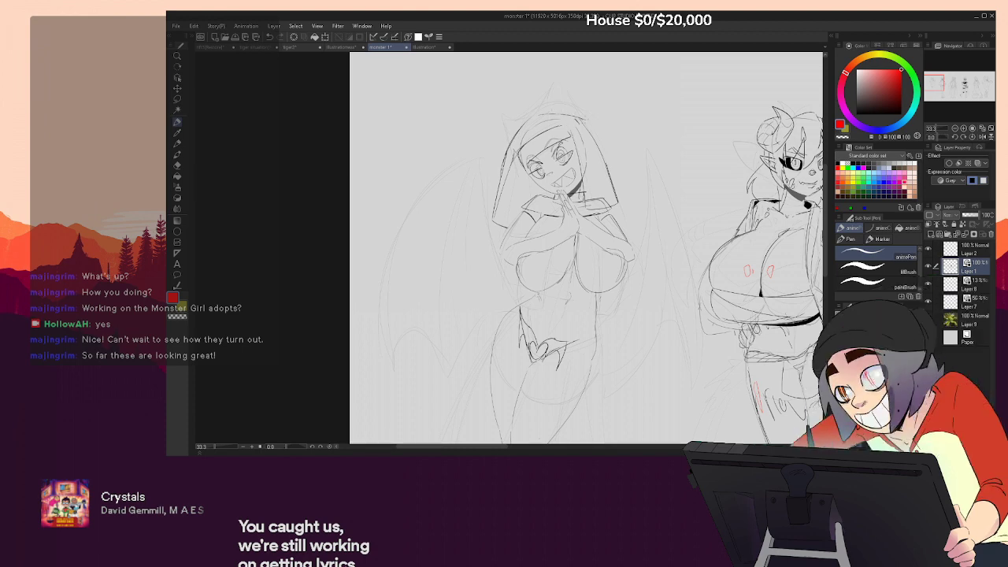
key(e)
drag(521, 122, 508, 148)
key(p)
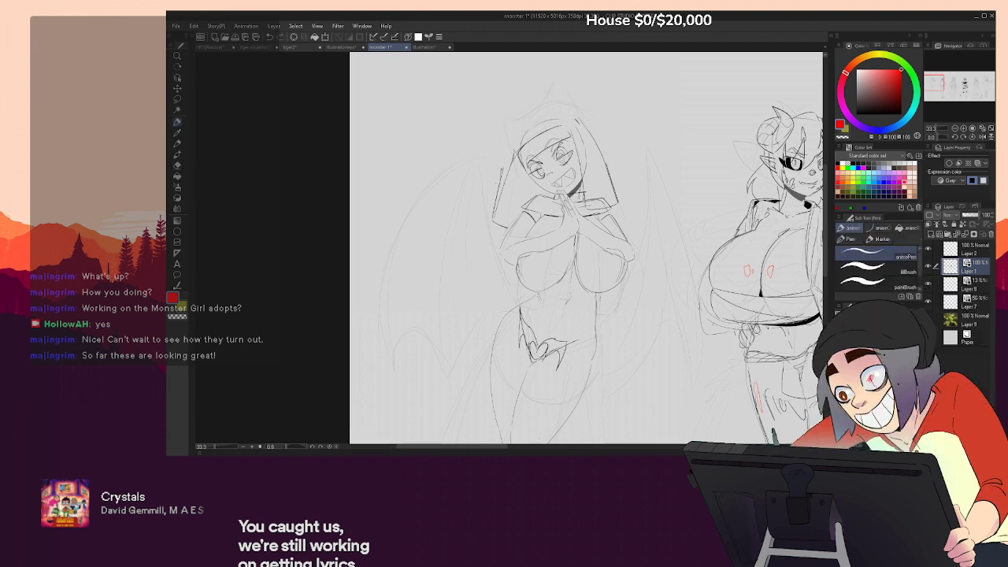
Sketch short sleeve cuffs on both of the bat-winged figure's upper arms and fill their small inner gaps with black
drag(641, 197, 673, 196)
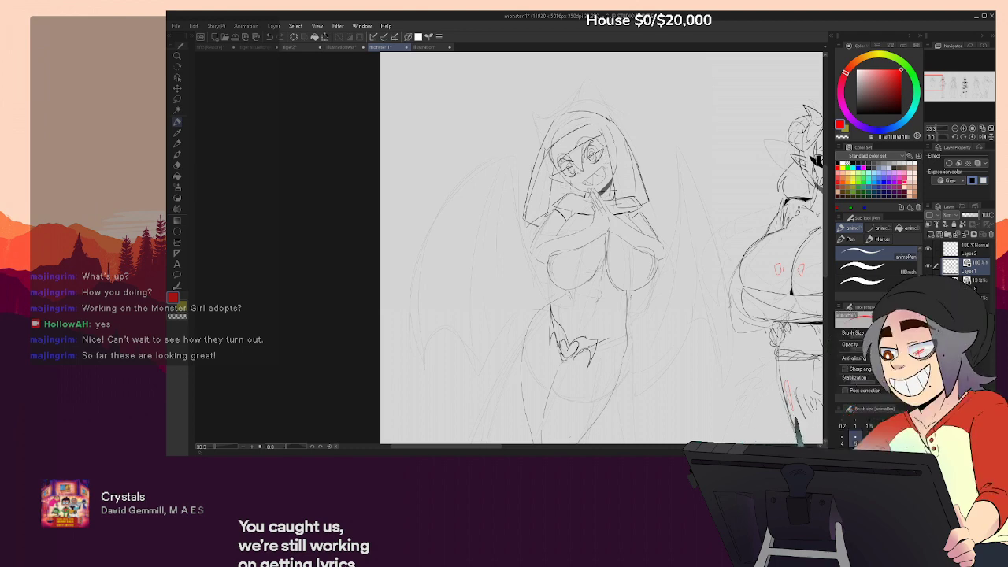
drag(655, 229, 663, 161)
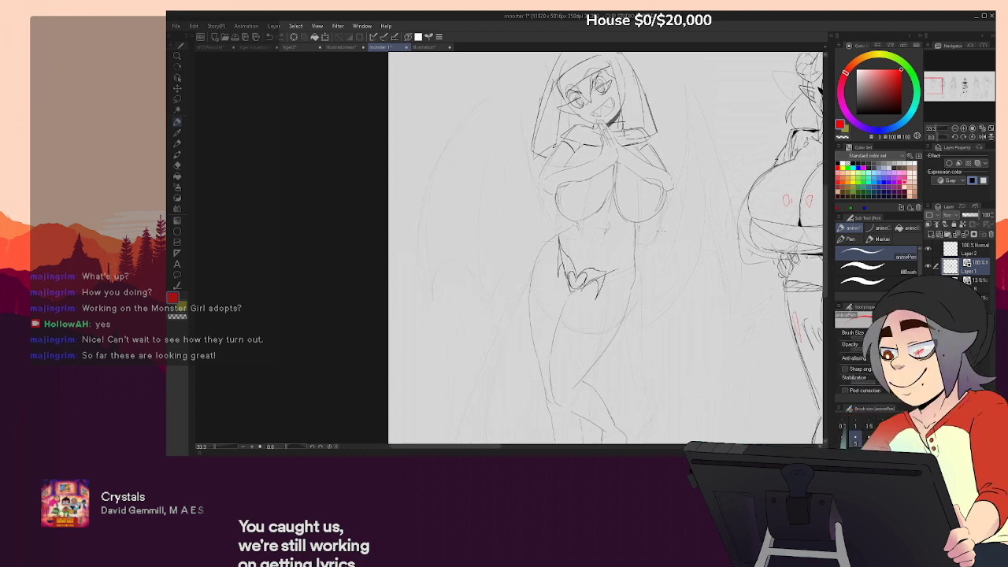
mouse_move(663, 215)
mouse_down()
mouse_move(653, 225)
mouse_move(652, 215)
mouse_up()
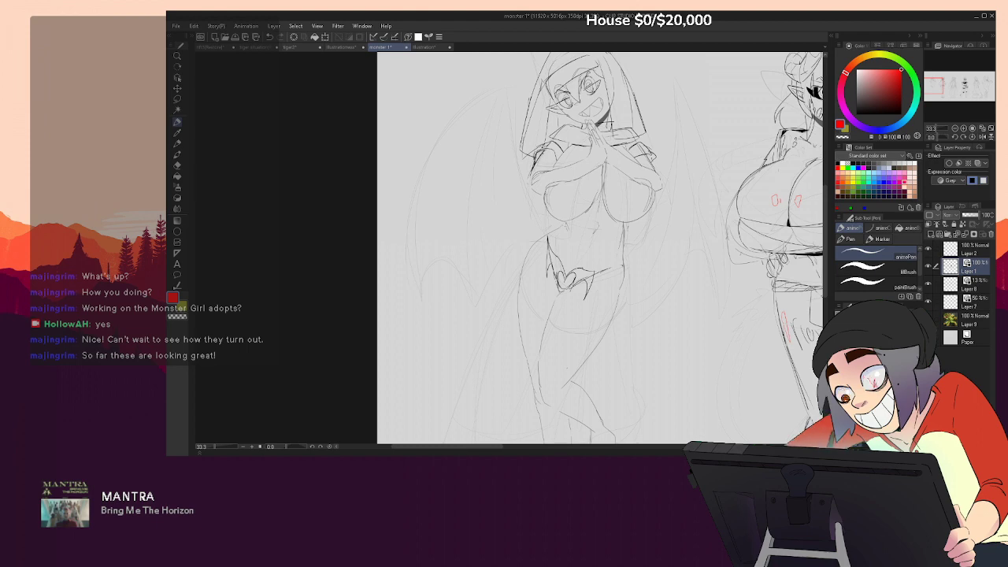
key(g)
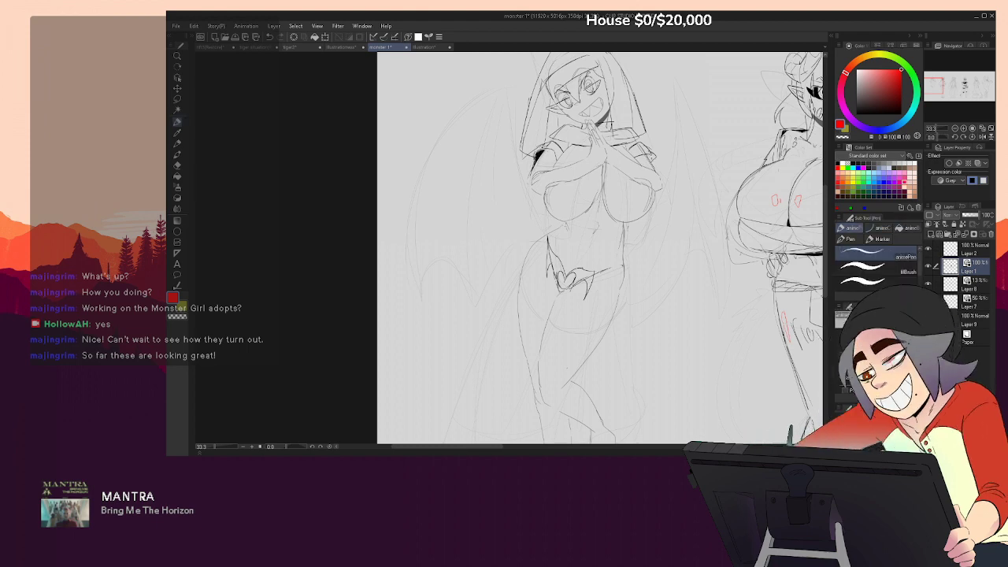
drag(665, 221, 683, 260)
key(p)
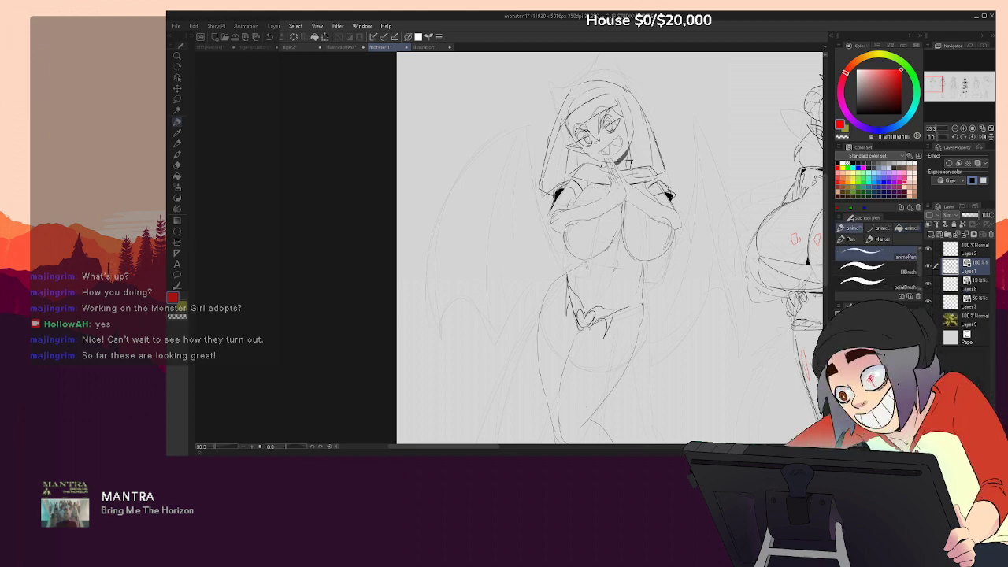
Draw a curved garment edge across the bat-winged figure's bust, replacing the first short stroke
drag(643, 227, 662, 227)
key(ctrl+z)
drag(567, 224, 655, 228)
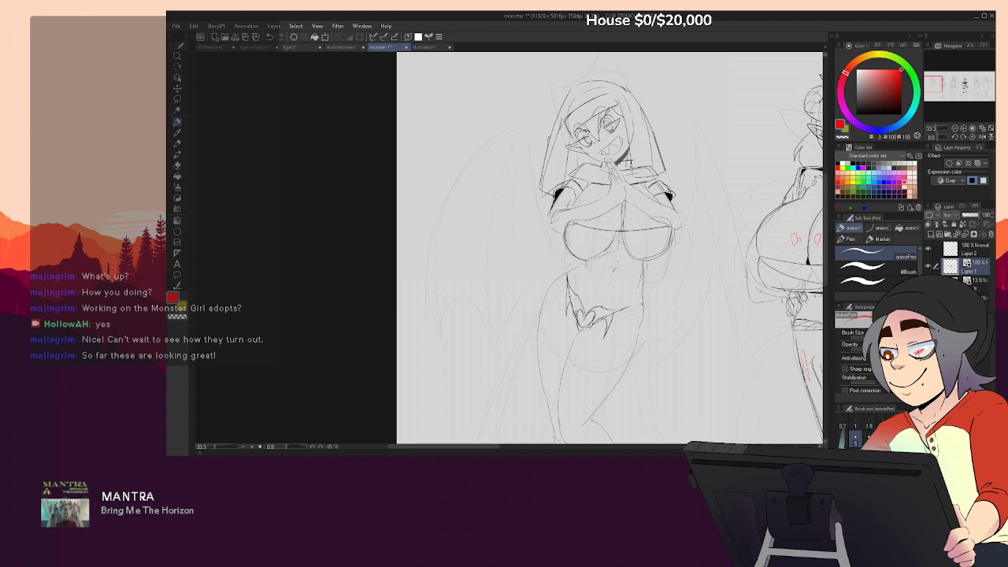
Draw a curved hem across the front thigh and begin the bent leg's boot with a pointed knee top and shin lines
mouse_move(684, 261)
mouse_down()
mouse_move(693, 204)
mouse_move(654, 193)
mouse_move(669, 187)
mouse_move(675, 146)
mouse_move(660, 201)
mouse_up()
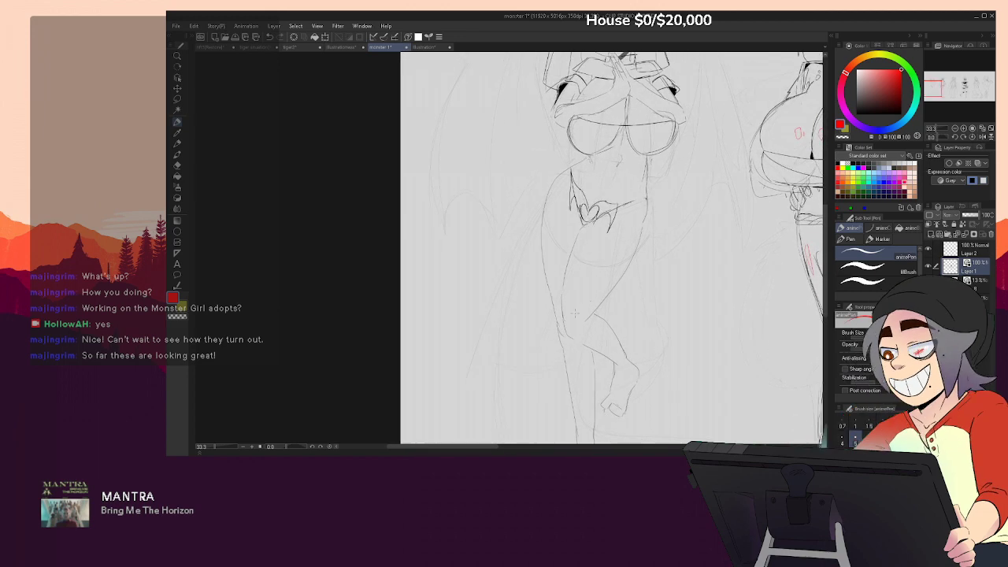
drag(563, 294, 620, 277)
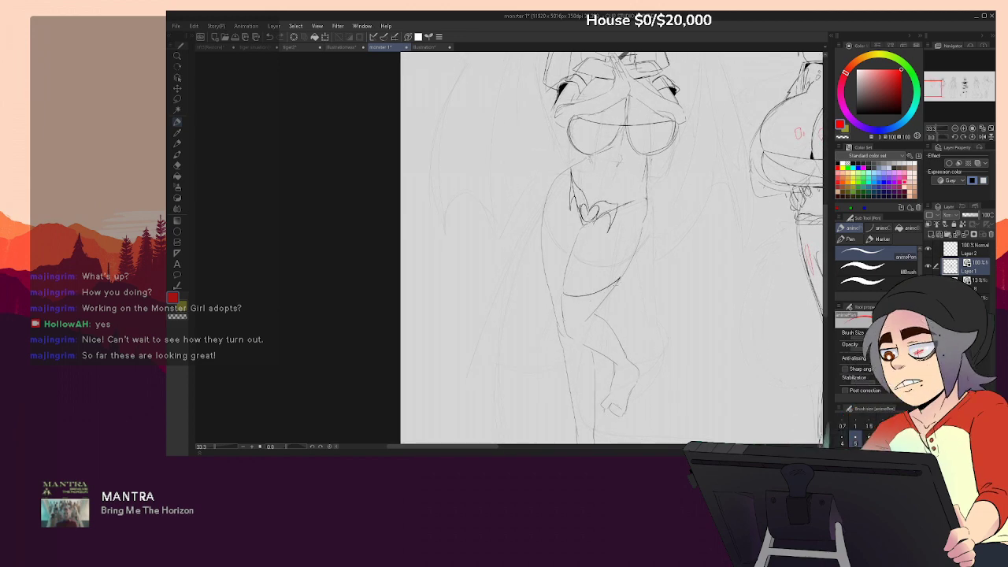
drag(605, 314, 620, 325)
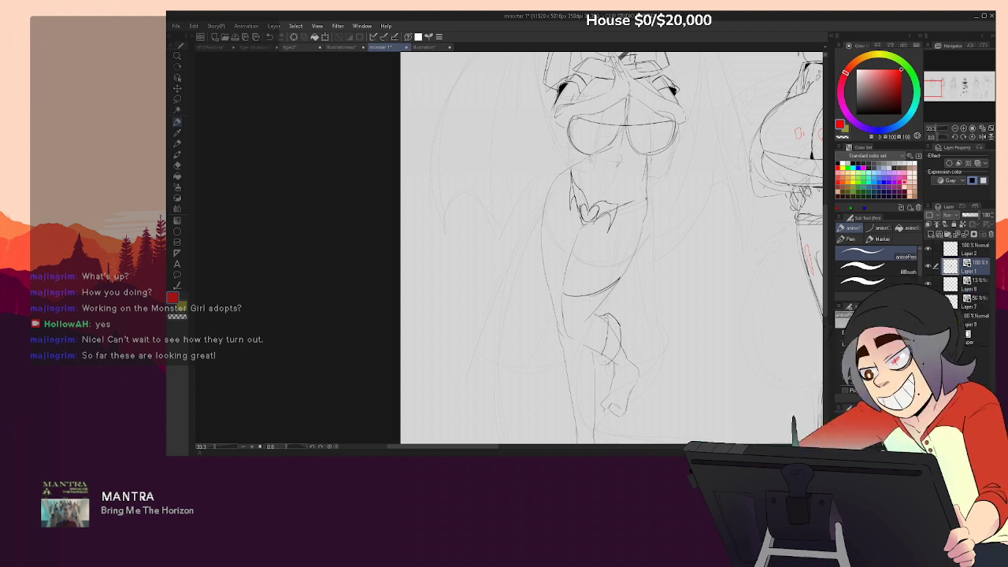
drag(600, 355, 606, 362)
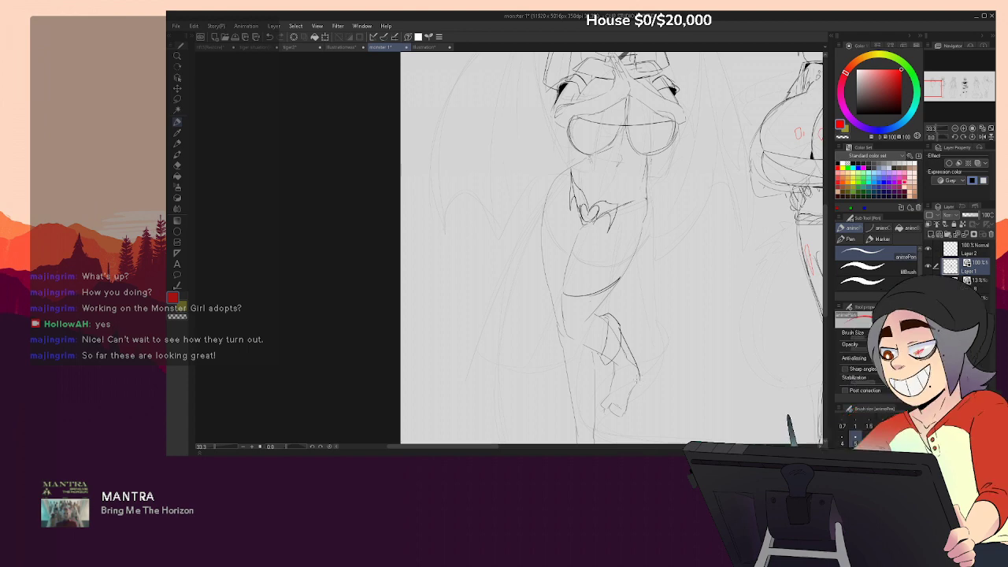
Undo the last boot stroke, clean up the bent leg's boot edge and outline the boot down around the foot
mouse_move(634, 360)
mouse_down()
mouse_move(640, 405)
mouse_move(639, 265)
mouse_up()
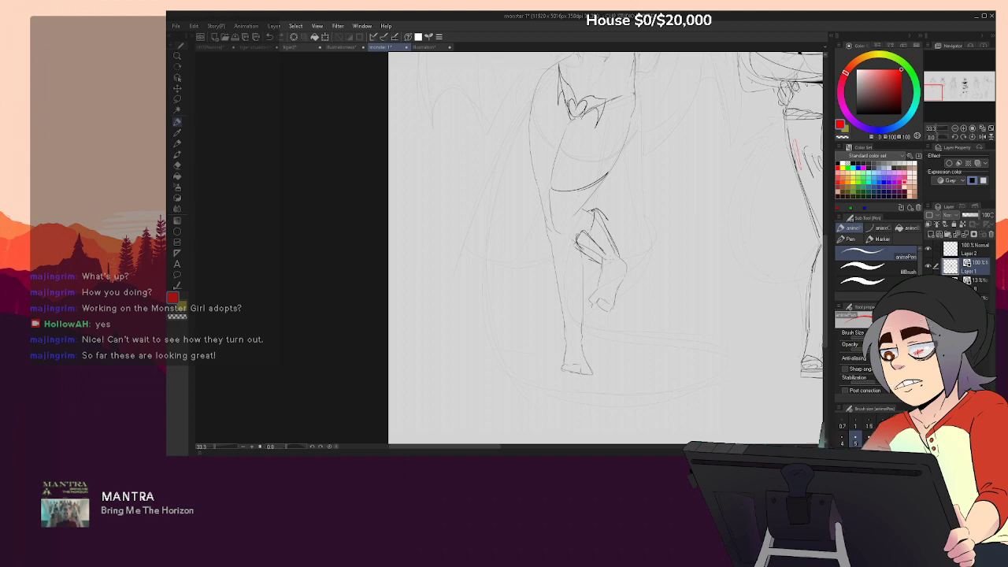
key(ctrl+z)
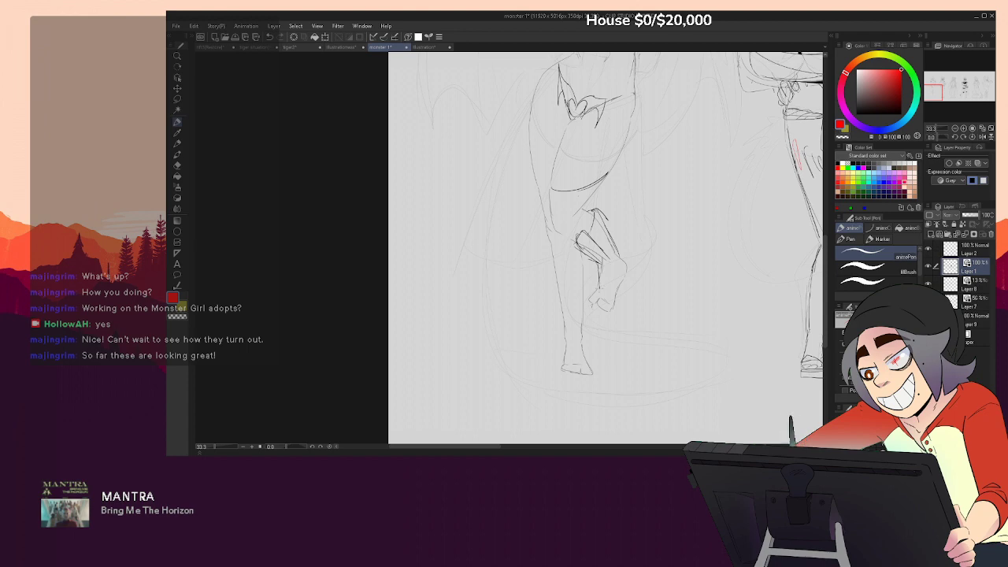
key(e)
mouse_move(602, 218)
mouse_down()
mouse_move(618, 234)
mouse_move(608, 233)
mouse_up()
key(p)
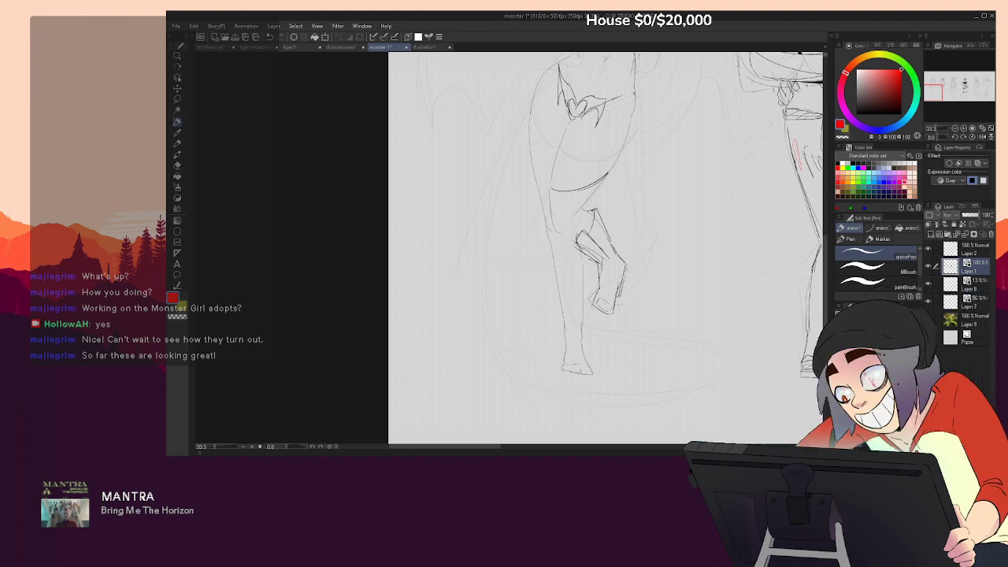
Draw the hem on the standing leg's thigh and outline its tall boot from a curved knee top down to the foot
drag(647, 248, 654, 352)
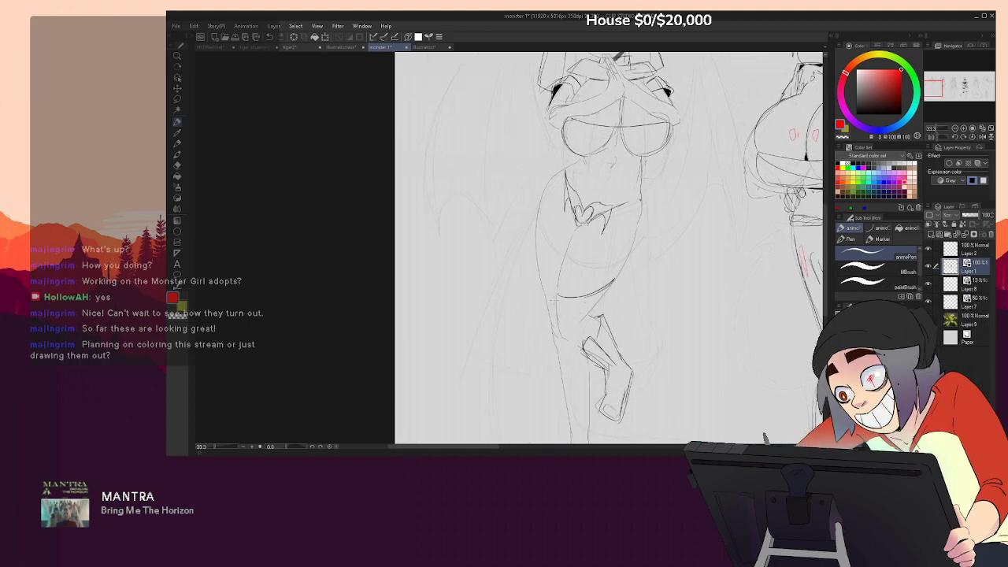
drag(545, 301, 556, 307)
mouse_move(582, 369)
mouse_down()
mouse_move(596, 293)
mouse_move(580, 326)
mouse_up()
drag(592, 290, 596, 311)
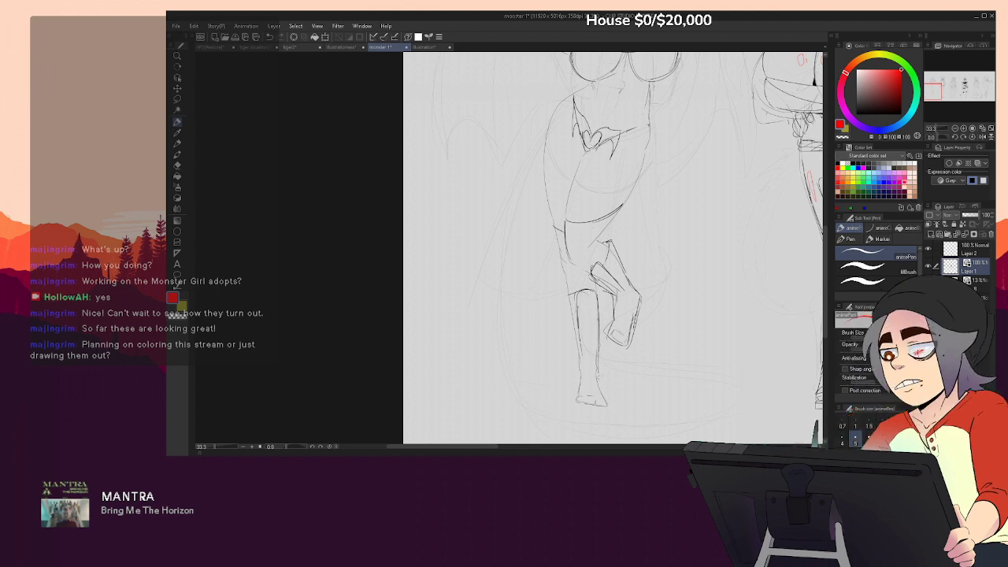
drag(597, 373, 608, 386)
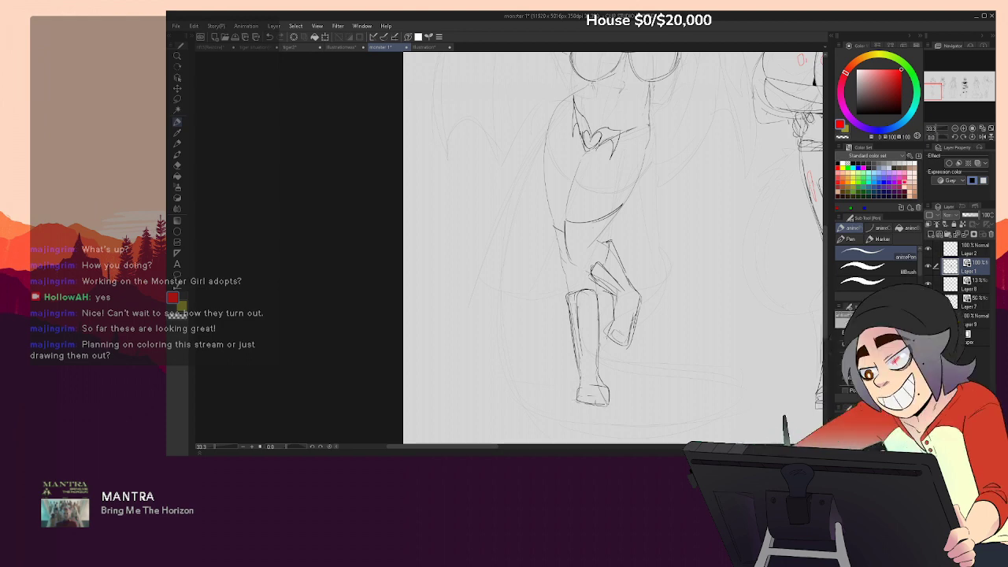
Rework the bent leg's boot, cleaning up the knee top and redrawing the shin and foot outlines
drag(661, 273, 664, 277)
key(e)
mouse_move(593, 271)
mouse_down()
mouse_move(614, 242)
mouse_move(605, 278)
mouse_up()
key(p)
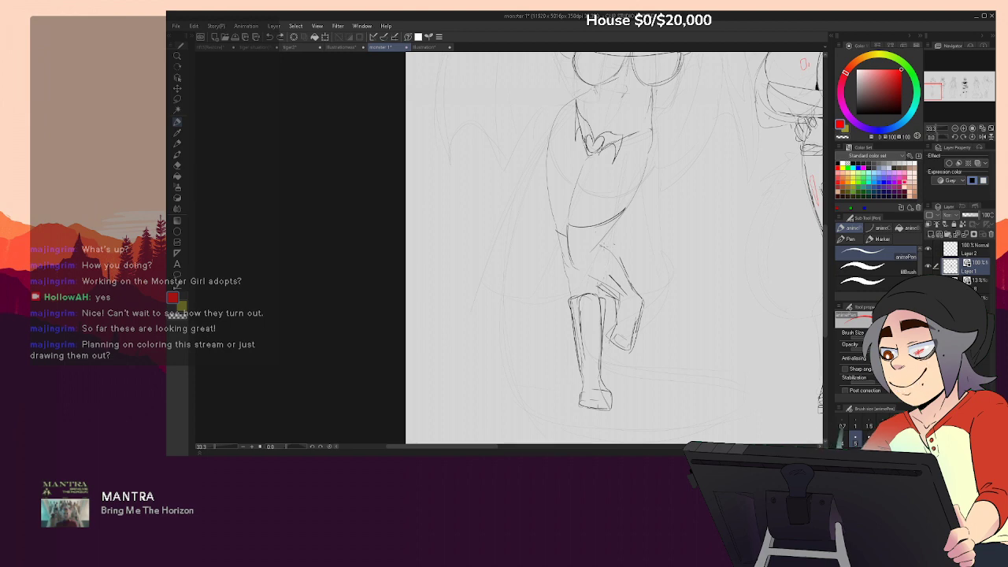
key(ctrl+z)
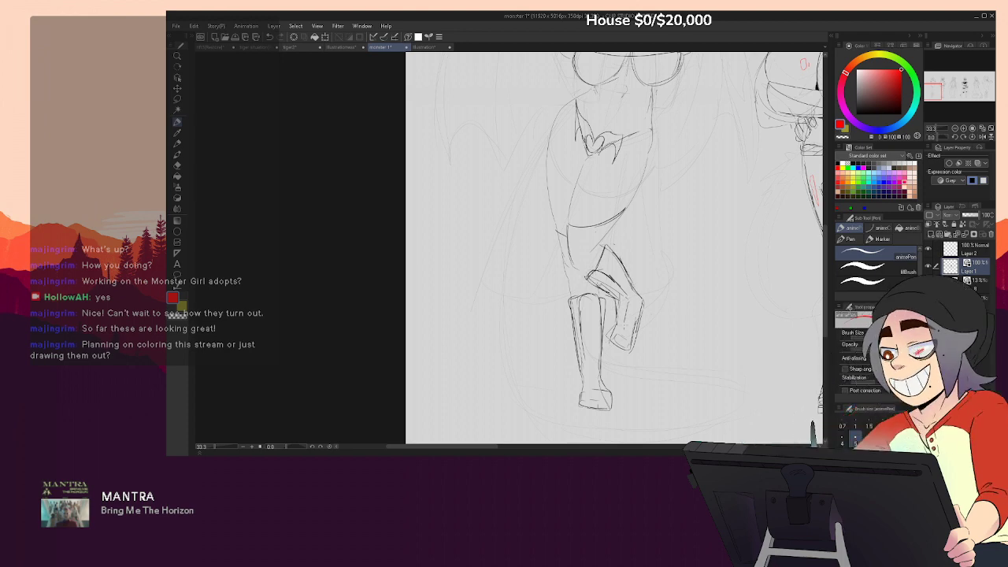
drag(628, 297, 624, 324)
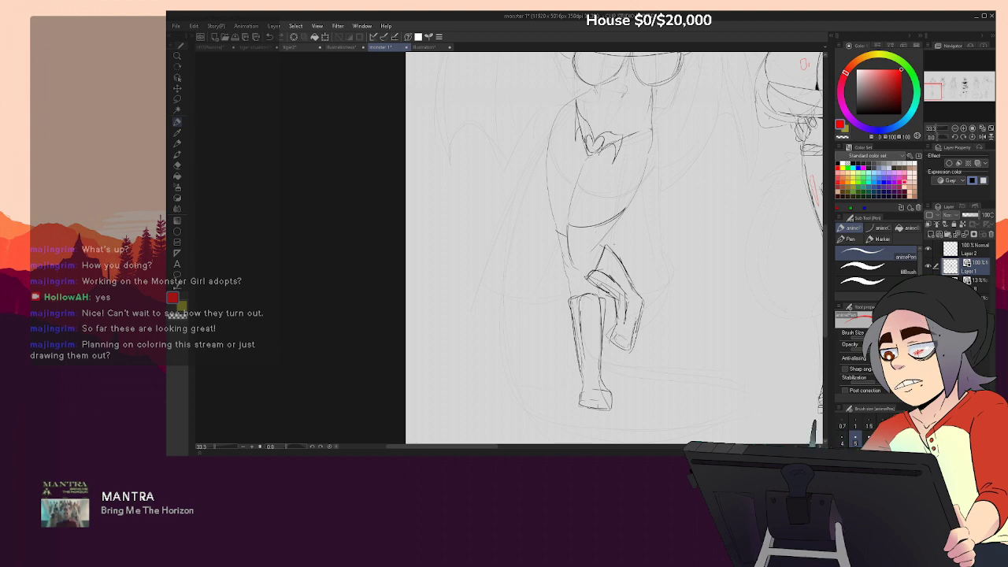
drag(640, 309, 629, 342)
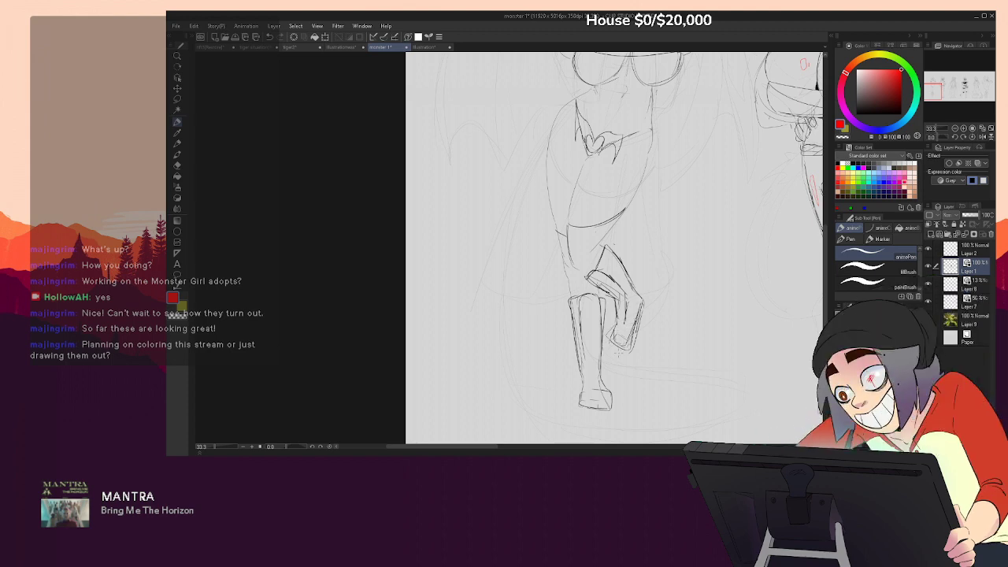
Try a long veil edge hanging beside the torso, then remove it and clean up the veil's lower edge near the shoulder
drag(685, 220, 677, 339)
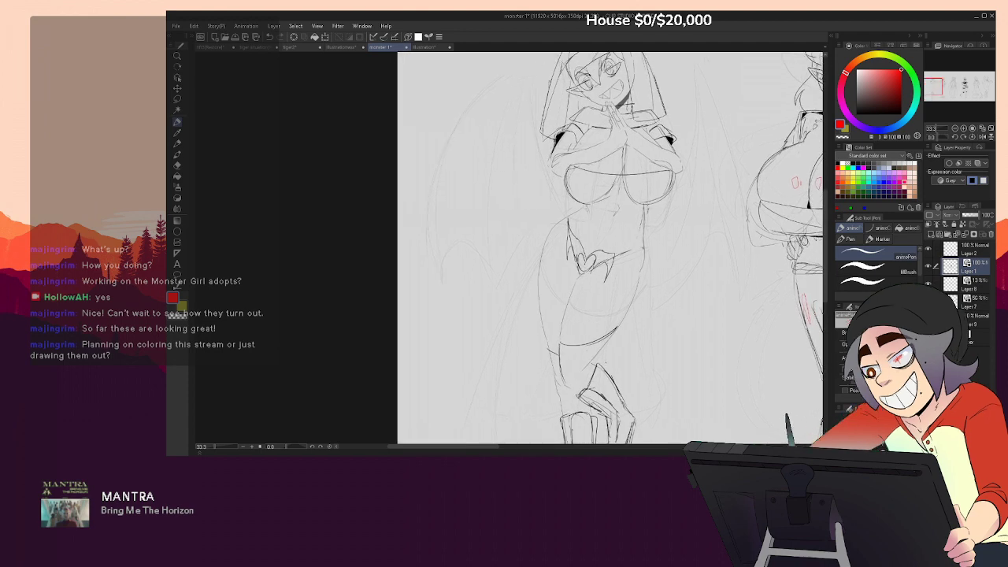
drag(674, 238, 672, 316)
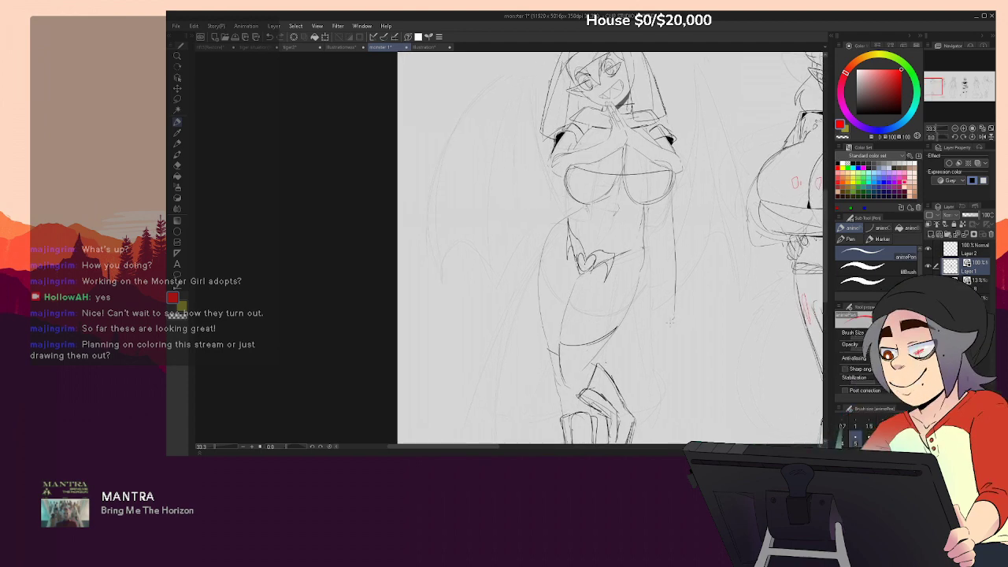
key(e)
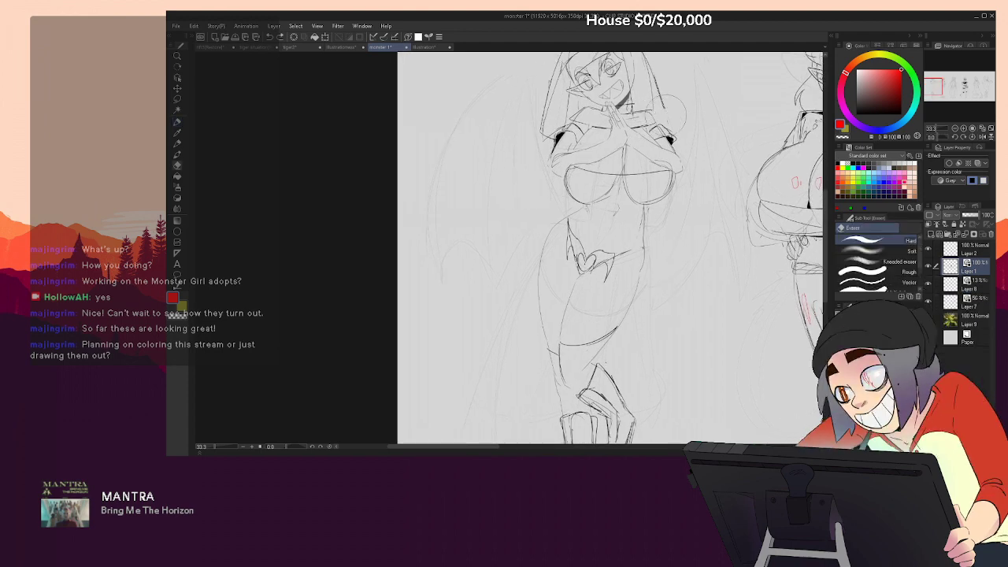
drag(631, 81, 633, 109)
drag(635, 158, 624, 217)
key(p)
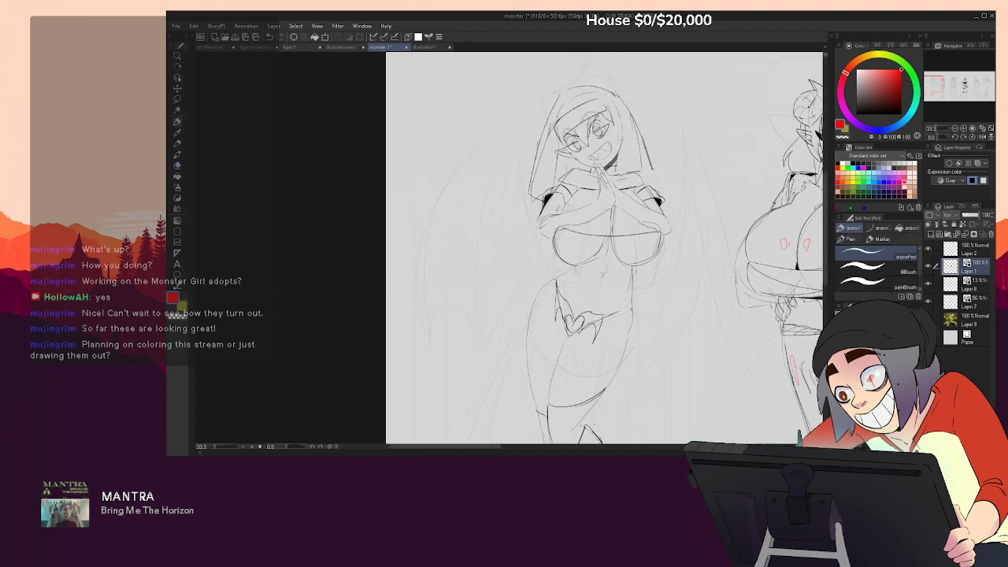
Lengthen the nun's veil on both sides, drawing its edges from the head down to a hem at waist height
drag(615, 119, 623, 173)
key(e)
key(p)
drag(615, 98, 635, 178)
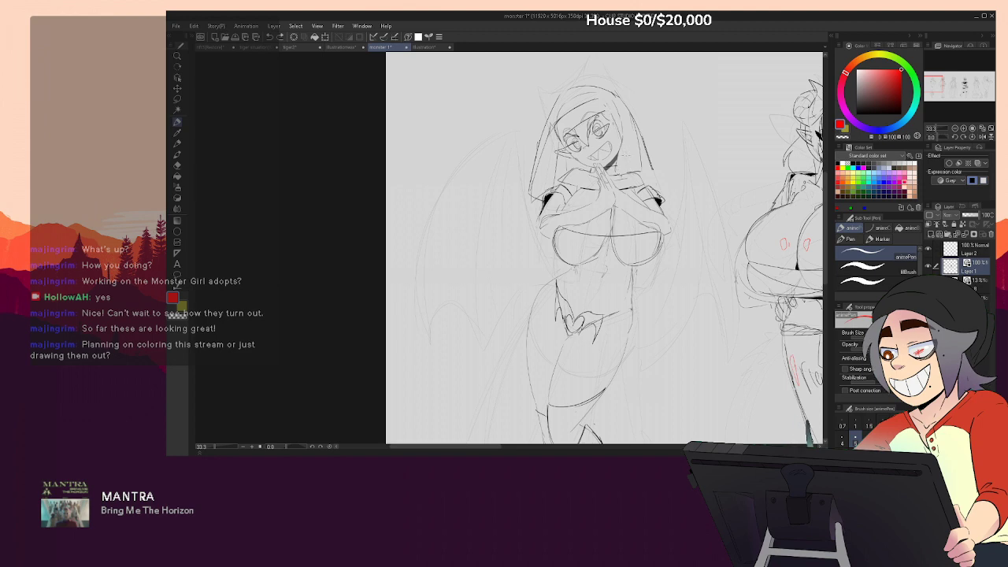
drag(649, 170, 659, 189)
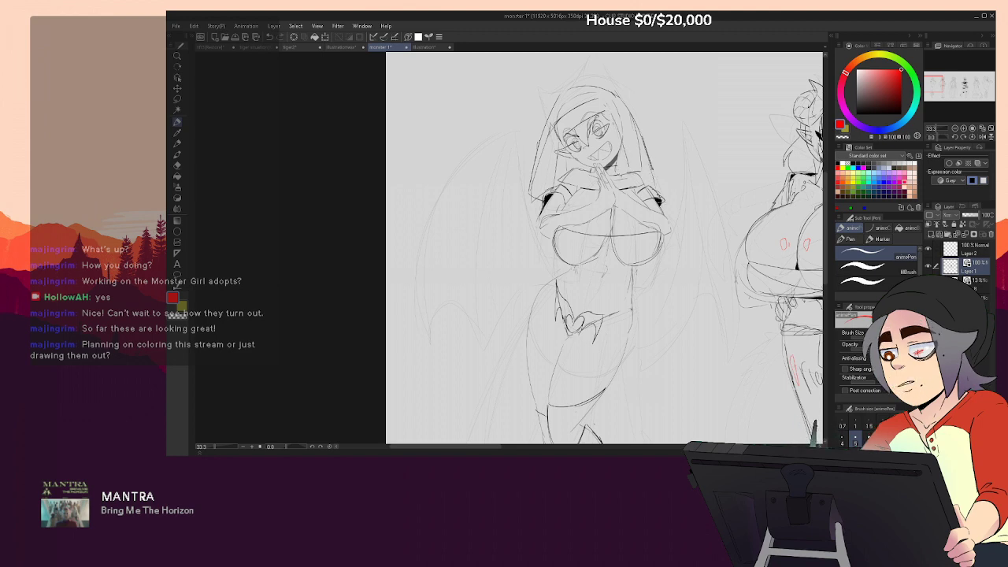
drag(670, 229, 672, 313)
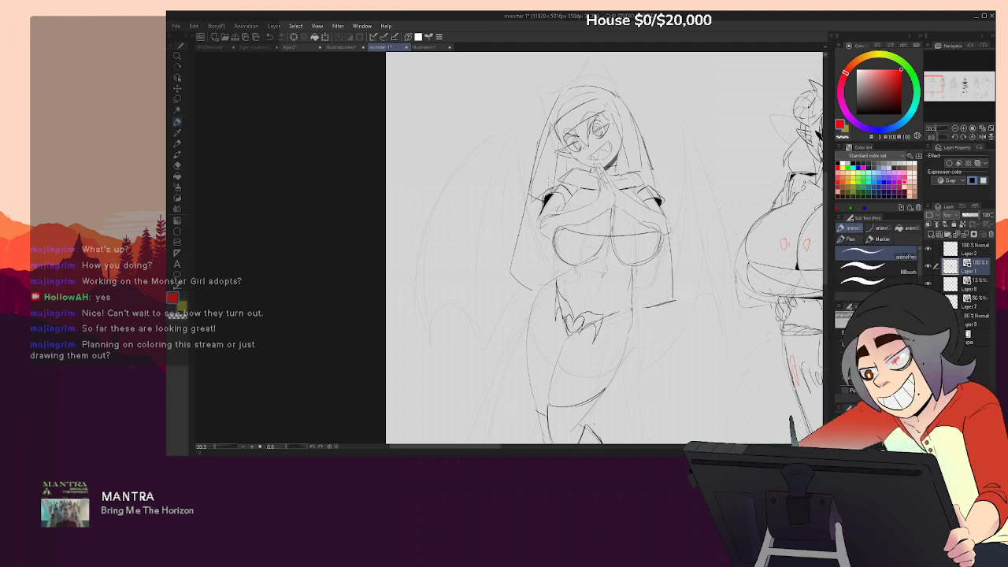
key(ctrl+z)
drag(553, 134, 515, 275)
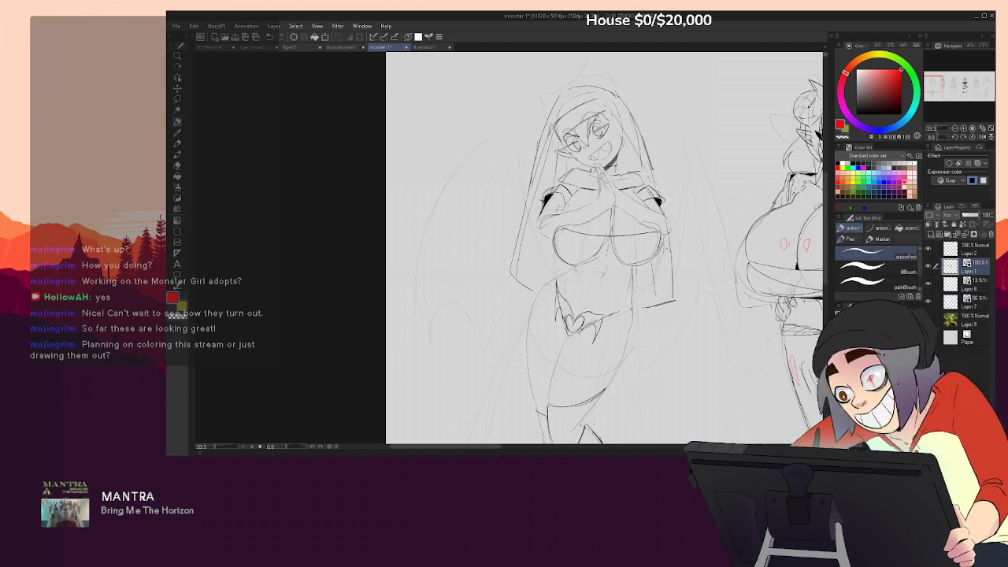
Draw a long tail curving out behind the hips and past the thigh, ending in a pointed spade tip
drag(543, 201, 553, 229)
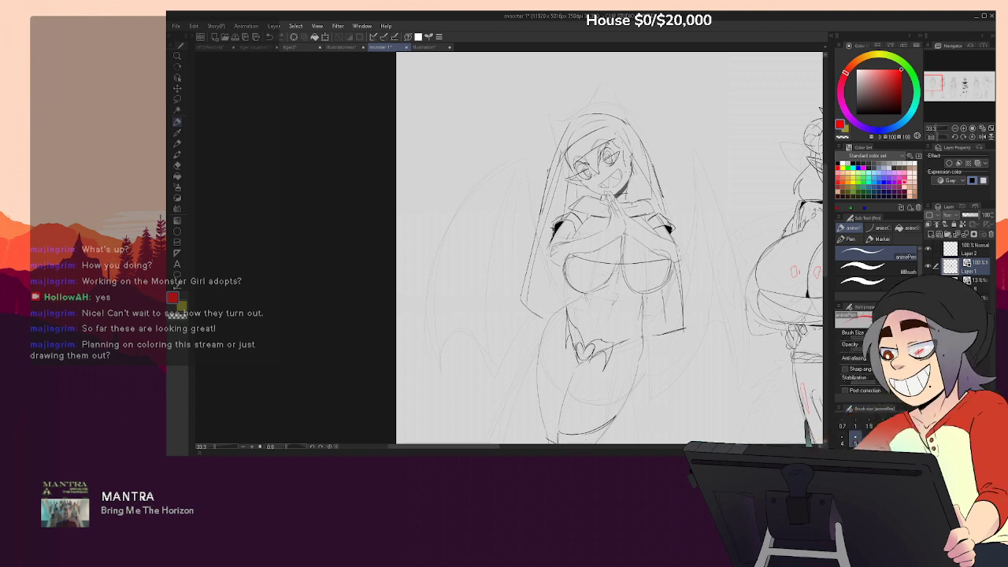
drag(606, 260, 611, 219)
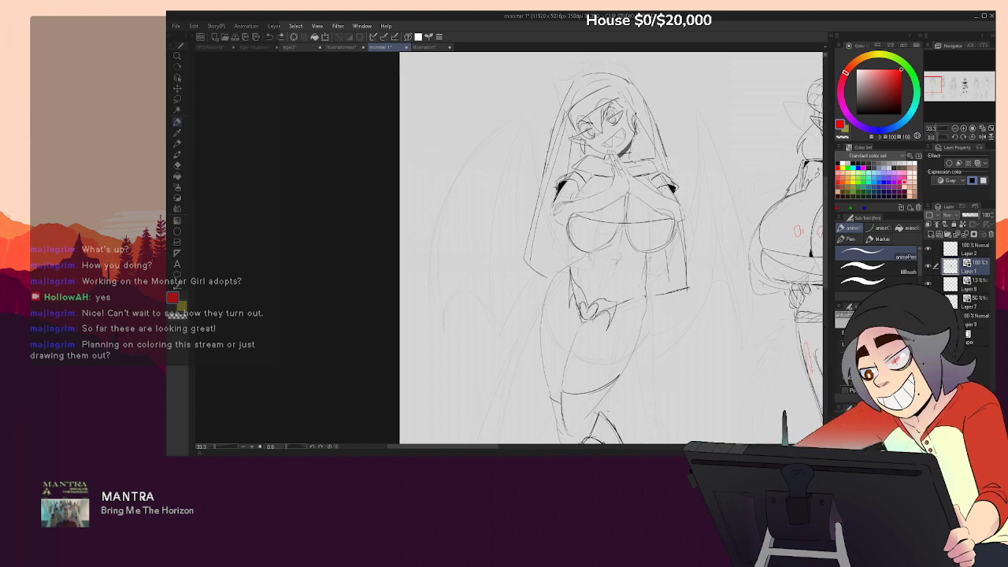
drag(702, 212, 711, 171)
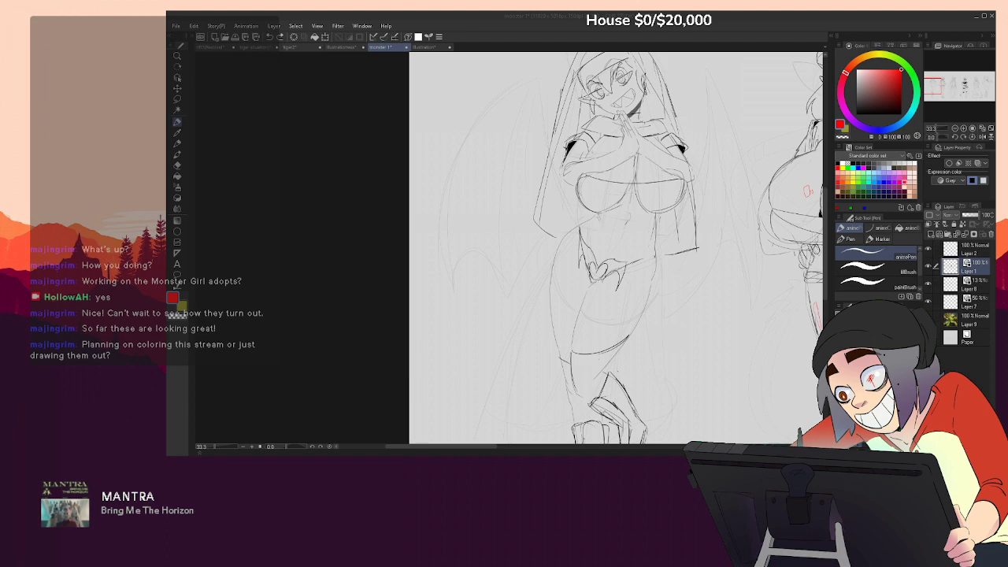
drag(701, 308, 672, 292)
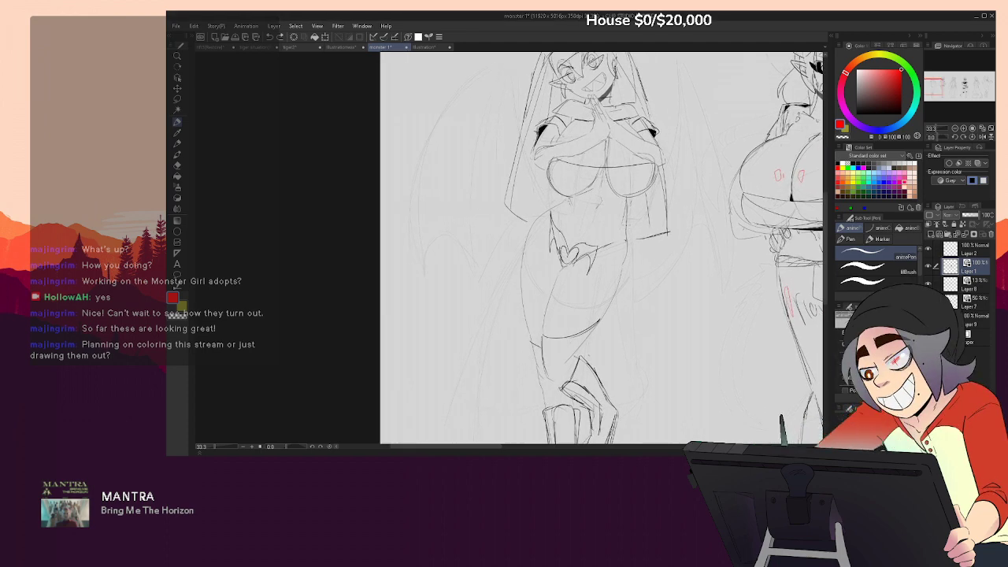
drag(670, 237, 666, 269)
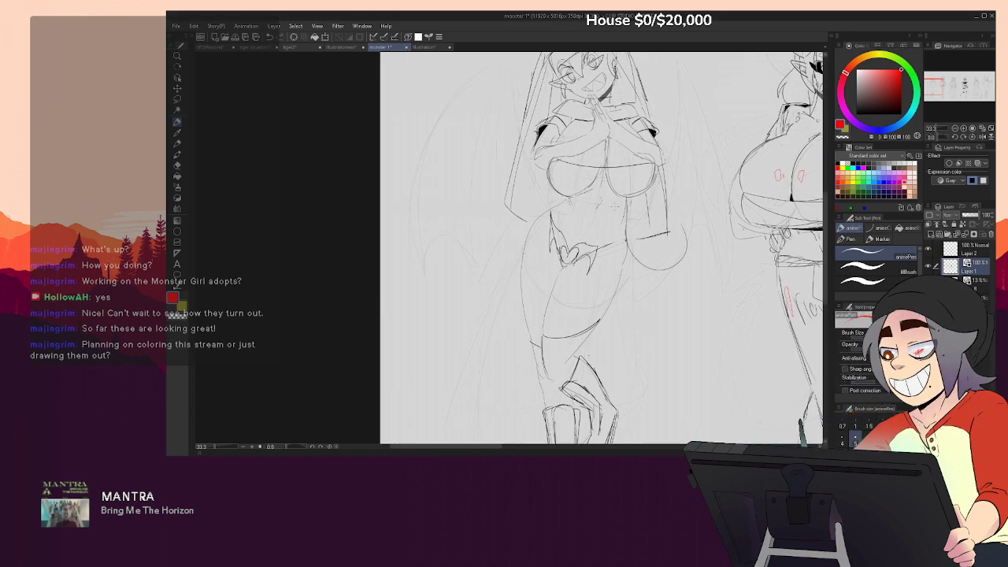
drag(553, 211, 519, 225)
drag(601, 301, 668, 347)
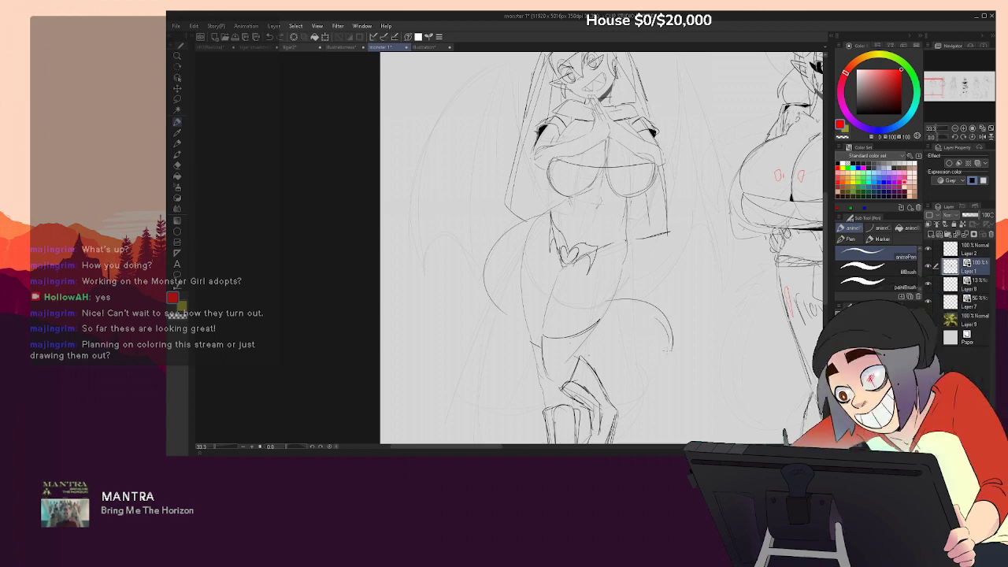
key(ctrl+z)
drag(653, 349, 664, 384)
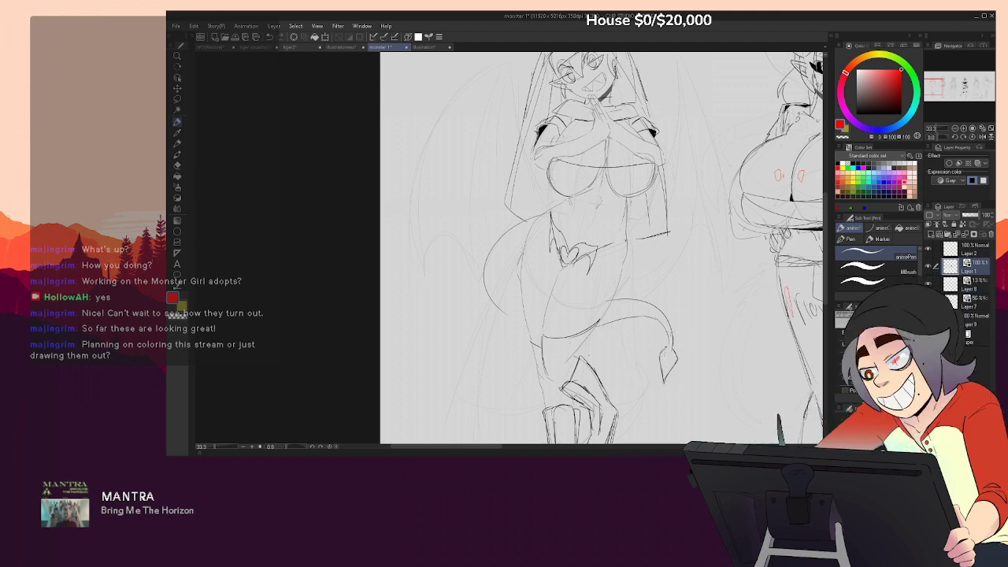
Sketch abdomen lines and a draped top hem with vertical fold lines beneath the bust
drag(586, 205, 577, 293)
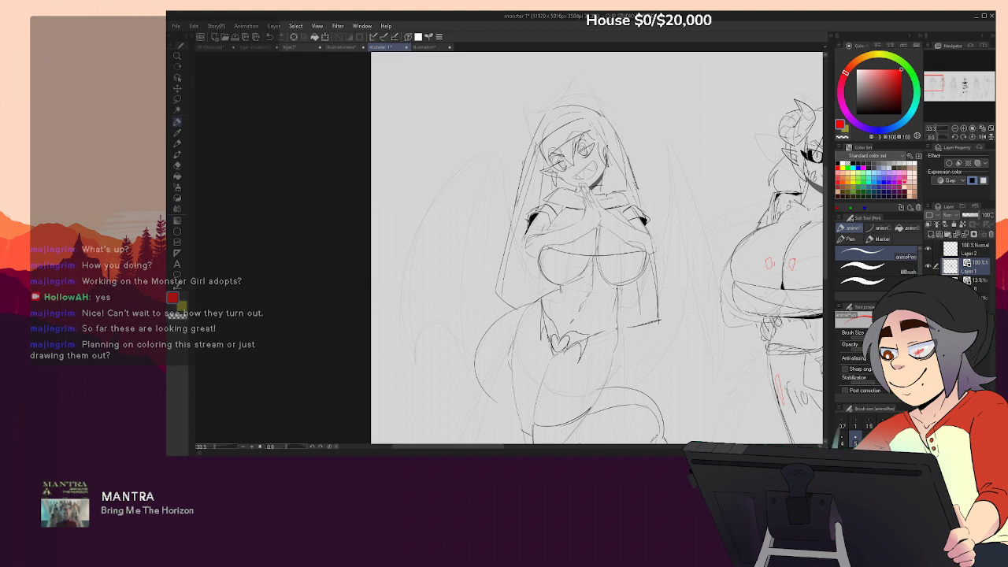
drag(684, 299, 680, 323)
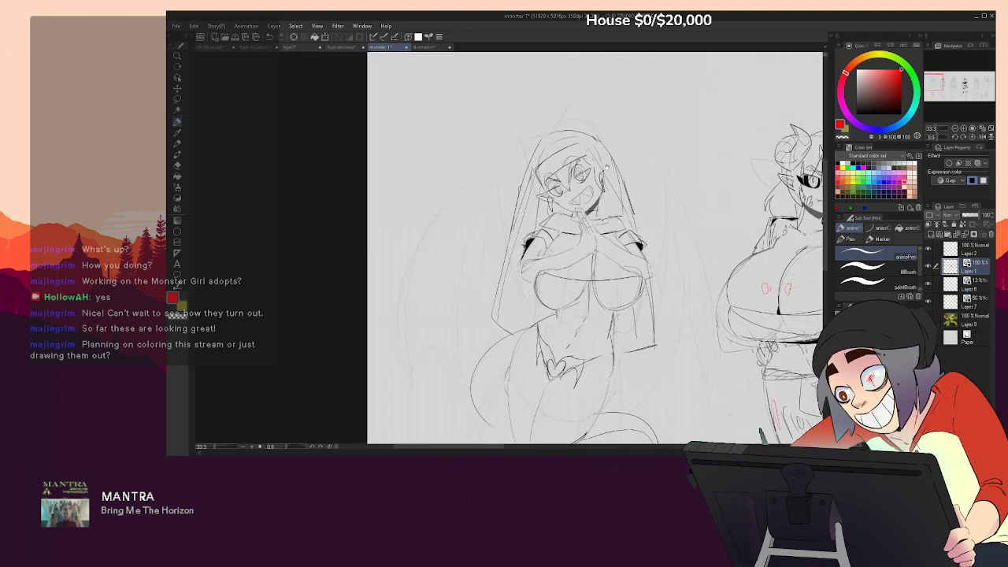
mouse_move(549, 196)
mouse_down()
mouse_move(553, 139)
mouse_move(557, 150)
mouse_up()
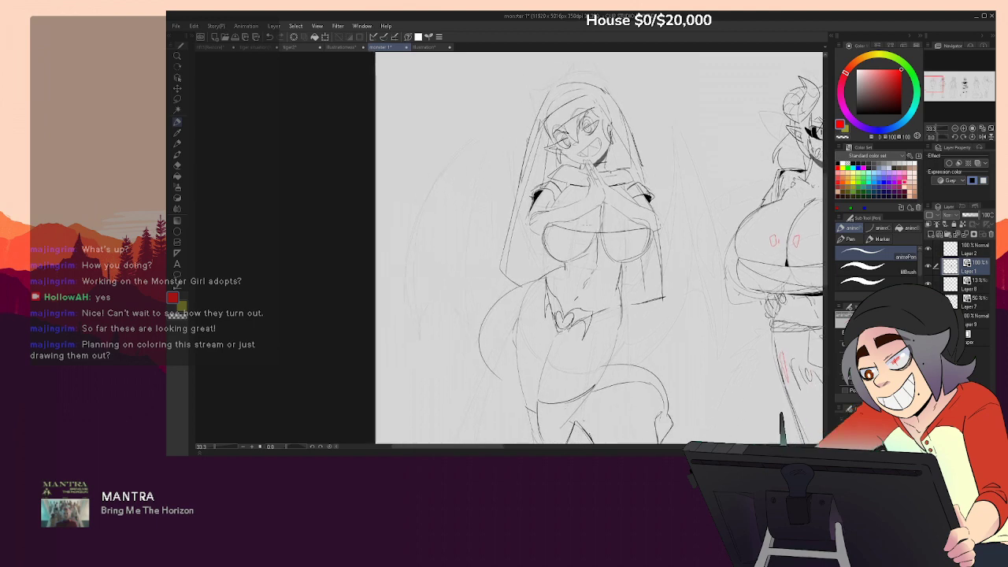
key(e)
mouse_move(584, 232)
mouse_down()
mouse_move(623, 232)
mouse_move(576, 219)
mouse_up()
key(p)
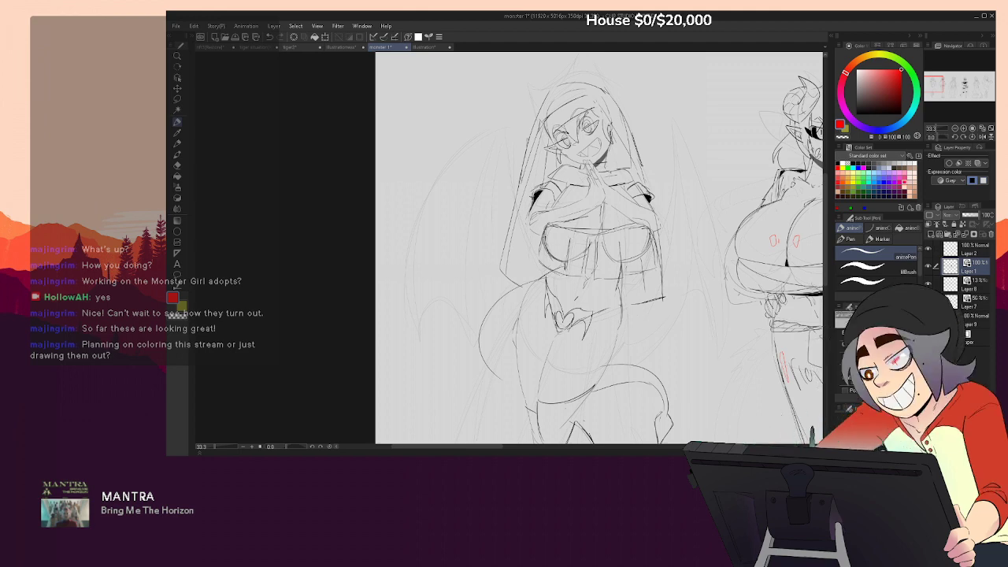
Draw the bat wing on the left side of the figure with its horned top, outer edge, scalloped bottom and inner ribs
mouse_move(684, 314)
mouse_down()
mouse_move(742, 157)
mouse_move(697, 245)
mouse_move(694, 285)
mouse_up()
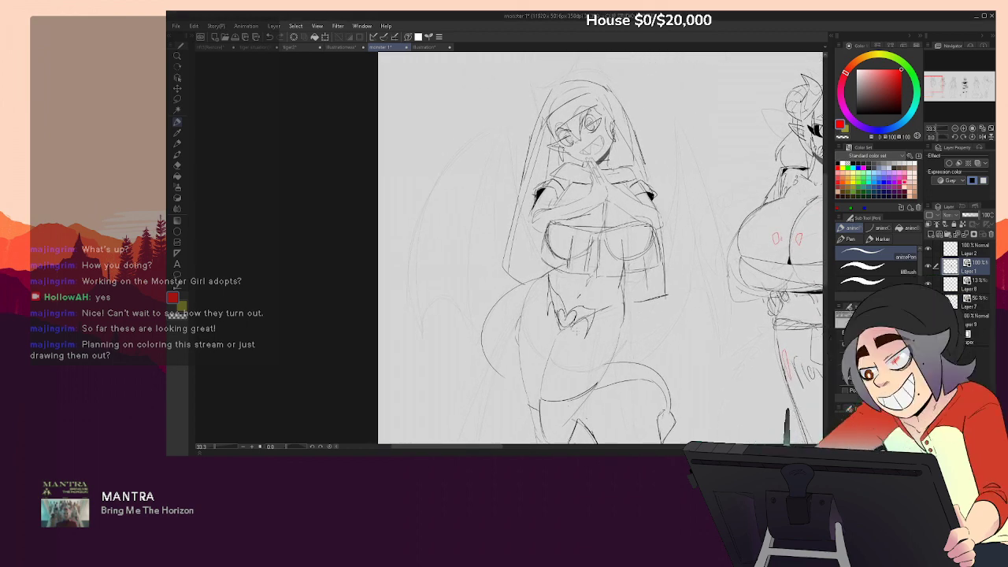
click(878, 228)
click(907, 228)
click(849, 228)
drag(517, 207, 495, 146)
mouse_move(519, 112)
mouse_down()
mouse_move(426, 216)
mouse_move(412, 300)
mouse_move(436, 358)
mouse_up()
drag(446, 187, 429, 232)
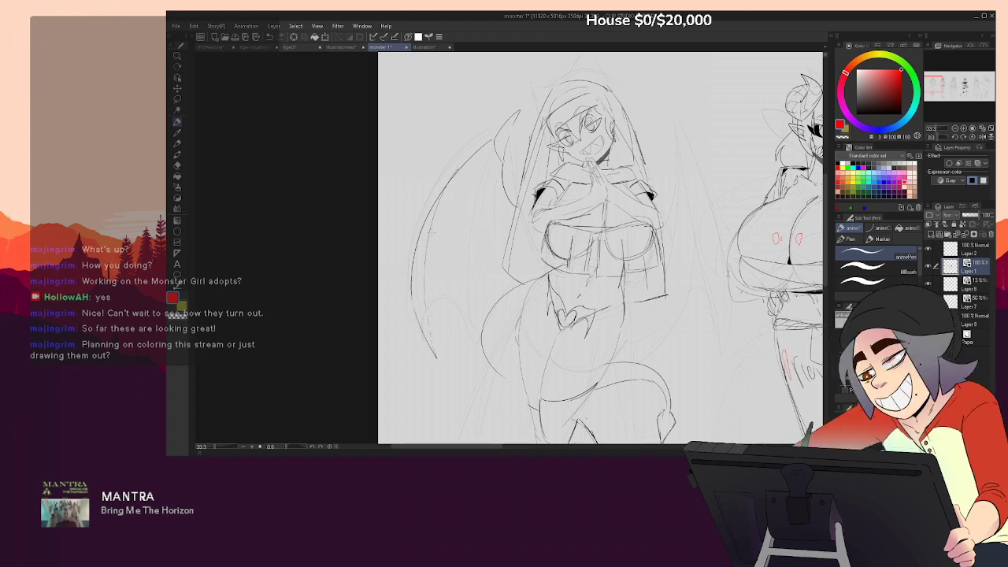
drag(448, 286, 431, 346)
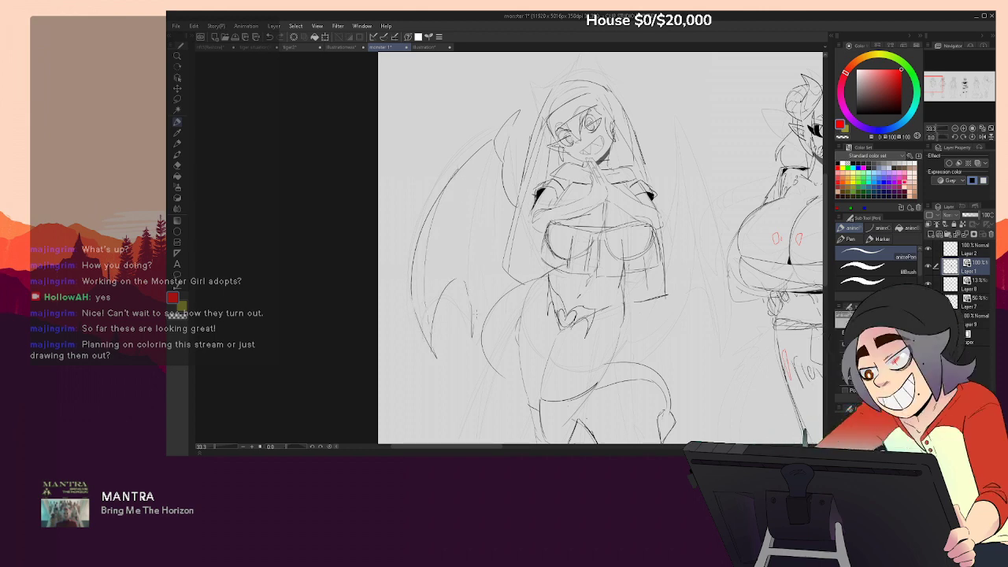
drag(473, 217, 467, 309)
drag(492, 205, 492, 238)
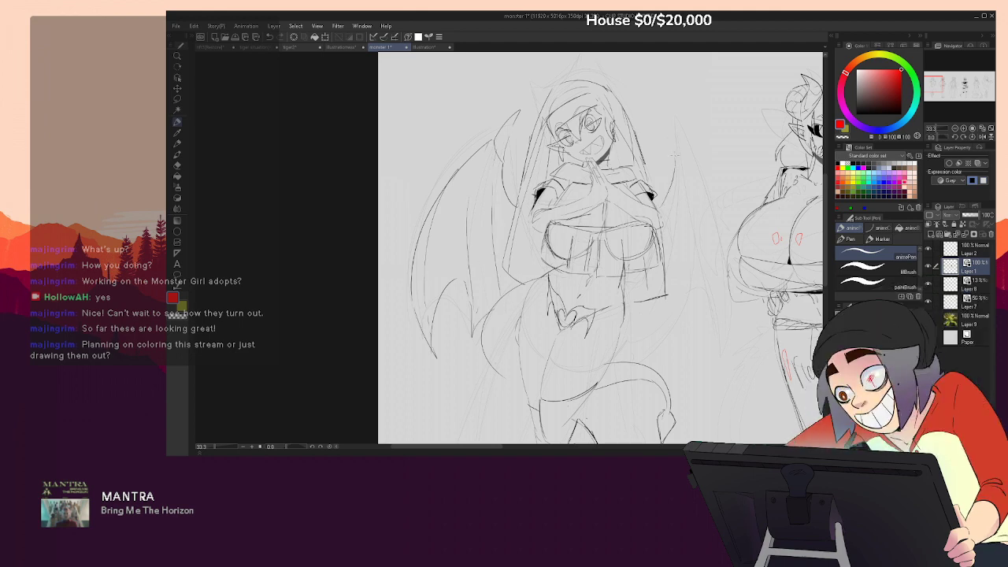
Draw the curved top and long outer edge of the bat wing on the figure's right side, undoing the rejected strokes
drag(664, 115, 721, 224)
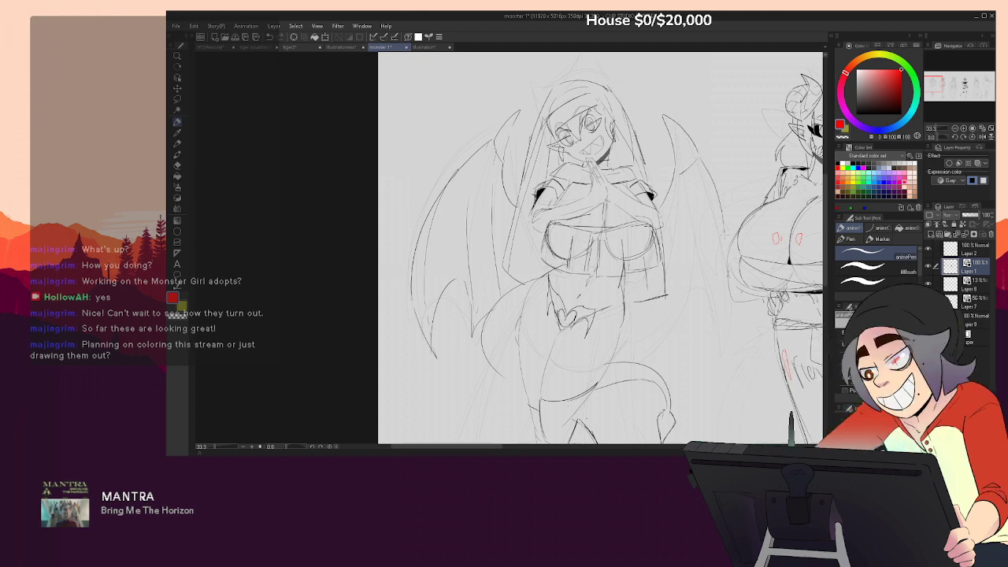
key(ctrl+z)
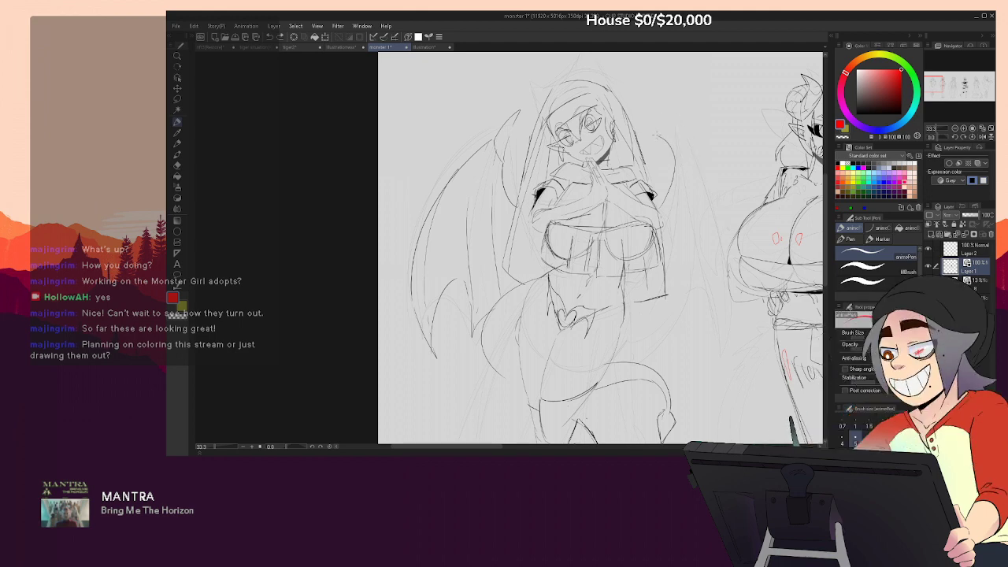
drag(696, 148, 726, 326)
key(ctrl+z)
mouse_move(694, 152)
mouse_down()
mouse_move(731, 236)
mouse_move(729, 365)
mouse_up()
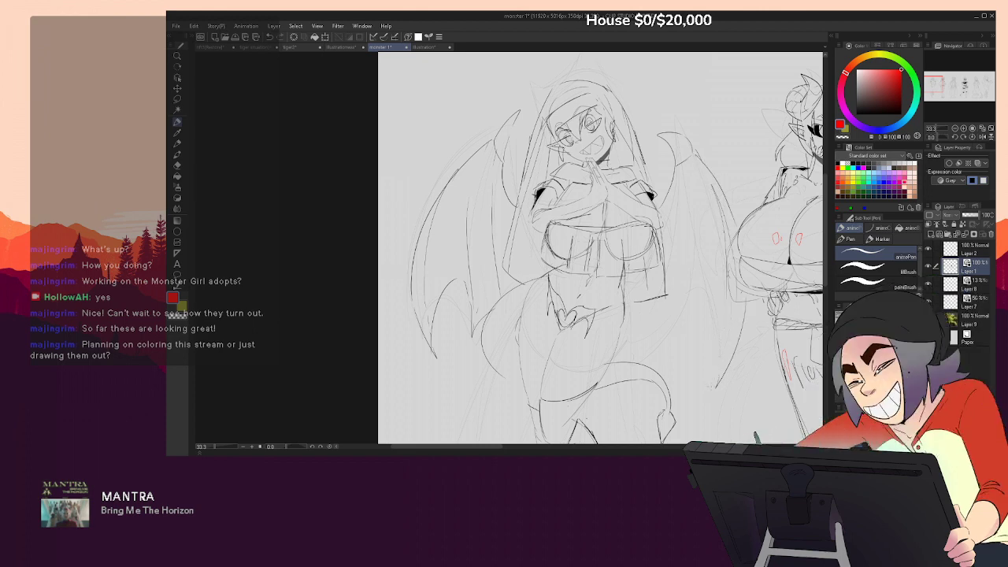
Complete the right-side bat wing with its lower tip, scalloped bottom edge and inner ribs, and tidy its upper joint
mouse_move(712, 382)
mouse_down()
mouse_move(651, 331)
mouse_move(713, 365)
mouse_up()
key(ctrl+z)
drag(716, 326, 718, 365)
drag(695, 175, 690, 208)
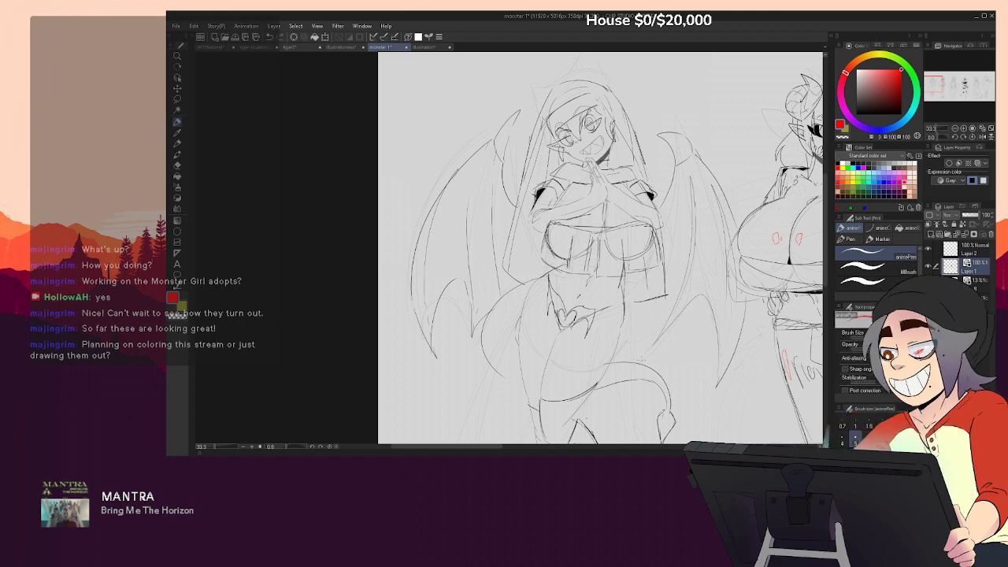
drag(654, 345, 637, 359)
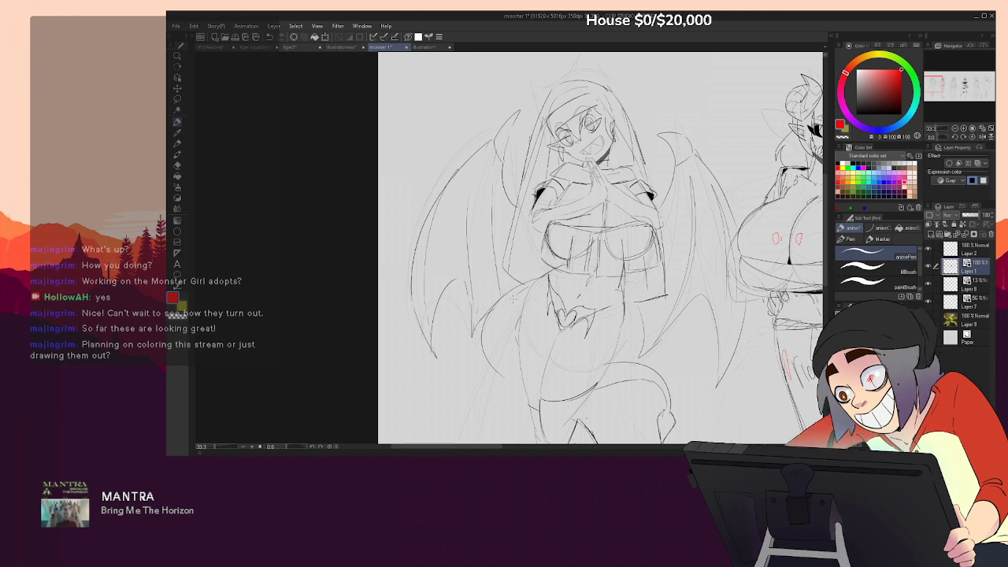
mouse_move(731, 297)
mouse_down()
mouse_move(742, 118)
mouse_move(726, 200)
mouse_move(726, 291)
mouse_up()
scroll(725, 291, up, 3)
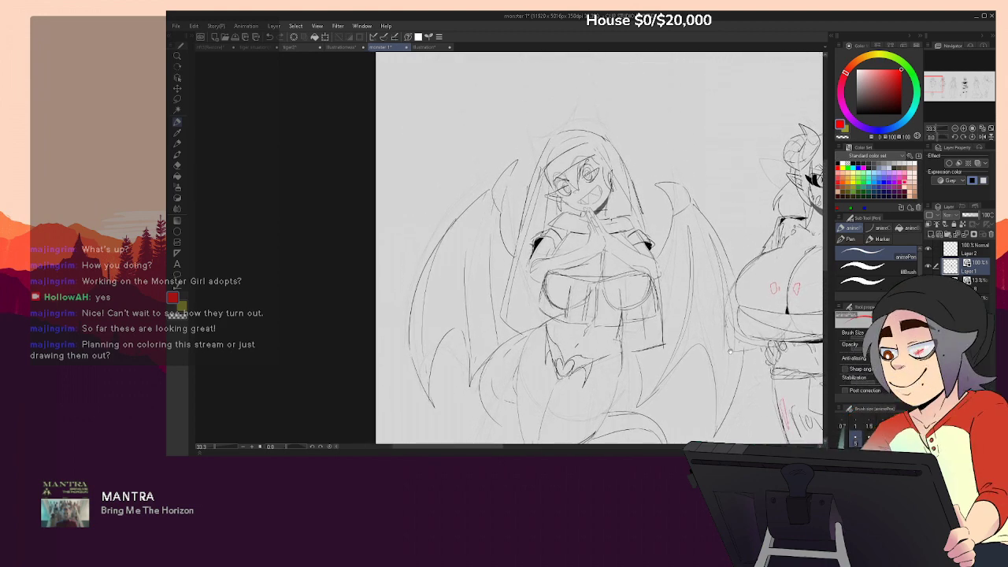
key(e)
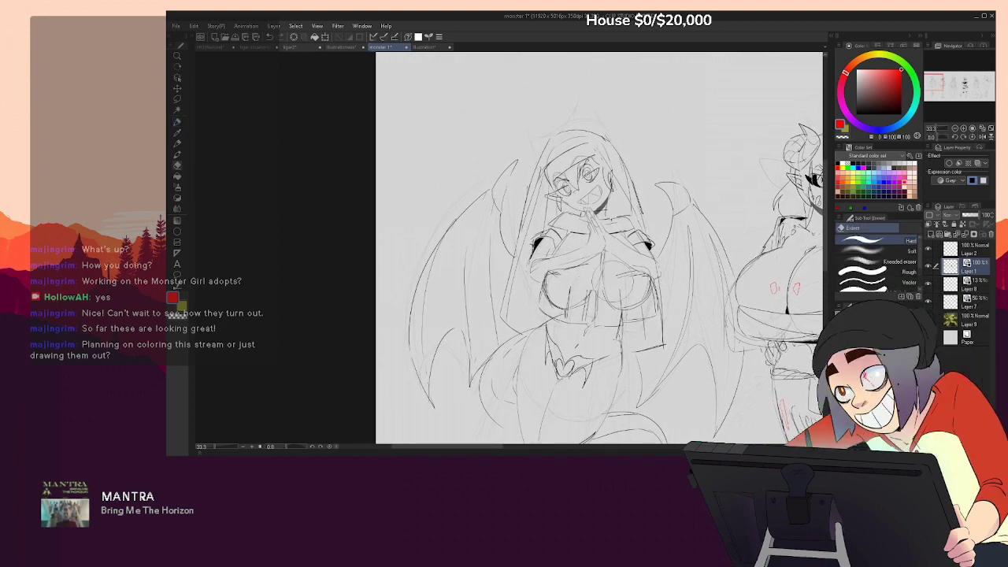
key(p)
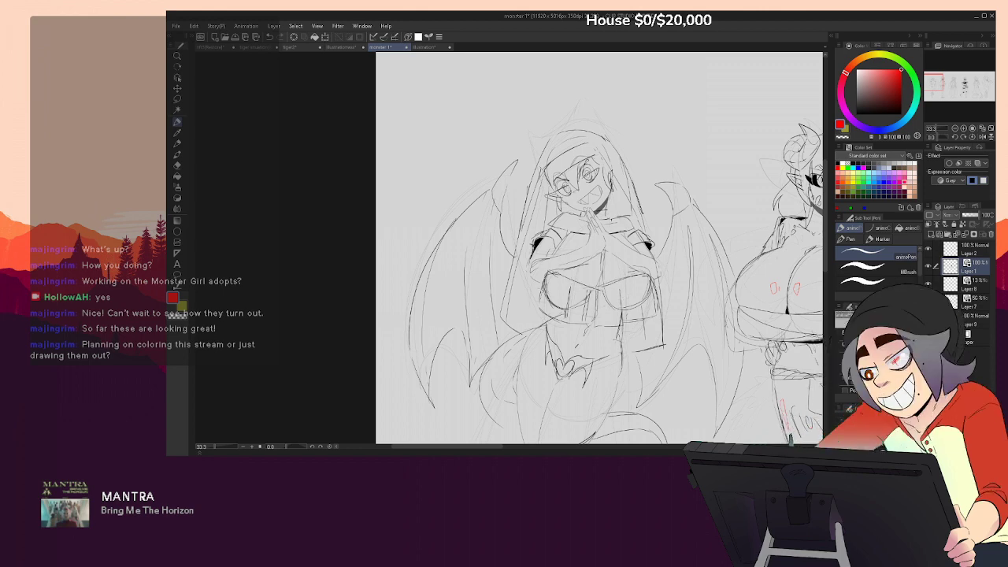
Touch up the drape edge beside the nun's waist and the nearby bat wing with small erasures and strokes
key(e)
mouse_move(658, 288)
mouse_down()
mouse_move(653, 299)
mouse_move(660, 245)
mouse_move(660, 282)
mouse_up()
key(p)
key(e)
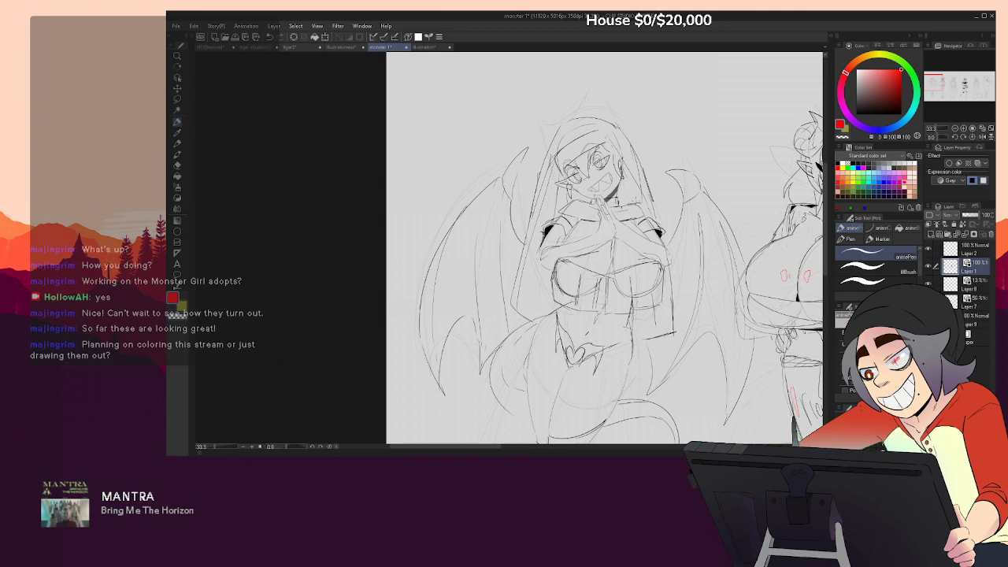
scroll(711, 185, down, 3)
mouse_move(712, 185)
mouse_down()
mouse_move(711, 235)
mouse_move(716, 194)
mouse_up()
mouse_move(660, 364)
mouse_down()
mouse_move(661, 332)
mouse_move(669, 367)
mouse_move(678, 256)
mouse_move(666, 387)
mouse_up()
Erase the nun's draped top hem and fold lines, and draw a fitted band top across her bust instead
key(e)
mouse_move(544, 204)
mouse_down()
mouse_move(568, 229)
mouse_move(561, 235)
mouse_move(650, 215)
mouse_up()
mouse_move(591, 205)
mouse_down()
mouse_move(567, 252)
mouse_move(602, 264)
mouse_up()
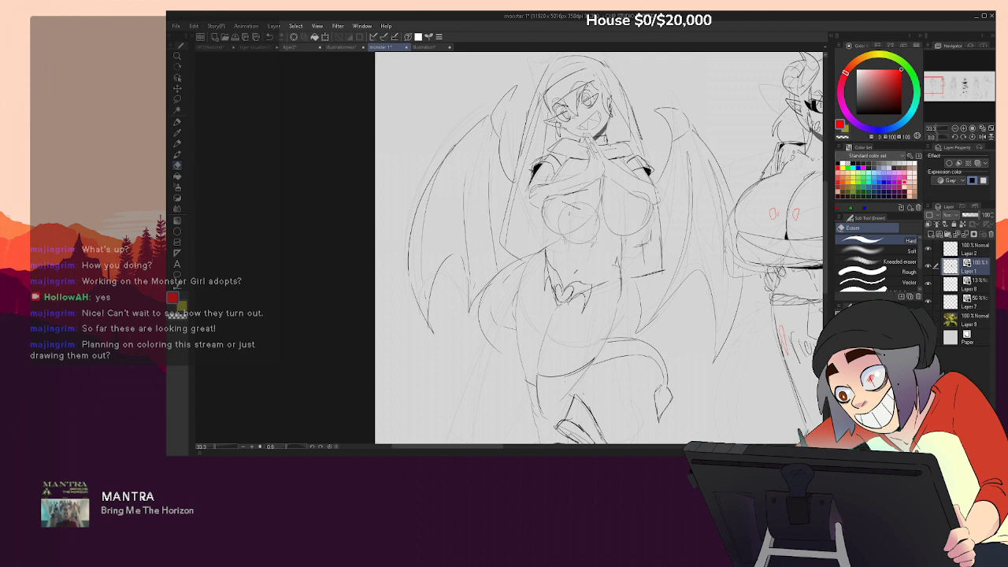
key(p)
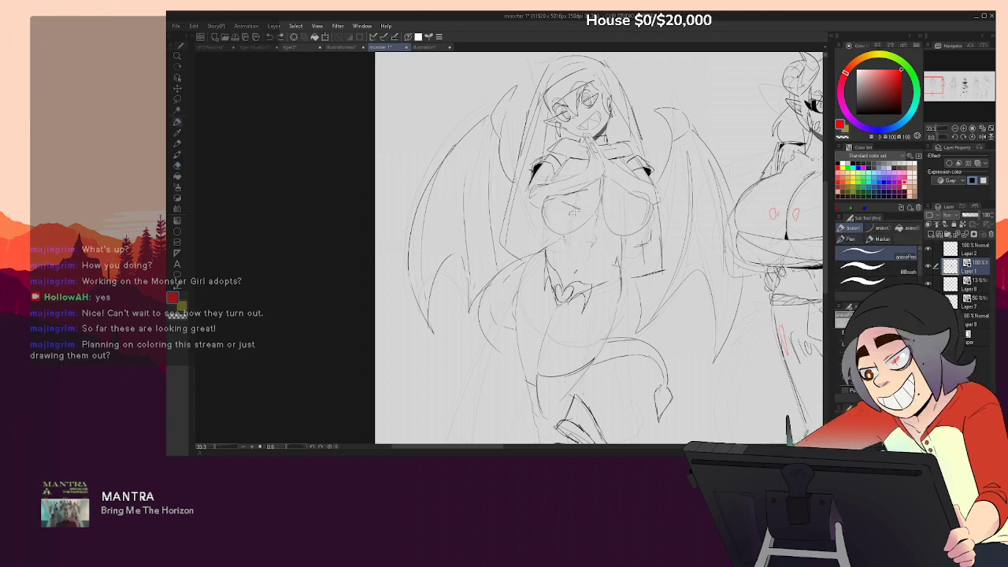
key(e)
drag(591, 210, 575, 215)
key(p)
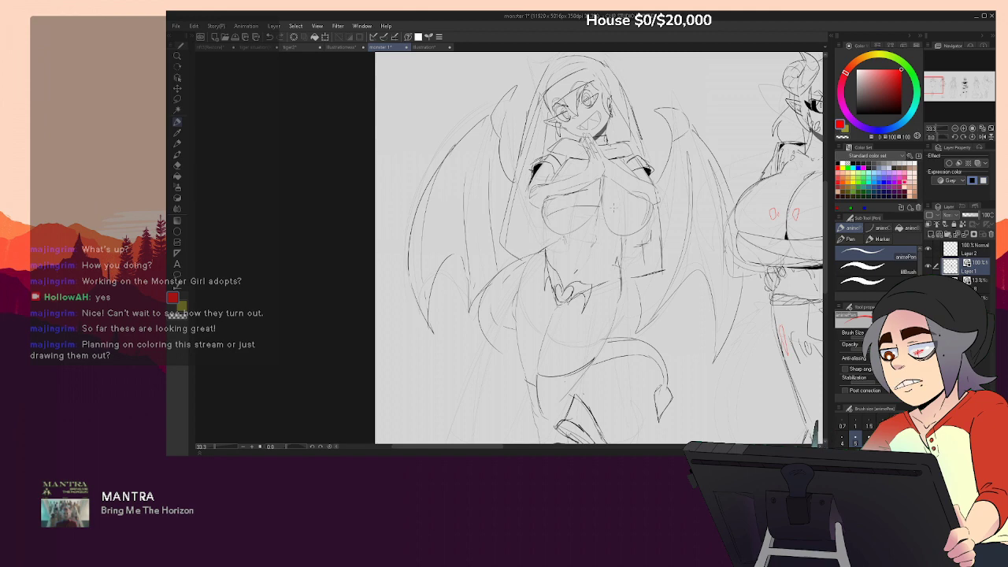
drag(545, 210, 647, 220)
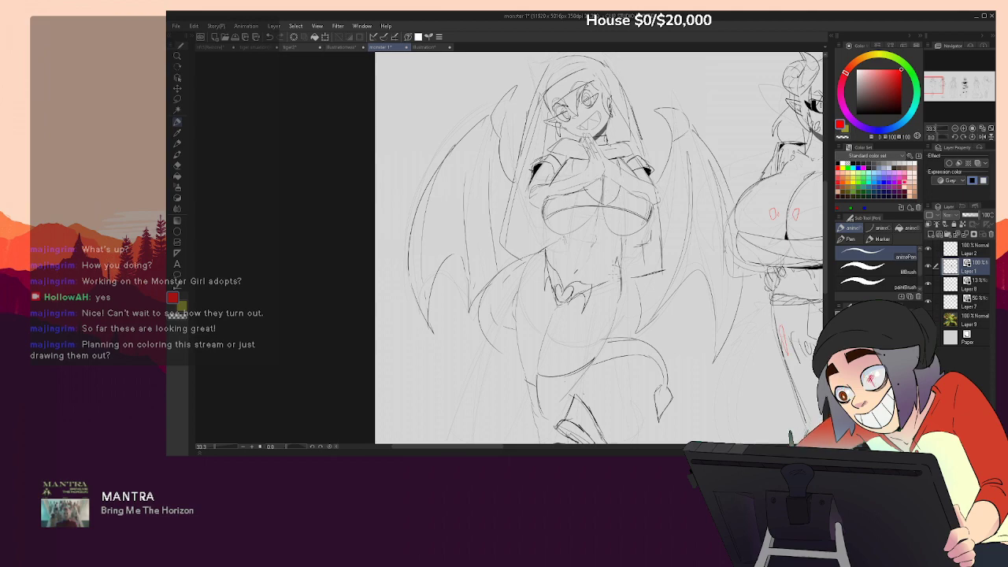
Erase the waist lines on the horned girl's shorts and draw a long jagged cloth hanging behind her legs
mouse_move(692, 286)
mouse_down()
mouse_move(707, 244)
mouse_move(668, 312)
mouse_up()
click(955, 129)
click(955, 128)
click(955, 129)
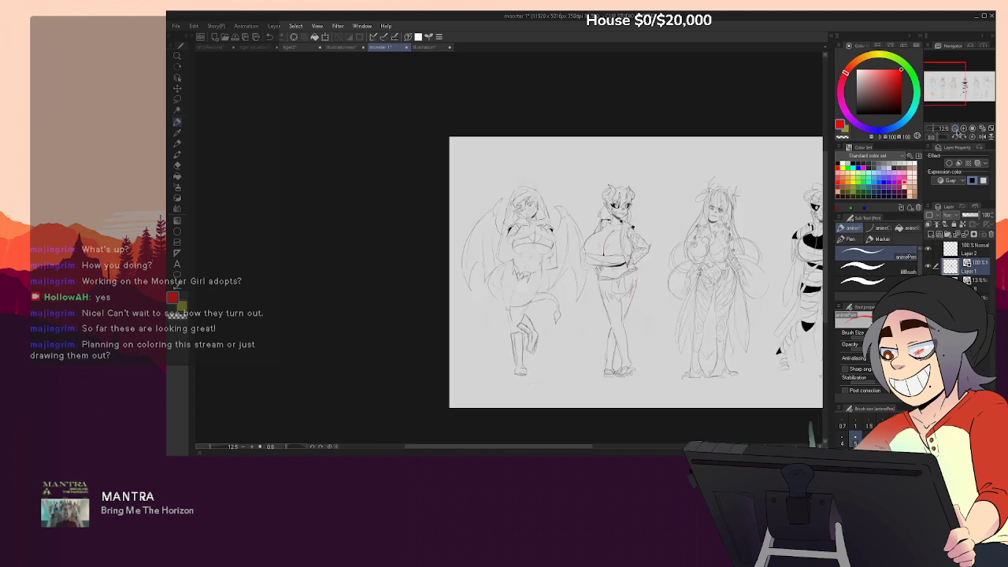
mouse_move(809, 356)
mouse_down()
mouse_move(665, 316)
mouse_move(709, 324)
mouse_up()
drag(609, 275, 649, 273)
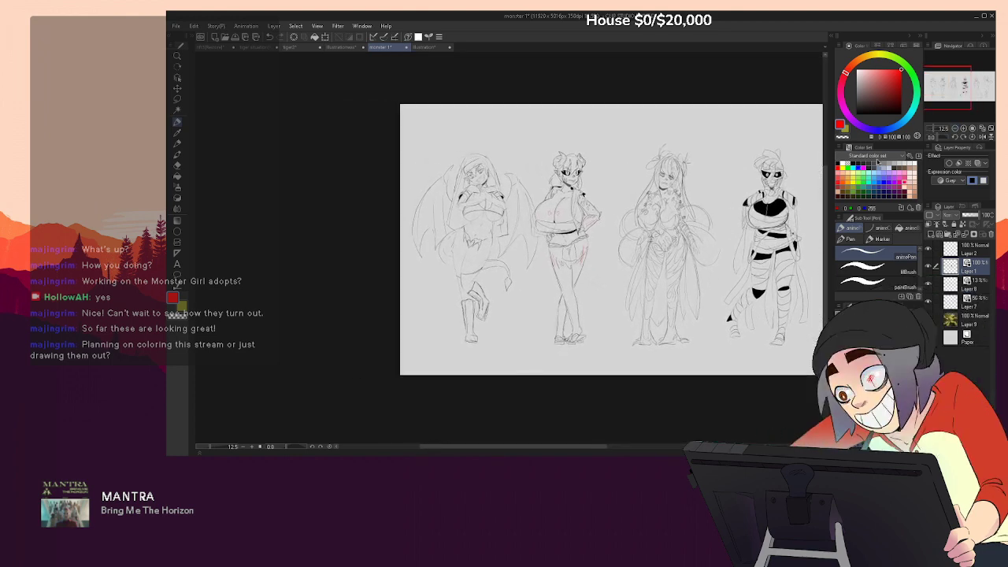
click(964, 129)
key(e)
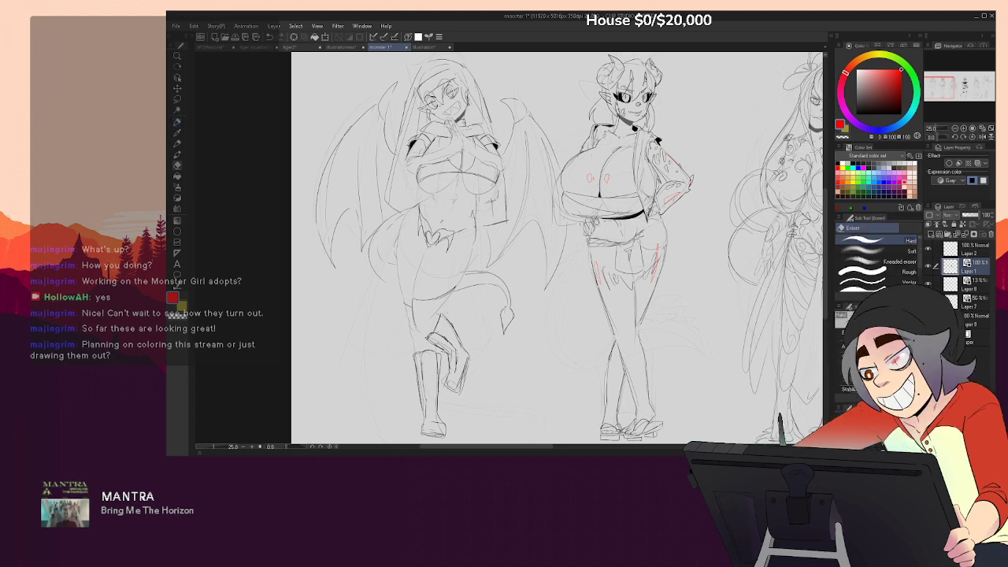
key(p)
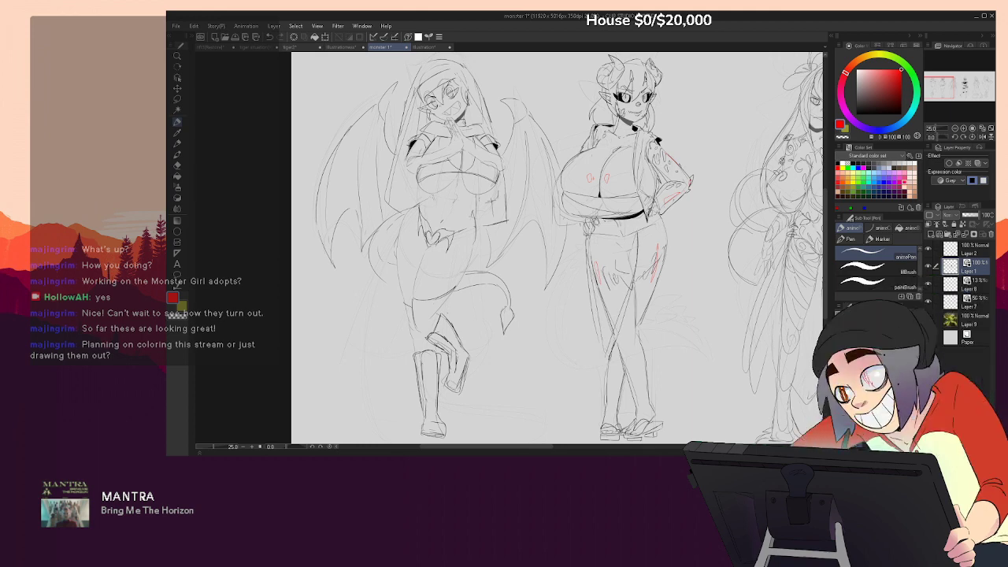
mouse_move(685, 334)
mouse_down()
mouse_move(675, 301)
mouse_move(661, 361)
mouse_up()
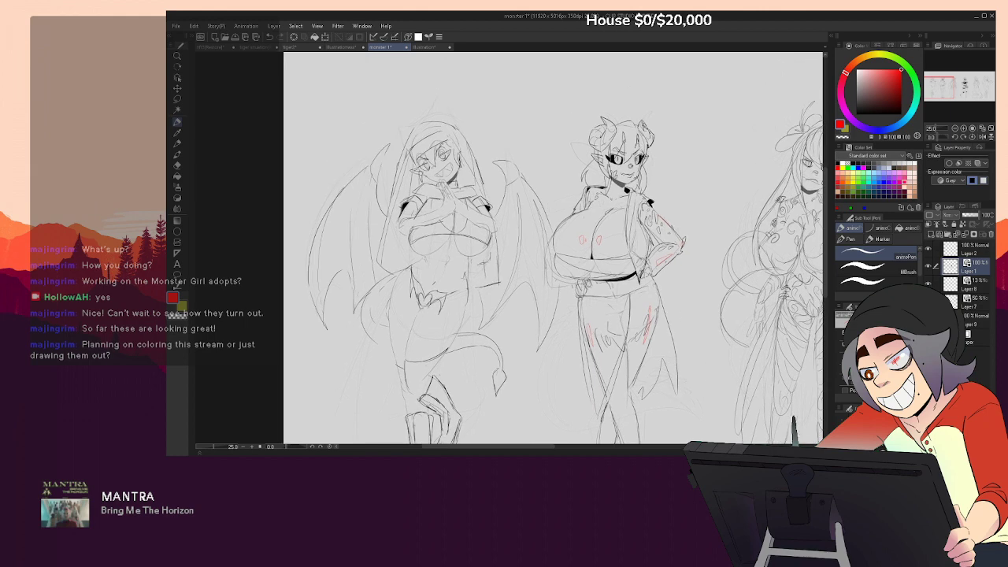
Erase the horned girl's old hair outline and sketch big spiky hair around her head, undoing a rejected stroke
key(e)
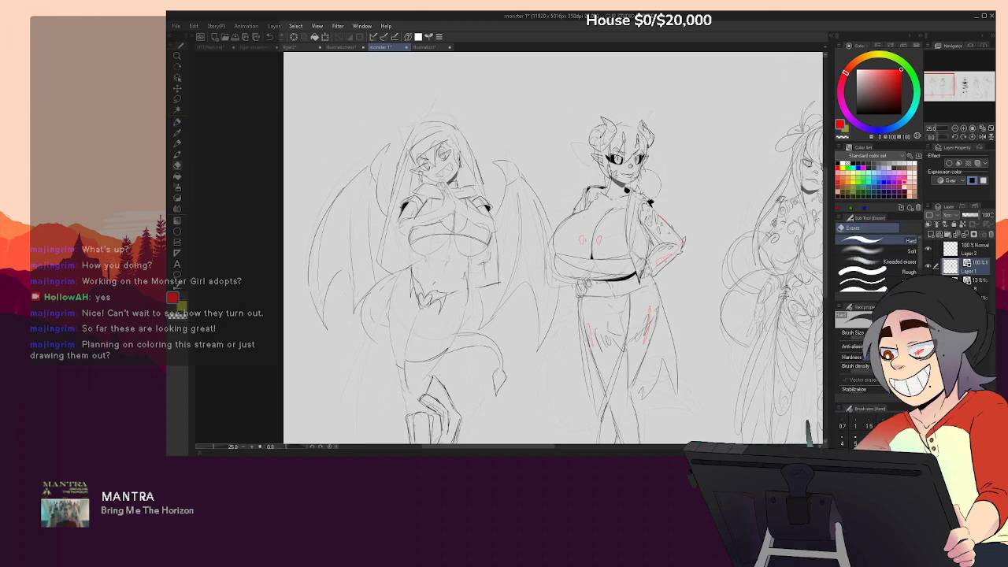
key(p)
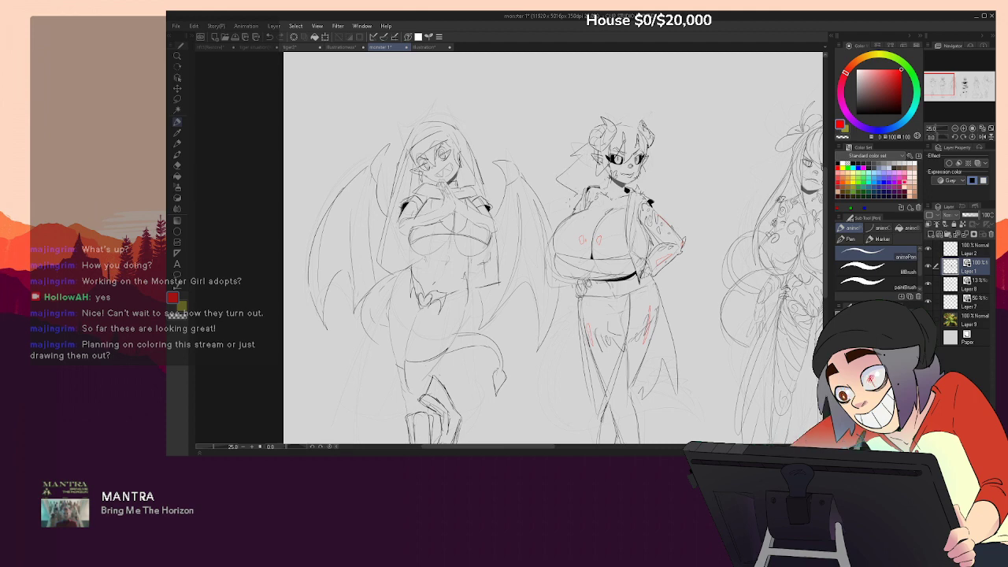
mouse_move(614, 119)
mouse_down()
mouse_move(634, 97)
mouse_move(634, 114)
mouse_move(663, 105)
mouse_up()
mouse_move(664, 105)
mouse_down()
mouse_move(648, 120)
mouse_move(669, 121)
mouse_up()
mouse_move(670, 121)
mouse_down()
mouse_move(656, 126)
mouse_move(675, 194)
mouse_up()
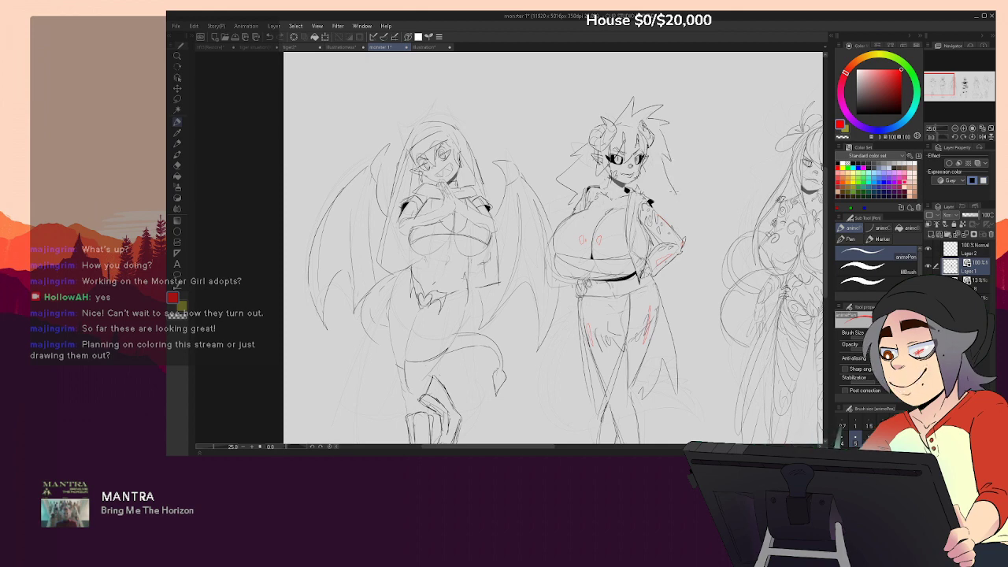
key(ctrl+z)
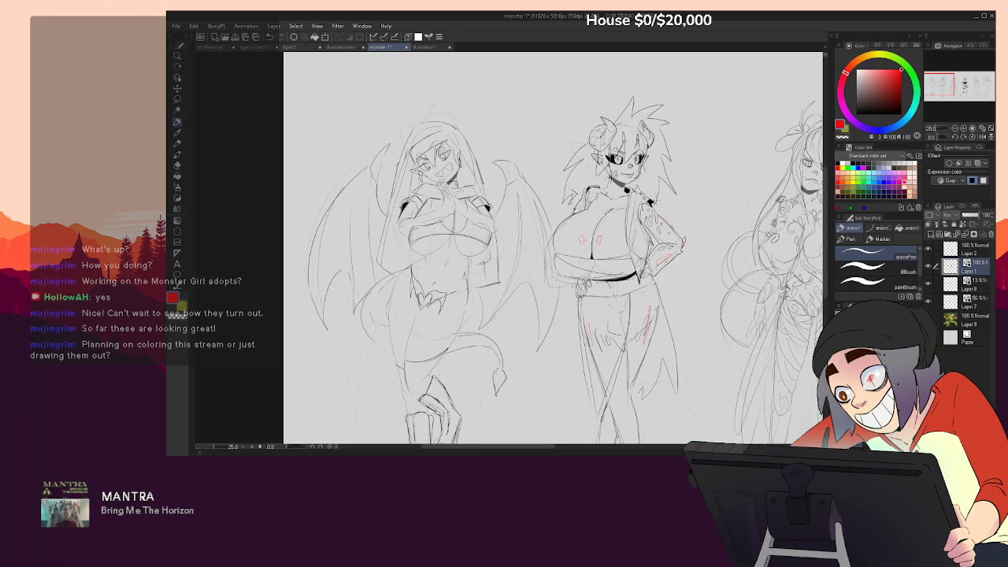
Sketch the top's edges around the bust and the garment lines at the hips of the last figure in the lineup
drag(743, 259, 584, 239)
drag(733, 239, 524, 253)
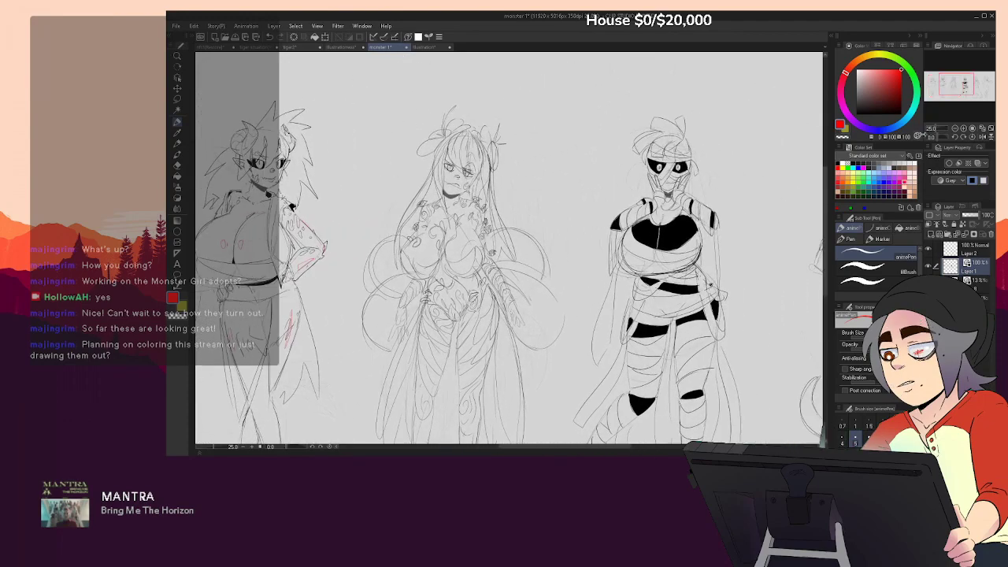
click(955, 129)
drag(744, 358, 680, 336)
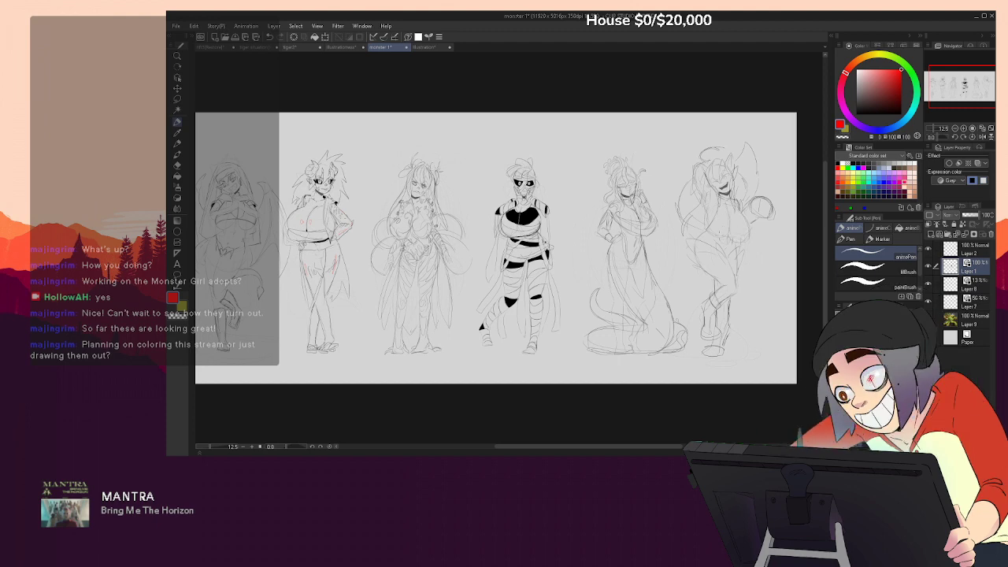
drag(758, 236, 691, 245)
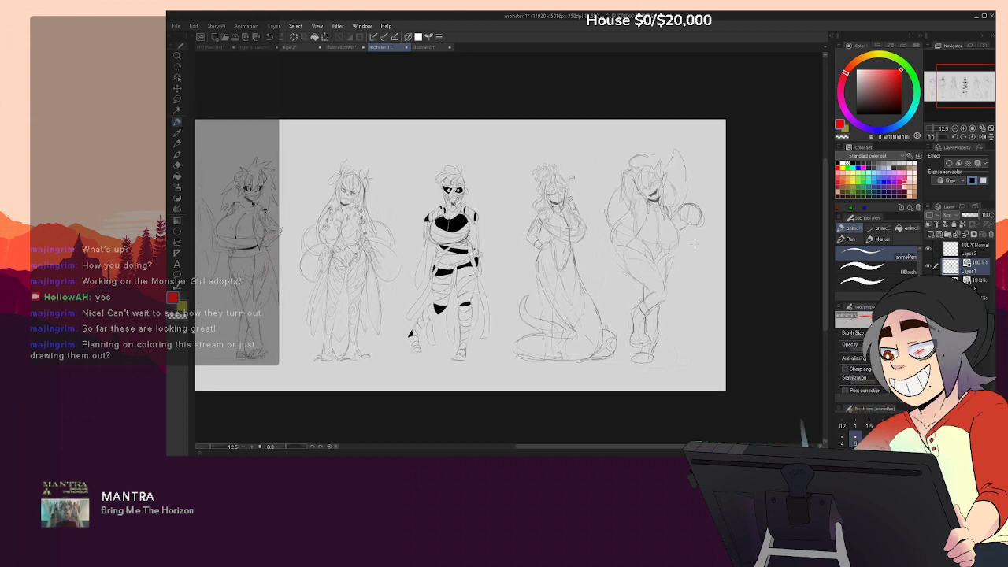
scroll(692, 245, up, 3)
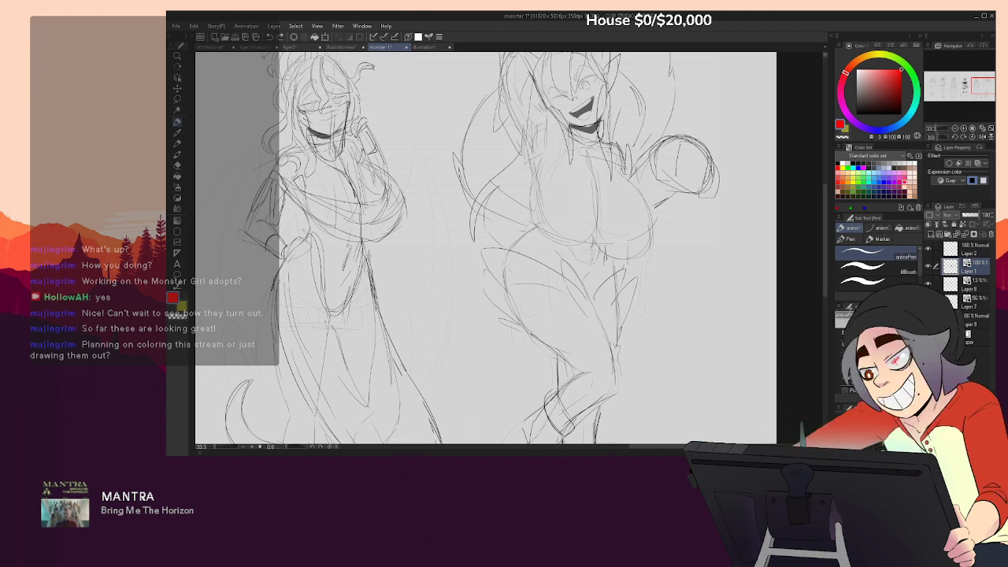
click(562, 189)
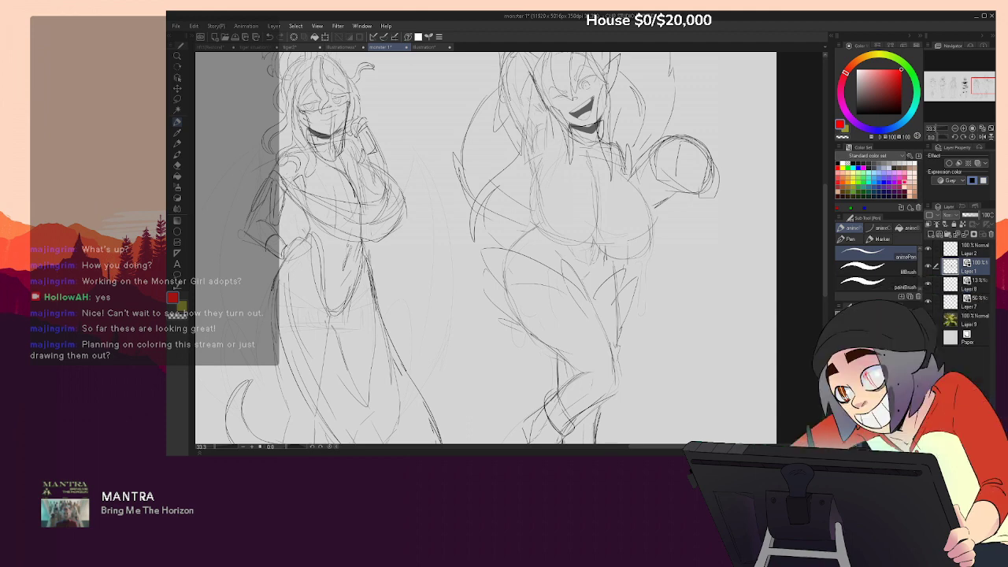
drag(551, 236, 574, 262)
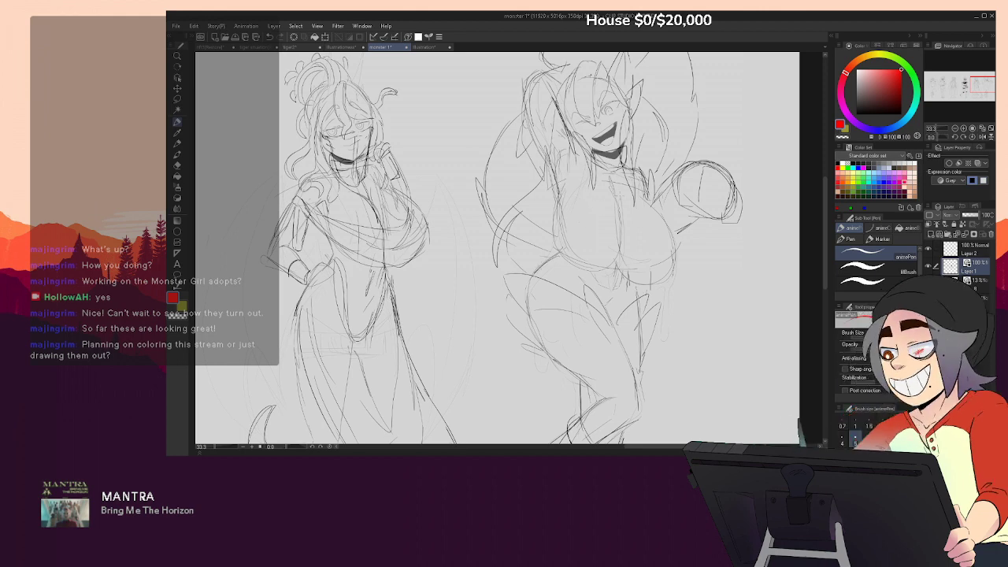
mouse_move(504, 252)
mouse_down()
mouse_move(556, 253)
mouse_move(538, 271)
mouse_up()
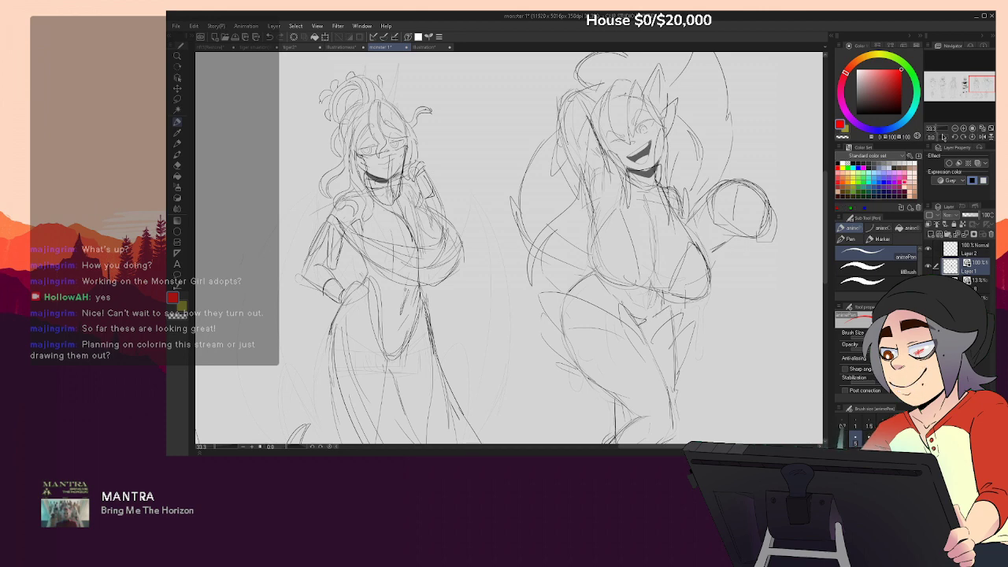
Sketch loose bandage ends trailing on the ground around the mummy girl's feet
click(955, 128)
click(956, 128)
click(956, 129)
drag(638, 283, 775, 248)
click(965, 129)
drag(698, 286, 668, 326)
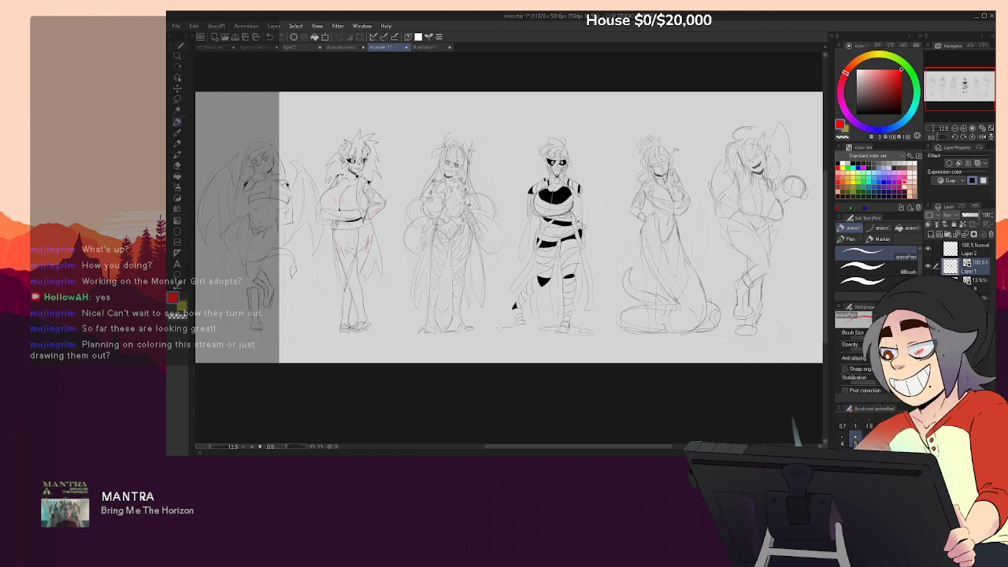
Finish the rounded shape above the last figure's head and save the drawing
drag(509, 229, 493, 227)
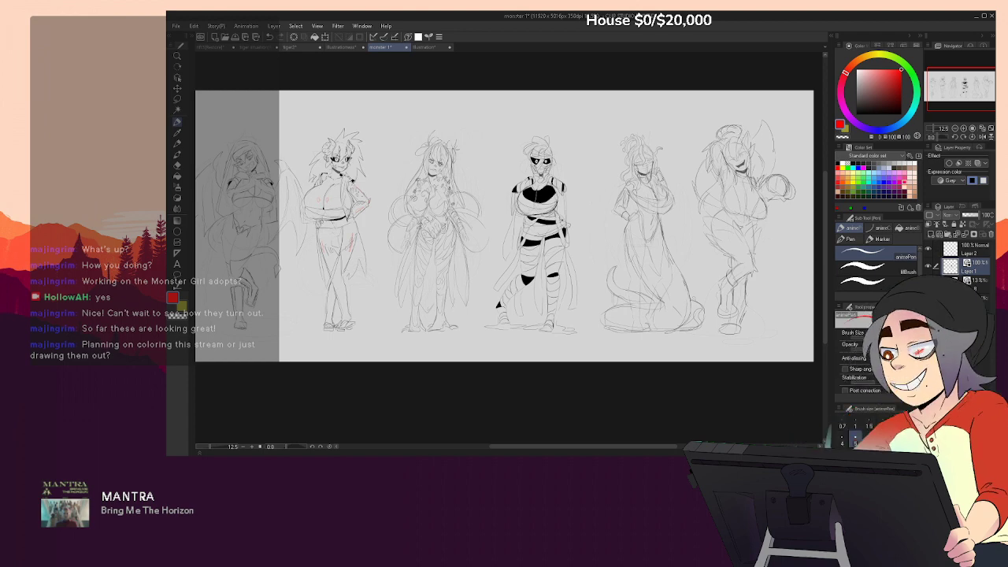
drag(716, 299, 730, 304)
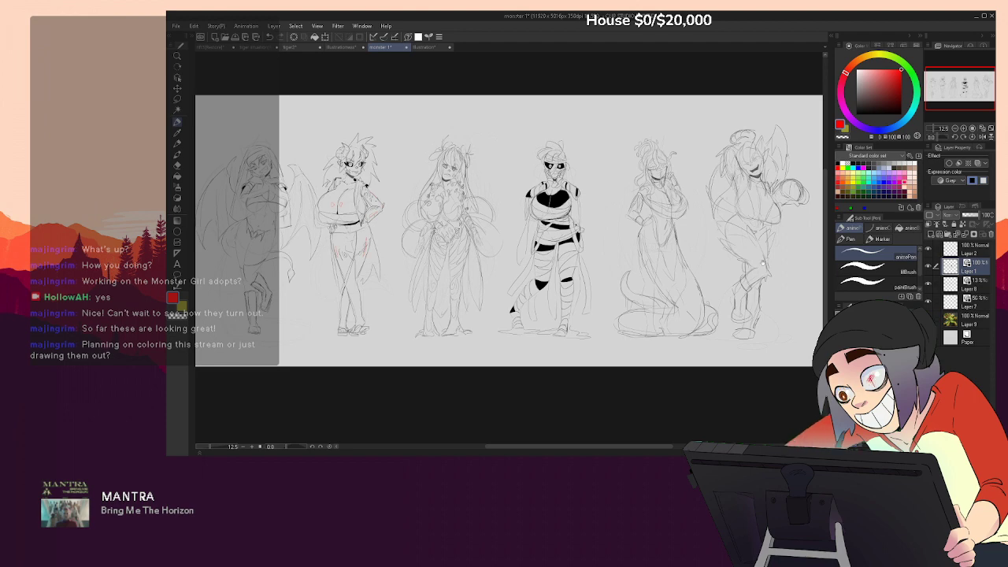
drag(745, 297, 738, 312)
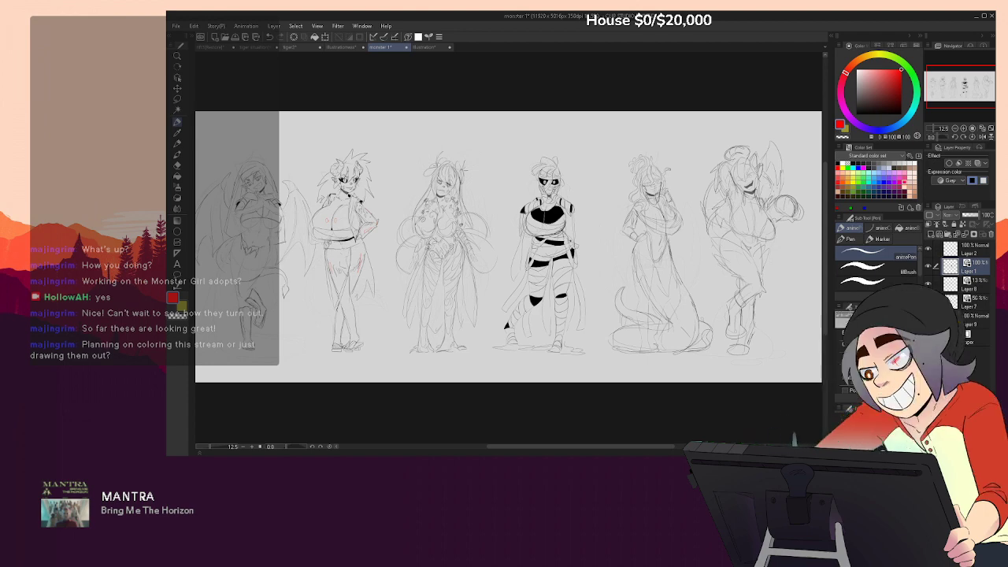
mouse_move(677, 335)
mouse_down()
mouse_move(717, 332)
mouse_move(697, 334)
mouse_up()
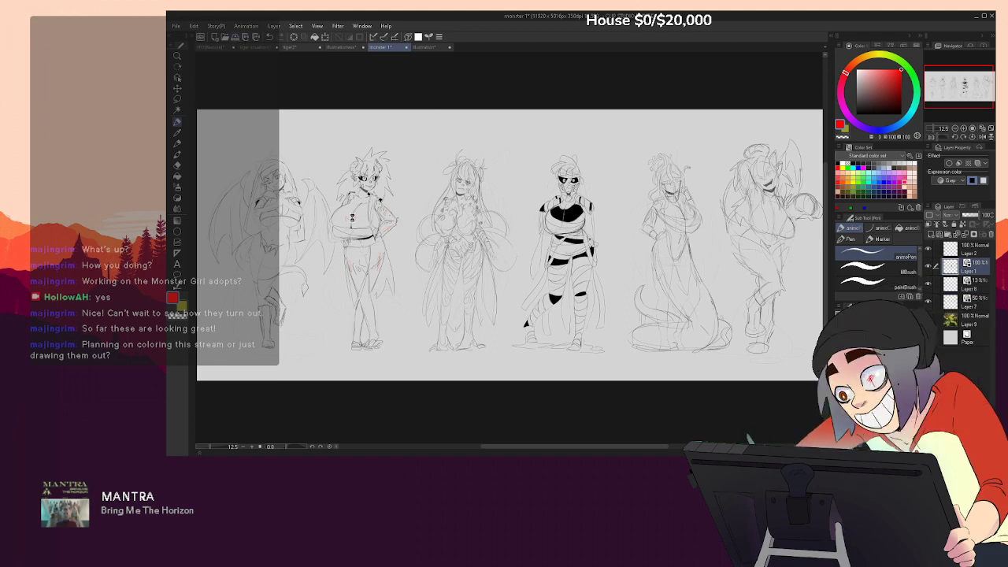
key(ctrl+s)
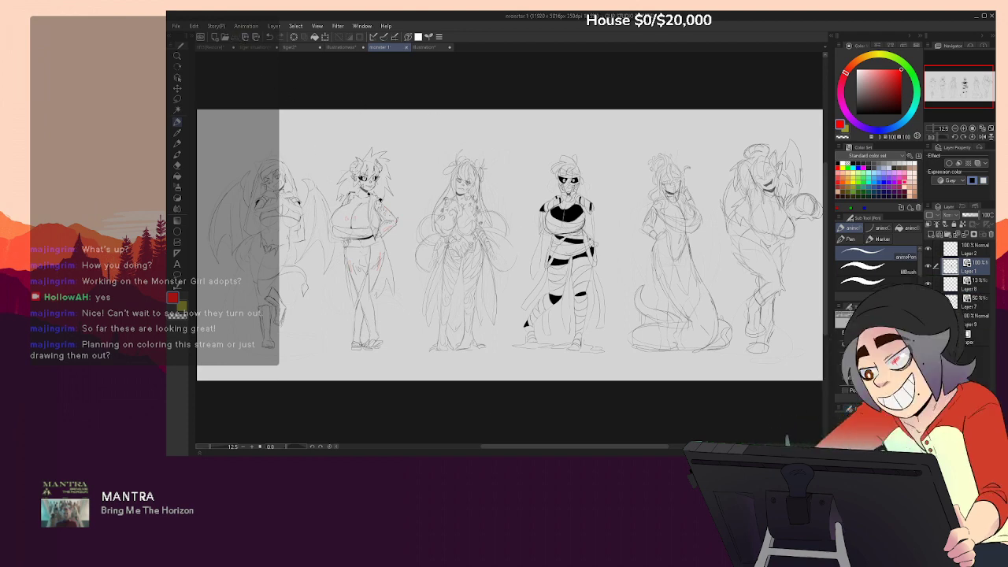
Examine the whole lineup, checking the nun, the horned girl and the long-haired figure with looped ribbons up close
key(F7)
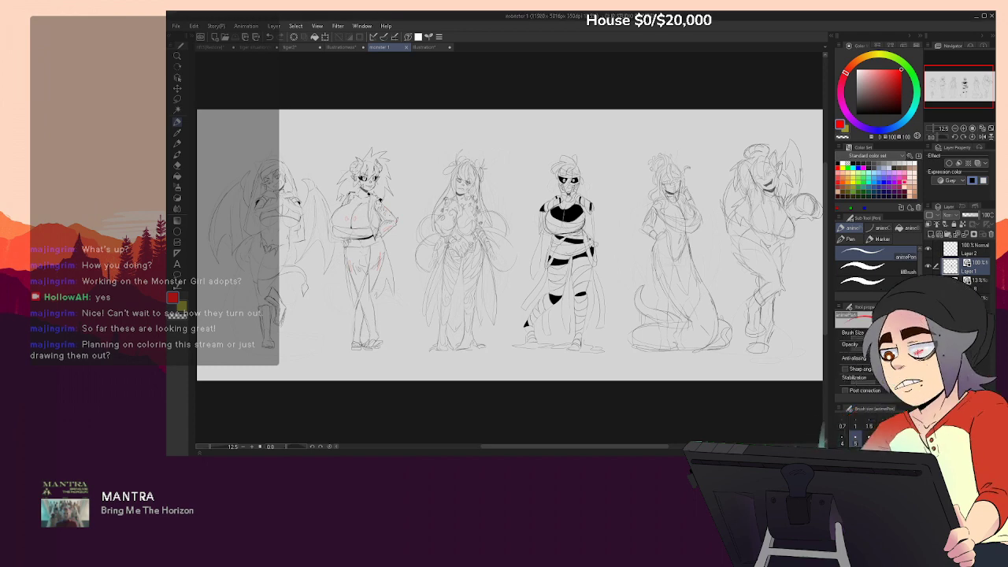
key(F7)
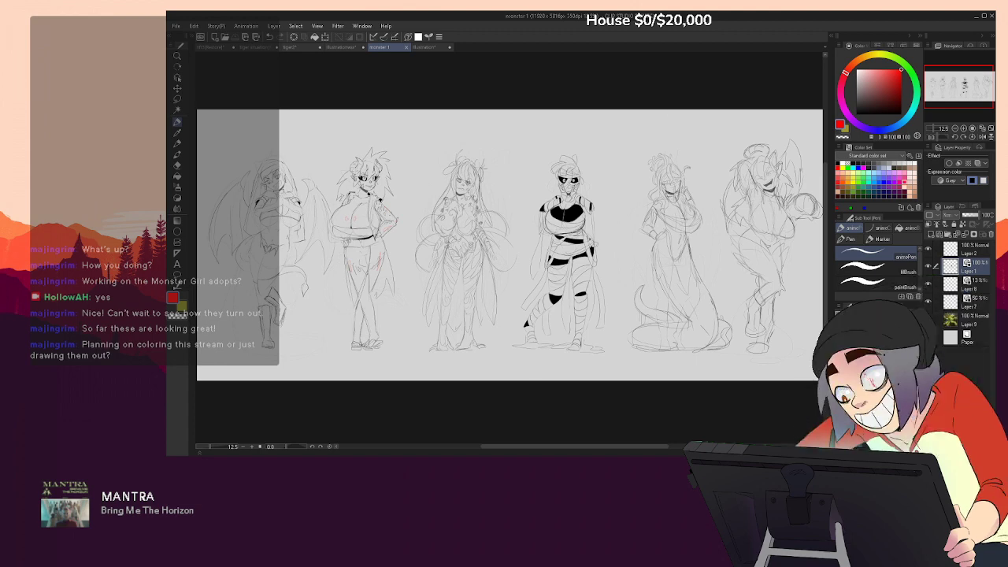
scroll(441, 187, down, 2)
scroll(421, 185, up, 2)
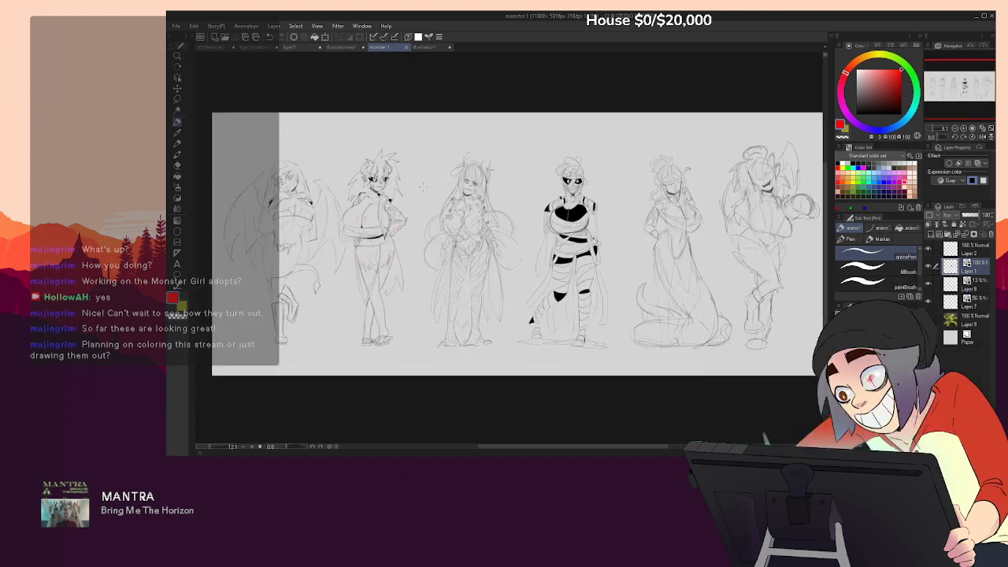
drag(959, 88, 937, 84)
scroll(452, 195, up, 3)
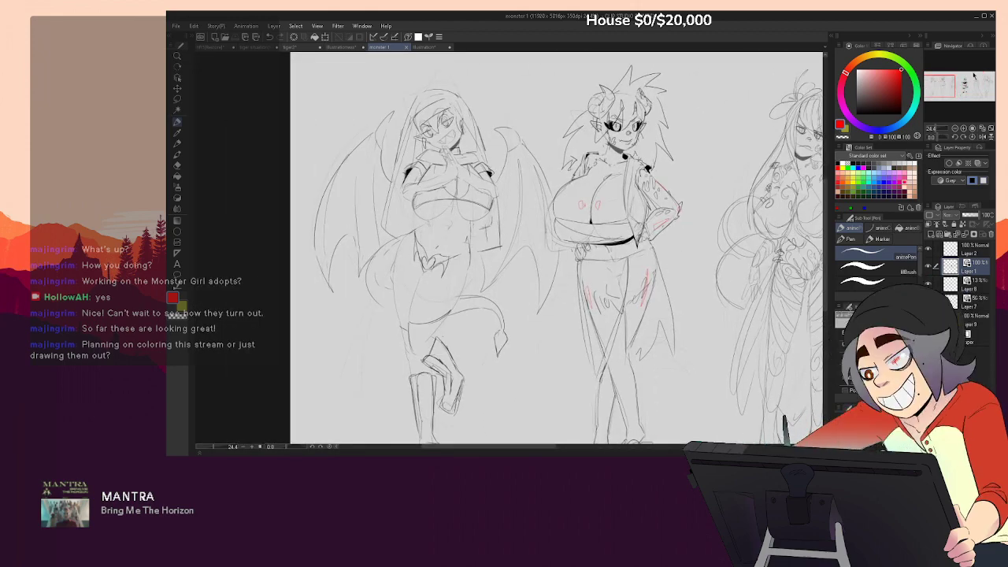
mouse_move(946, 83)
mouse_down()
mouse_move(977, 84)
mouse_move(953, 83)
mouse_up()
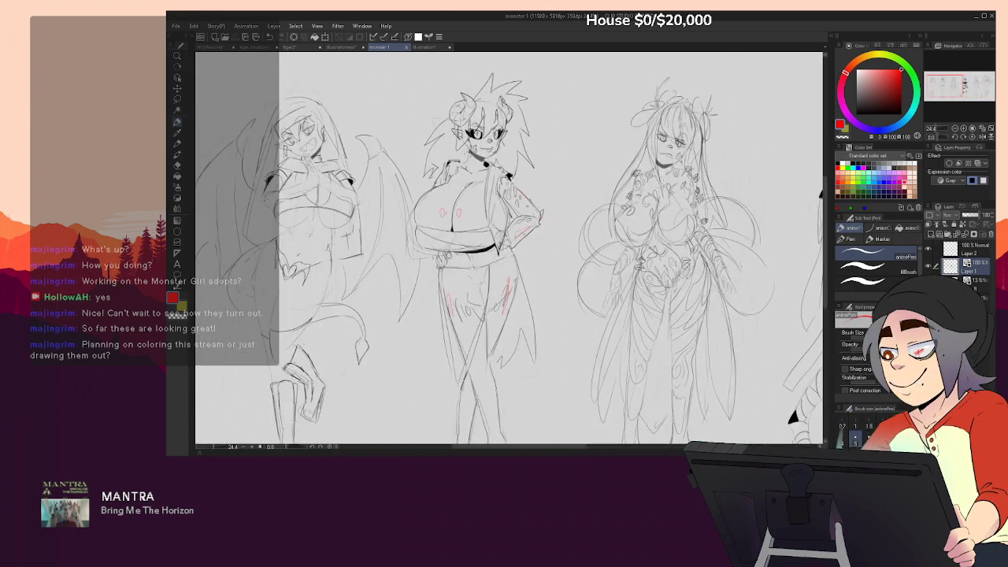
click(955, 128)
click(956, 128)
drag(958, 88, 972, 93)
drag(975, 91, 965, 89)
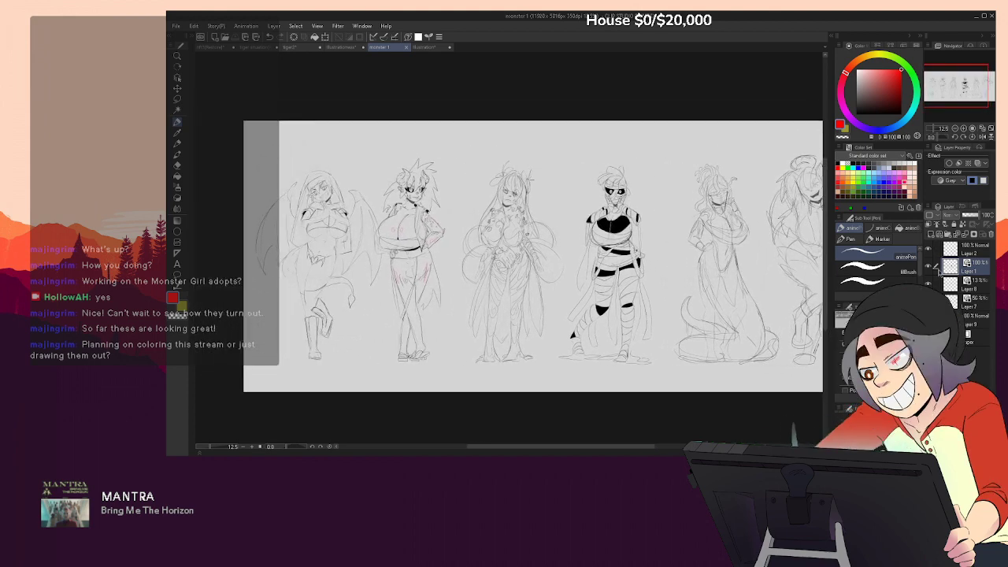
Undo the last change to the lineup drawing
key(ctrl+z)
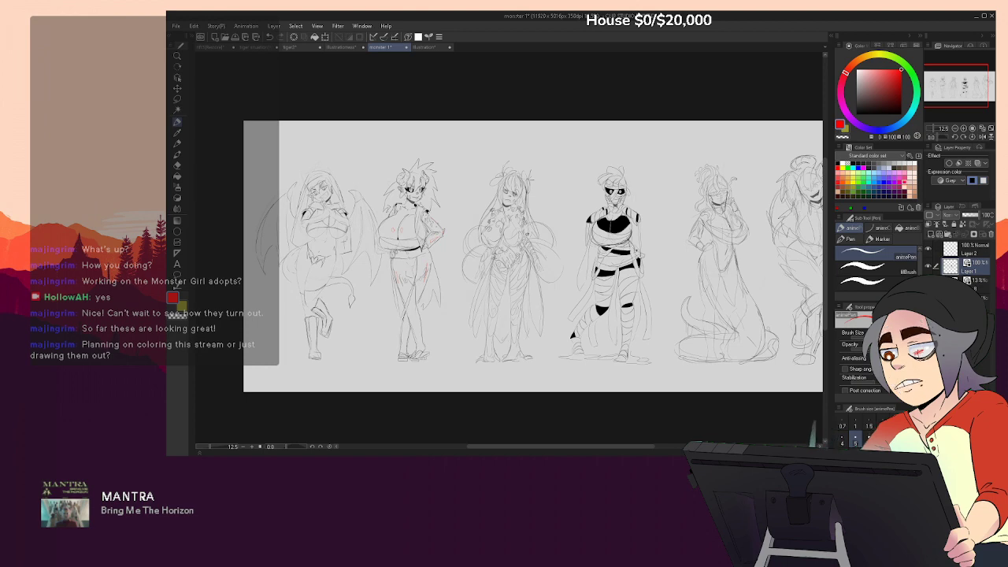
mouse_move(947, 81)
mouse_down()
mouse_move(964, 82)
mouse_move(952, 81)
mouse_up()
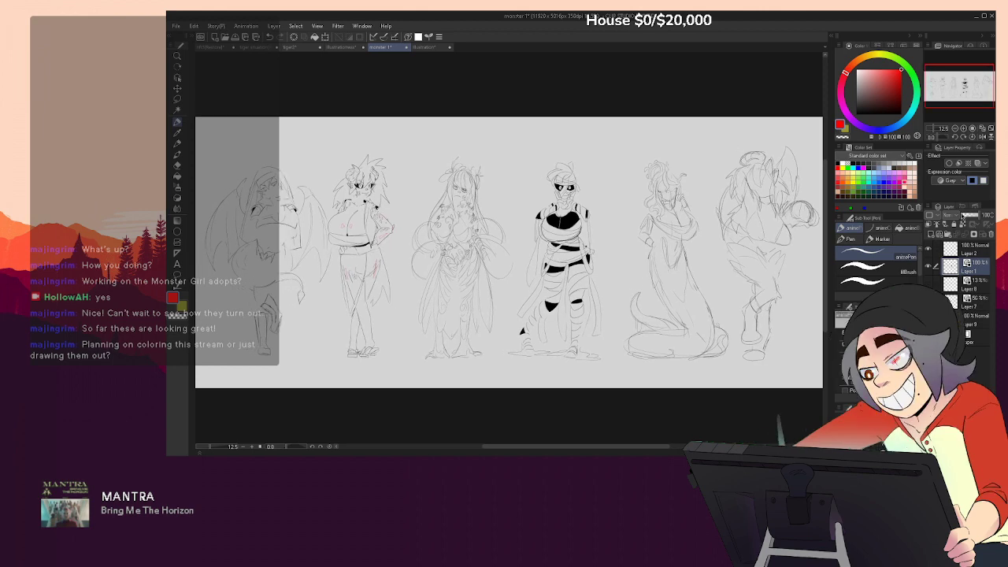
Group all the sketch layers above the paper into one folder and lower the folder's opacity to 28%
drag(959, 83, 952, 84)
scroll(951, 83, up, 2)
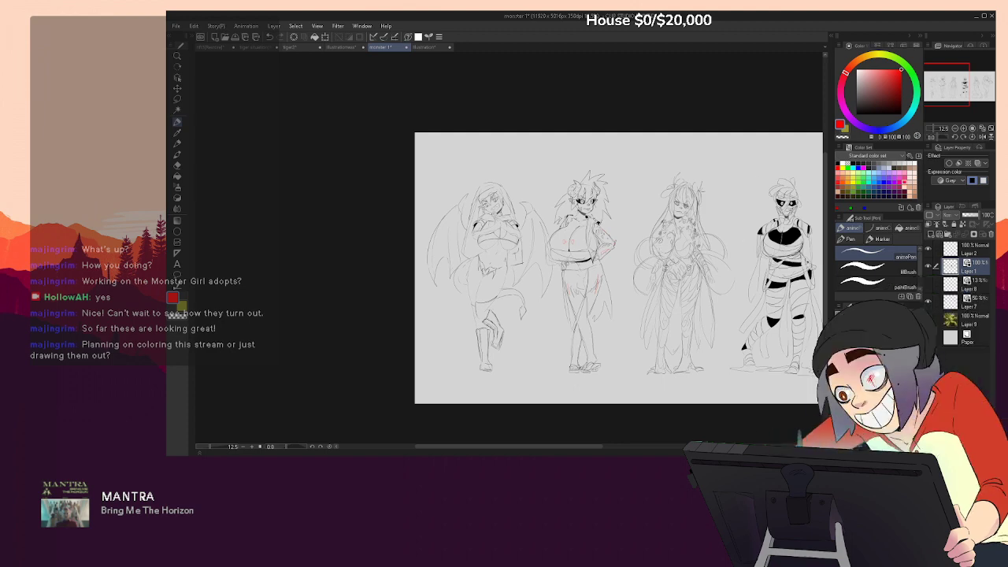
scroll(463, 229, up, 5)
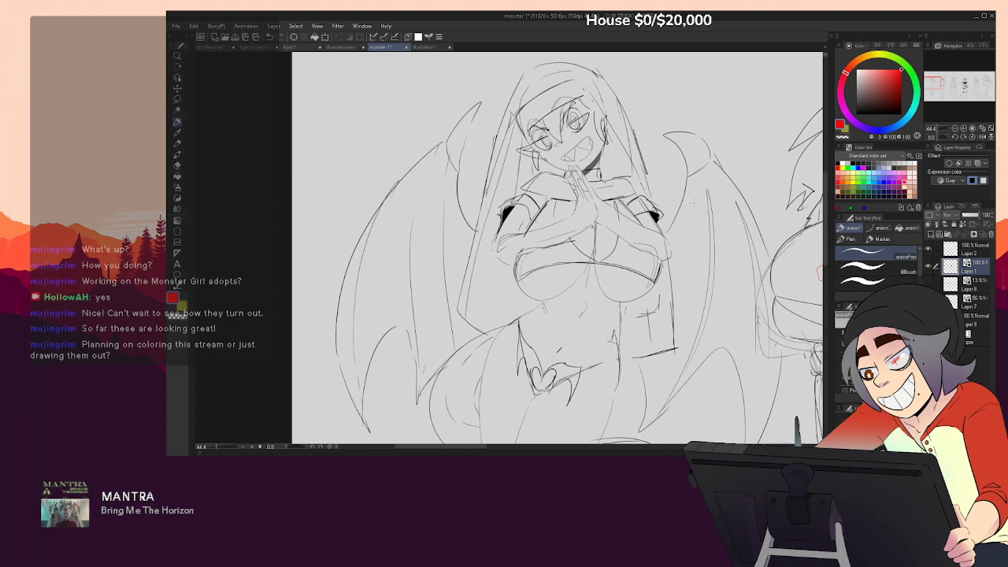
click(953, 235)
click(957, 266)
shift+click(963, 296)
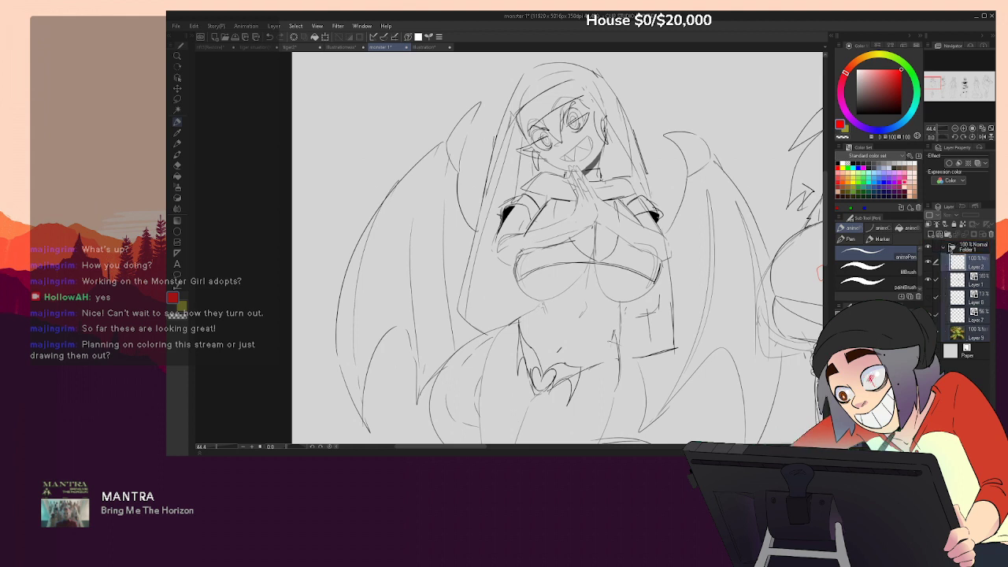
click(968, 247)
click(969, 216)
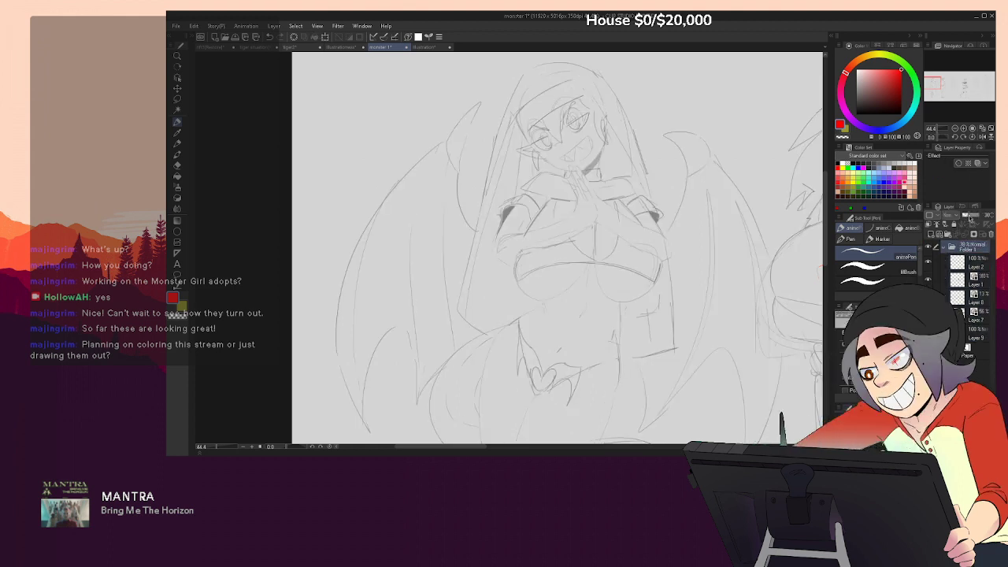
click(966, 216)
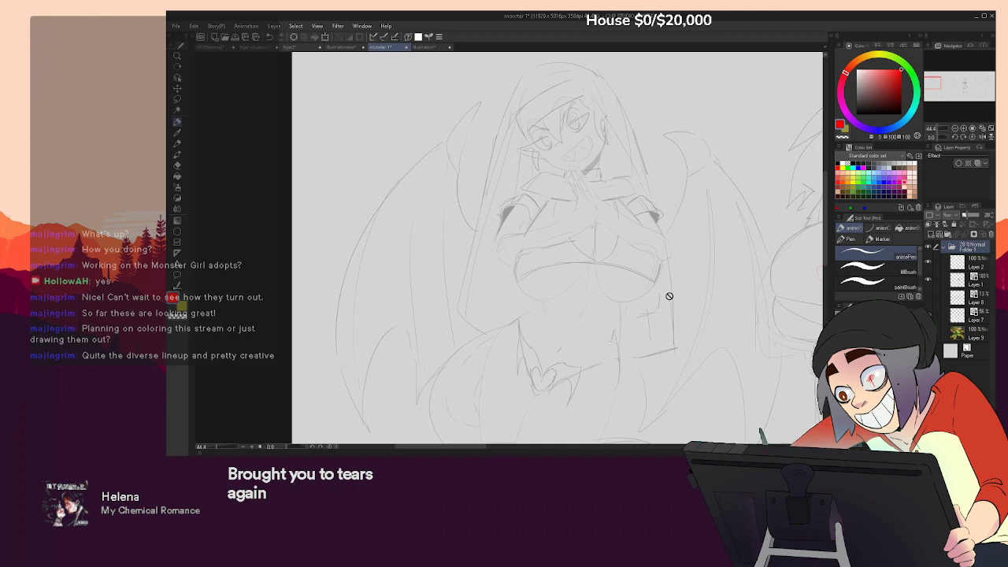
Collapse the sketch folder and add a new vector layer above it with its expression color set to Gray
click(945, 248)
click(939, 234)
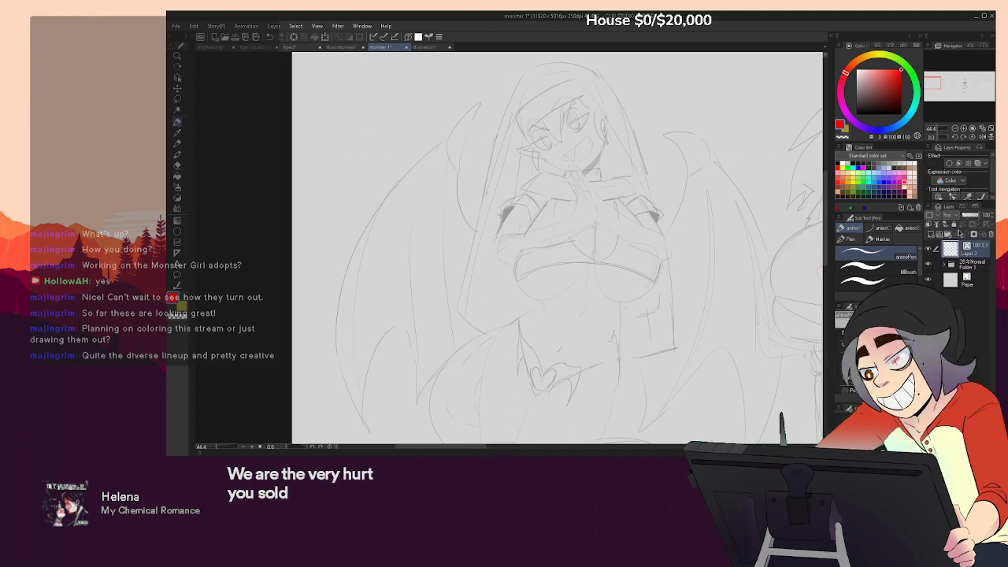
click(963, 182)
click(956, 198)
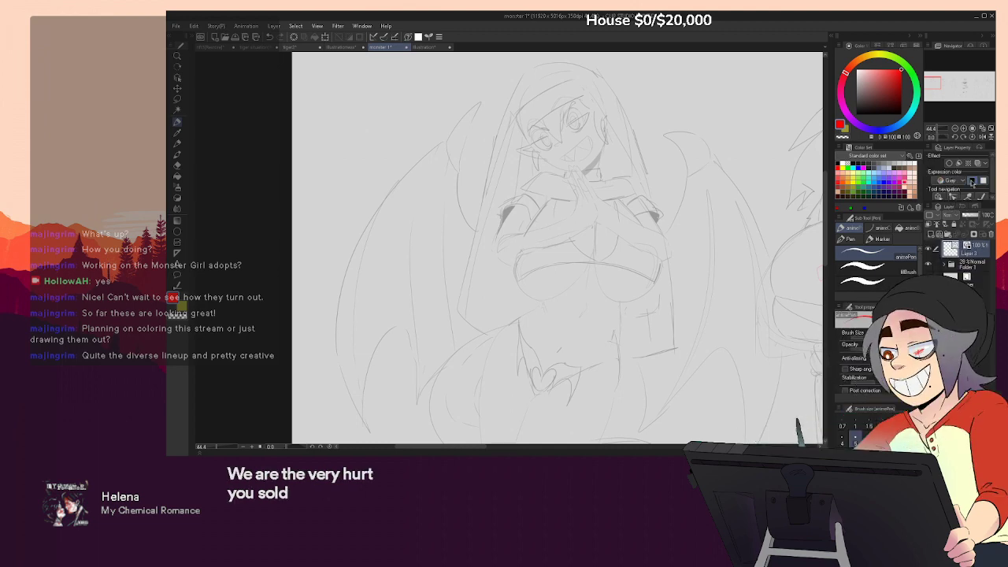
Ink the nun's jawline on both sides of the praying fingertips, redoing strokes until the curves follow the sketch
click(964, 128)
click(964, 129)
drag(933, 82, 933, 79)
scroll(618, 273, up, 4)
drag(593, 290, 616, 211)
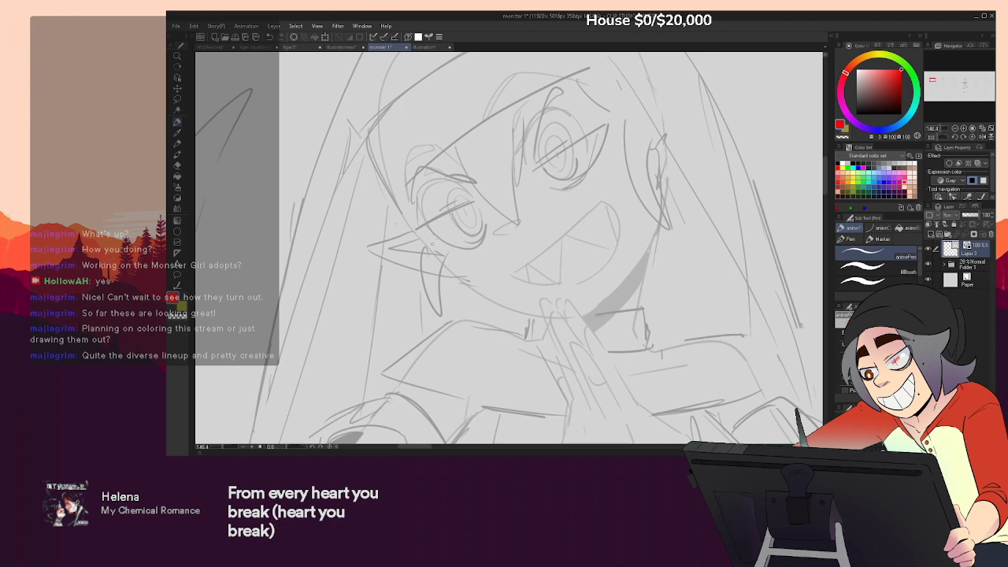
mouse_move(415, 229)
mouse_down()
mouse_move(452, 269)
mouse_move(532, 318)
mouse_up()
key(ctrl+z)
mouse_move(414, 232)
mouse_down()
mouse_move(450, 268)
mouse_move(536, 318)
mouse_up()
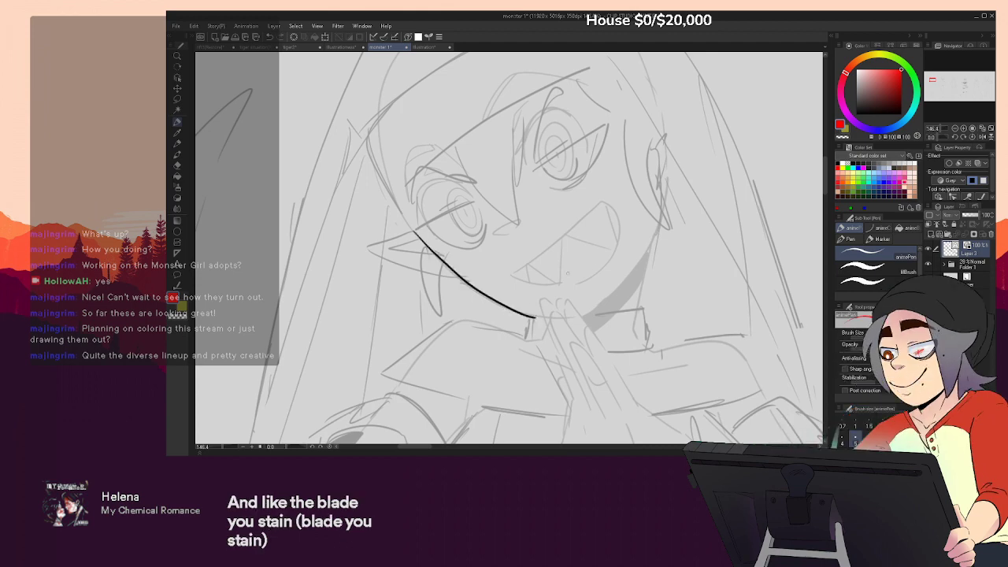
key(ctrl+z)
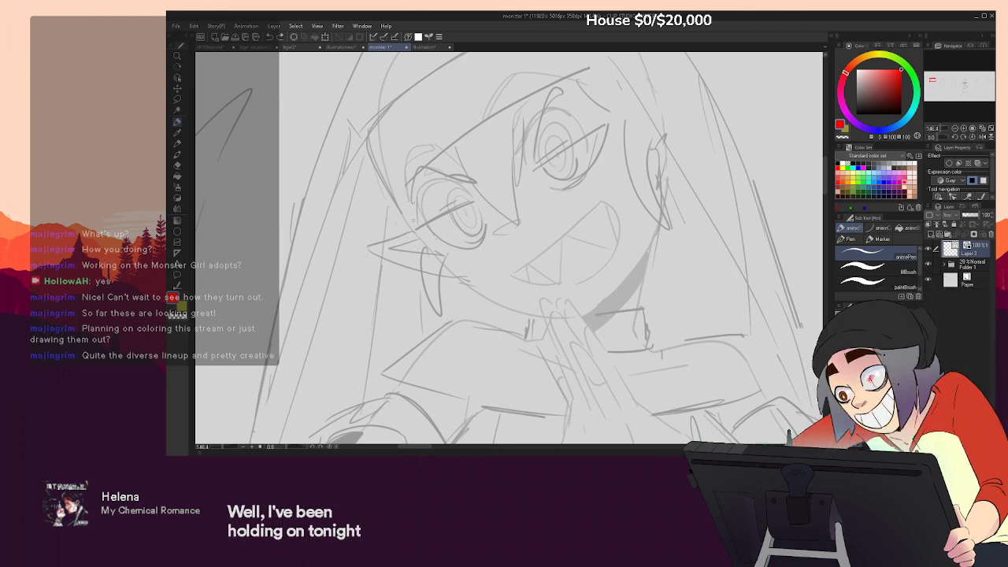
mouse_move(414, 229)
mouse_down()
mouse_move(458, 277)
mouse_move(529, 318)
mouse_up()
key(ctrl+z)
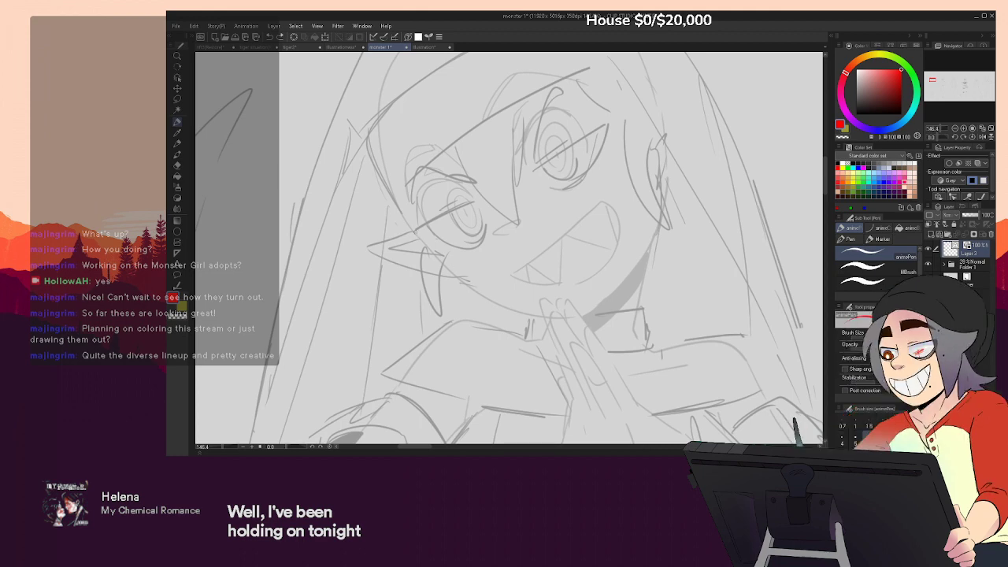
mouse_move(475, 292)
mouse_down()
mouse_move(531, 317)
mouse_move(616, 287)
mouse_move(657, 223)
mouse_move(638, 263)
mouse_move(589, 312)
mouse_up()
key(ctrl+z)
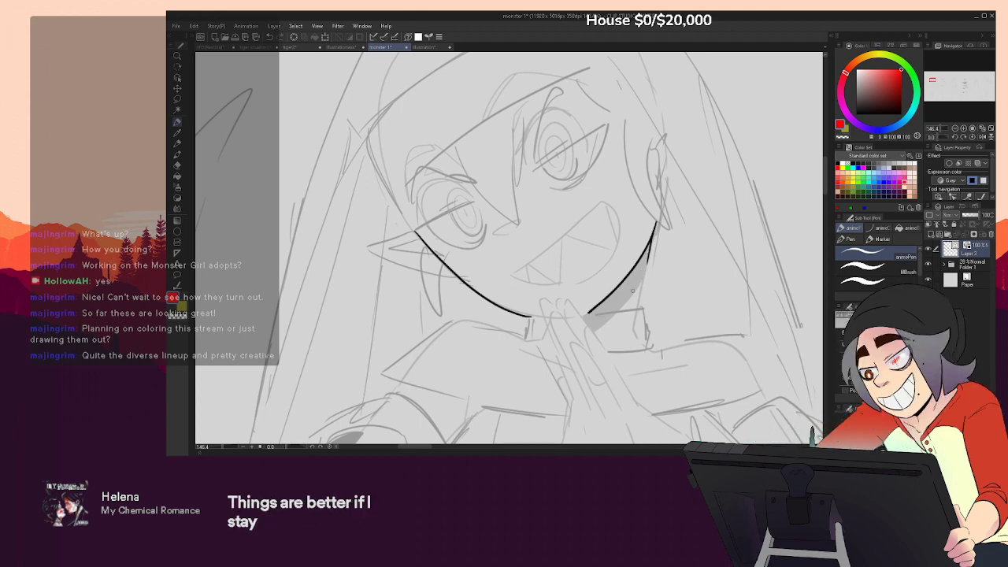
Ink the inner edge of the nun's headpiece around her face and over the forehead, erasing the stray cheek line
drag(628, 297, 647, 332)
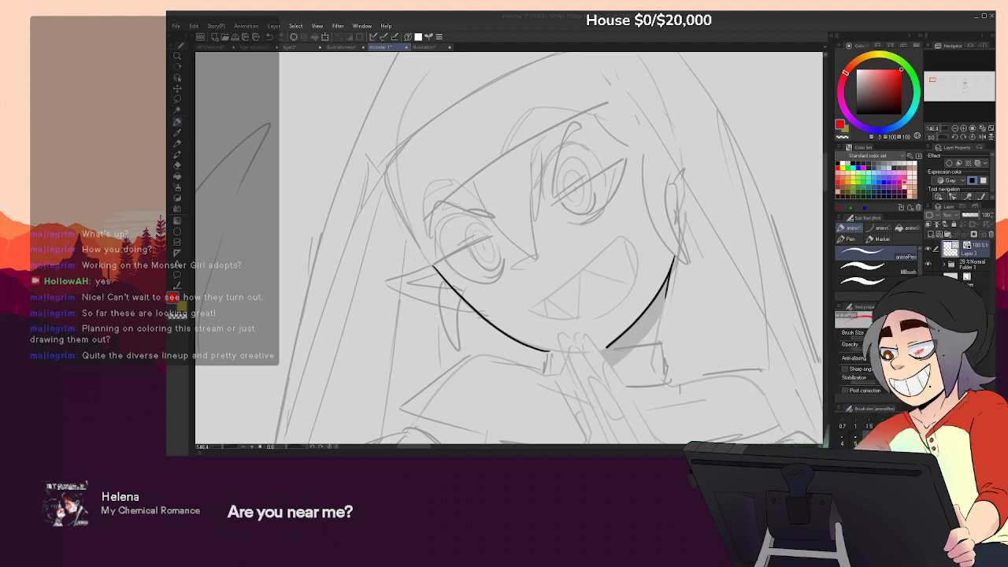
drag(616, 203, 640, 254)
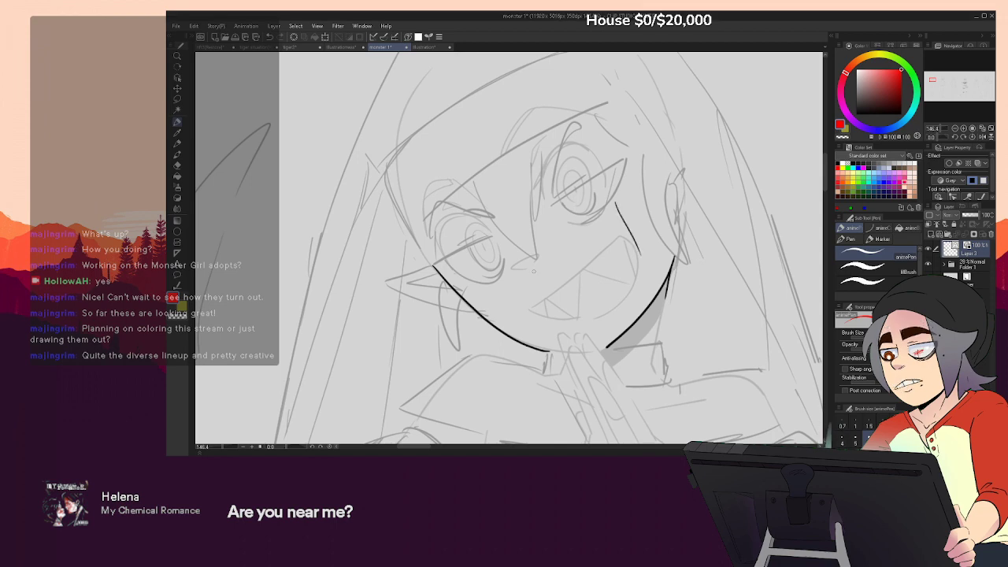
drag(415, 234, 433, 265)
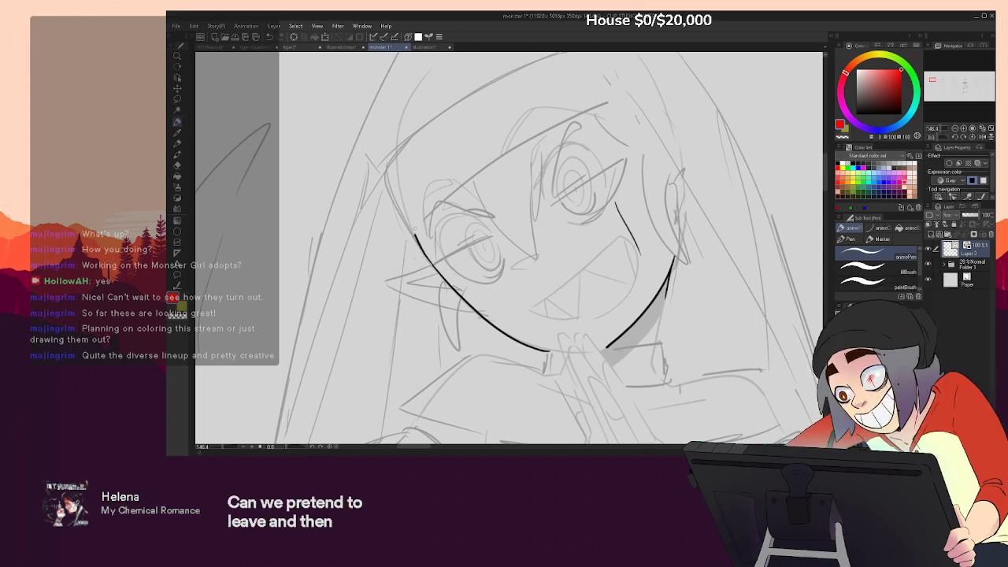
mouse_move(430, 167)
mouse_down()
mouse_move(466, 122)
mouse_move(490, 113)
mouse_move(565, 105)
mouse_move(631, 137)
mouse_up()
drag(668, 208, 674, 264)
key(e)
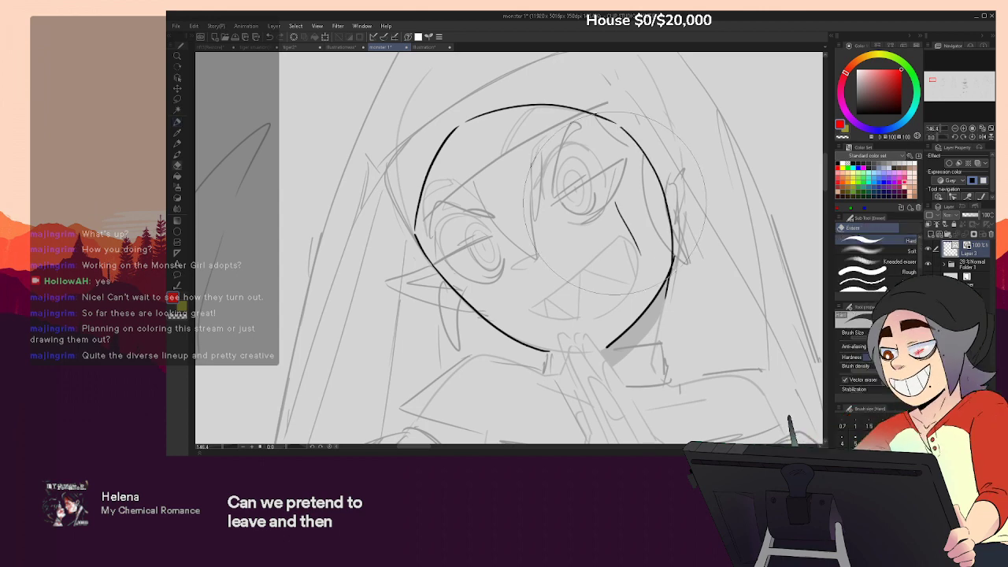
key(p)
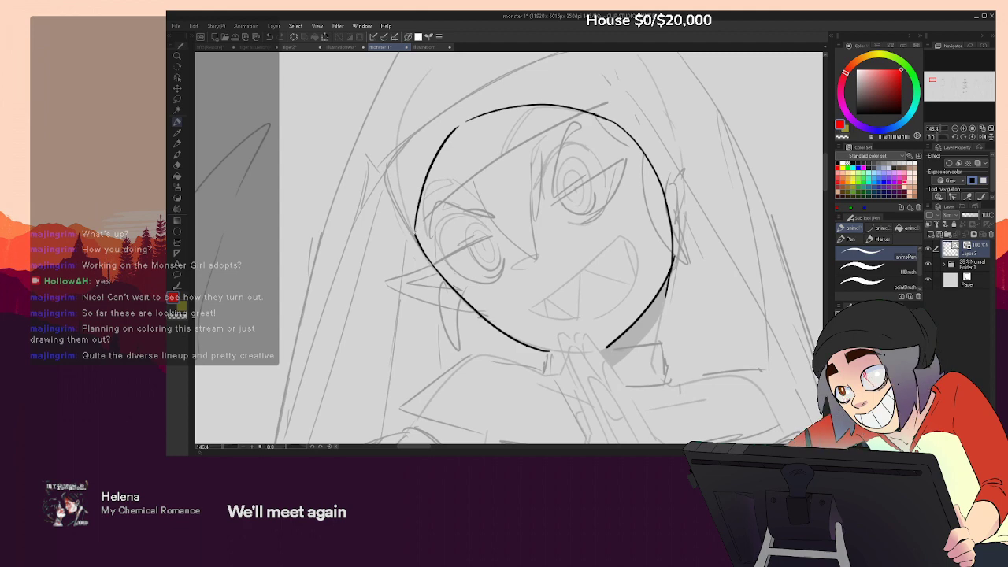
Ink the outer curve of the nun's headband from ear level over the head, and close the gap in the inner edge
mouse_move(384, 175)
mouse_down()
mouse_move(393, 221)
mouse_move(423, 253)
mouse_up()
drag(520, 183, 530, 211)
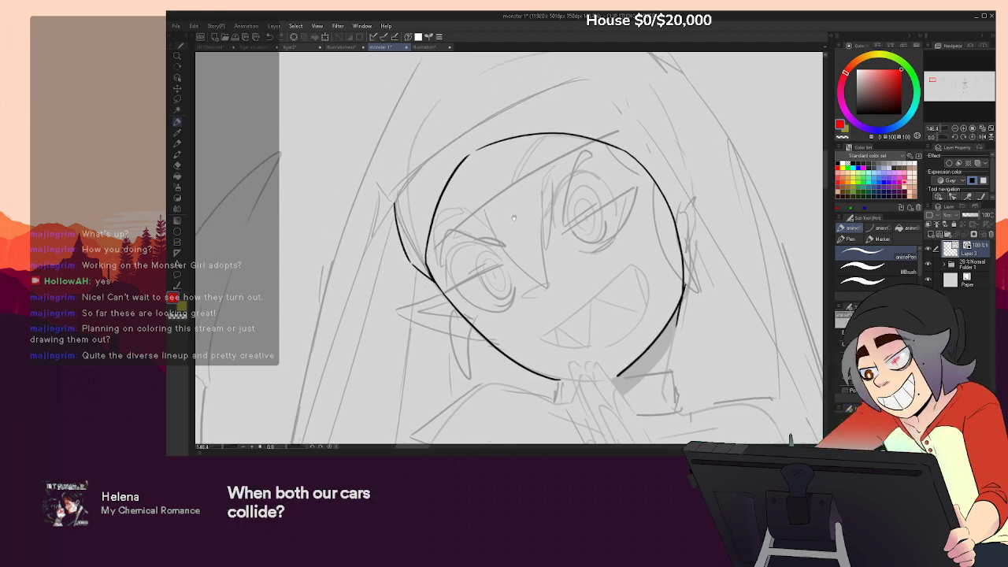
mouse_move(395, 207)
mouse_down()
mouse_move(441, 105)
mouse_move(521, 69)
mouse_move(599, 92)
mouse_move(648, 143)
mouse_up()
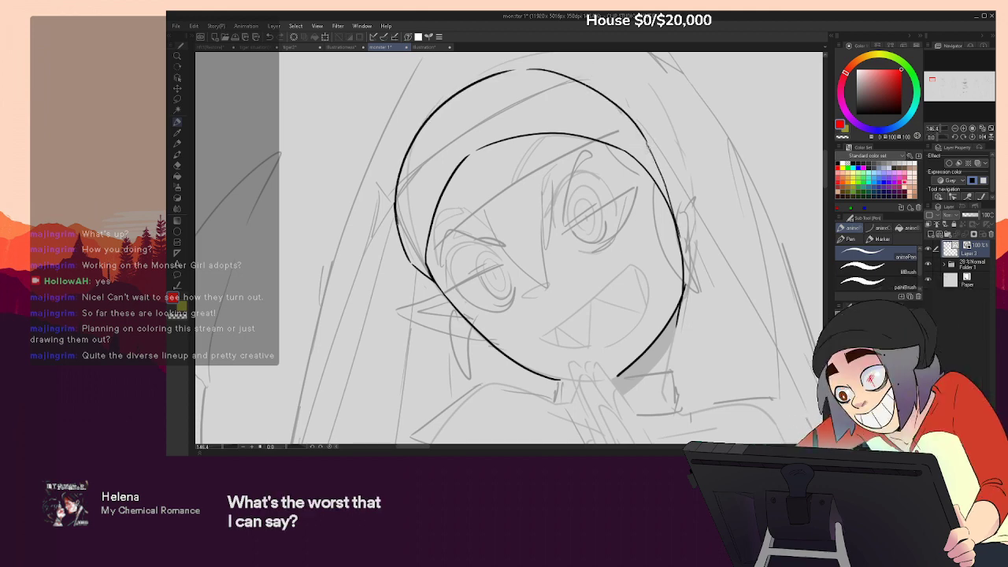
drag(467, 156, 481, 148)
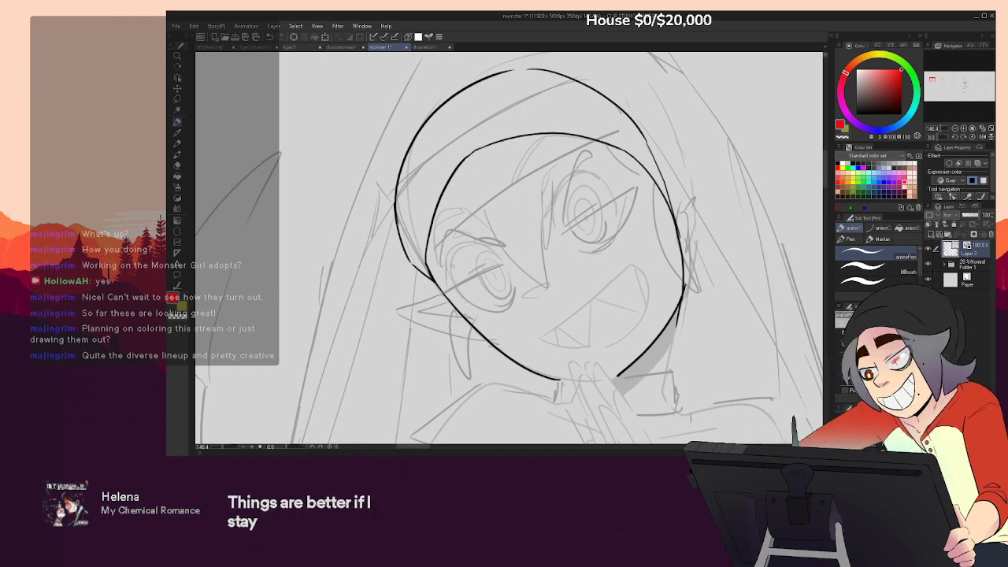
drag(648, 229, 662, 258)
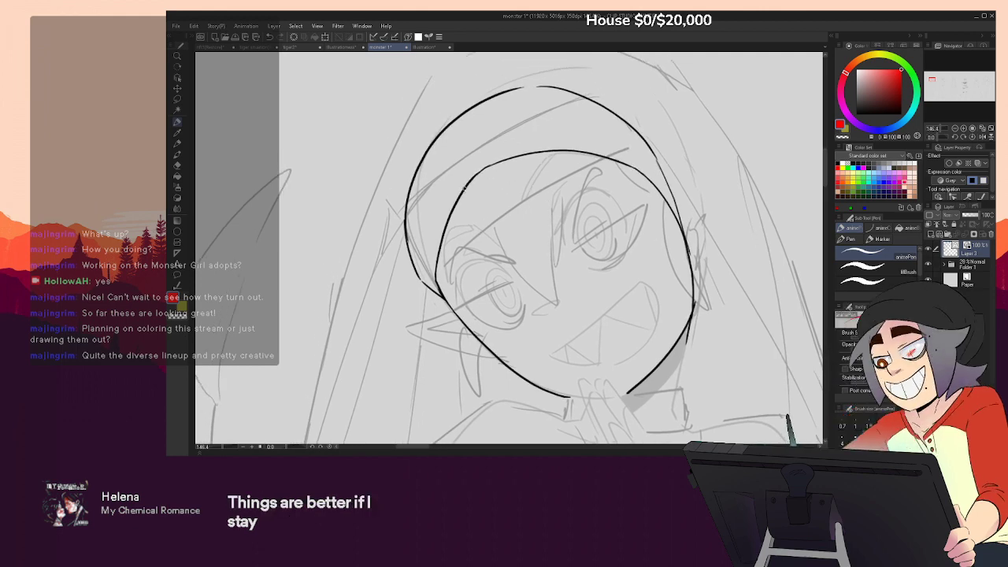
drag(466, 195, 558, 280)
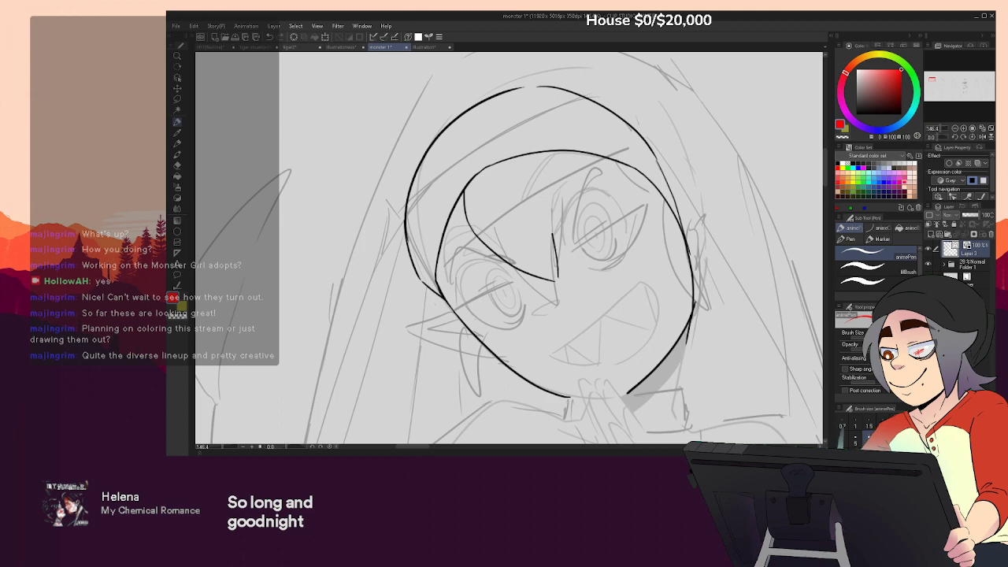
key(ctrl+z)
key(ctrl+z)
mouse_move(461, 191)
mouse_down()
mouse_move(507, 262)
mouse_move(546, 266)
mouse_move(524, 240)
mouse_up()
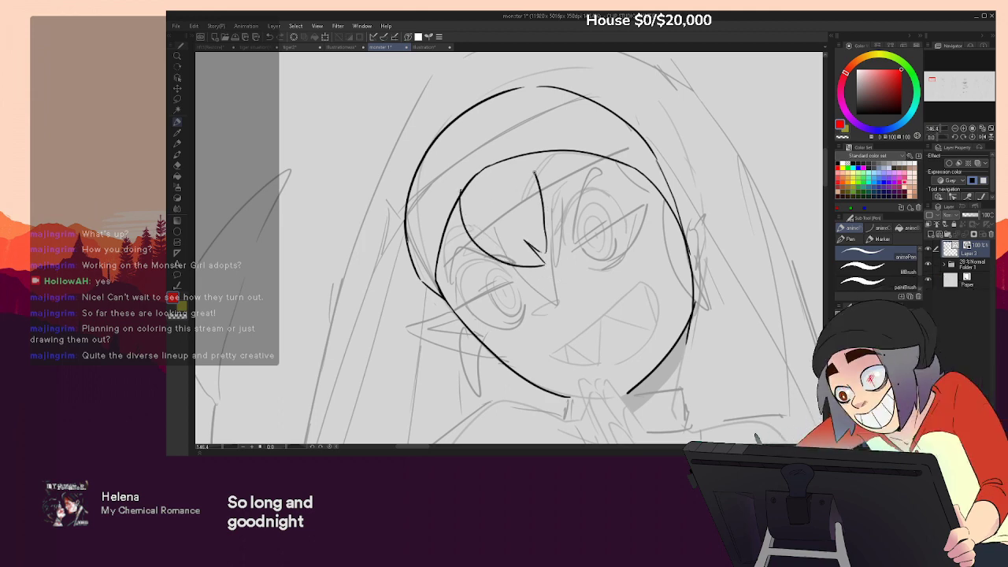
mouse_move(535, 174)
mouse_down()
mouse_move(557, 178)
mouse_move(560, 157)
mouse_up()
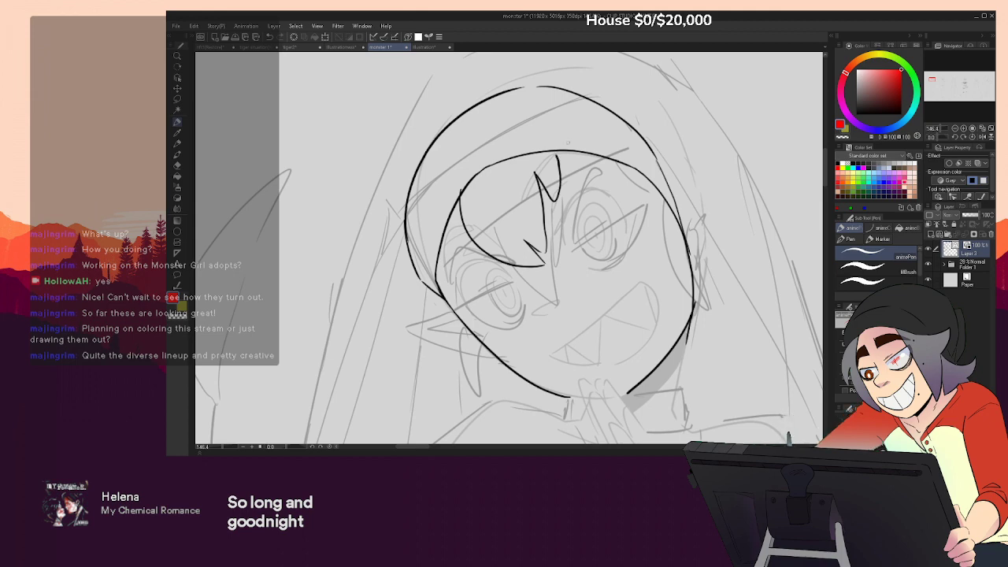
key(ctrl+z)
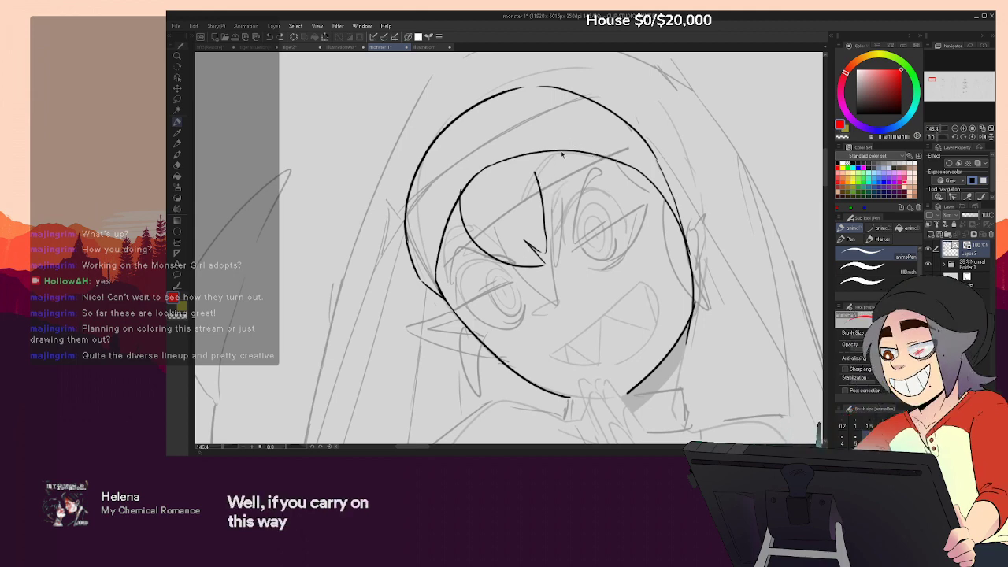
key(ctrl+z)
key(ctrl+z)
Ink the nun's pointed fringe locks below the headband, and erase and redraw the strand beside the temple
mouse_move(462, 193)
mouse_down()
mouse_move(468, 227)
mouse_move(525, 245)
mouse_move(534, 260)
mouse_move(540, 166)
mouse_up()
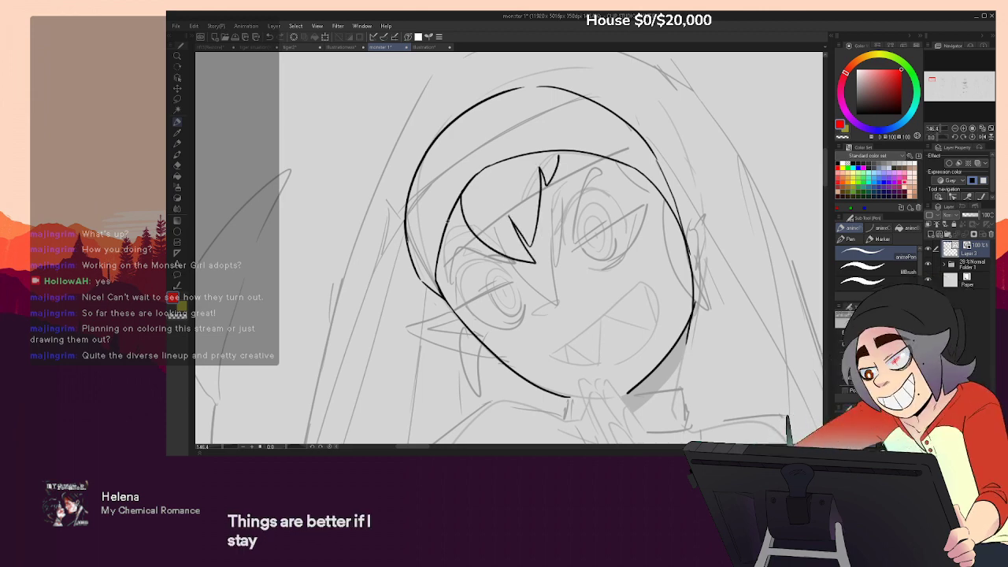
drag(450, 229, 483, 241)
key(e)
drag(463, 207, 465, 216)
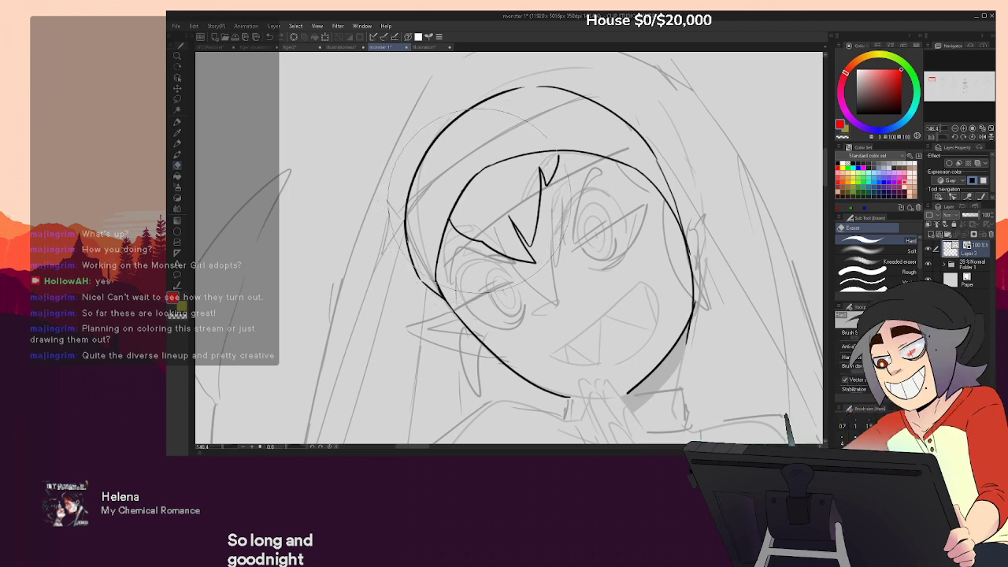
key(p)
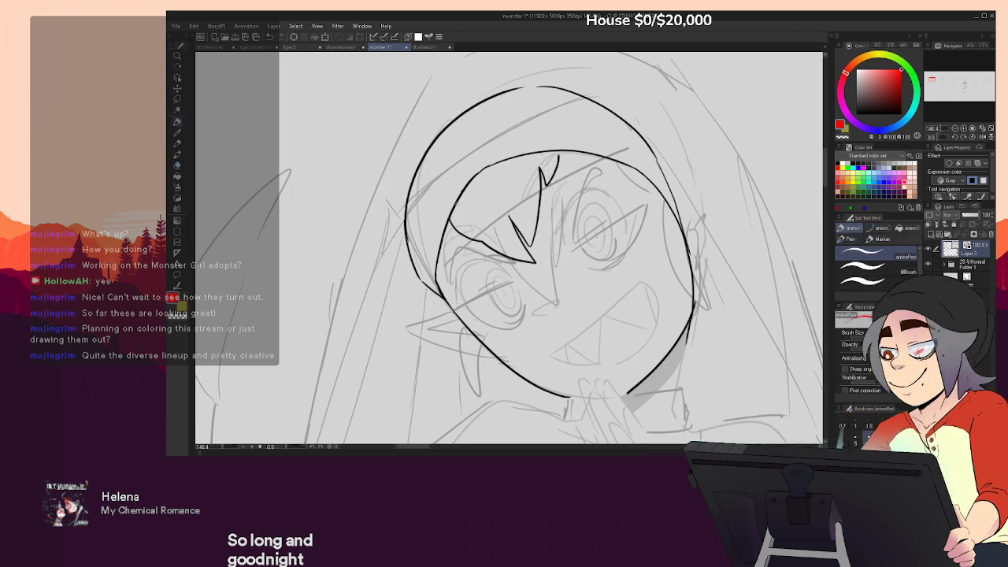
drag(458, 206, 473, 234)
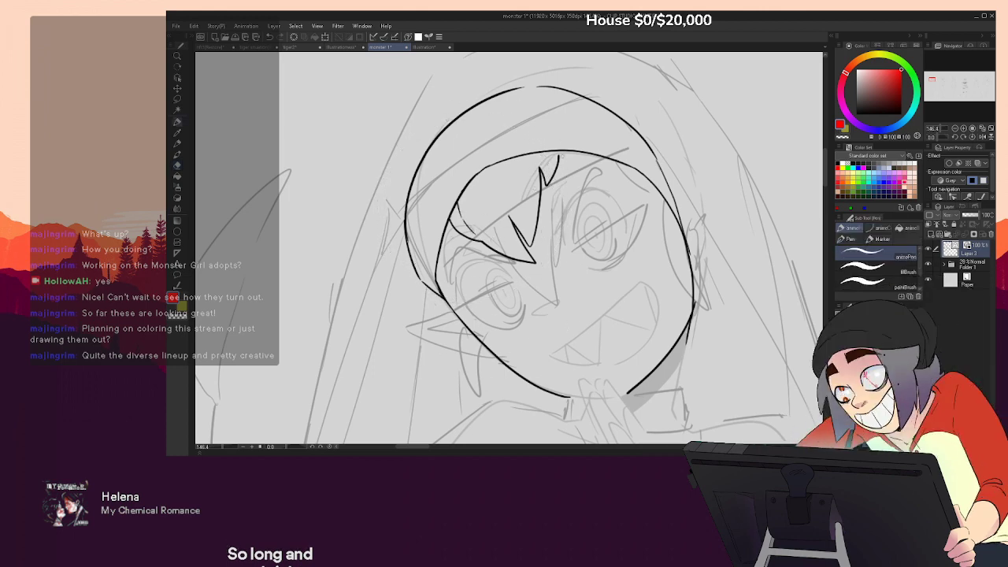
Ink the slanted upper lash line with a thick flared outer corner and the lower lid of the nun's higher eye
drag(661, 236, 662, 253)
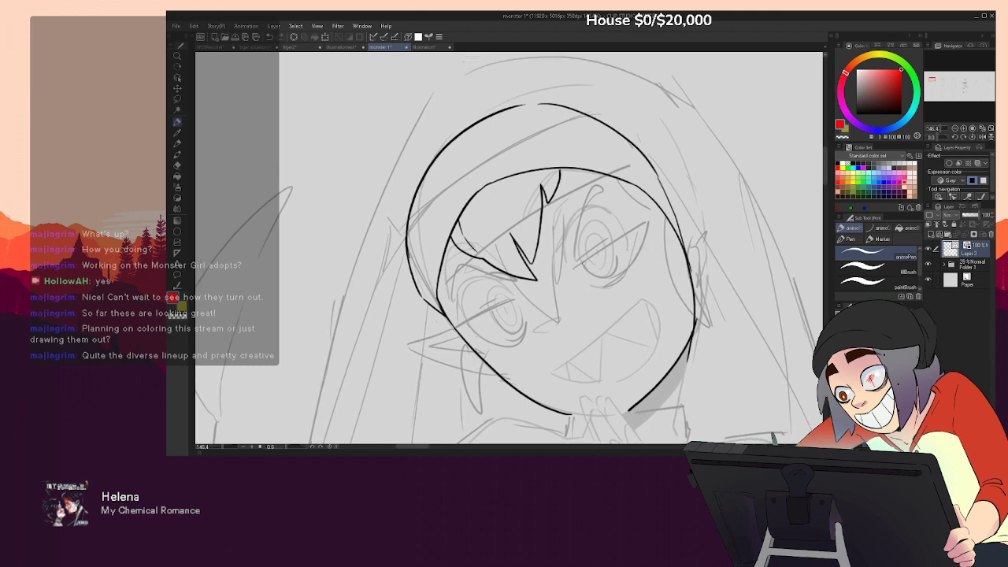
mouse_move(575, 268)
mouse_down()
mouse_move(649, 219)
mouse_move(590, 259)
mouse_up()
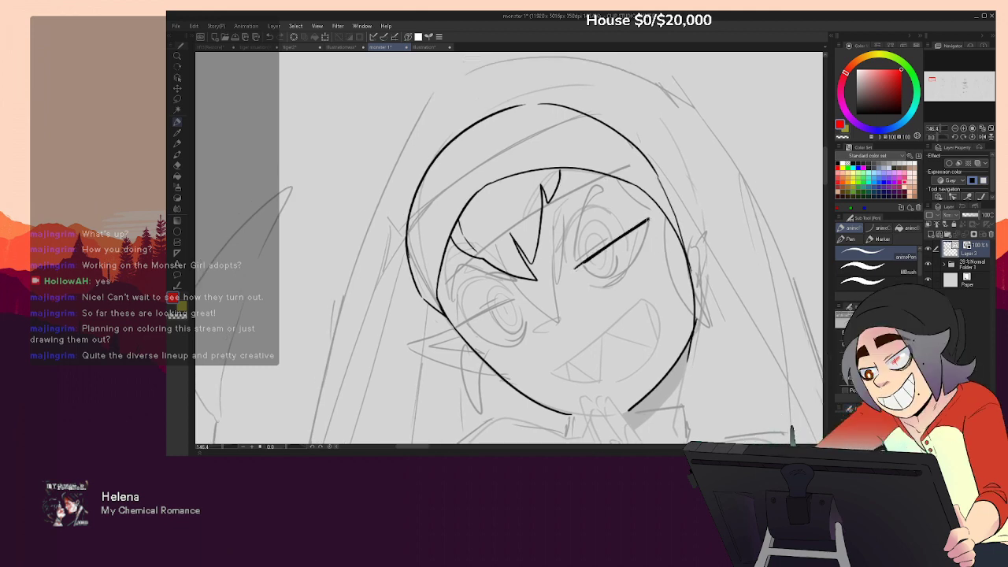
drag(649, 220, 645, 235)
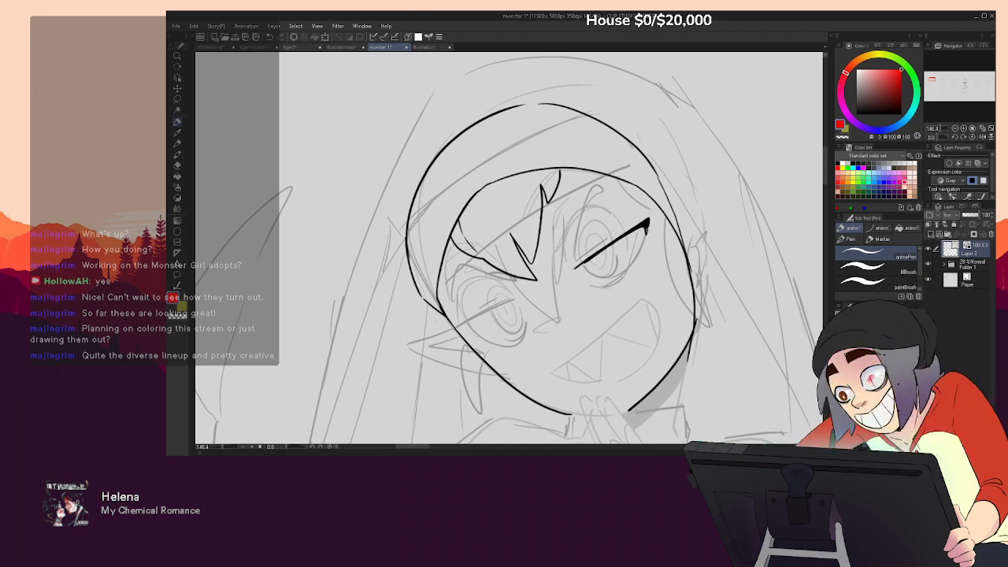
drag(631, 267, 597, 287)
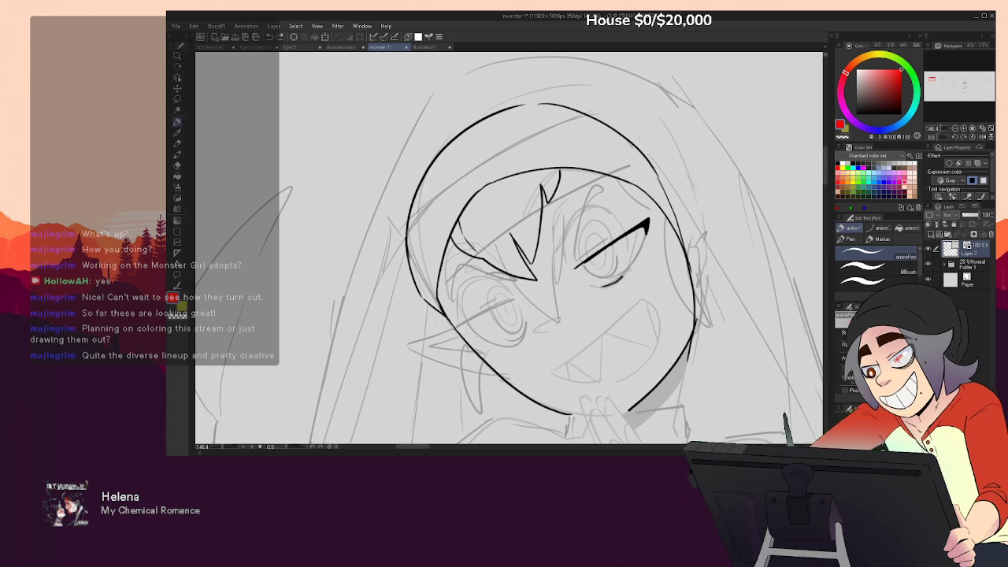
mouse_move(625, 280)
mouse_down()
mouse_move(647, 243)
mouse_move(635, 268)
mouse_up()
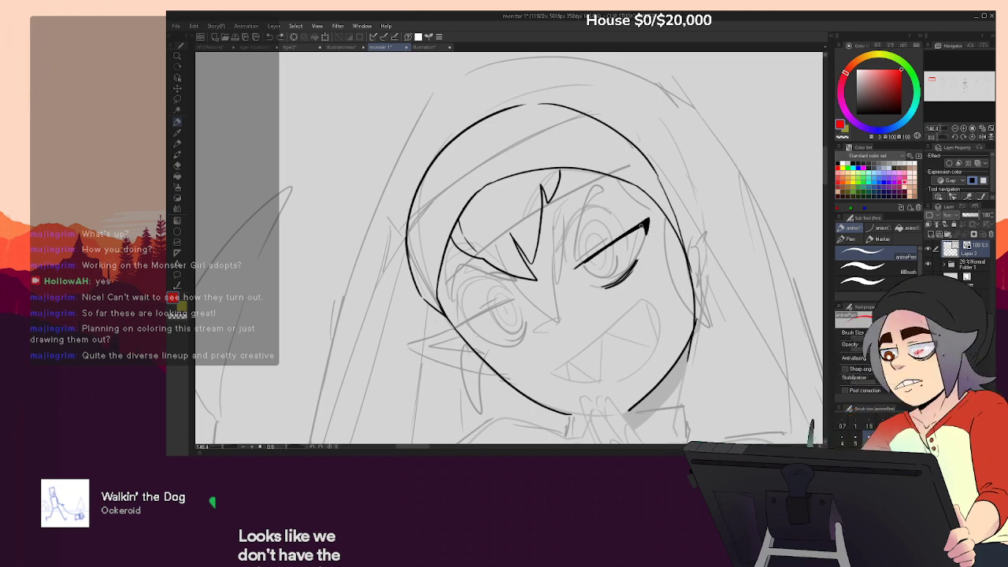
drag(643, 223, 579, 265)
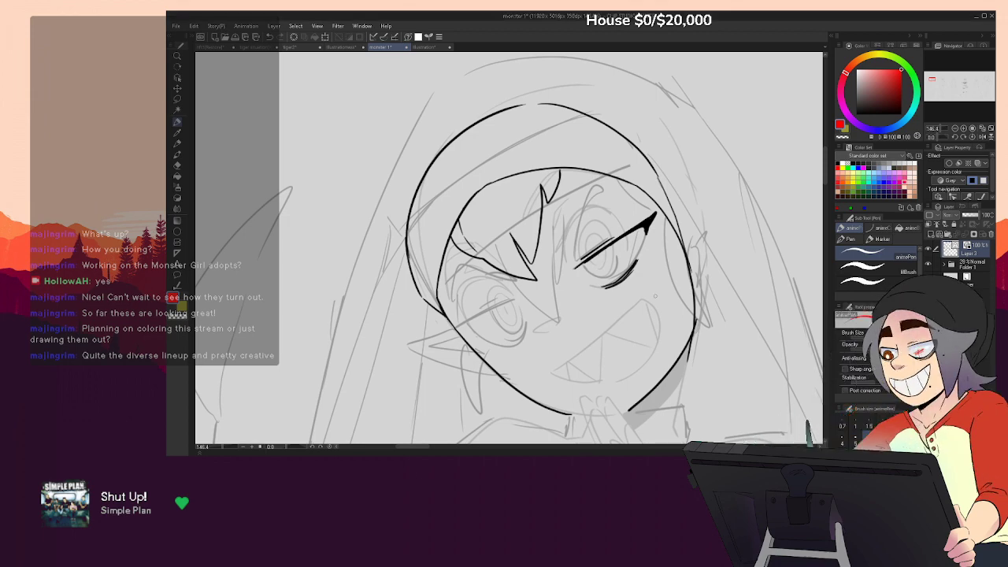
Ink the rounded upper outline, iris and pupil of the nun's higher eye, plus the slanted brow stroke beside it
drag(585, 209, 631, 218)
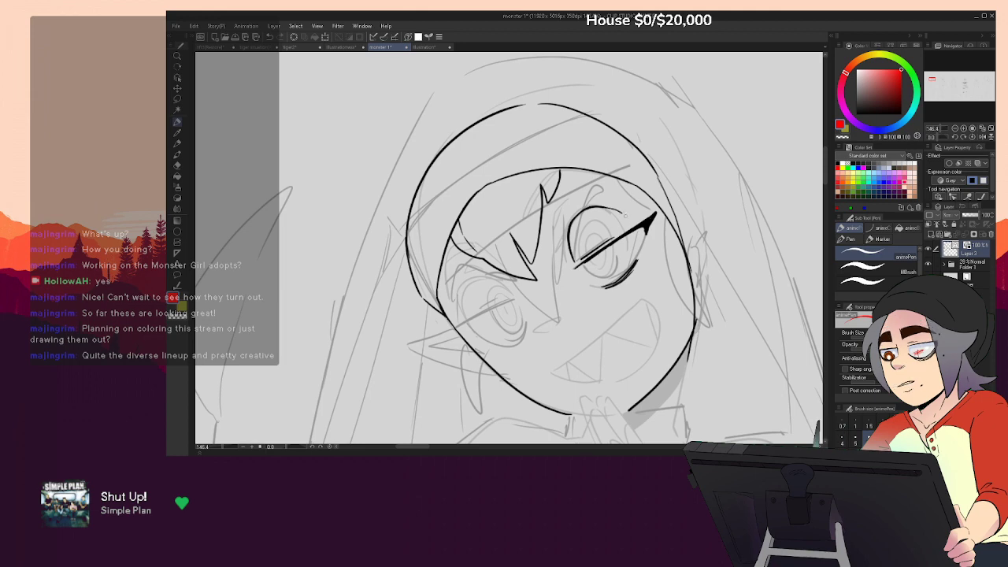
drag(586, 190, 555, 261)
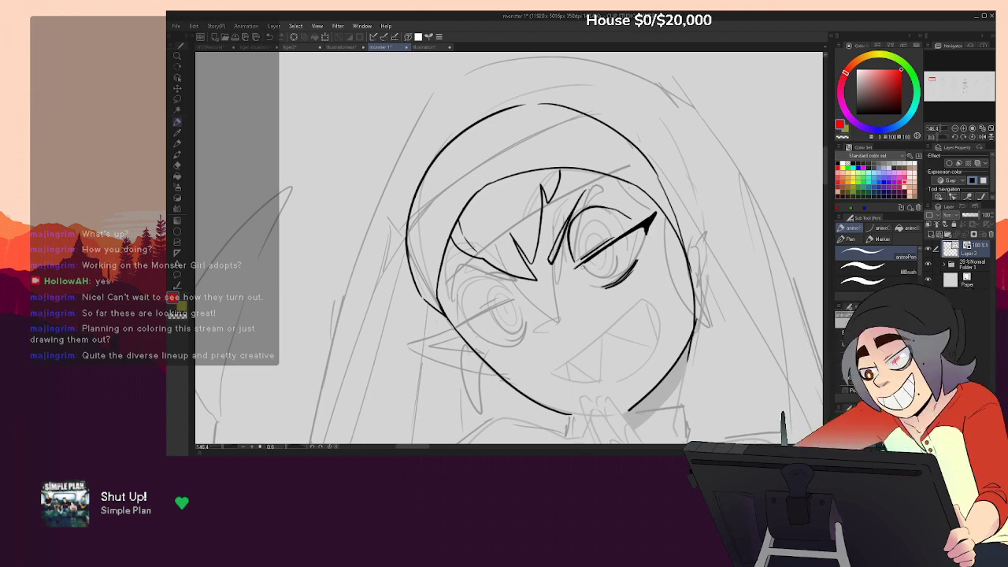
mouse_move(586, 263)
mouse_down()
mouse_move(631, 269)
mouse_move(618, 266)
mouse_move(621, 240)
mouse_up()
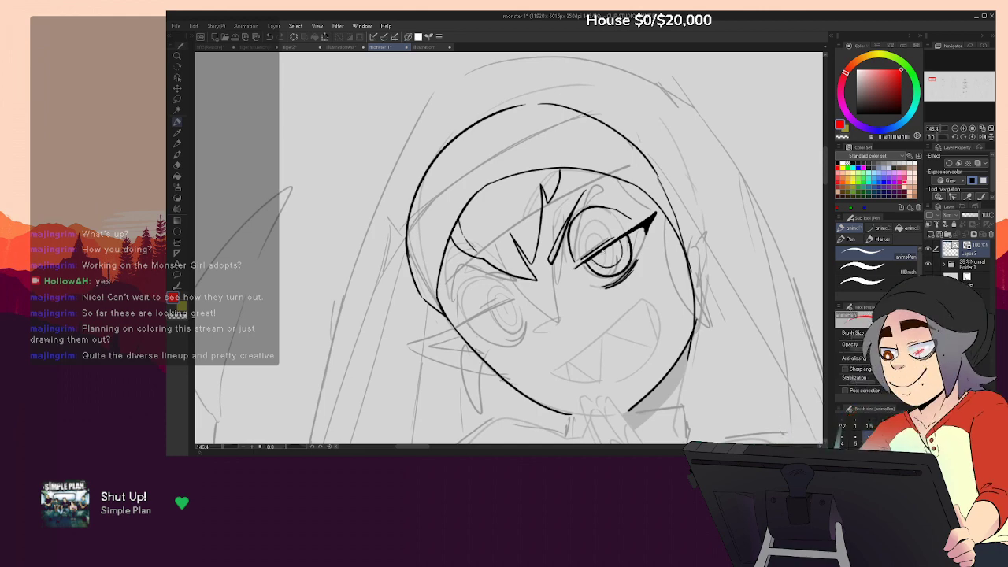
drag(614, 241, 624, 207)
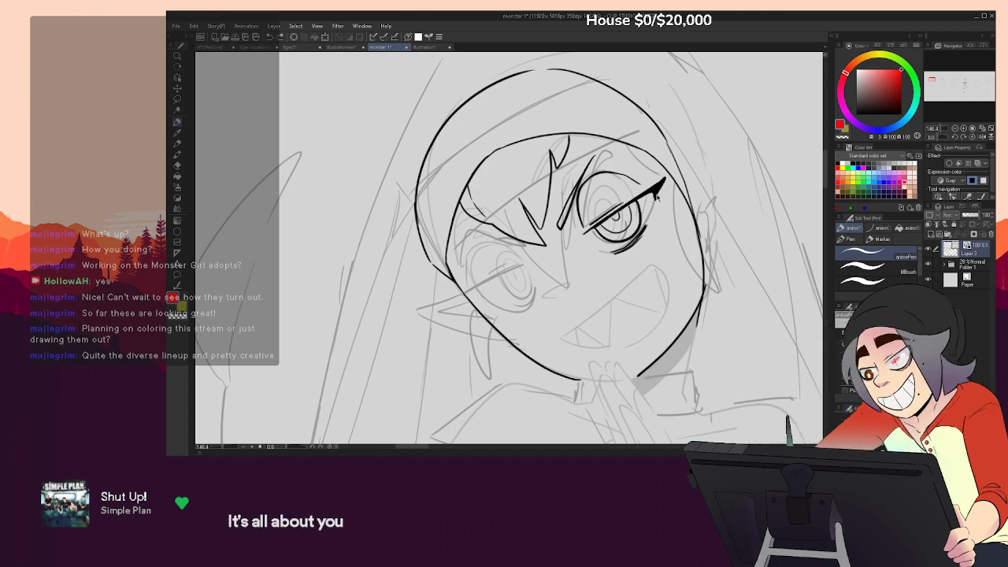
Add short lash ticks beside the outer corner and below the lower lid of the nun's higher eye
drag(655, 198, 666, 179)
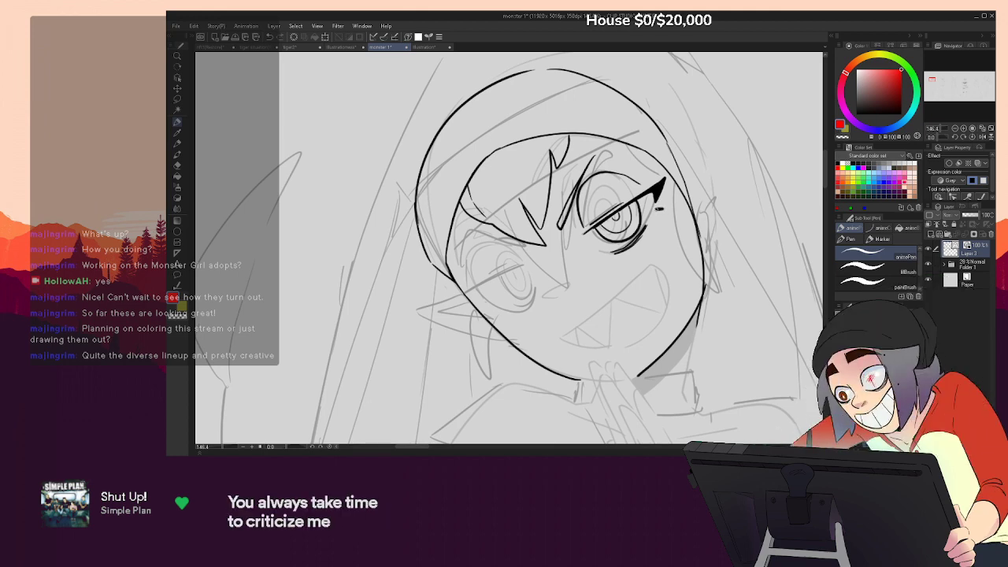
drag(654, 218, 658, 220)
drag(611, 253, 610, 254)
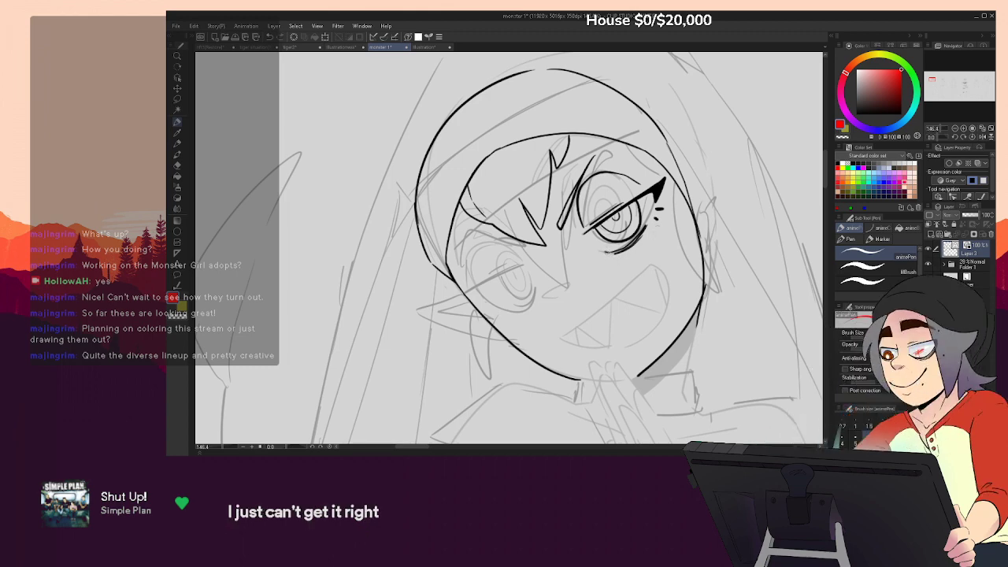
Ink the nun's small hooked nose and the outline of her wide, lopsided open grin
mouse_move(564, 284)
mouse_down()
mouse_move(578, 252)
mouse_move(576, 263)
mouse_move(598, 241)
mouse_move(597, 251)
mouse_up()
key(ctrl+z)
mouse_move(579, 304)
mouse_down()
mouse_move(660, 229)
mouse_move(684, 226)
mouse_move(684, 259)
mouse_move(580, 296)
mouse_up()
mouse_move(680, 226)
mouse_down()
mouse_move(684, 260)
mouse_move(652, 243)
mouse_up()
key(ctrl+z)
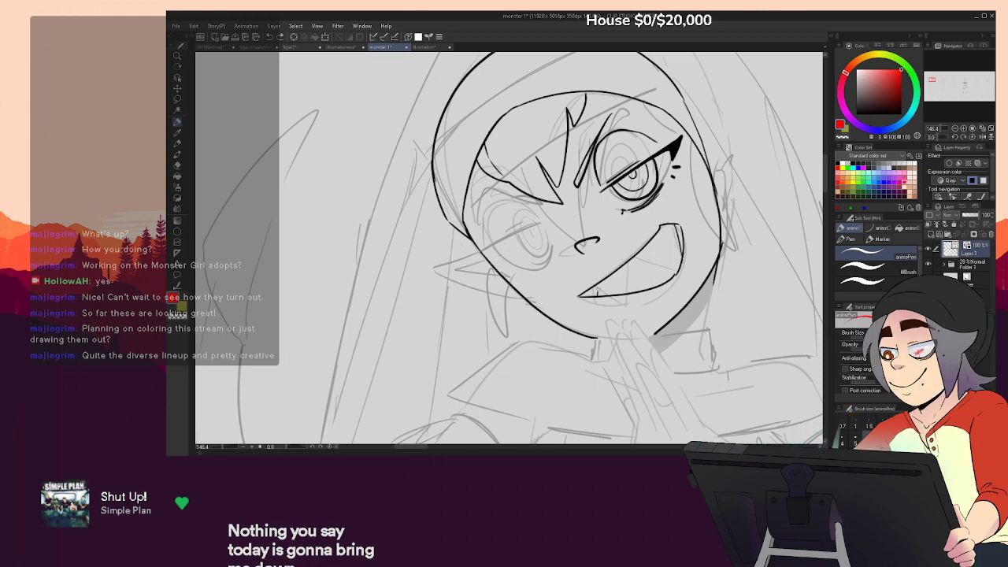
Ink the pointed triangular teeth inside the nun's grin and fill the narrow corner of the mouth
mouse_move(626, 294)
mouse_down()
mouse_move(628, 266)
mouse_move(649, 282)
mouse_up()
mouse_move(644, 259)
mouse_down()
mouse_move(670, 277)
mouse_move(672, 243)
mouse_up()
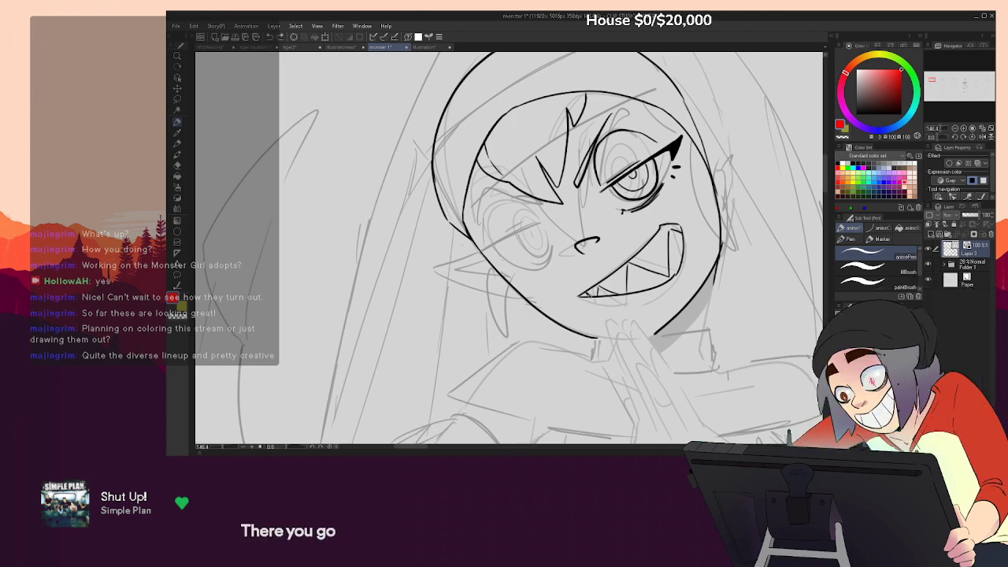
drag(583, 295, 587, 294)
drag(686, 265, 692, 312)
drag(716, 273, 728, 255)
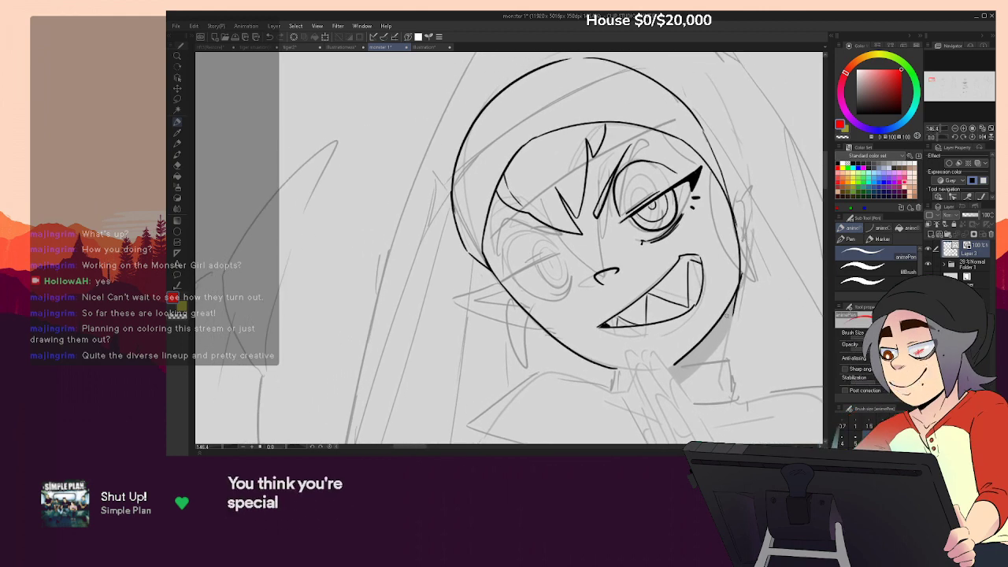
Erase the nun's cheek and jaw line below her lower eye and redraw it down to the chin
drag(544, 276, 440, 216)
key(e)
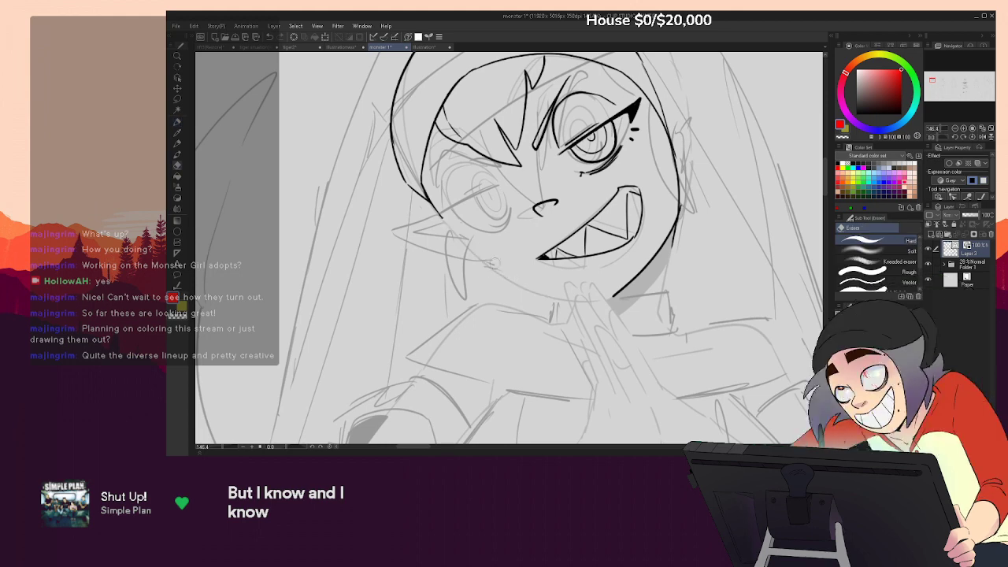
key(p)
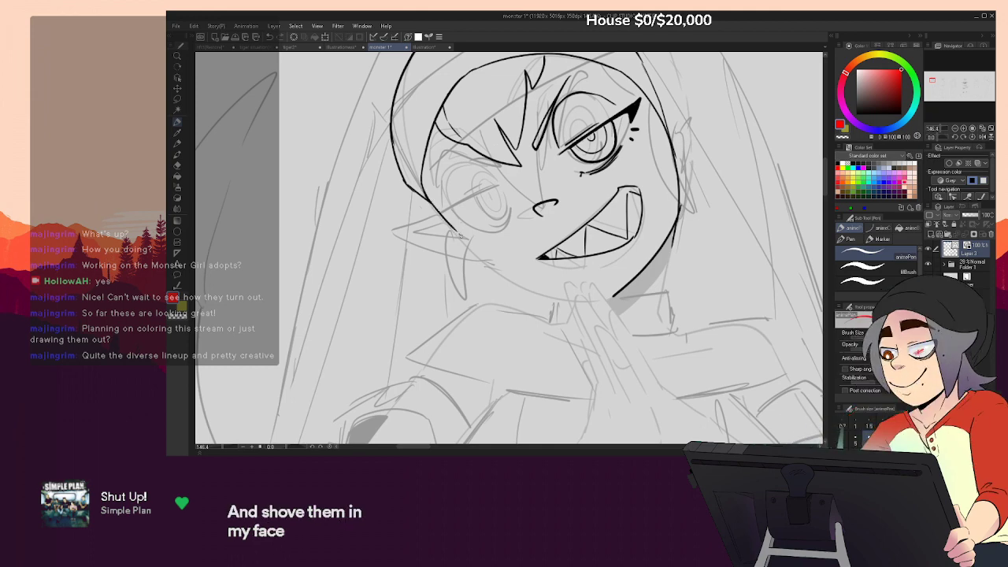
mouse_move(471, 266)
mouse_down()
mouse_move(551, 300)
mouse_move(584, 288)
mouse_move(620, 346)
mouse_up()
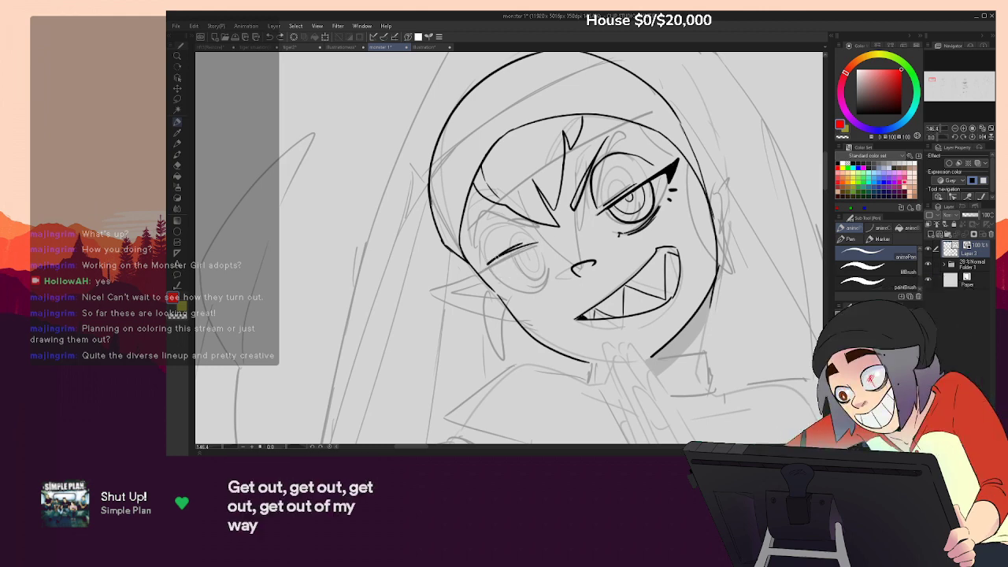
Ink the upper lash line of the nun's lower eye with a thick flared corner and a crease, and thicken the higher eye's lash line
drag(472, 276, 494, 279)
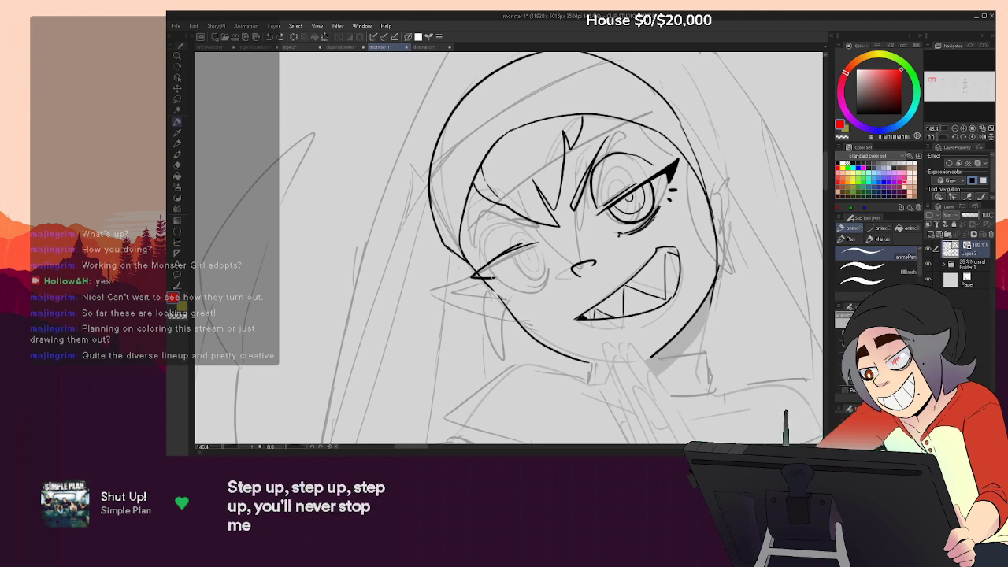
drag(520, 249, 482, 275)
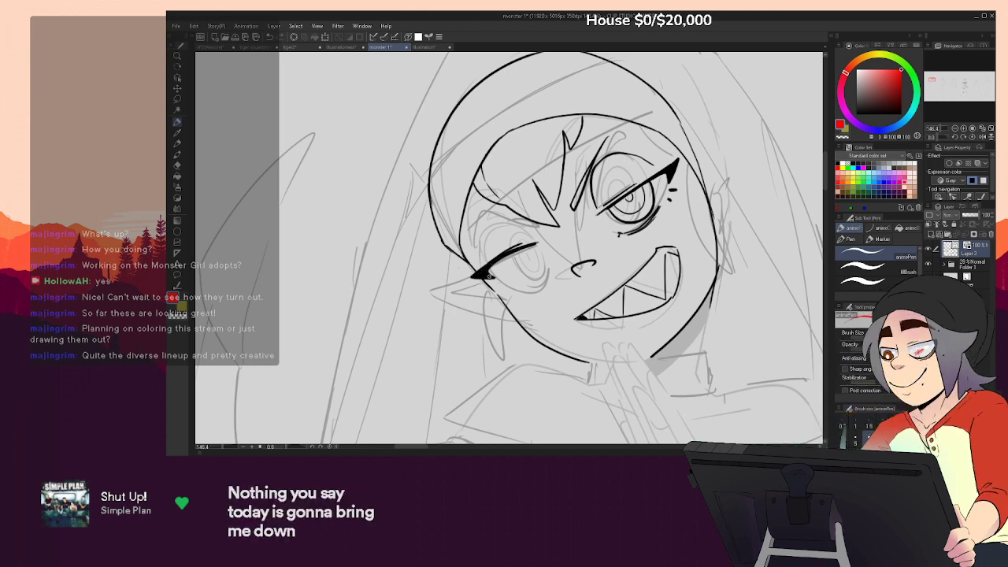
drag(612, 204, 666, 169)
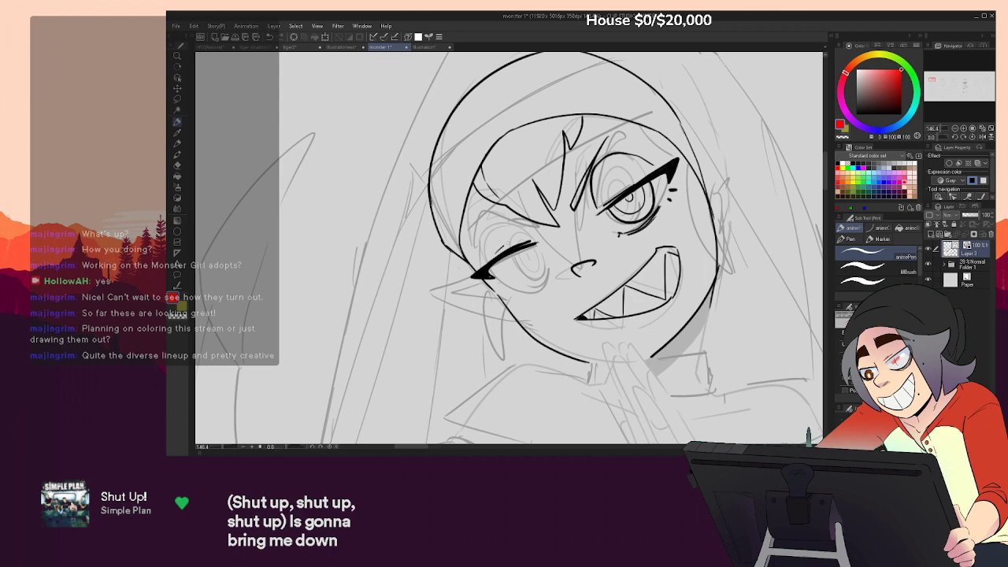
drag(511, 238, 531, 233)
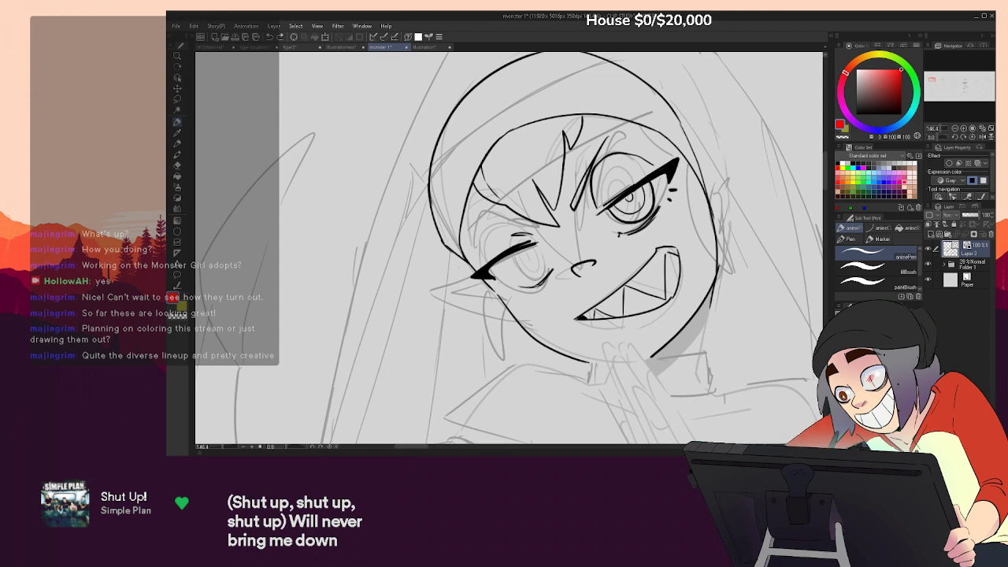
Ink the lower lid, iris and pupil of the nun's lower eye, undoing the strokes that miss
mouse_move(509, 259)
mouse_down()
mouse_move(537, 281)
mouse_move(544, 245)
mouse_move(544, 275)
mouse_move(537, 241)
mouse_move(516, 266)
mouse_move(535, 284)
mouse_up()
key(ctrl+z)
key(ctrl+z)
key(ctrl+z)
key(ctrl+z)
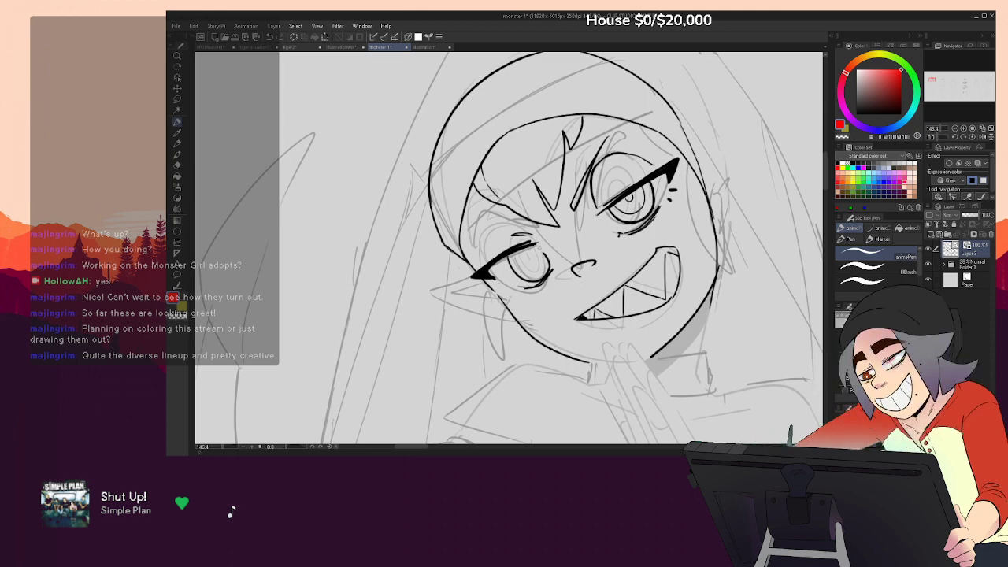
mouse_move(523, 272)
mouse_down()
mouse_move(542, 272)
mouse_move(532, 254)
mouse_up()
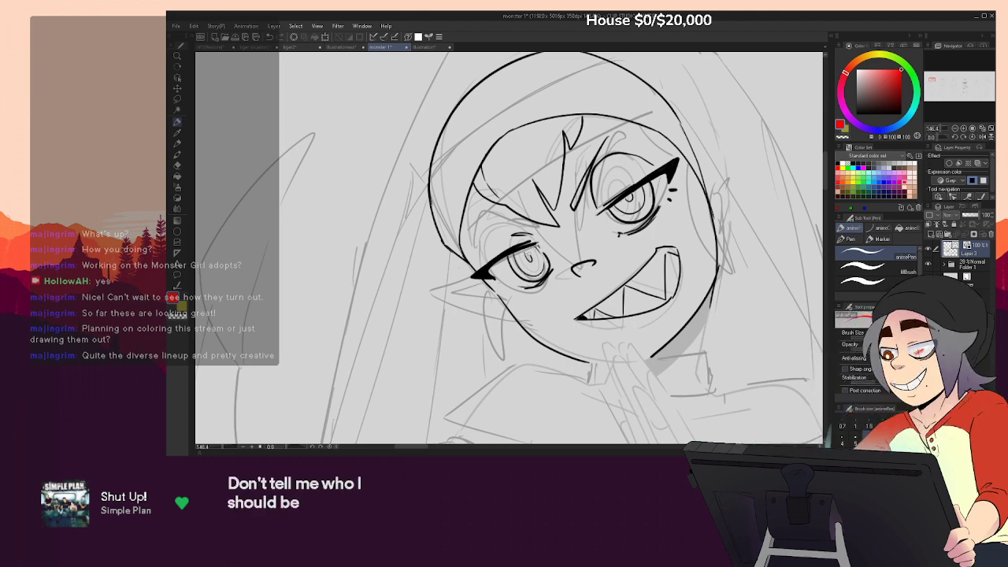
Ink the arched outline and the brow strokes above the nun's lower eye, undoing the misplaced strokes
drag(701, 271, 750, 294)
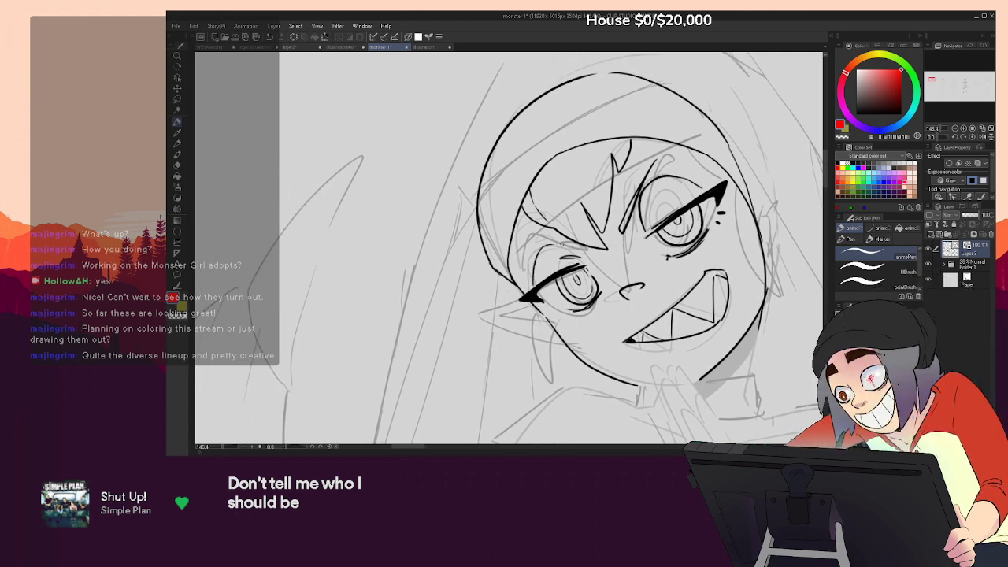
mouse_move(521, 269)
mouse_down()
mouse_move(526, 235)
mouse_move(579, 225)
mouse_up()
key(ctrl+z)
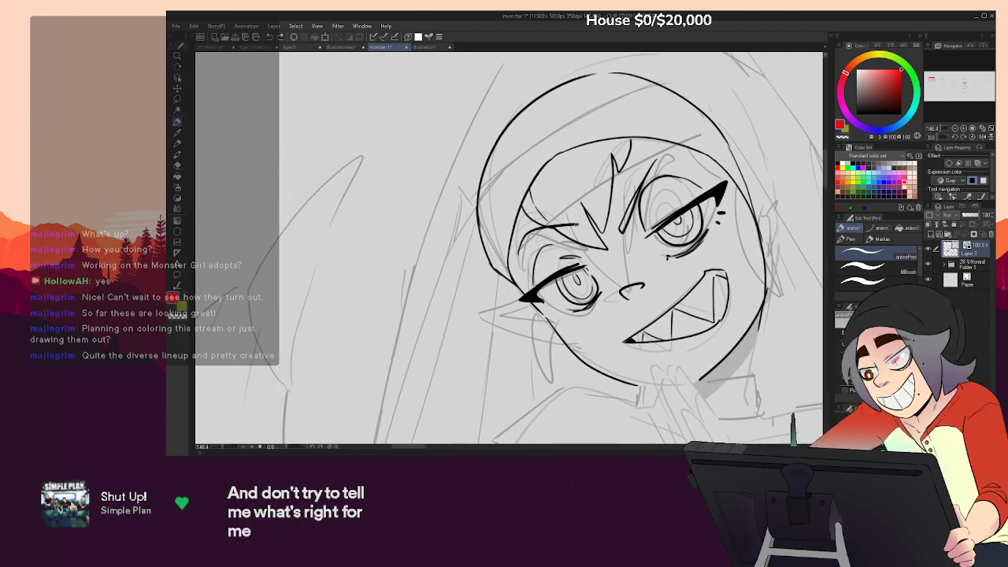
key(ctrl+z)
mouse_move(518, 263)
mouse_down()
mouse_move(577, 225)
mouse_move(522, 253)
mouse_up()
Erase the inked nose and the overlap between the lower eye's brow and the fringe, and redraw the line there
drag(622, 335, 610, 284)
key(e)
drag(613, 244, 630, 233)
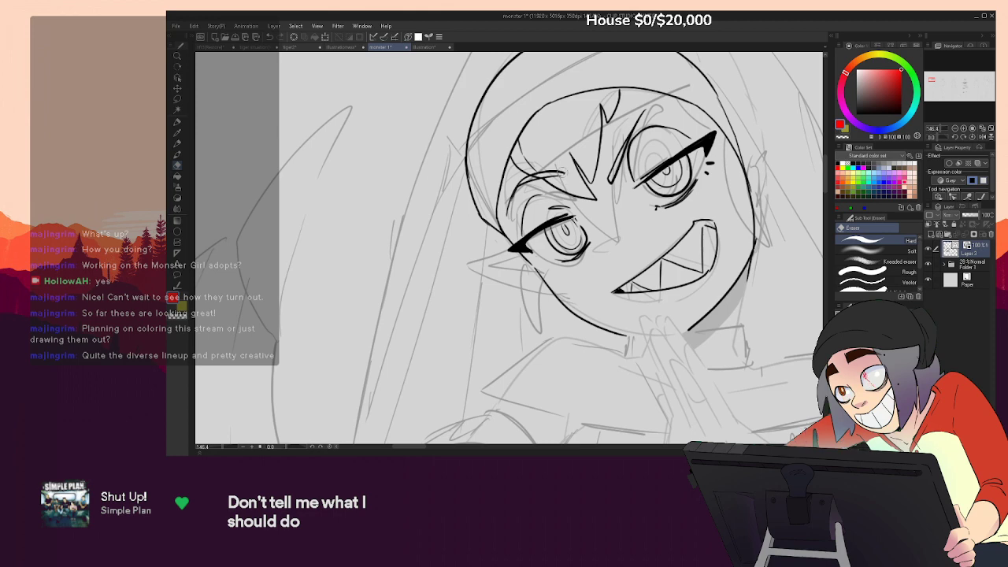
key(p)
key(e)
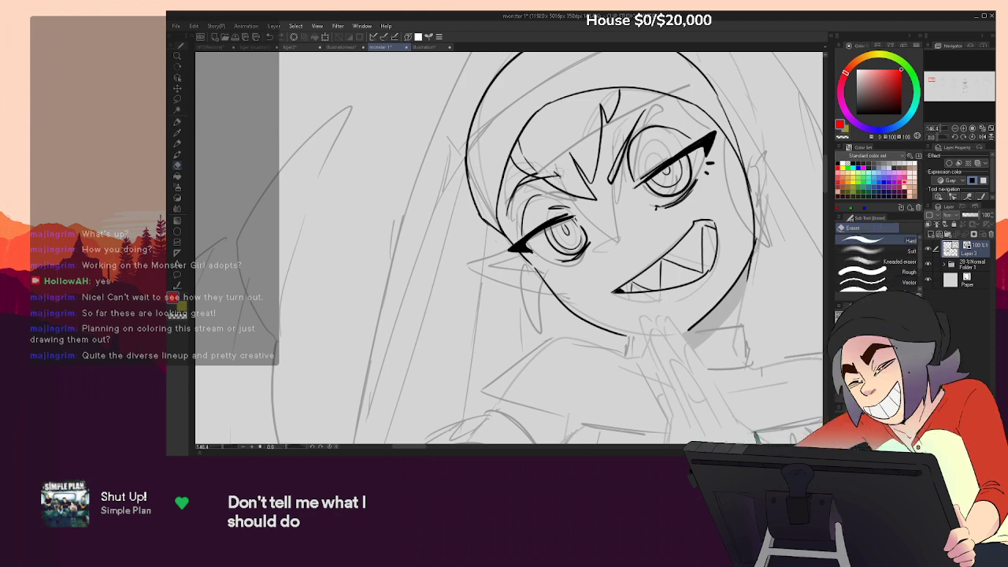
key(p)
drag(535, 171, 591, 199)
Redraw the nun's nose as a smaller mark at the tip of the sketched nose
drag(607, 237, 612, 249)
mouse_move(608, 238)
mouse_down()
mouse_move(633, 229)
mouse_move(616, 250)
mouse_up()
key(ctrl+z)
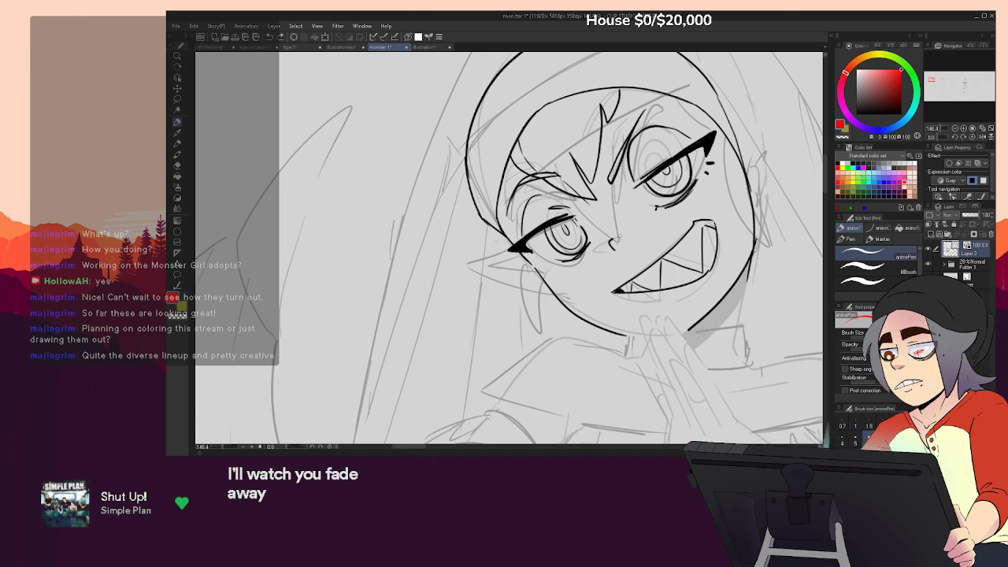
Erase the inked iris and pupil rings of the nun's left-hand eye, keeping the lash line
drag(733, 315, 716, 339)
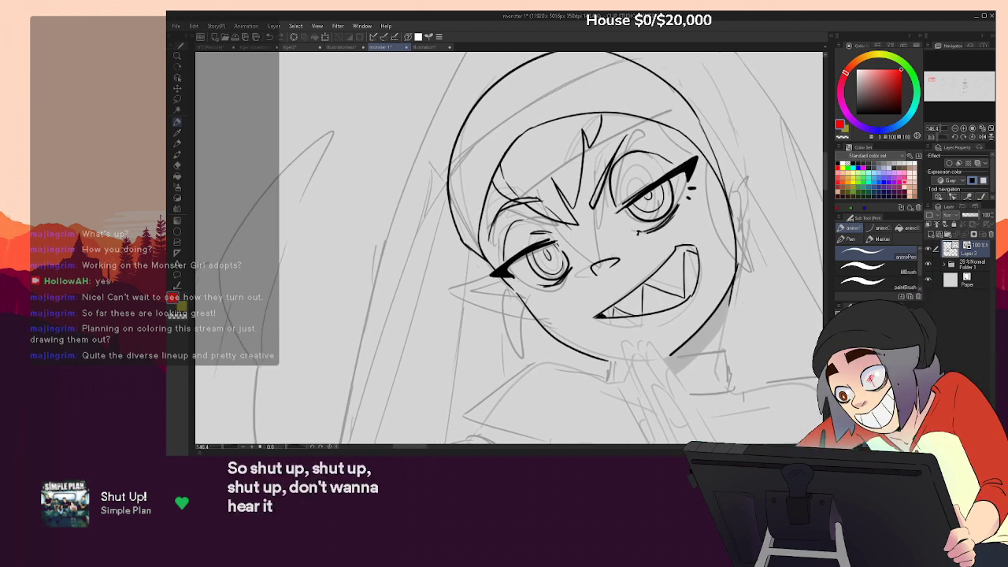
key(e)
drag(546, 251, 549, 261)
key(p)
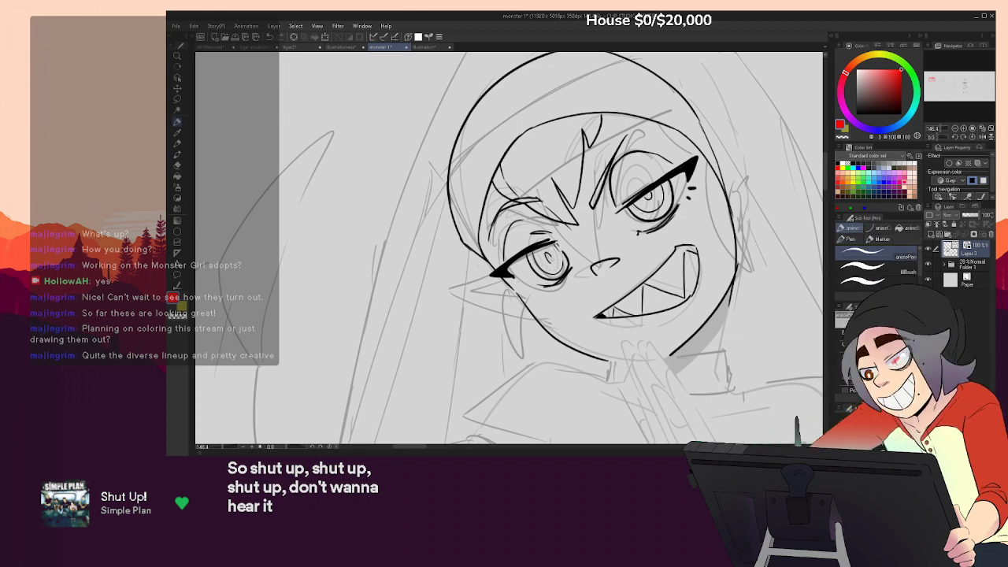
key(e)
mouse_move(532, 253)
mouse_down()
mouse_move(566, 276)
mouse_move(551, 274)
mouse_up()
key(p)
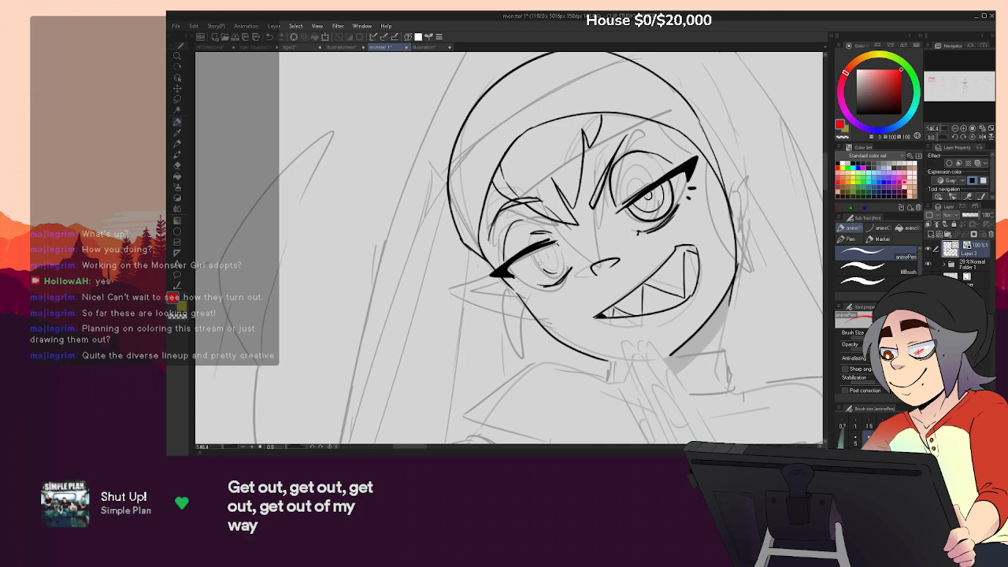
Redraw the left-hand eye's iris as a small round ring with a smaller pupil ring inside it
key(ctrl+z)
key(ctrl+z)
mouse_move(540, 251)
mouse_down()
mouse_move(566, 268)
mouse_move(545, 270)
mouse_up()
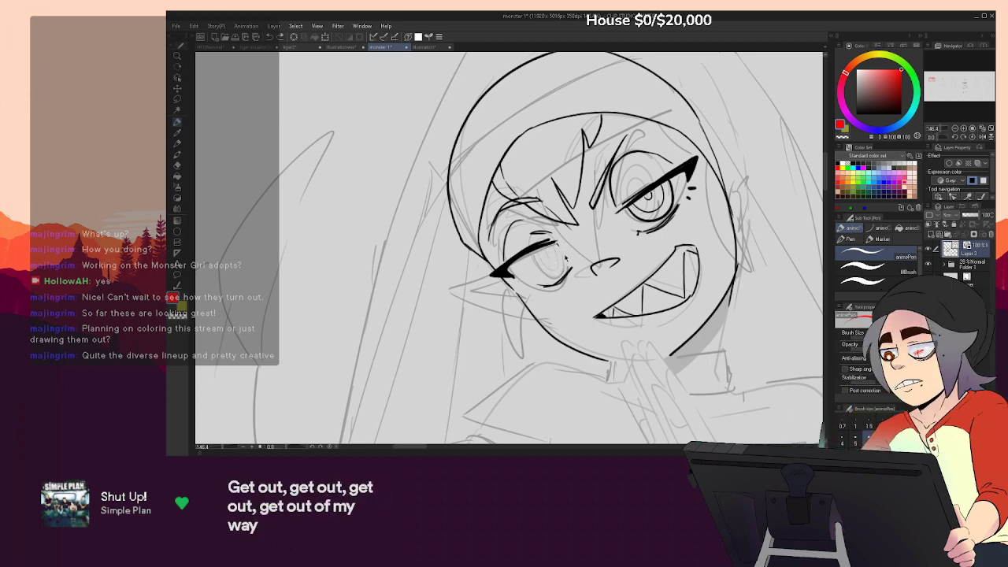
key(ctrl+z)
key(ctrl+z)
key(ctrl+z)
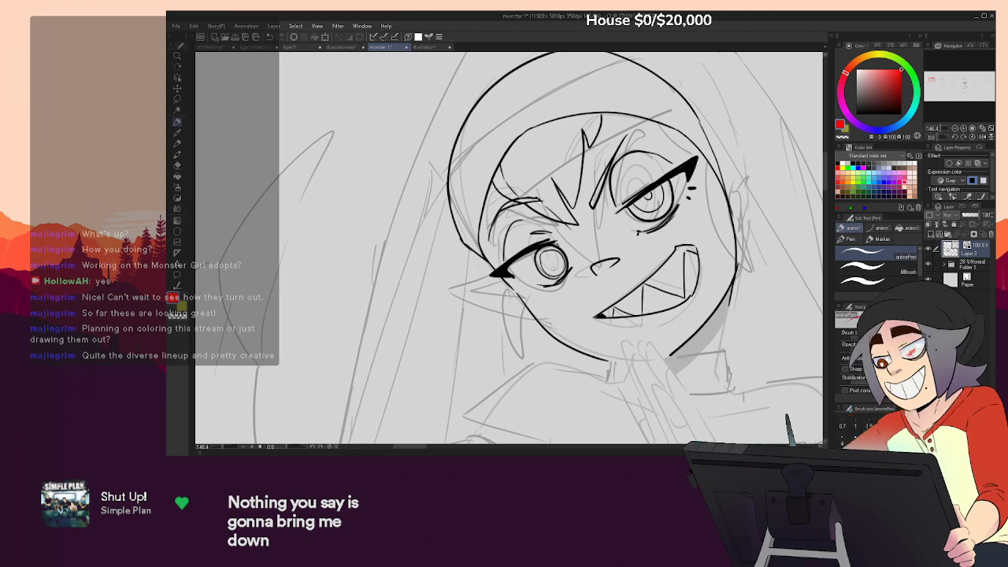
drag(549, 260, 553, 270)
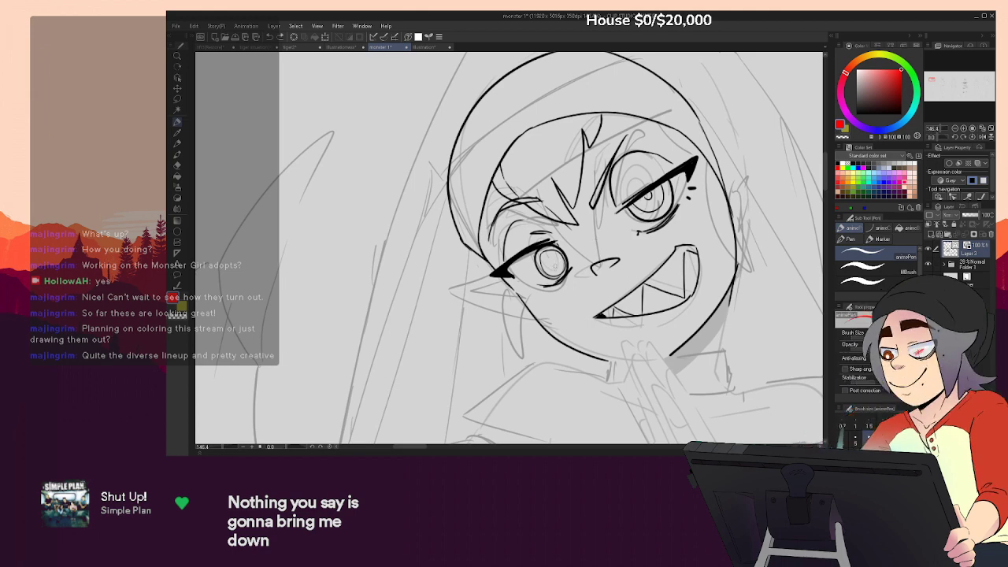
click(955, 130)
click(954, 129)
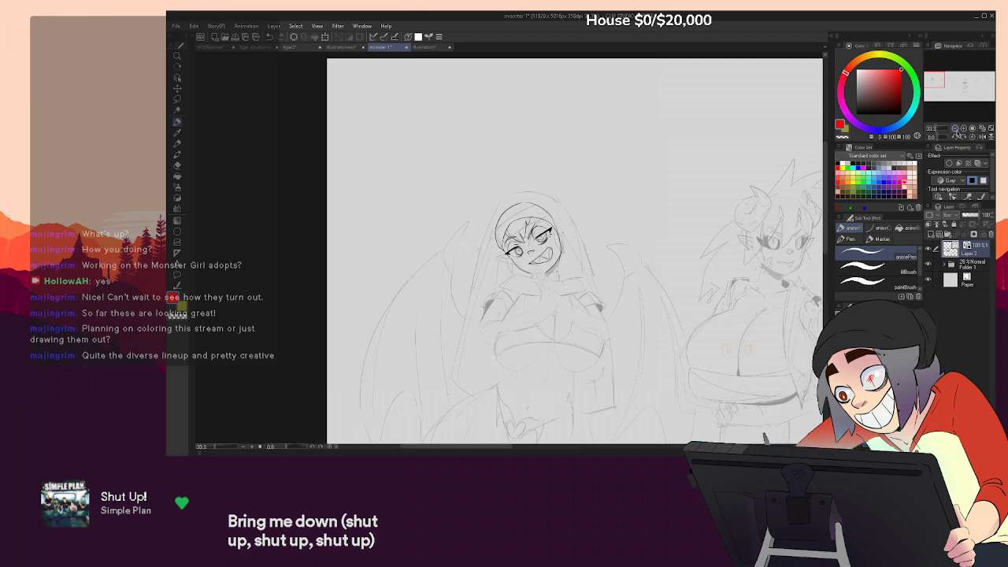
click(963, 129)
click(963, 129)
click(964, 130)
click(963, 129)
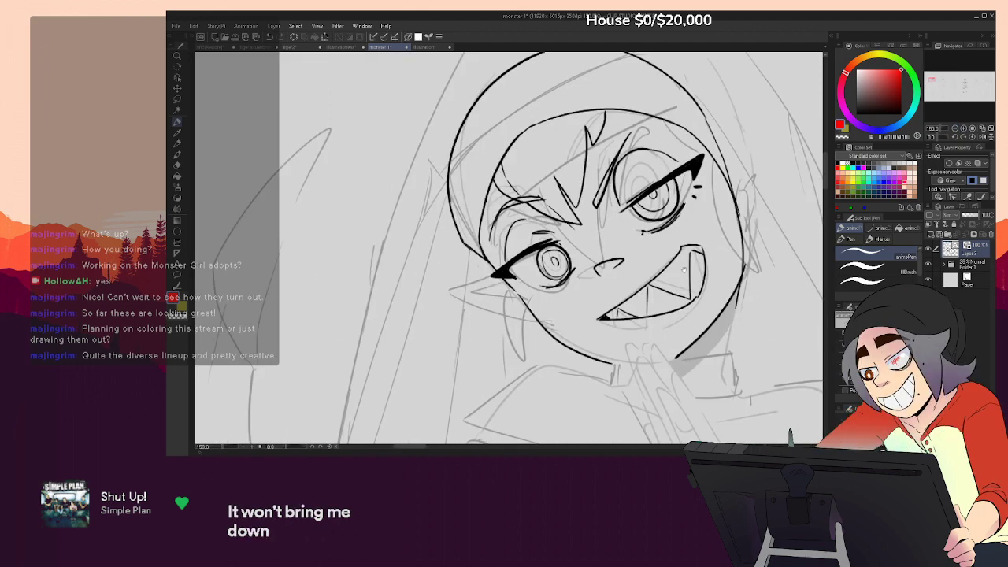
drag(688, 266, 703, 254)
drag(527, 272, 500, 302)
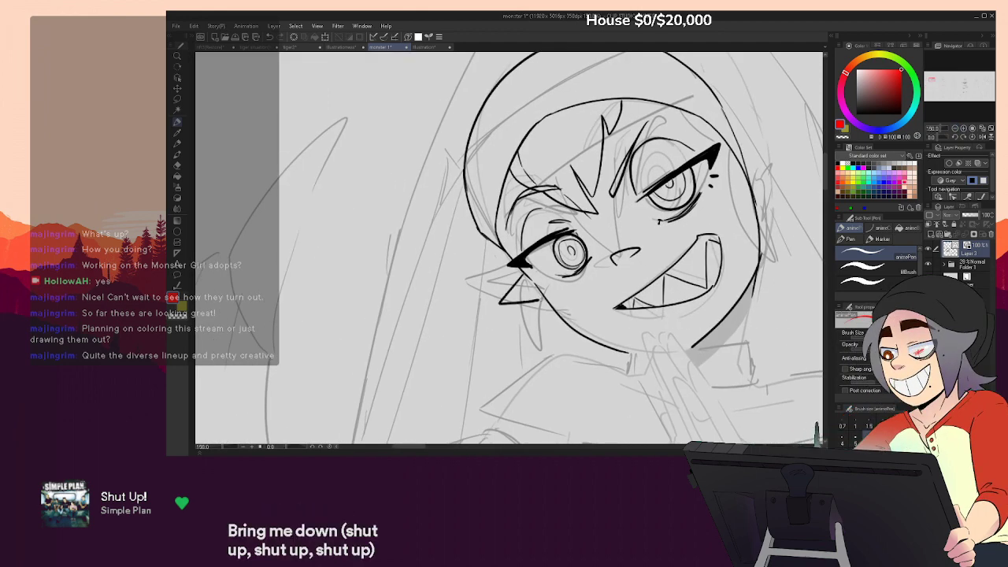
key(ctrl+z)
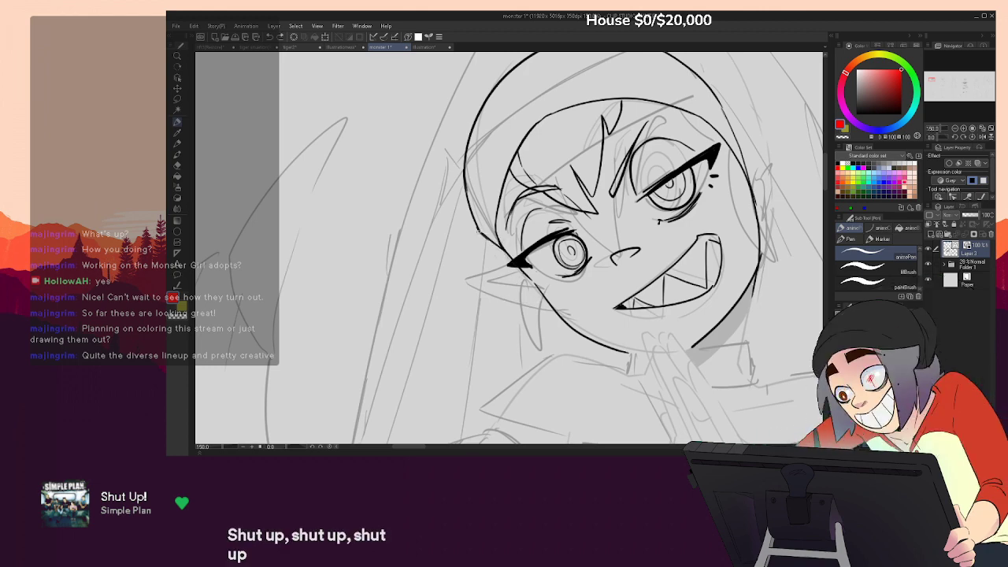
Ink the neck-shadow edge beneath the jaw, plus the right side and base of the neck collar over the sketch
key(e)
drag(708, 293, 685, 251)
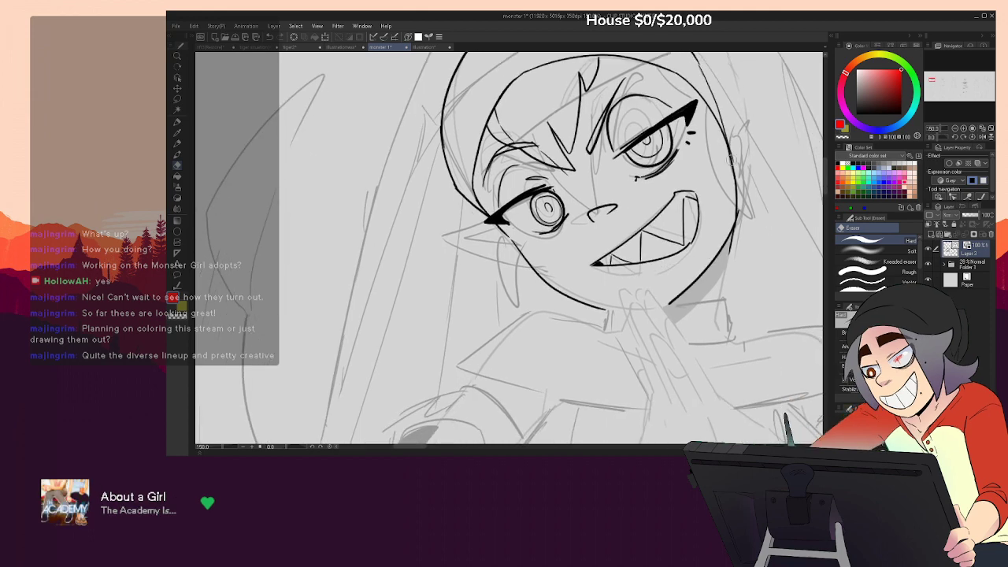
key(p)
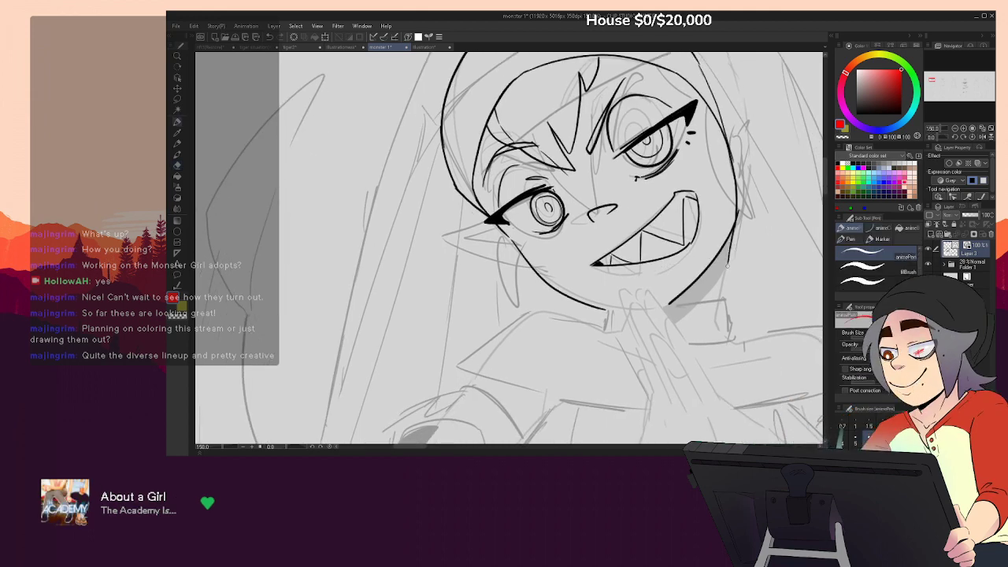
drag(727, 264, 686, 300)
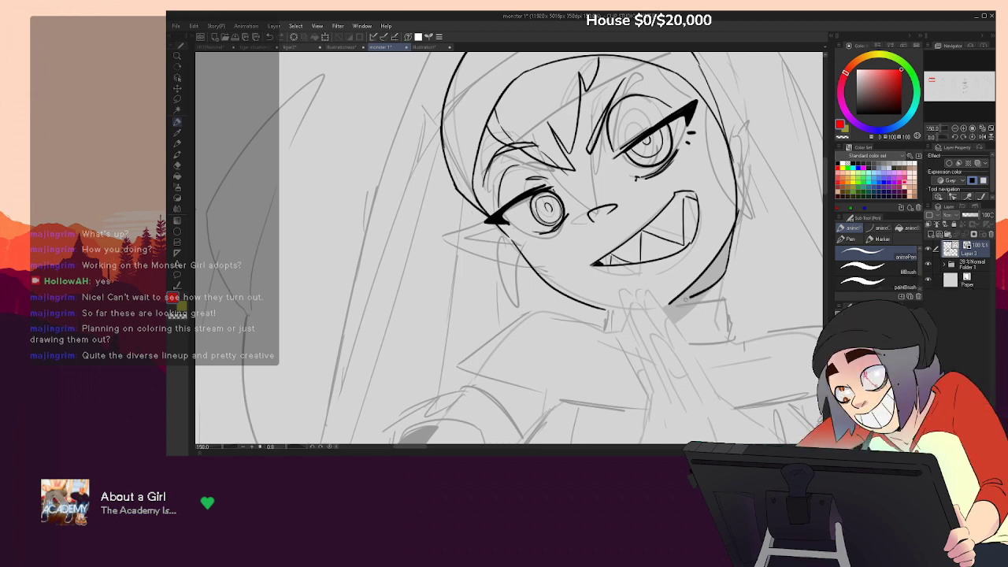
drag(725, 271, 728, 338)
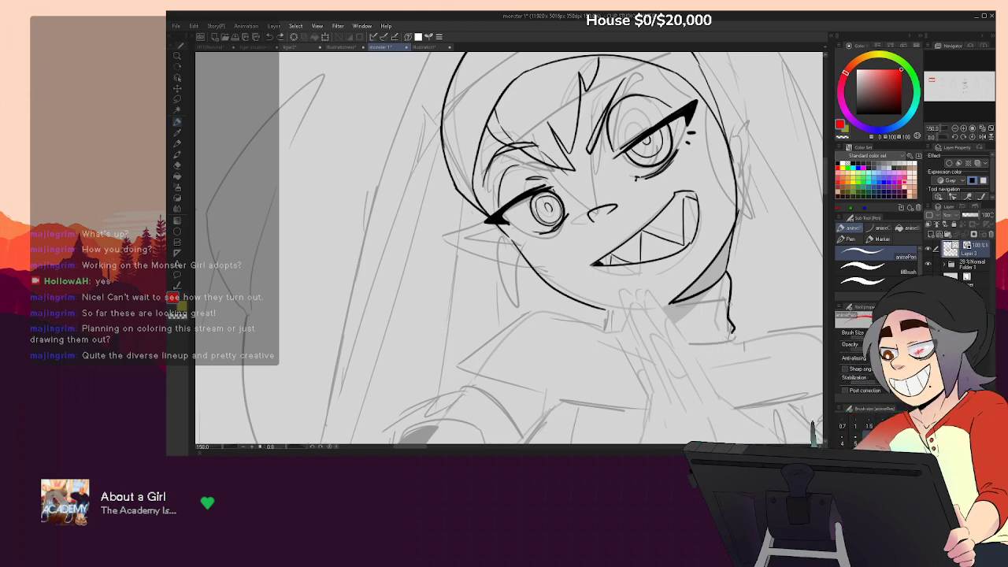
key(ctrl+z)
key(ctrl+z)
mouse_move(733, 319)
mouse_down()
mouse_move(737, 340)
mouse_move(698, 347)
mouse_up()
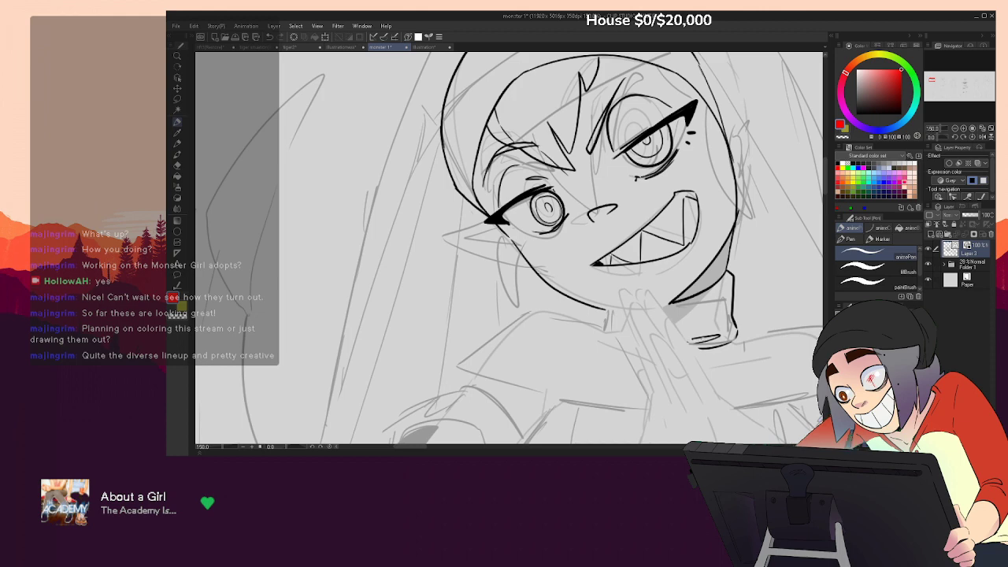
Refine the ink lines where the right side of the jaw meets the neck shadow
drag(747, 284, 774, 284)
drag(628, 308, 638, 313)
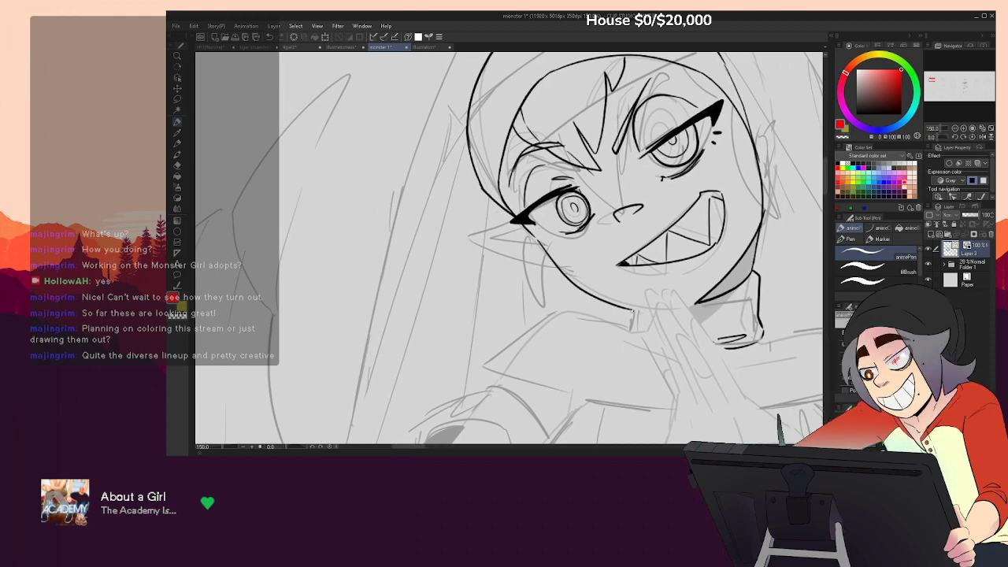
drag(759, 261, 738, 292)
key(e)
drag(762, 248, 711, 330)
key(p)
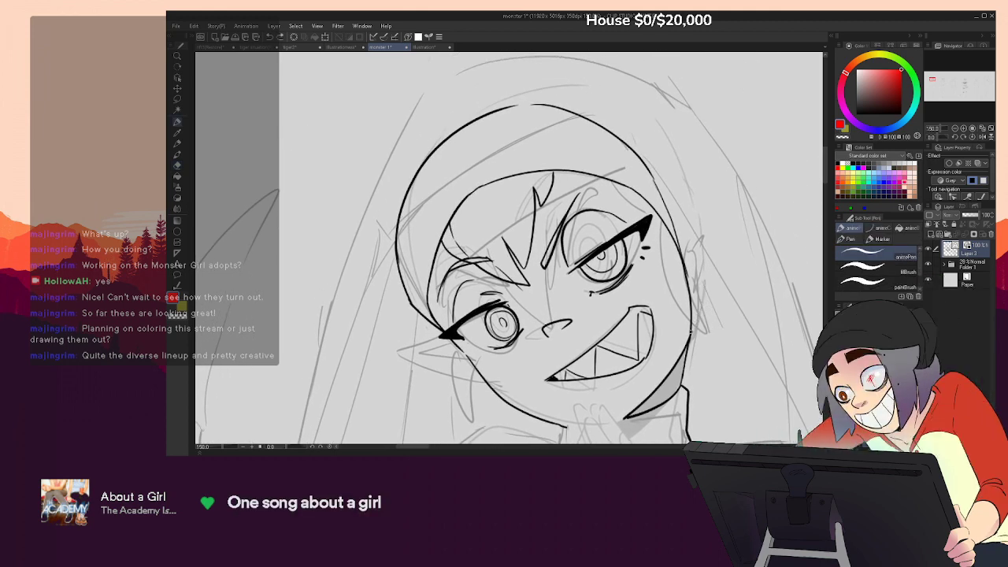
Ink the headband's outer edge with curve strokes down the right side of the head and across the gap at the crown
key(p)
drag(535, 104, 700, 306)
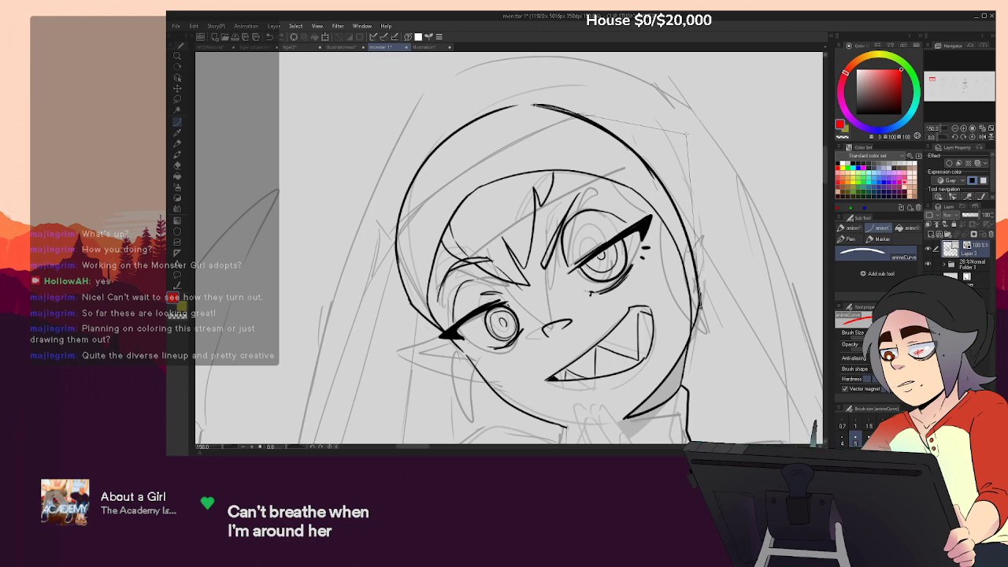
key(e)
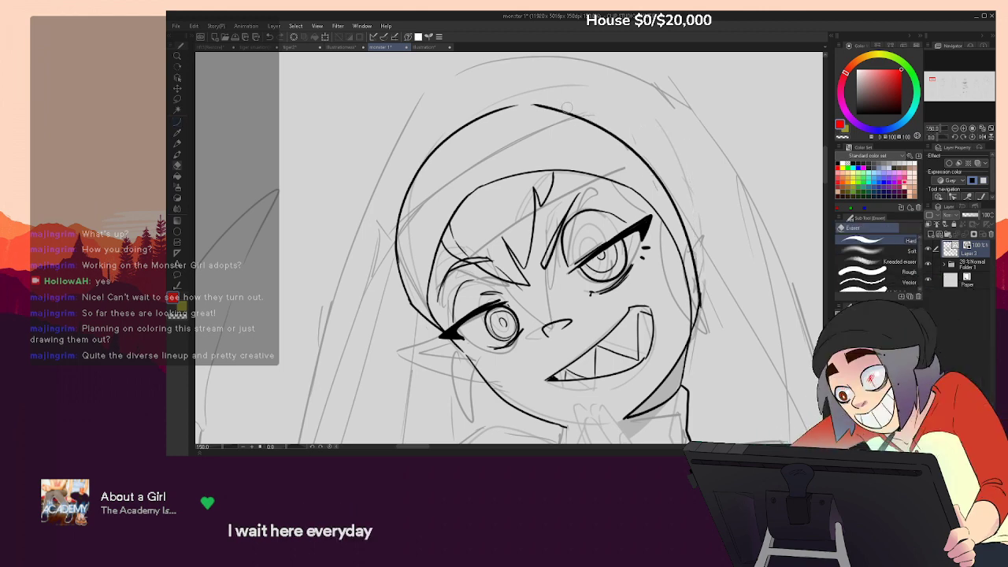
key(p)
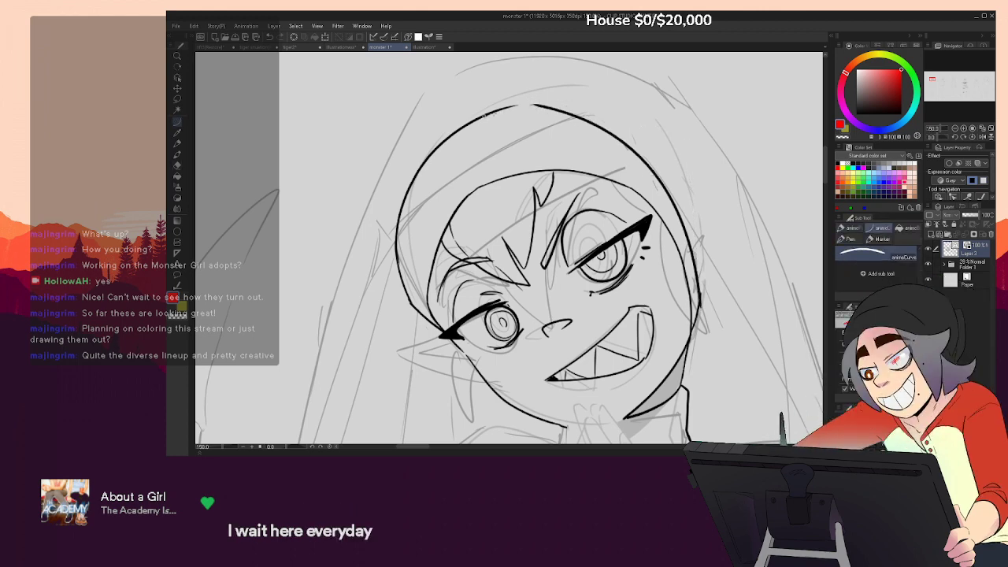
drag(484, 117, 575, 116)
click(524, 94)
mouse_move(699, 365)
mouse_down()
mouse_move(694, 337)
mouse_move(724, 258)
mouse_move(756, 278)
mouse_up()
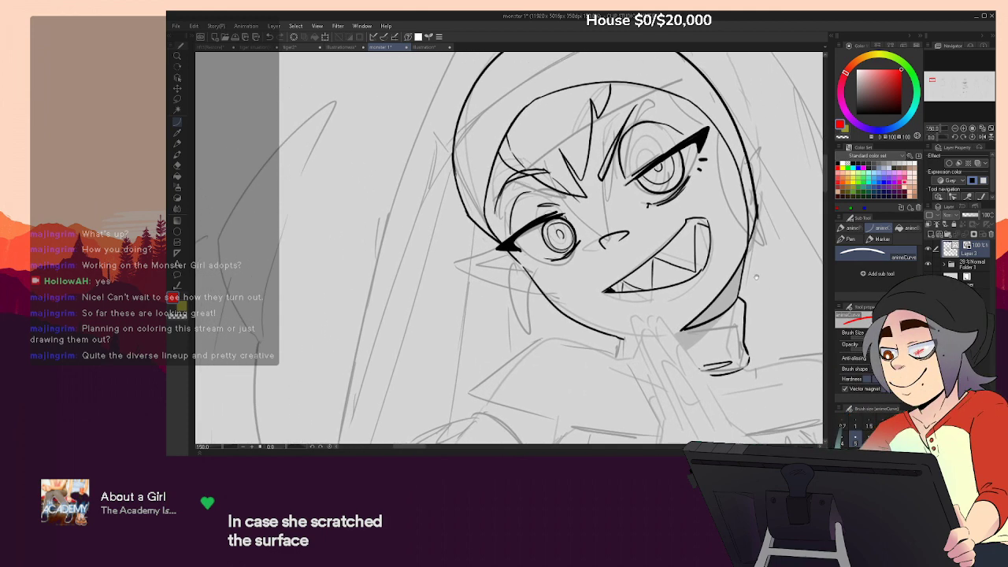
drag(659, 231, 671, 233)
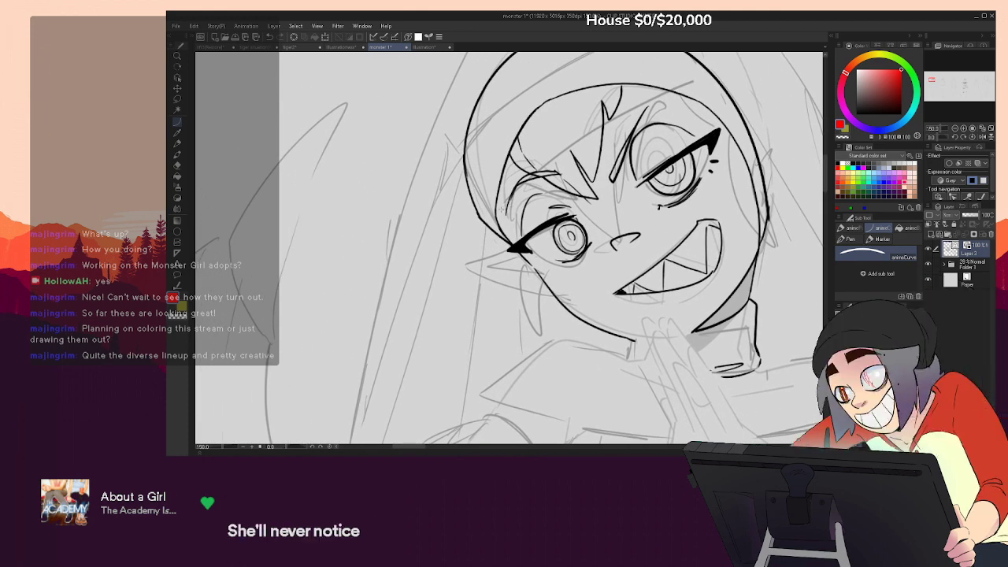
Ink the loose hair strands above the right-hand eye and beside the left-hand eye with the freehand pen
key(p)
key(p)
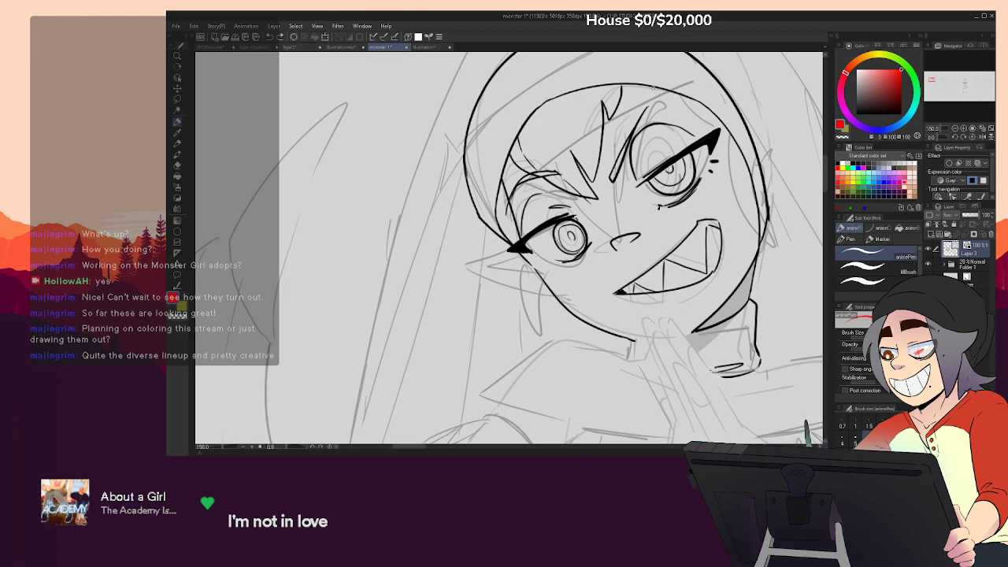
drag(715, 127, 701, 112)
key(e)
key(p)
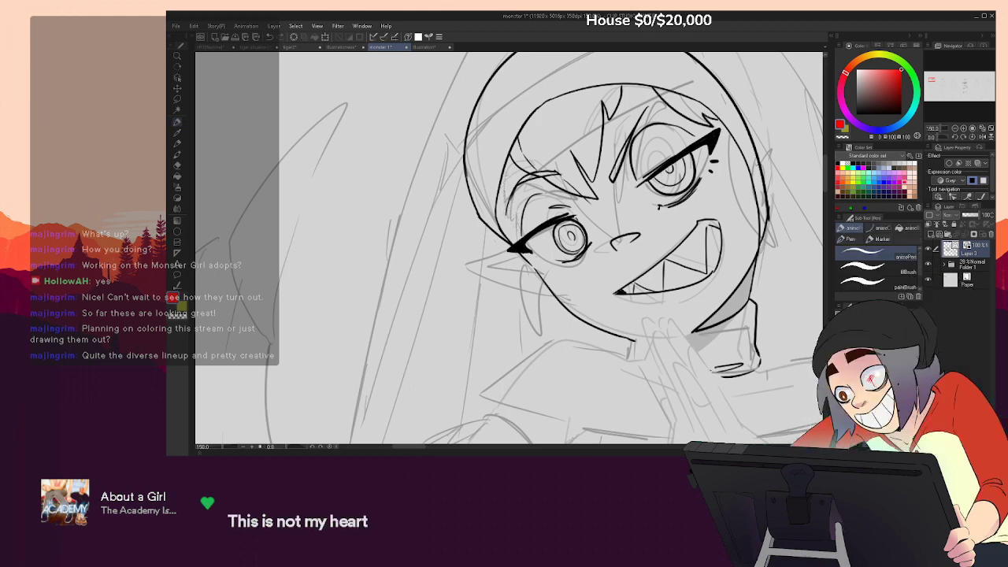
drag(514, 217, 523, 272)
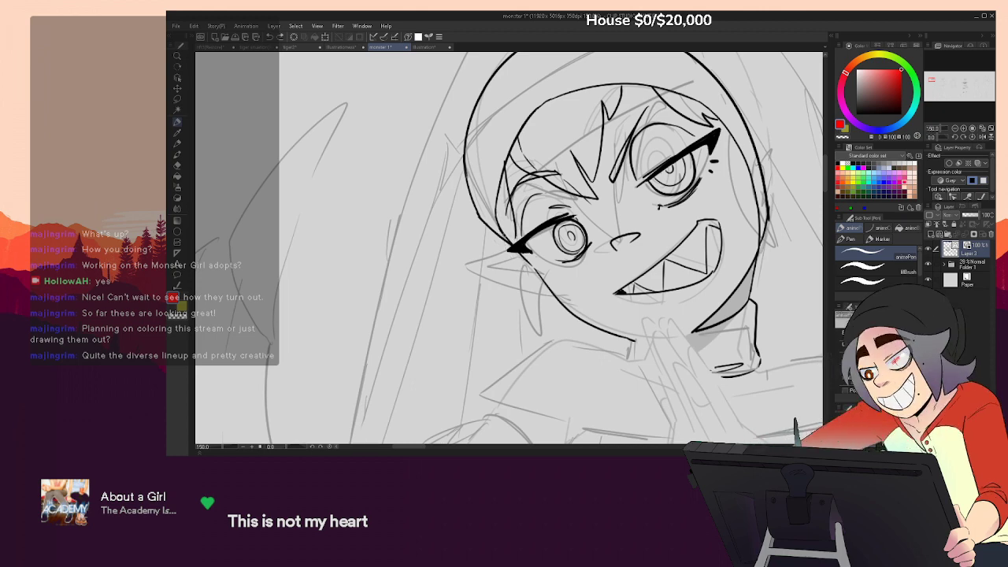
Clean up the junction of headband and jaw, and fill in the black shadow under the right side of the jaw
mouse_move(770, 266)
mouse_down()
mouse_move(741, 302)
mouse_move(723, 297)
mouse_up()
key(e)
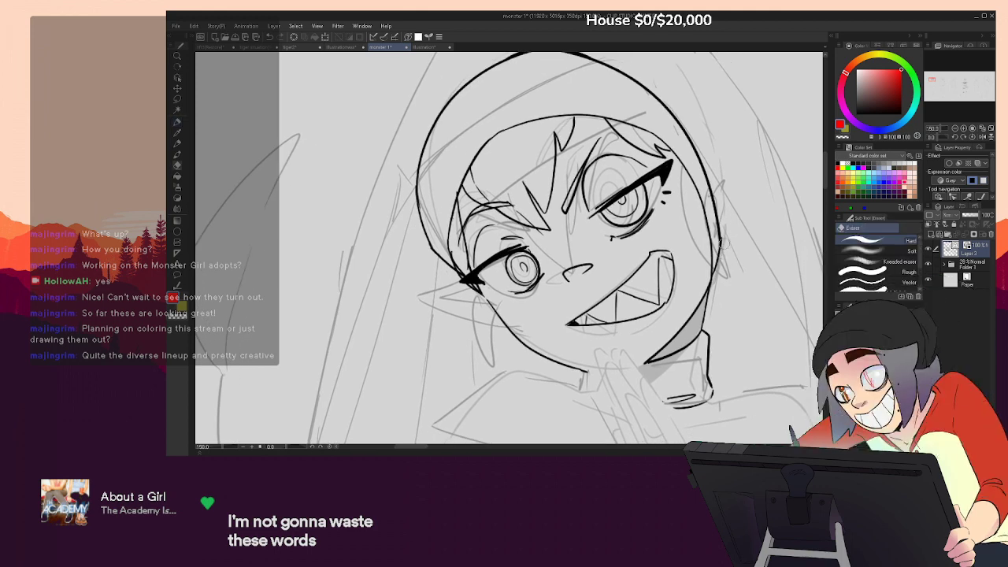
drag(722, 236, 725, 248)
mouse_move(734, 299)
mouse_down()
mouse_move(727, 214)
mouse_move(737, 197)
mouse_up()
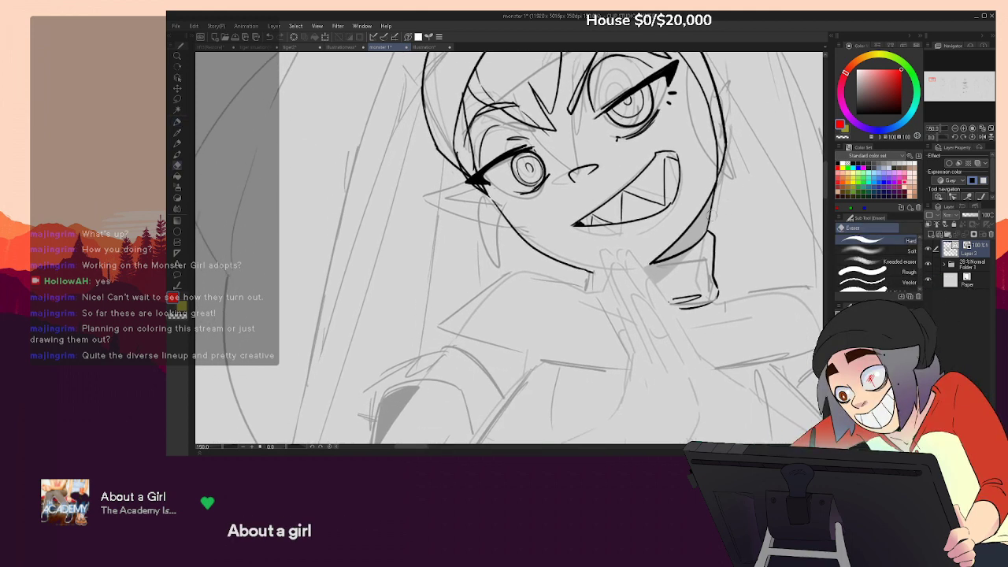
key(p)
key(ctrl+z)
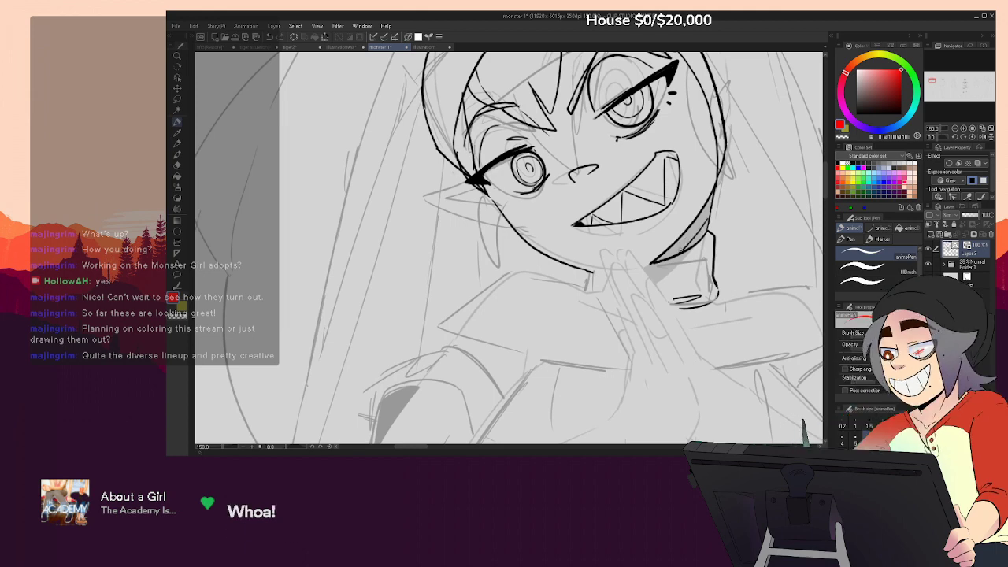
mouse_move(713, 189)
mouse_down()
mouse_move(682, 252)
mouse_move(668, 256)
mouse_up()
mouse_move(702, 213)
mouse_down()
mouse_move(682, 248)
mouse_move(686, 231)
mouse_move(726, 249)
mouse_move(730, 276)
mouse_move(716, 276)
mouse_move(708, 295)
mouse_up()
drag(753, 224, 753, 259)
Ink the veil's outer contour from the left side over the top of the head and down the right side
click(956, 128)
click(955, 128)
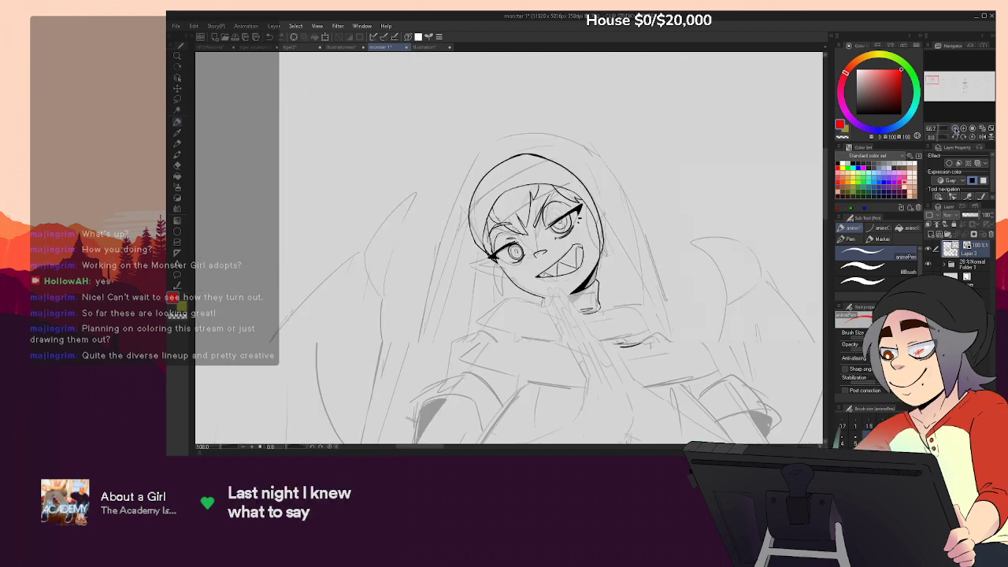
click(955, 128)
click(955, 128)
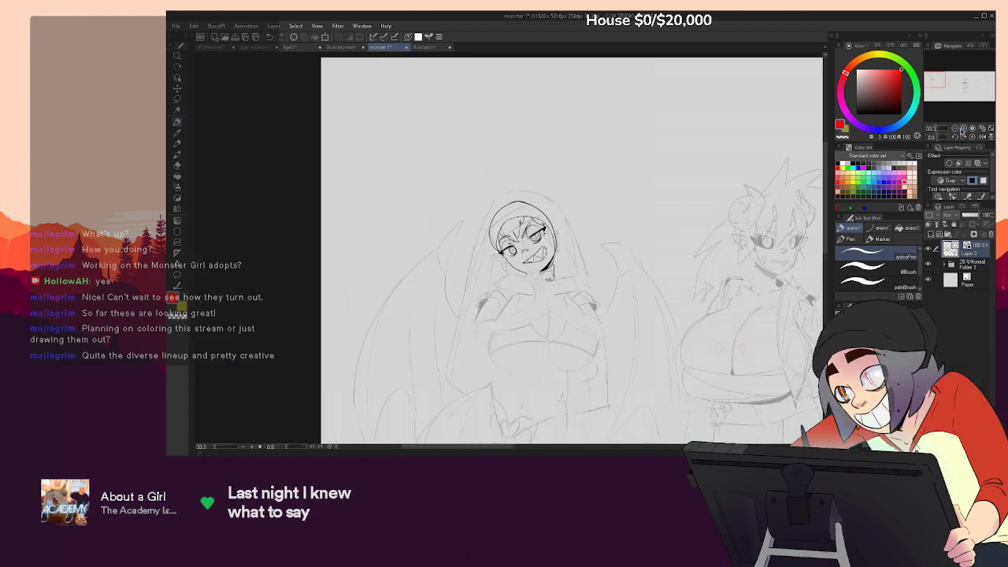
click(965, 129)
click(964, 129)
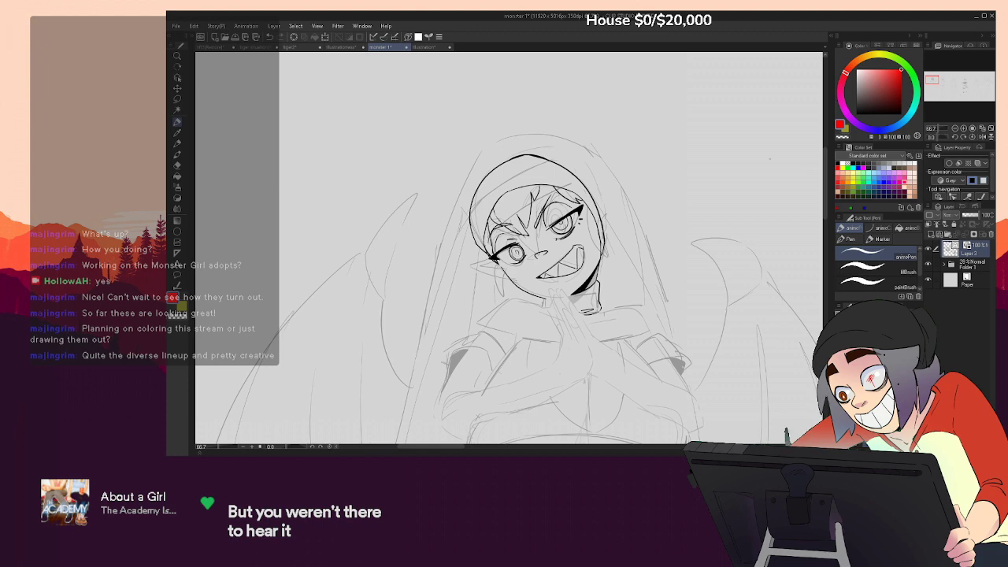
mouse_move(460, 198)
mouse_down()
mouse_move(488, 152)
mouse_move(604, 159)
mouse_up()
key(p)
click(558, 121)
key(p)
drag(606, 161, 673, 331)
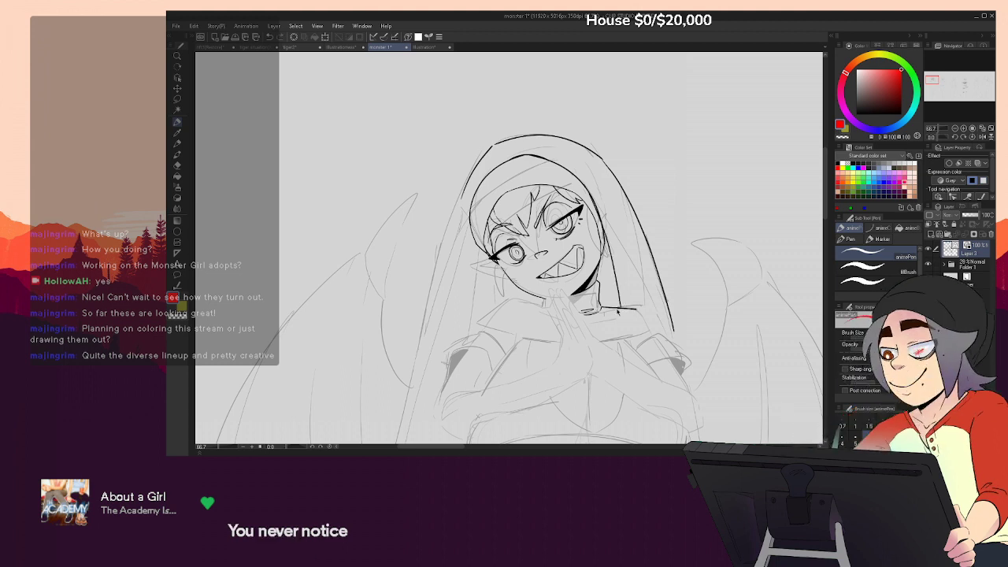
Undo the pointed collar strokes and ink a wide collar edge curving to a point on the chest
drag(598, 344, 692, 330)
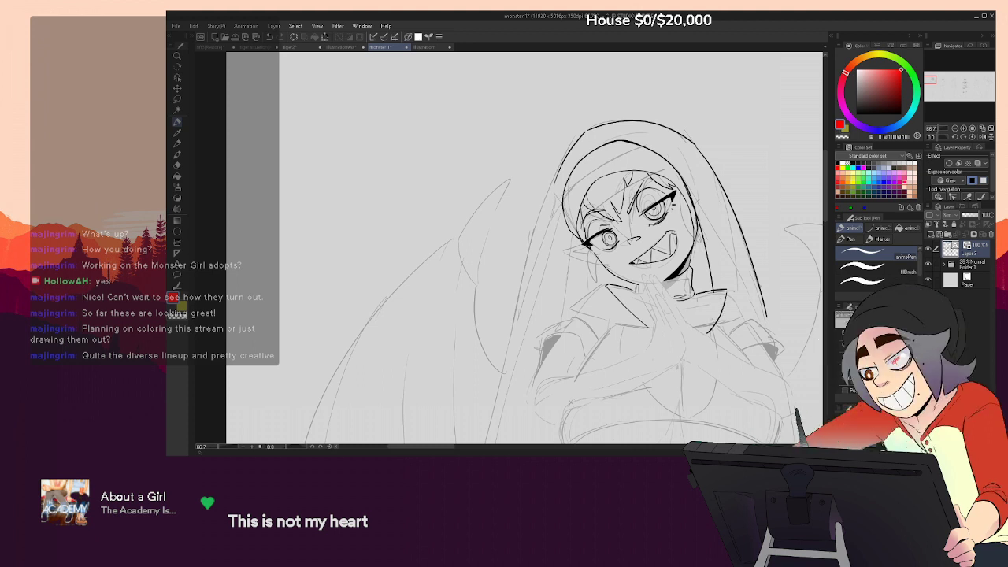
key(ctrl+z)
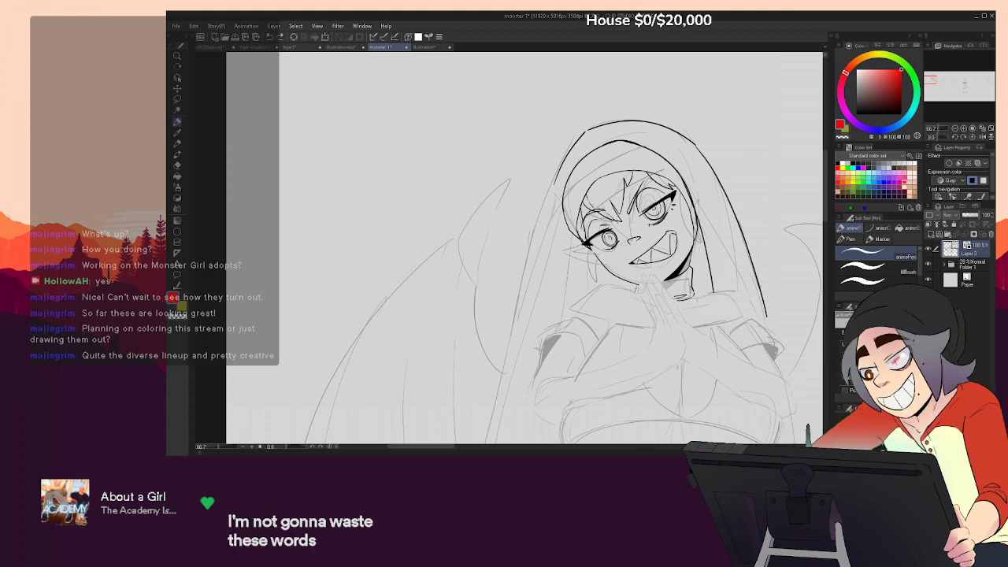
key(ctrl+z)
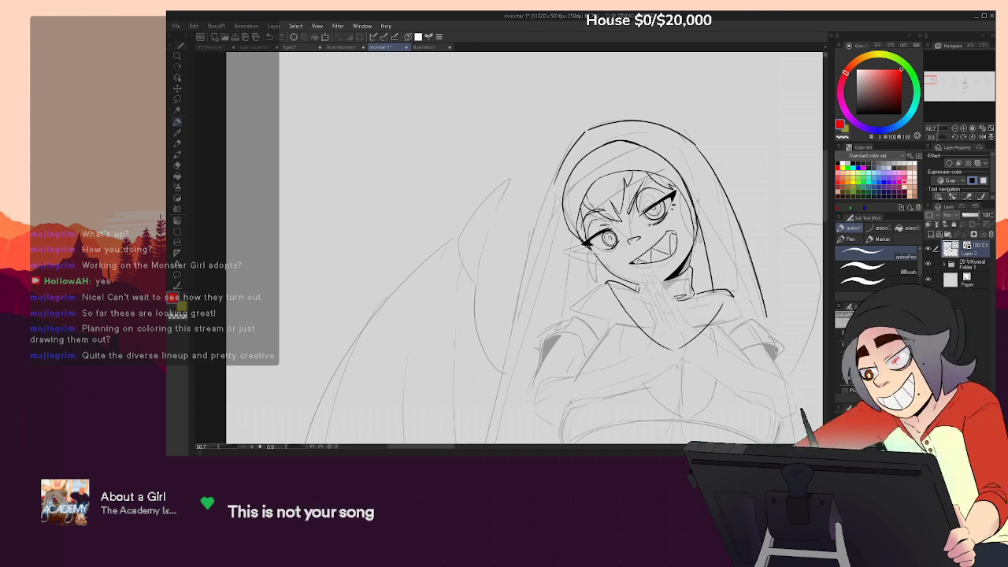
Ink the upper edge of the collar on the right side, from the neck to the collar's pointed corner
drag(694, 295, 733, 294)
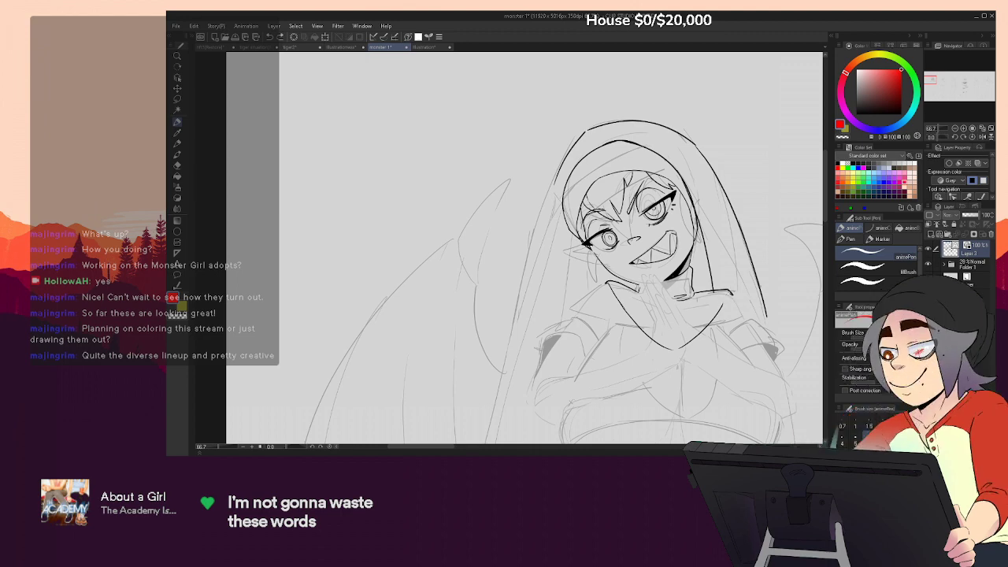
drag(695, 299, 689, 266)
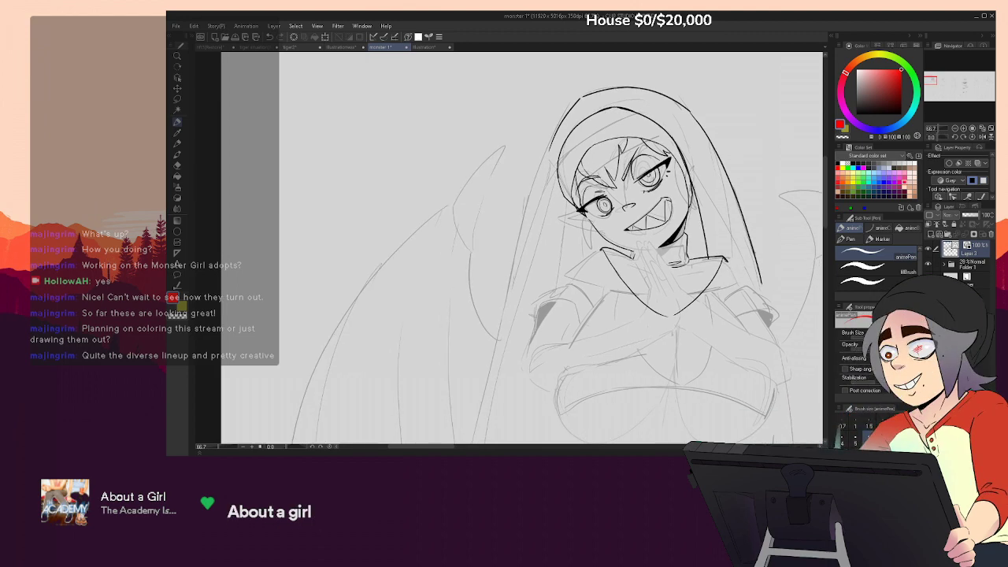
key(e)
key(p)
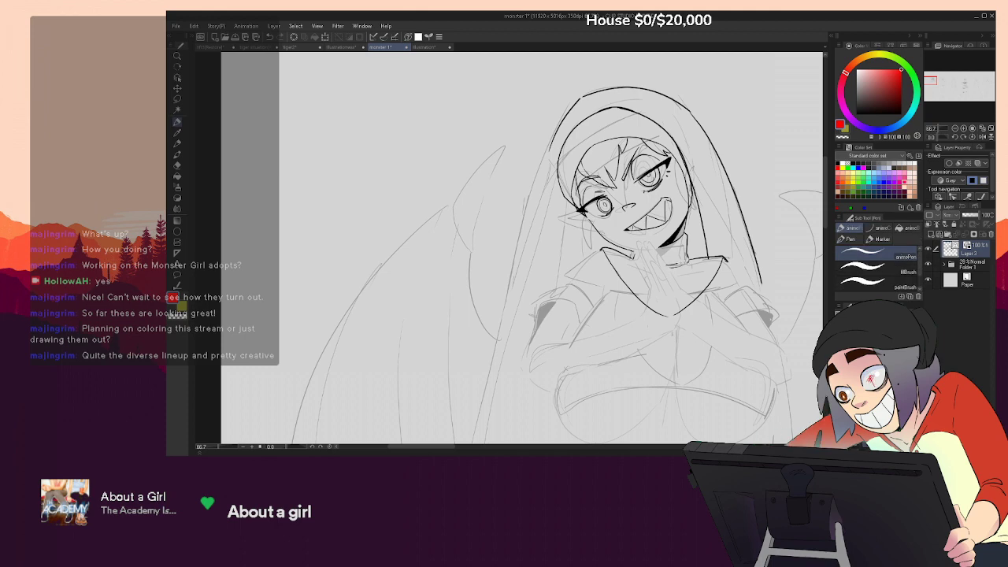
drag(686, 271, 648, 274)
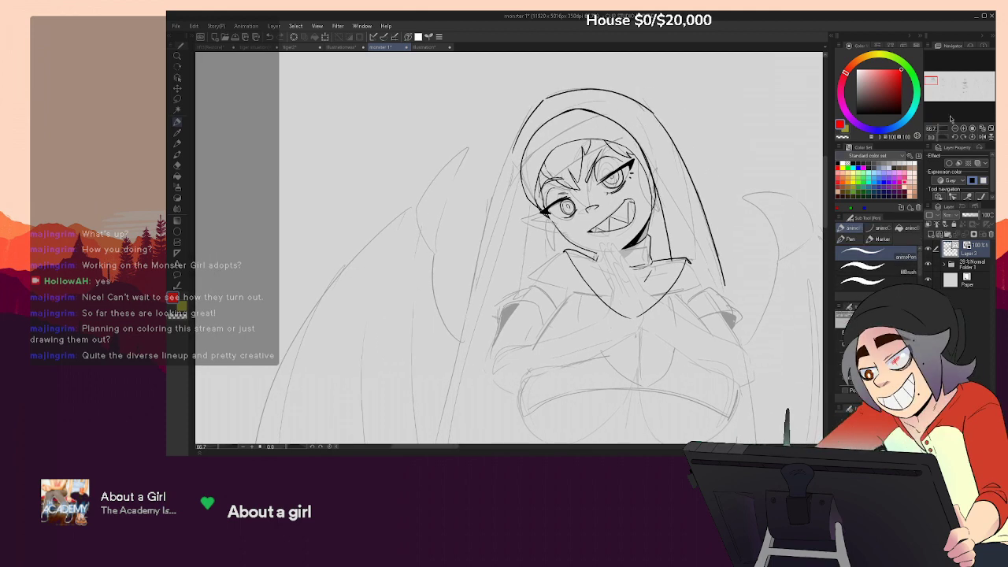
Ink short lash marks below the outer corner of the left-hand eye and a small mark under the right-hand eye
click(965, 129)
click(965, 130)
mouse_move(816, 319)
mouse_down()
mouse_move(773, 302)
mouse_move(690, 304)
mouse_move(672, 331)
mouse_move(694, 350)
mouse_up()
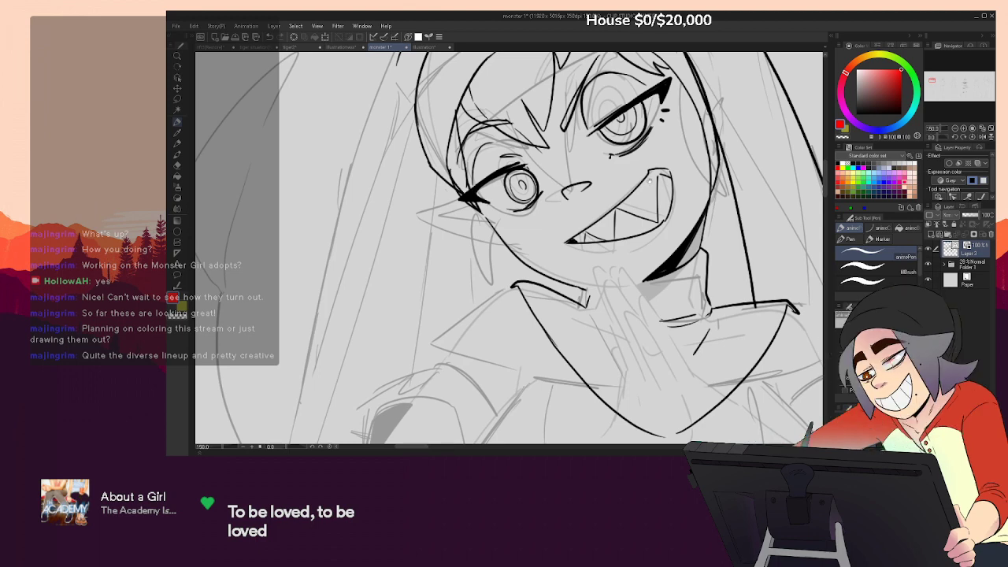
drag(473, 197, 497, 218)
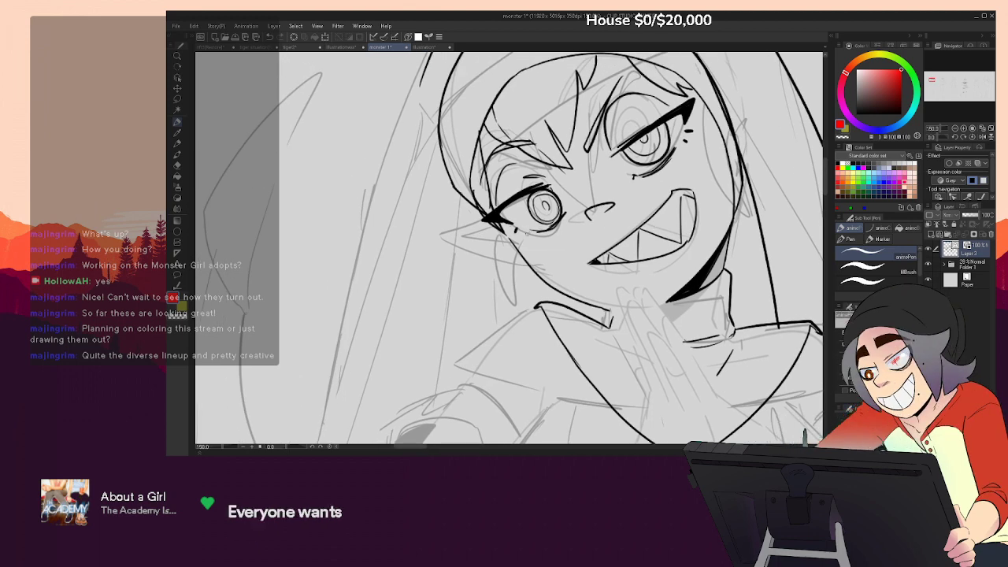
drag(523, 229, 519, 236)
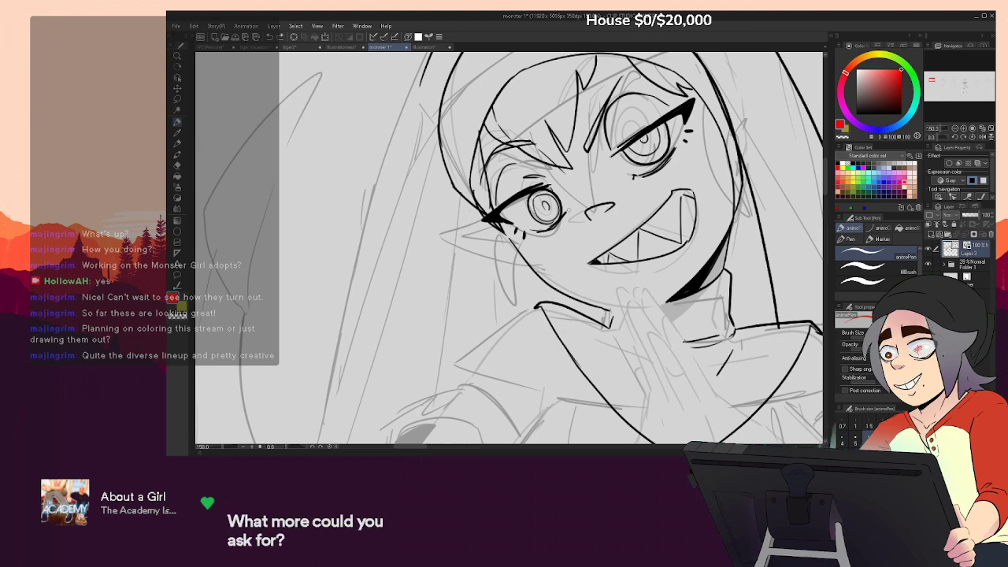
key(e)
key(p)
drag(633, 179, 627, 182)
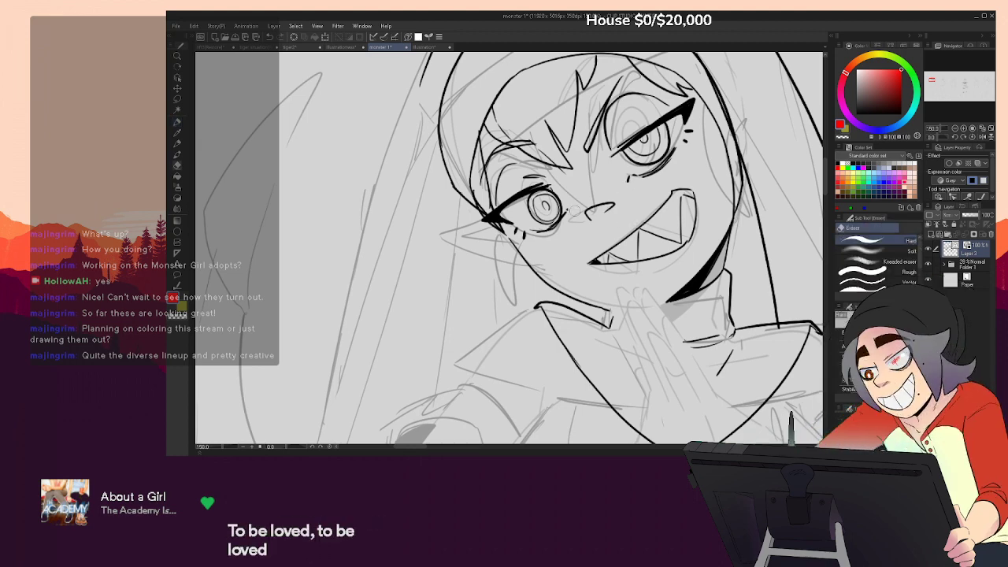
Refine the inner corners of both eyes with the eraser and short pen strokes
key(e)
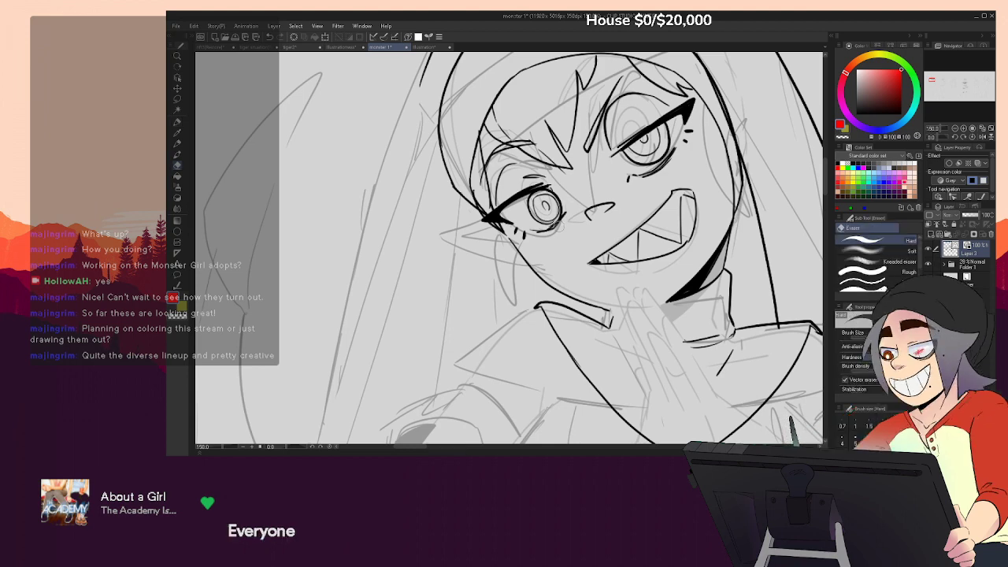
key(p)
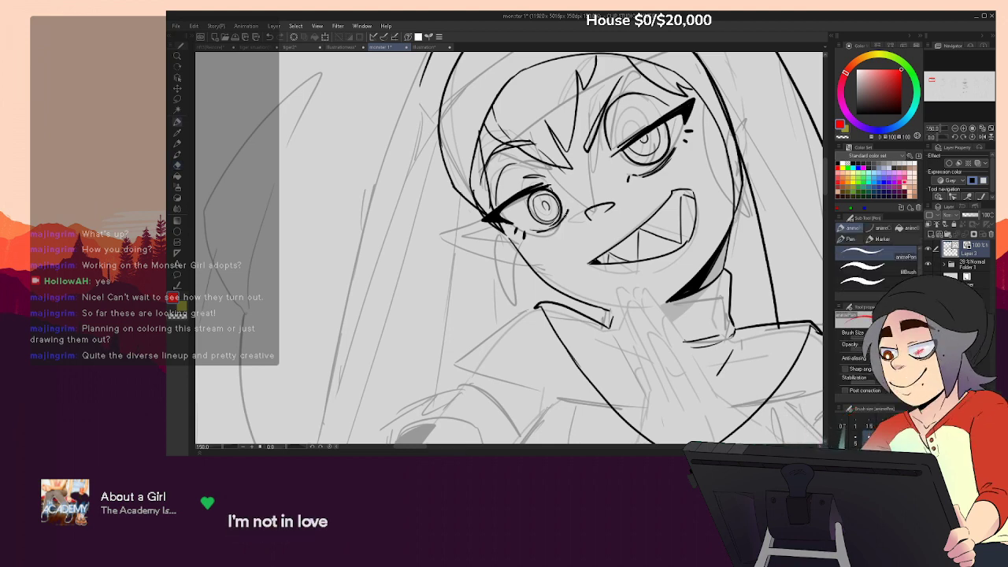
key(e)
drag(556, 227, 536, 231)
key(p)
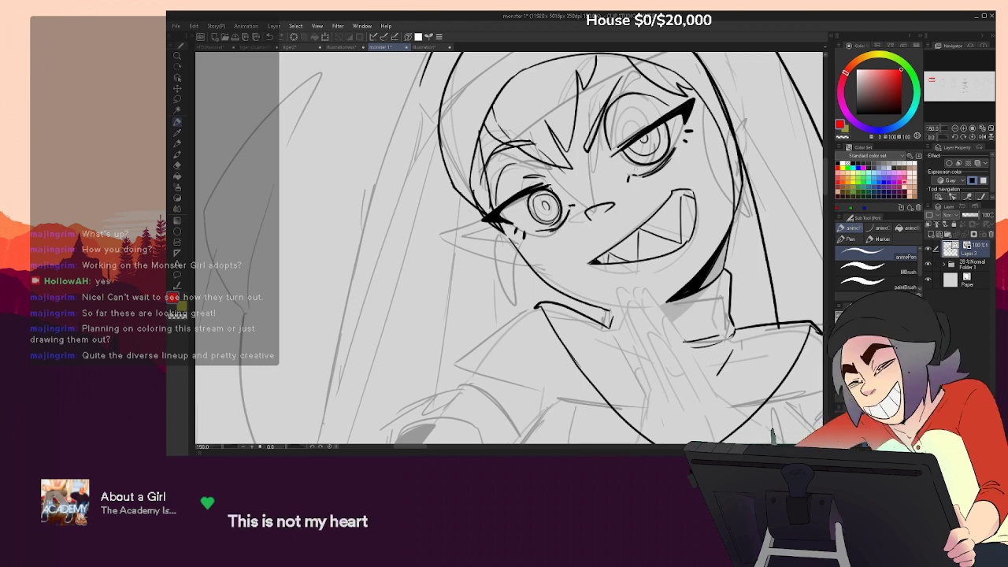
key(e)
key(p)
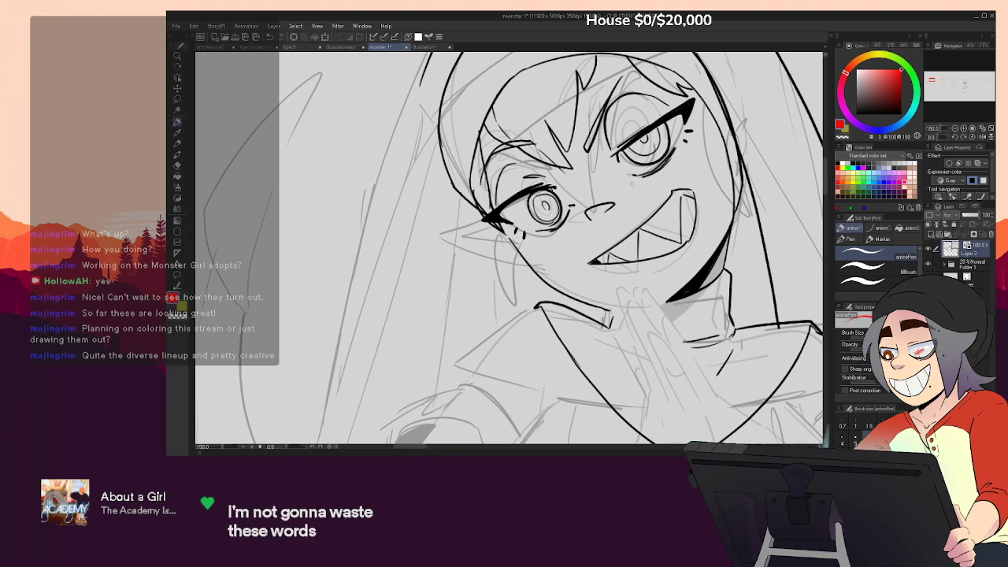
Ink both shoulders sloping out from the collar, then the short sleeve and outer arm line on the left side
key(ctrl+minus)
key(ctrl+minus)
key(ctrl+minus)
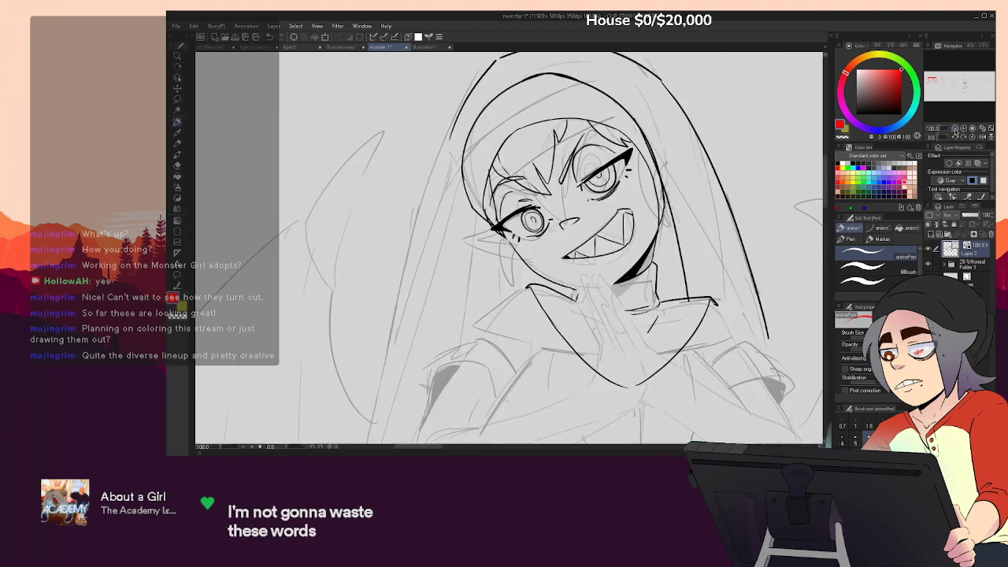
drag(706, 285, 730, 202)
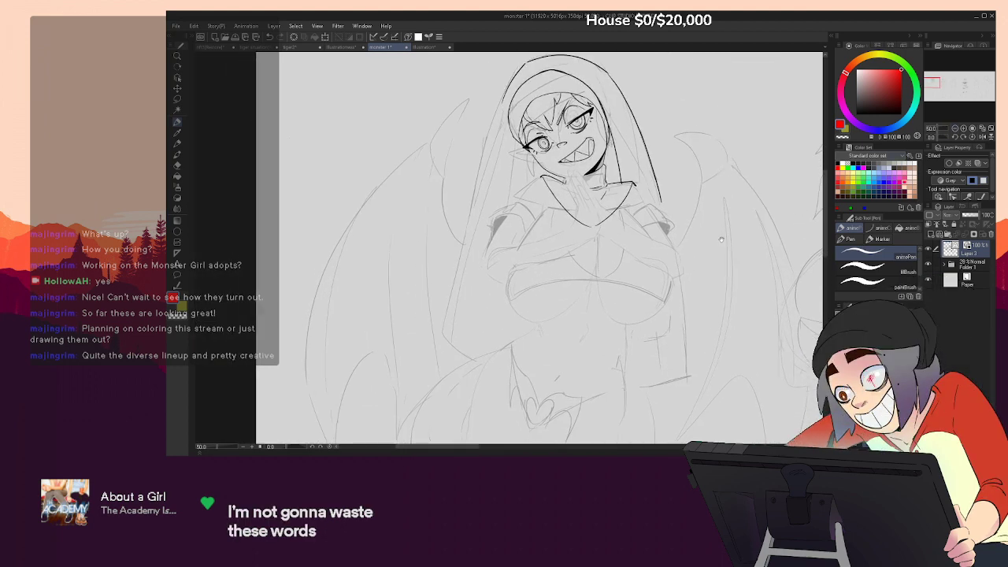
drag(718, 251, 724, 240)
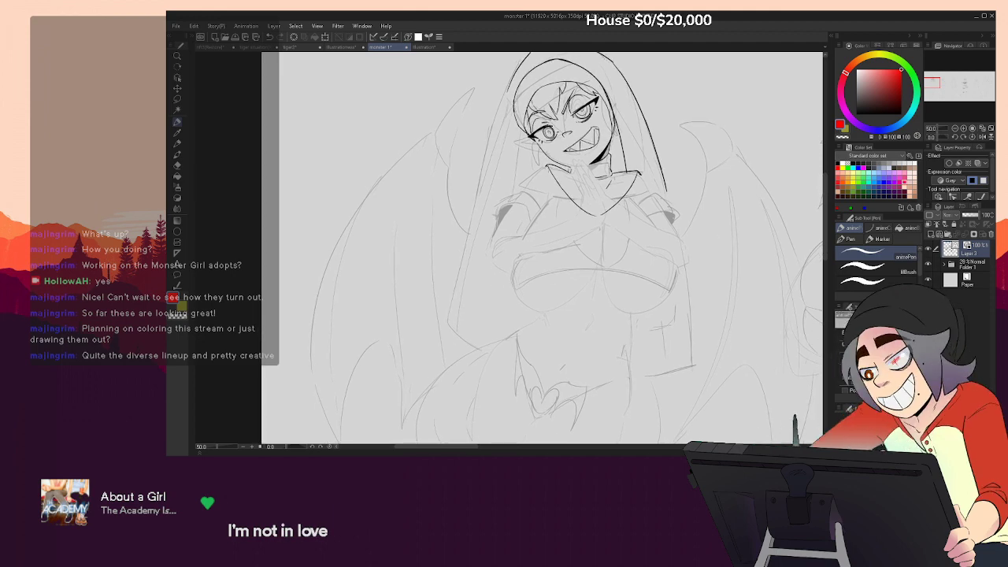
drag(646, 189, 654, 200)
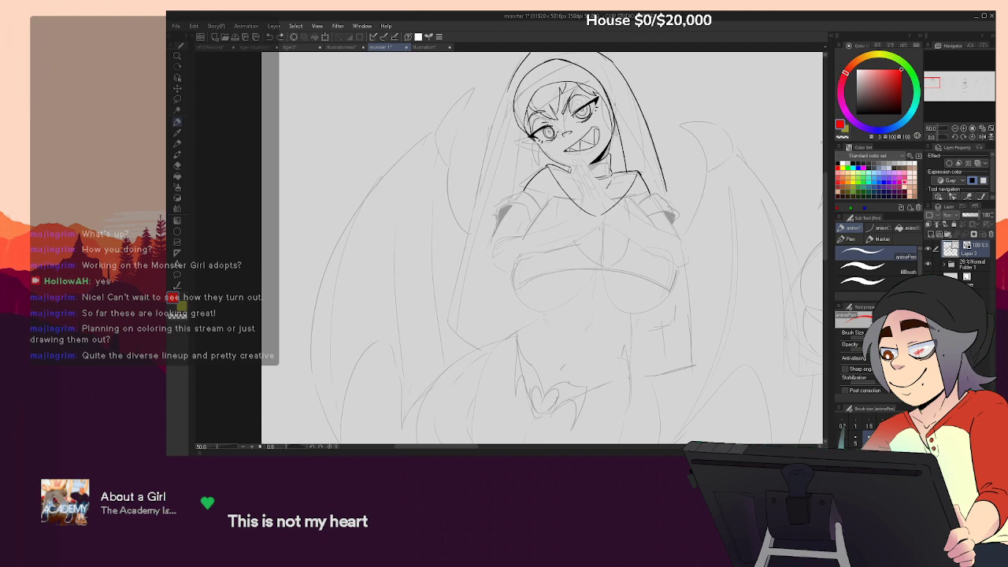
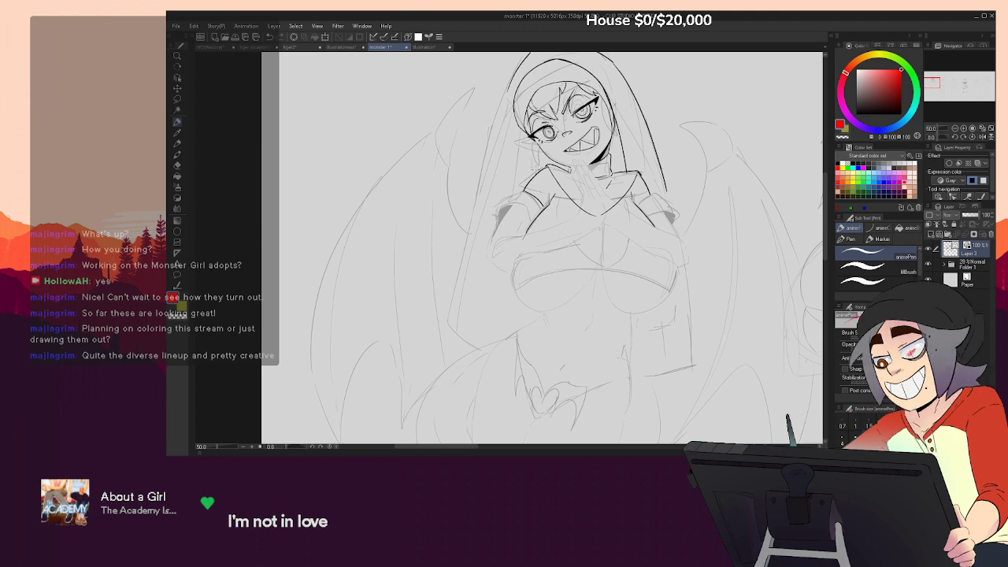
drag(524, 193, 493, 243)
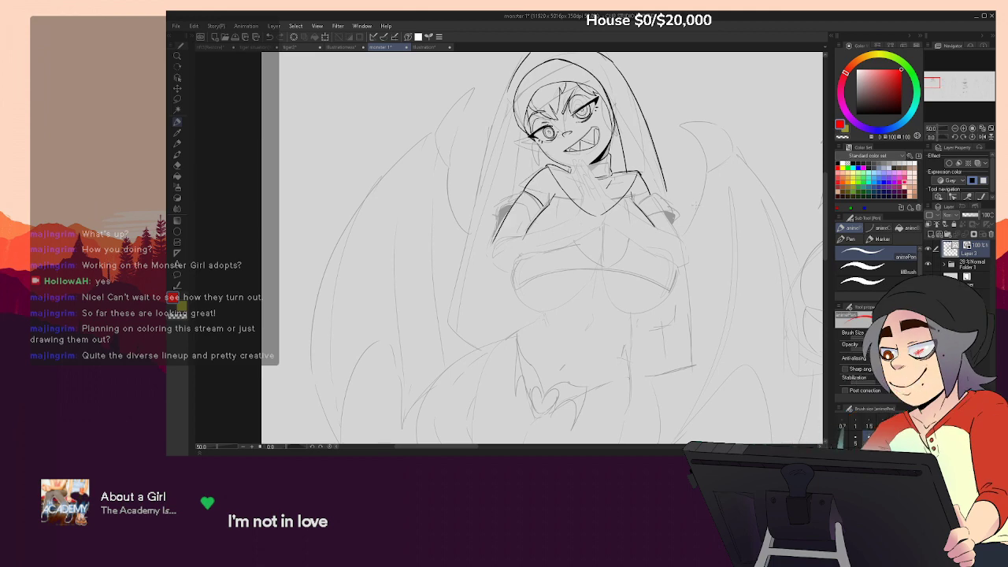
Clean up the line below the right collar corner and ink the sleeve and upper arm on the right side
key(e)
key(p)
key(e)
drag(641, 177, 648, 194)
key(p)
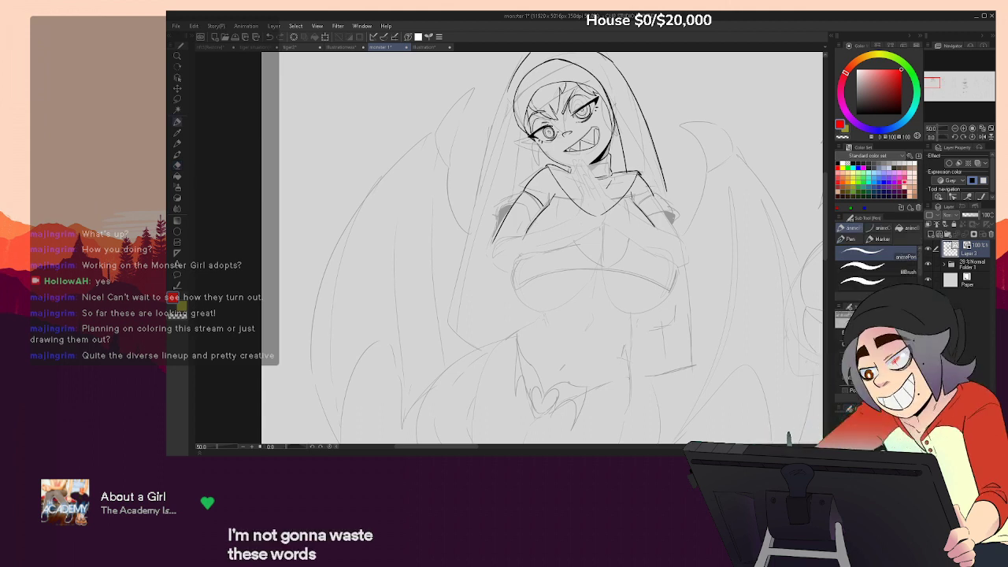
mouse_move(655, 197)
mouse_down()
mouse_move(727, 299)
mouse_move(720, 238)
mouse_up()
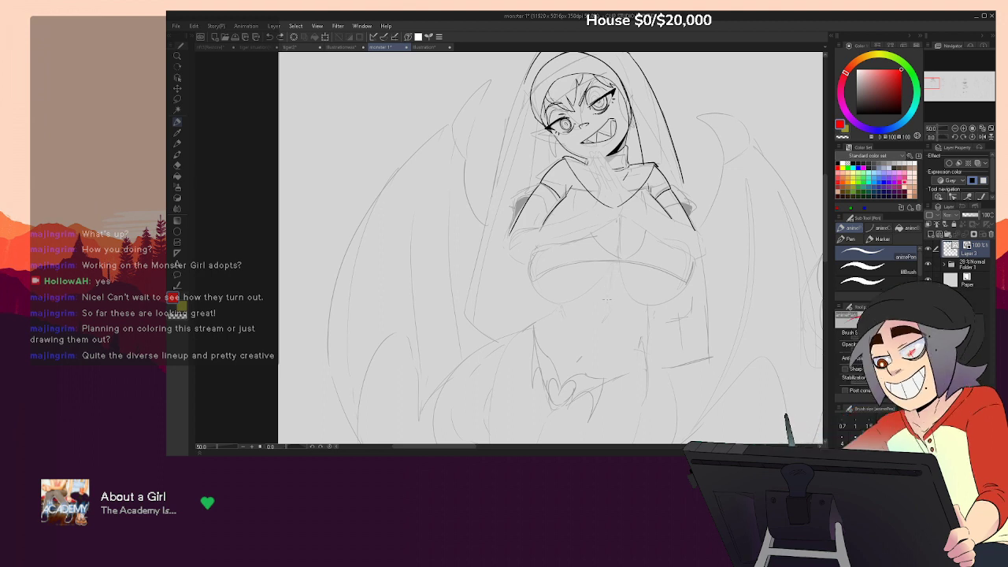
Ink the veil's left edge as one long curve from the head to elbow level, and add its lower corner
drag(605, 299, 607, 347)
key(e)
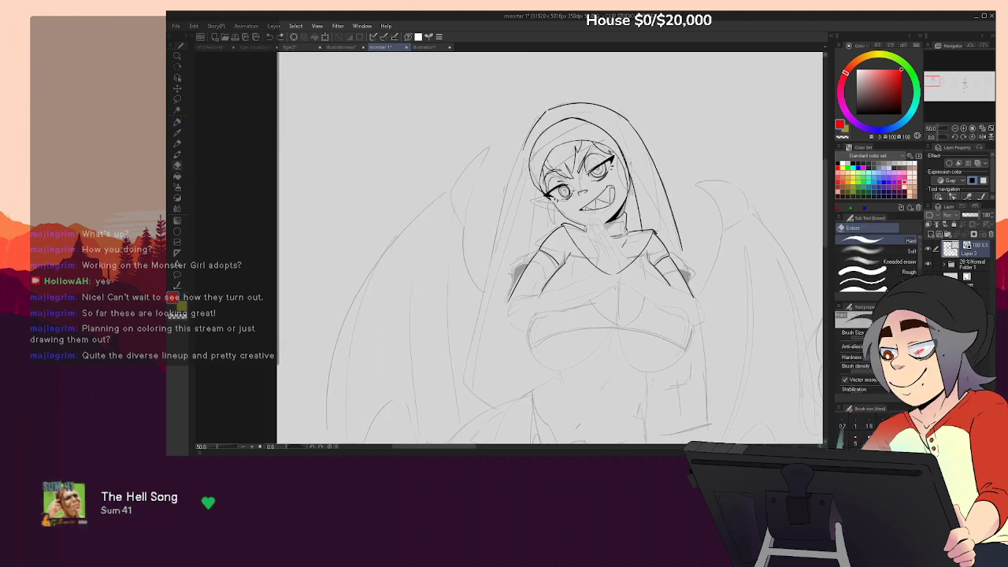
key(p)
drag(545, 111, 463, 378)
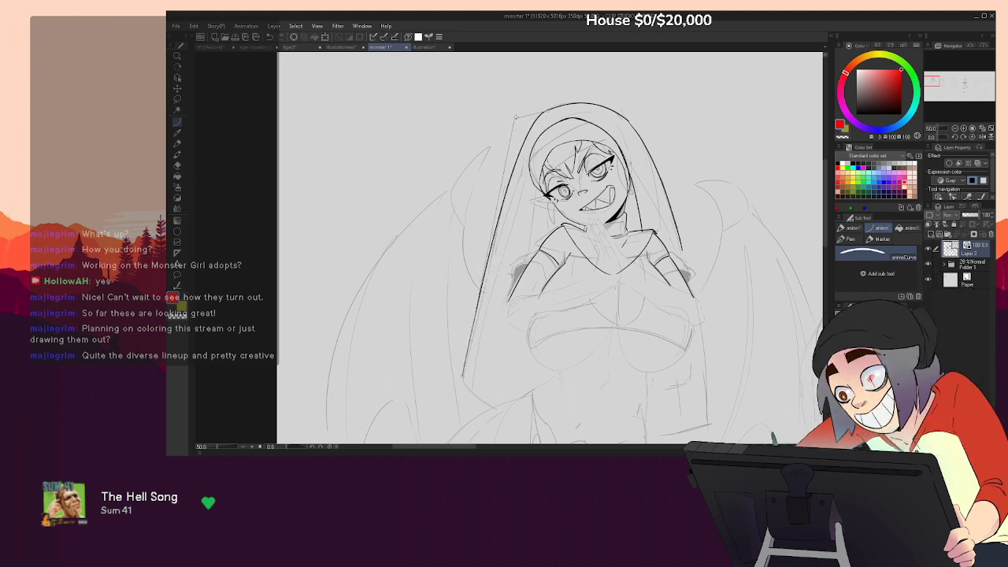
click(518, 123)
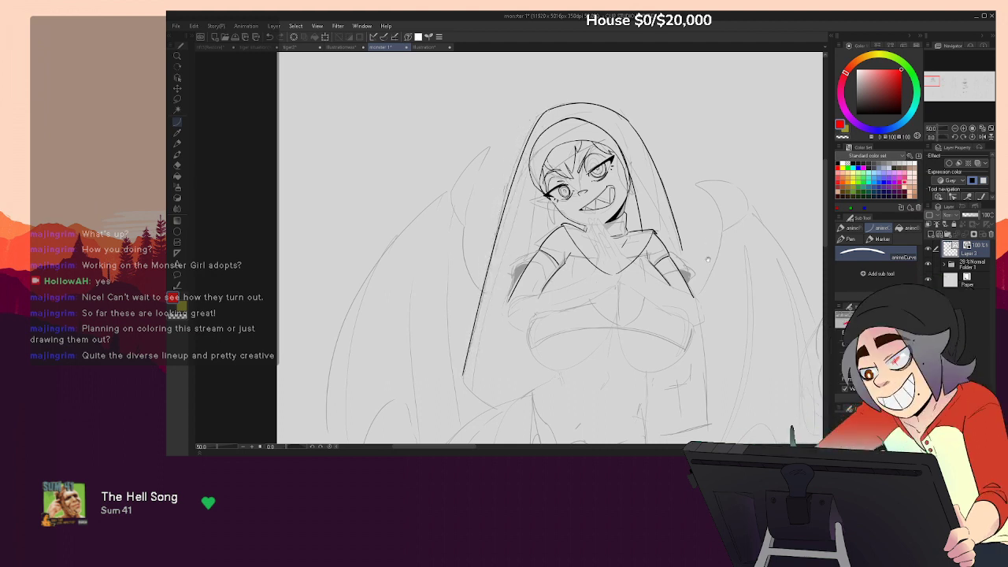
drag(706, 250, 713, 209)
key(p)
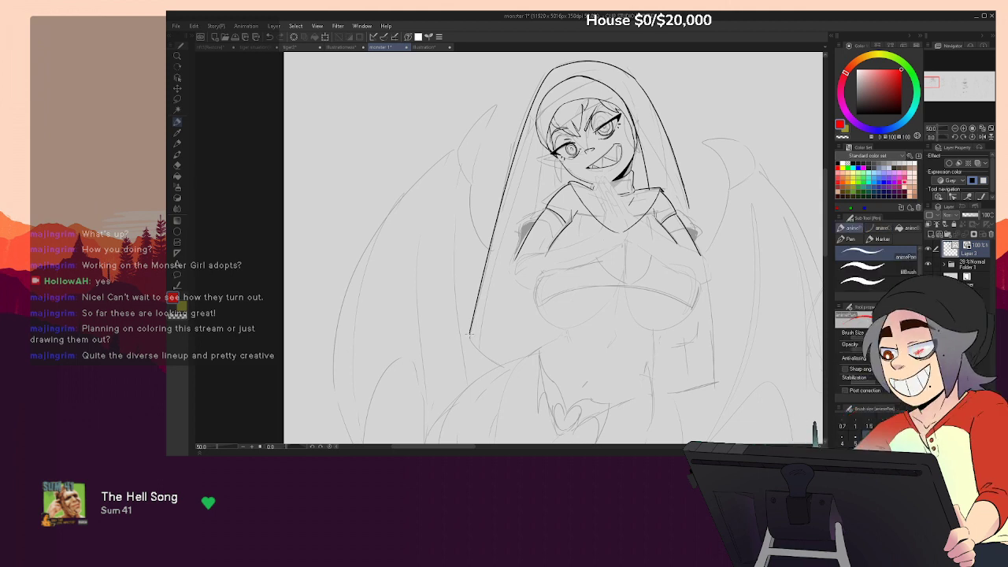
drag(470, 333, 478, 346)
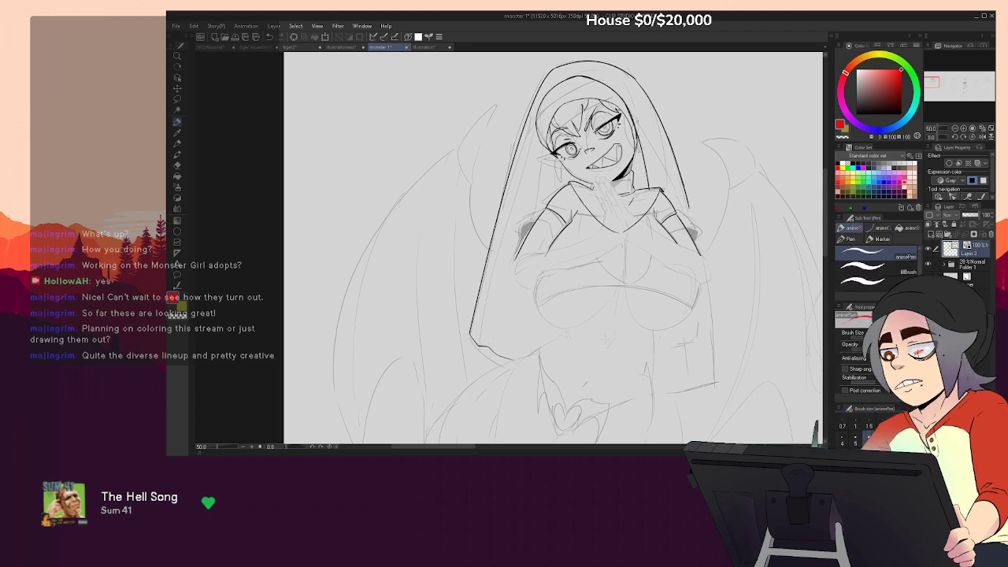
Extend the veil's right edge with a long curve down past the waist and ink the hem running inward
key(p)
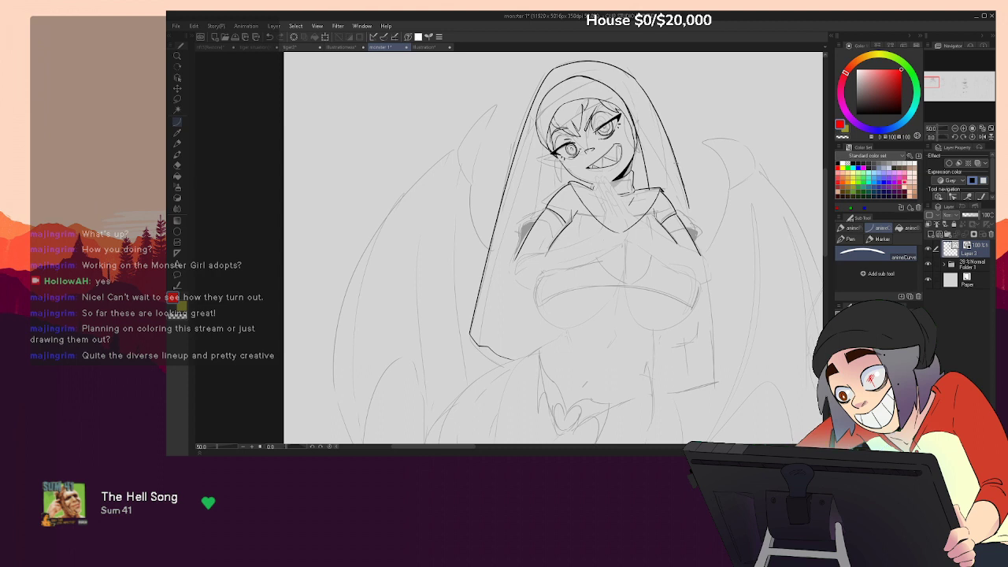
drag(678, 167, 709, 367)
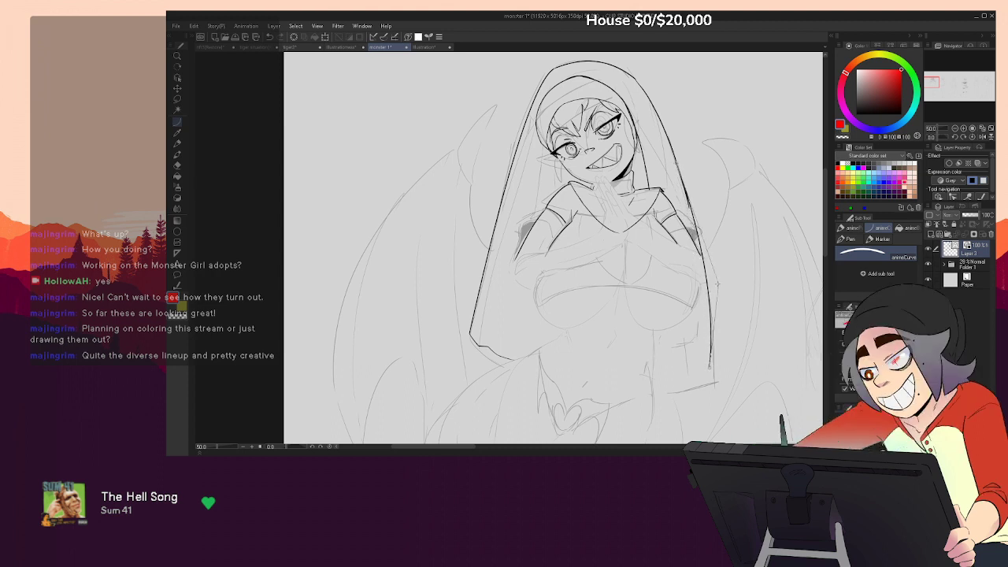
click(716, 285)
key(p)
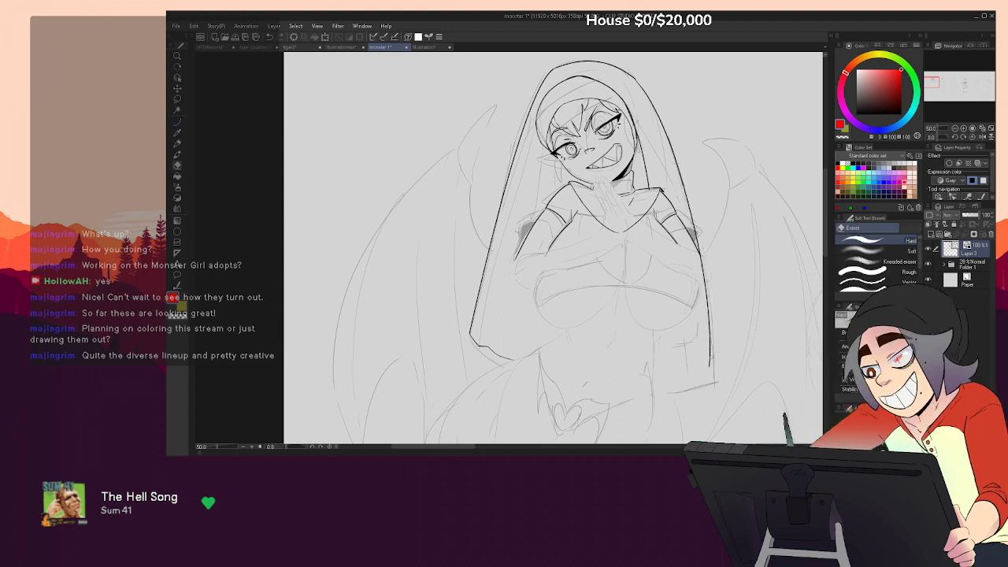
drag(707, 367, 685, 375)
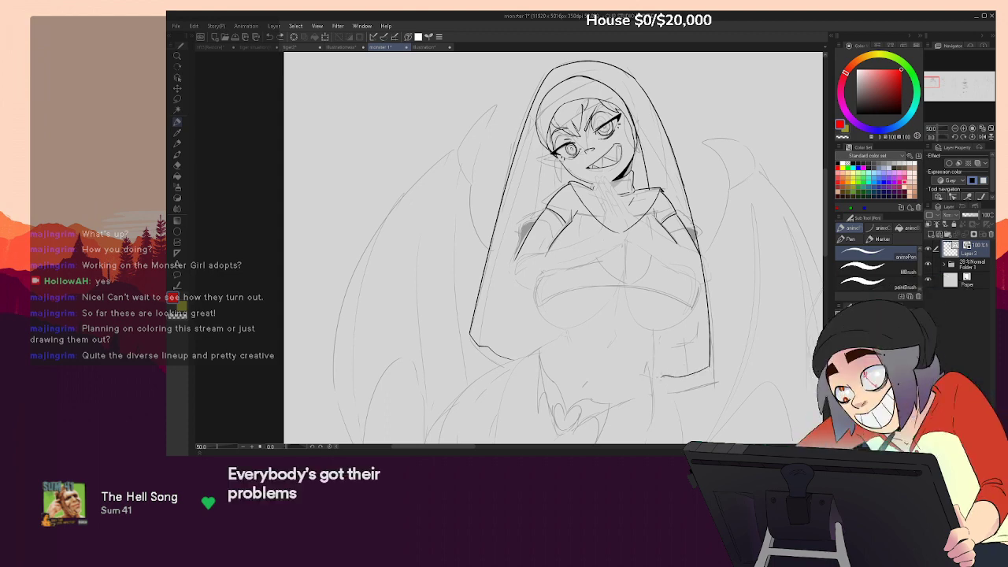
Ink the rounded panel on the chest, the curved contours of the bust and the short line between them
mouse_move(746, 309)
mouse_down()
mouse_move(764, 175)
mouse_move(750, 289)
mouse_move(755, 345)
mouse_move(771, 284)
mouse_up()
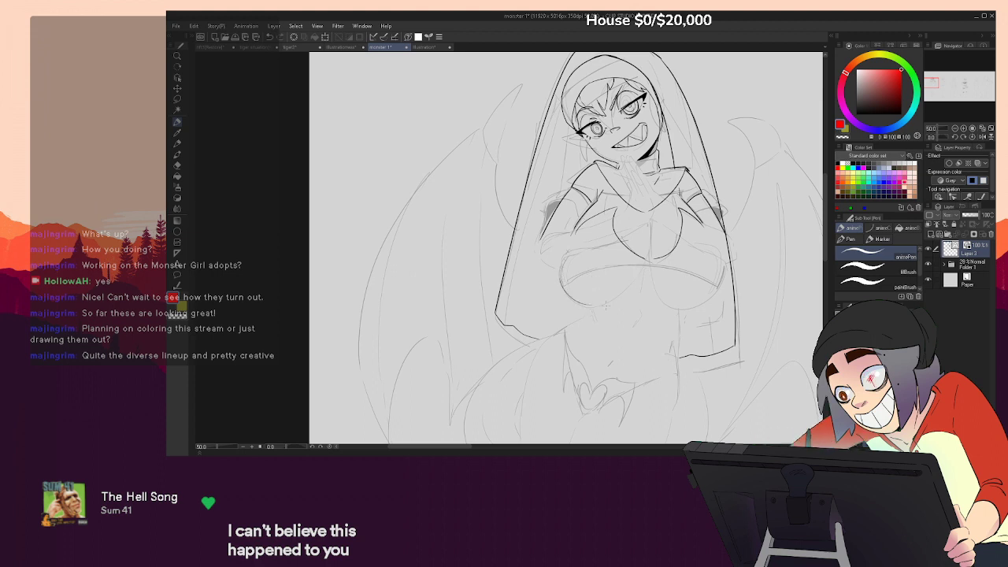
drag(628, 289, 654, 290)
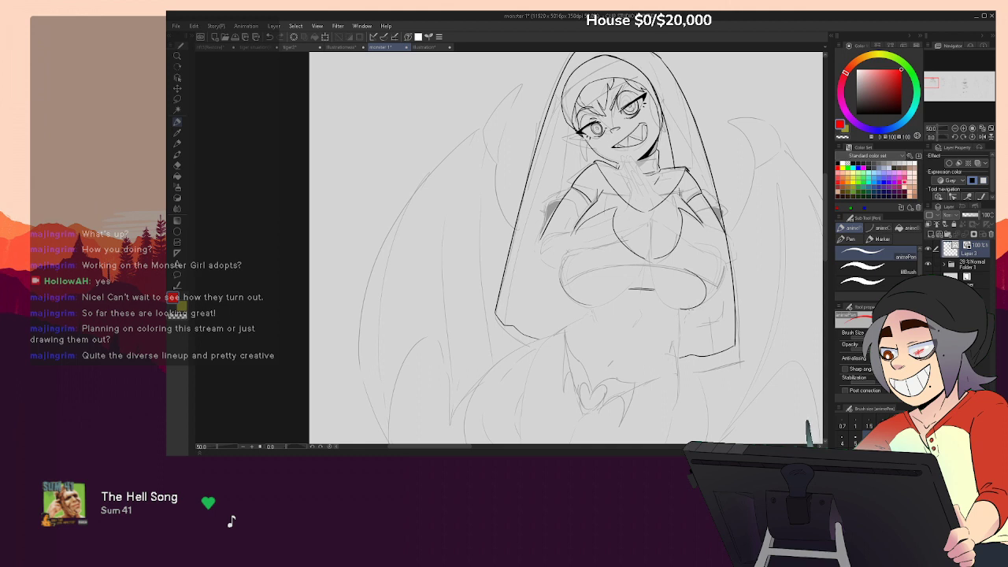
drag(679, 307, 719, 277)
drag(591, 306, 633, 266)
mouse_move(746, 268)
mouse_down()
mouse_move(750, 302)
mouse_move(755, 280)
mouse_up()
drag(790, 247, 783, 252)
Ink the index finger of the front praying hand and the outer edge of the hand down to the wrist
click(964, 137)
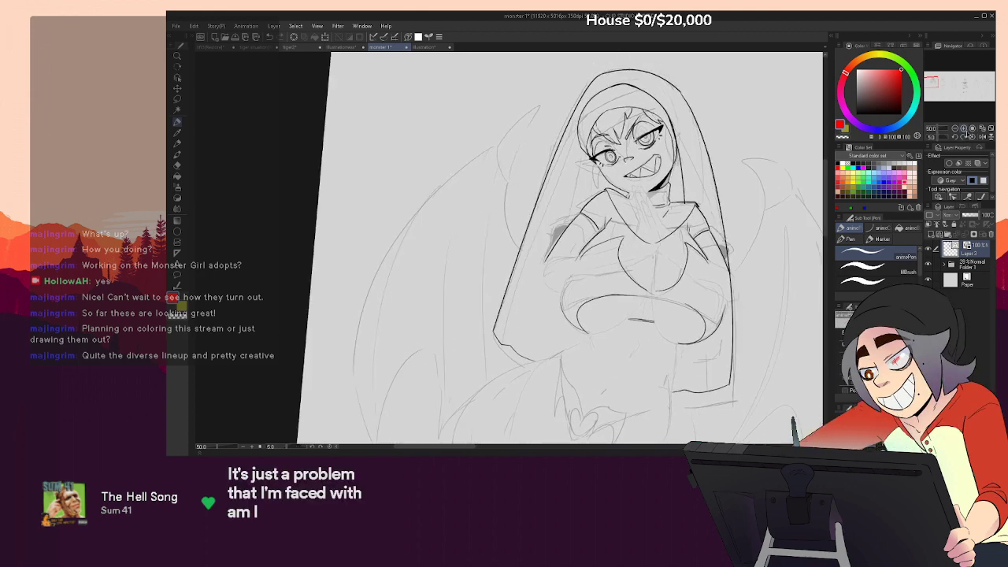
click(963, 129)
click(972, 137)
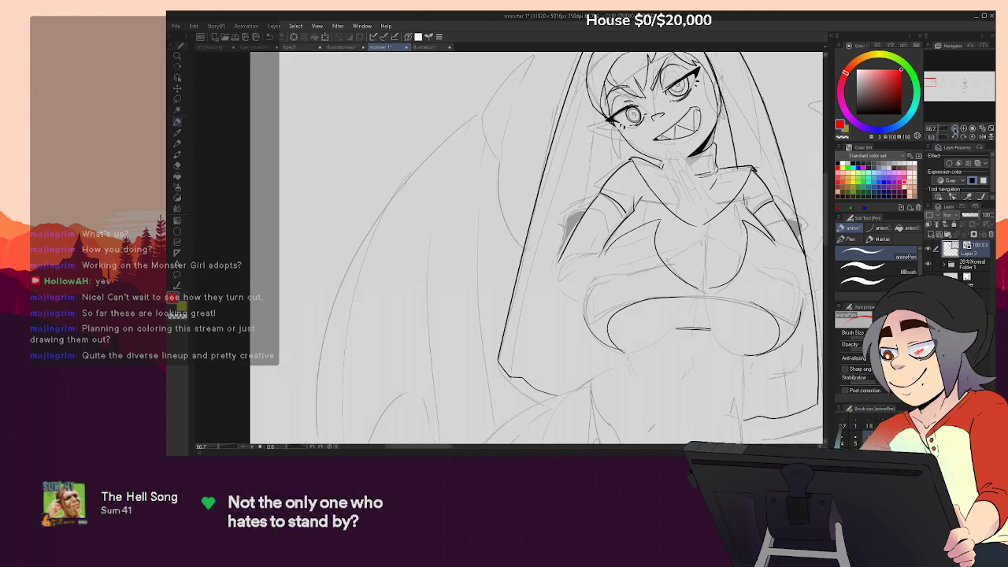
click(964, 128)
click(963, 129)
drag(819, 162, 600, 258)
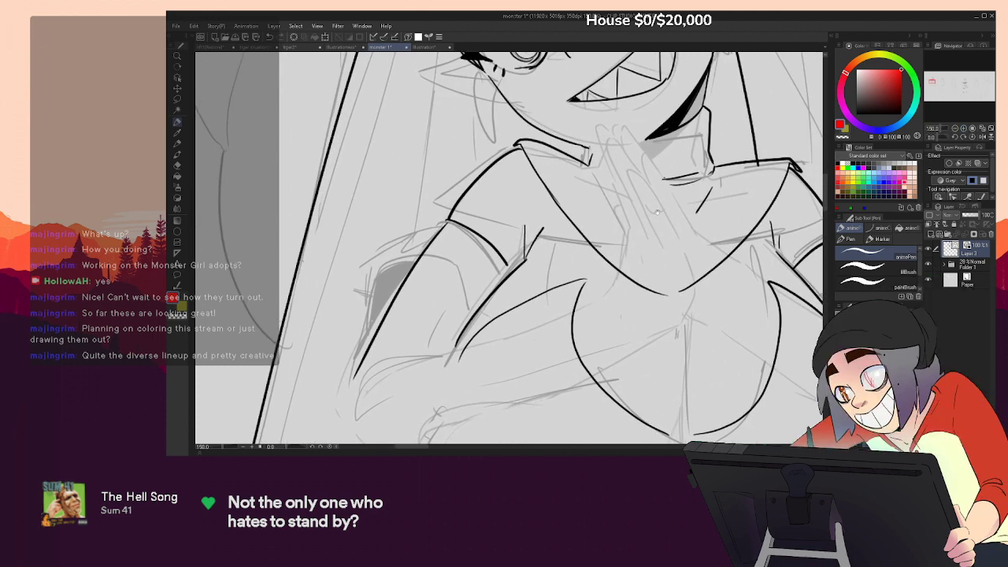
mouse_move(644, 210)
mouse_down()
mouse_move(630, 180)
mouse_move(642, 178)
mouse_move(671, 223)
mouse_up()
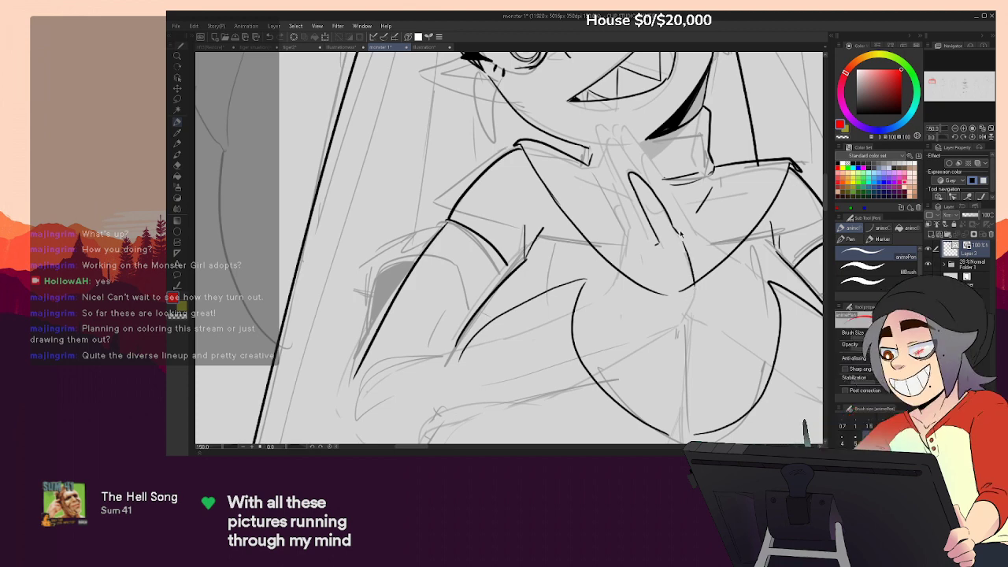
mouse_move(671, 221)
mouse_down()
mouse_move(695, 287)
mouse_move(683, 330)
mouse_up()
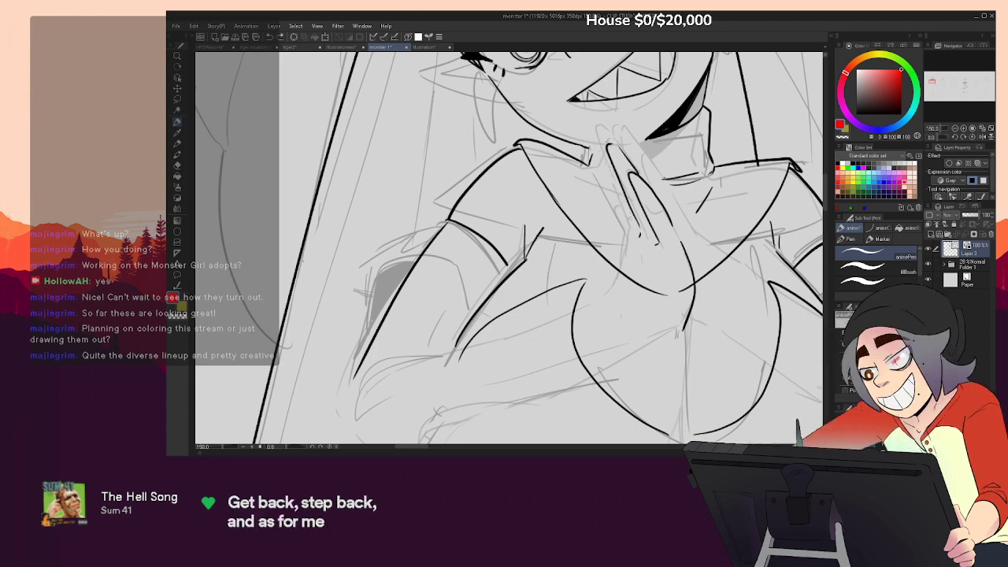
Ink the remaining finger edges of the front hand and the inner edge of the palm down toward the wrist
drag(613, 184, 630, 236)
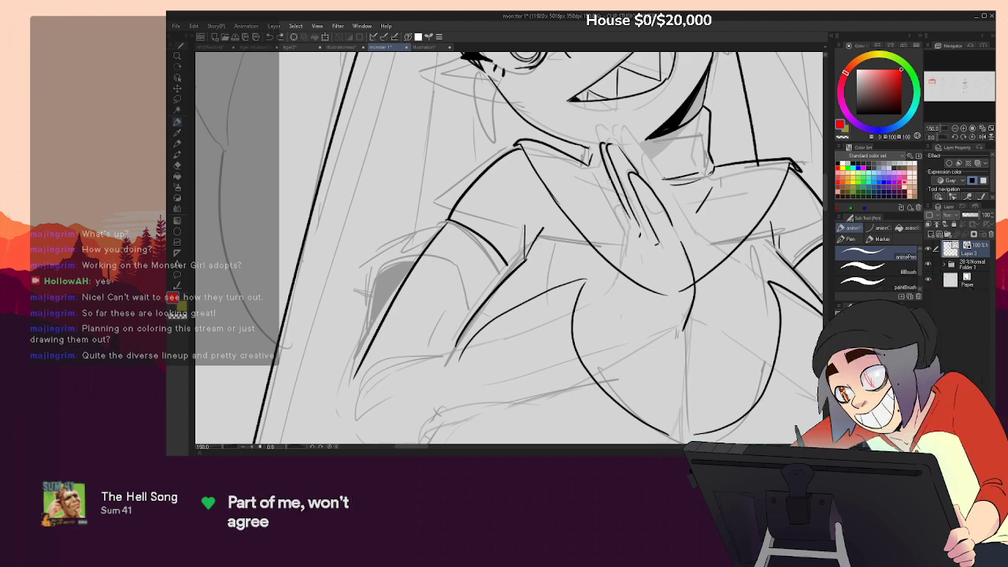
drag(608, 176, 626, 227)
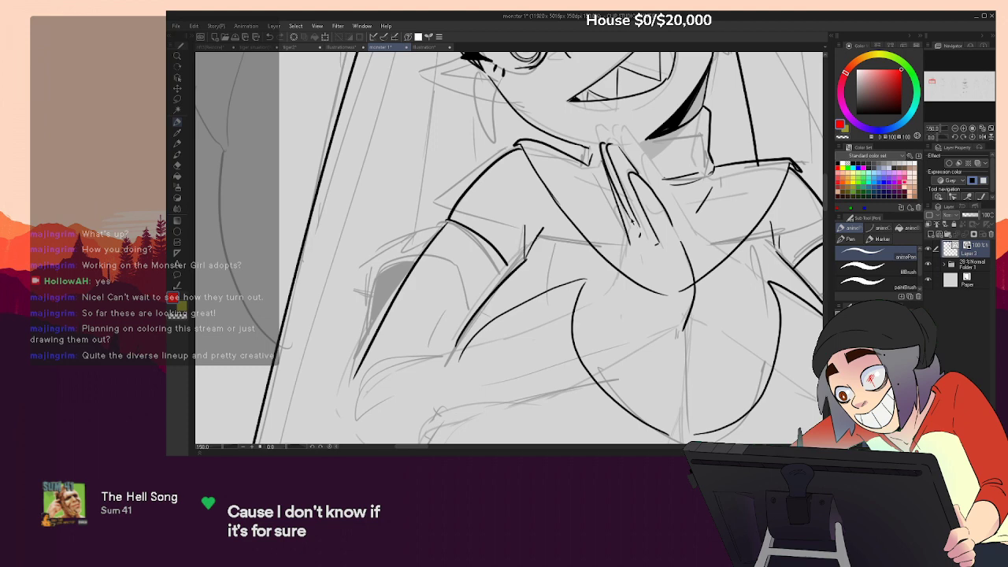
drag(605, 155, 630, 235)
drag(619, 200, 630, 240)
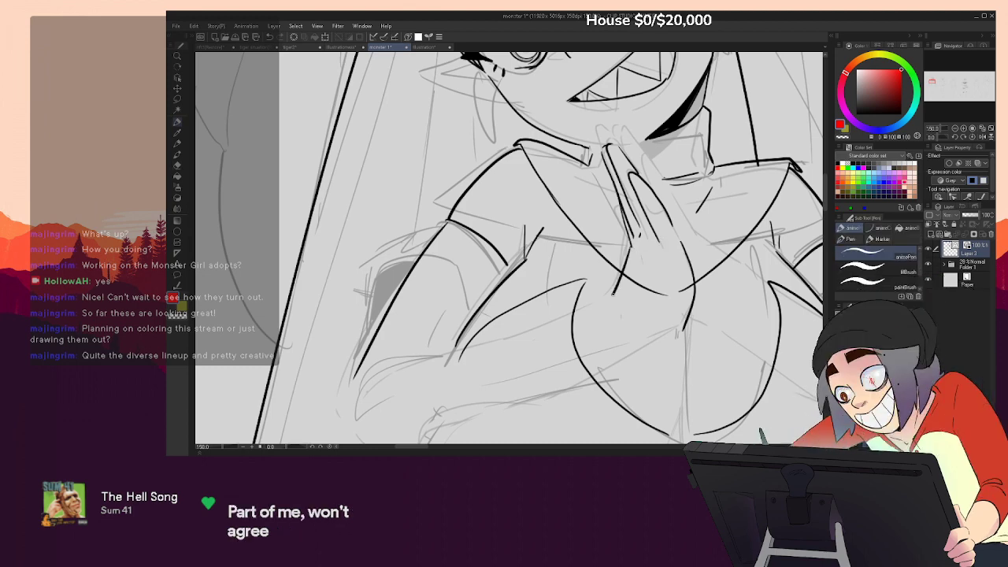
Ink the wrist creases and the heel of the front hand, closing the palm's outline above the forearm
drag(604, 307, 614, 339)
mouse_move(679, 315)
mouse_down()
mouse_move(736, 282)
mouse_move(750, 251)
mouse_up()
key(e)
key(p)
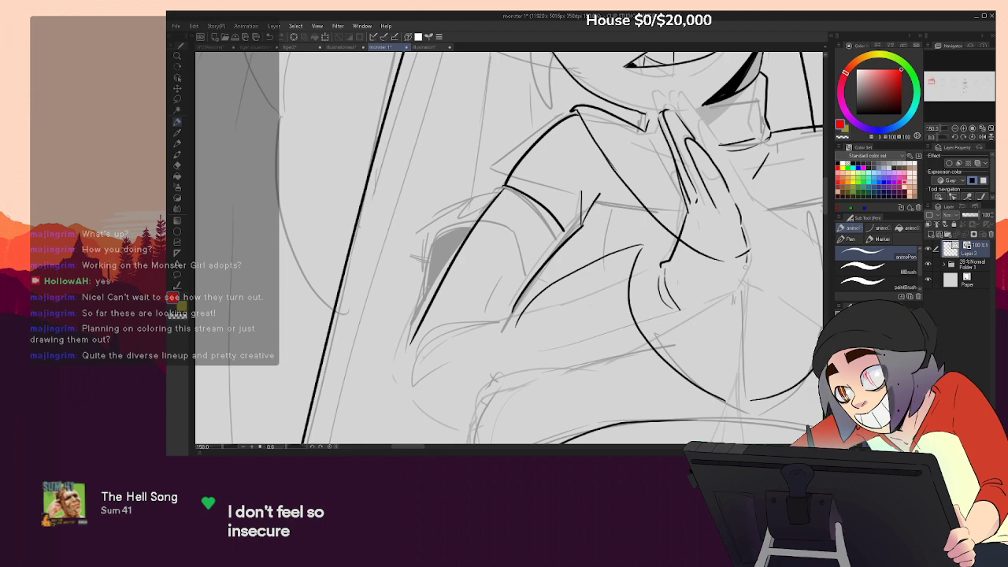
drag(741, 227, 752, 217)
drag(702, 298, 687, 301)
key(ctrl+z)
drag(745, 285, 728, 291)
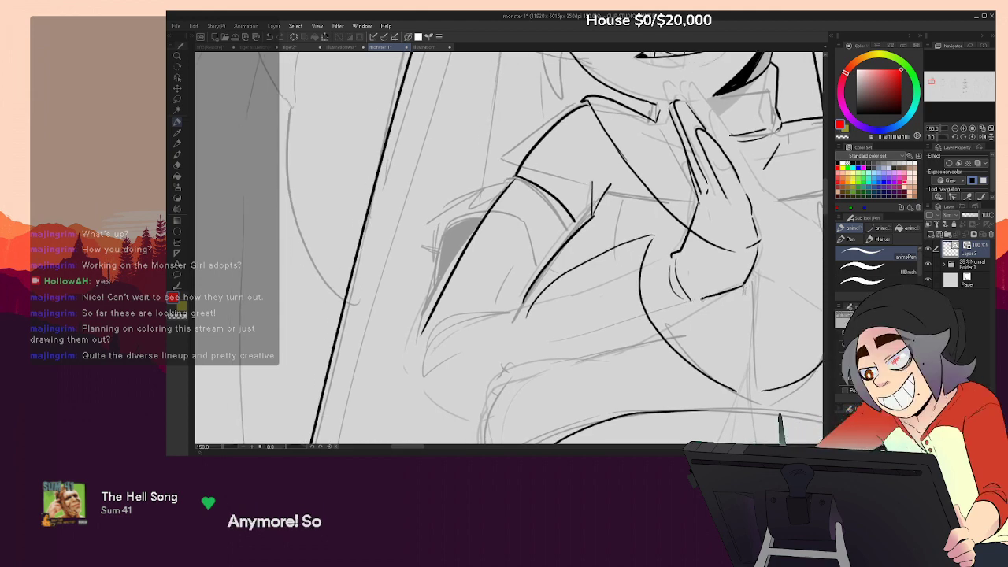
Ink the short curved crease at the inner elbow of the arm on the left side
drag(529, 376, 598, 334)
mouse_move(586, 268)
mouse_down()
mouse_move(510, 286)
mouse_move(581, 269)
mouse_up()
key(ctrl+z)
drag(492, 294, 505, 351)
key(ctrl+z)
drag(492, 295, 501, 355)
key(ctrl+z)
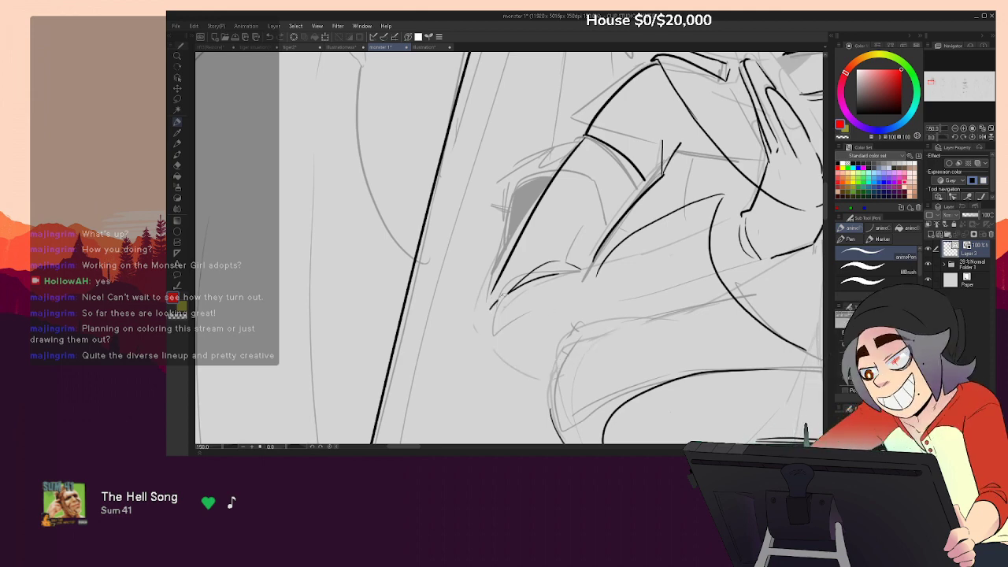
Ink the forearm's upper edge as one smooth curve from the inner elbow crease to the front hand's wrist
drag(625, 256, 739, 221)
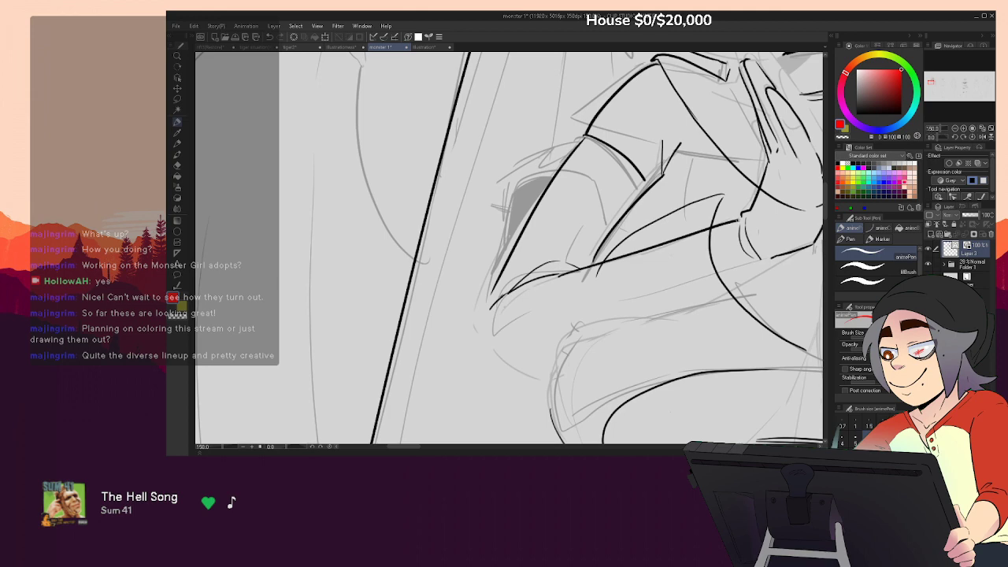
key(ctrl+z)
key(p)
drag(559, 275, 740, 221)
click(693, 236)
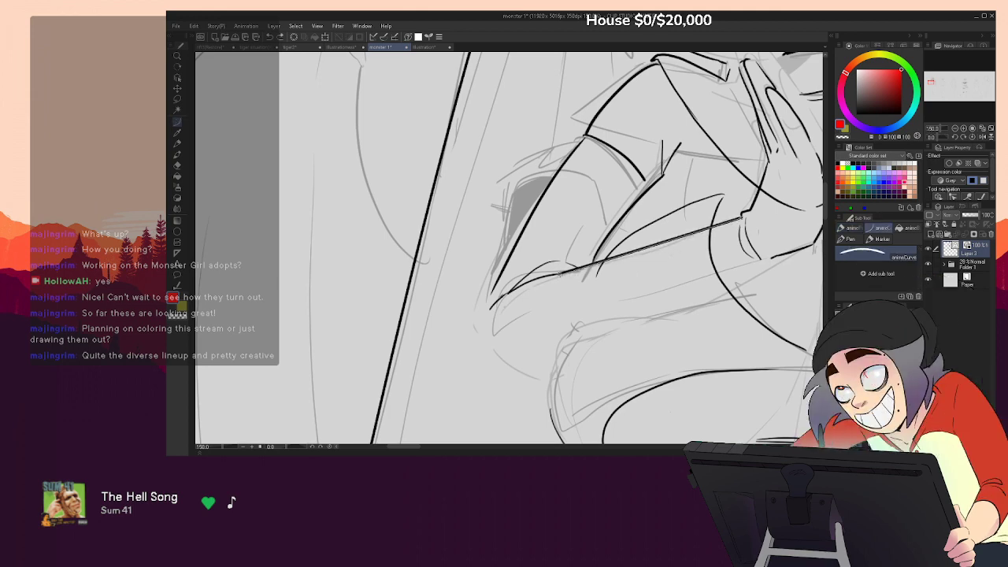
key(p)
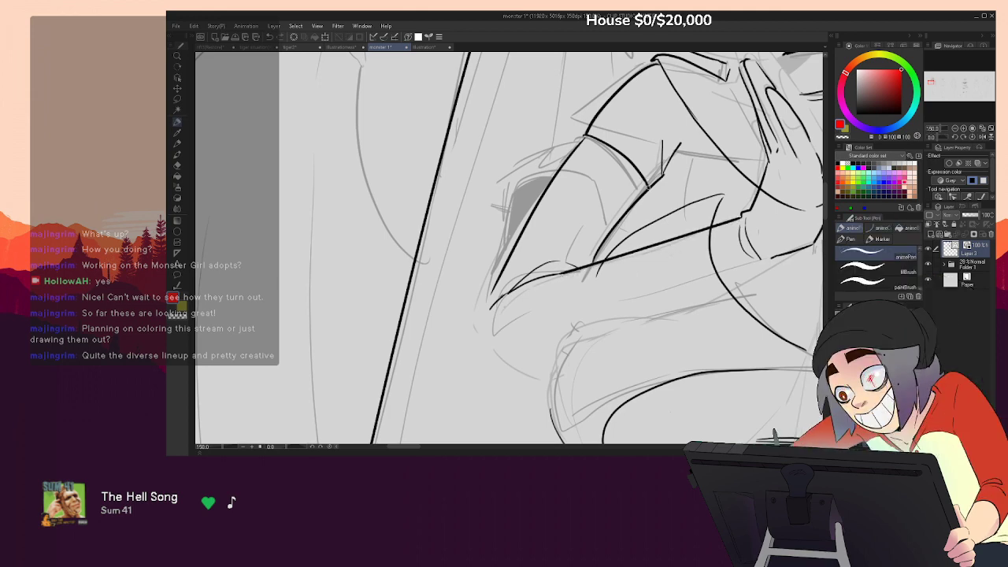
drag(731, 235, 675, 210)
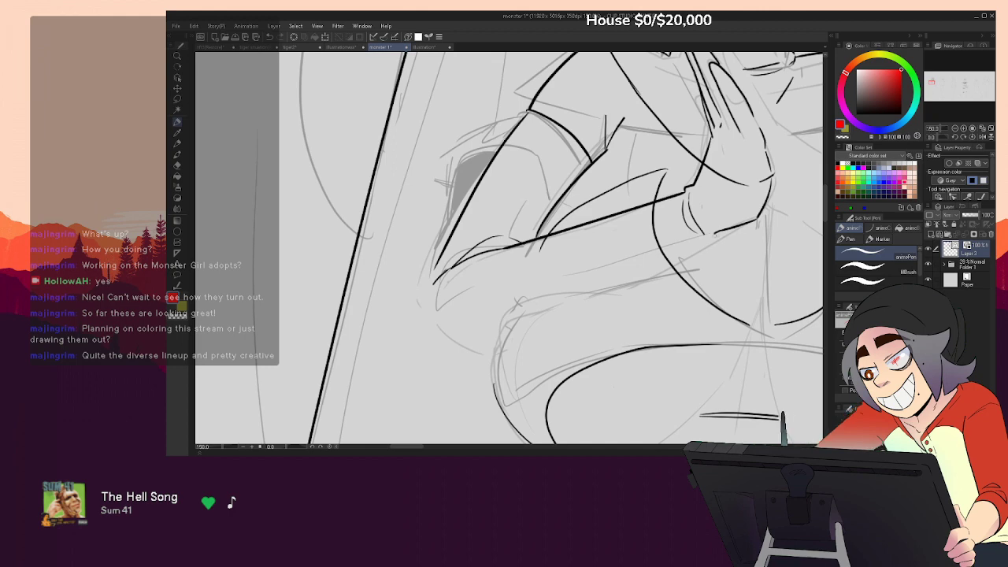
key(ctrl+z)
drag(703, 236, 498, 330)
drag(437, 304, 432, 277)
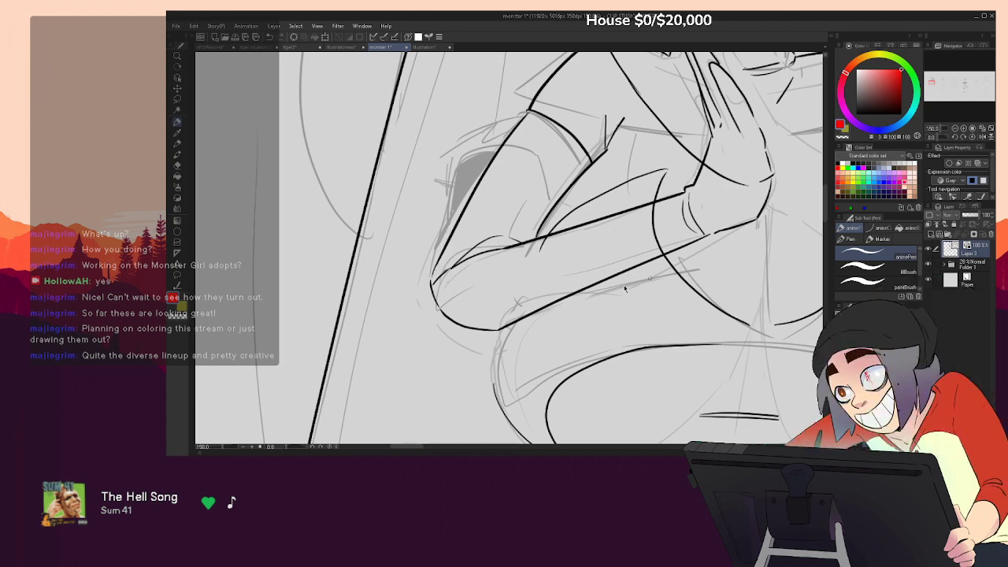
key(ctrl+z)
key(ctrl+z)
drag(656, 254, 494, 342)
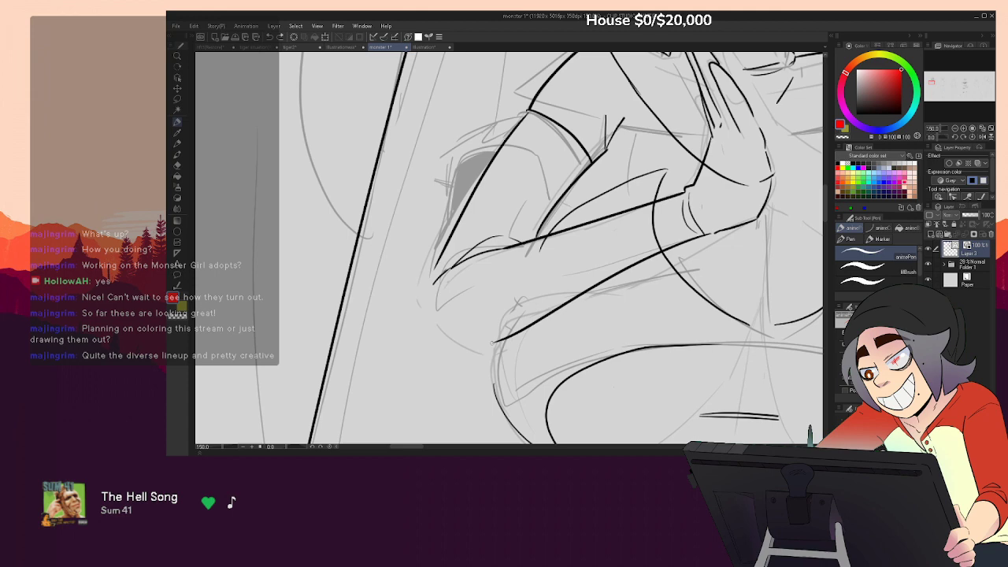
key(ctrl+z)
Ink the lower edge of the left-side forearm and round the elbow up into the upper arm
mouse_move(611, 281)
mouse_down()
mouse_move(511, 335)
mouse_move(462, 330)
mouse_move(458, 341)
mouse_move(438, 329)
mouse_move(434, 285)
mouse_up()
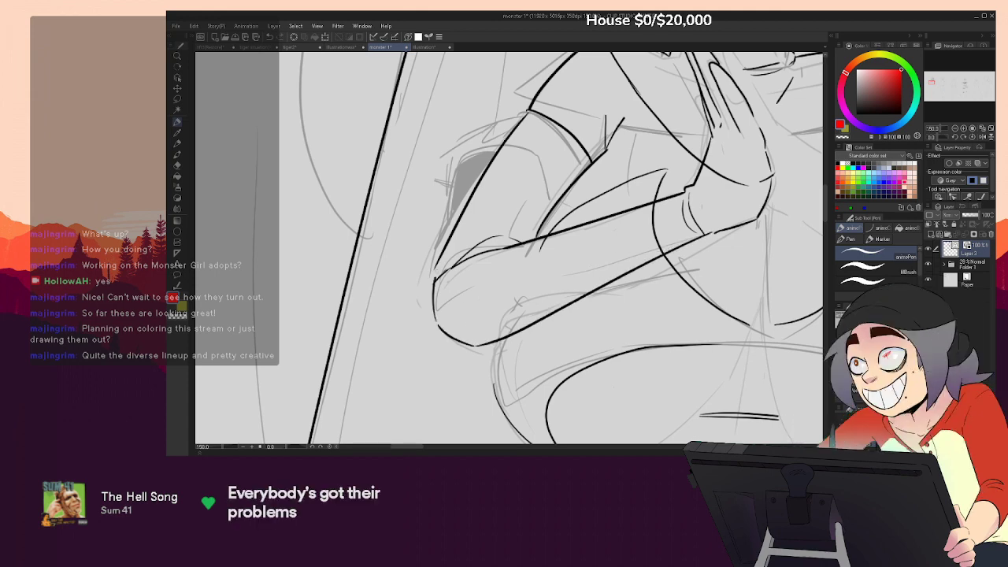
key(ctrl+z)
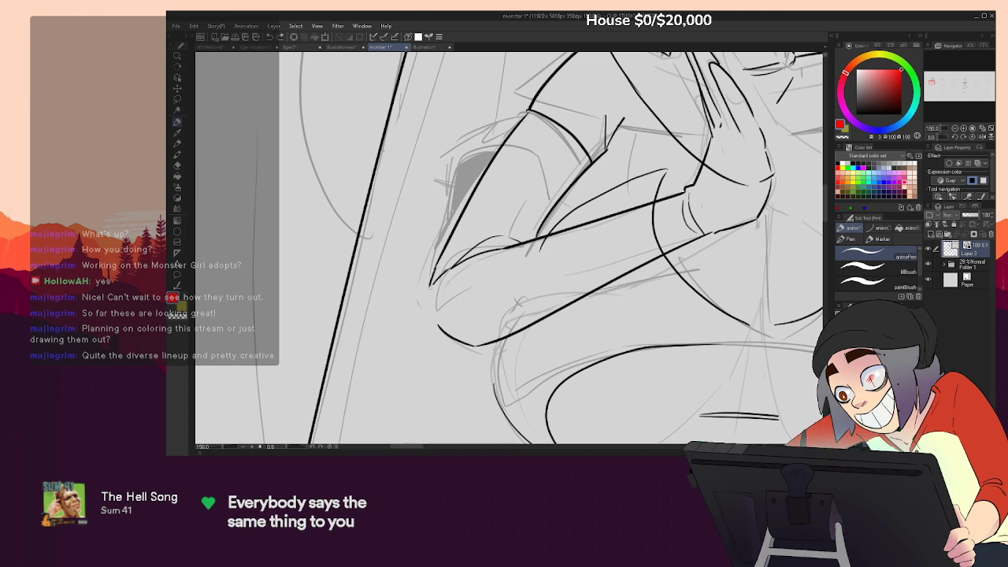
key(ctrl+z)
drag(432, 285, 441, 329)
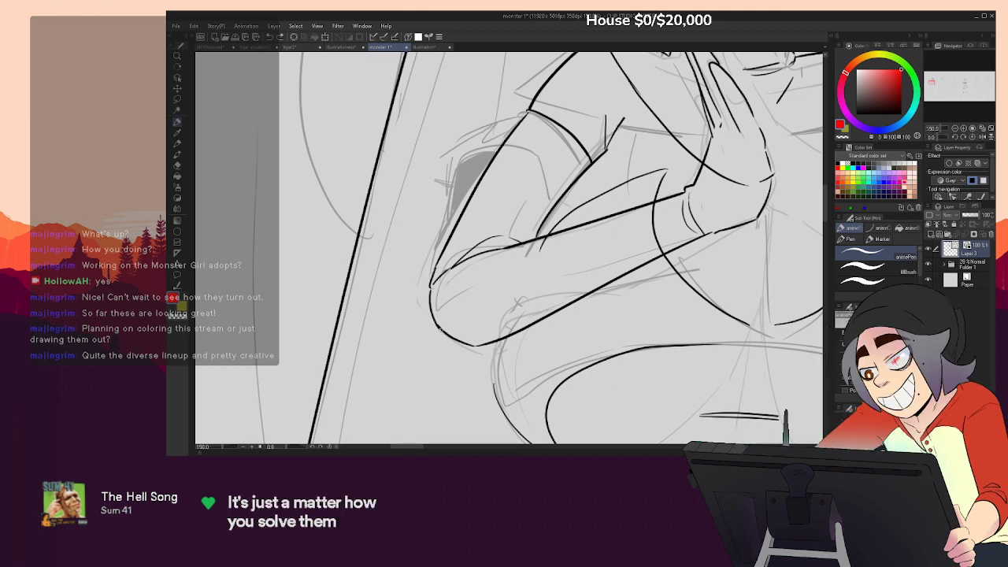
Erase the collar and chest lines that cross the front hand and forearm, and clean up the palm's outer edge
drag(674, 229, 673, 245)
key(e)
drag(544, 263, 539, 273)
drag(733, 243, 716, 257)
drag(639, 234, 645, 269)
drag(686, 224, 625, 289)
drag(632, 258, 682, 278)
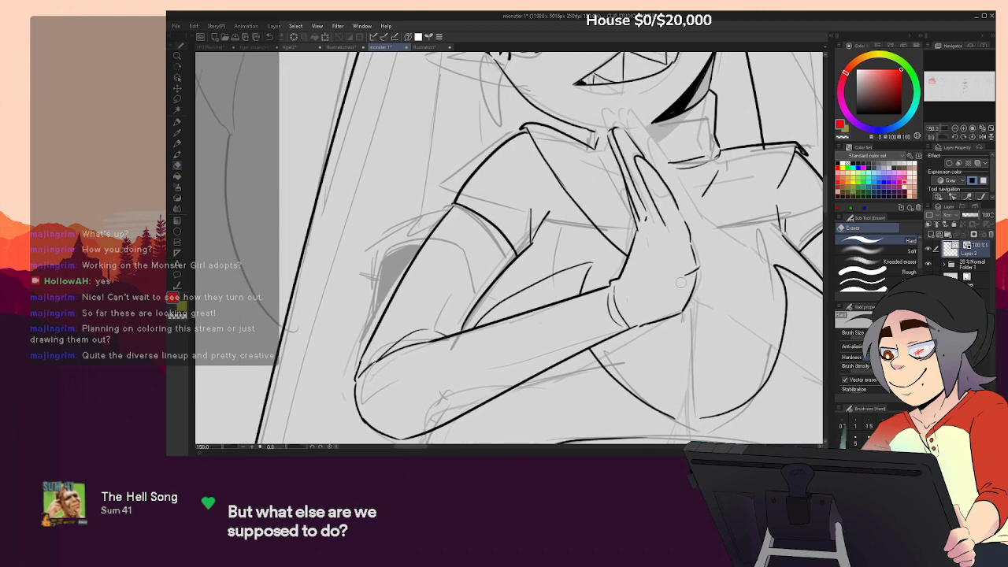
key(p)
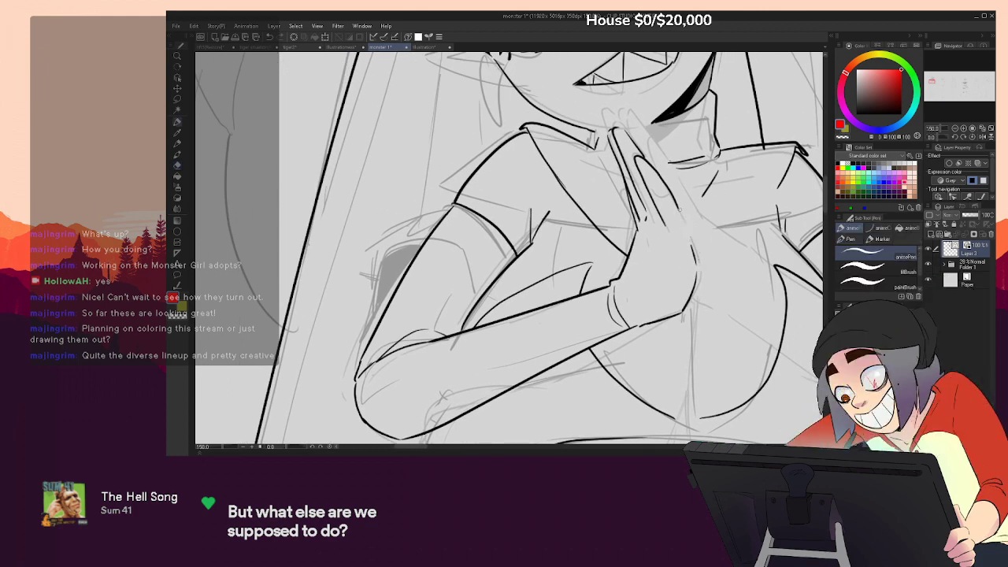
key(e)
Ink the fingers of the second hand showing behind the front hand, including their rounded tips
key(p)
drag(689, 226, 706, 289)
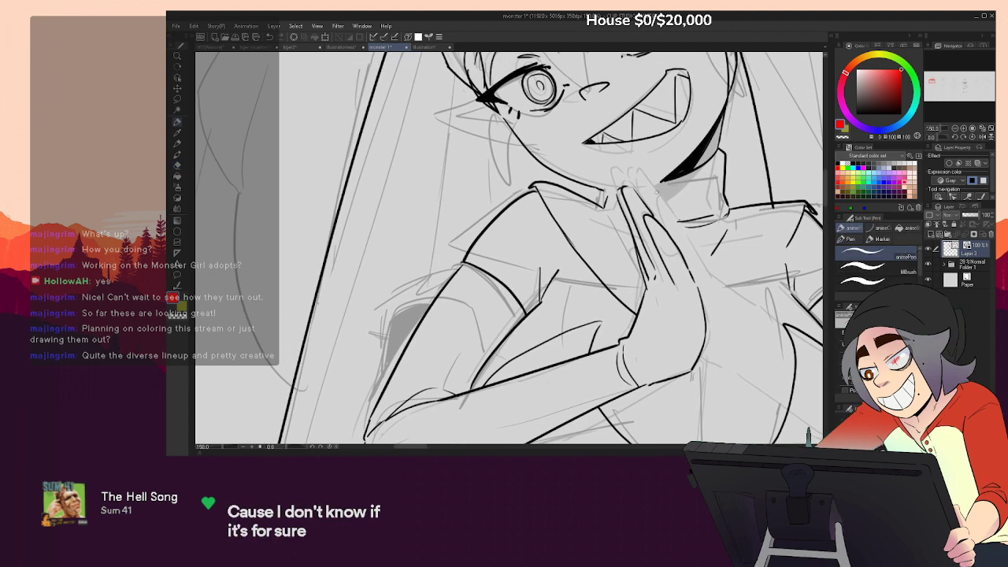
key(p)
drag(641, 198, 642, 180)
key(p)
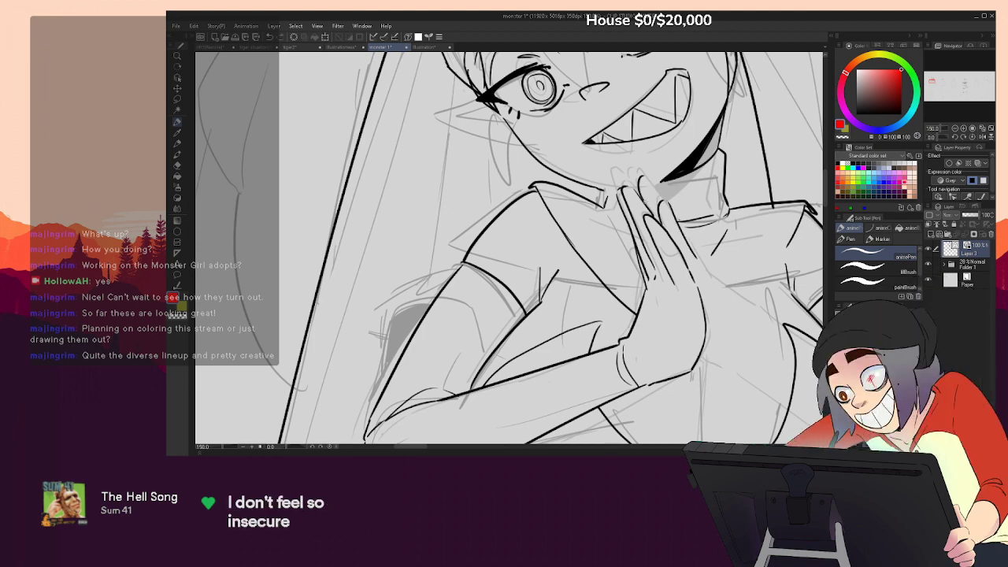
drag(647, 182, 656, 194)
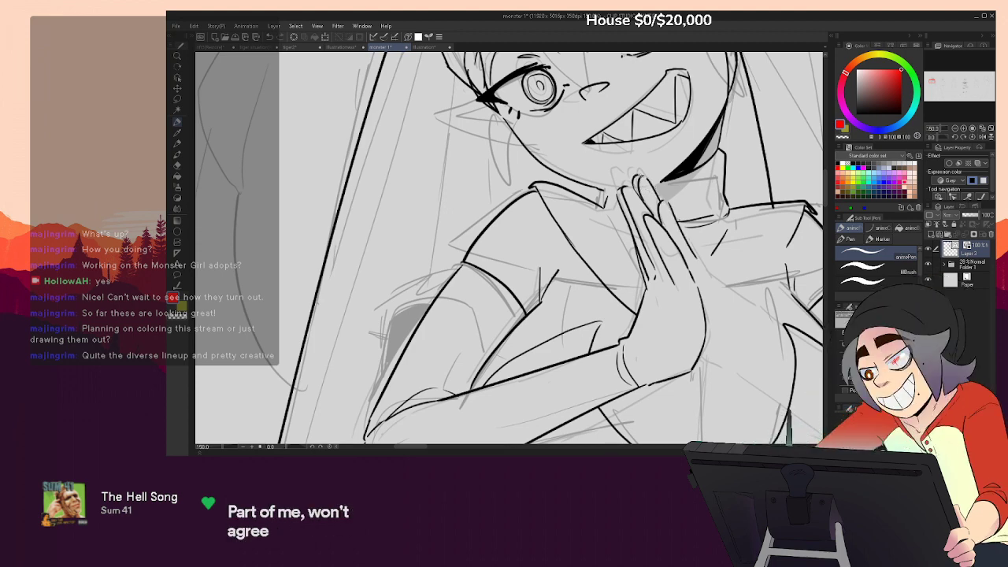
Redraw the chin line up to the fingertips, erase the overlap, and ink the collar's end beside the fingers
drag(719, 252, 721, 302)
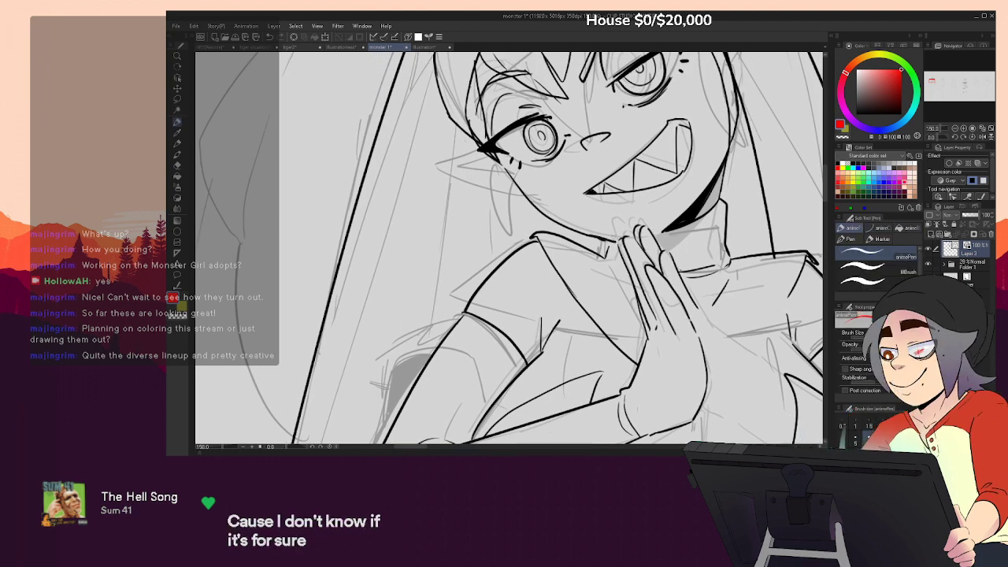
key(e)
drag(596, 235, 610, 242)
key(p)
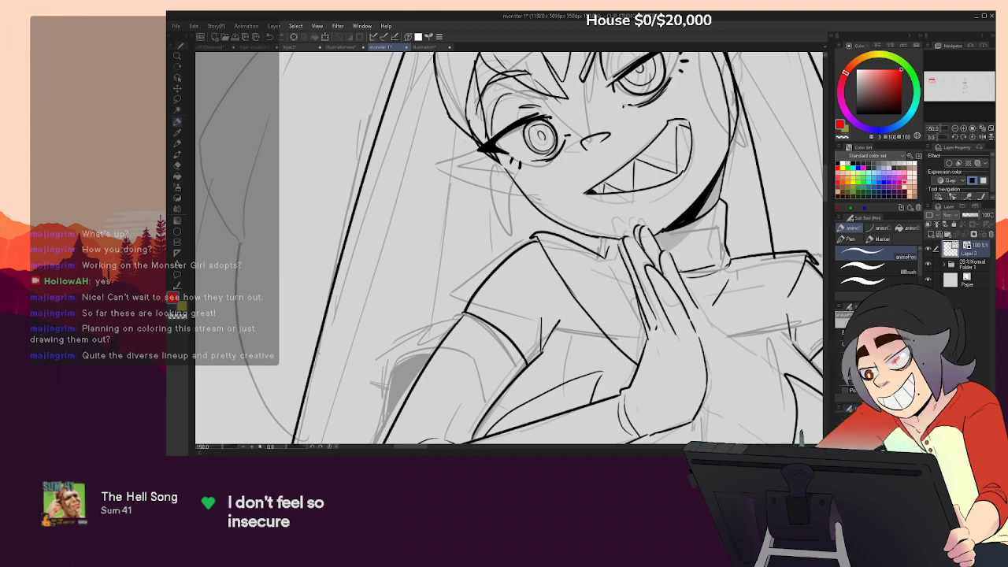
key(p)
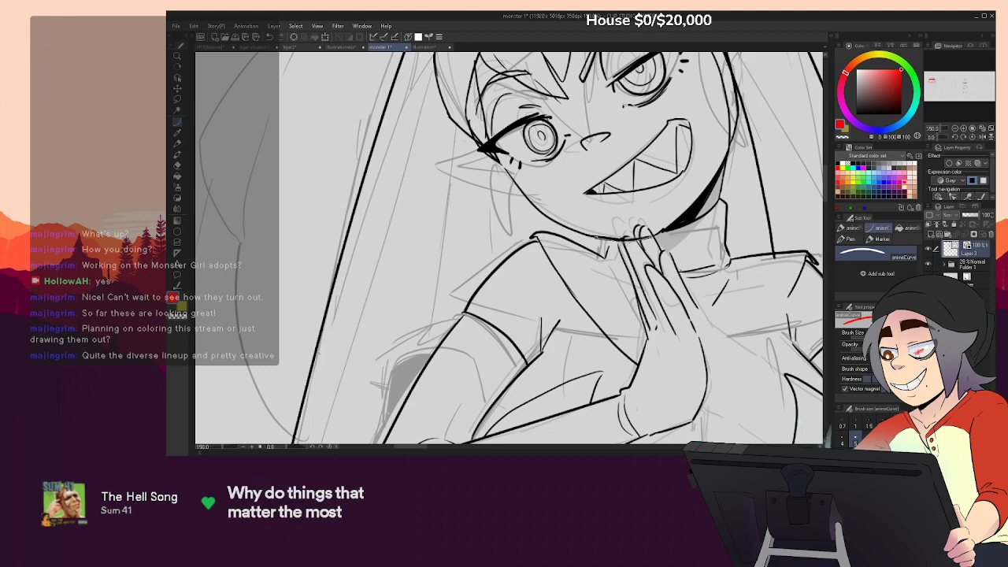
key(e)
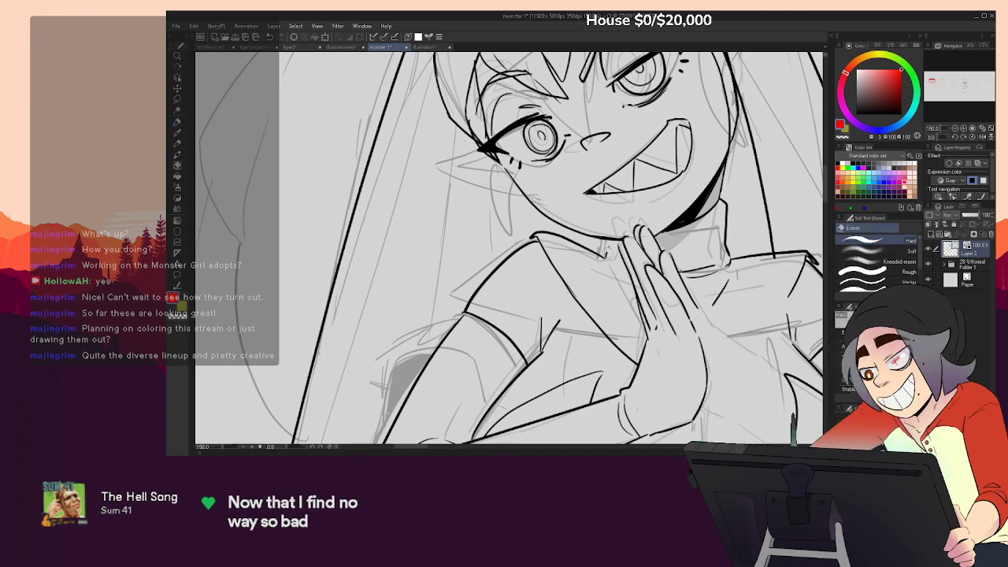
key(p)
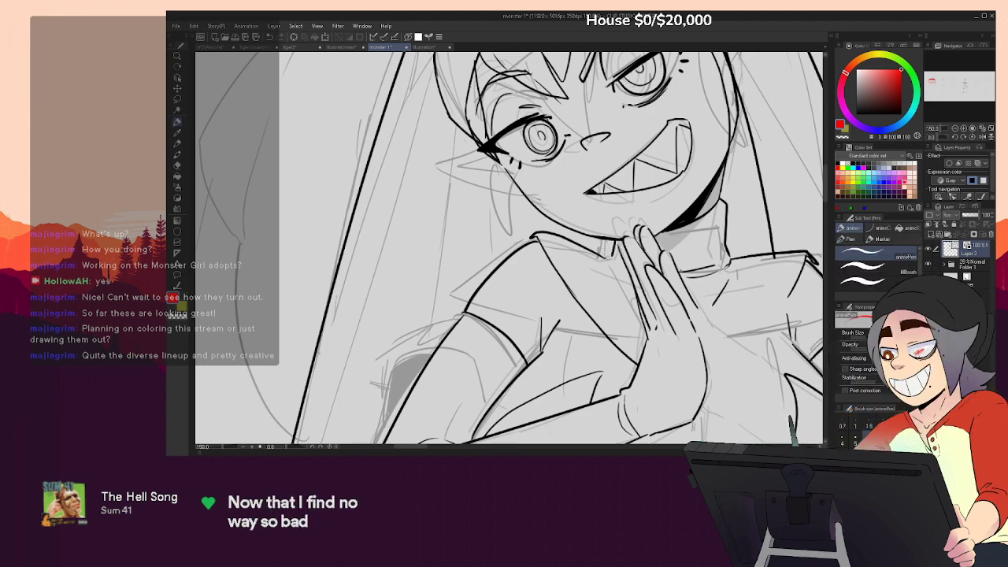
drag(609, 259, 626, 276)
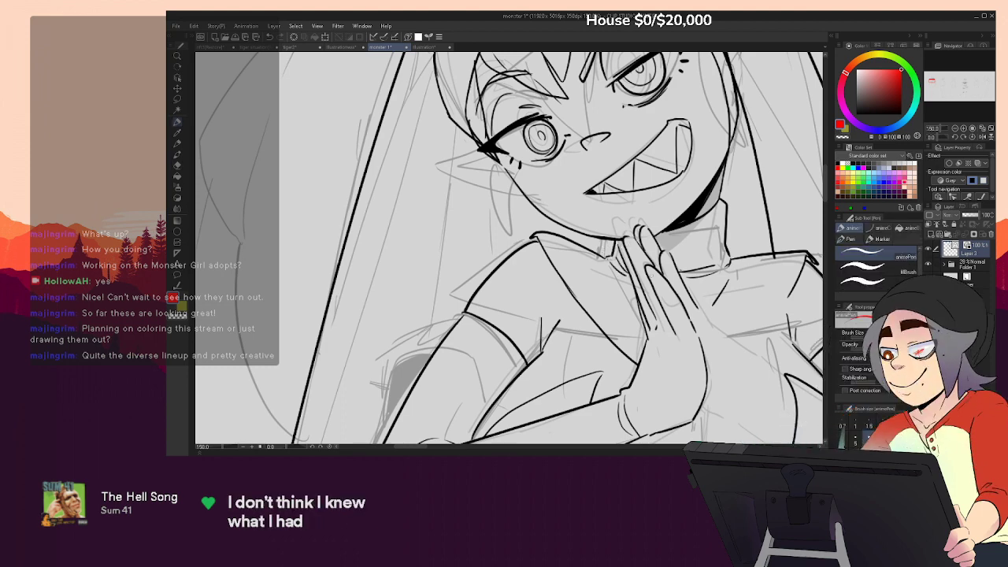
Ink the back hand's outer edge and continue it along the forearm's upper edge to the elbow on the right side
drag(750, 274, 639, 281)
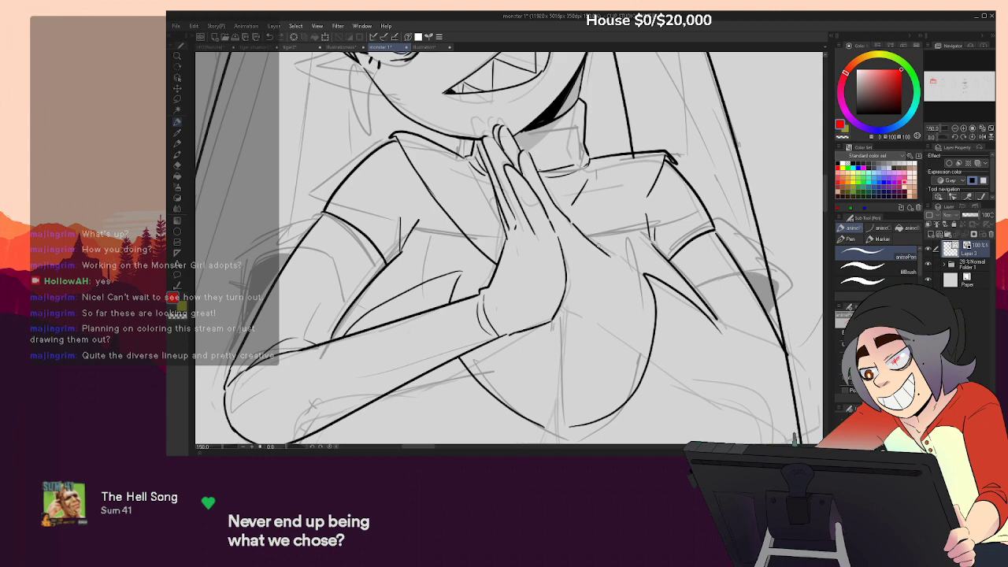
mouse_move(606, 252)
mouse_down()
mouse_move(646, 262)
mouse_move(543, 207)
mouse_move(585, 256)
mouse_move(698, 319)
mouse_up()
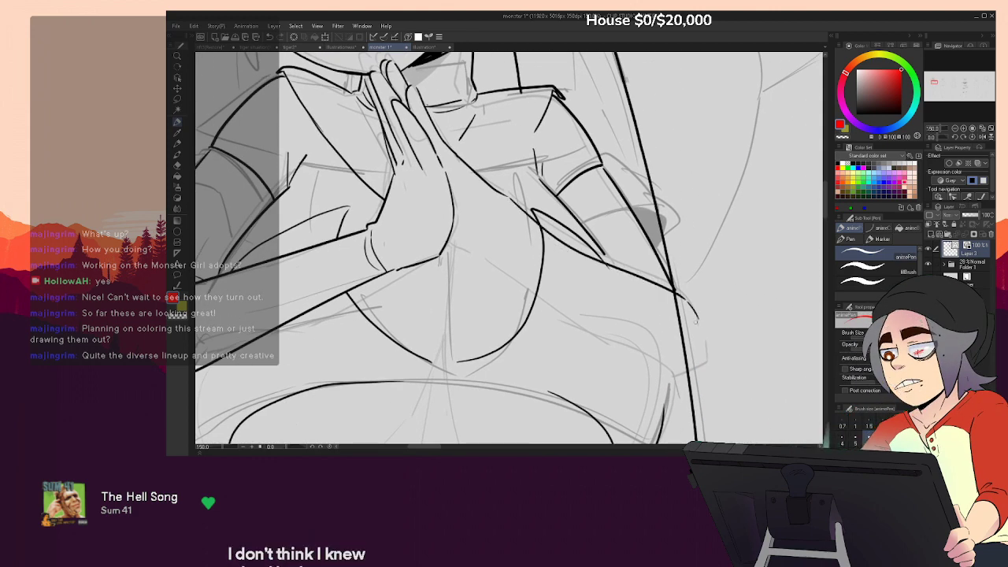
key(ctrl+z)
mouse_move(514, 201)
mouse_down()
mouse_move(691, 315)
mouse_move(600, 252)
mouse_move(675, 292)
mouse_move(704, 343)
mouse_up()
key(ctrl+z)
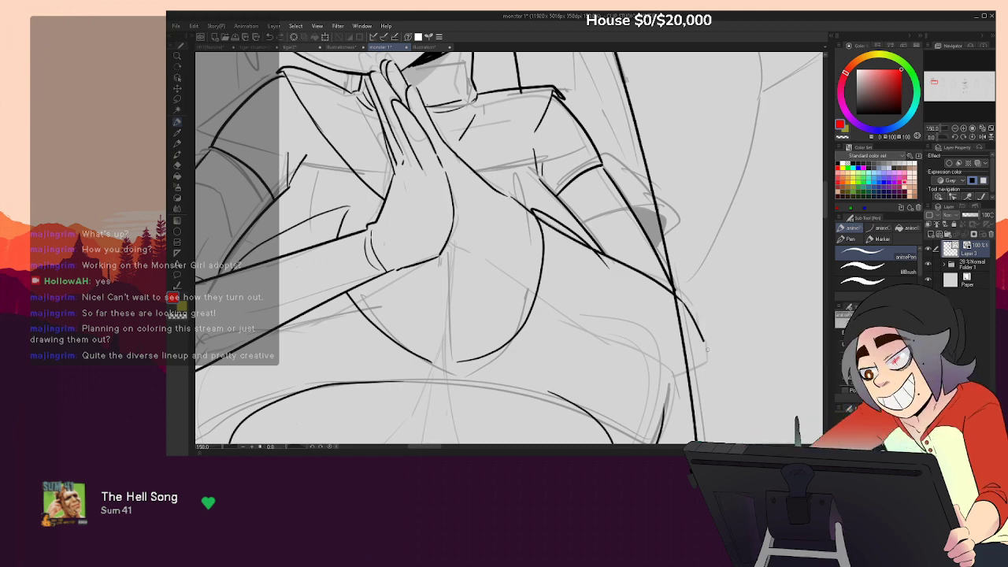
drag(451, 239, 489, 259)
key(ctrl+z)
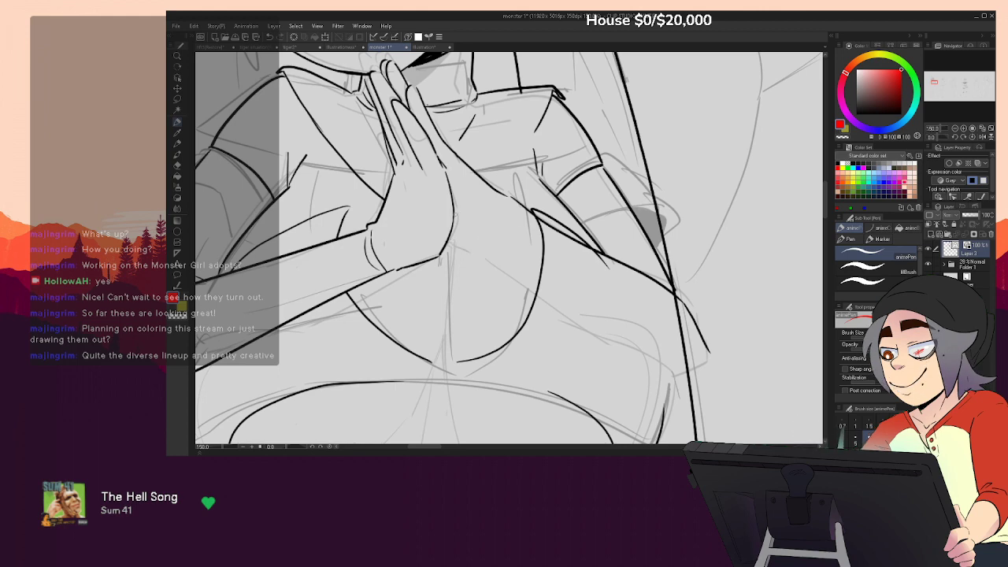
Erase the front palm's outer edge and redraw it as short broken strokes down to the heel of the hand
key(e)
mouse_move(450, 184)
mouse_down()
mouse_move(454, 230)
mouse_move(447, 204)
mouse_up()
key(p)
key(e)
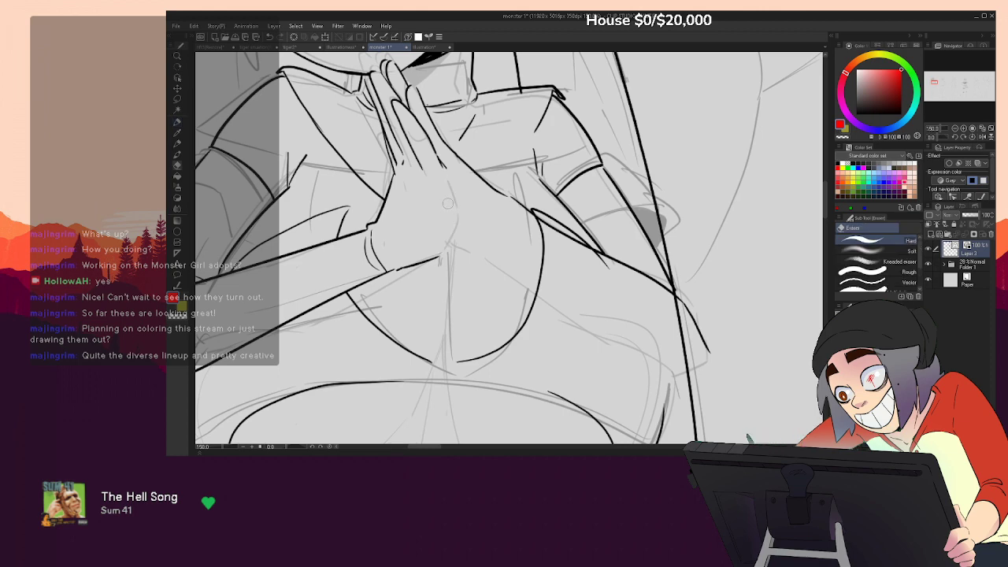
key(p)
key(ctrl+z)
mouse_move(448, 175)
mouse_down()
mouse_move(454, 217)
mouse_move(478, 261)
mouse_move(506, 273)
mouse_up()
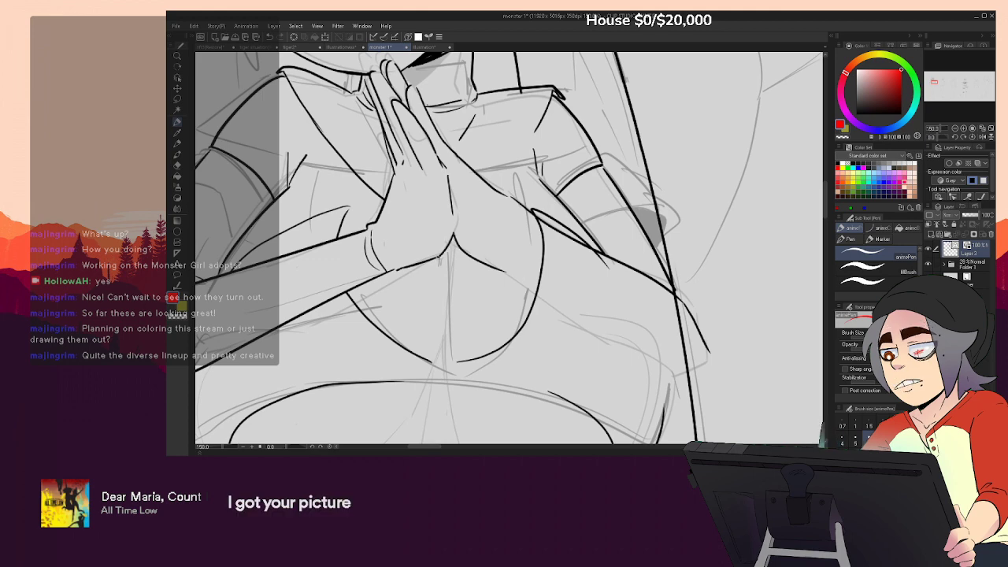
Ink the back forearm's lower edge from the heel of the hands down to the elbow
key(ctrl+z)
drag(453, 236, 463, 247)
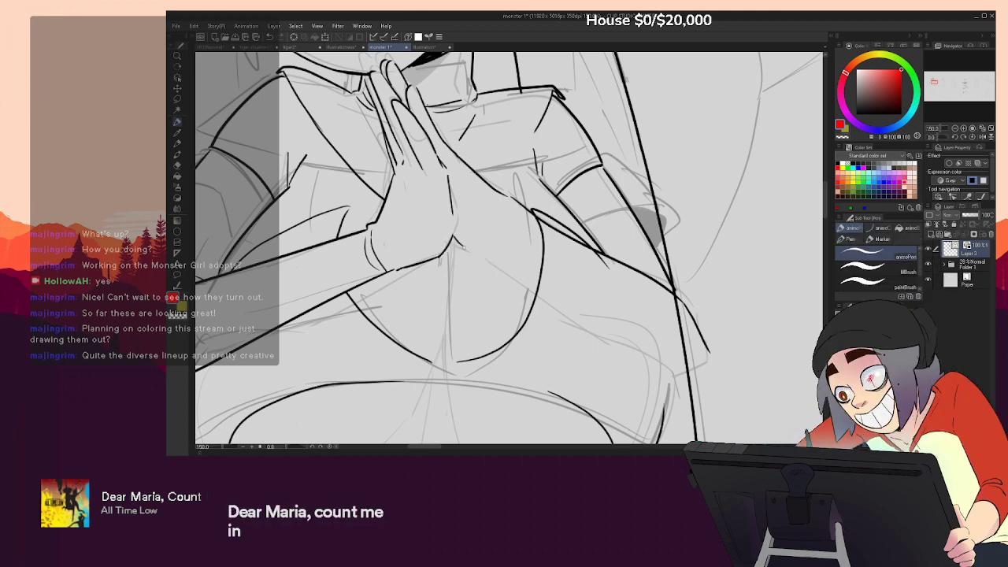
drag(493, 260, 627, 355)
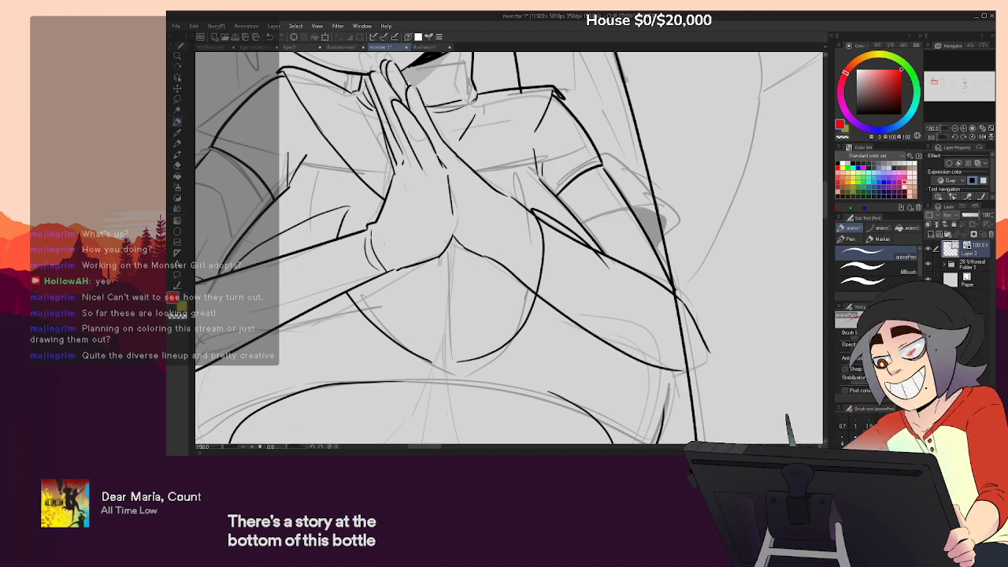
Redraw the back forearm's upper edge around the rounded elbow and erase the veil line crossing inside the arm
key(e)
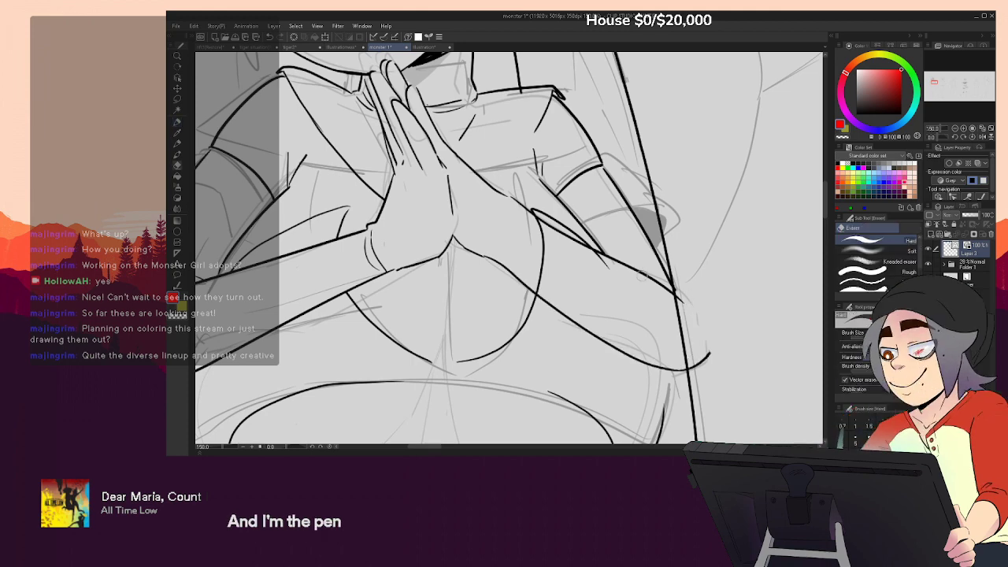
key(p)
mouse_move(608, 255)
mouse_down()
mouse_move(693, 309)
mouse_move(709, 353)
mouse_up()
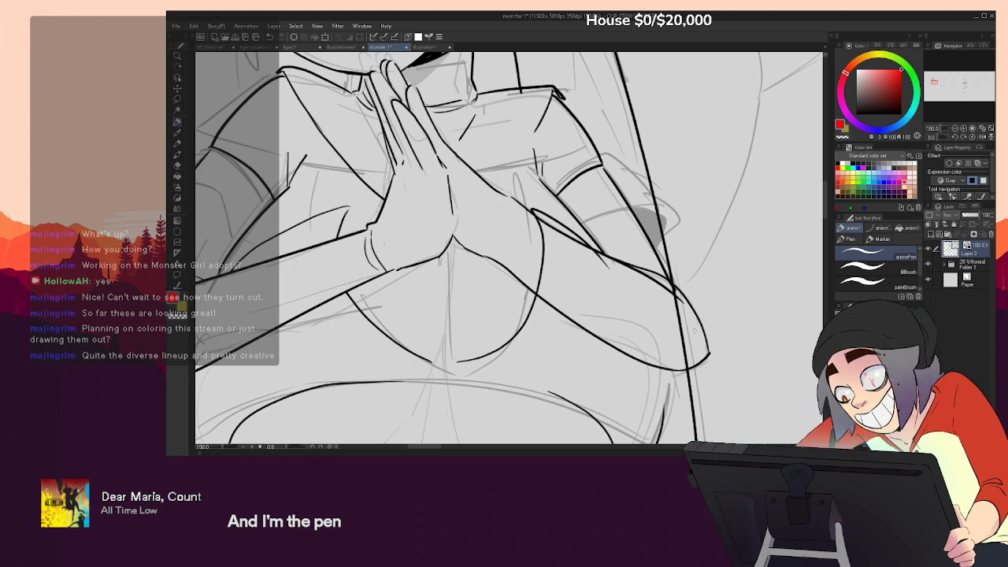
key(e)
click(668, 294)
drag(668, 293, 681, 312)
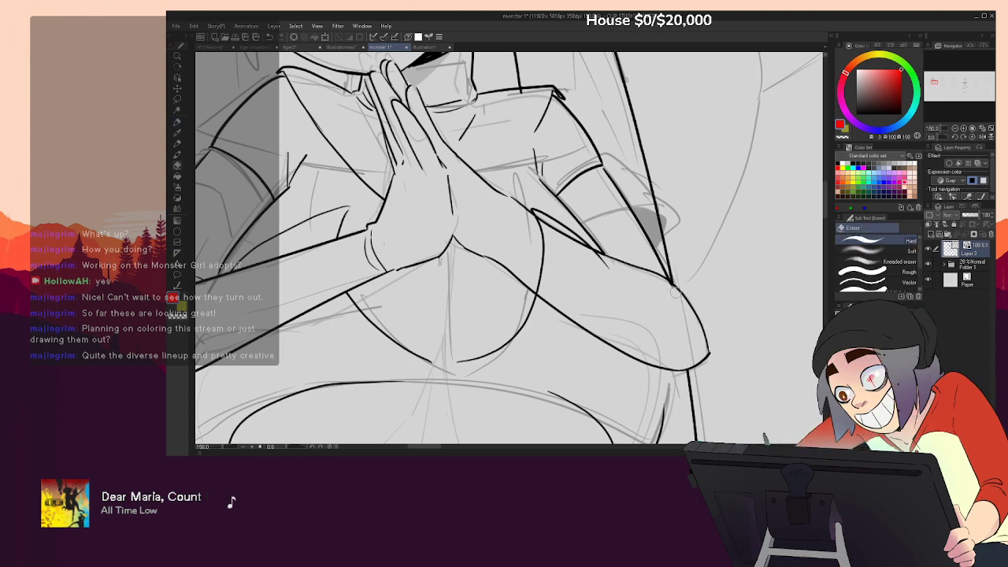
Erase the chest curve running through the back forearm and ink crease lines at that wrist
mouse_move(548, 235)
mouse_down()
mouse_move(669, 283)
mouse_move(639, 268)
mouse_up()
key(p)
drag(583, 229, 619, 266)
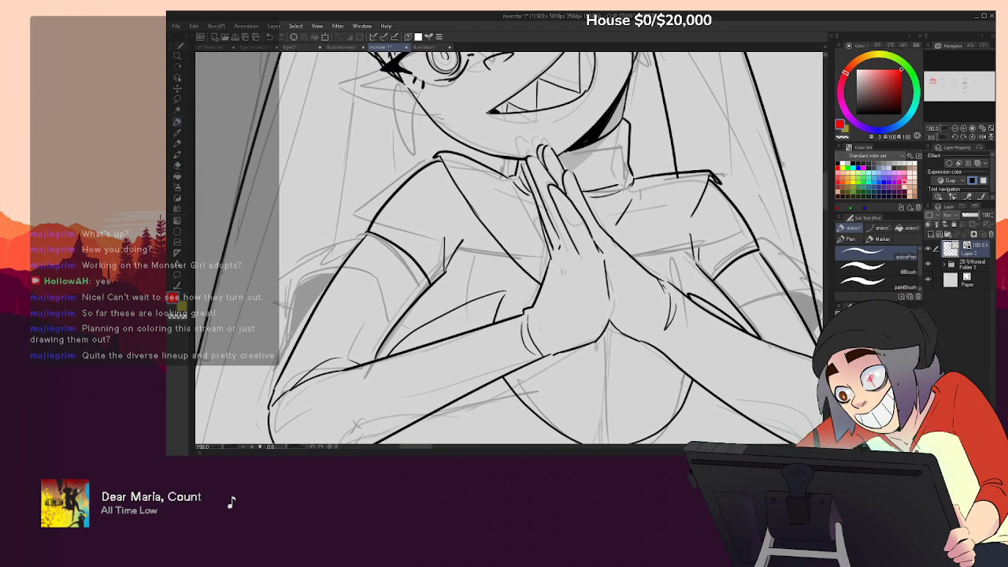
Erase the front wrist's crease lines and the adjoining lower edge of the front forearm
key(e)
drag(524, 321, 539, 351)
drag(643, 367, 720, 299)
mouse_move(615, 293)
mouse_down()
mouse_move(670, 276)
mouse_move(464, 371)
mouse_move(680, 259)
mouse_up()
Re-ink the front forearm's lower edge from the elbow to the heel of the palm and remove the doubled line
key(p)
key(ctrl+z)
key(ctrl+z)
drag(493, 356, 692, 256)
key(ctrl+z)
drag(469, 369, 692, 262)
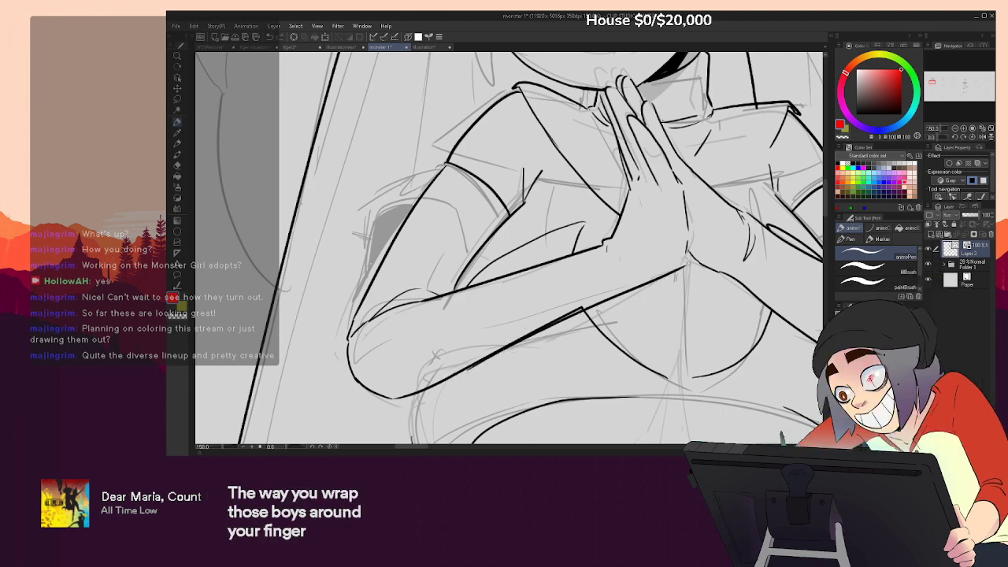
drag(490, 361, 683, 263)
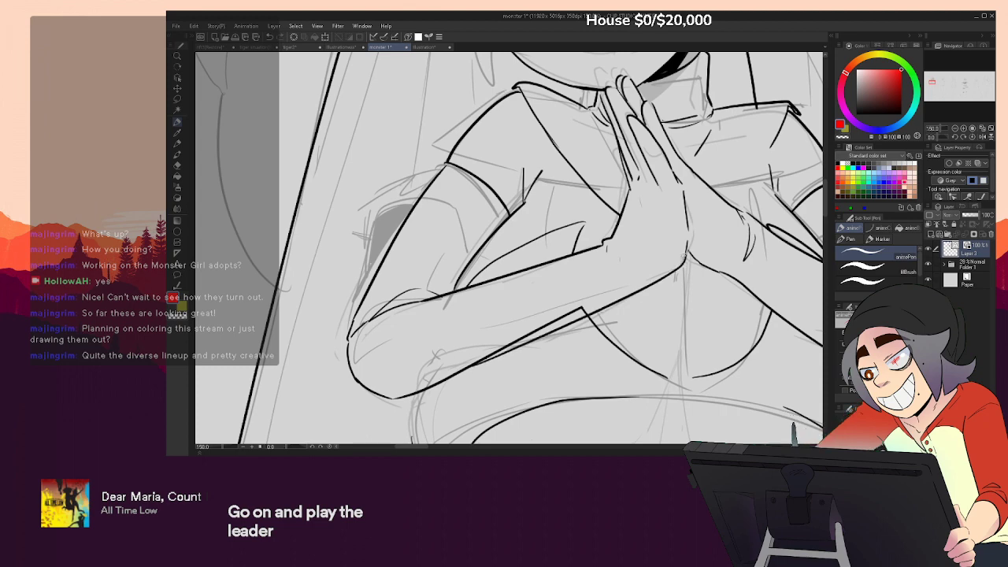
key(e)
click(582, 311)
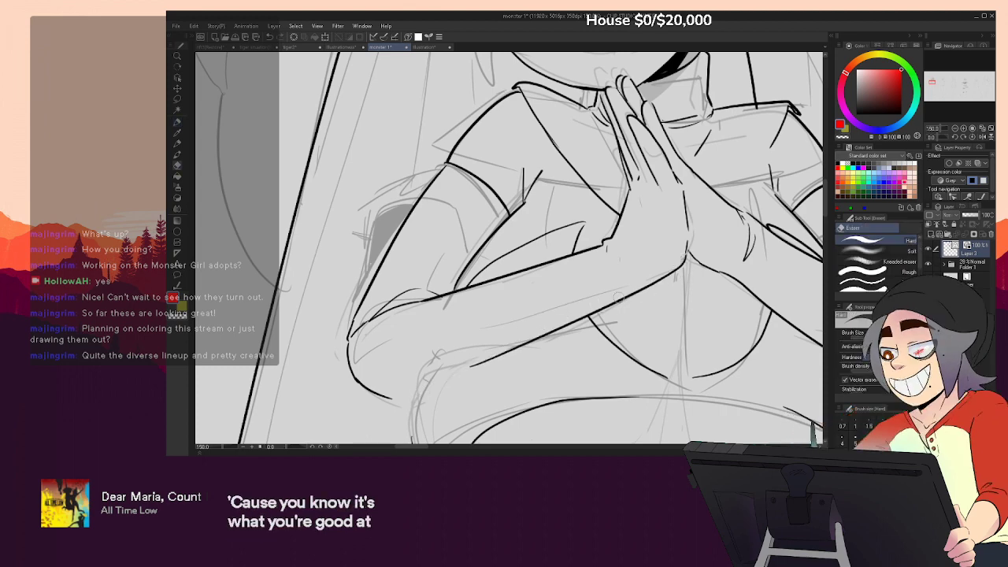
key(p)
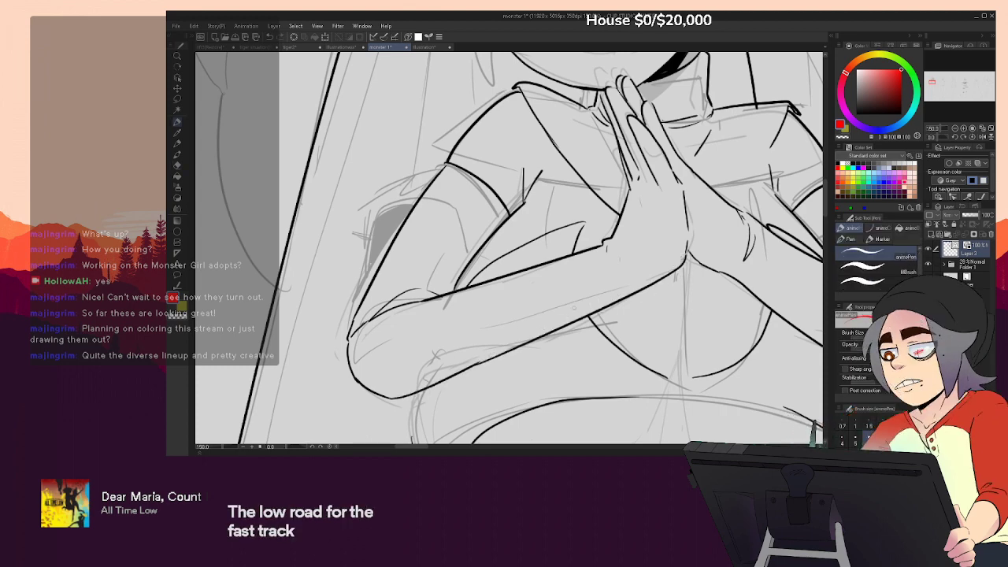
Ink short crease strokes at the front hand's wrist
key(e)
key(p)
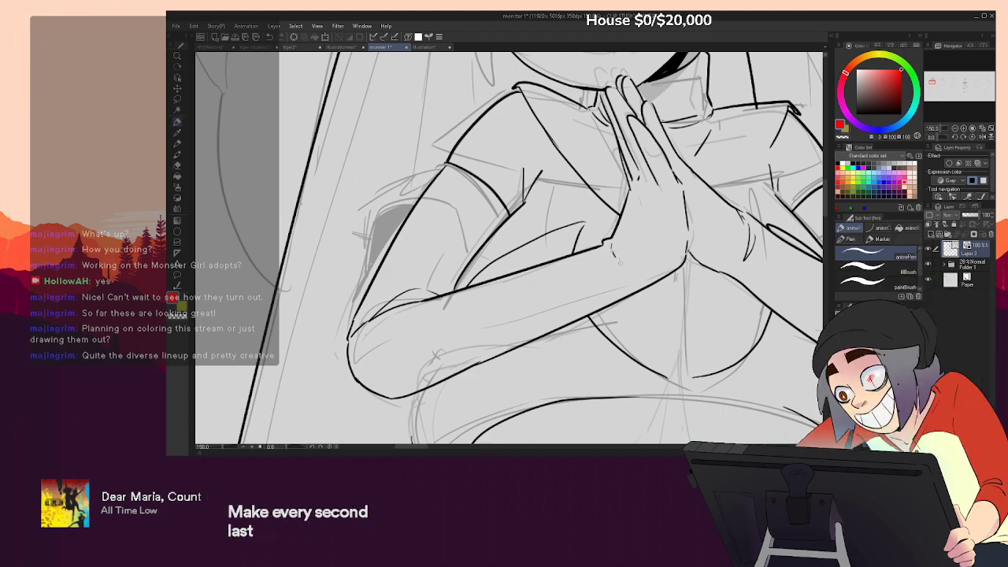
drag(647, 269, 605, 311)
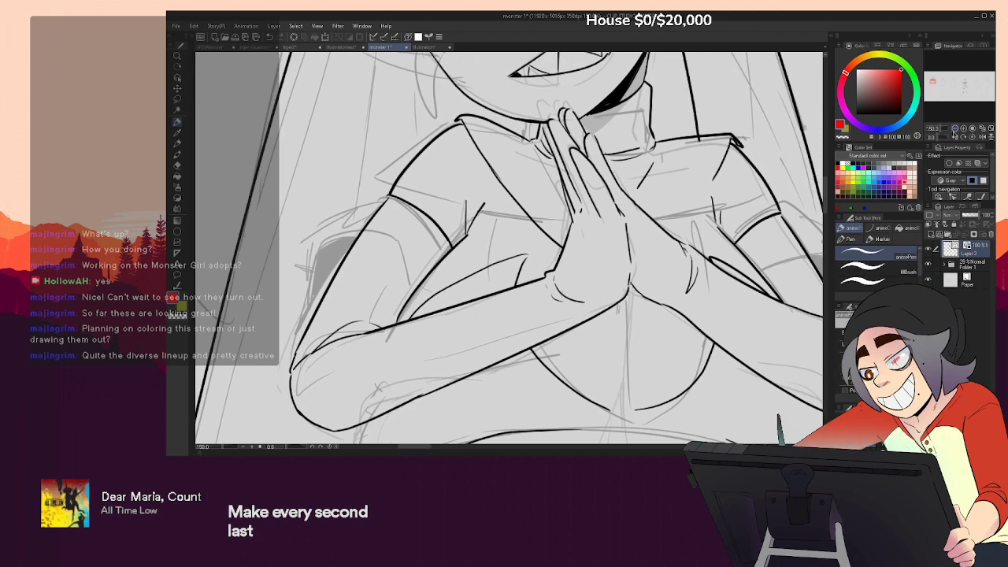
Select the sketch folder and lower its opacity to 24%
click(954, 128)
click(955, 128)
click(955, 128)
click(954, 129)
click(955, 130)
click(972, 137)
click(971, 266)
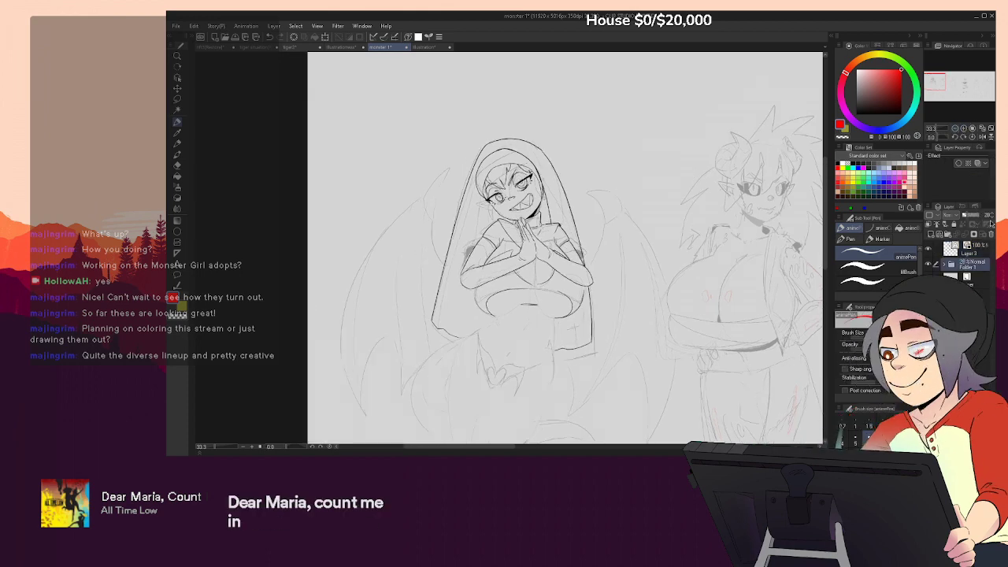
click(992, 217)
click(992, 218)
click(992, 217)
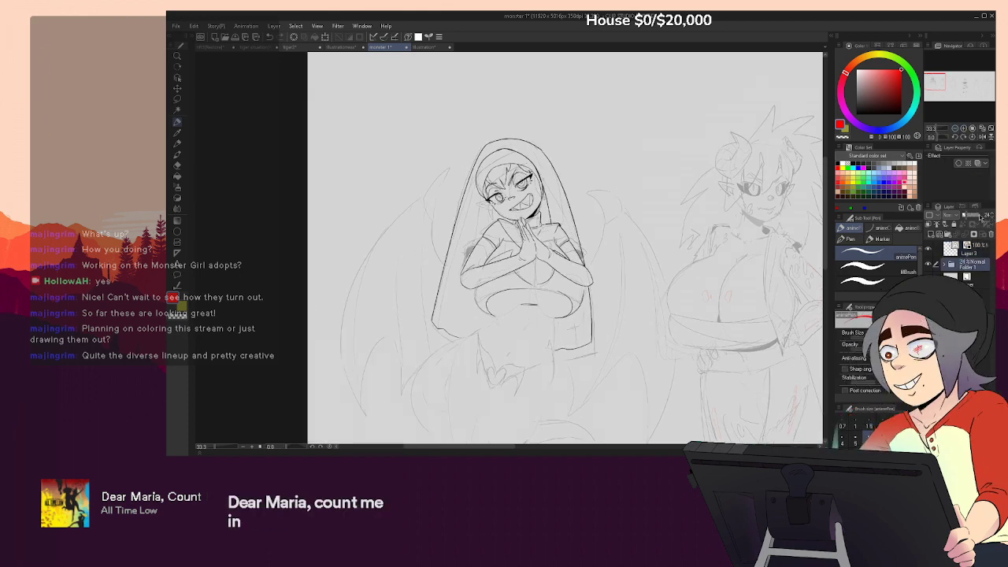
Return to the line art layer and trim the stray lash points at the outer corner of the lower eye
click(973, 128)
drag(645, 221, 679, 288)
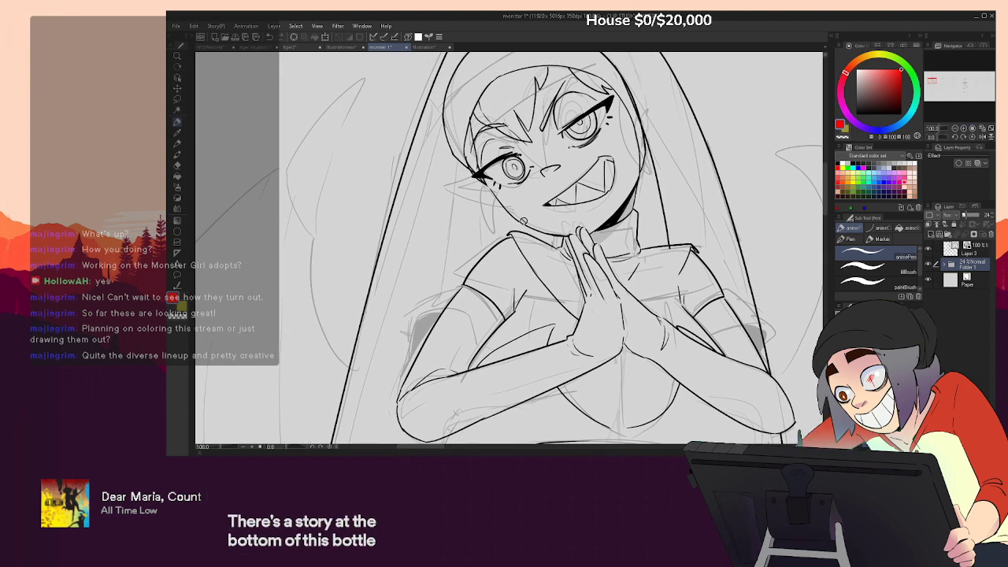
key(g)
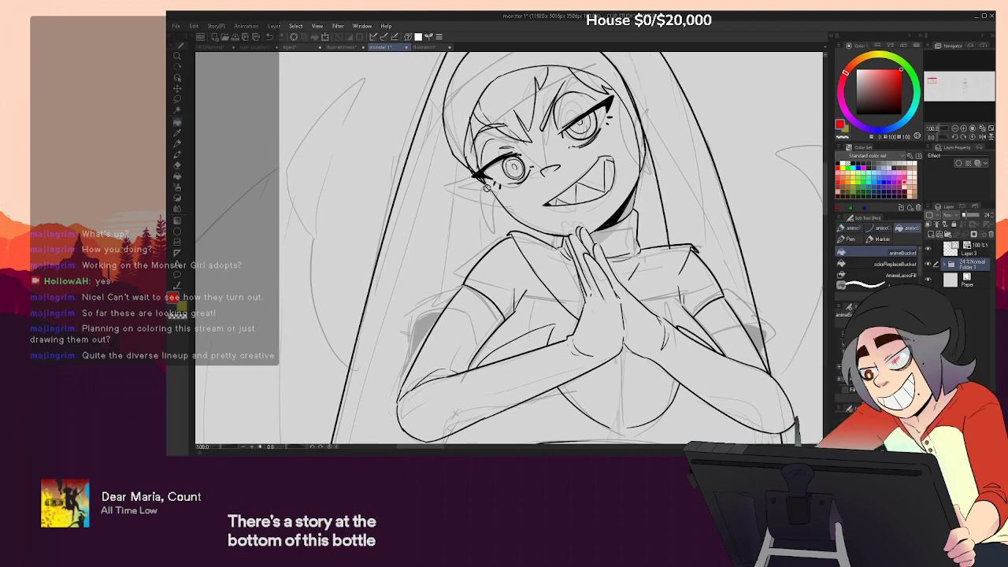
key(p)
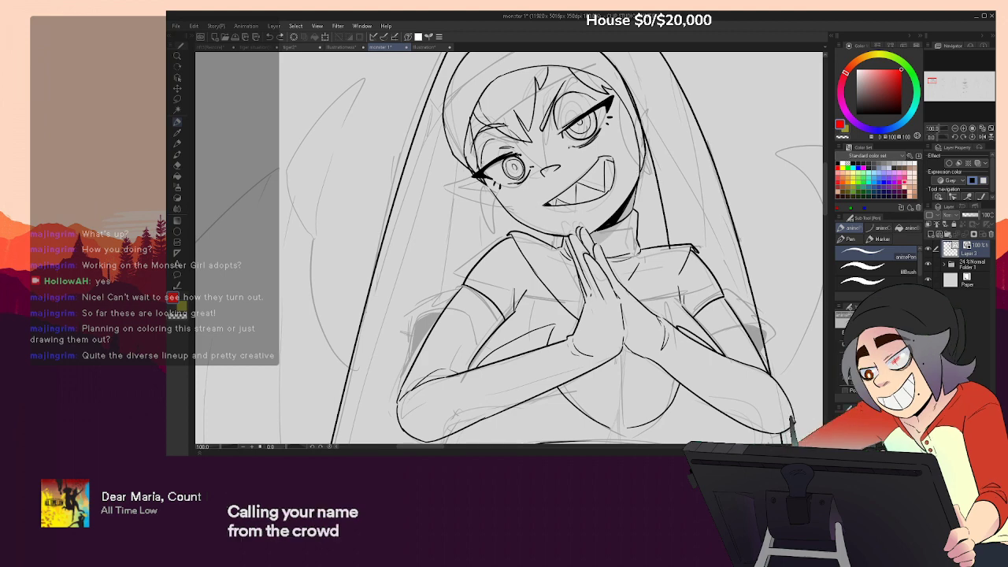
key(e)
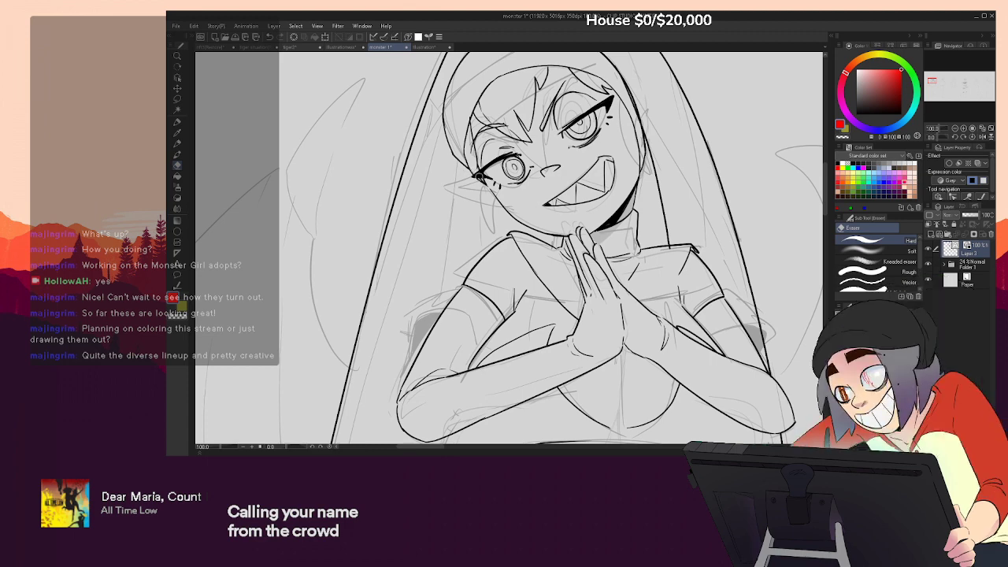
drag(630, 132, 626, 159)
drag(593, 109, 588, 116)
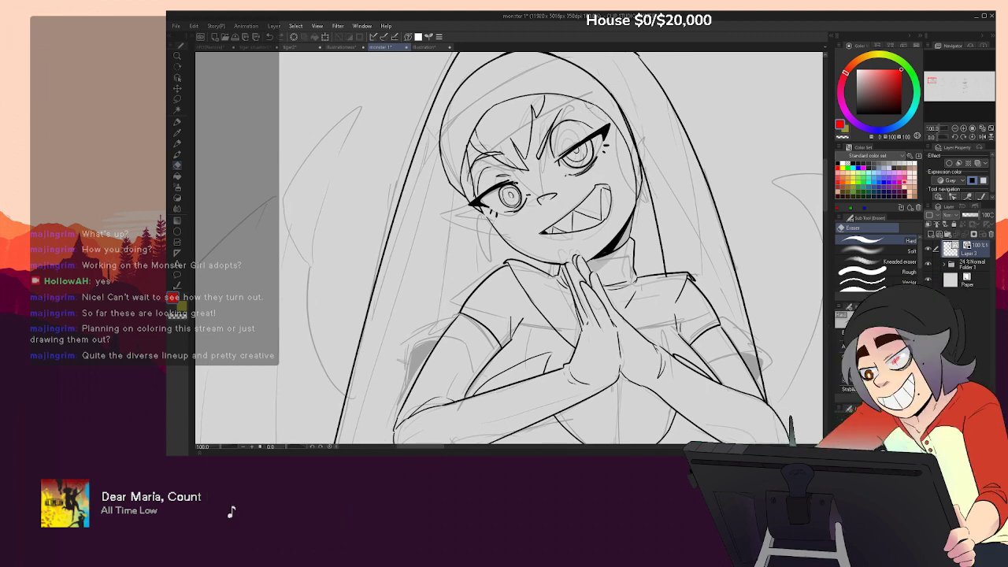
key(p)
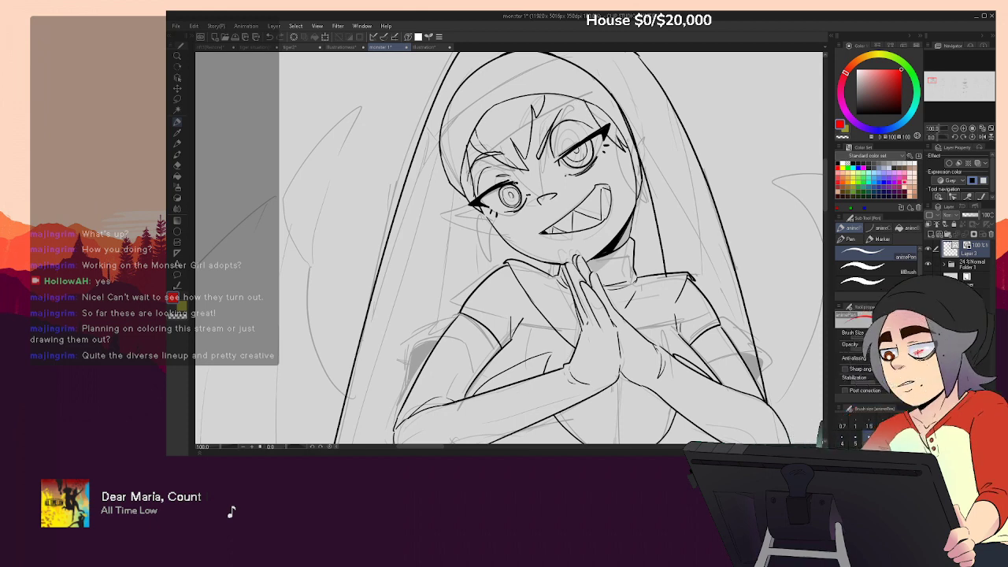
Ink the curled hair lock hanging beside the cheek under the lower eye
scroll(711, 227, down, 2)
mouse_move(710, 227)
mouse_down()
mouse_move(733, 209)
mouse_move(746, 215)
mouse_up()
drag(517, 164, 511, 206)
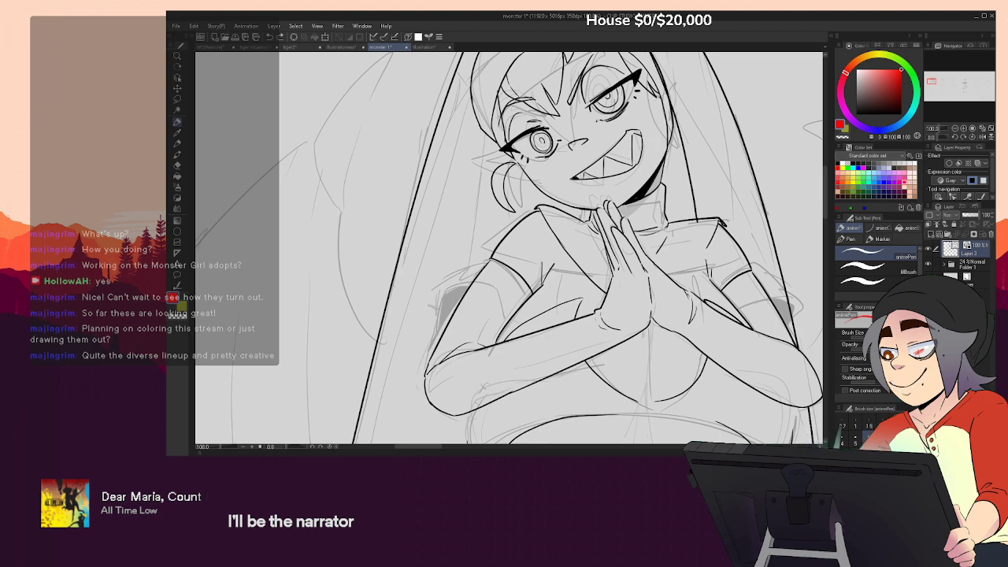
key(ctrl+z)
Ink the matching hair lock on the other side of the face, along the veil's inner edge
drag(659, 116, 680, 154)
key(ctrl+z)
key(ctrl+z)
drag(684, 93, 696, 188)
key(ctrl+z)
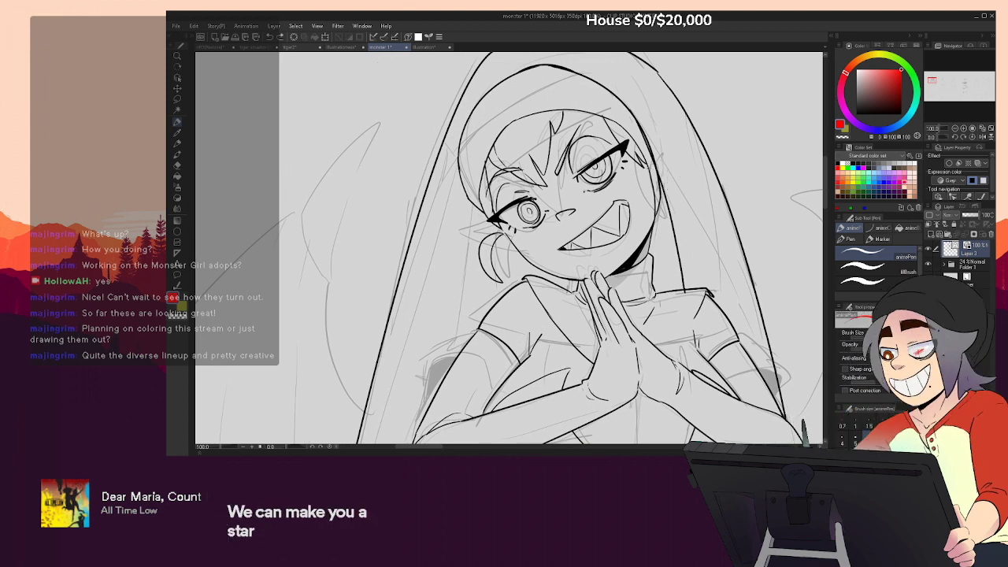
drag(644, 183, 667, 236)
key(ctrl+z)
drag(644, 179, 665, 228)
drag(644, 186, 659, 224)
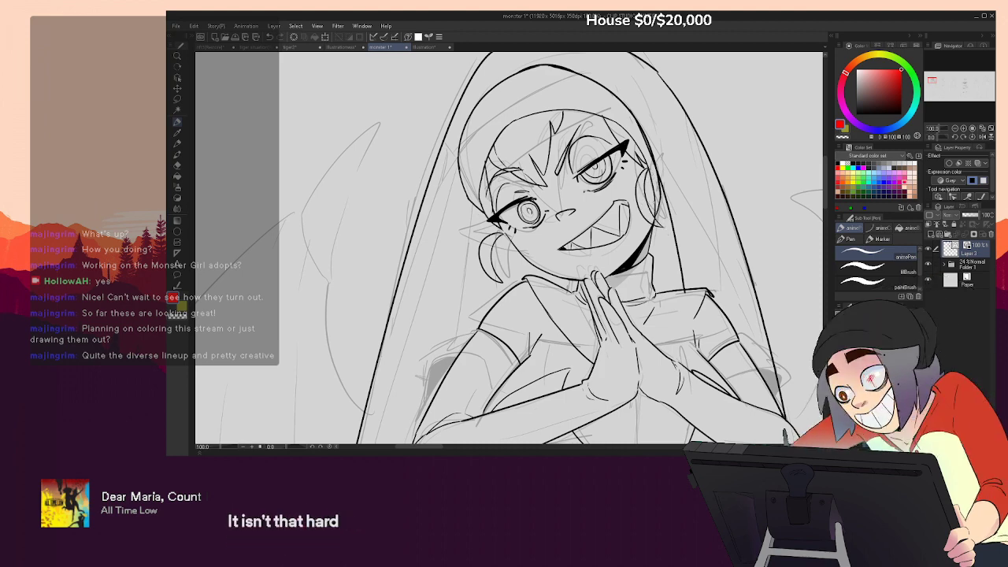
Extend the lower end of the bust's outer curve below the front elbow and trim its overshoot
key(e)
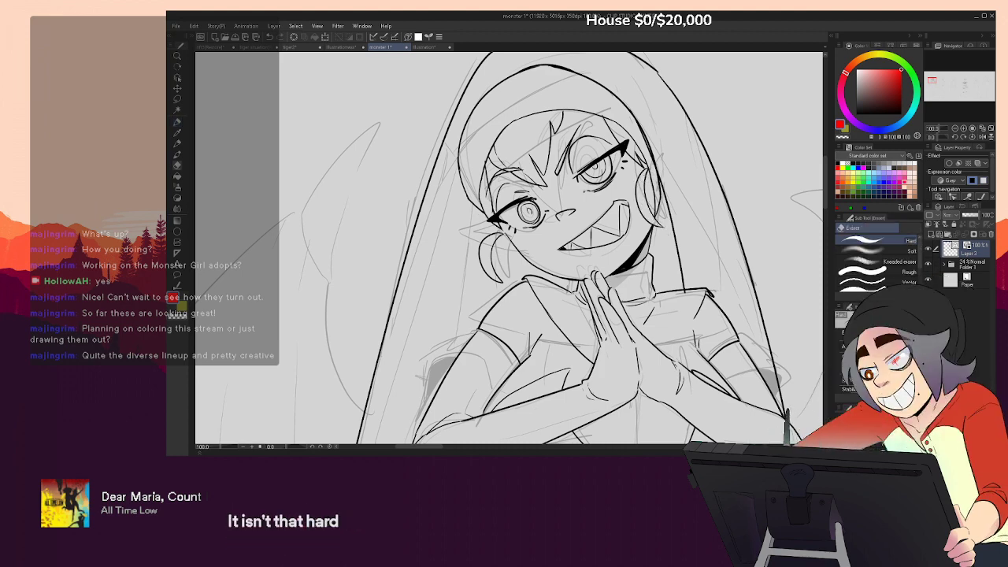
drag(716, 261, 682, 169)
mouse_move(731, 361)
mouse_down()
mouse_move(742, 388)
mouse_move(718, 305)
mouse_move(725, 329)
mouse_up()
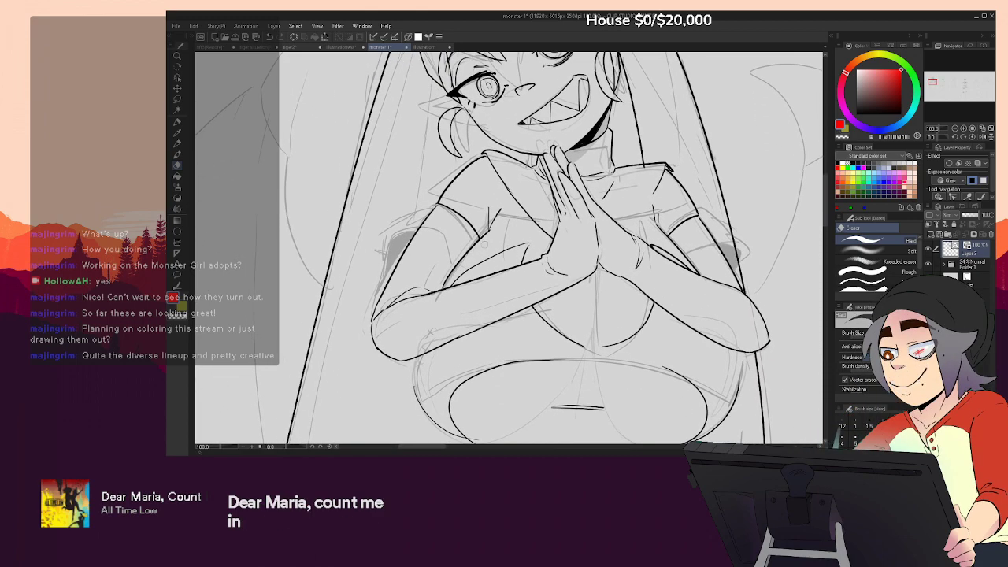
drag(614, 308, 663, 251)
key(p)
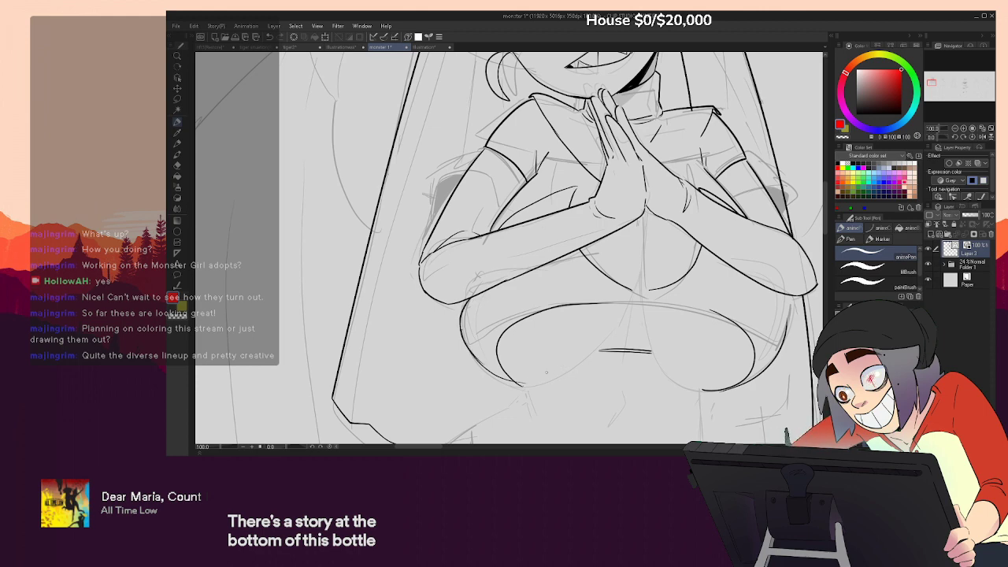
key(e)
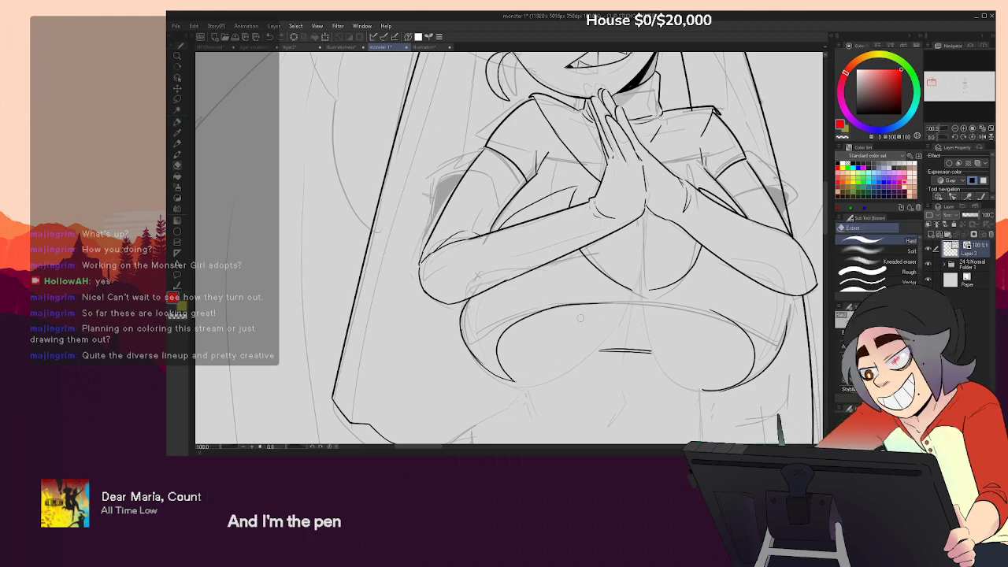
Draw a smooth curve along the upper edge of the underbust opening and down its far side to thicken the line
key(p)
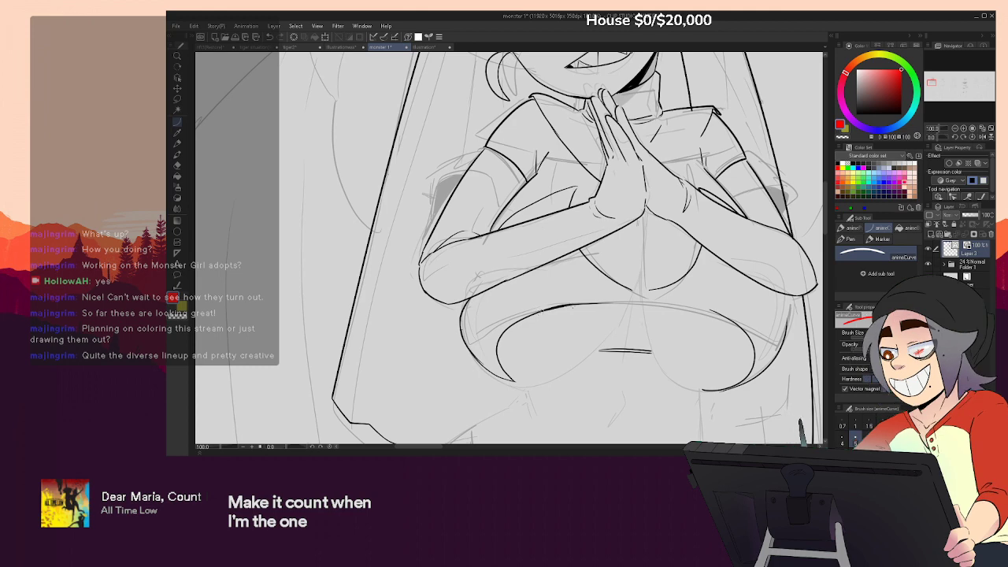
click(581, 299)
drag(642, 300, 755, 360)
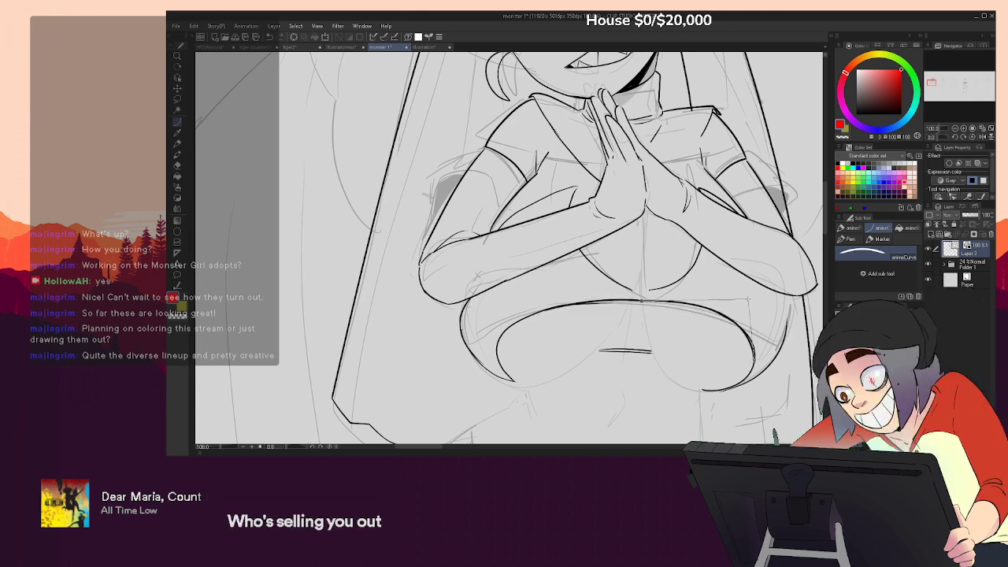
click(750, 300)
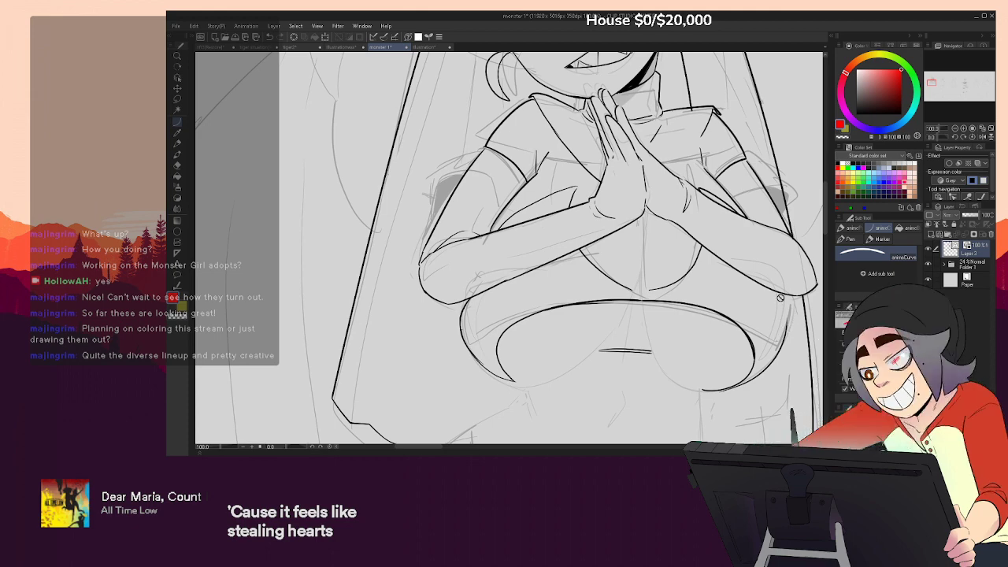
Ink the two curves below the praying hands so they meet in a point just above the underbust opening
key(g)
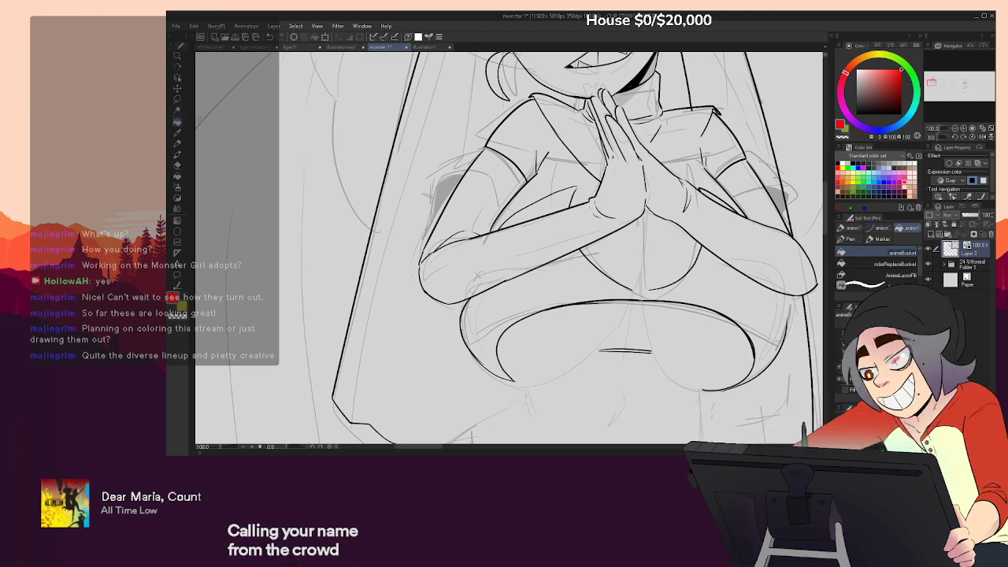
key(p)
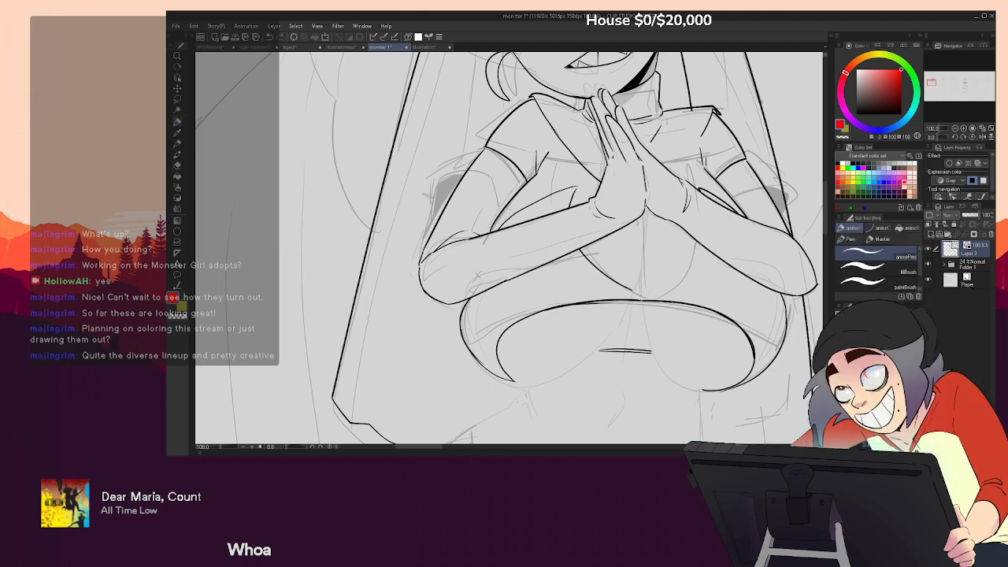
key(e)
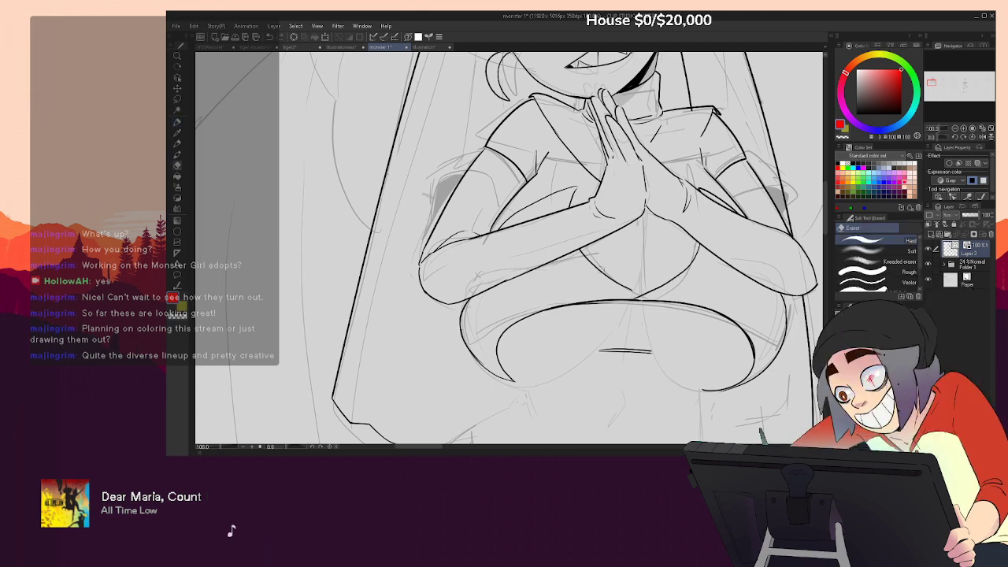
key(p)
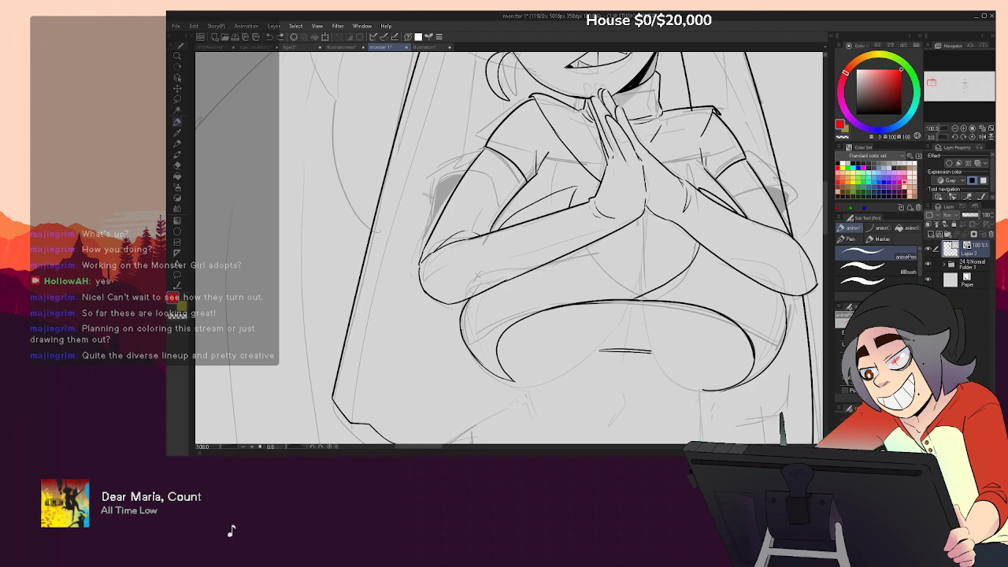
key(e)
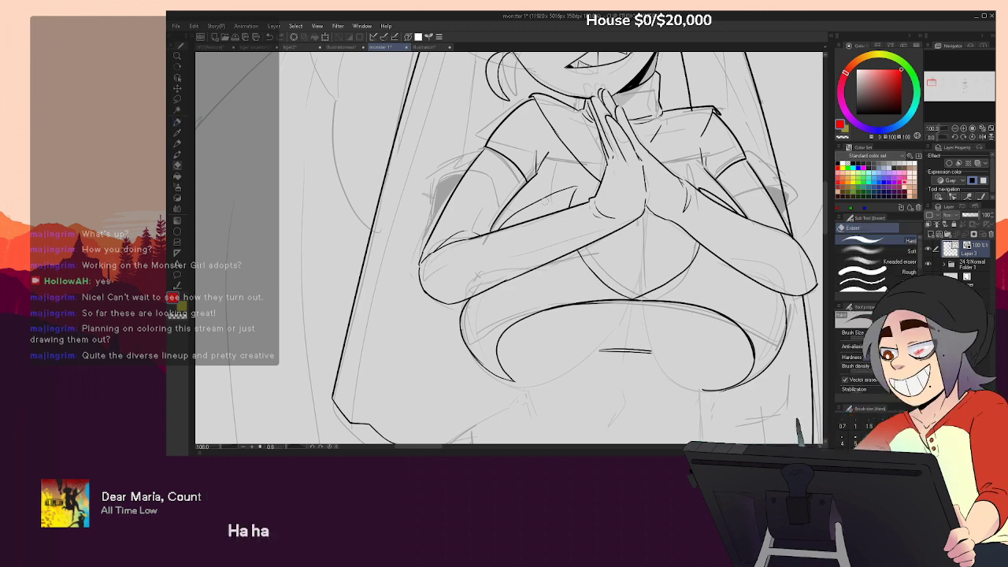
key(p)
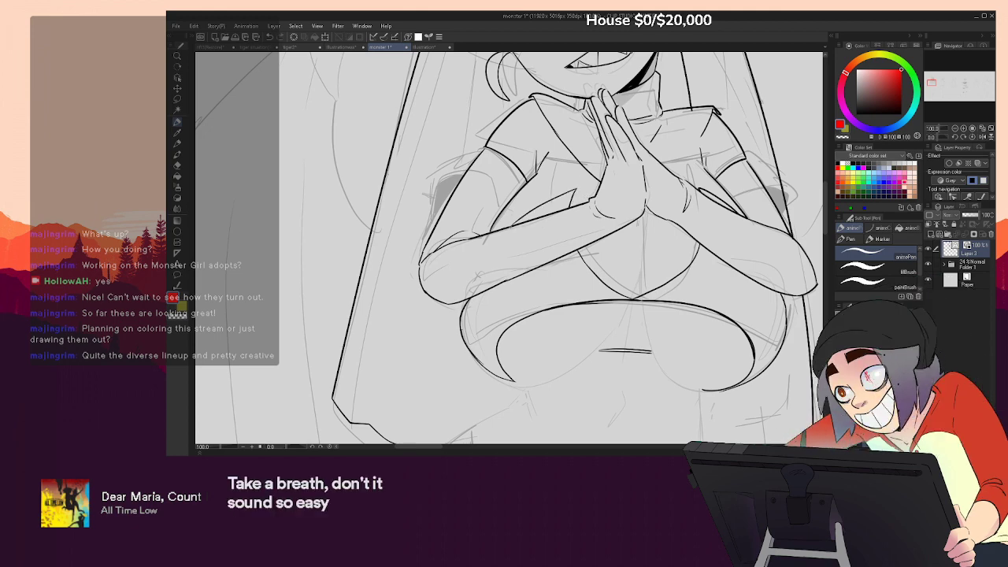
Ink the vertical centre line below the hands and the far bust's inner curve from the opening's upper edge to its underside
drag(728, 315, 743, 238)
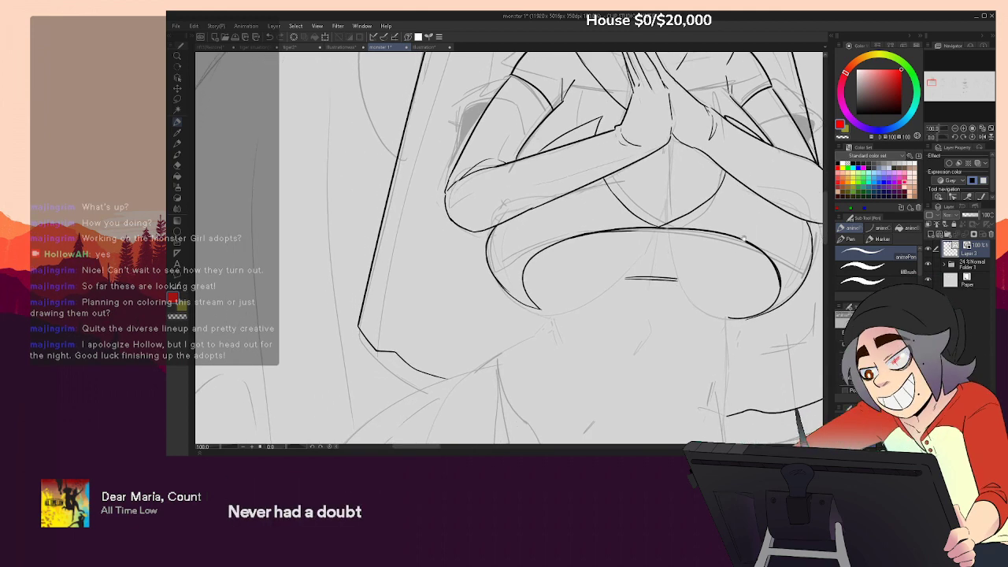
mouse_move(668, 146)
mouse_down()
mouse_move(673, 261)
mouse_move(658, 282)
mouse_up()
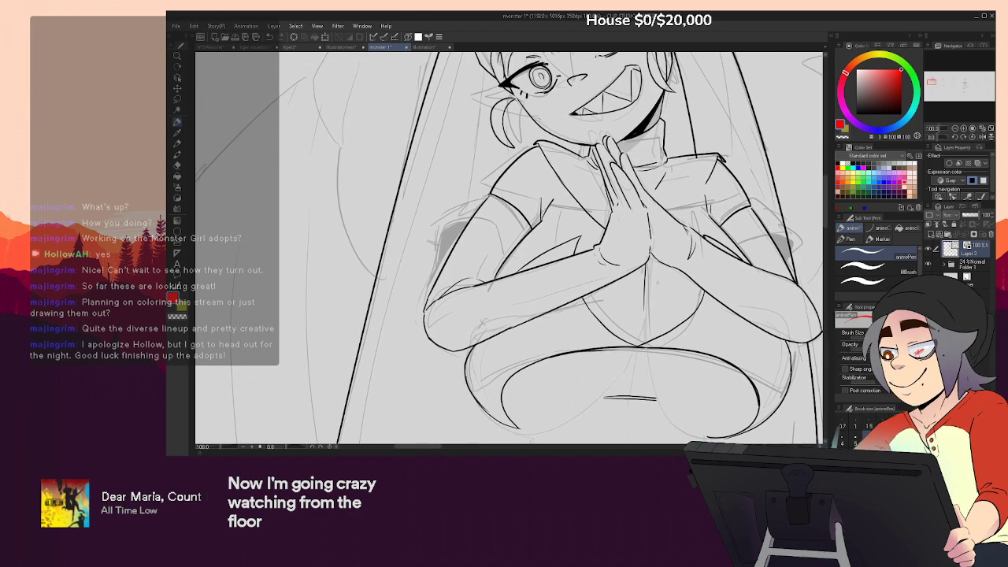
drag(647, 317, 618, 168)
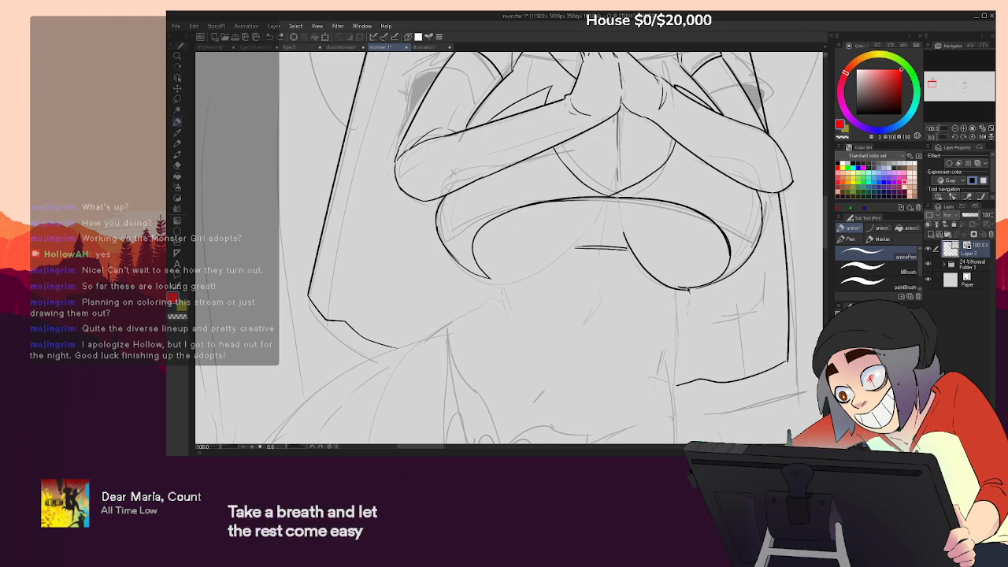
key(ctrl+z)
mouse_move(617, 199)
mouse_down()
mouse_move(635, 256)
mouse_move(679, 287)
mouse_up()
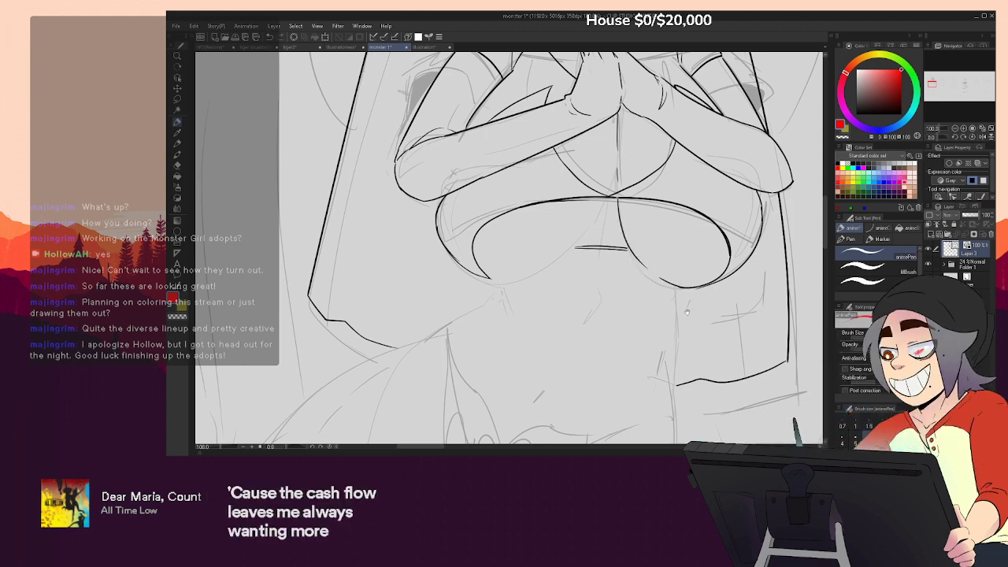
Ink the other bust's underside and a short diagonal stroke at the top of its inner curve
drag(633, 229, 690, 238)
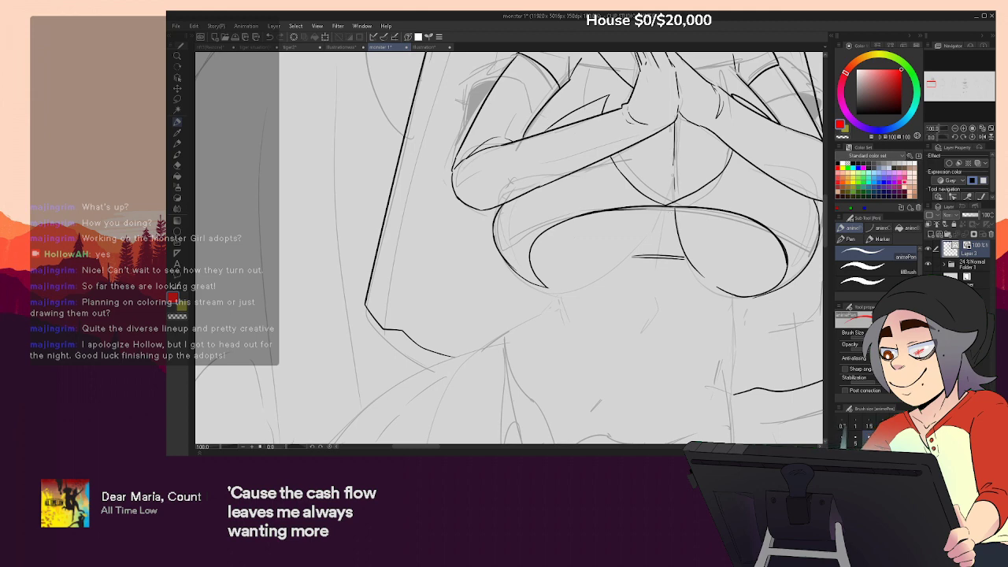
drag(644, 232, 569, 286)
key(ctrl+z)
key(ctrl+z)
drag(646, 227, 575, 285)
key(ctrl+z)
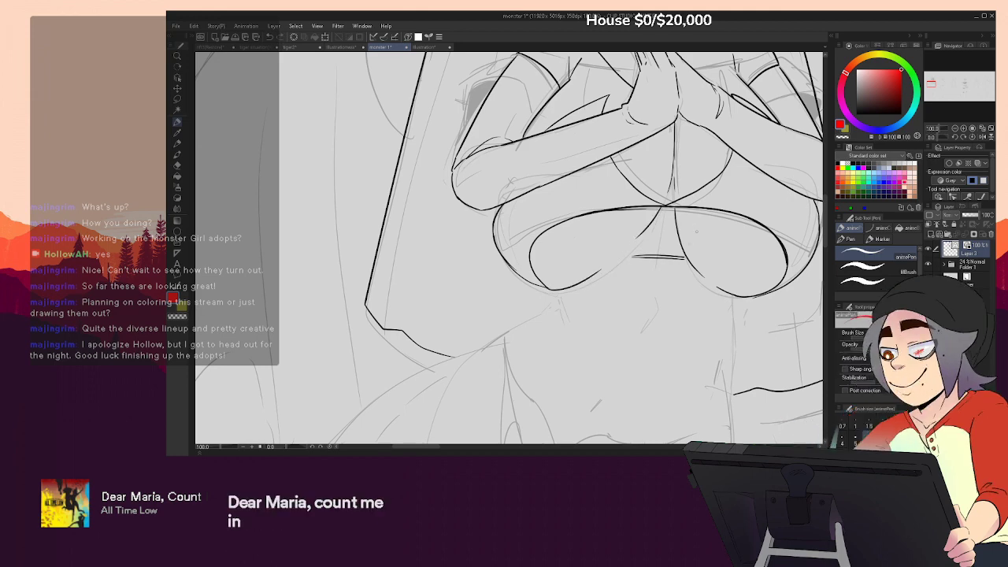
Replace the short horizontal line in the underbust opening with a smooth arch joining both sides, and add a second curve to thicken it
key(e)
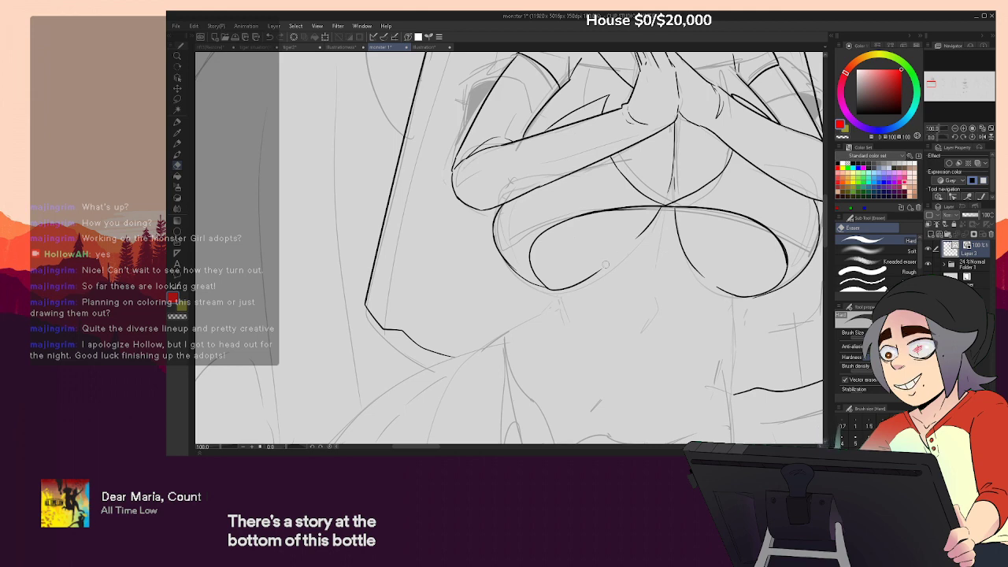
key(p)
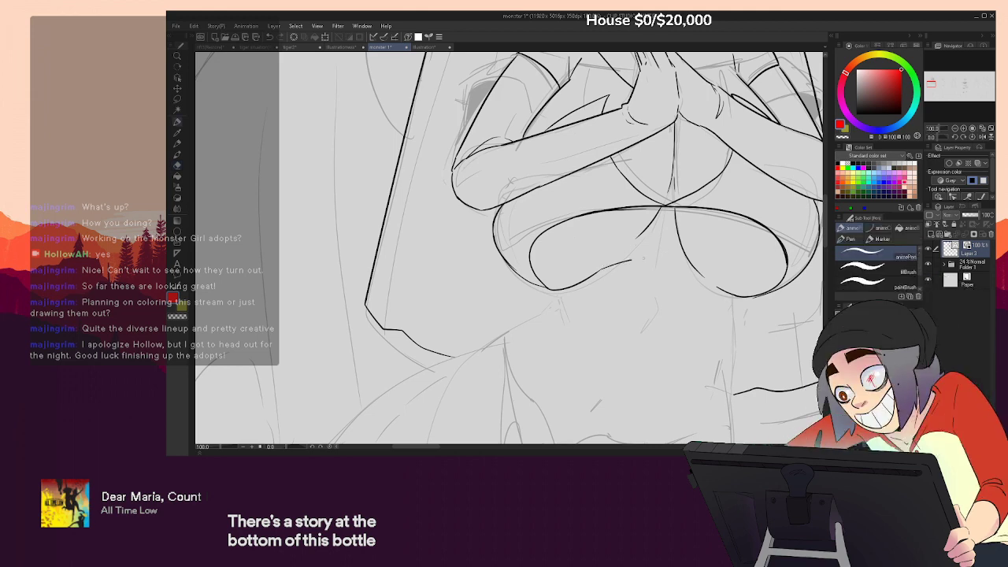
drag(632, 259, 676, 262)
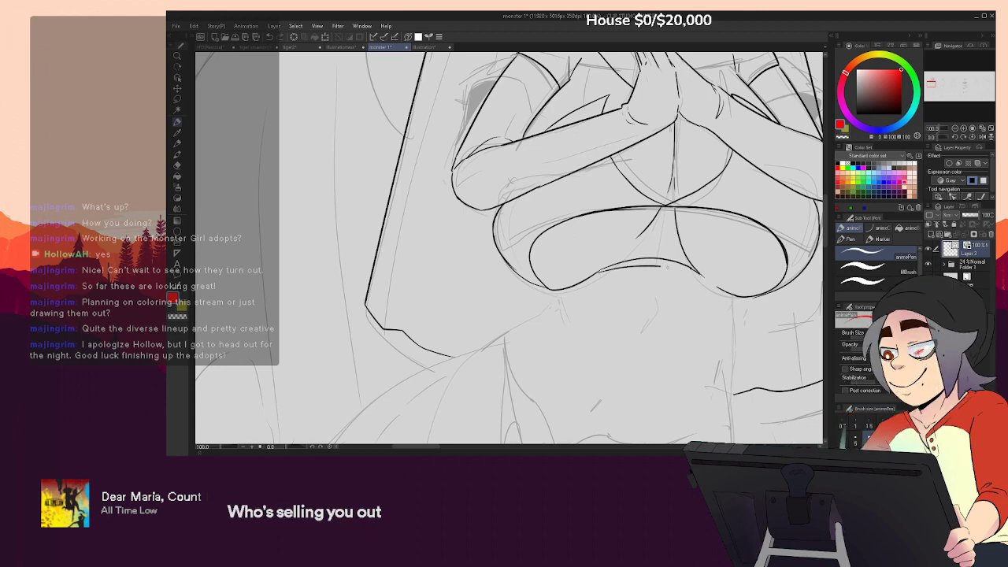
key(ctrl+z)
key(ctrl+z)
key(p)
drag(600, 271, 703, 275)
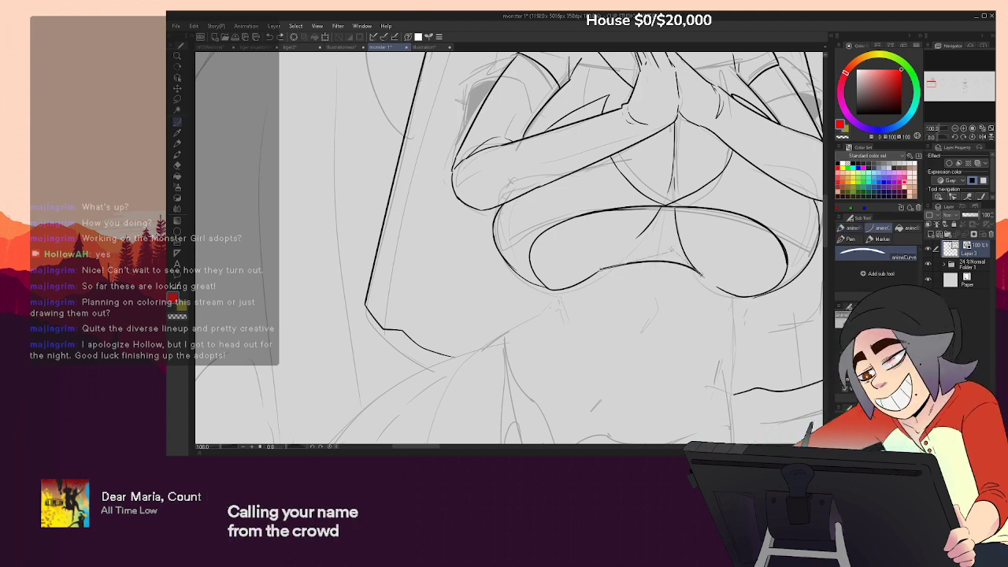
click(667, 243)
drag(602, 271, 701, 274)
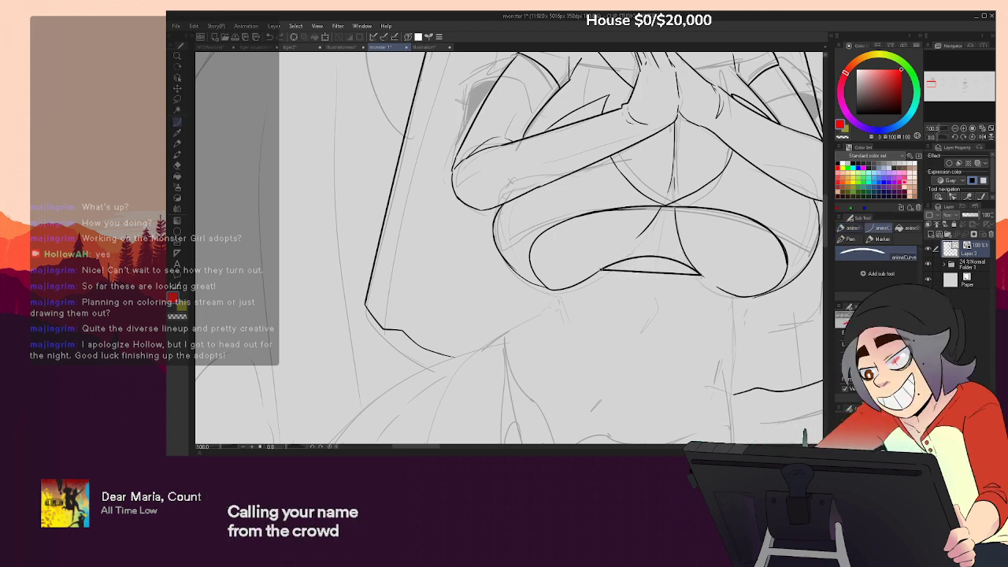
mouse_move(739, 178)
mouse_down()
mouse_move(720, 348)
mouse_move(707, 192)
mouse_move(711, 207)
mouse_up()
Ink a small two-looped bow at the upper centre of the underbust opening and erase the lines crossing inside it
key(p)
key(p)
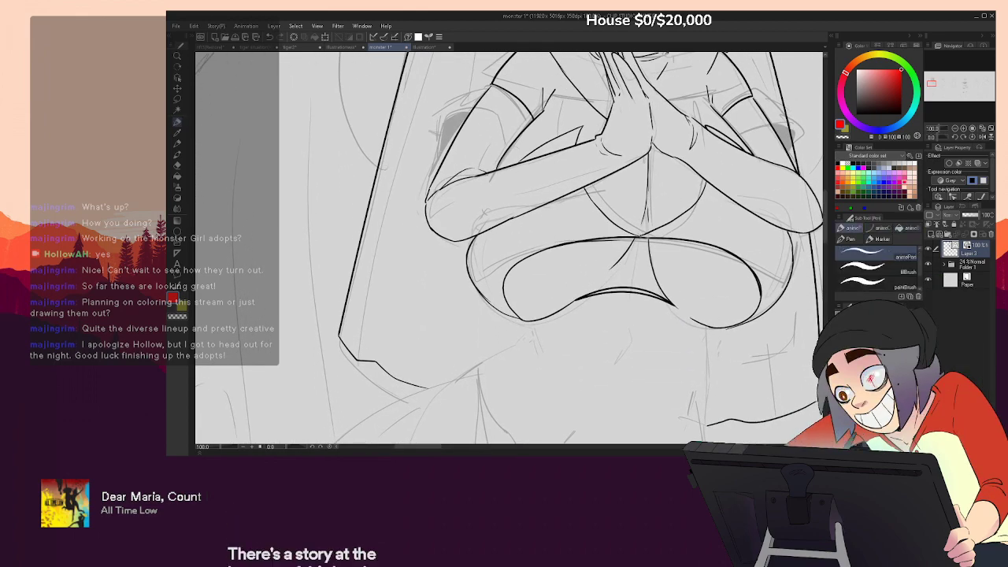
drag(619, 234, 637, 238)
key(ctrl+z)
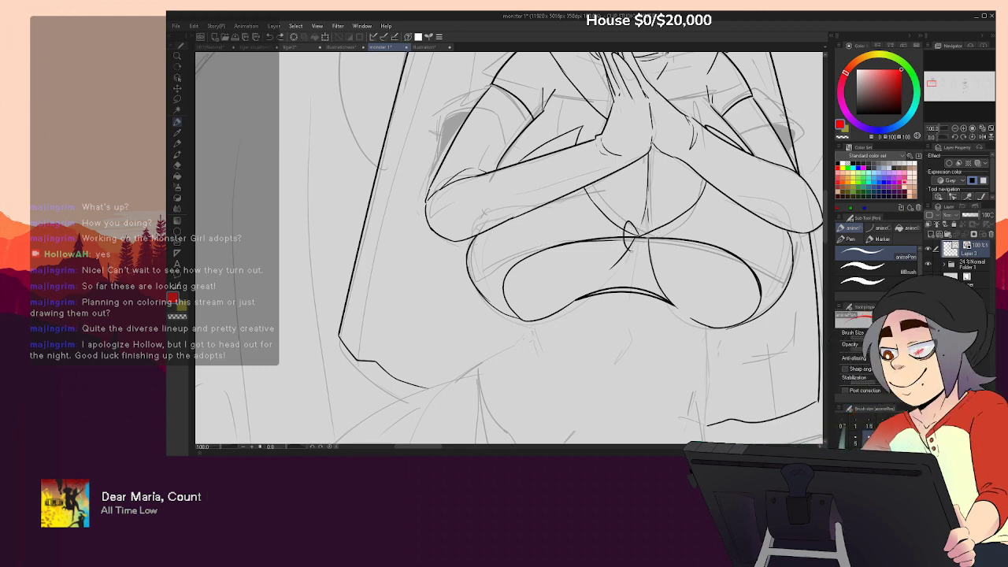
drag(640, 236, 642, 239)
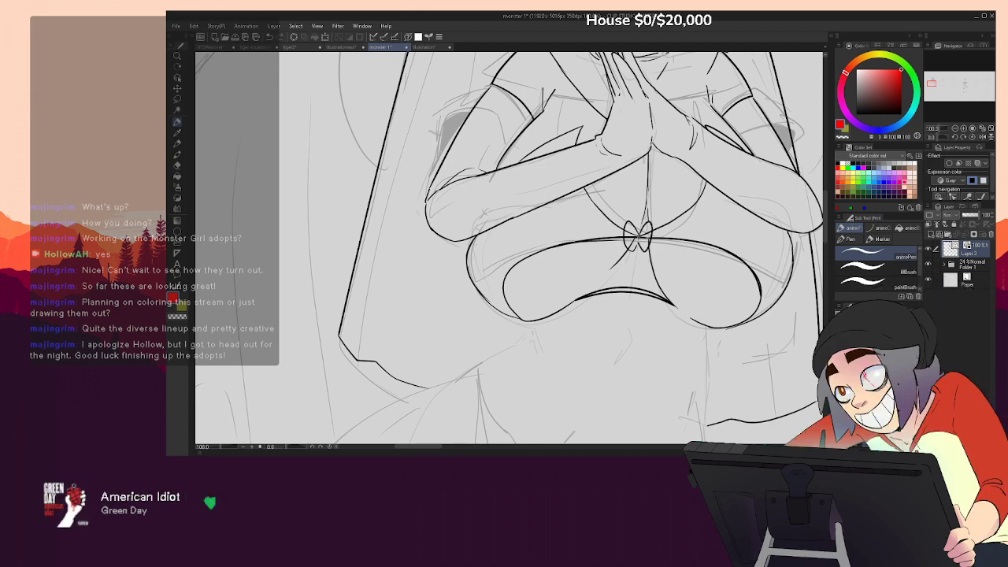
key(e)
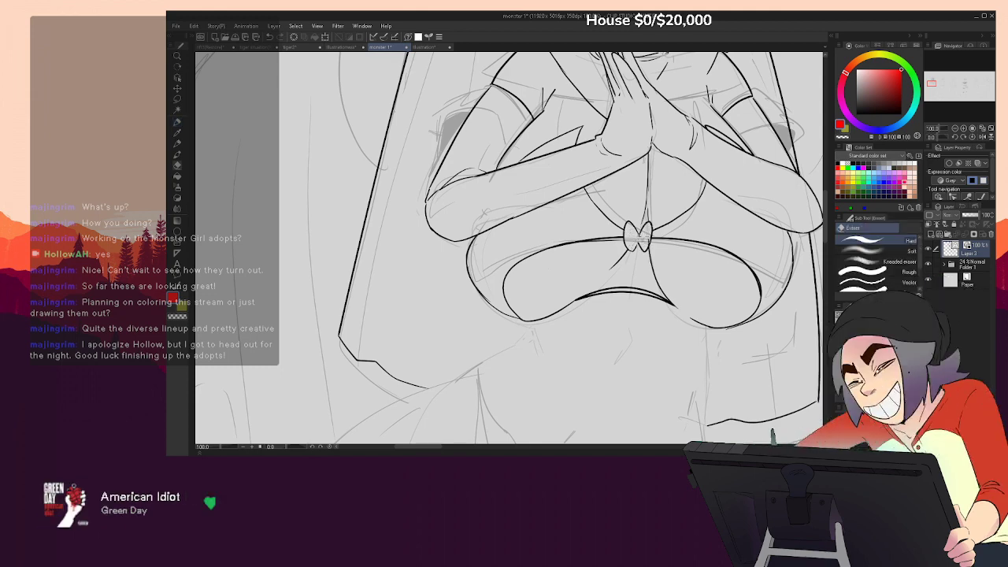
key(p)
drag(638, 236, 603, 326)
Ink the waist beneath the bust on the side of the long veil corner and continue into the outer hip curve
click(954, 129)
click(955, 129)
click(955, 130)
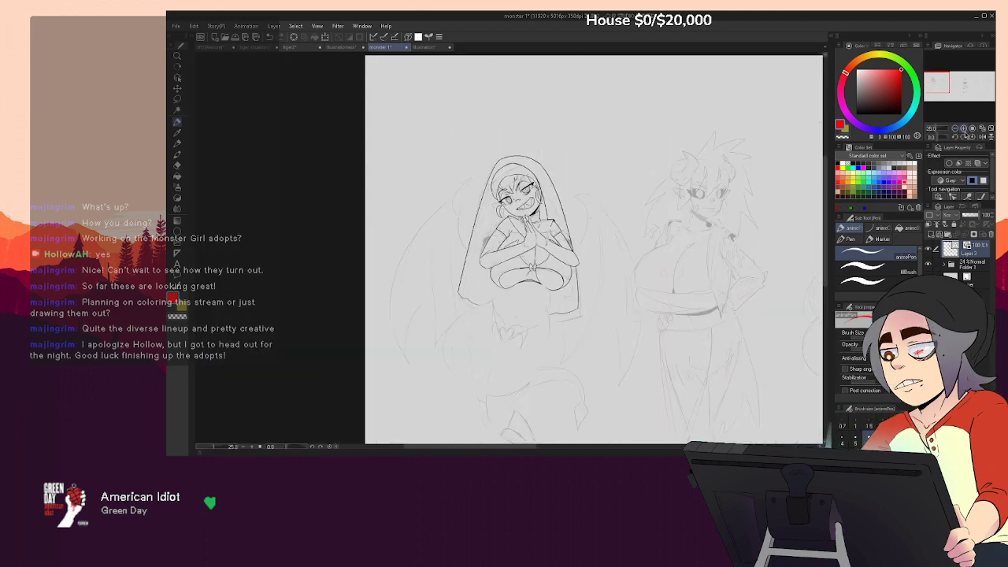
click(964, 129)
mouse_move(647, 334)
mouse_down()
mouse_move(666, 266)
mouse_move(702, 235)
mouse_up()
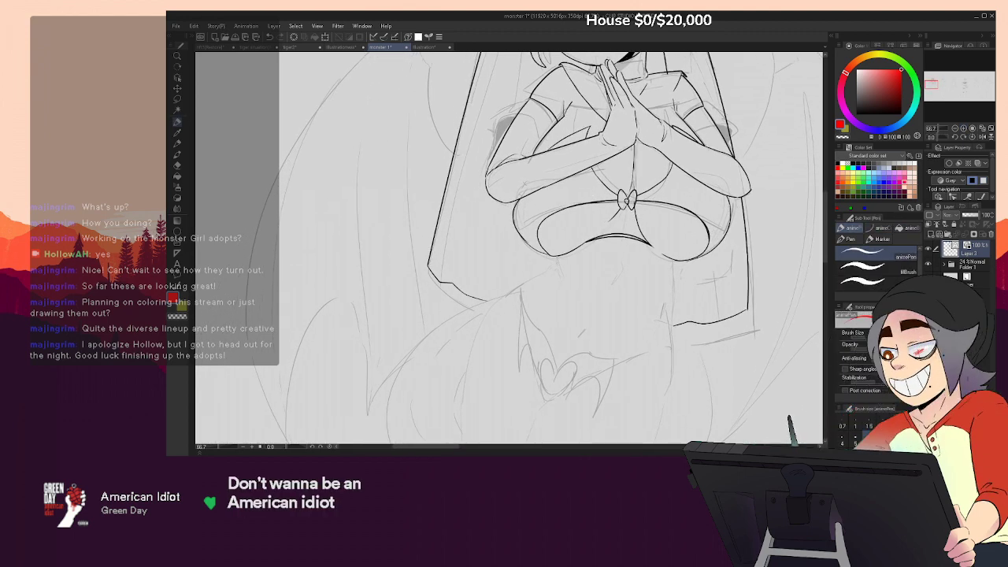
drag(556, 260, 546, 273)
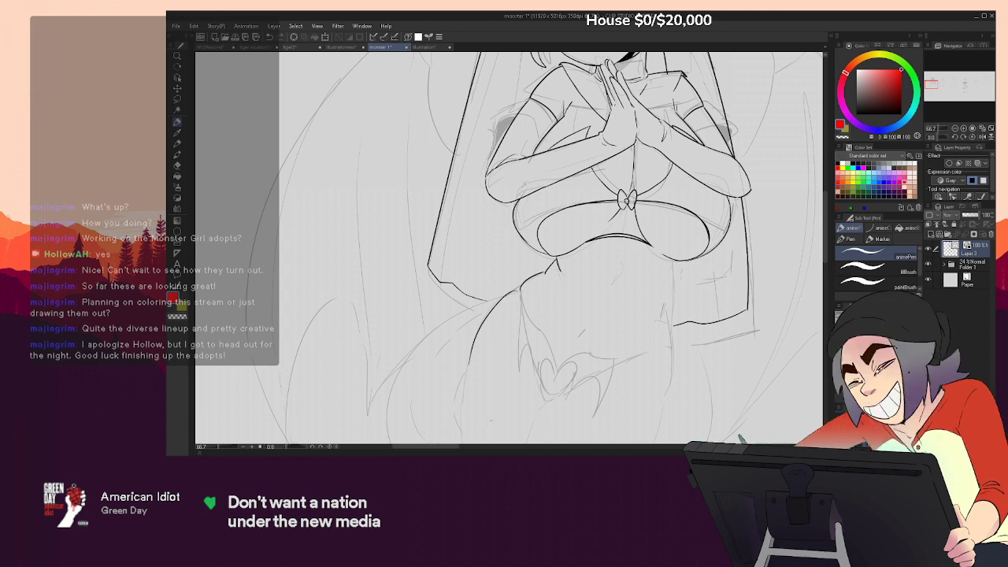
mouse_move(518, 293)
mouse_down()
mouse_move(480, 318)
mouse_move(467, 387)
mouse_up()
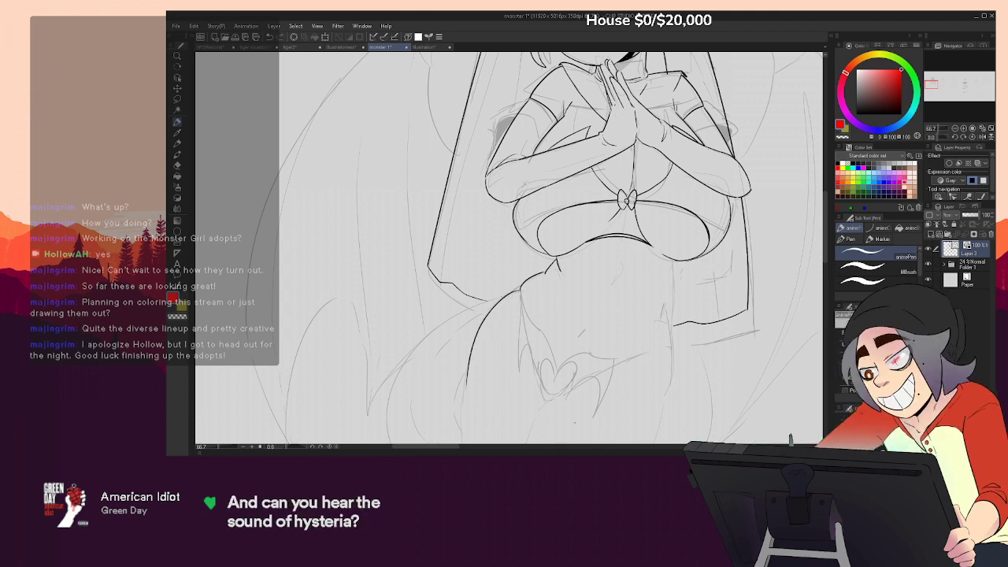
Ink the opposite side of the waist and extend it in one long curve around the hip and outer thigh
mouse_move(672, 262)
mouse_down()
mouse_move(668, 308)
mouse_move(659, 241)
mouse_move(663, 272)
mouse_up()
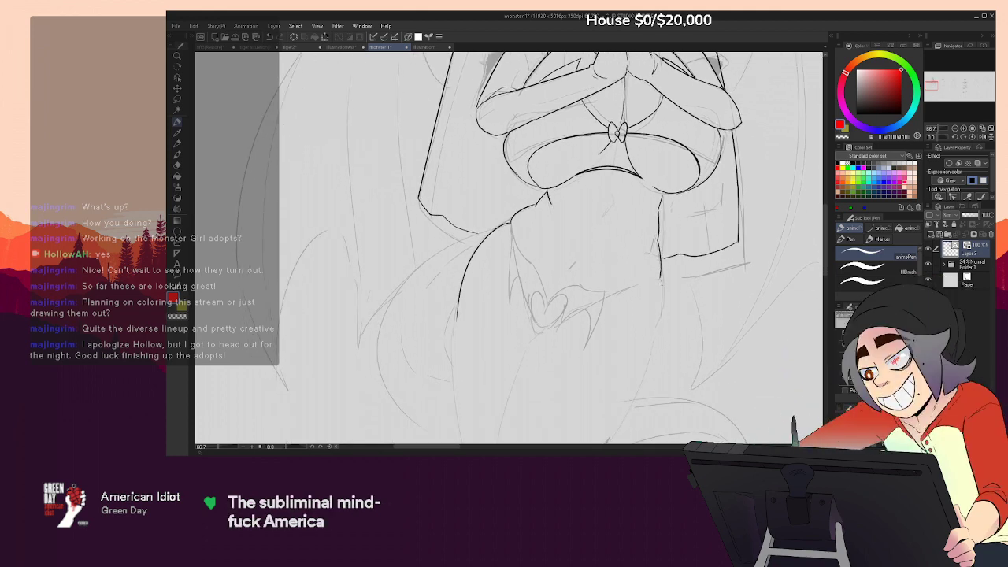
mouse_move(661, 302)
mouse_down()
mouse_move(662, 319)
mouse_move(673, 254)
mouse_up()
key(ctrl+z)
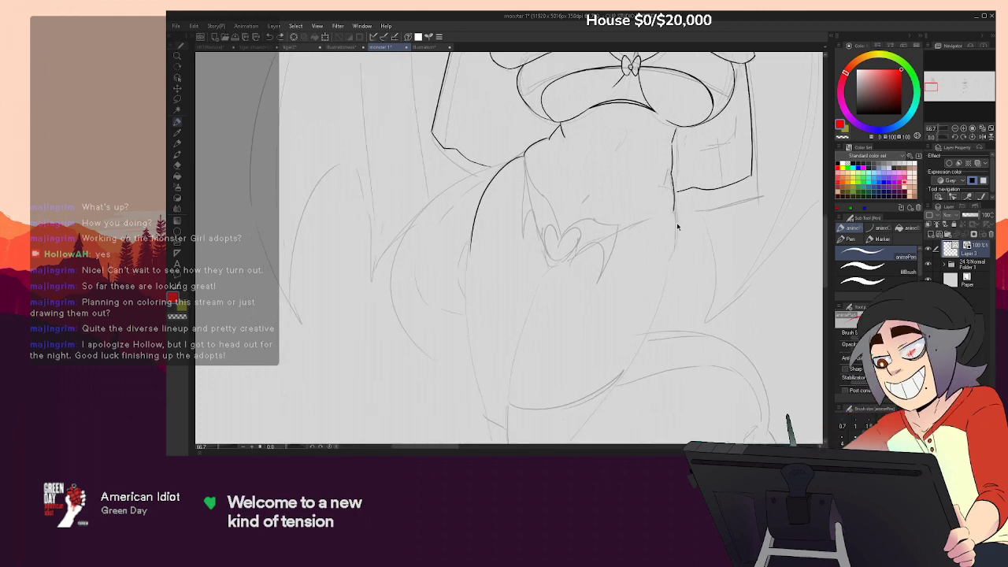
drag(660, 311, 628, 365)
key(ctrl+z)
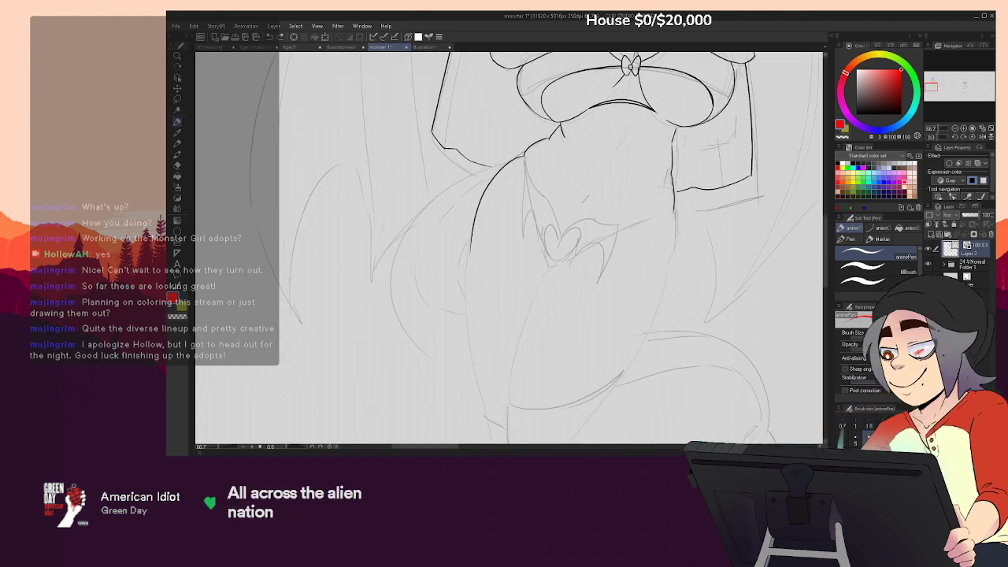
drag(675, 221, 640, 354)
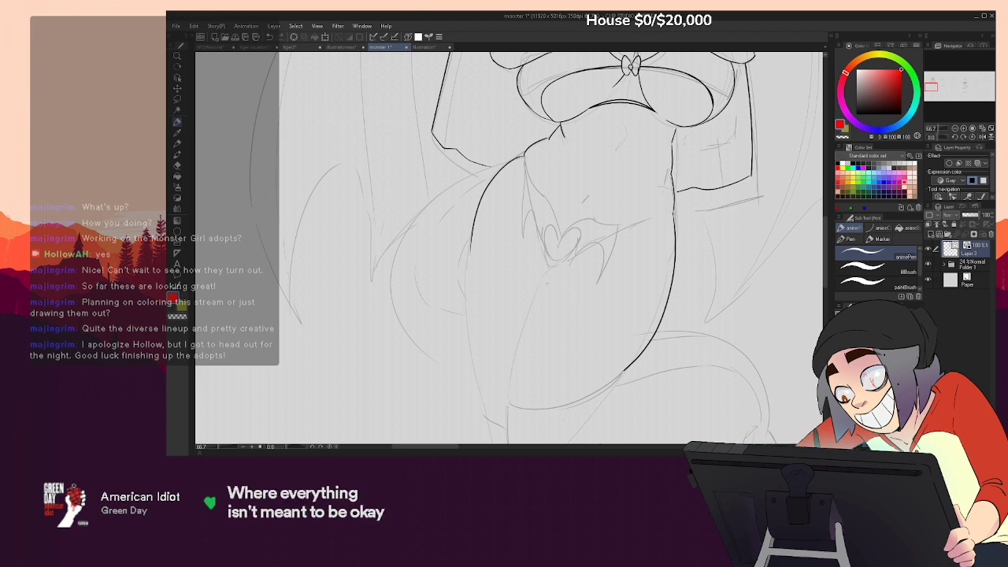
Ink the inner thigh line below the heart emblem and redraw the other hip as a long curve down its outer thigh
drag(549, 270, 529, 311)
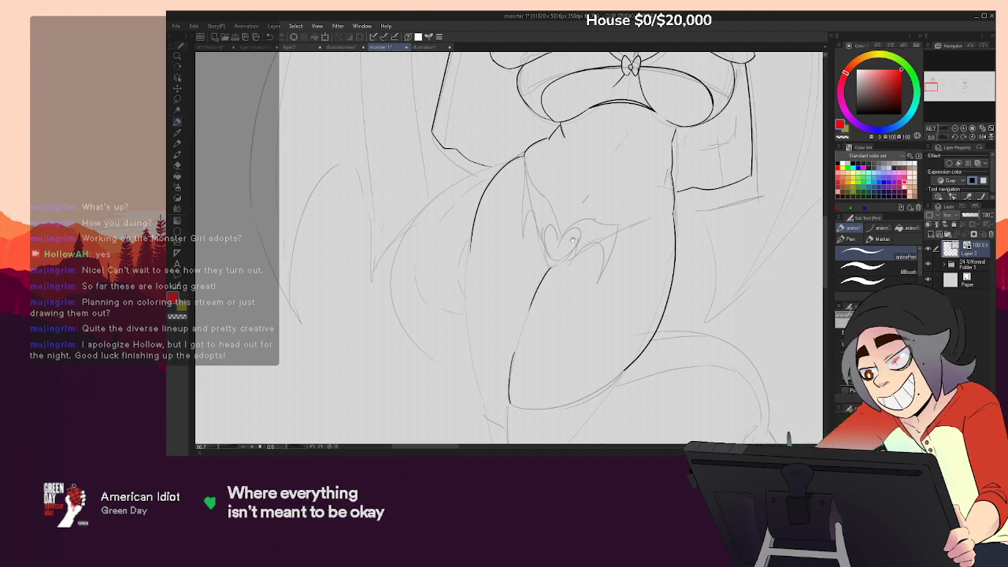
drag(572, 239, 635, 207)
key(ctrl+z)
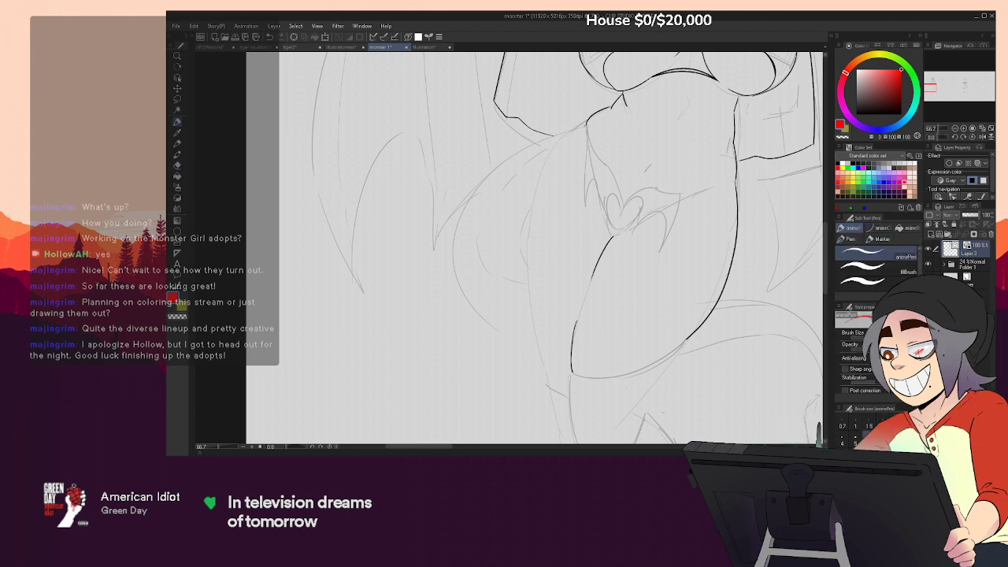
drag(587, 126, 530, 228)
mouse_move(543, 313)
mouse_down()
mouse_move(556, 343)
mouse_move(572, 364)
mouse_up()
Draw a smooth, slightly bent curve continuing down the leg from the lower outer thigh, replacing the freehand stroke
drag(540, 298, 557, 396)
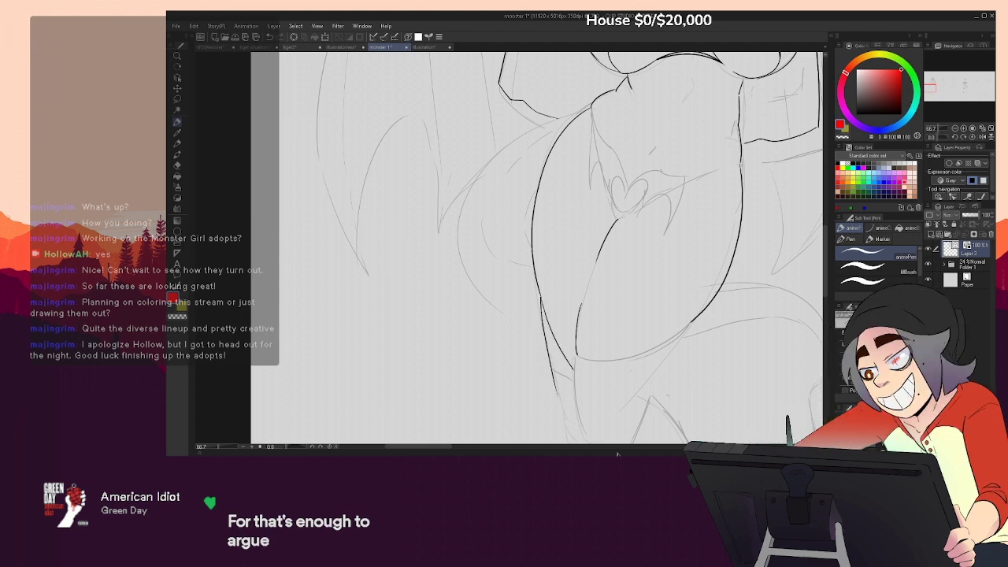
key(ctrl+z)
click(881, 228)
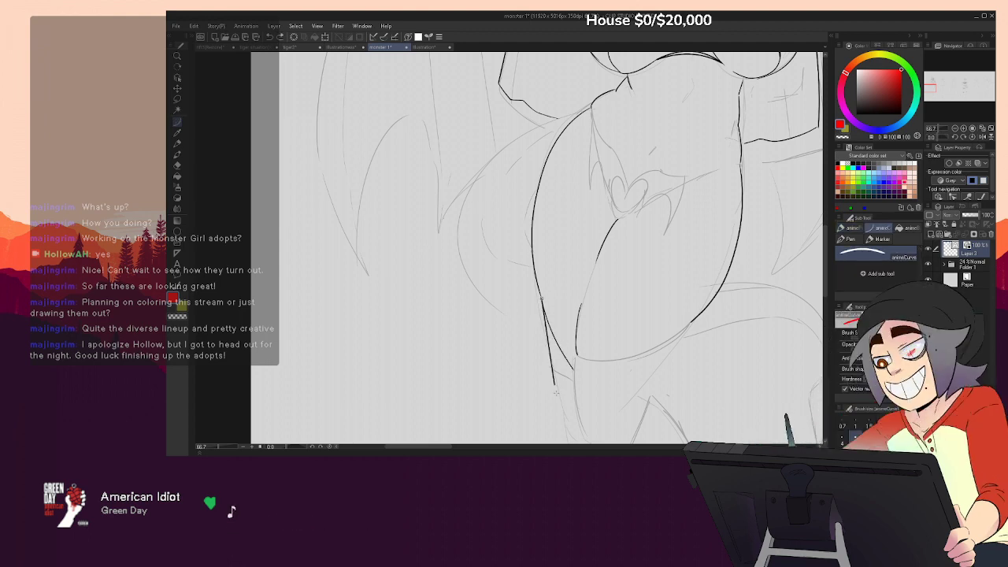
drag(542, 299, 564, 416)
click(543, 341)
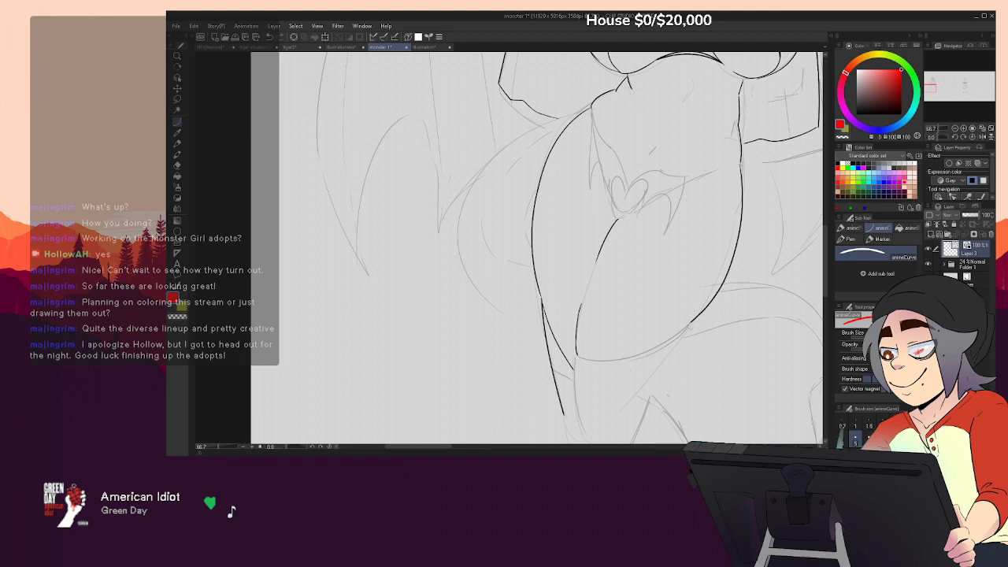
Draw a smooth curve from the raised leg's outer thigh diagonally inward along the sketched lower edge
drag(690, 325, 627, 408)
click(666, 361)
mouse_move(700, 351)
mouse_down()
mouse_move(721, 224)
mouse_move(709, 240)
mouse_up()
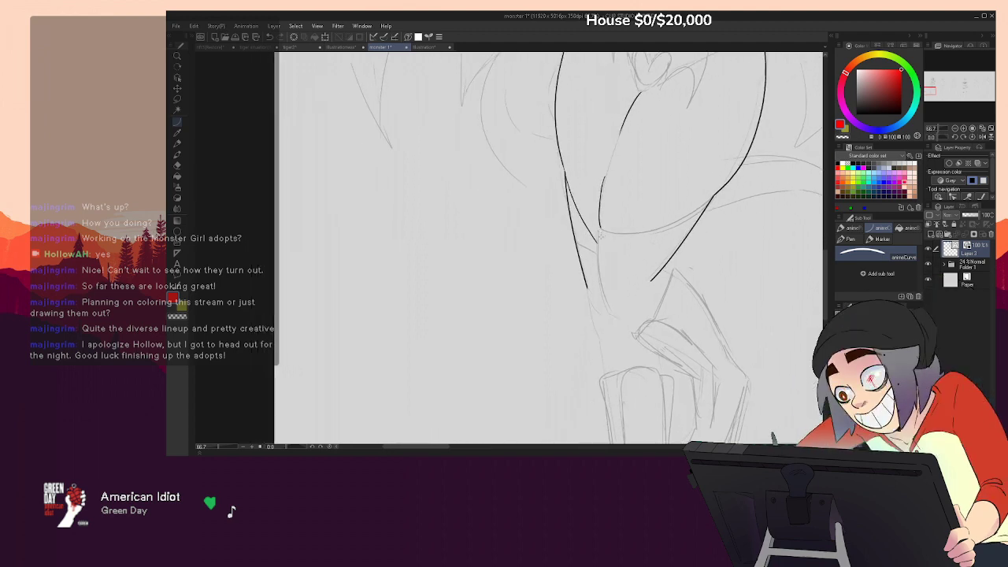
Ink the curved hem across the lower thigh and join it to the completed inner thigh line
key(p)
drag(600, 236, 682, 217)
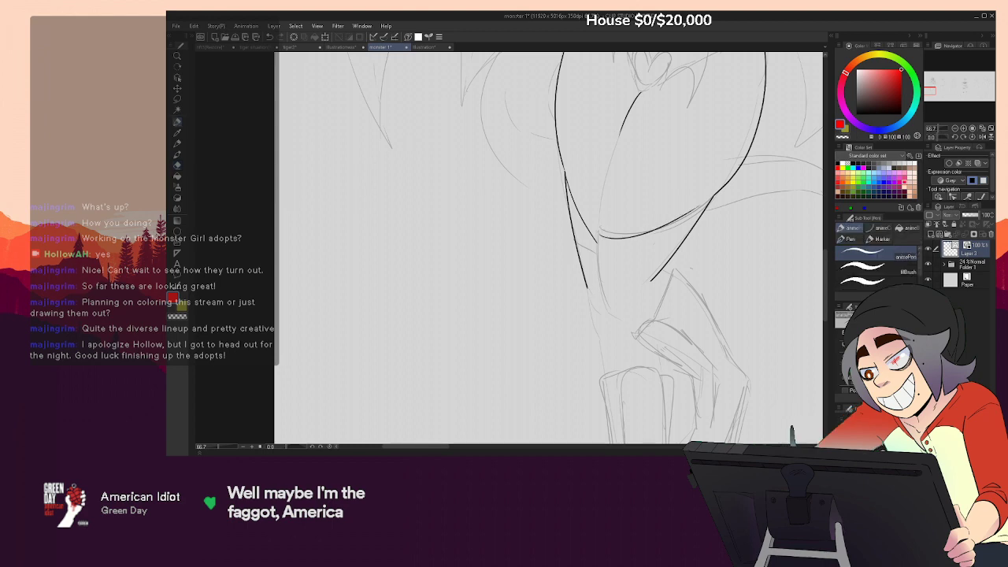
key(ctrl+z)
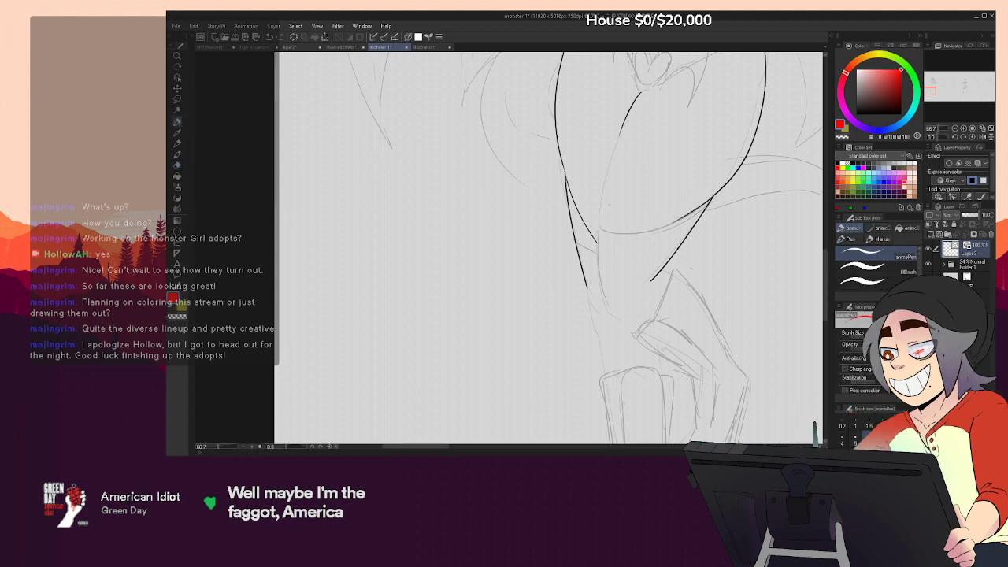
mouse_move(603, 195)
mouse_down()
mouse_move(599, 231)
mouse_move(618, 241)
mouse_move(643, 232)
mouse_up()
key(ctrl+z)
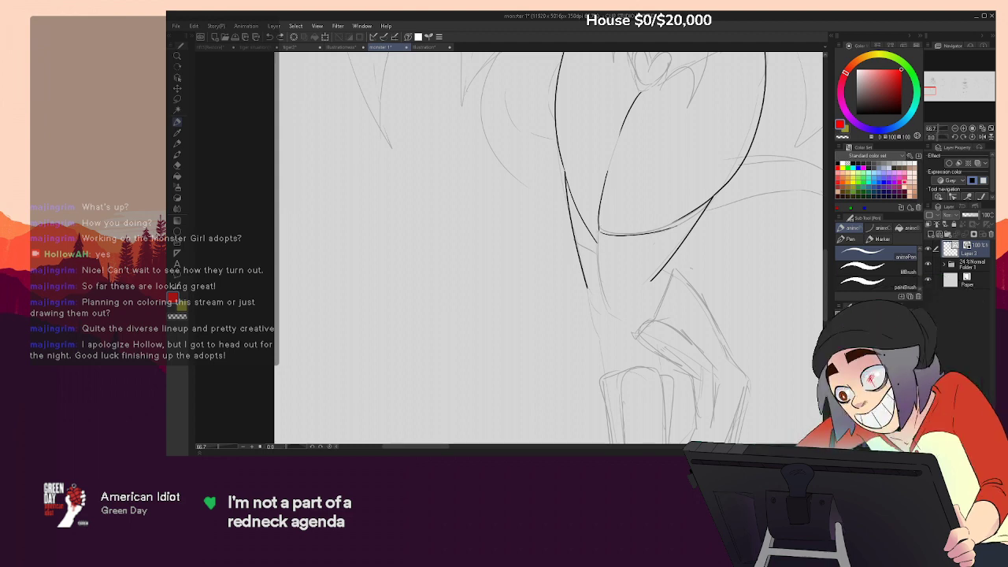
drag(679, 221, 600, 233)
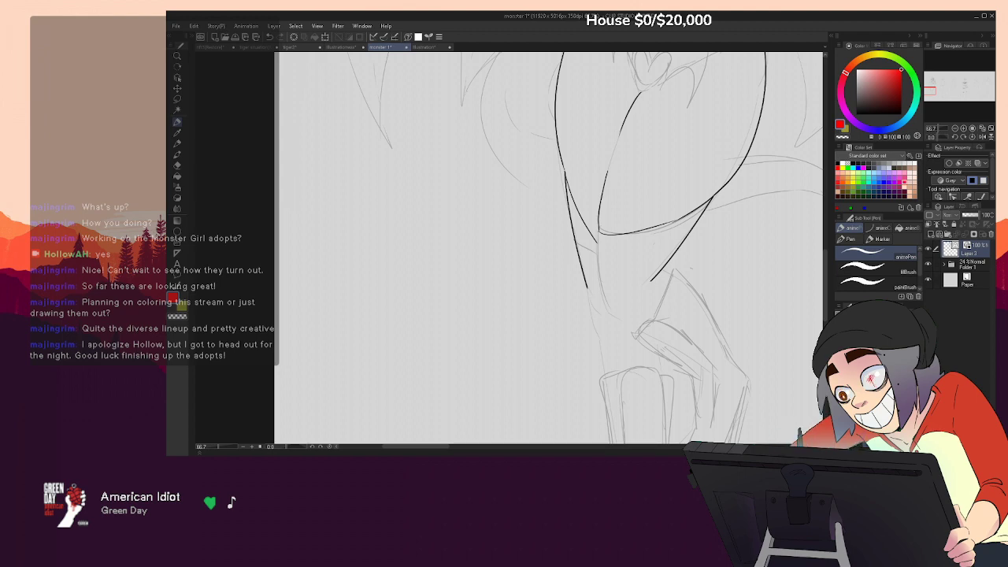
Ink a small navel mark on the stomach above the heart emblem
mouse_move(631, 75)
mouse_down()
mouse_move(608, 53)
mouse_move(527, 226)
mouse_move(445, 442)
mouse_up()
drag(934, 82, 932, 88)
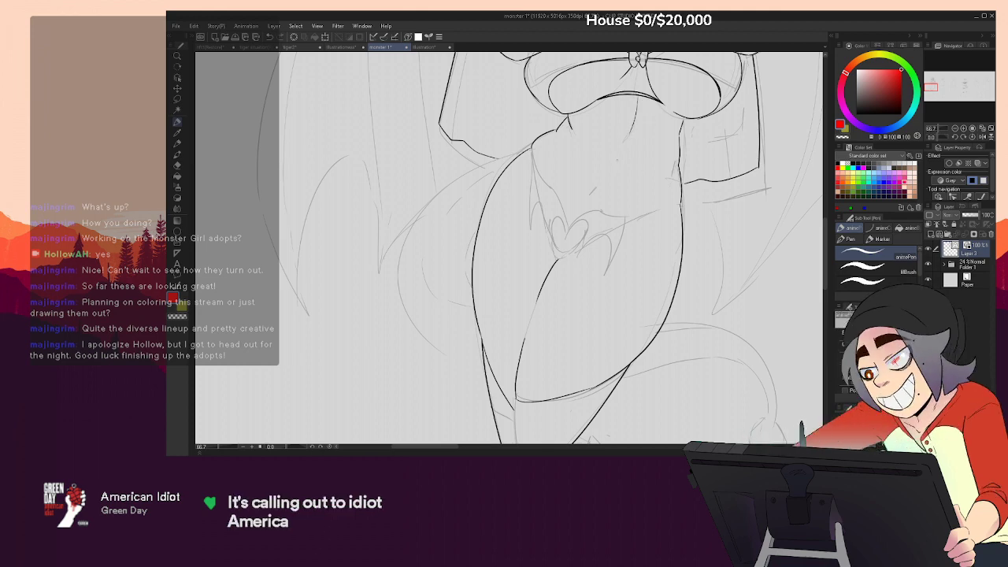
drag(612, 164, 572, 215)
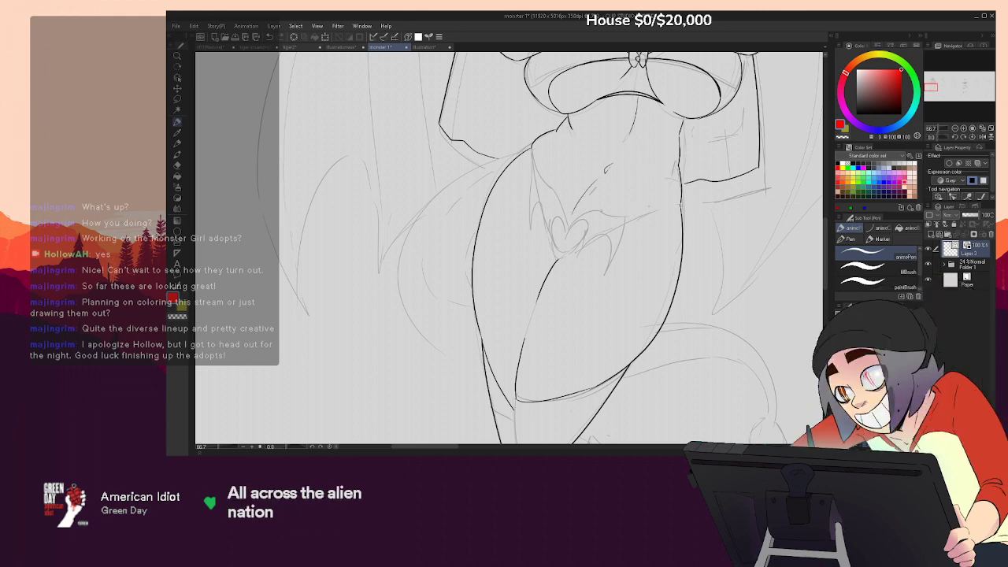
key(ctrl+z)
Ink the bikini bottom's strap from the hip to the heart emblem and its waistband toward the opposite hip
drag(532, 149, 558, 221)
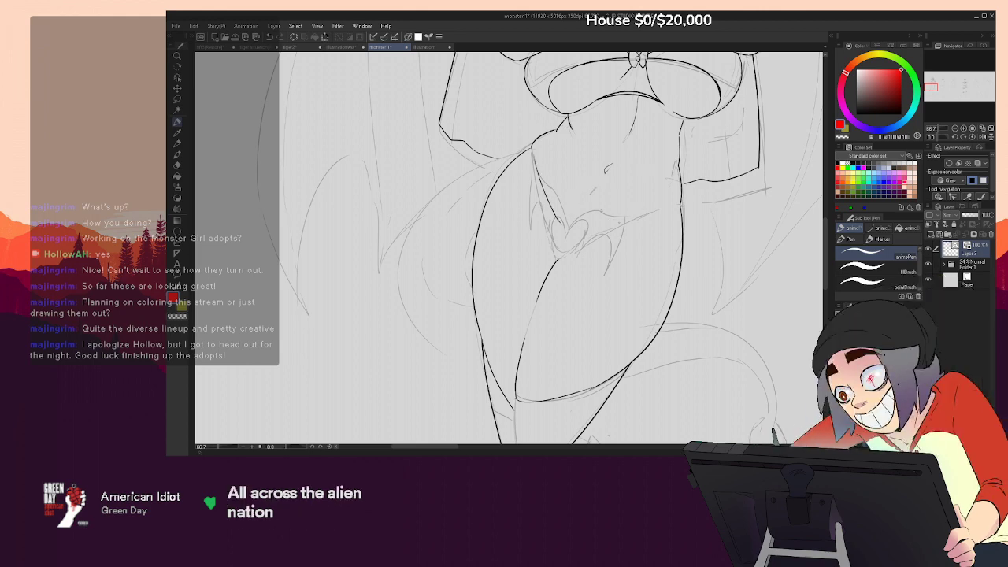
key(ctrl+z)
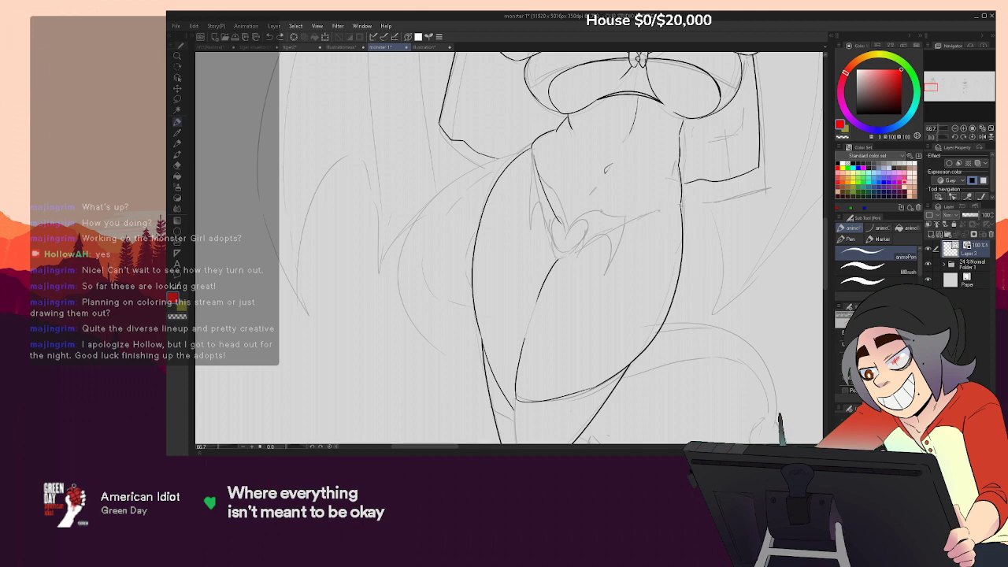
key(ctrl+z)
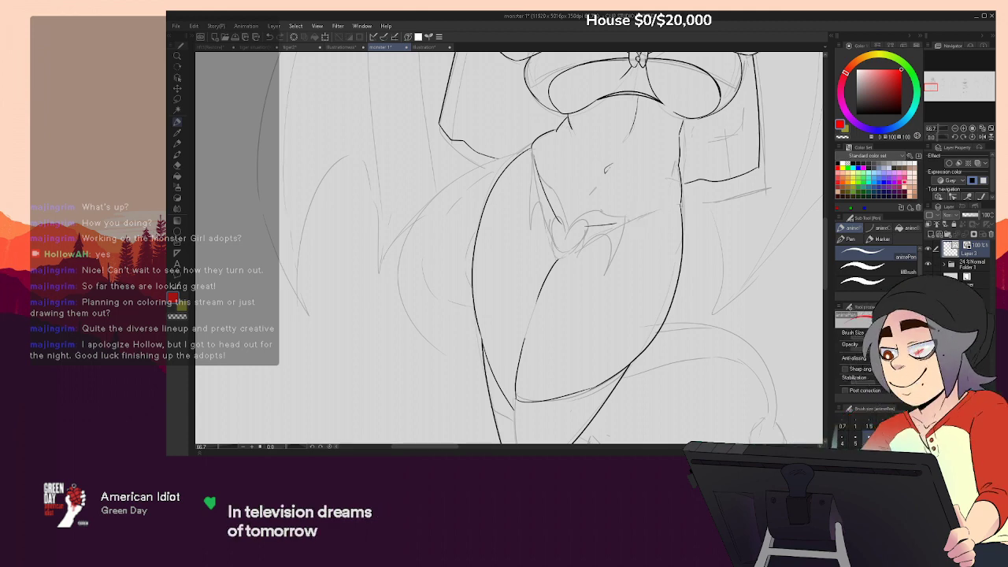
drag(599, 226, 654, 212)
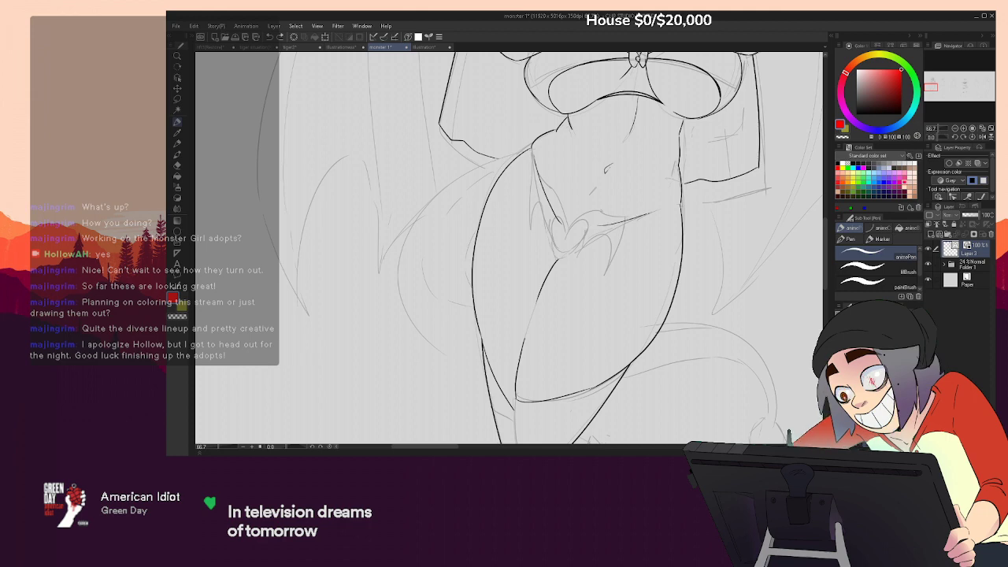
Clean up the waist line and rejoin it to the top of the hip outline
mouse_move(598, 142)
mouse_down()
mouse_move(594, 200)
mouse_move(565, 177)
mouse_up()
key(e)
key(p)
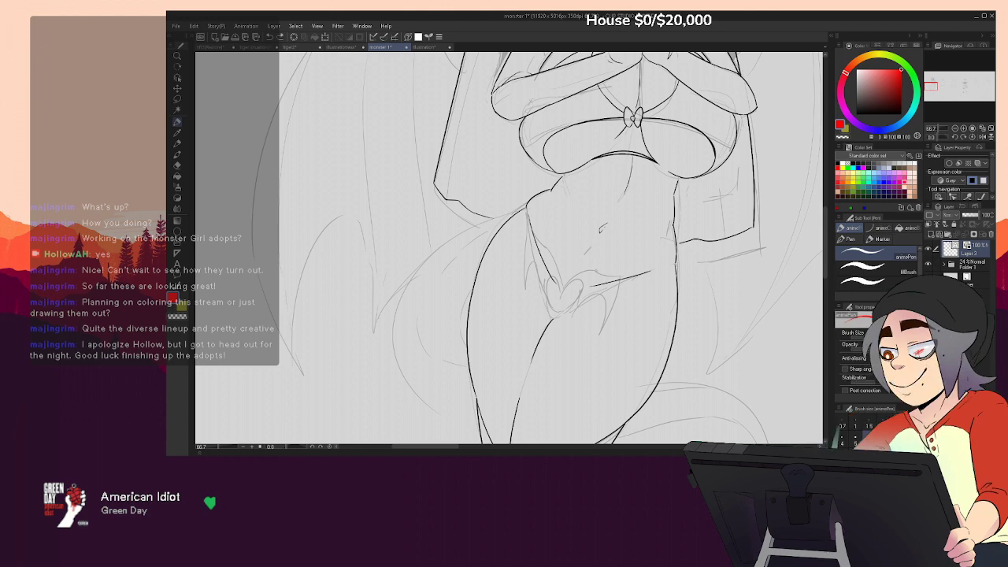
key(e)
key(p)
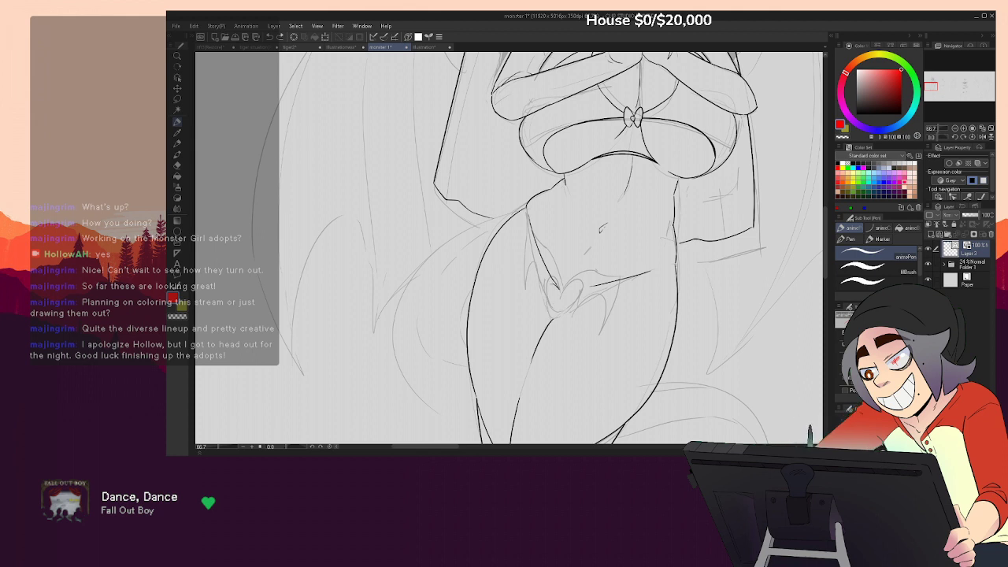
Try inking the heart emblem with a double hip strap, and erase the attempt together with the waistband
drag(565, 294, 559, 308)
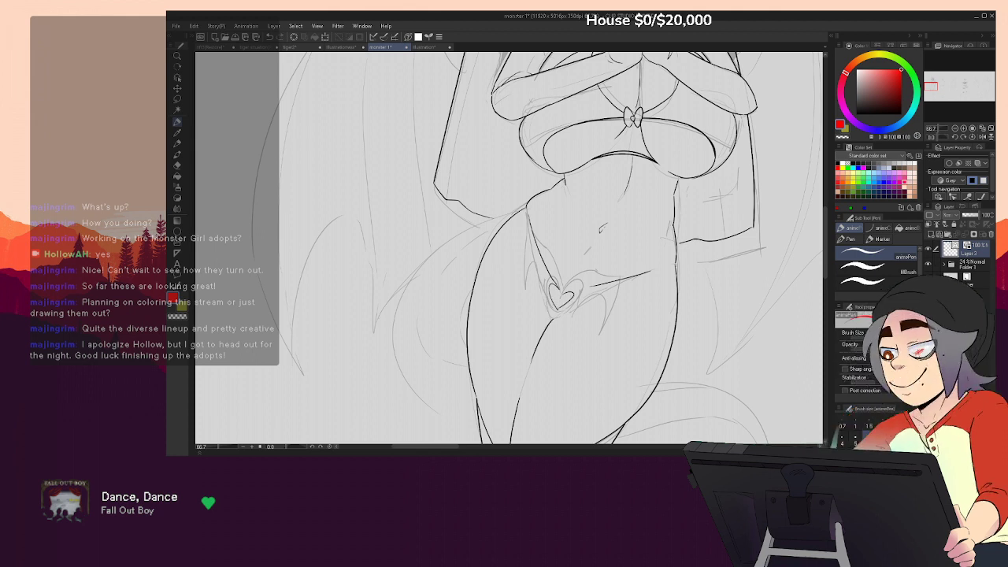
drag(554, 286, 561, 281)
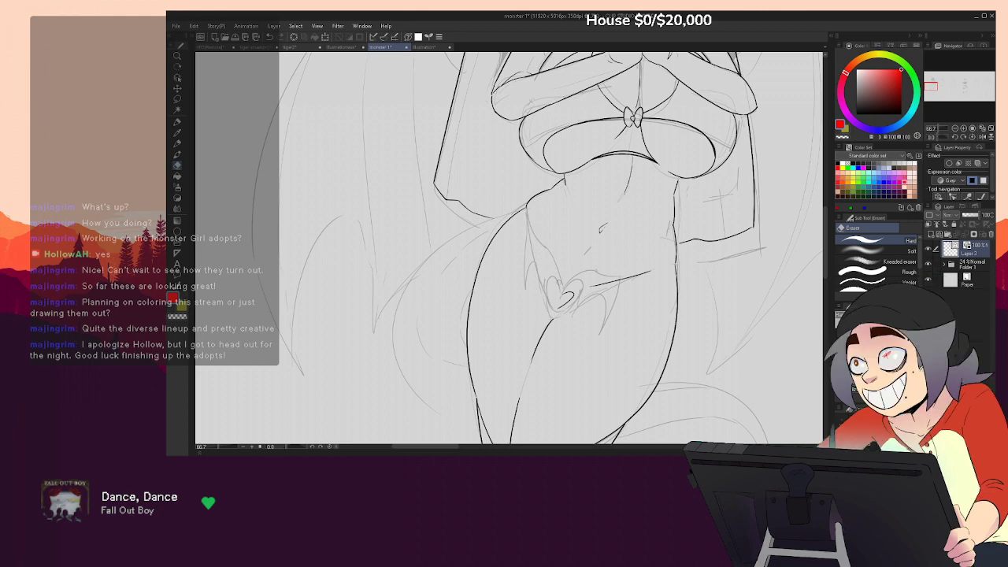
key(p)
drag(531, 227, 558, 287)
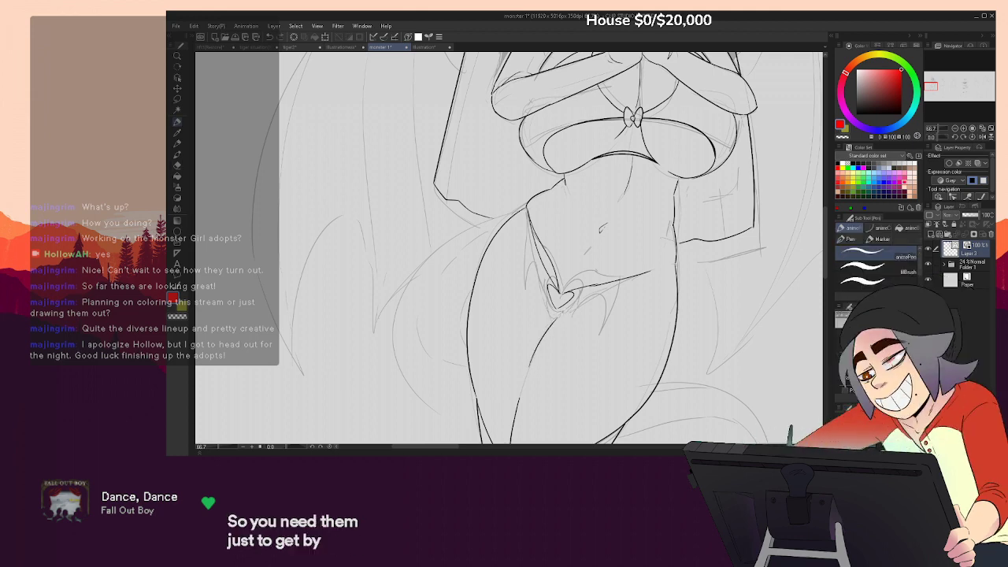
key(e)
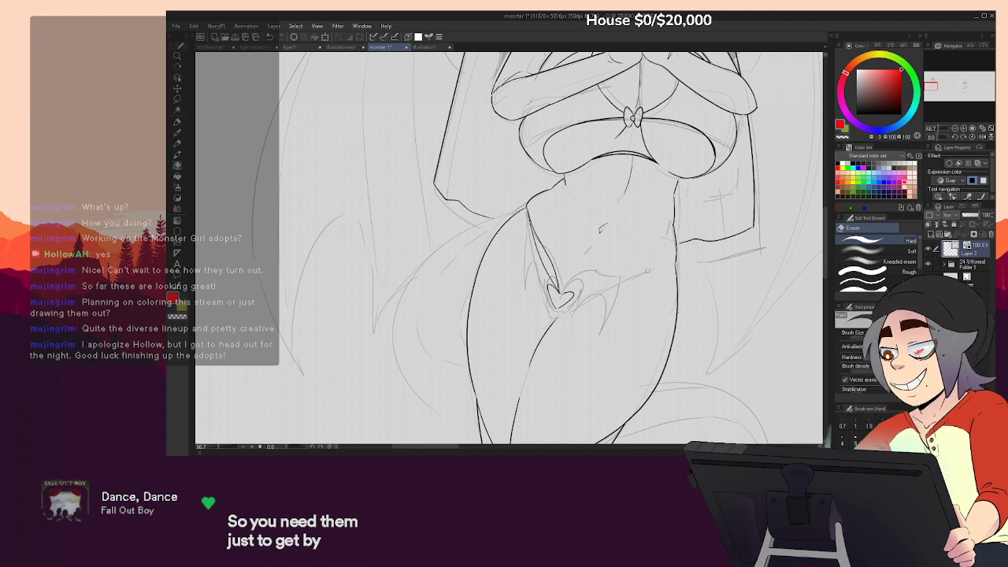
drag(558, 291, 573, 285)
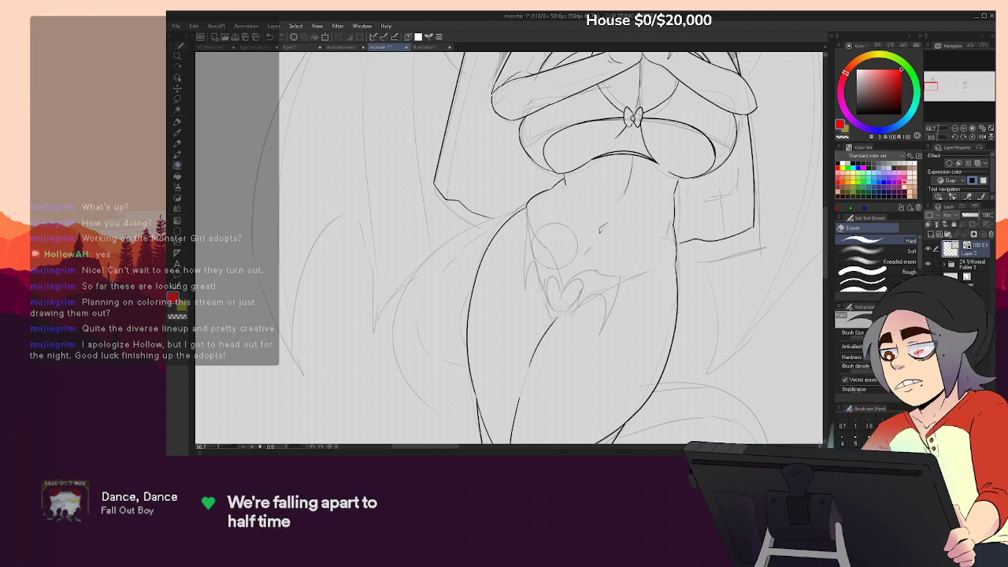
Ink the V-shaped edge of the bikini bottom around the underside of the sketched heart emblem
key(p)
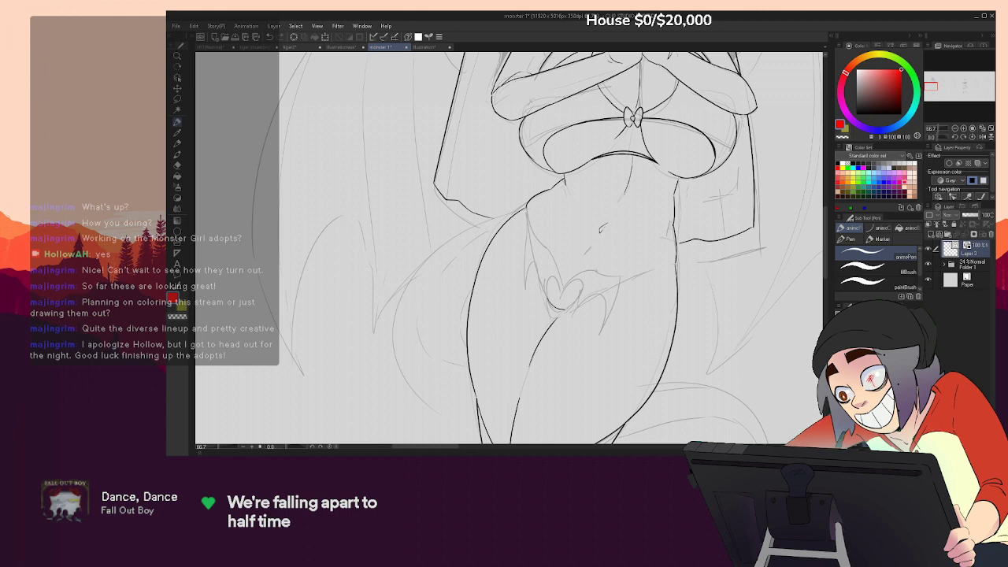
drag(568, 308, 606, 288)
key(ctrl+z)
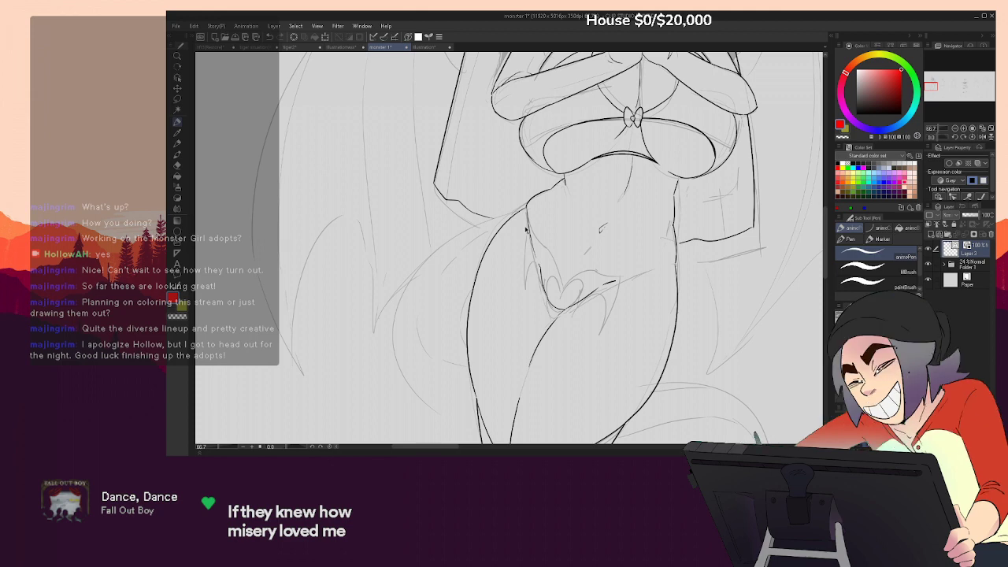
Erase the uneven hip outline beside the bikini strap and redraw it as one smooth arc from the waist
key(e)
mouse_move(541, 211)
mouse_down()
mouse_move(540, 198)
mouse_move(509, 229)
mouse_move(472, 297)
mouse_up()
key(p)
key(p)
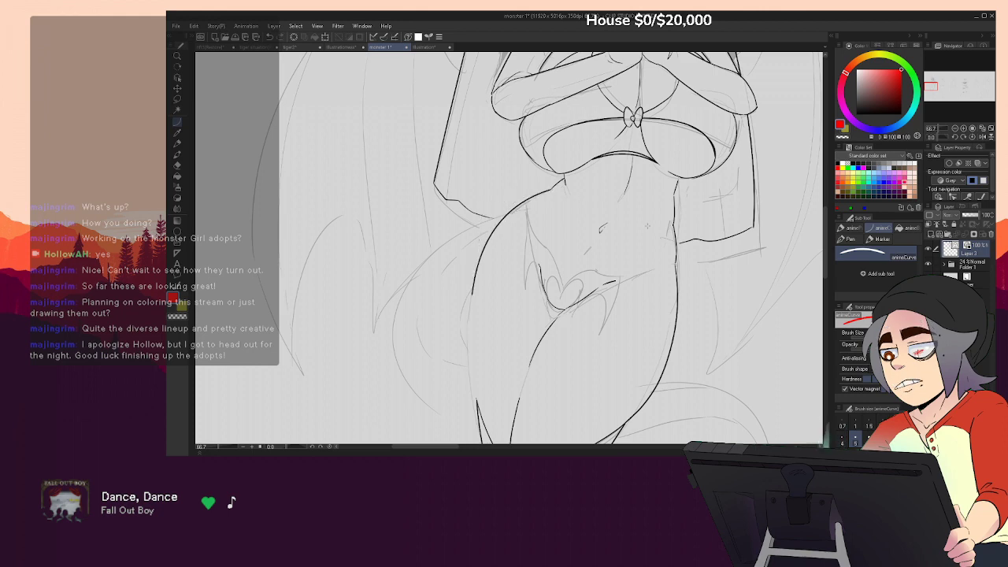
Redraw the outer thigh contours as long smooth curves running from the hips down to the thigh hem
key(e)
key(p)
drag(673, 227, 625, 423)
click(692, 343)
mouse_move(485, 249)
mouse_down()
mouse_move(548, 166)
mouse_move(541, 321)
mouse_up()
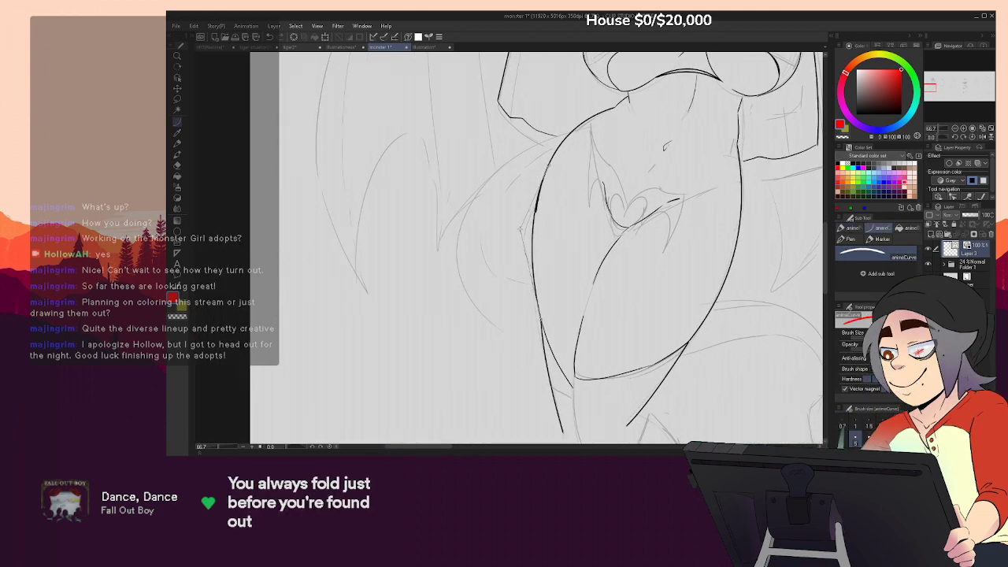
Ink the bikini bottom's side straps, running from the V-shaped edge out to the hip on each side
scroll(526, 273, down, 2)
drag(703, 249, 668, 227)
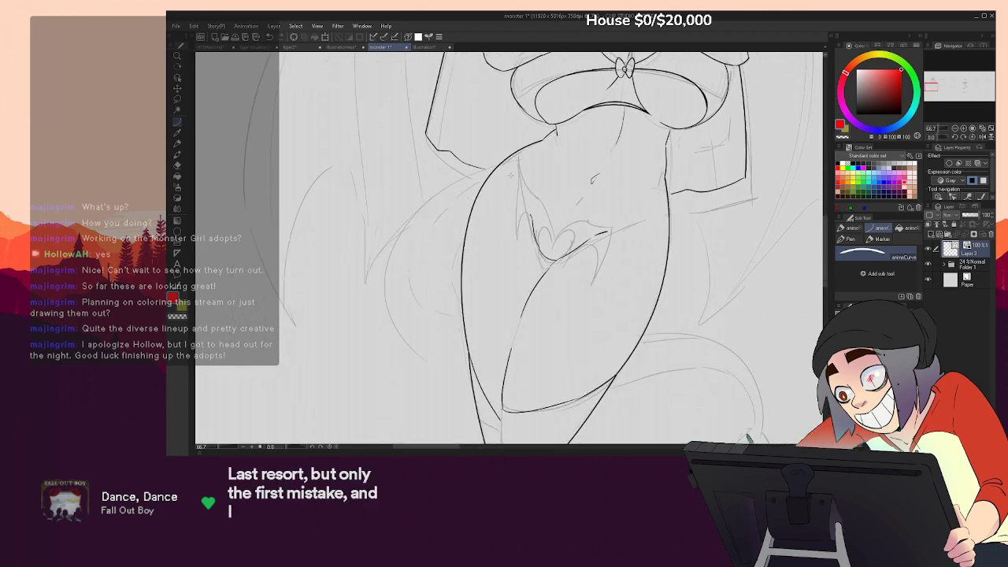
key(p)
key(p)
drag(501, 180, 531, 221)
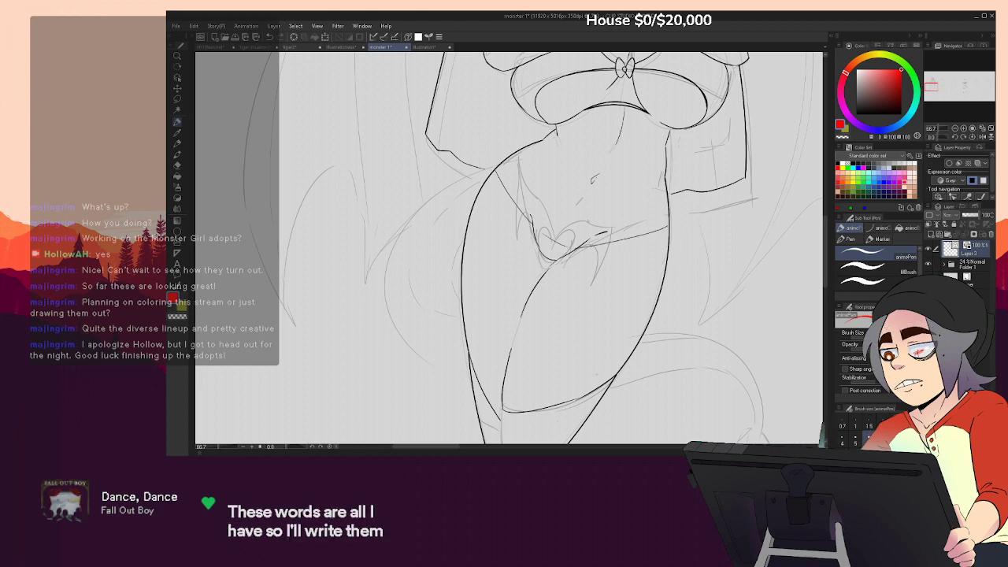
drag(596, 239, 668, 227)
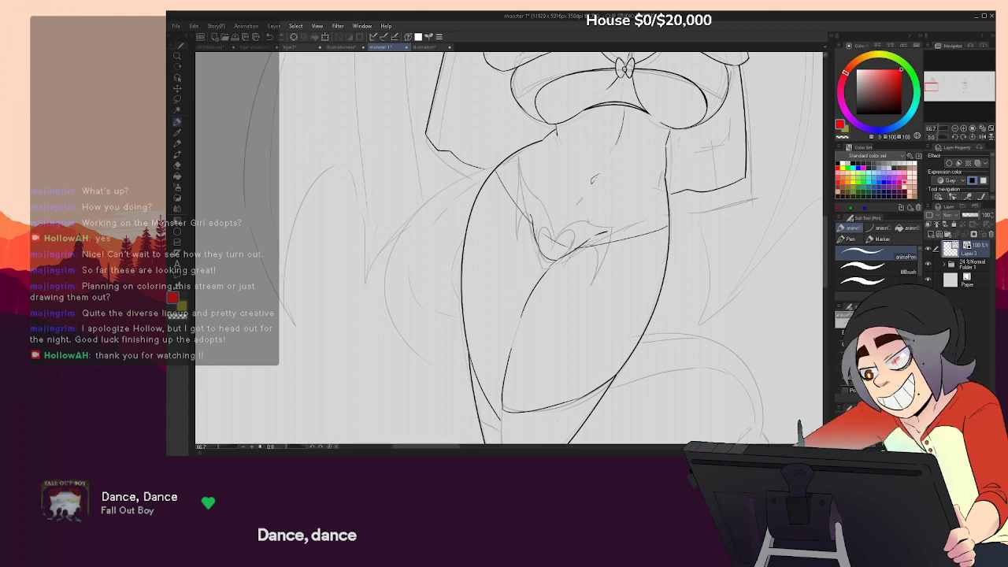
Try inking the edges of the chest opening beneath the clasped hands
scroll(598, 258, down, 3)
key(ctrl+minus)
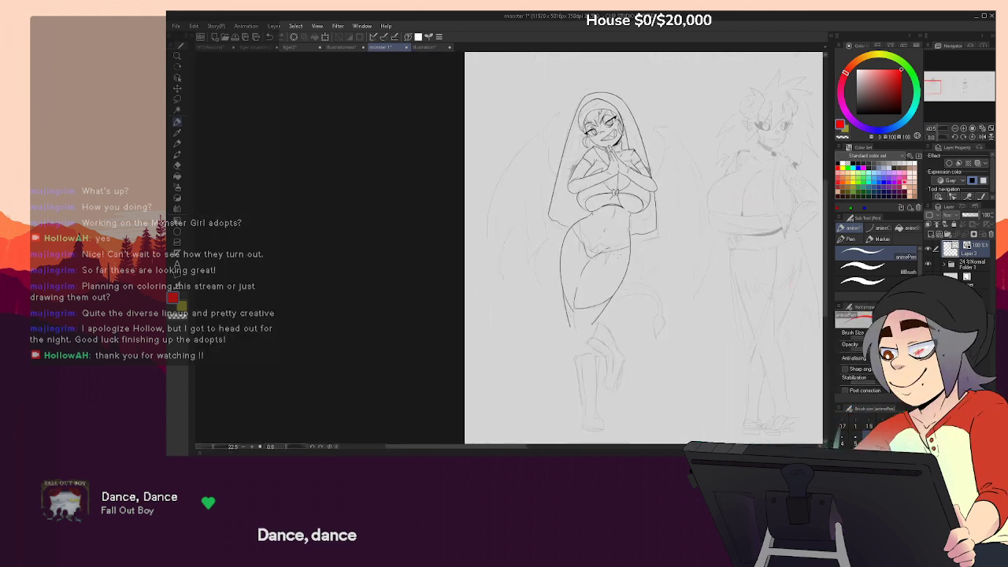
scroll(624, 248, up, 5)
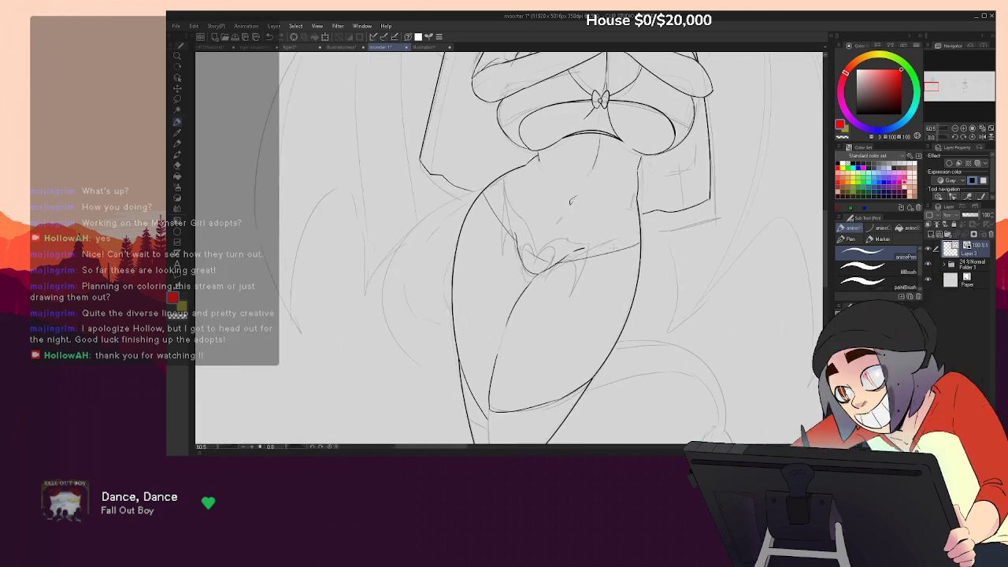
drag(607, 236, 651, 366)
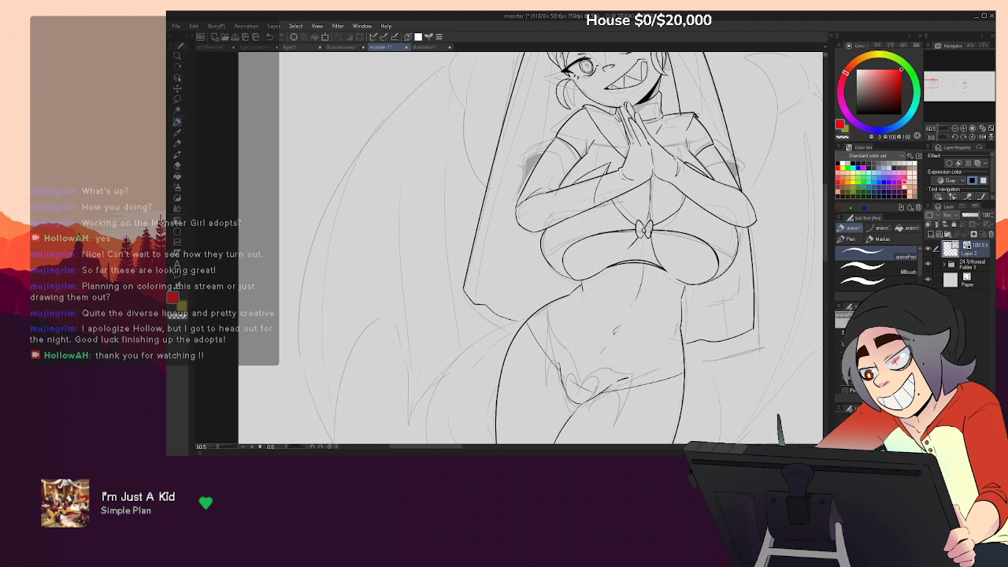
drag(608, 165, 587, 210)
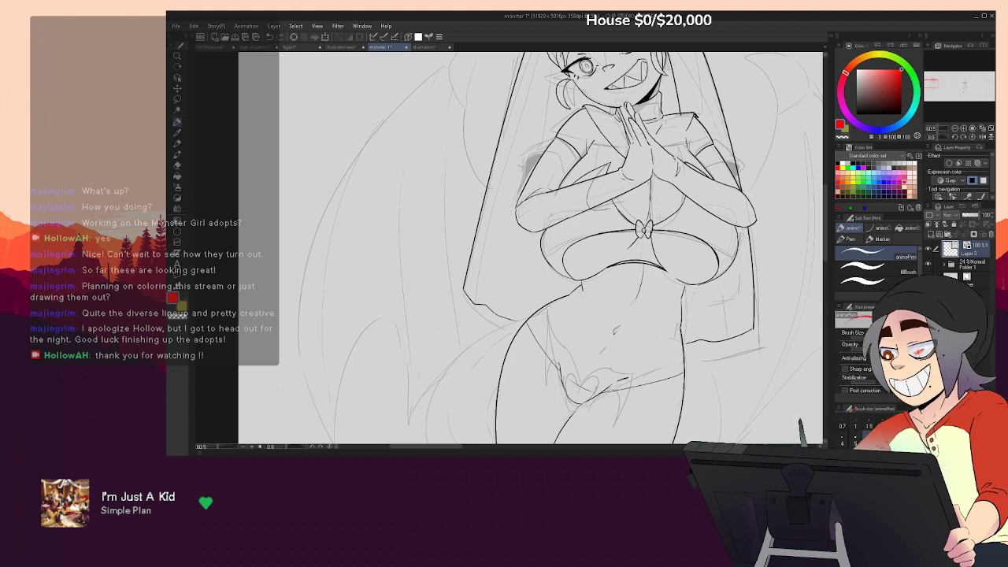
key(ctrl+z)
key(ctrl+z)
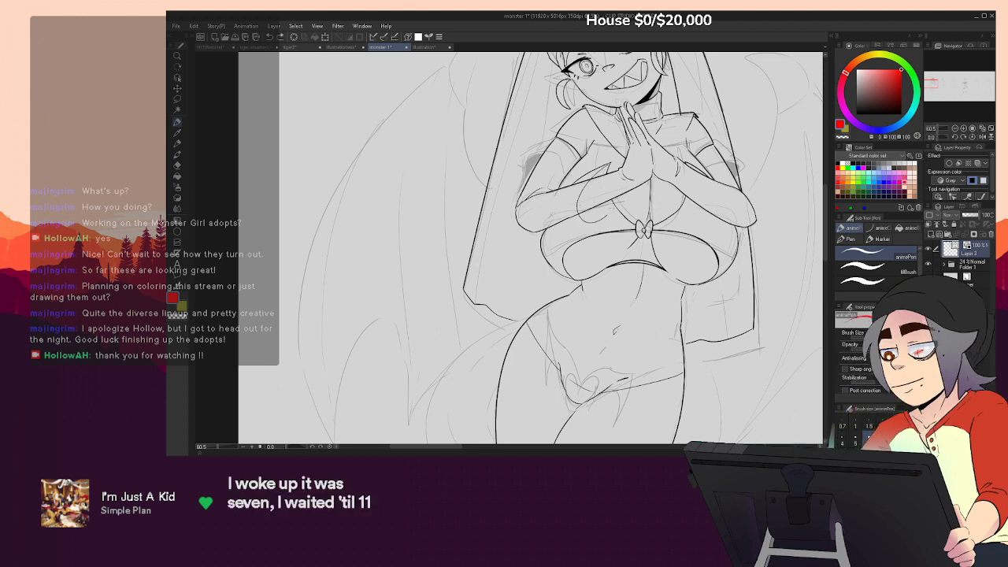
drag(598, 182, 581, 220)
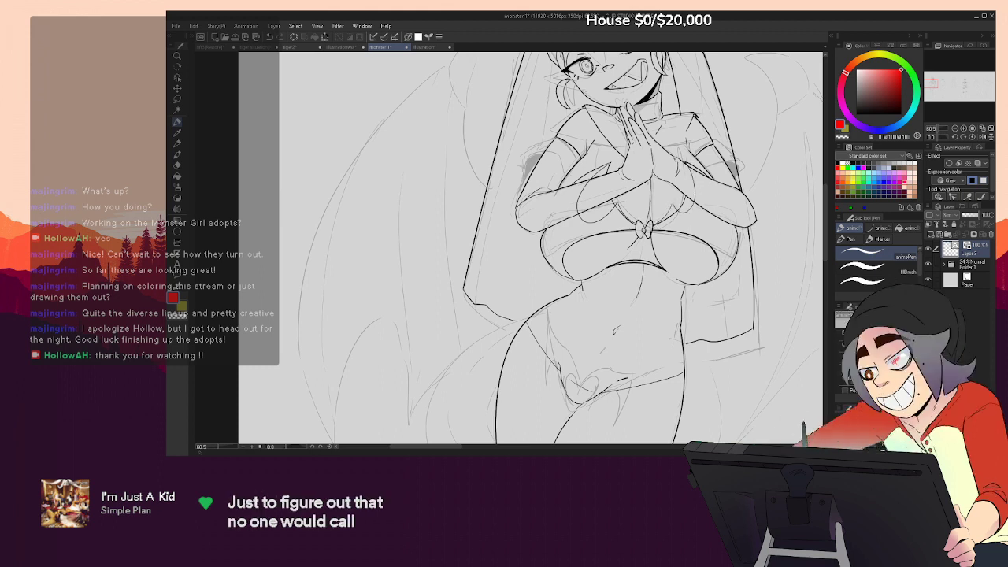
Erase the bow and the inked chest opening lines between the clasped hands and the underbust
key(e)
mouse_move(684, 230)
mouse_down()
mouse_move(611, 205)
mouse_move(610, 164)
mouse_up()
key(ctrl+z)
key(p)
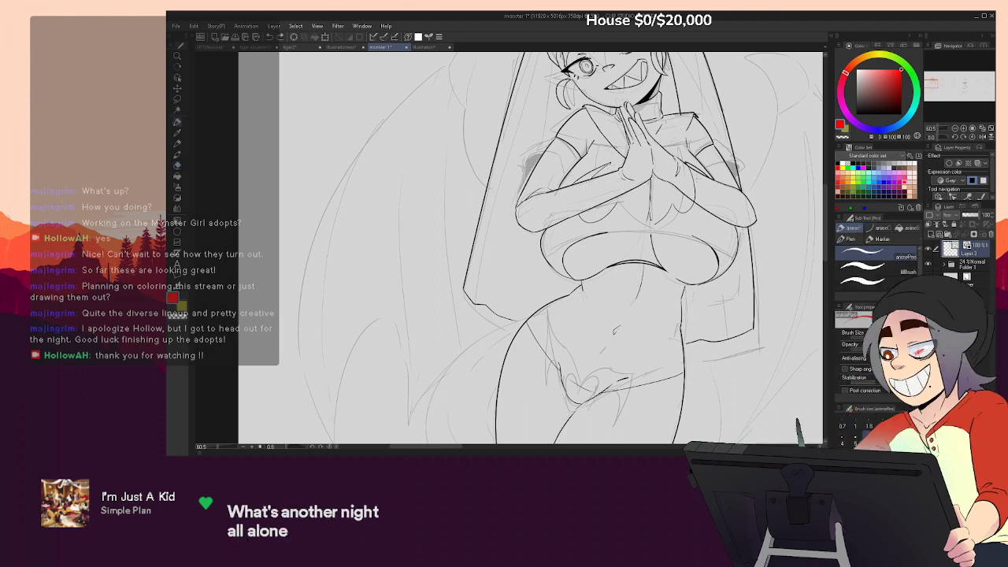
Ink the pointed chest opening beneath the clasped hands and the curved upper edge of the underbust cutout toward both sides
key(e)
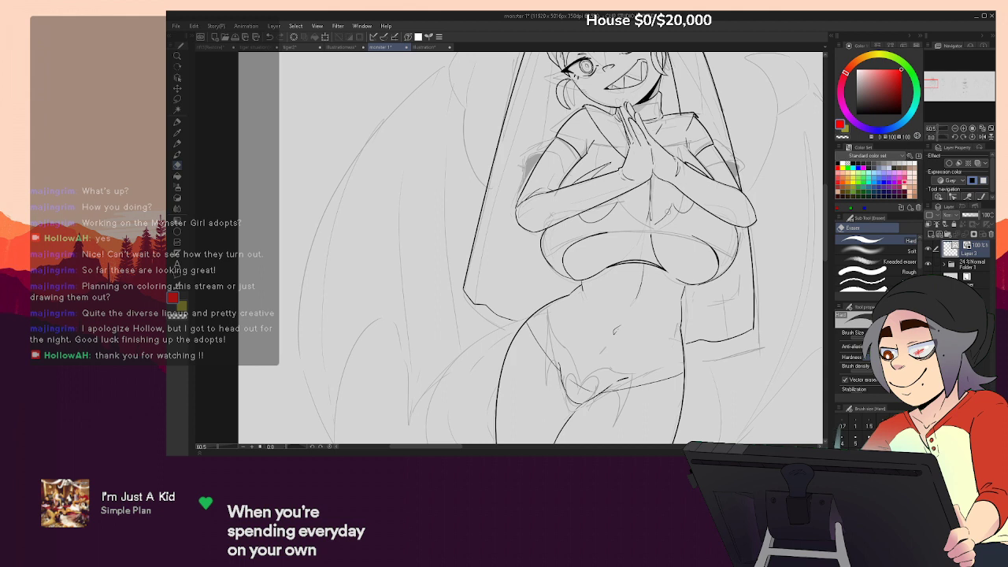
key(p)
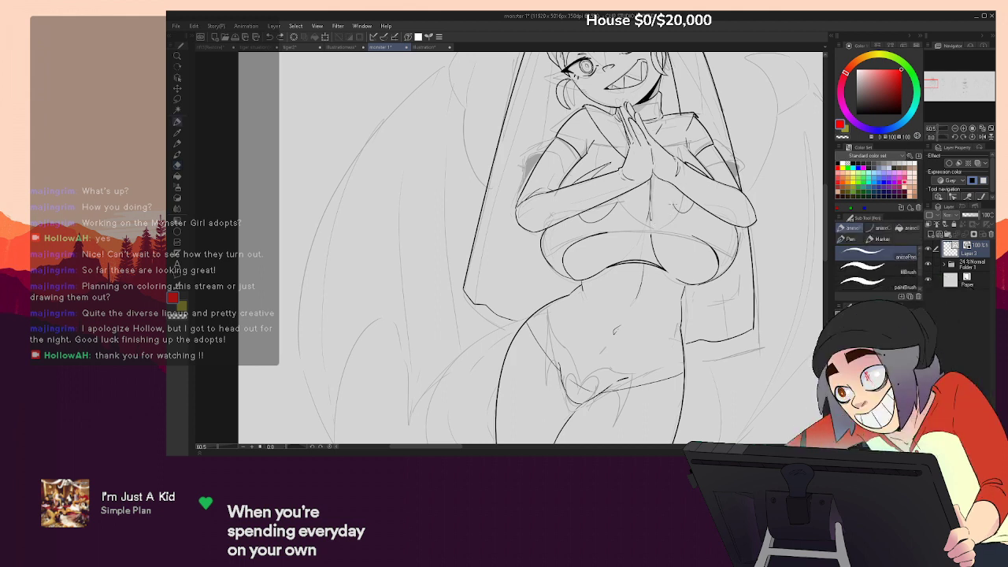
key(p)
drag(655, 233, 718, 256)
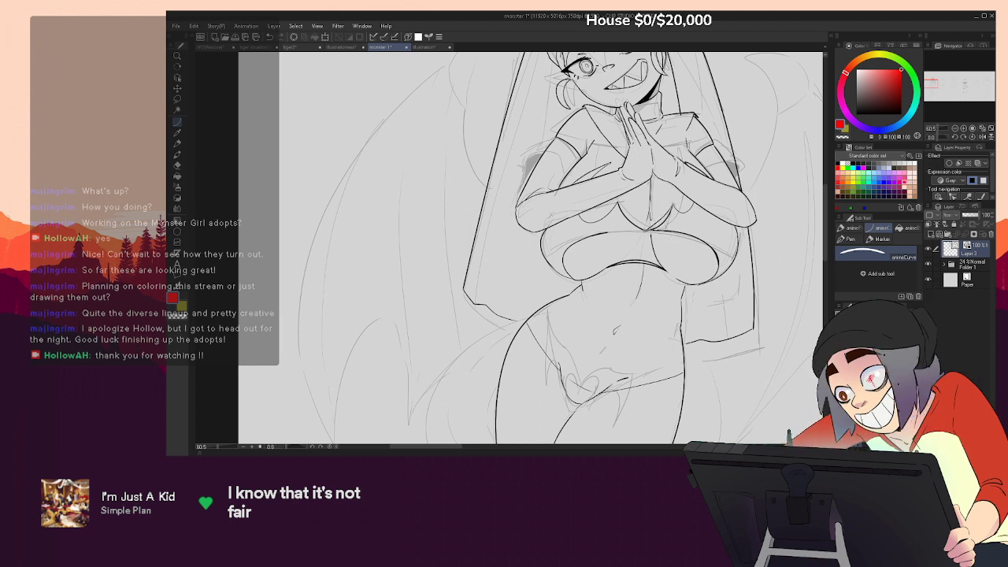
key(e)
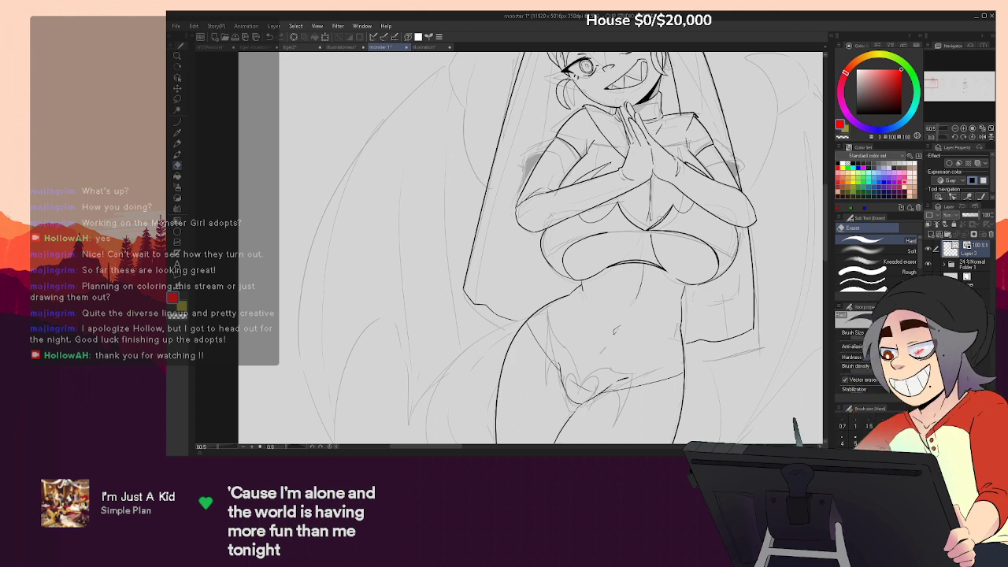
key(p)
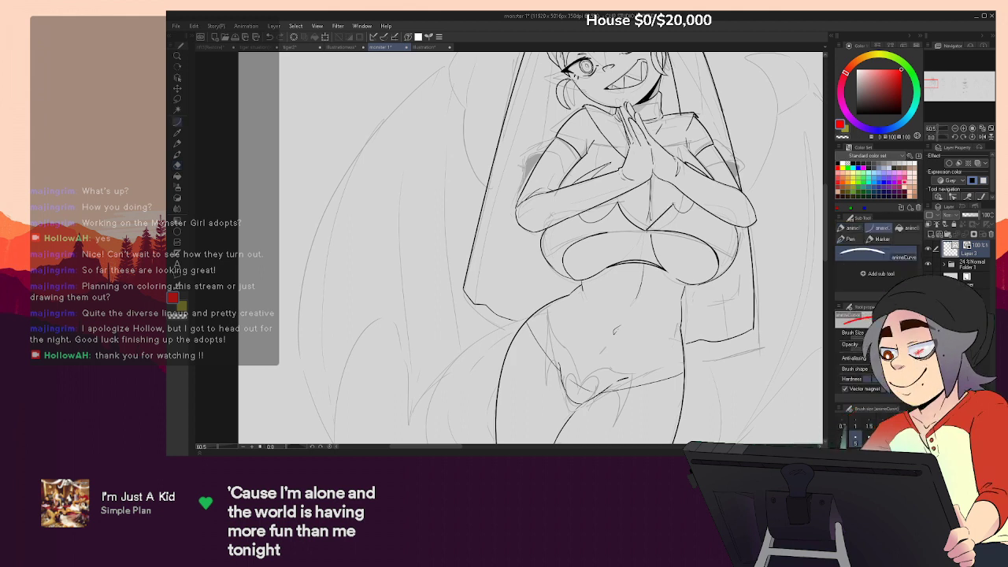
drag(581, 243, 634, 231)
key(e)
key(p)
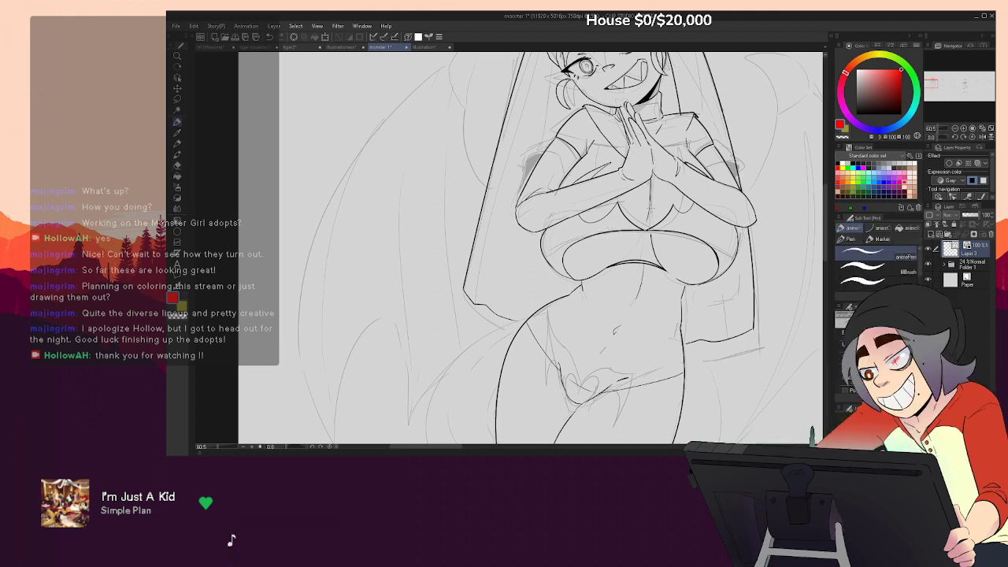
Ink the centre line below the clasped hands and touch up the contour lines around the chest
mouse_move(651, 194)
mouse_down()
mouse_move(649, 225)
mouse_move(618, 261)
mouse_up()
key(ctrl+z)
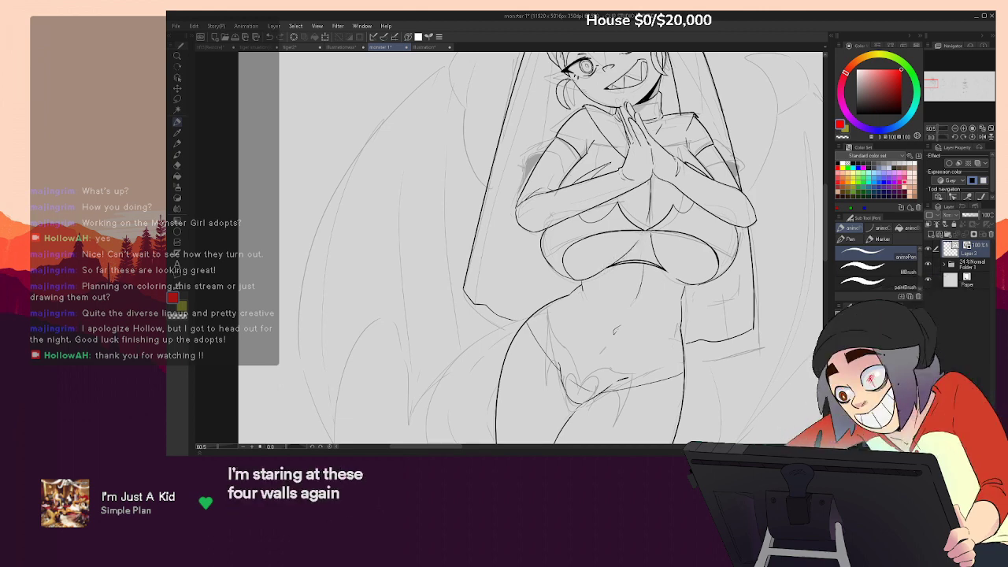
drag(630, 228, 618, 266)
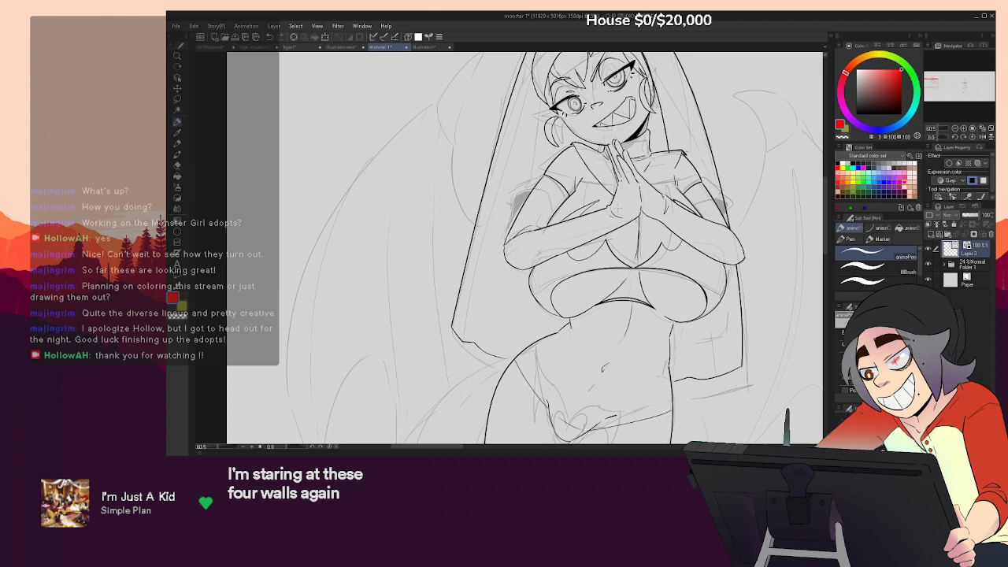
key(e)
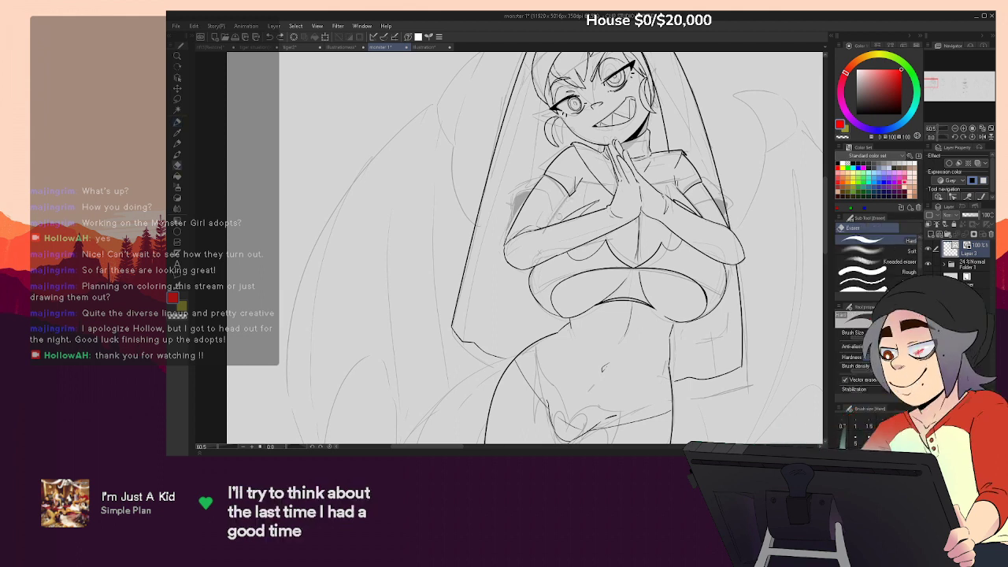
key(p)
drag(556, 219, 589, 175)
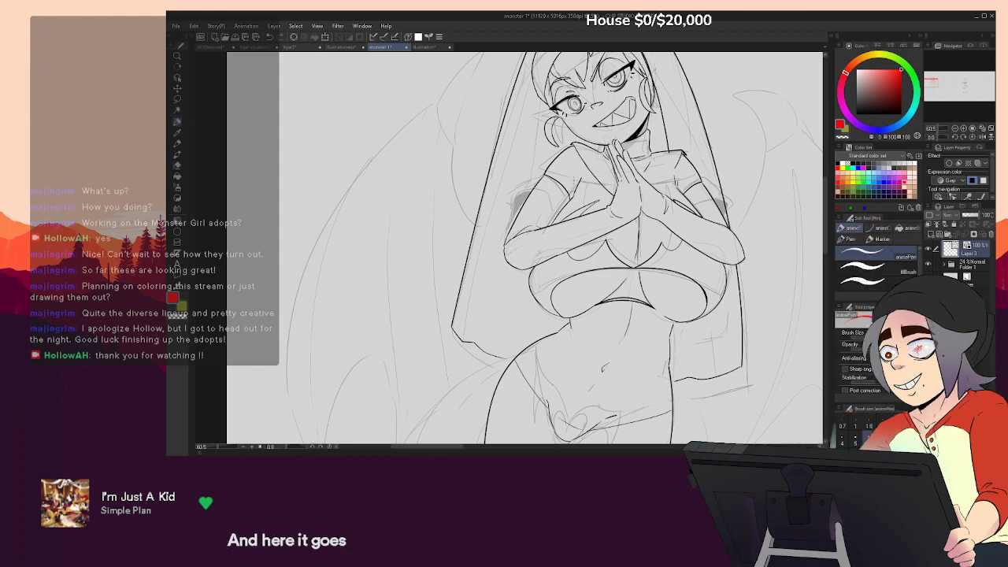
key(e)
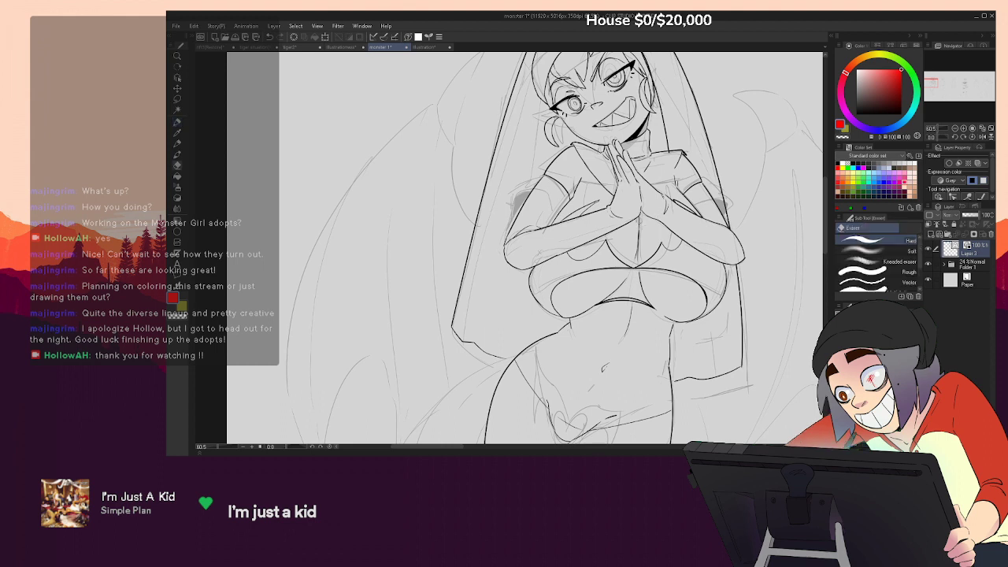
Try drawing a small round ornament where the chest opening meets the underbust cutout
key(p)
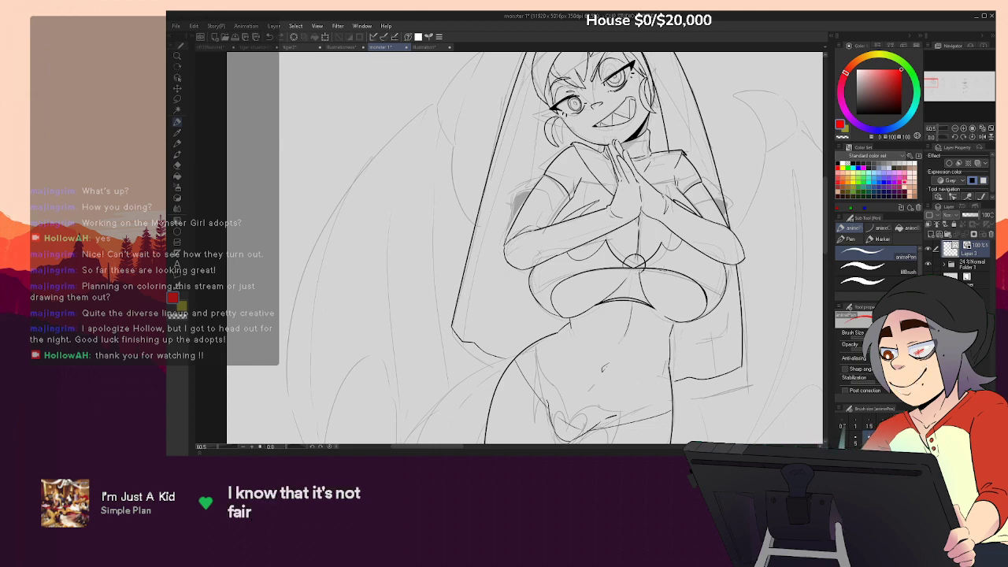
scroll(656, 251, up, 5)
key(ctrl+z)
mouse_move(566, 243)
mouse_down()
mouse_move(600, 219)
mouse_move(613, 252)
mouse_up()
key(ctrl+z)
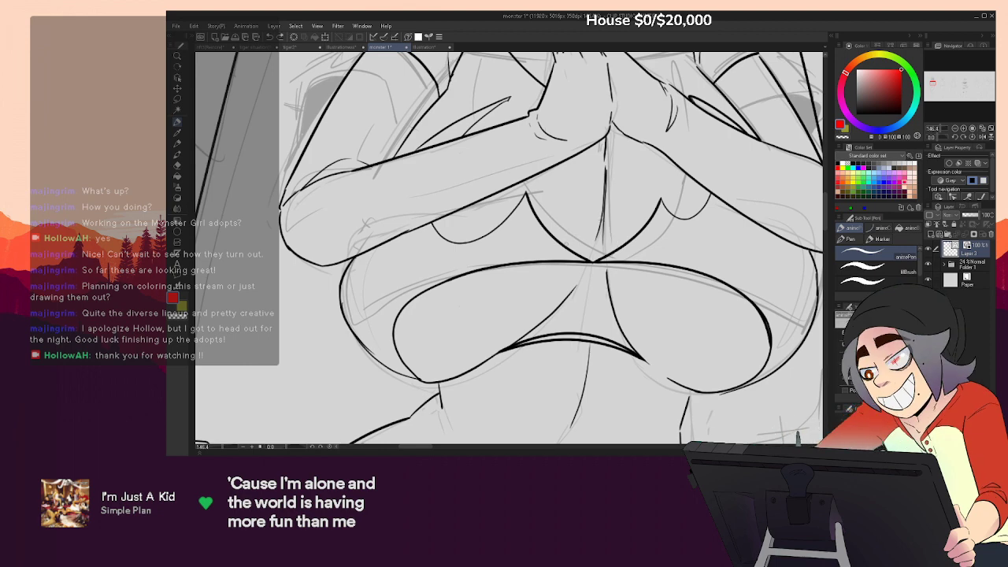
Draw a skull clasp outline with round cranium, cheekbones and jaw at the chest opening's lower point, erasing the garment lines inside it
drag(567, 248, 565, 262)
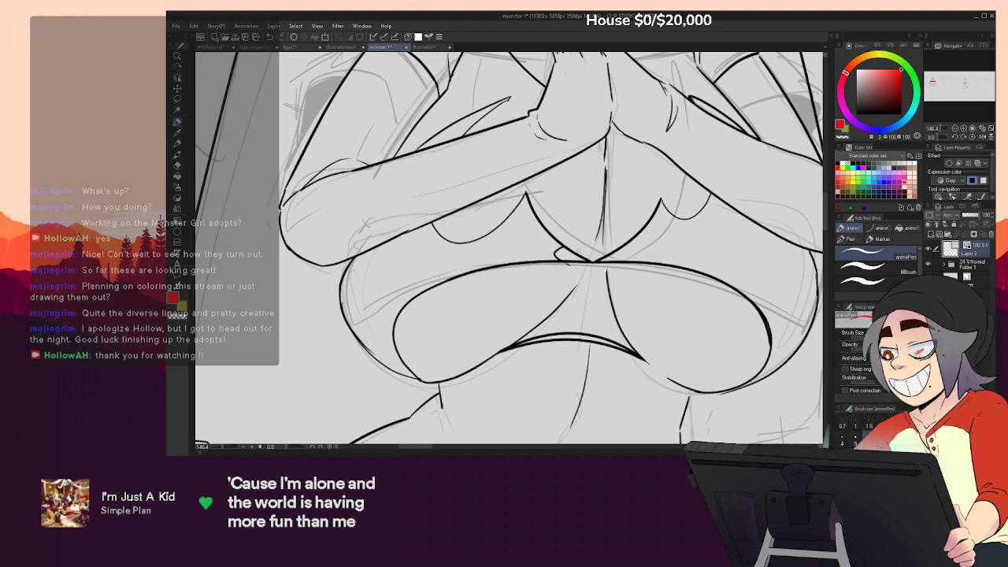
drag(619, 223, 627, 261)
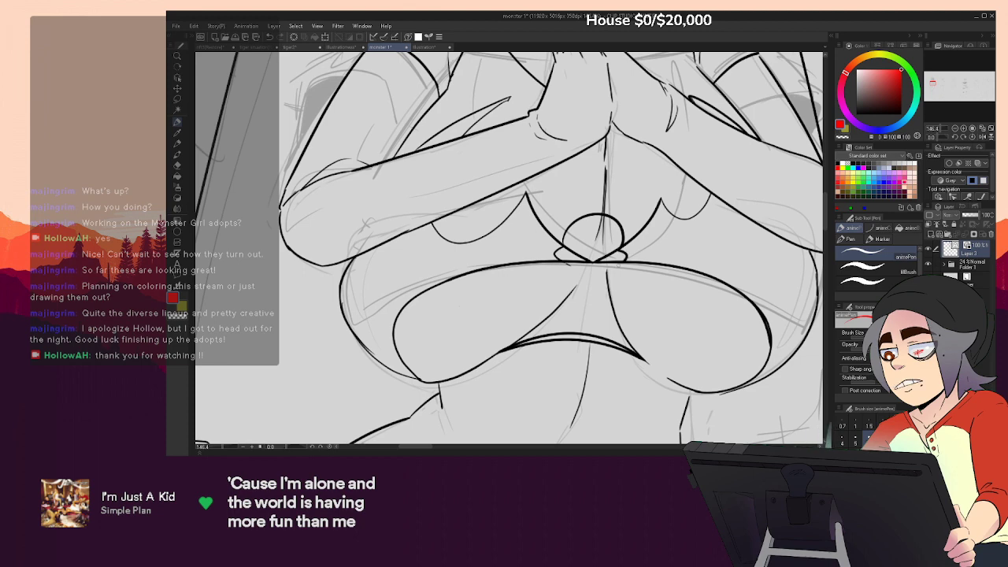
mouse_move(568, 266)
mouse_down()
mouse_move(571, 279)
mouse_move(609, 282)
mouse_up()
key(e)
mouse_move(568, 254)
mouse_down()
mouse_move(592, 265)
mouse_move(604, 222)
mouse_up()
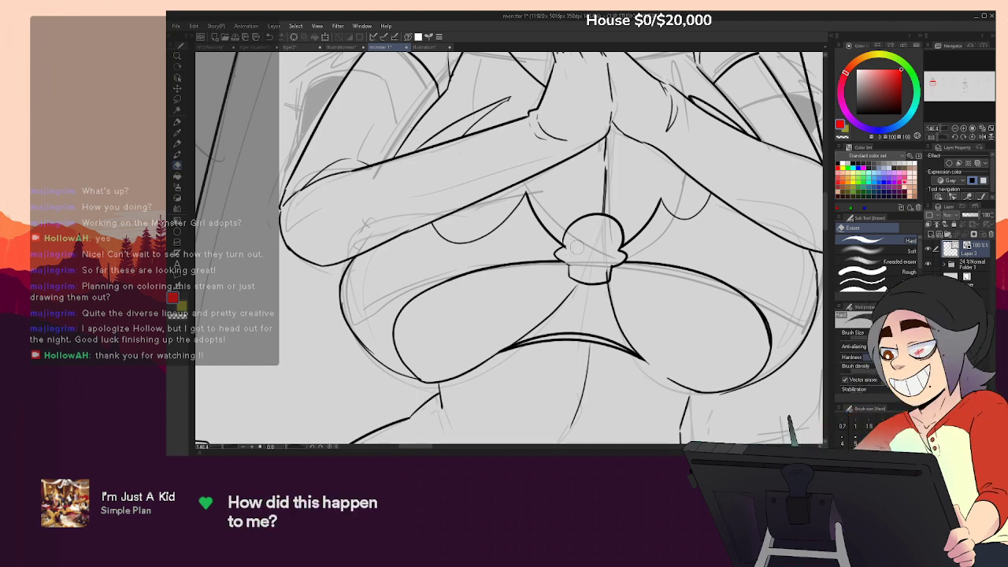
Draw the skull clasp's oval eye sockets and small nose, reworking them until the sockets match
key(p)
drag(572, 237, 586, 240)
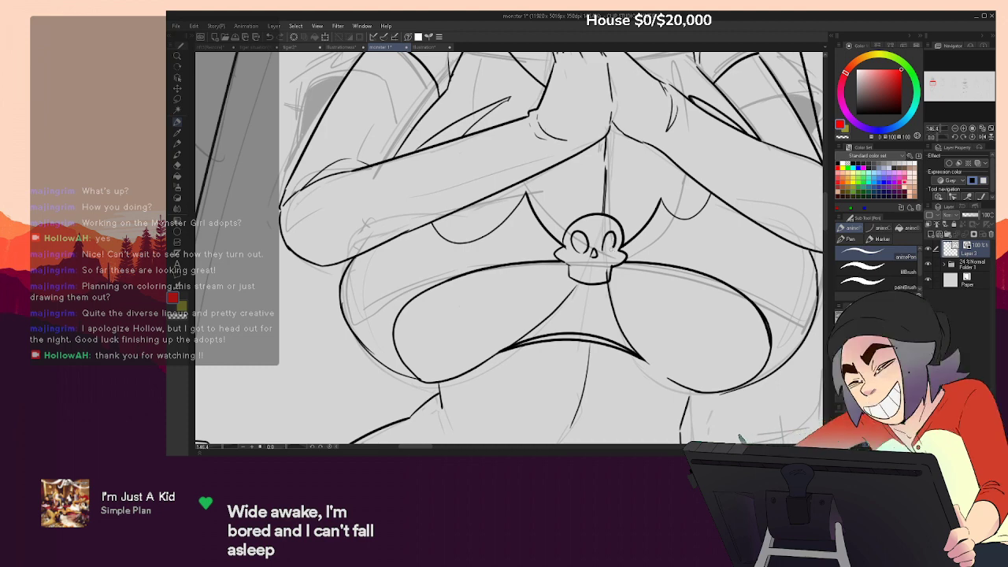
key(ctrl+z)
key(ctrl+z)
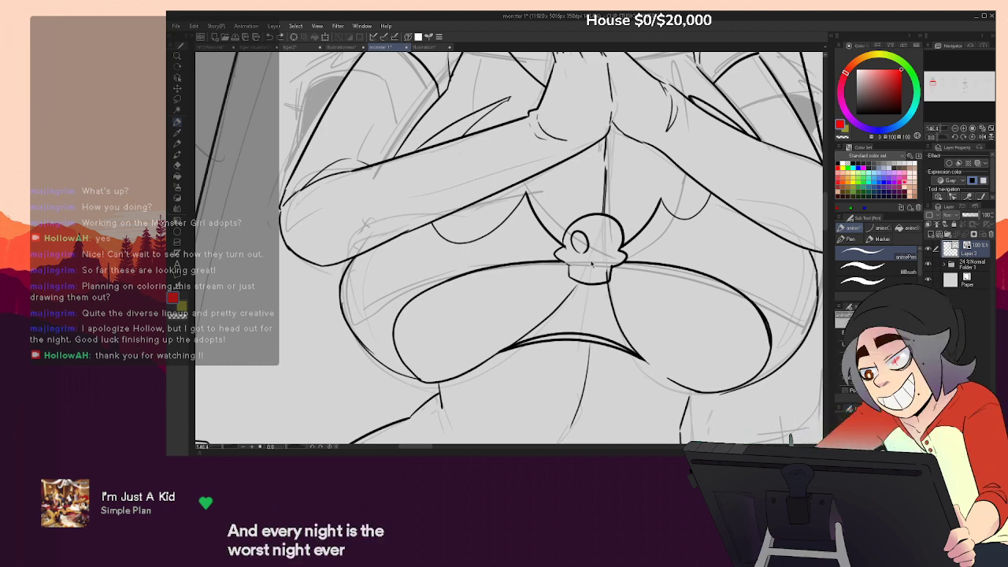
drag(611, 236, 608, 251)
mouse_move(604, 247)
mouse_down()
mouse_move(614, 236)
mouse_move(603, 252)
mouse_move(601, 244)
mouse_up()
key(ctrl+z)
key(ctrl+z)
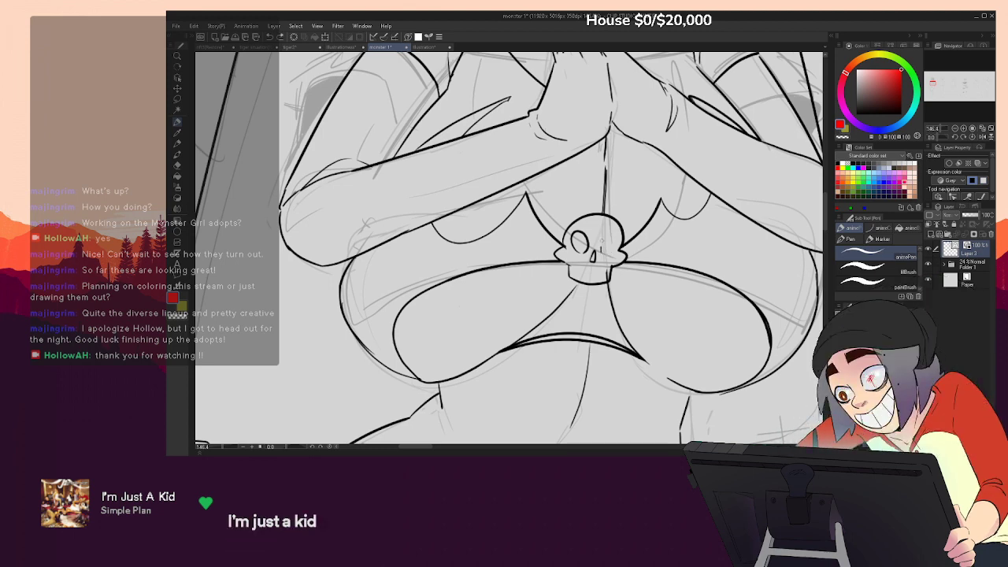
key(ctrl+z)
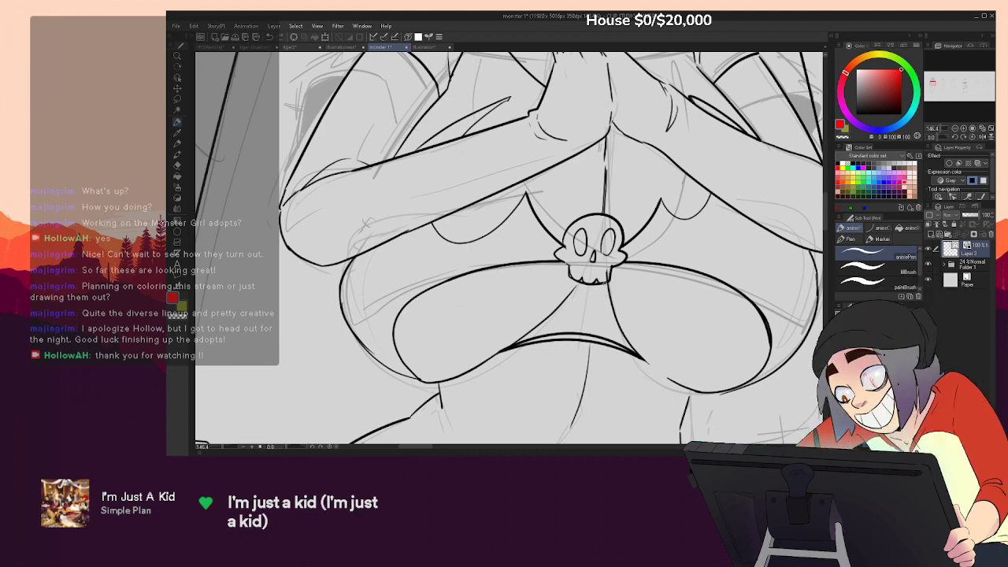
Trim the skull clasp's protruding cheekbones, redraw them narrower and refine the rounded teeth along its jaw
key(e)
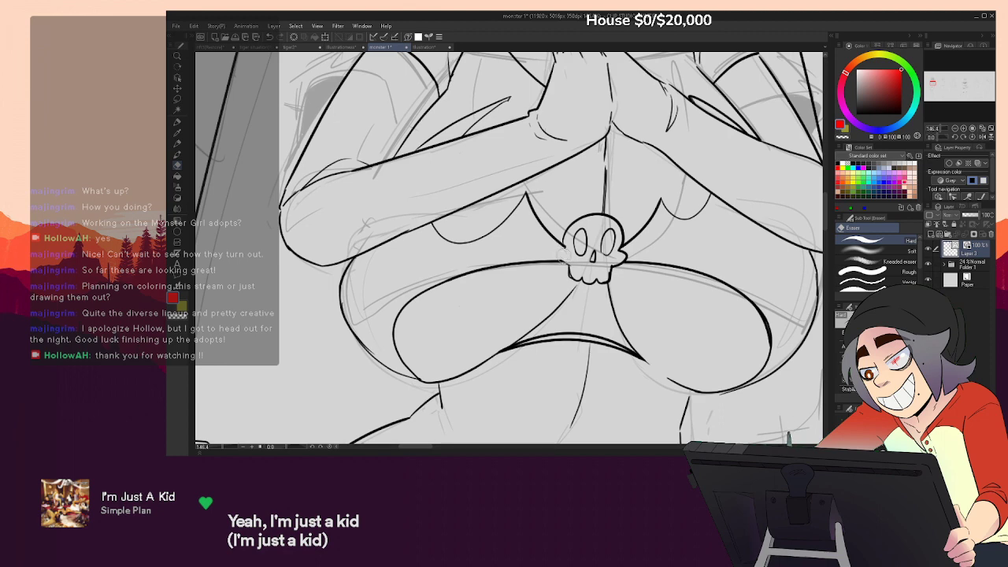
key(p)
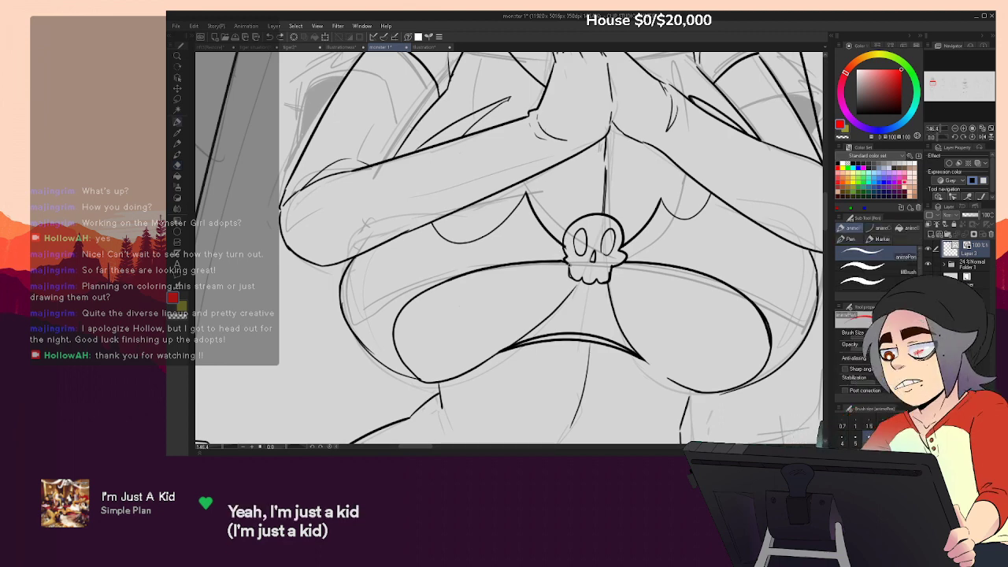
key(e)
key(p)
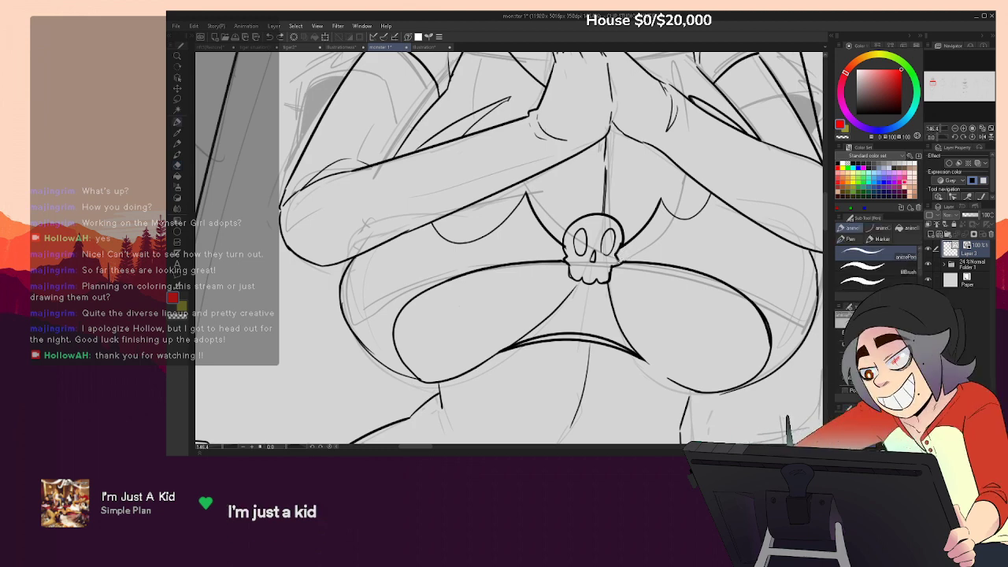
key(e)
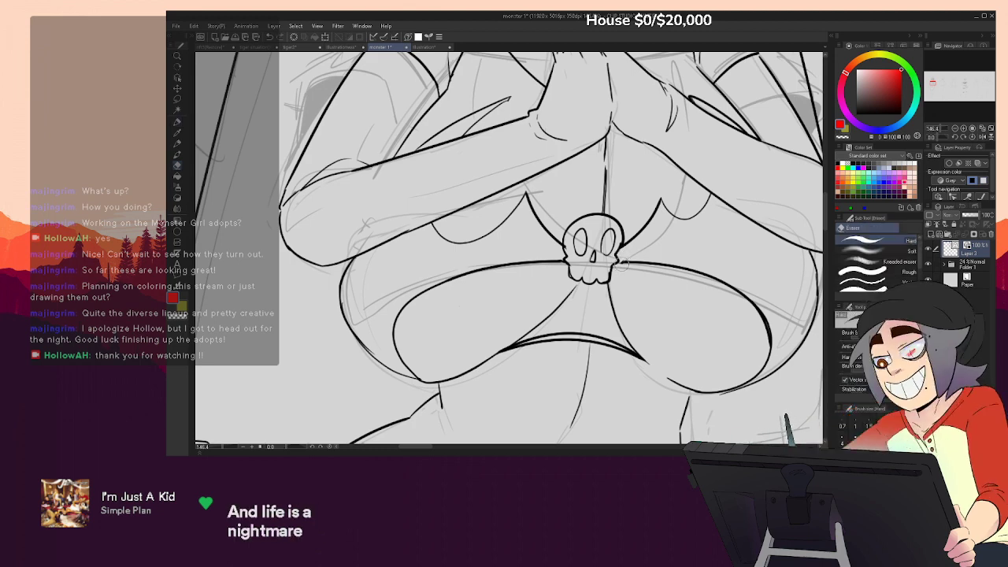
key(p)
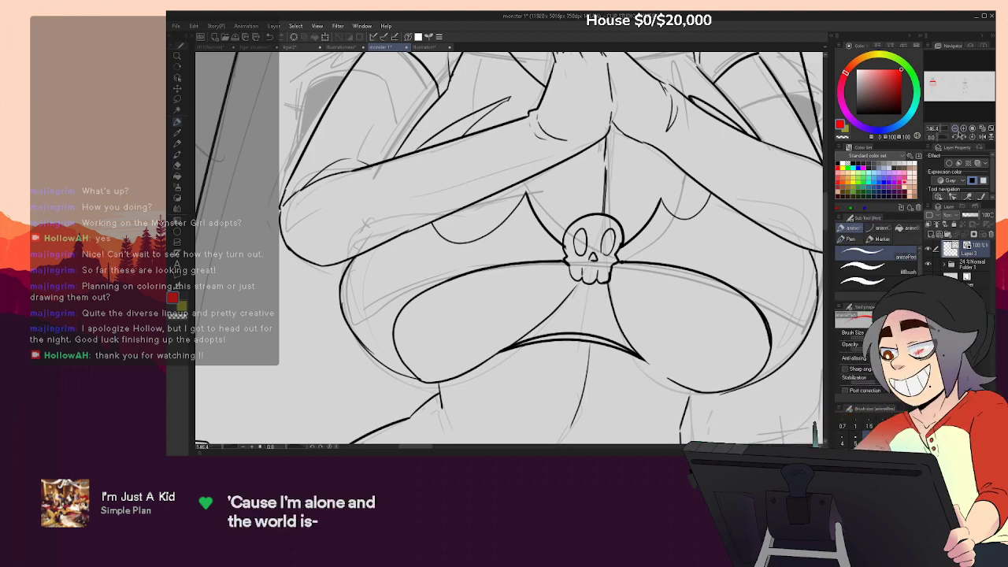
Ink the upper edges of the bikini bottom's side straps, running from the V-shaped front out to each hip
click(956, 128)
click(955, 129)
click(955, 128)
click(956, 128)
click(956, 128)
drag(651, 270, 712, 256)
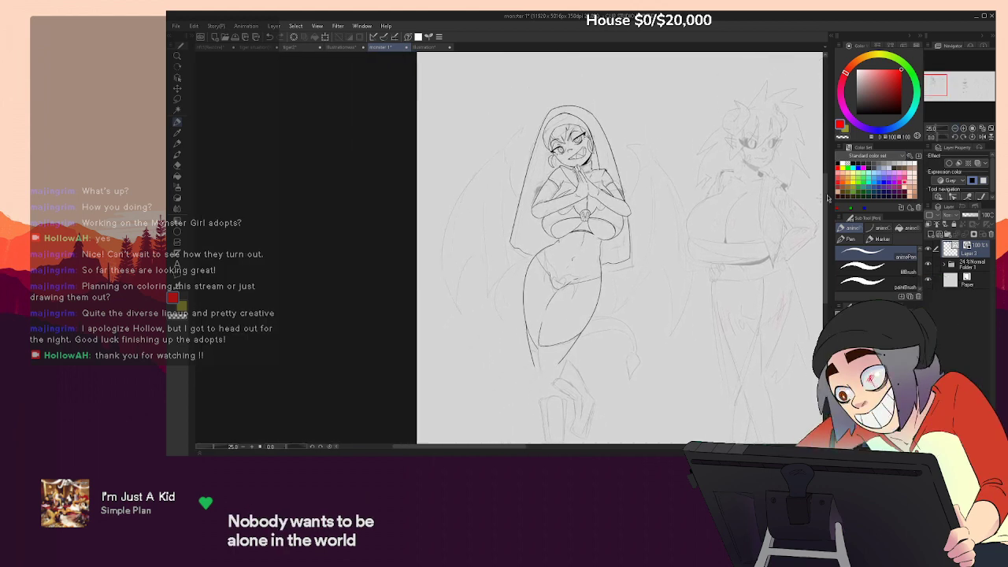
click(973, 128)
mouse_move(719, 363)
mouse_down()
mouse_move(582, 264)
mouse_move(576, 243)
mouse_up()
key(ctrl+z)
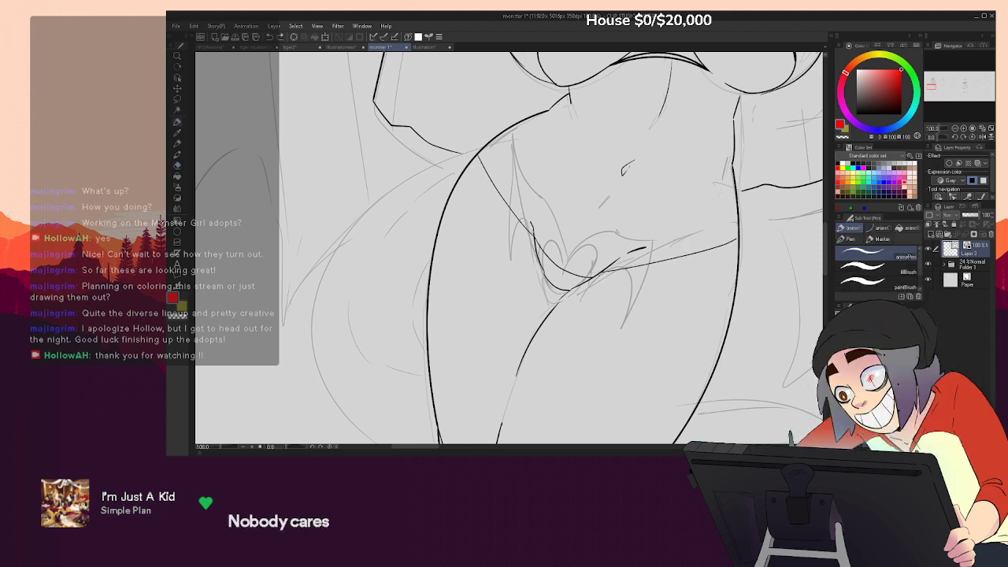
drag(534, 233, 497, 137)
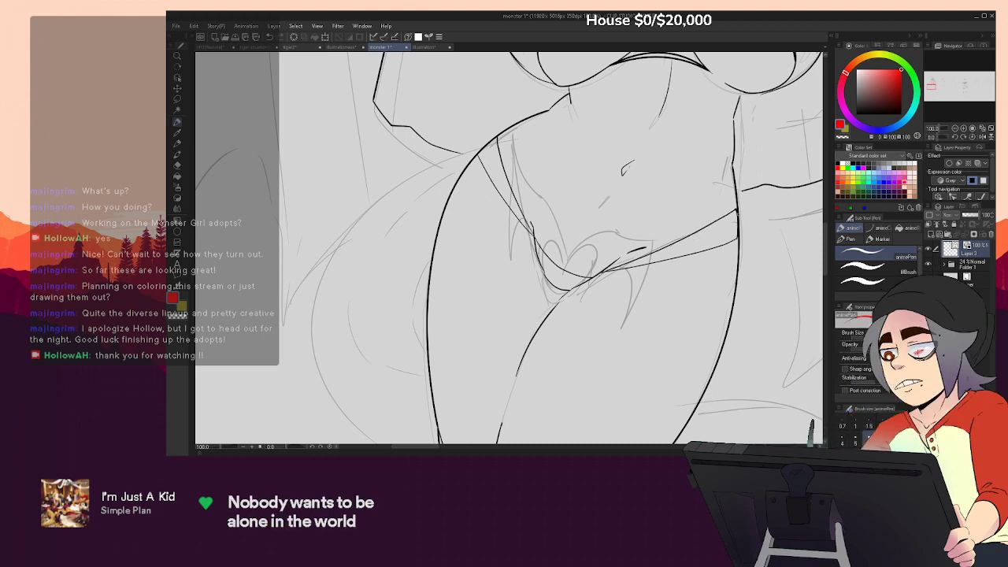
Redraw the upper edge of the longer side strap as a rising curve from the V-shaped front to the hip
key(ctrl+z)
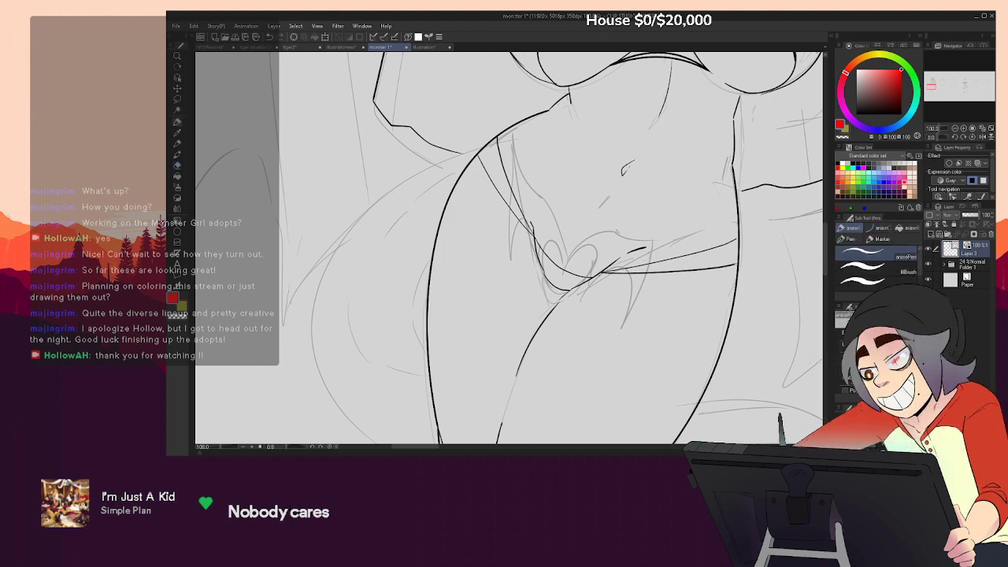
key(ctrl+z)
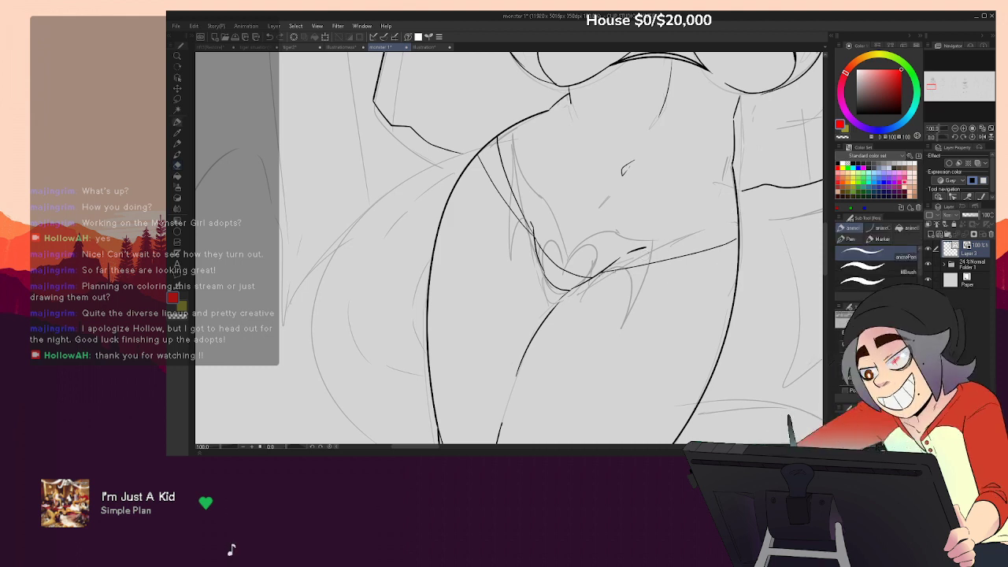
drag(603, 269, 738, 211)
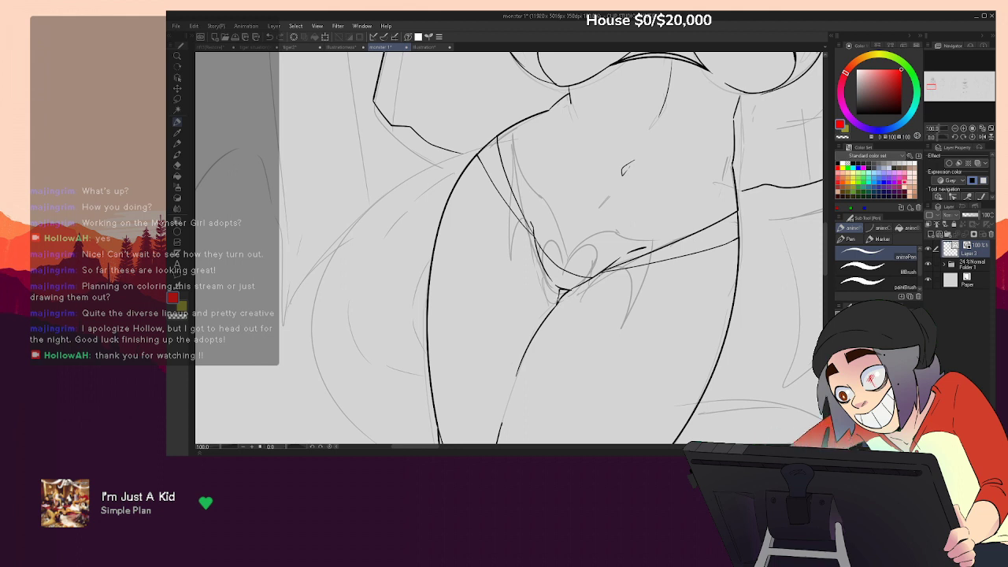
Erase the stray ink marks around the bikini bottom's V-shaped front and clean up where the side straps meet it
drag(579, 243, 579, 253)
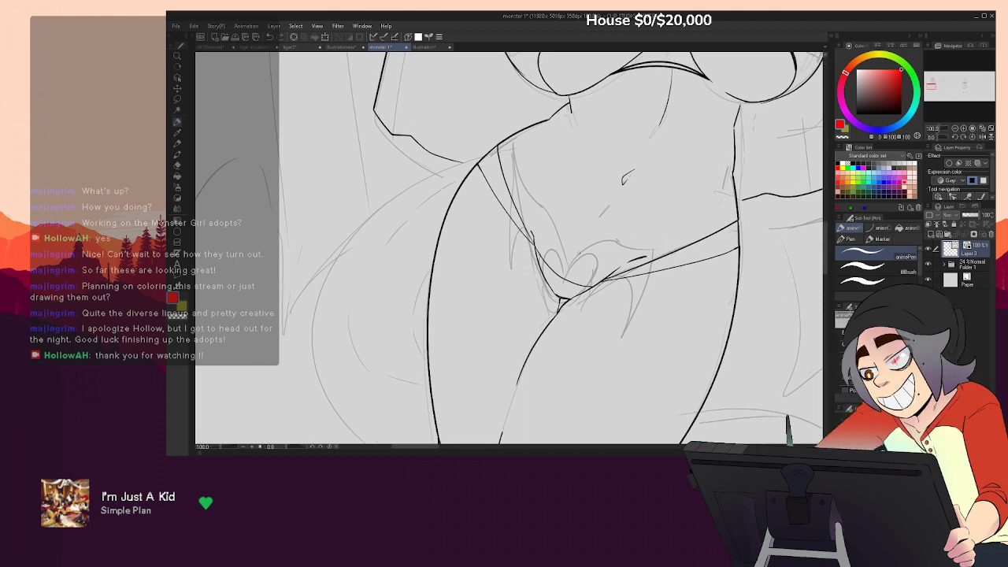
key(e)
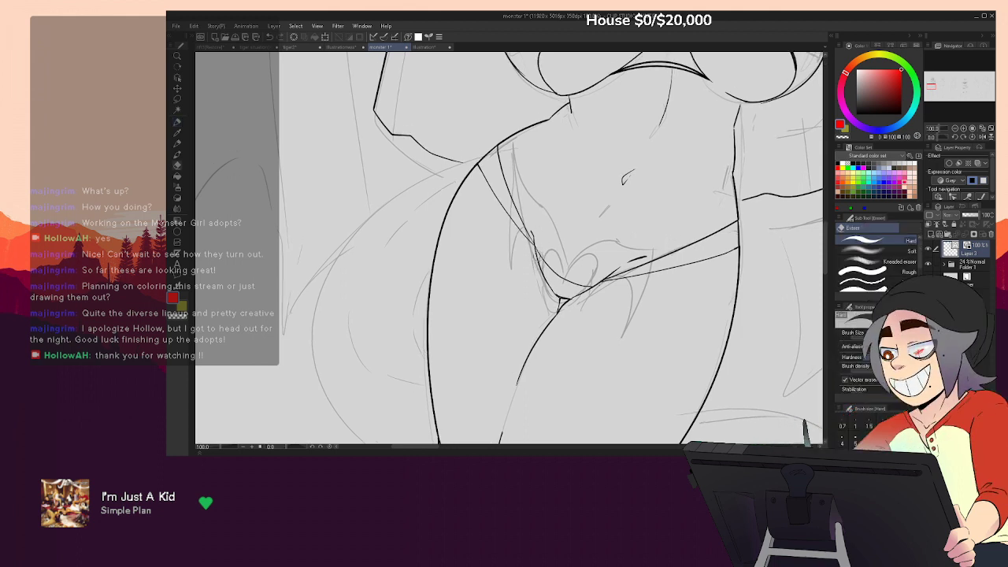
key(p)
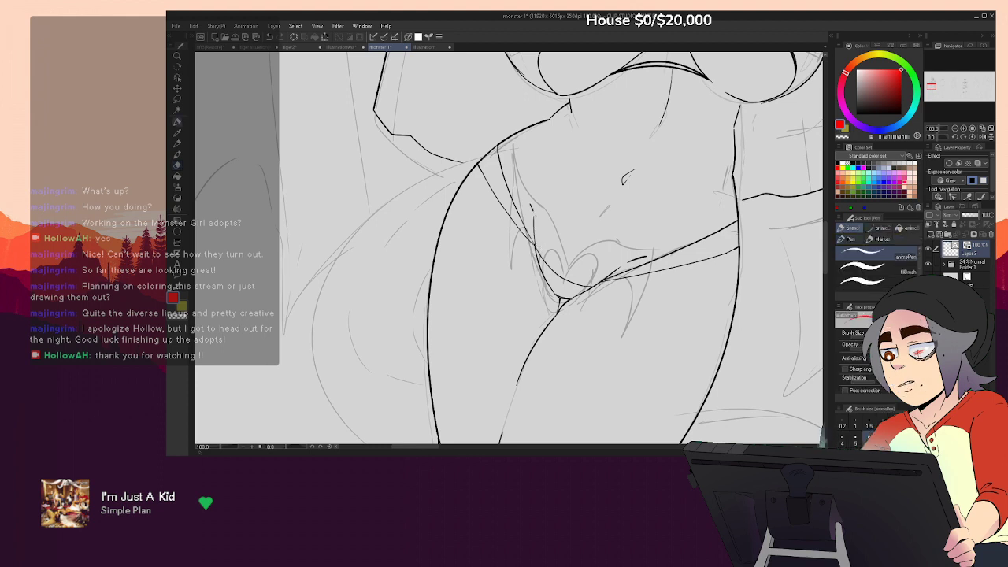
key(e)
mouse_move(646, 257)
mouse_down()
mouse_move(612, 276)
mouse_move(621, 266)
mouse_move(604, 260)
mouse_up()
key(p)
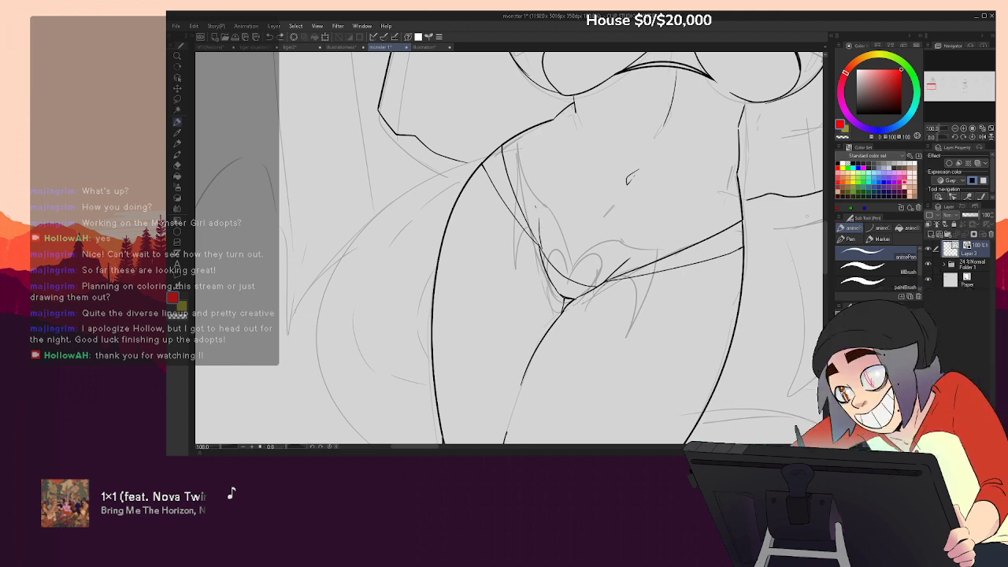
Try to ink an inner line beneath the upper edge of the bikini bottom's longer side strap
click(955, 129)
click(955, 130)
click(955, 129)
click(954, 129)
mouse_move(701, 268)
mouse_down()
mouse_move(699, 247)
mouse_move(709, 279)
mouse_up()
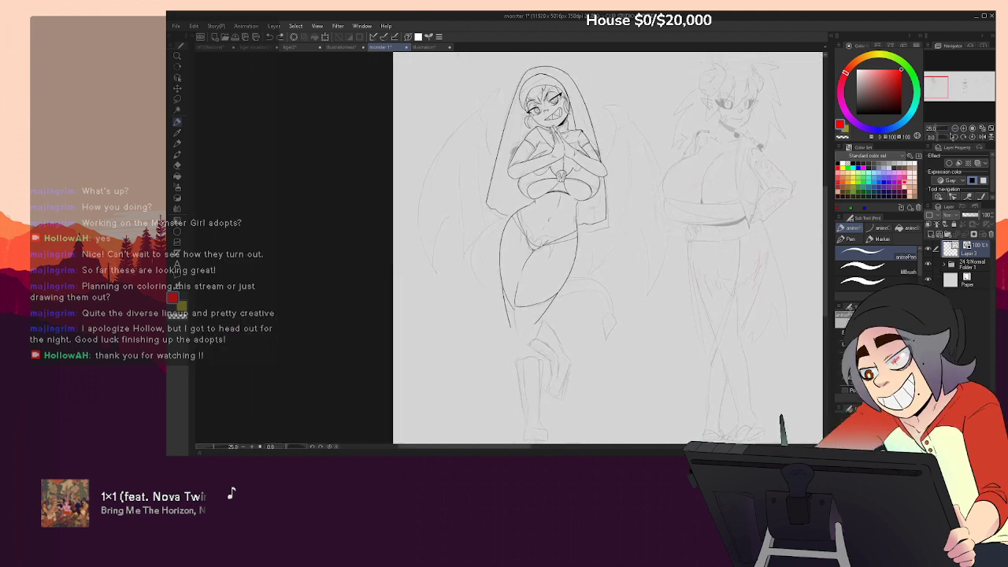
click(964, 129)
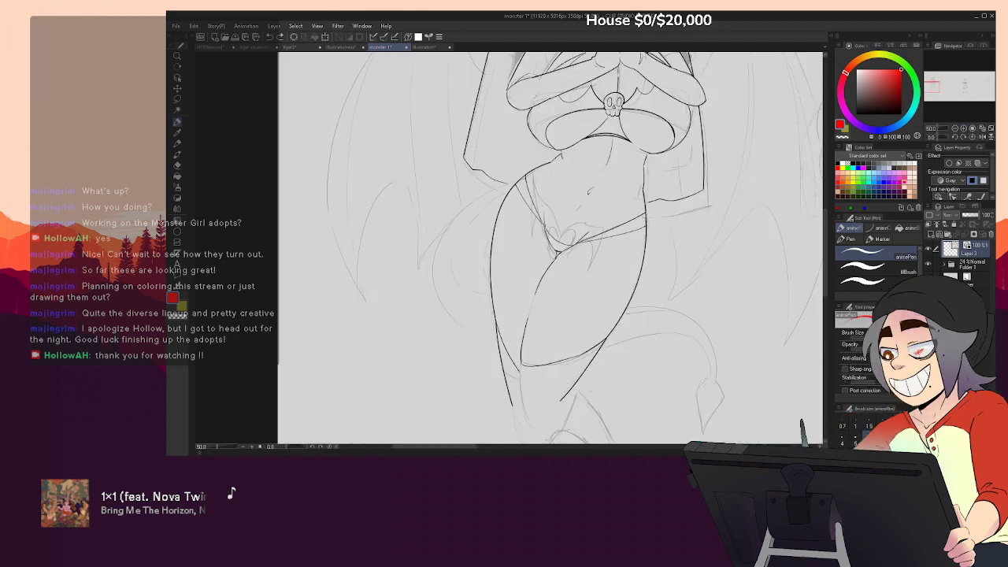
drag(624, 229, 645, 216)
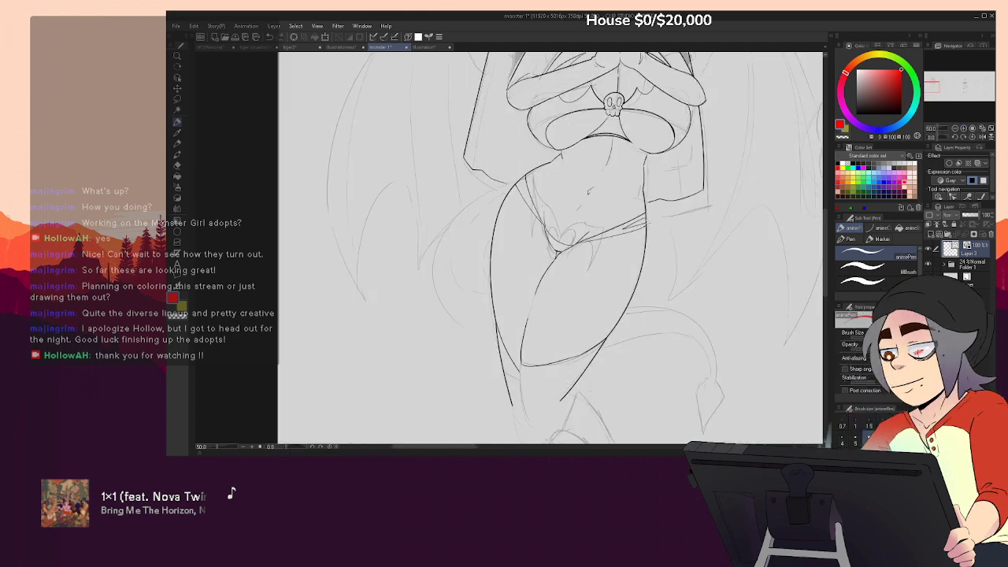
click(878, 228)
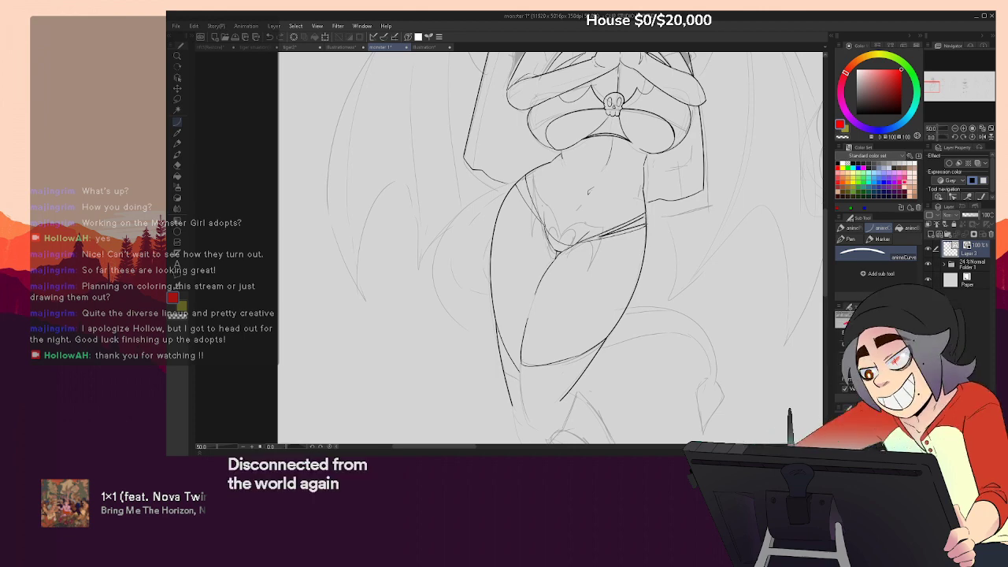
key(ctrl+z)
scroll(655, 226, up, 12)
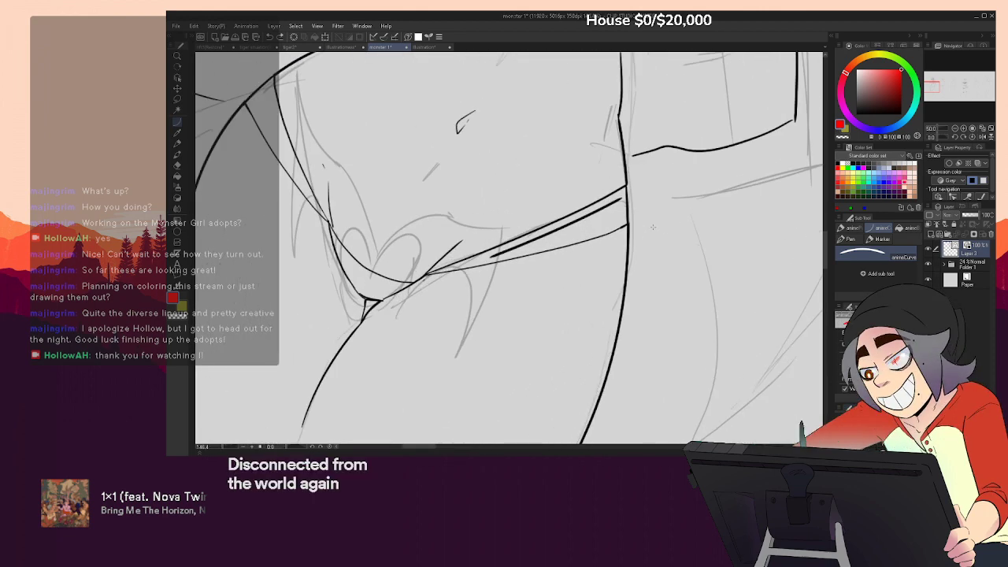
key(ctrl+z)
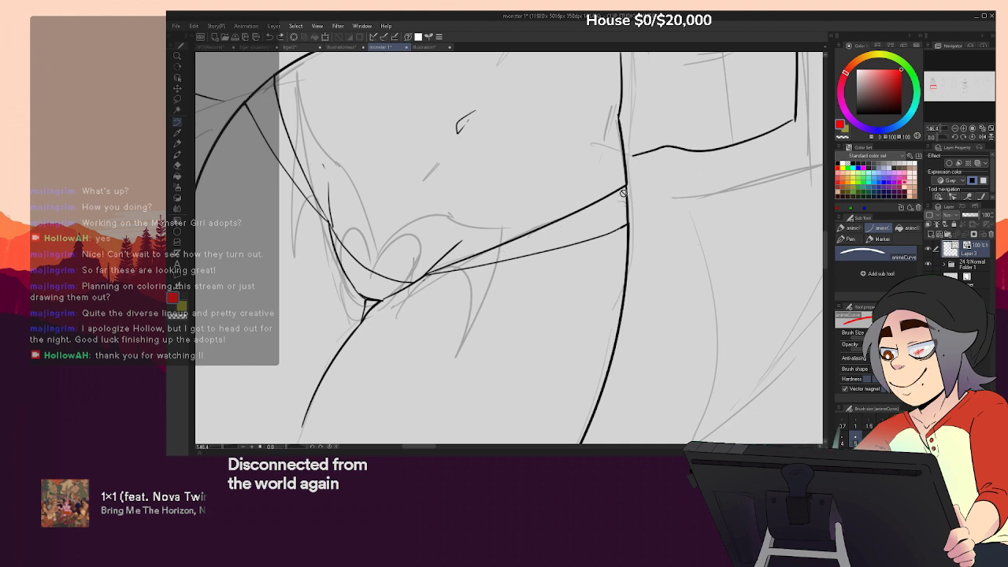
Ink a rounded strap edge wrapping over the hip and split the longer side strap into two narrow bands
key(p)
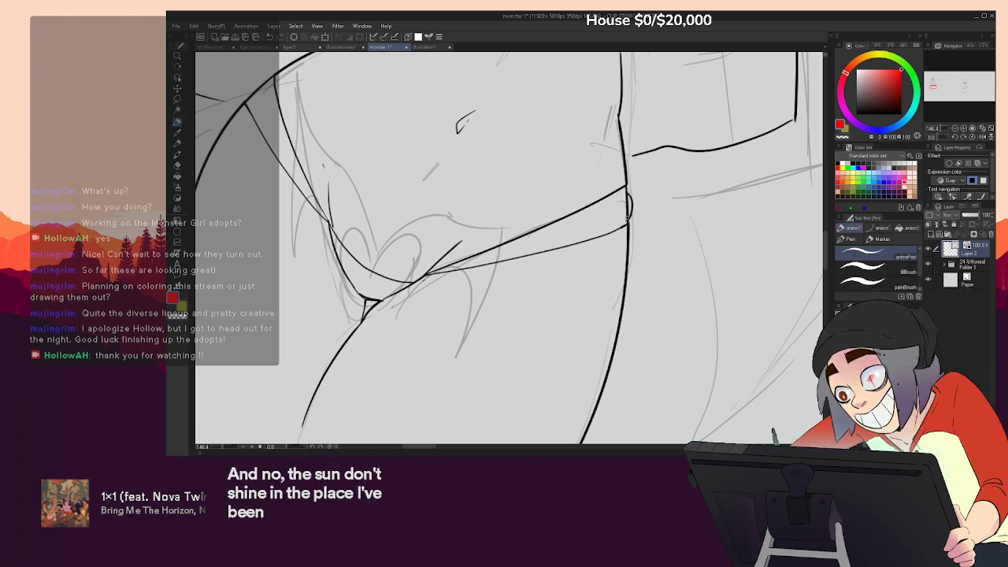
mouse_move(628, 223)
mouse_down()
mouse_move(482, 259)
mouse_move(620, 202)
mouse_up()
key(e)
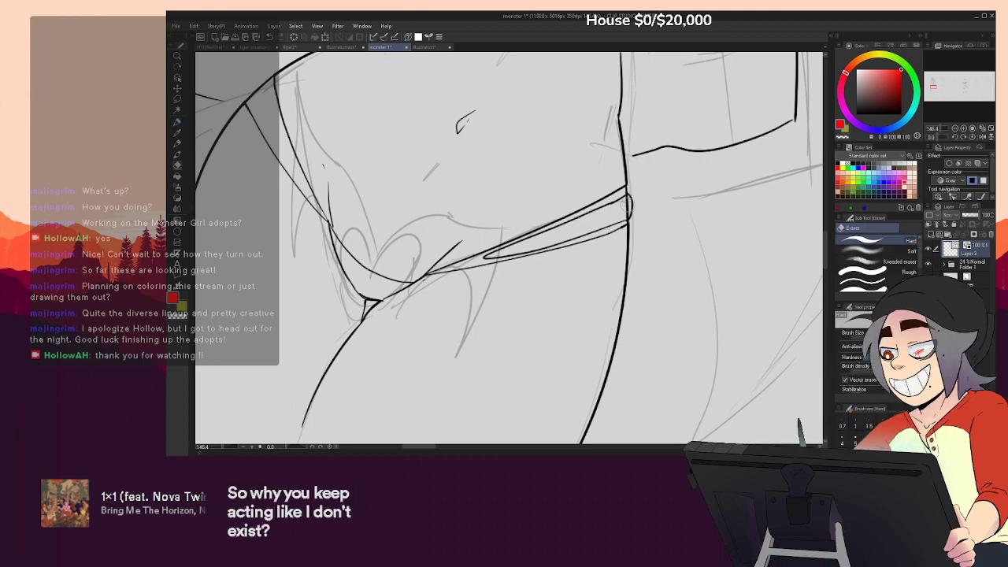
Split the shorter side strap into two bands with inner lines, and erase the body outline crossing the straps at the hips
mouse_move(251, 99)
mouse_down()
mouse_move(358, 137)
mouse_move(443, 194)
mouse_move(463, 175)
mouse_up()
key(p)
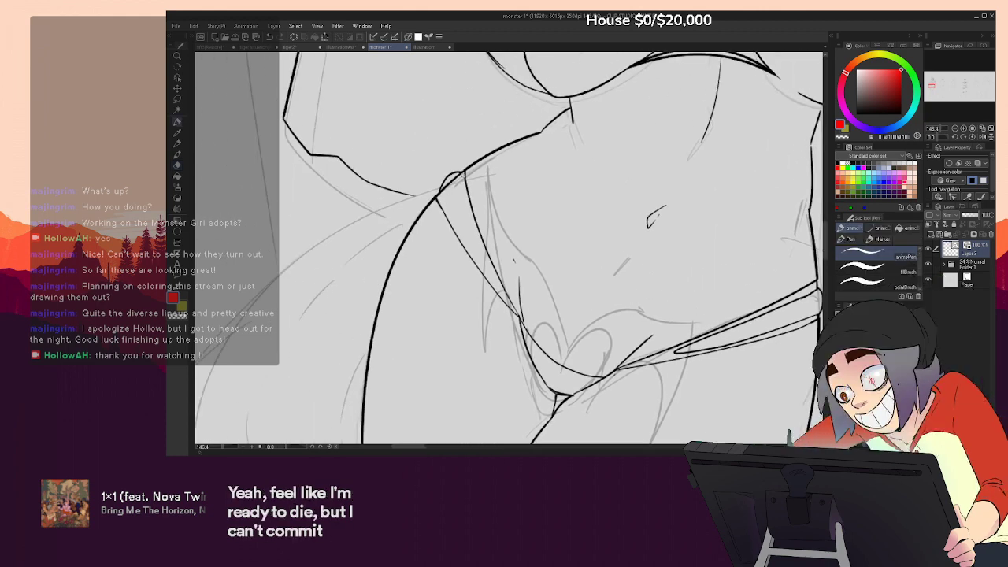
drag(440, 198, 502, 291)
drag(461, 175, 477, 244)
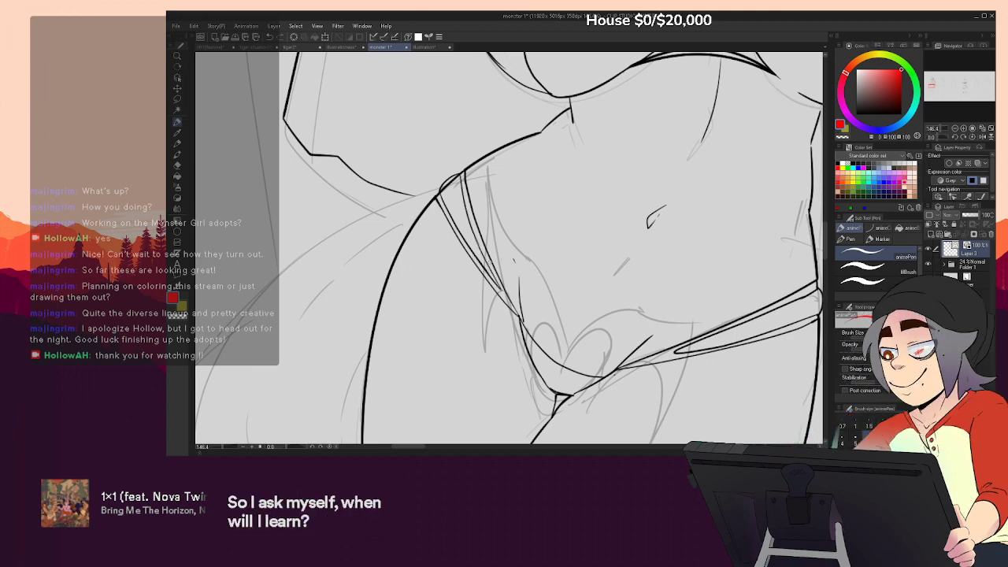
key(e)
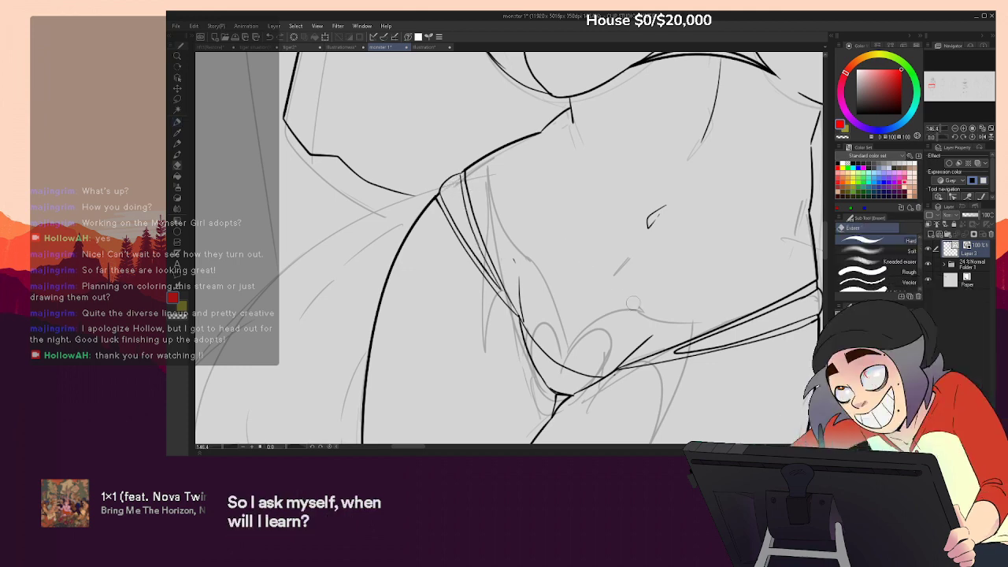
scroll(778, 263, down, 3)
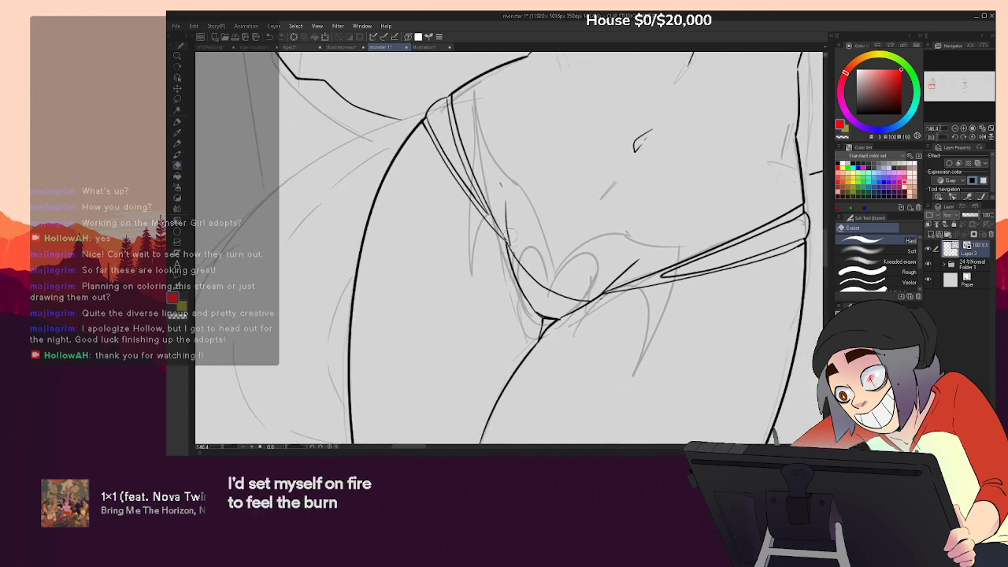
Clean up and redraw the linework where the shorter side strap meets the bikini bottom's V-shaped front
key(p)
drag(499, 242, 514, 270)
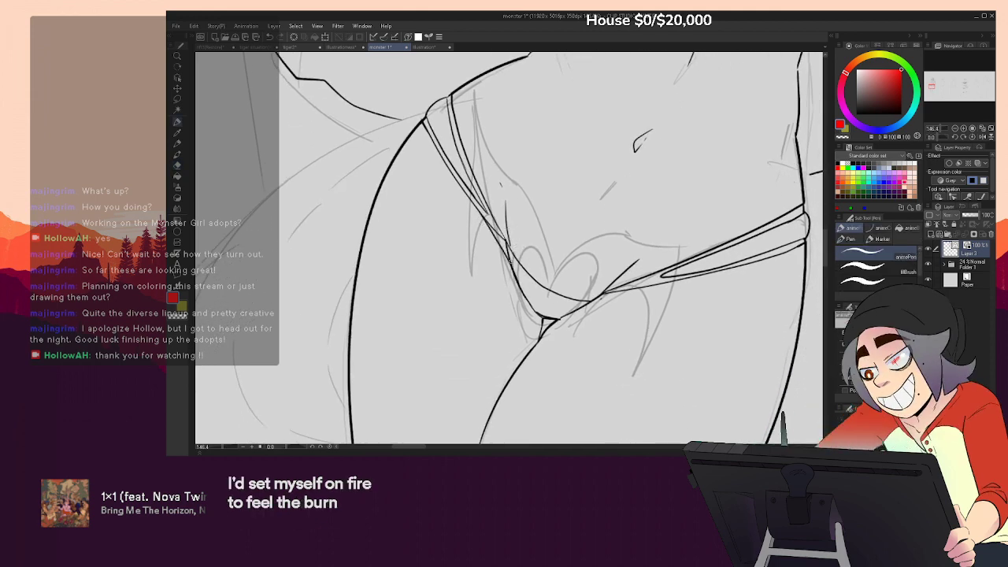
key(e)
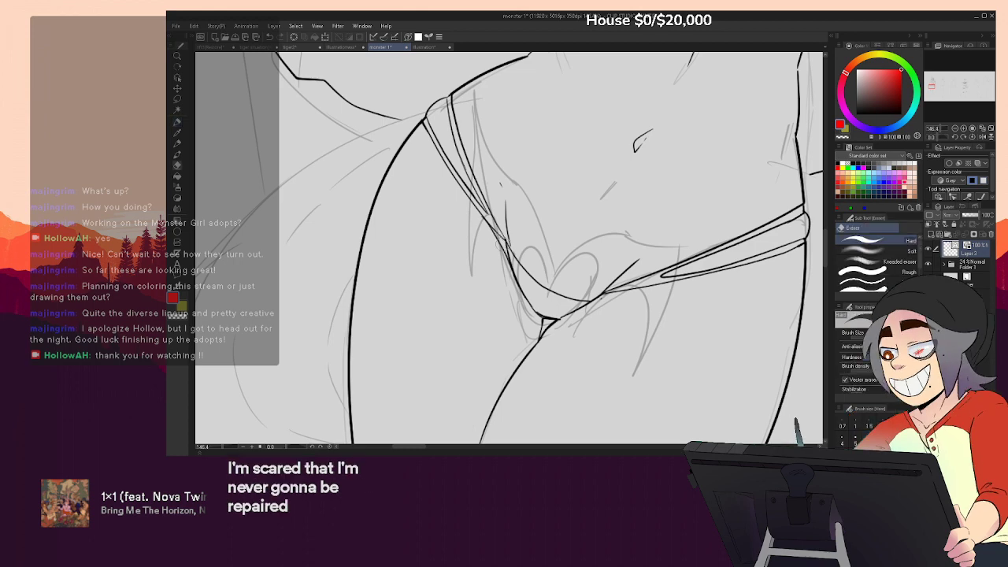
key(p)
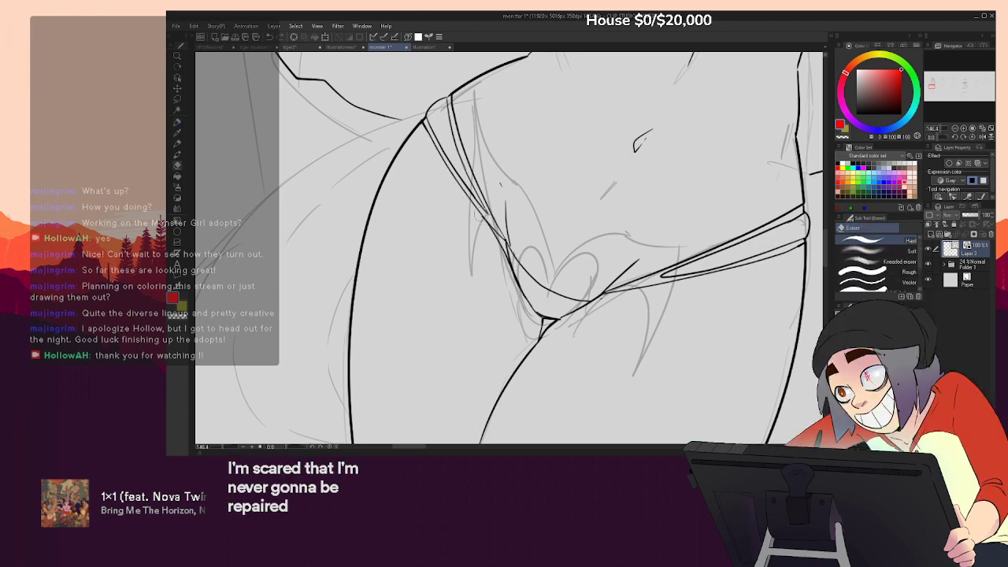
key(e)
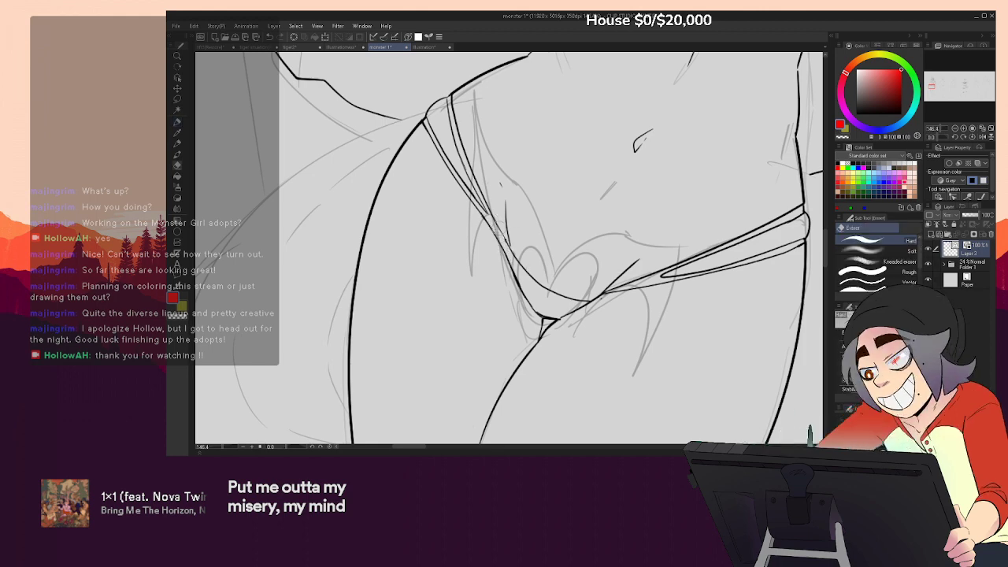
Re-ink the shorter strap's upper edge as one smooth, thicker curve from the hip down to the V-shaped front
key(p)
drag(492, 214, 524, 271)
click(482, 214)
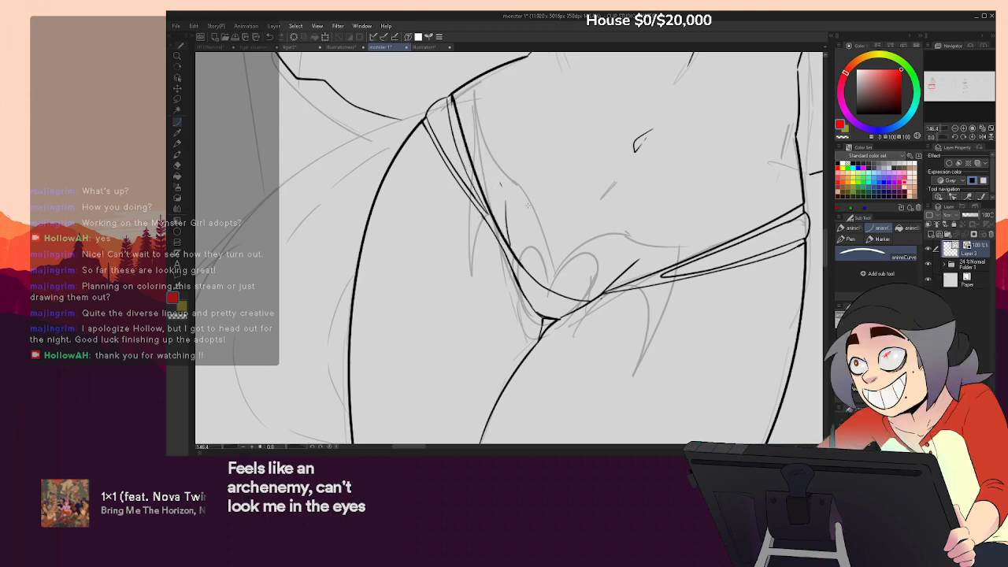
Ink smooth curves along the V-shaped front's upper and lower edges into the longer strap, and thicken the shorter strap's join
drag(549, 291, 740, 237)
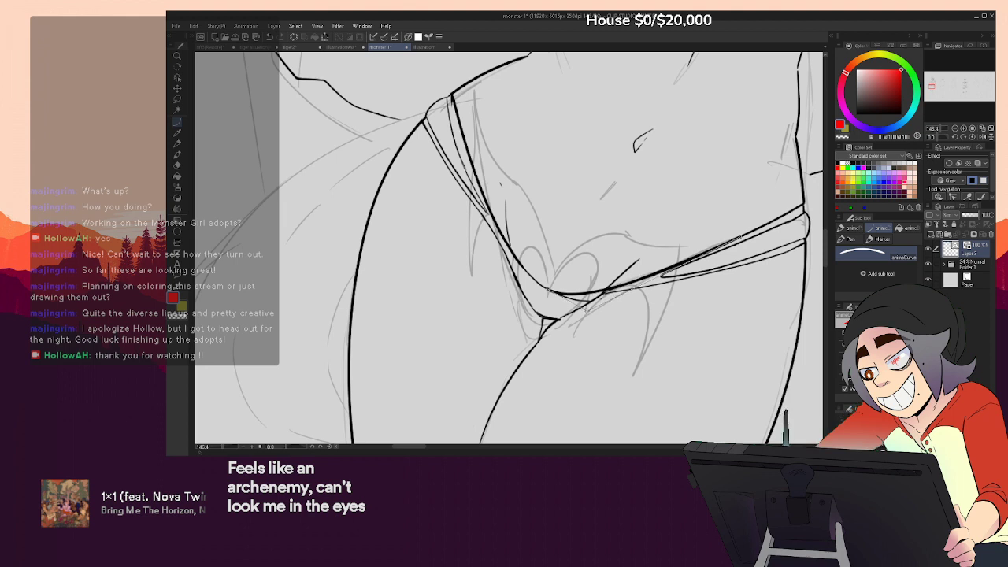
click(588, 309)
drag(561, 318, 660, 282)
click(616, 295)
key(e)
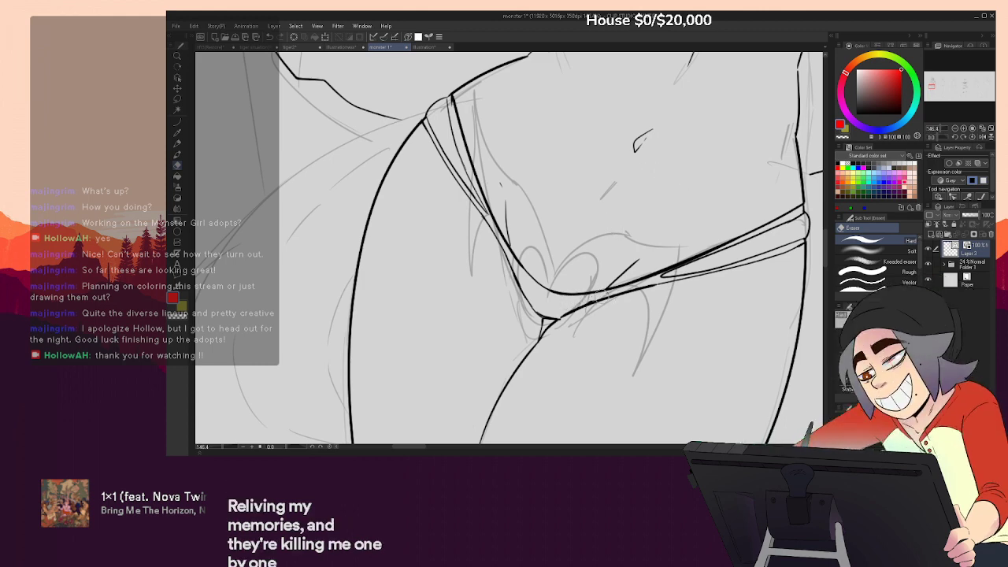
key(p)
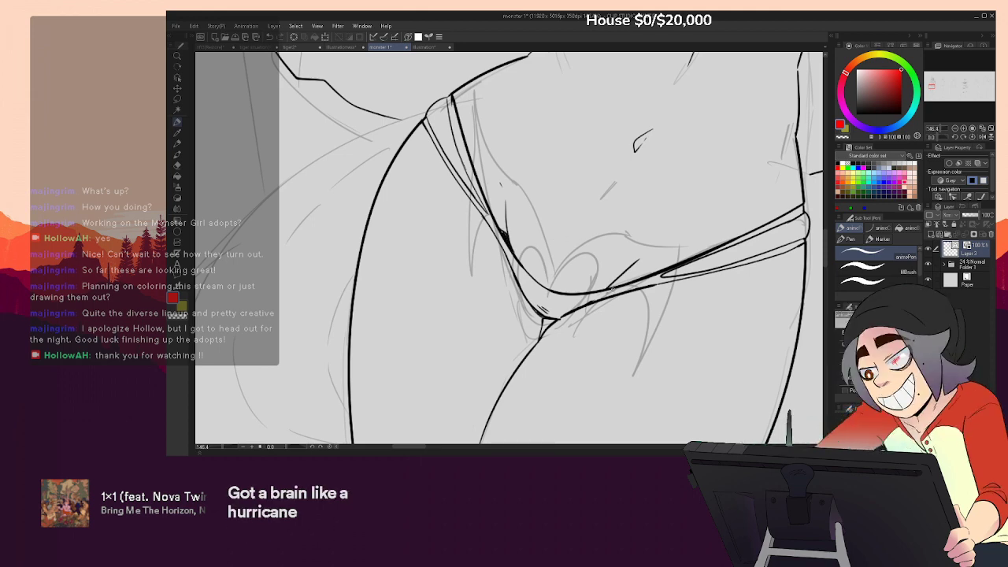
Try to ink contour strokes on the lower belly above the bikini bottom
drag(668, 237, 657, 366)
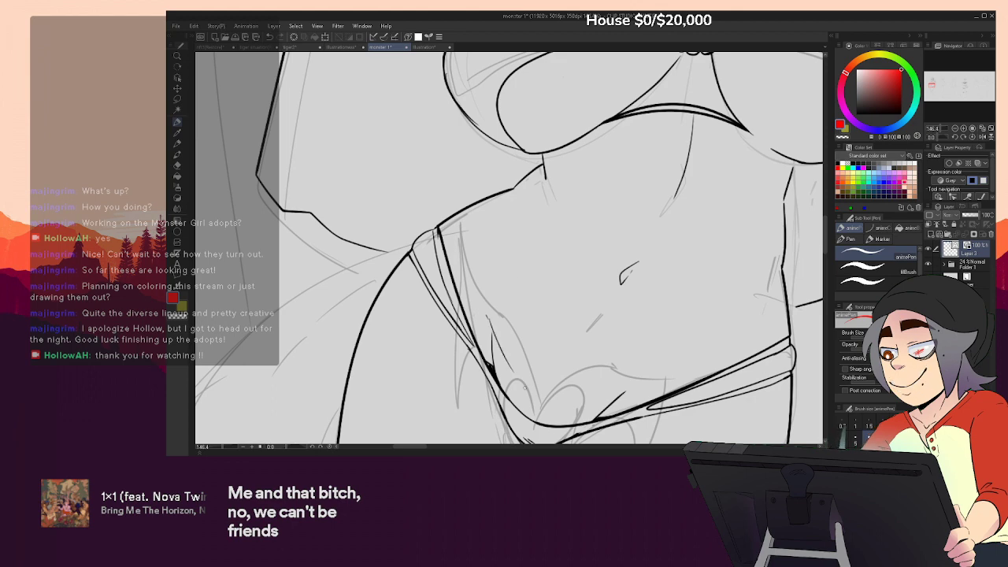
mouse_move(517, 191)
mouse_down()
mouse_move(495, 256)
mouse_move(493, 315)
mouse_up()
key(ctrl+z)
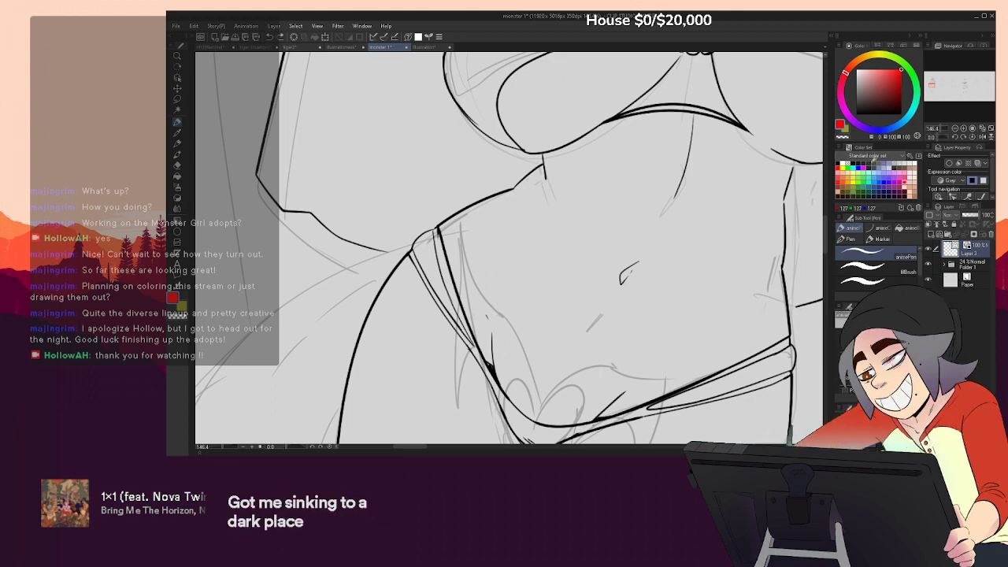
drag(533, 310, 544, 370)
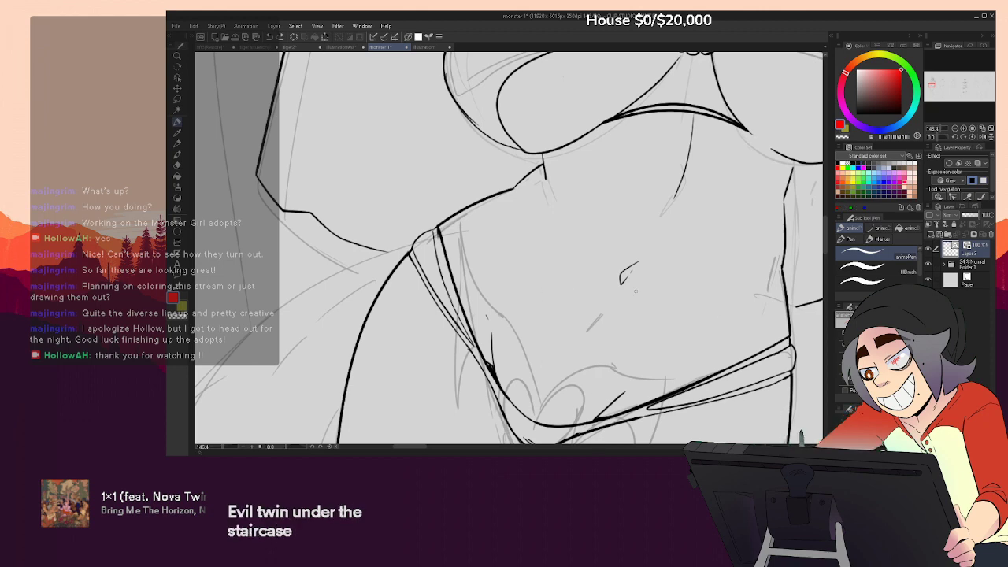
drag(609, 319, 557, 383)
key(ctrl+z)
Trim the lower end of the thigh's outer line and ink a short corner where the bent lower leg begins
click(955, 129)
click(955, 129)
click(955, 129)
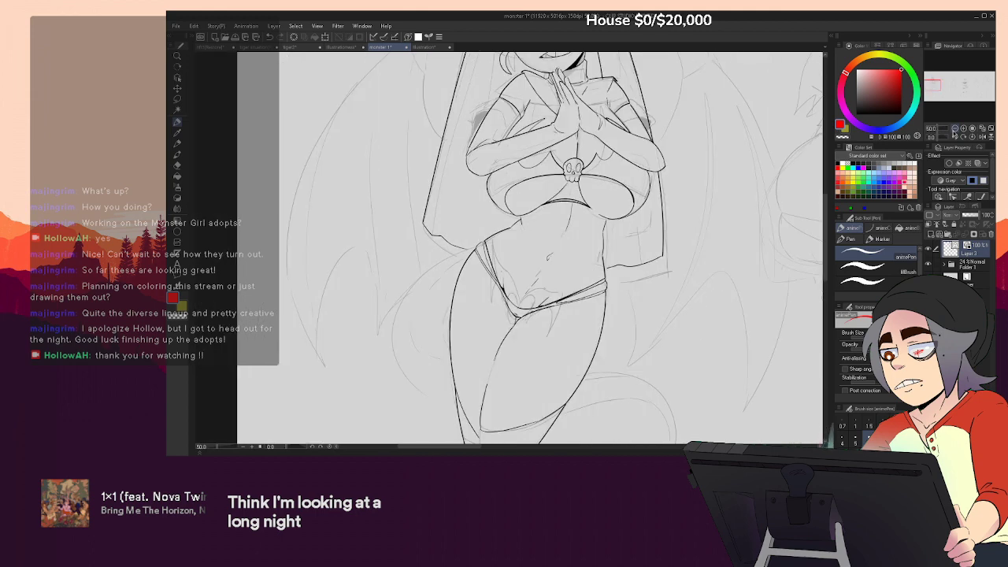
click(955, 129)
drag(682, 318, 761, 331)
drag(700, 267, 692, 197)
key(ctrl+plus)
key(ctrl+plus)
key(ctrl+plus)
key(ctrl+plus)
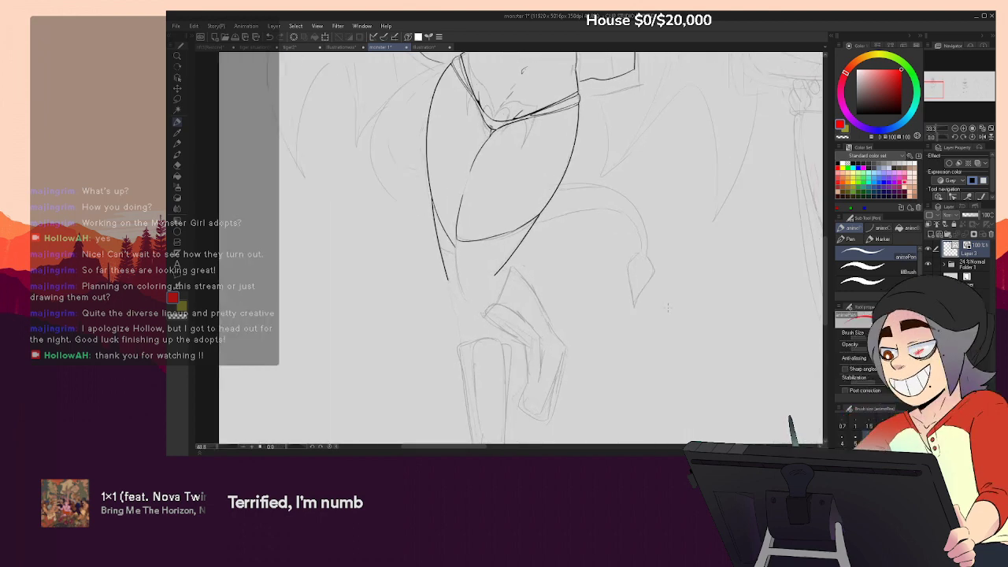
drag(470, 248, 718, 260)
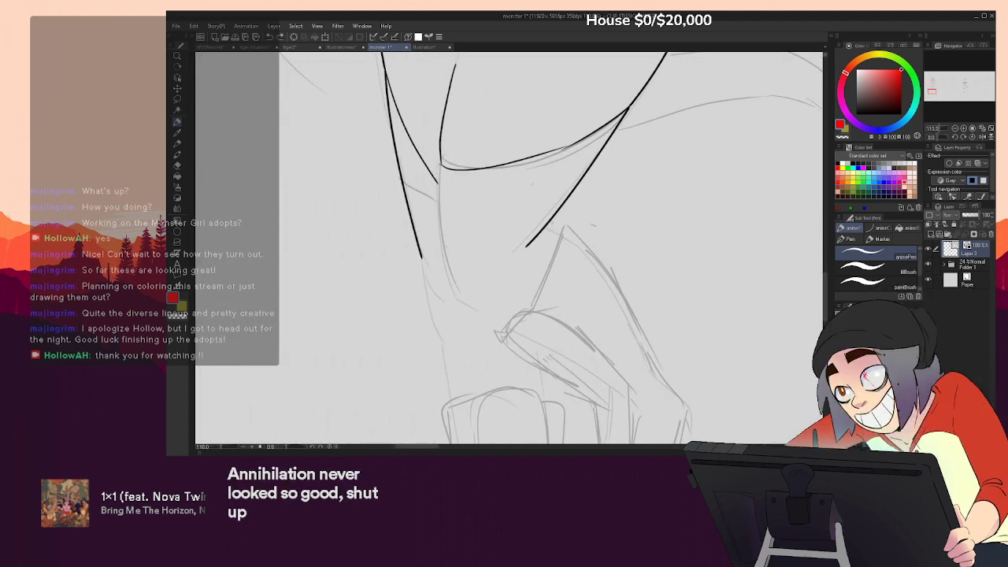
key(e)
mouse_move(547, 226)
mouse_down()
mouse_move(556, 235)
mouse_move(545, 235)
mouse_up()
key(ctrl+z)
key(p)
key(e)
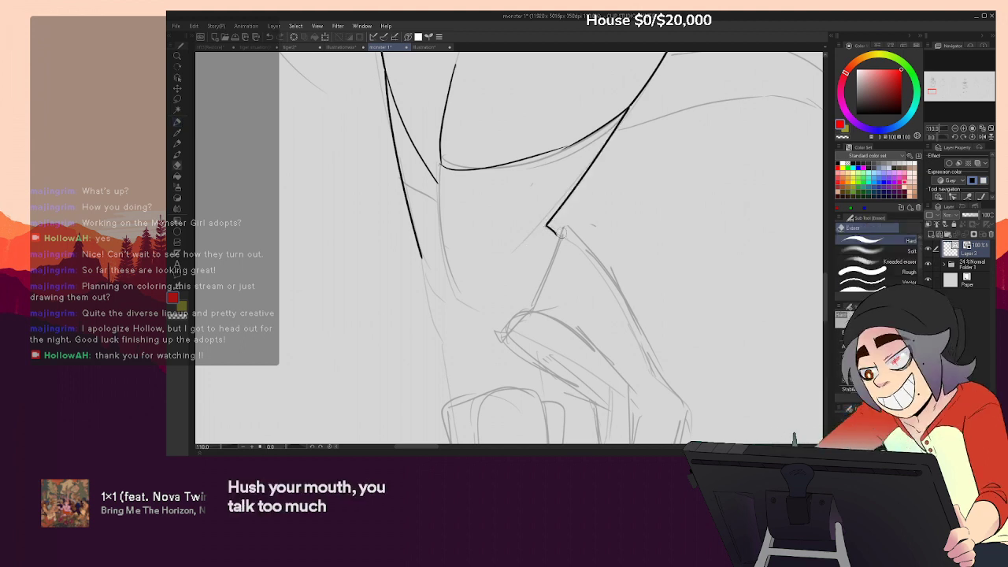
key(p)
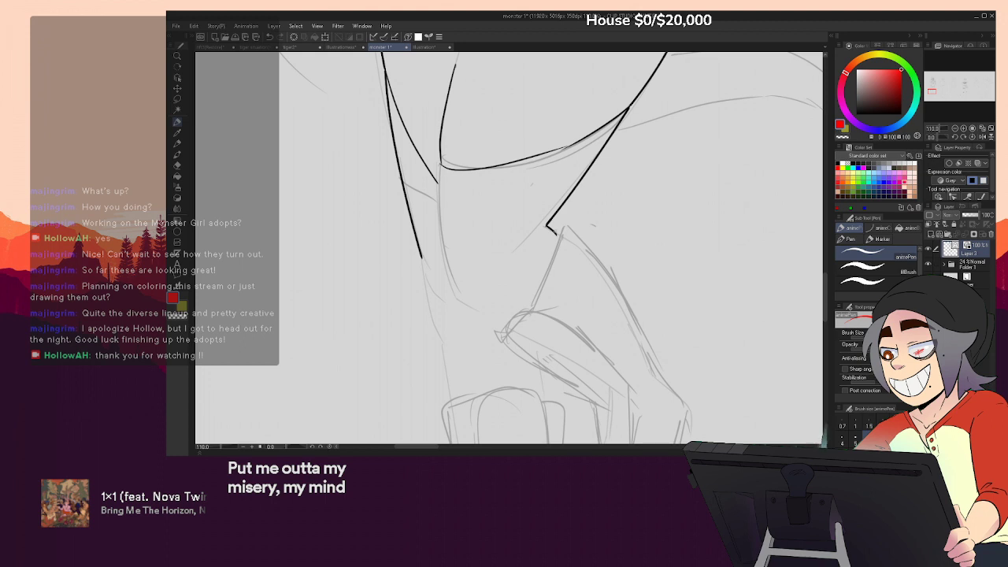
Ink a rounded curve from the thigh's corner down to the bent leg's inner point, plus the short edge beside the corner
drag(581, 285, 581, 290)
key(ctrl+z)
mouse_move(556, 234)
mouse_down()
mouse_move(556, 329)
mouse_move(542, 339)
mouse_move(506, 331)
mouse_up()
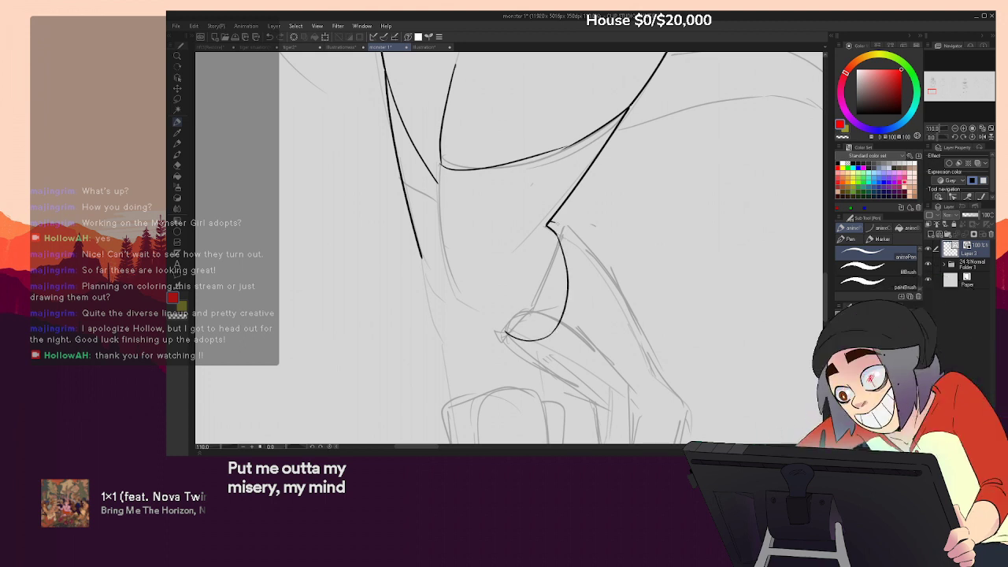
key(ctrl+z)
mouse_move(549, 223)
mouse_down()
mouse_move(571, 228)
mouse_move(596, 258)
mouse_move(597, 224)
mouse_up()
Ink the long outer edge of the bent lower leg from the thigh's corner down toward the hock
scroll(597, 224, down, 1)
drag(519, 154, 636, 315)
key(ctrl+z)
drag(520, 156, 635, 312)
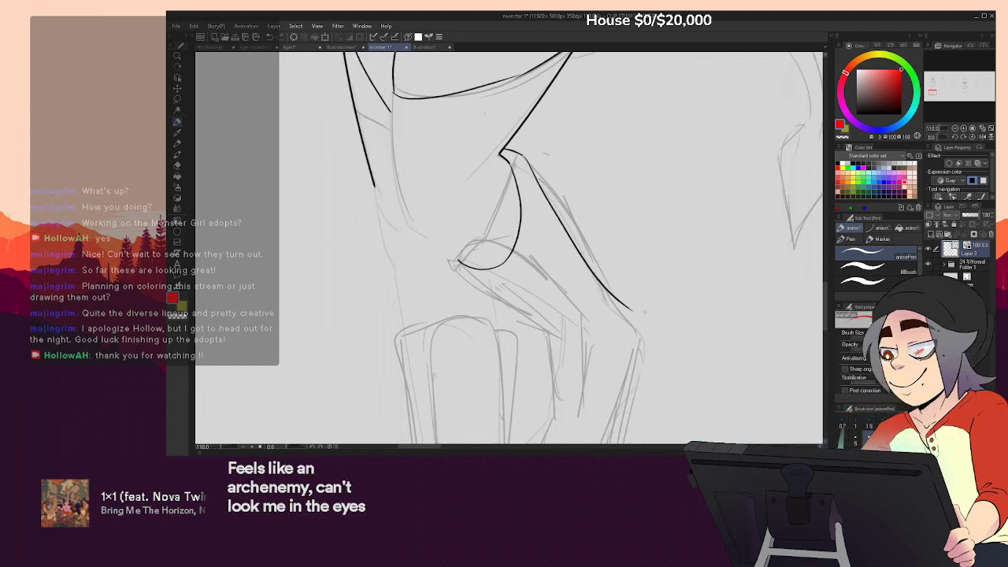
key(ctrl+z)
mouse_move(521, 158)
mouse_down()
mouse_move(571, 251)
mouse_move(616, 294)
mouse_up()
key(ctrl+z)
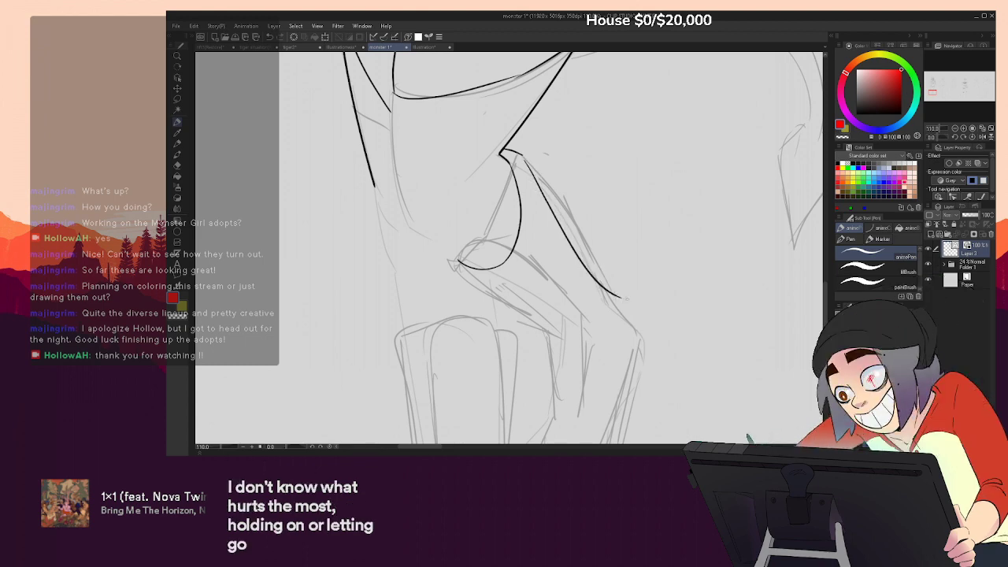
Ink the rounded hock corner continuing from the end of the bent leg's outer edge
mouse_move(626, 301)
mouse_down()
mouse_move(645, 345)
mouse_move(651, 196)
mouse_up()
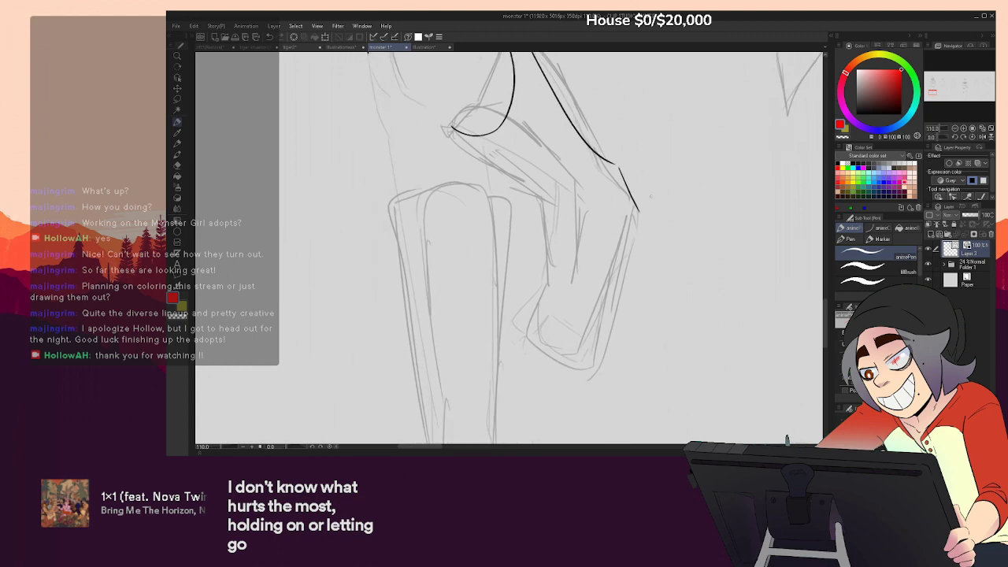
key(ctrl+z)
drag(615, 164, 635, 203)
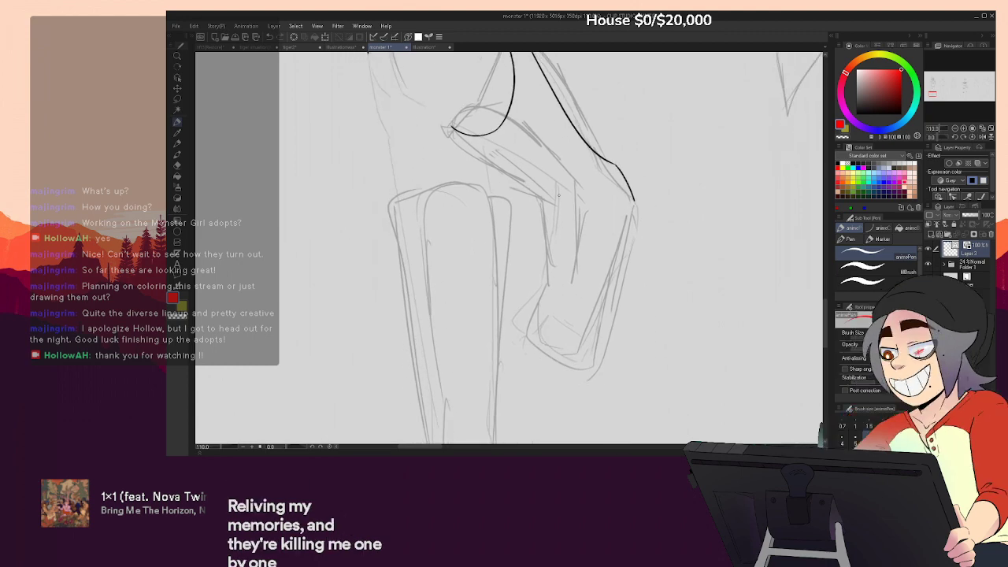
Ink the bent leg's inner edge from its inner point diagonally to the bend and down toward the foot
drag(511, 175, 542, 193)
key(ctrl+z)
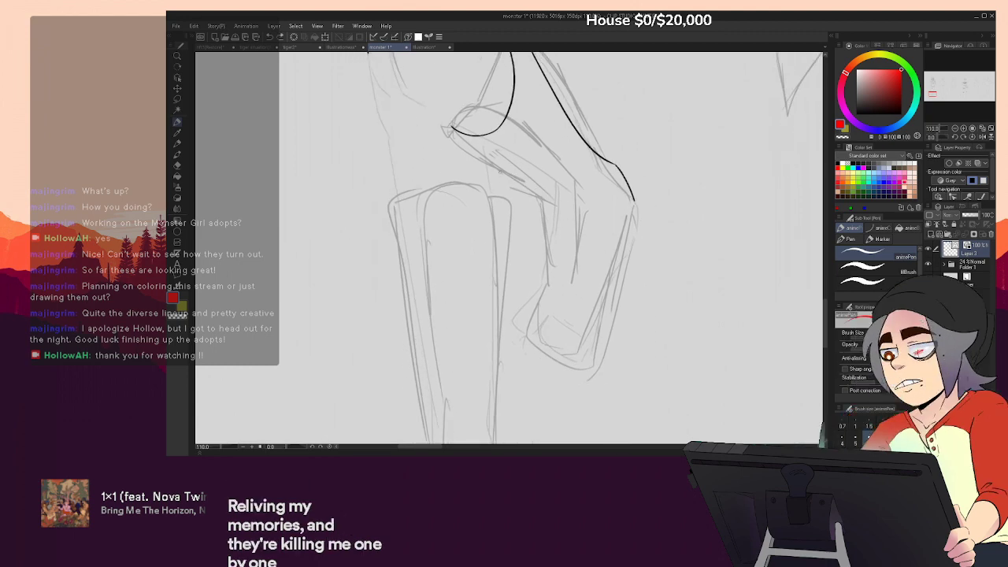
mouse_move(464, 144)
mouse_down()
mouse_move(569, 209)
mouse_move(584, 266)
mouse_up()
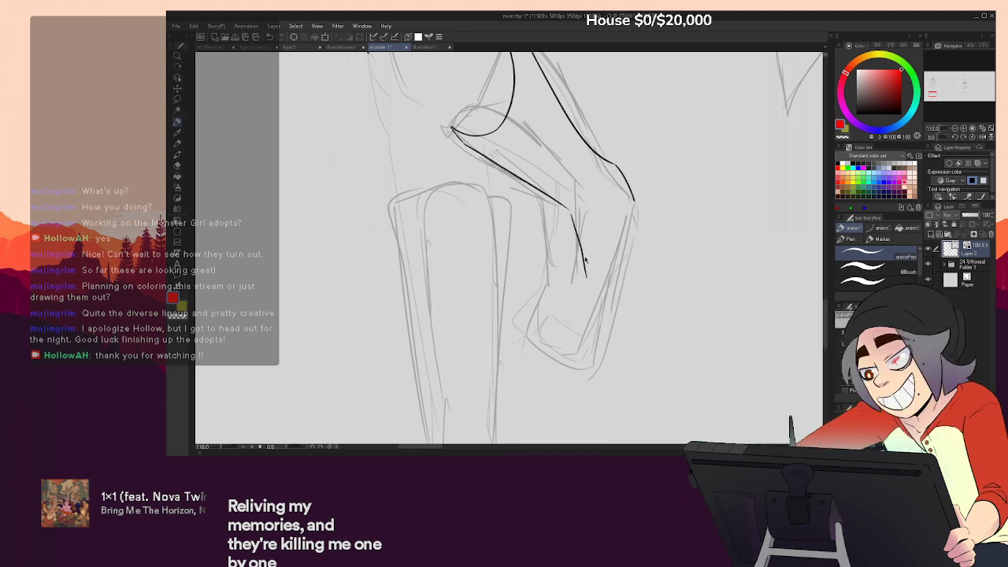
Redraw the bent leg's inner edge below the bend toward the foot and ink short crease strokes inside the hock
key(ctrl+z)
drag(569, 209, 576, 318)
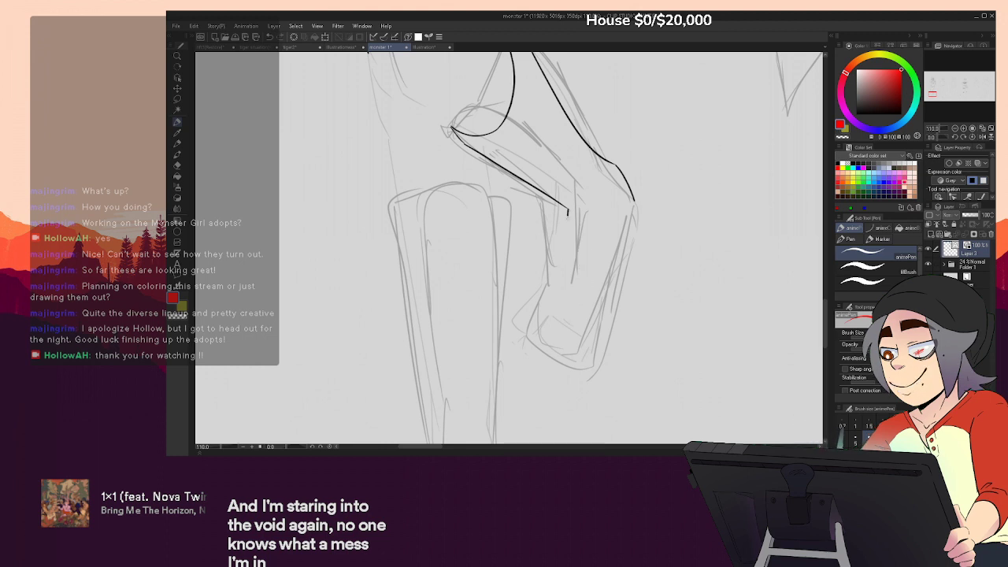
key(ctrl+z)
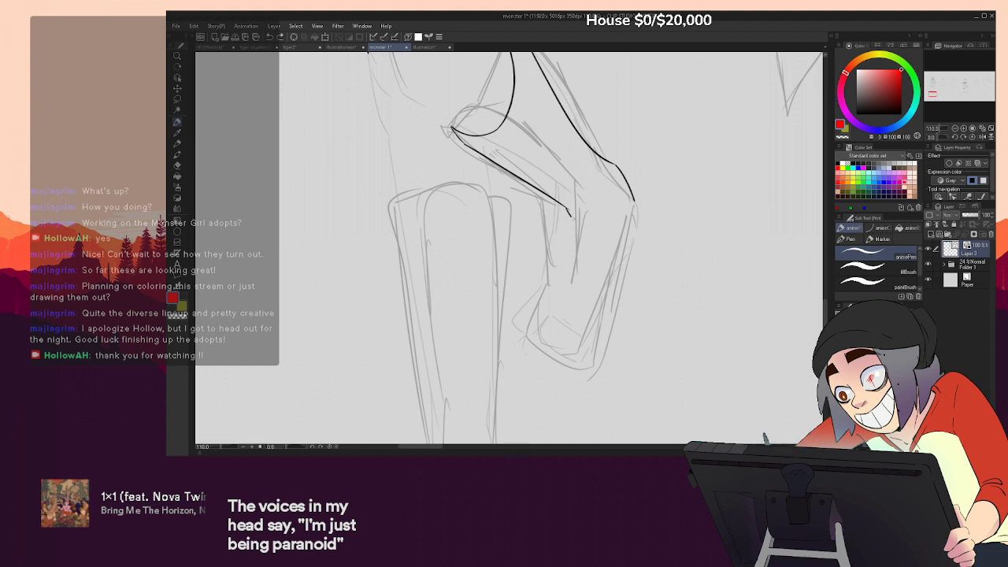
drag(569, 214, 573, 218)
drag(607, 207, 589, 223)
mouse_move(610, 172)
mouse_down()
mouse_move(607, 224)
mouse_move(573, 311)
mouse_move(626, 321)
mouse_up()
key(ctrl+z)
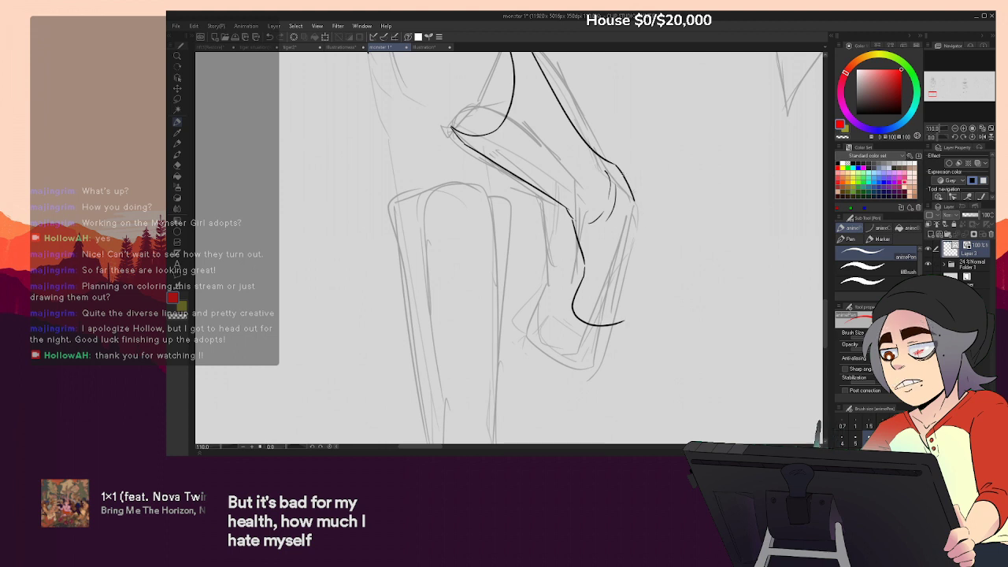
Trim the lower end of the bent leg's inner edge and ink an arched line across the ankle
drag(635, 182, 646, 278)
key(ctrl+z)
mouse_move(660, 200)
mouse_down()
mouse_move(677, 259)
mouse_move(671, 277)
mouse_move(629, 238)
mouse_up()
key(e)
drag(556, 326, 595, 362)
key(p)
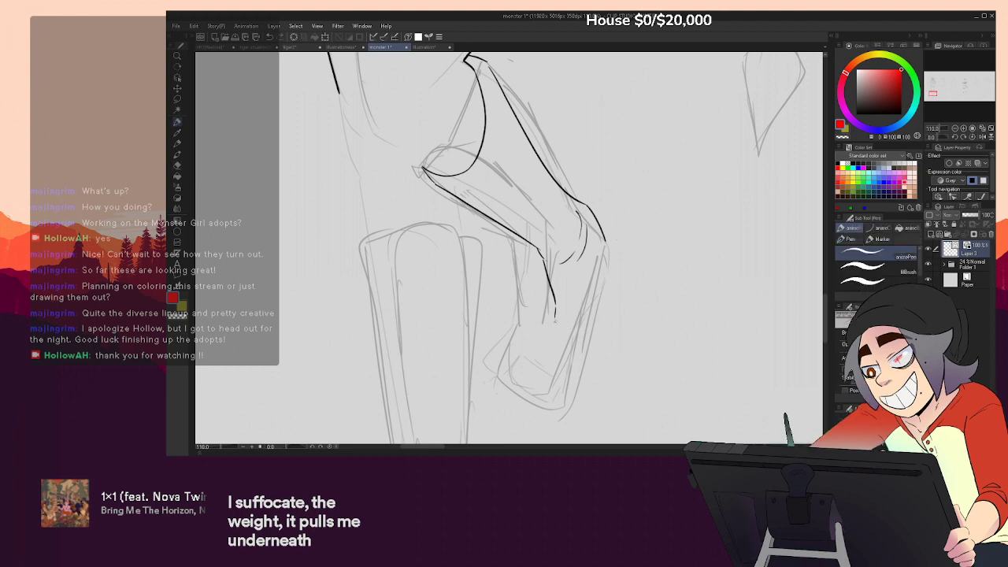
drag(556, 321, 598, 309)
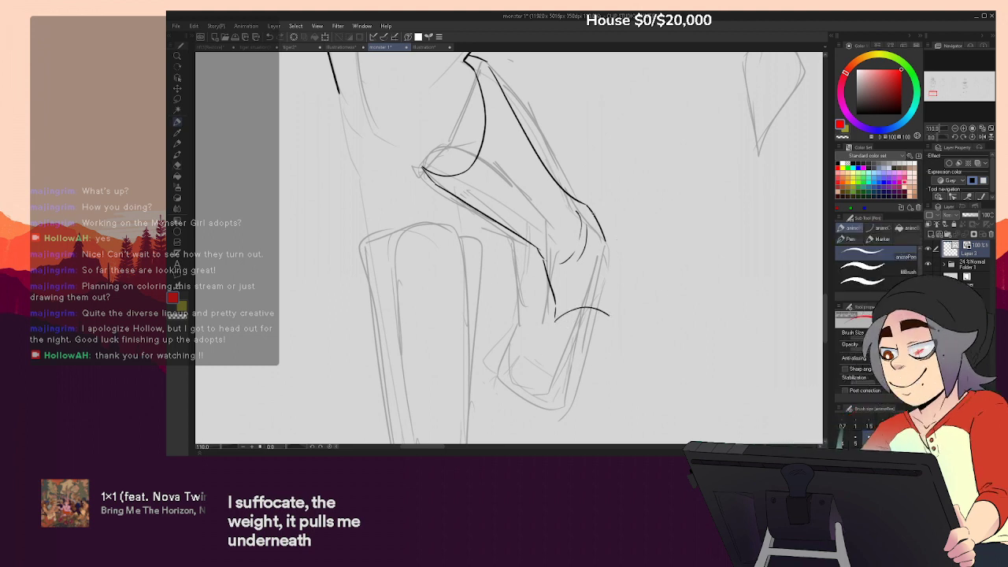
key(e)
key(p)
Ink a broken outer edge from the hock to the ankle arch and a rounded foot shape below it
mouse_move(599, 222)
mouse_down()
mouse_move(607, 239)
mouse_move(615, 228)
mouse_move(615, 301)
mouse_up()
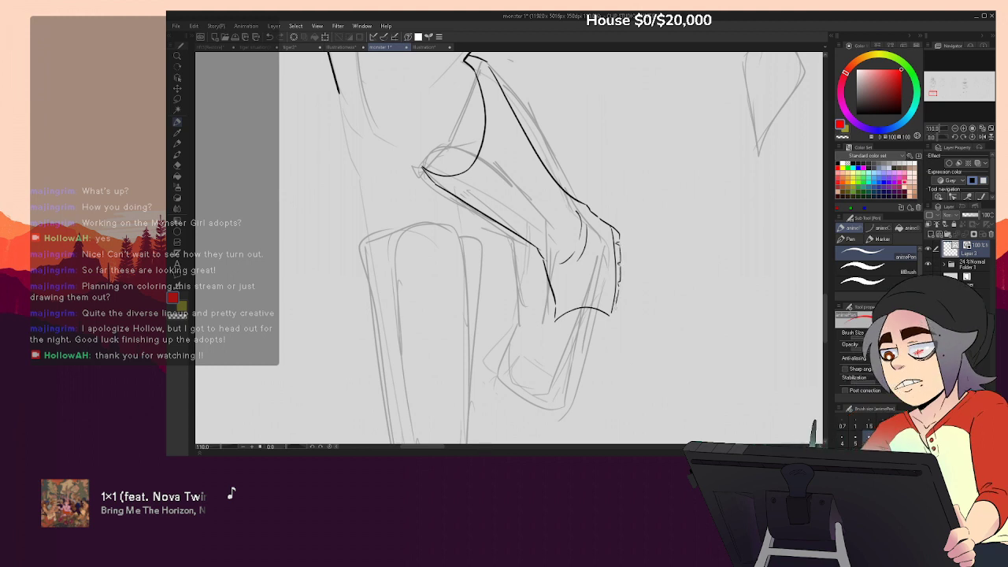
drag(618, 338, 621, 310)
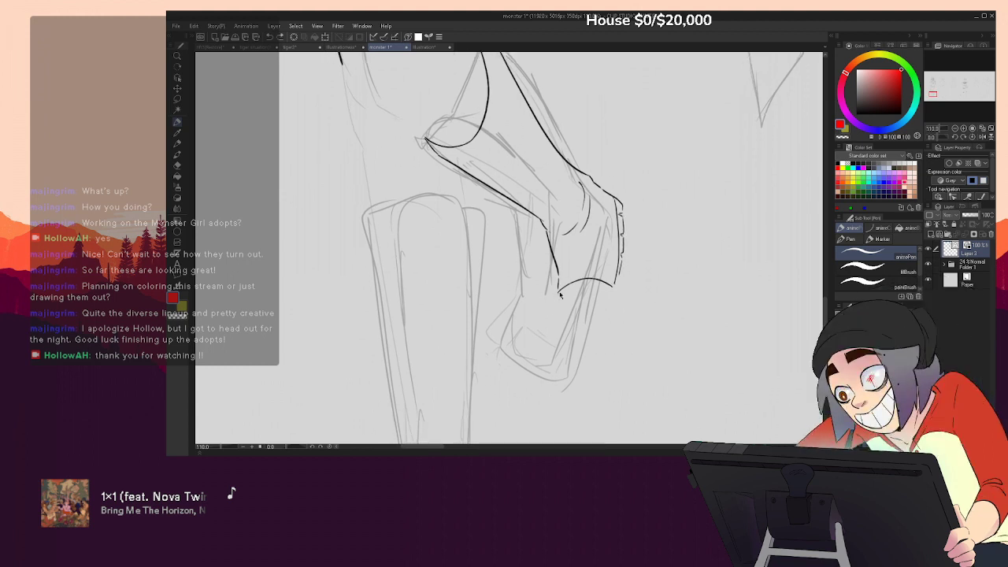
drag(577, 341, 612, 305)
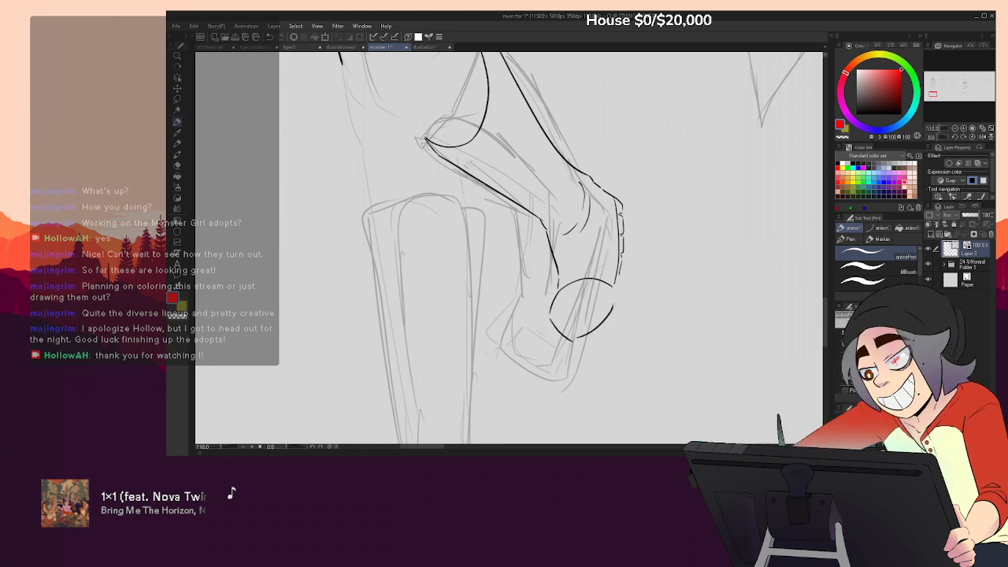
key(ctrl+z)
mouse_move(550, 313)
mouse_down()
mouse_move(572, 334)
mouse_move(601, 318)
mouse_move(612, 297)
mouse_move(577, 342)
mouse_move(612, 322)
mouse_up()
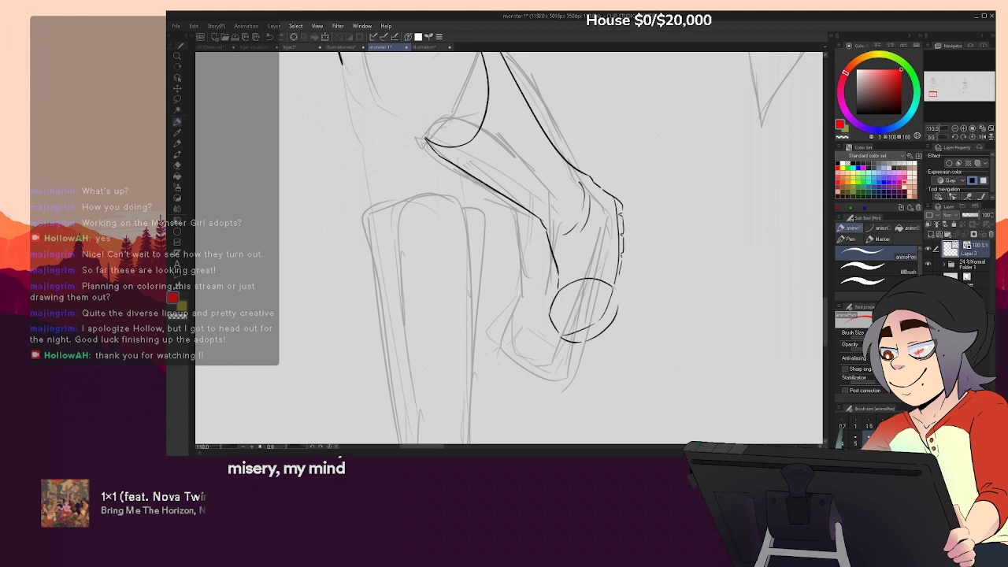
Replace the broken outer edge of the foot with a smooth doubled line and redraw the inner edge above the ankle arch
key(e)
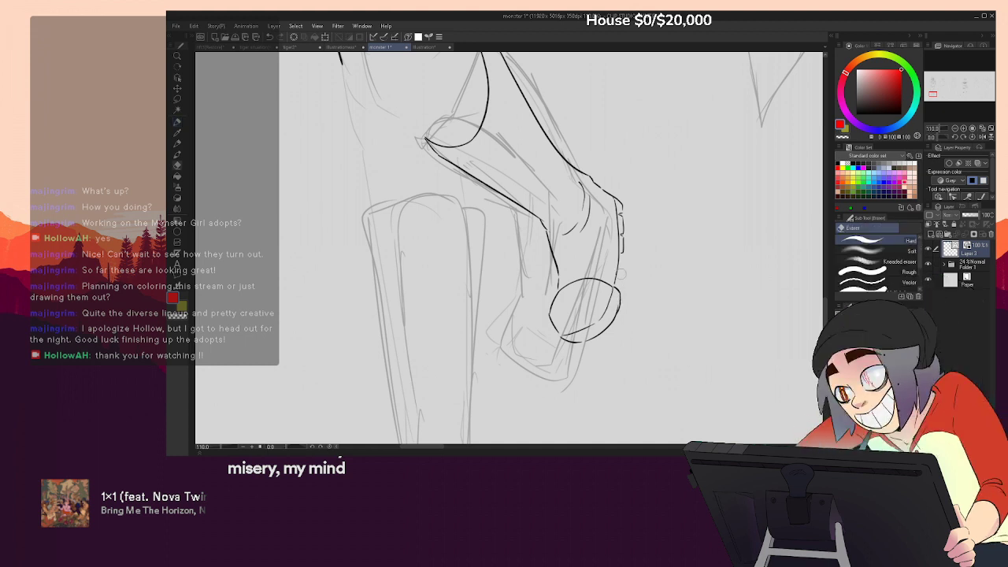
key(p)
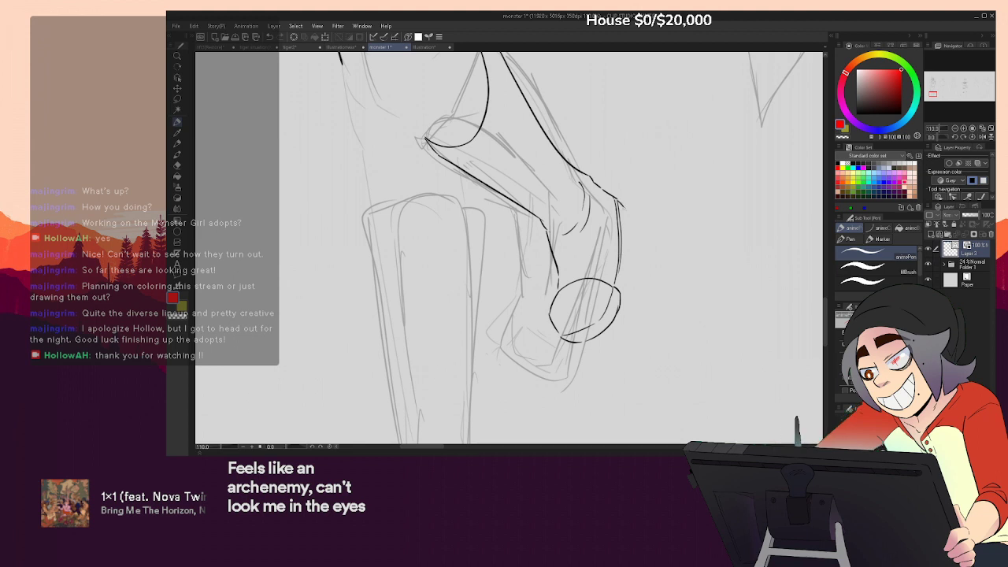
drag(624, 206, 629, 274)
key(e)
drag(549, 236, 557, 272)
key(p)
drag(544, 222, 563, 263)
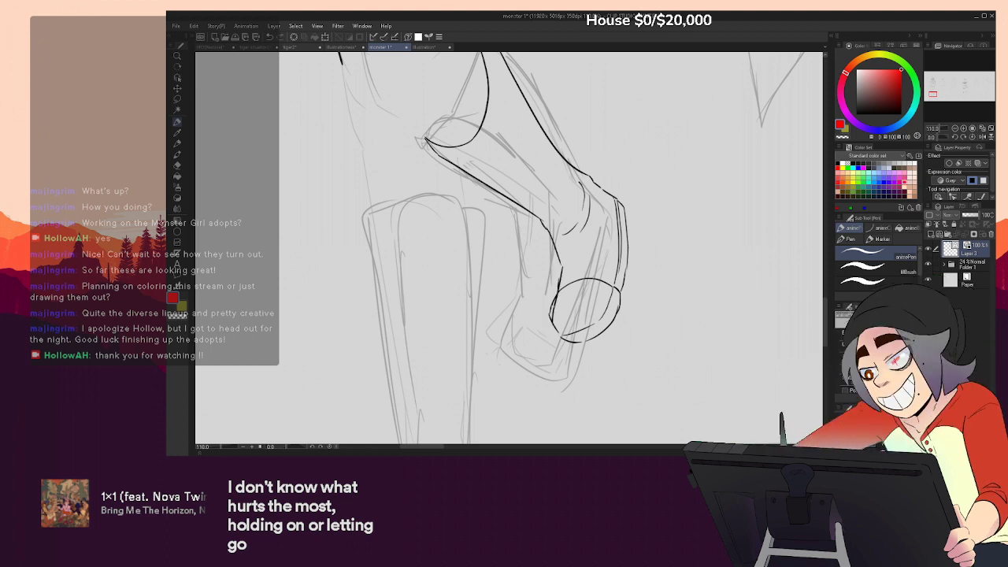
key(e)
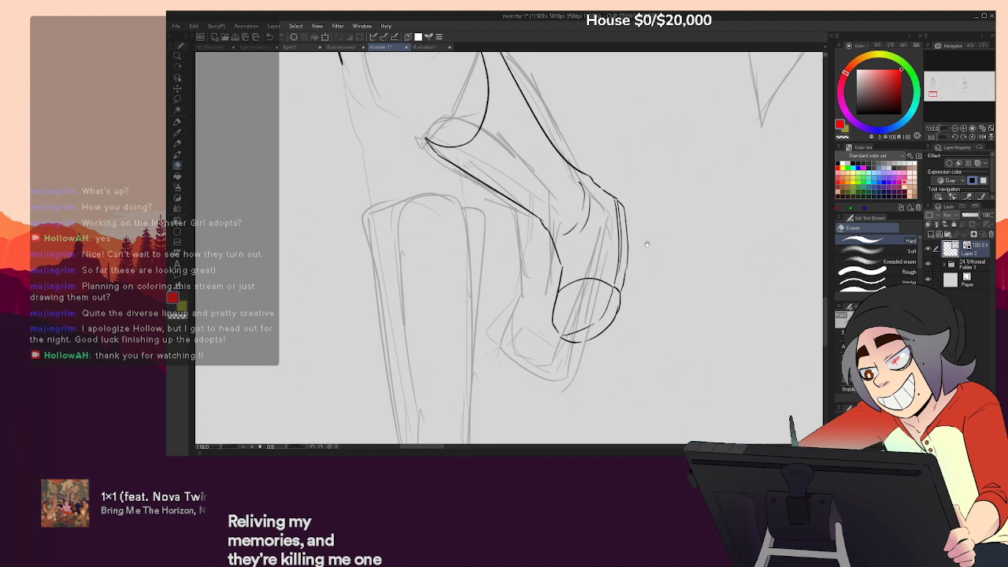
Ink a small angular spur behind the heel and an outer rim curving around the rounded foot
drag(642, 247, 637, 258)
key(p)
drag(617, 215, 624, 229)
key(ctrl+z)
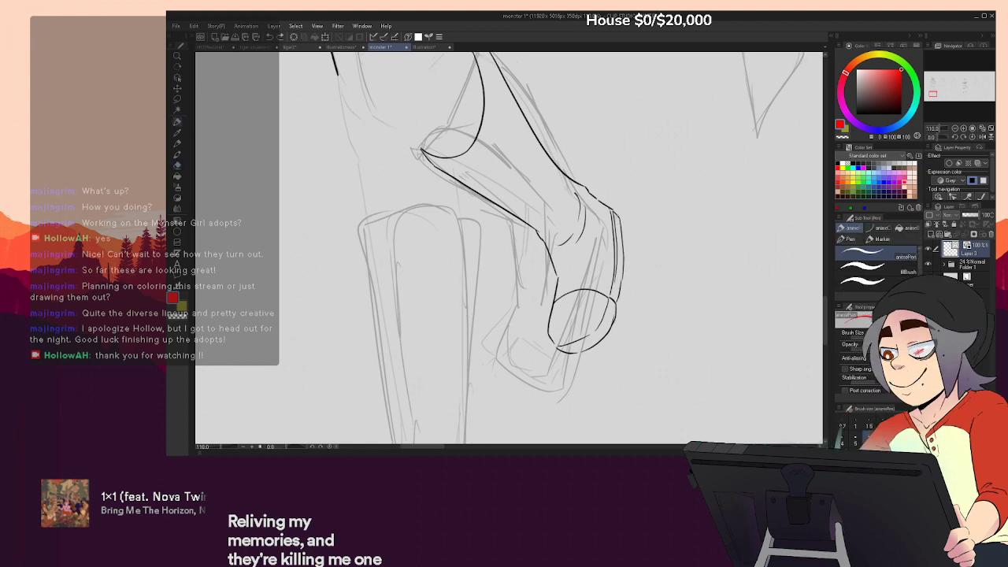
key(ctrl+z)
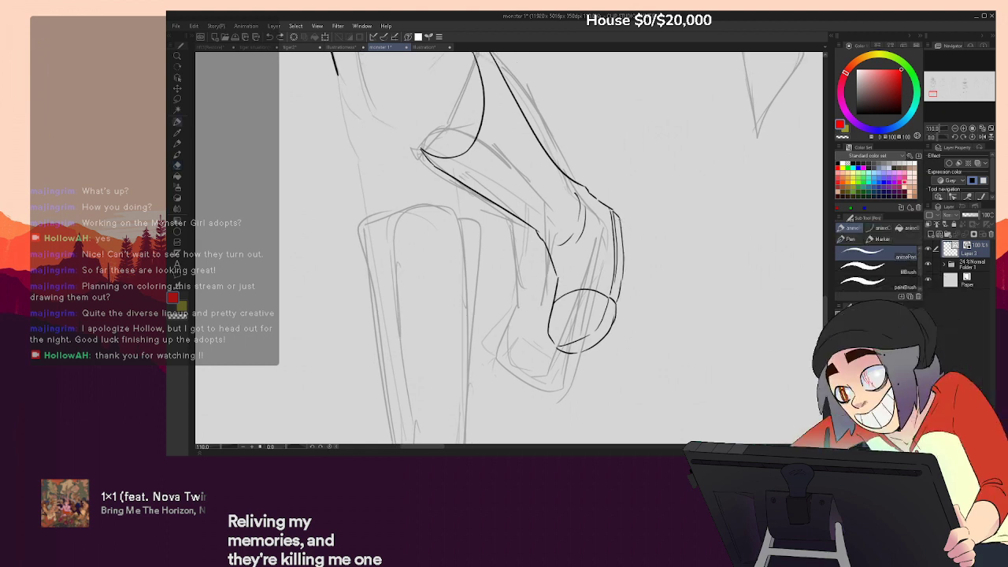
drag(612, 208, 627, 230)
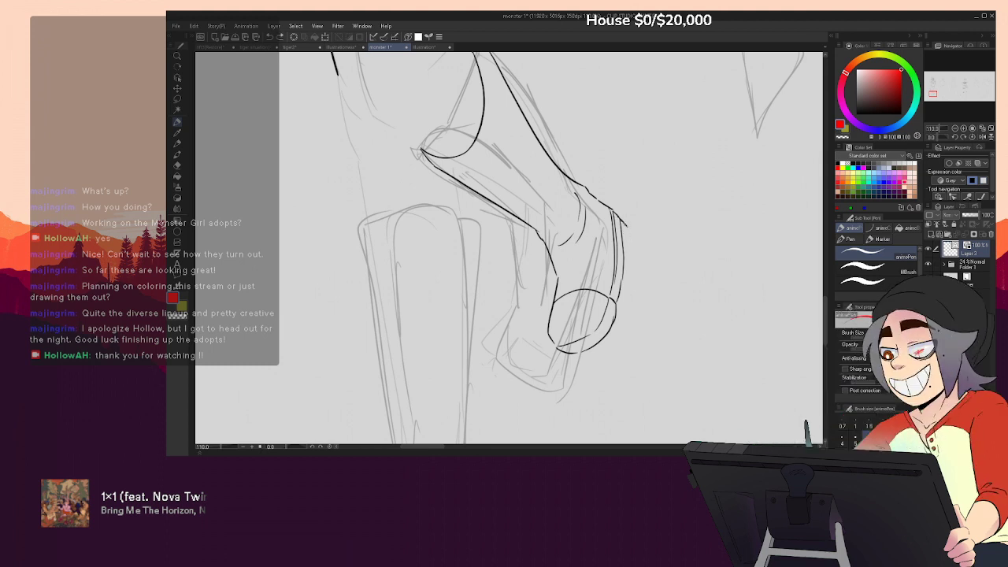
drag(633, 235, 627, 250)
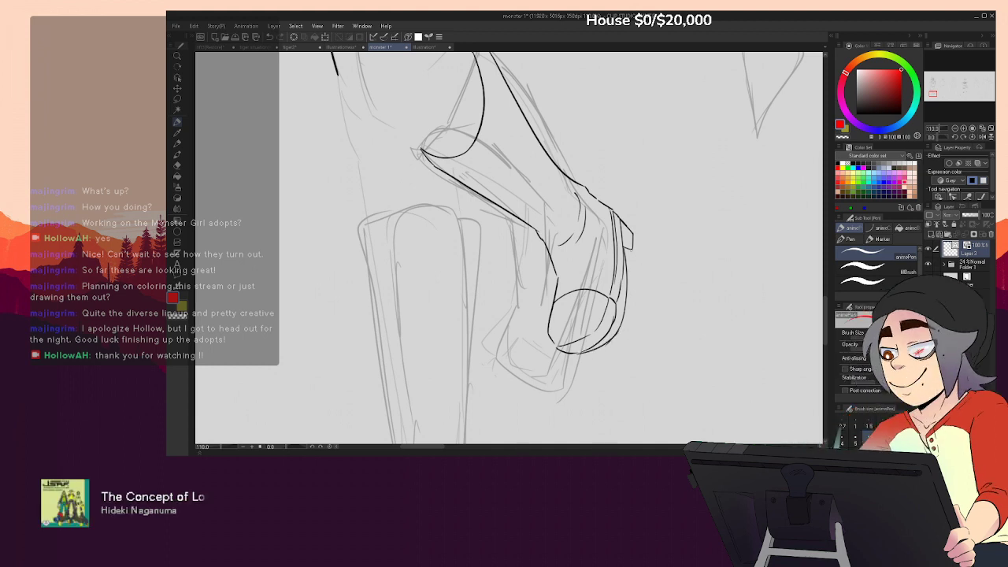
Ink a row of small jagged bumps down the foot's outer rim from the heel spur and trim the overlapping lines
mouse_move(655, 239)
mouse_down()
mouse_move(672, 270)
mouse_move(664, 250)
mouse_up()
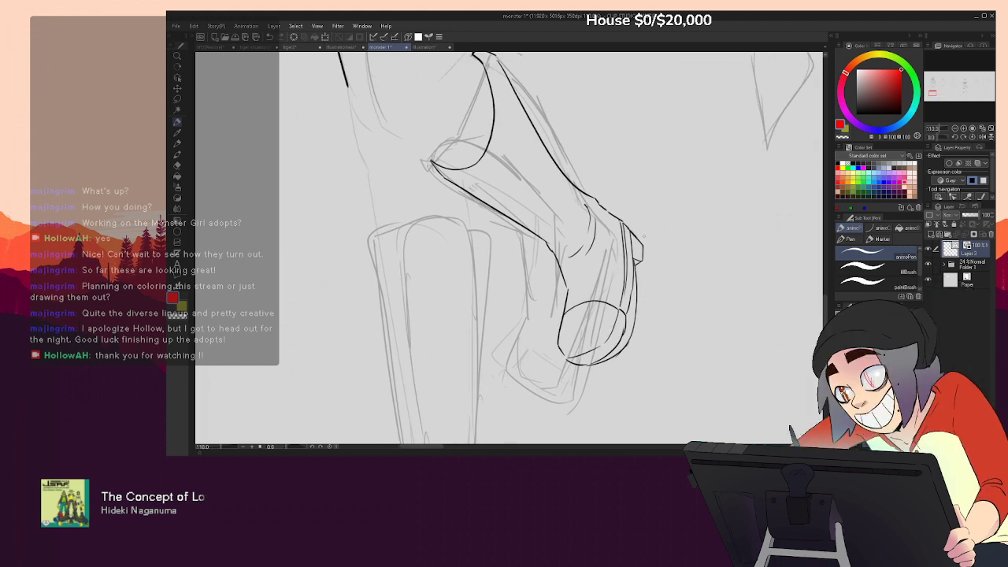
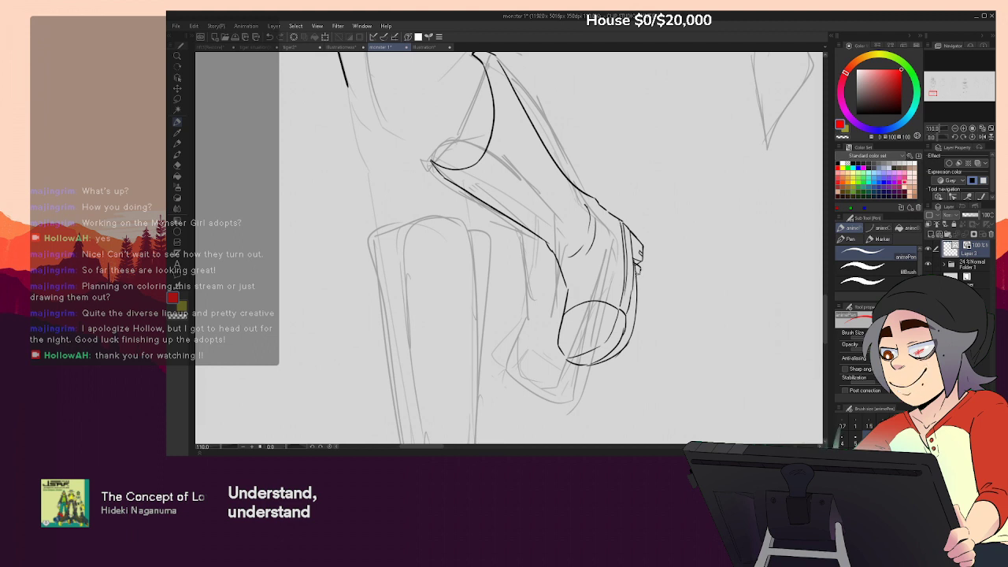
drag(640, 275, 638, 286)
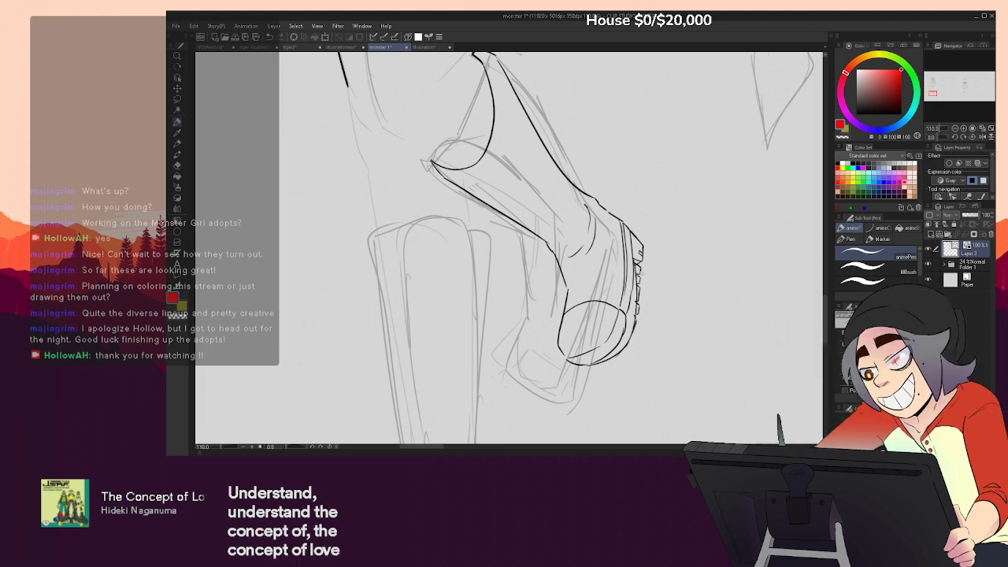
key(e)
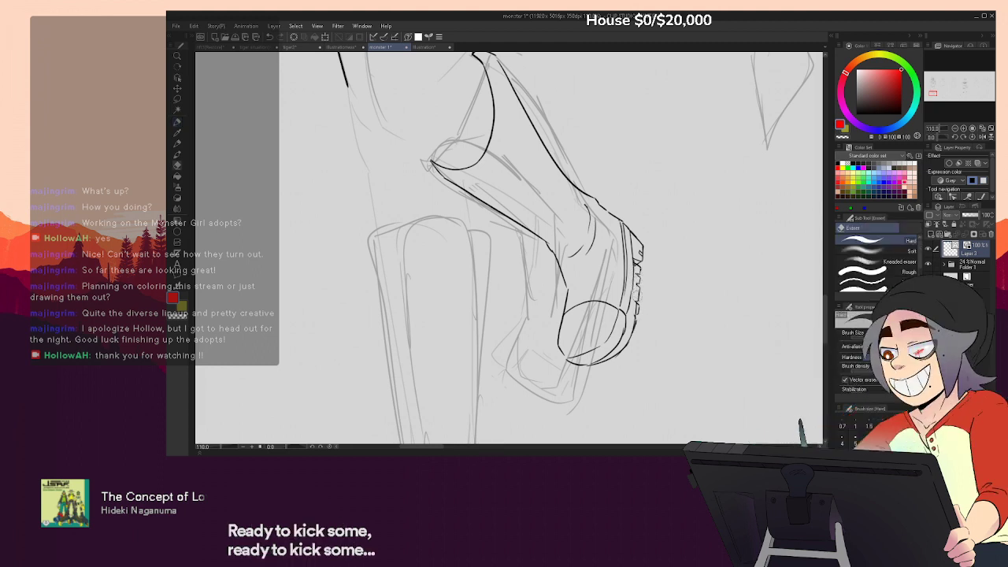
drag(639, 306, 638, 311)
key(p)
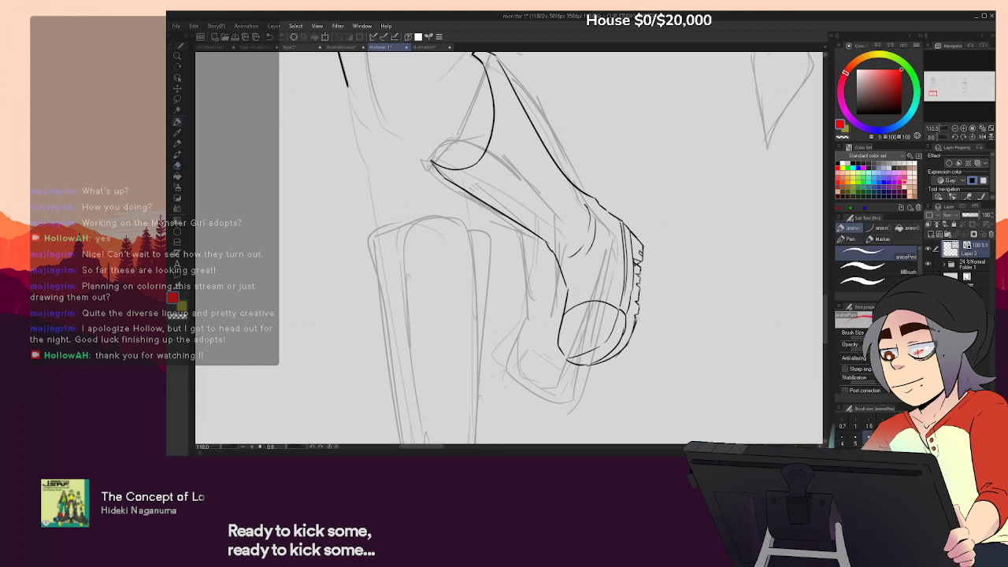
key(e)
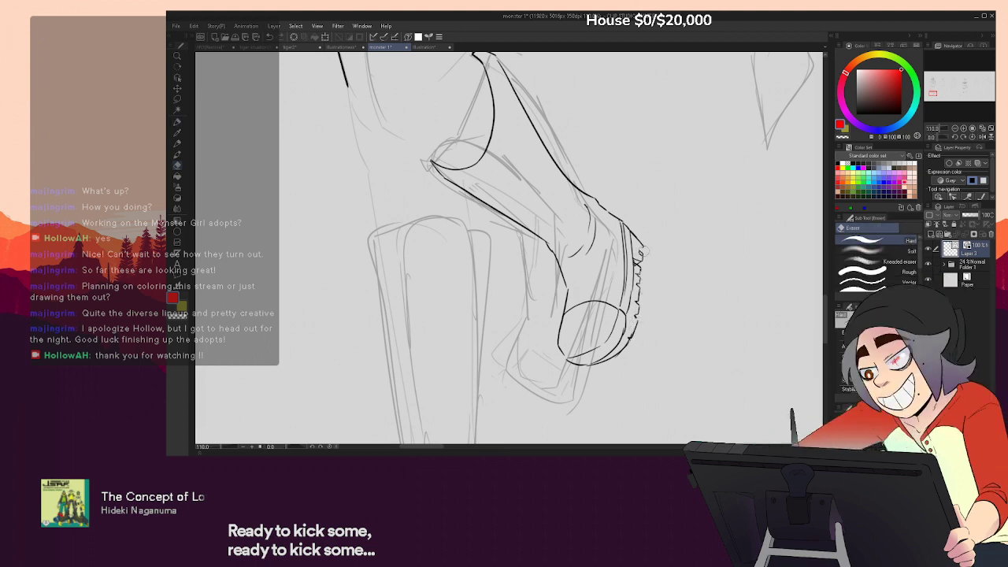
key(p)
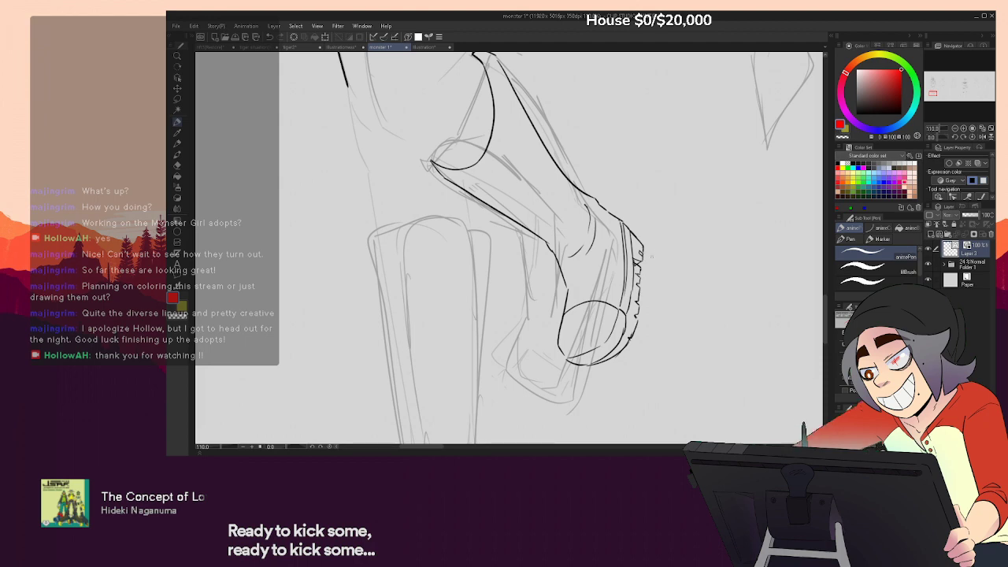
Erase the inked bent lower leg and foot below the thigh's corner, including the stray mark beside the foot
key(ctrl+minus)
key(ctrl+minus)
key(ctrl+minus)
key(ctrl+minus)
key(ctrl+minus)
drag(701, 225, 712, 318)
scroll(712, 318, down, 3)
click(965, 128)
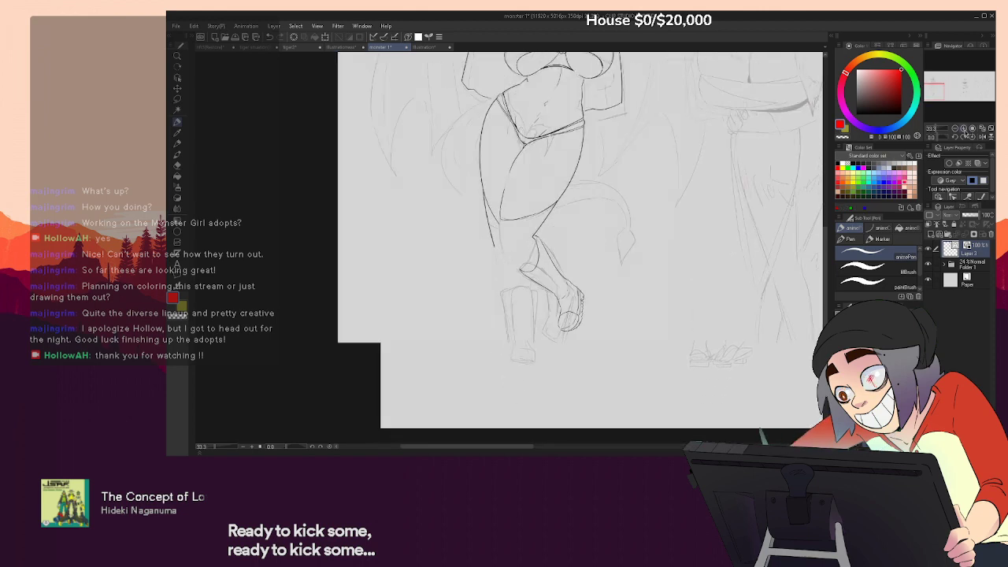
click(964, 128)
mouse_move(619, 348)
mouse_down()
mouse_move(554, 284)
mouse_move(543, 208)
mouse_up()
key(e)
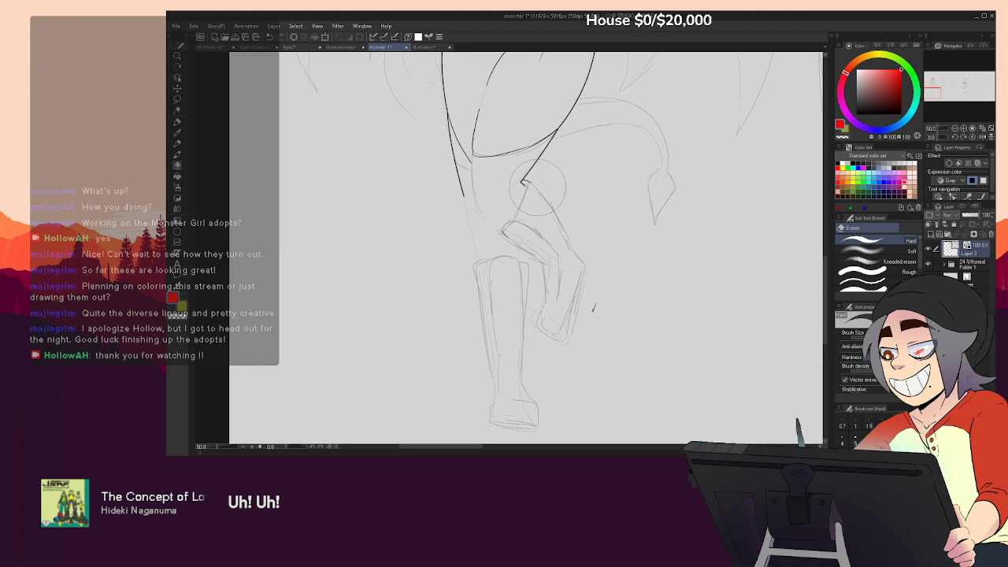
drag(602, 293, 600, 317)
key(p)
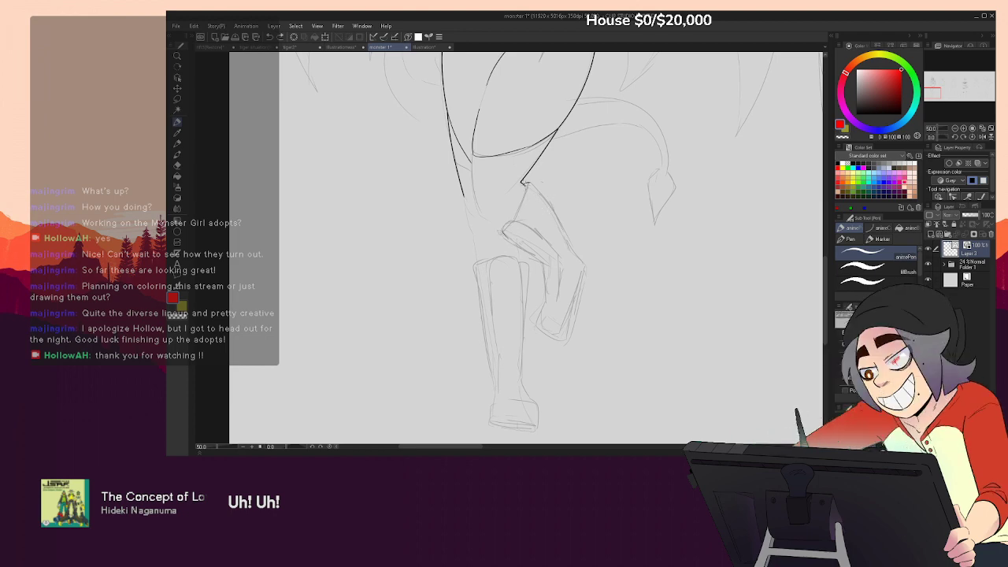
Clean the thigh's corner, then ink a long edge down the bent lower leg and a curve to its inner point
drag(610, 55, 647, 118)
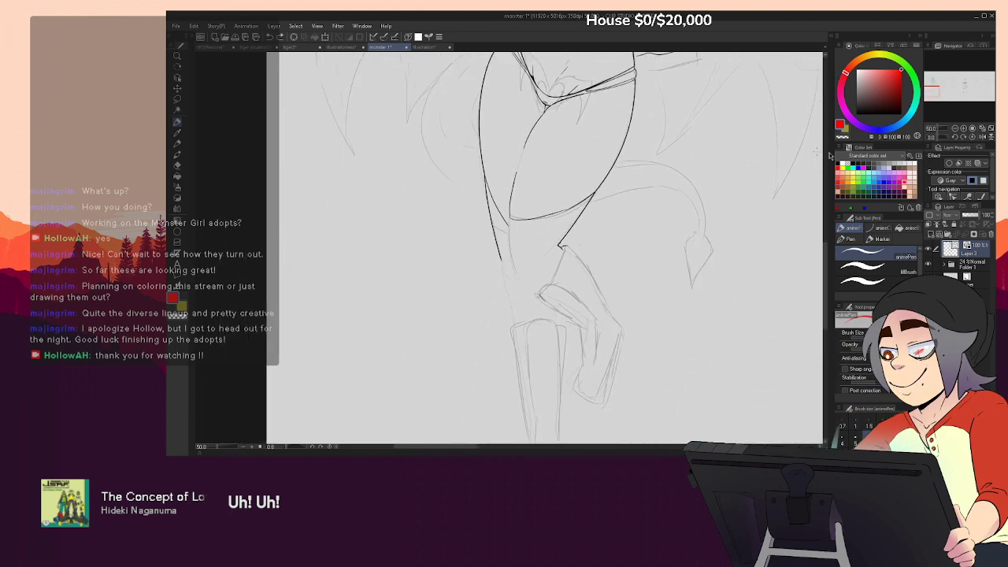
click(964, 129)
click(964, 130)
drag(625, 244, 515, 148)
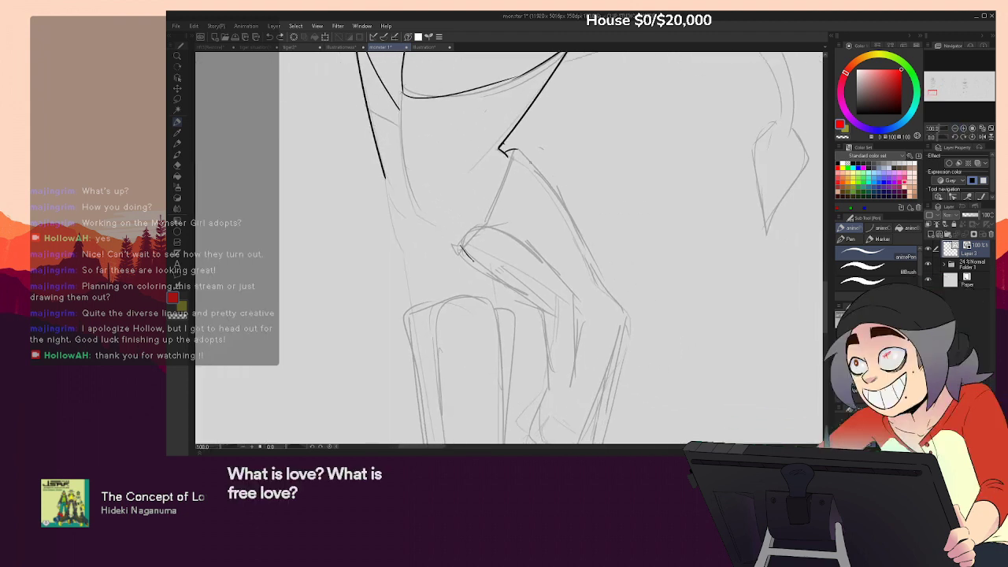
key(e)
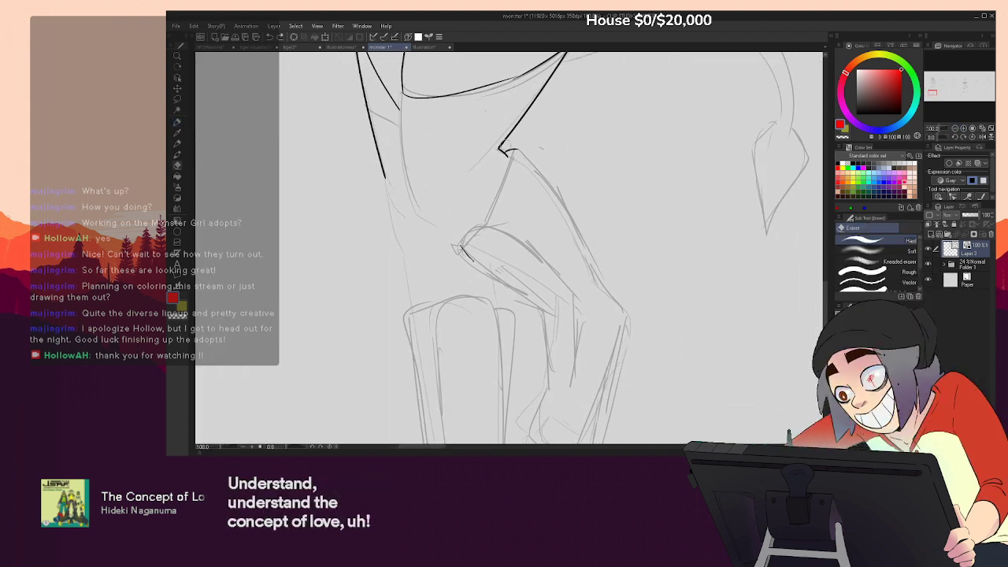
key(p)
drag(510, 155, 545, 206)
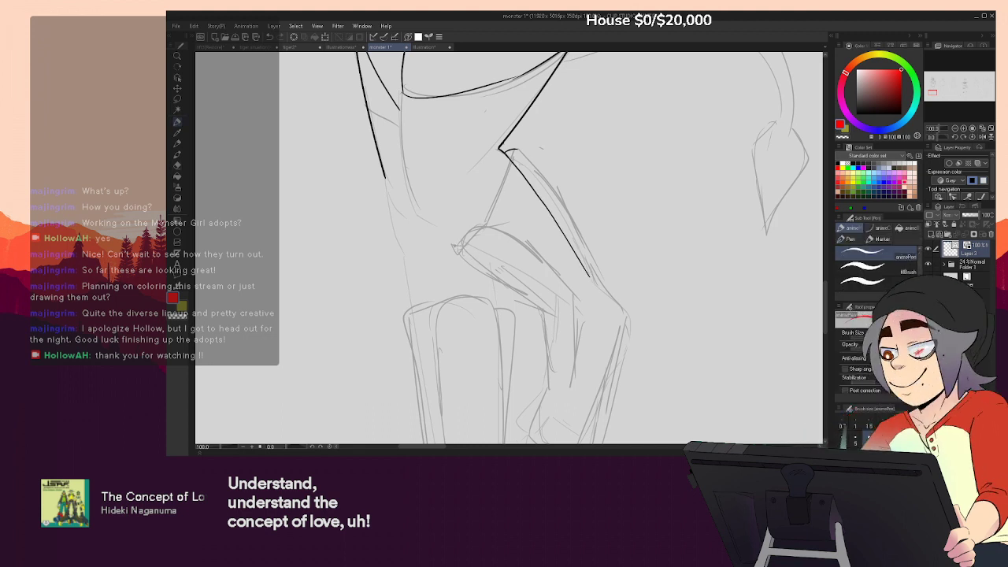
drag(514, 151, 456, 253)
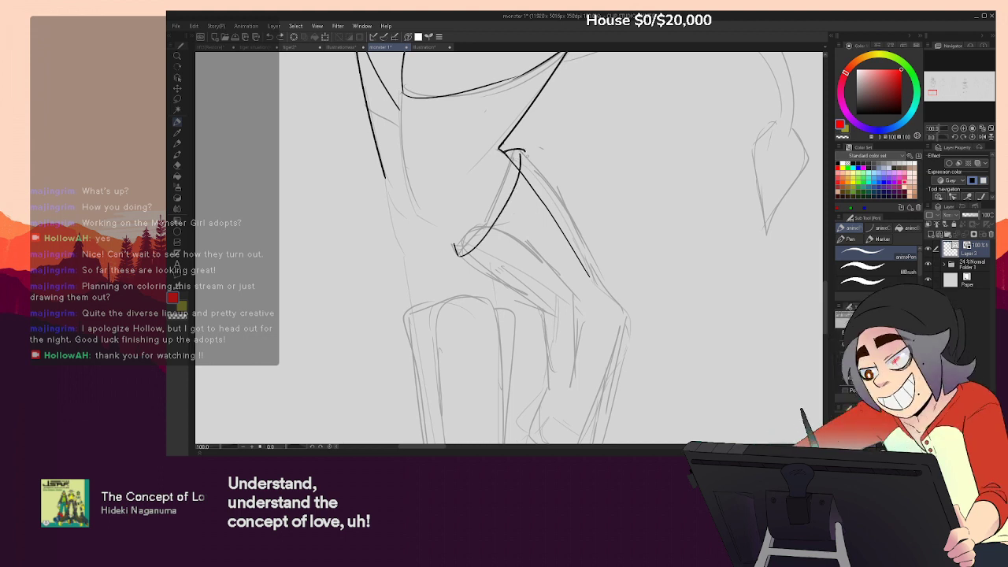
Ink the bent leg's outer edge through the angular hock and down toward the foot, plus the diagonal inner edge
drag(583, 264, 623, 307)
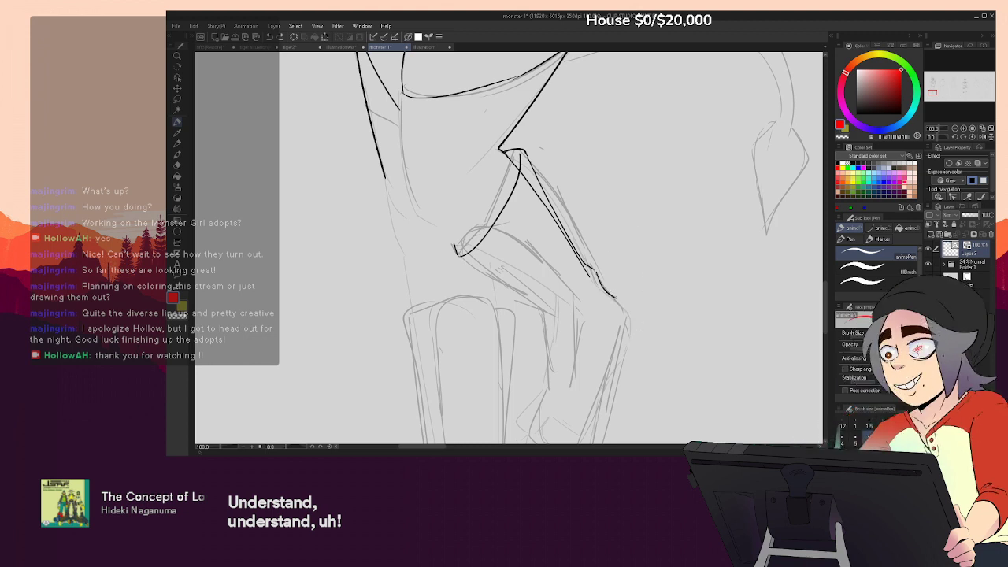
key(ctrl+z)
mouse_move(640, 325)
mouse_down()
mouse_move(642, 228)
mouse_move(621, 287)
mouse_up()
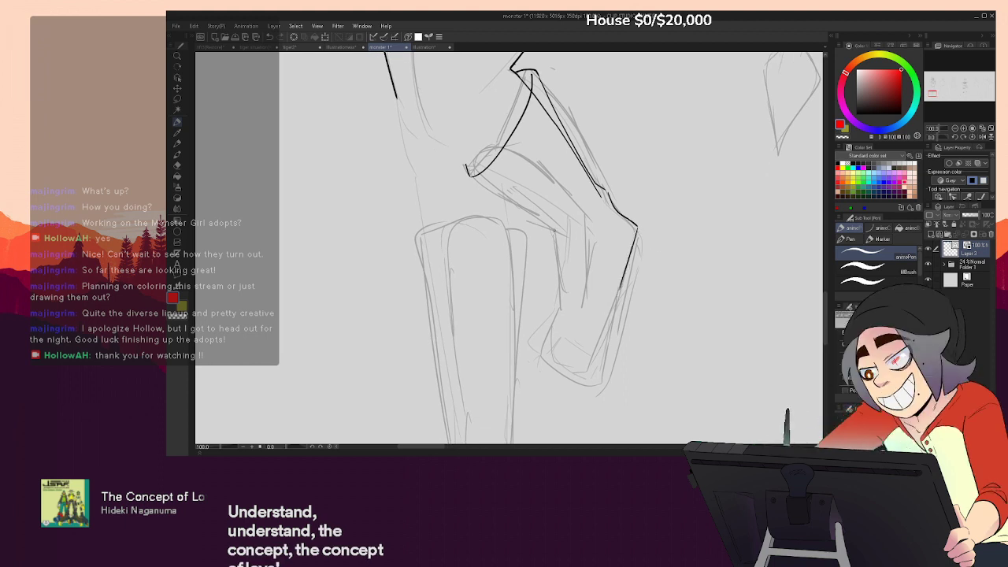
drag(470, 175, 565, 242)
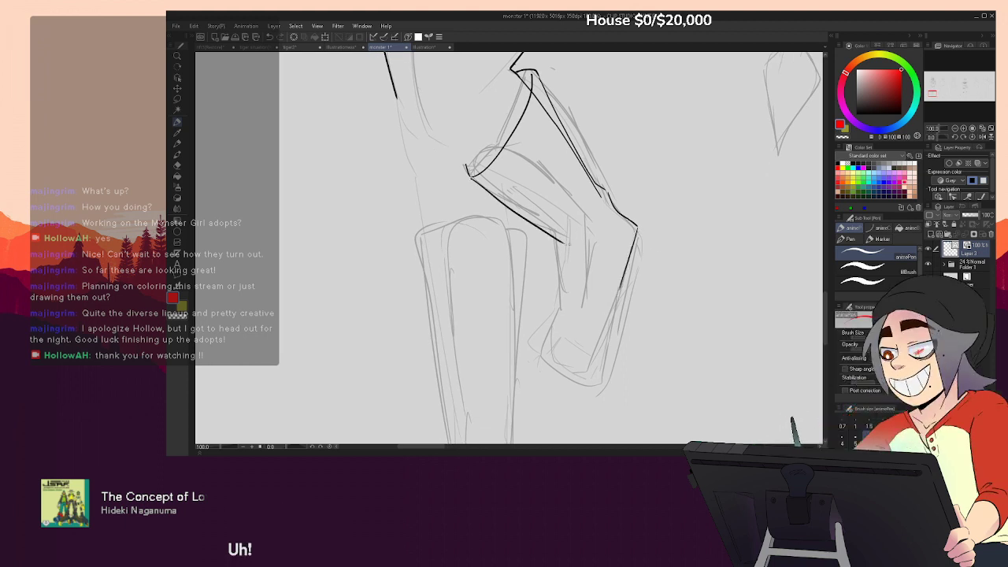
Re-ink the bent lower leg's diagonal inner edge with a short vertical line below it, and try an inner foot contour
key(ctrl+z)
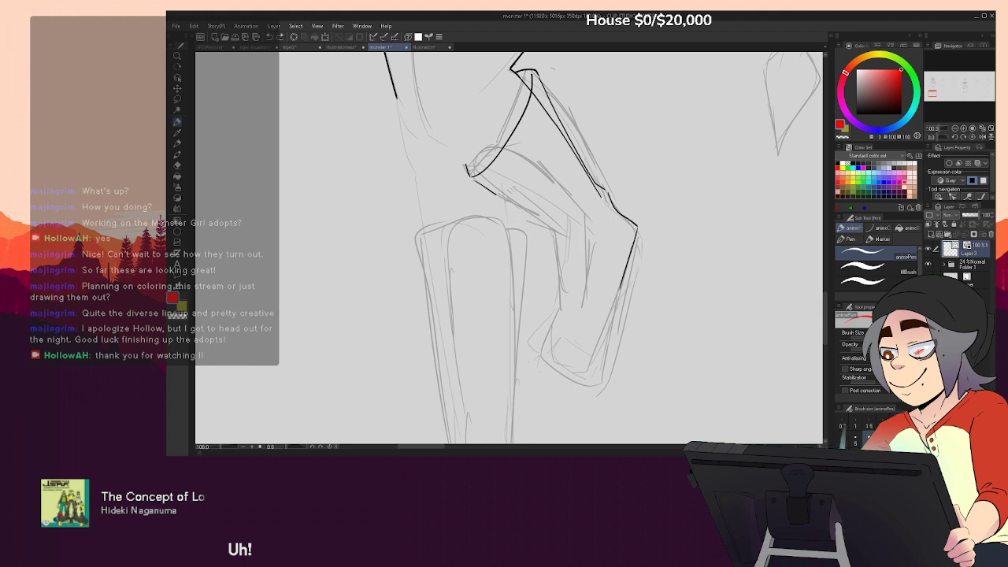
mouse_move(470, 175)
mouse_down()
mouse_move(573, 231)
mouse_move(566, 251)
mouse_up()
key(ctrl+z)
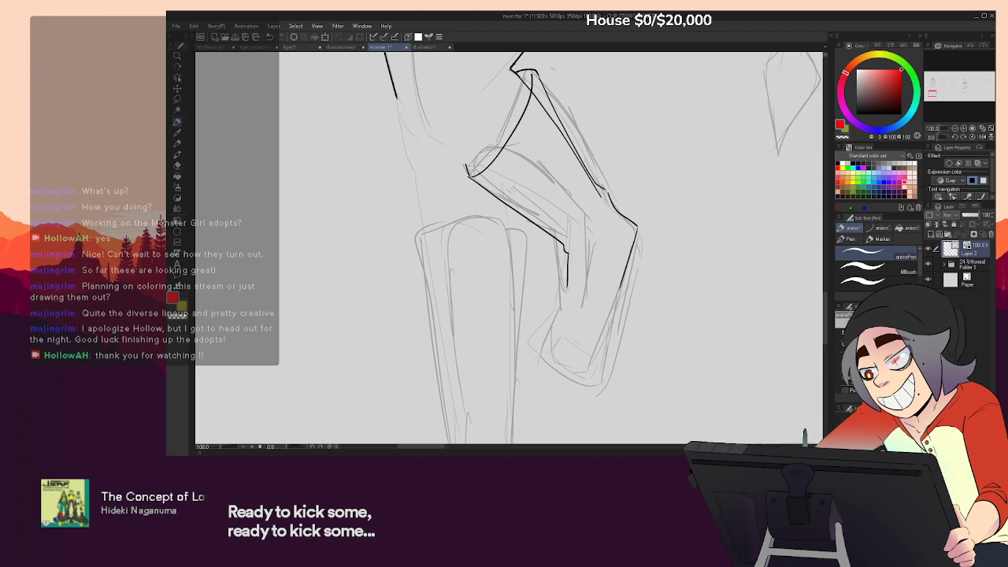
drag(563, 296, 550, 358)
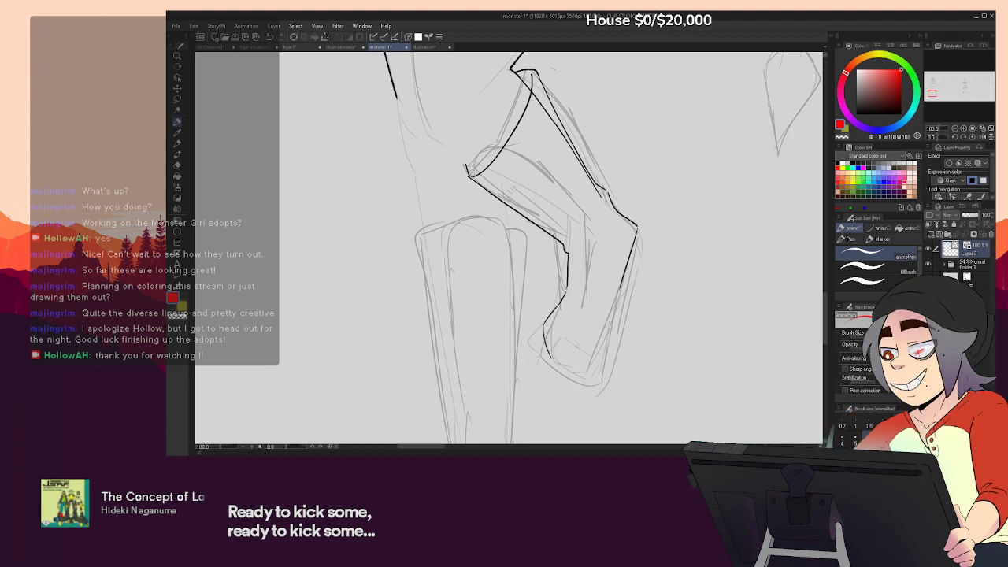
key(ctrl+z)
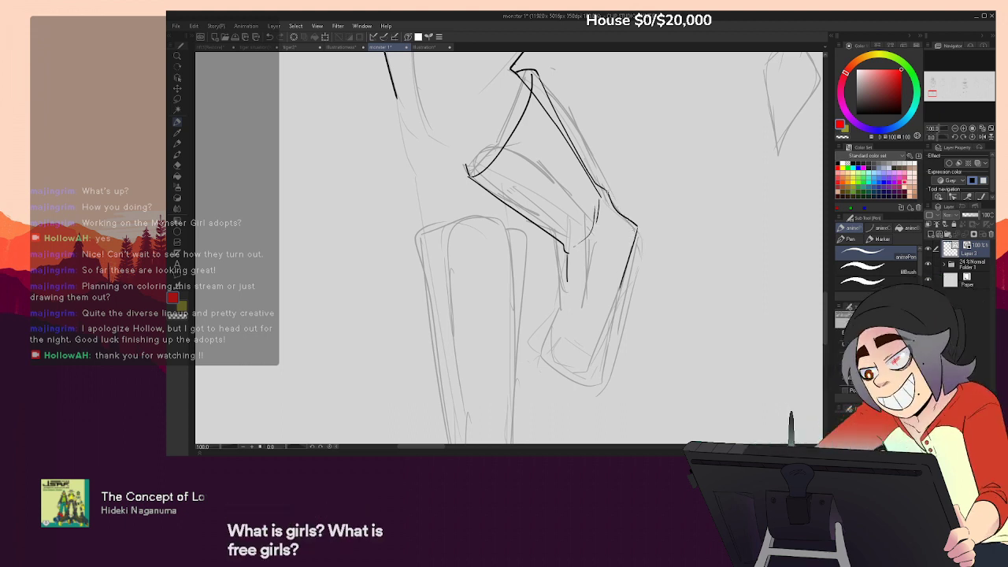
Erase the overlapping line along the bent leg's outer edge, fill the thigh's corner black, and ink a thin inner contour
key(e)
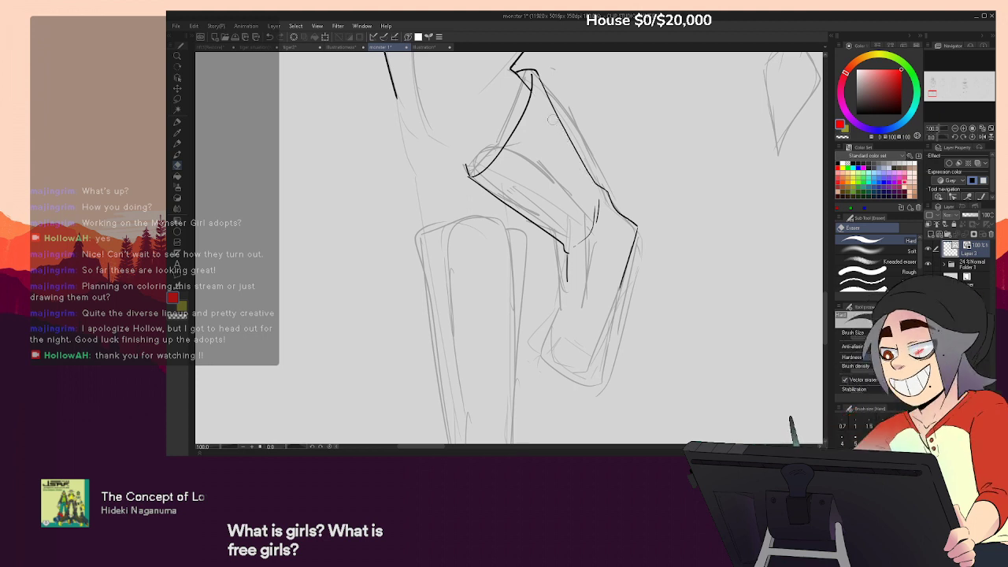
key(p)
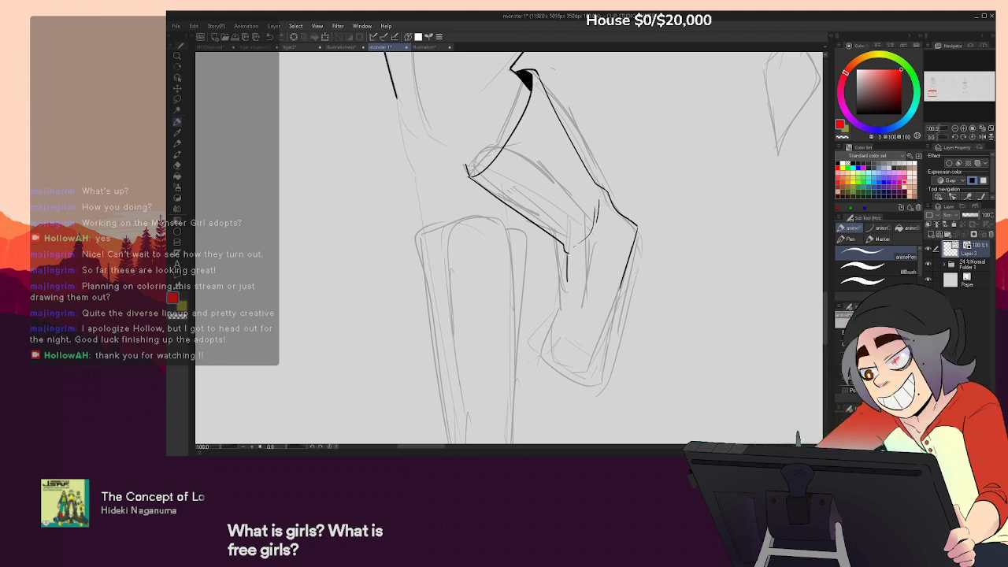
key(g)
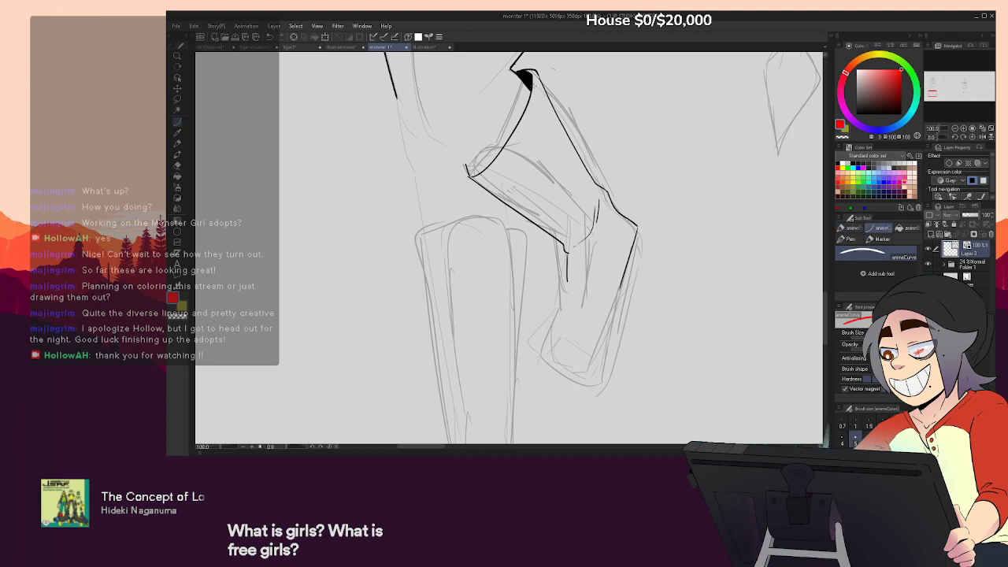
key(p)
mouse_move(533, 79)
mouse_down()
mouse_move(530, 112)
mouse_move(562, 150)
mouse_up()
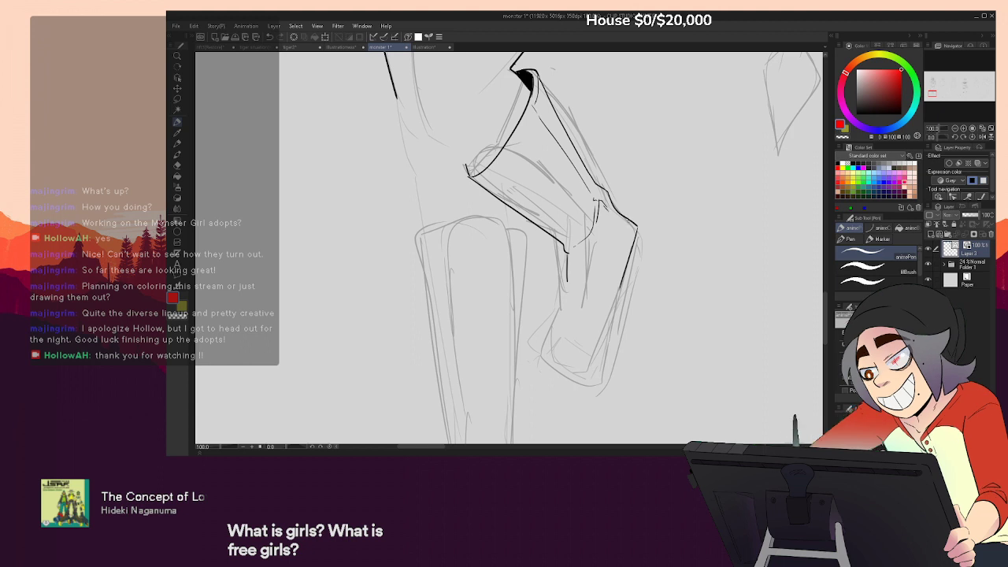
Erase the angular outer edge of the bent leg's hock and foot, and try redrawing it
key(ctrl+z)
key(ctrl+z)
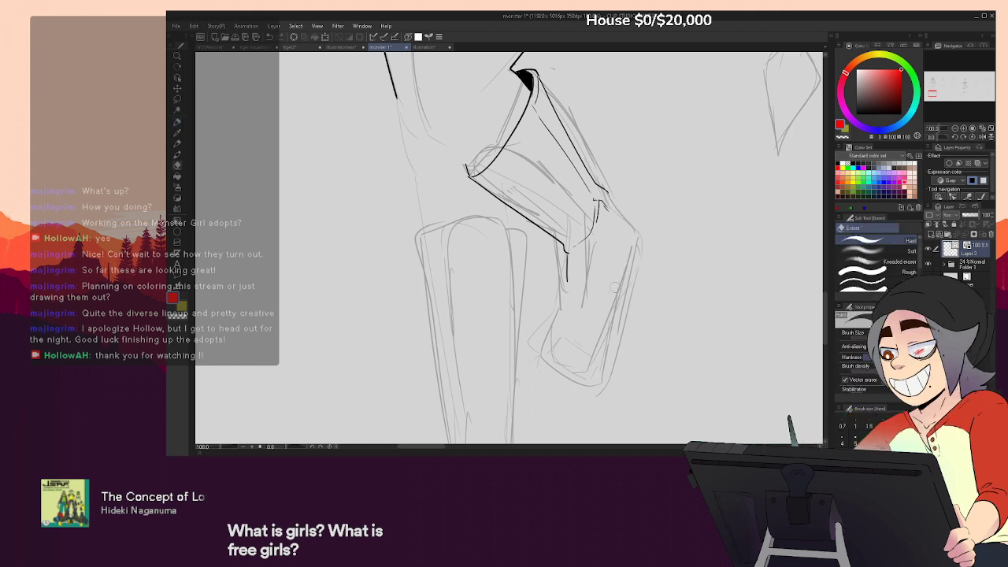
mouse_move(608, 198)
mouse_down()
mouse_move(628, 208)
mouse_move(619, 267)
mouse_up()
key(ctrl+z)
key(ctrl+z)
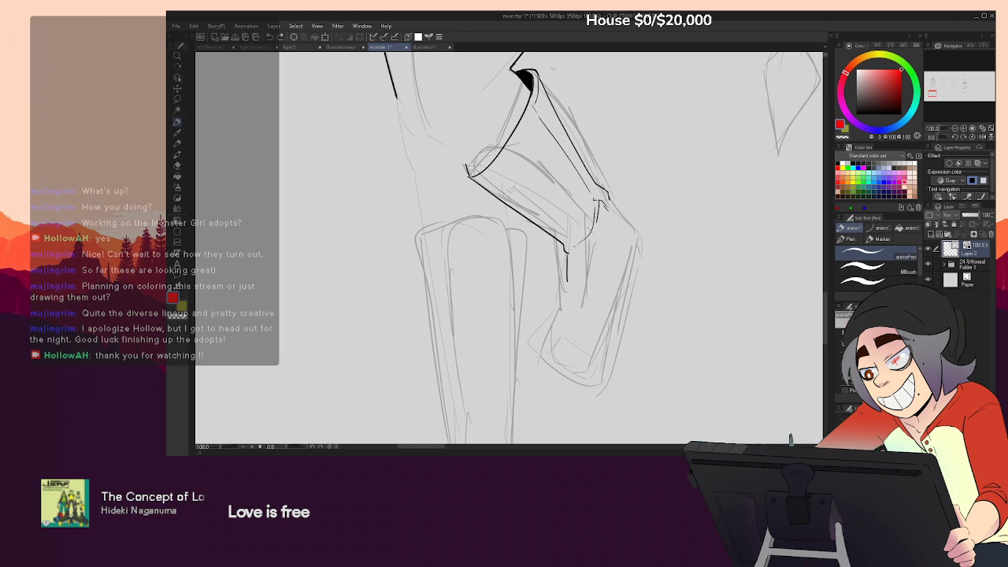
Ink the bent foot's lower closing line and a new angular outer edge from the hock down toward it
mouse_move(556, 337)
mouse_down()
mouse_move(589, 225)
mouse_move(584, 266)
mouse_up()
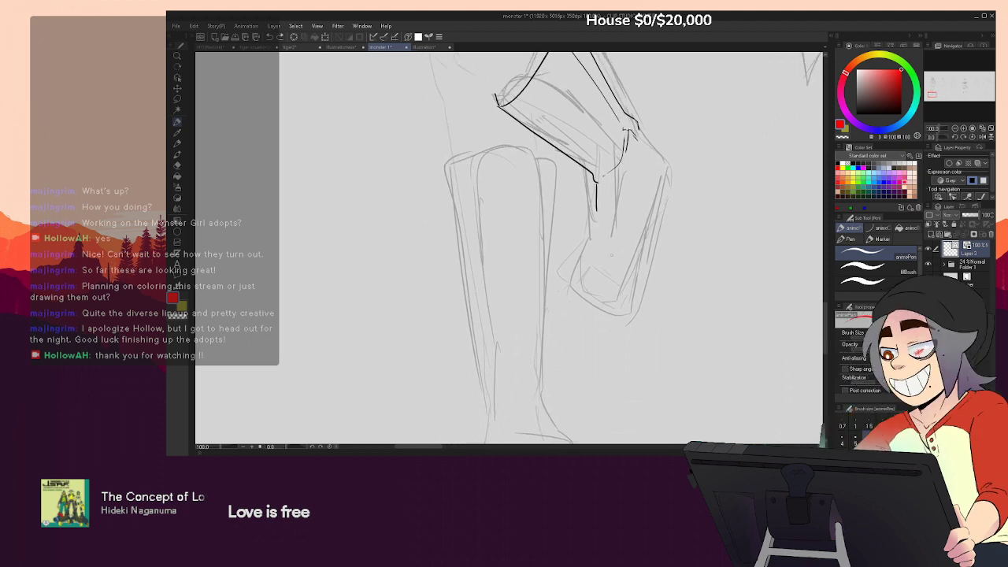
drag(667, 165, 634, 264)
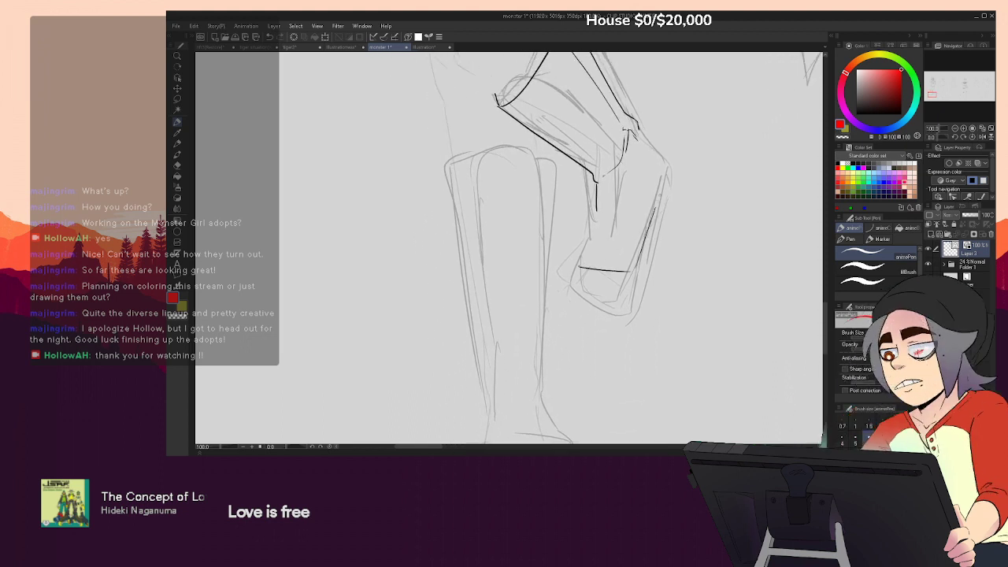
key(ctrl+z)
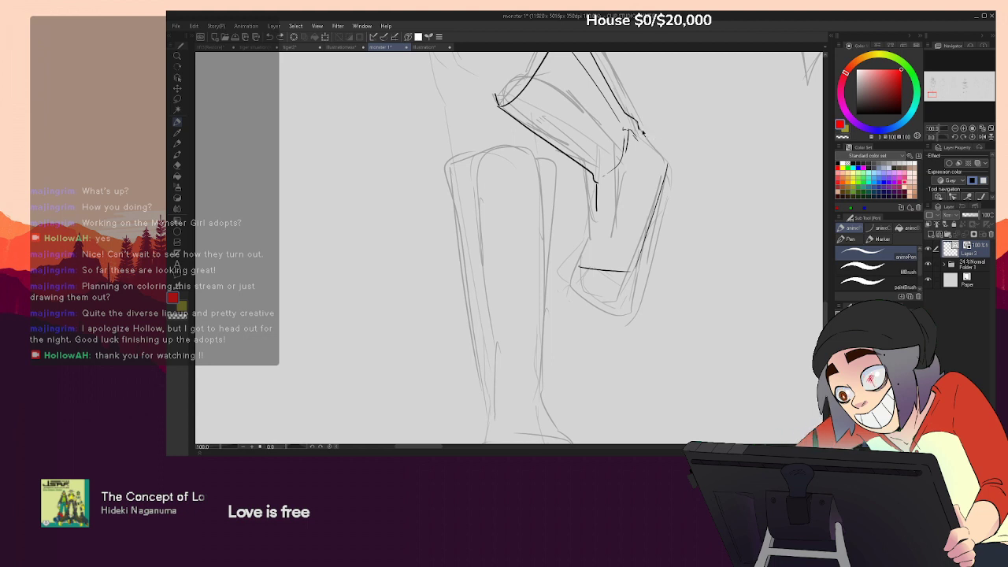
key(ctrl+z)
key(ctrl+z)
mouse_move(636, 124)
mouse_down()
mouse_move(667, 149)
mouse_move(671, 180)
mouse_move(644, 261)
mouse_move(669, 167)
mouse_move(641, 260)
mouse_up()
key(ctrl+z)
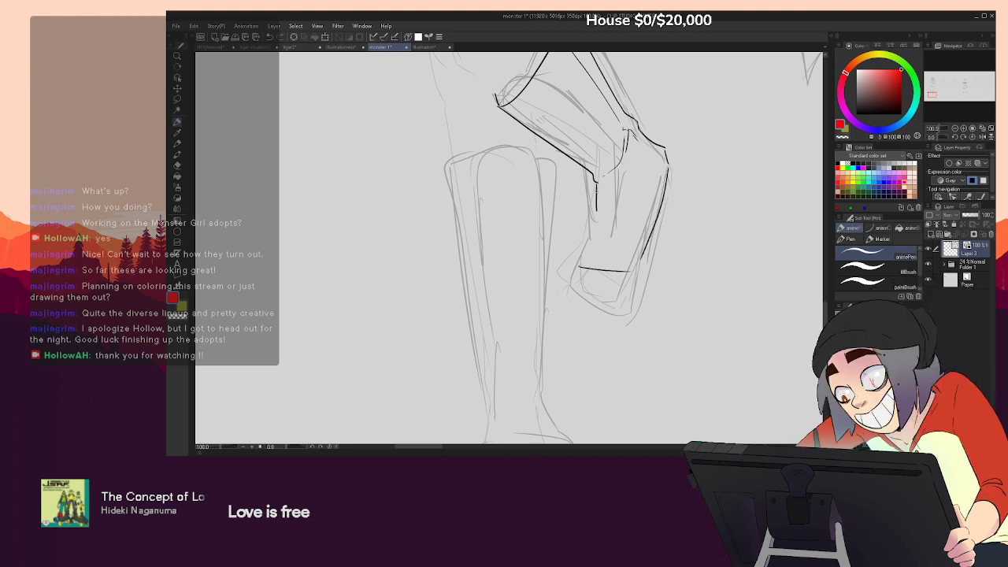
Ink the bent foot's inner edge down to its lower tip and join the outer edge to the closing line
drag(592, 230, 580, 254)
drag(595, 211, 575, 246)
drag(617, 275, 635, 272)
drag(641, 252, 635, 273)
drag(583, 197, 586, 333)
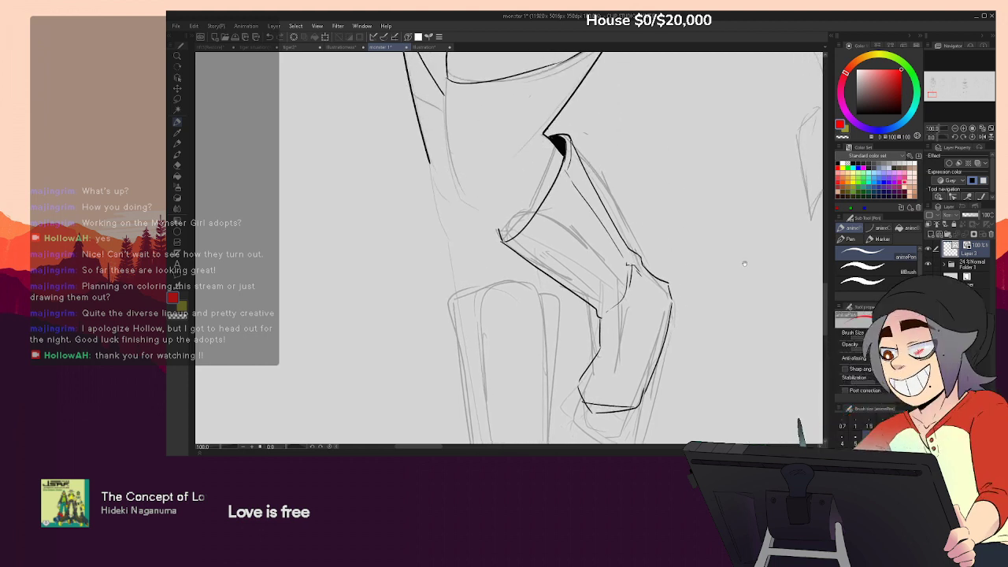
Ink small oval highlights below the thigh band and a curved knee edge from the band down to the bent leg's inner point
click(954, 128)
click(954, 128)
drag(704, 237, 709, 336)
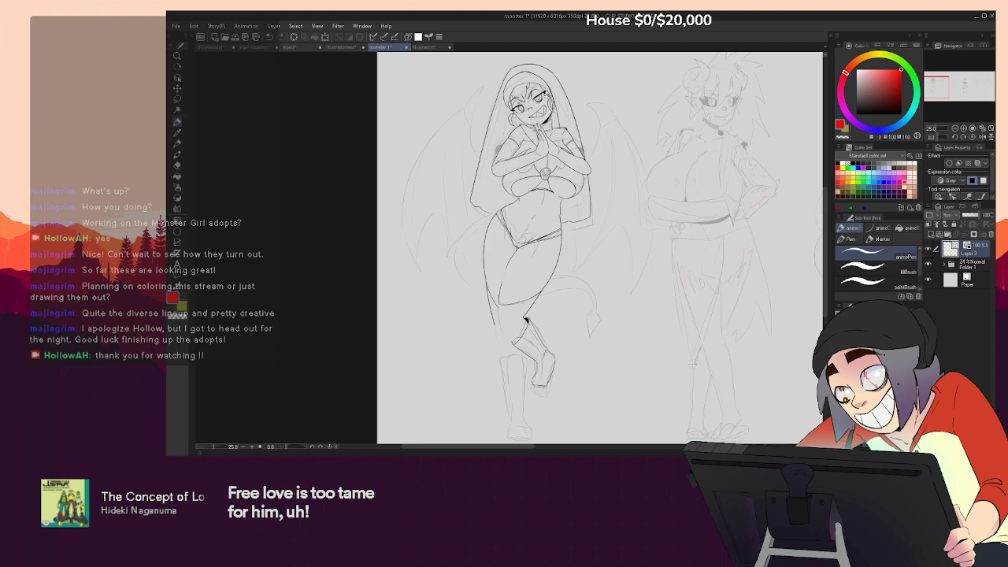
click(963, 129)
drag(543, 351, 546, 173)
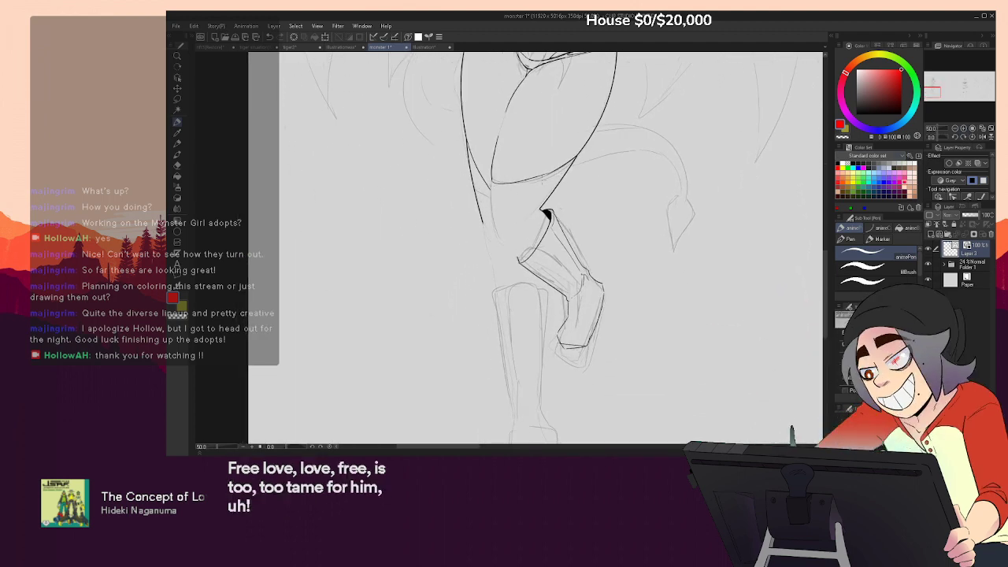
mouse_move(513, 193)
mouse_down()
mouse_move(547, 182)
mouse_move(540, 195)
mouse_up()
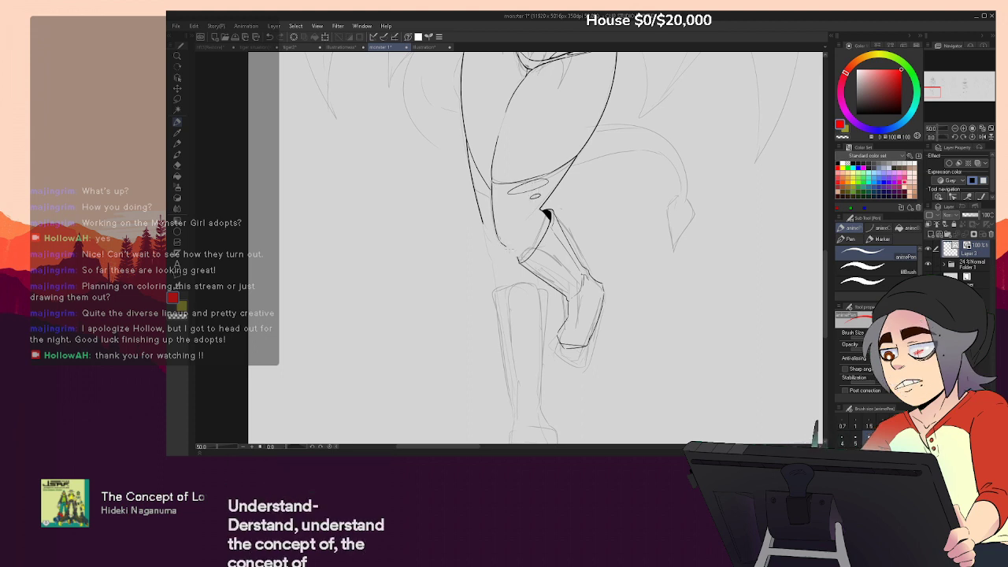
key(ctrl+z)
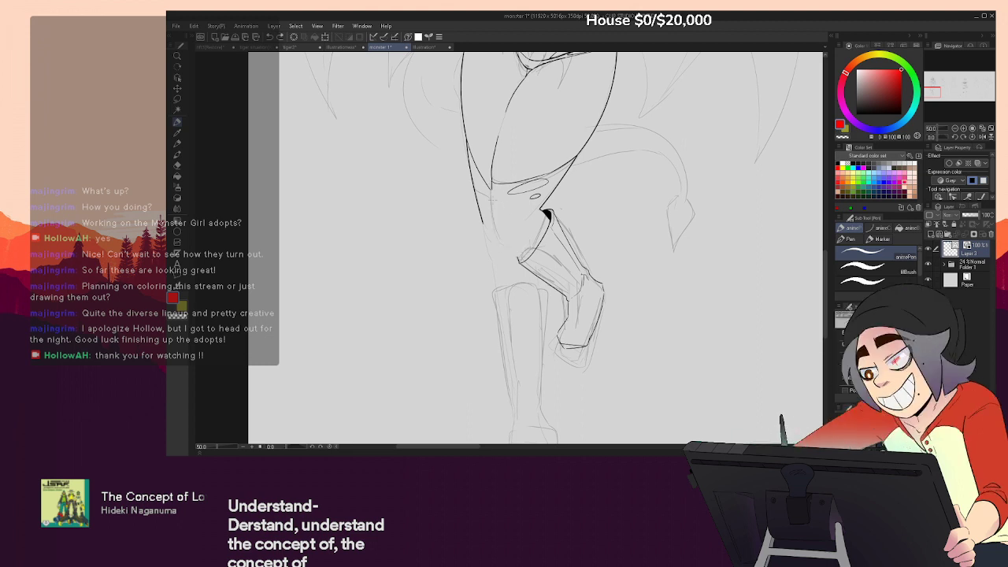
drag(493, 183, 506, 241)
drag(492, 183, 520, 257)
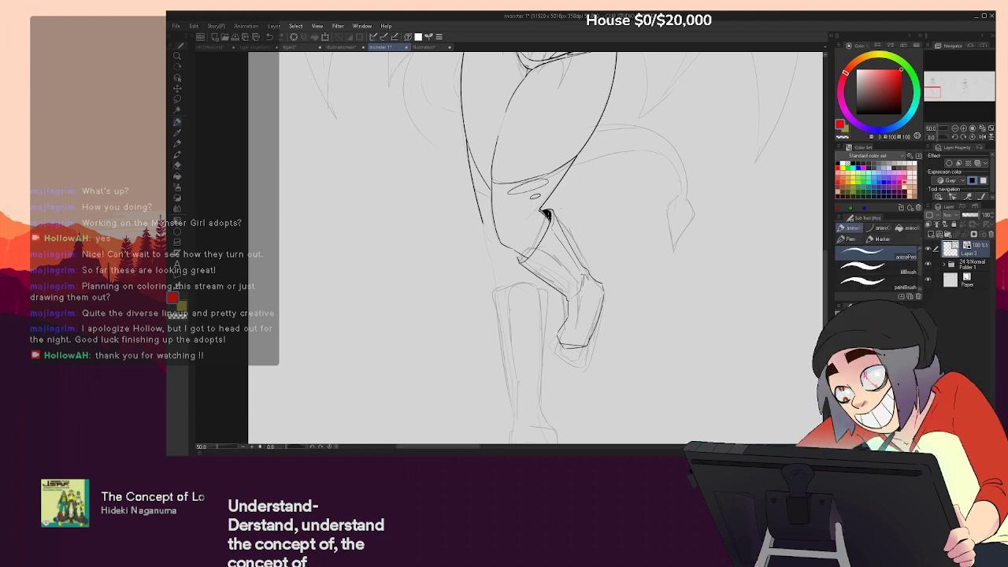
Erase the inked bent lower leg and foot again, including the black corner fill and the curve below the thigh
key(e)
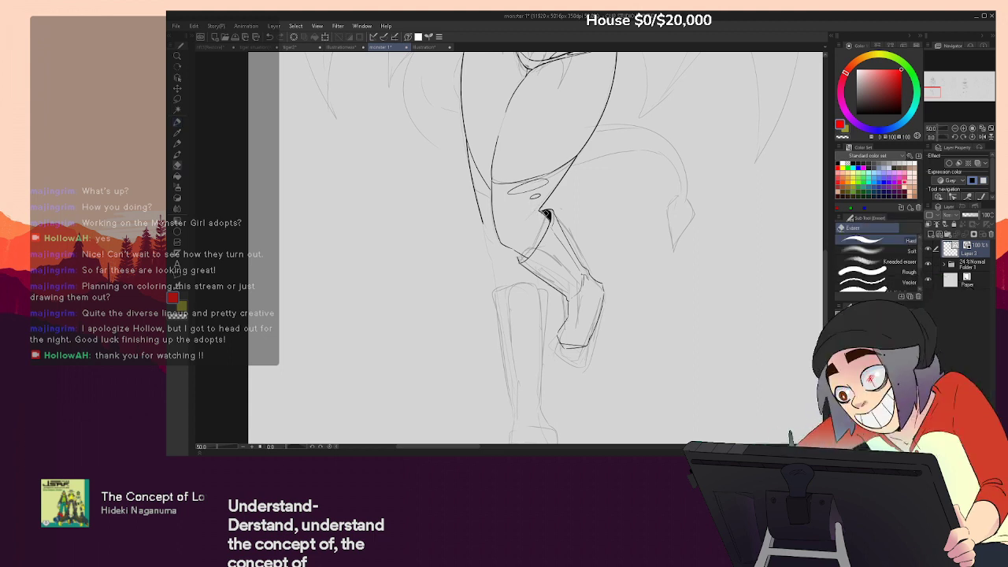
key(p)
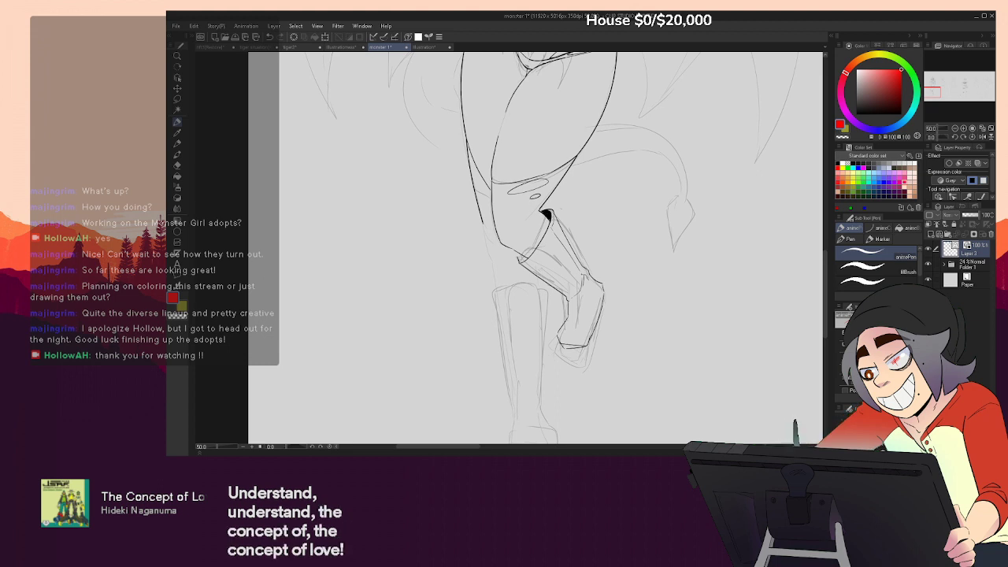
drag(544, 236, 537, 278)
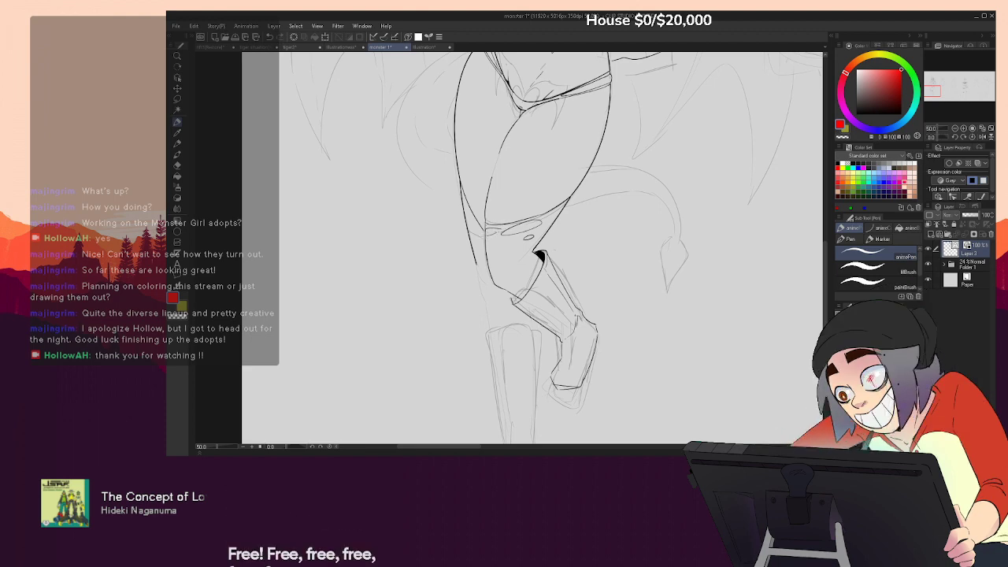
scroll(607, 219, up, 1)
drag(606, 219, 592, 143)
key(ctrl+z)
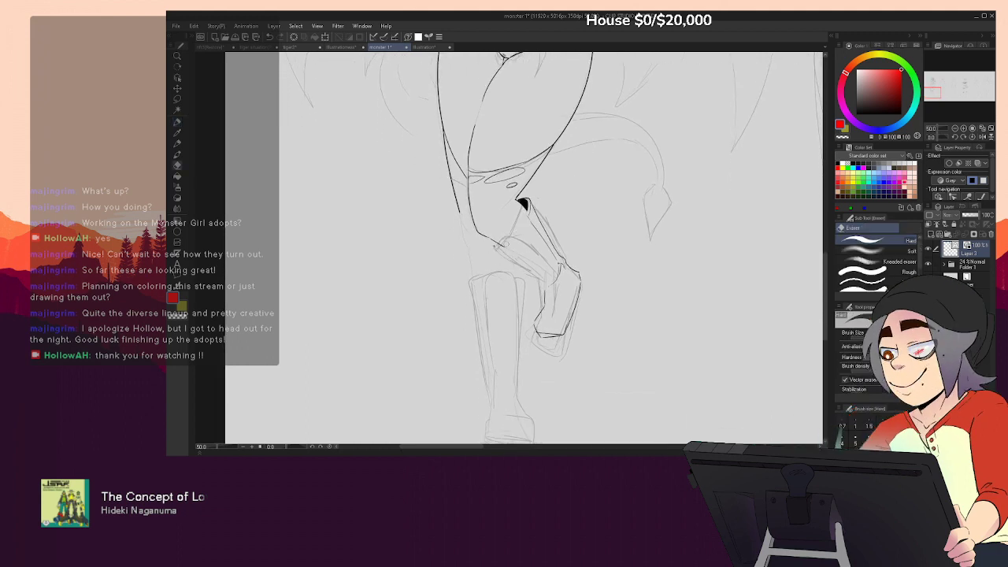
key(e)
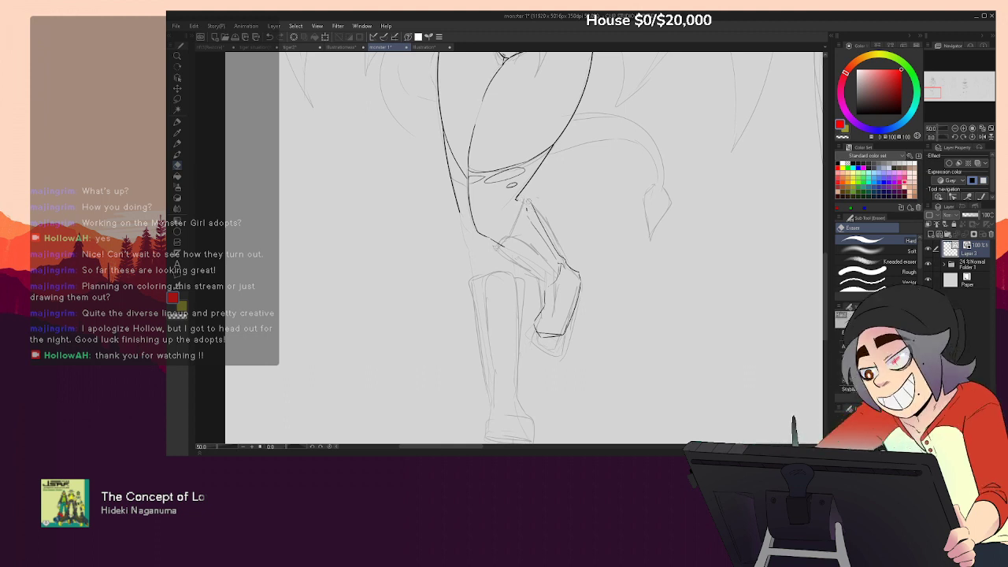
mouse_move(538, 213)
mouse_down()
mouse_move(573, 290)
mouse_move(574, 275)
mouse_move(560, 319)
mouse_move(535, 343)
mouse_up()
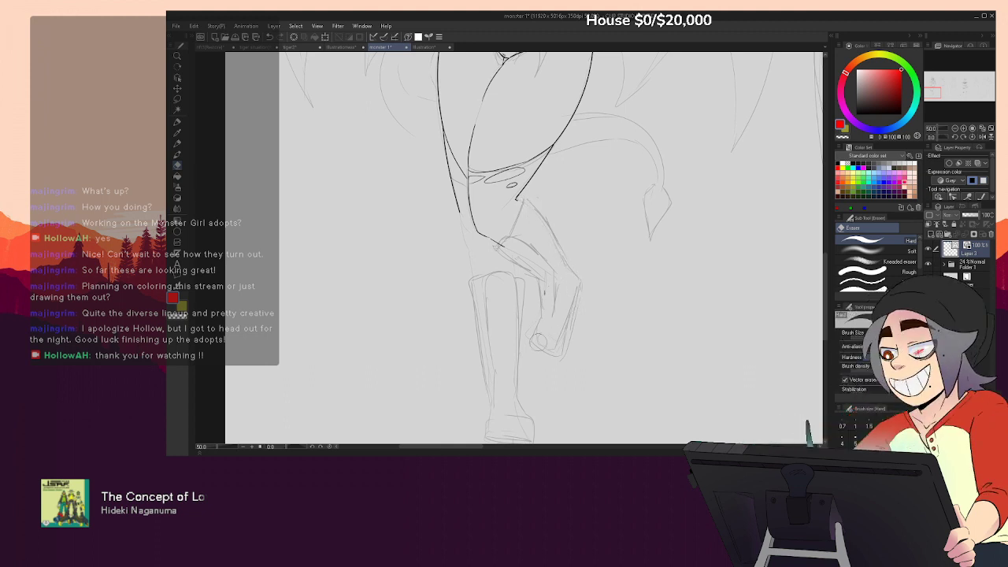
Ink a slimmer bent lower leg from the thigh's corner and knee through the hock, closing it with a short line at the foot
key(p)
drag(504, 248, 545, 274)
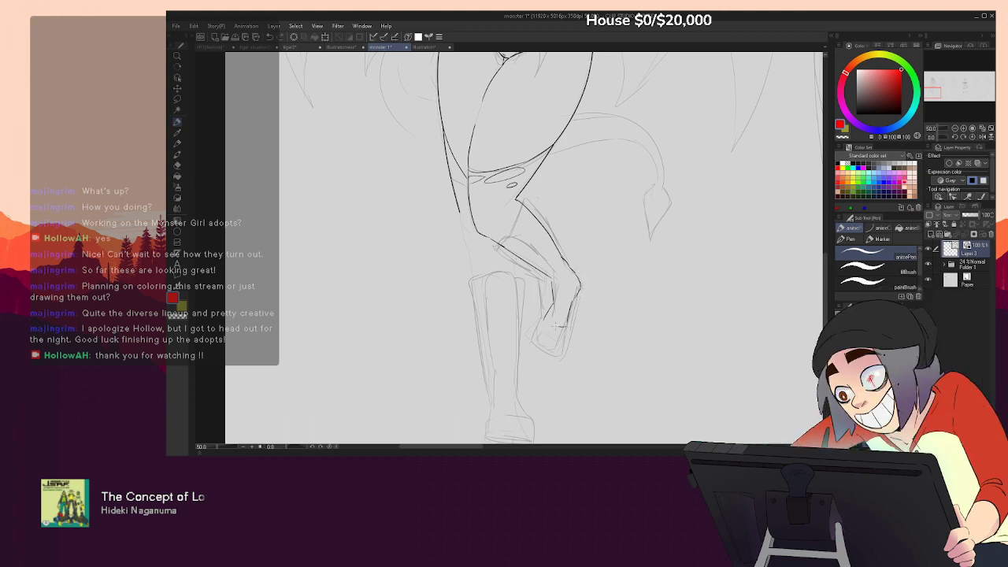
drag(556, 326, 545, 322)
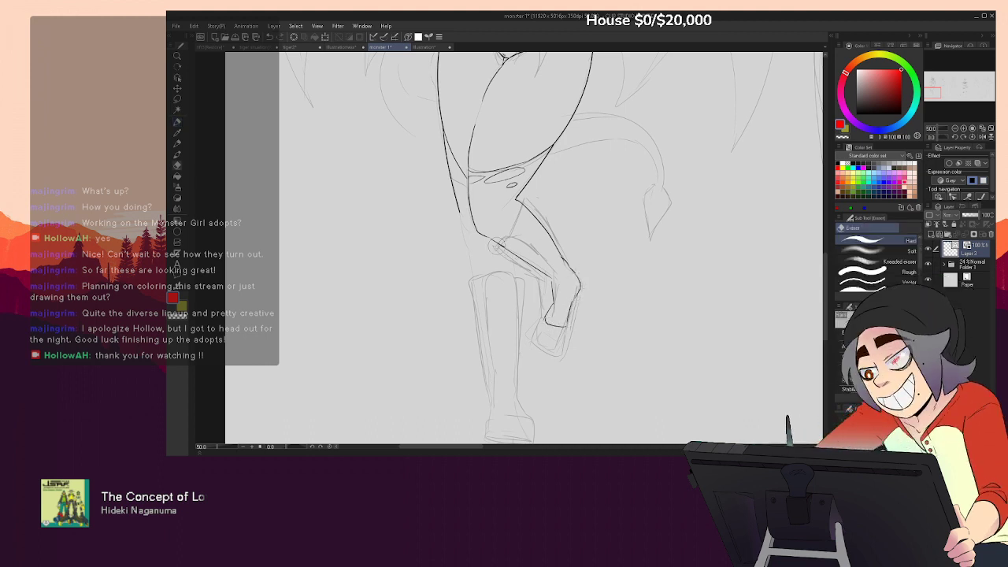
key(e)
key(p)
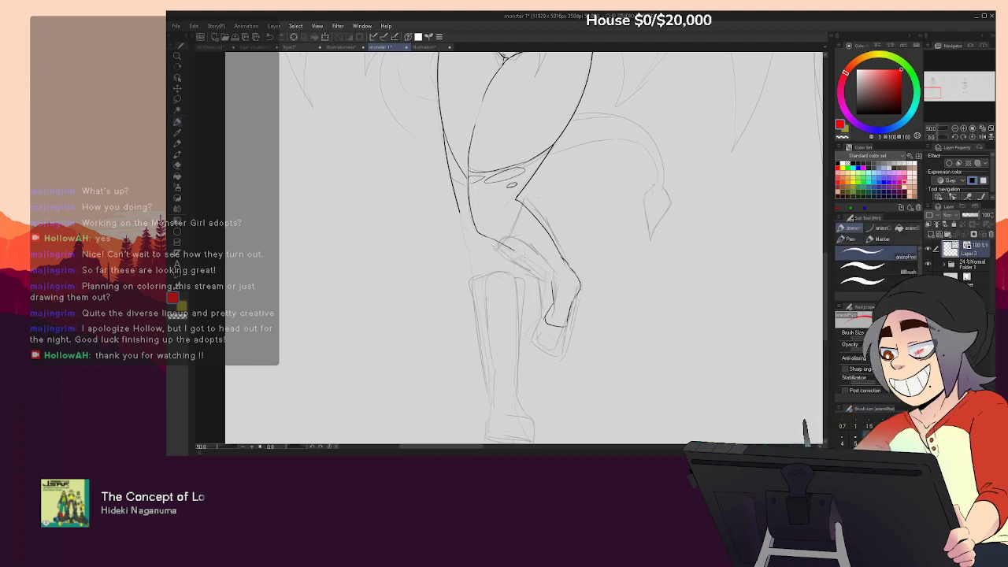
drag(544, 271, 554, 285)
Ink the standing lower leg's outer and inner edges down to just above the ankle, plus a short crease behind the bent knee
mouse_move(579, 181)
mouse_down()
mouse_move(594, 305)
mouse_move(607, 209)
mouse_up()
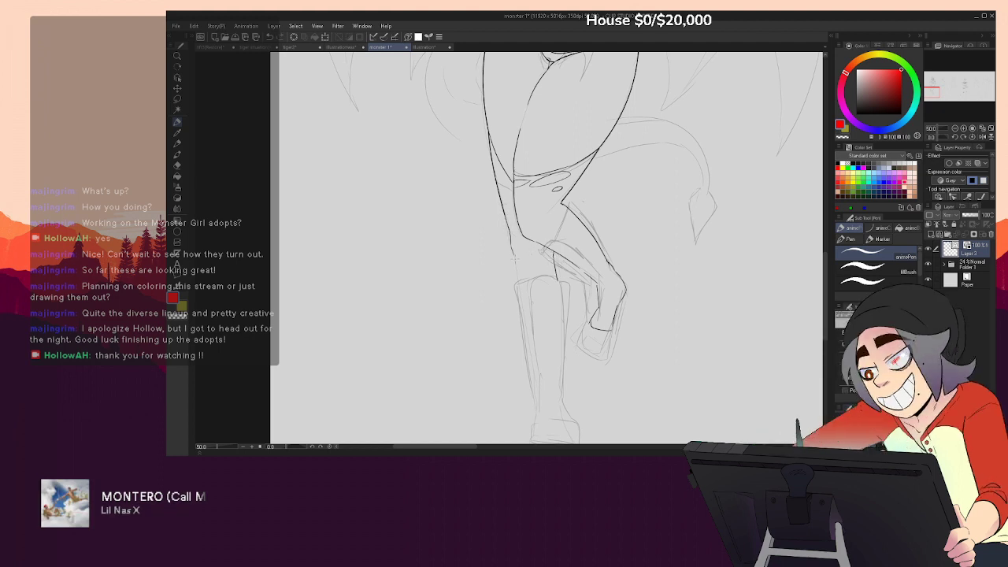
drag(514, 259, 520, 284)
mouse_move(625, 266)
mouse_down()
mouse_move(619, 324)
mouse_move(626, 187)
mouse_up()
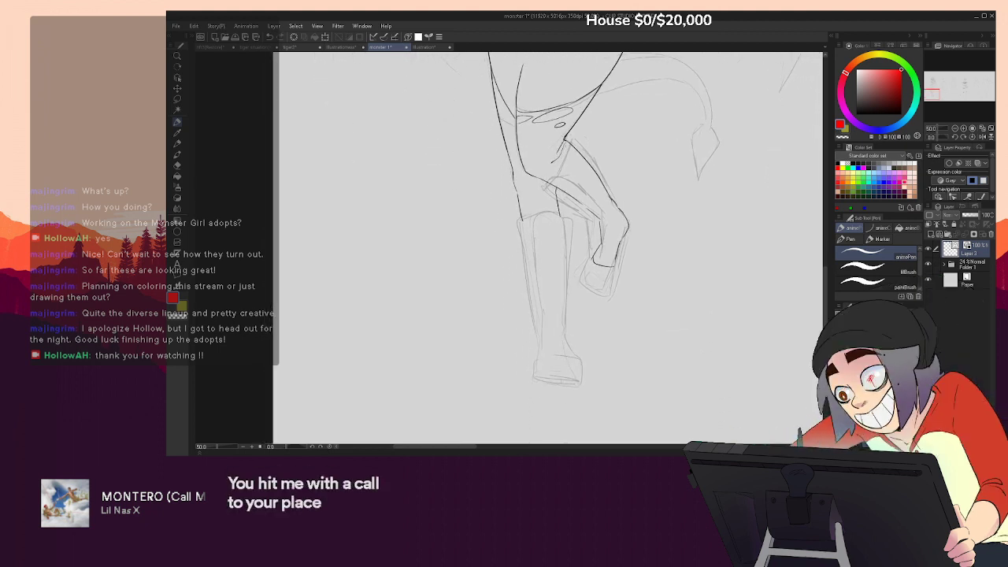
drag(608, 276, 612, 256)
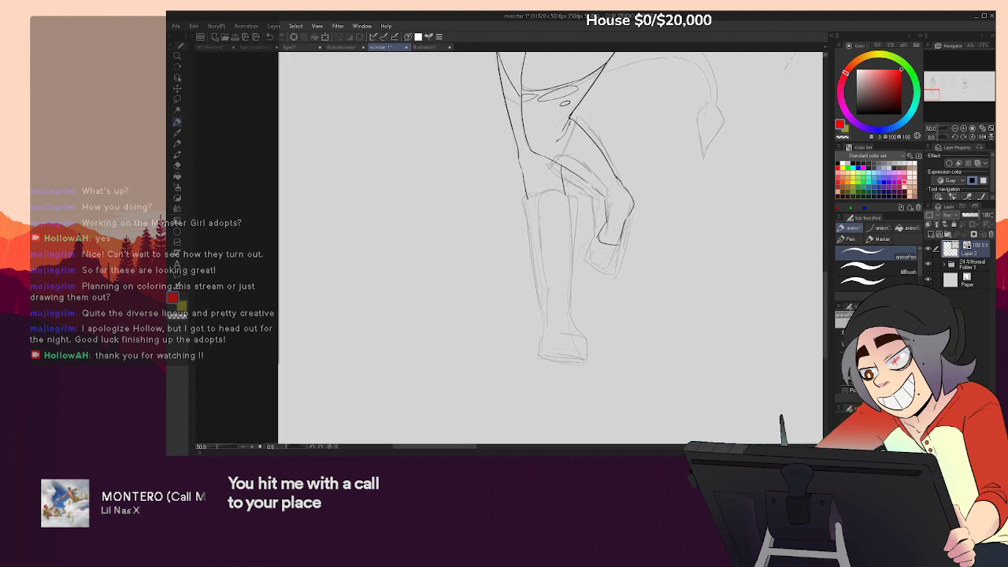
drag(559, 168, 570, 237)
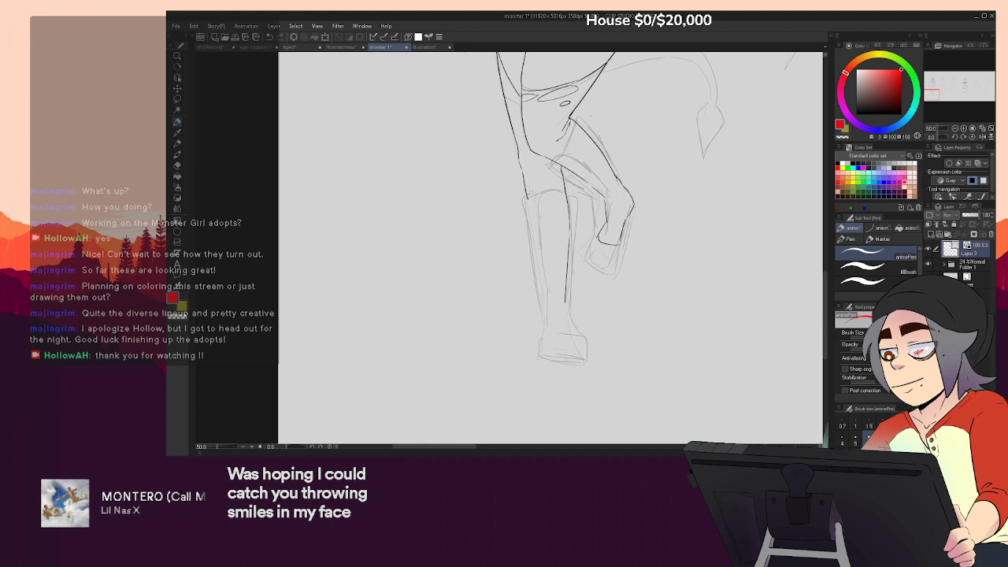
drag(531, 224, 543, 290)
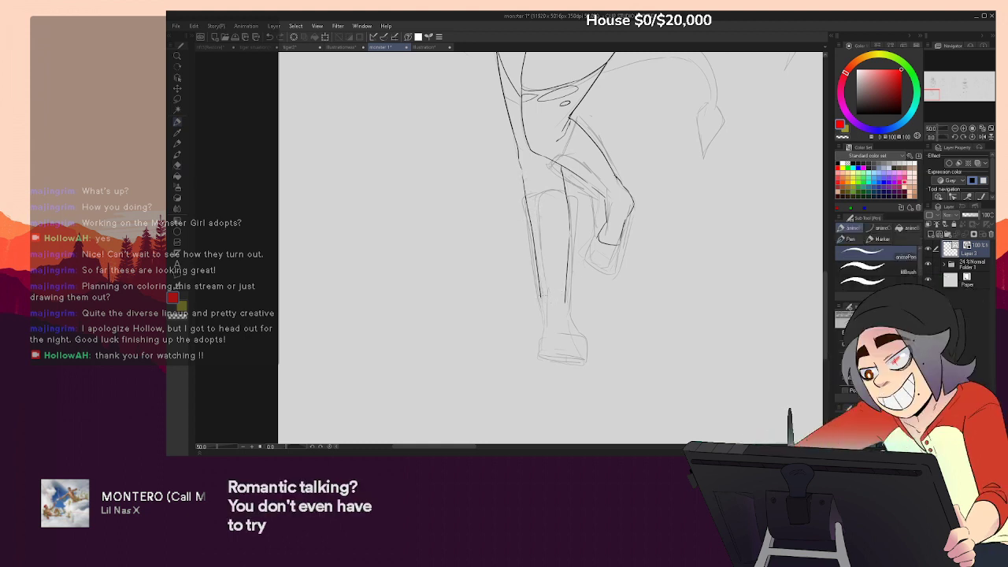
key(e)
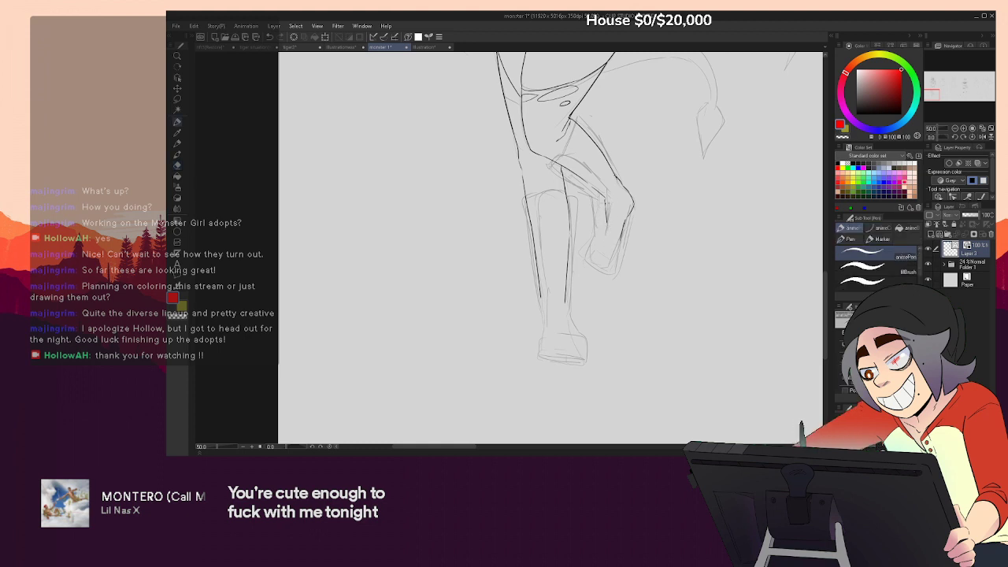
Erase the inked foot segment of the bent leg below the hock, including its closing line and outer edge
key(p)
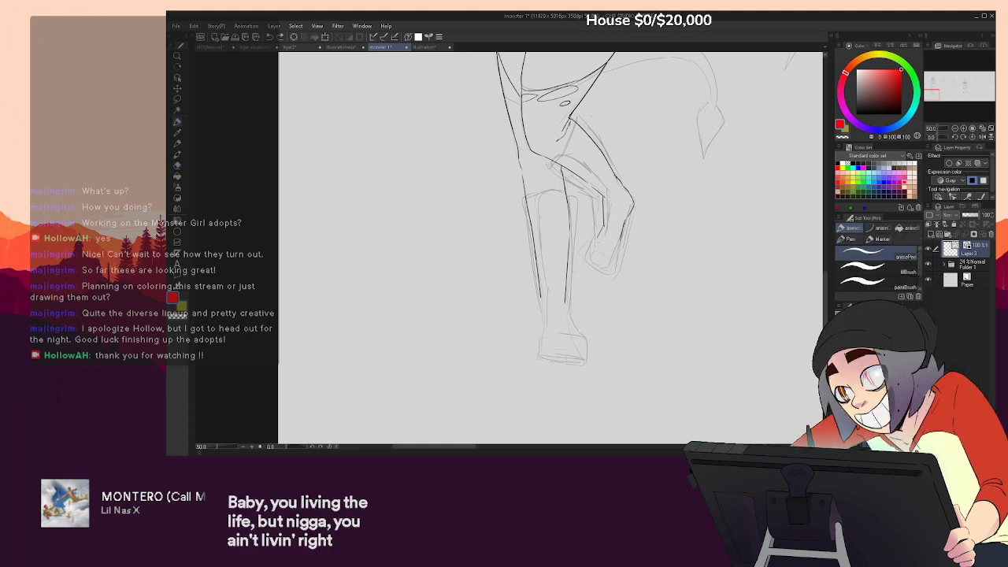
drag(600, 251, 613, 244)
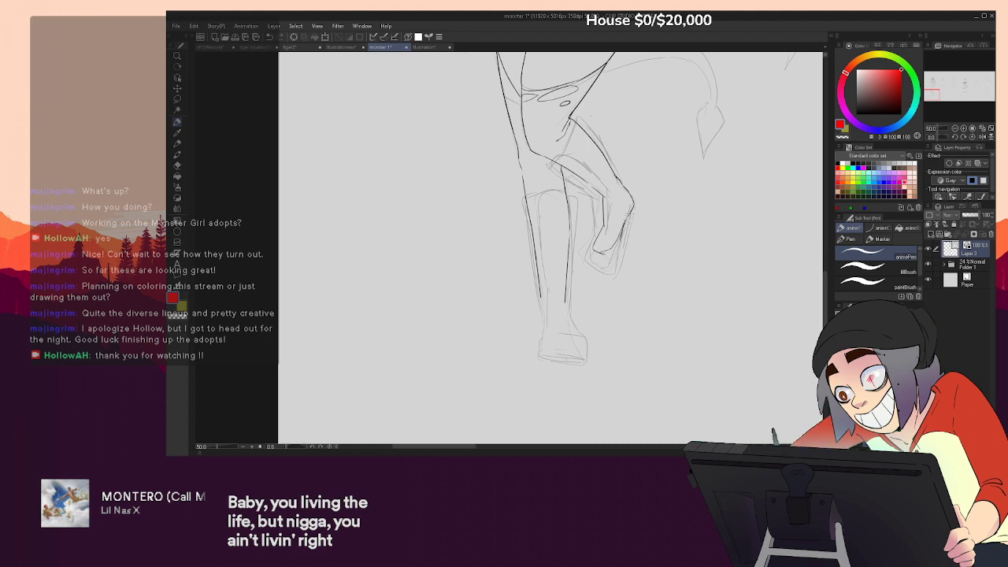
mouse_move(684, 194)
mouse_down()
mouse_move(653, 265)
mouse_move(654, 247)
mouse_up()
key(e)
mouse_move(578, 264)
mouse_down()
mouse_move(574, 297)
mouse_move(593, 277)
mouse_up()
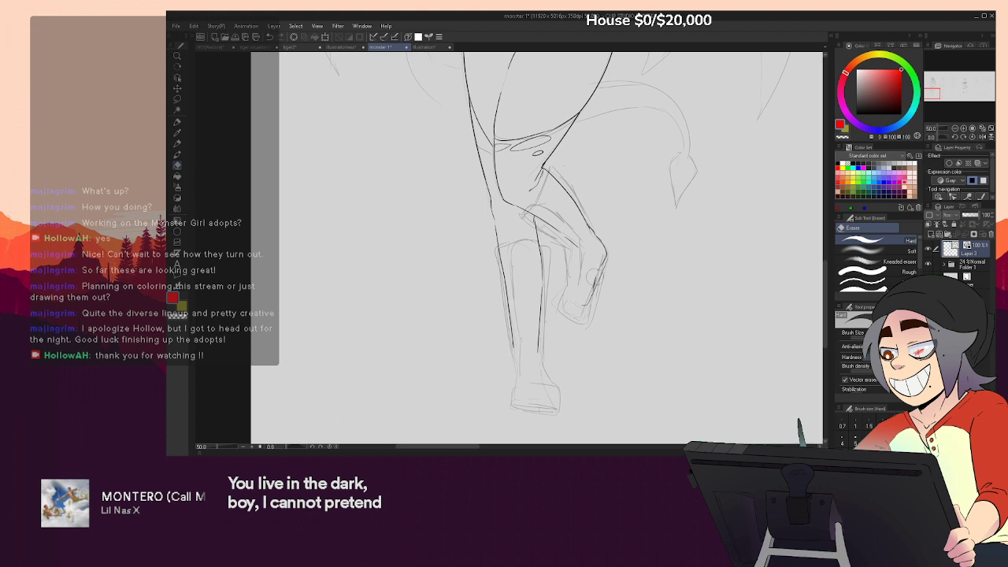
Ink a small round joint at the bent leg's hock and a narrow, straight-sided foot segment below it with a flat end
key(p)
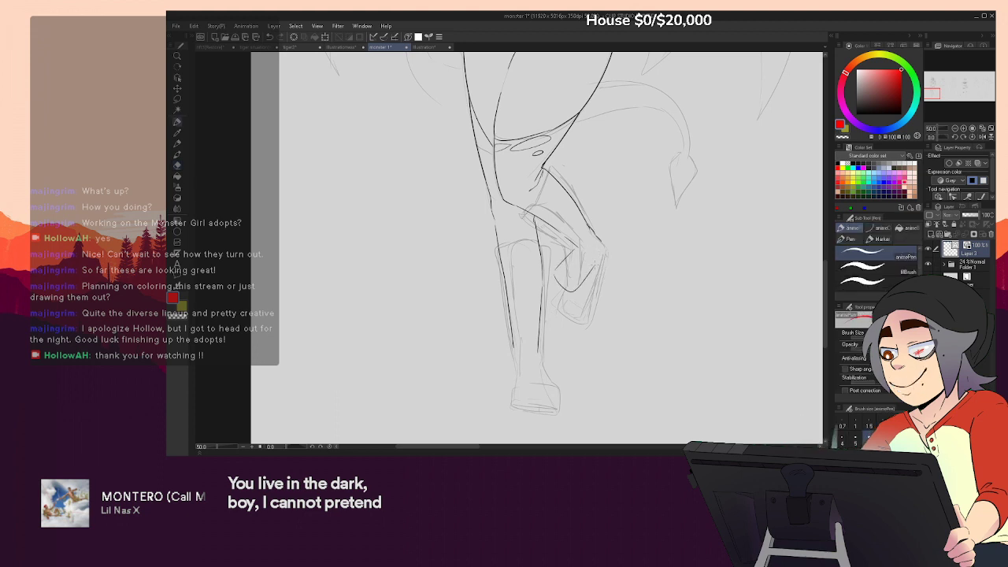
key(ctrl+z)
mouse_move(575, 250)
mouse_down()
mouse_move(550, 295)
mouse_move(575, 301)
mouse_up()
key(ctrl+z)
key(ctrl+z)
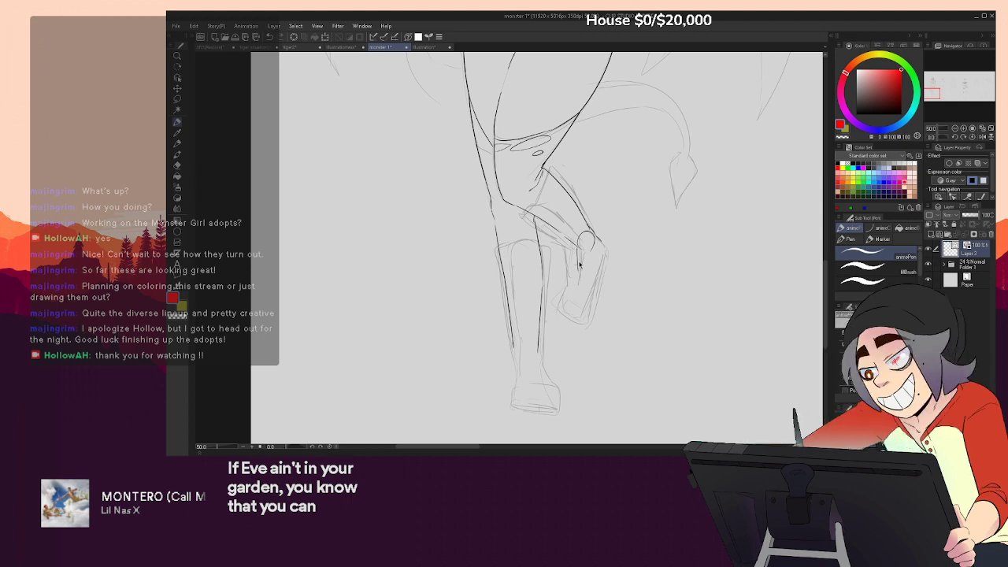
drag(572, 276, 567, 297)
drag(567, 298, 580, 298)
mouse_move(602, 242)
mouse_down()
mouse_move(581, 297)
mouse_move(566, 293)
mouse_up()
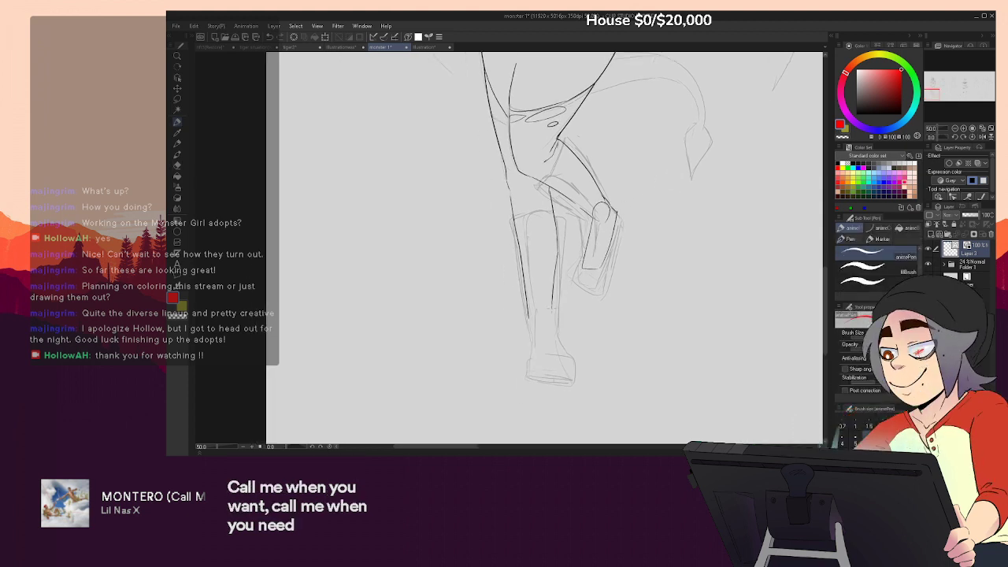
drag(557, 239, 556, 290)
key(ctrl+z)
drag(549, 188, 551, 304)
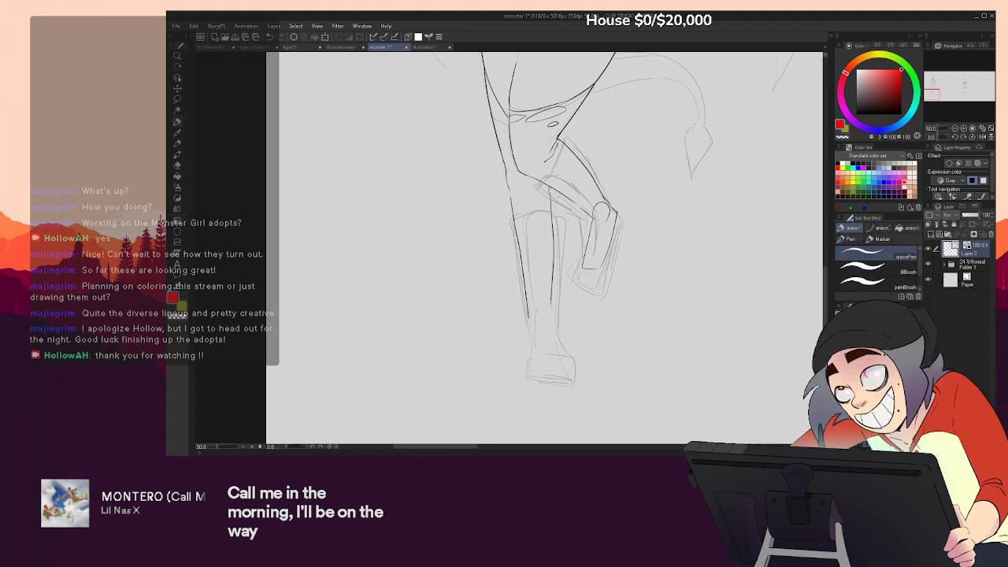
Erase the inked outer and inner edges of the standing lower leg
key(e)
mouse_move(520, 213)
mouse_down()
mouse_move(523, 278)
mouse_move(543, 250)
mouse_move(550, 268)
mouse_move(555, 199)
mouse_move(556, 315)
mouse_up()
key(p)
key(ctrl+z)
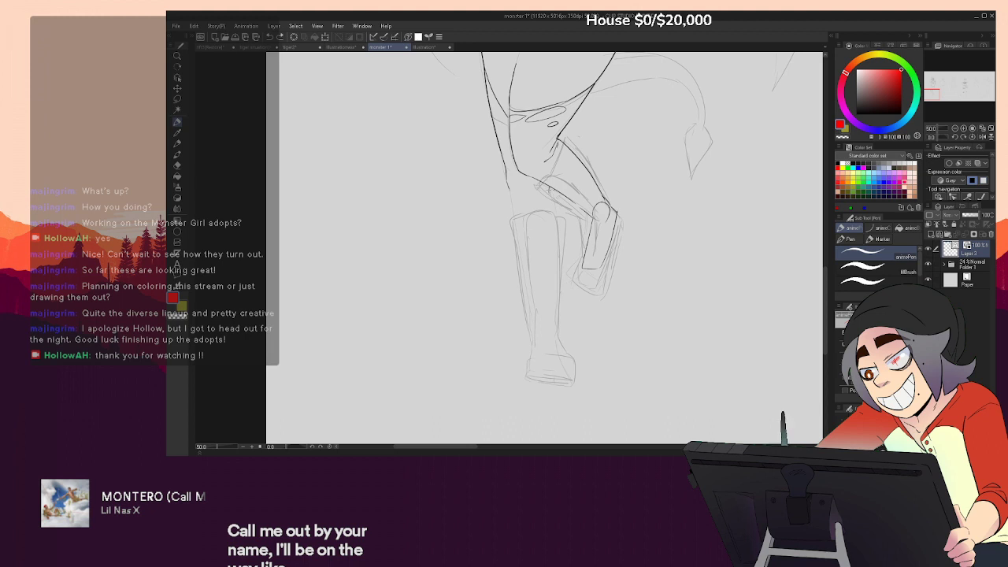
Re-ink the standing lower leg's outer and inner edges from the knee down to the ankle and close them with a short line
drag(511, 189, 534, 318)
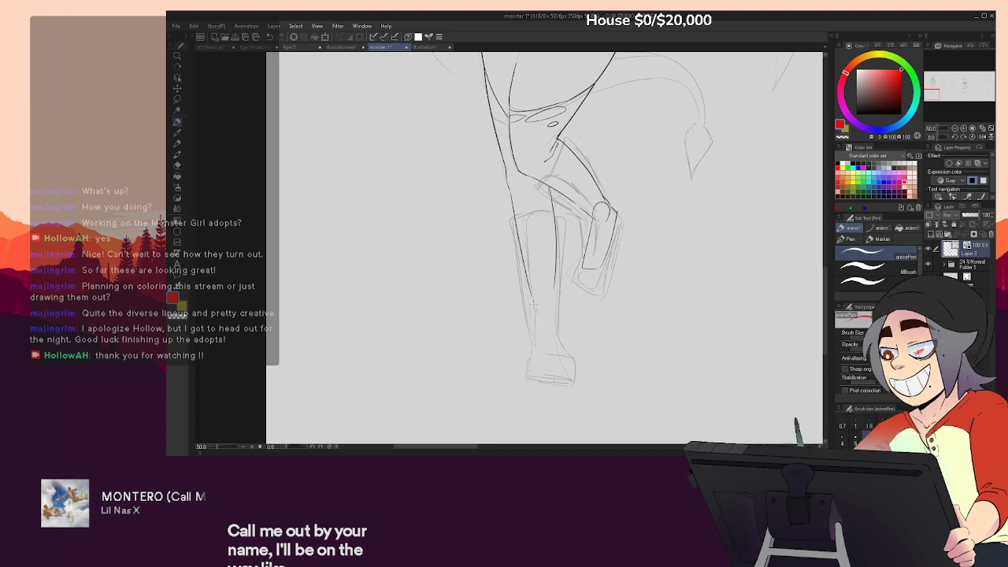
drag(555, 285, 556, 314)
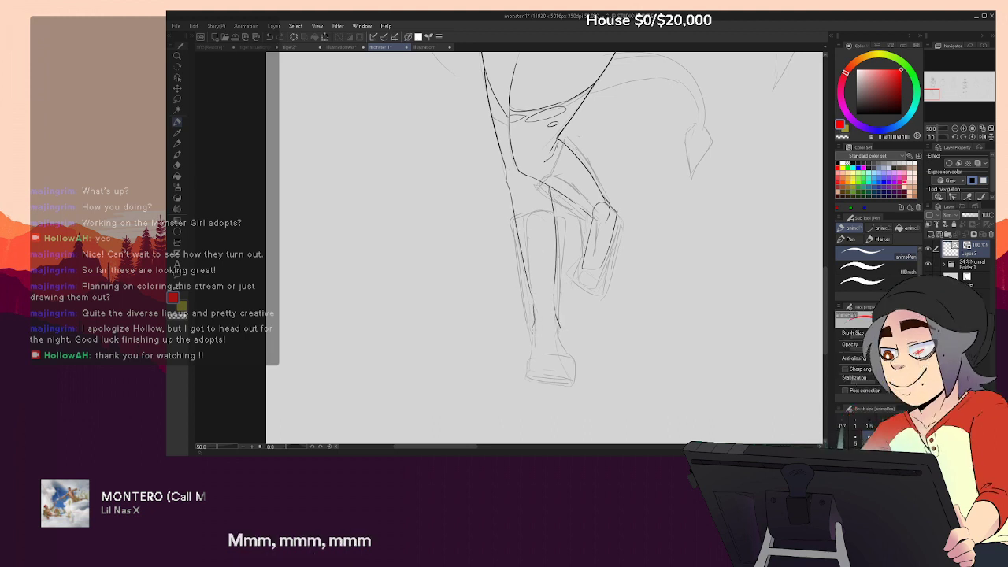
drag(531, 348, 552, 350)
Examine the inked nun's overall proportions and pose from veil to feet, including her upper body
drag(713, 184, 663, 310)
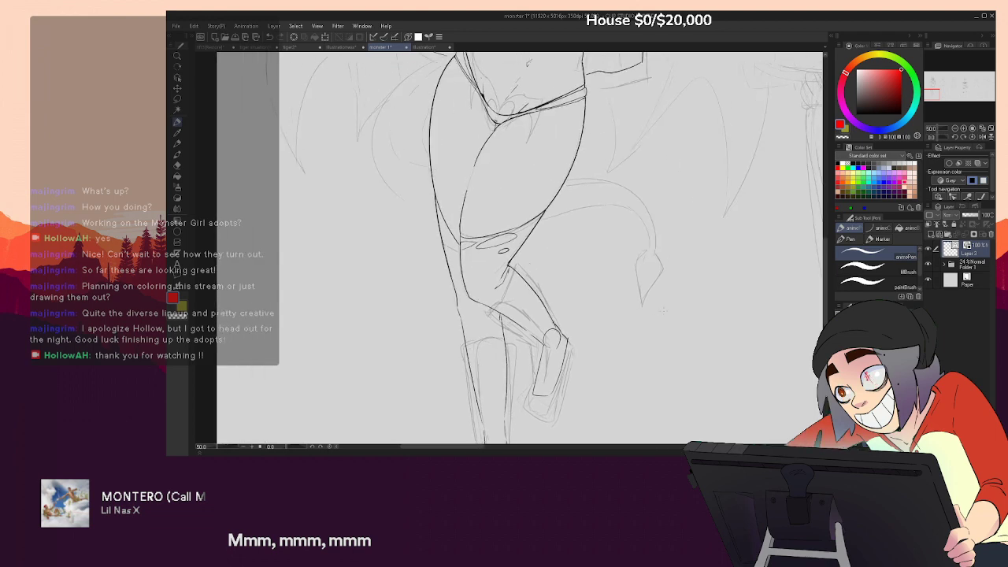
click(962, 128)
click(963, 128)
click(963, 128)
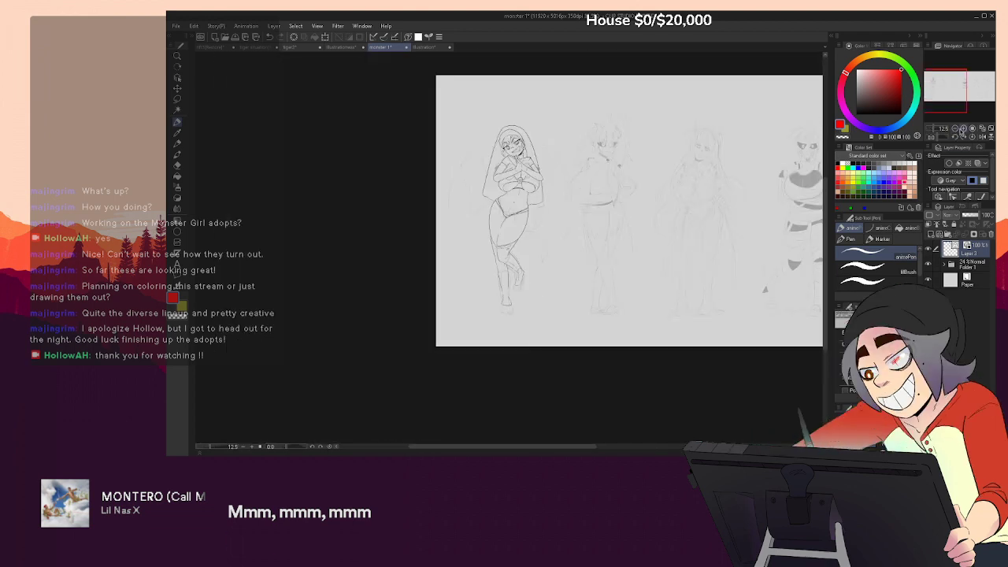
click(964, 129)
drag(657, 244, 660, 301)
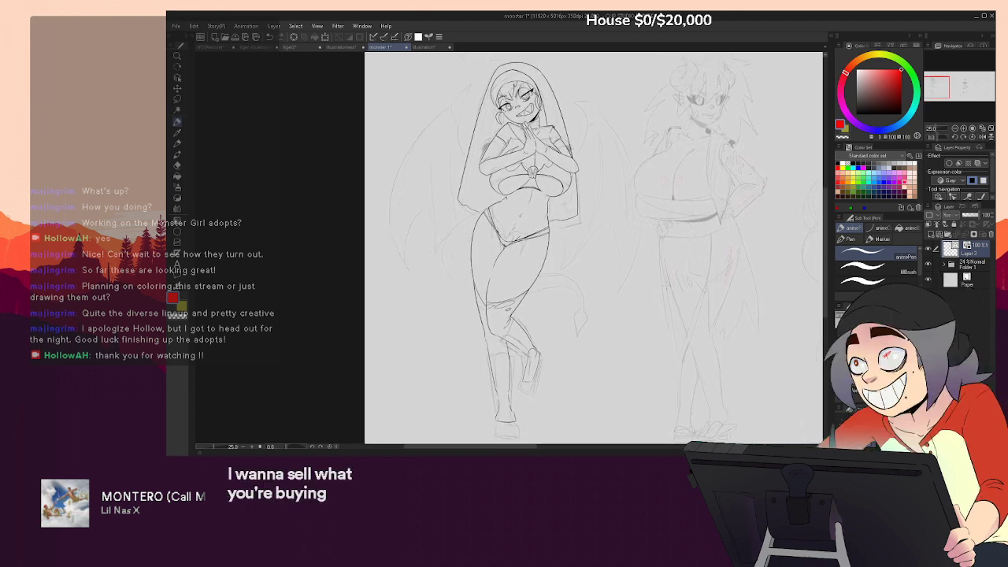
click(972, 128)
mouse_move(663, 247)
mouse_down()
mouse_move(637, 379)
mouse_move(619, 386)
mouse_move(607, 418)
mouse_up()
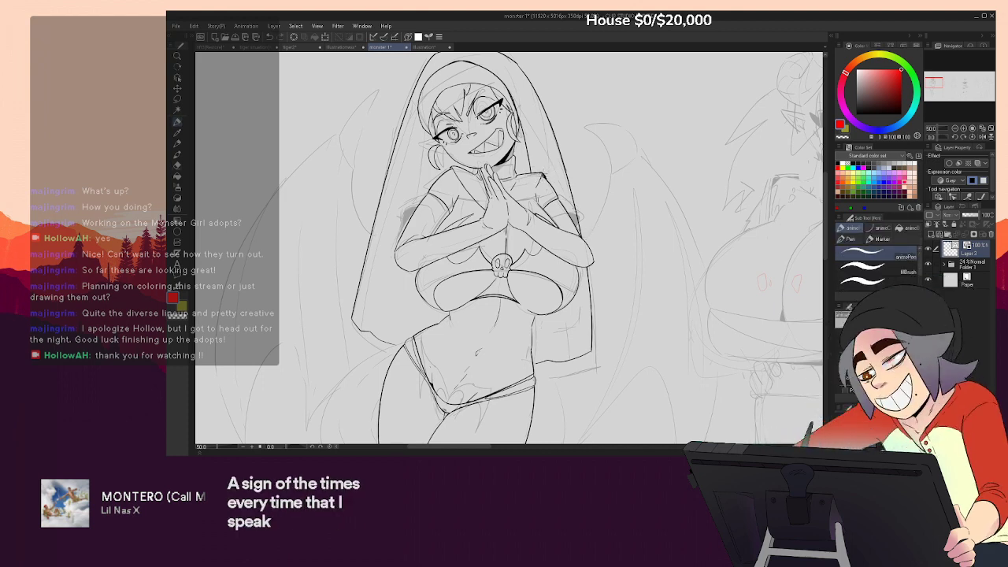
key(e)
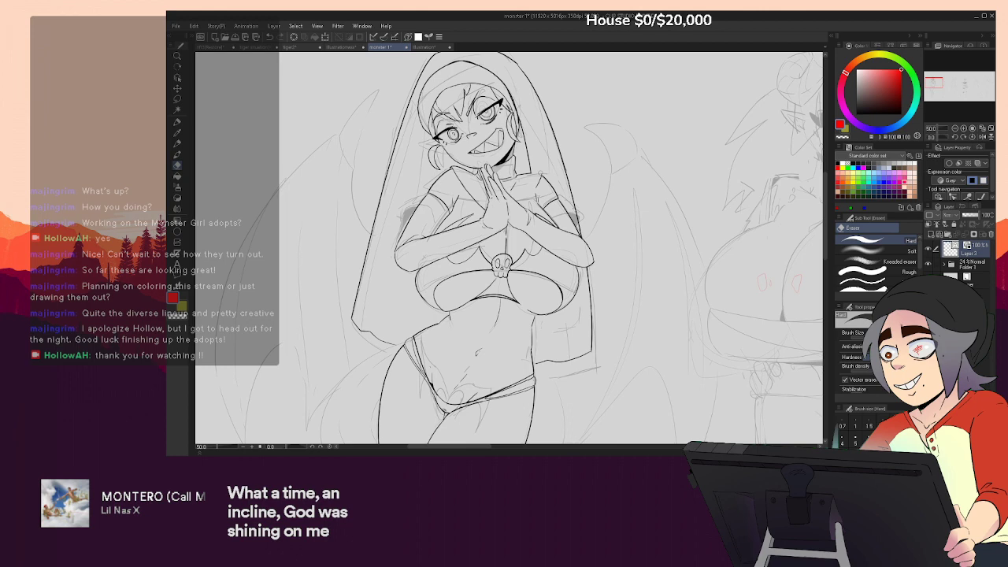
key(p)
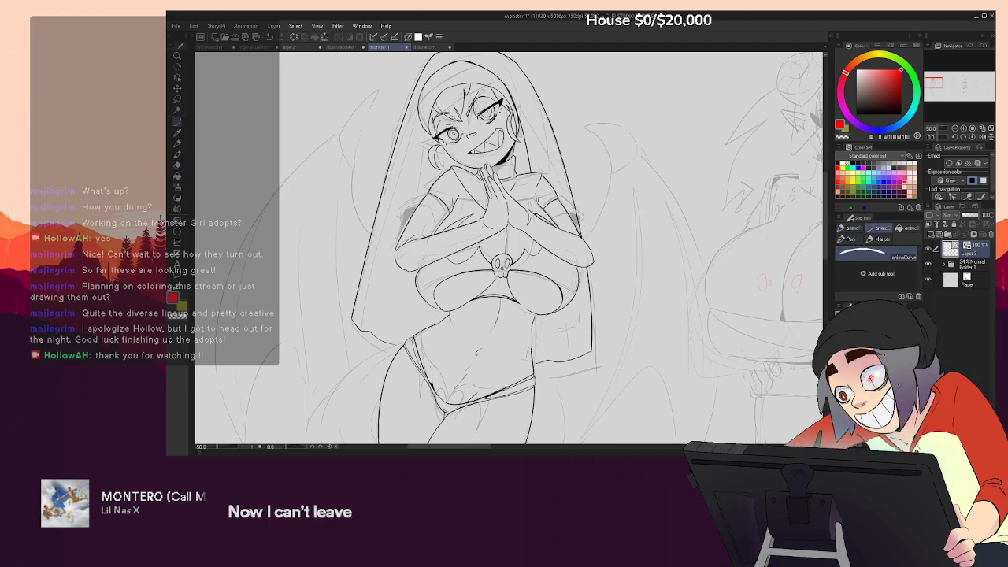
key(p)
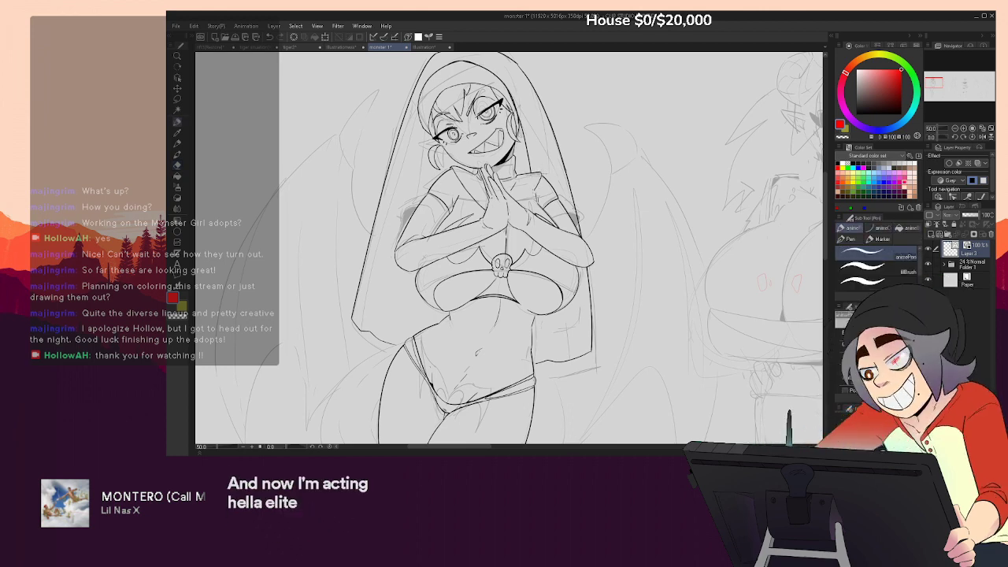
drag(648, 359, 627, 383)
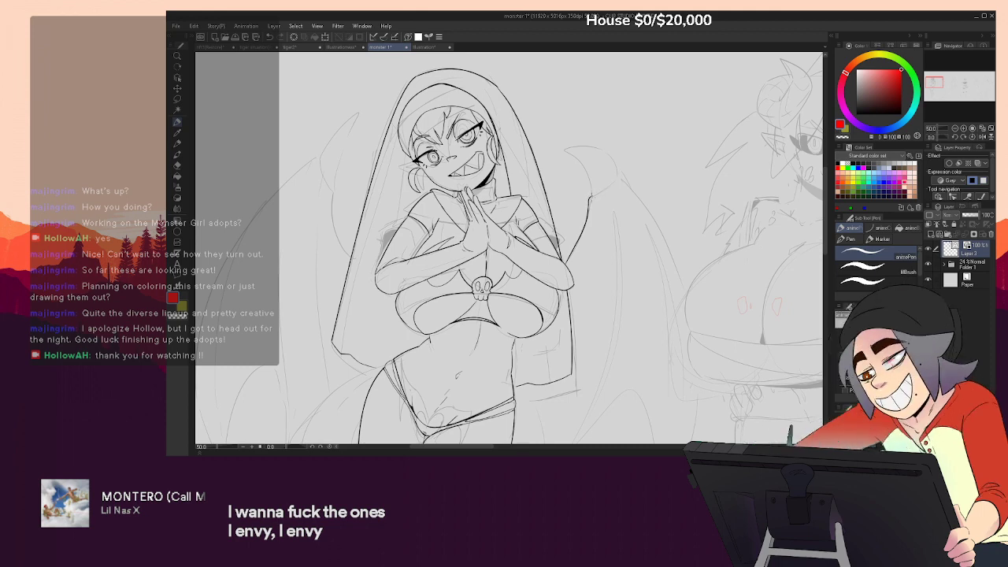
drag(593, 196, 622, 176)
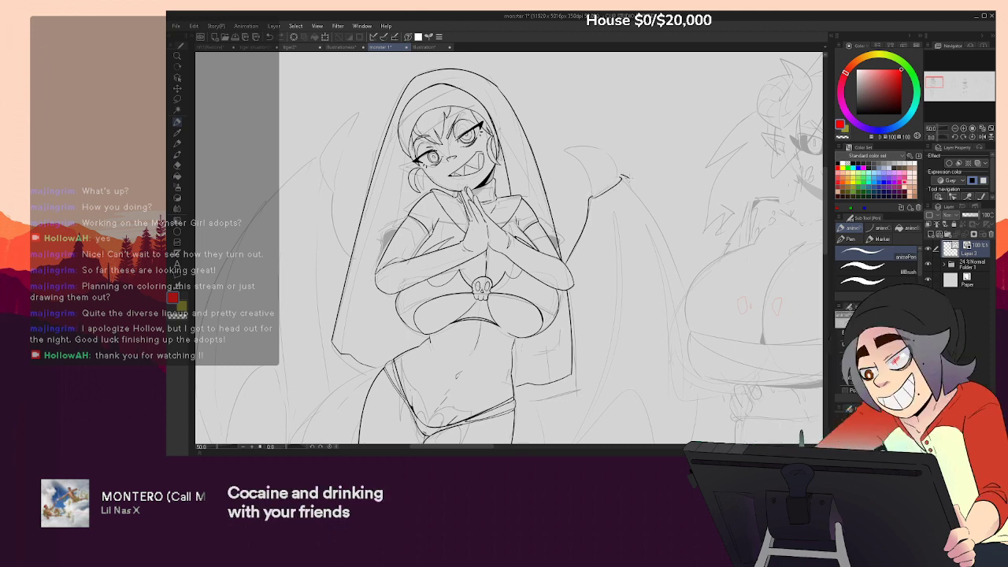
drag(622, 181, 580, 156)
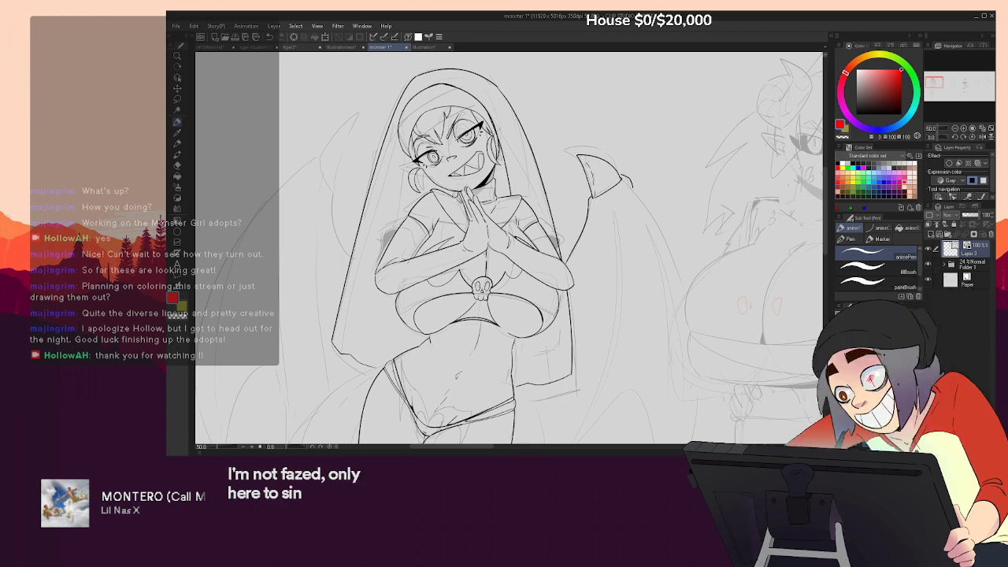
key(e)
mouse_move(610, 210)
mouse_down()
mouse_move(608, 189)
mouse_move(624, 172)
mouse_up()
Ink the wing's upper arm as a curve rising from behind the veil toward the sketched wing claw
key(p)
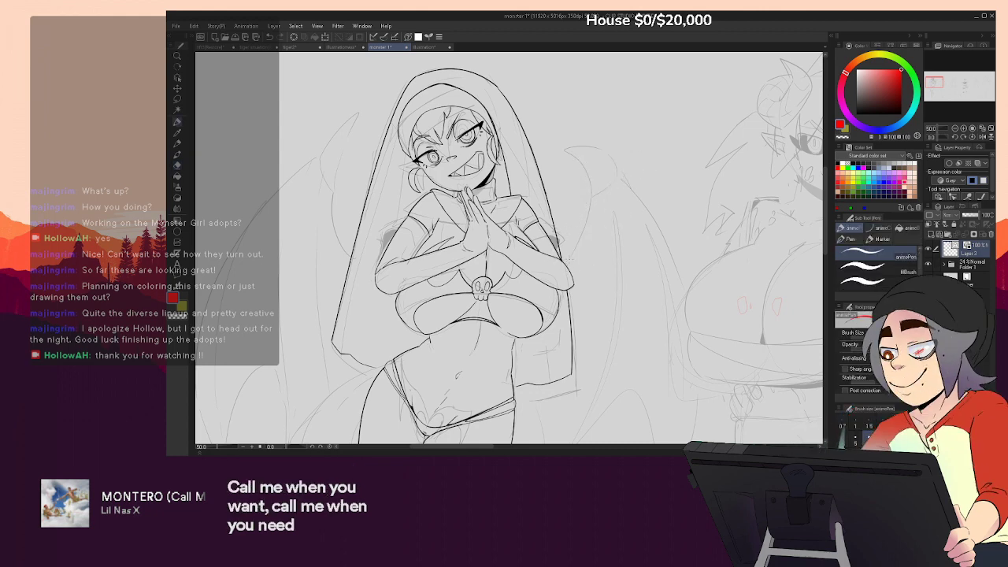
drag(592, 222, 583, 177)
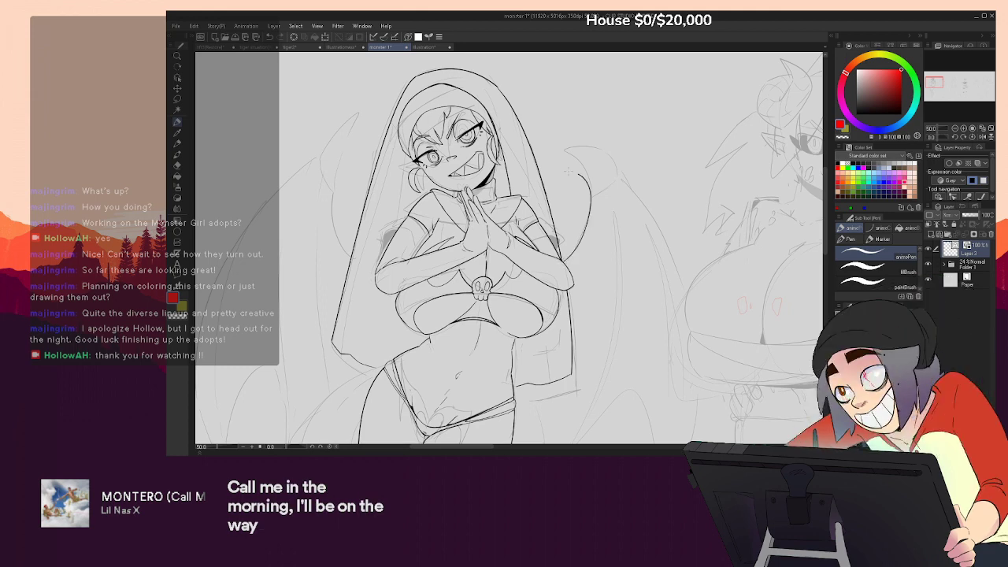
Undo the last wing strokes and ink the hooked claw and inner arm line of the wing right of the figure
key(ctrl+z)
key(ctrl+z)
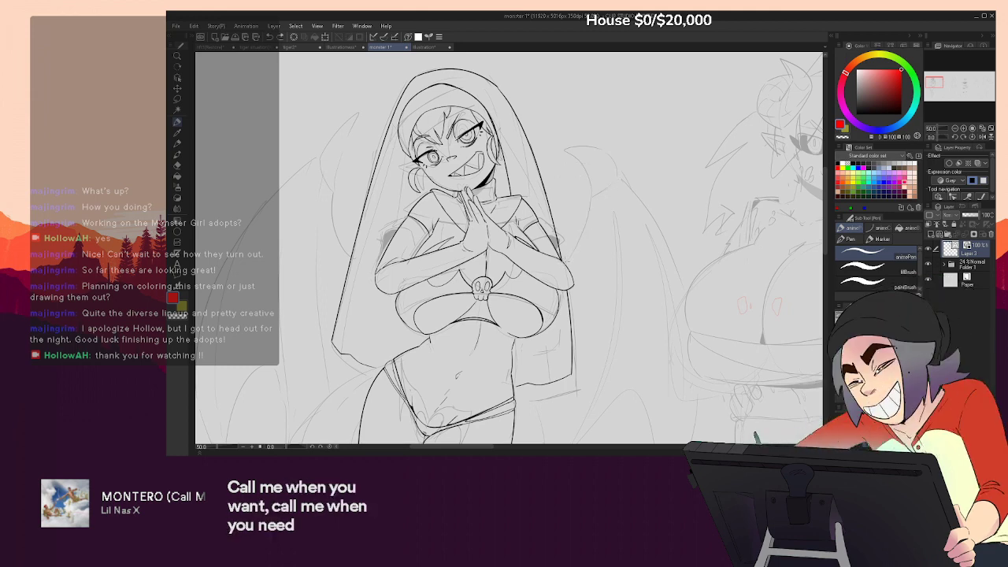
drag(591, 216, 593, 191)
key(ctrl+z)
mouse_move(568, 262)
mouse_down()
mouse_move(589, 203)
mouse_move(565, 182)
mouse_up()
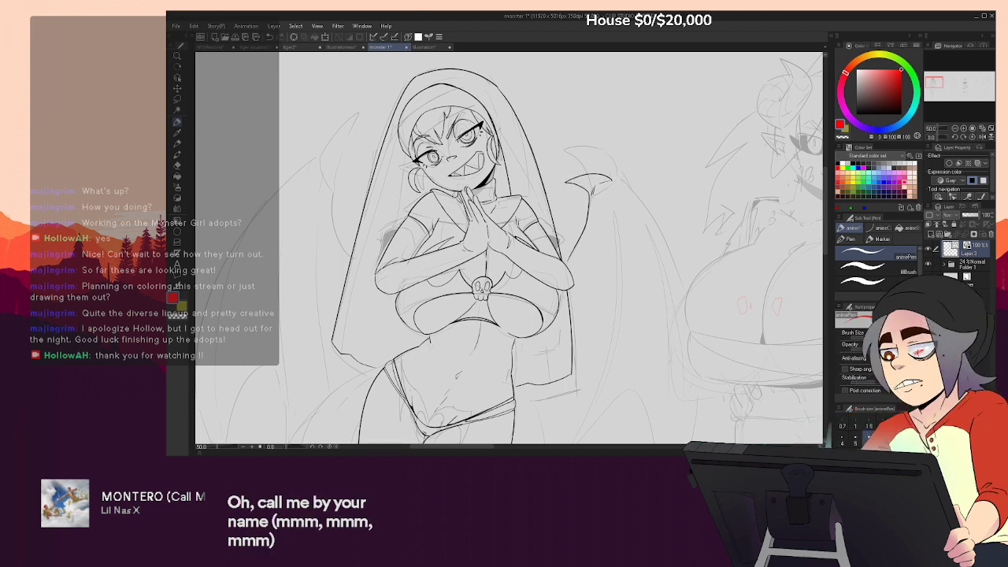
Ink the right wing's long outer edge from the claw down to its pointed lower tip, with a tattered inner side
mouse_move(623, 187)
mouse_down()
mouse_move(546, 62)
mouse_move(619, 291)
mouse_move(595, 390)
mouse_up()
key(ctrl+z)
drag(543, 74, 597, 403)
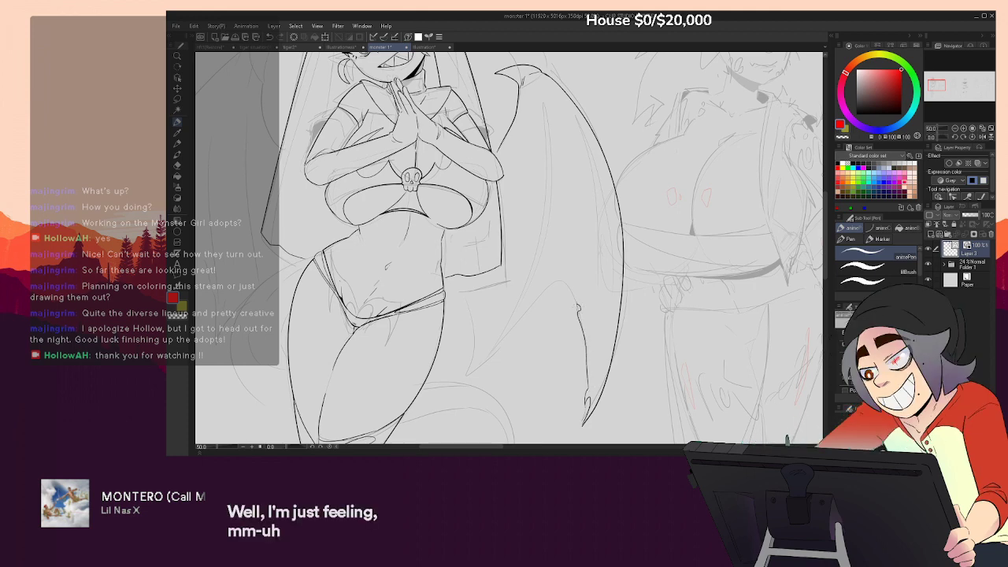
Ink the right wing's scalloped lower edge towards the hip, adding torn notches and small holes
drag(579, 305, 517, 324)
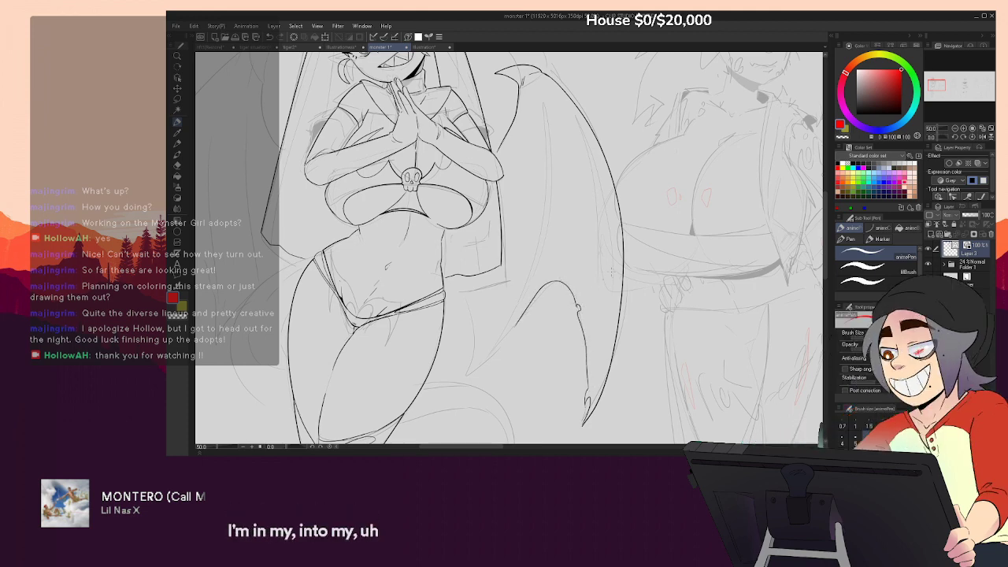
key(ctrl+z)
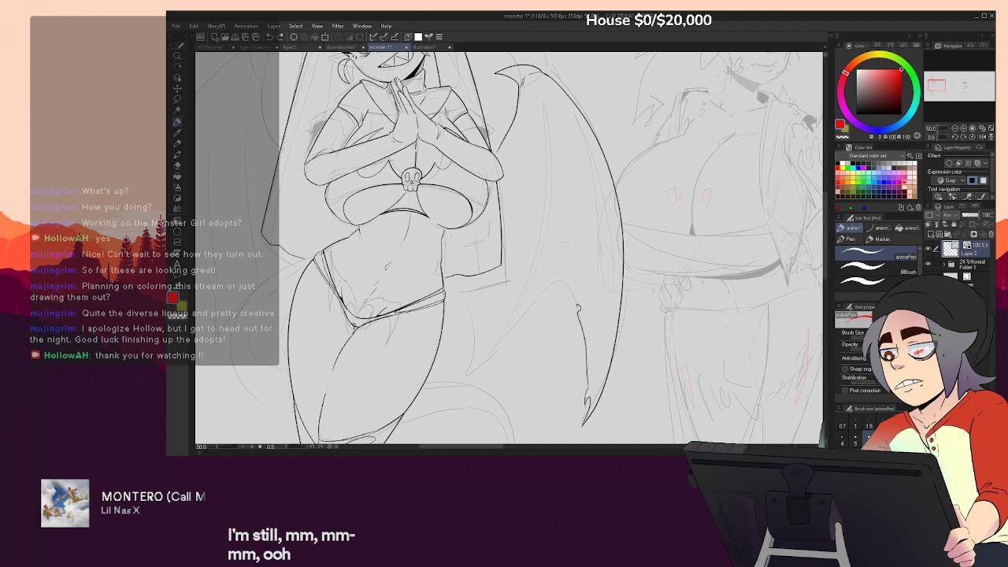
drag(465, 379, 487, 359)
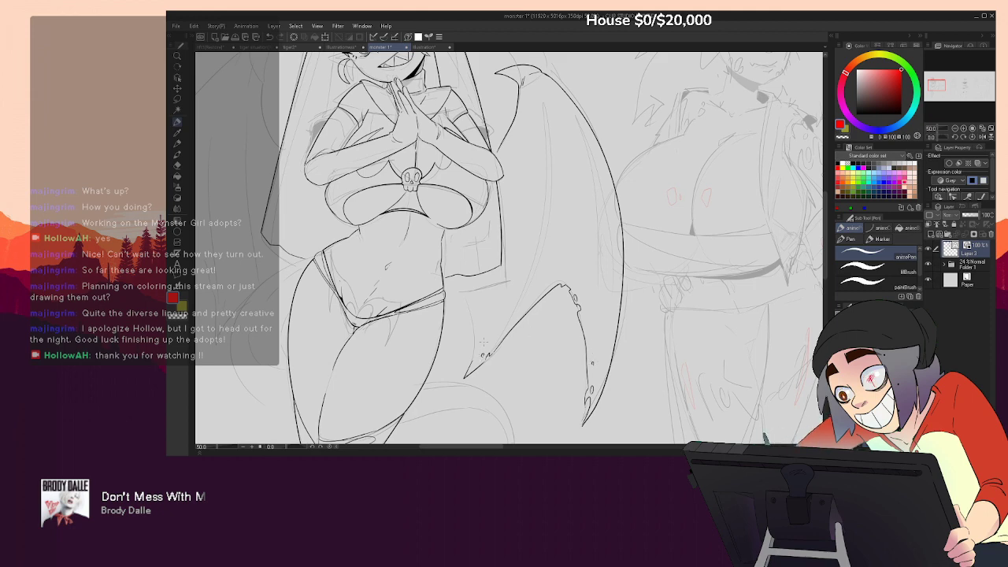
drag(502, 269, 543, 240)
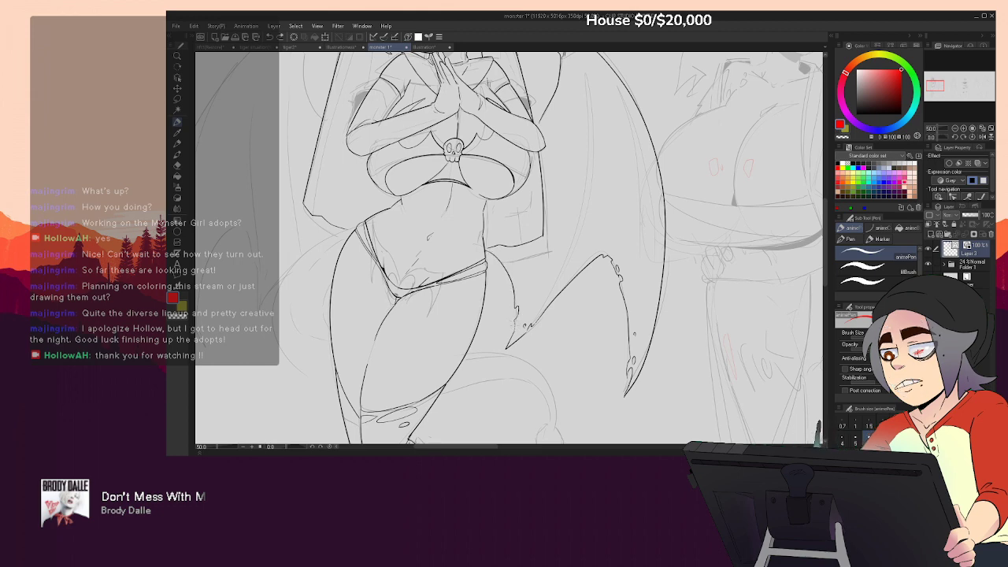
Add fold lines fanning down from the claw across the right wing's membrane
drag(564, 255, 551, 308)
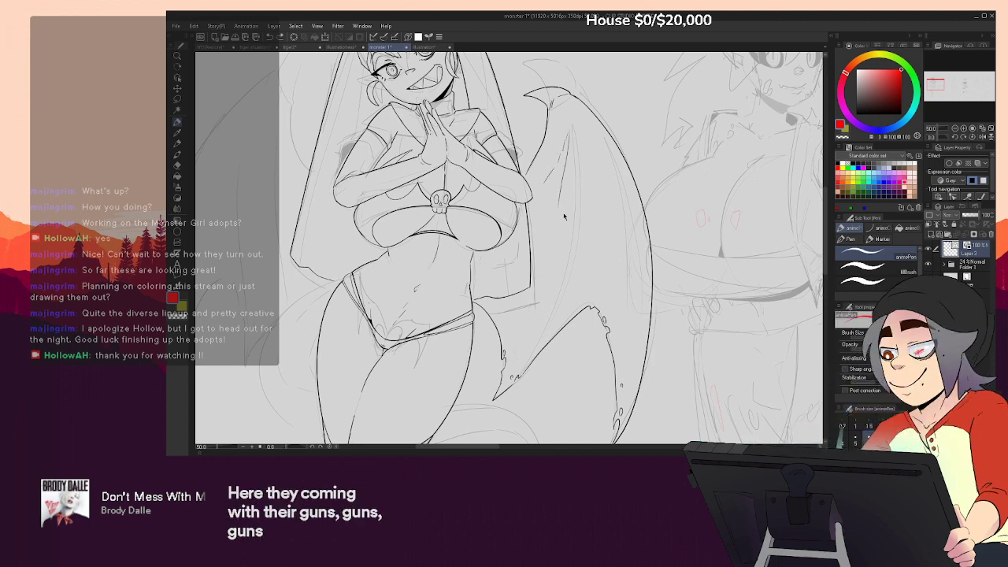
drag(569, 137, 536, 305)
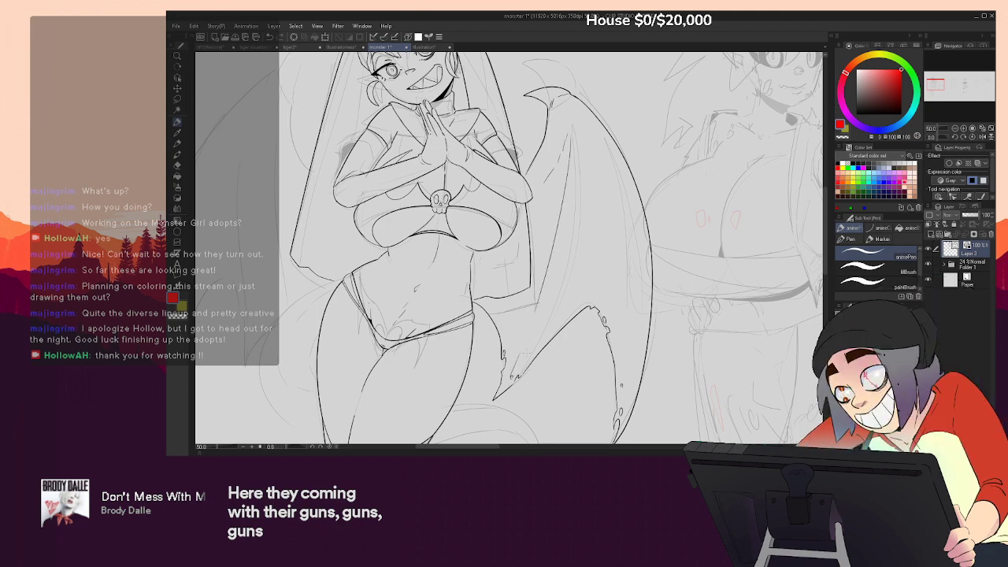
drag(591, 145, 586, 189)
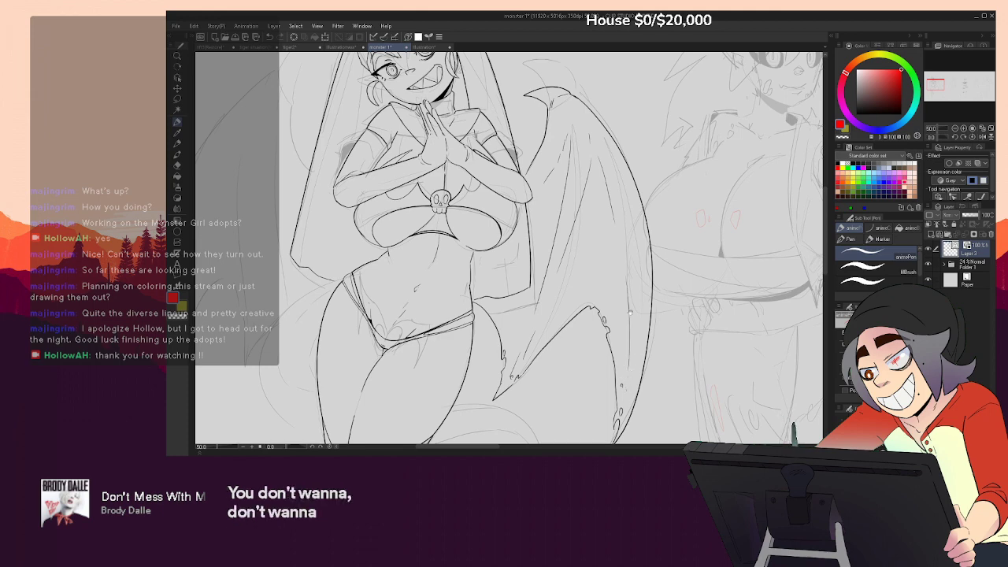
Ink the hooked claw and inner arm line of the wing left of the figure
mouse_move(611, 269)
mouse_down()
mouse_move(708, 291)
mouse_move(751, 346)
mouse_up()
drag(423, 177, 449, 252)
drag(422, 176, 448, 153)
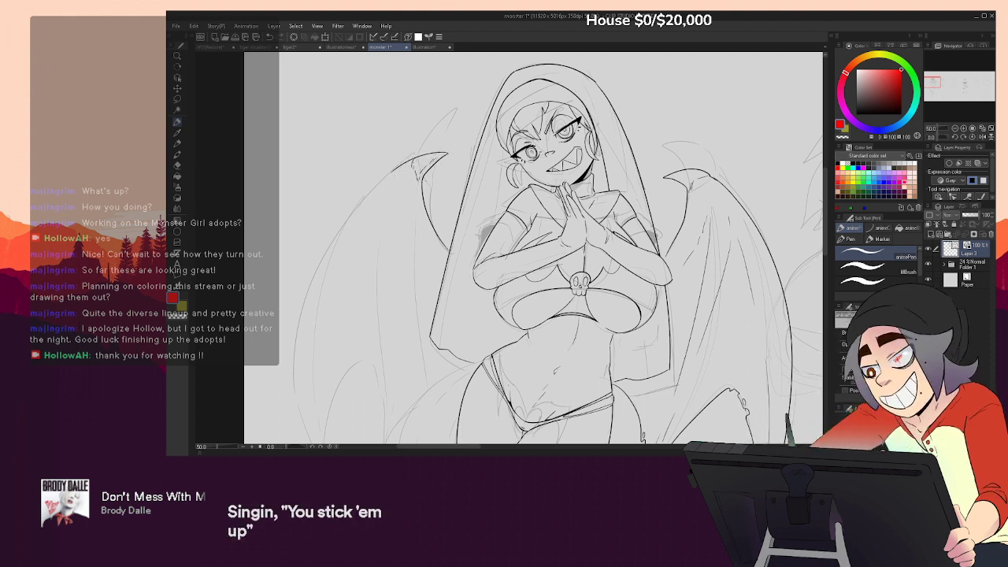
Ink the left wing's curved outer edge from the claw to its lower tip, with torn notches along the tip
drag(536, 268, 626, 234)
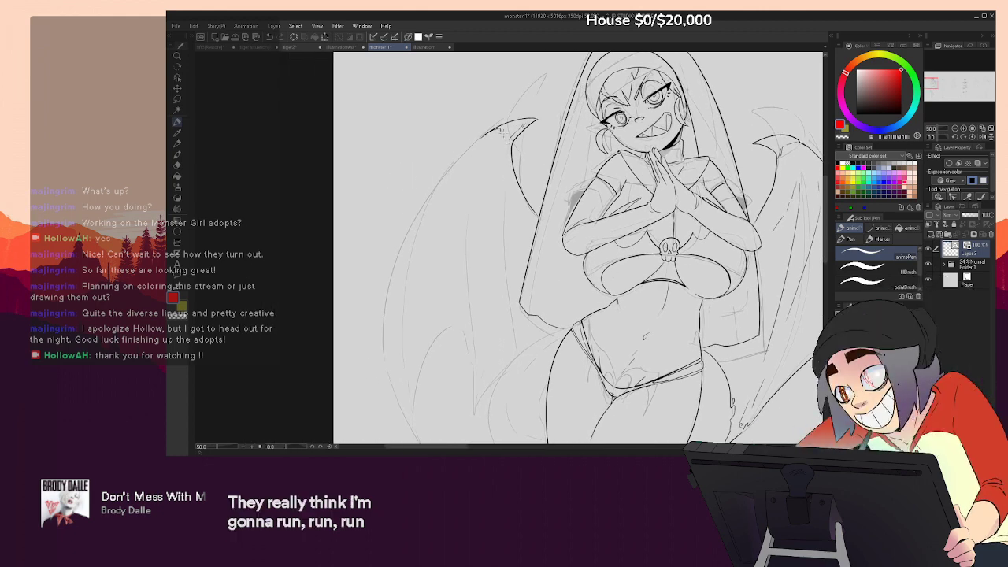
drag(519, 285, 538, 255)
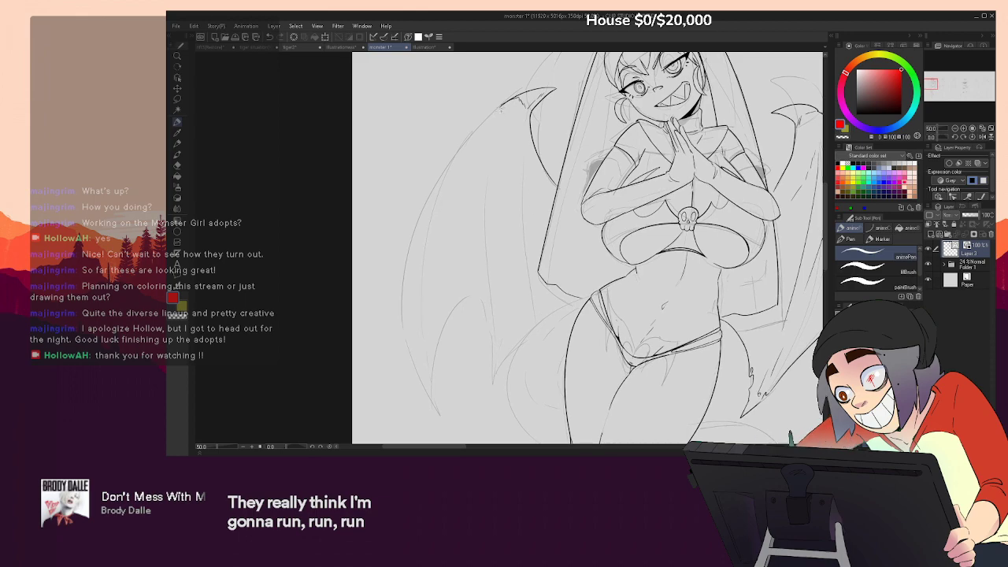
mouse_move(501, 111)
mouse_down()
mouse_move(416, 347)
mouse_move(442, 406)
mouse_up()
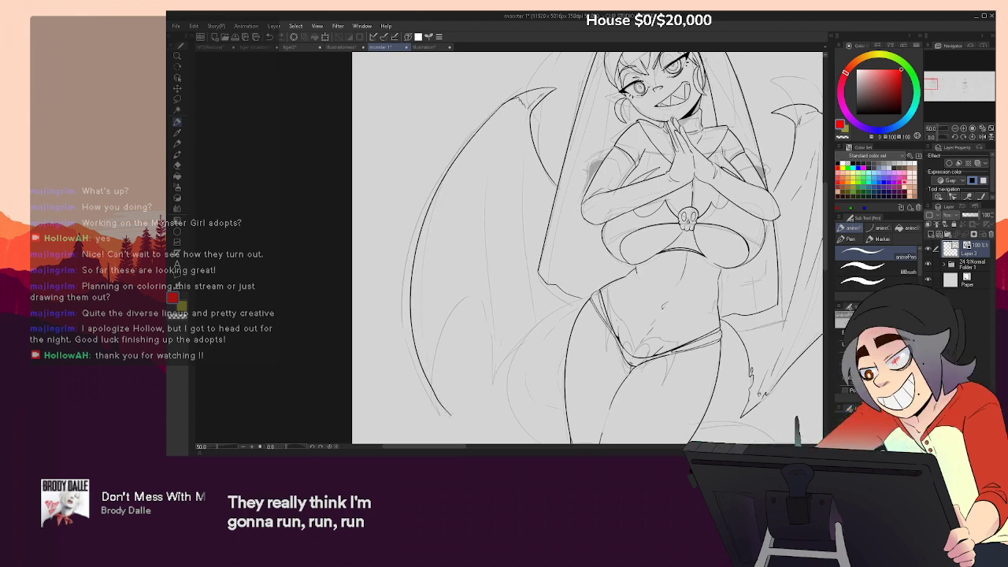
mouse_move(598, 347)
mouse_down()
mouse_move(589, 308)
mouse_move(528, 295)
mouse_move(590, 248)
mouse_up()
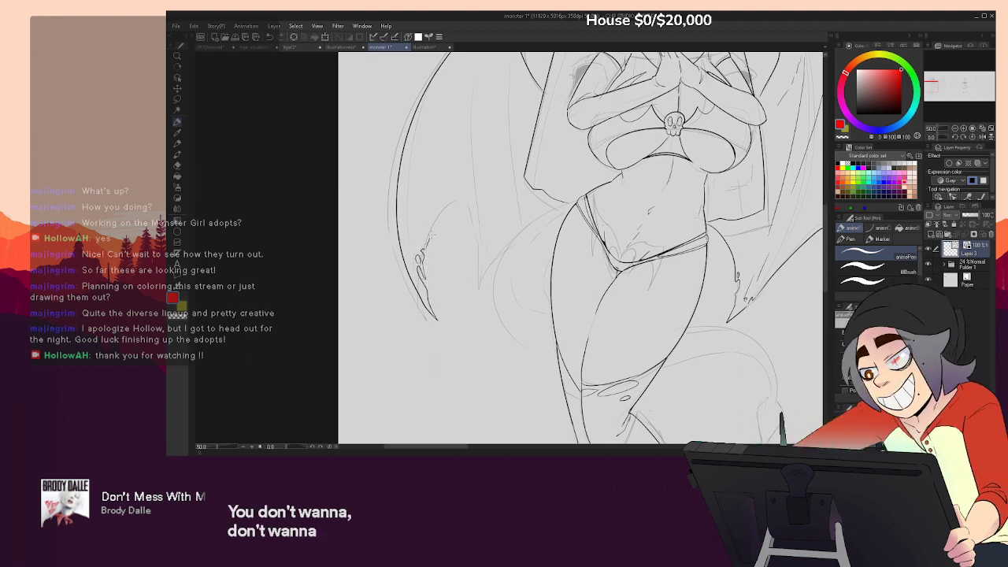
Ink the left wing's scalloped lower edge, redrawing its inner side as a short tattered line
drag(429, 238, 457, 198)
drag(483, 258, 502, 295)
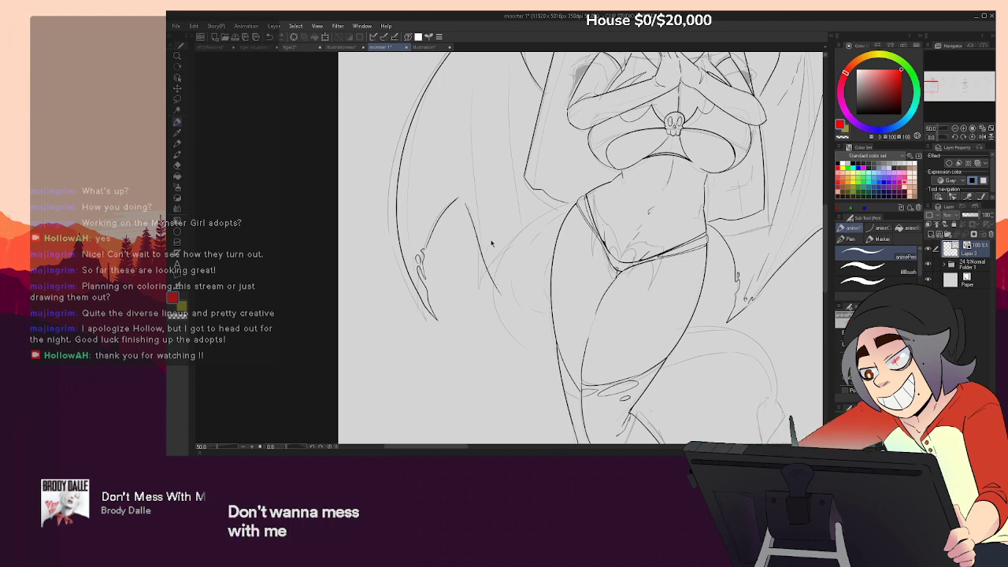
key(ctrl+z)
drag(468, 204, 516, 318)
key(ctrl+z)
drag(512, 248, 440, 290)
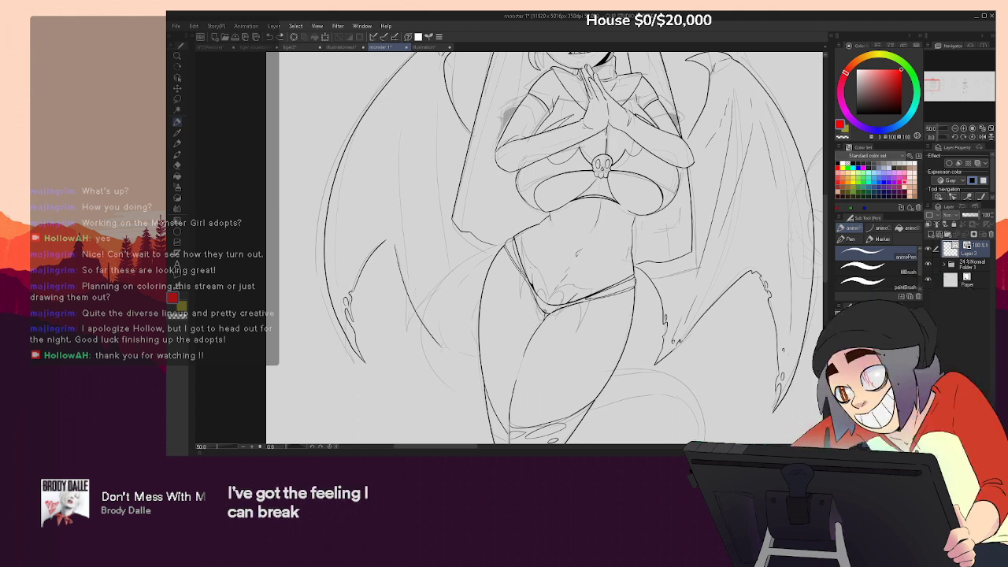
key(ctrl+z)
key(ctrl+z)
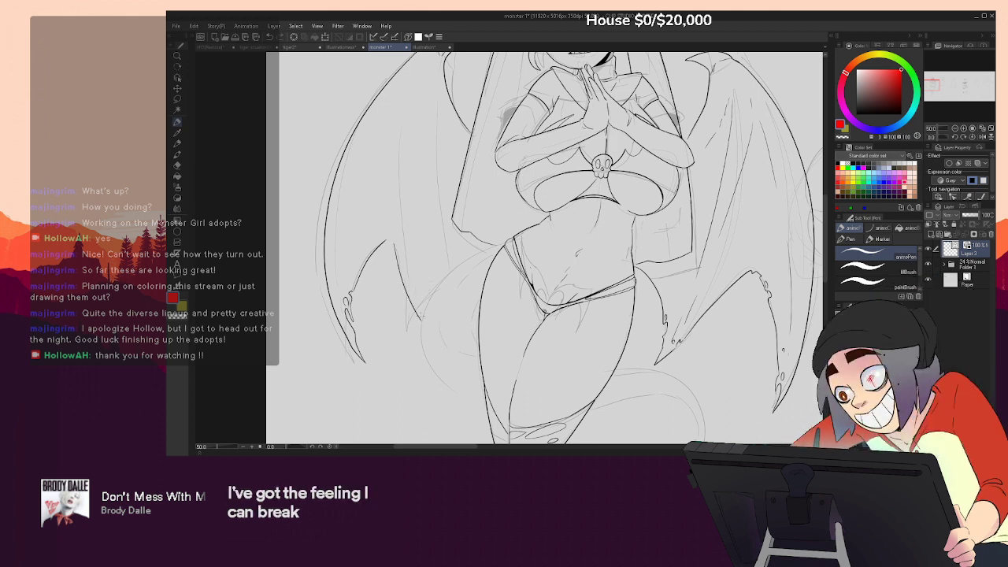
key(ctrl+z)
drag(396, 248, 406, 277)
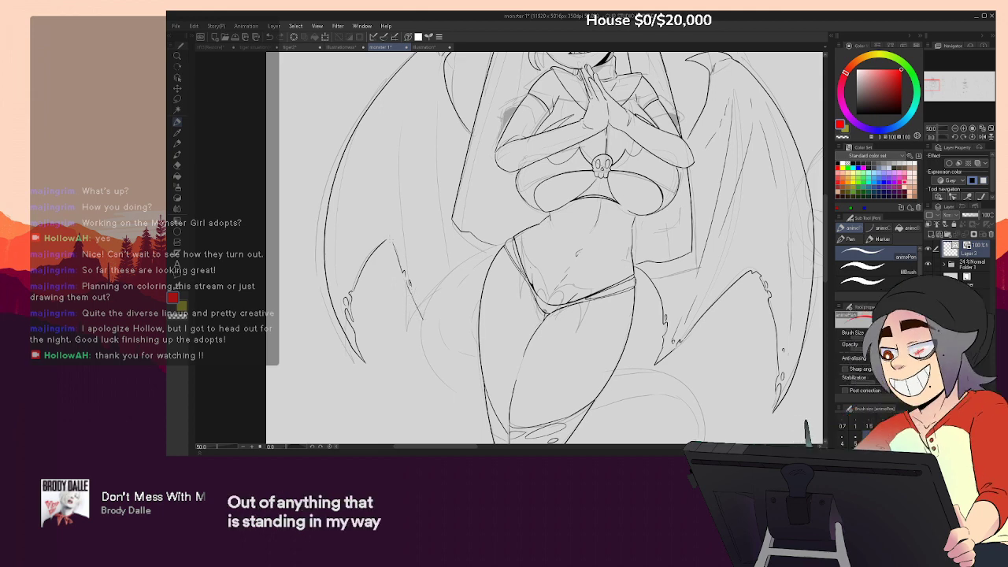
Ink the large rounded contour between the left wing and the thigh, following the sketch
mouse_move(481, 262)
mouse_down()
mouse_move(473, 236)
mouse_move(527, 207)
mouse_up()
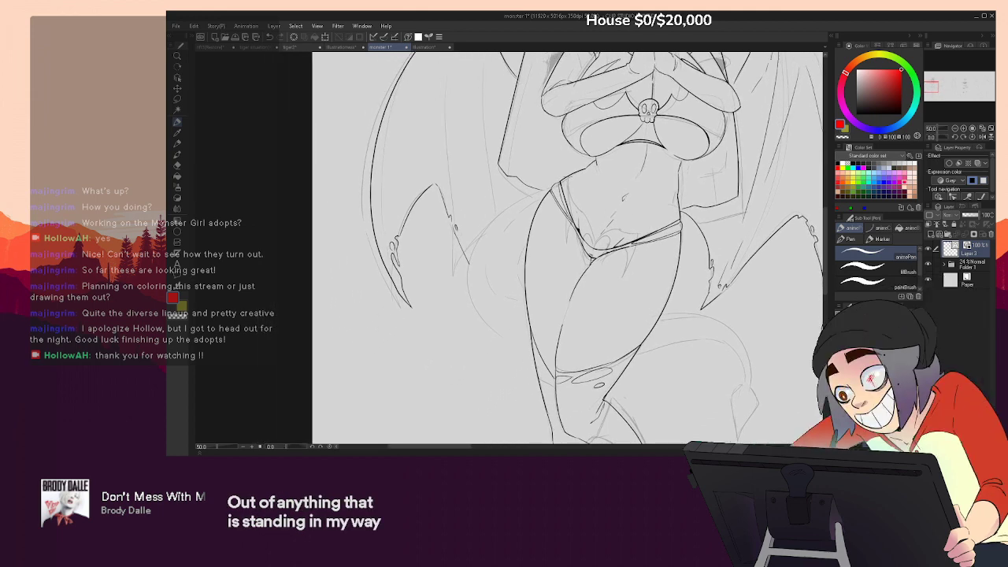
drag(473, 295, 531, 353)
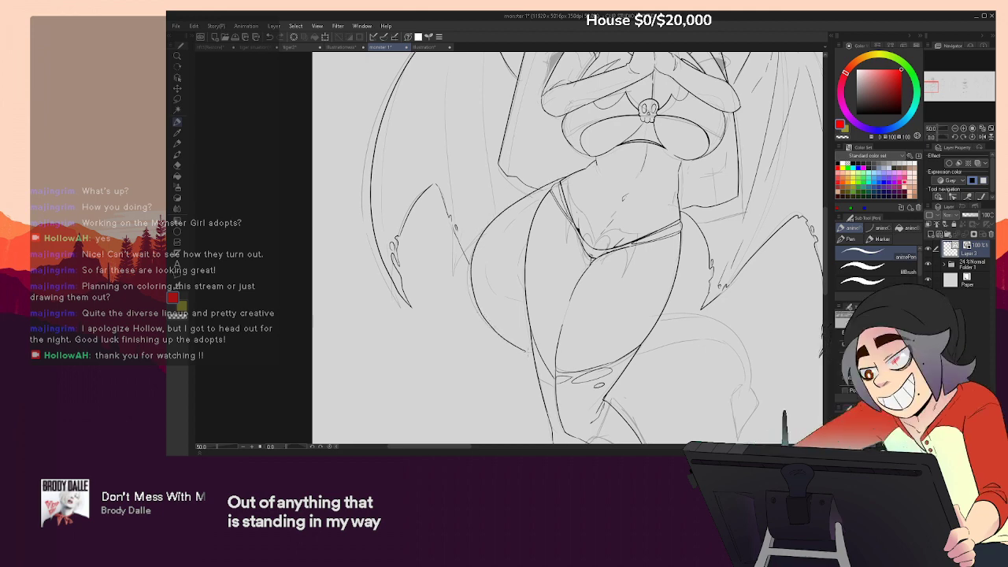
Ink the tail's inner curve from behind the thigh and draw a pointed tip at its end
mouse_move(685, 358)
mouse_down()
mouse_move(607, 193)
mouse_move(599, 249)
mouse_move(641, 228)
mouse_up()
mouse_move(682, 266)
mouse_down()
mouse_move(652, 304)
mouse_move(647, 336)
mouse_move(683, 298)
mouse_up()
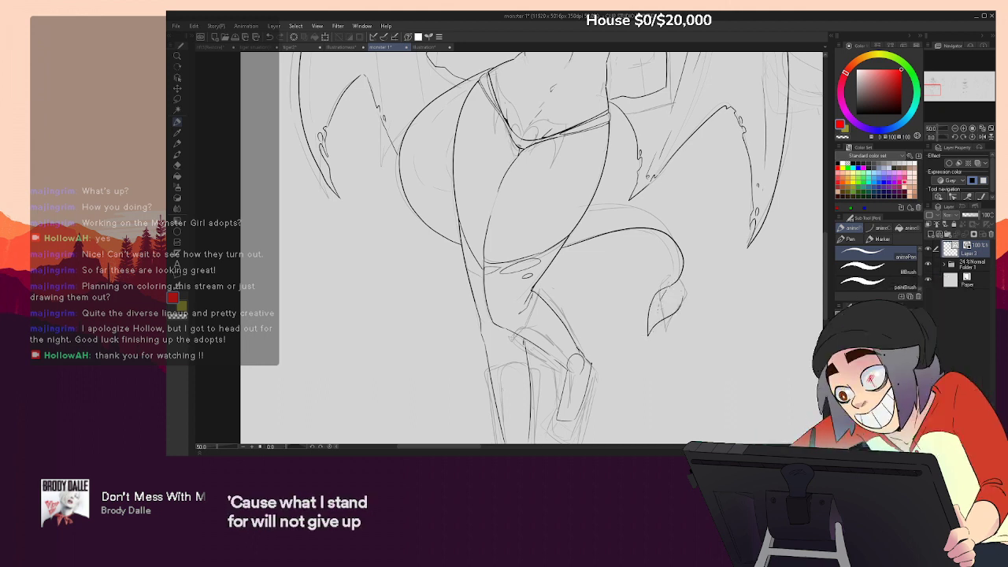
drag(693, 271, 686, 285)
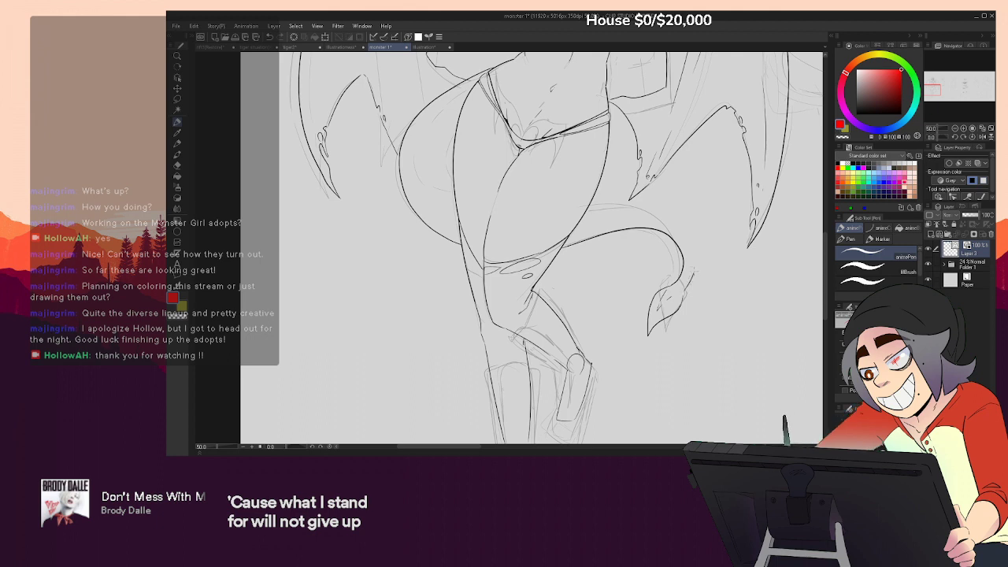
drag(695, 246, 657, 211)
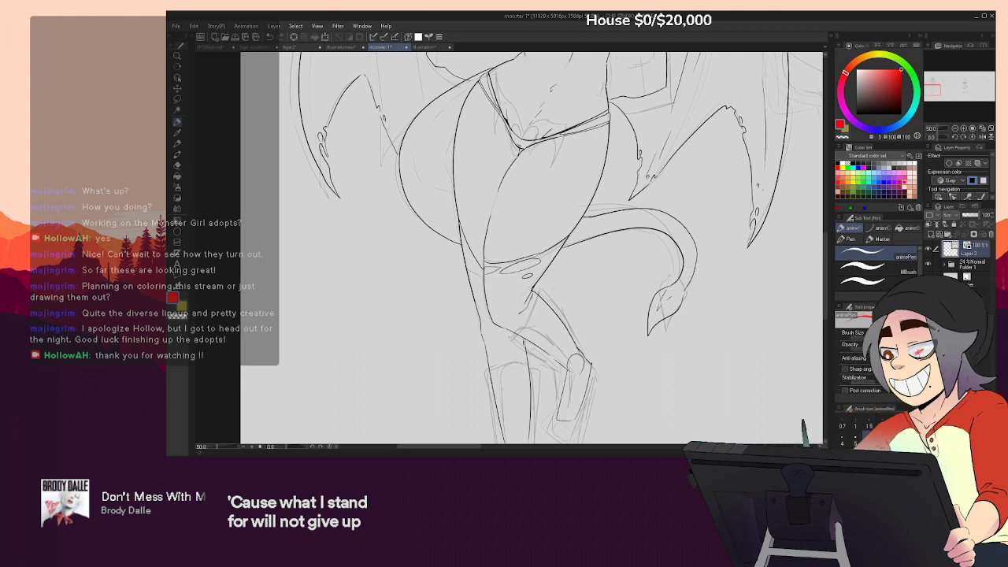
key(ctrl+z)
mouse_move(586, 207)
mouse_down()
mouse_move(693, 246)
mouse_move(682, 304)
mouse_move(671, 311)
mouse_up()
key(ctrl+z)
Replace the tail's tip with an arrowhead pointing towards the leg, redrawing its strokes until the shape closes
key(e)
key(p)
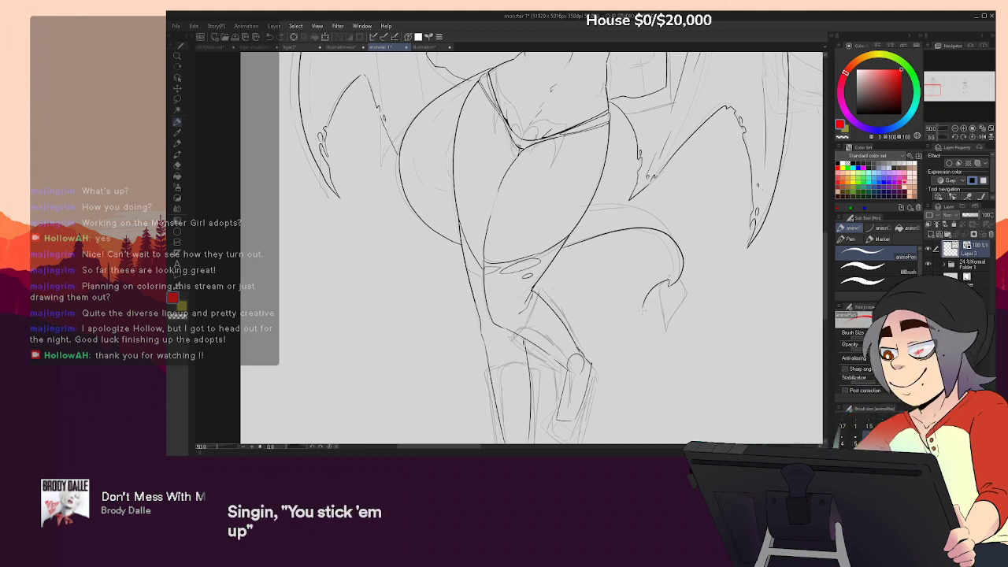
key(ctrl+z)
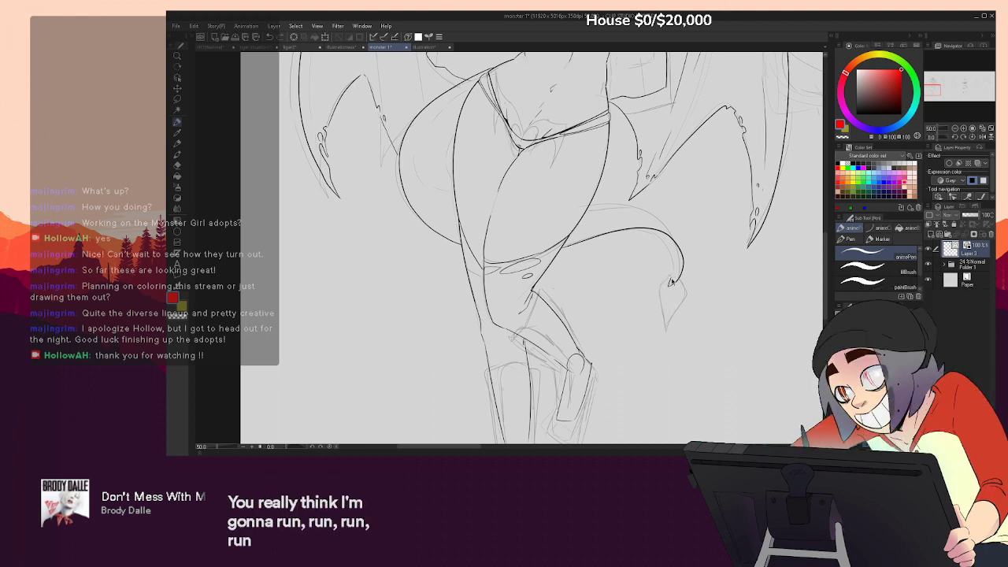
mouse_move(638, 307)
mouse_down()
mouse_move(677, 280)
mouse_move(661, 303)
mouse_up()
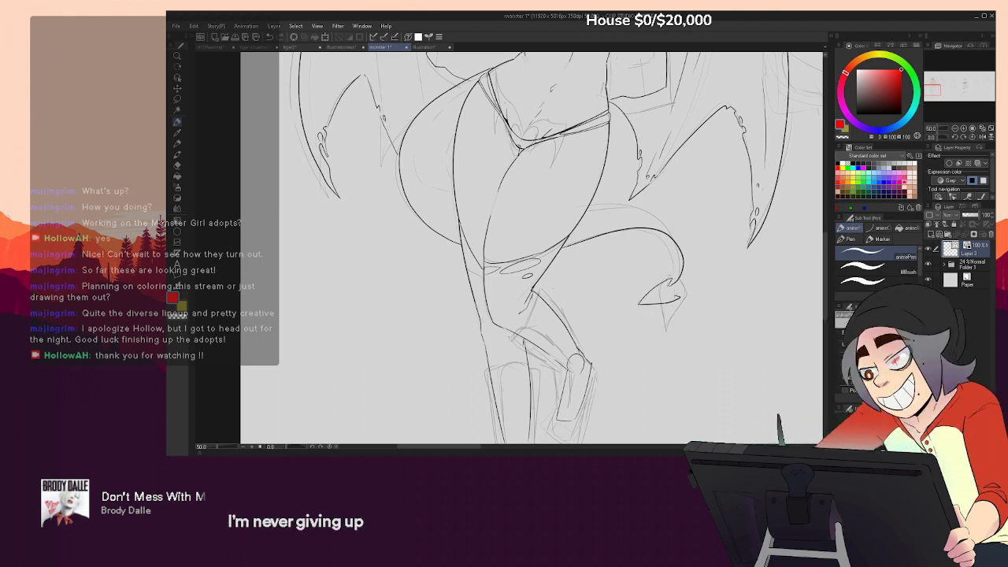
key(ctrl+z)
key(ctrl+z)
key(ctrl+z)
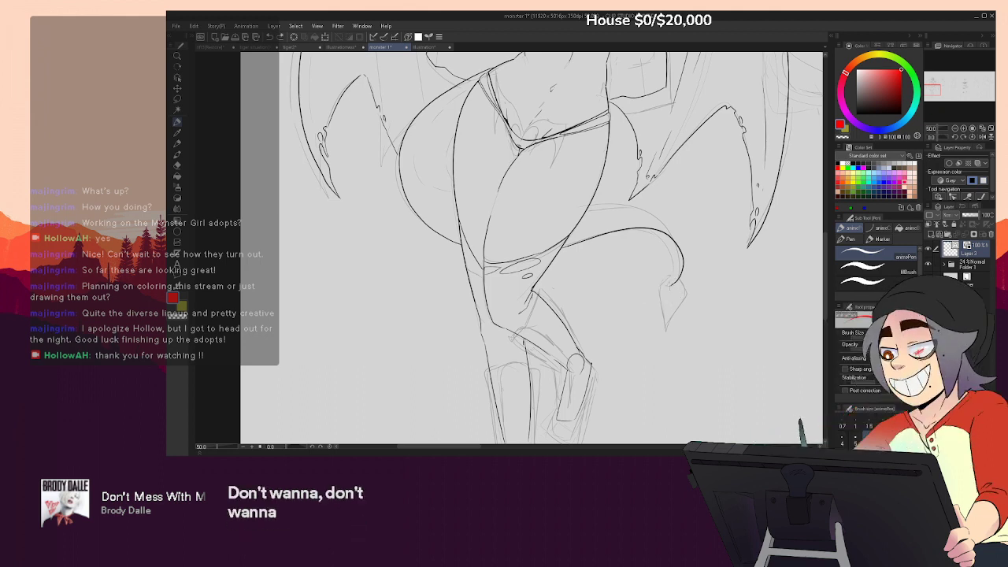
mouse_move(642, 302)
mouse_down()
mouse_move(670, 283)
mouse_move(680, 290)
mouse_up()
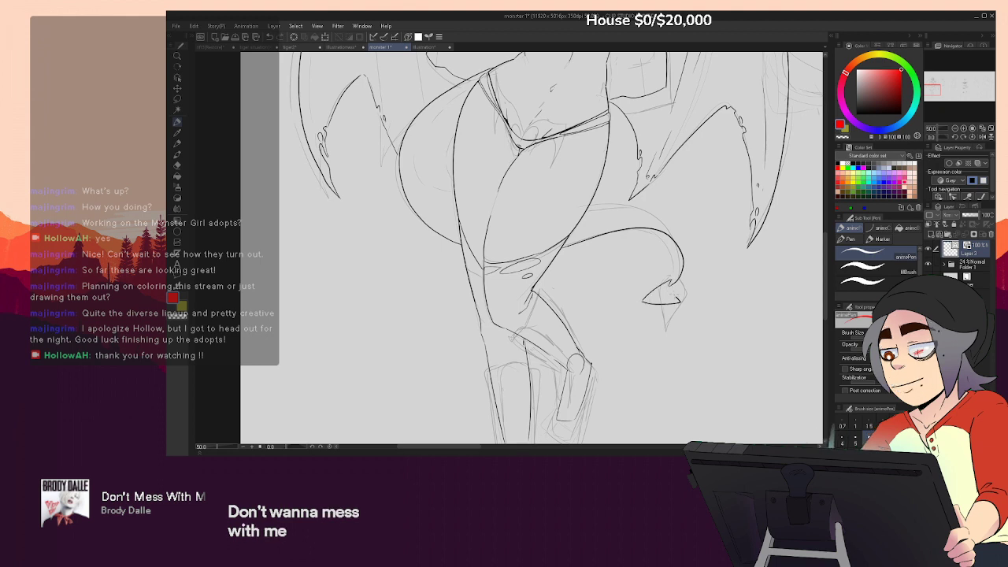
key(ctrl+z)
mouse_move(639, 300)
mouse_down()
mouse_move(675, 278)
mouse_move(669, 298)
mouse_move(684, 285)
mouse_up()
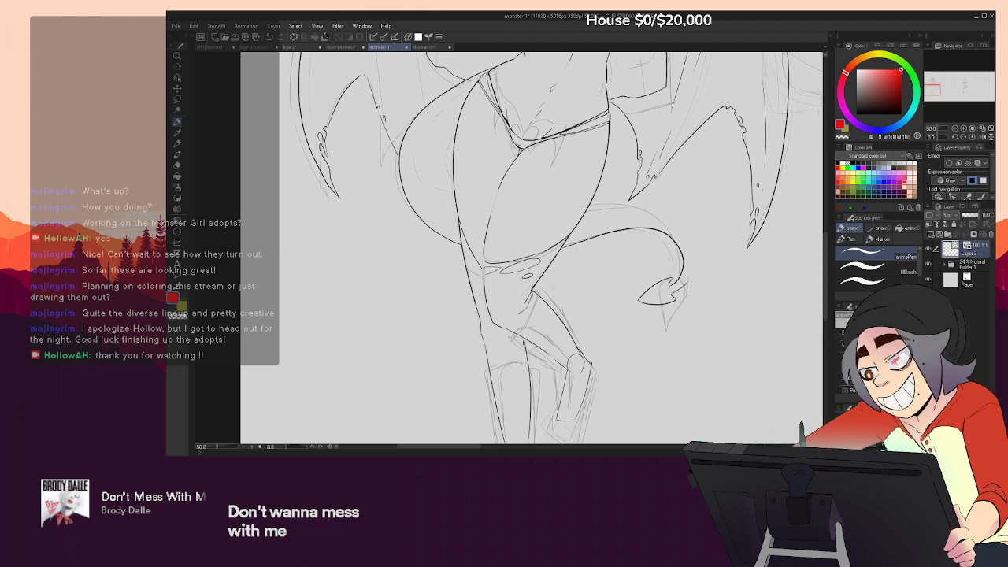
Ink the tail's outer contour from the thigh around to the arrowhead and clean up its thigh overlap with the Hard eraser
drag(686, 233, 668, 217)
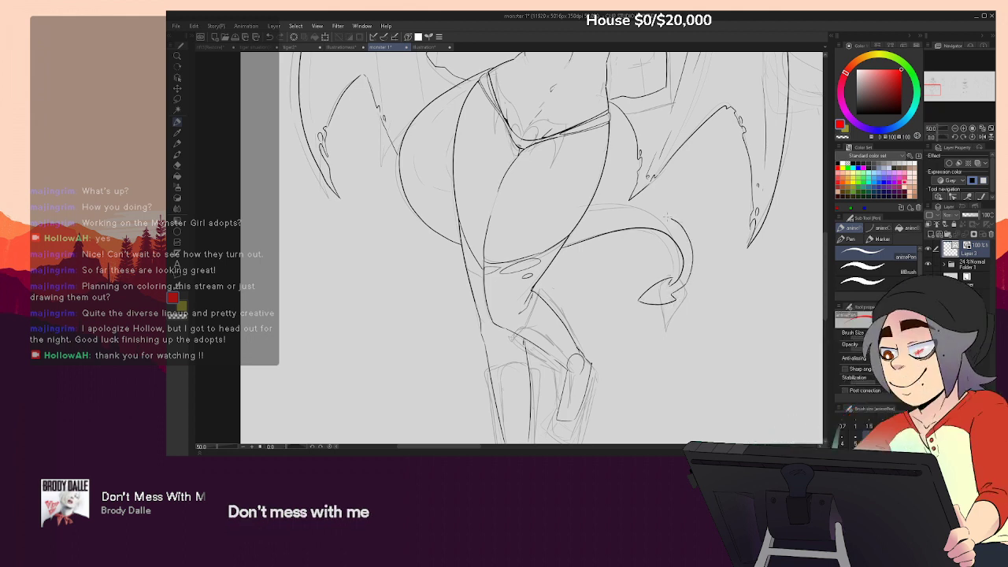
key(ctrl+z)
drag(582, 216, 697, 262)
key(ctrl+z)
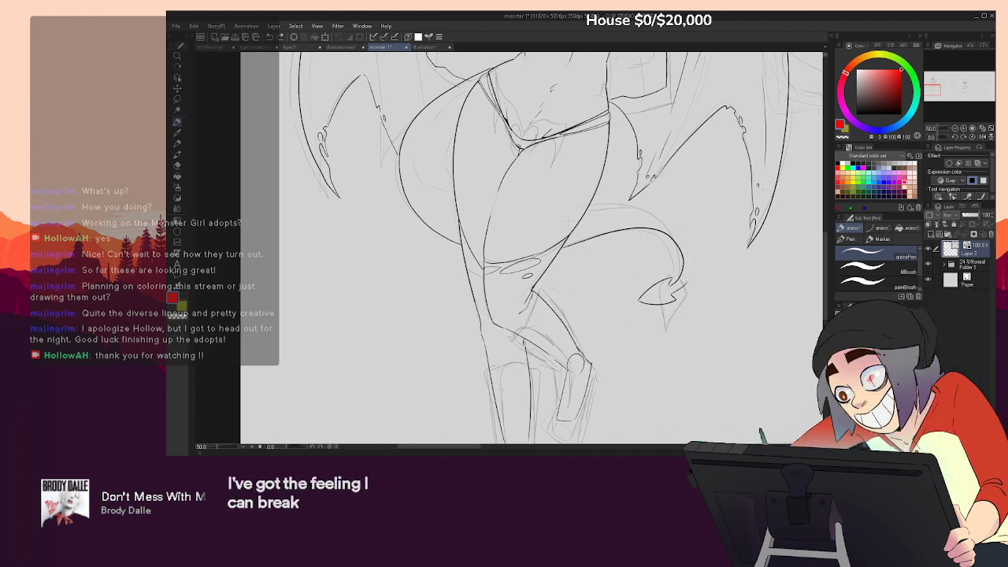
key(ctrl+z)
mouse_move(569, 222)
mouse_down()
mouse_move(645, 206)
mouse_move(687, 238)
mouse_move(681, 281)
mouse_up()
key(ctrl+z)
key(ctrl+z)
drag(563, 245, 680, 284)
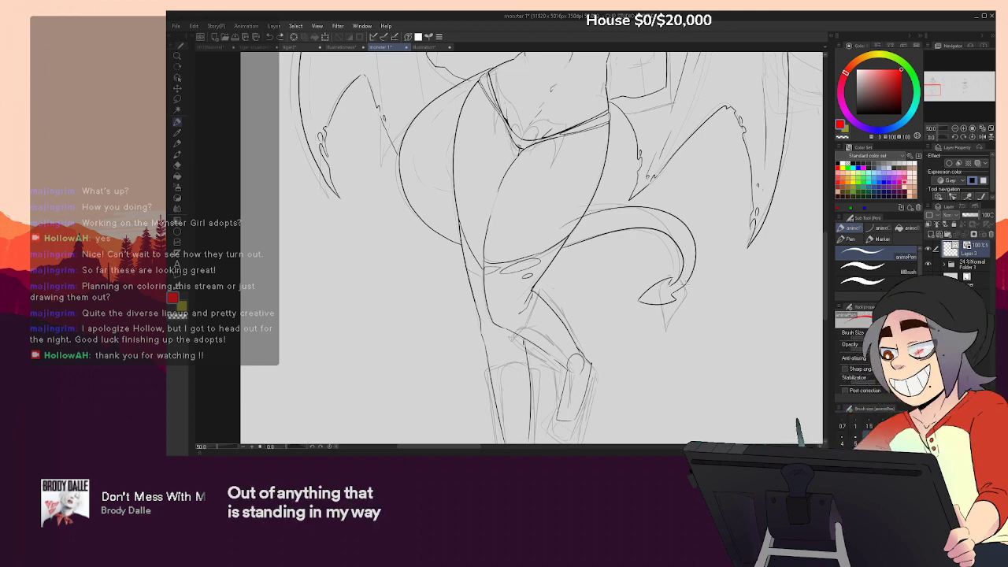
key(e)
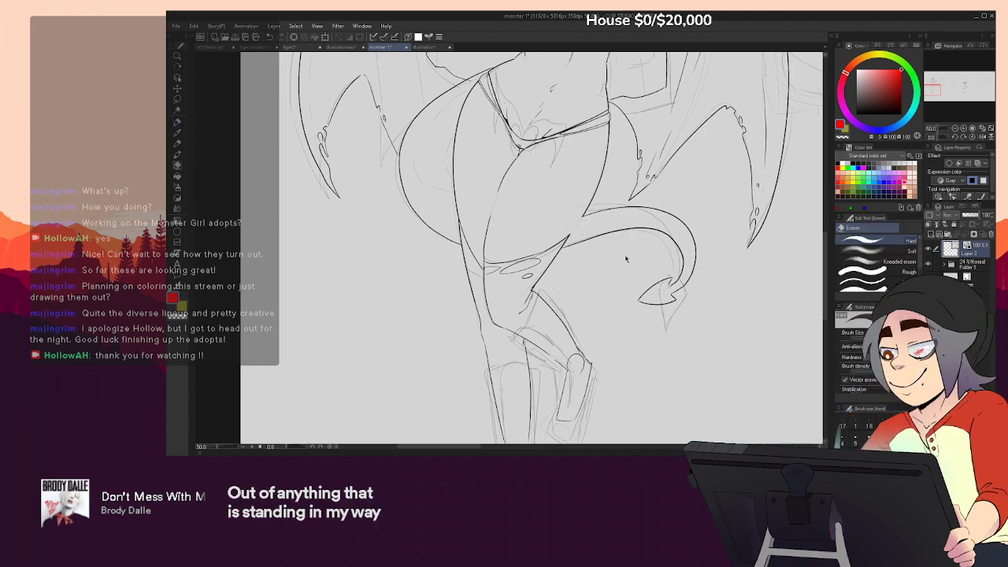
key(ctrl+z)
drag(622, 189, 667, 240)
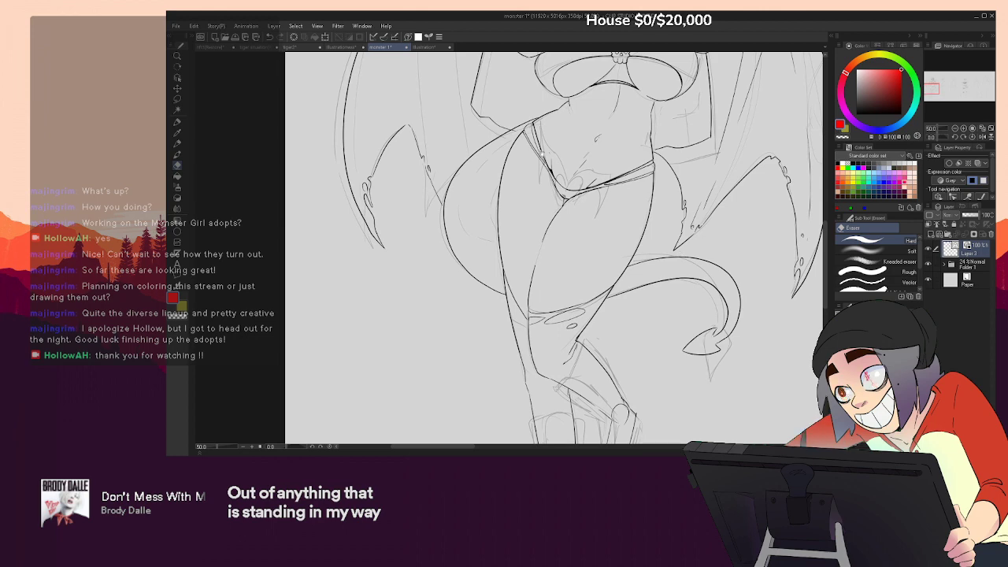
Examine the inked hips, tail and wings up close, and the whole figure beside the neighbouring character sketch
mouse_move(735, 119)
mouse_down()
mouse_move(721, 230)
mouse_move(725, 186)
mouse_up()
key(p)
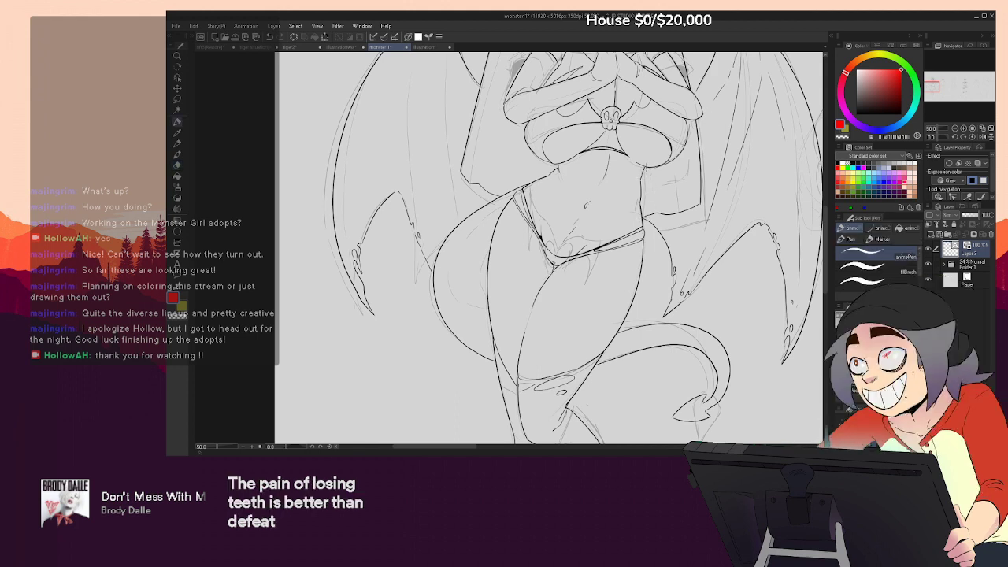
drag(656, 216, 671, 183)
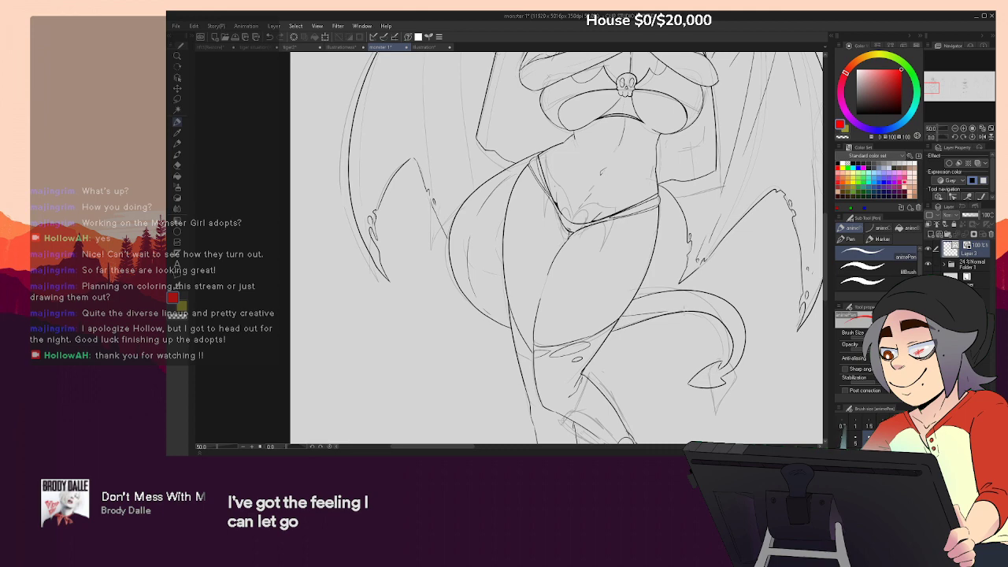
drag(772, 298, 745, 294)
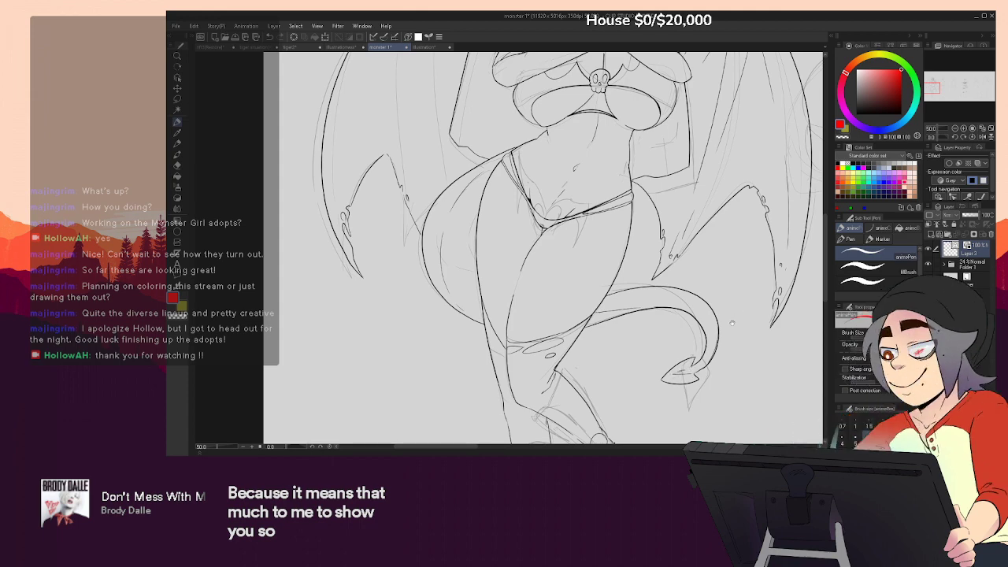
scroll(542, 247, up, 1)
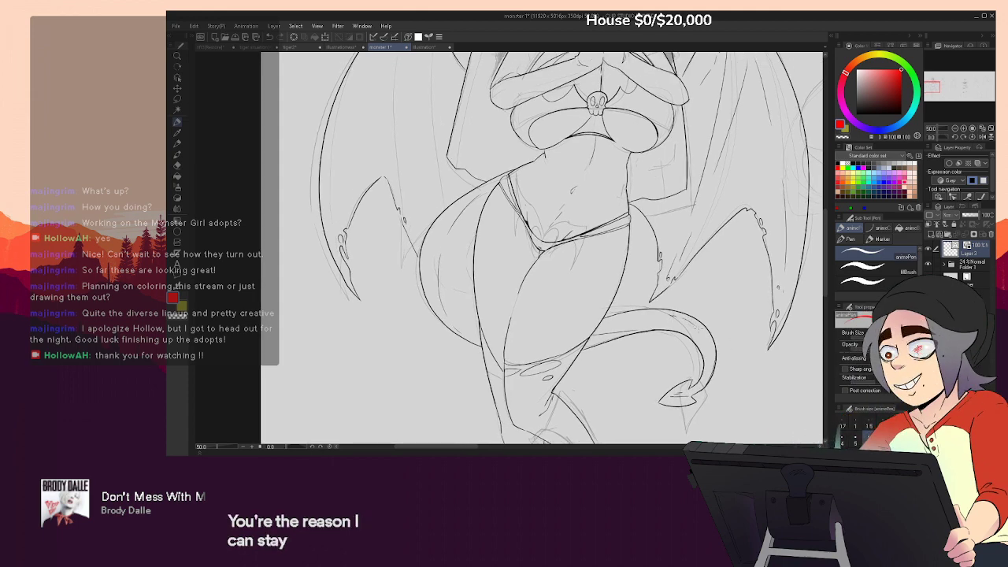
drag(542, 247, 555, 265)
drag(559, 194, 522, 341)
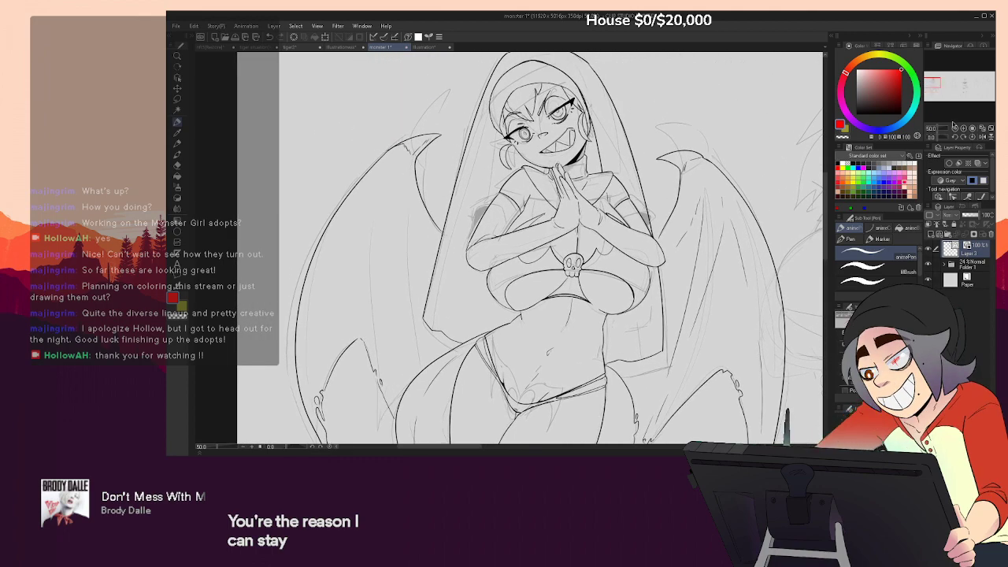
click(954, 128)
mouse_move(666, 397)
mouse_down()
mouse_move(653, 287)
mouse_move(662, 232)
mouse_move(670, 273)
mouse_move(689, 297)
mouse_up()
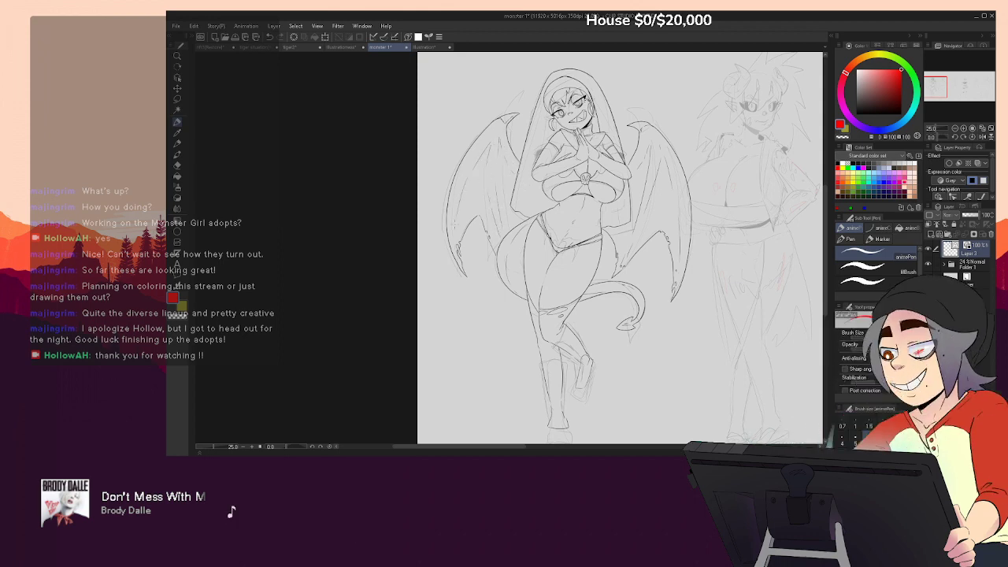
drag(720, 285, 720, 349)
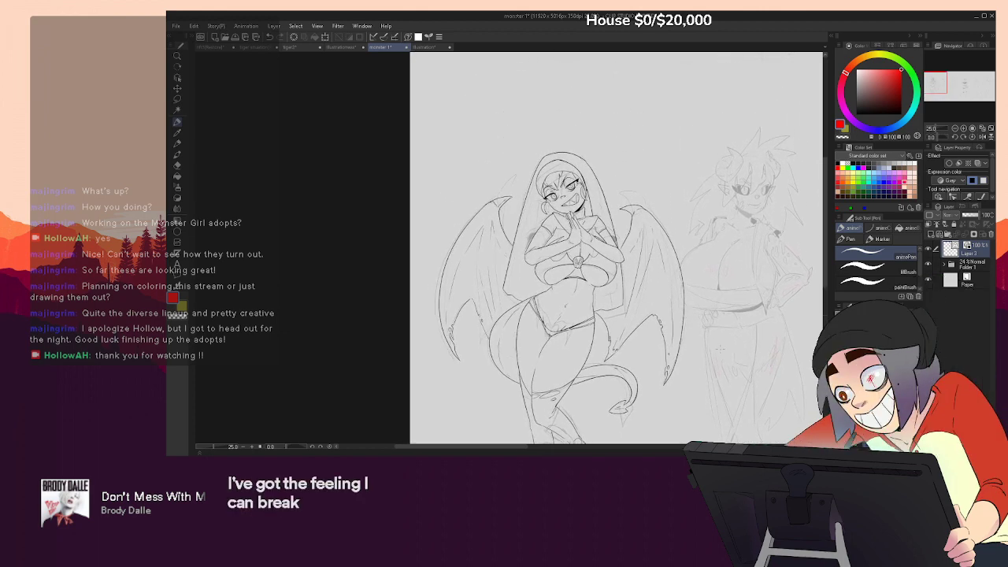
Erase the hoop earring on the left side of the face with the Hard eraser and redraw it with the pen
click(964, 130)
click(964, 130)
drag(646, 259, 592, 331)
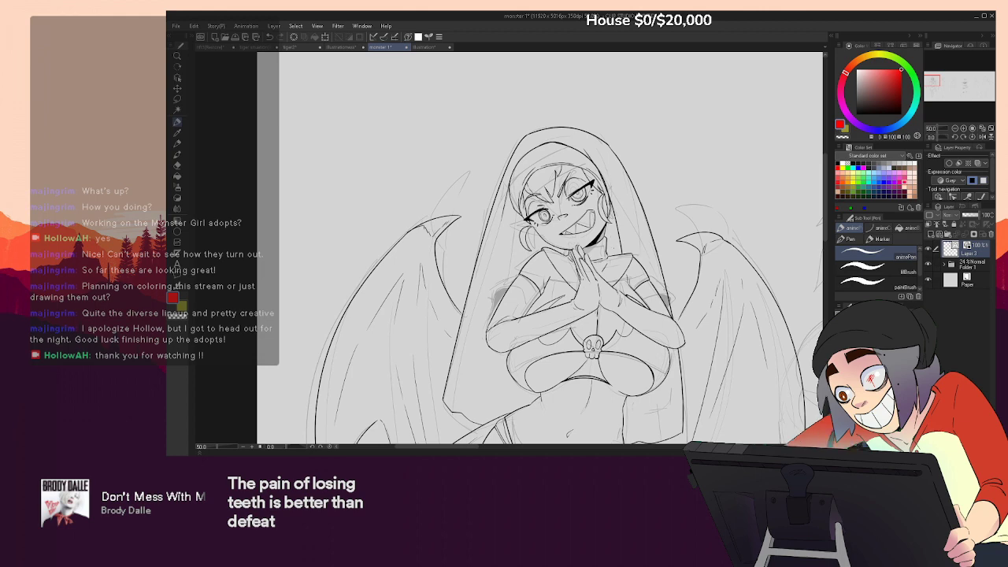
drag(552, 260, 555, 252)
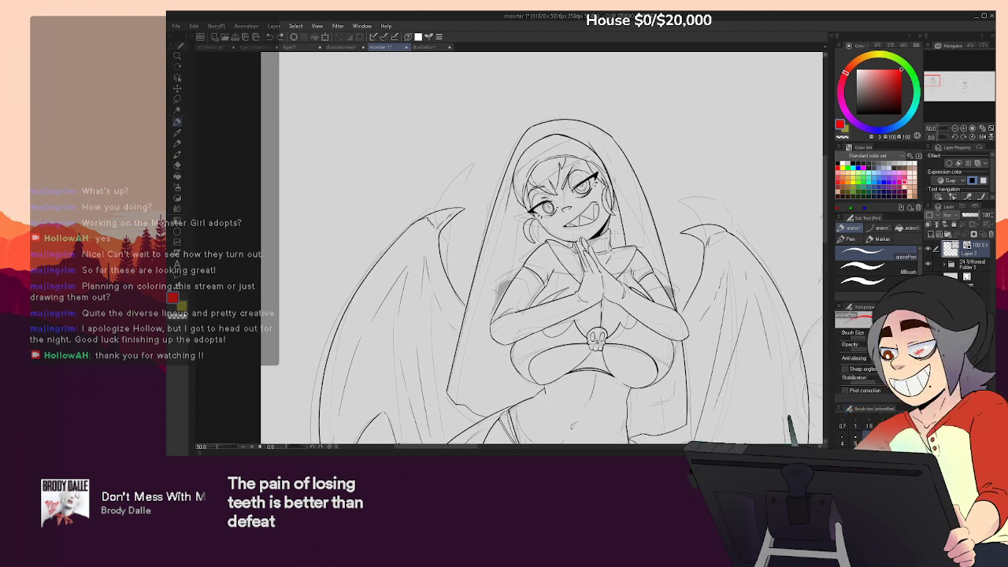
mouse_move(552, 260)
mouse_down()
mouse_move(553, 208)
mouse_move(548, 253)
mouse_up()
key(e)
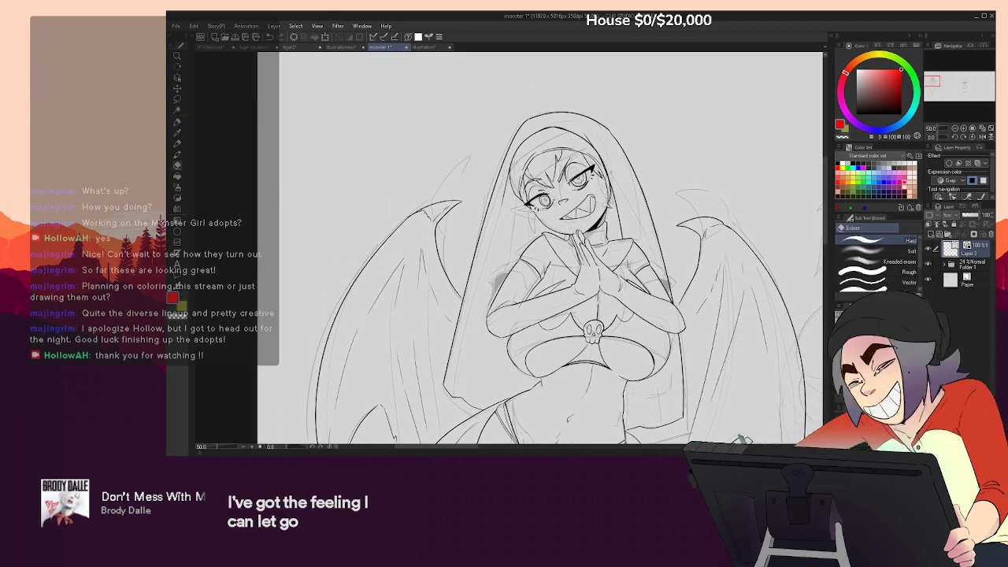
key(p)
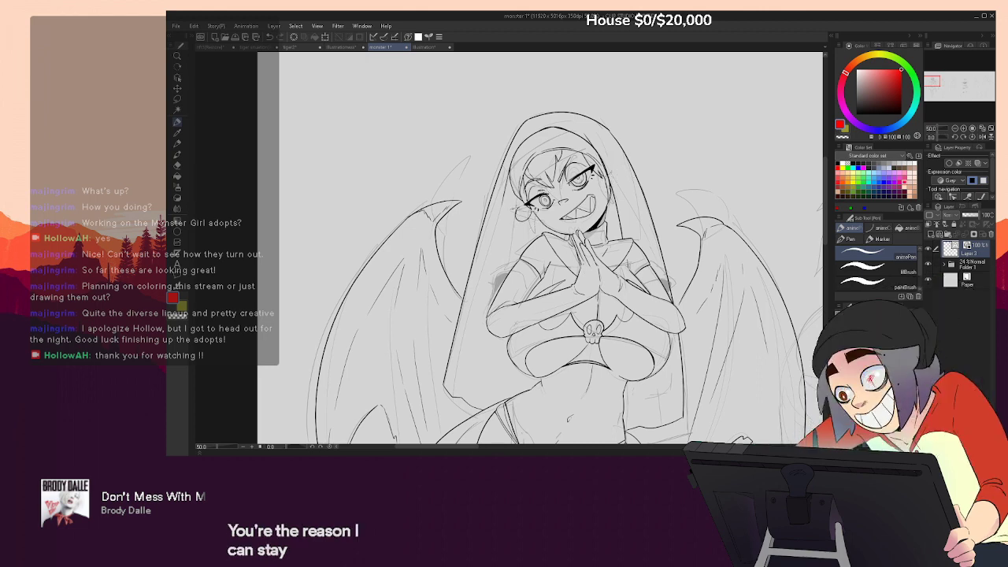
key(ctrl+z)
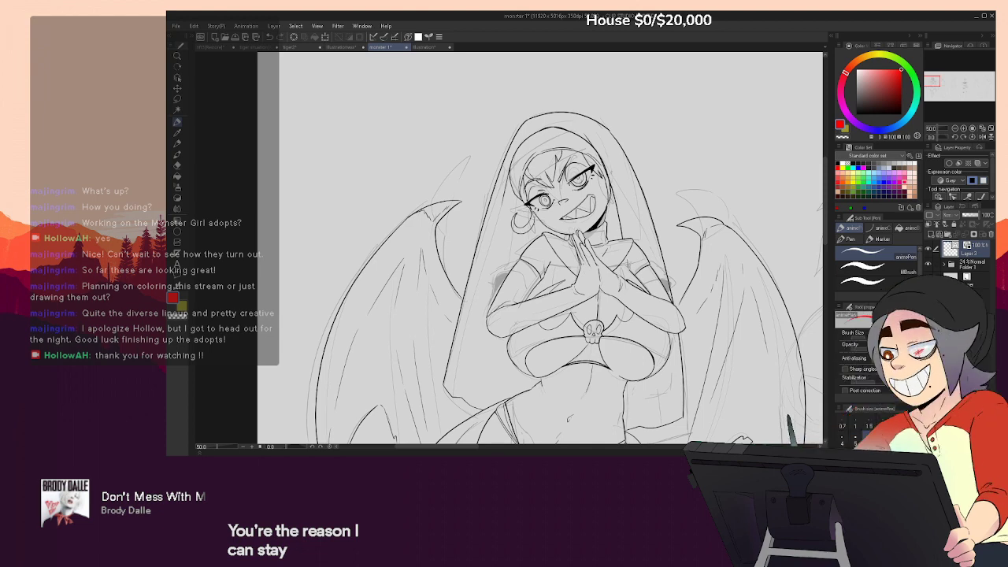
Ink the large hoop earring on the right side of the face and clean up its overlaps with the Hard eraser
drag(625, 180, 607, 190)
mouse_move(614, 252)
mouse_down()
mouse_move(613, 197)
mouse_move(609, 225)
mouse_up()
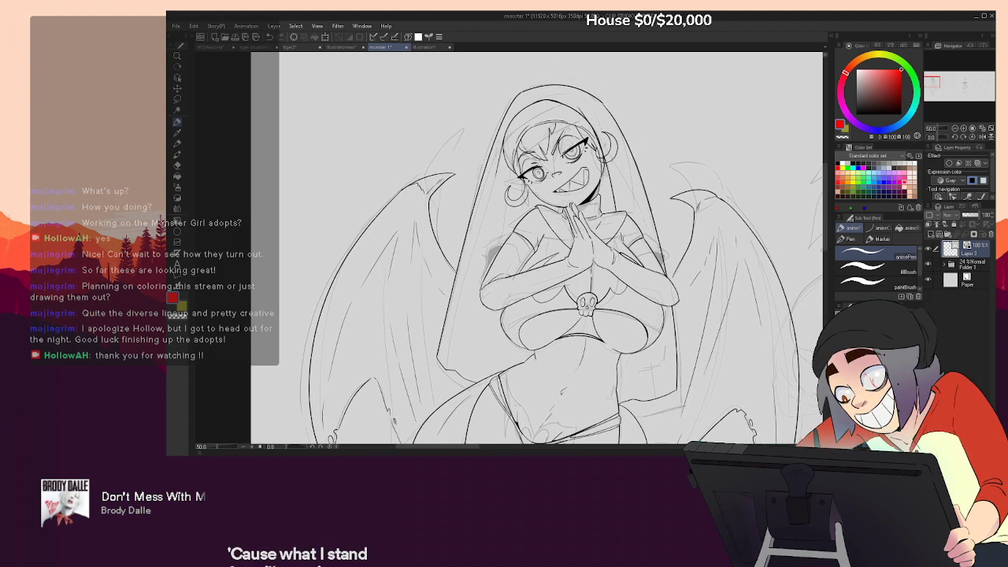
key(e)
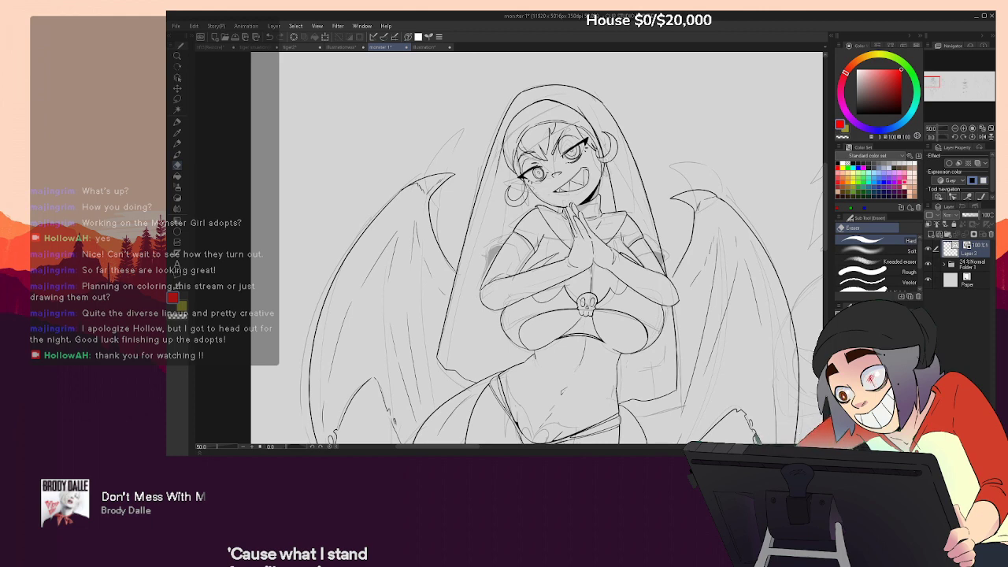
key(p)
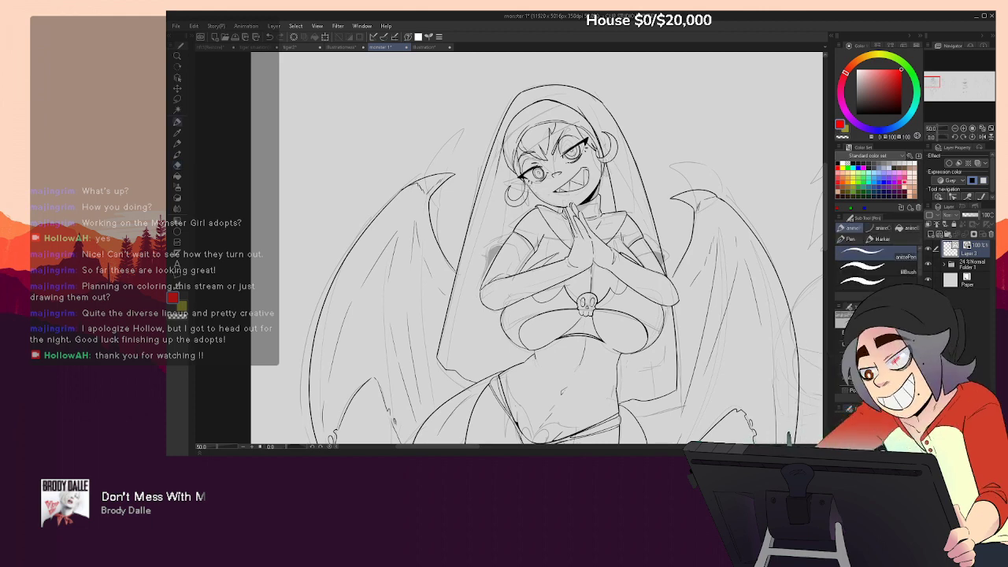
drag(544, 248, 536, 278)
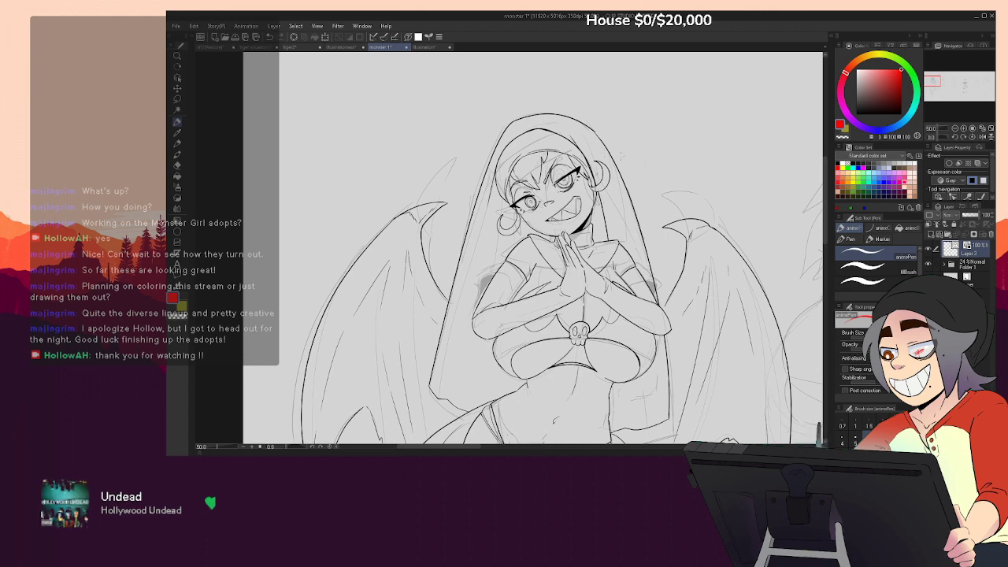
Examine the whole inked figure from veil to tail at a reduced zoom
click(955, 129)
click(955, 129)
click(954, 128)
click(954, 128)
drag(622, 299, 598, 328)
click(963, 128)
click(964, 128)
click(964, 129)
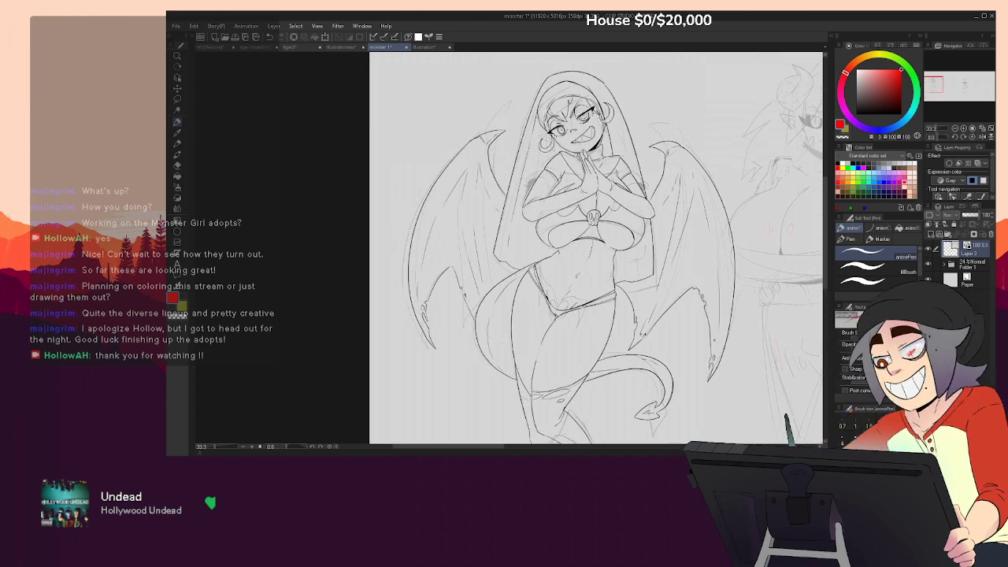
key(e)
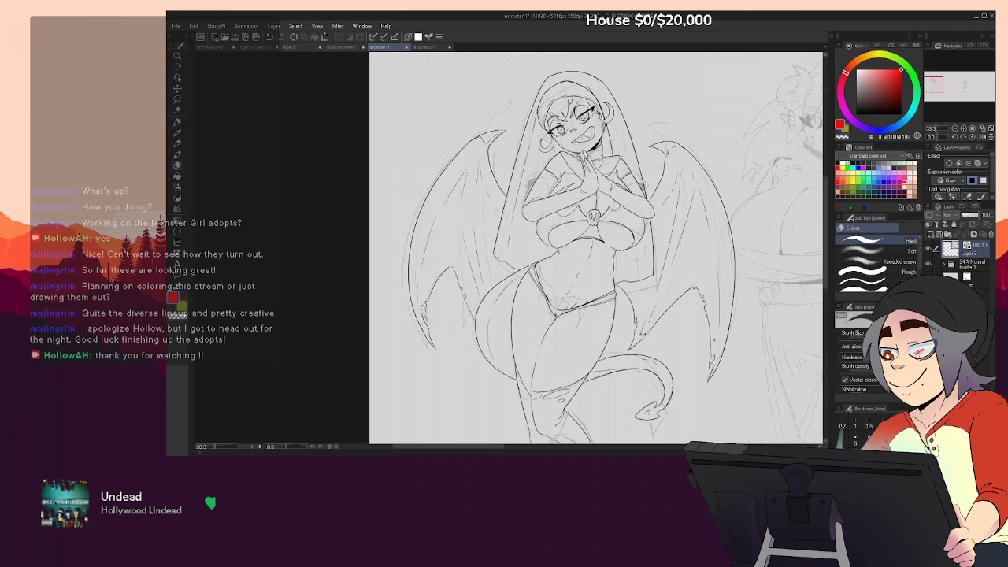
key(p)
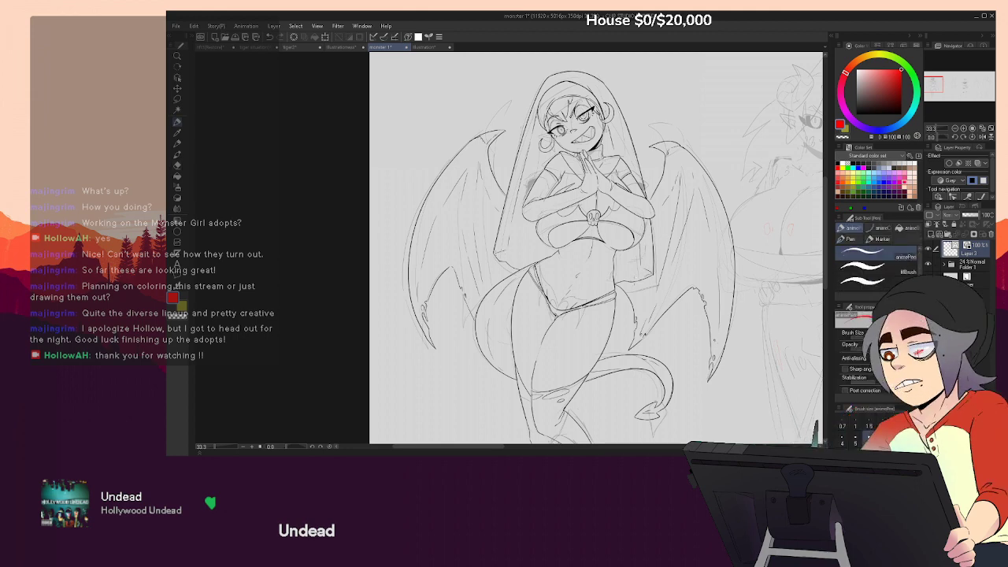
Ink small oval tear holes at the standing leg's knee and tear strokes along the outer upper edge of the stocking
drag(639, 238, 661, 108)
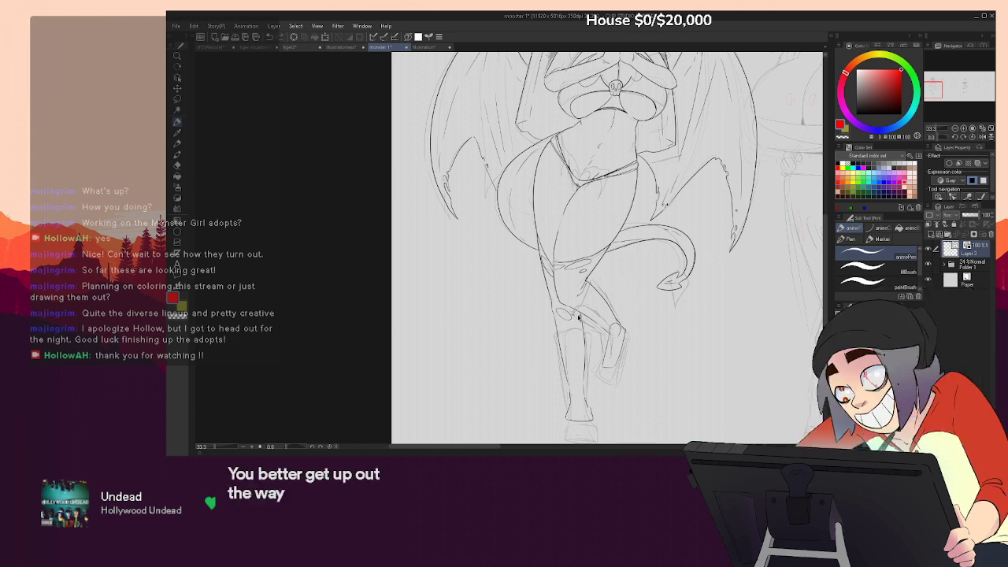
drag(606, 315, 617, 258)
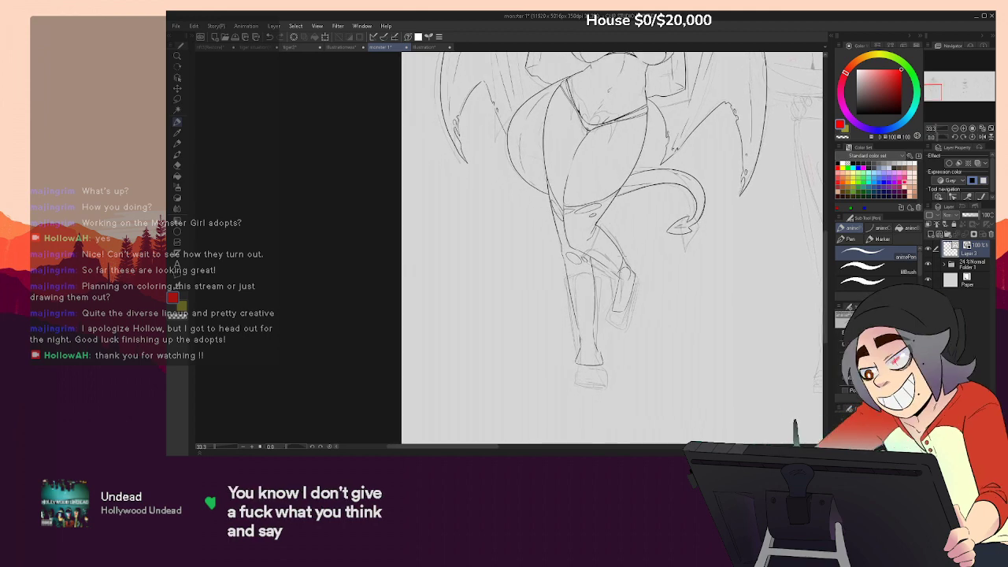
drag(665, 253, 653, 302)
scroll(644, 320, up, 1)
scroll(644, 321, up, 1)
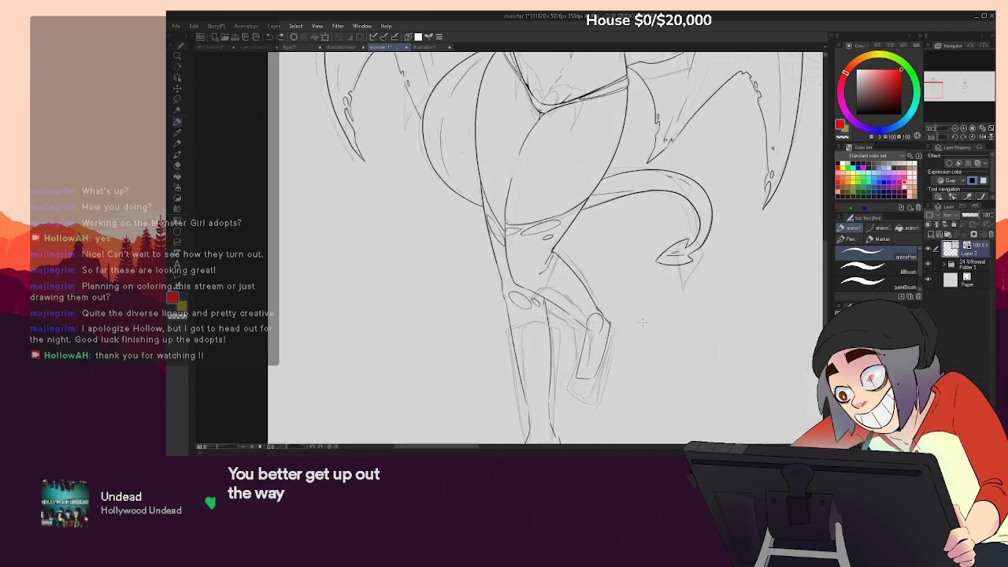
drag(641, 323, 652, 429)
drag(611, 191, 610, 233)
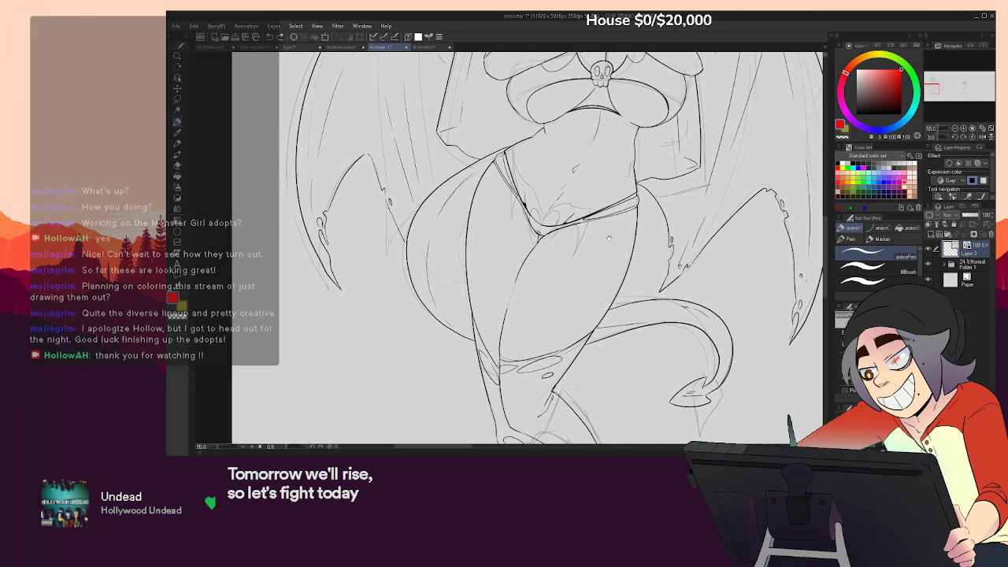
mouse_move(612, 333)
mouse_down()
mouse_move(623, 165)
mouse_move(731, 197)
mouse_up()
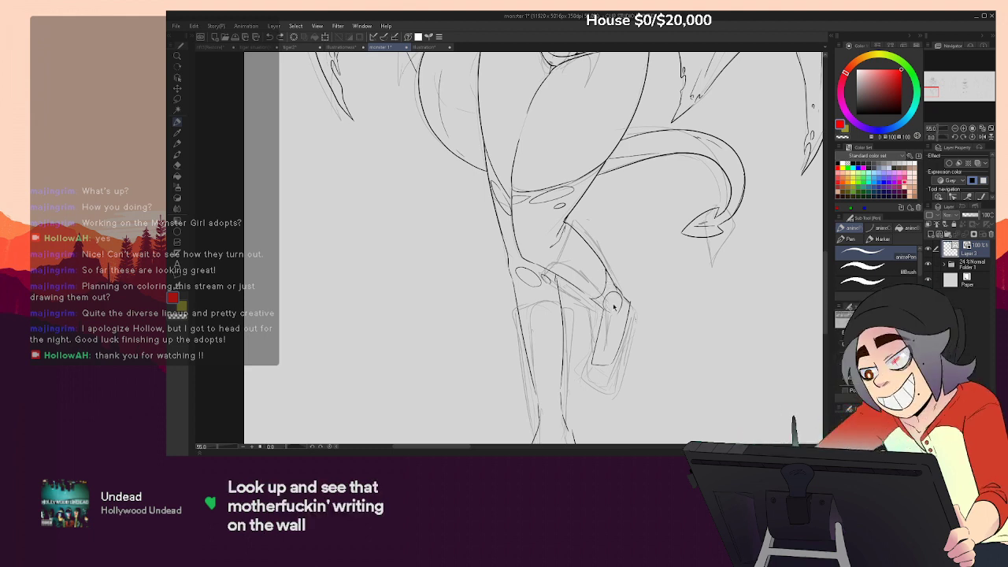
drag(545, 275, 553, 284)
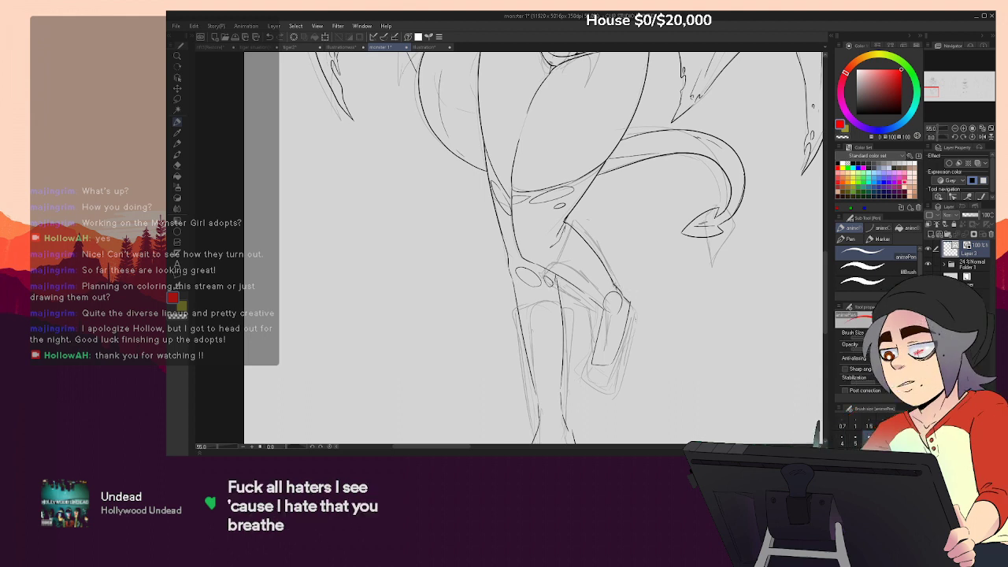
Erase the ankle circle on the bent leg and redraw the foot narrower, removing the old contour with the Hard eraser
key(e)
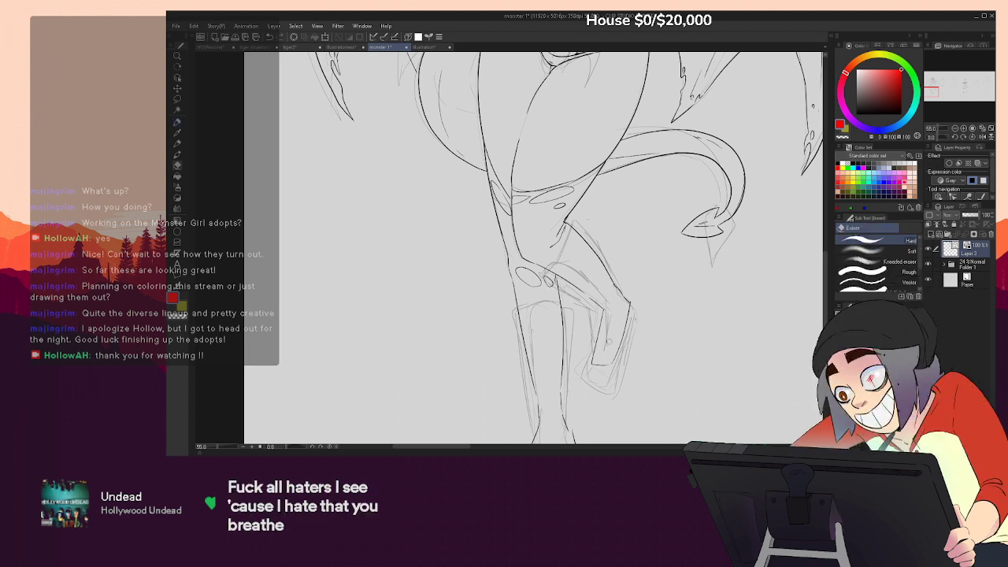
key(p)
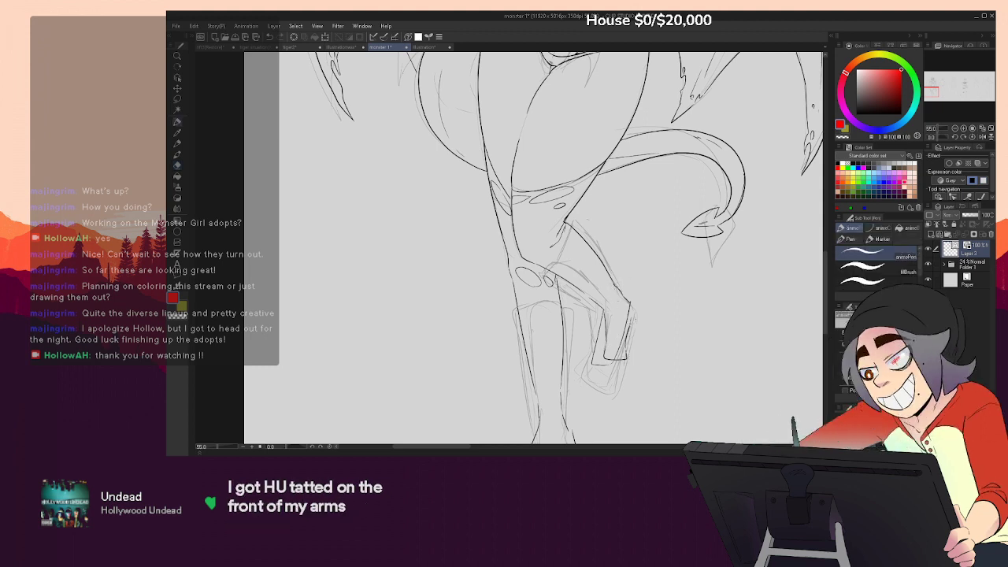
drag(628, 322, 622, 351)
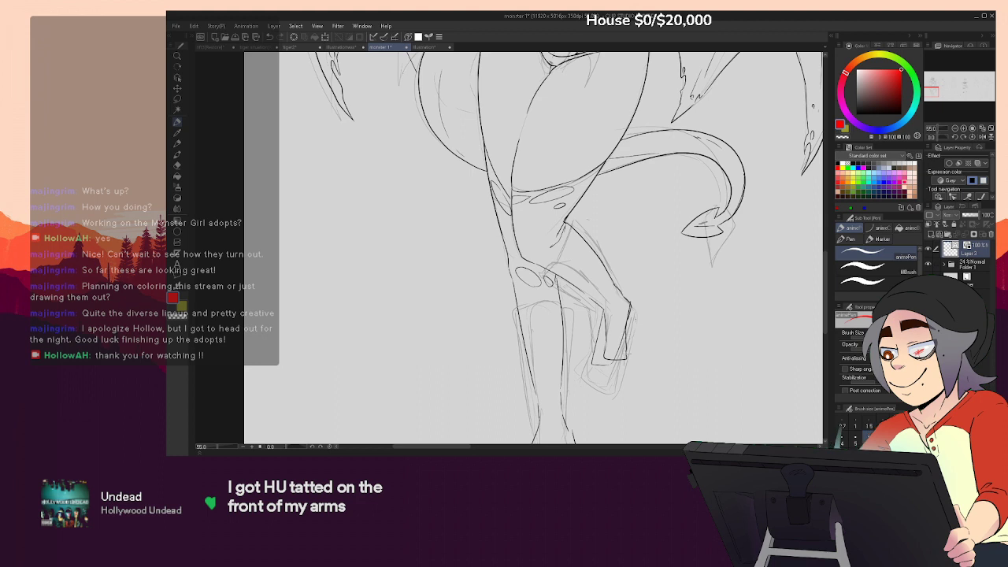
key(e)
drag(628, 309, 624, 354)
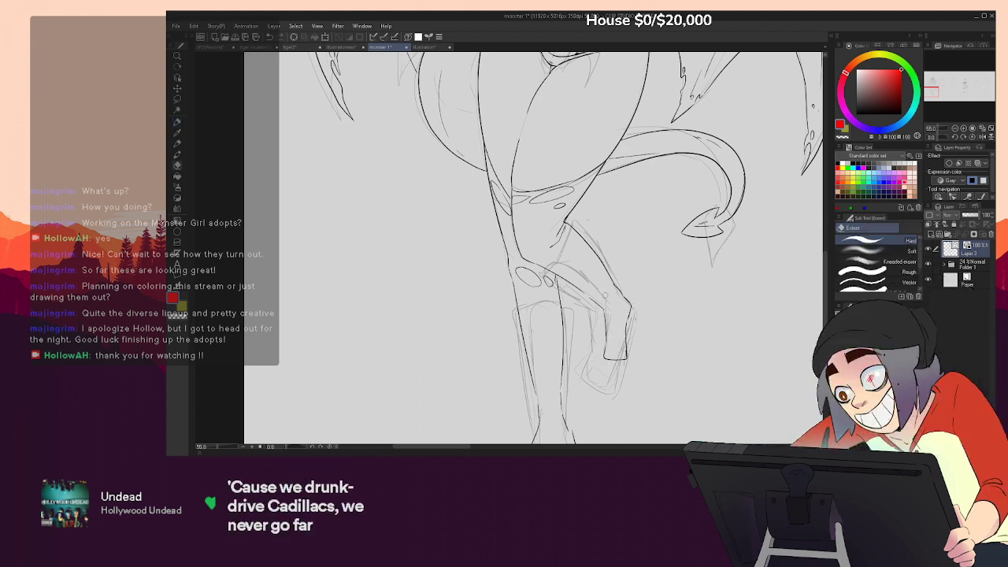
key(p)
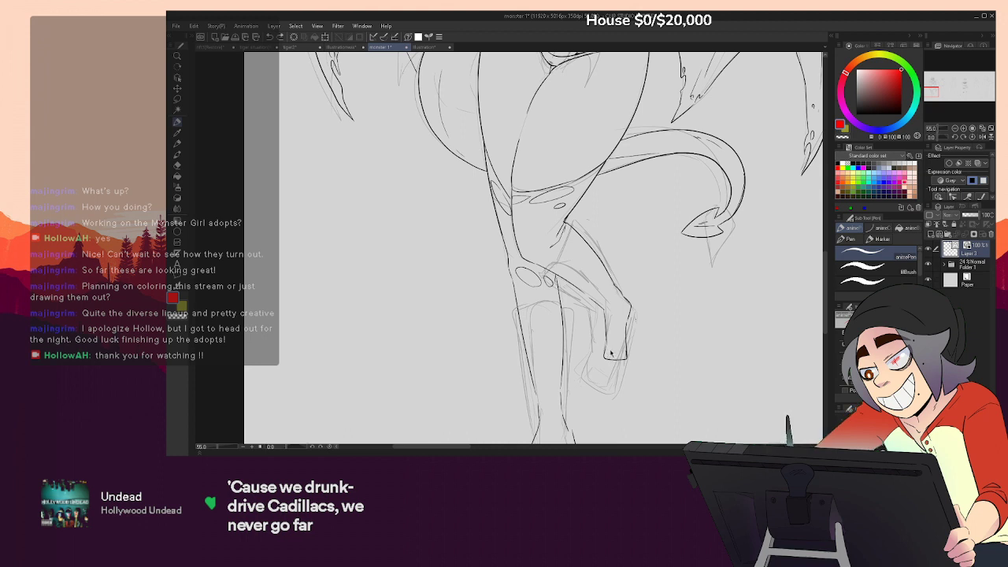
key(e)
key(p)
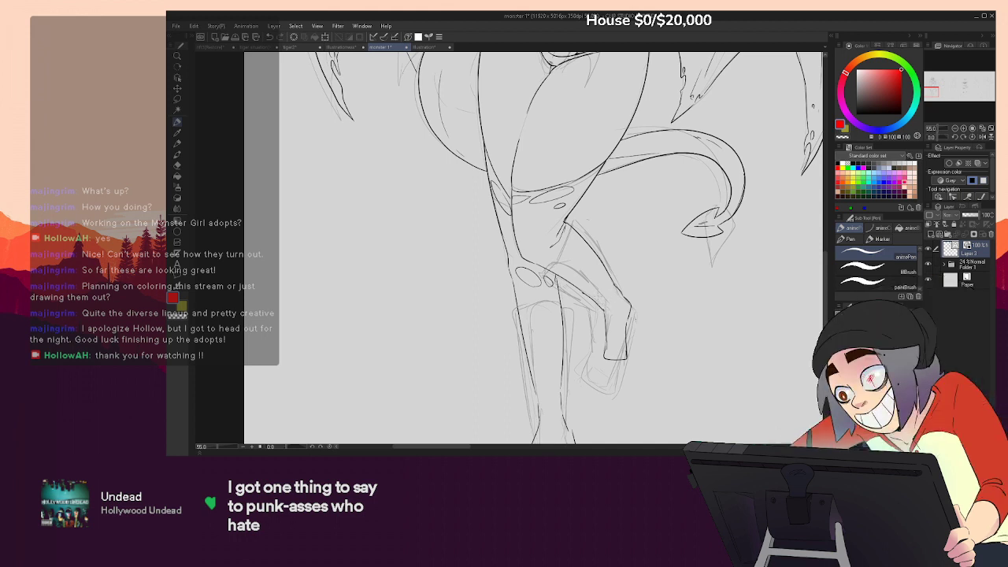
Ink cross lines and an inner contour on the bent lower leg above the ankle, trimming overlaps with the Hard eraser
drag(599, 265, 590, 287)
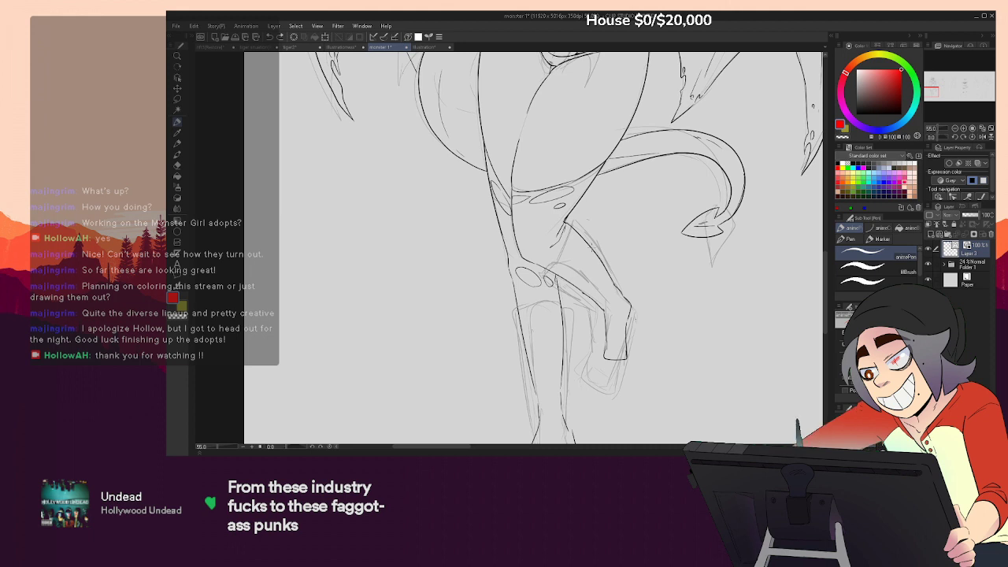
drag(582, 289, 577, 298)
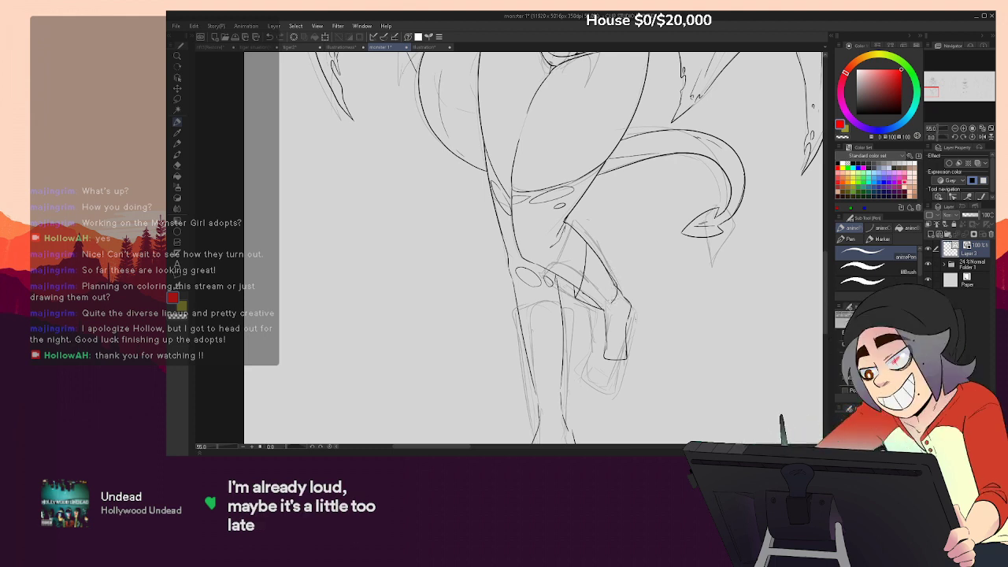
key(e)
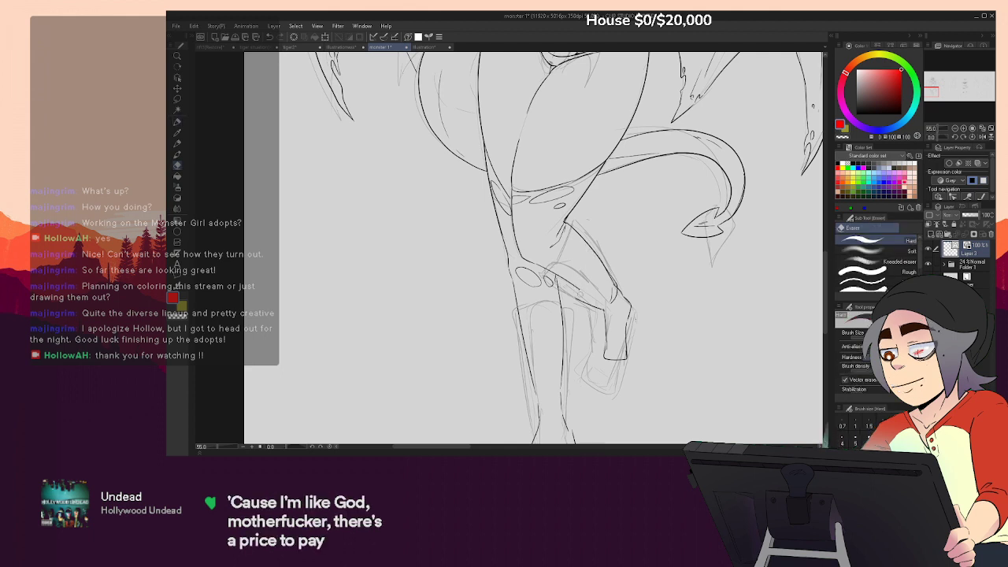
key(p)
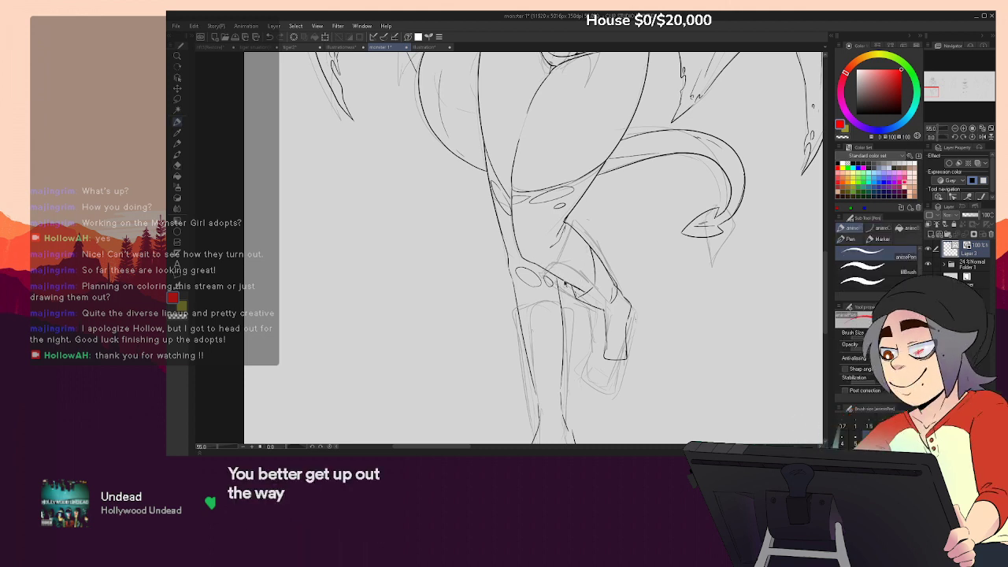
key(e)
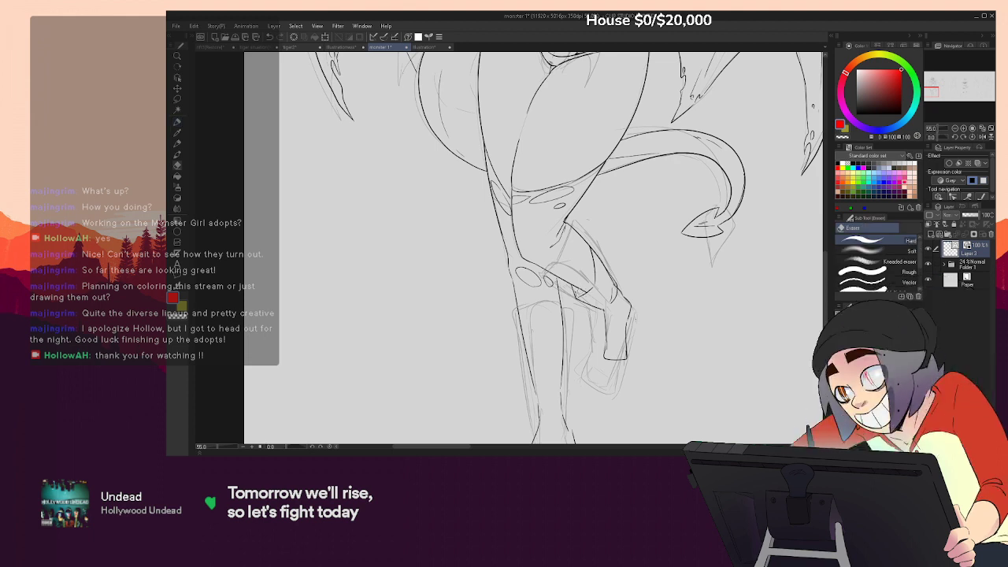
key(p)
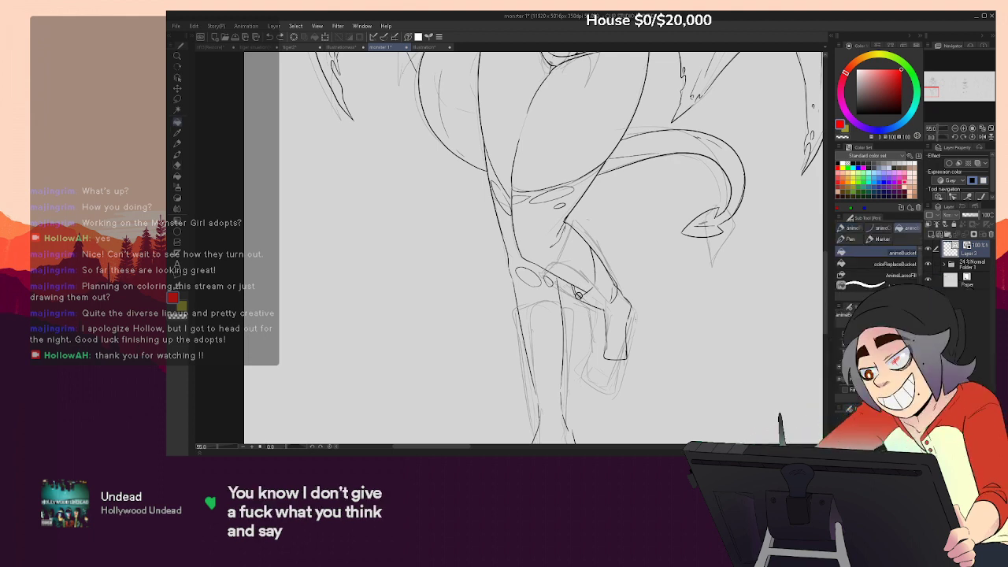
key(e)
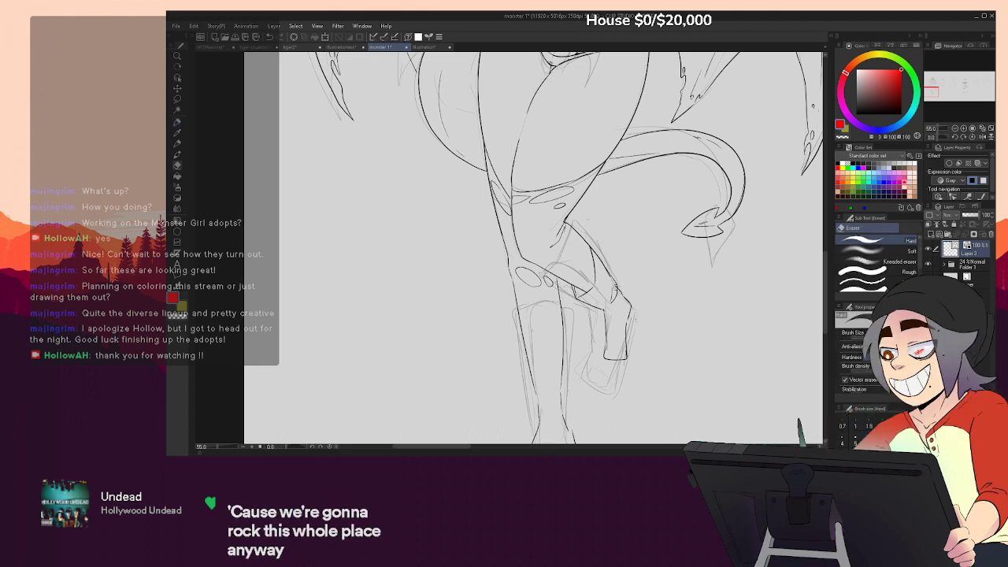
key(p)
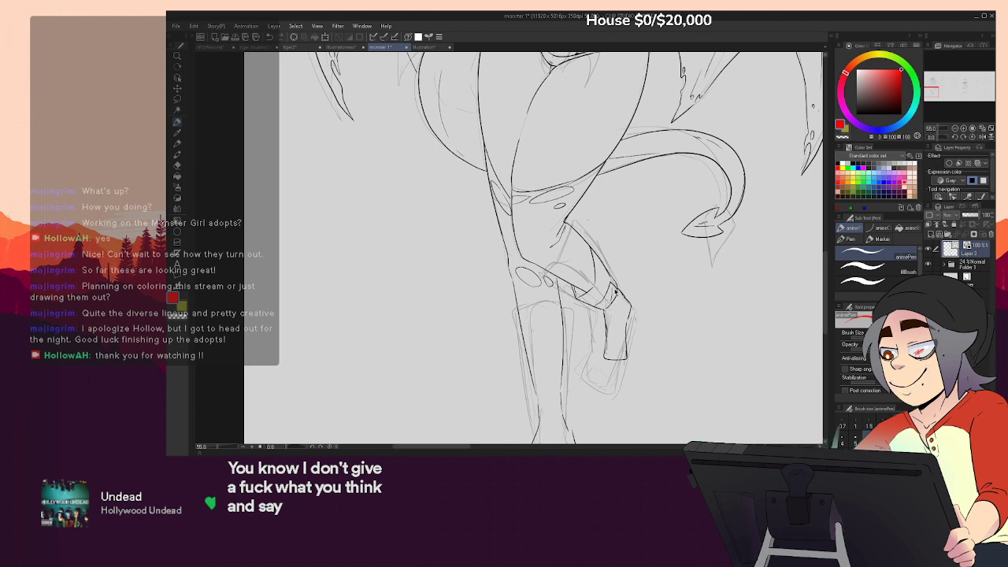
Ink overlapping wrap bands and small bumps around the bent leg's ankle, clearing crossing lines with the Hard eraser
key(e)
drag(607, 272, 619, 293)
key(p)
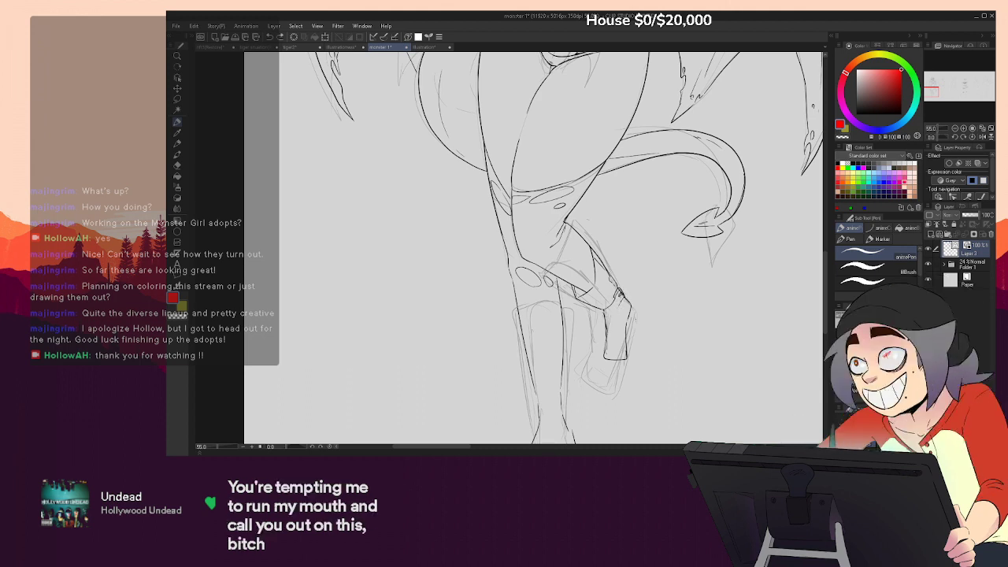
key(e)
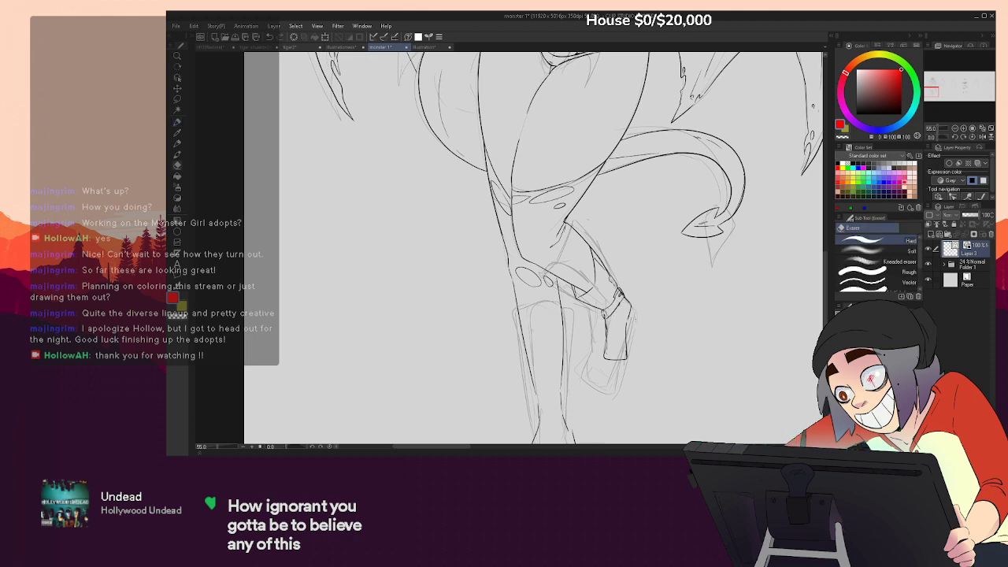
key(p)
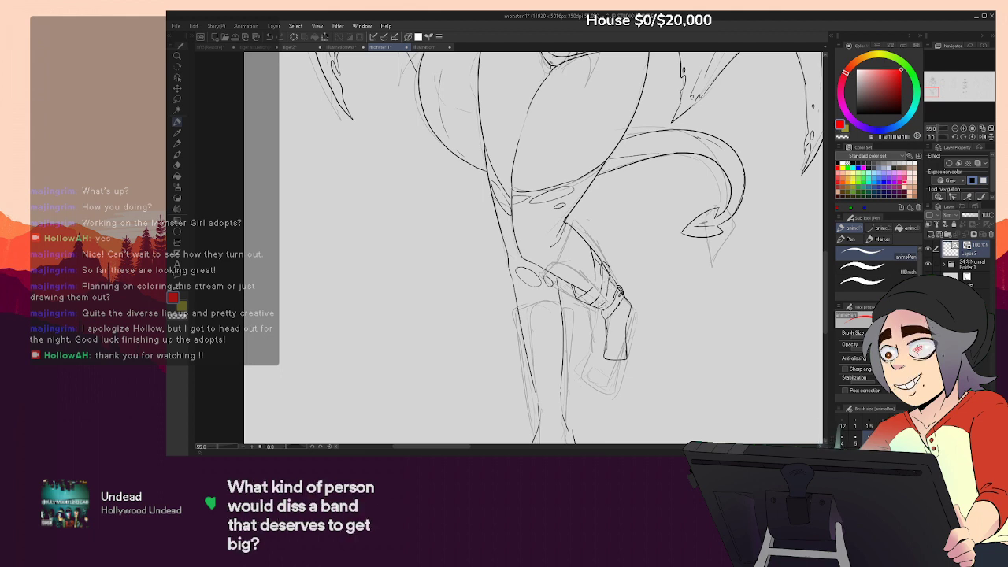
key(e)
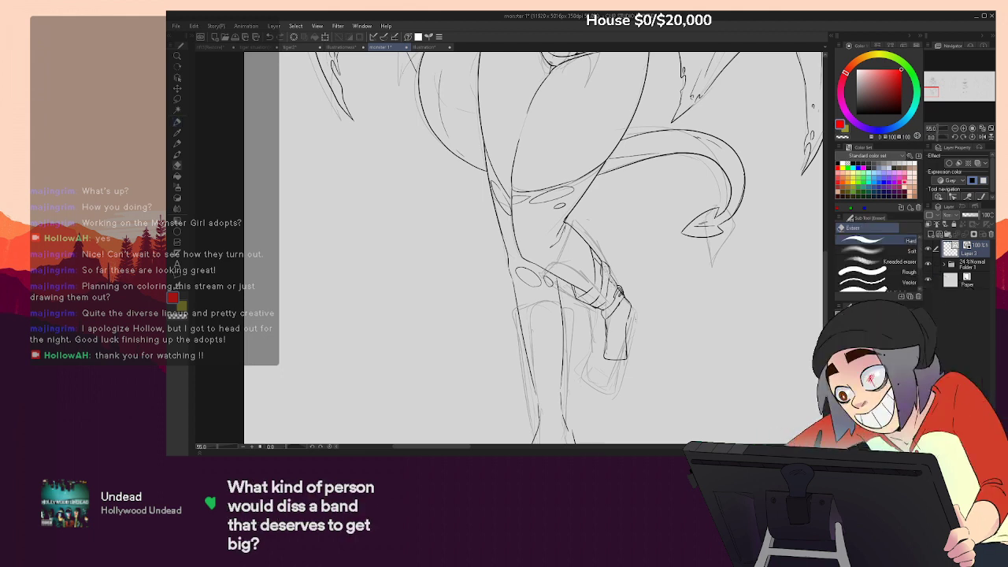
key(p)
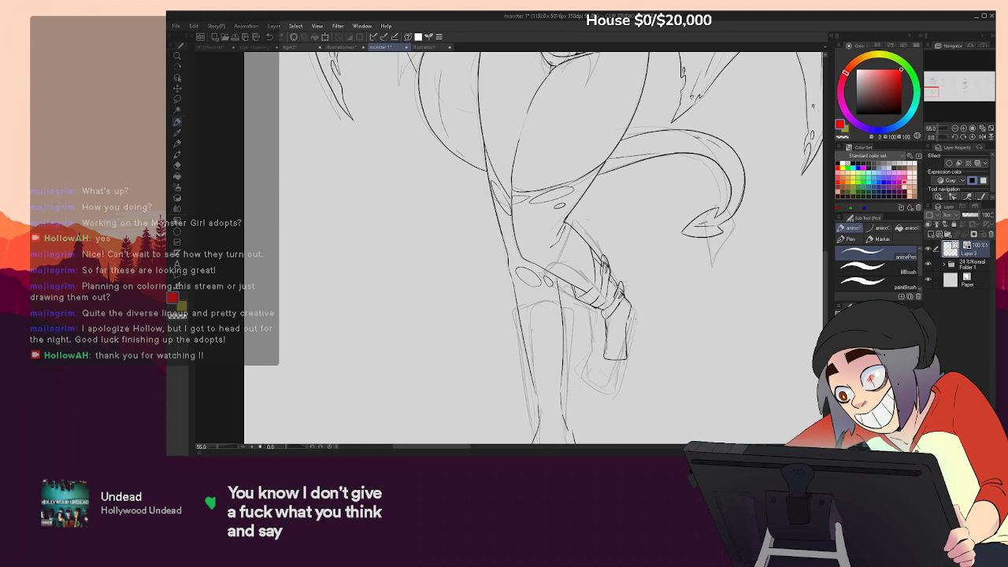
Ink inner contour lines on the bent leg's foot and erase its old straight side edge
drag(607, 339, 609, 313)
key(e)
key(p)
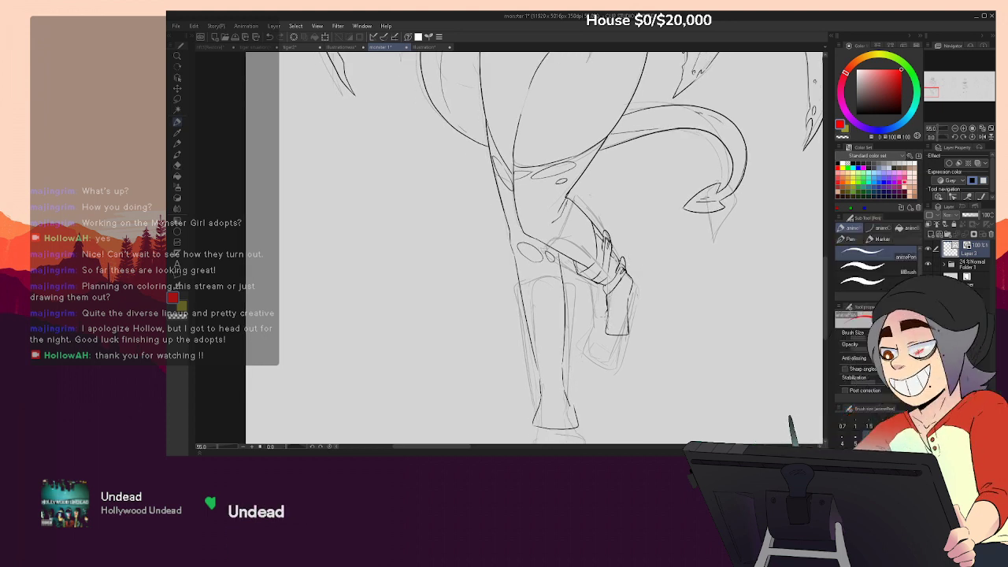
key(e)
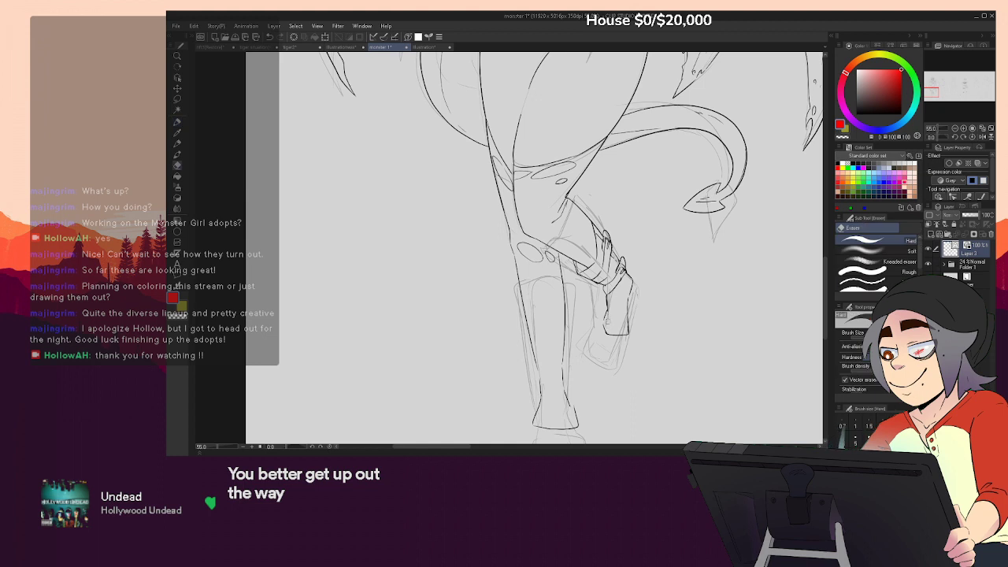
key(p)
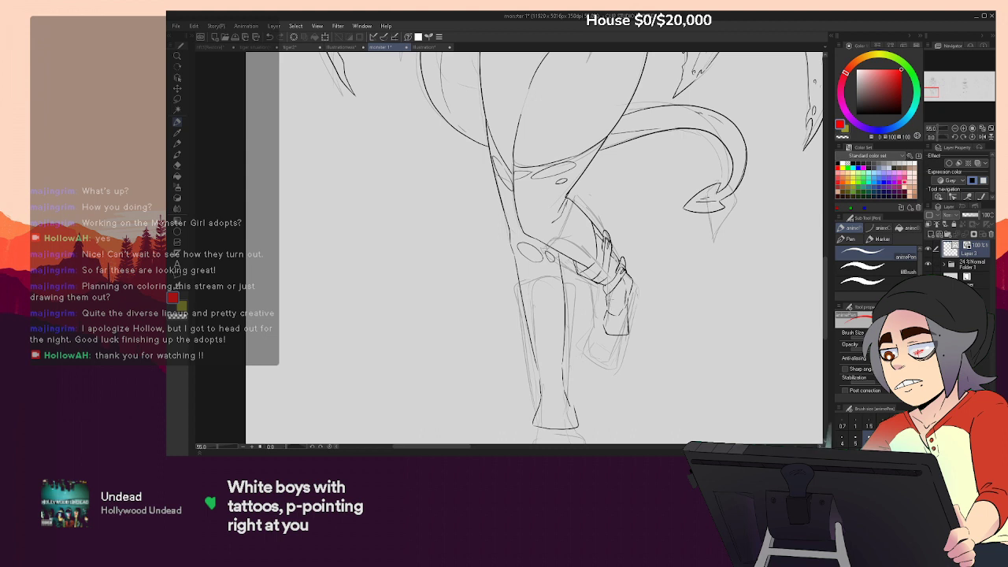
key(e)
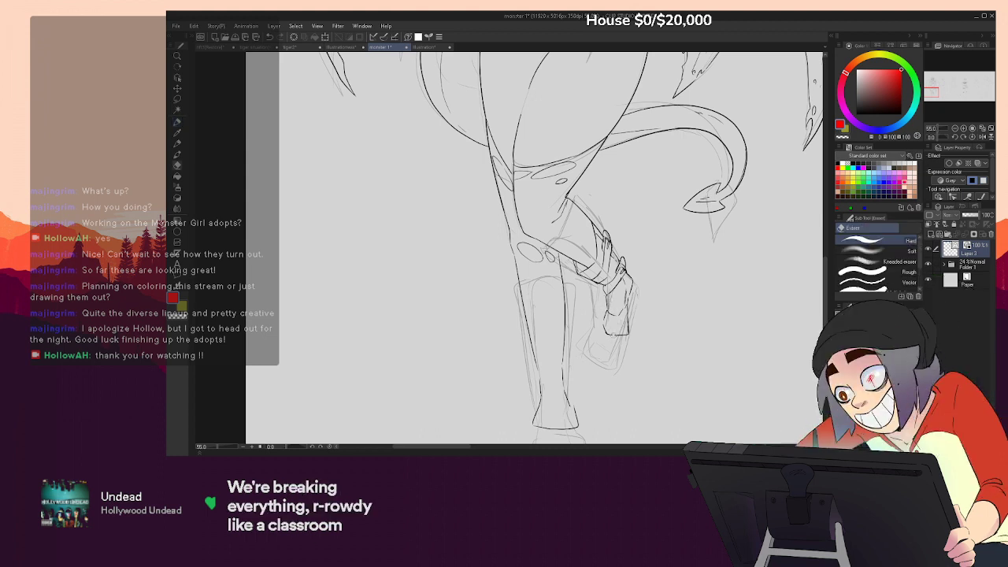
key(p)
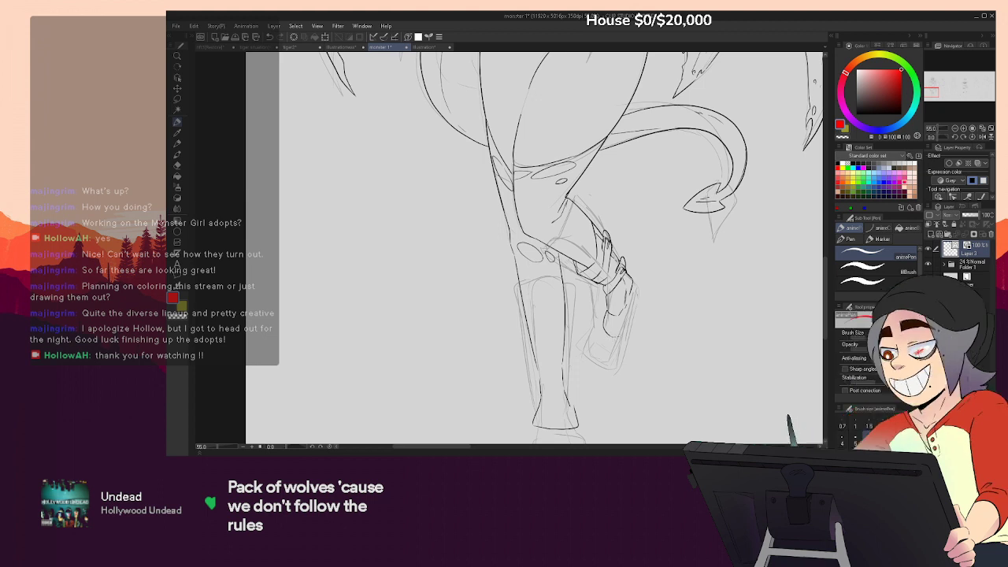
Redraw the end of the bent foot as a rounded tip and erase the old flat end line
drag(612, 335, 630, 329)
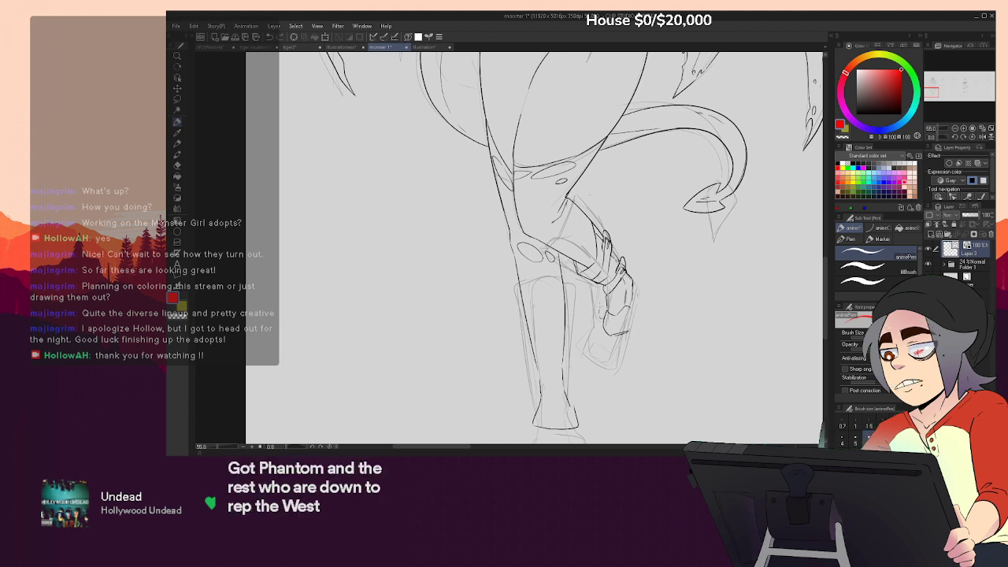
drag(593, 315, 628, 332)
key(e)
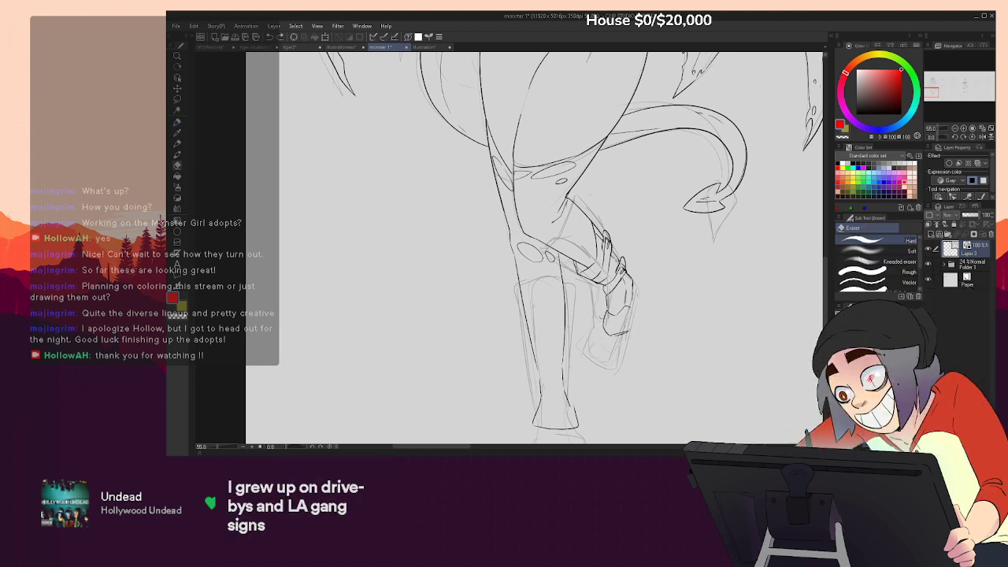
key(p)
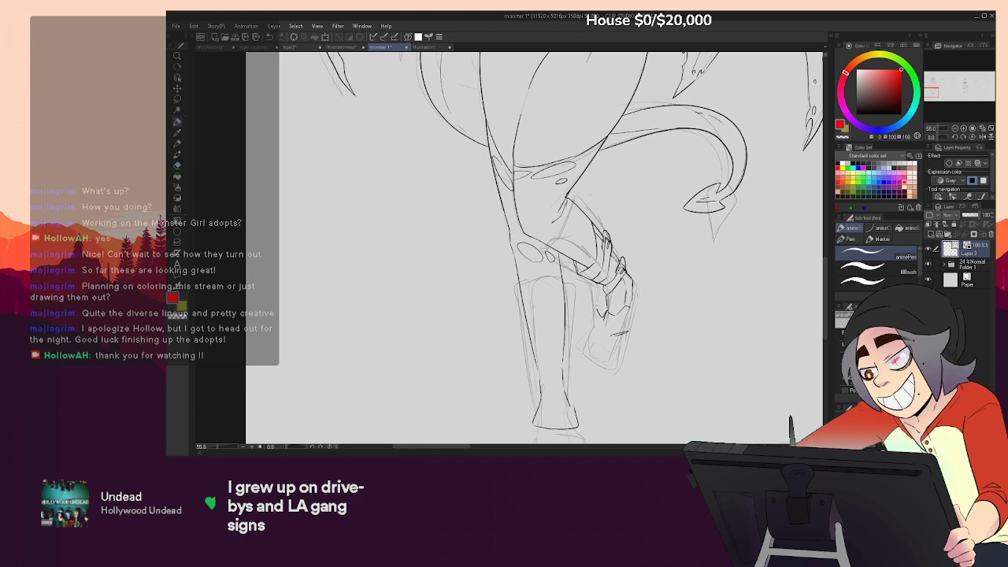
mouse_move(598, 339)
mouse_down()
mouse_move(611, 342)
mouse_move(632, 321)
mouse_up()
key(e)
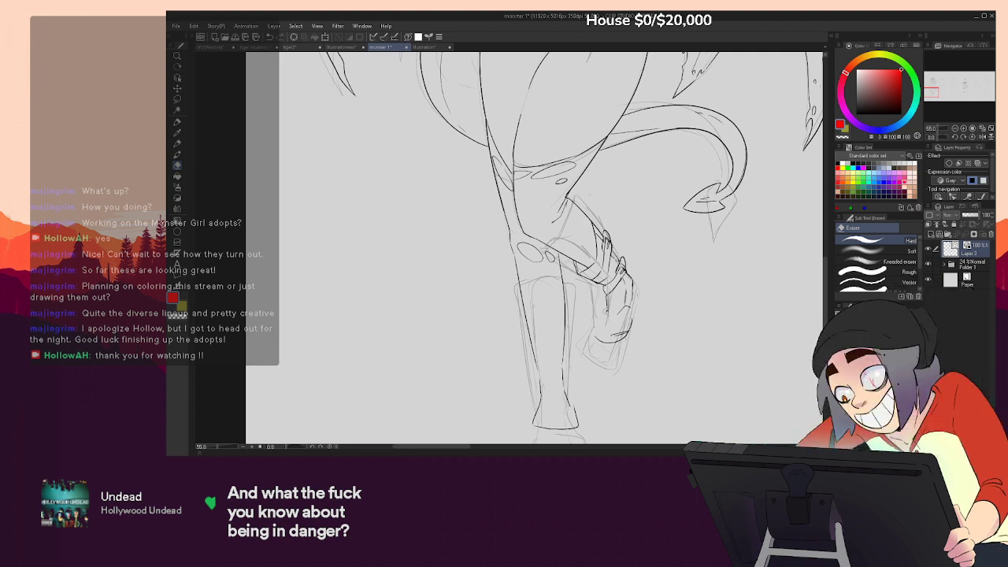
key(p)
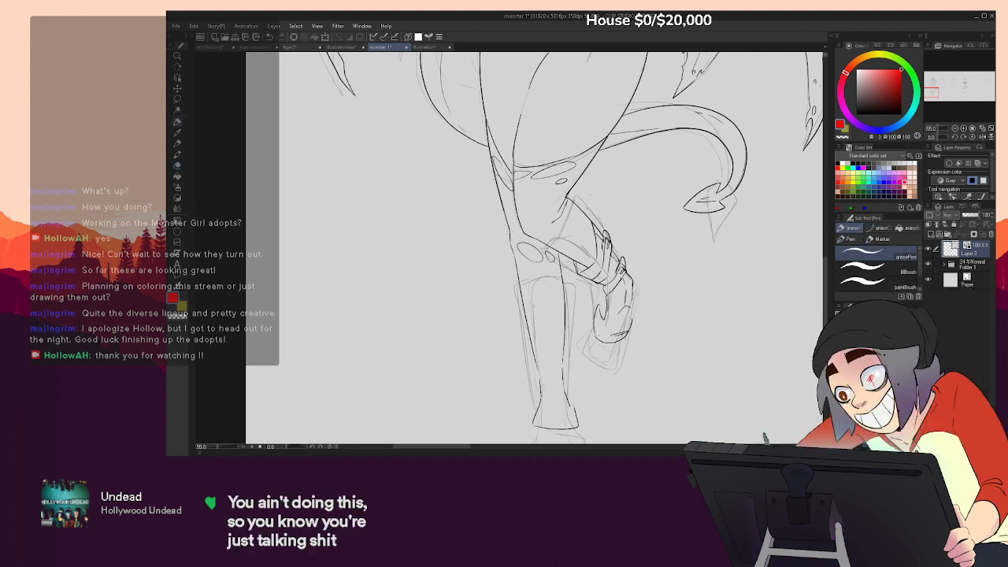
key(e)
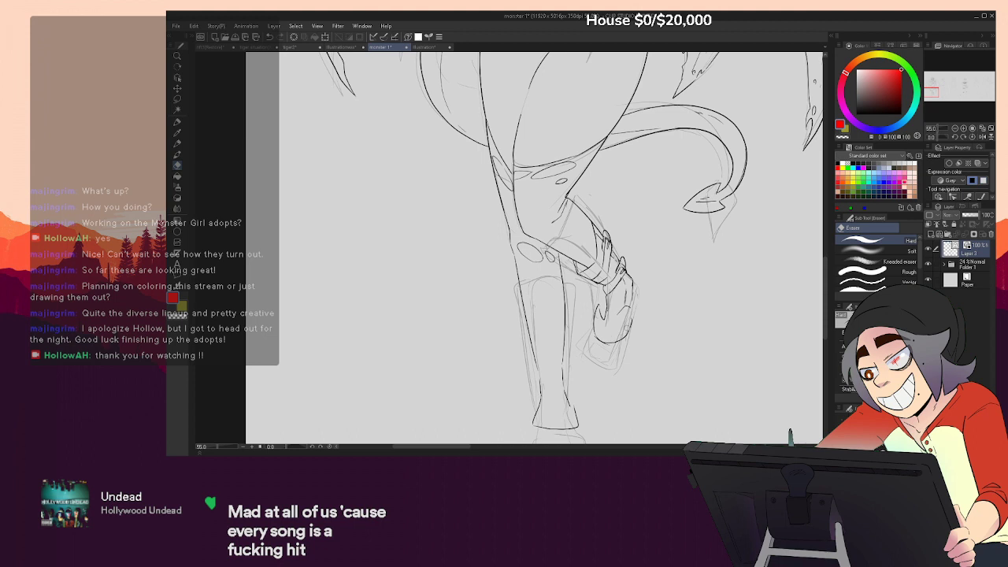
Ink small pointed contour strokes along the outer edge of the bent foot
drag(652, 301, 645, 326)
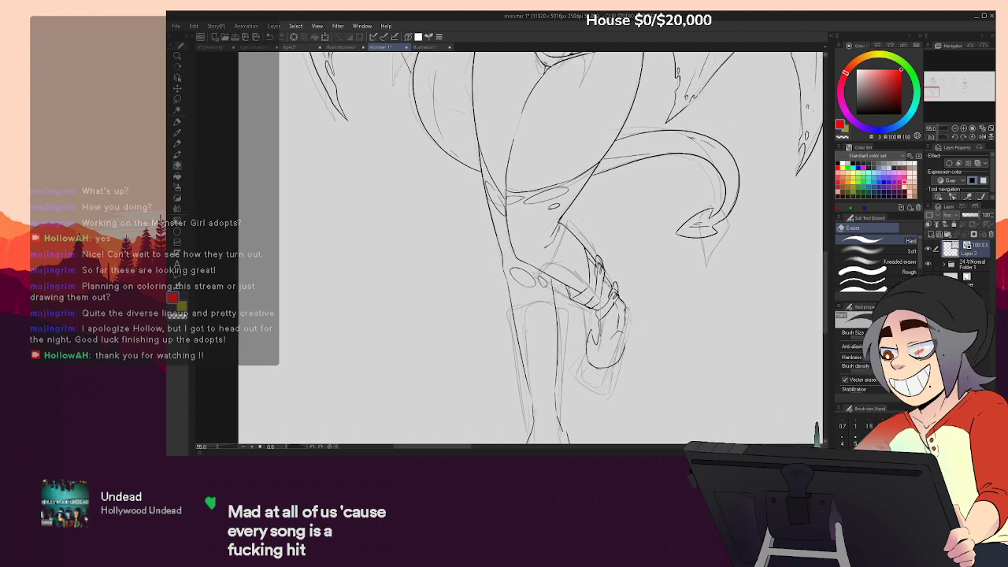
key(p)
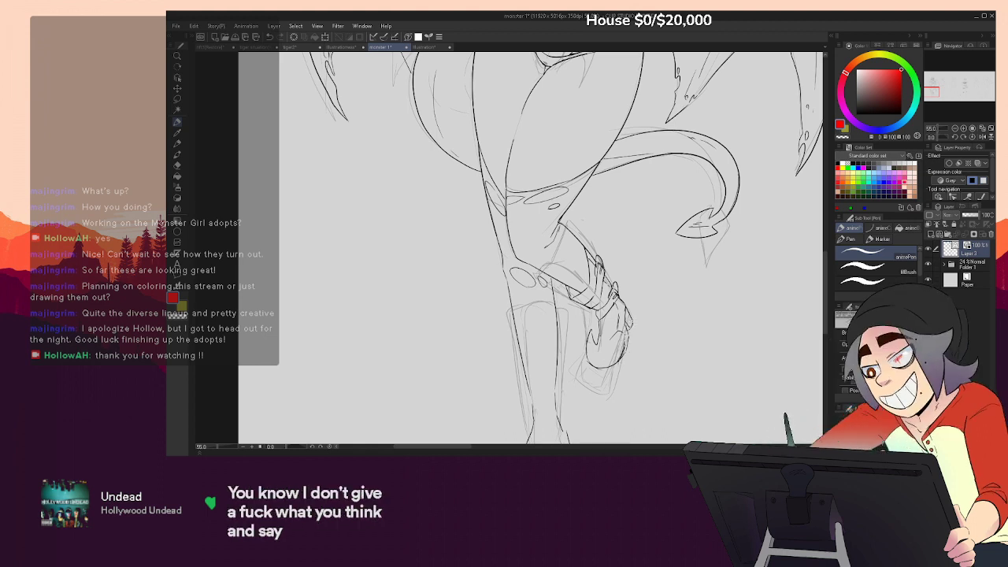
drag(651, 318, 660, 297)
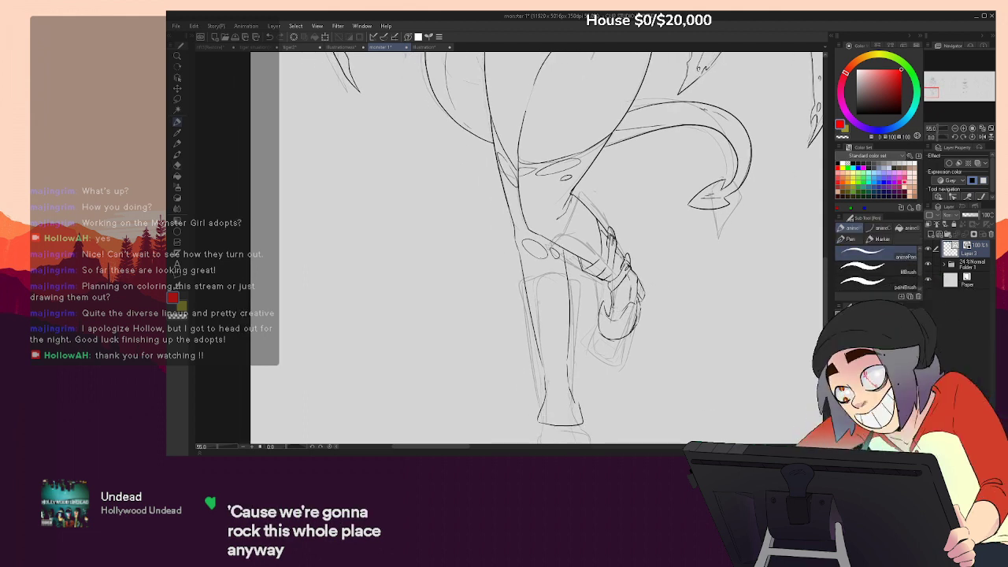
drag(551, 354, 558, 323)
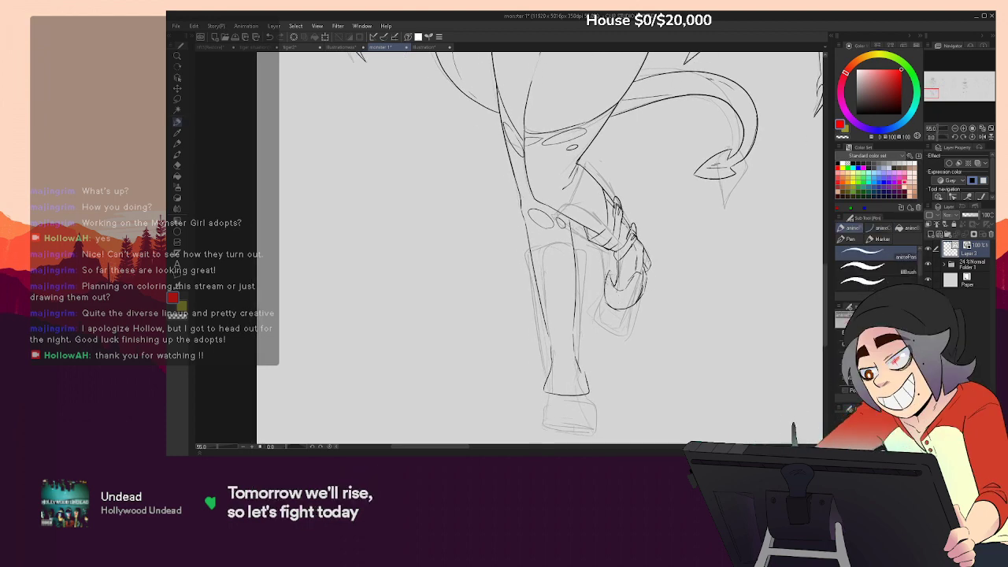
key(e)
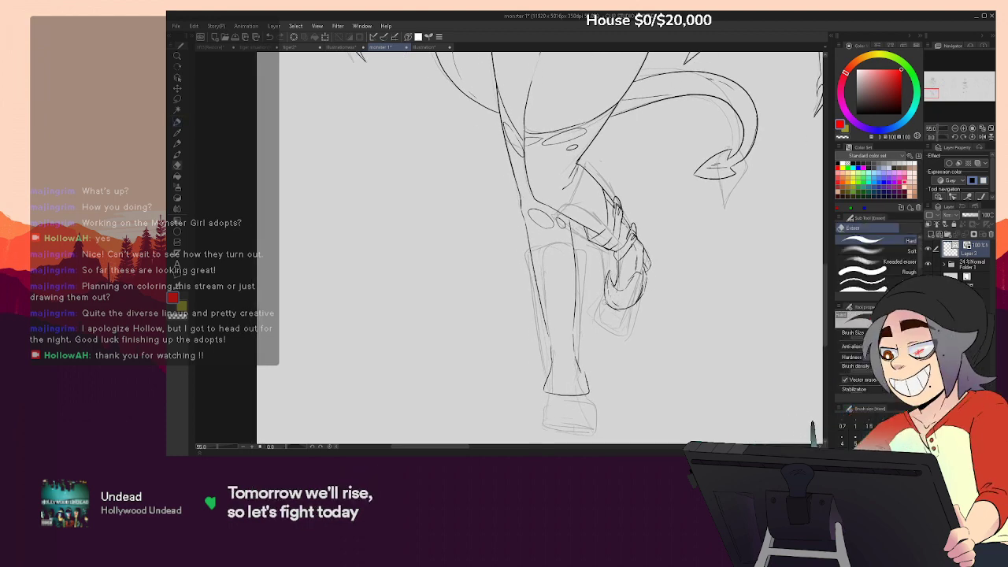
Ink the cuff and fold lines of the short sleeve beside the veil, clearing overlapping lines with the Hard eraser
scroll(535, 248, up, 5)
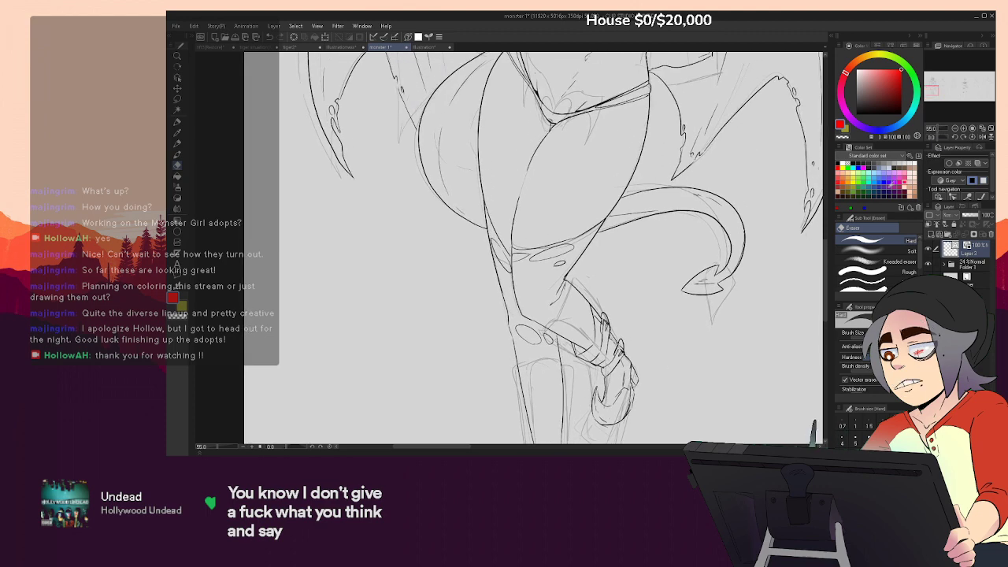
click(955, 129)
click(955, 129)
drag(713, 238, 718, 342)
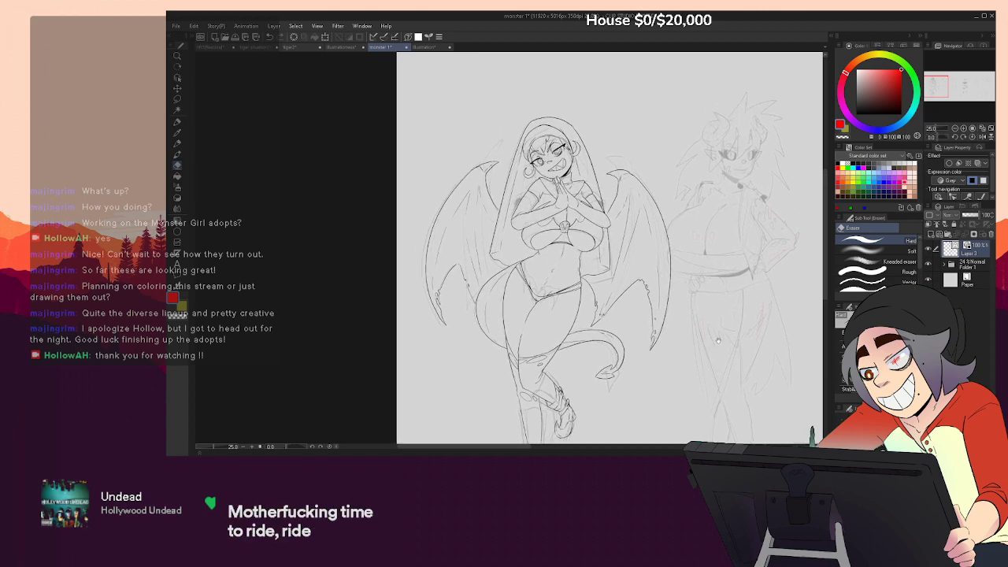
click(964, 128)
click(964, 129)
click(964, 129)
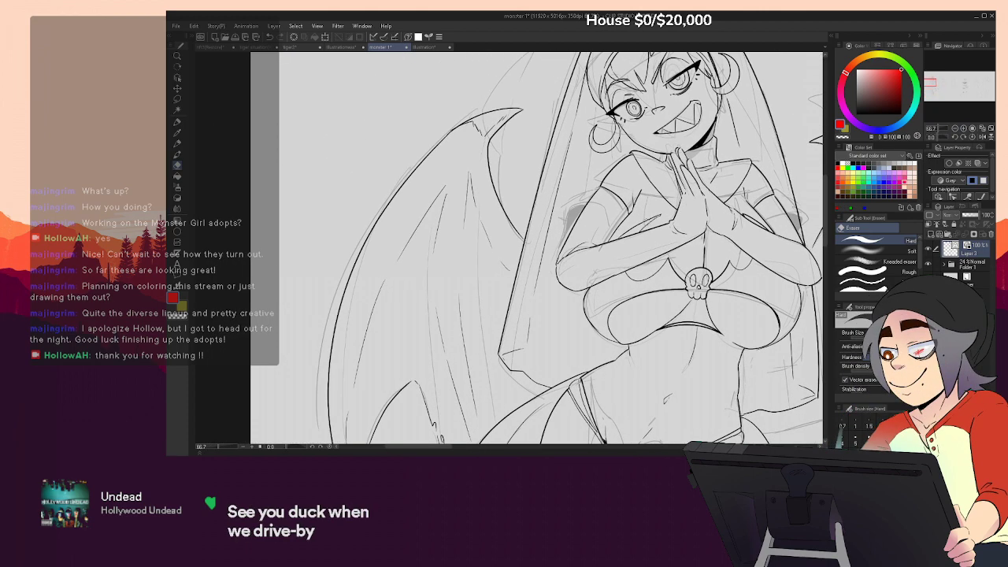
key(p)
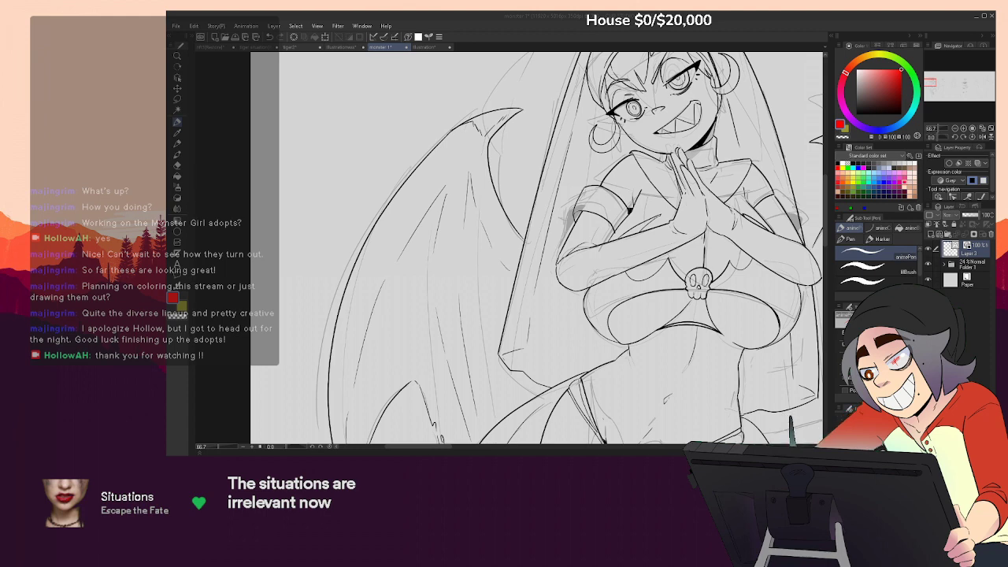
drag(552, 237, 476, 273)
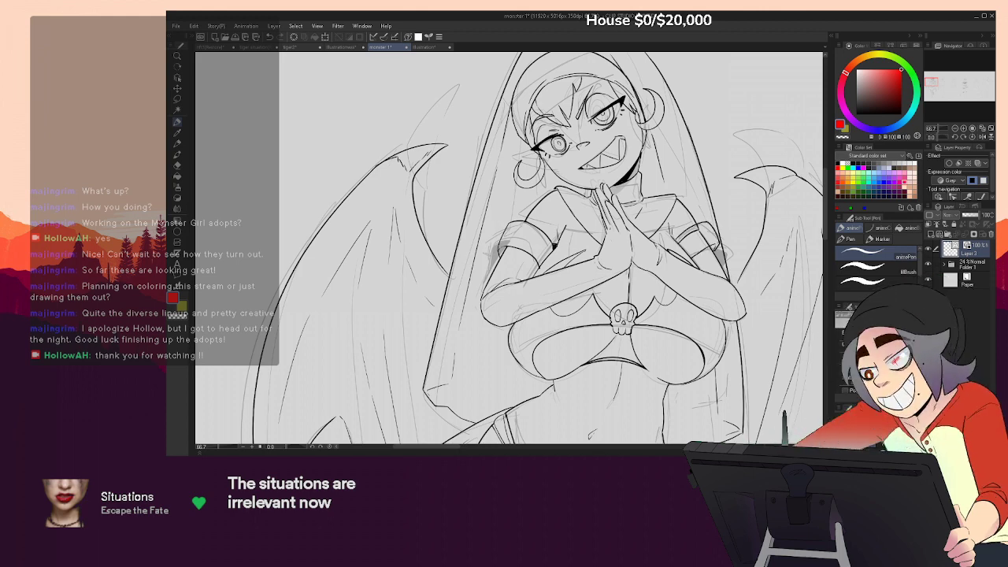
key(e)
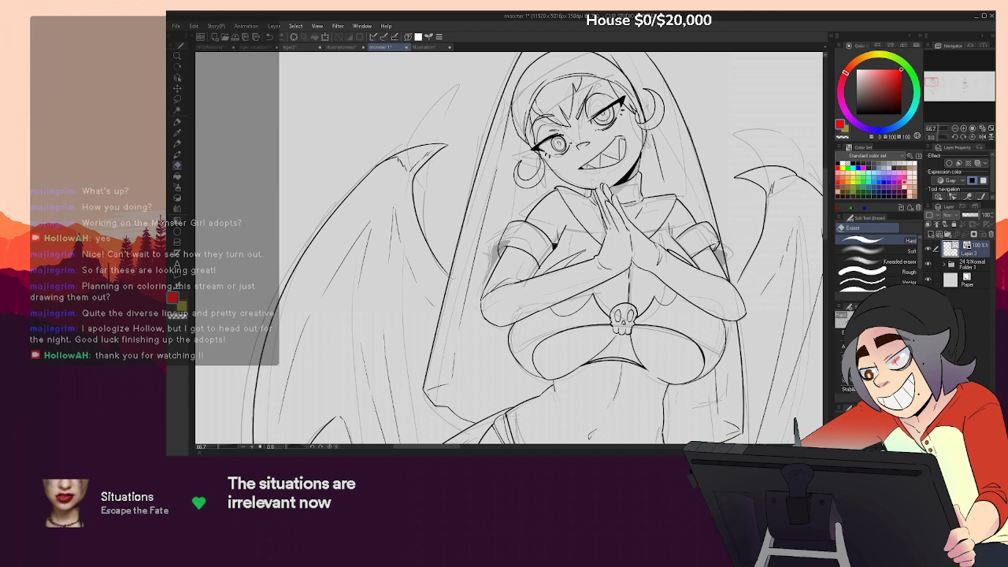
key(p)
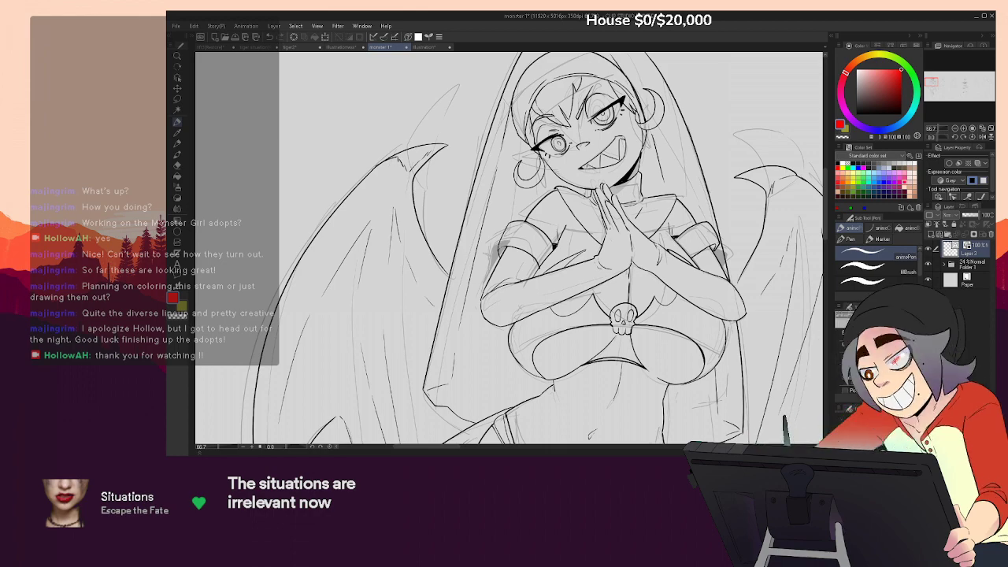
Ink narrow straps around both upper arms just below the sleeve cuffs and erase the lines crossing them
drag(669, 336, 619, 299)
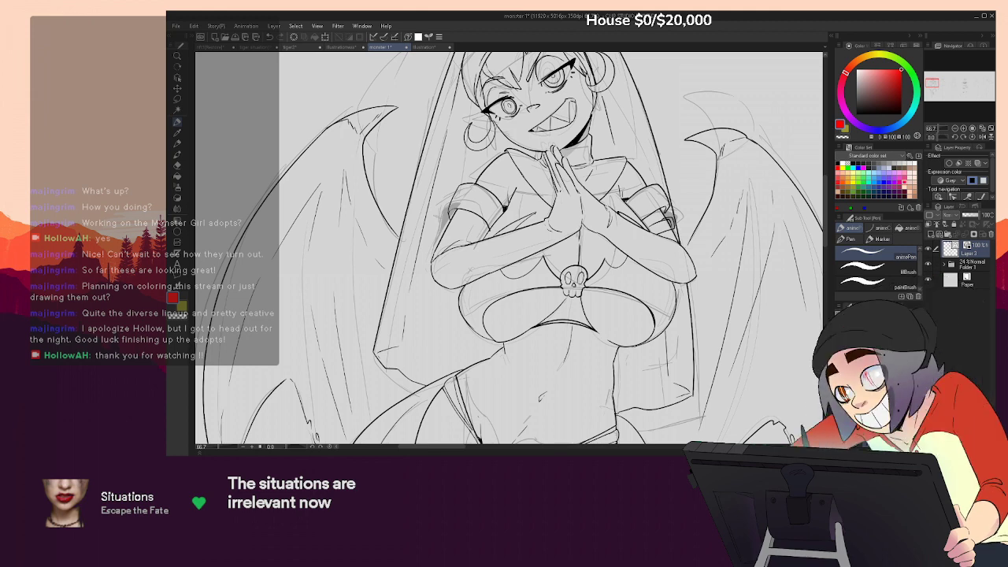
key(e)
key(p)
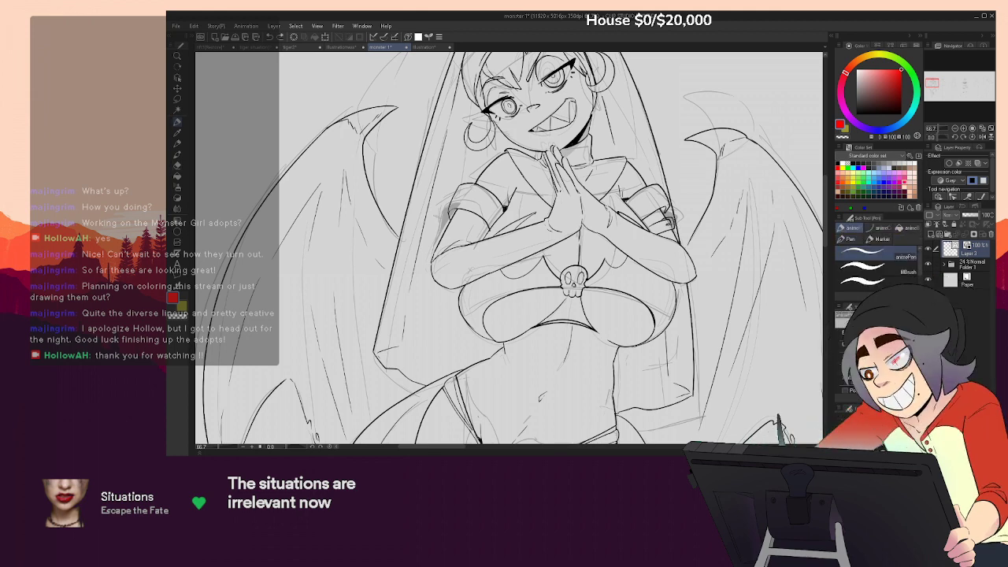
key(e)
drag(693, 236, 734, 266)
key(p)
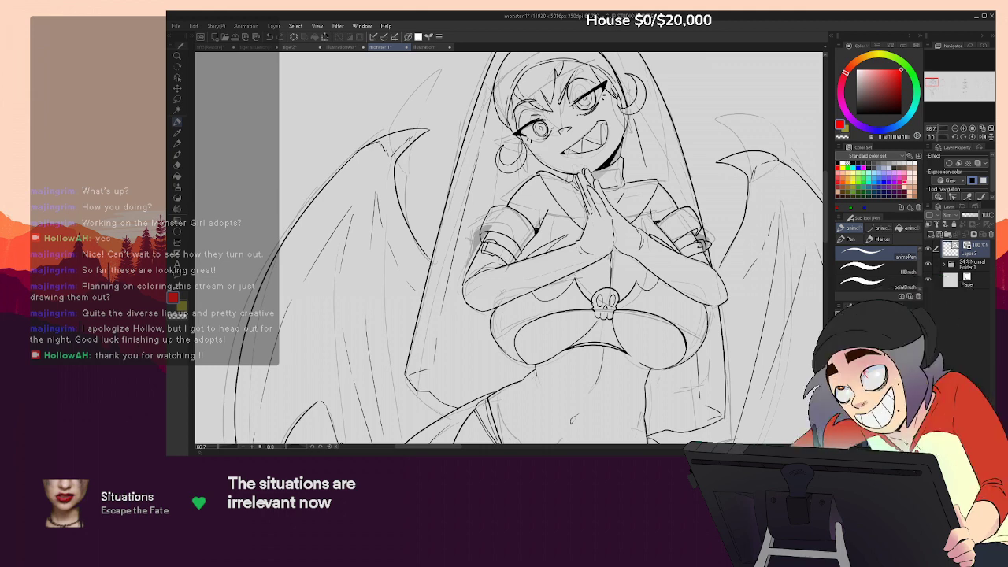
Ink small buckle details on the upper-arm straps and clean their edges with the Hard eraser
key(e)
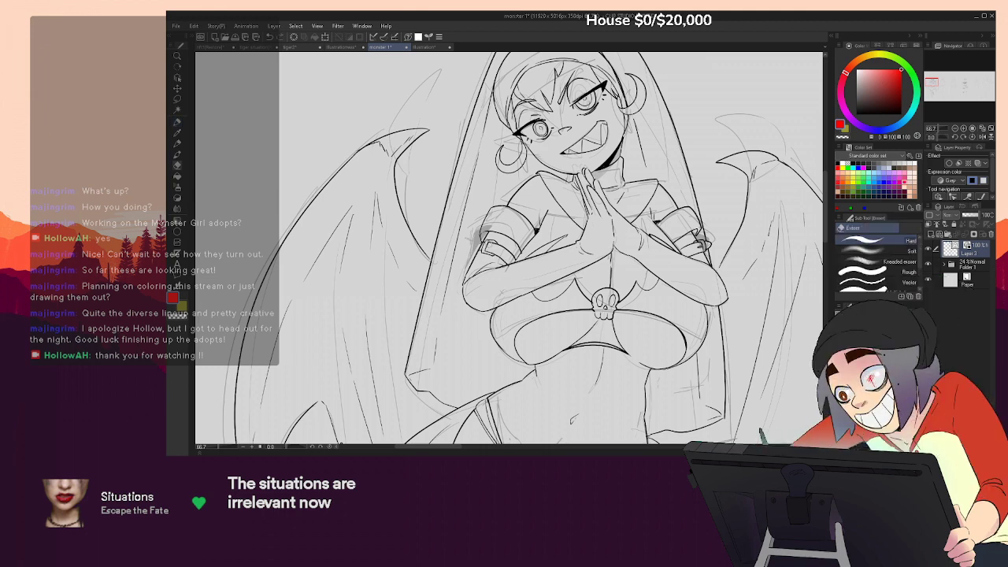
key(p)
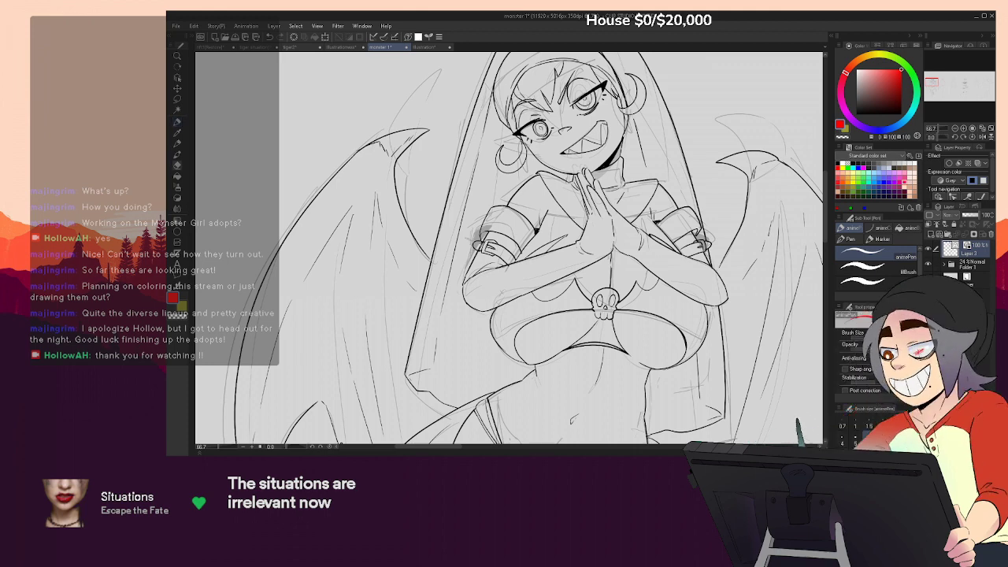
key(e)
key(p)
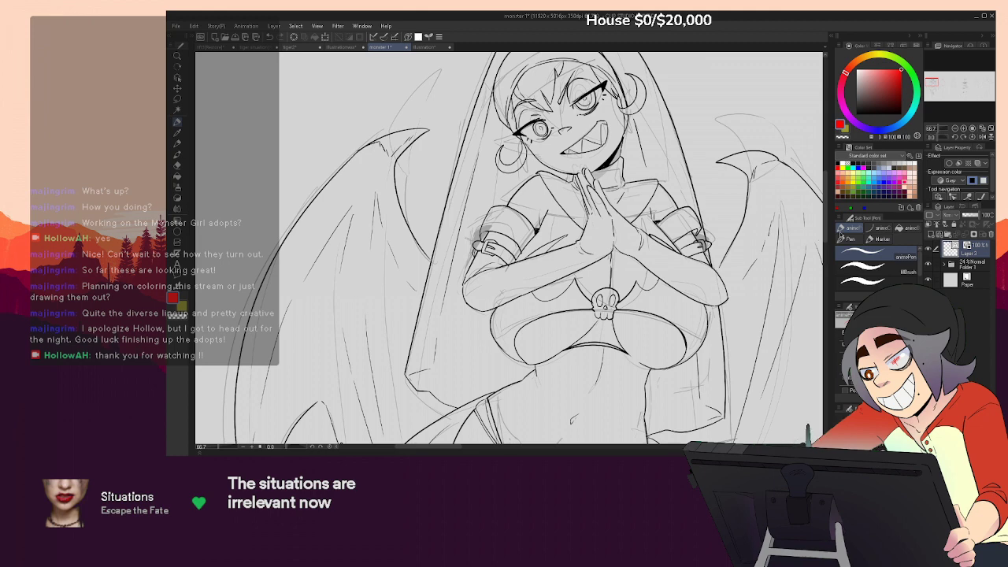
Erase the junction of the hip straps at the front and ink a small ring ornament there
key(ctrl+minus)
key(ctrl+minus)
key(ctrl+minus)
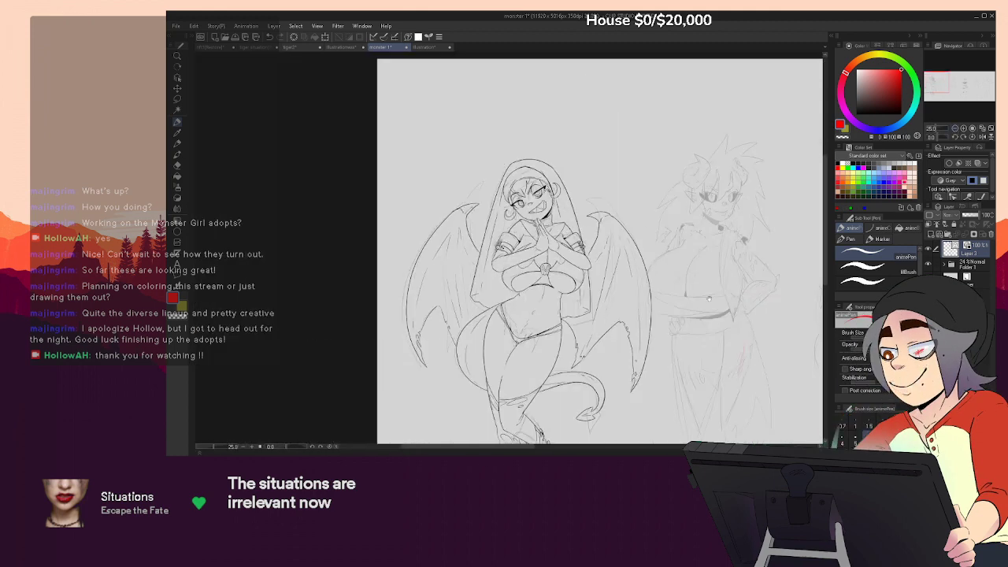
drag(713, 298, 724, 199)
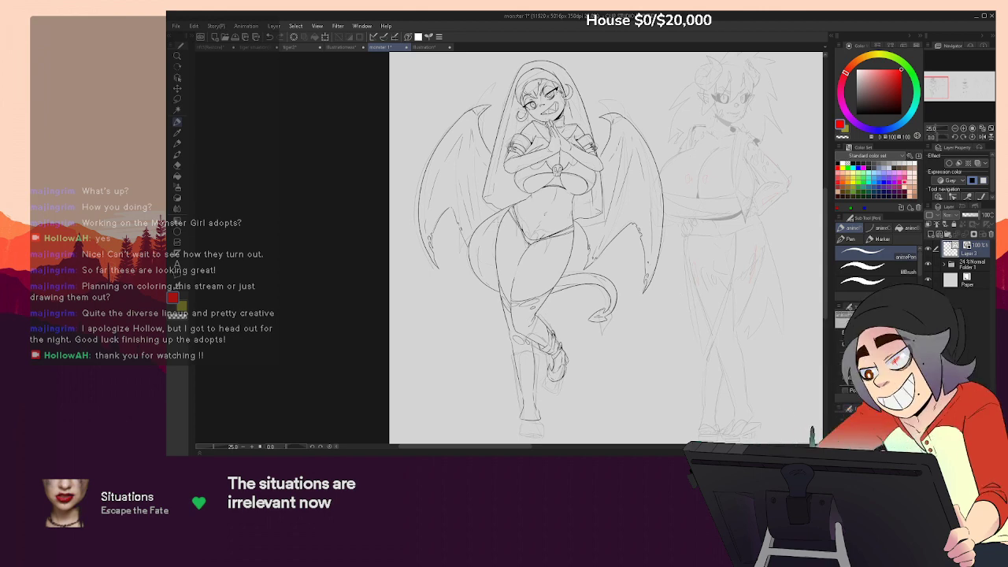
key(ctrl+plus)
key(ctrl+plus)
key(ctrl+plus)
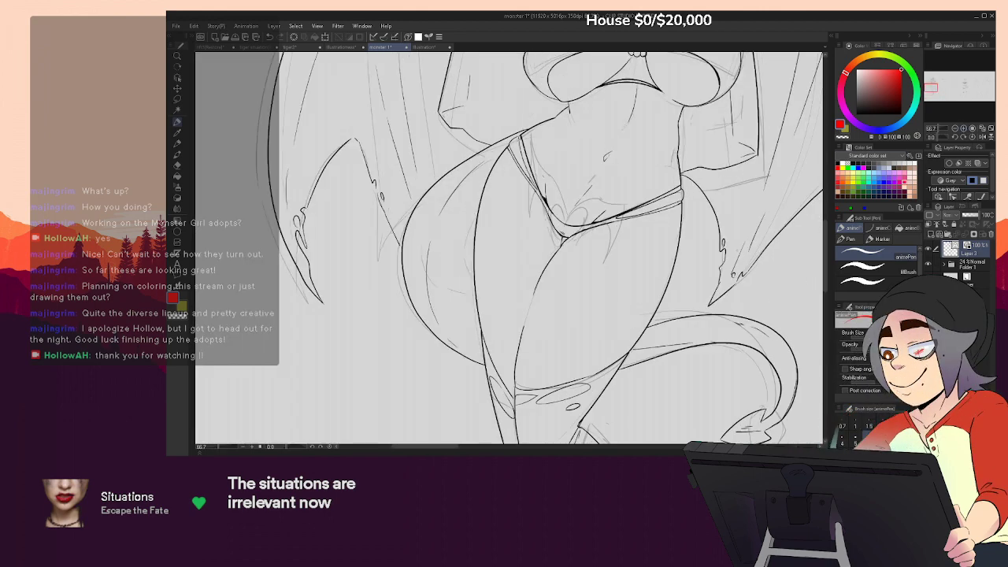
drag(677, 305, 668, 235)
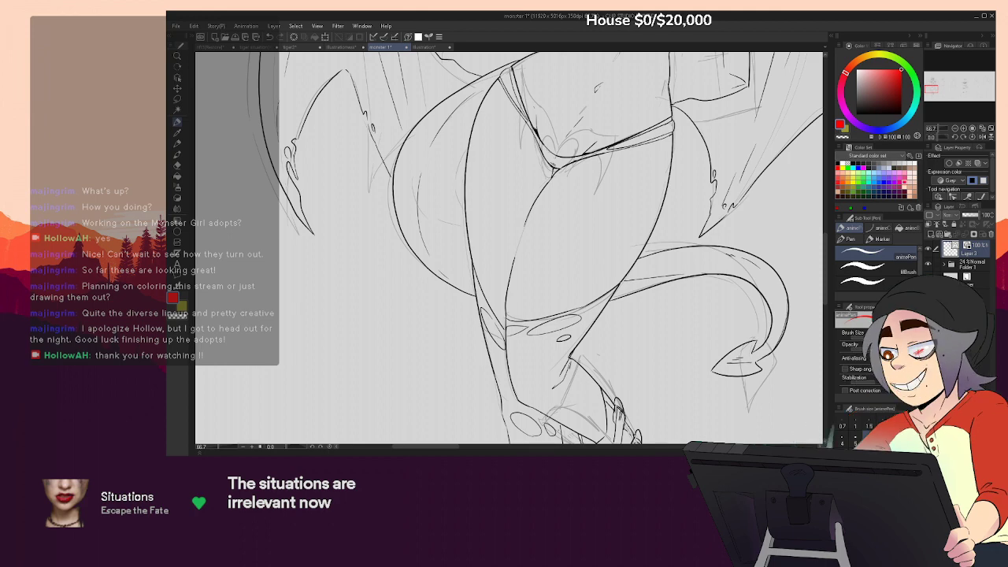
key(e)
click(560, 159)
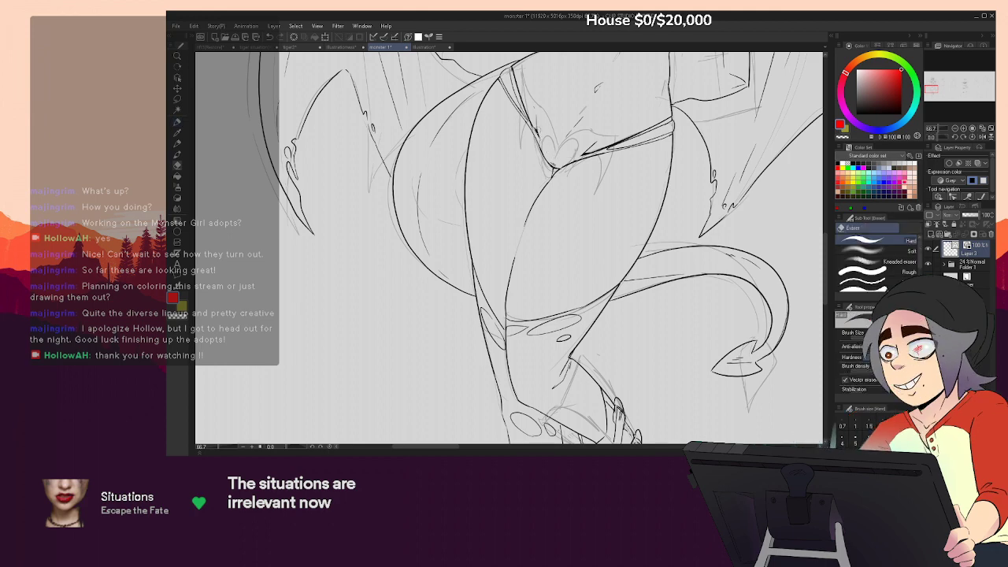
key(p)
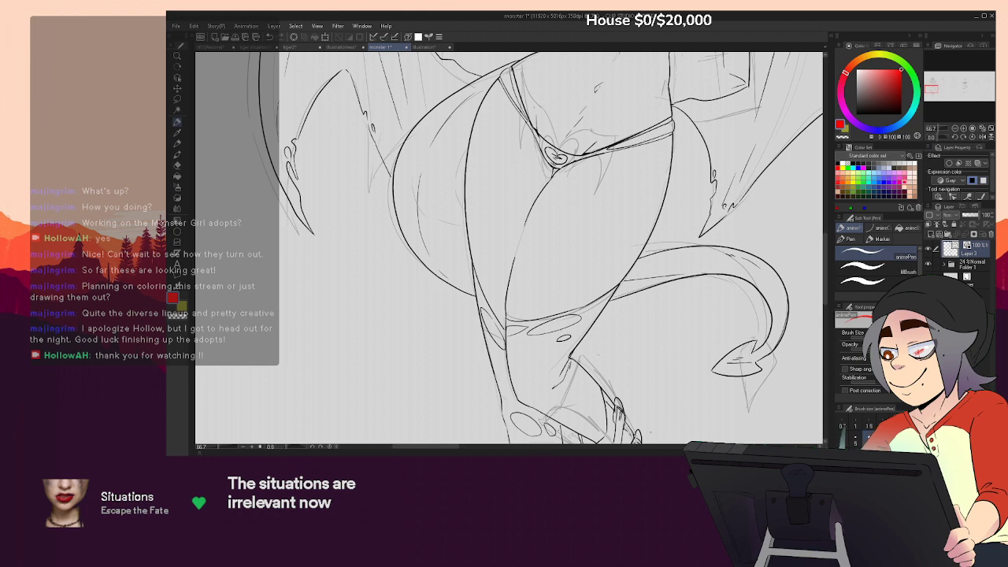
Ink curved wrap bands across the shin of the straight standing leg
drag(489, 362, 562, 120)
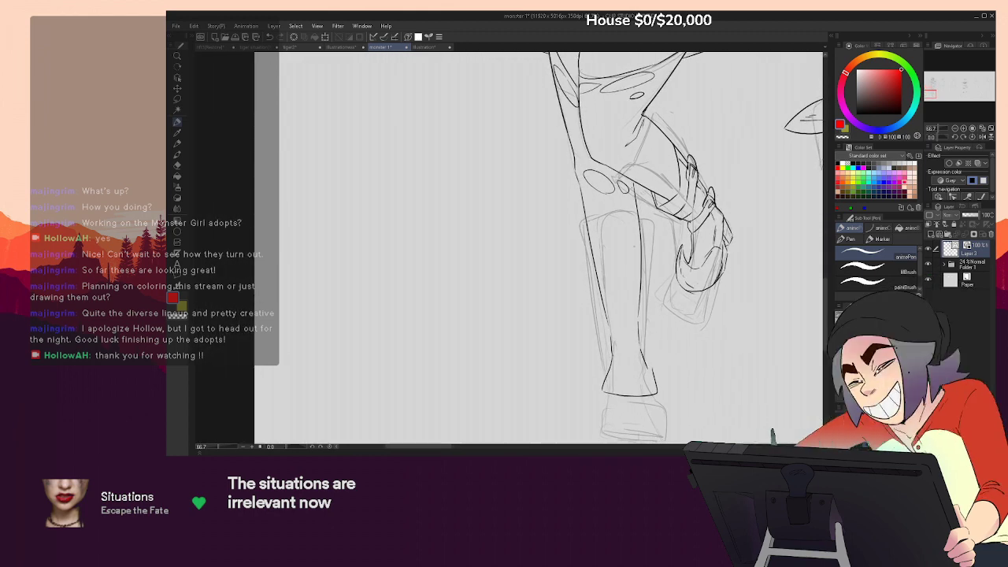
drag(592, 268, 639, 246)
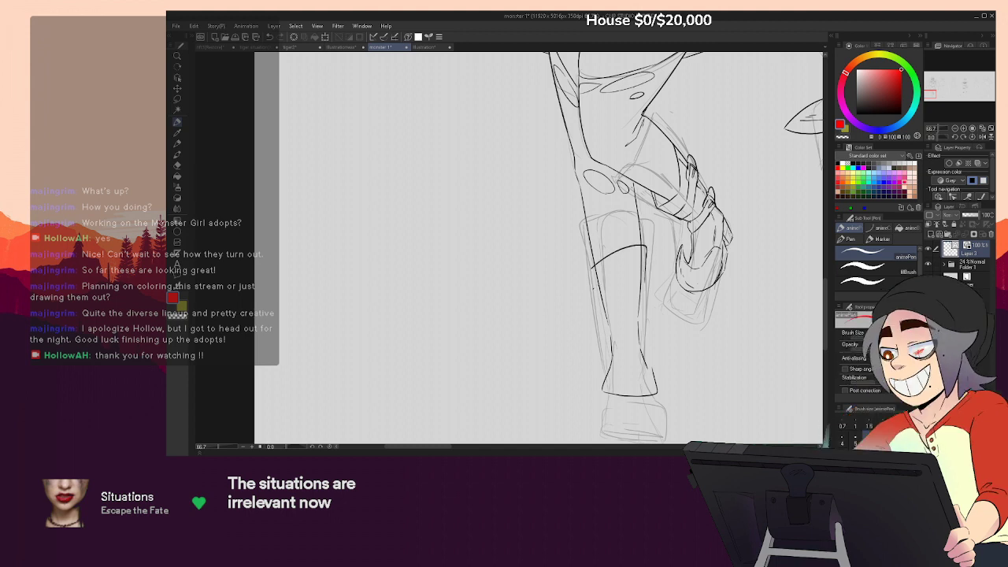
drag(594, 288, 648, 267)
drag(596, 300, 647, 280)
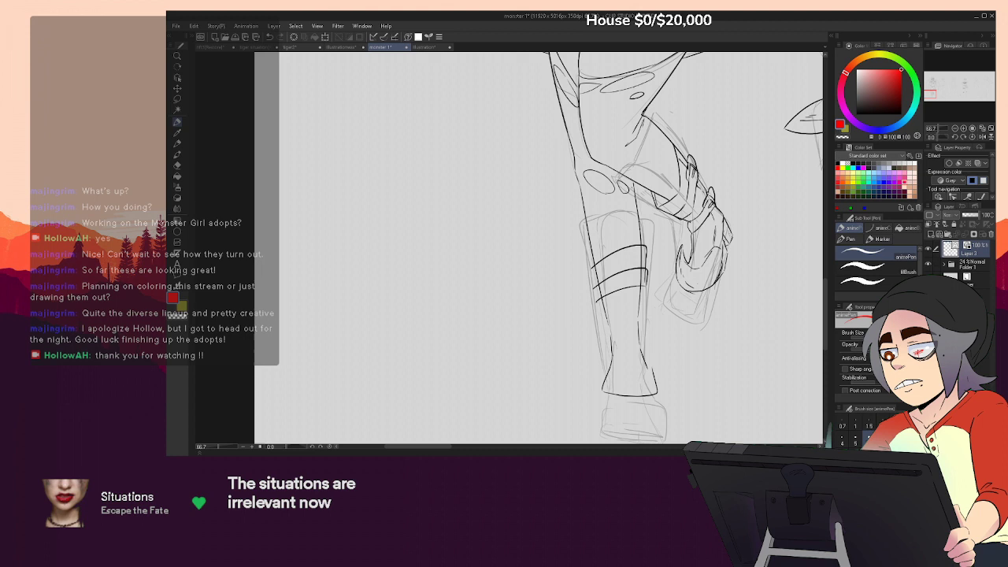
Ink an inner fold line and a curved outer contour on the standing leg's ankle, redoing the first fold stroke
drag(659, 321, 662, 302)
drag(632, 328, 615, 355)
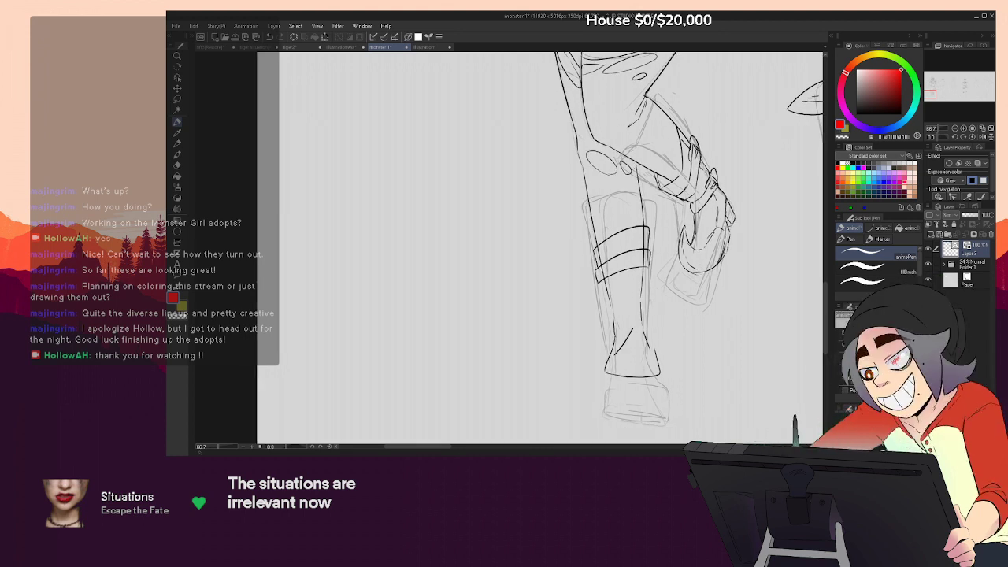
key(ctrl+z)
drag(636, 338, 617, 356)
mouse_move(639, 306)
mouse_down()
mouse_move(636, 338)
mouse_move(660, 347)
mouse_up()
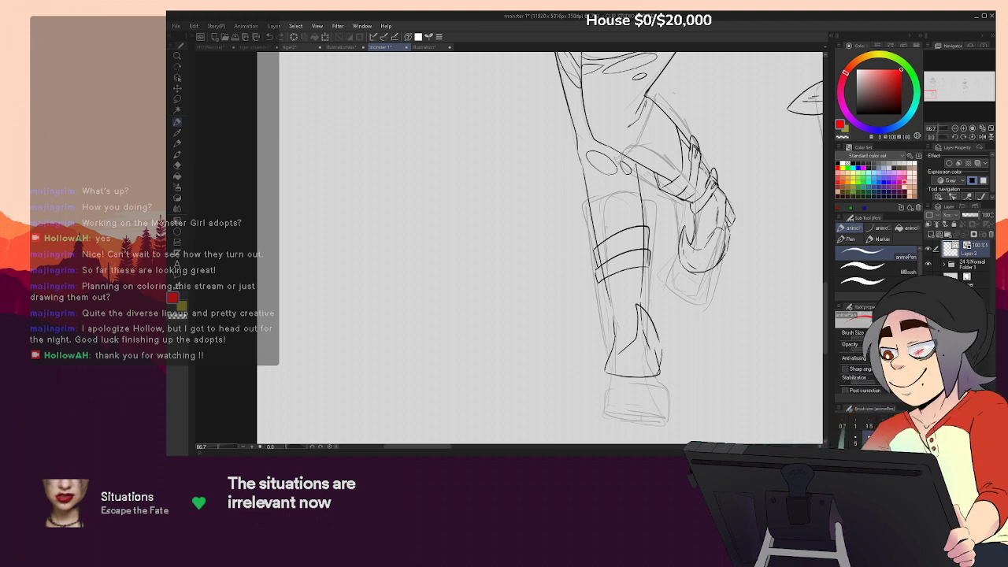
Ink a narrow wrap band around the standing leg's ankle and erase the overlapping lines
key(e)
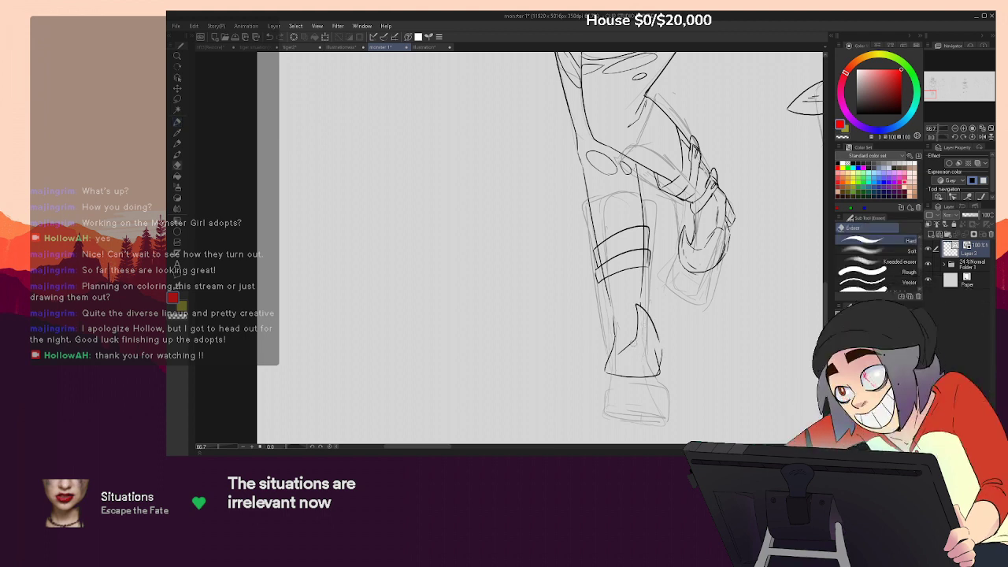
key(p)
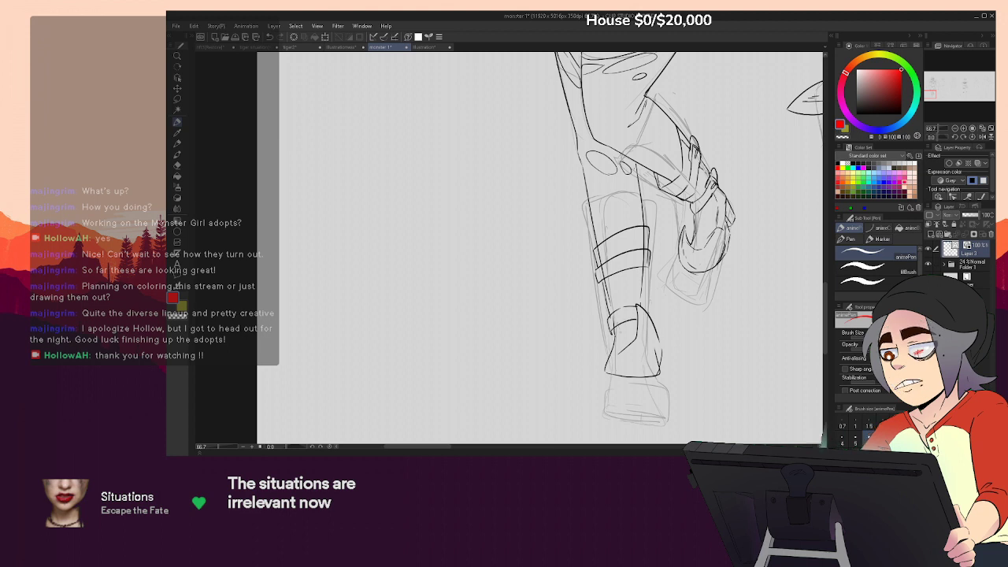
key(e)
key(p)
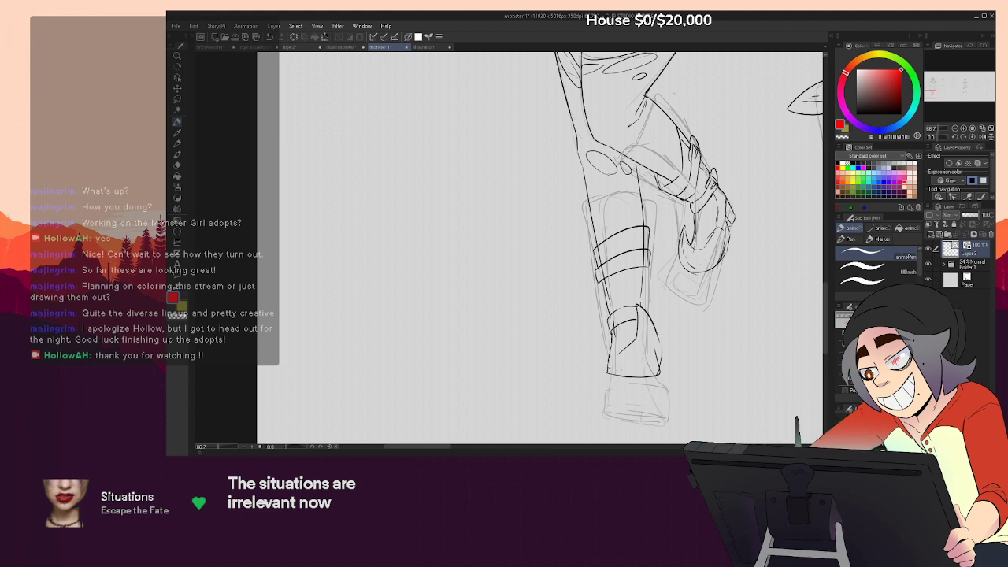
Erase the lower outline of the standing foot and redraw its side contour, bottom edge and inner fold lines
key(e)
mouse_move(660, 354)
mouse_down()
mouse_move(660, 373)
mouse_move(609, 374)
mouse_up()
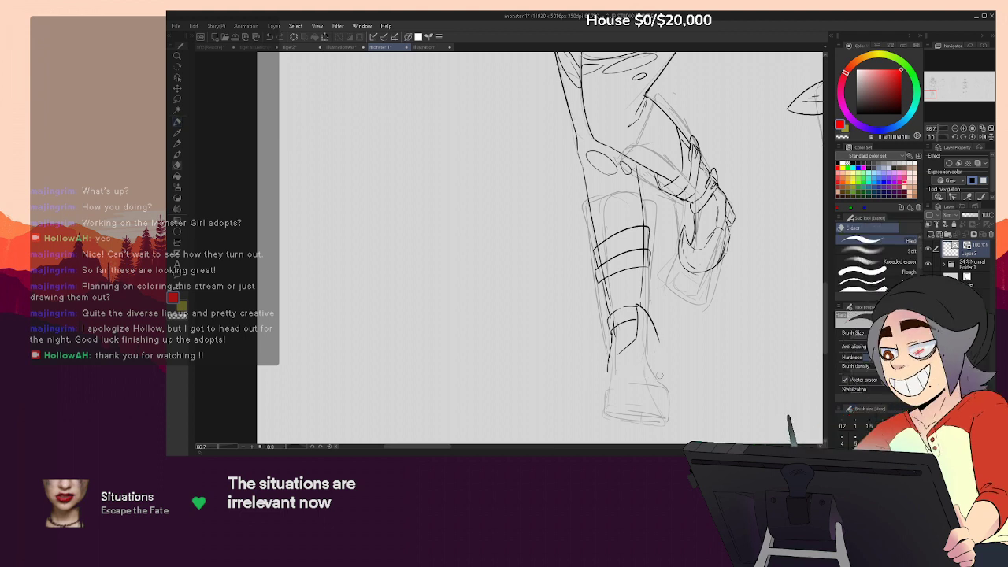
key(p)
drag(657, 342, 659, 368)
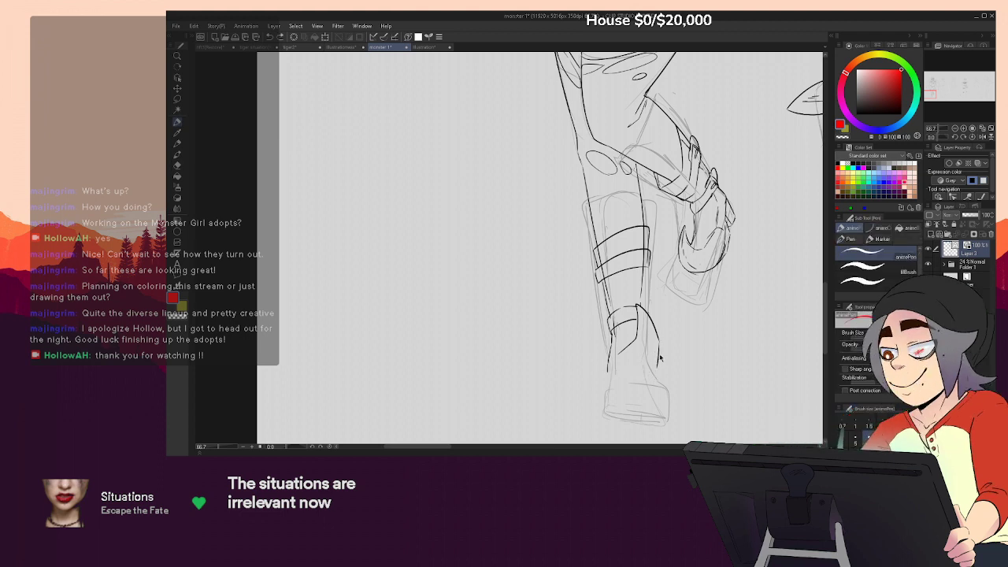
key(e)
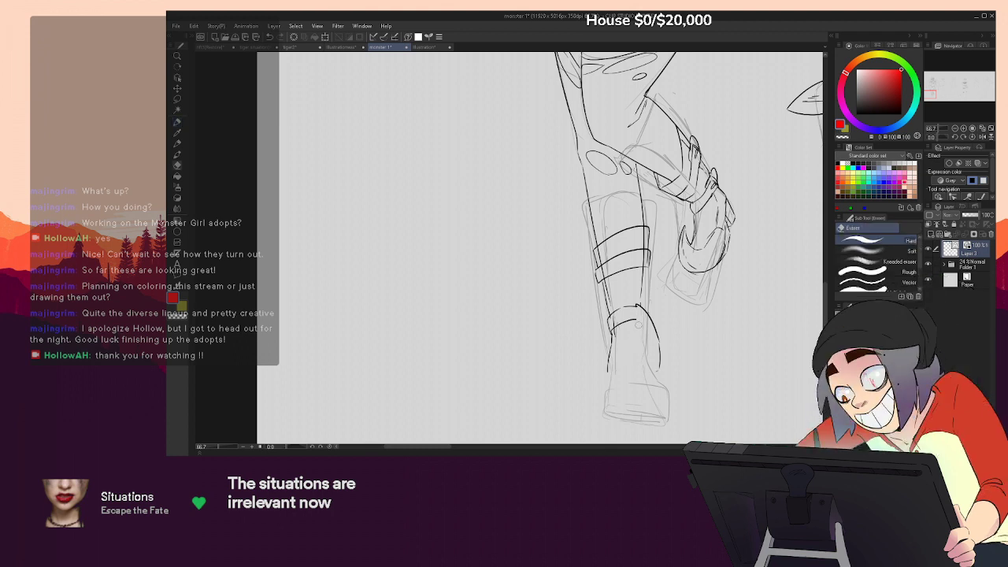
key(p)
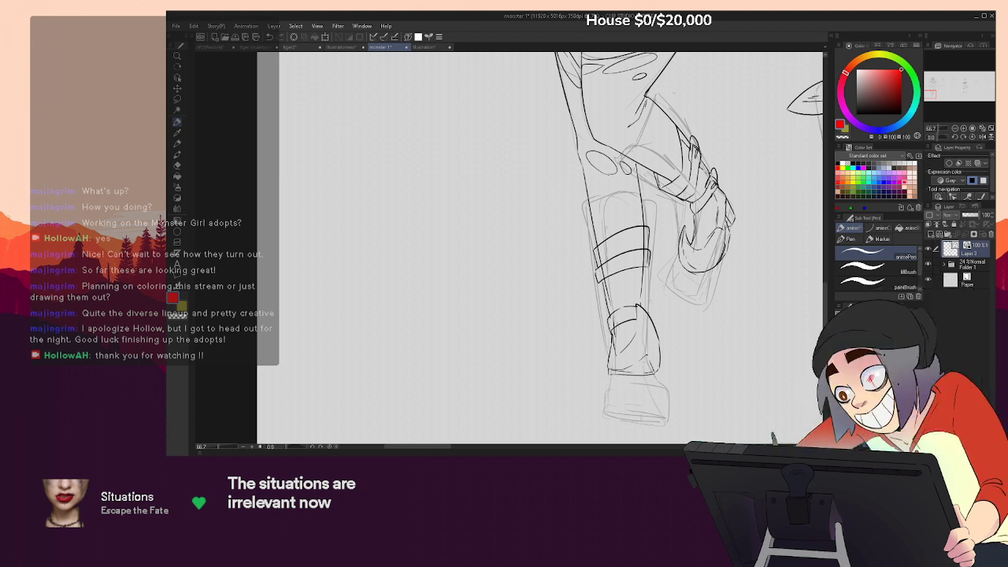
Refine the inner fold lines below the standing leg's ankle band, alternating short pen strokes and Hard eraser touch-ups
key(e)
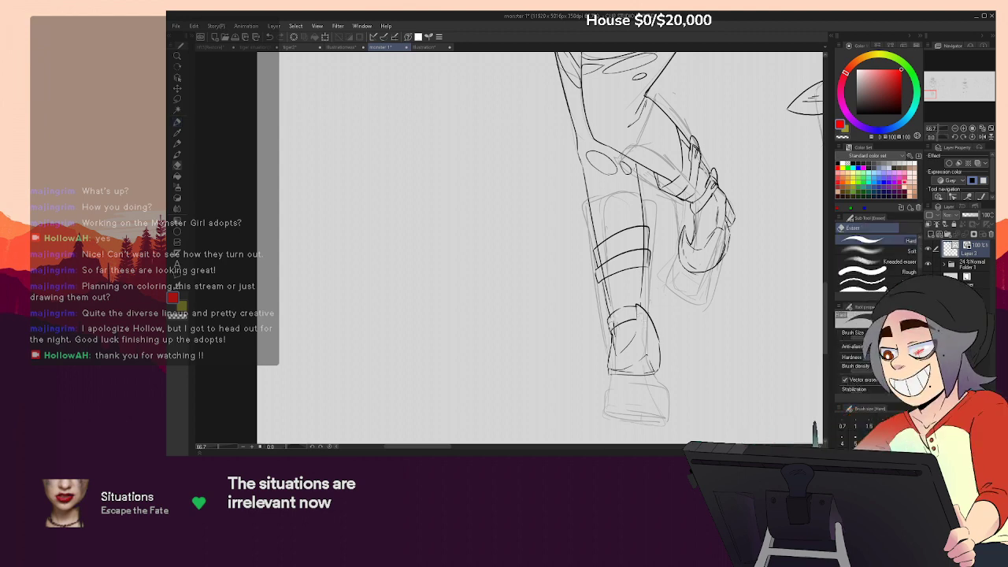
key(p)
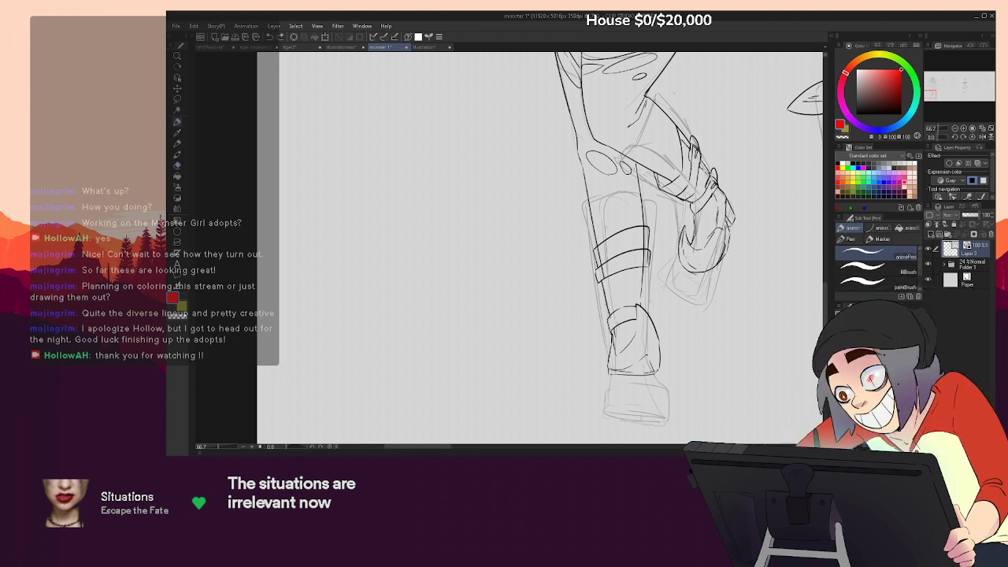
key(e)
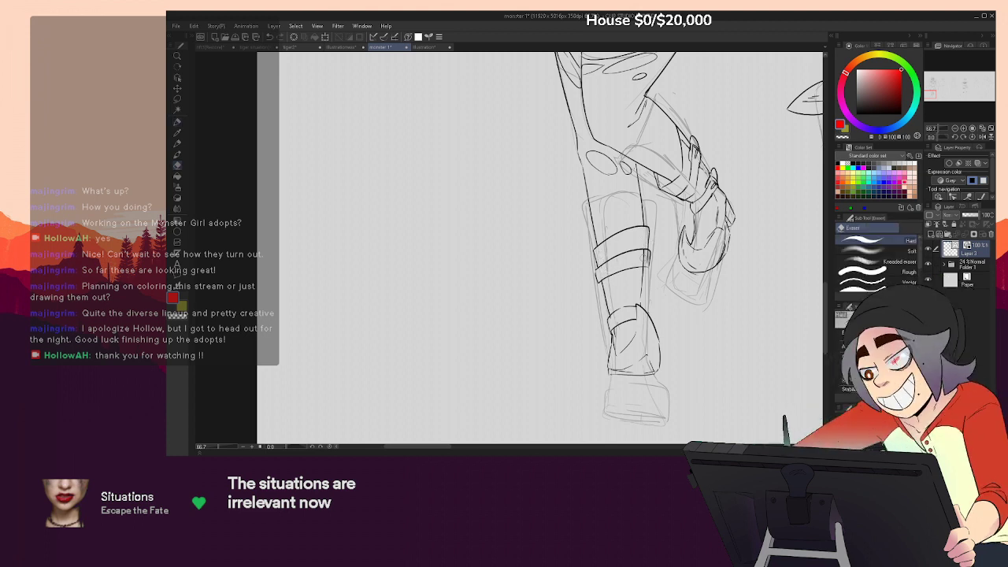
key(p)
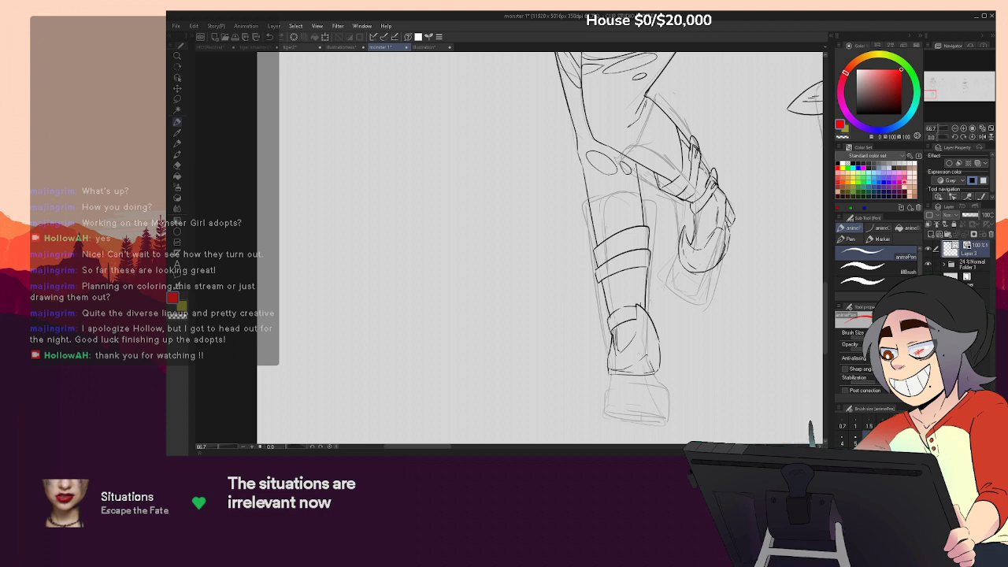
Ink a small knot at the outer edge of the standing leg's ankle band
drag(677, 282, 673, 322)
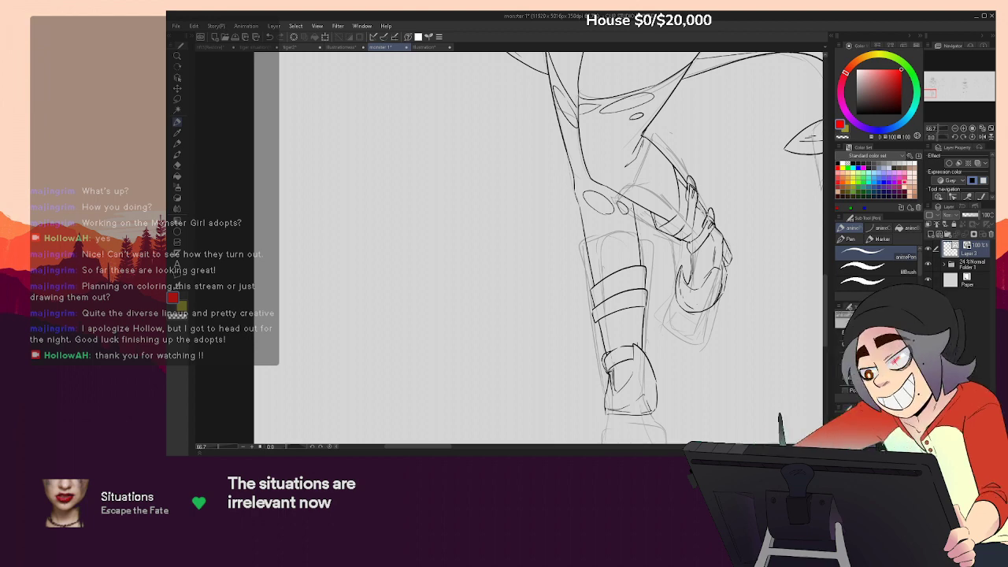
key(e)
key(p)
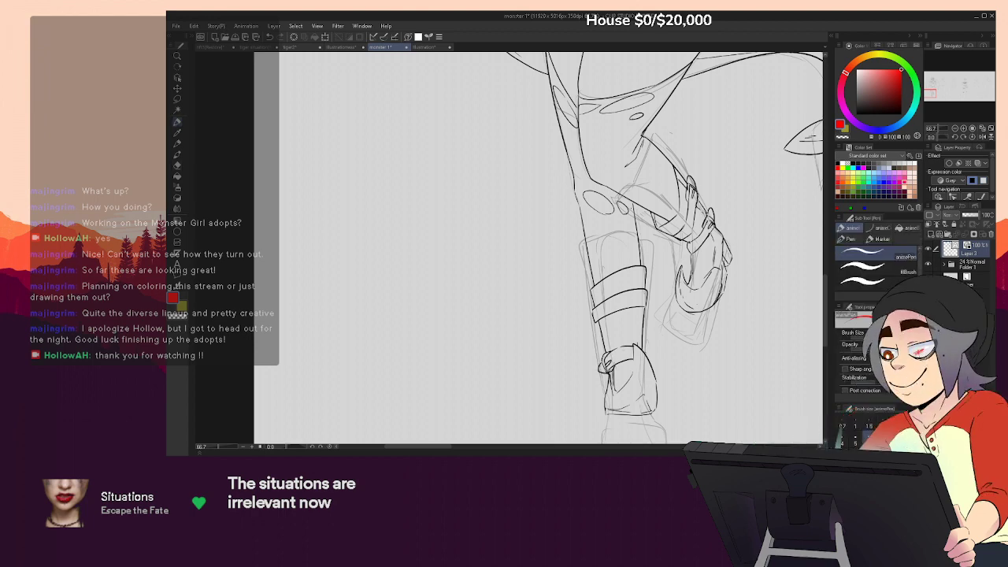
Ink a small loop at the outer edge of the standing leg's lower calf wrap and clean up the overlapping lines
drag(630, 291, 640, 314)
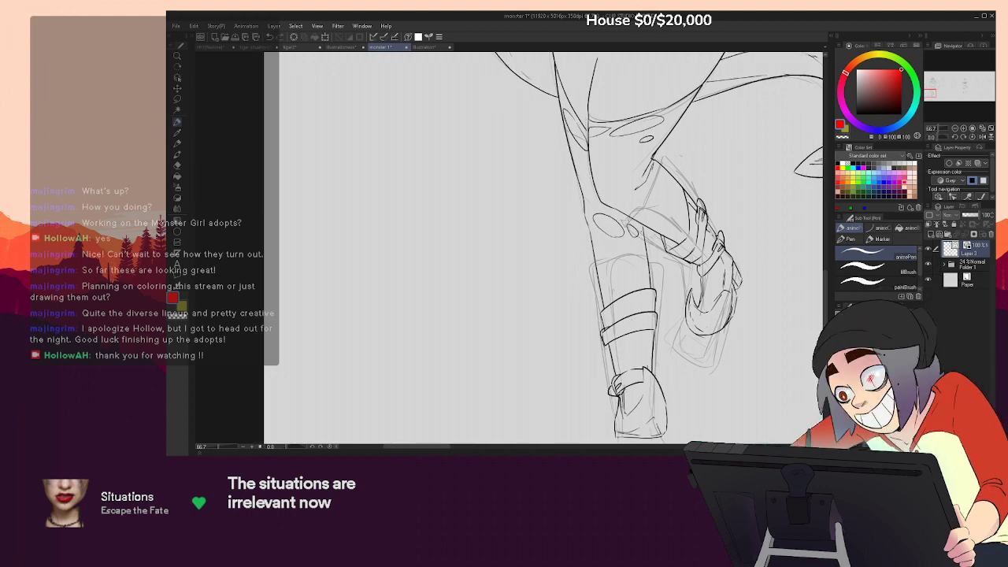
key(e)
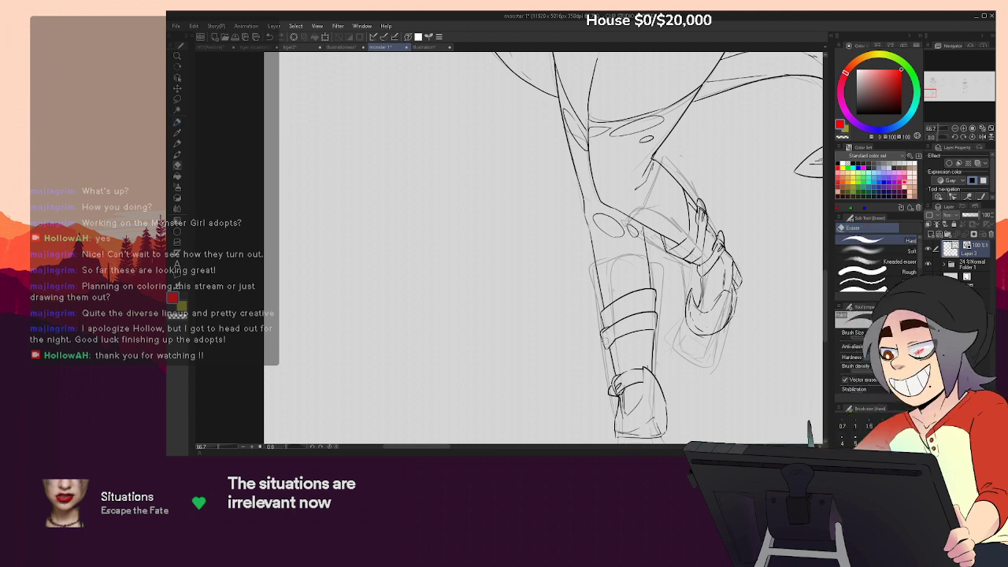
key(p)
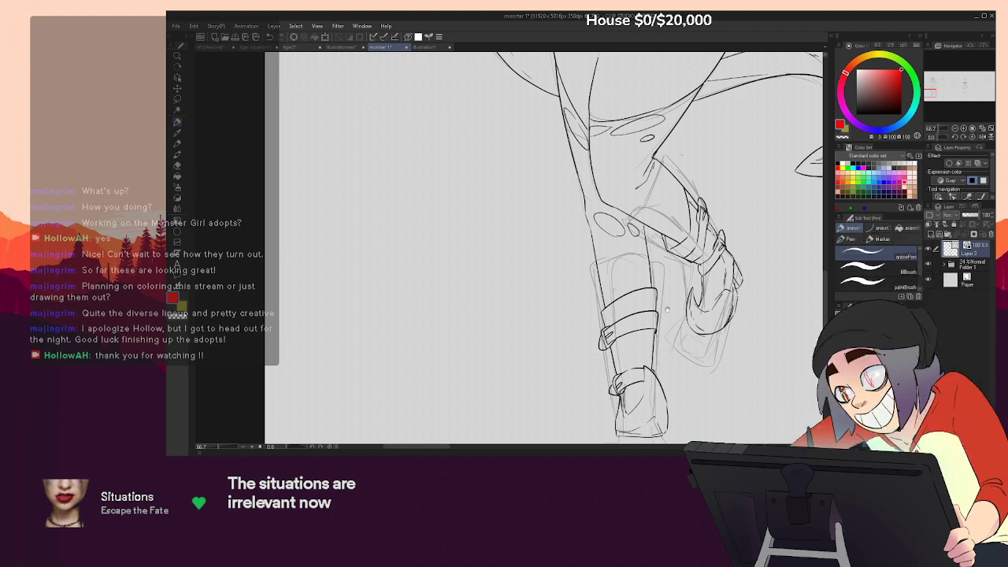
Hide the rough sketch folder so only the winged nun's line art shows at full-figure view
drag(668, 309, 668, 342)
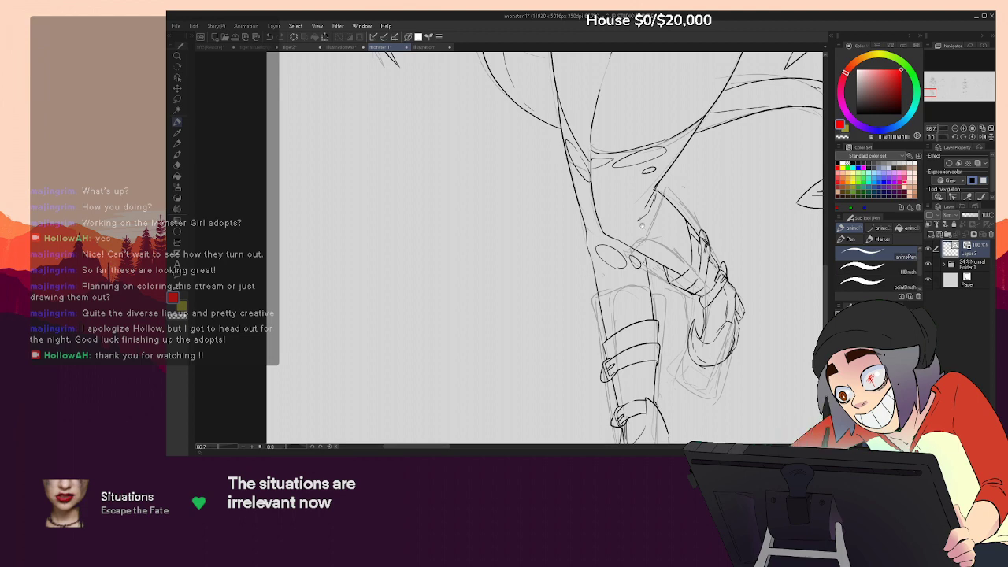
drag(642, 226, 644, 289)
drag(616, 196, 589, 370)
click(956, 128)
click(955, 128)
click(955, 128)
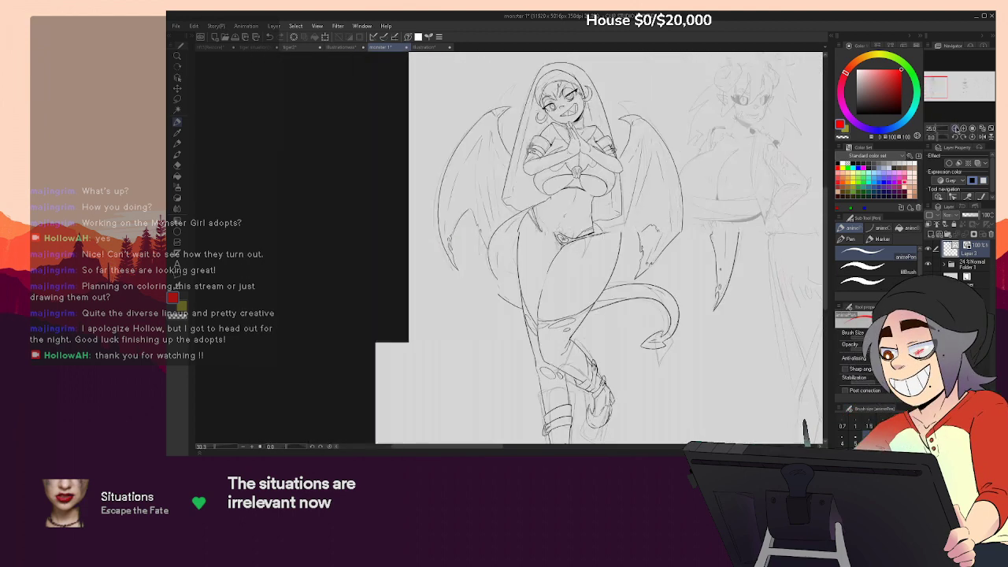
click(956, 128)
click(964, 129)
drag(712, 254, 682, 238)
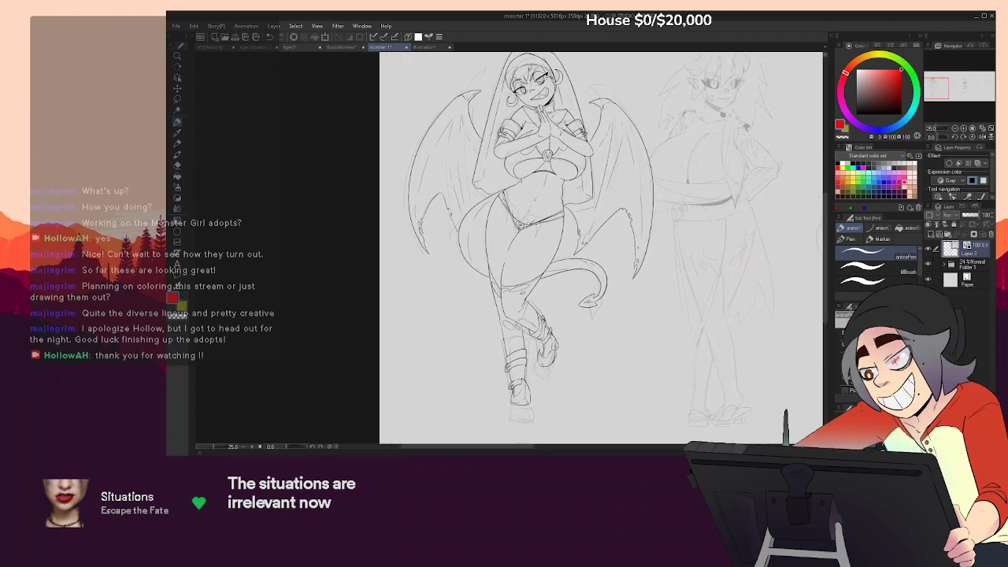
mouse_move(691, 244)
mouse_down()
mouse_move(680, 296)
mouse_move(682, 278)
mouse_up()
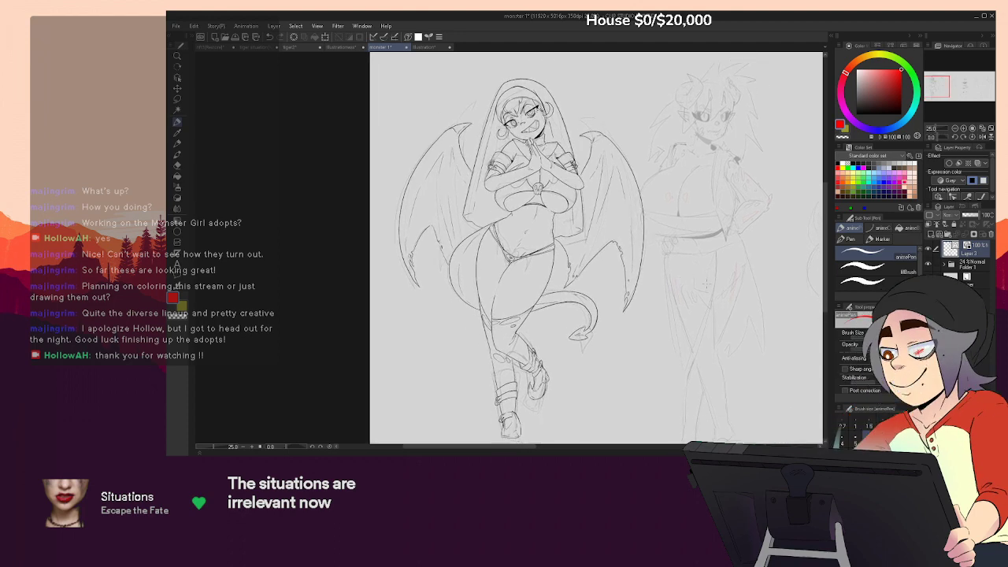
click(929, 263)
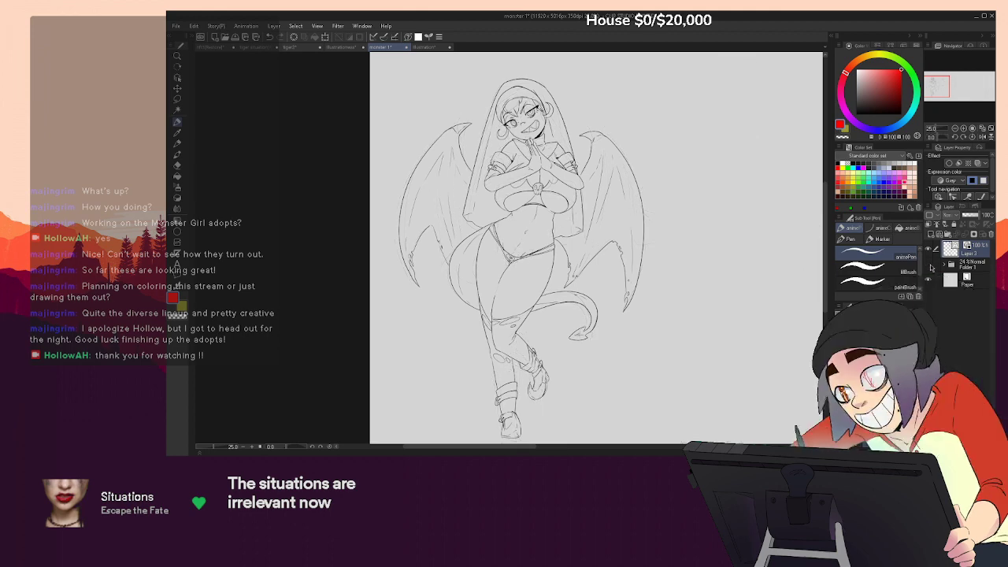
Inspect the full figure's line art at reduced size and with the canvas view mirrored horizontally
click(956, 129)
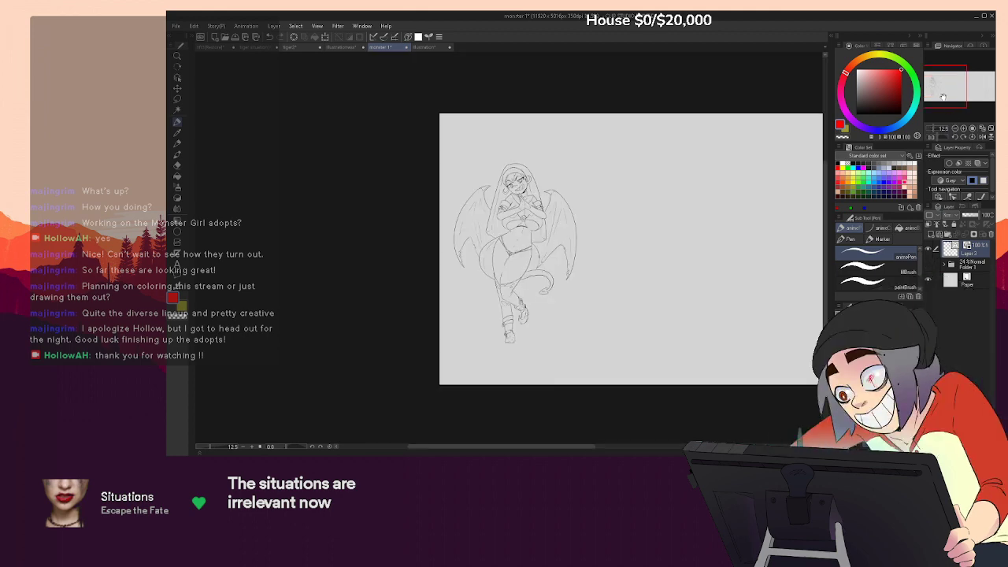
click(963, 128)
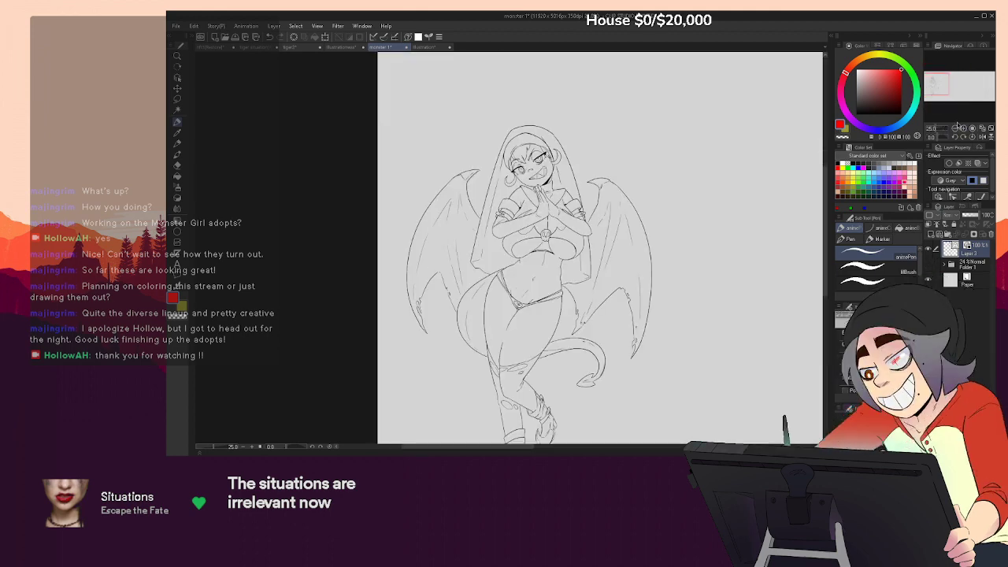
drag(932, 83, 930, 89)
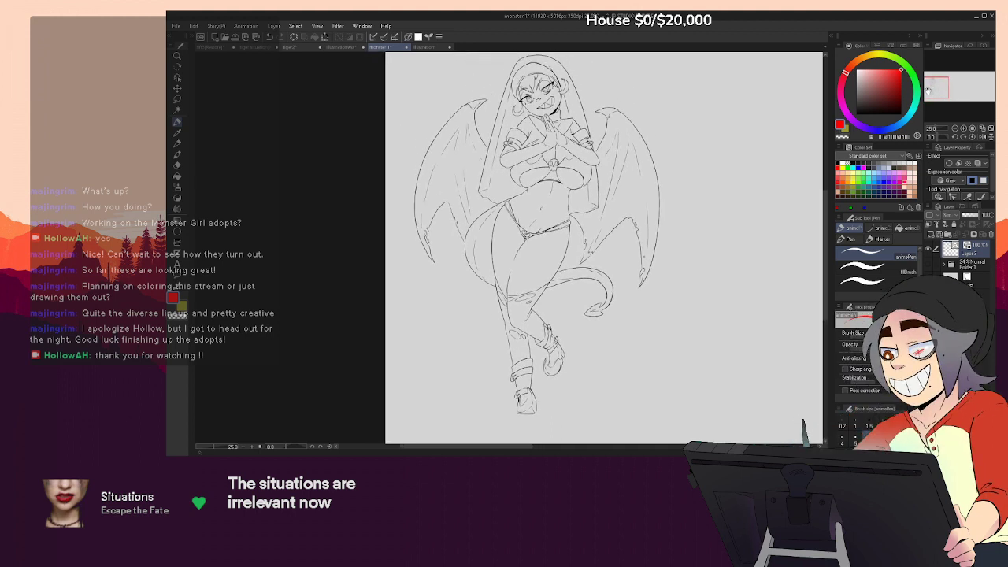
key(h)
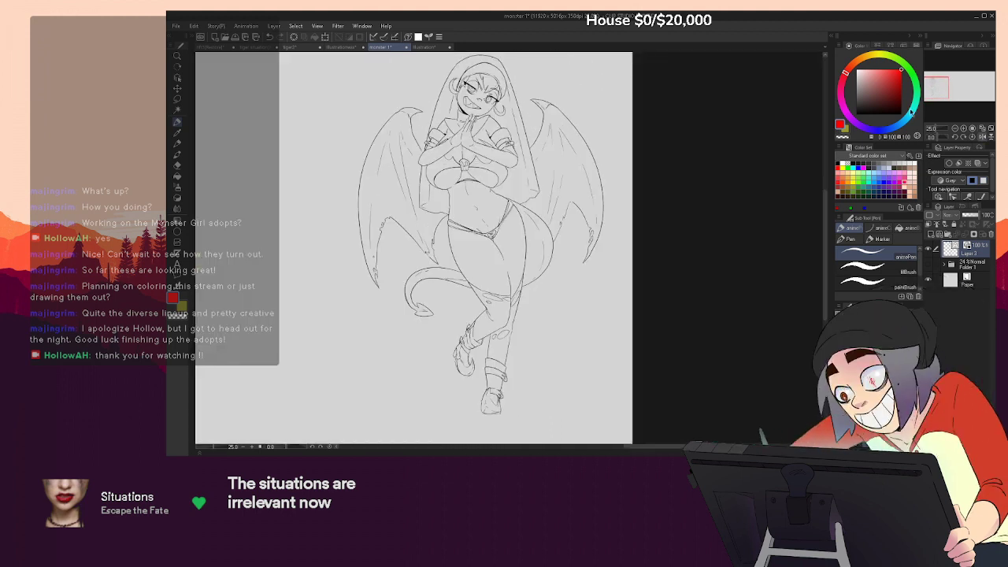
key(h)
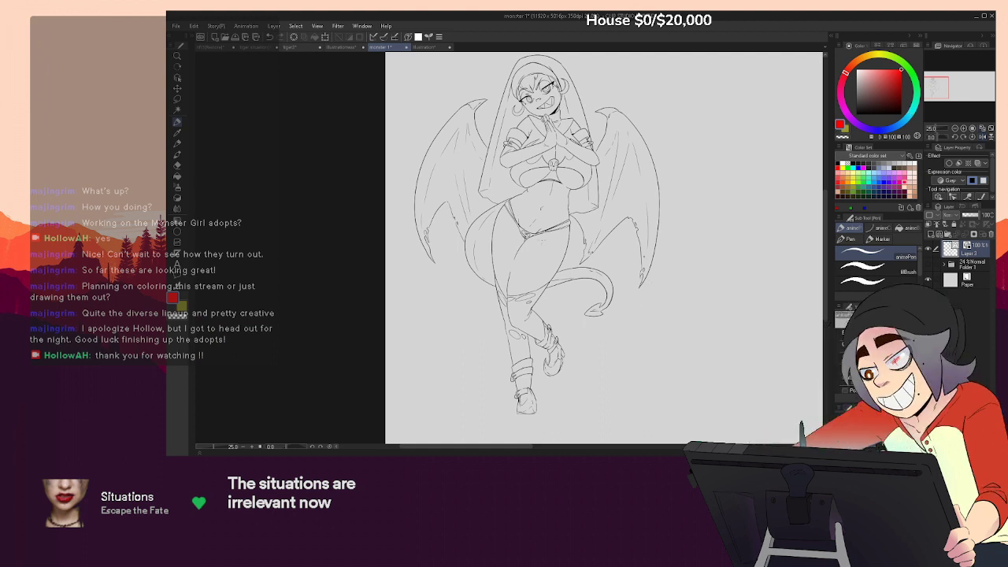
Lasso both lower legs, stretch them slightly downward and outward with a transform, and clear the selection
click(178, 100)
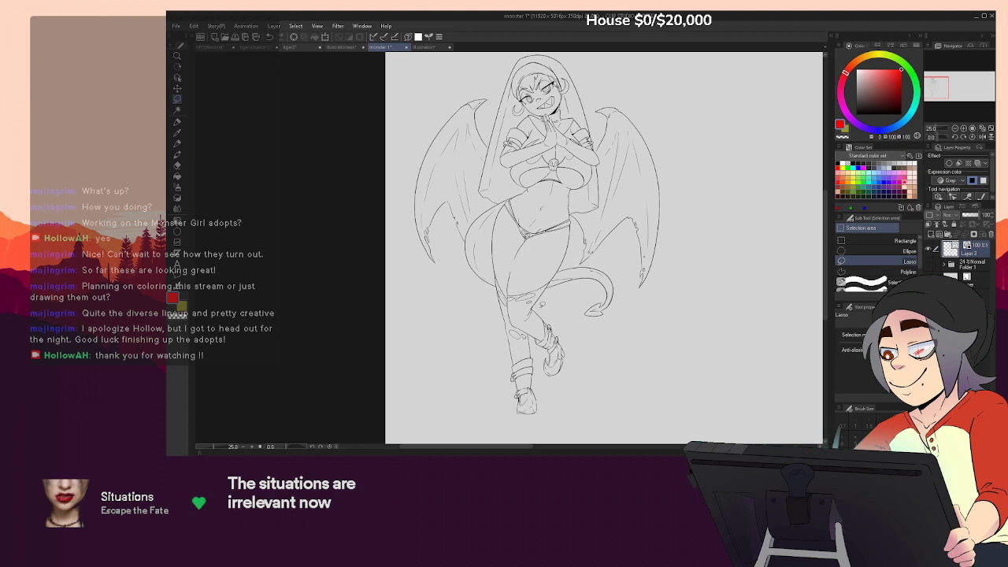
mouse_move(494, 404)
mouse_down()
mouse_move(585, 370)
mouse_move(520, 311)
mouse_up()
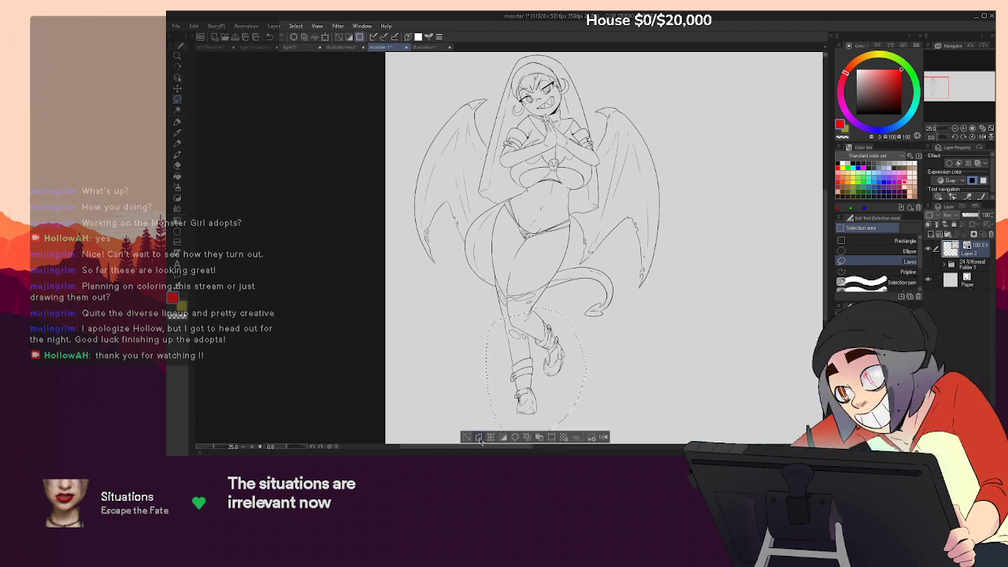
scroll(649, 348, down, 3)
key(ctrl+t)
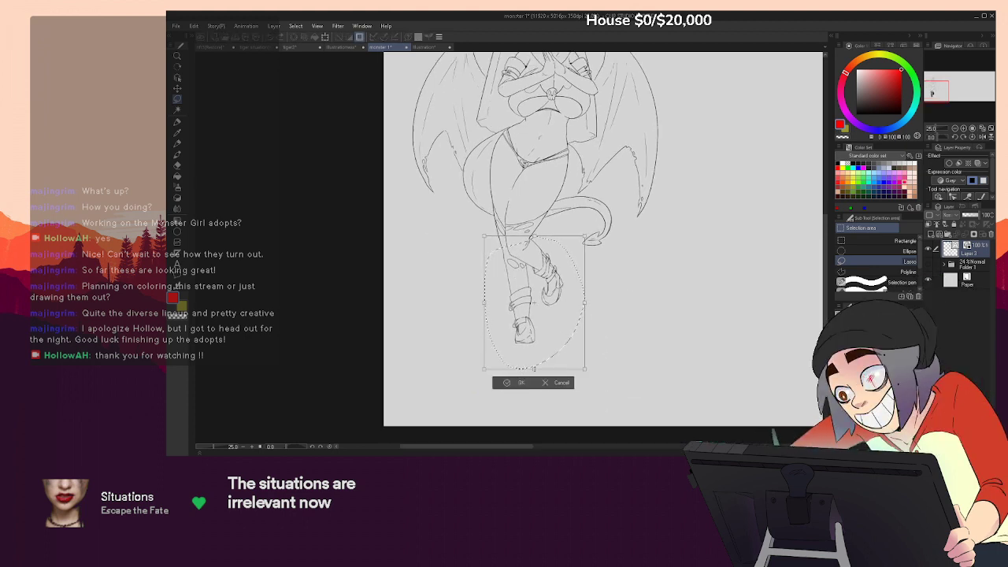
drag(534, 370, 586, 377)
drag(484, 374, 533, 380)
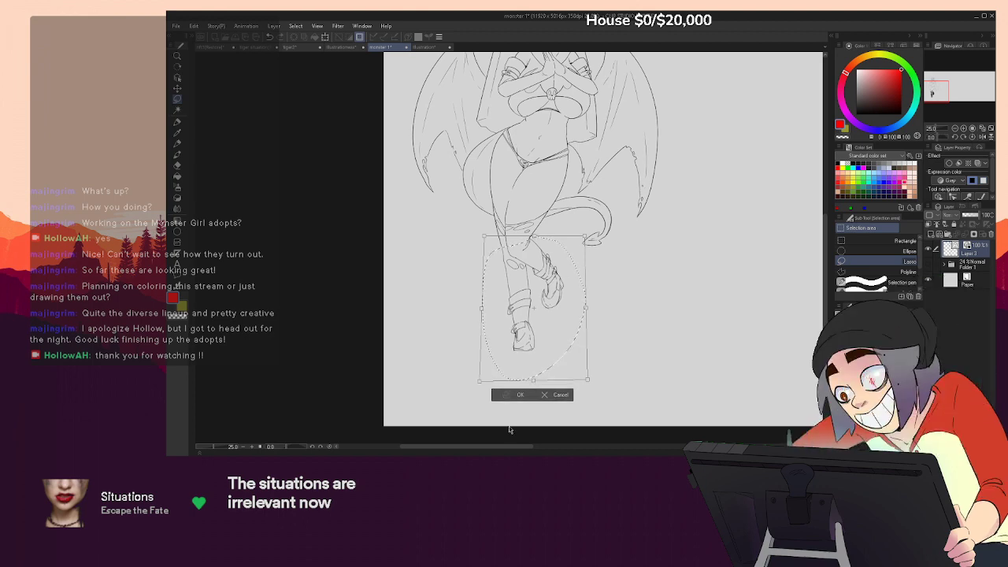
click(517, 395)
click(465, 396)
Group the line art layer into a new folder and add an empty layer beneath the line art inside it
drag(693, 235, 673, 312)
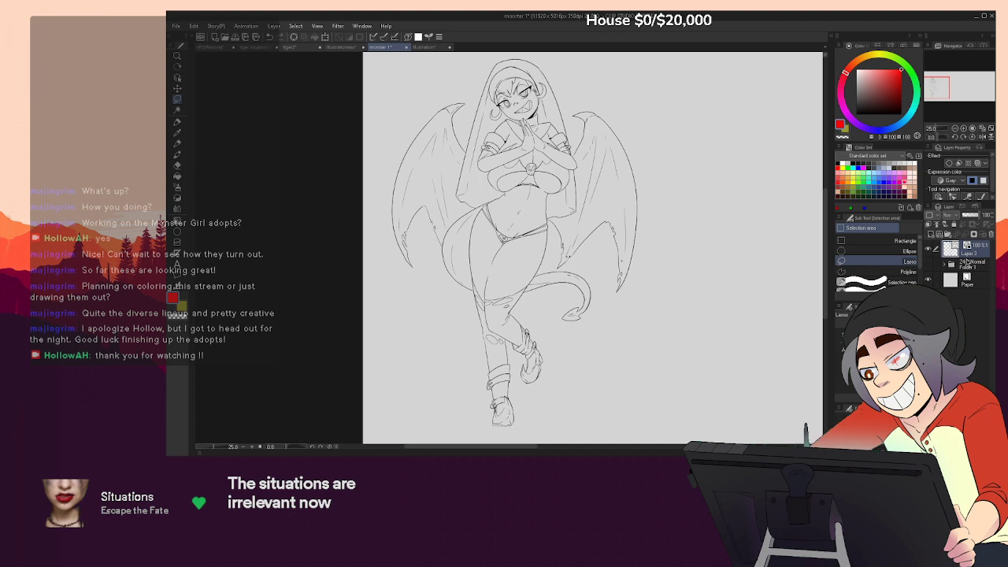
key(ctrl+g)
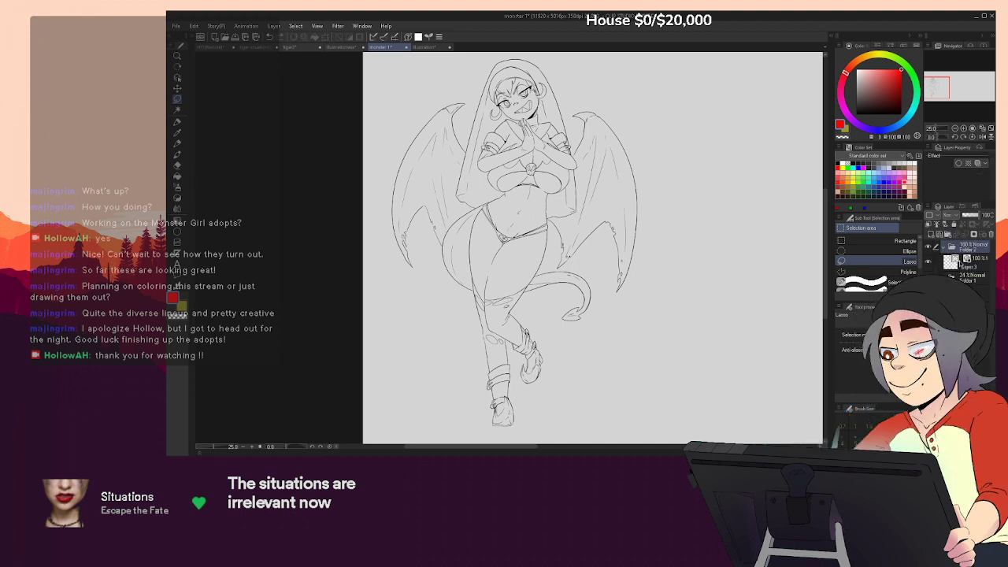
click(971, 262)
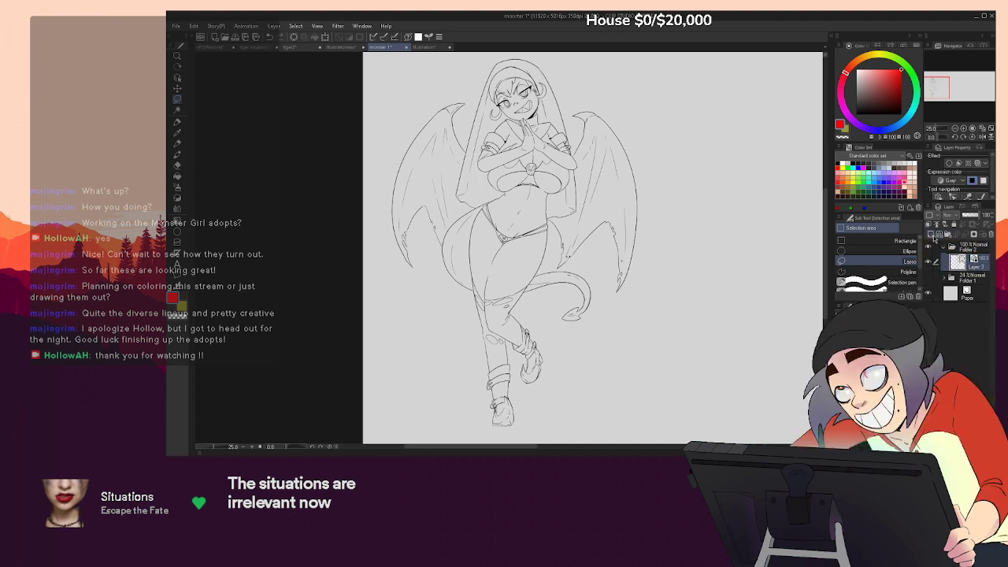
click(934, 236)
drag(972, 283, 972, 285)
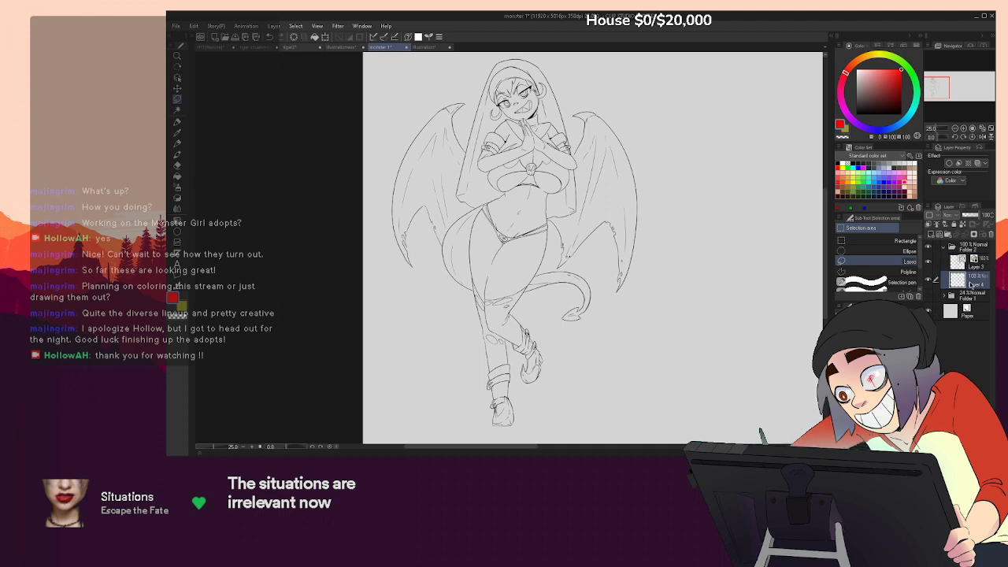
Choose a pale blue and bucket-fill the thighs on the new layer
click(888, 168)
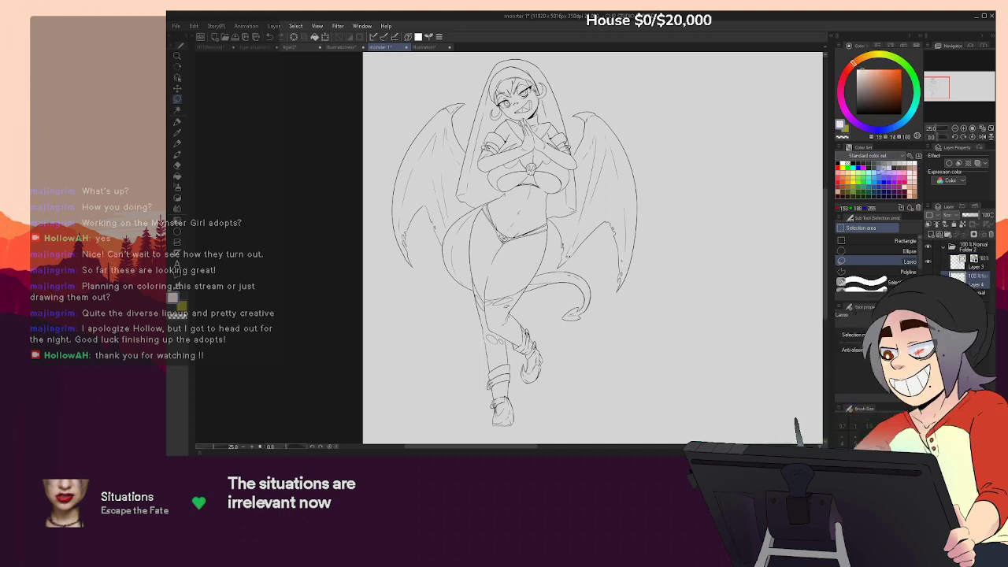
drag(908, 112, 905, 120)
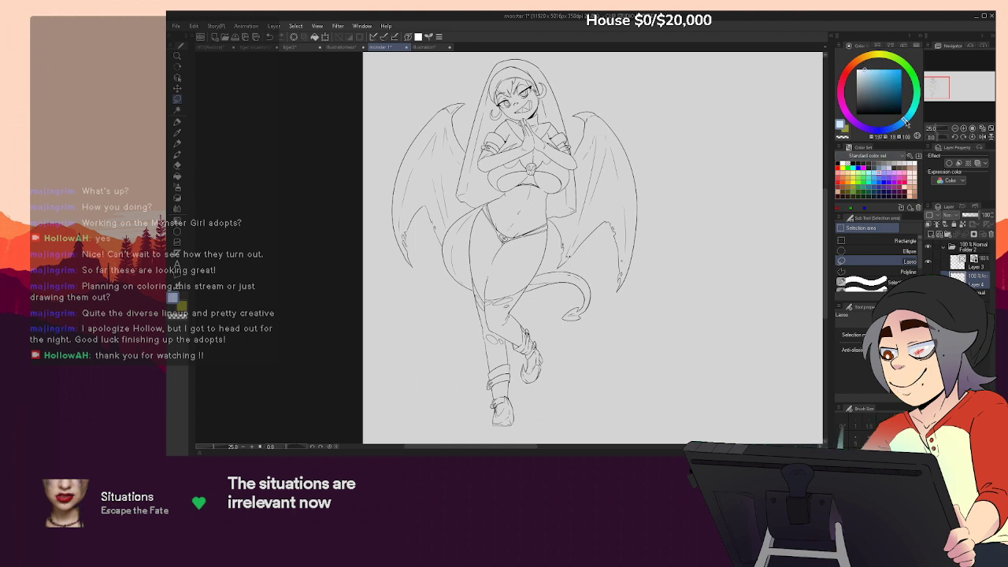
key(g)
click(523, 277)
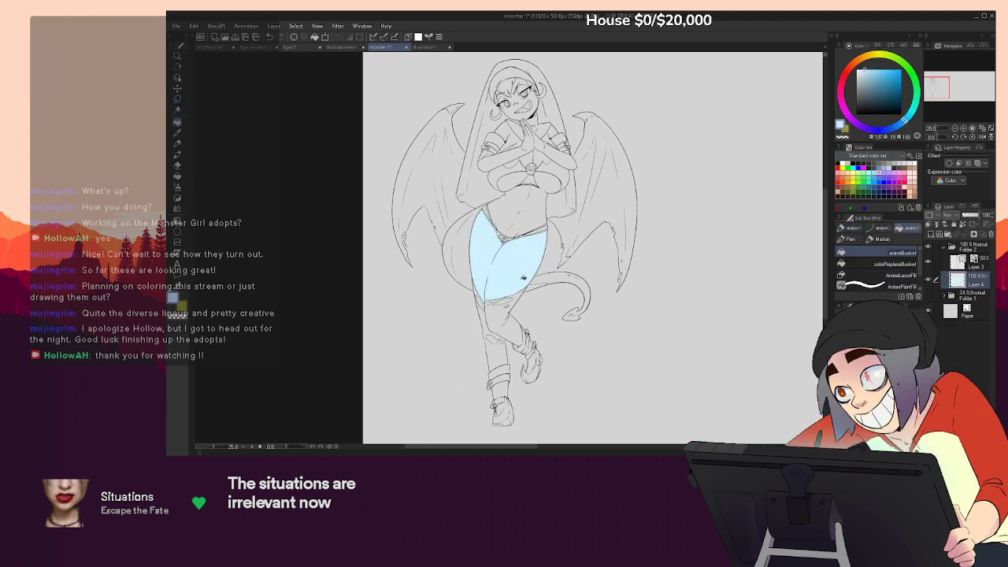
Try a darker muted blue fill on the thighs and undo it
click(872, 77)
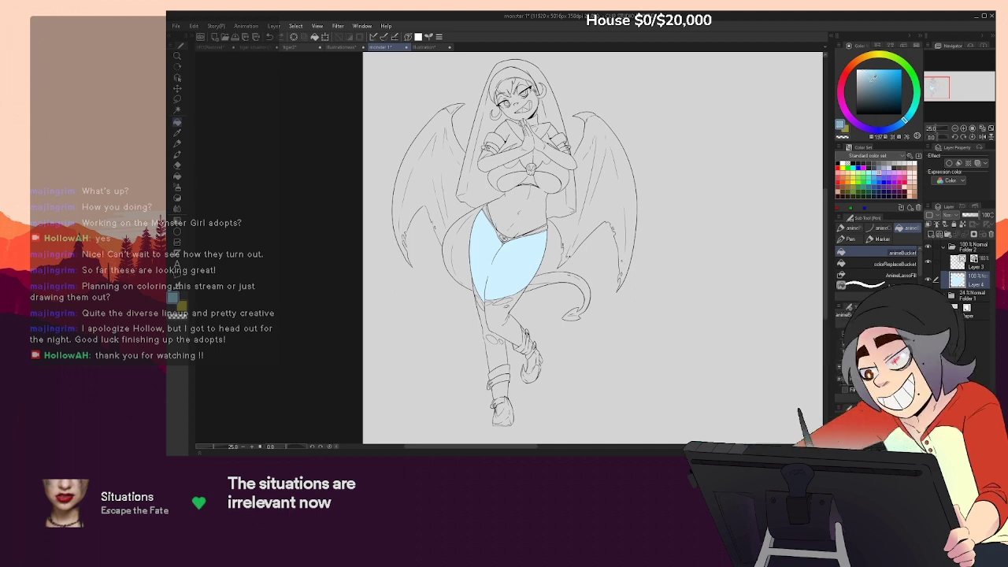
click(510, 285)
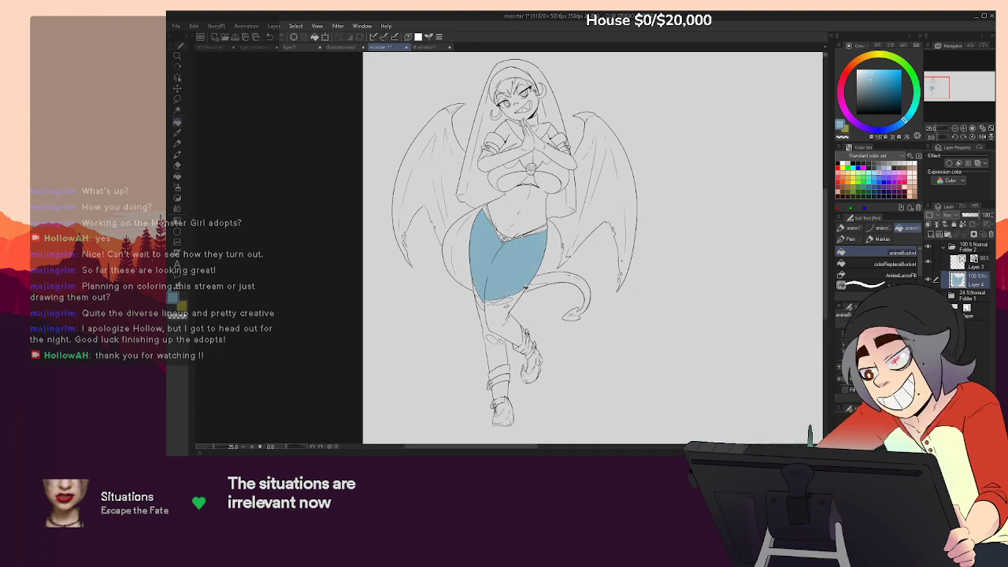
key(ctrl+z)
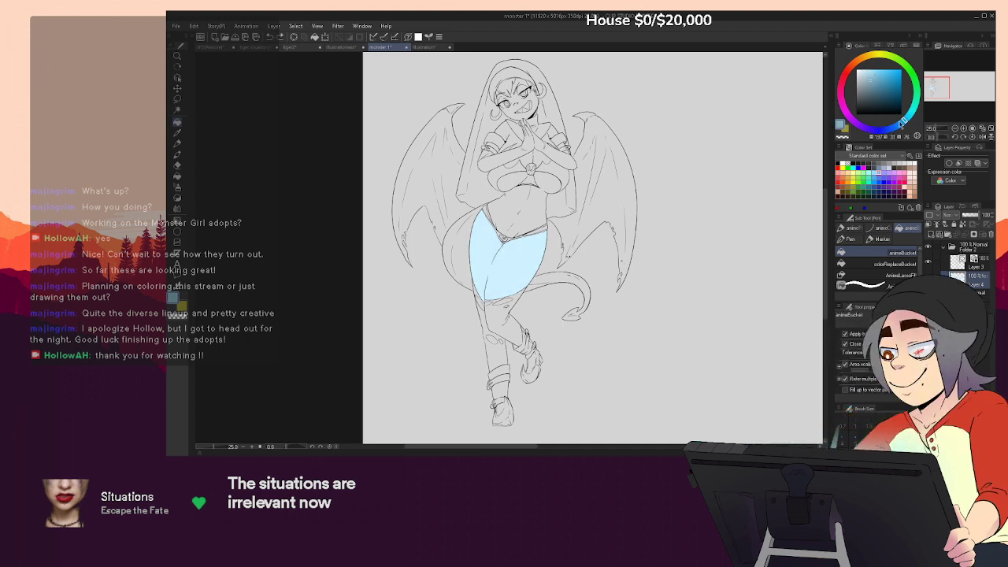
Choose a light pinkish purple and bucket-fill the thighs, torso, chest, face and the shoulder area above the arms
click(849, 114)
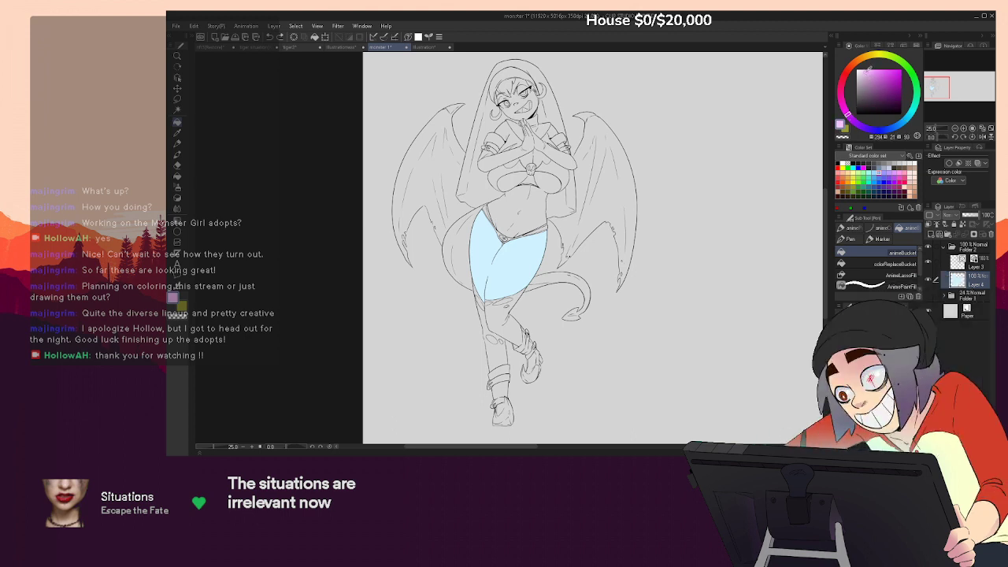
click(516, 218)
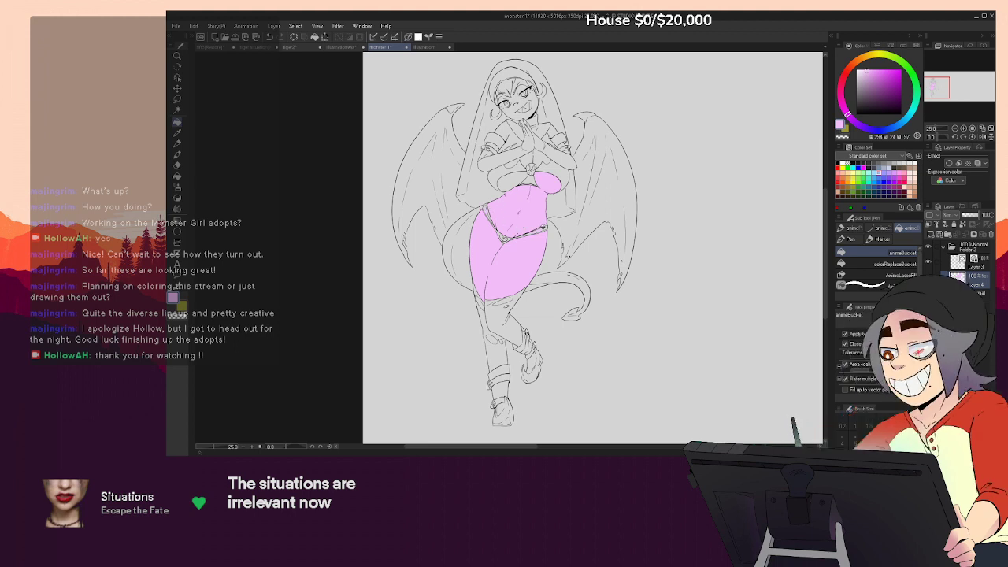
click(526, 147)
click(551, 132)
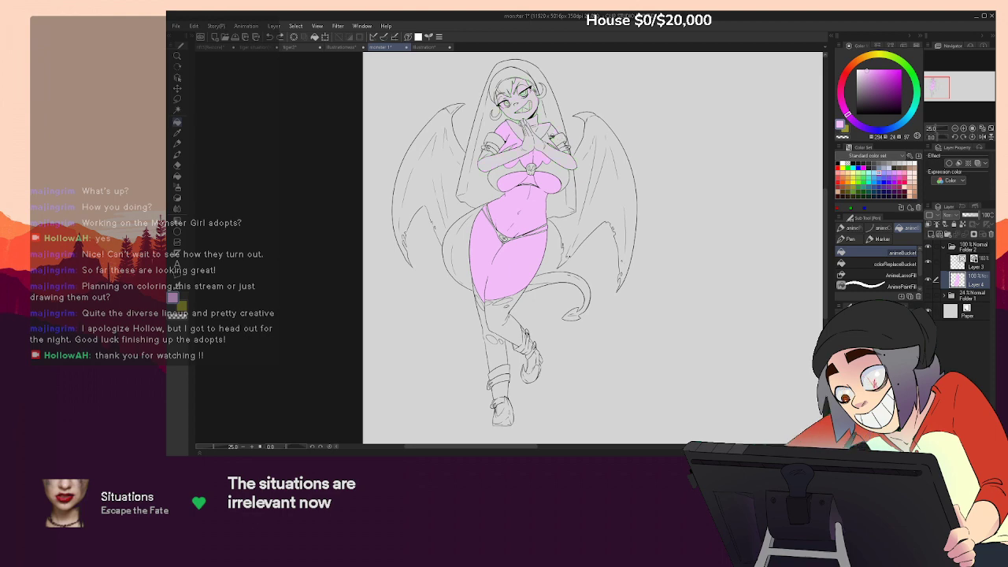
Fill the remaining empty shoulder area beside the clasped hands with the same light pinkish purple
scroll(554, 136, up, 5)
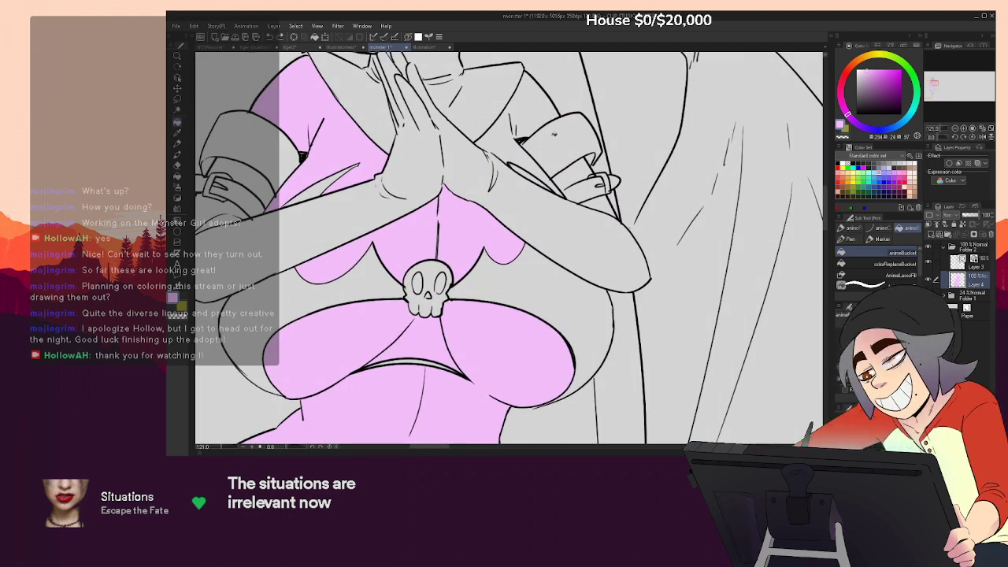
key(p)
key(p)
key(p)
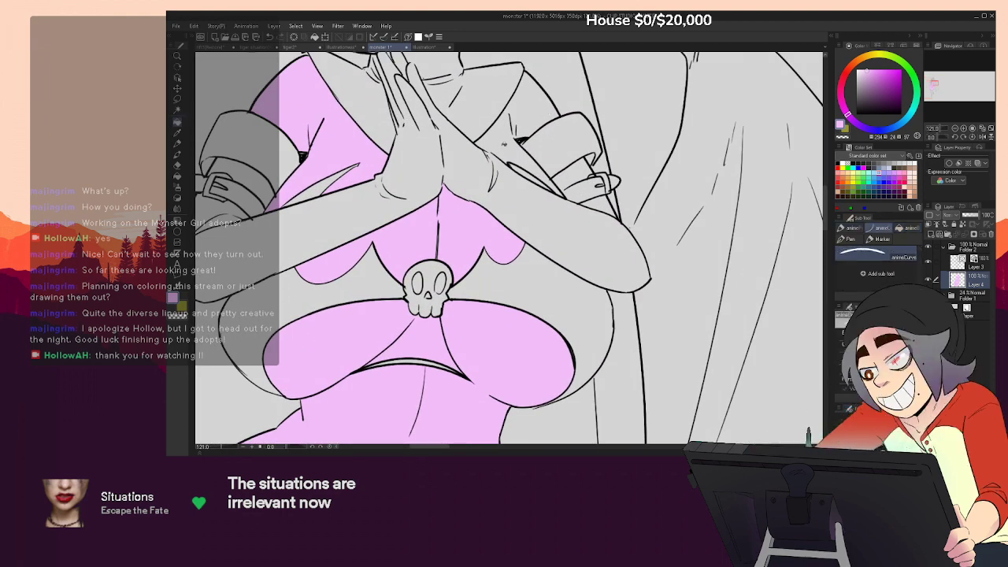
click(531, 112)
drag(785, 182, 825, 188)
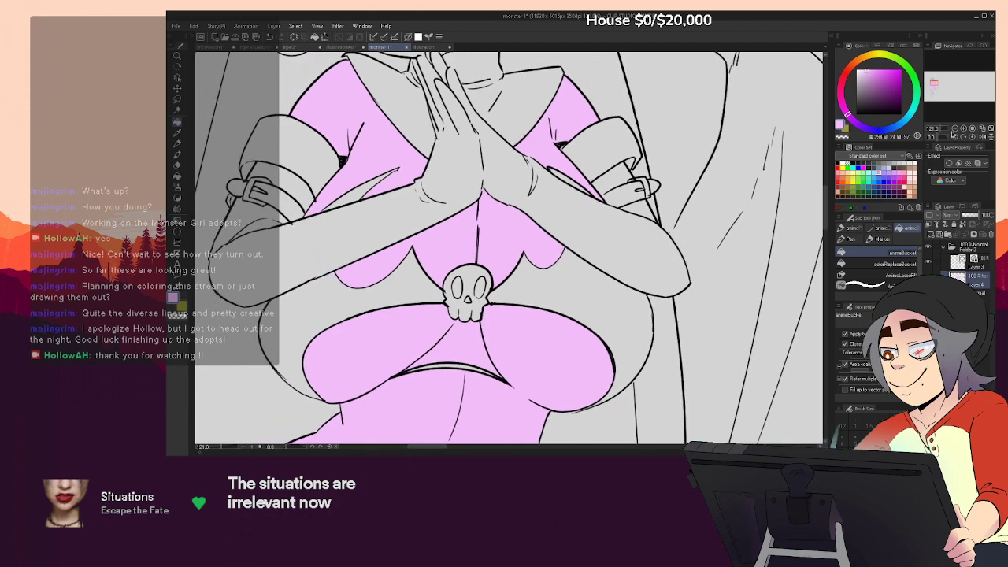
Bucket-fill the stocking tears below the thighs and at the knee with the light pinkish purple
scroll(551, 276, down, 5)
drag(608, 323, 697, 151)
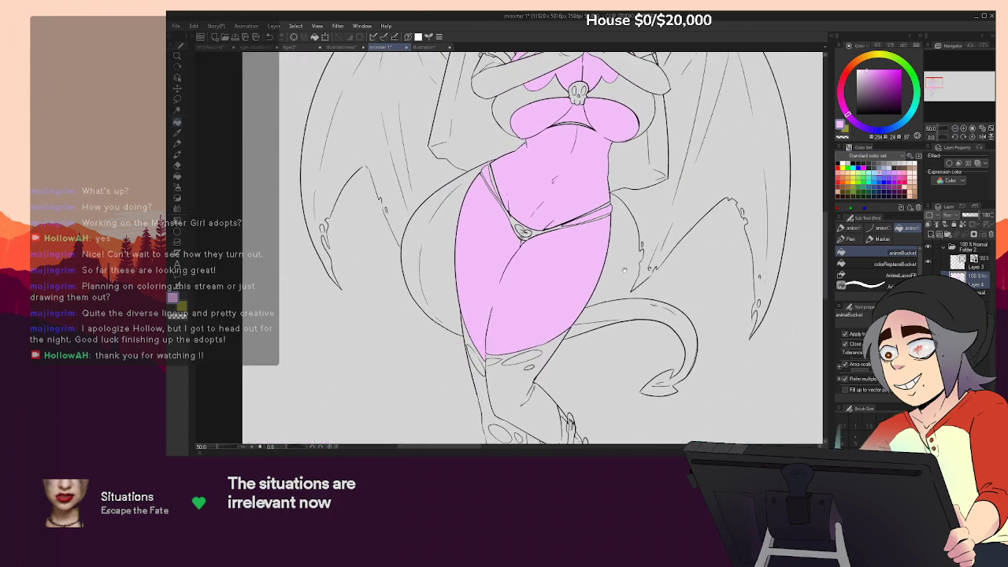
drag(561, 329, 604, 191)
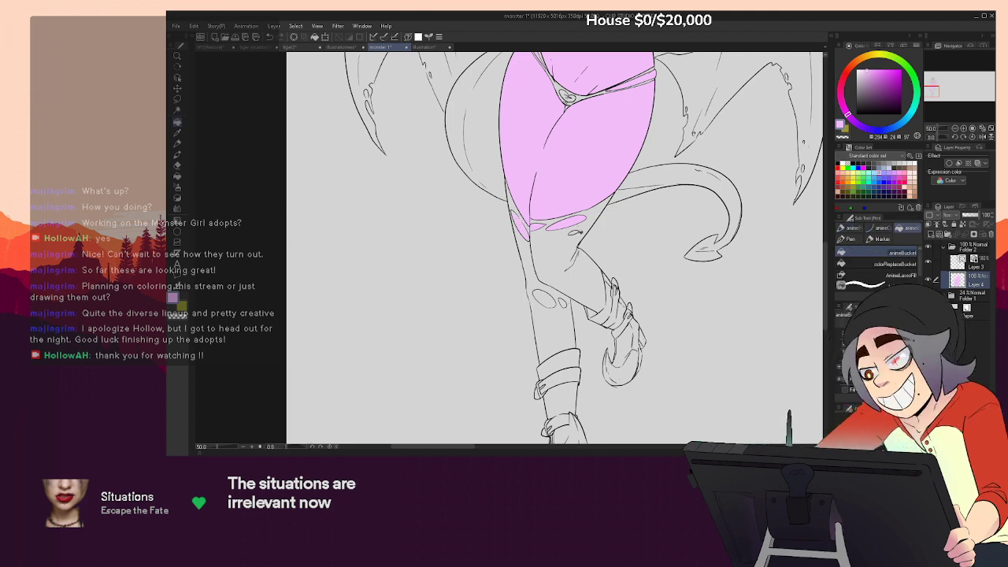
click(565, 302)
Try the light pinkish purple fill on the curled tail, from the large curve beside the hip to the pointed tip
drag(684, 269, 646, 411)
drag(469, 215, 460, 304)
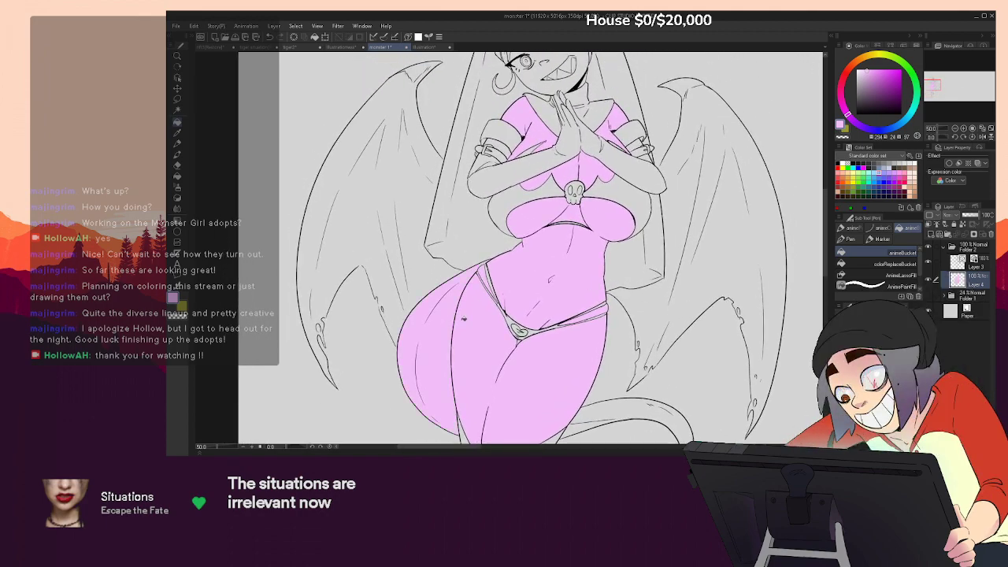
scroll(463, 318, down, 3)
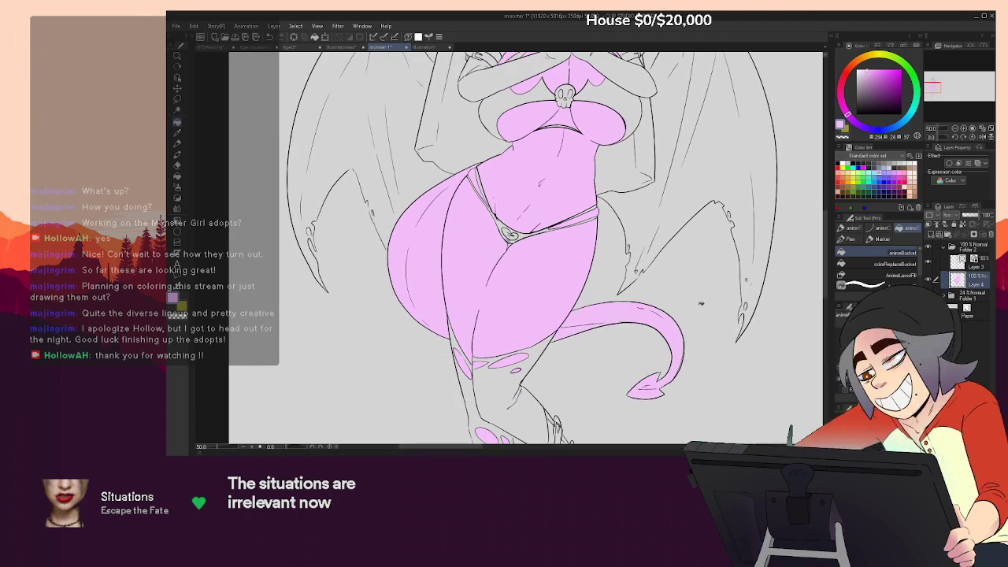
key(p)
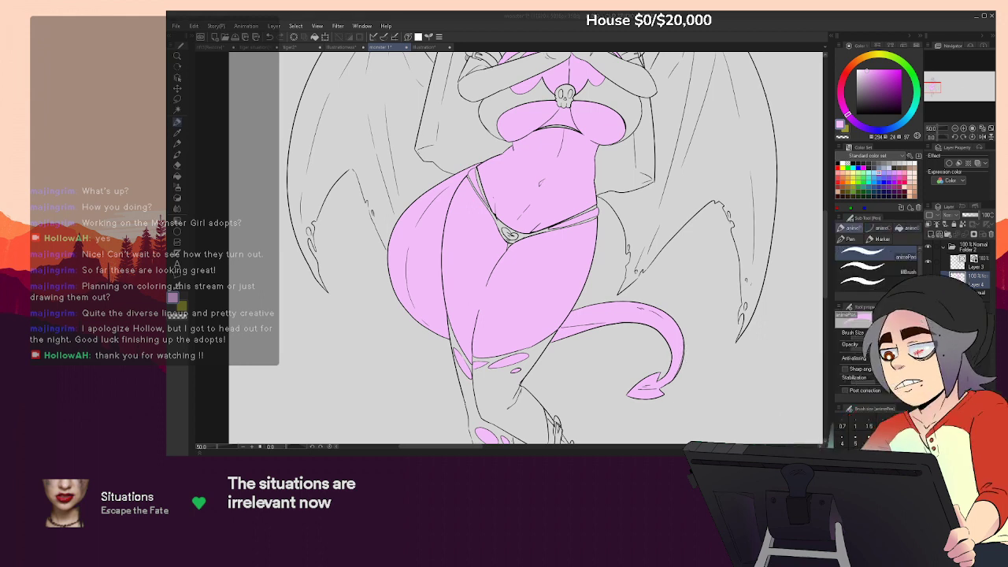
drag(681, 305, 688, 415)
click(954, 129)
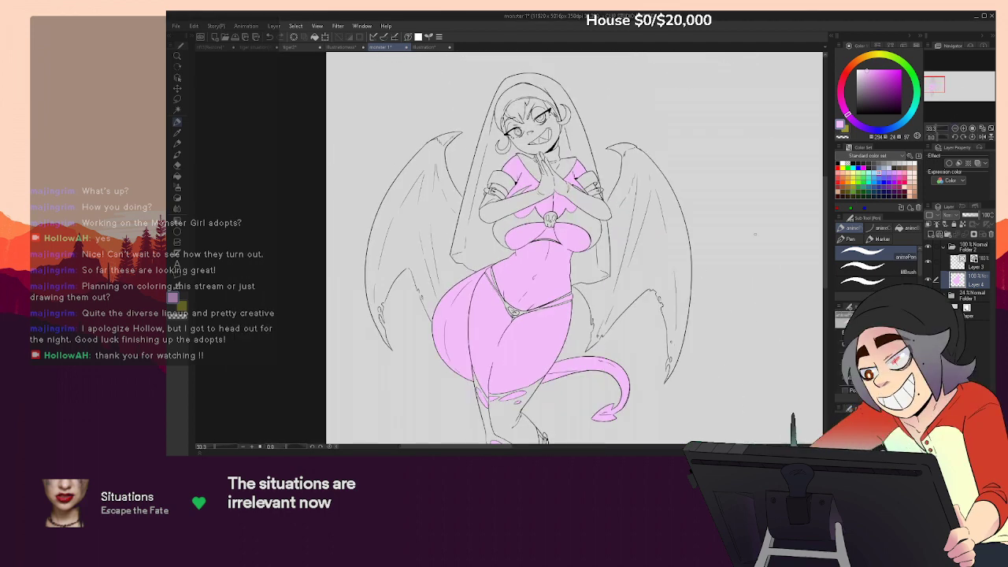
Undo the tail fill, and try the same pinkish purple on the face, hands and forearms
drag(659, 249, 664, 288)
key(p)
key(p)
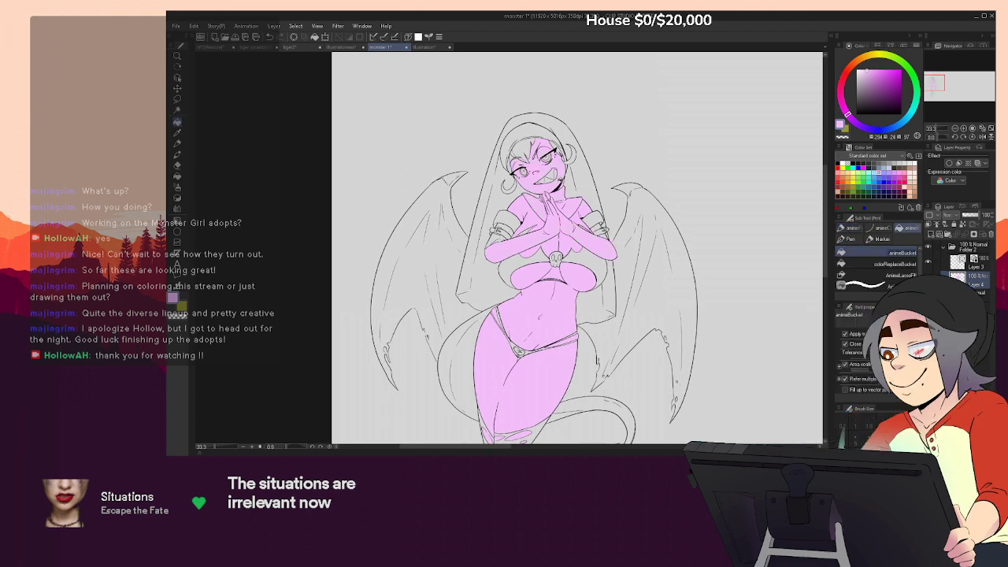
key(ctrl+z)
key(p)
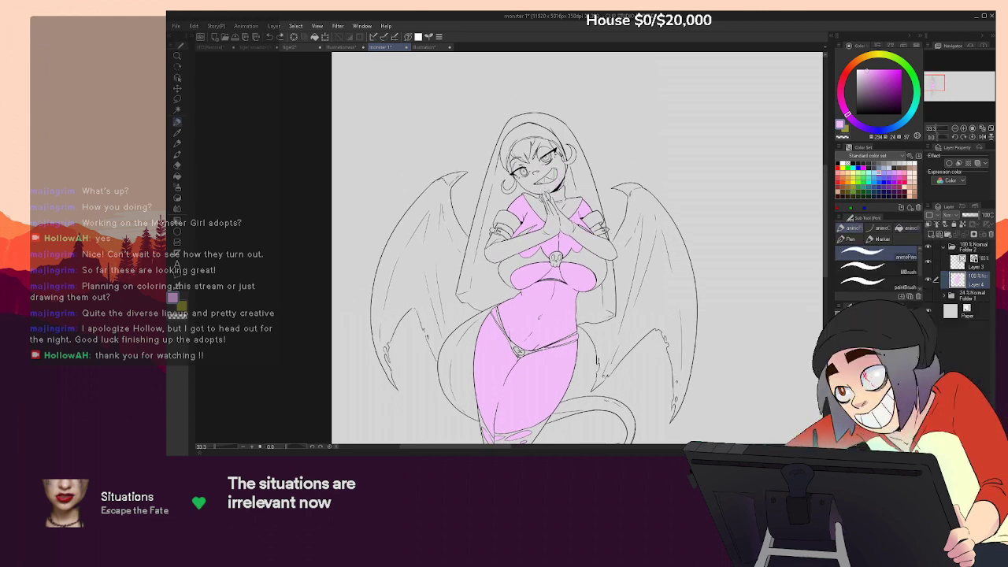
Bucket-fill the face, the eyes and the small neck area under the jaw with the light pinkish purple
scroll(550, 194, up, 7)
key(p)
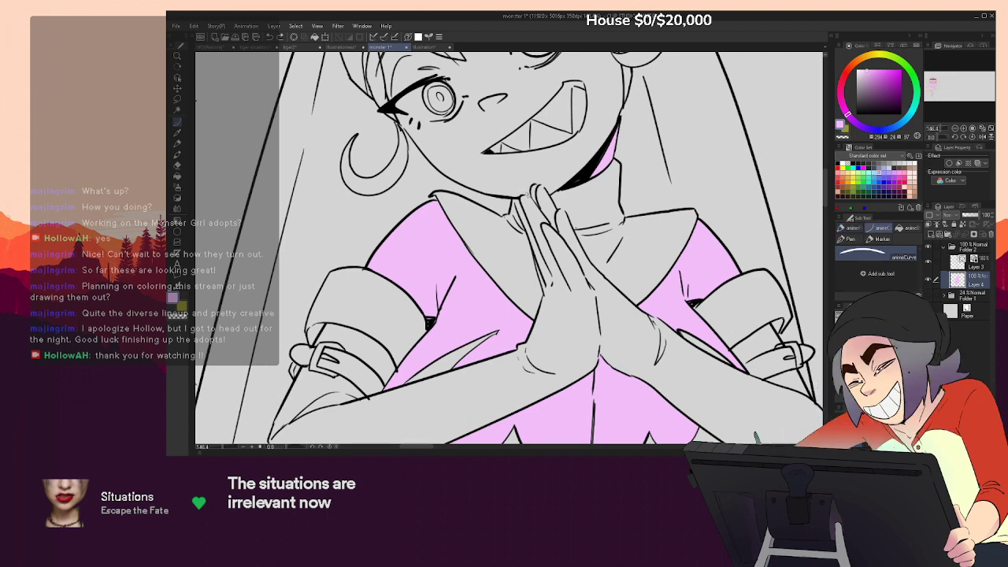
drag(565, 167, 598, 257)
scroll(598, 257, up, 1)
key(g)
click(609, 175)
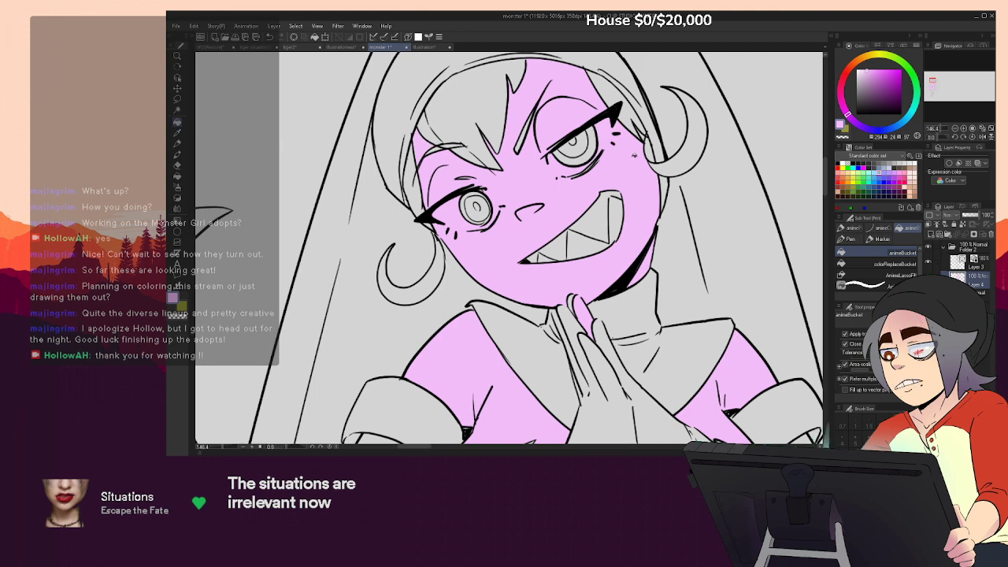
key(p)
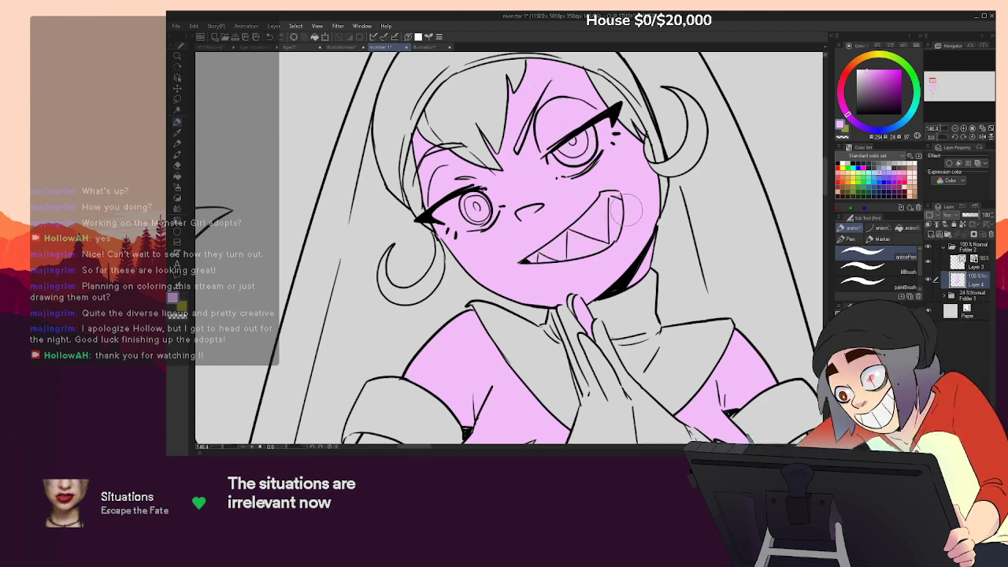
Shift the hue of the whole skin fill from pinkish purple to a pale lavender
click(955, 128)
click(954, 128)
click(954, 129)
click(955, 128)
drag(701, 291, 724, 141)
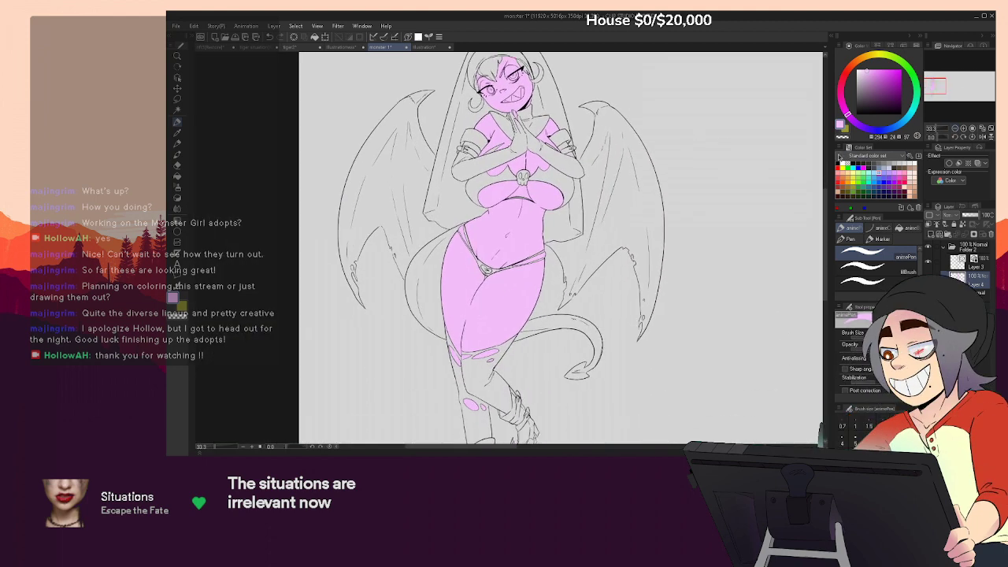
scroll(706, 230, down, 1)
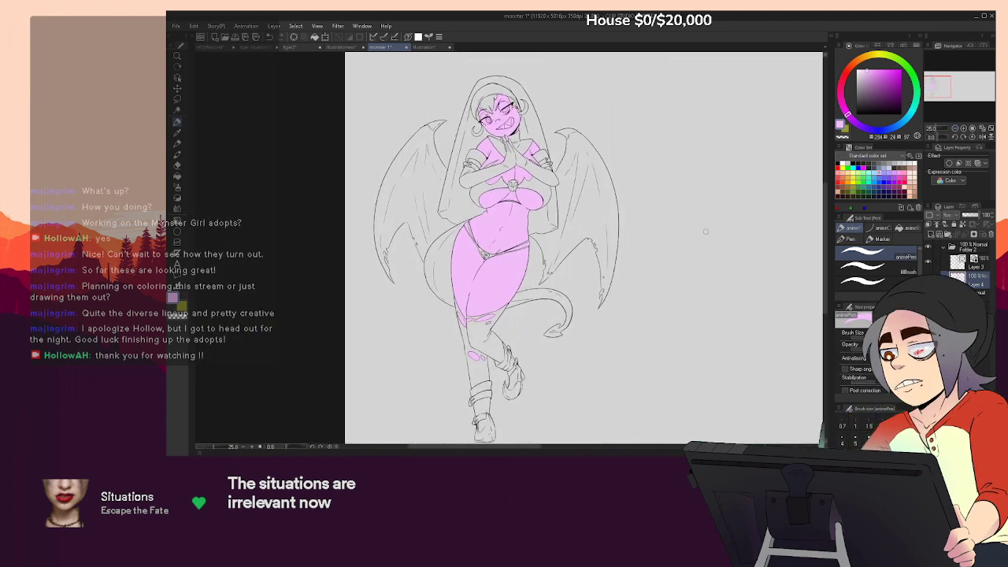
key(ctrl+s)
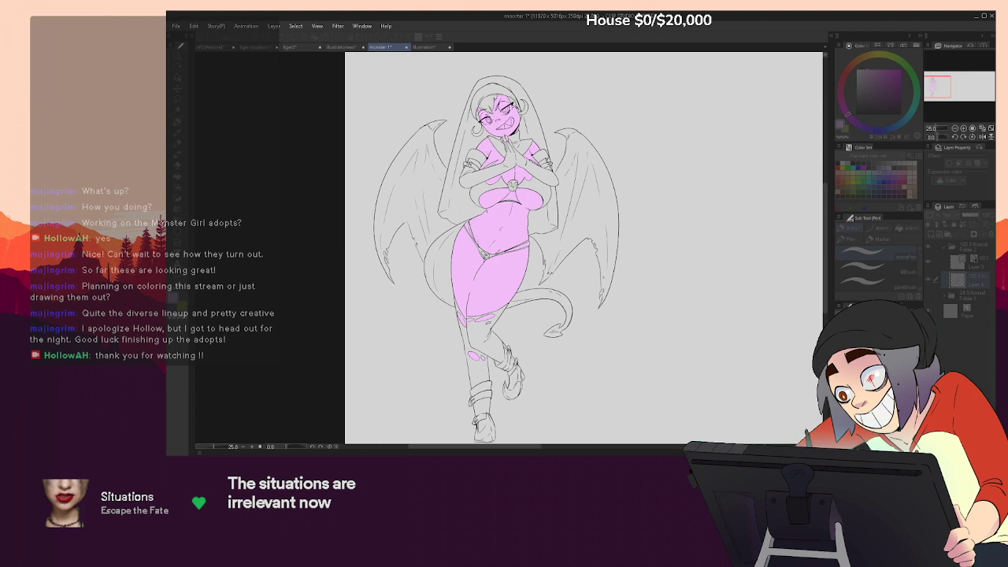
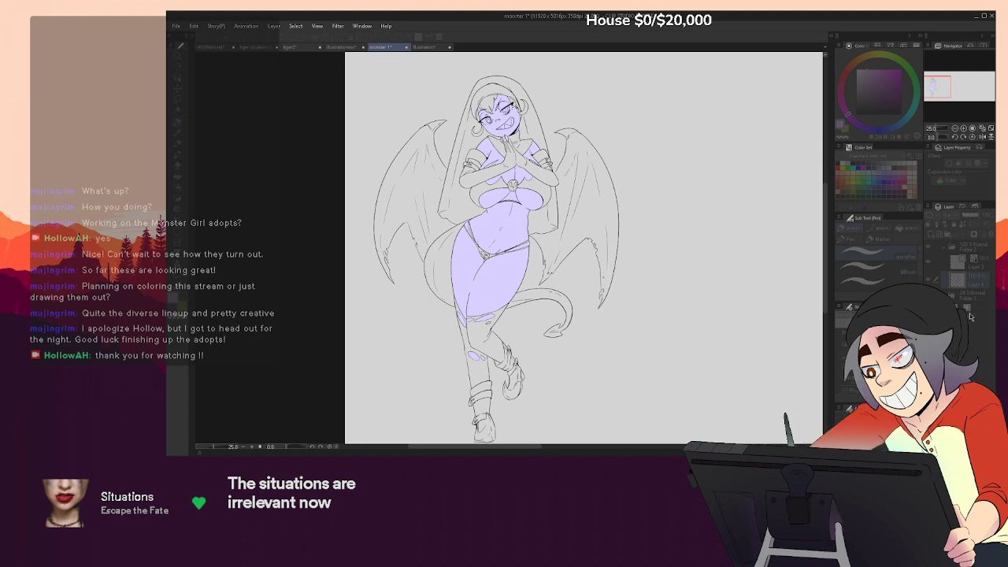
click(950, 195)
Sample the pale lavender from the thigh as the drawing colour
click(963, 129)
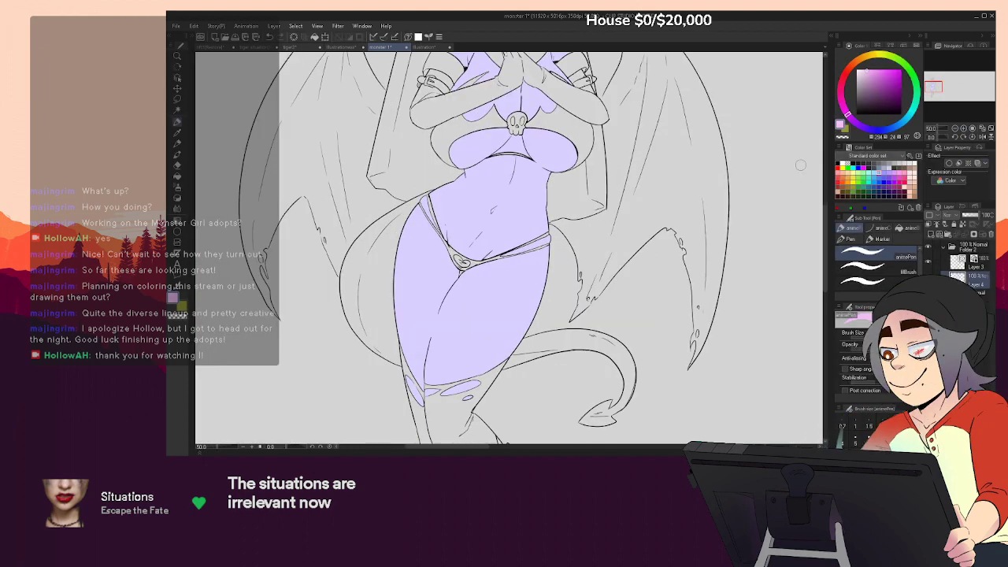
alt+click(493, 290)
click(906, 228)
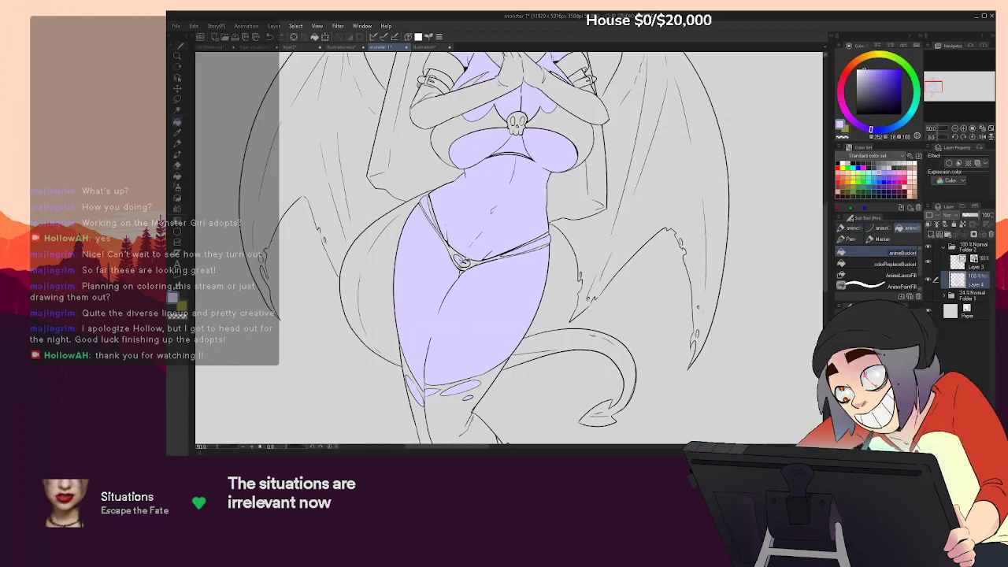
drag(497, 286, 537, 310)
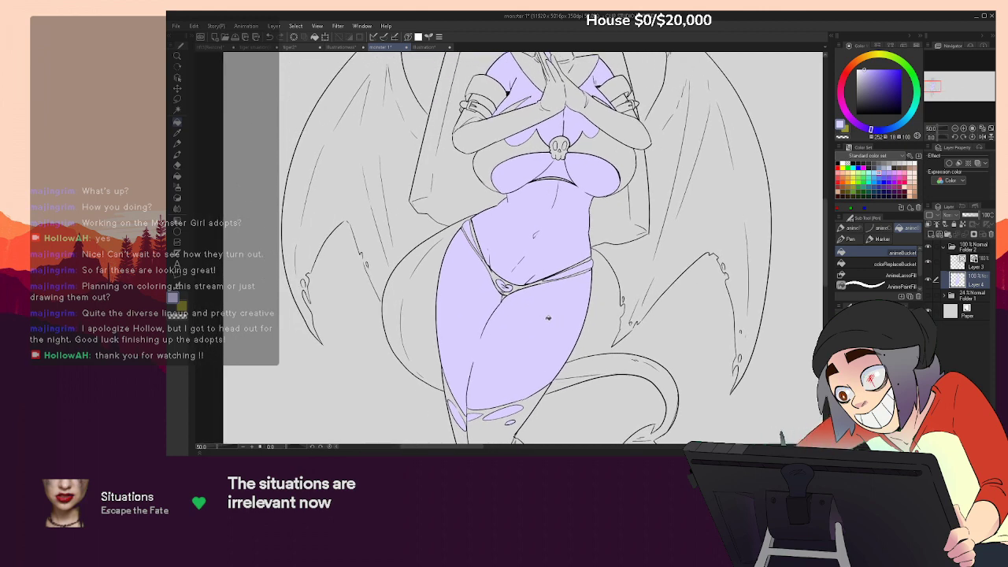
key(p)
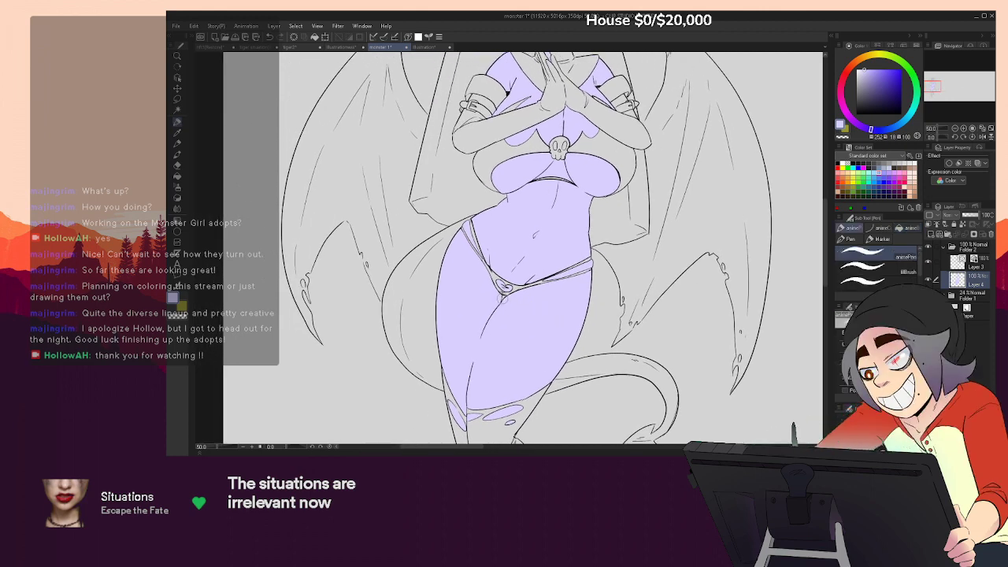
drag(528, 311, 516, 343)
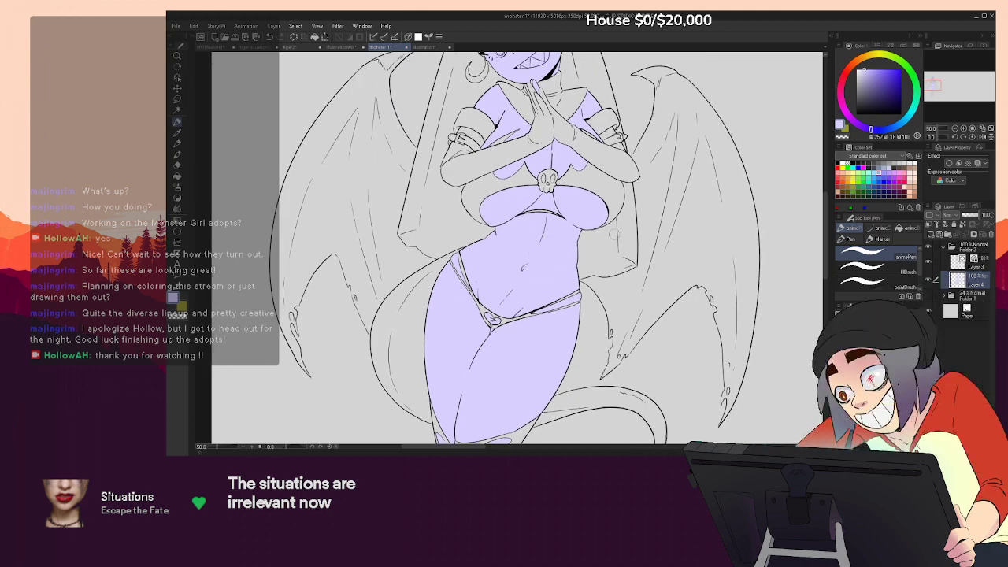
Add a new raster layer directly above the lavender skin layer
click(955, 129)
click(955, 129)
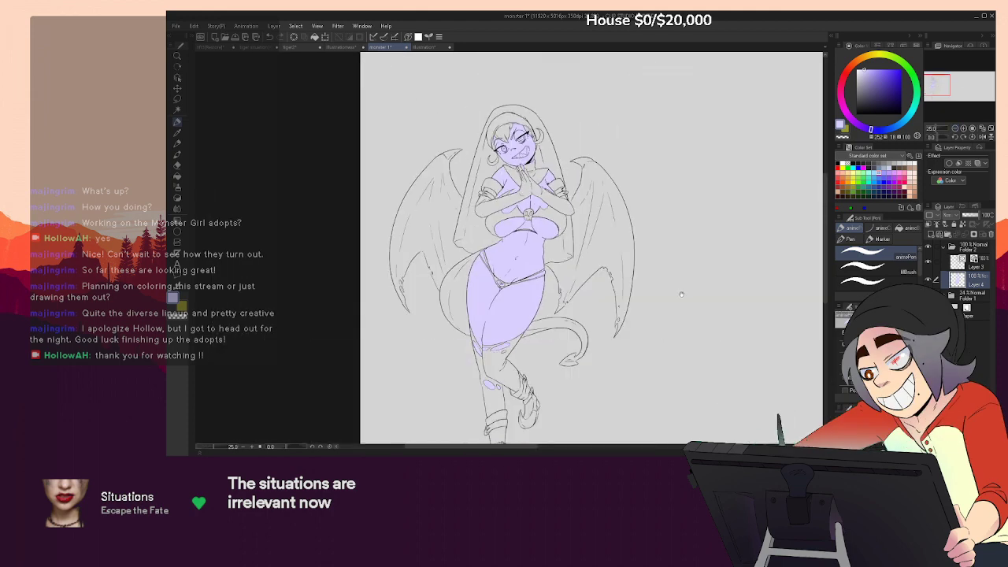
drag(690, 315, 697, 283)
click(931, 235)
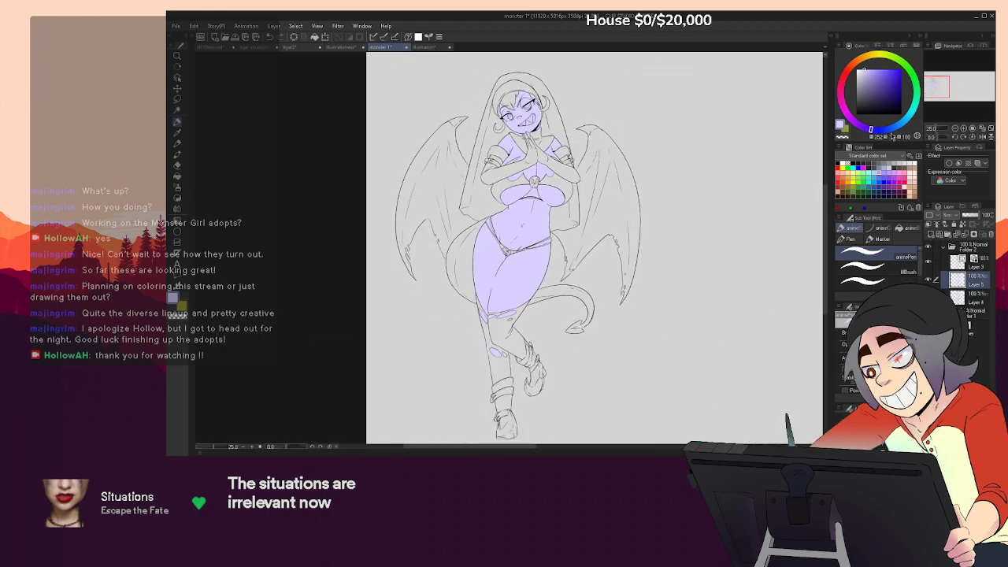
Try a very dark blue bucket fill on the tail's large curve and undo it
click(889, 129)
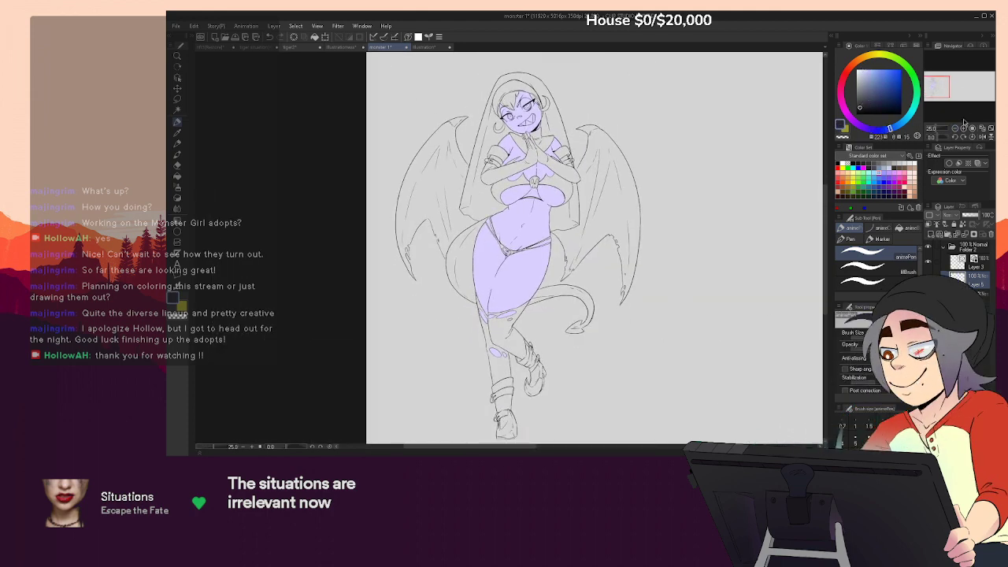
click(908, 227)
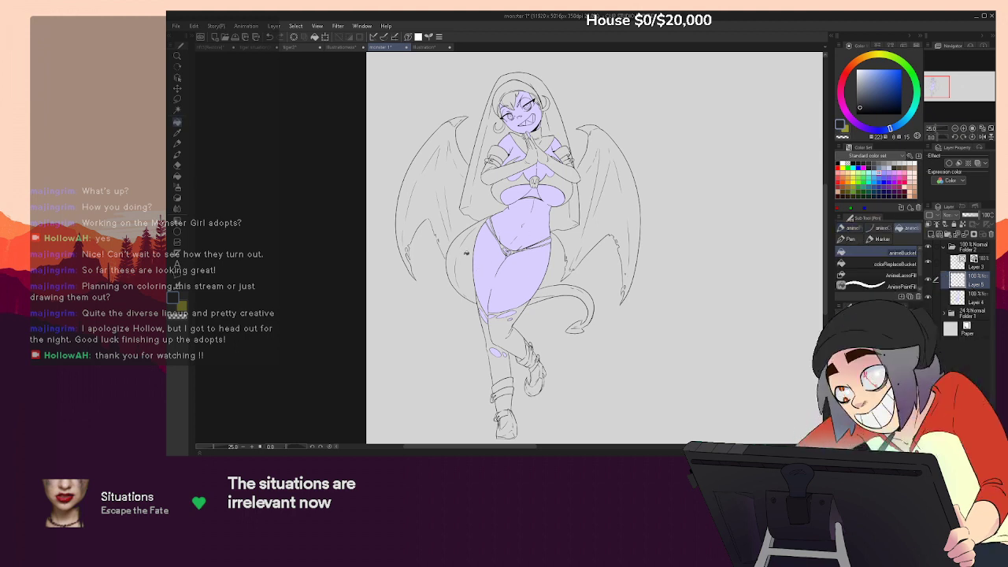
click(465, 252)
key(ctrl+z)
Choose a dark muted purple, bucket-fill both parts of the tail and touch up the gap along its outer edge
click(865, 105)
click(864, 129)
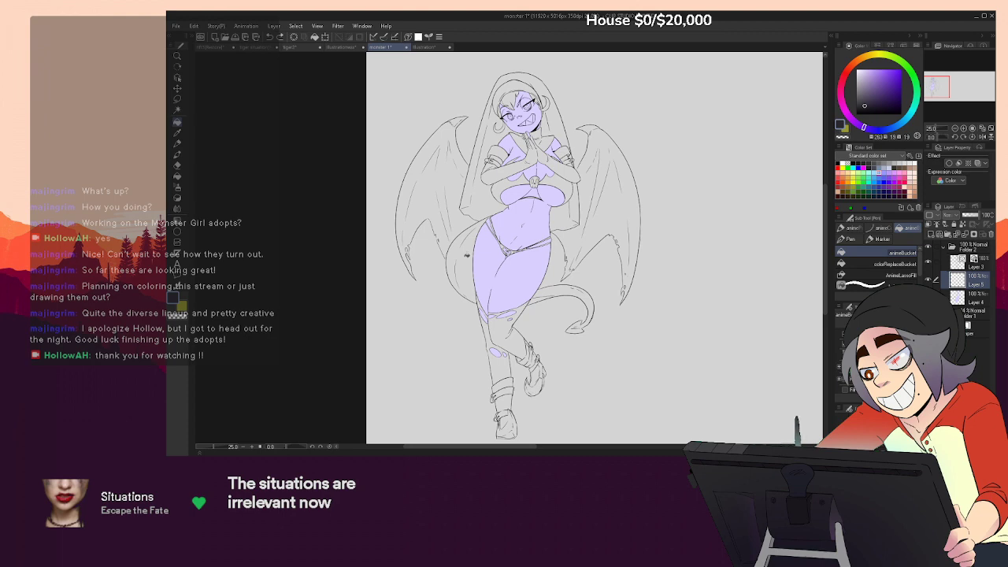
click(477, 256)
click(569, 289)
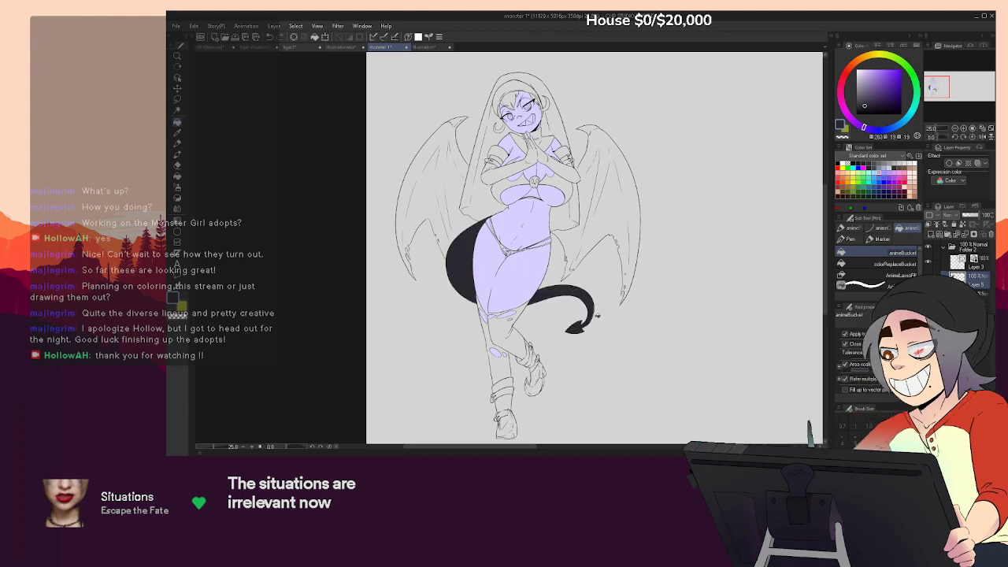
scroll(596, 323, up, 4)
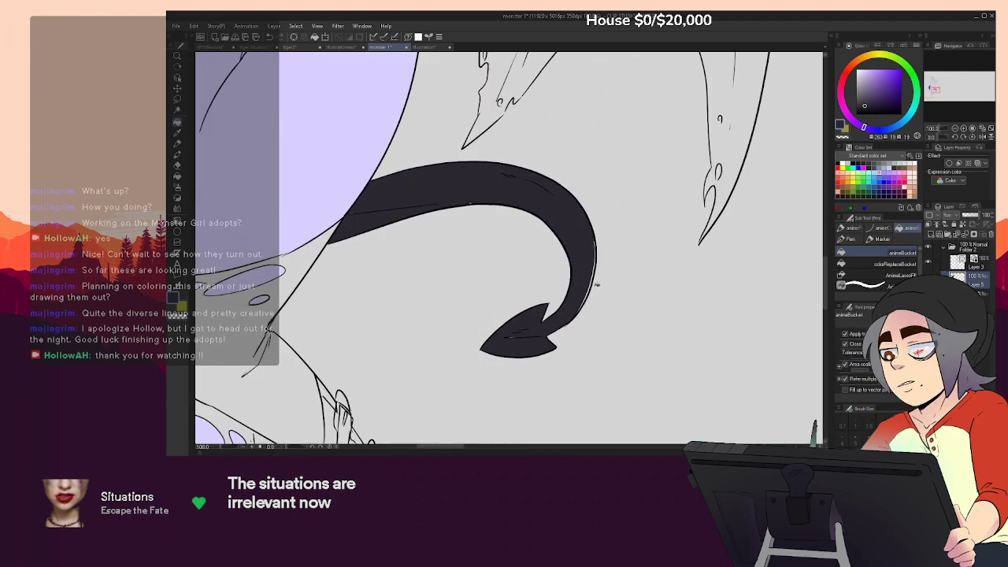
key(p)
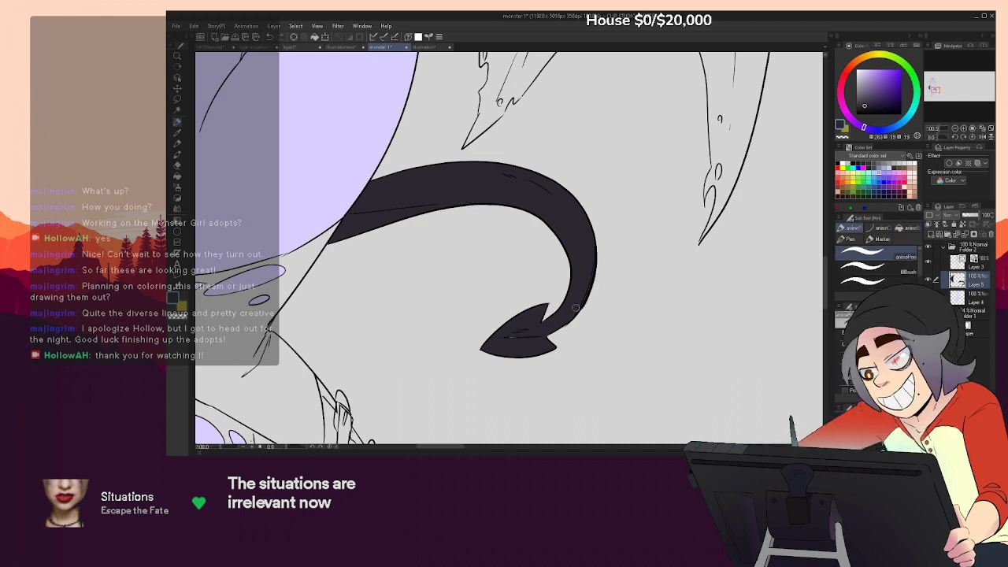
Bucket-fill the torn stocking on the raised leg with the same dark muted purple
click(954, 129)
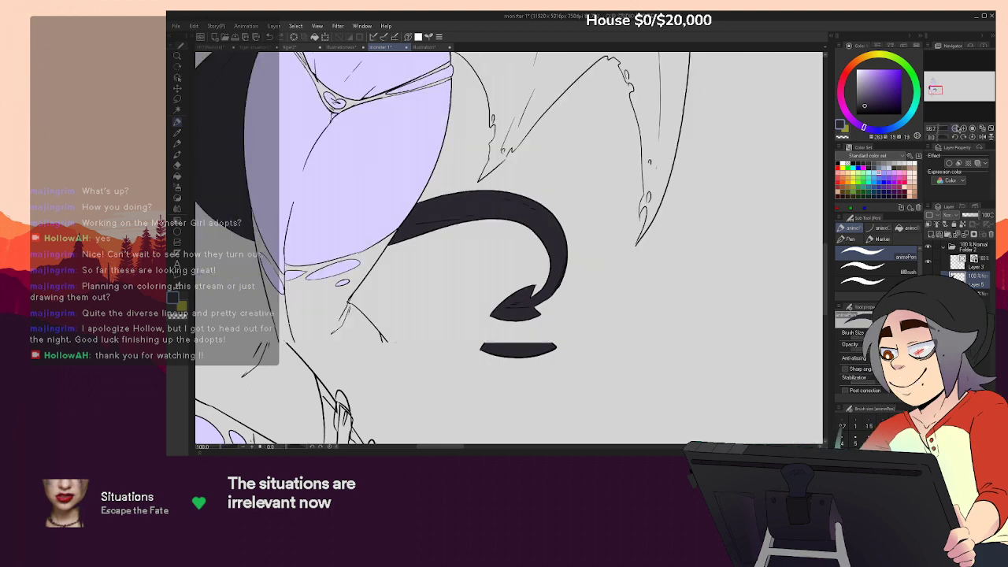
click(955, 128)
click(954, 129)
drag(590, 256, 693, 228)
key(g)
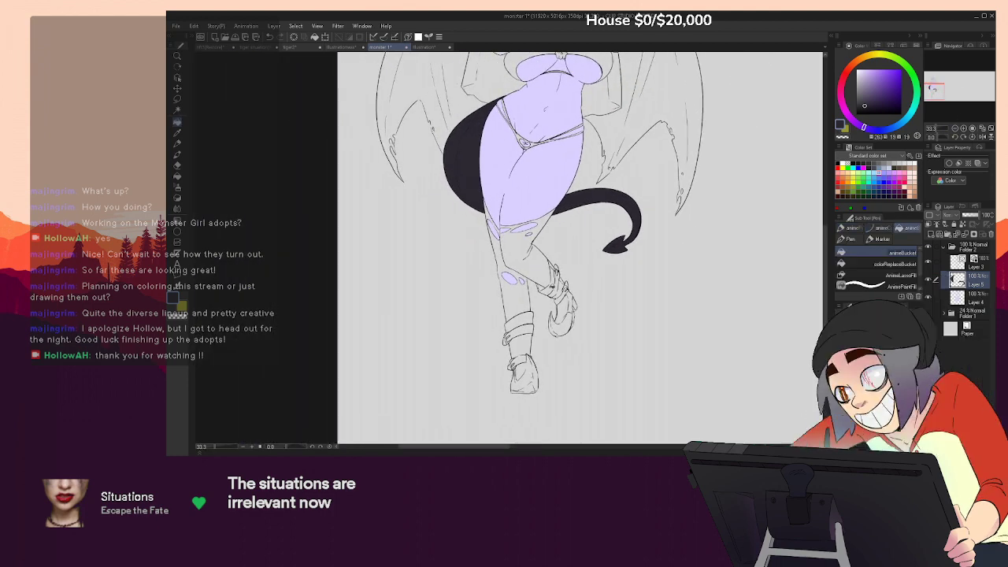
click(556, 283)
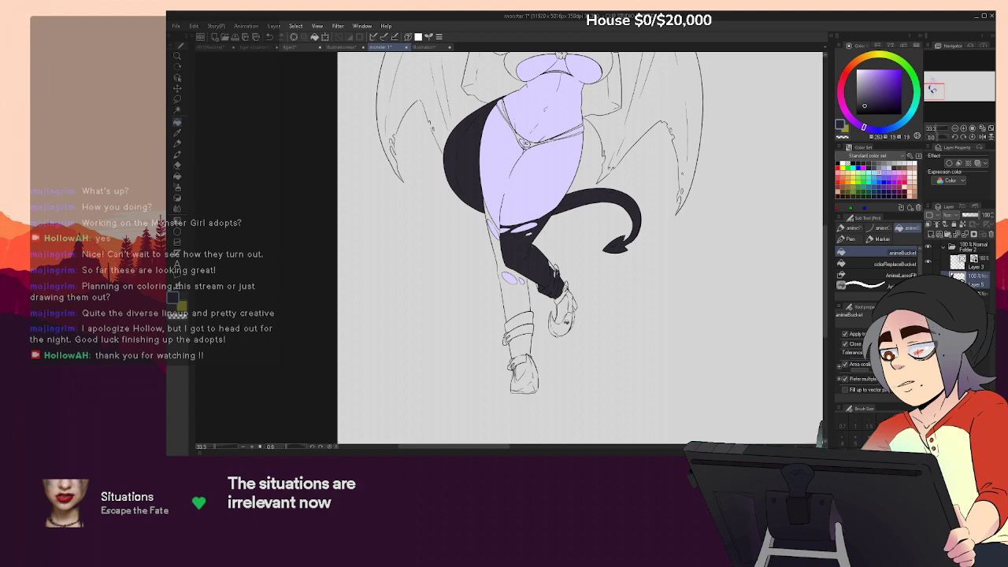
Try the dark muted purple fill on the raised foot's shoe and undo it
click(567, 323)
key(ctrl+z)
Switch to the line art layer and clean up the outline and heel of the raised foot's shoe, alternating the Eraser and animePen
scroll(566, 325, up, 5)
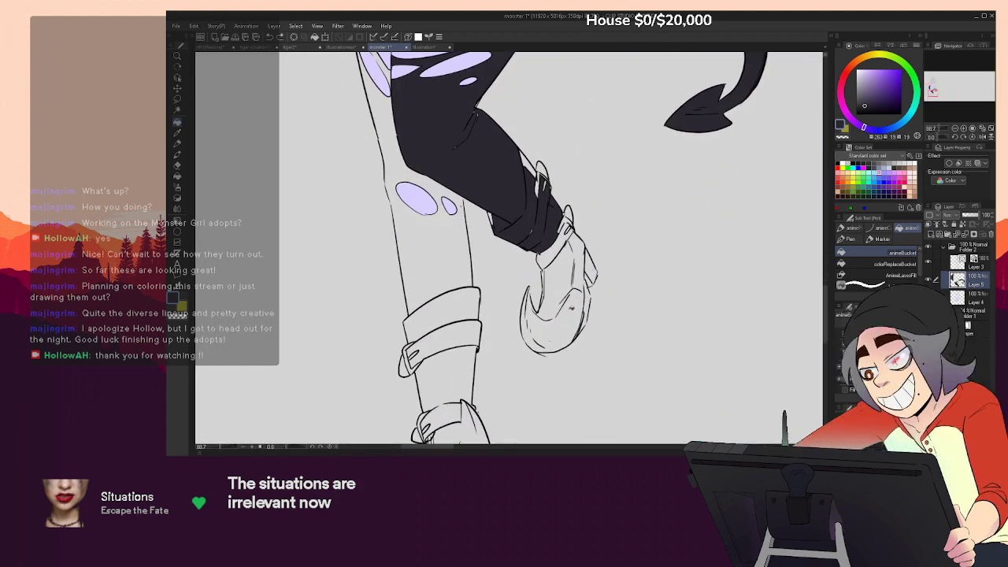
key(p)
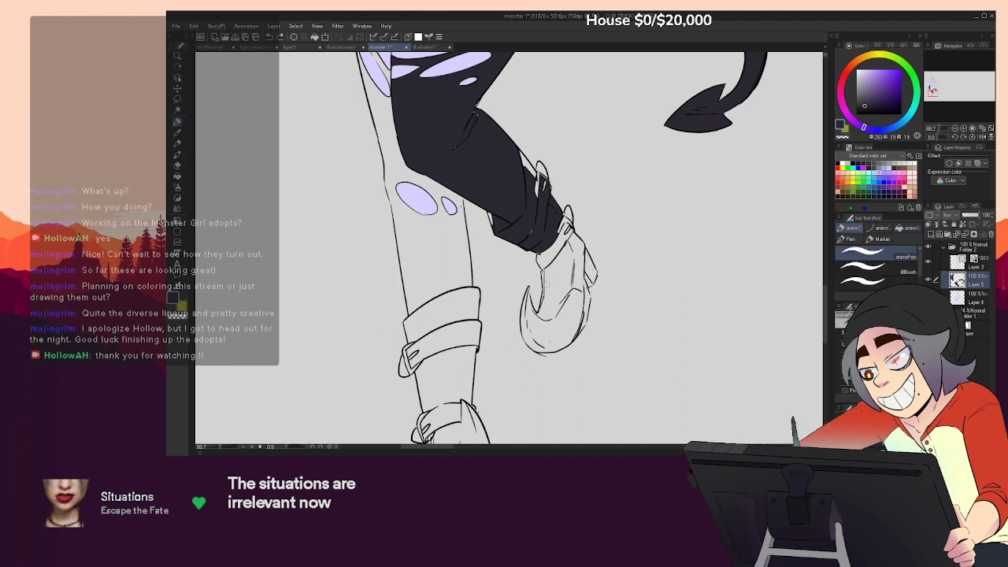
click(975, 269)
key(e)
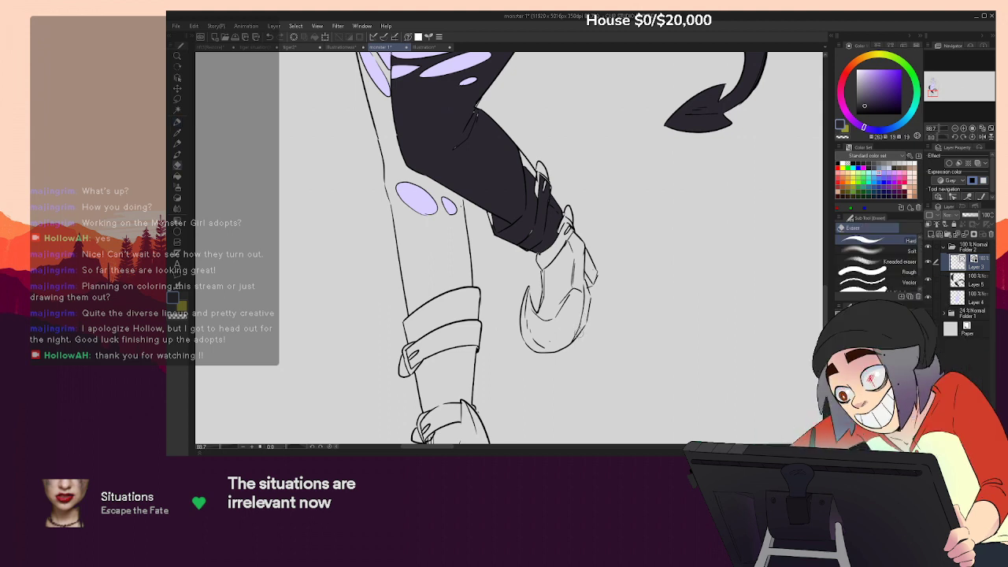
key(p)
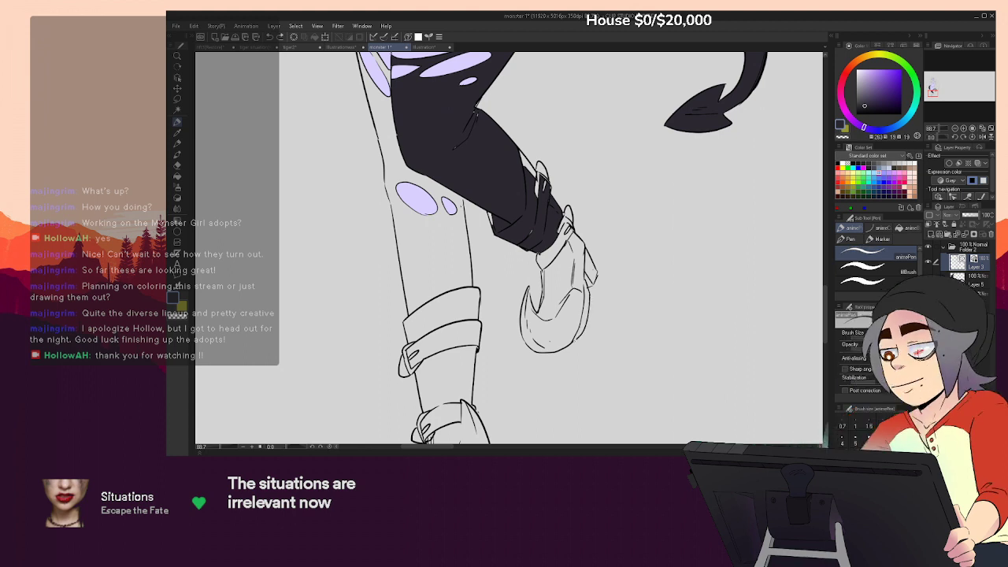
key(e)
key(p)
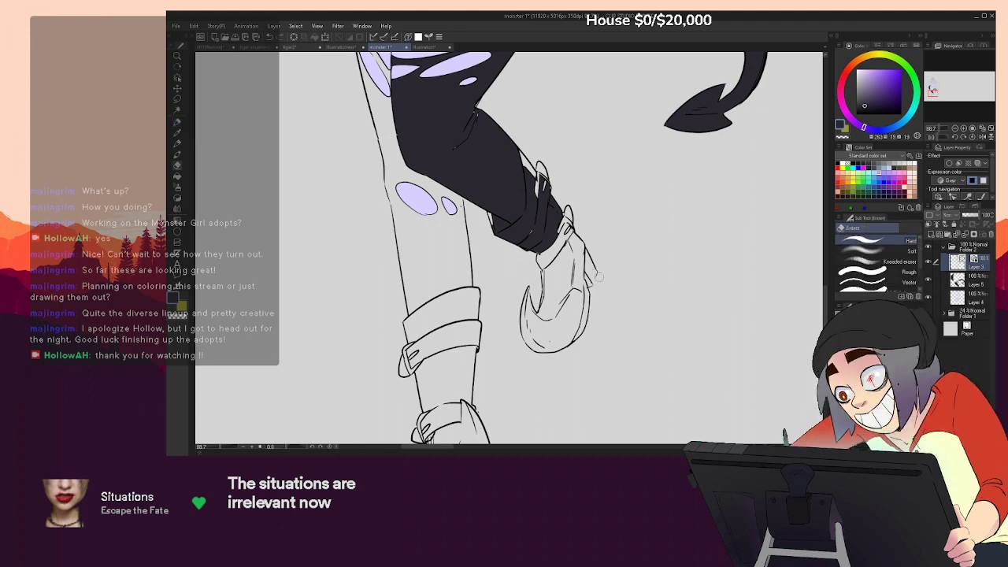
key(e)
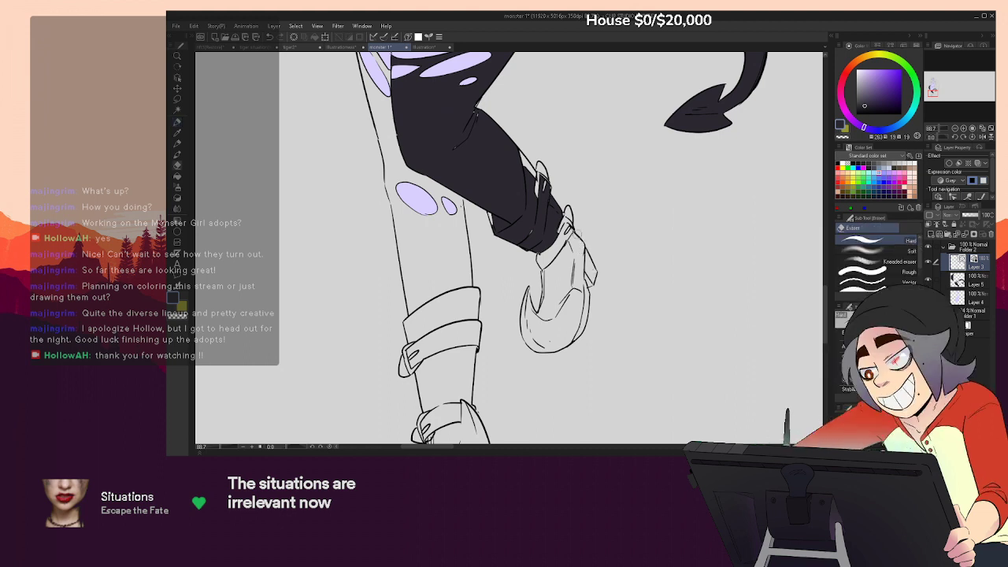
key(p)
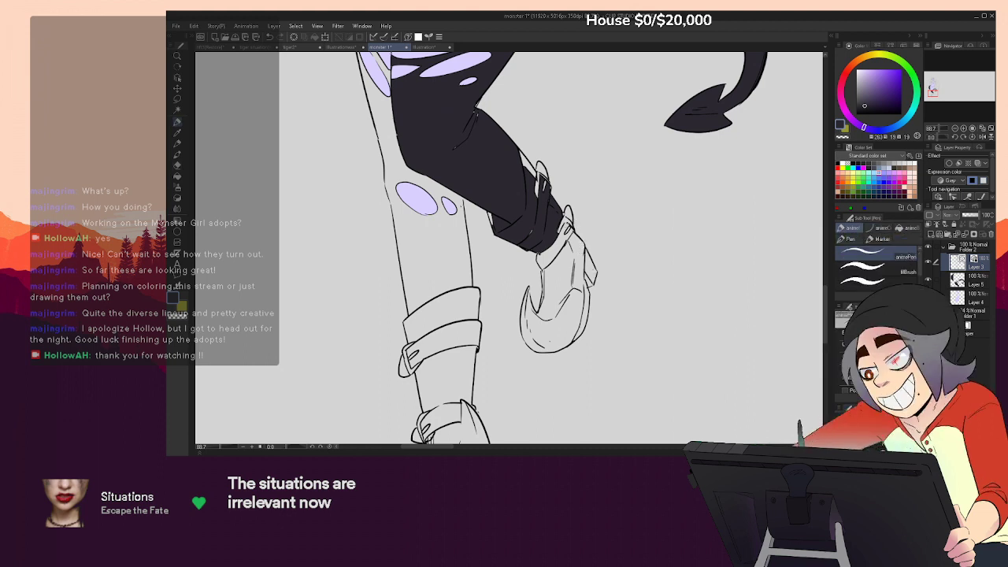
Erase and redraw the contour lines inside the raised shoe's sole and toe on the line art layer
key(e)
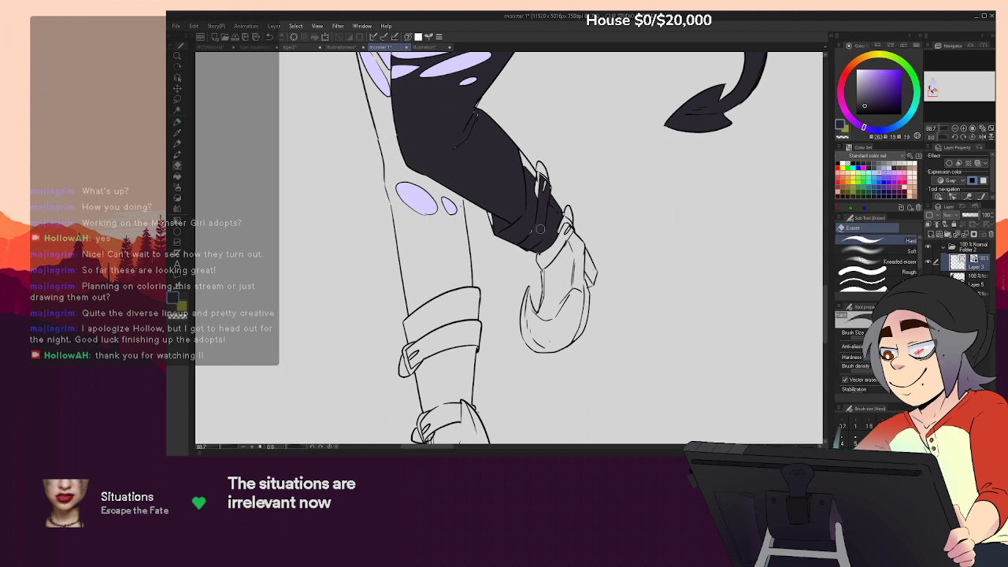
key(p)
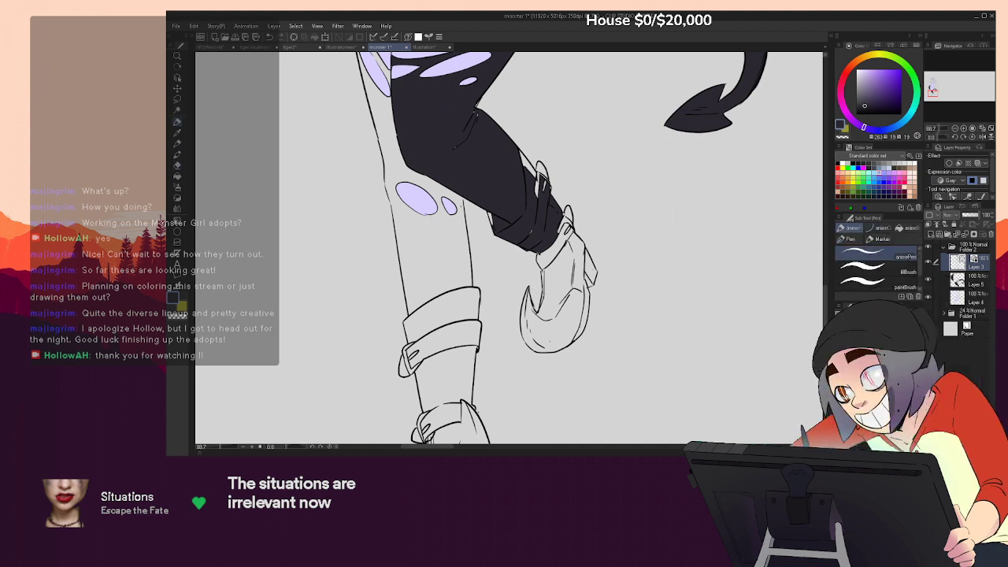
key(e)
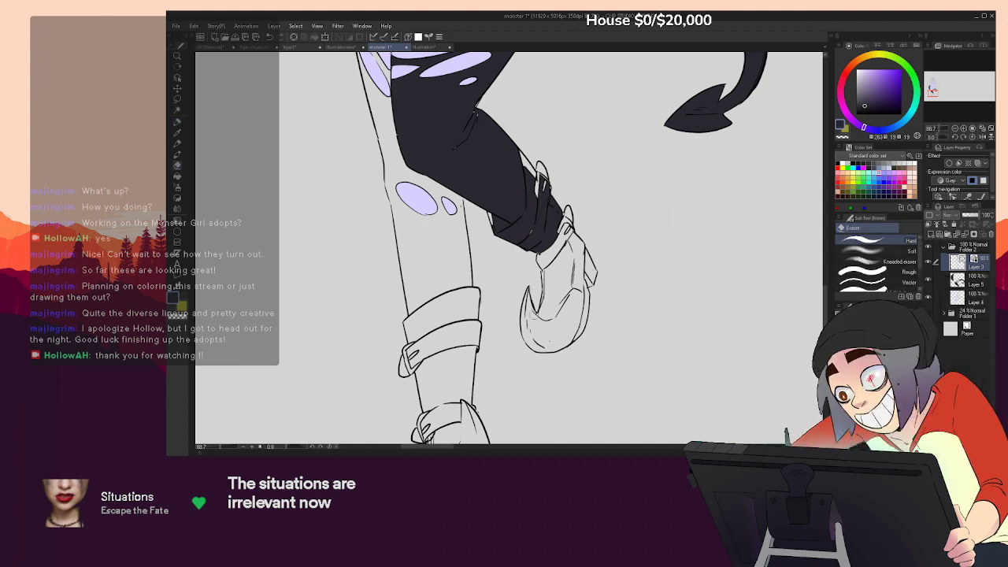
key(p)
key(e)
drag(557, 317, 572, 295)
key(p)
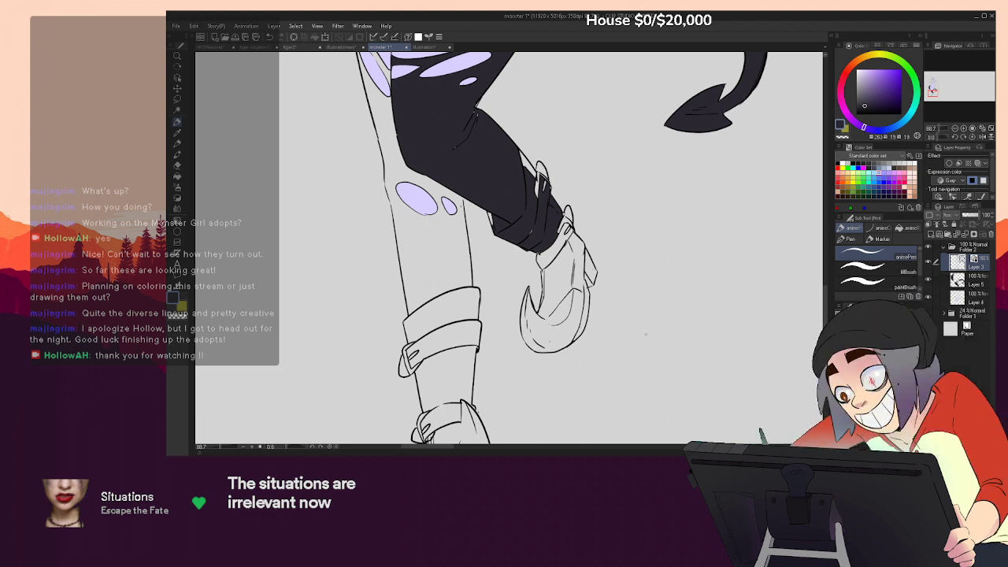
Return to the dark colour layer and bucket-fill the main body of the raised shoe with the dark muted purple
click(967, 281)
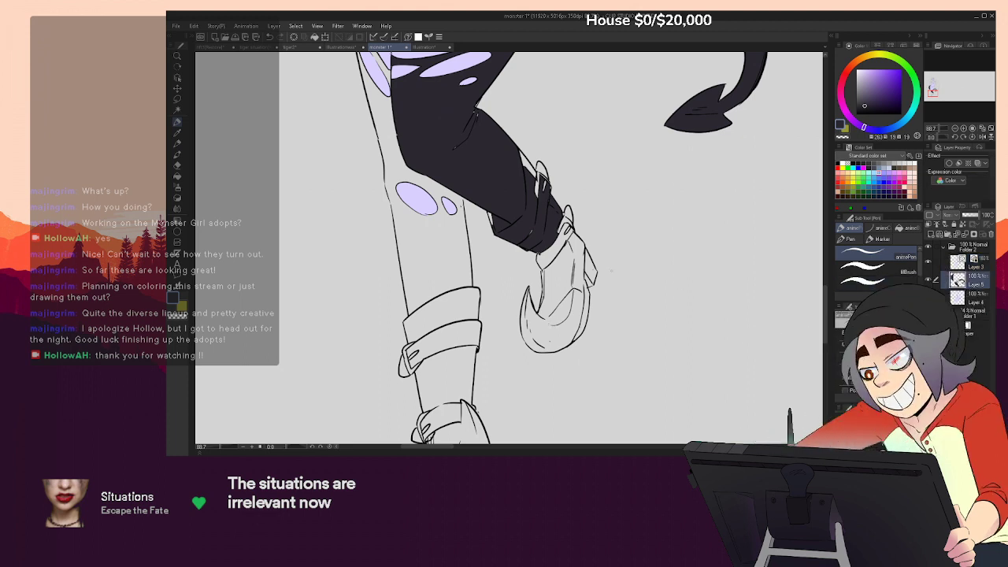
key(p)
key(p)
key(p)
key(p)
key(g)
click(568, 277)
key(p)
key(p)
key(p)
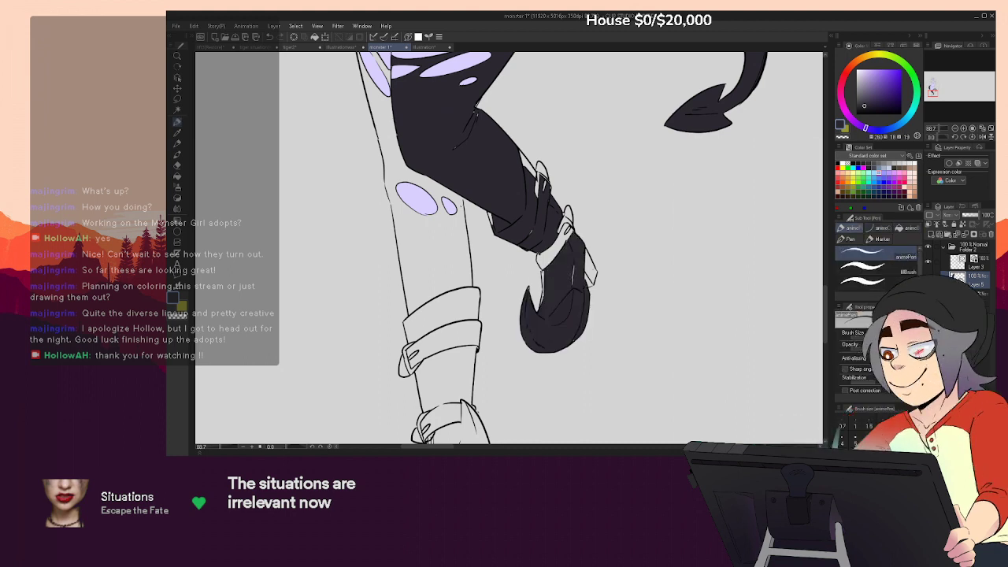
Fill the raised shoe's straps, buckles and heel with the dark muted purple
click(556, 245)
click(568, 212)
click(566, 222)
click(543, 170)
click(528, 164)
key(p)
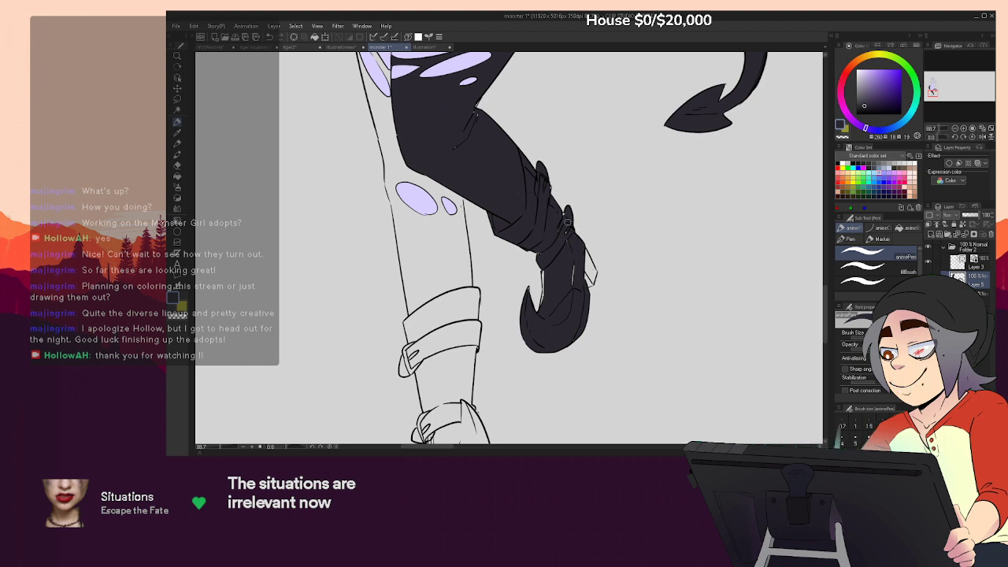
key(p)
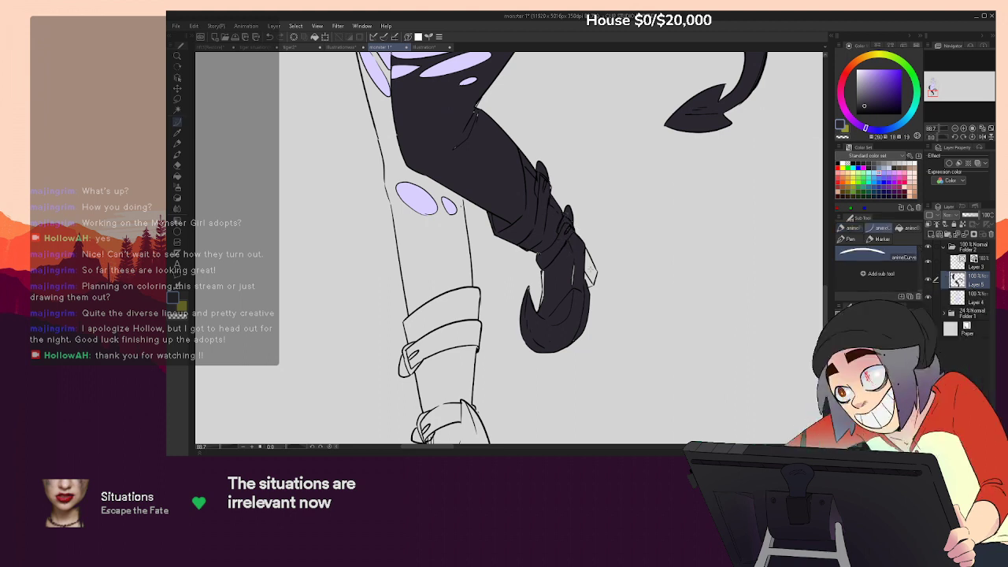
key(g)
key(p)
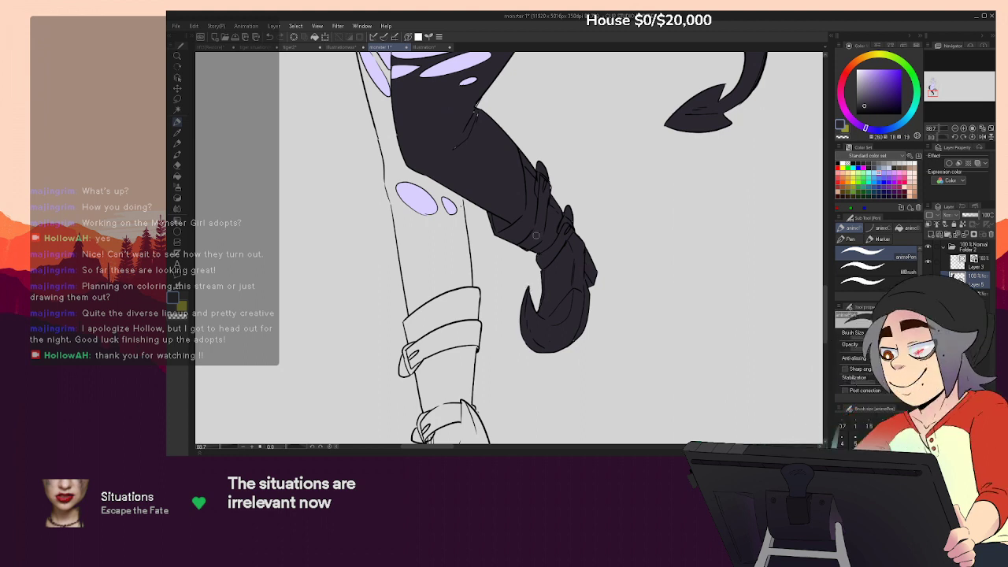
Try the dark muted purple bucket fill on the standing leg's stocking and undo it
drag(464, 145, 553, 233)
key(g)
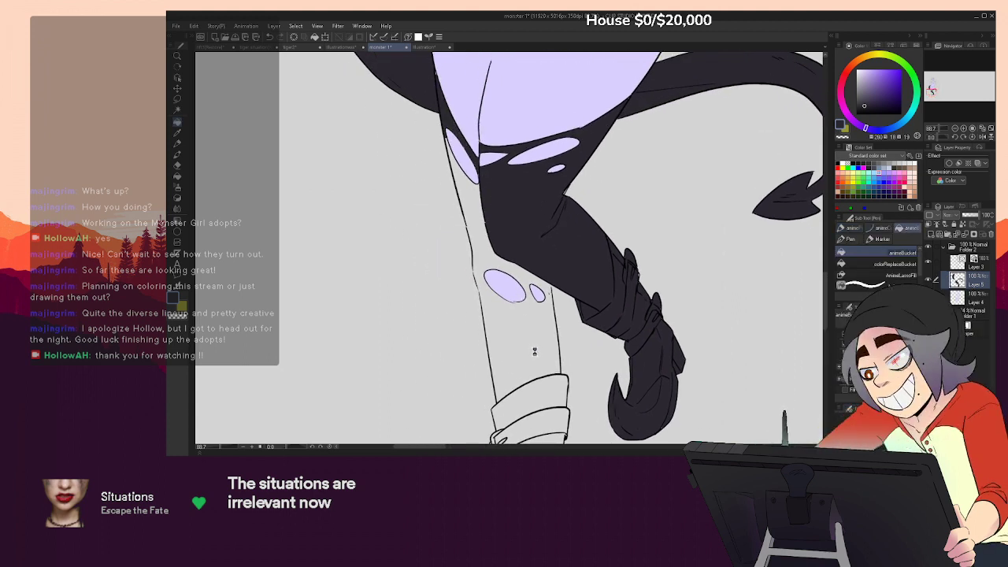
click(684, 320)
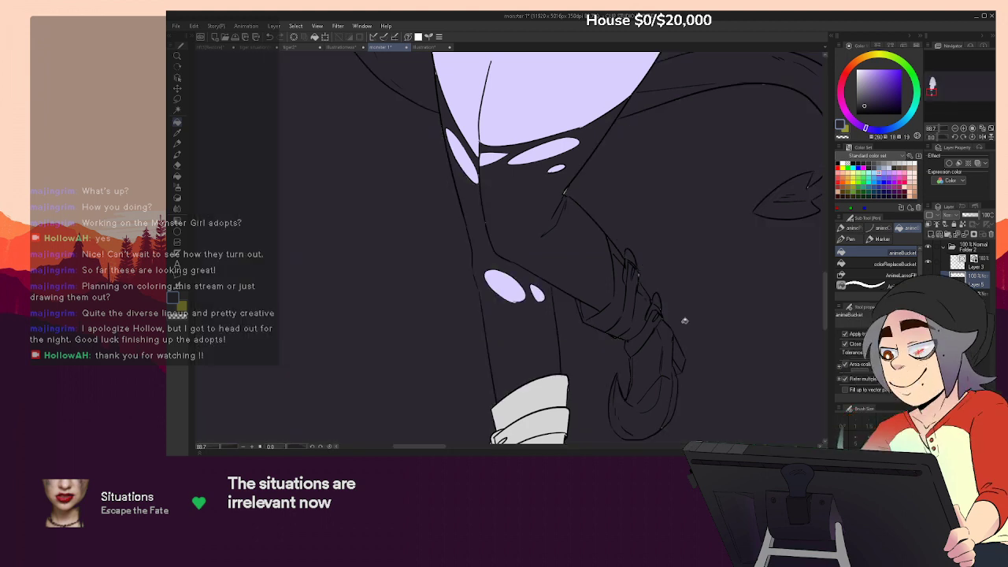
key(ctrl+z)
Close the gaps in the standing leg's outline with pen strokes around the knee and bucket-fill its torn stocking dark muted purple
key(p)
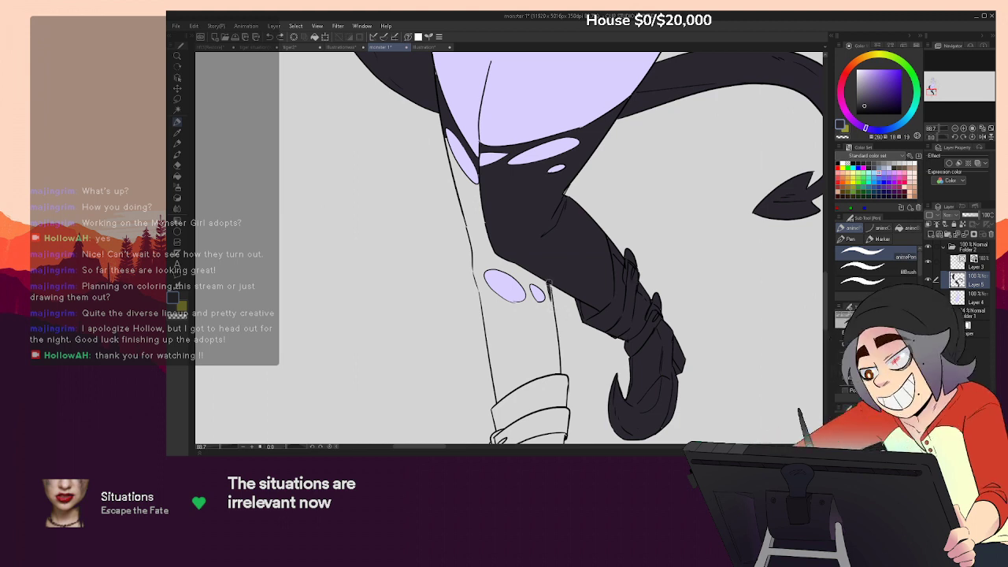
drag(474, 269, 479, 296)
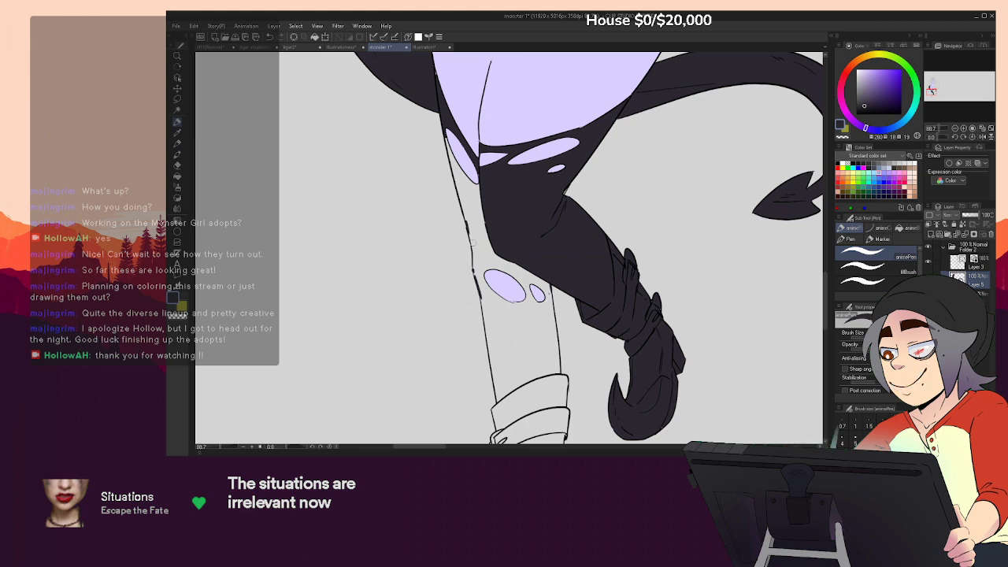
key(g)
click(478, 218)
key(p)
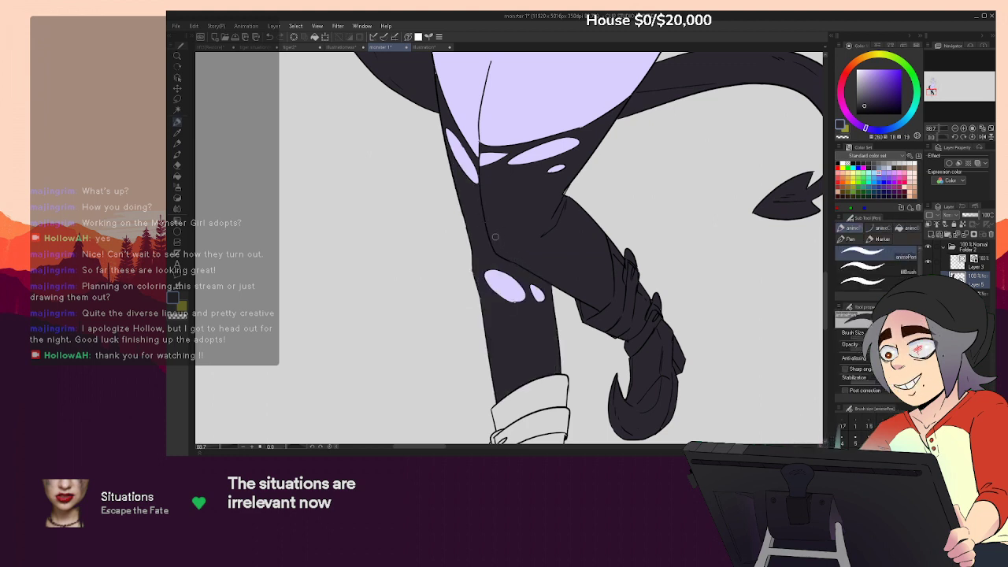
Patch the outline along the standing foot's shoe and bucket-fill the boot cuff, ankle section and shoe dark muted purple
drag(533, 194, 540, 239)
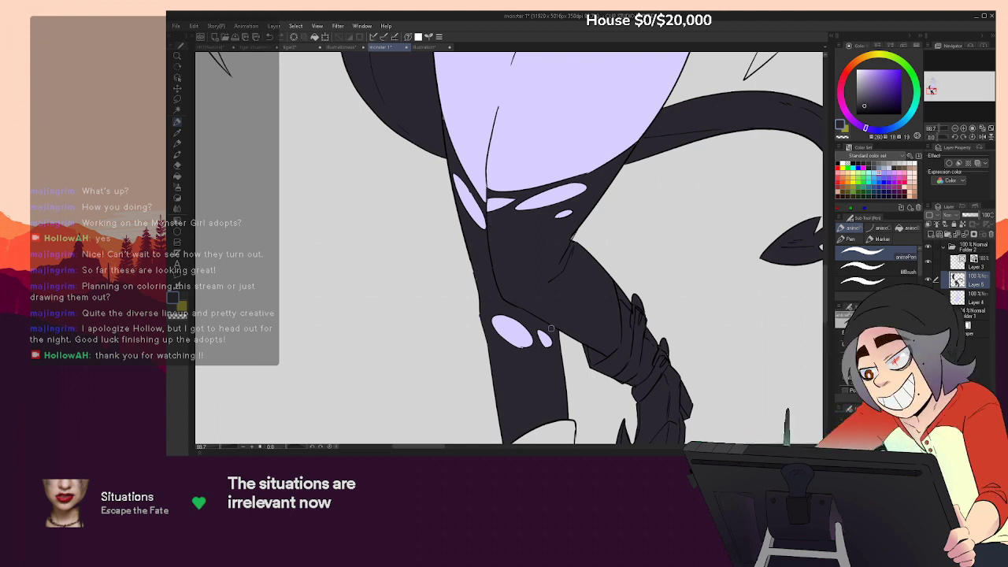
scroll(525, 349, down, 6)
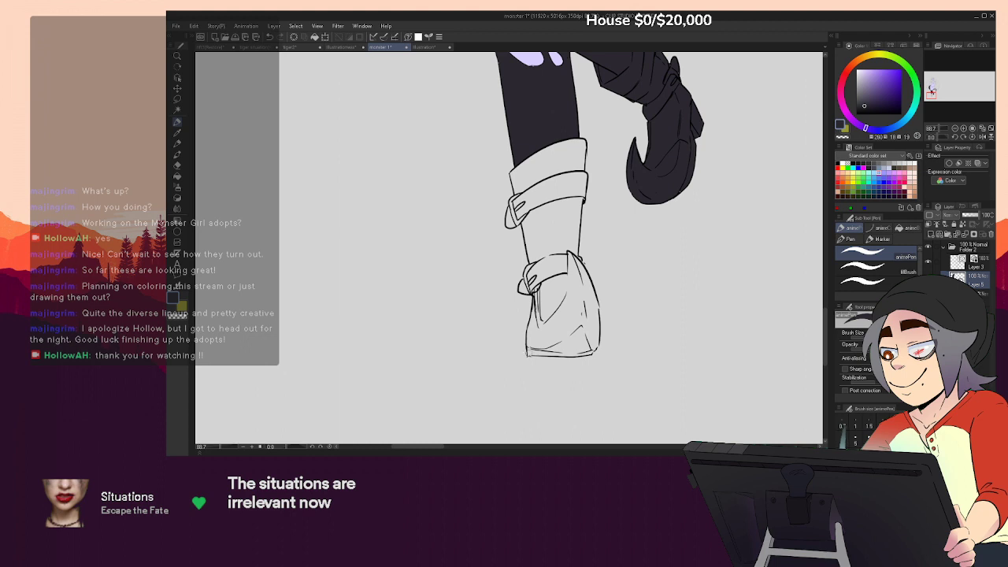
drag(596, 301, 599, 317)
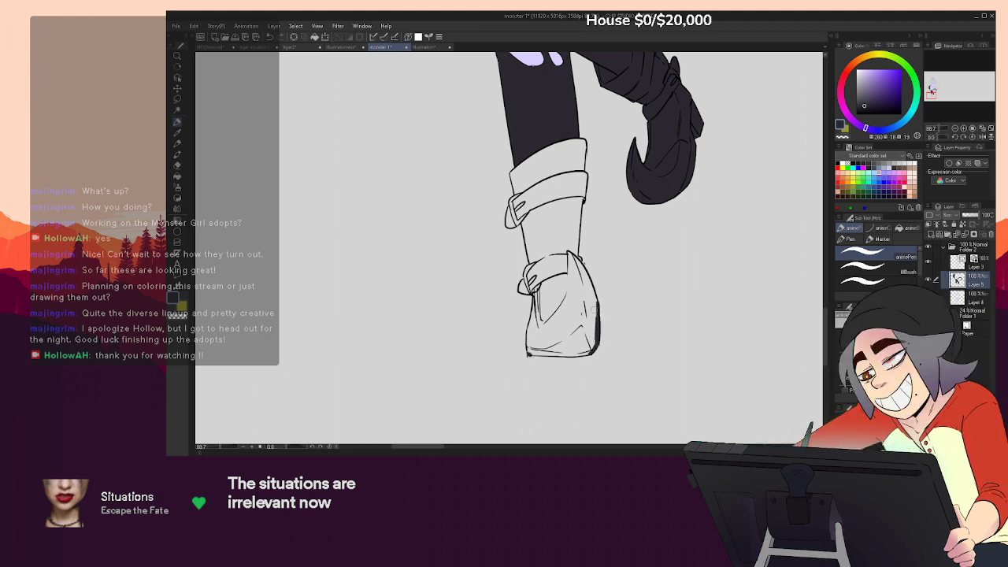
key(g)
click(559, 221)
click(552, 156)
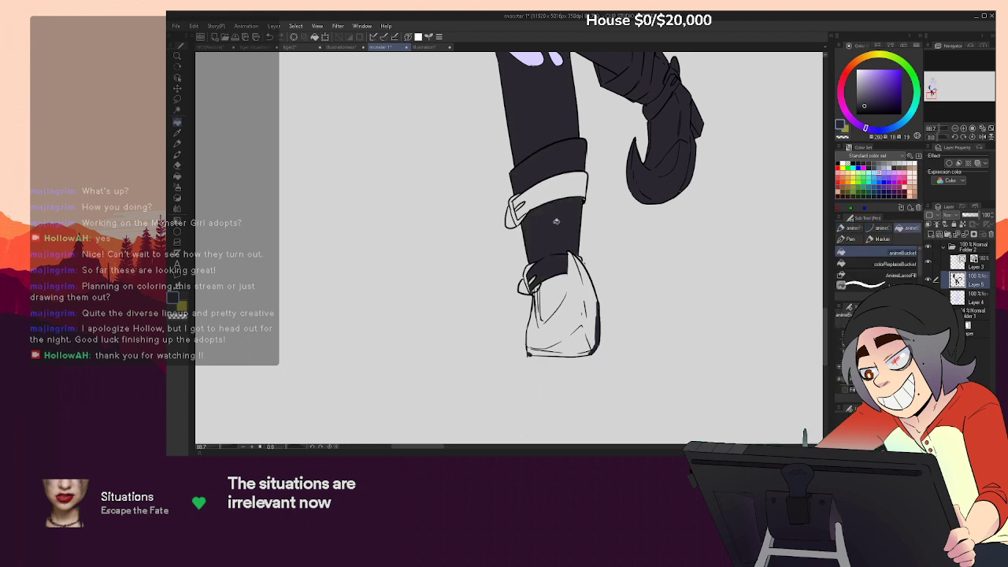
click(564, 315)
Fill the remaining straps and buckles on the standing leg's boot with the dark muted purple
key(p)
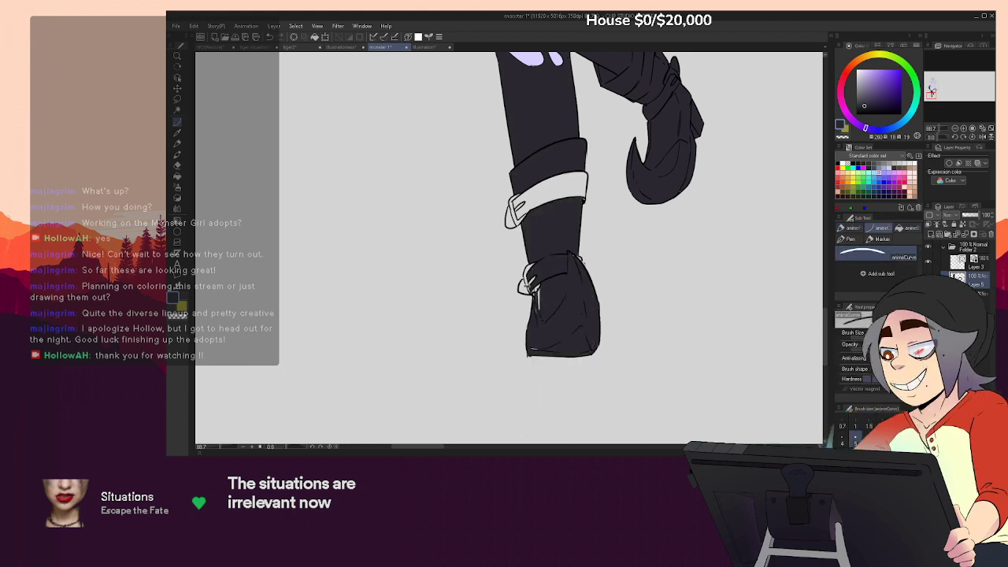
key(g)
click(531, 199)
key(p)
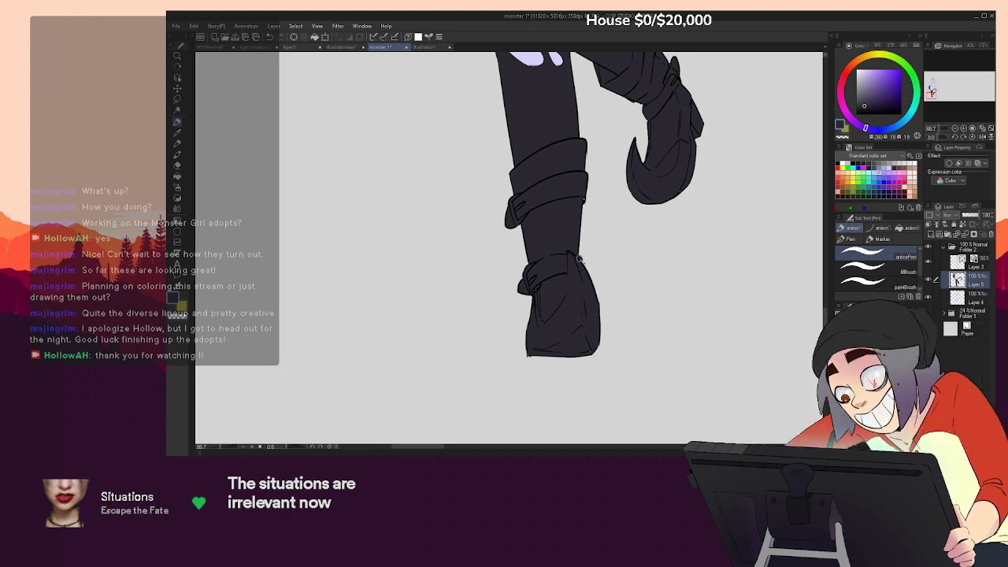
Bucket-fill both halves of the chest garment around the skull ornament with the dark muted purple
drag(642, 193, 623, 369)
click(956, 128)
click(955, 129)
click(955, 129)
drag(717, 140, 686, 374)
key(p)
key(p)
click(557, 244)
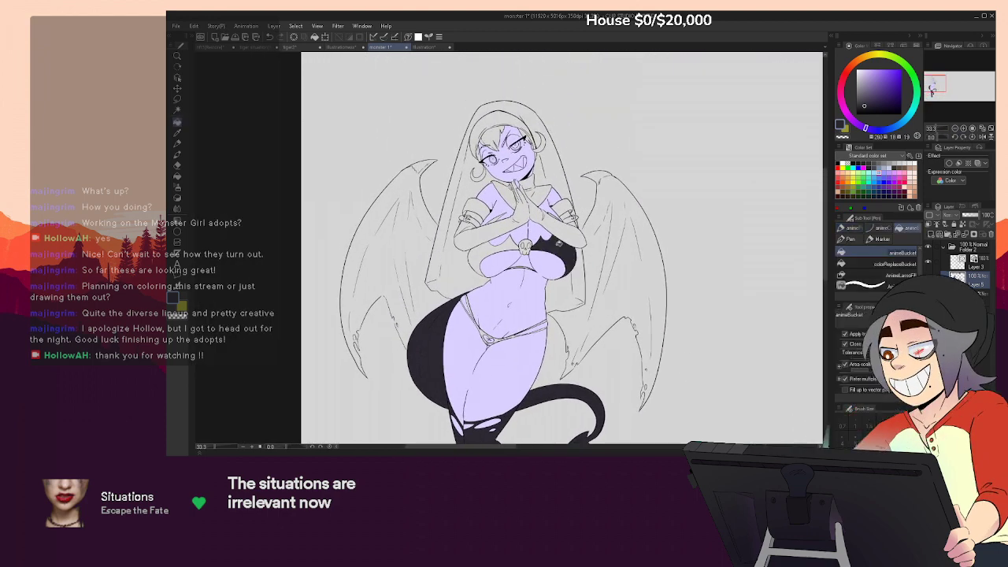
click(510, 243)
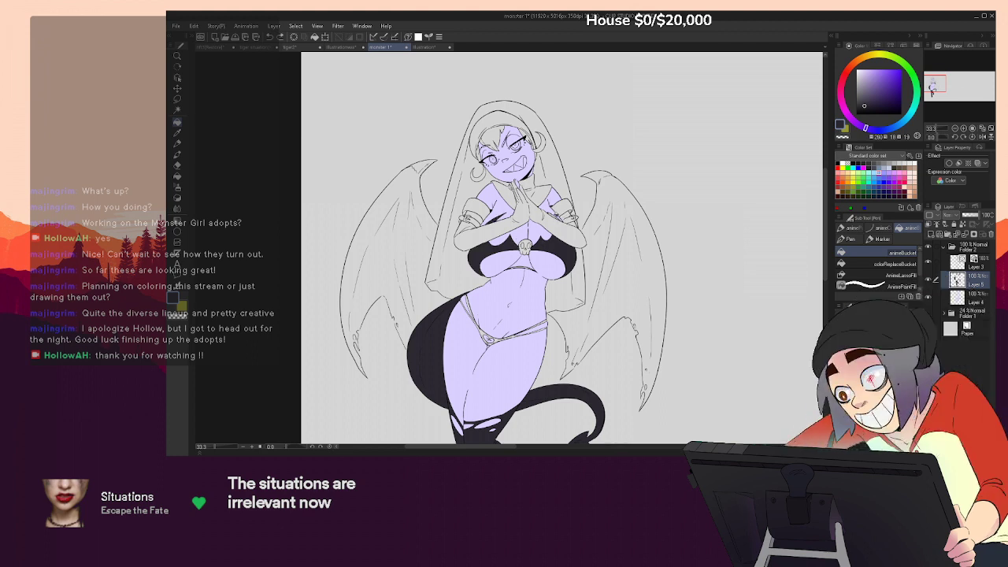
Close the line gaps at the clasped fingertips and bucket-fill both long gloves with the dark muted purple, leaving the collar unfilled
click(580, 225)
key(ctrl+z)
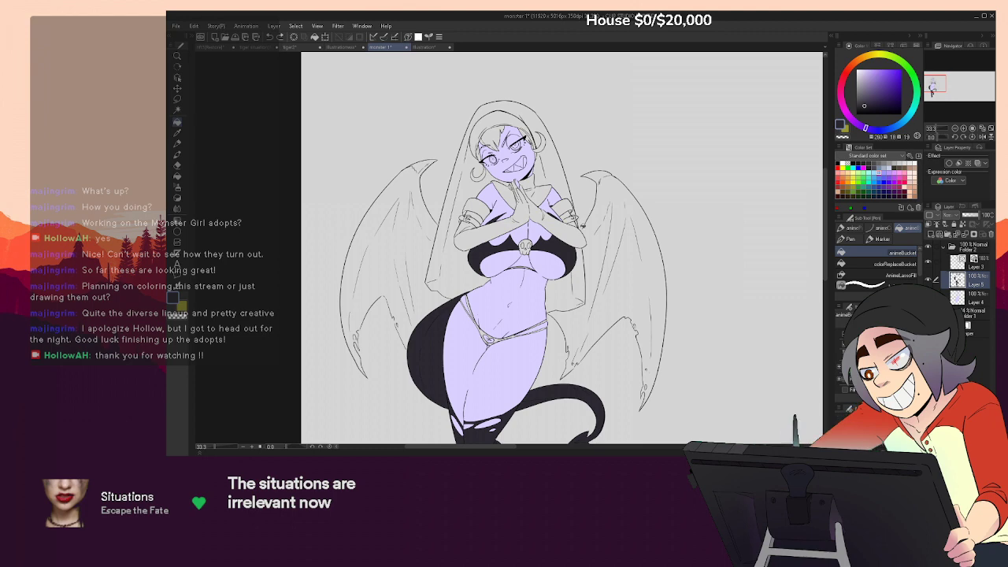
scroll(582, 231, up, 3)
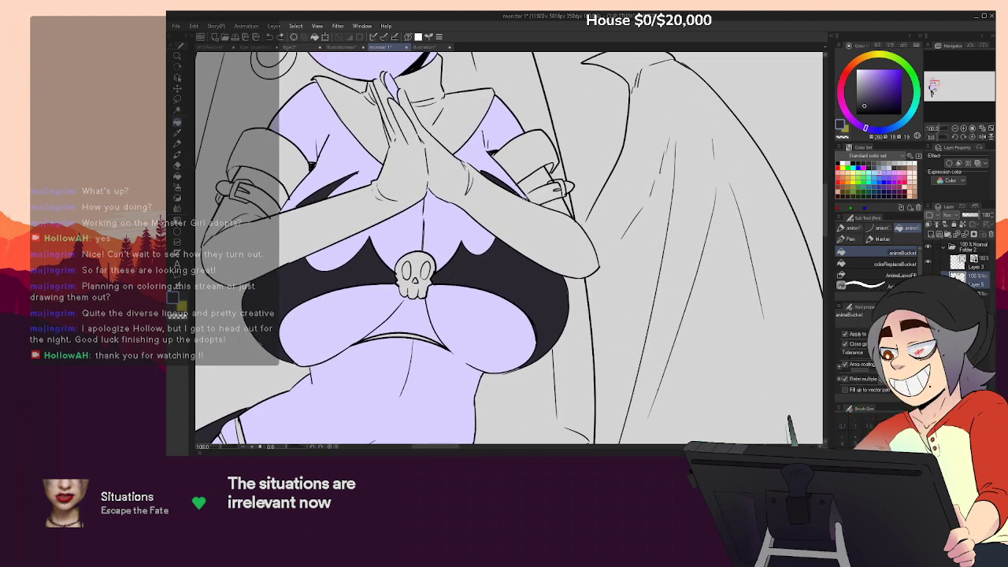
key(p)
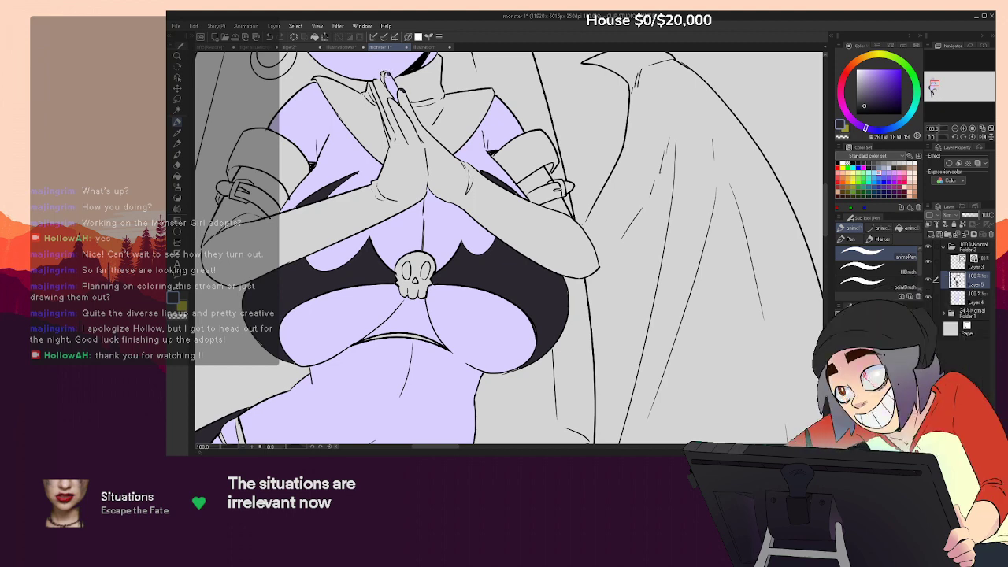
key(g)
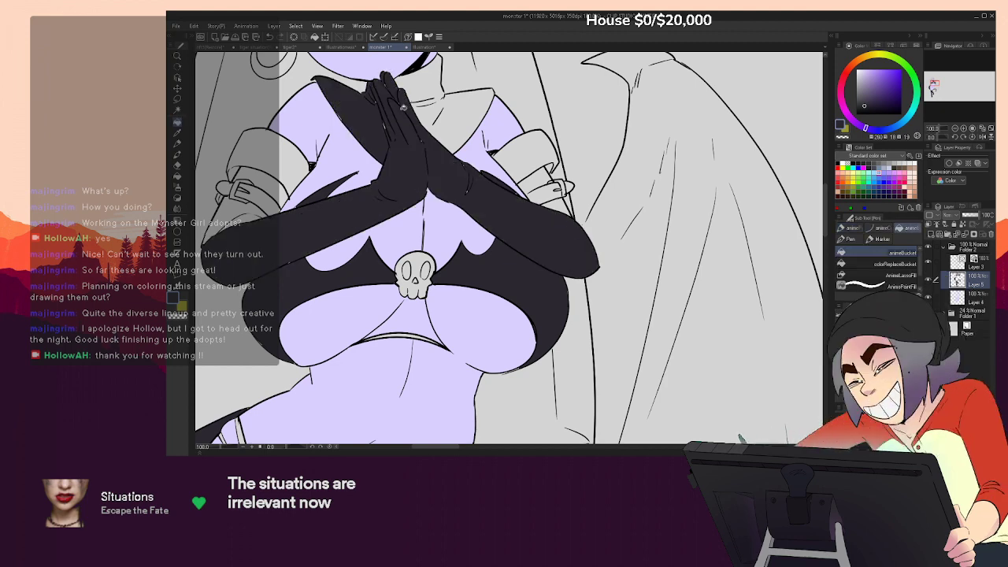
key(p)
key(g)
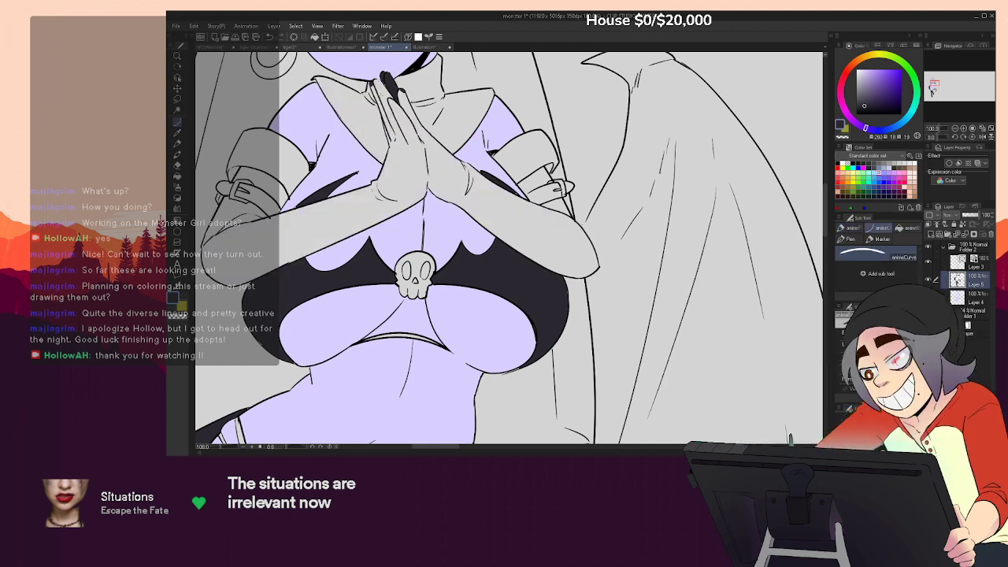
click(386, 95)
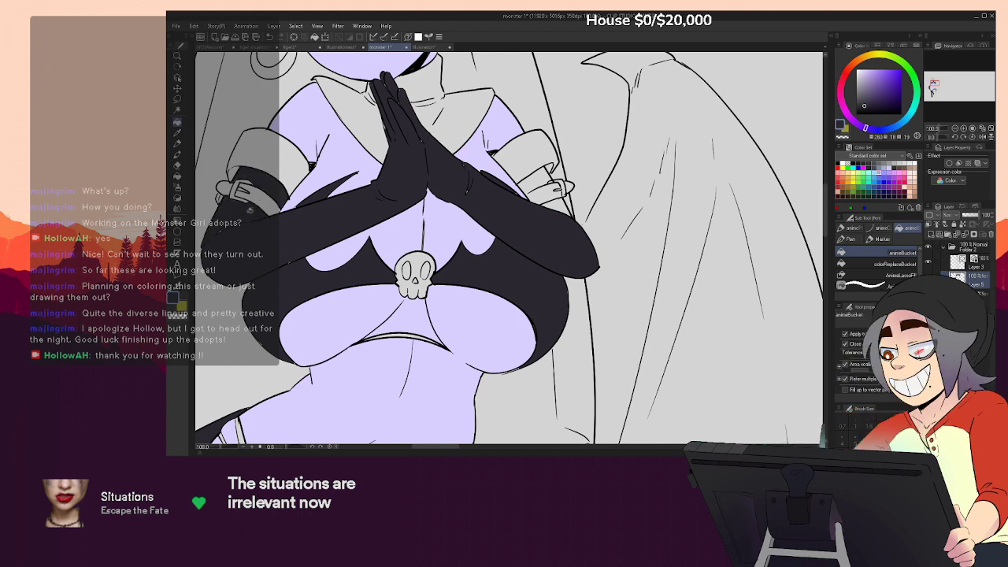
Bucket-fill both upper glove cuffs and the straps on the wing-side arm with the dark muted purple, touching up leftover gaps
click(275, 162)
click(533, 144)
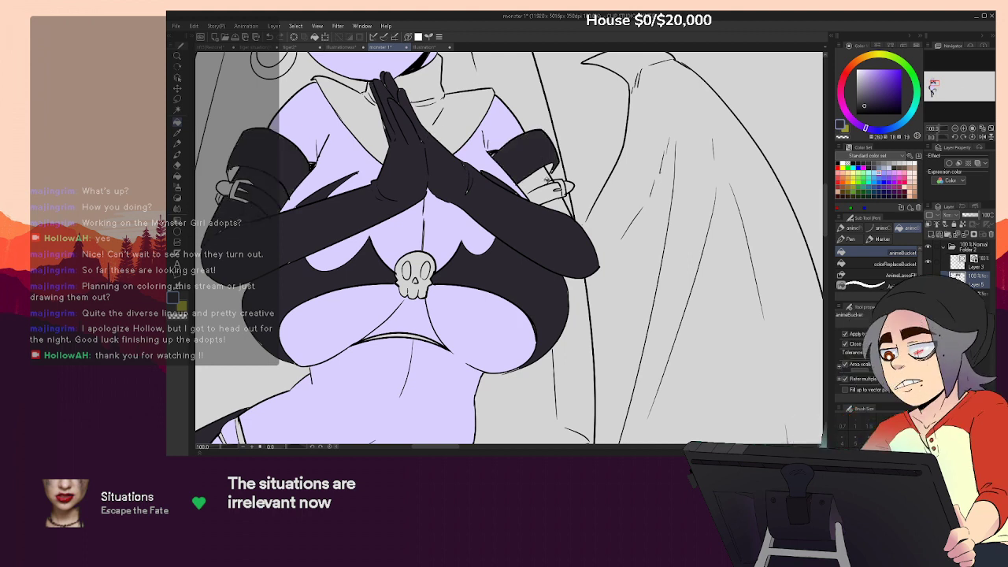
click(545, 179)
click(546, 193)
click(557, 205)
key(p)
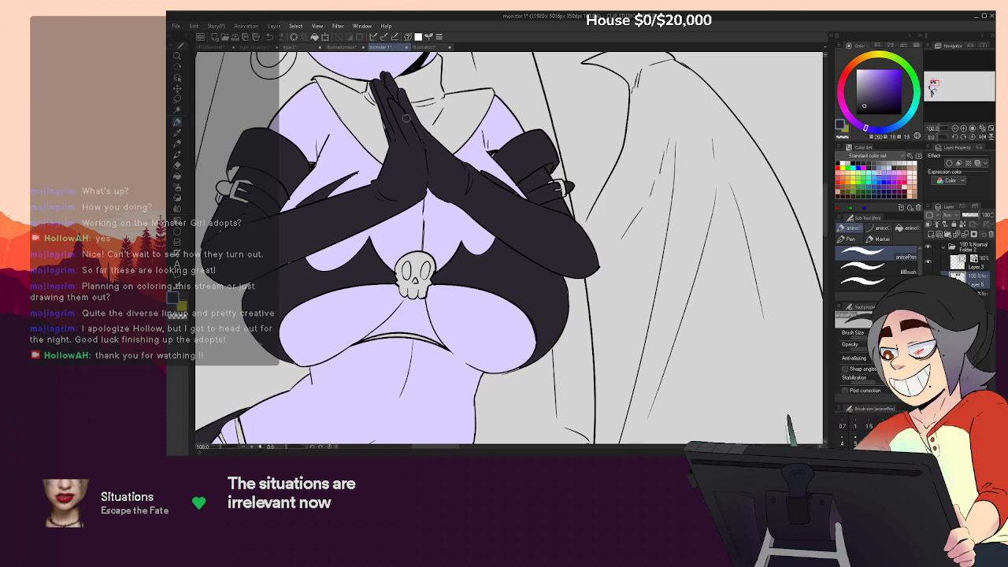
mouse_move(551, 165)
mouse_down()
mouse_move(565, 179)
mouse_move(567, 217)
mouse_up()
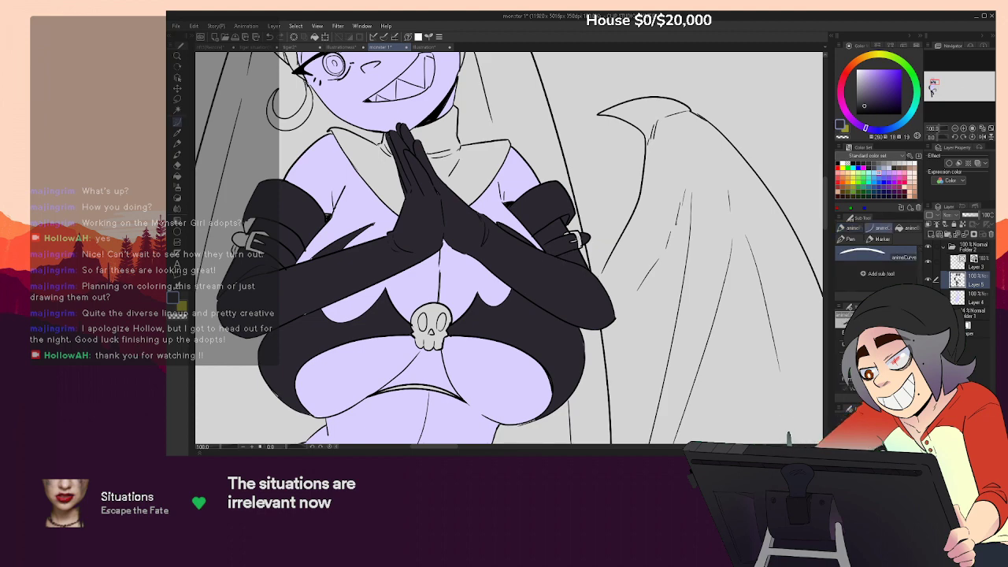
Fill the buckle and strap on the other arm's glove and the skull ornament's eye sockets with the dark muted purple
drag(547, 280, 736, 290)
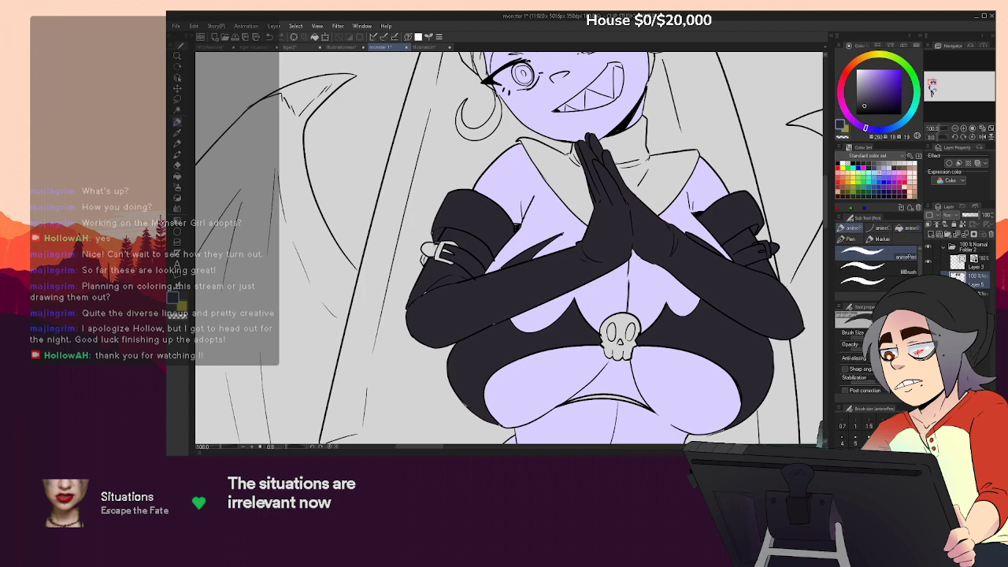
key(g)
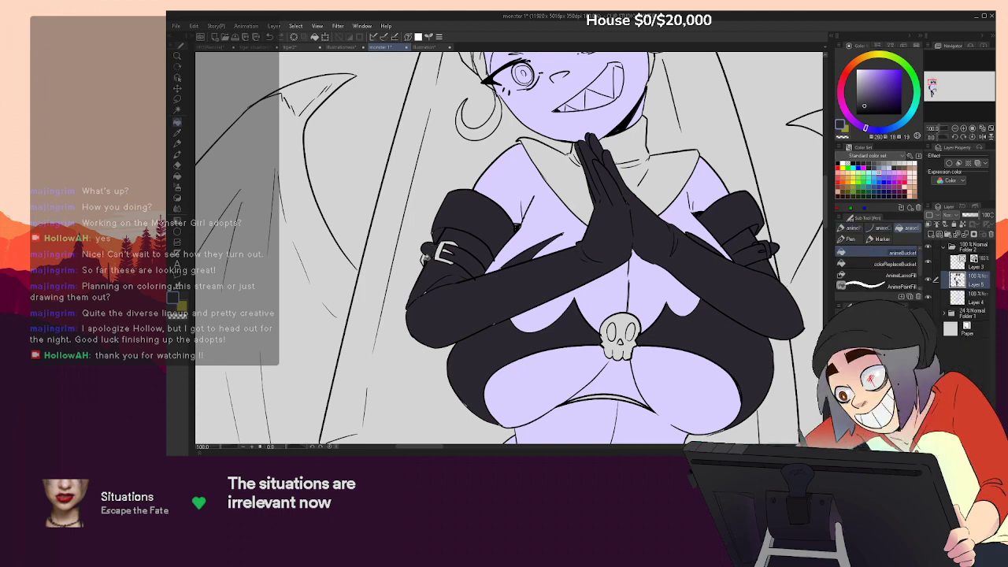
key(p)
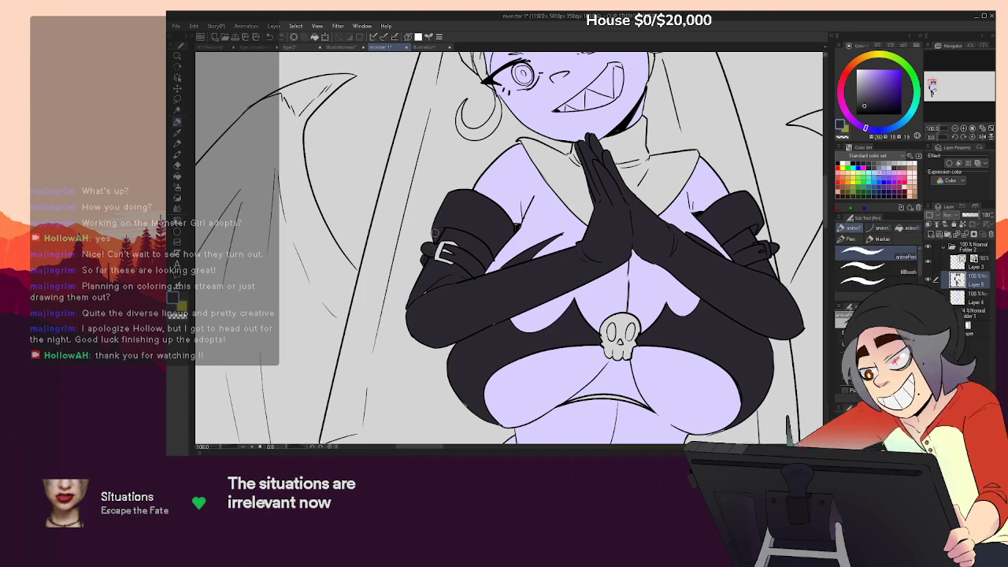
drag(454, 237, 460, 242)
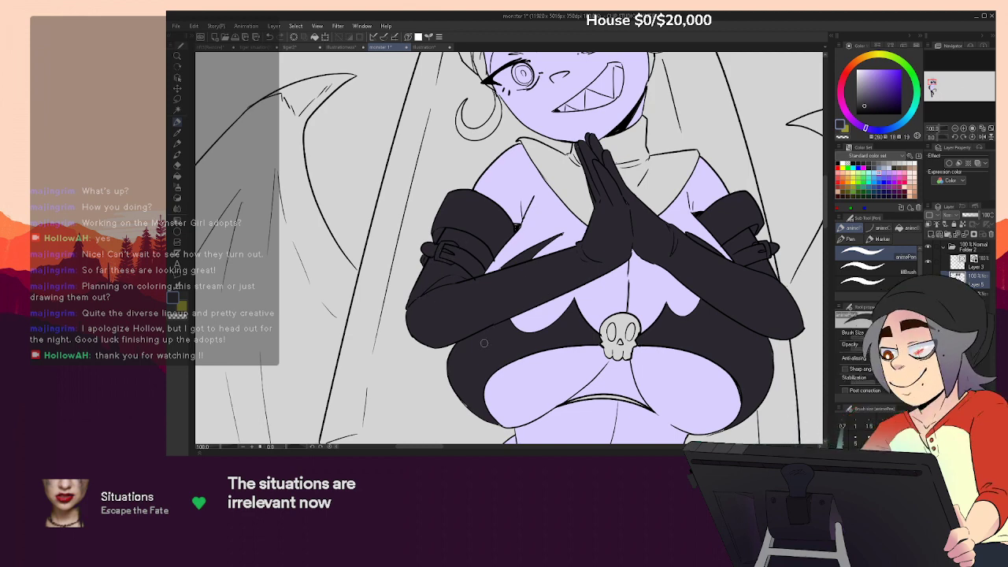
key(p)
key(g)
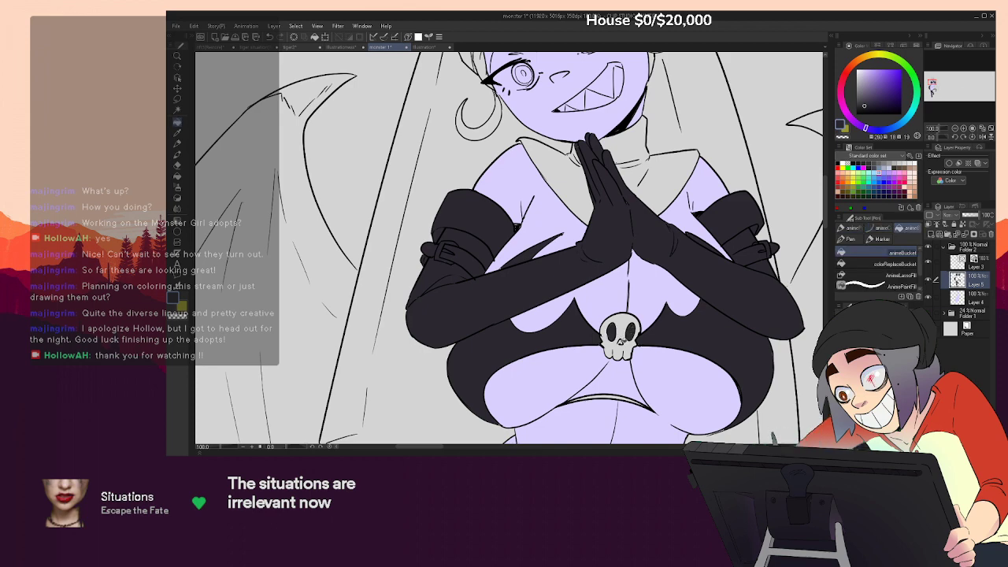
Bucket-fill the nun's veil around the head and behind both sides of the body with the dark muted purple, patching missed spots
drag(663, 283, 633, 389)
click(688, 254)
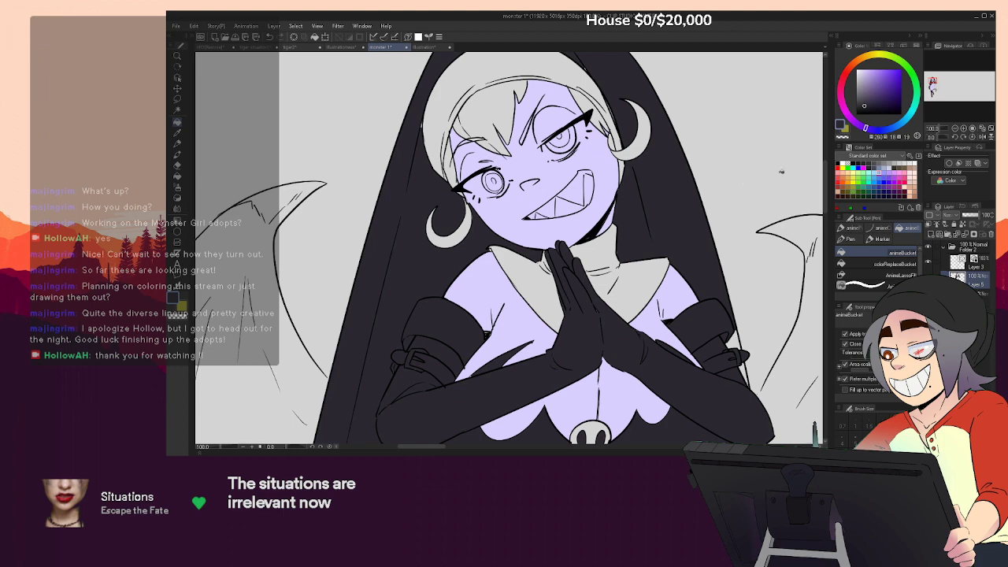
drag(614, 86, 637, 144)
key(p)
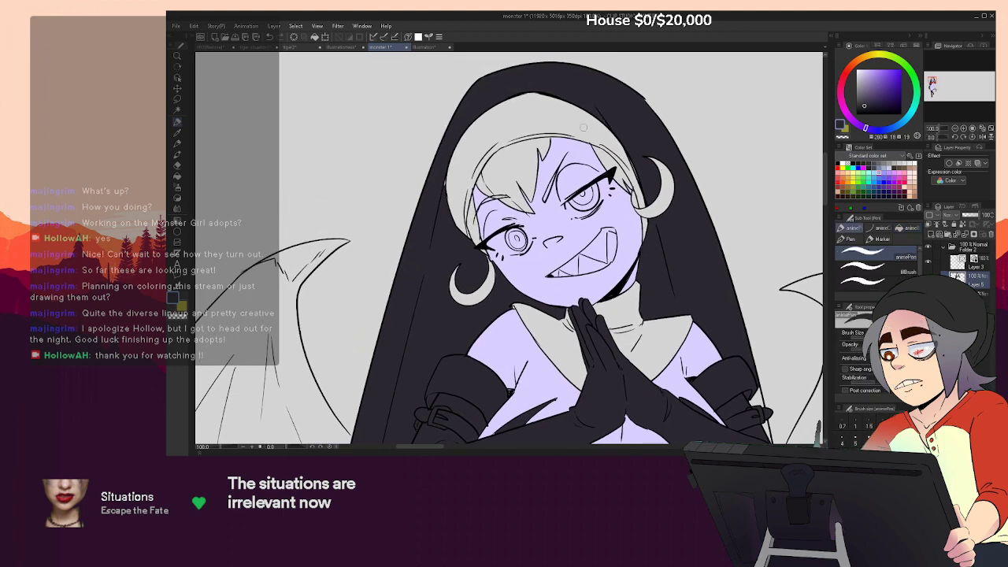
scroll(682, 273, down, 5)
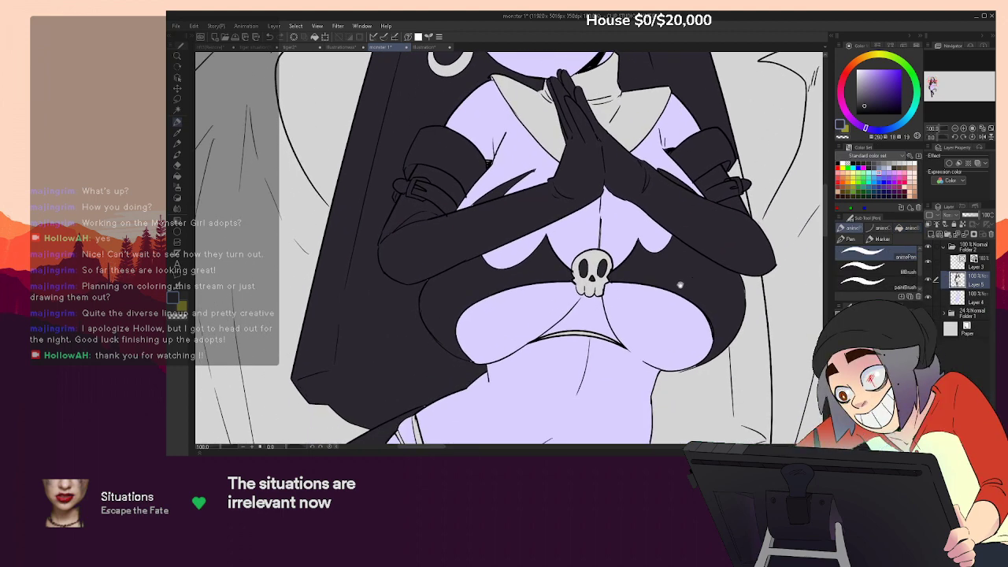
scroll(681, 273, down, 3)
key(g)
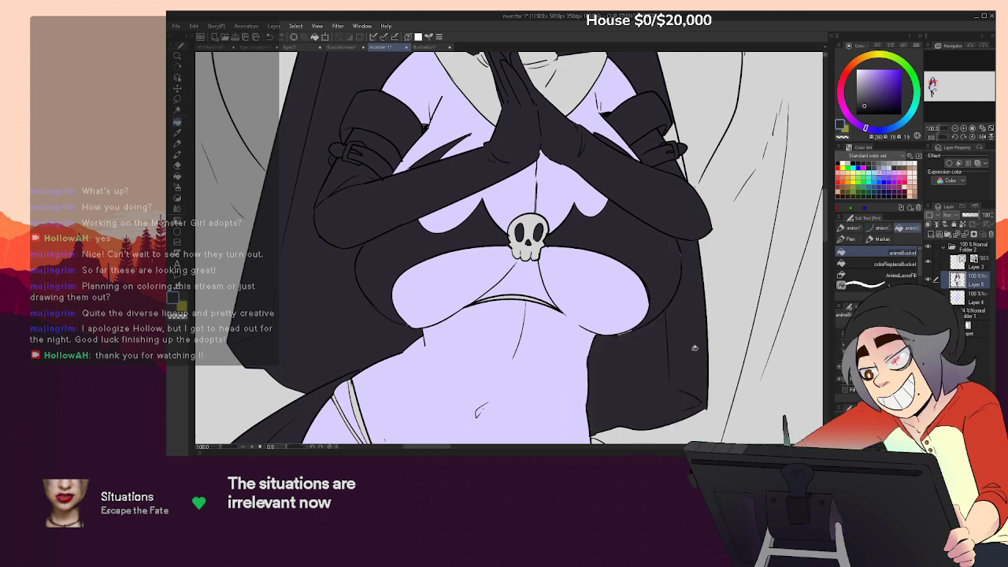
key(p)
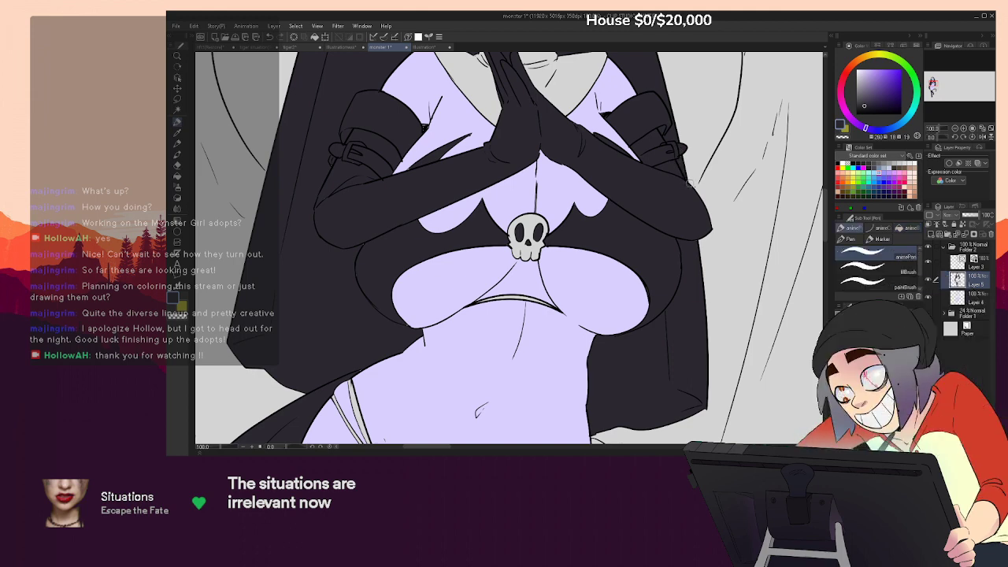
Fill the thin curved strip beneath the bust with the dark muted purple and touch up its ends
click(956, 128)
click(956, 128)
mouse_move(664, 271)
mouse_down()
mouse_move(699, 196)
mouse_move(720, 233)
mouse_move(714, 171)
mouse_move(716, 279)
mouse_up()
click(963, 128)
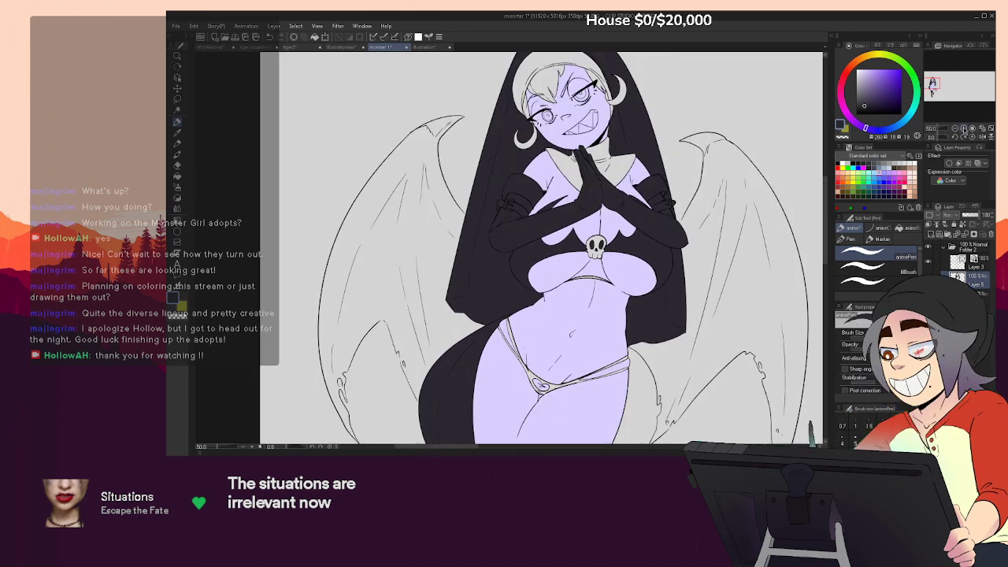
click(964, 129)
drag(696, 313, 693, 247)
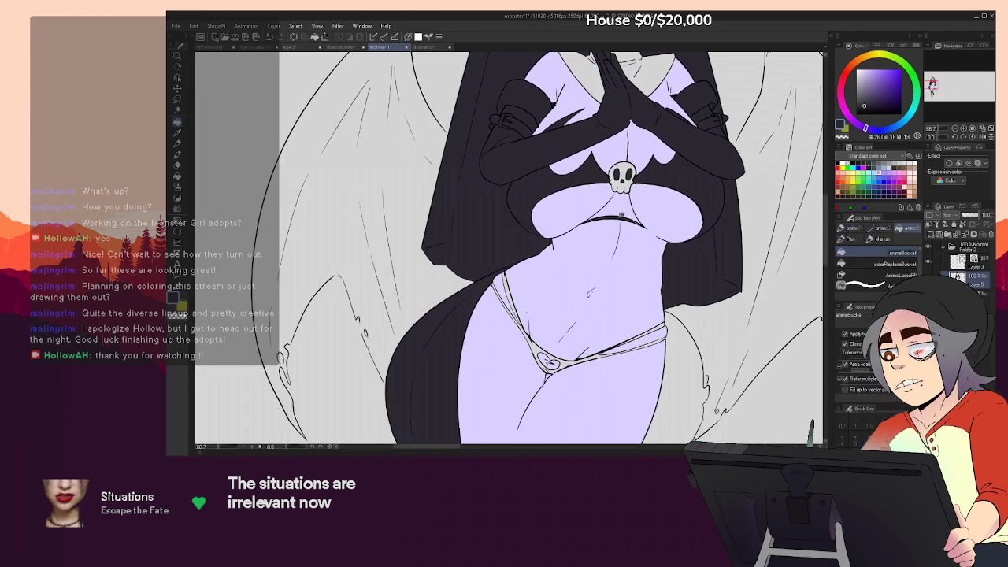
drag(582, 223, 602, 218)
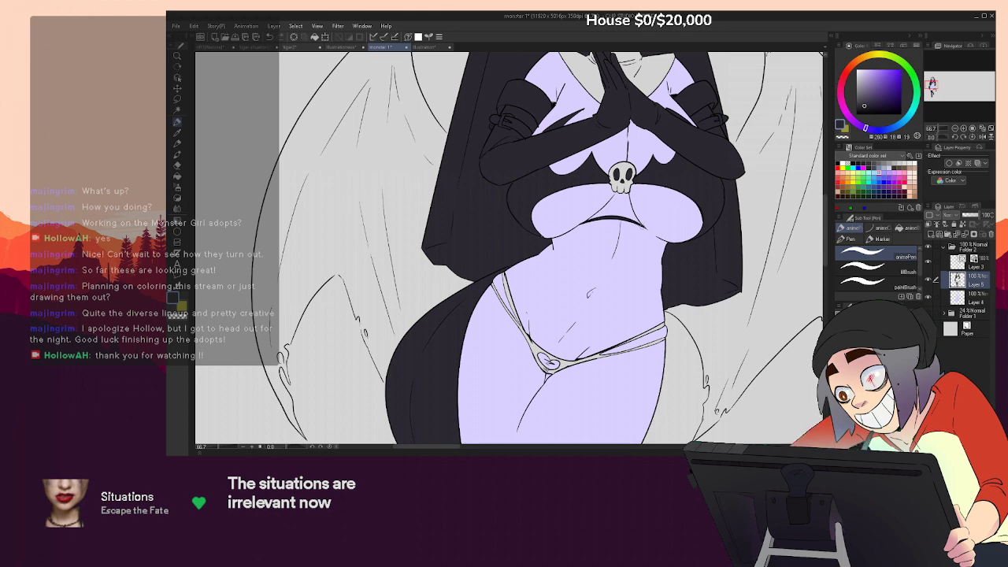
Bucket-fill the bikini bottom and its hip straps with the dark muted purple, touching up the thin ends
key(g)
click(539, 359)
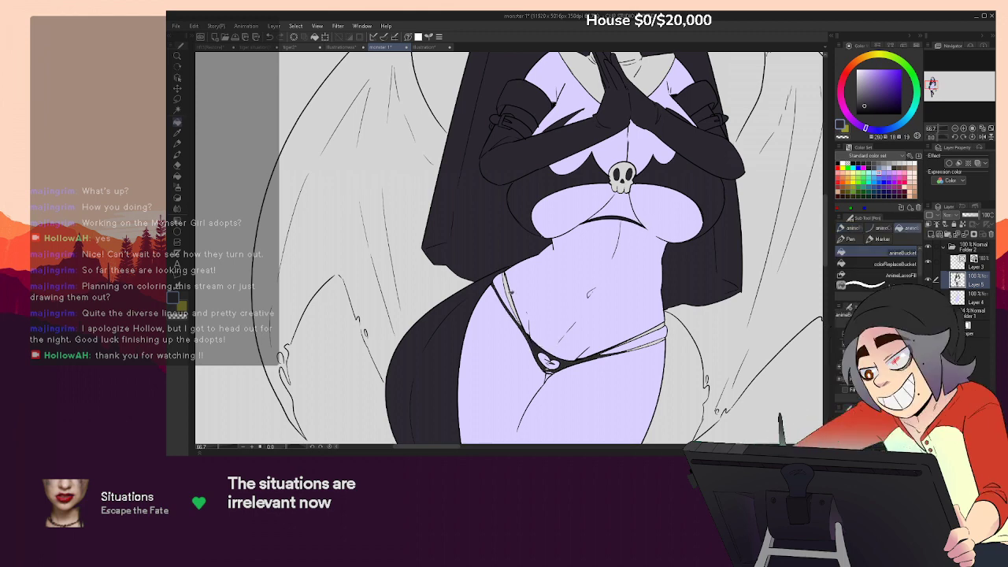
click(510, 297)
key(p)
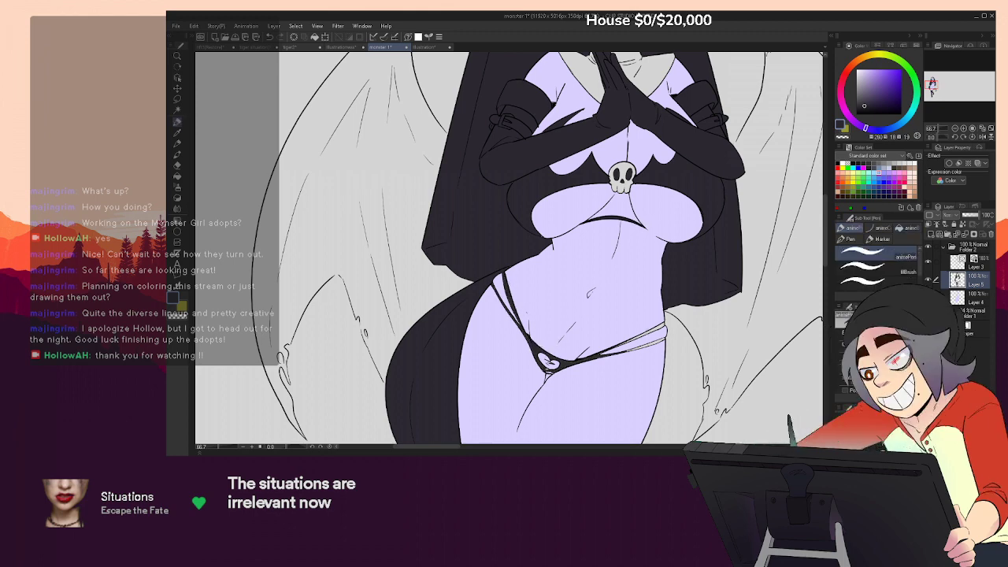
key(g)
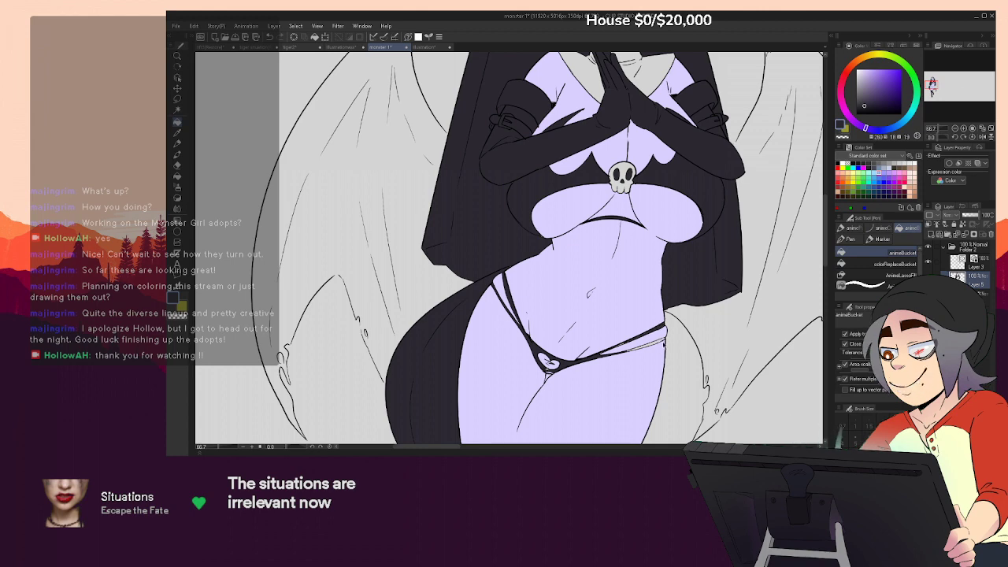
drag(662, 339, 630, 239)
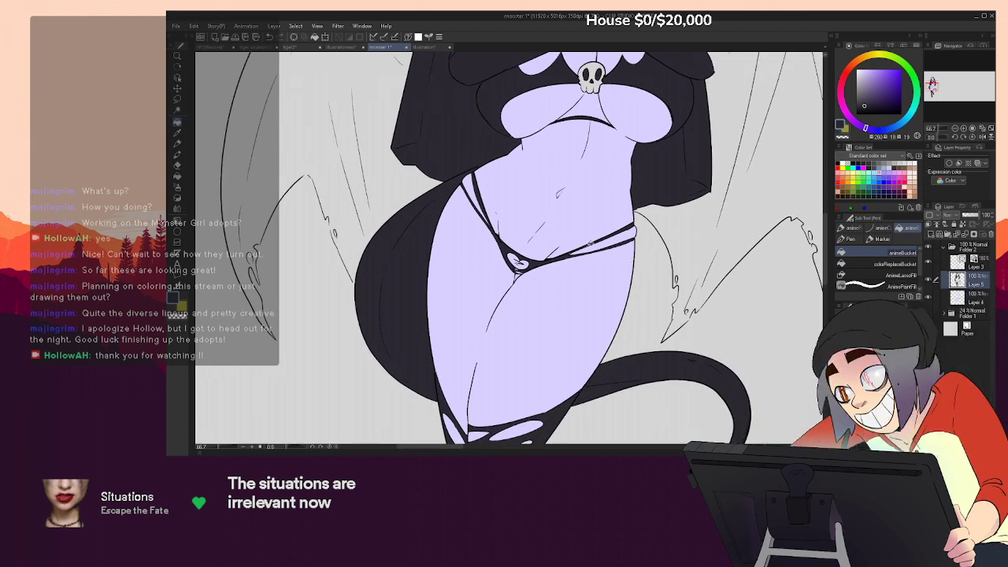
key(p)
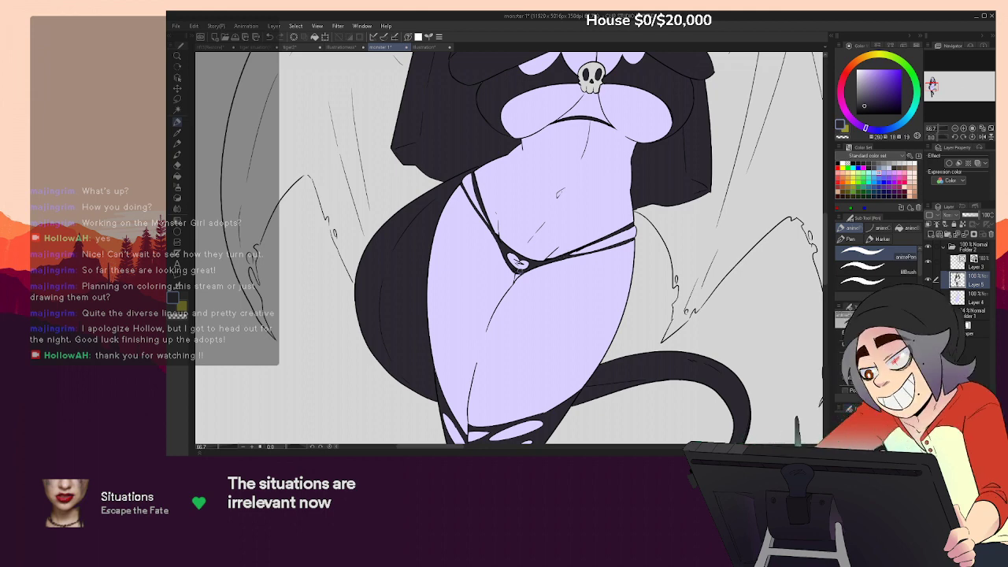
Choose a near-white colour and bucket-fill the headband under the veil, brightening the white for a second fill
scroll(511, 249, up, 5)
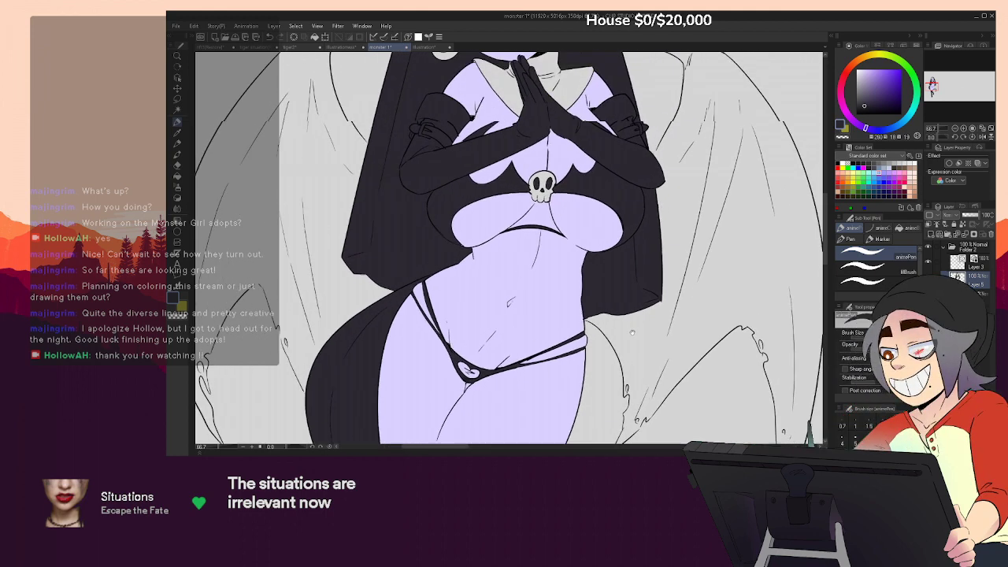
drag(686, 381, 690, 387)
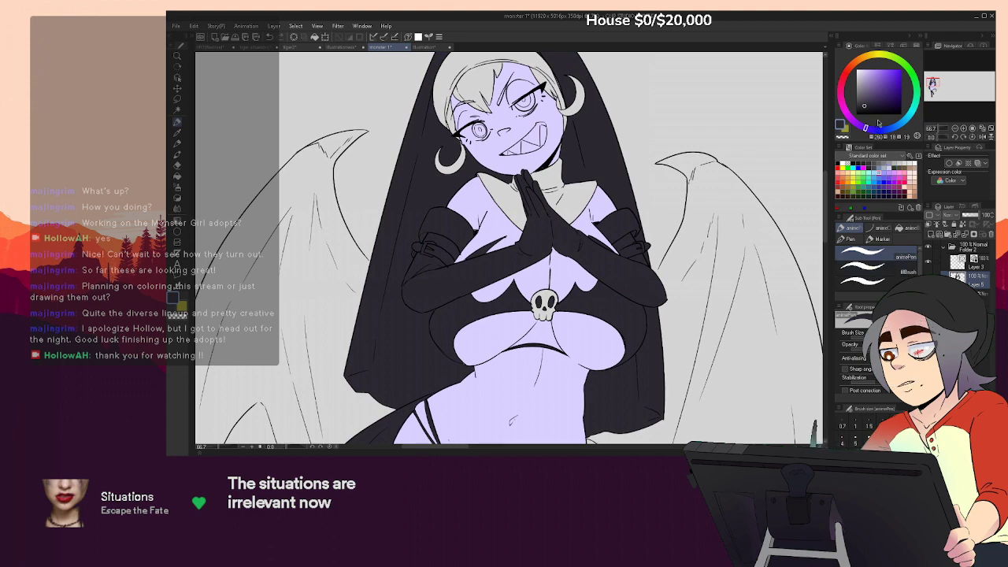
click(913, 163)
drag(504, 103, 530, 155)
key(g)
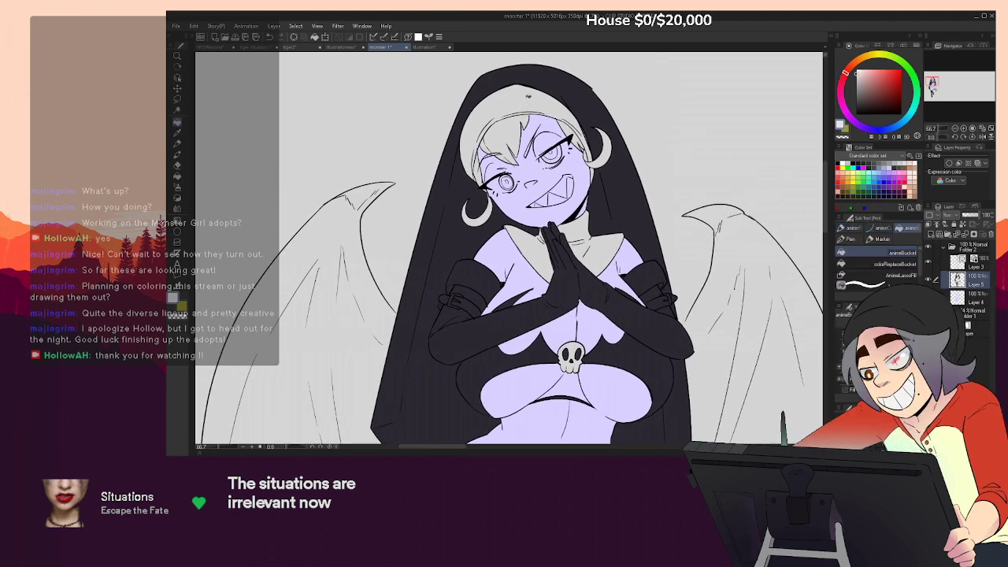
click(527, 96)
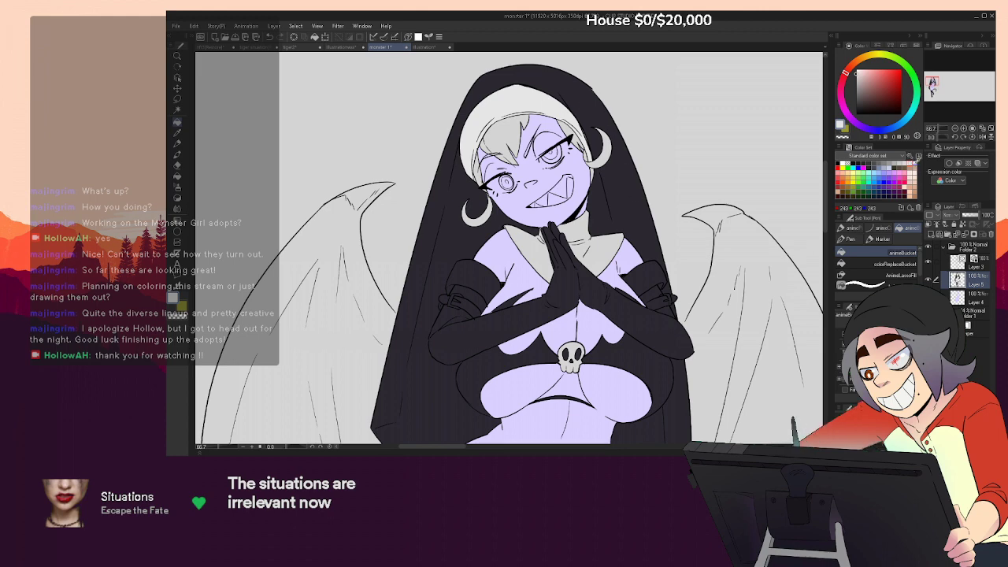
click(857, 72)
click(536, 101)
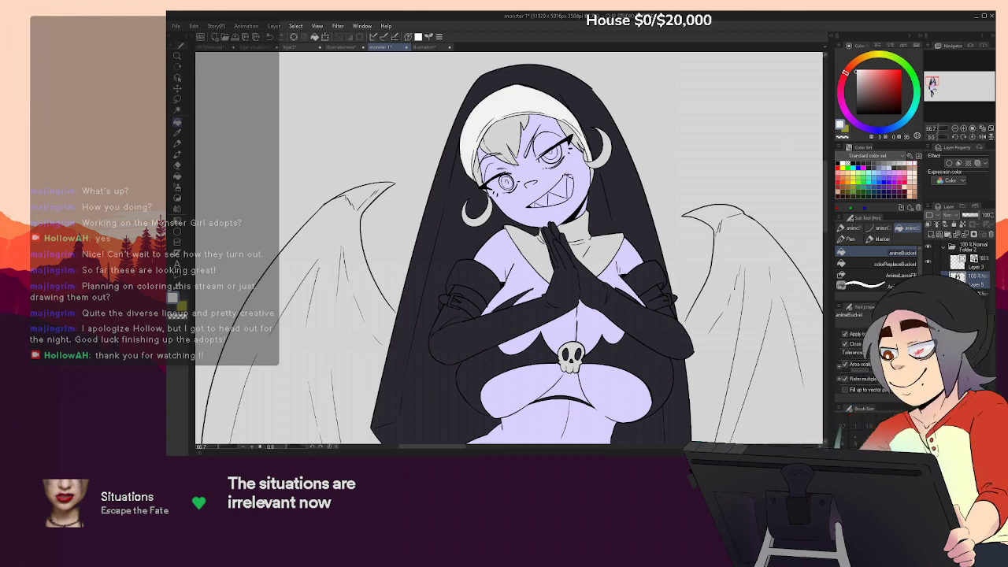
Bucket-fill both sides of the nun's collar and the skull ornament with the near-white
key(p)
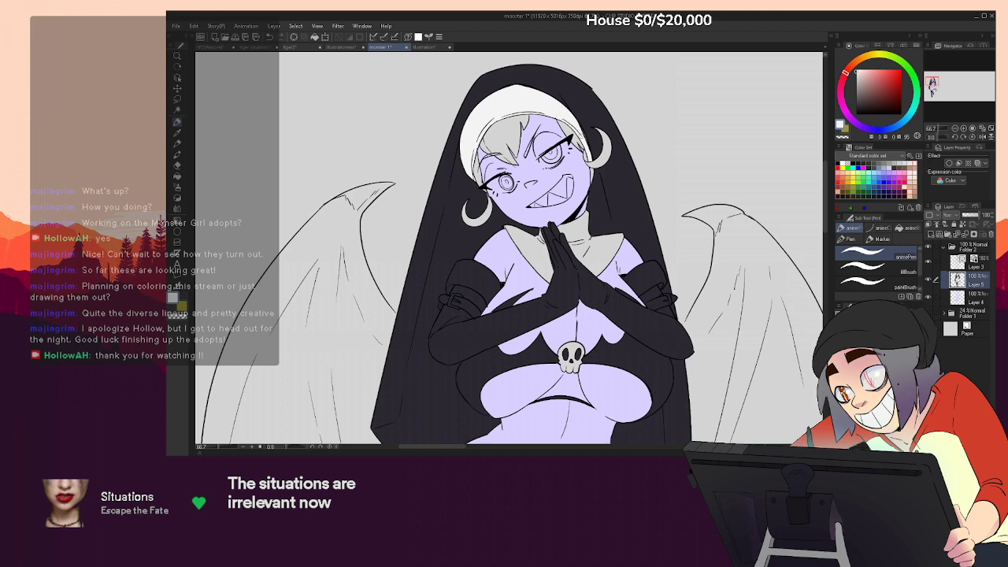
key(g)
click(592, 242)
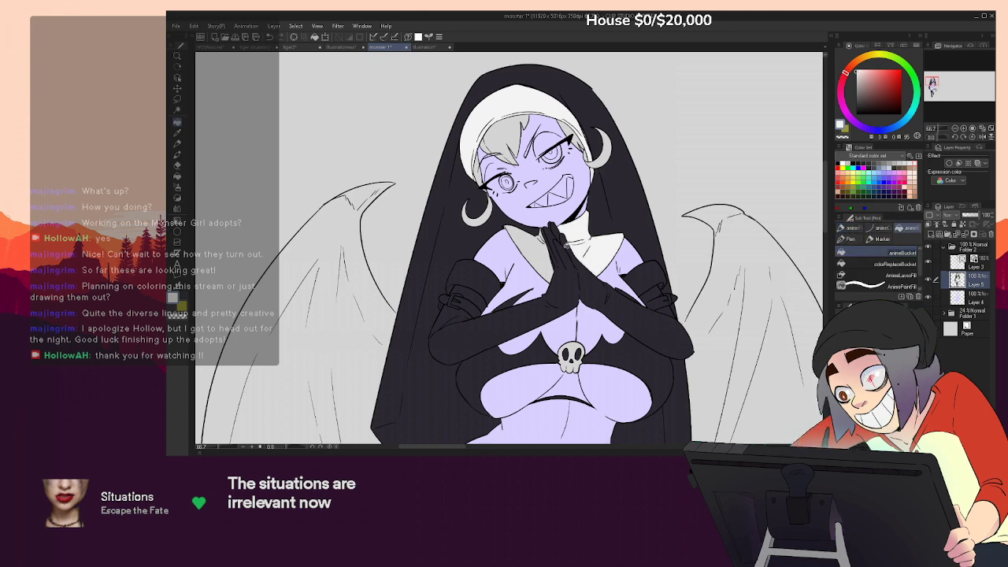
click(526, 248)
key(p)
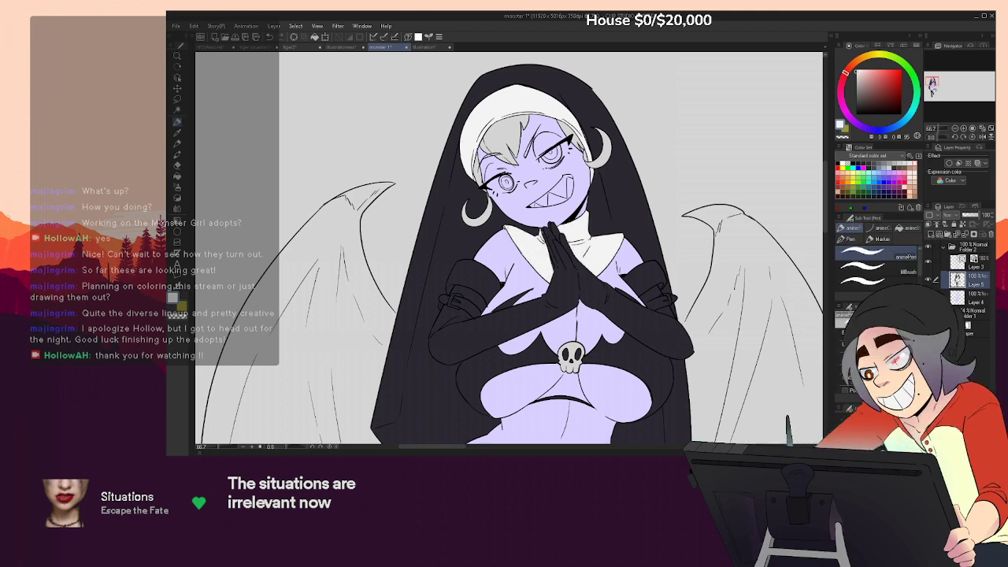
drag(605, 233, 610, 168)
key(g)
click(583, 283)
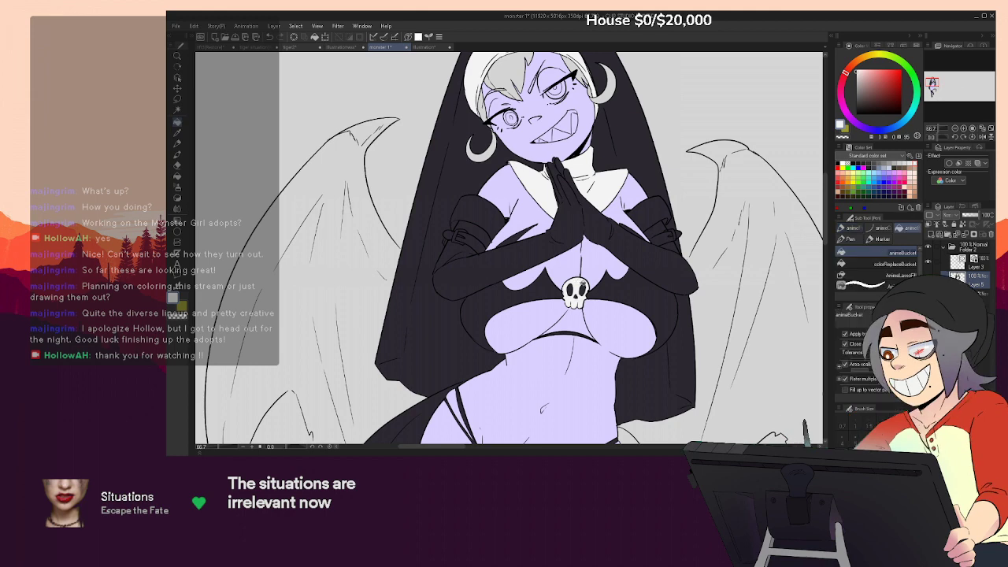
Add a new layer for the wings and choose a very dark brown as the drawing colour
click(956, 129)
click(956, 129)
click(956, 129)
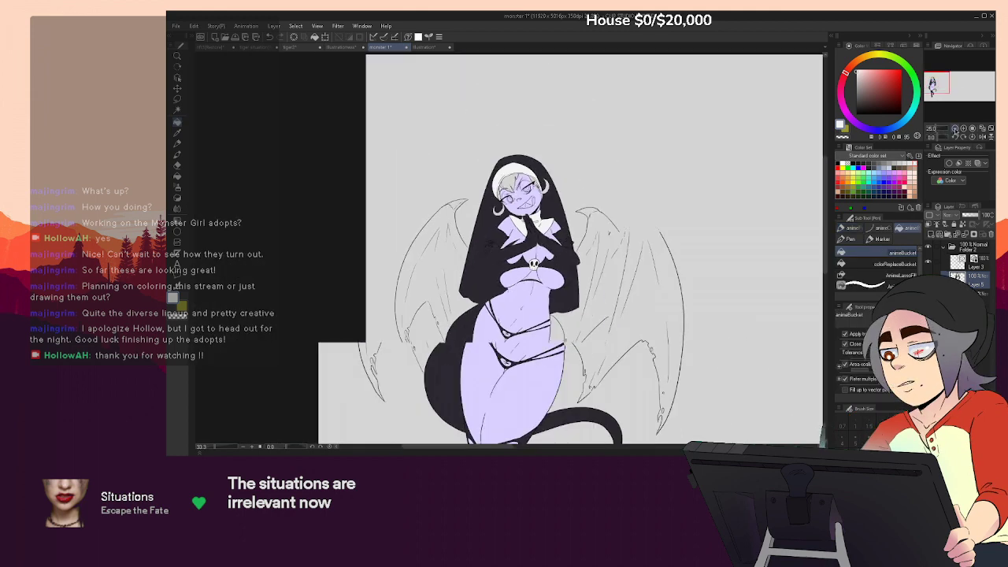
drag(716, 276, 701, 225)
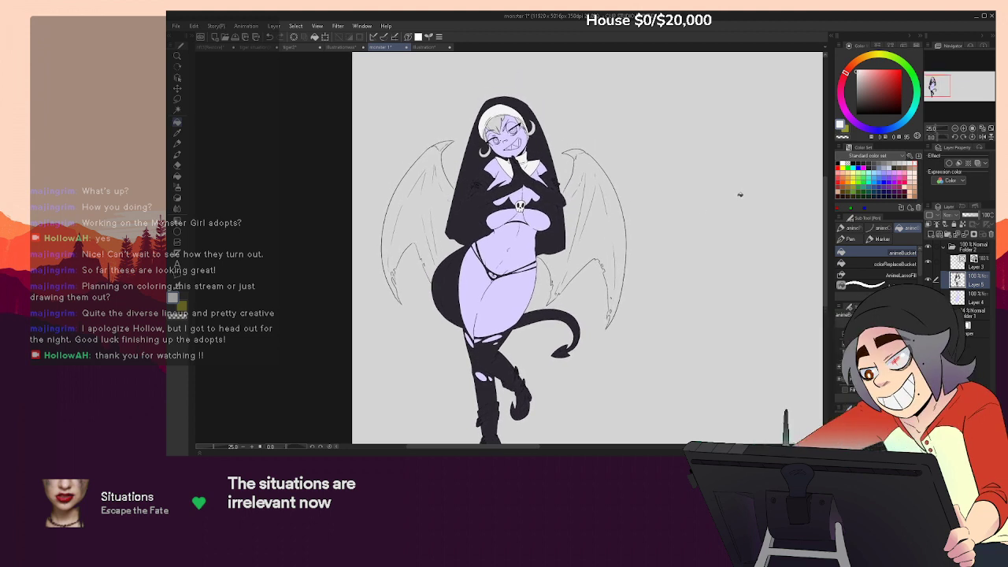
click(867, 105)
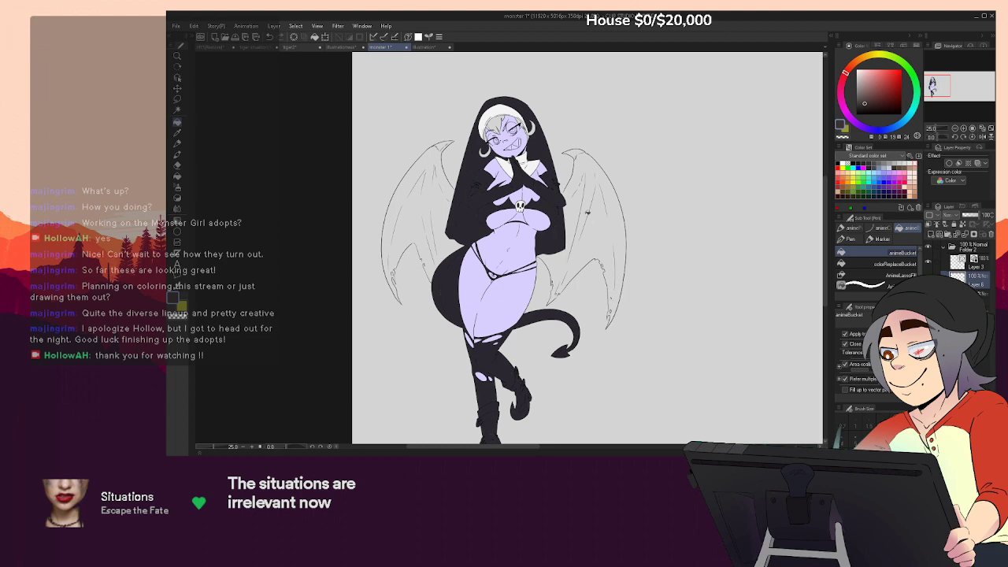
Close the line gaps along the right-hand wing's edge with the pen and bucket-fill that wing with the dark brown
scroll(596, 194, up, 3)
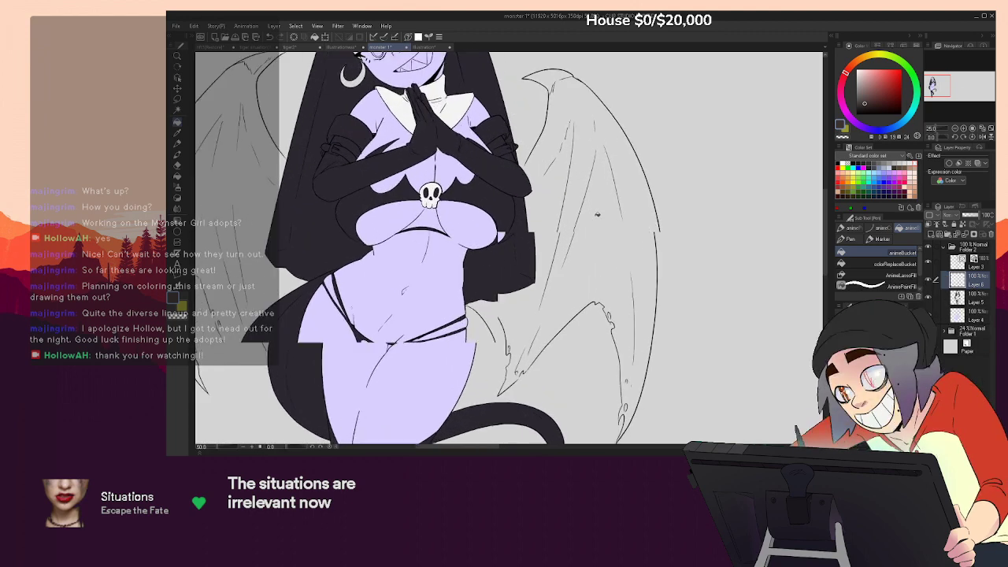
key(p)
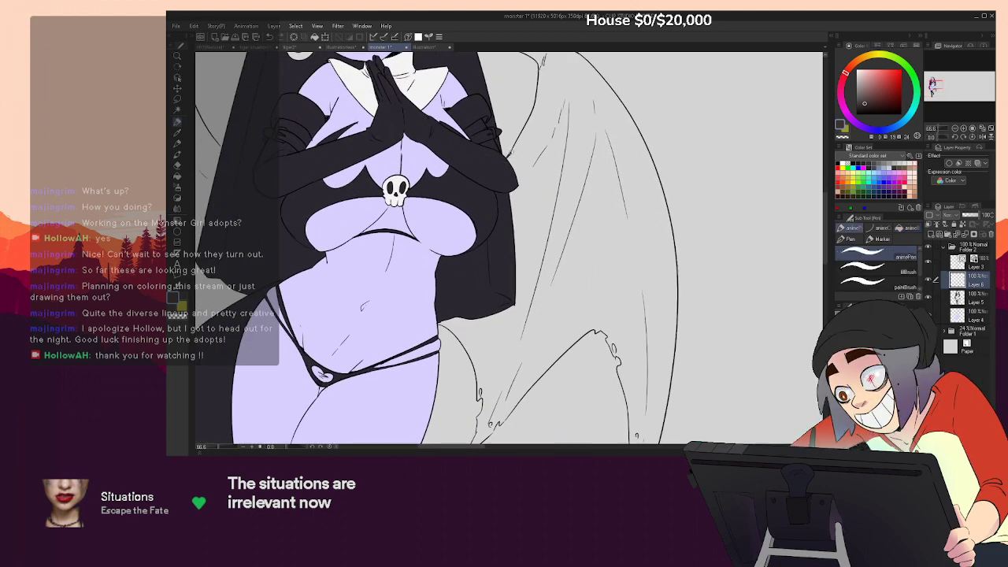
drag(514, 148, 510, 155)
mouse_move(640, 215)
mouse_down()
mouse_move(639, 278)
mouse_move(633, 144)
mouse_up()
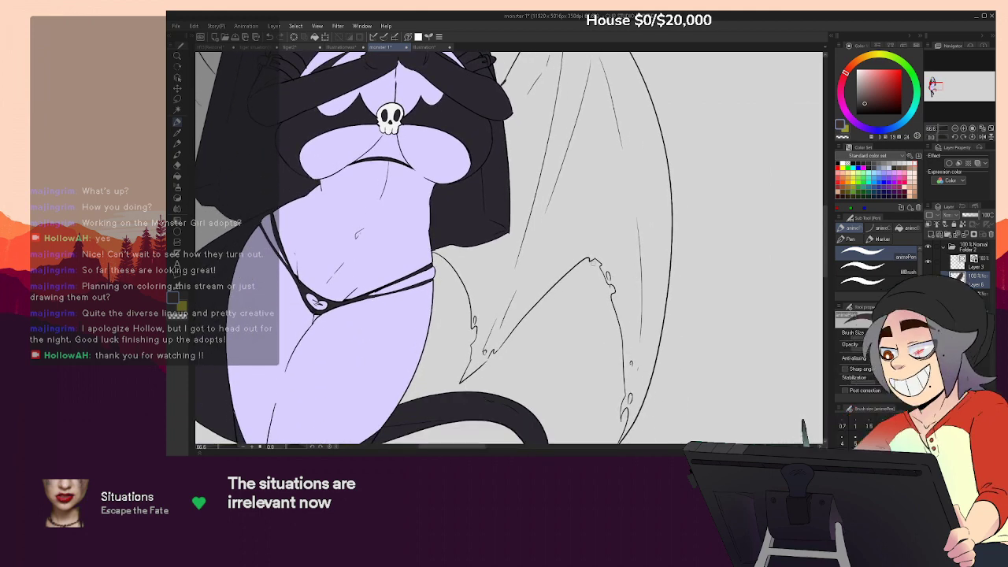
drag(490, 354, 494, 353)
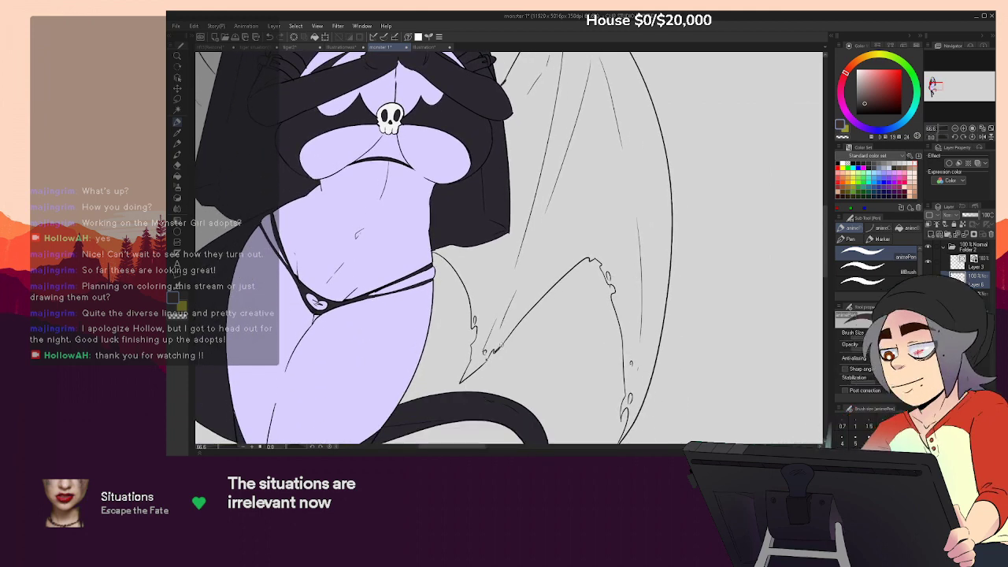
key(g)
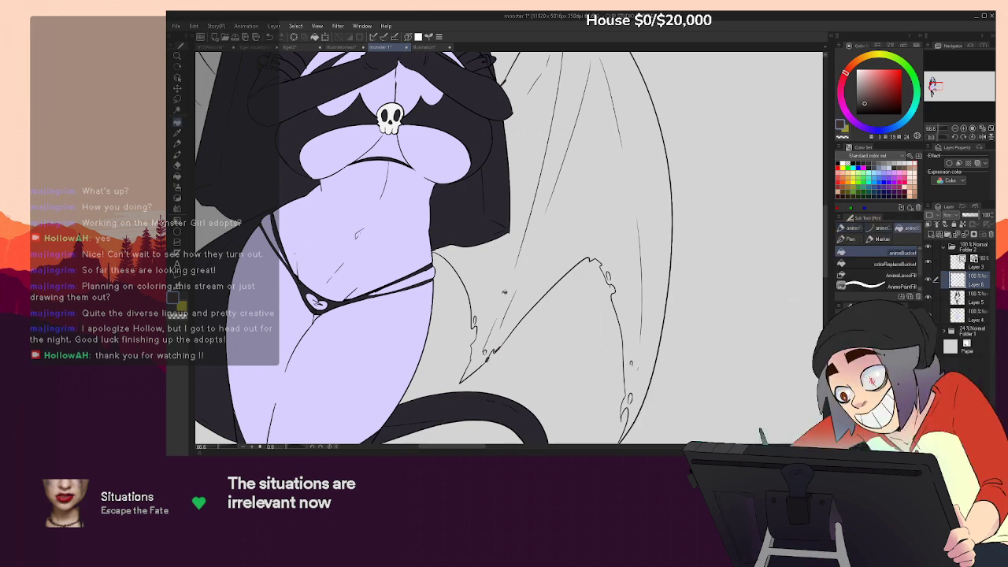
click(536, 292)
drag(655, 244, 668, 313)
drag(566, 256, 603, 326)
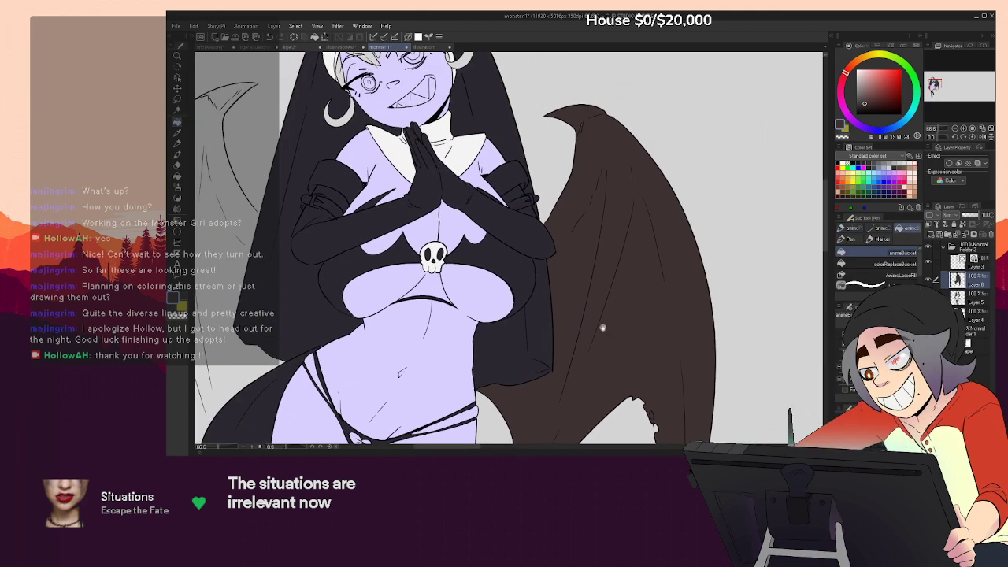
Close the line gaps on the left-hand wing's ragged edge and bucket-fill the wing dark brown, leaving its torn holes empty
drag(536, 304, 727, 297)
key(p)
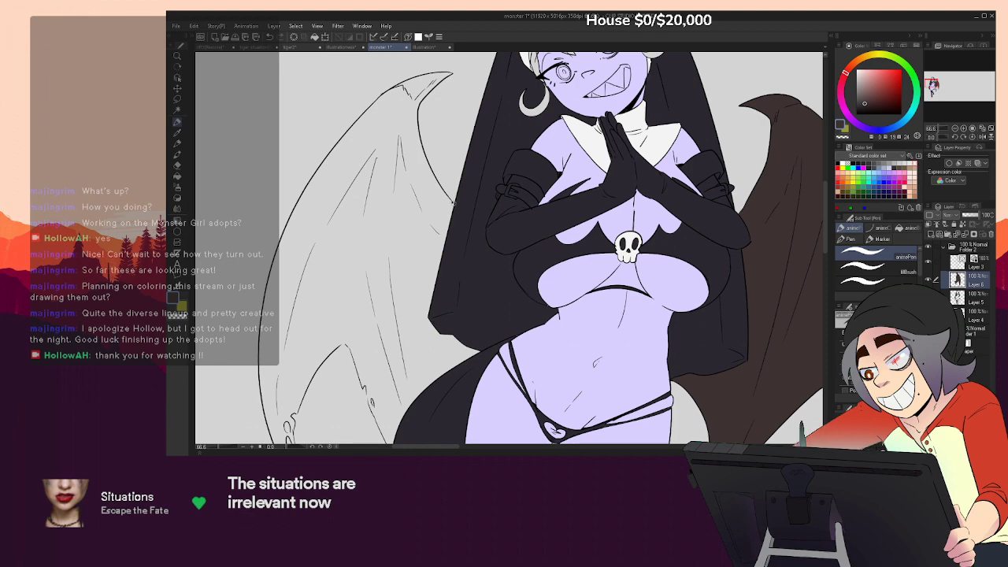
drag(386, 290, 445, 181)
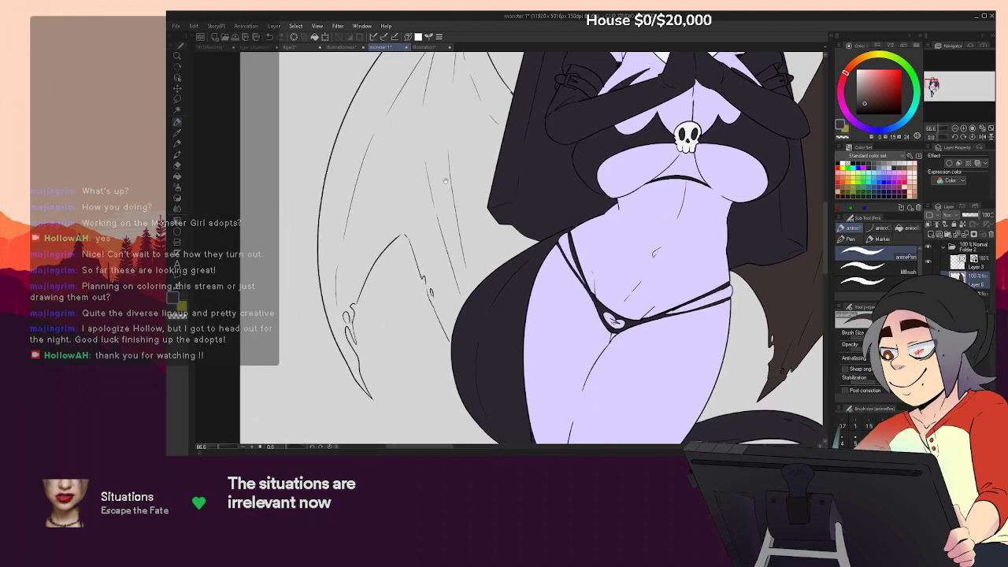
drag(398, 236, 408, 239)
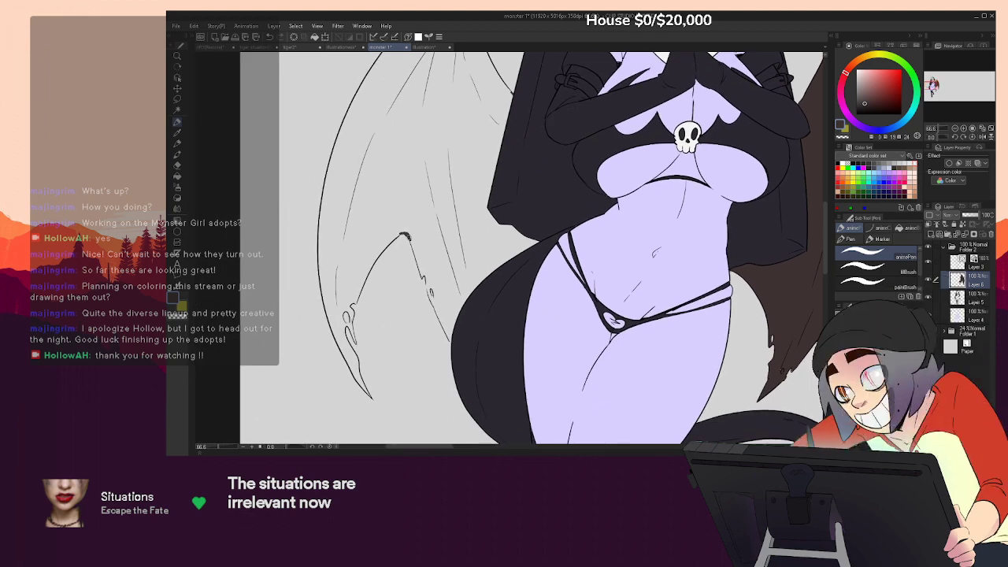
drag(426, 283, 433, 309)
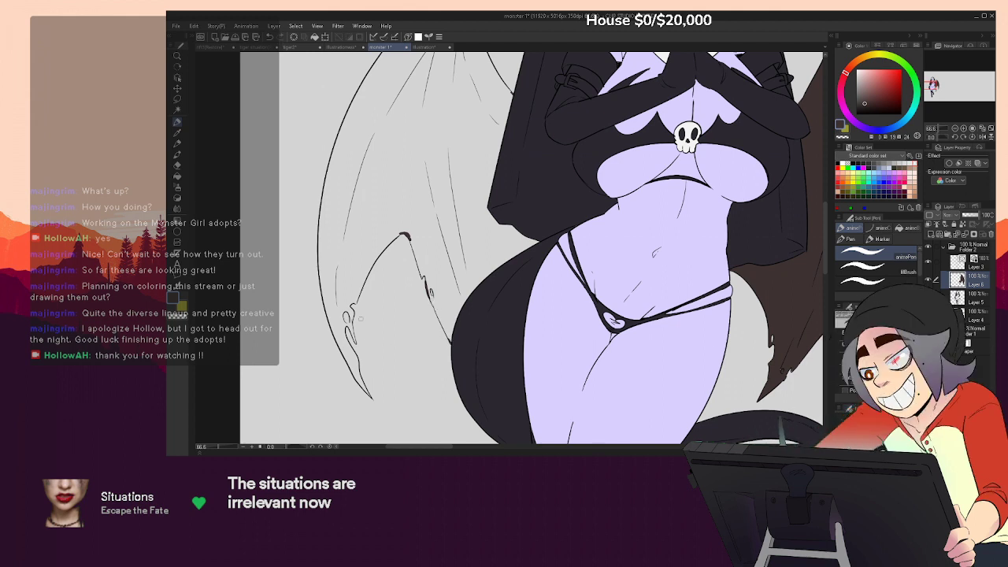
key(g)
click(498, 288)
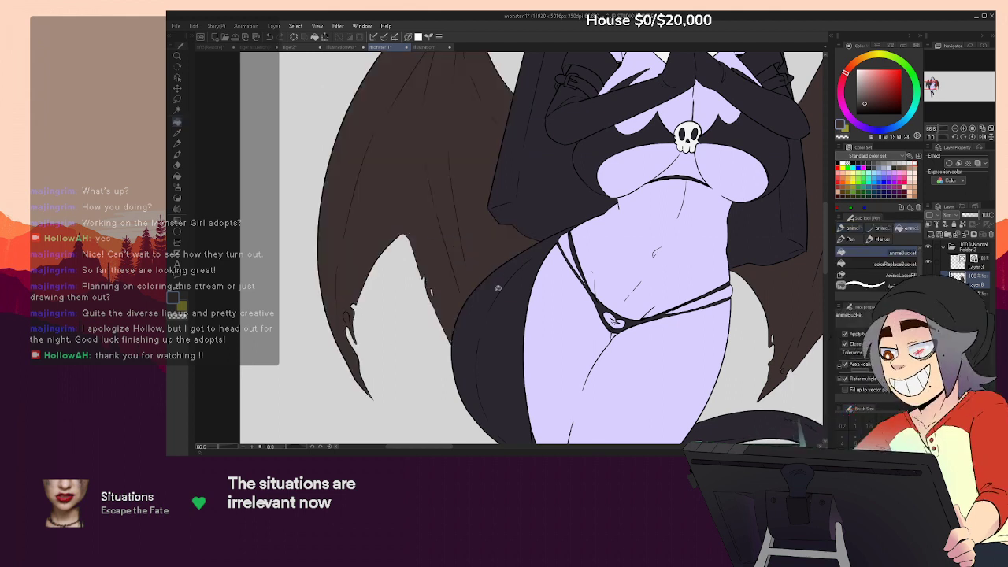
key(ctrl+z)
click(404, 237)
key(e)
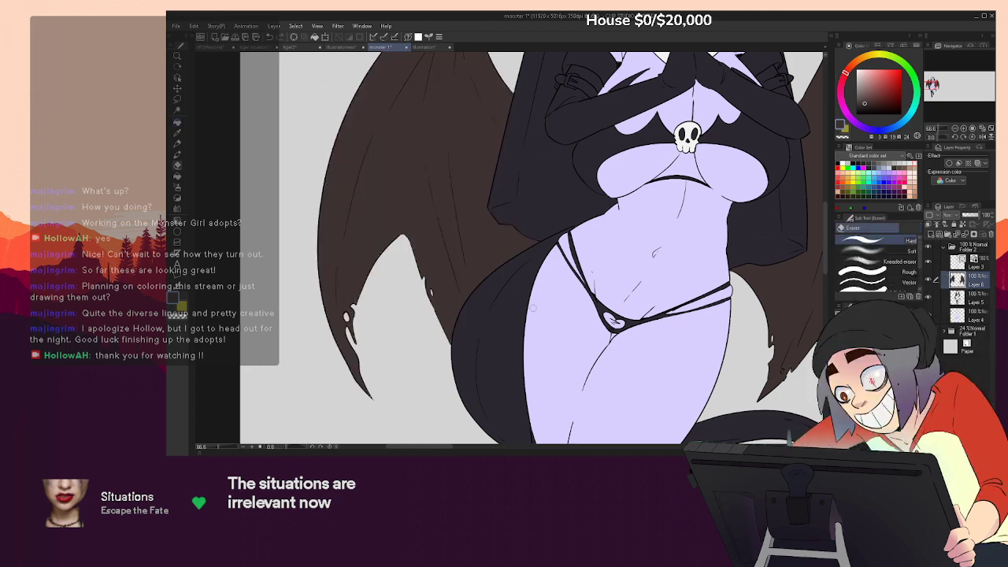
Try the wings' dark brown as the fill colour for the tail
drag(722, 344, 597, 232)
key(g)
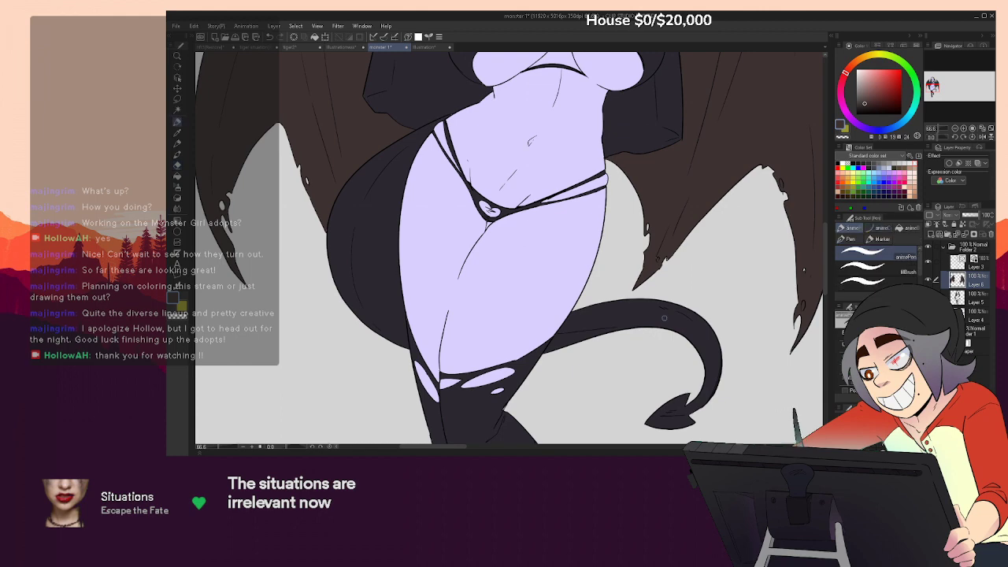
click(673, 314)
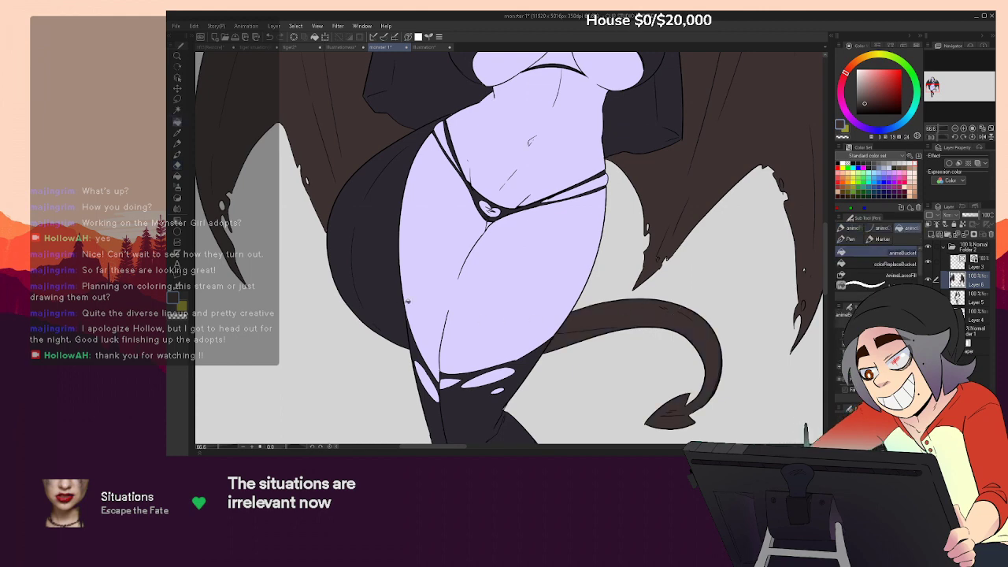
click(954, 128)
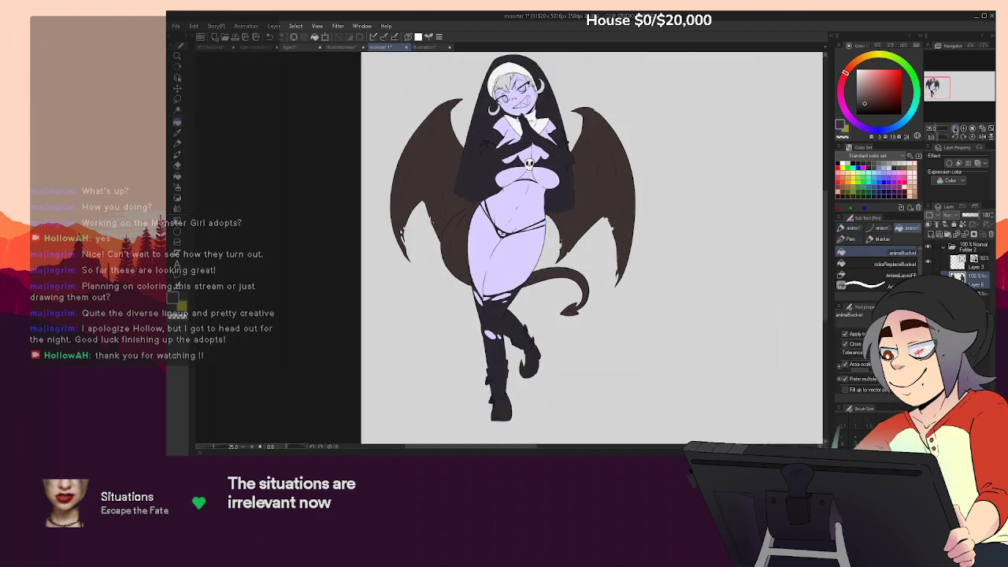
key(ctrl+z)
Add another layer, choose a warm golden yellow, and bucket-fill the hair and both crescent earrings
drag(697, 247, 697, 367)
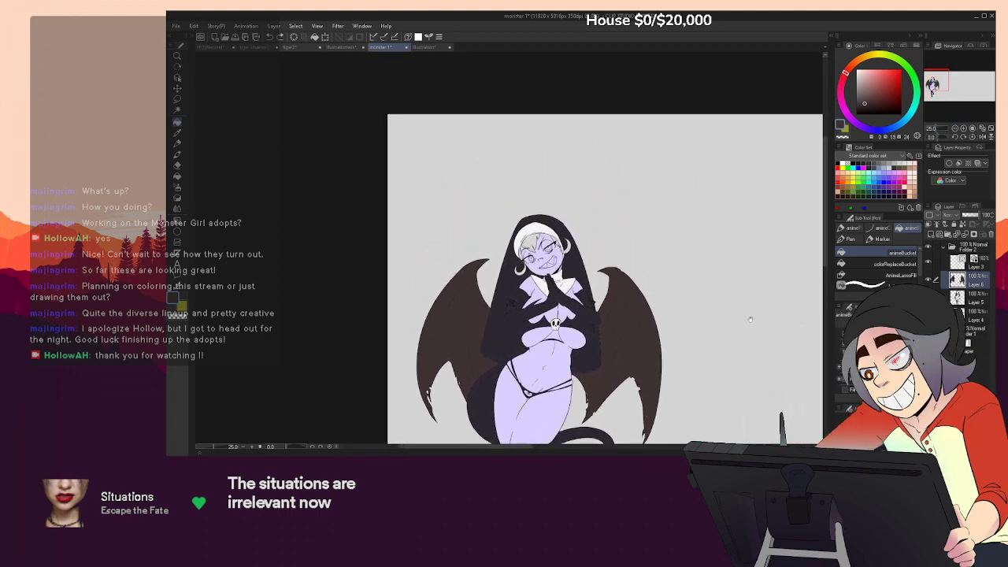
click(965, 128)
click(965, 128)
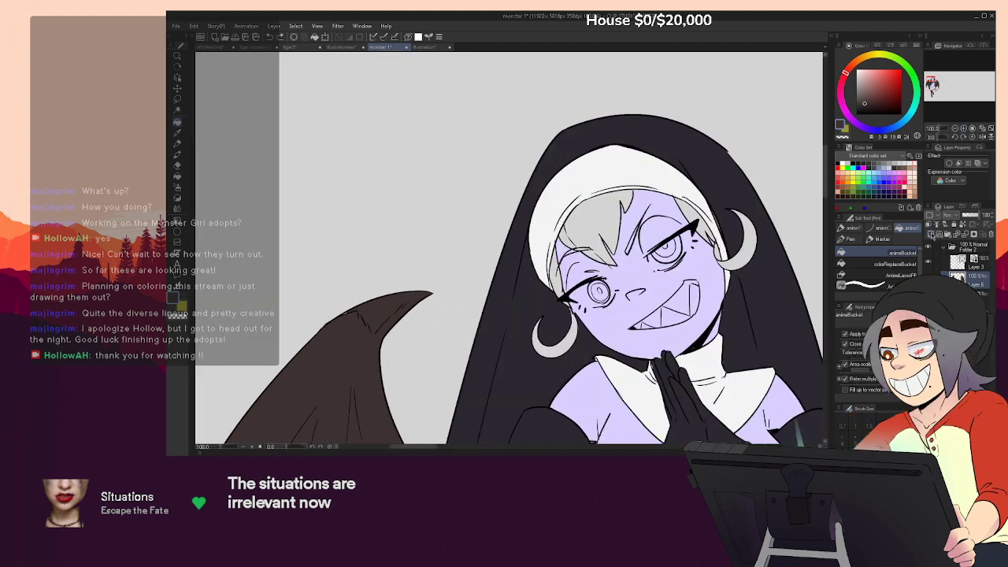
drag(773, 294, 652, 272)
click(872, 55)
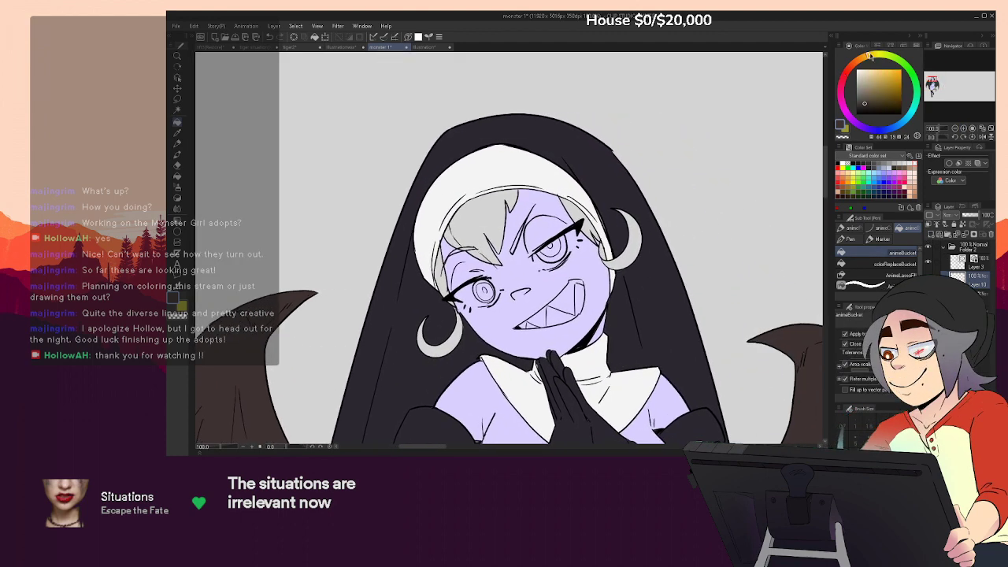
click(879, 73)
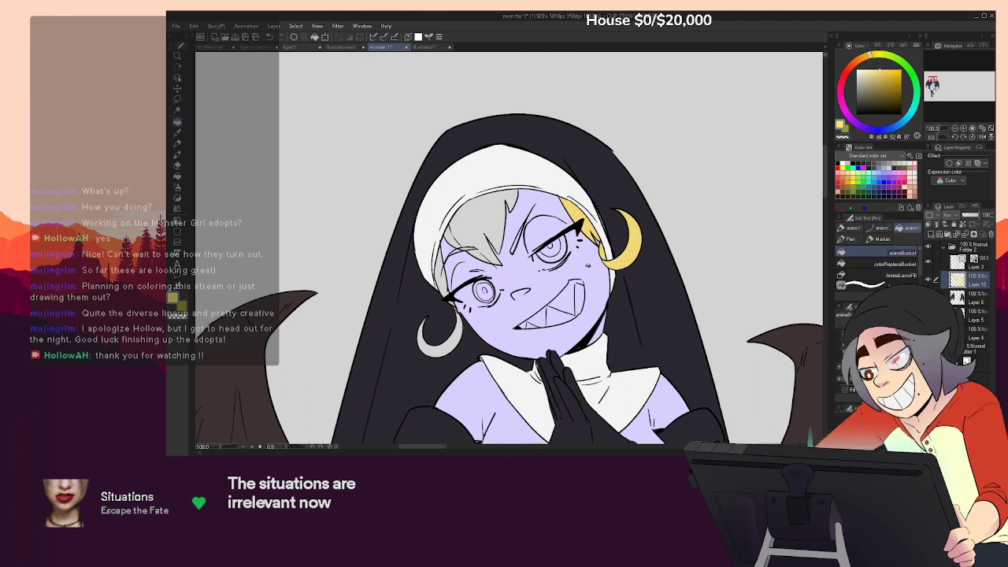
click(438, 348)
click(441, 276)
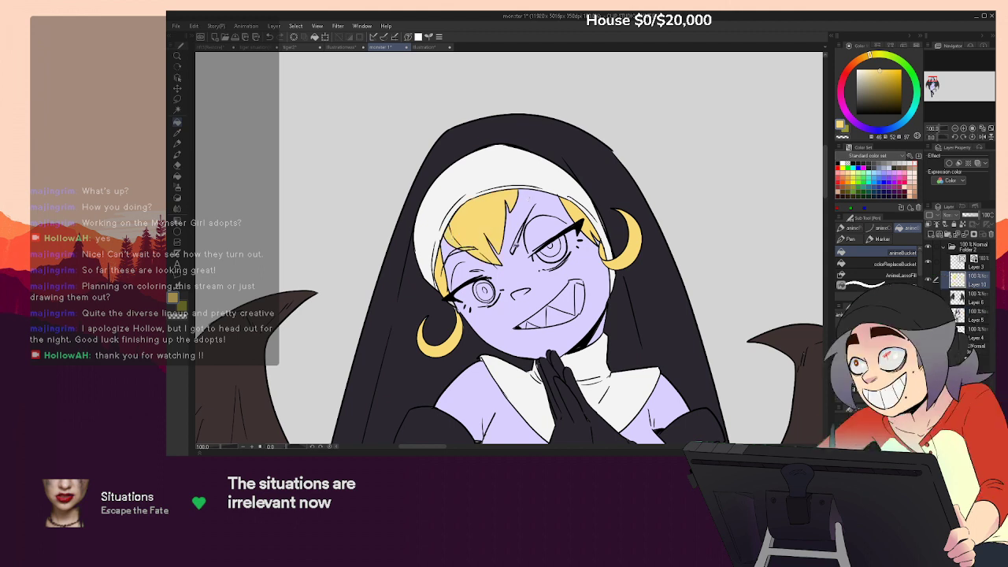
key(p)
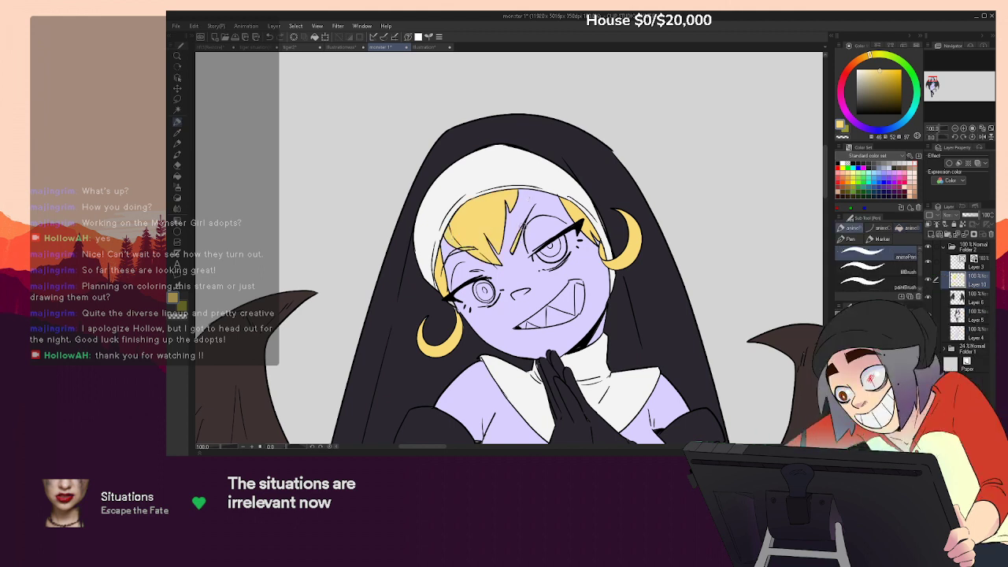
key(g)
Choose a near-white colour and fill the teeth and the whites of both eyes
drag(630, 282, 643, 240)
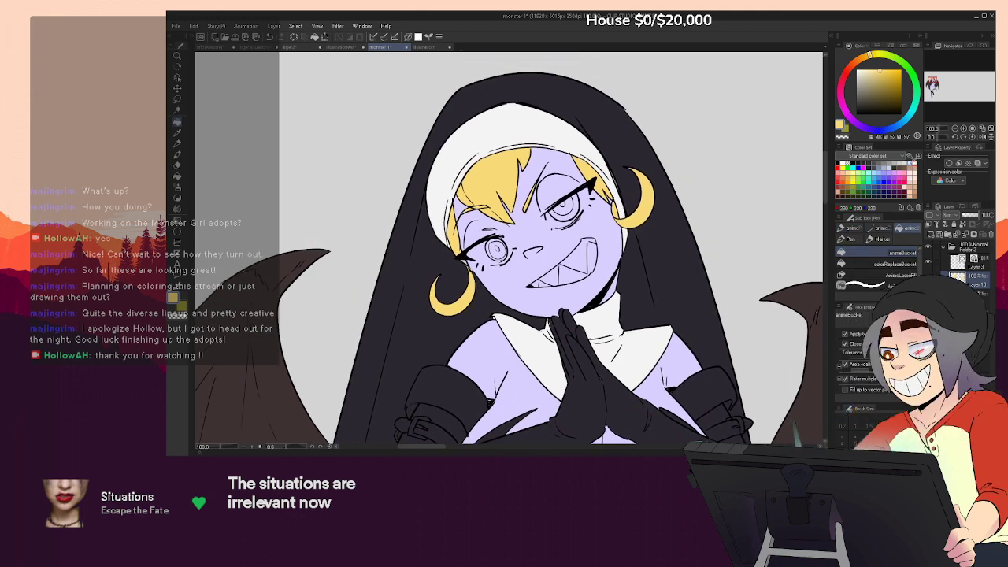
drag(721, 315, 720, 307)
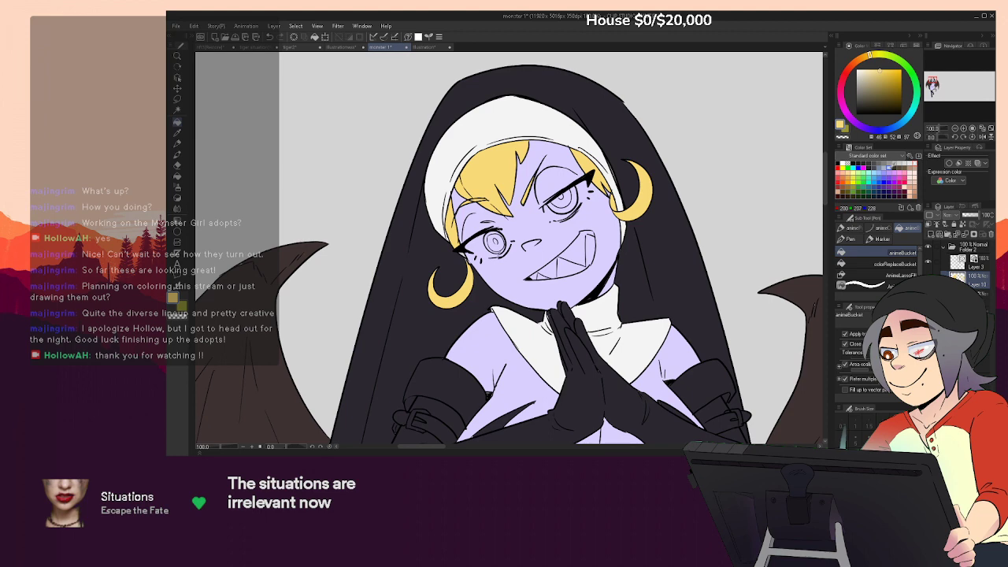
click(915, 164)
drag(585, 240, 585, 250)
click(844, 164)
click(578, 248)
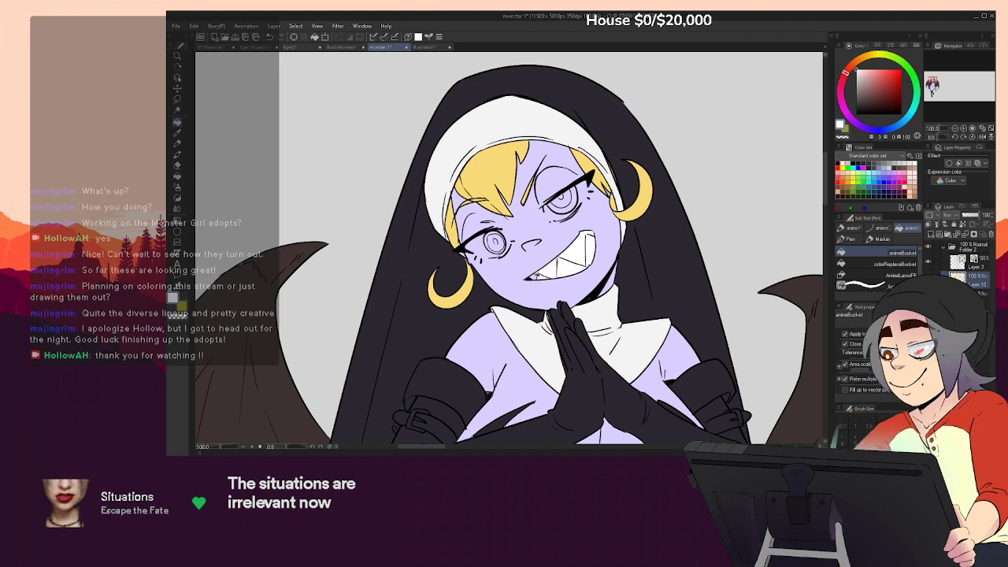
drag(661, 258, 690, 308)
key(p)
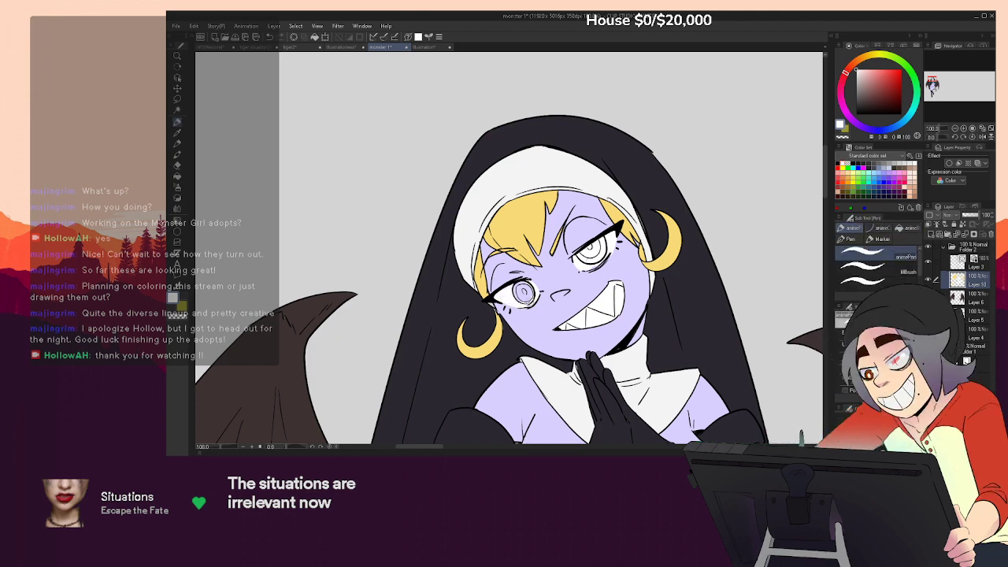
drag(699, 321, 687, 258)
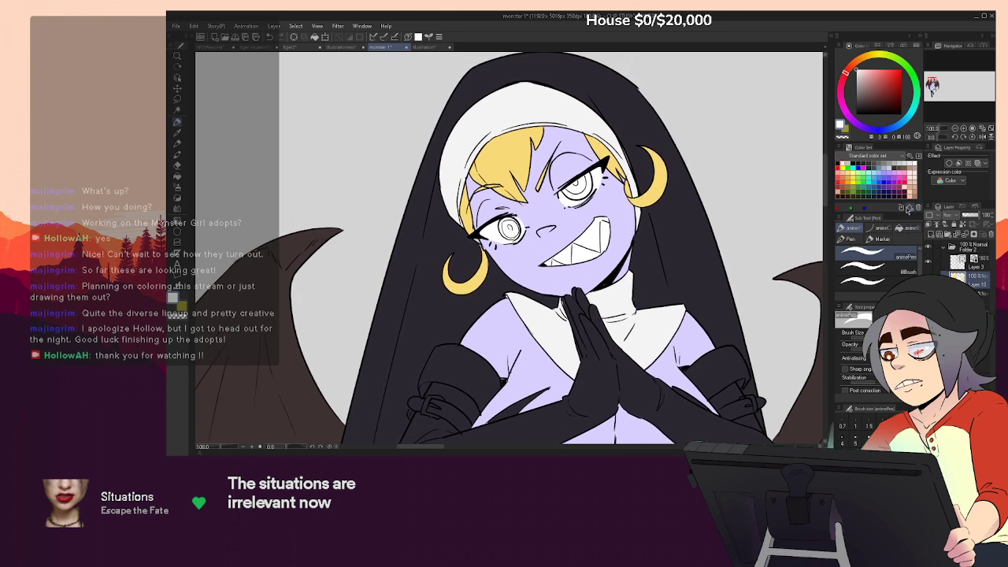
Choose a light sky blue and bucket-fill the irises of both eyes
click(875, 171)
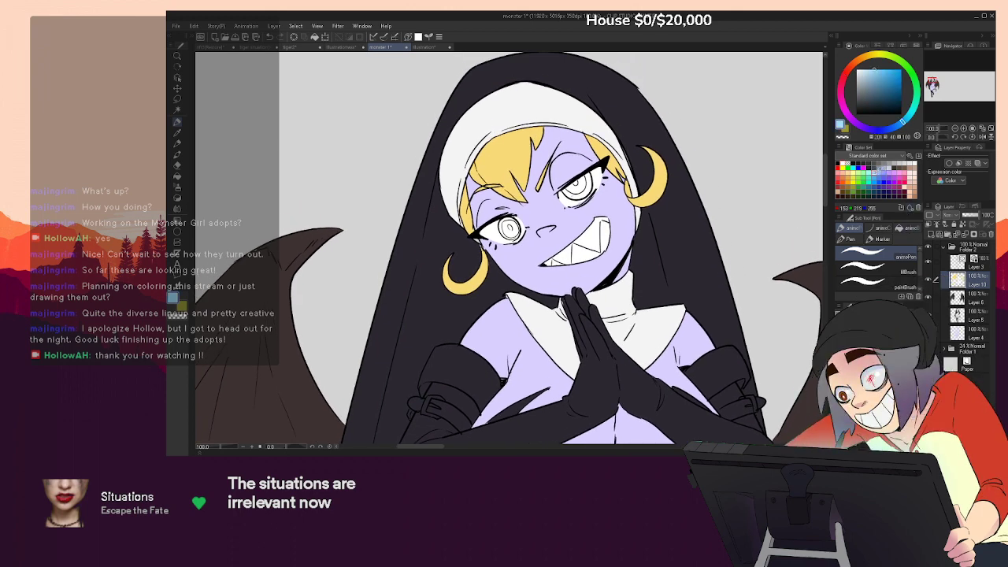
mouse_move(584, 191)
mouse_down()
mouse_move(568, 187)
mouse_move(581, 185)
mouse_up()
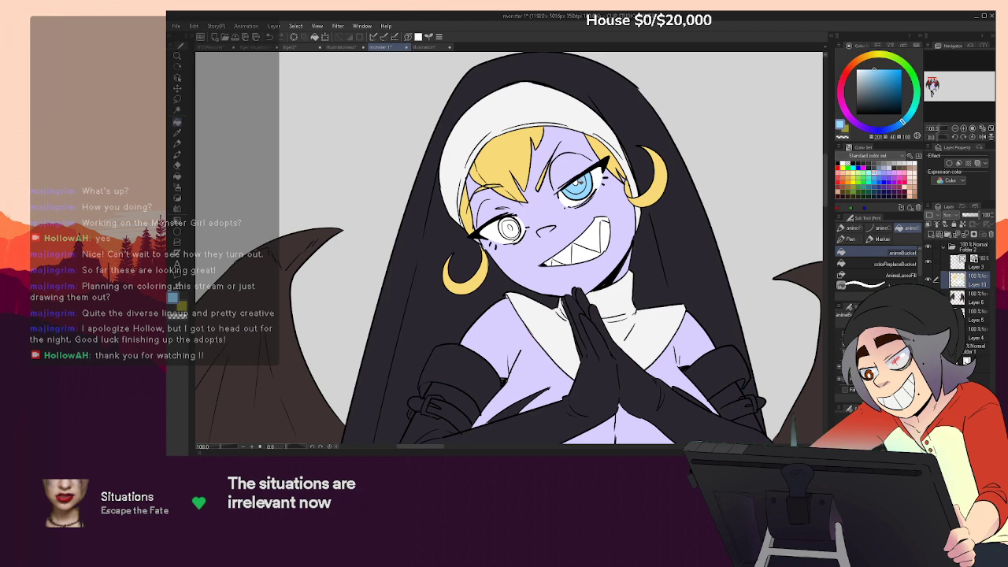
key(g)
click(511, 227)
key(p)
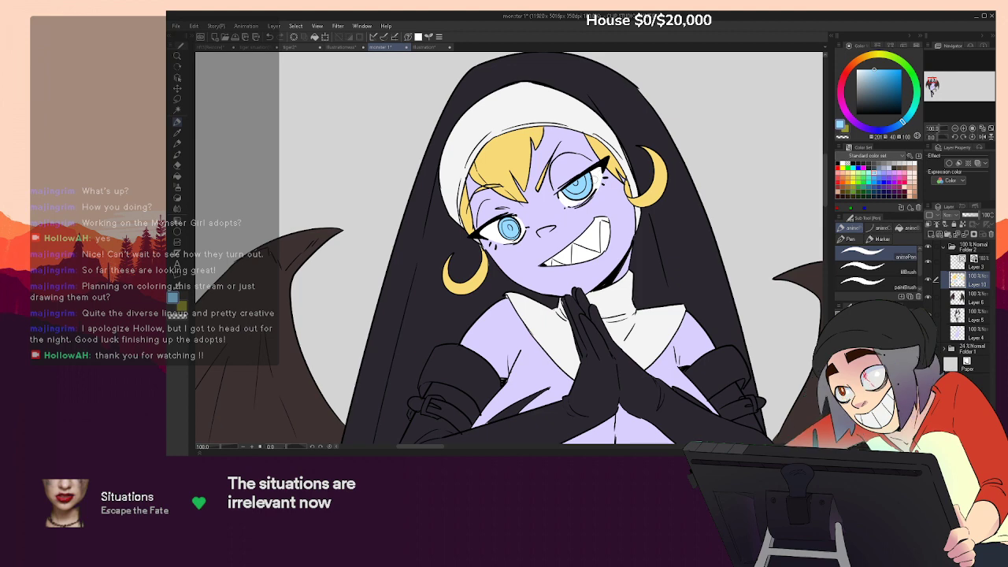
Choose a dark slate blue and bucket-fill the eyeshadow and under-eye area around the right-hand eye
alt+click(496, 230)
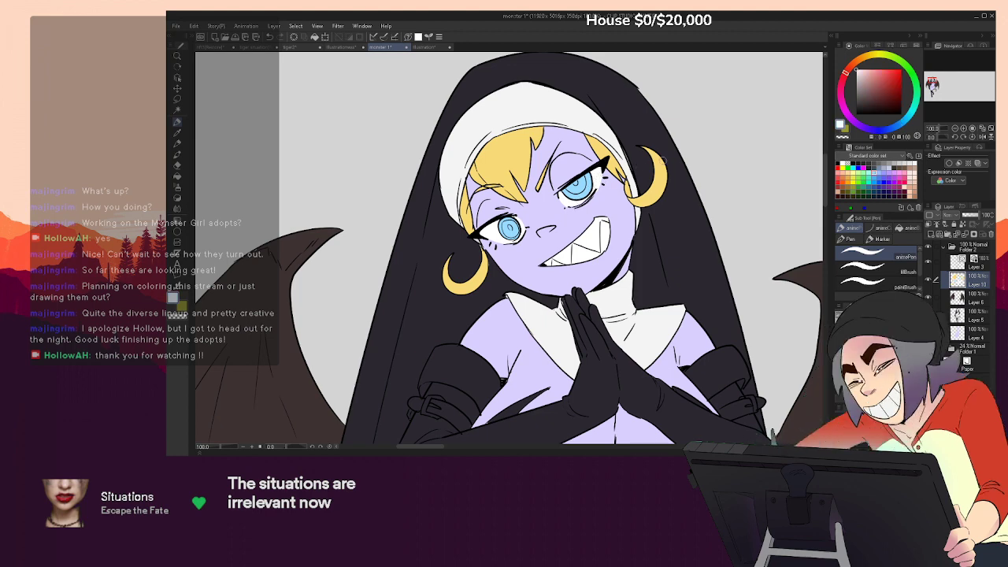
click(874, 167)
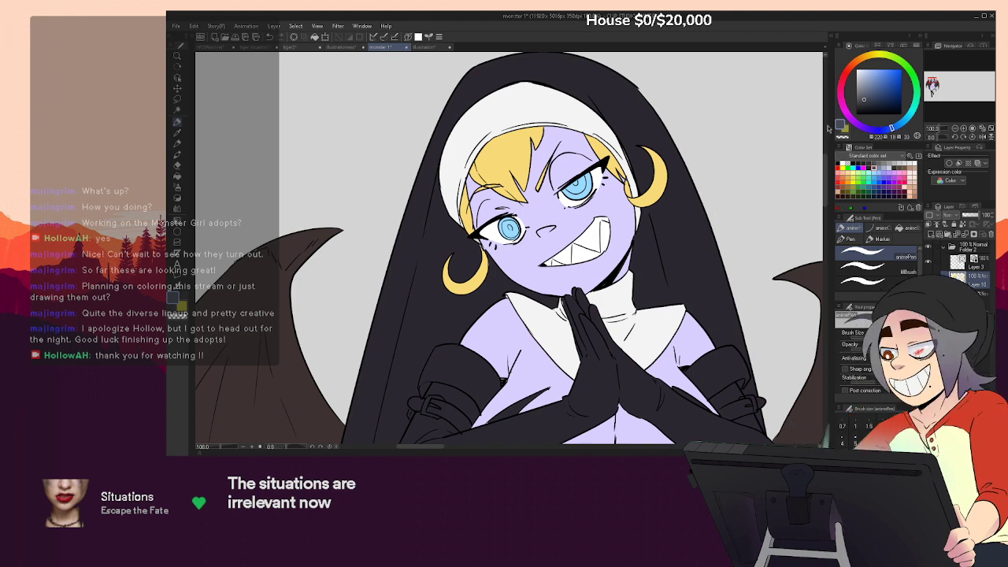
key(g)
click(590, 197)
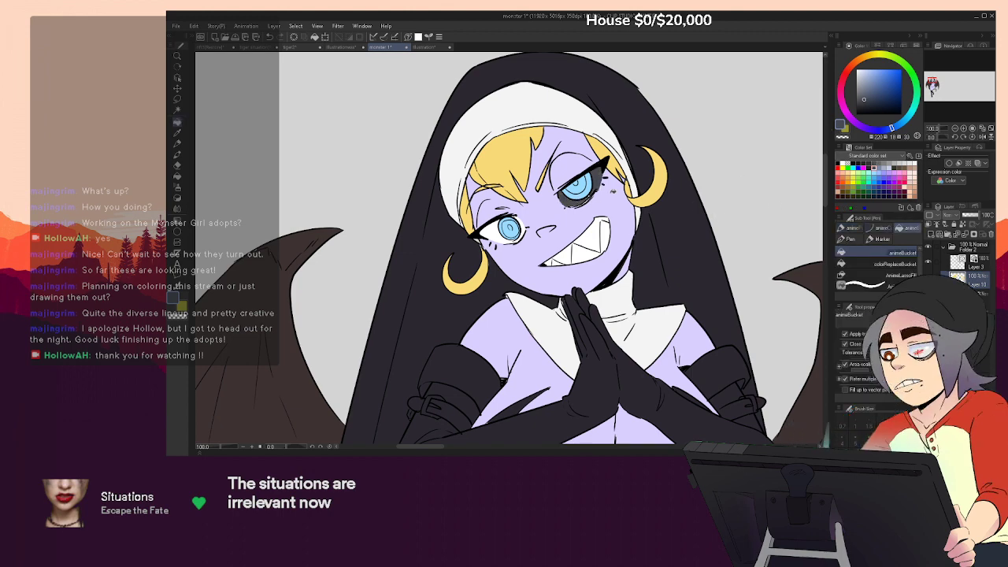
Bucket-fill the eyeshadow and under-eye area around the left-hand eye with dark slate blue
key(p)
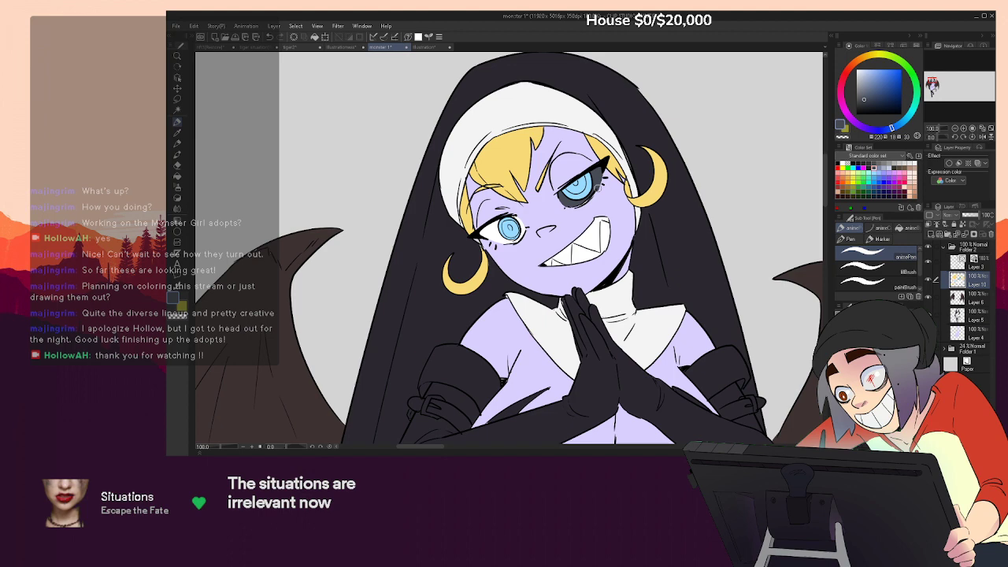
key(g)
click(520, 231)
key(p)
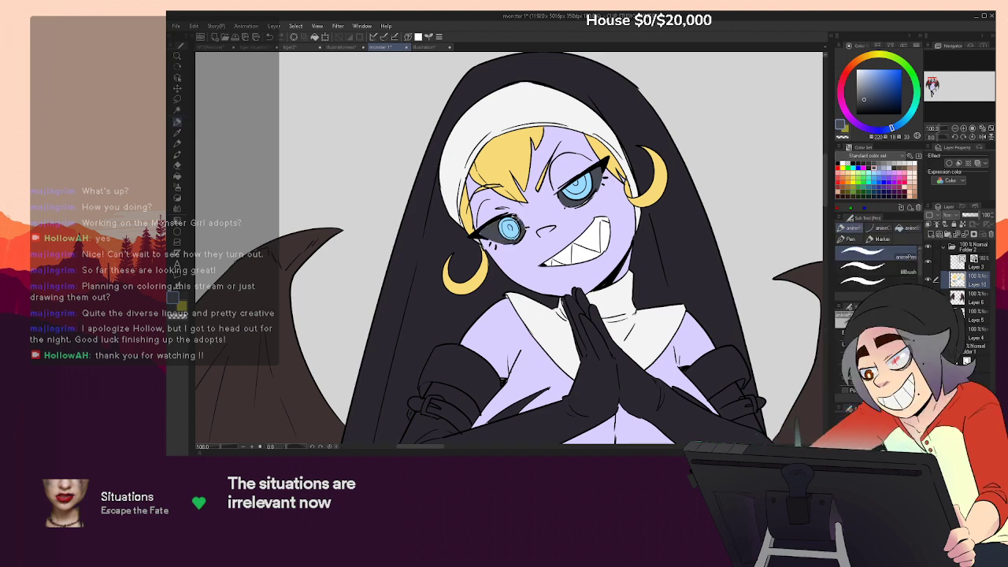
click(851, 307)
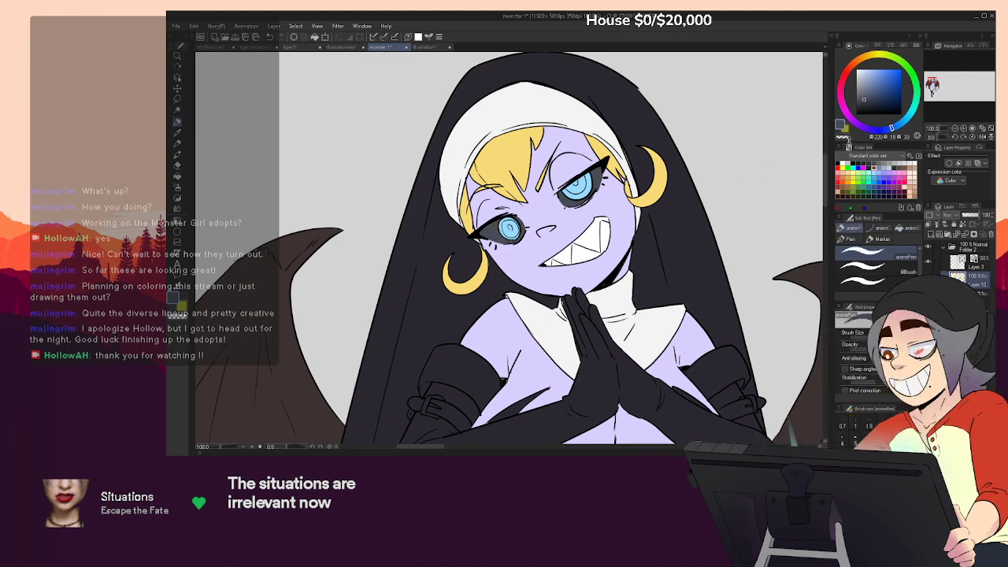
click(964, 128)
click(963, 129)
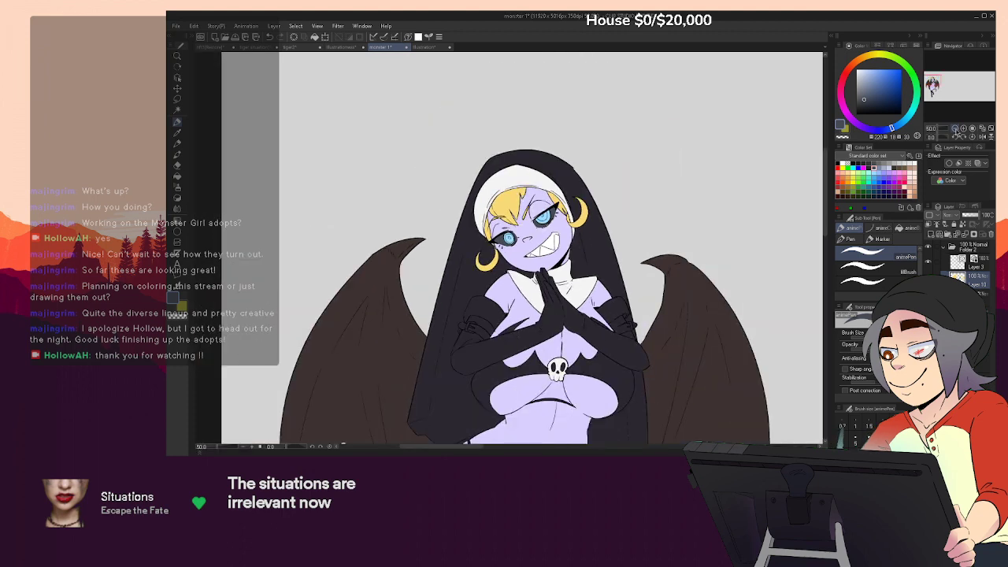
click(964, 129)
click(963, 129)
click(963, 129)
click(963, 129)
click(964, 129)
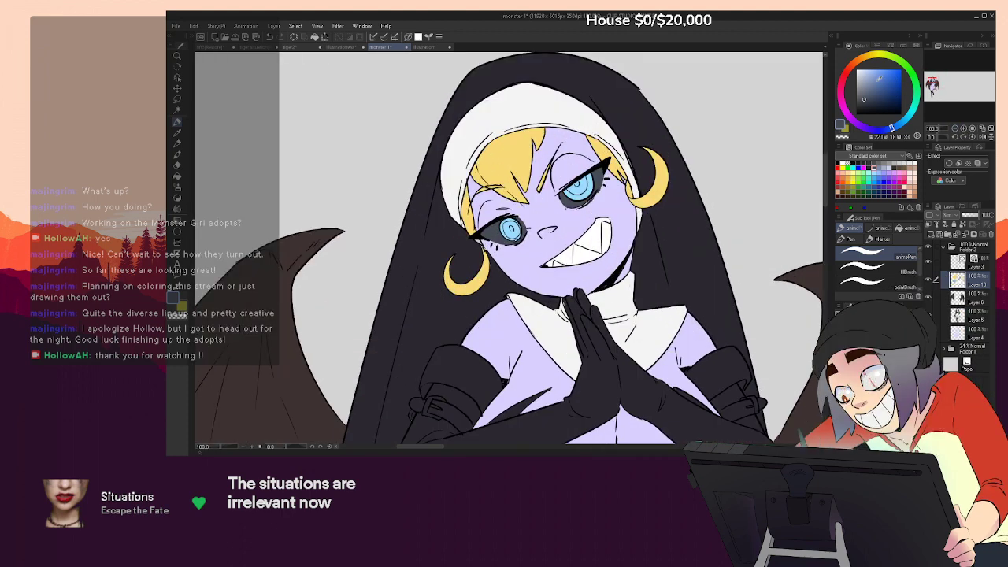
Try a yellow-green bucket fill on the teeth
drag(886, 63, 894, 59)
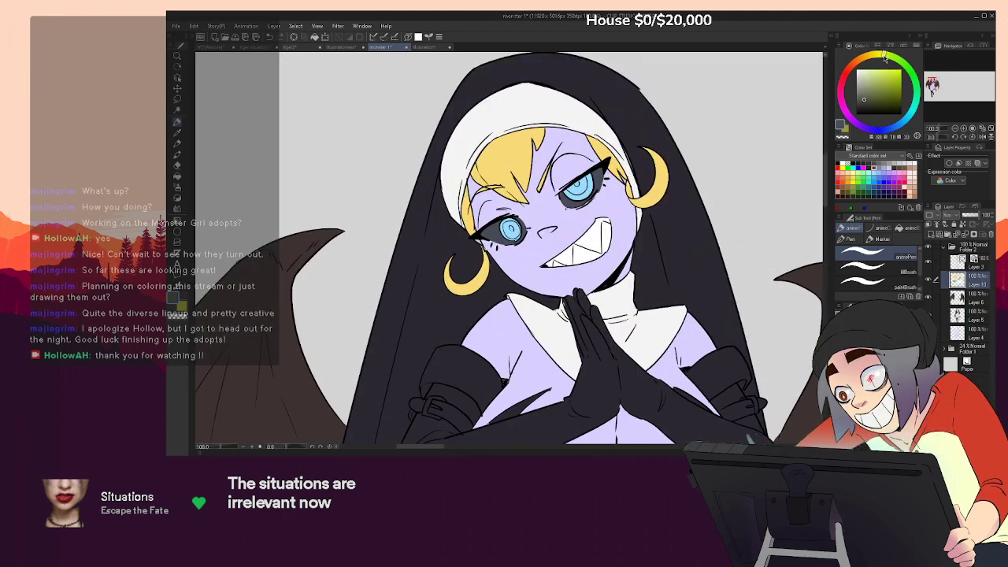
click(879, 74)
key(g)
click(592, 238)
click(605, 236)
drag(588, 252, 570, 253)
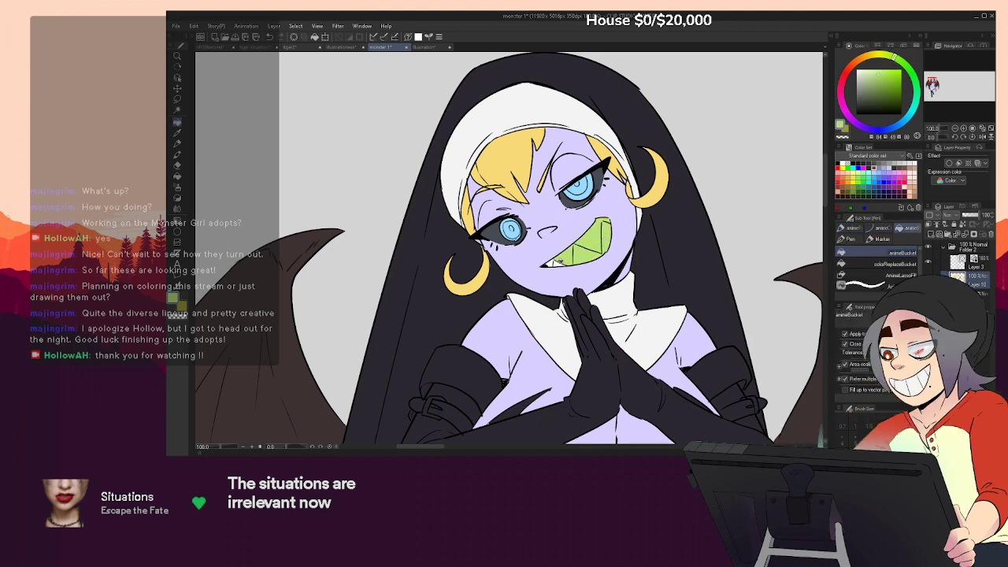
Try a medium purple bucket fill on the teeth
drag(672, 261, 647, 251)
drag(900, 125, 864, 127)
click(565, 223)
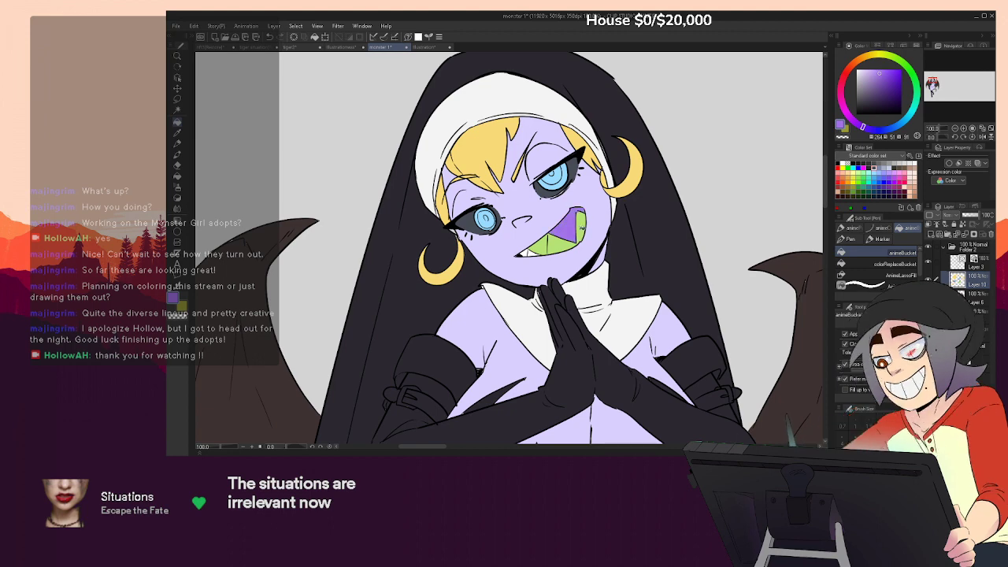
click(533, 252)
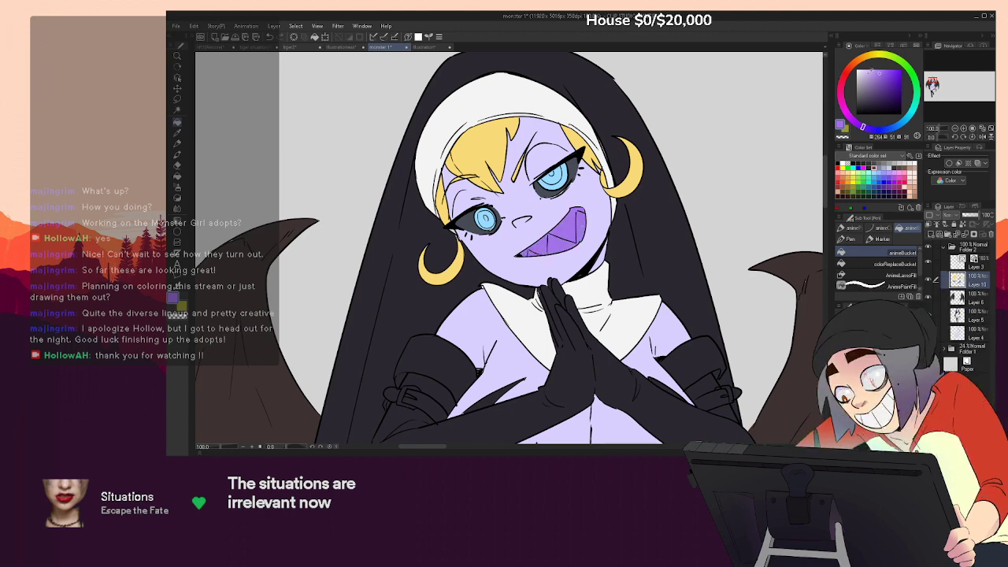
Choose a pale icy blue and bucket-fill all the teeth
click(905, 123)
click(581, 227)
click(568, 225)
click(561, 243)
click(546, 241)
click(534, 251)
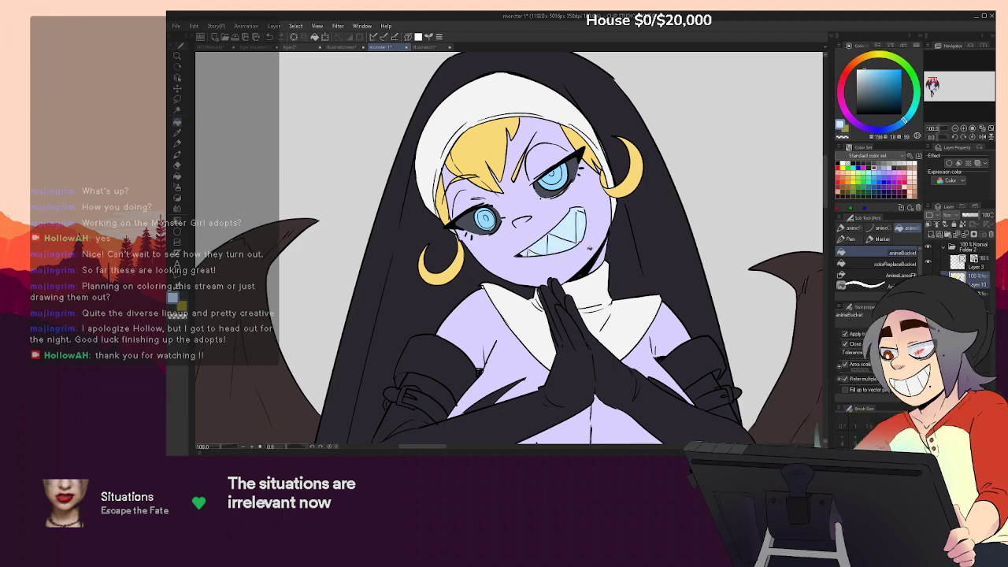
Select the dark clothing layer and shift its hue and brightness to a muted dark red
drag(609, 169, 630, 212)
drag(667, 253, 658, 213)
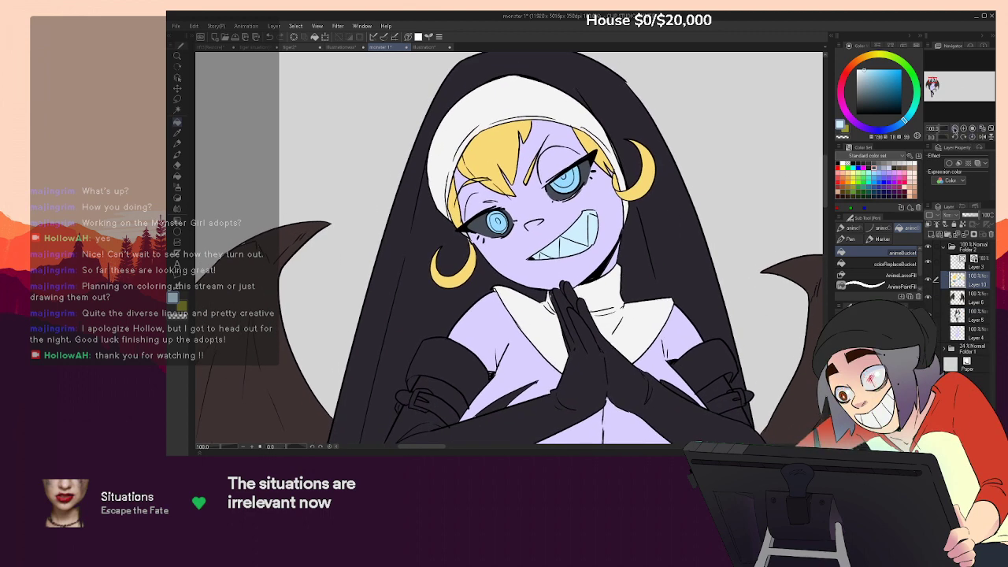
click(955, 128)
click(955, 128)
drag(670, 324, 666, 191)
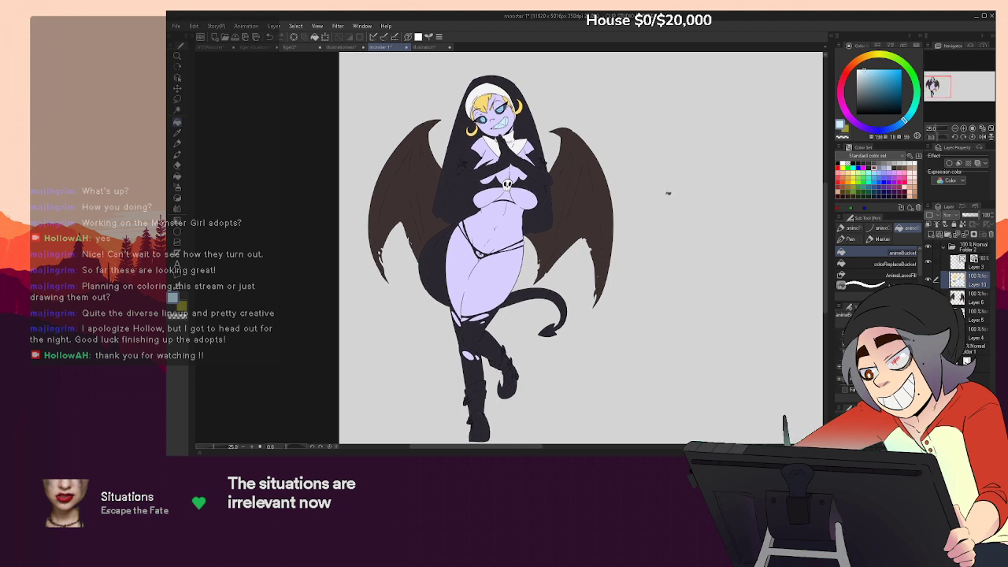
key(ctrl+minus)
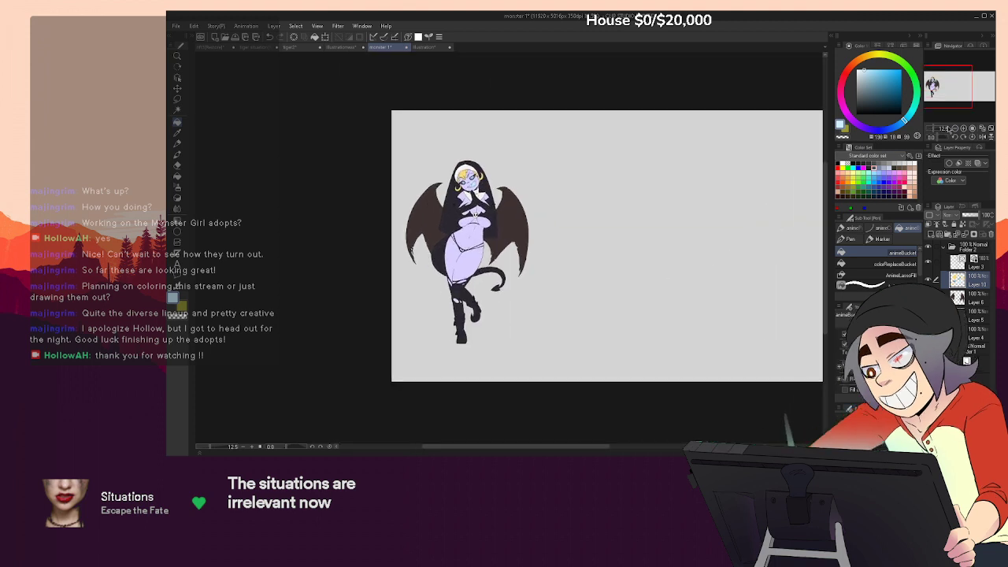
click(963, 129)
drag(655, 252, 715, 290)
click(940, 321)
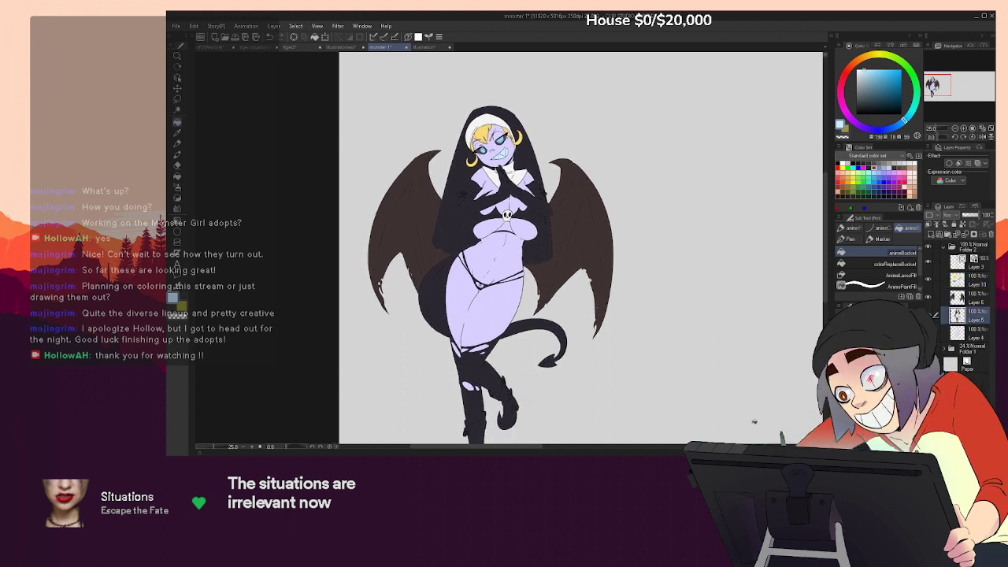
key(space)
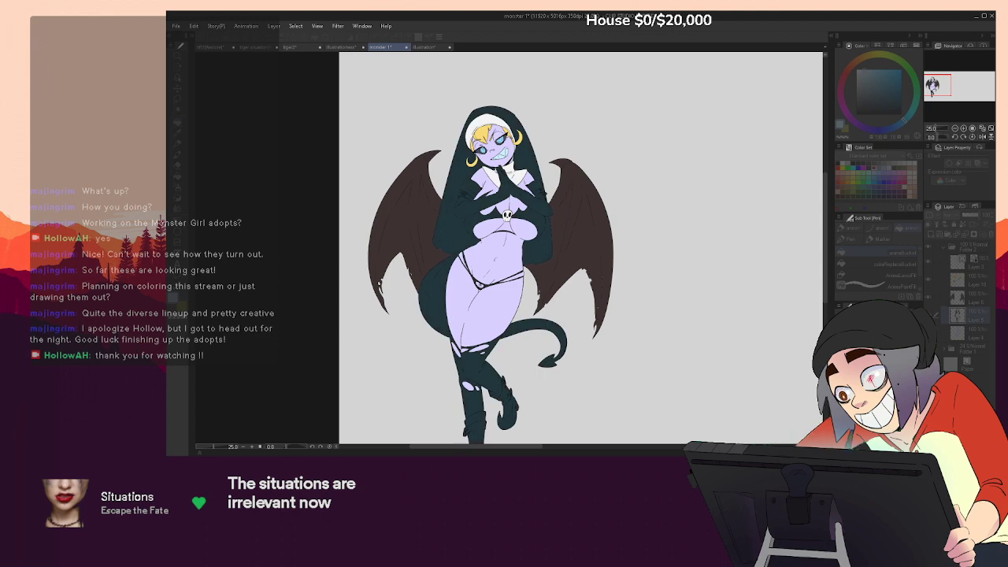
key(ctrl+z)
key(ctrl+z)
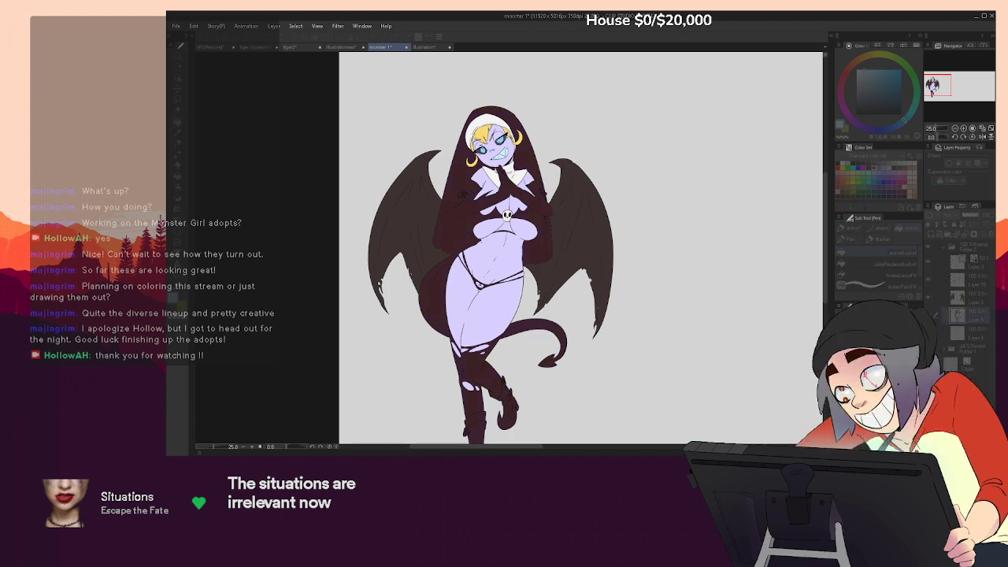
key(ctrl+z)
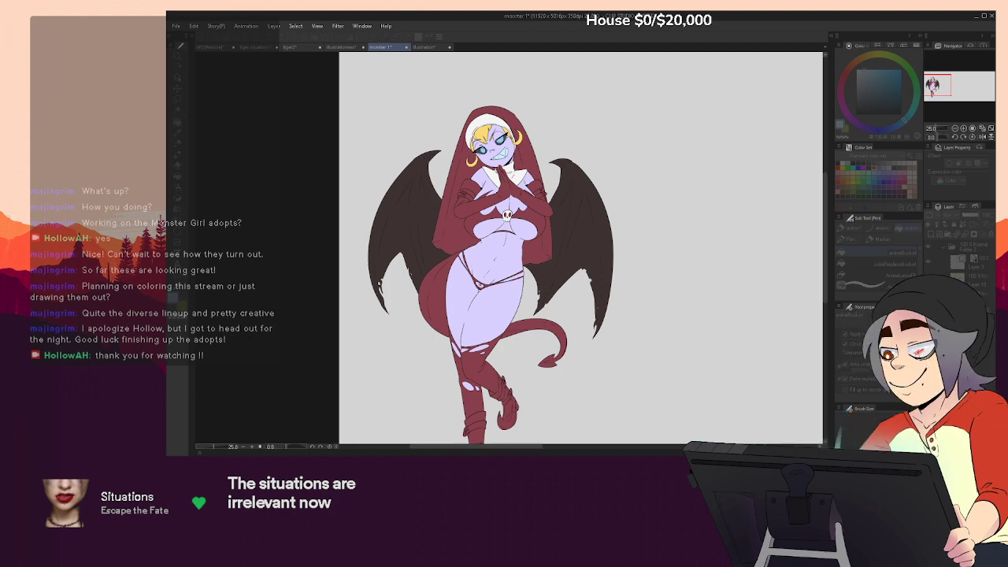
Select the brown wings layer and shift its hue to a dark plum
click(963, 306)
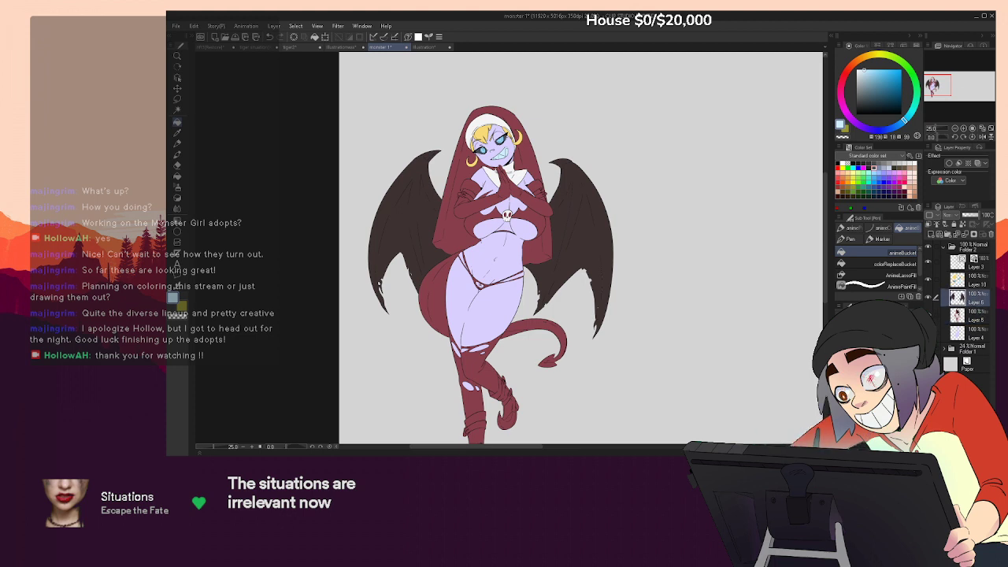
key(ctrl+u)
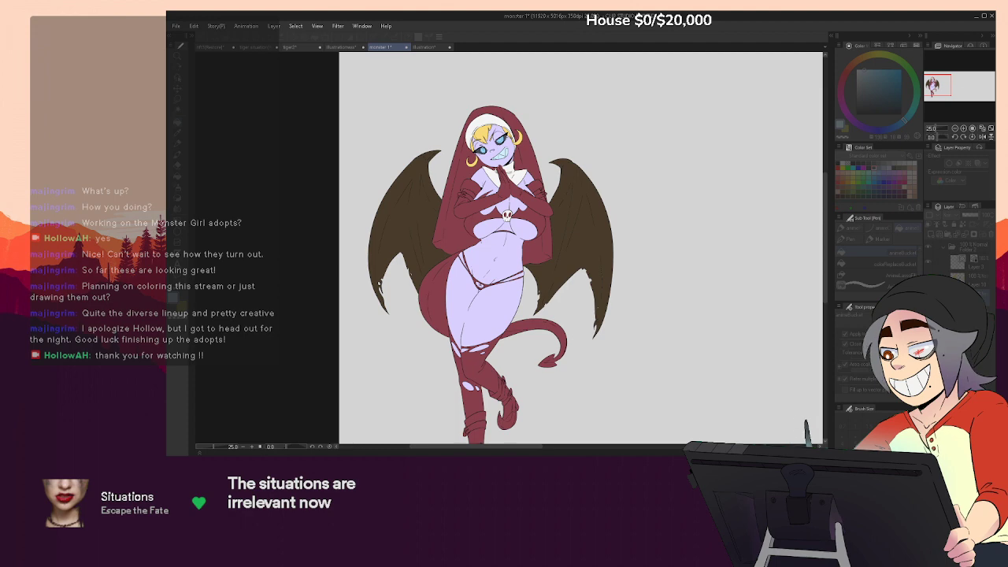
key(Return)
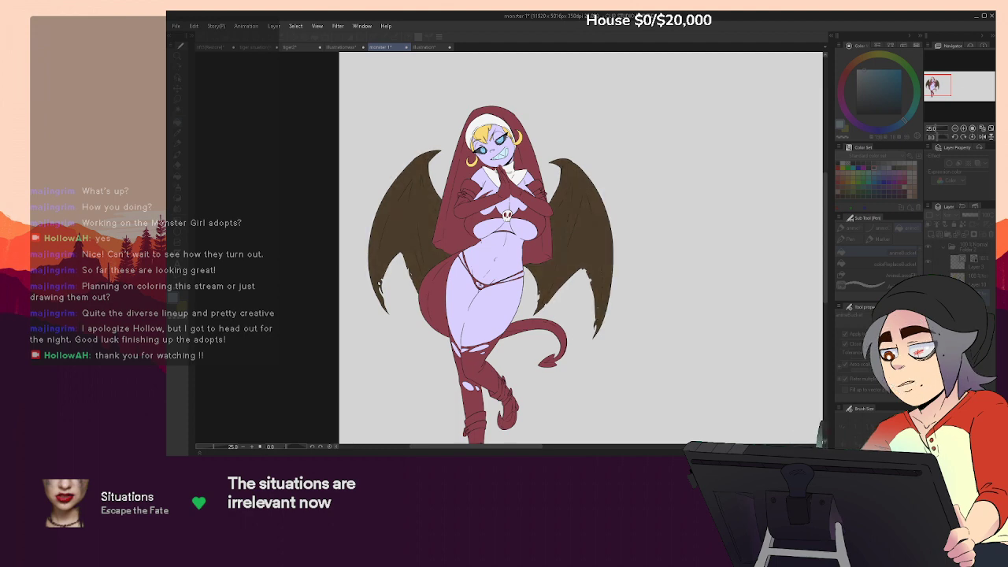
drag(862, 328, 827, 328)
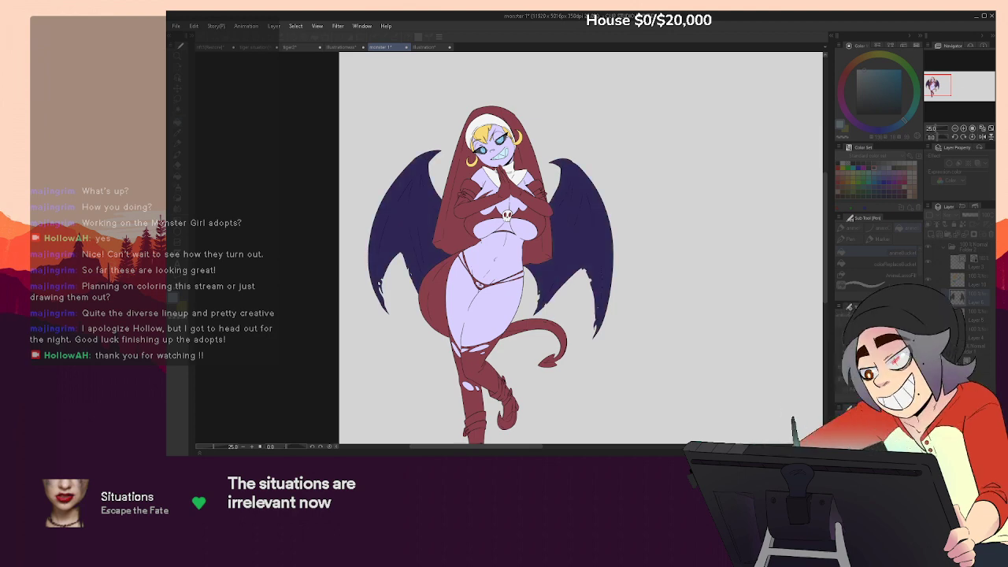
drag(823, 328, 852, 327)
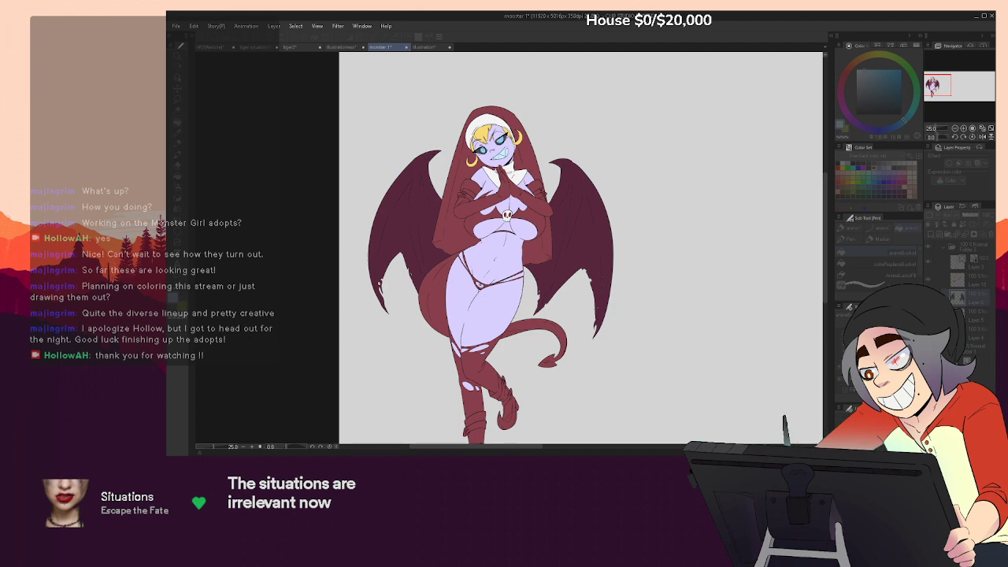
click(963, 239)
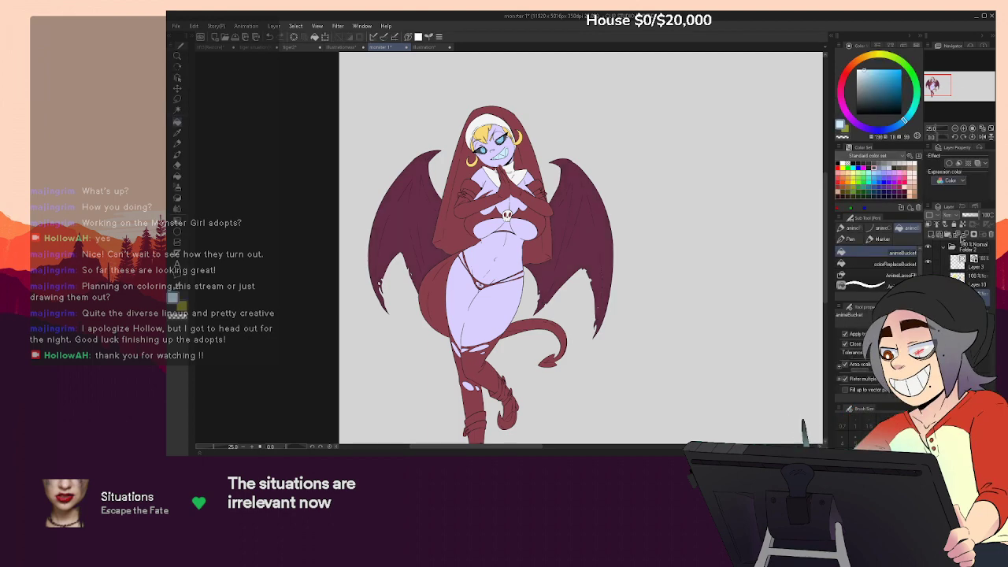
Save the illustration with its recoloured clothing and wings
click(956, 129)
drag(941, 86, 945, 87)
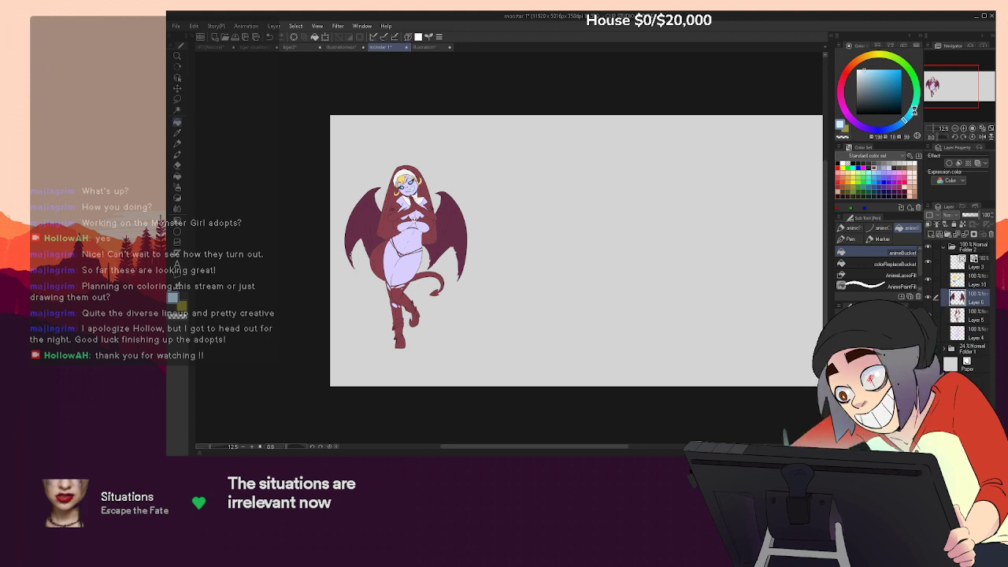
key(ctrl+s)
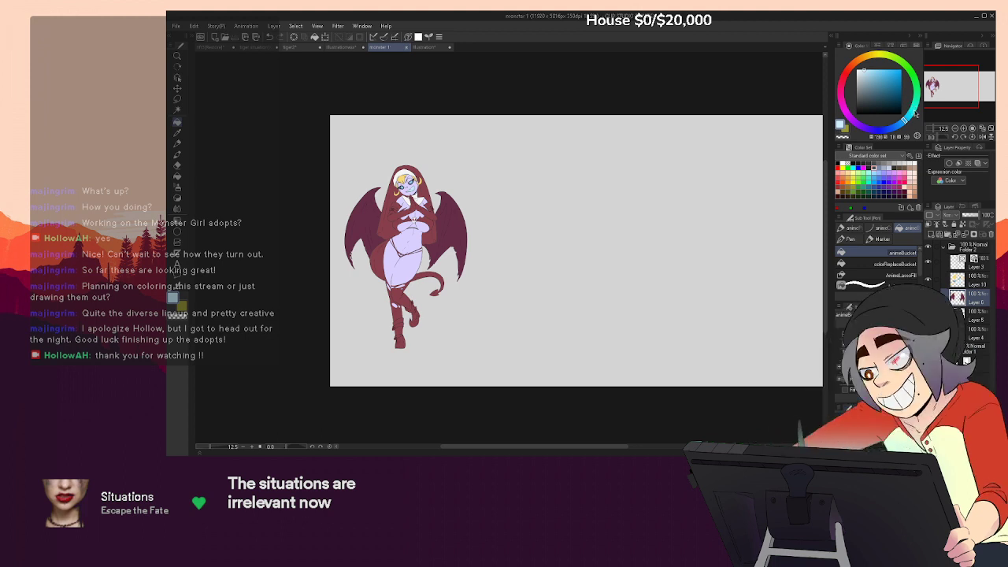
Examine the full figure's new colour scheme from close up and from a distance
scroll(384, 203, up, 5)
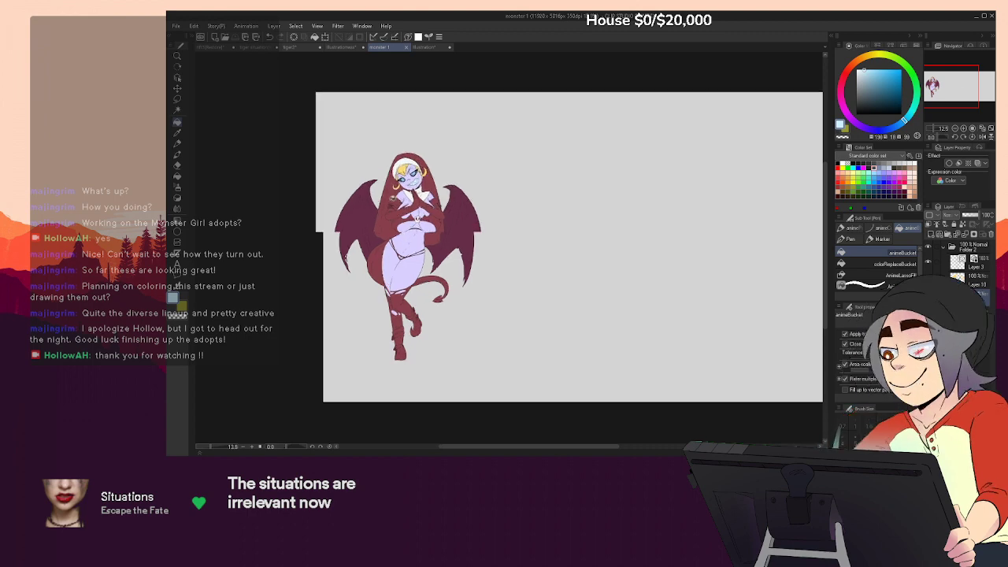
scroll(432, 251, up, 1)
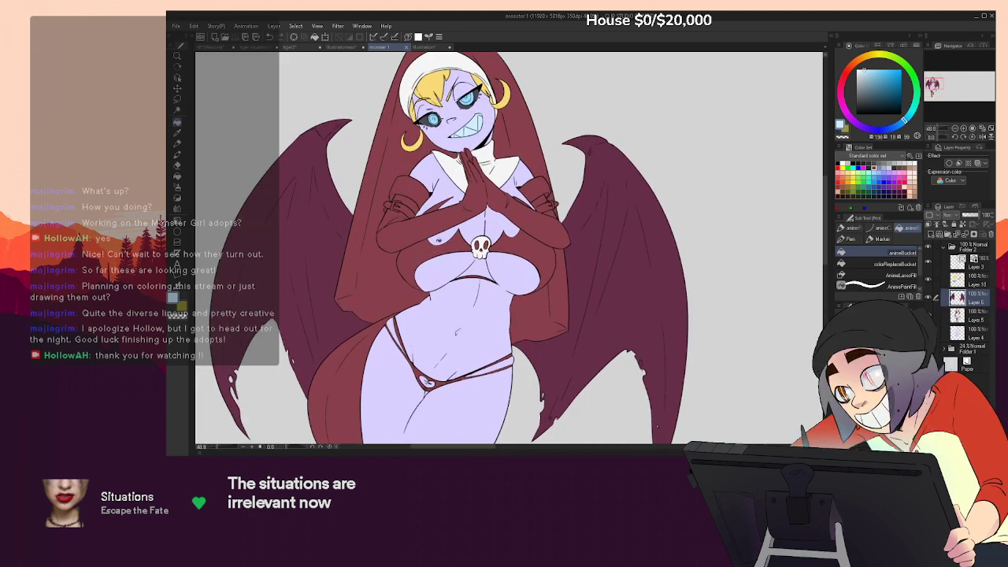
scroll(436, 256, down, 4)
scroll(444, 271, up, 2)
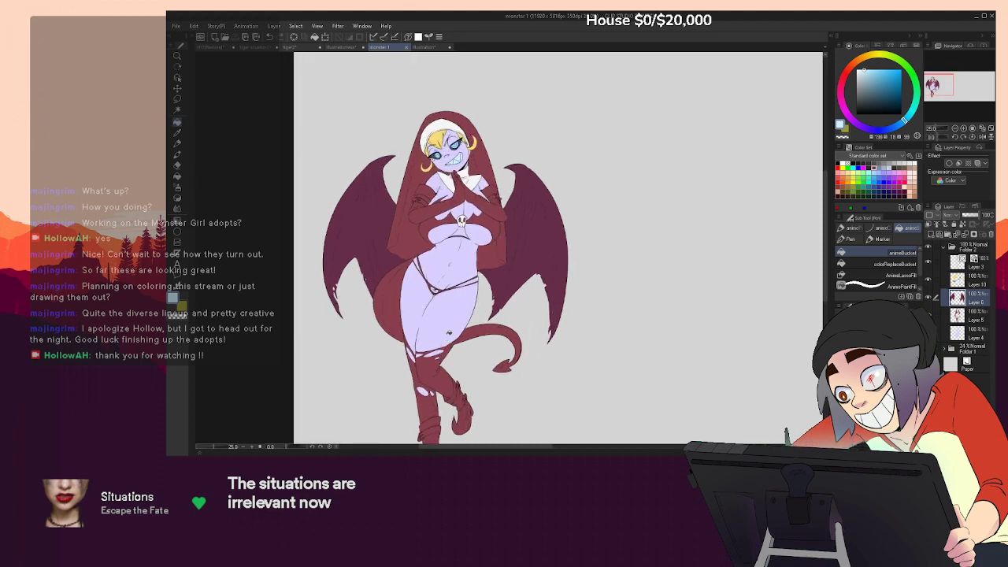
drag(939, 81, 940, 84)
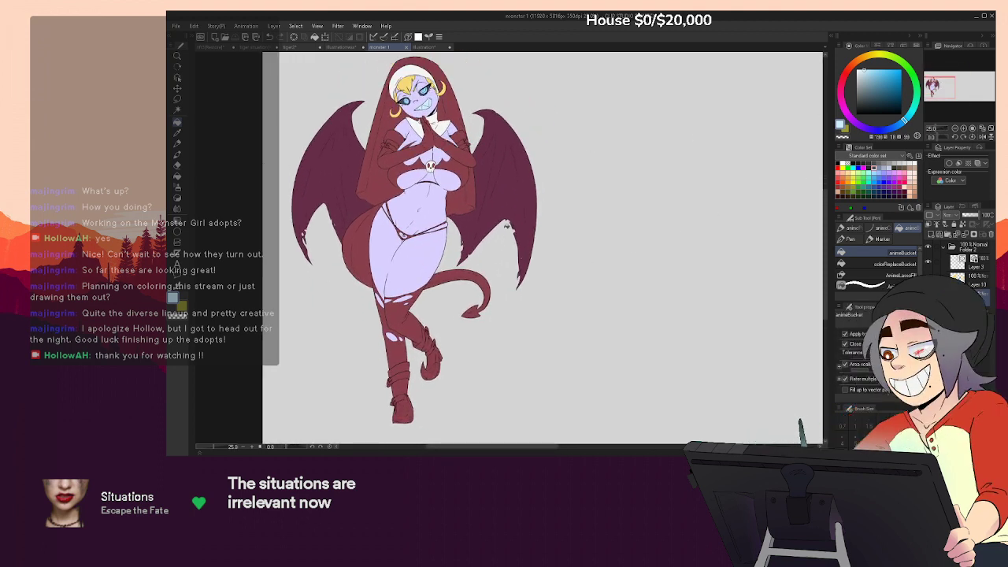
scroll(474, 226, down, 1)
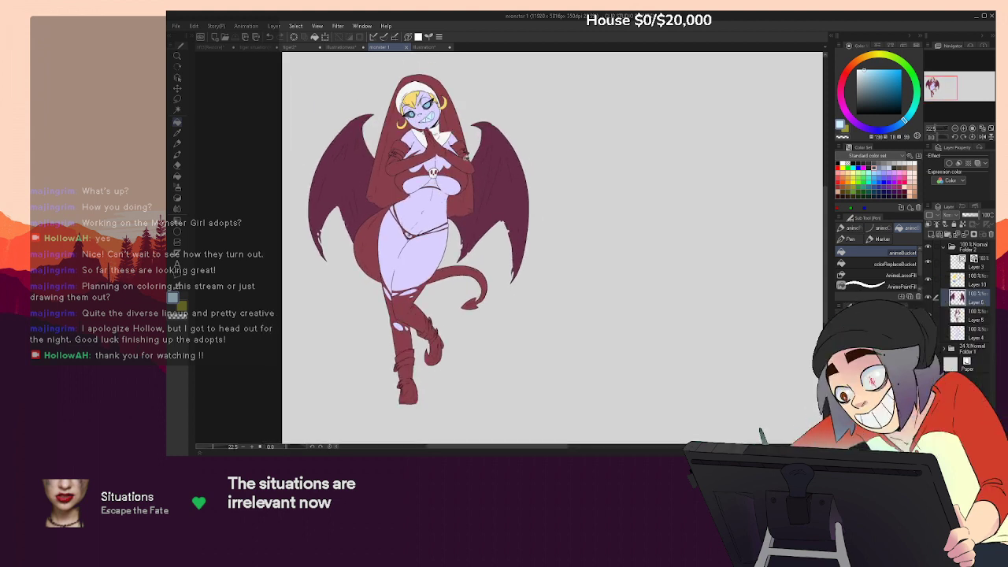
scroll(513, 163, down, 1)
scroll(513, 163, up, 1)
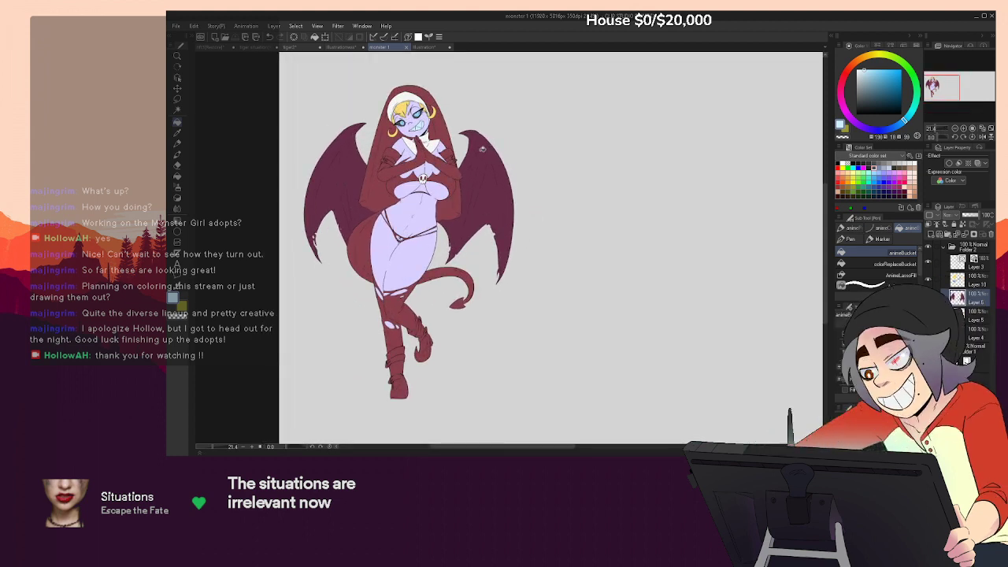
scroll(479, 148, down, 1)
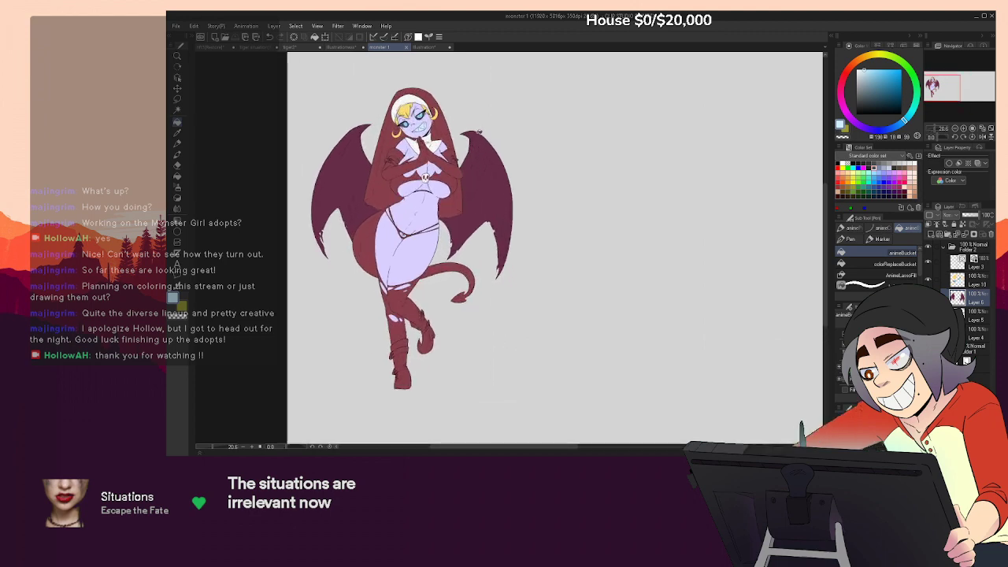
scroll(406, 117, up, 5)
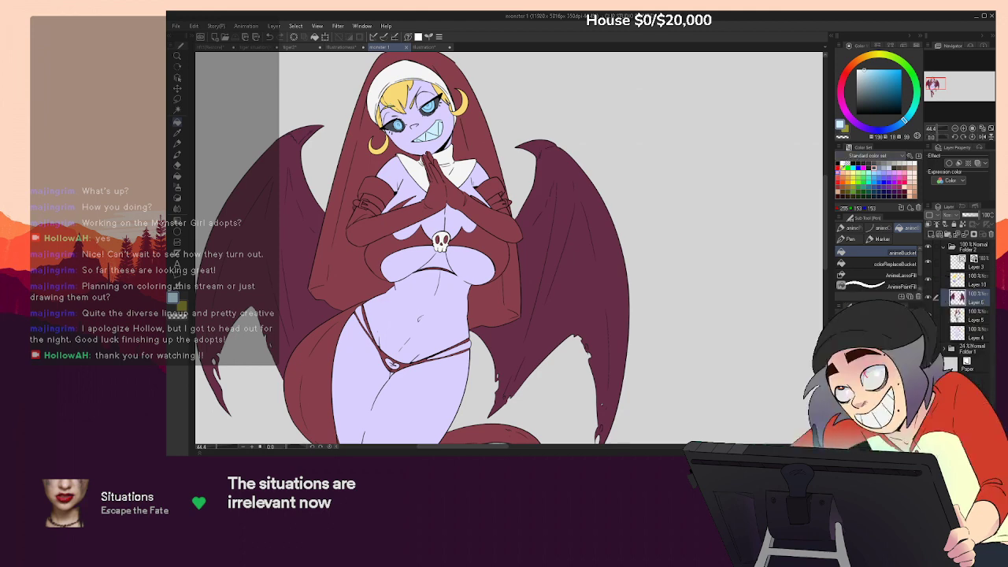
Fill the whites of both eyes on the nun's face with the pale icy blue sampled from the existing colours
click(840, 172)
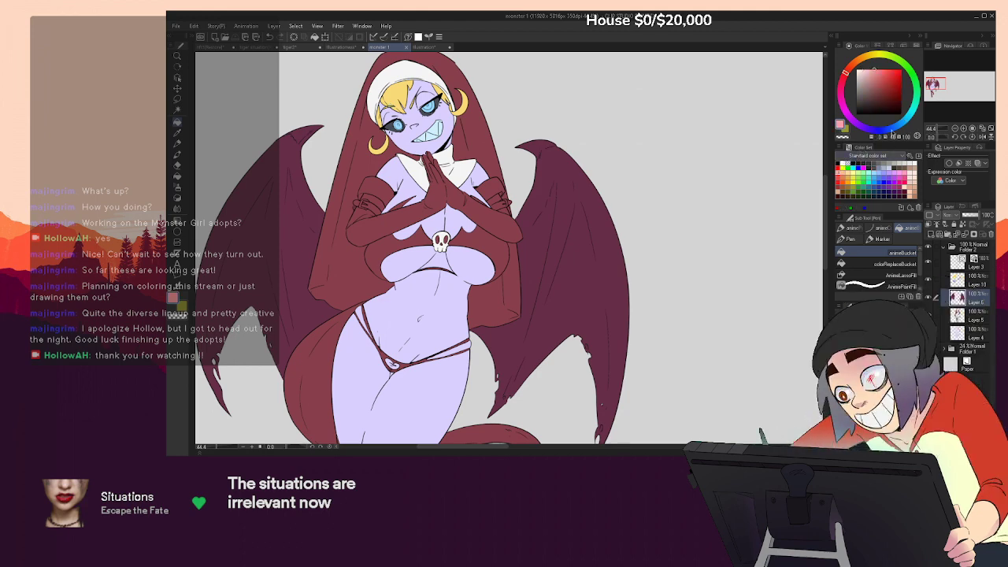
drag(692, 249, 685, 268)
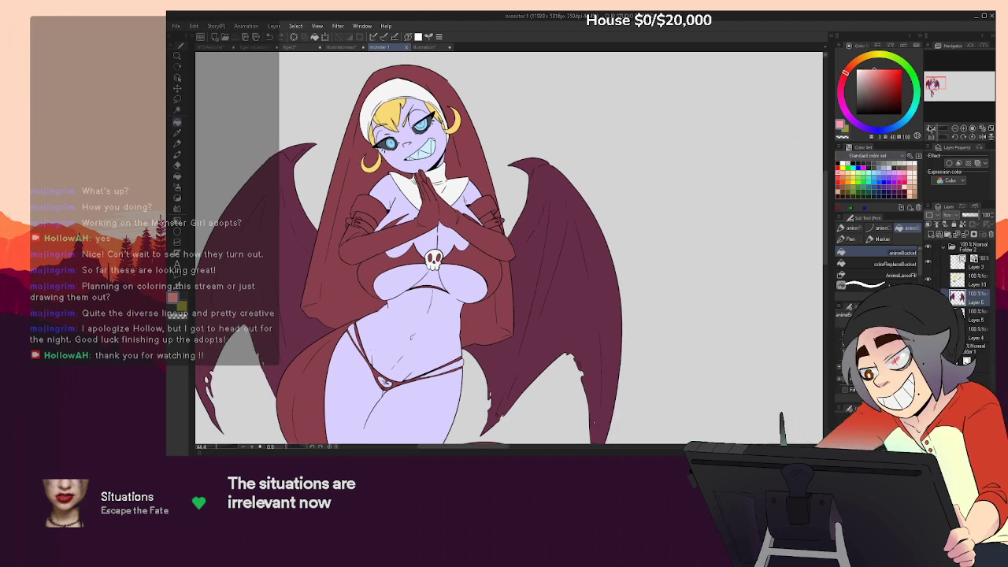
click(956, 129)
click(956, 128)
drag(703, 304, 765, 275)
key(ctrl+plus)
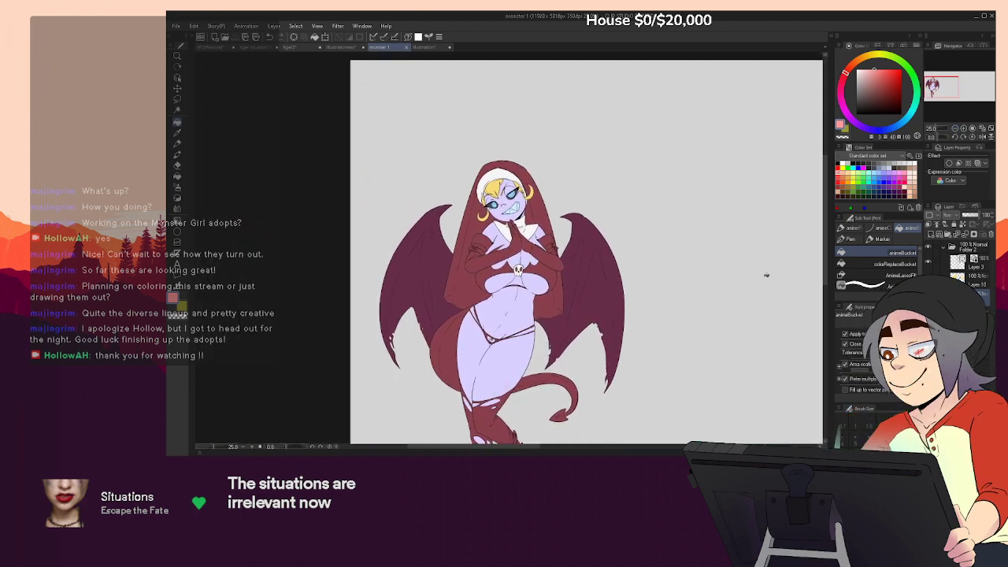
key(ctrl+plus)
key(ctrl+plus)
drag(685, 248, 699, 317)
alt+click(545, 199)
click(552, 170)
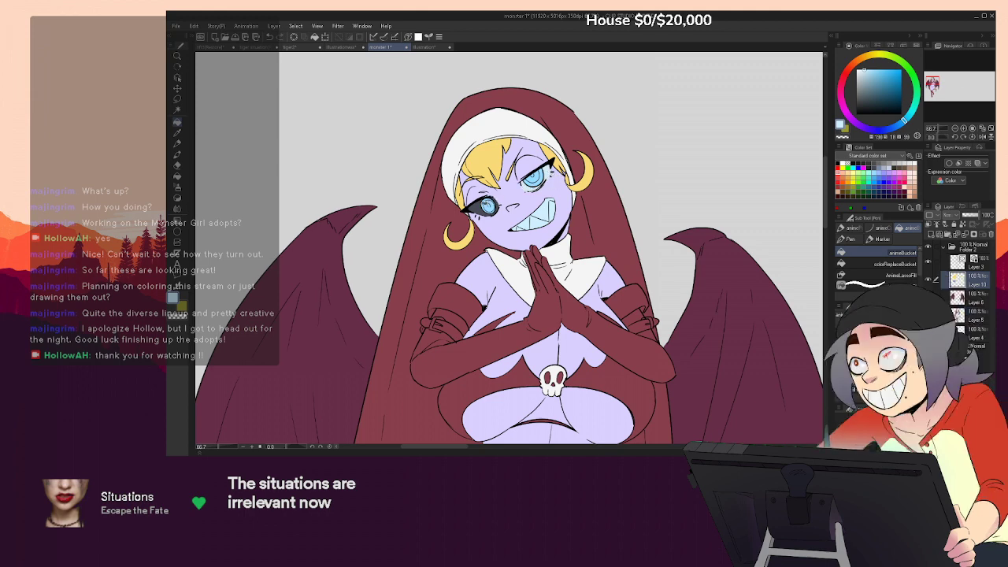
click(497, 204)
Touch up the icy blue eye whites around the irises using the pen and the Hard eraser
scroll(564, 240, up, 6)
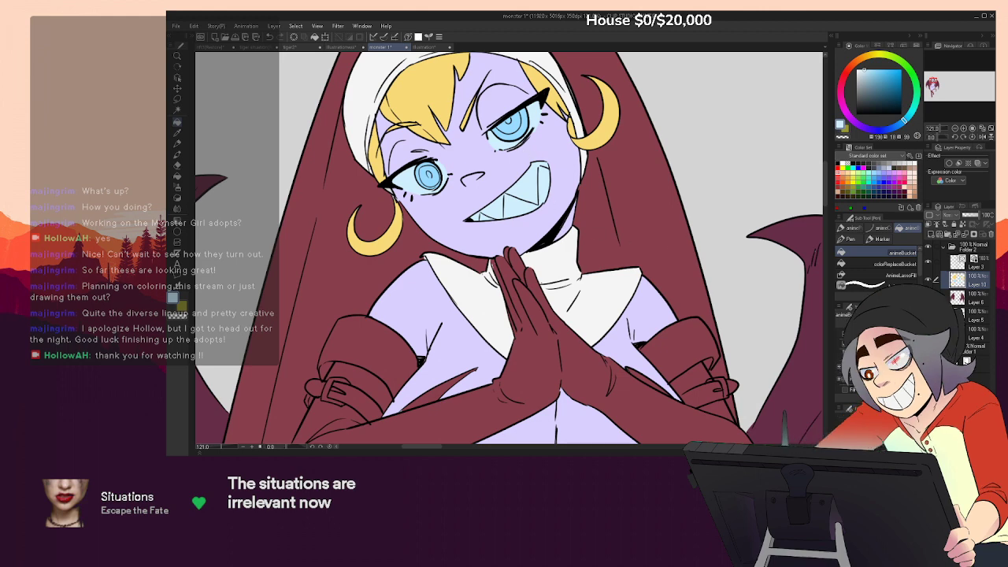
key(p)
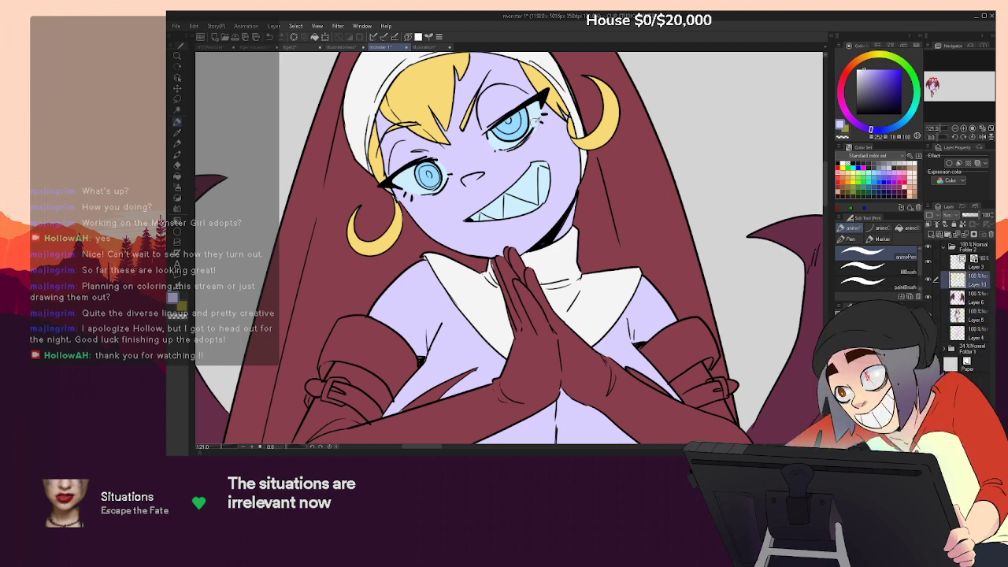
alt+click(532, 123)
key(e)
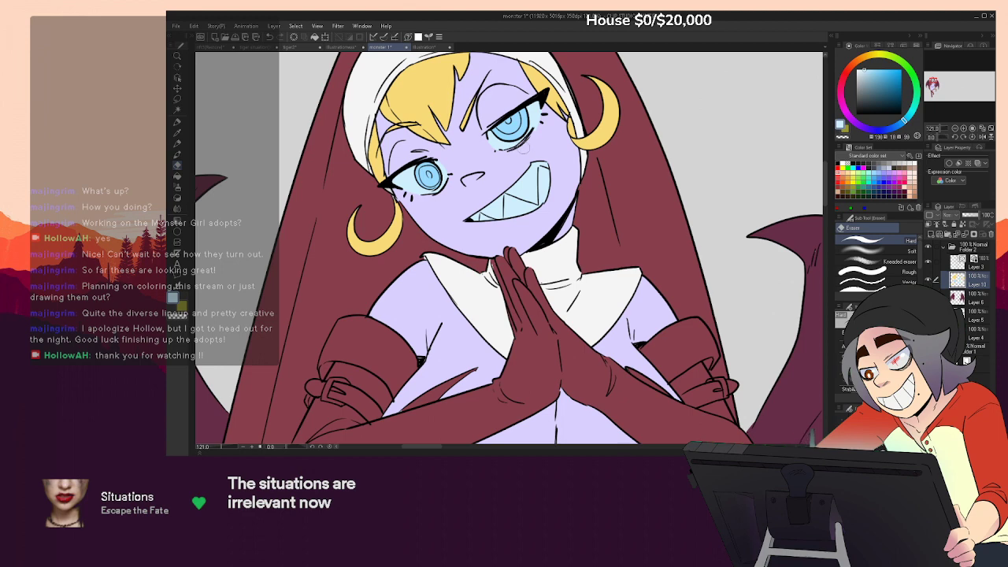
drag(521, 146, 560, 175)
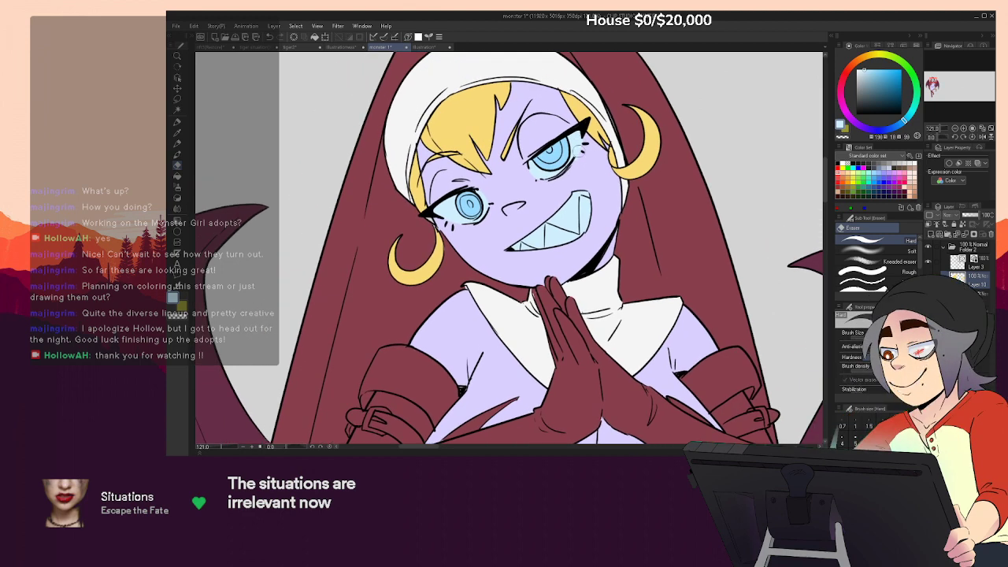
Try filling the irises of both eyes with a hot pink
alt+click(563, 154)
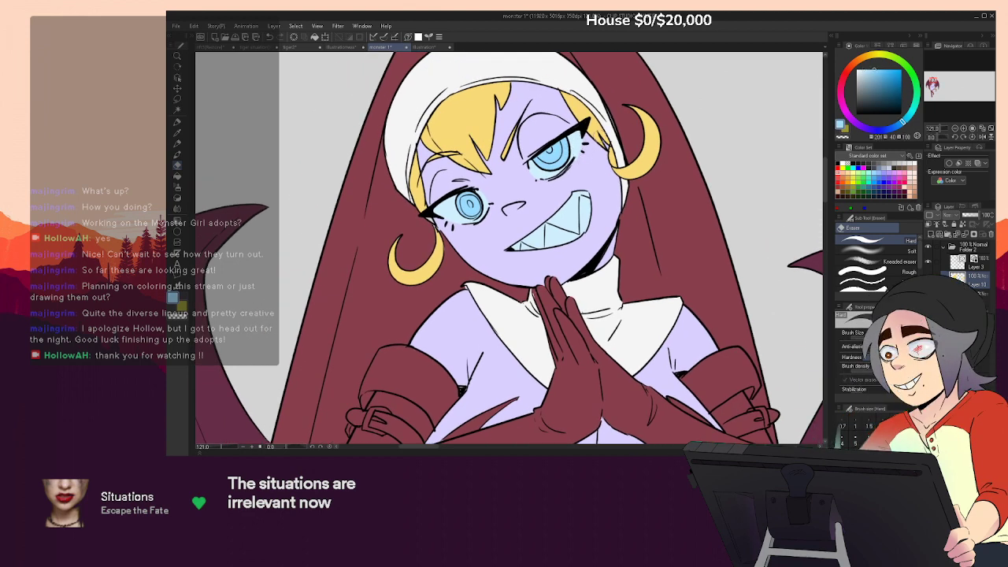
click(841, 90)
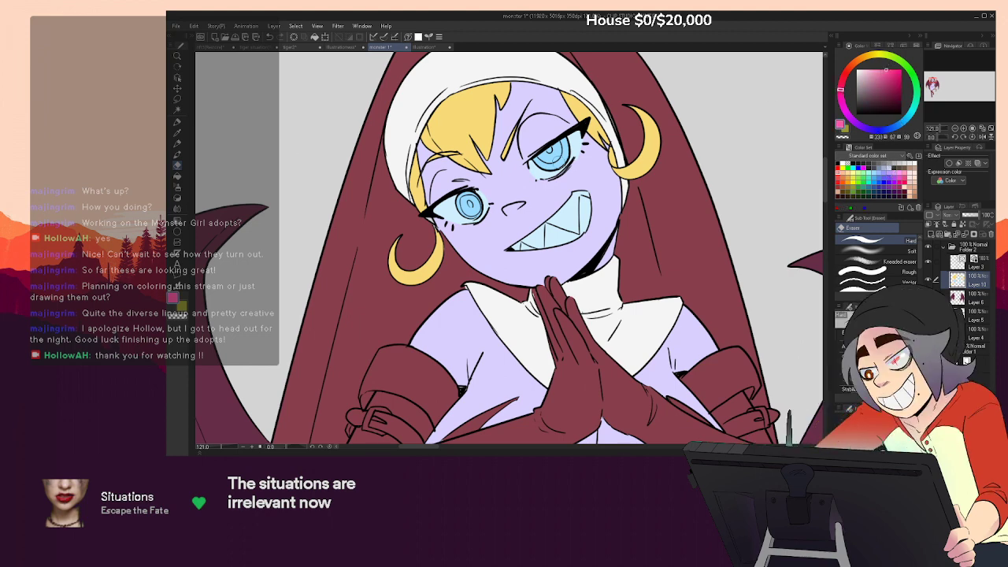
key(p)
key(p)
click(557, 151)
click(555, 163)
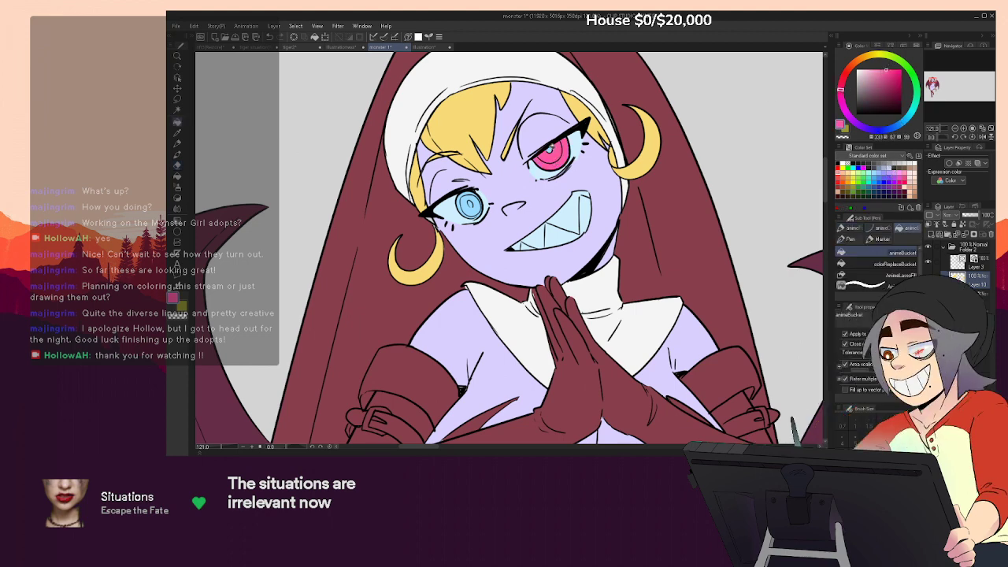
click(470, 204)
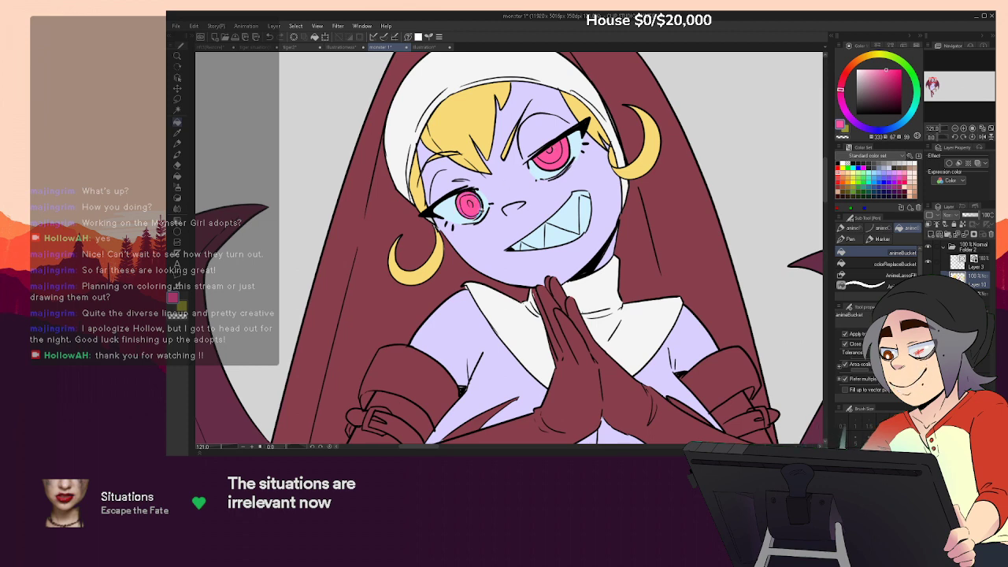
key(p)
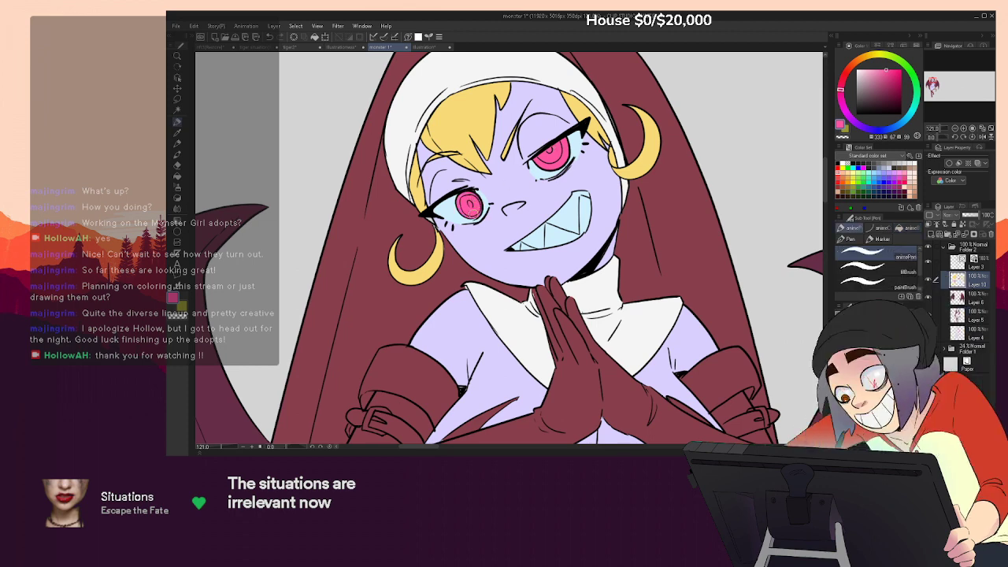
Examine how the hot pink eyes look against the whole figure and up close
click(954, 127)
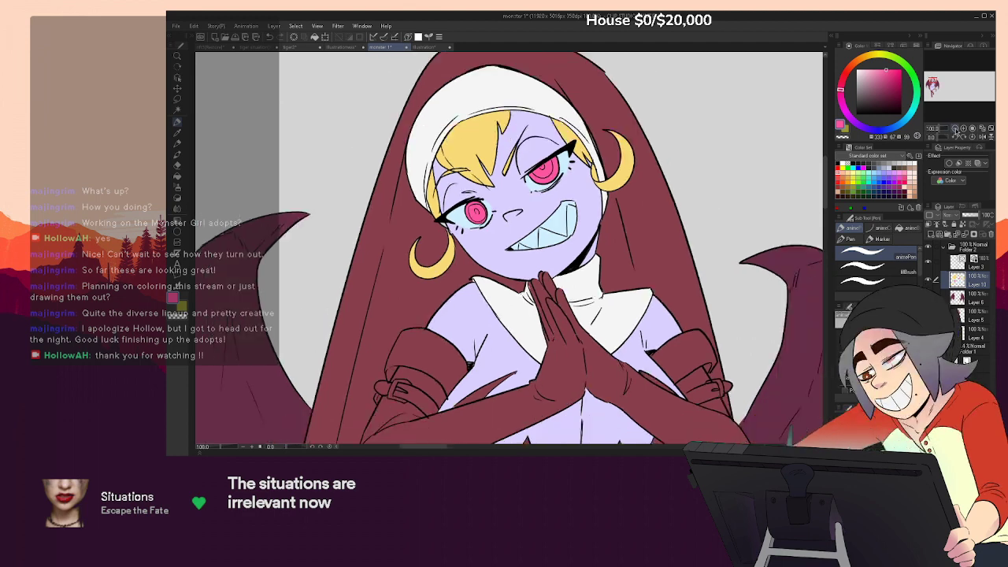
click(955, 128)
click(955, 127)
click(955, 128)
drag(735, 220, 763, 254)
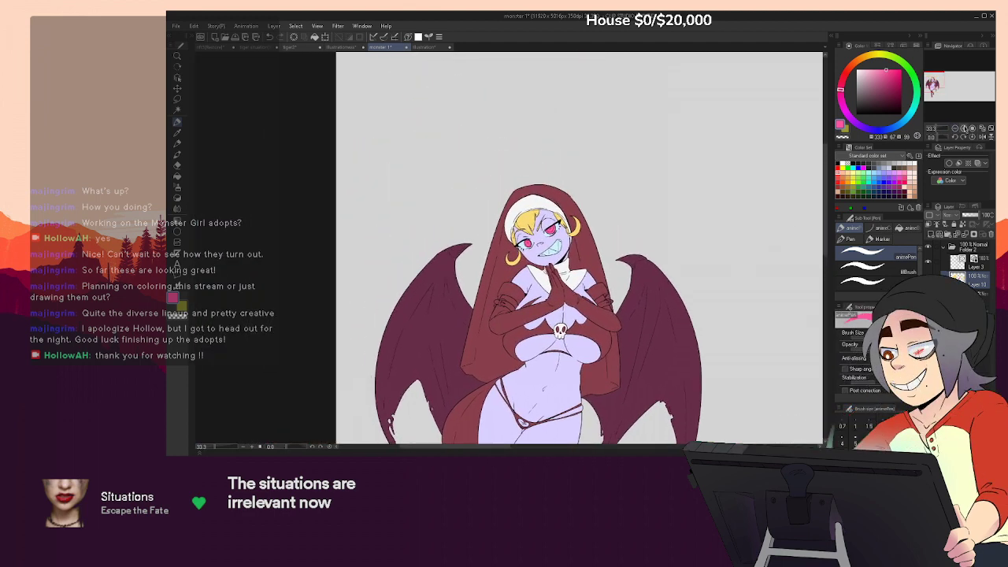
click(964, 127)
click(964, 127)
click(963, 128)
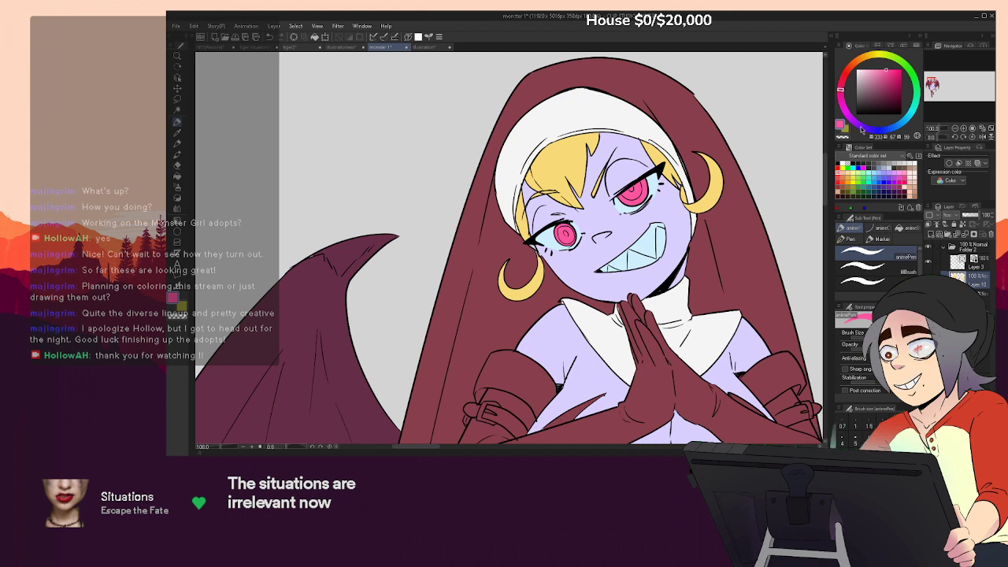
Fill the irises of both eyes with a saturated purple
drag(886, 126, 860, 125)
key(g)
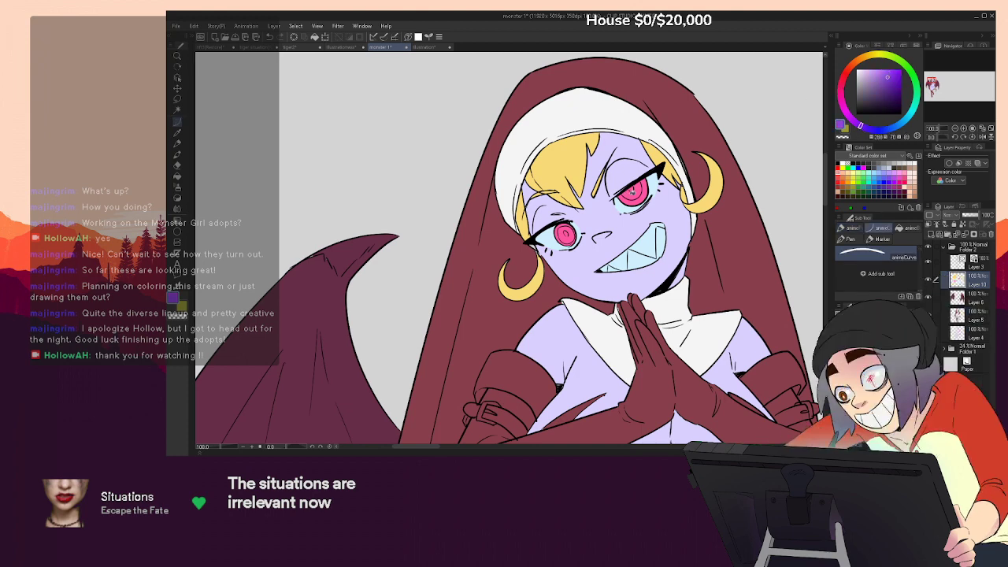
click(631, 192)
click(632, 192)
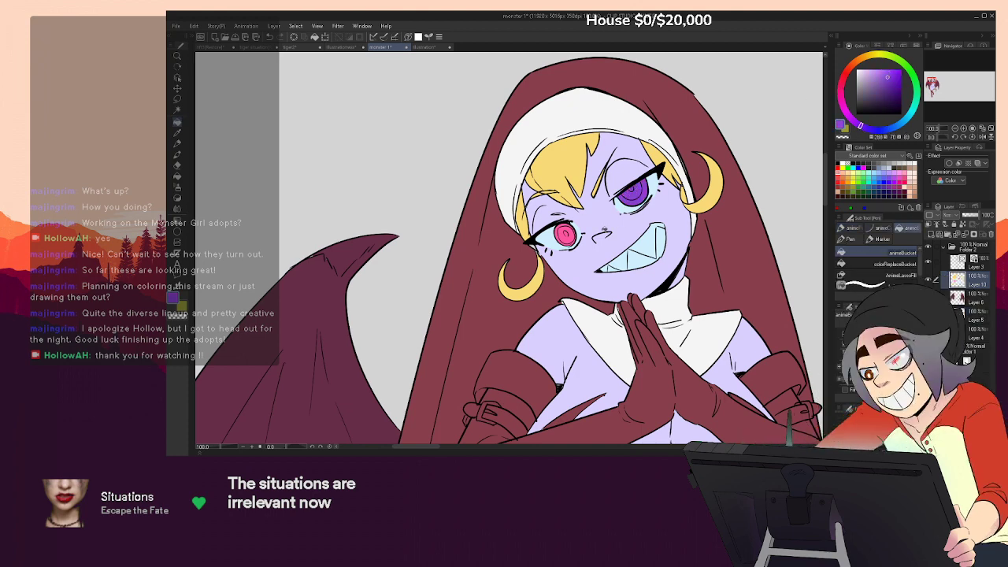
click(564, 231)
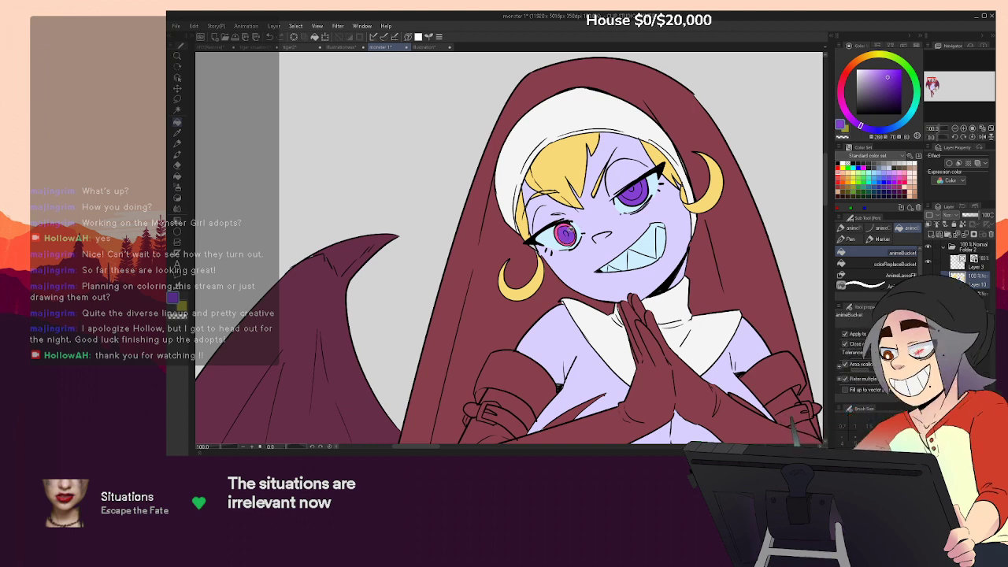
key(p)
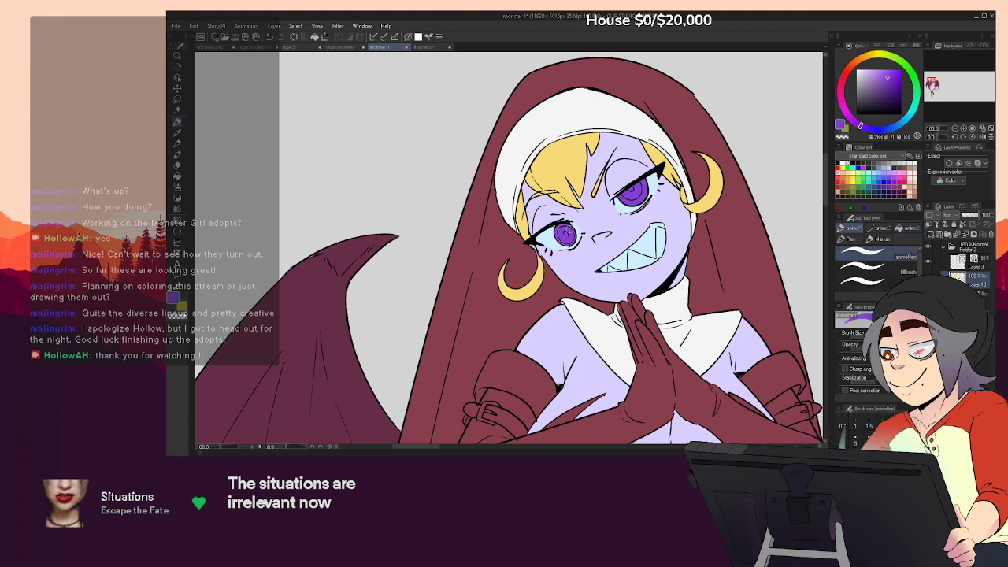
Collapse the coloured figure's layers in Folder 2 and make the character sketches in Folder 1 visible
click(955, 129)
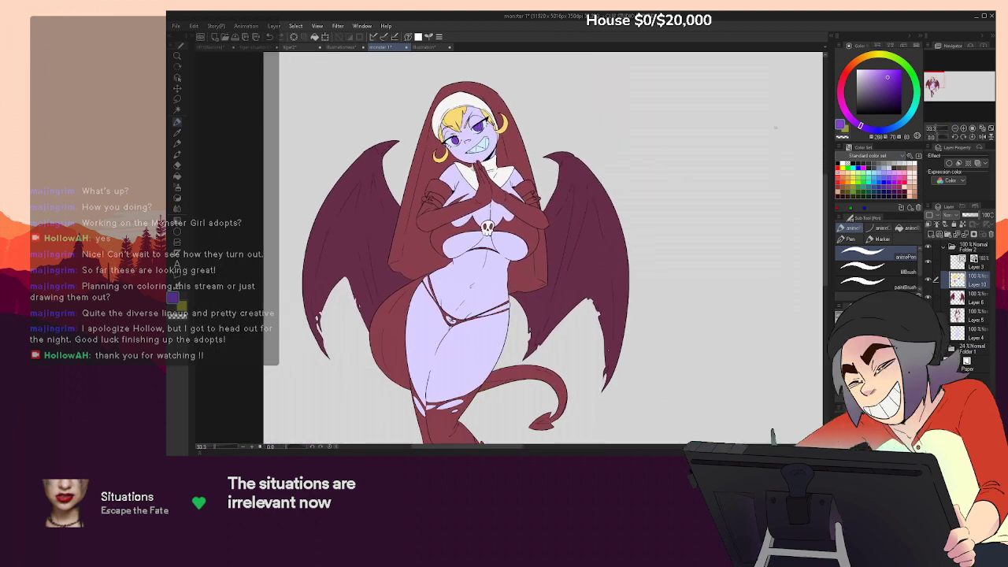
click(955, 129)
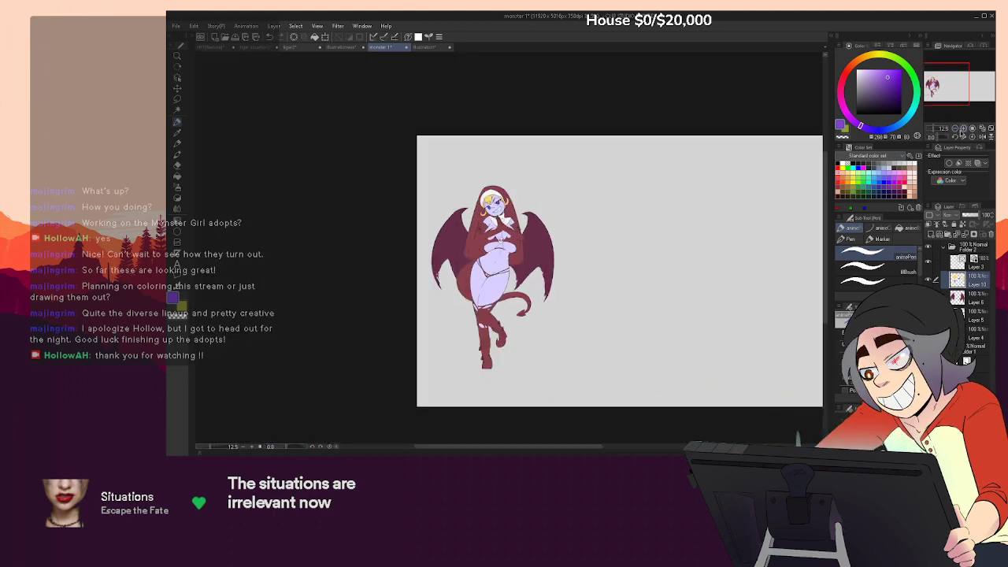
click(963, 129)
drag(653, 223, 632, 220)
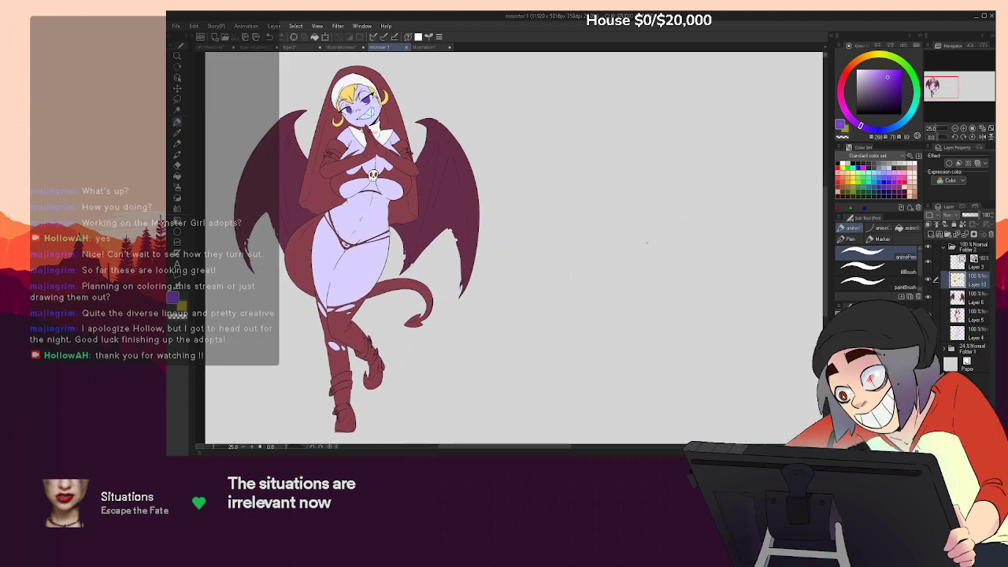
scroll(584, 164, down, 4)
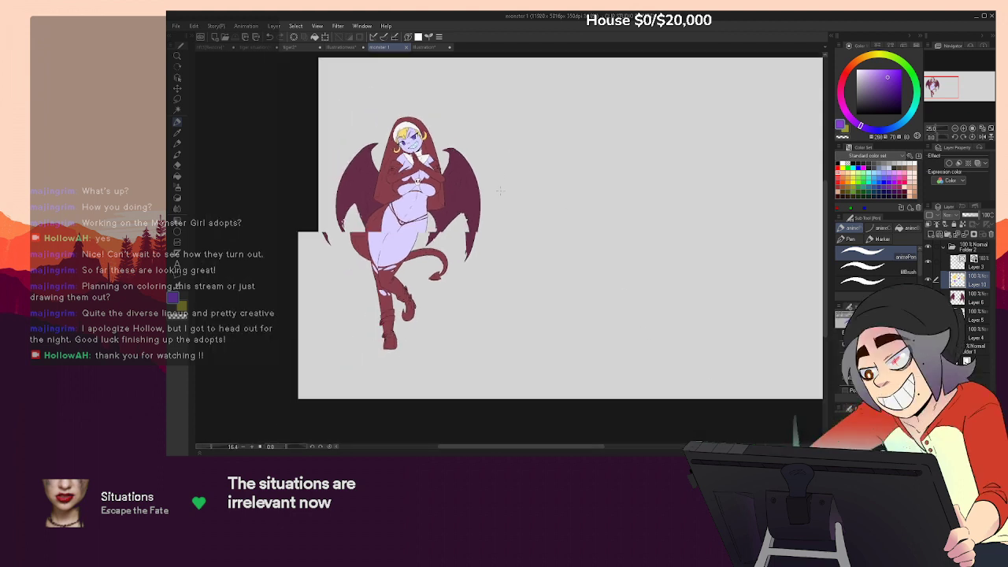
scroll(584, 165, up, 2)
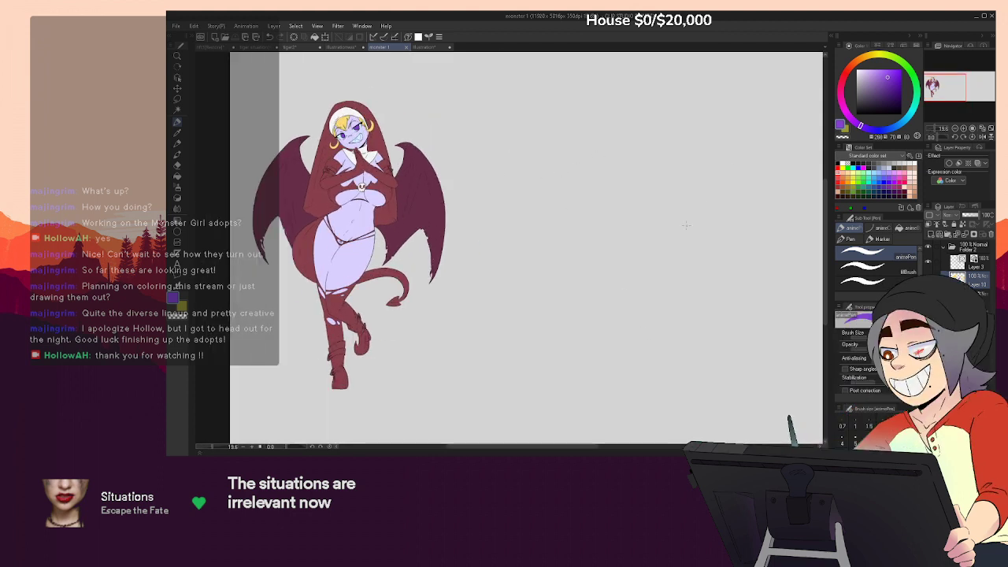
click(942, 245)
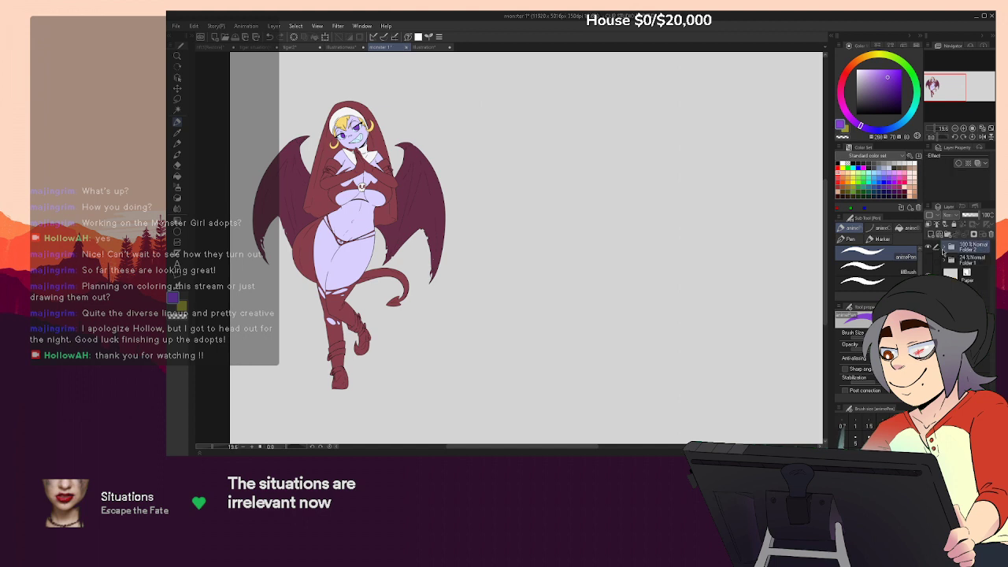
click(930, 260)
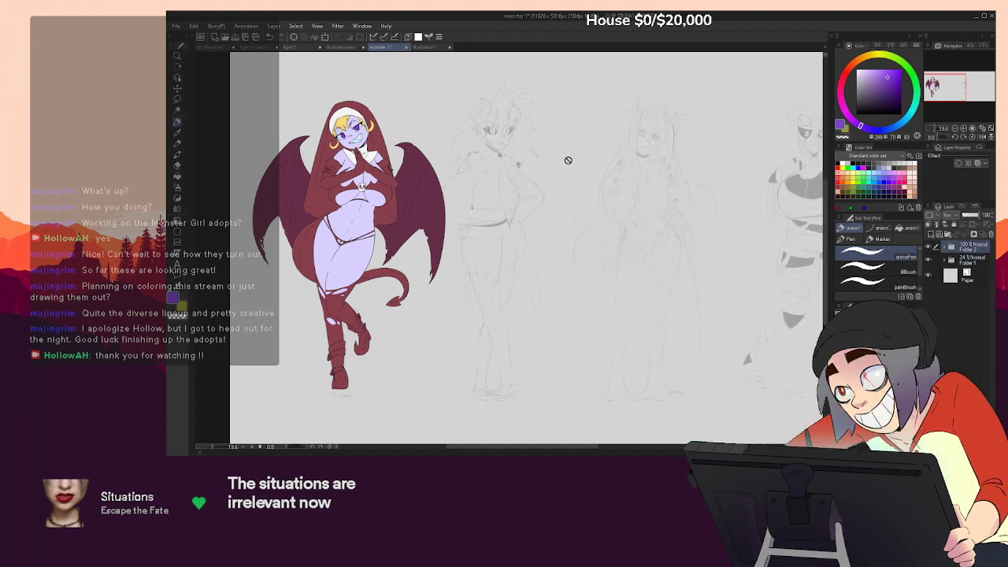
Review the whole character lineup with the remaining sketches and save the illustration
drag(950, 93, 953, 93)
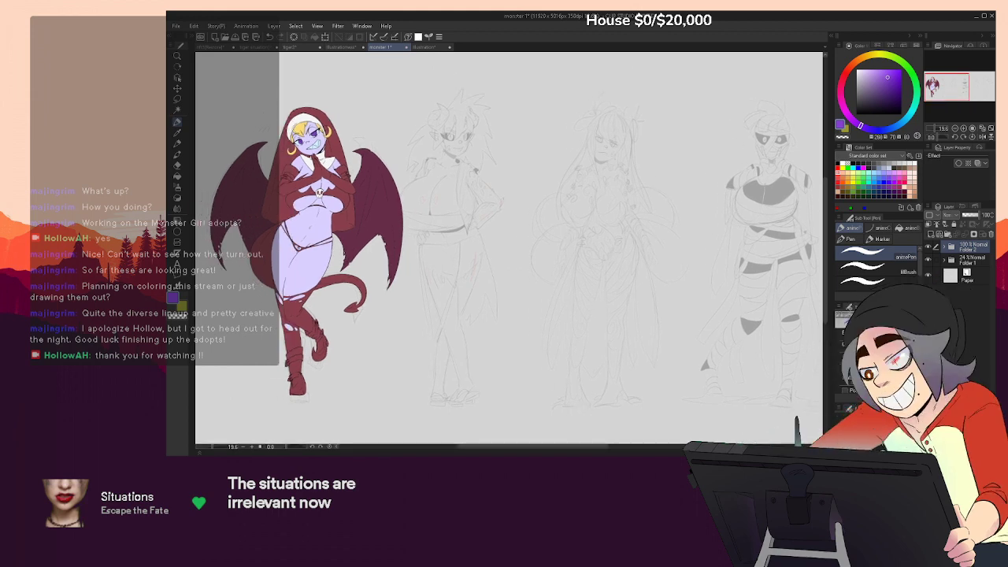
click(788, 438)
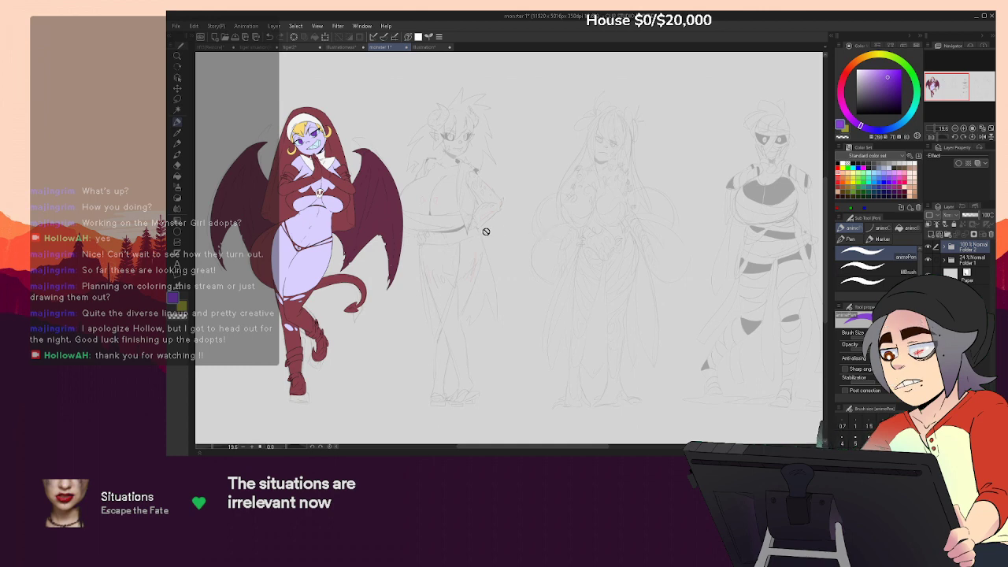
scroll(682, 207, down, 2)
drag(945, 96, 969, 87)
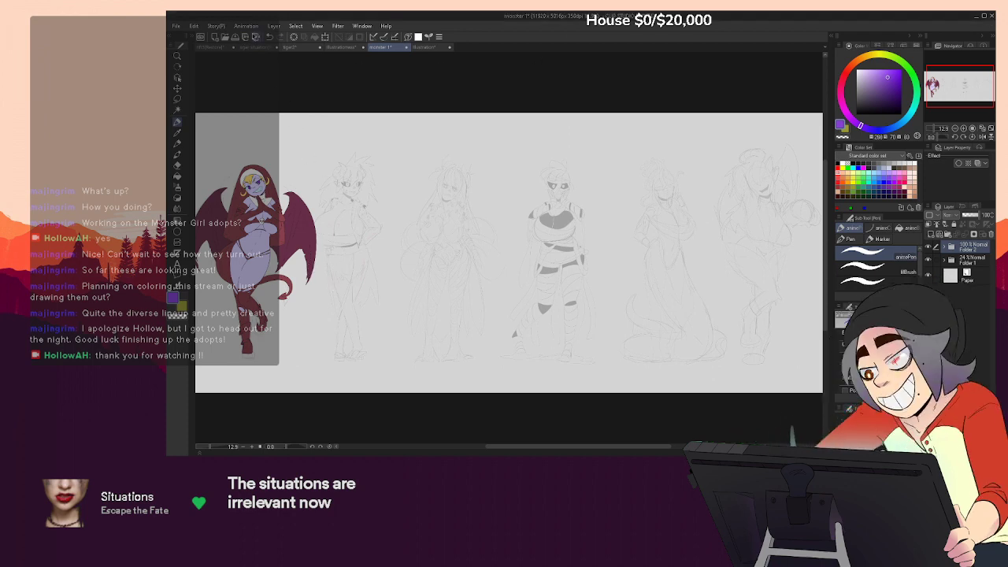
click(234, 39)
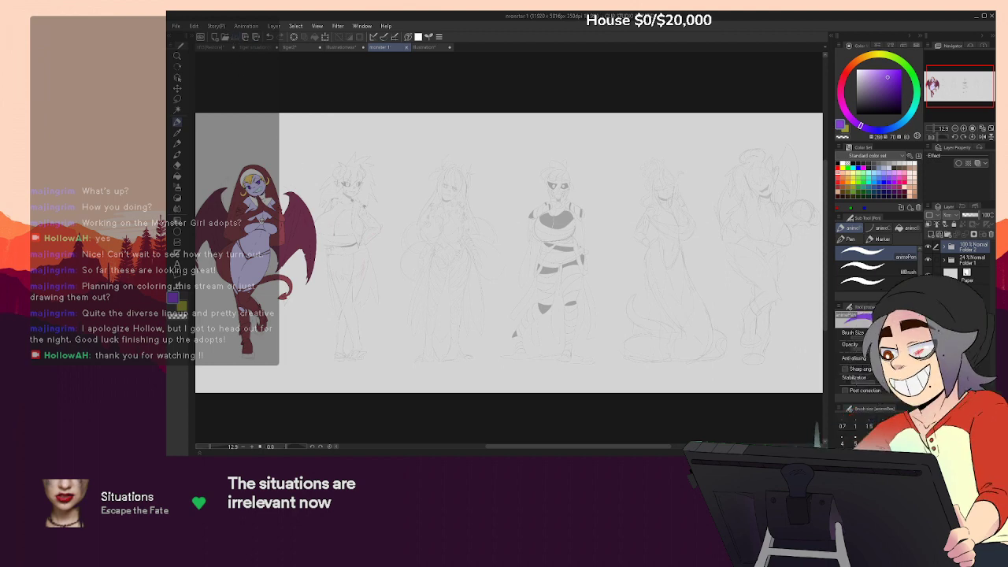